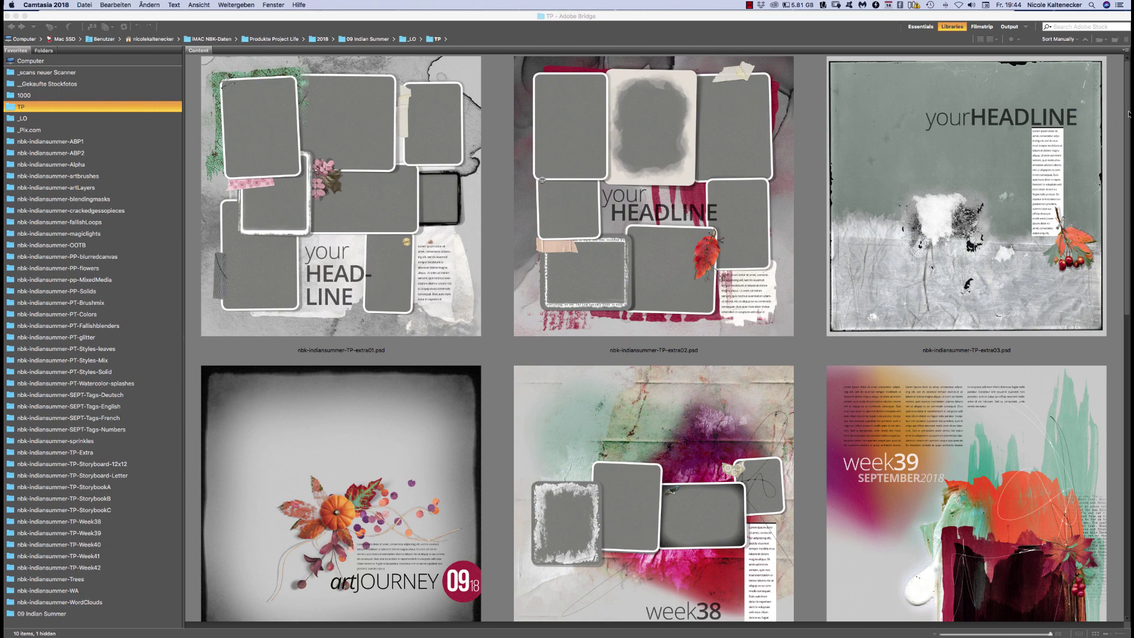
Look through the layout template previews in the TP folder, including the Week39 and Week42 pages
{"action": "left_click_drag", "start_coordinate": [1124, 87], "coordinate": [890, 470]}
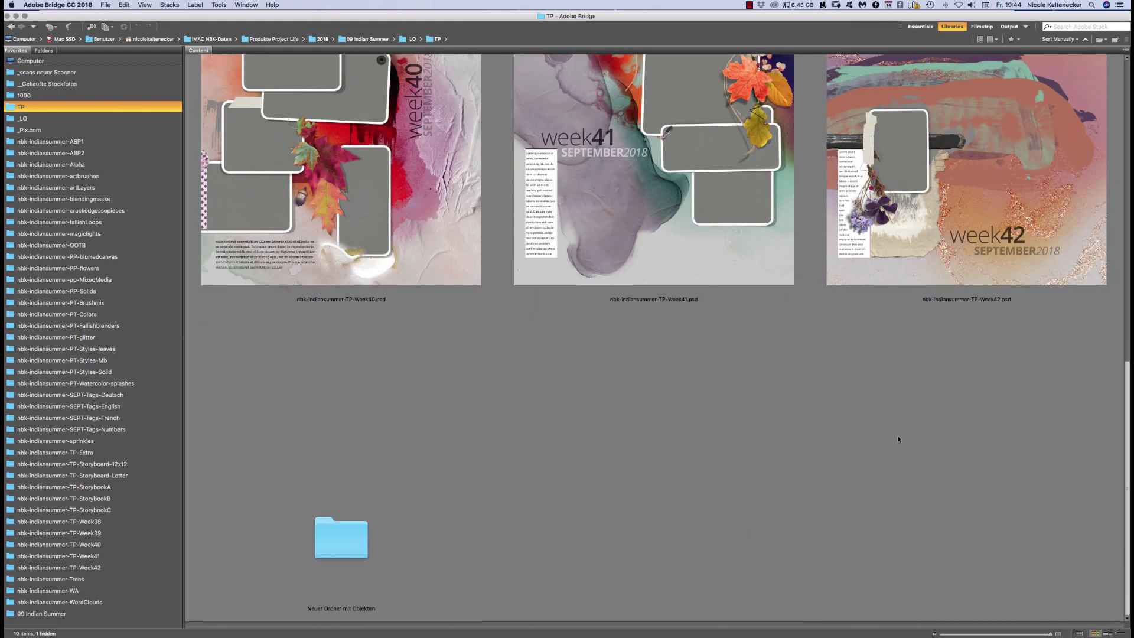
{"action": "scroll", "coordinate": [896, 431], "scroll_direction": "up", "scroll_amount": 5}
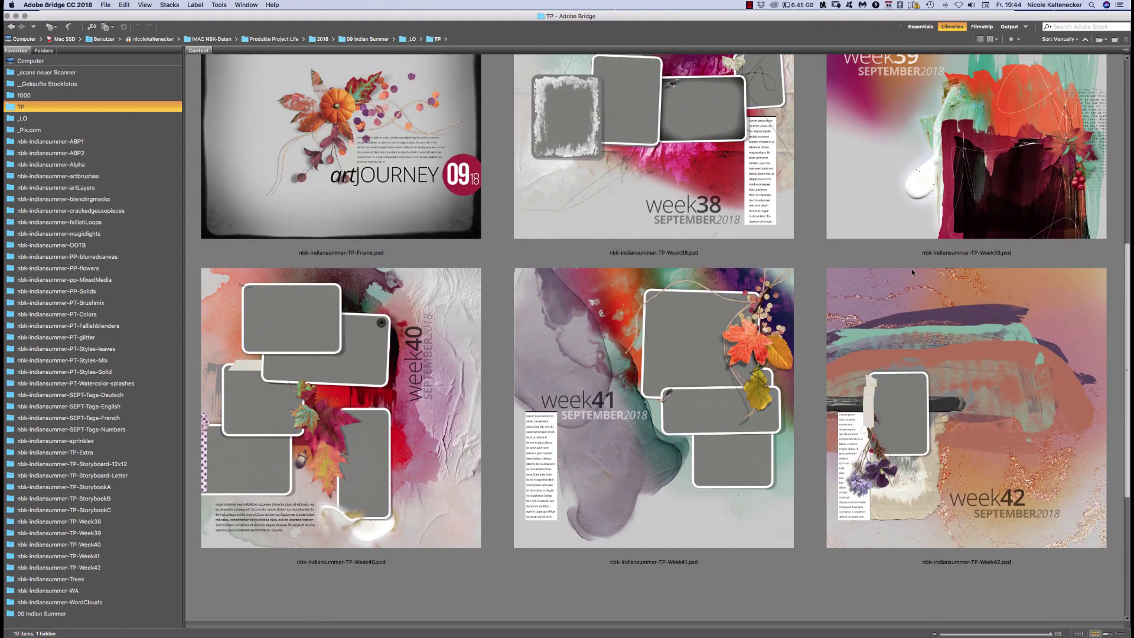
{"action": "scroll", "coordinate": [912, 272], "scroll_direction": "up", "scroll_amount": 7}
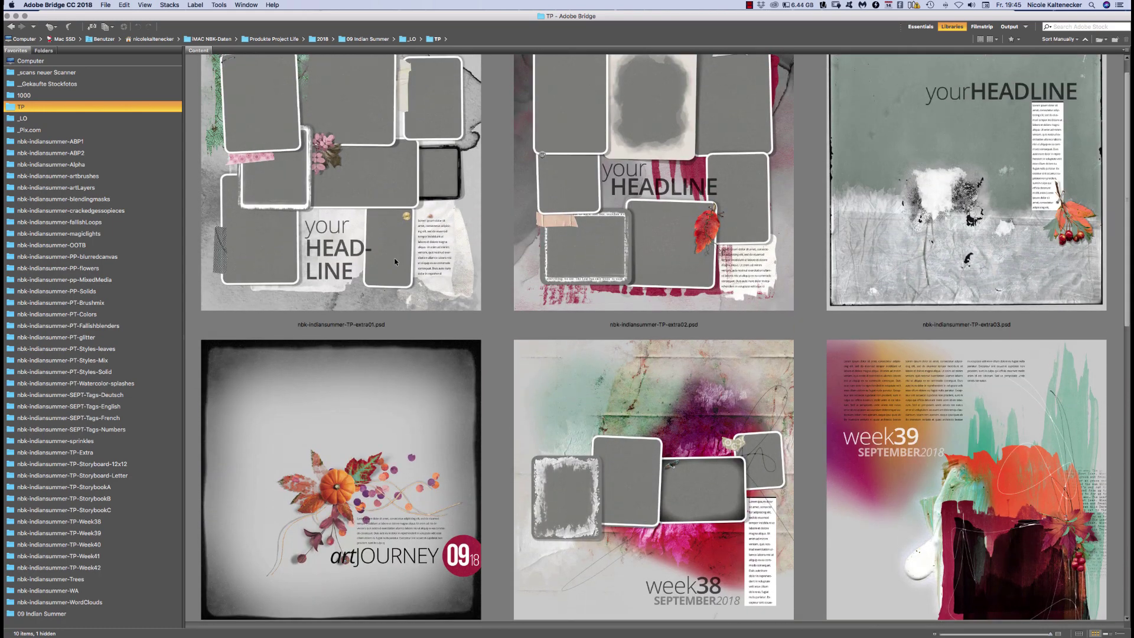
{"action": "scroll", "coordinate": [1108, 127], "scroll_direction": "up", "scroll_amount": 1}
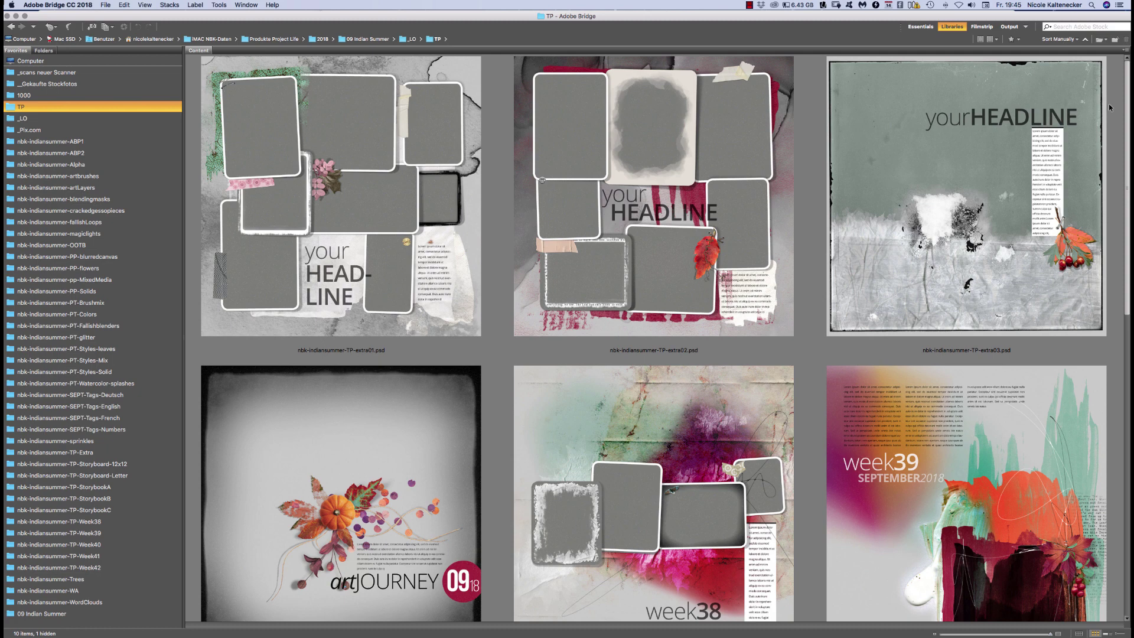
{"action": "scroll", "coordinate": [951, 341], "scroll_direction": "down", "scroll_amount": 10}
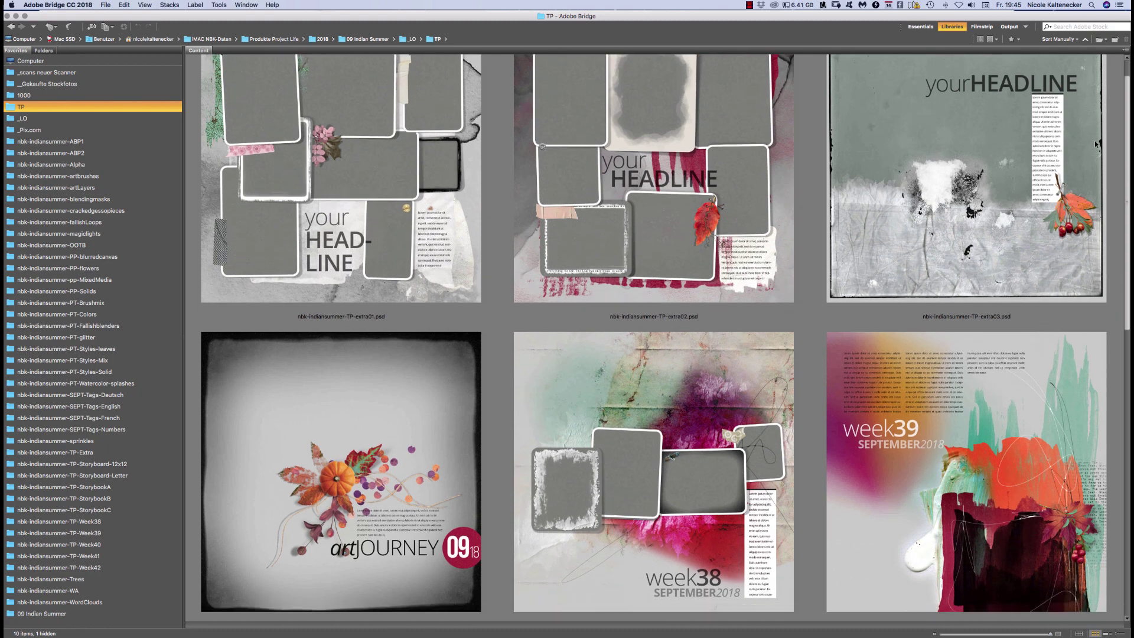
{"action": "scroll", "coordinate": [950, 341], "scroll_direction": "up", "scroll_amount": 4}
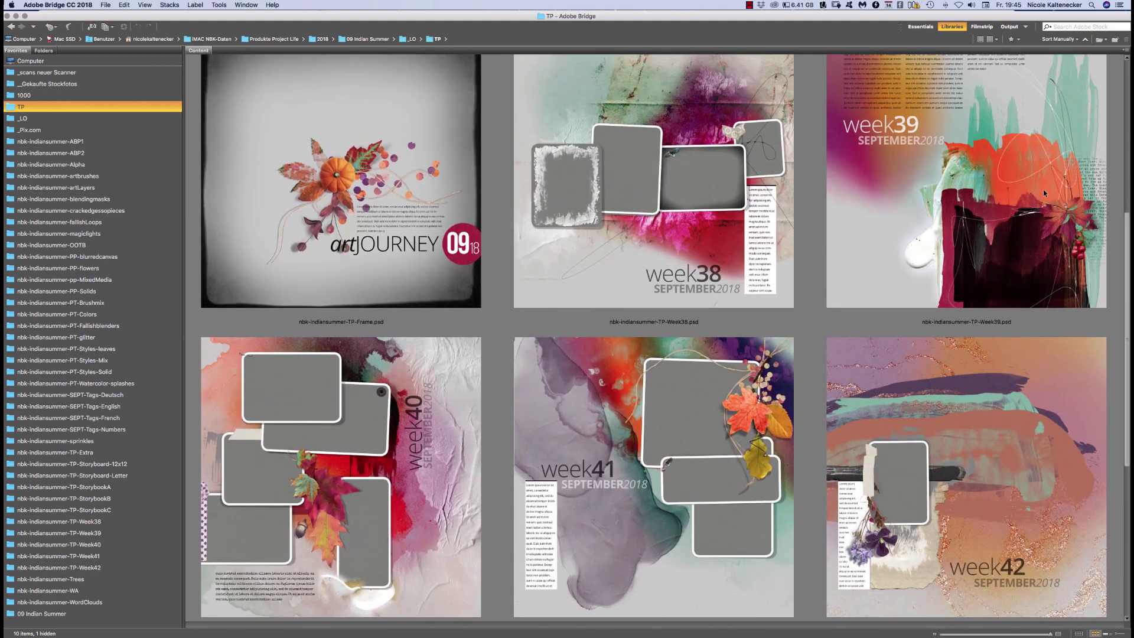
{"action": "left_click", "coordinate": [911, 137]}
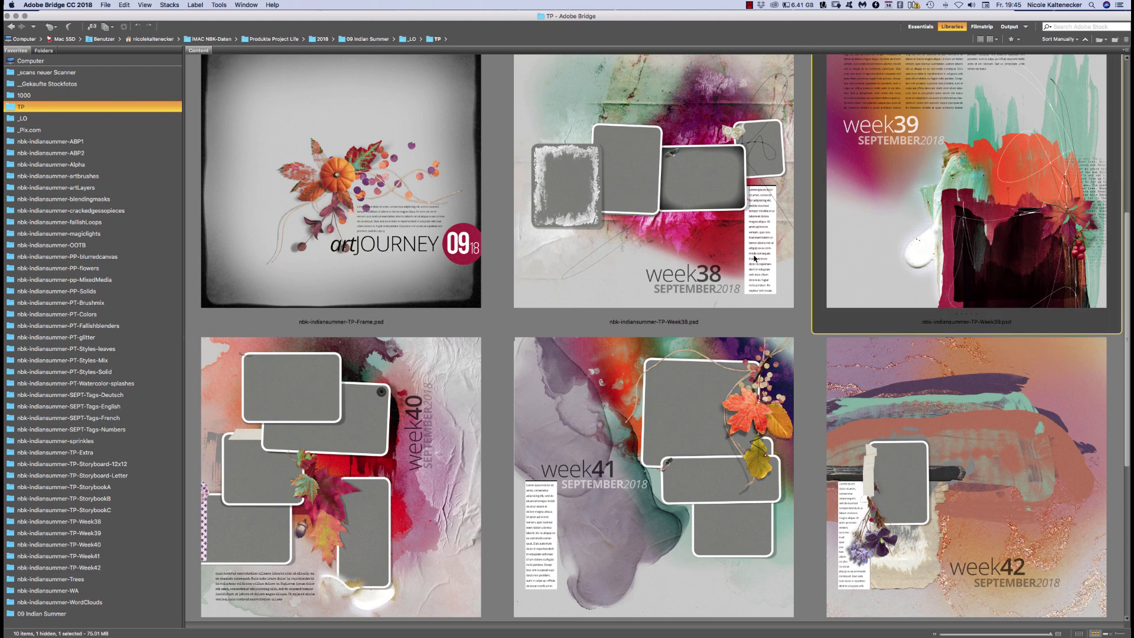
{"action": "left_click", "coordinate": [1015, 573]}
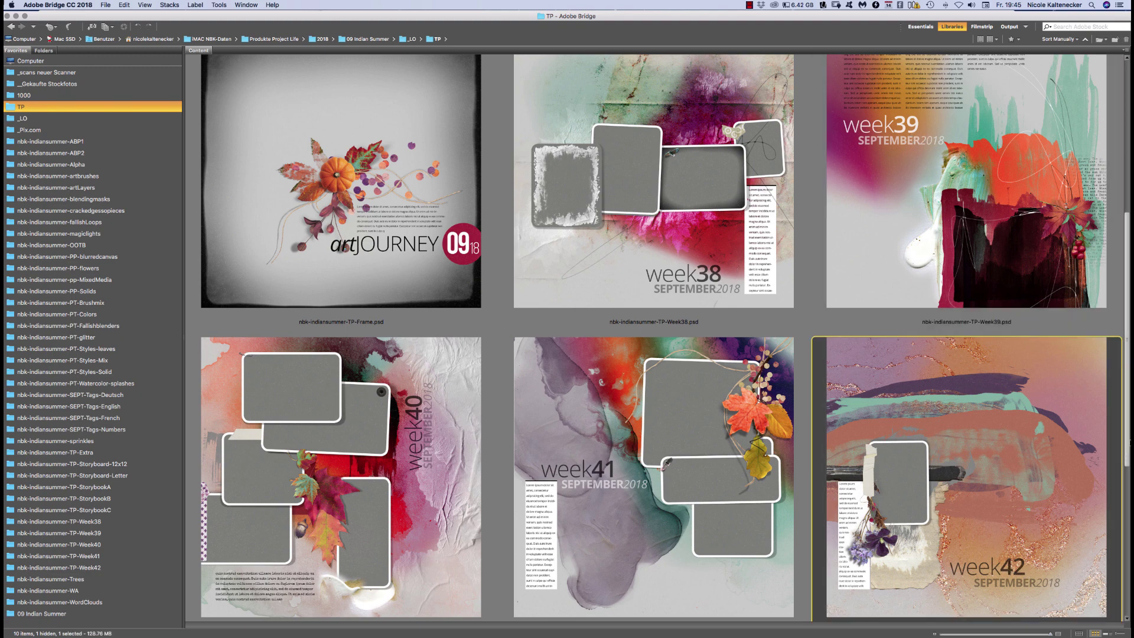
{"action": "scroll", "coordinate": [1128, 446], "scroll_direction": "up", "scroll_amount": 5}
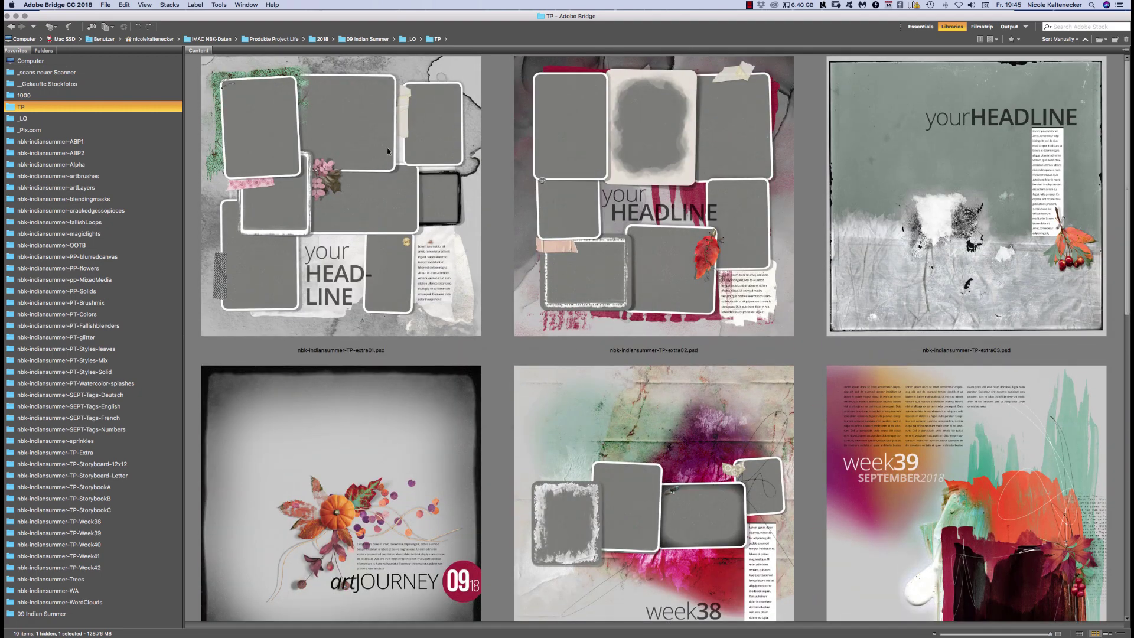
Open nbk-indiansummer-TP-extra01.psd in Photoshop and close the Week42 template document
{"action": "left_click", "coordinate": [400, 232]}
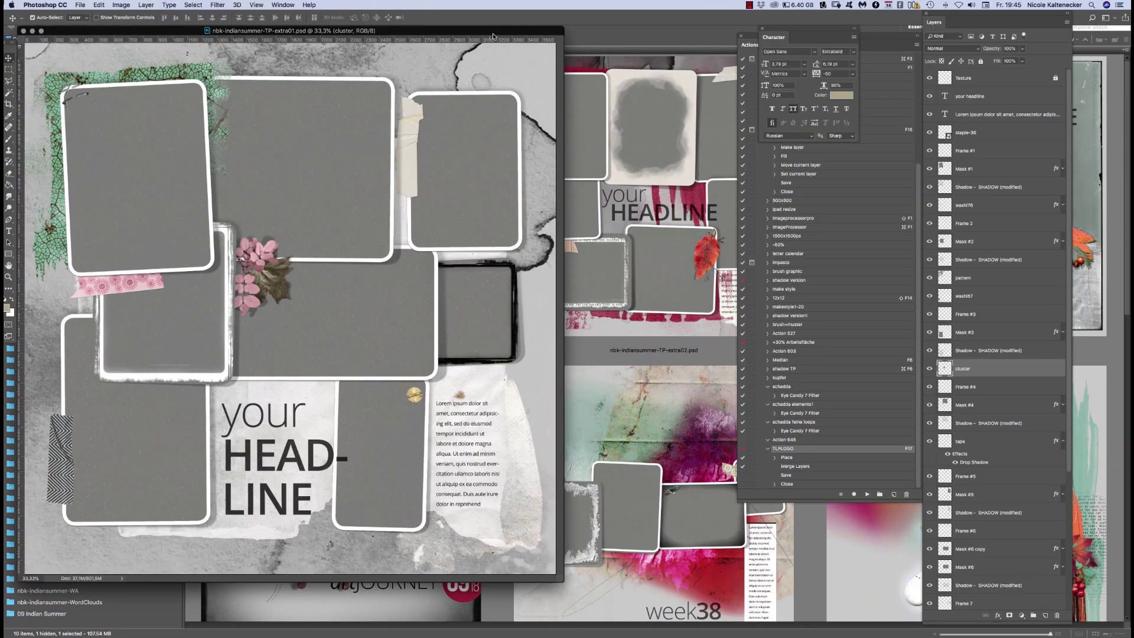
{"action": "left_click_drag", "start_coordinate": [493, 33], "coordinate": [641, 55]}
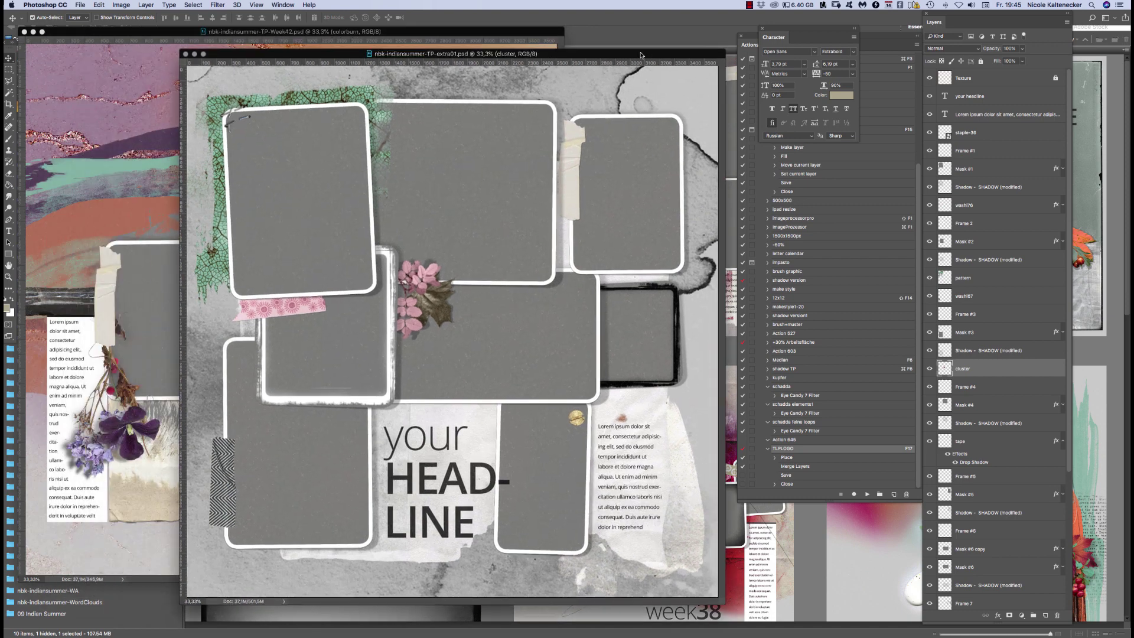
{"action": "left_click", "coordinate": [24, 31]}
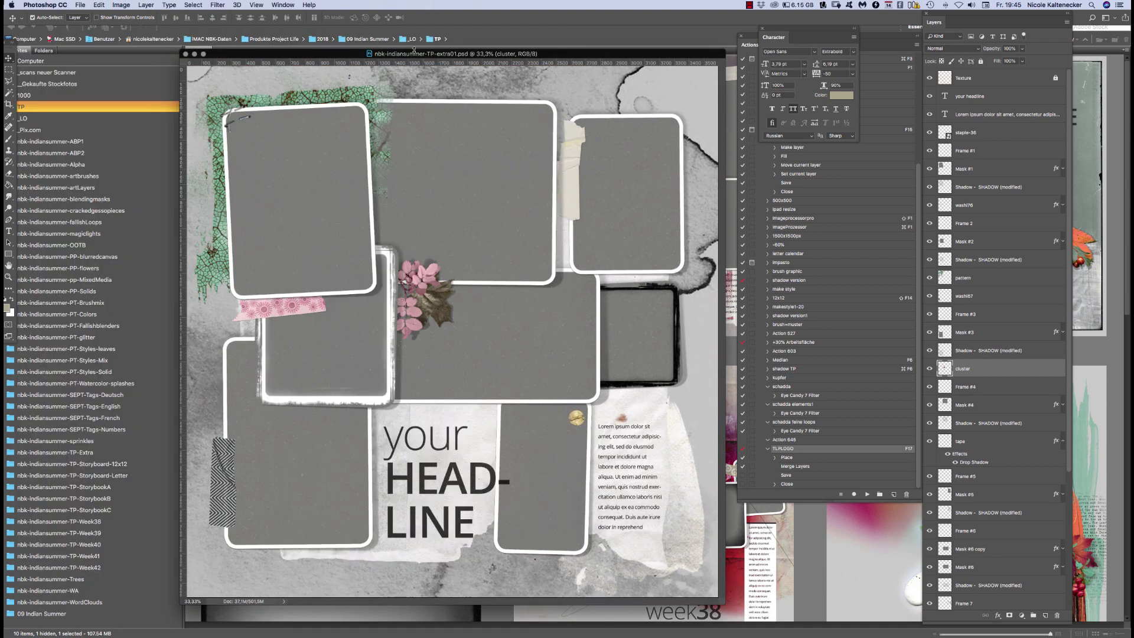
Reposition and enlarge the extra01 template's document window, and select the narrow photo mask between the headline and the text
{"action": "left_click_drag", "start_coordinate": [579, 57], "coordinate": [503, 62]}
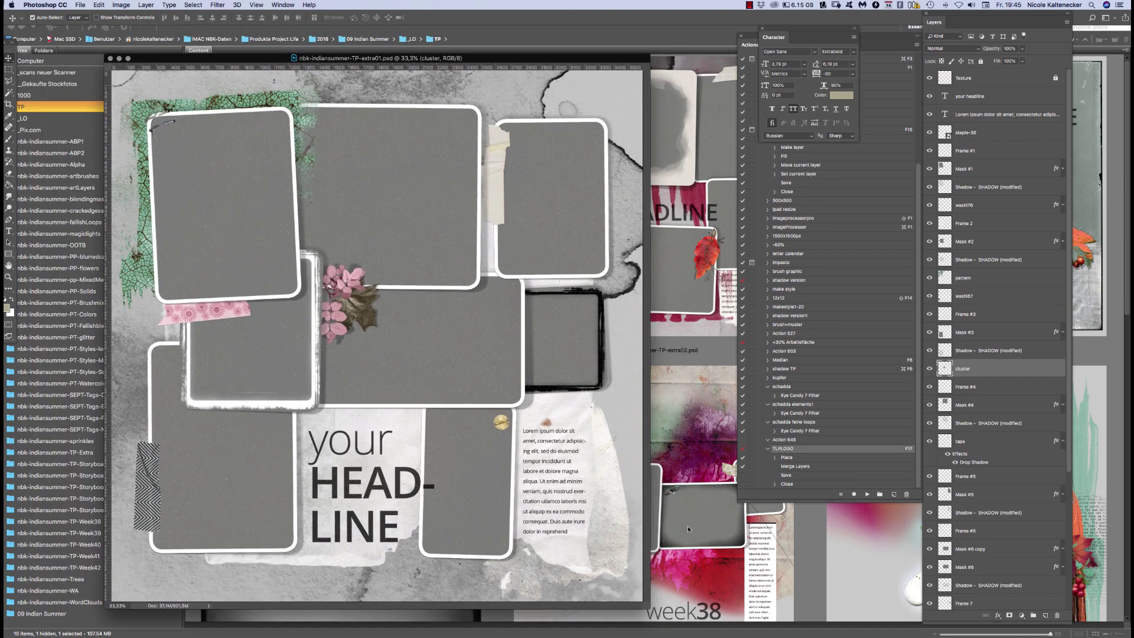
{"action": "left_click_drag", "start_coordinate": [652, 601], "coordinate": [745, 625]}
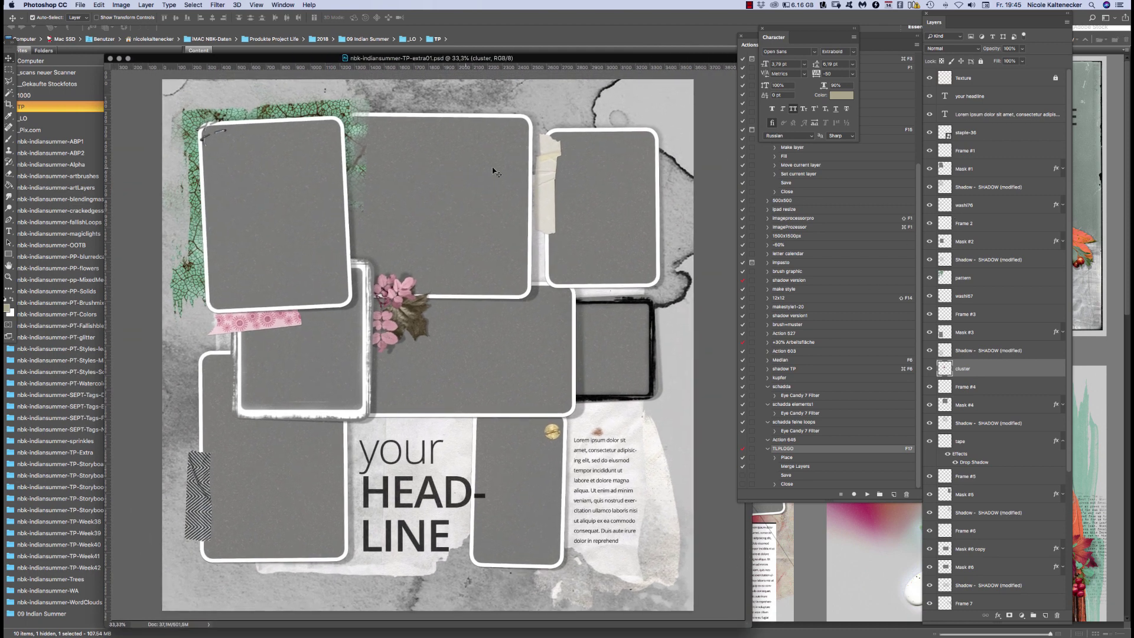
{"action": "left_click", "coordinate": [542, 482]}
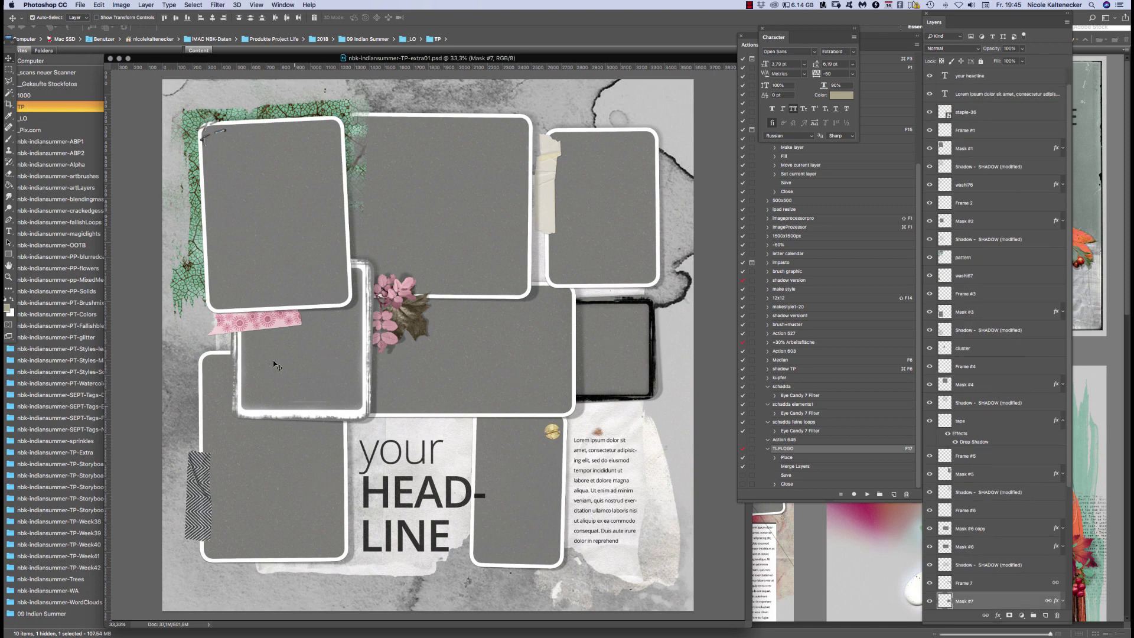
Switch to Adobe Bridge and open the _Pix.com photo folder from the favorites
{"action": "left_click", "coordinate": [43, 96]}
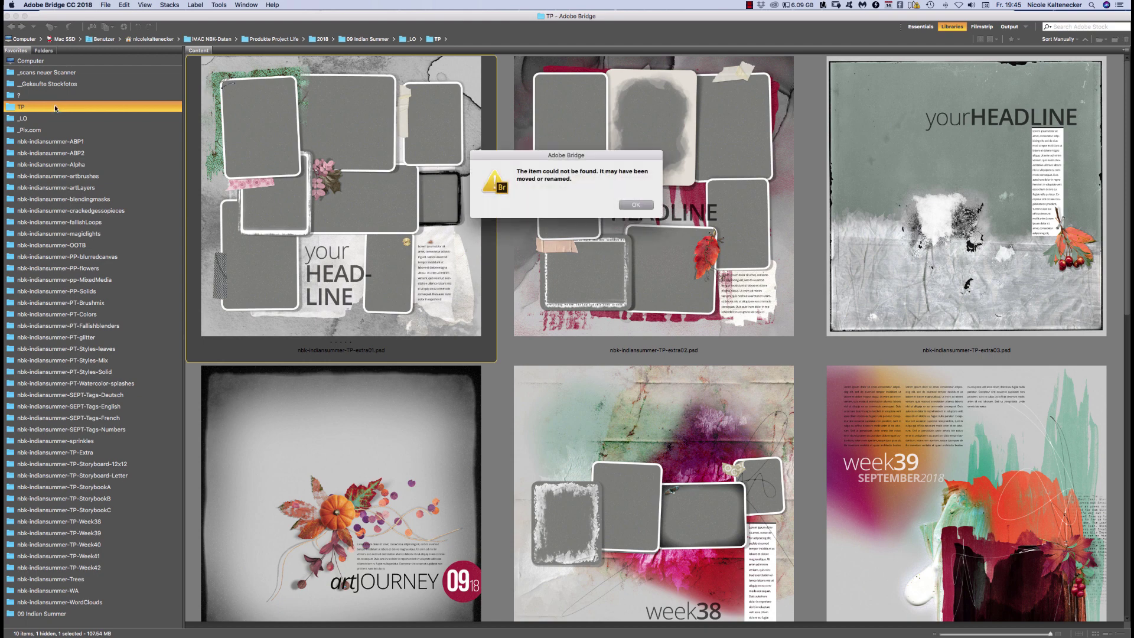
{"action": "left_click", "coordinate": [636, 205]}
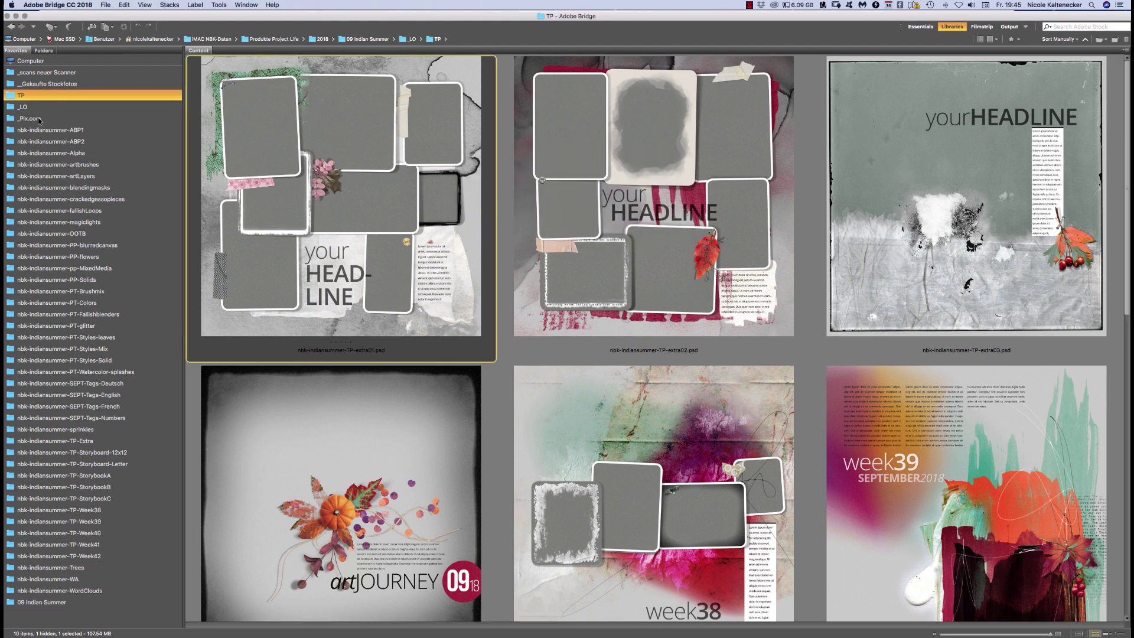
{"action": "left_click", "coordinate": [39, 120]}
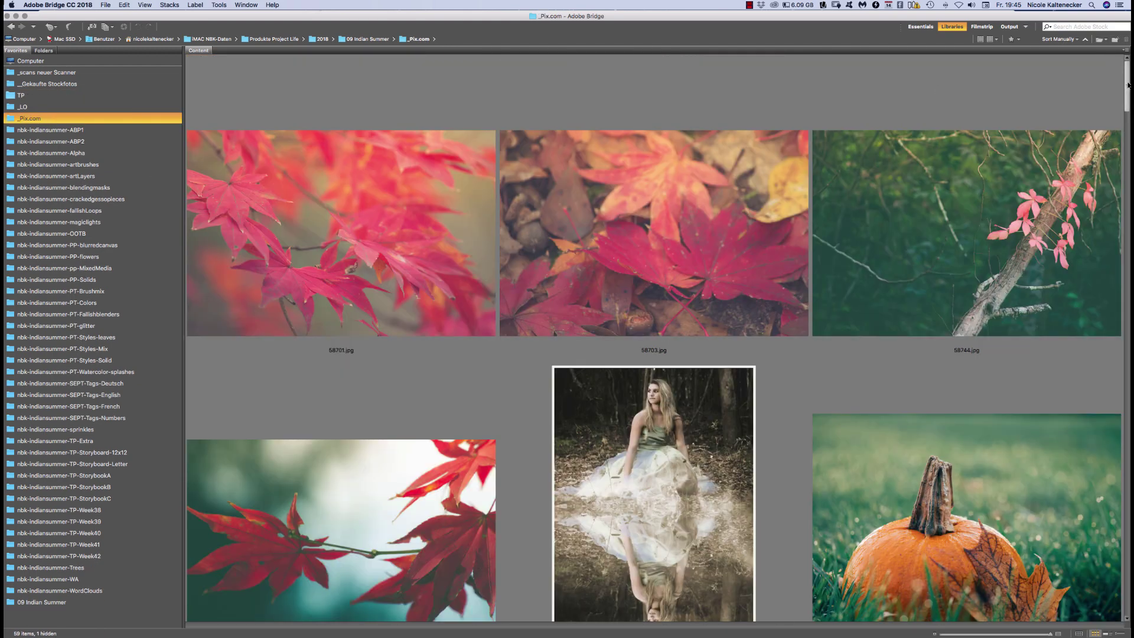
Browse the stock photos in the _Pix.com folder for images that suit the template
{"action": "scroll", "coordinate": [1103, 156], "scroll_direction": "down", "scroll_amount": 10}
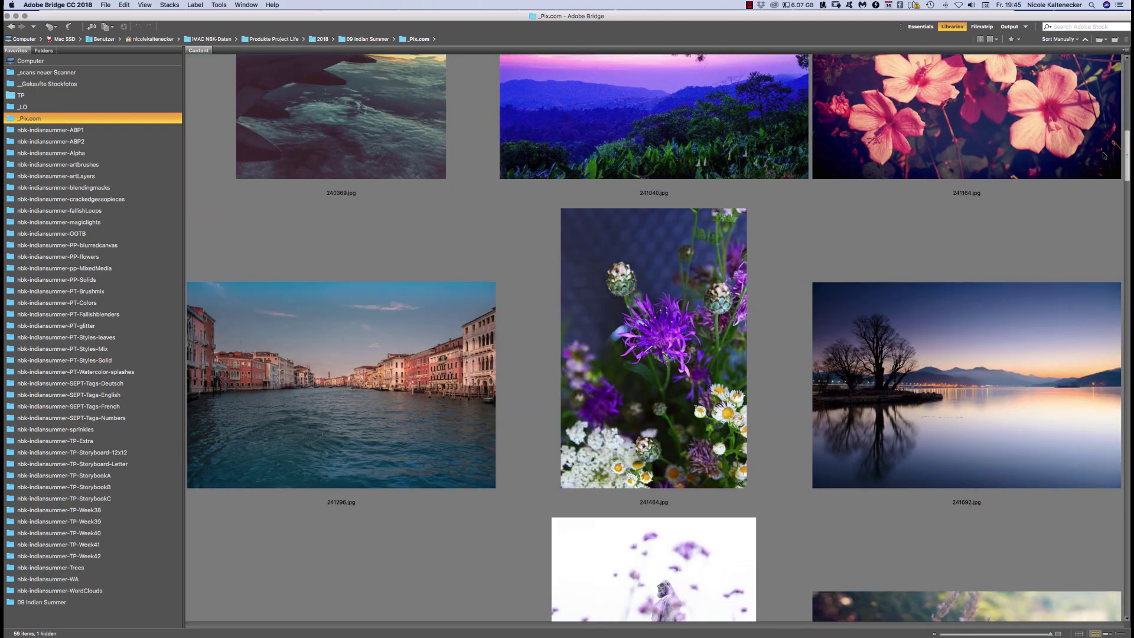
{"action": "scroll", "coordinate": [1104, 155], "scroll_direction": "down", "scroll_amount": 10}
{"action": "scroll", "coordinate": [1091, 200], "scroll_direction": "down", "scroll_amount": 3}
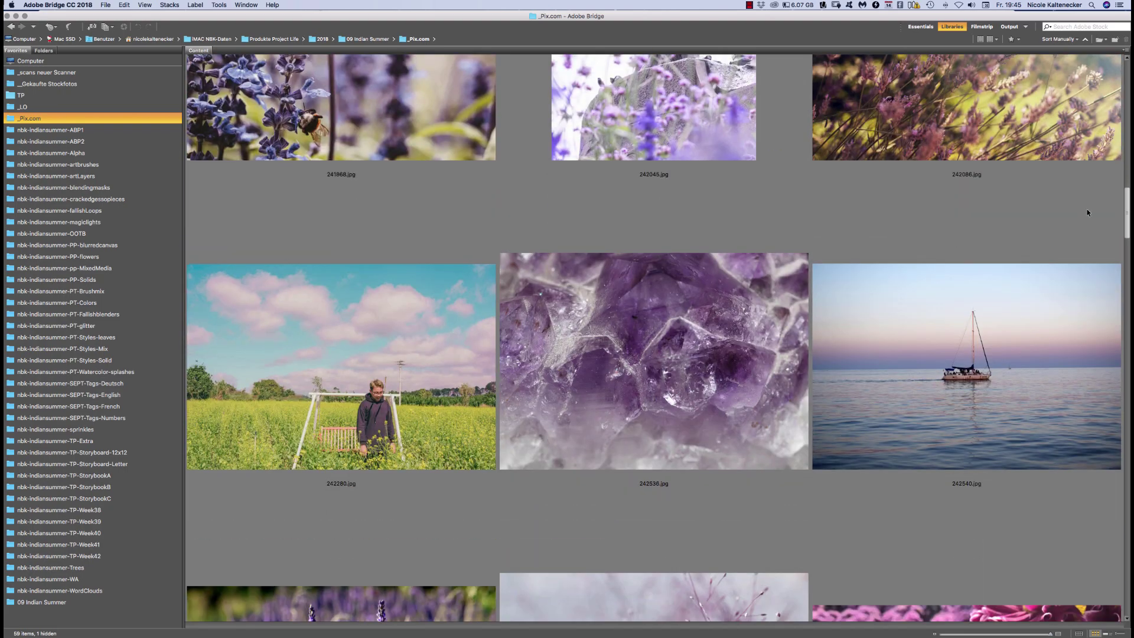
{"action": "scroll", "coordinate": [1086, 206], "scroll_direction": "up", "scroll_amount": 5}
{"action": "scroll", "coordinate": [1084, 187], "scroll_direction": "up", "scroll_amount": 3}
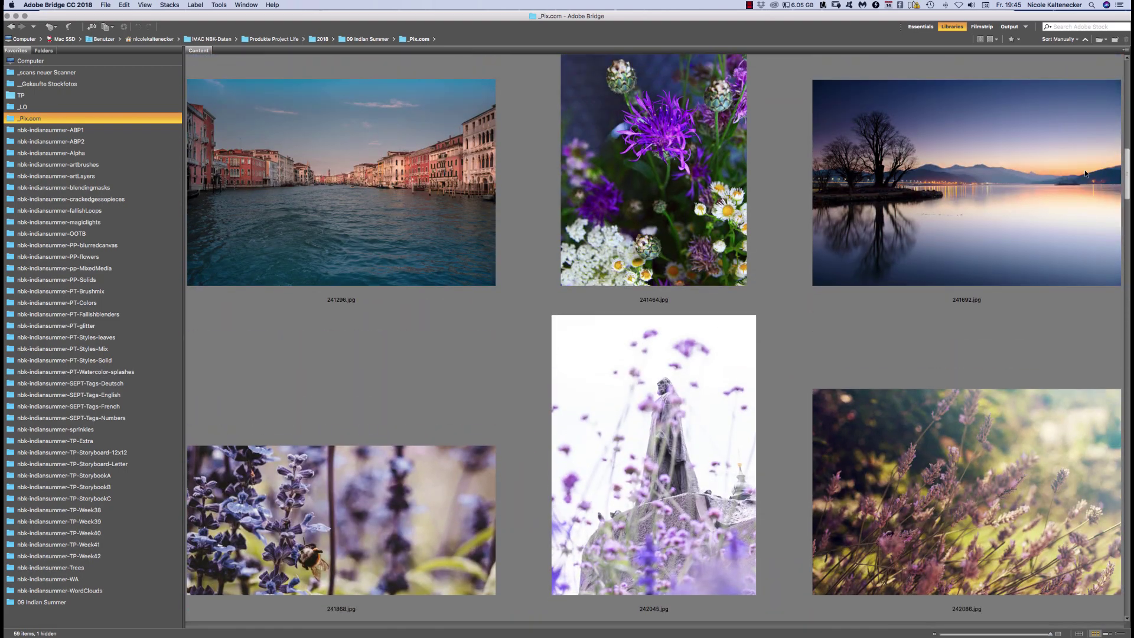
{"action": "scroll", "coordinate": [1084, 173], "scroll_direction": "down", "scroll_amount": 12}
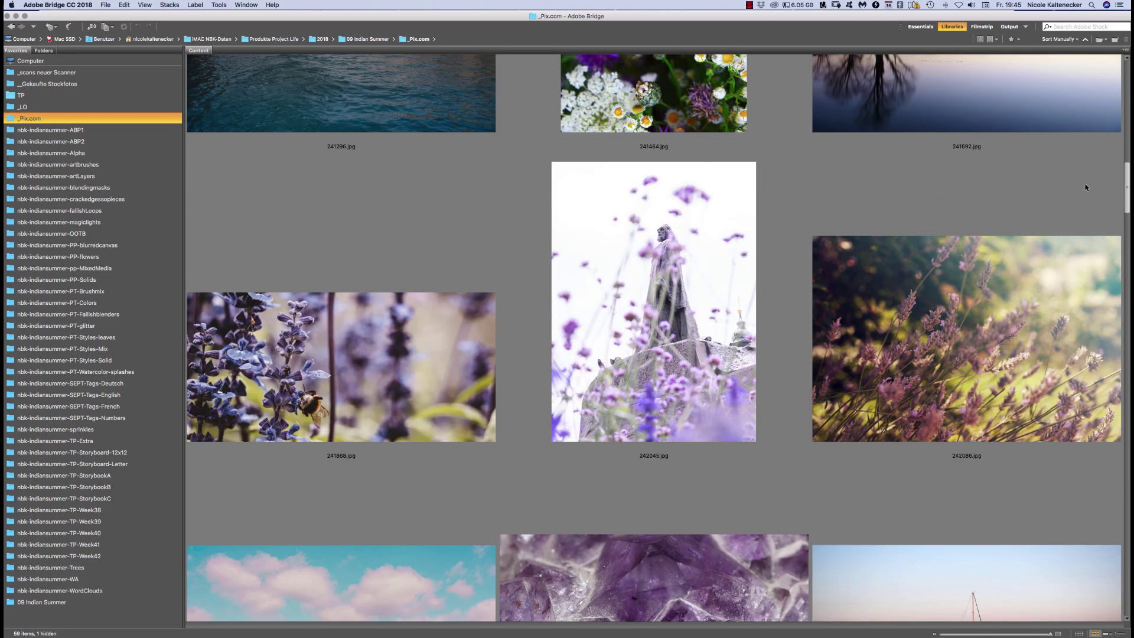
{"action": "scroll", "coordinate": [1072, 242], "scroll_direction": "down", "scroll_amount": 5}
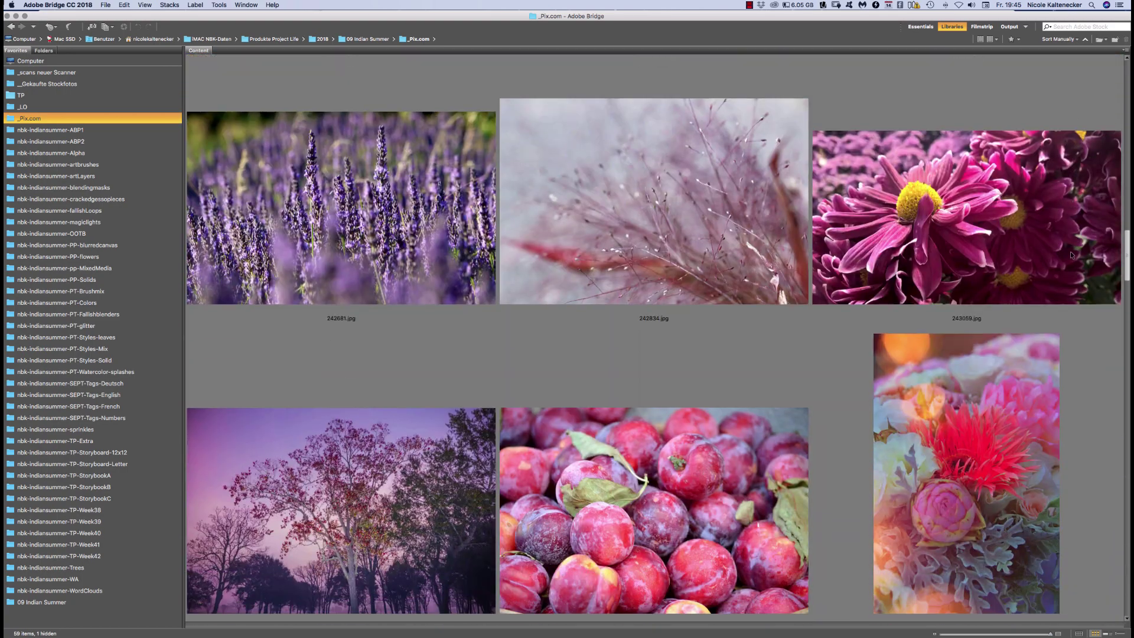
{"action": "scroll", "coordinate": [1071, 274], "scroll_direction": "down", "scroll_amount": 5}
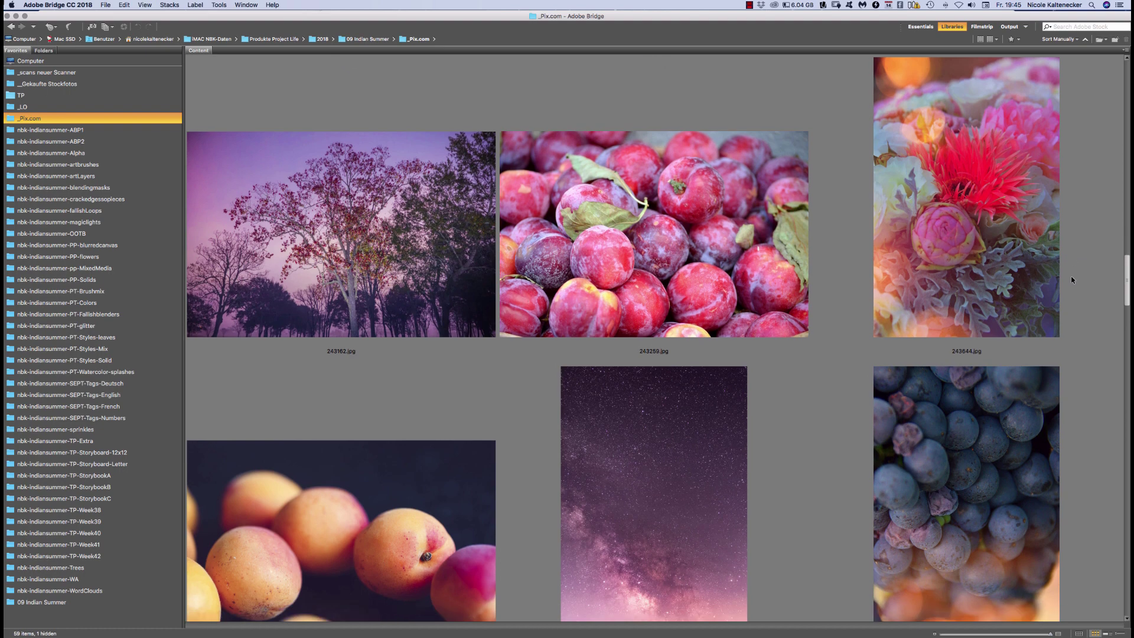
{"action": "scroll", "coordinate": [1071, 275], "scroll_direction": "up", "scroll_amount": 2}
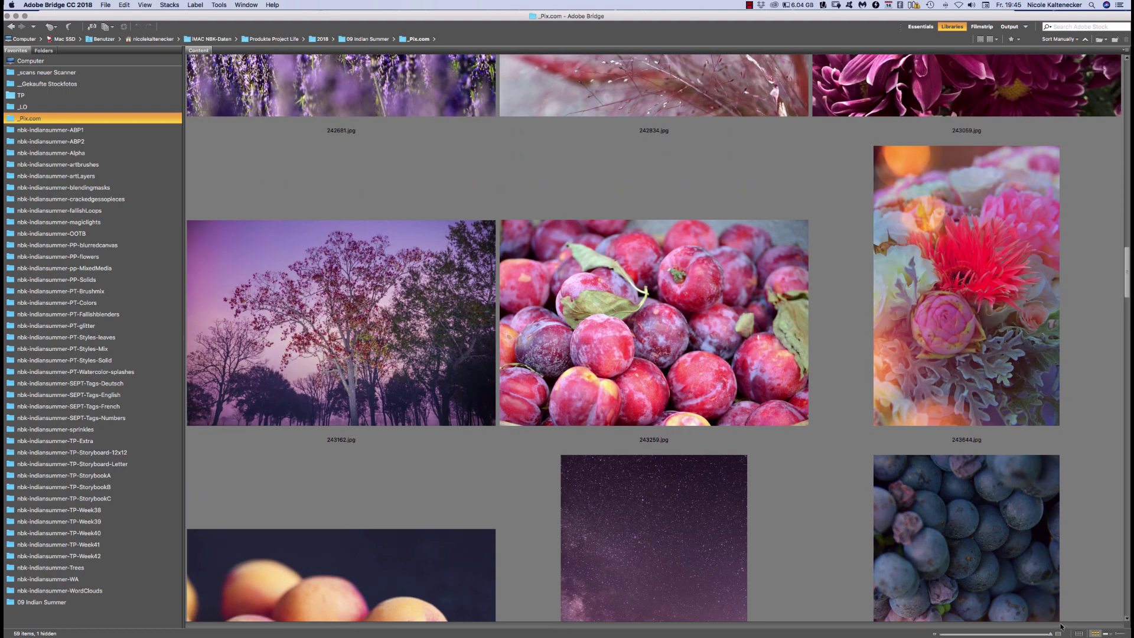
Reduce the thumbnail size to show six photos per row and return to the start of the folder
{"action": "left_click_drag", "start_coordinate": [1049, 634], "coordinate": [1030, 634]}
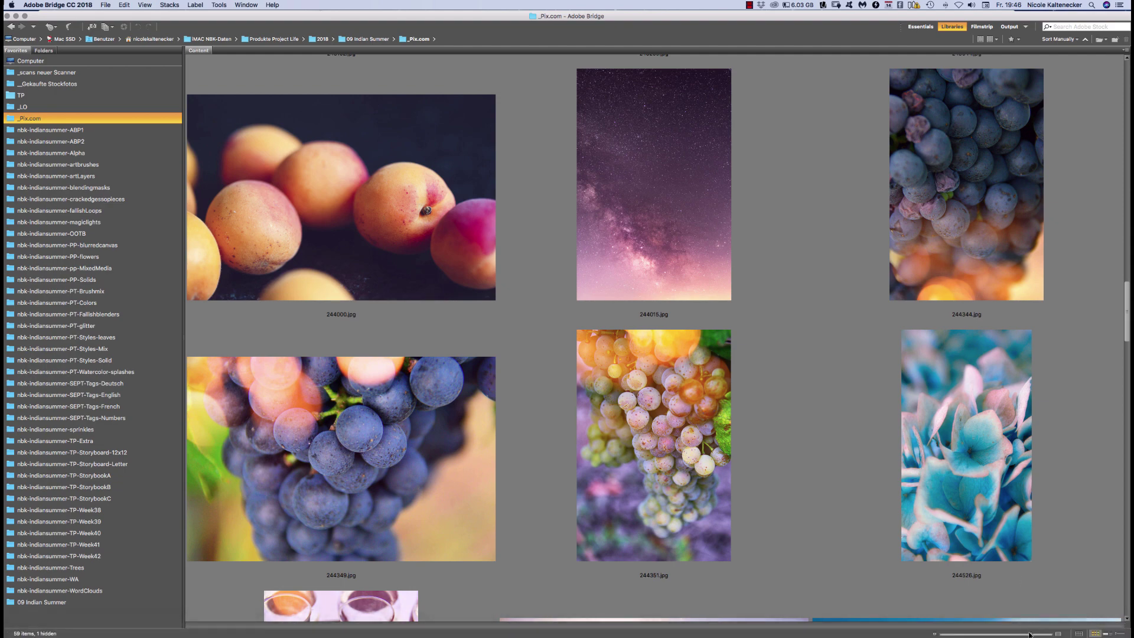
{"action": "left_click_drag", "start_coordinate": [1030, 635], "coordinate": [997, 634]}
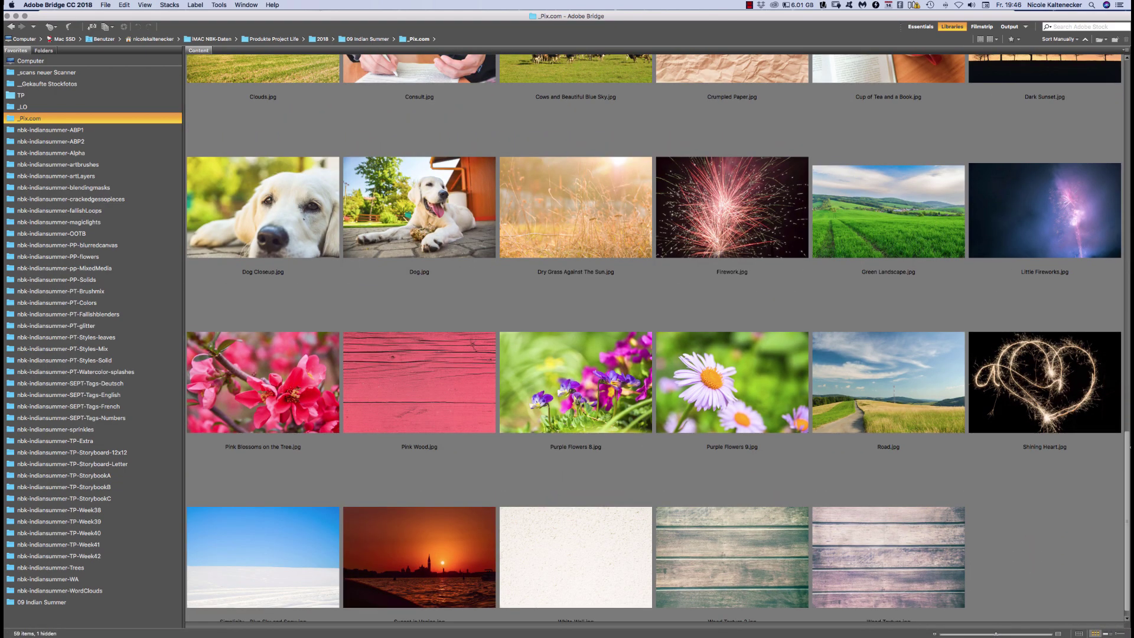
{"action": "left_click_drag", "start_coordinate": [1122, 435], "coordinate": [1029, 4]}
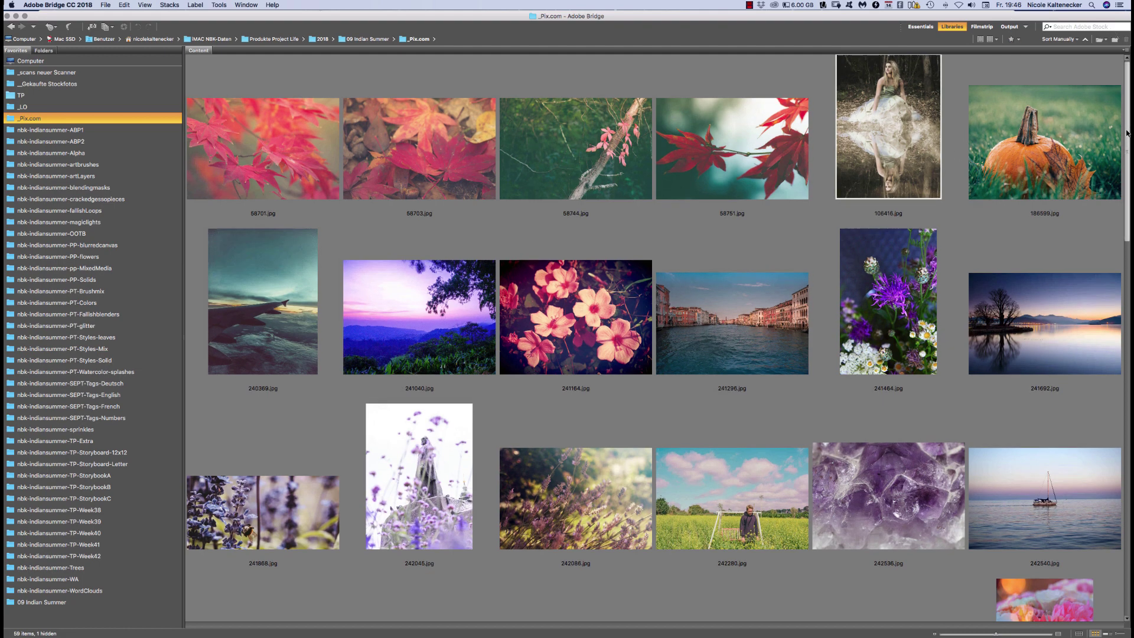
Review the photo thumbnails across the whole folder and select the lavender field photo
{"action": "scroll", "coordinate": [1094, 217], "scroll_direction": "down", "scroll_amount": 5}
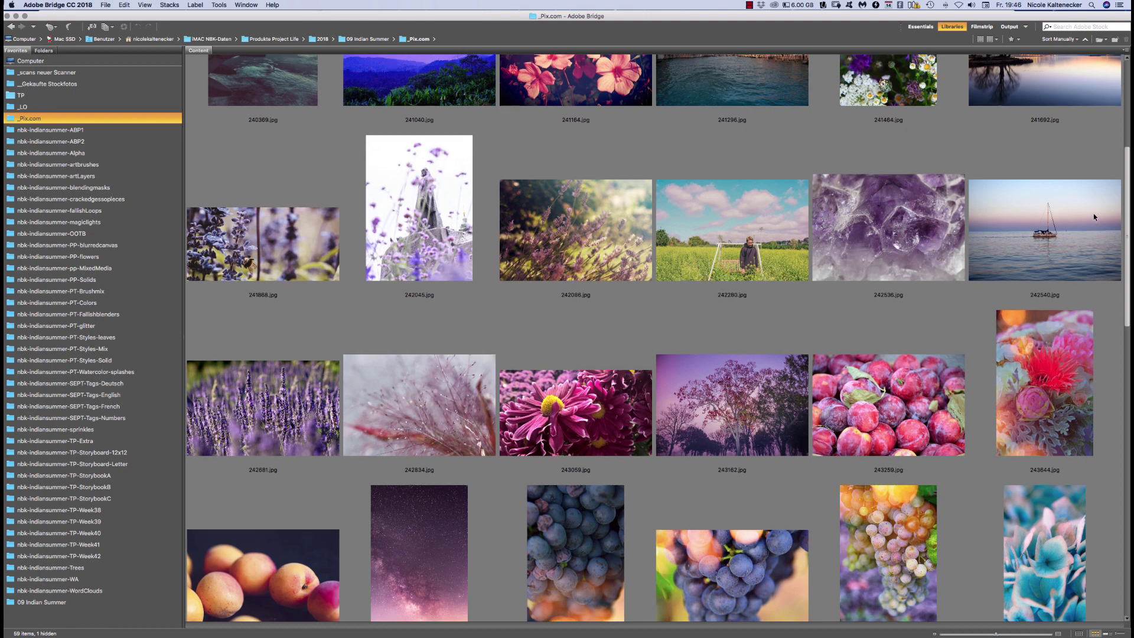
{"action": "scroll", "coordinate": [1093, 224], "scroll_direction": "down", "scroll_amount": 5}
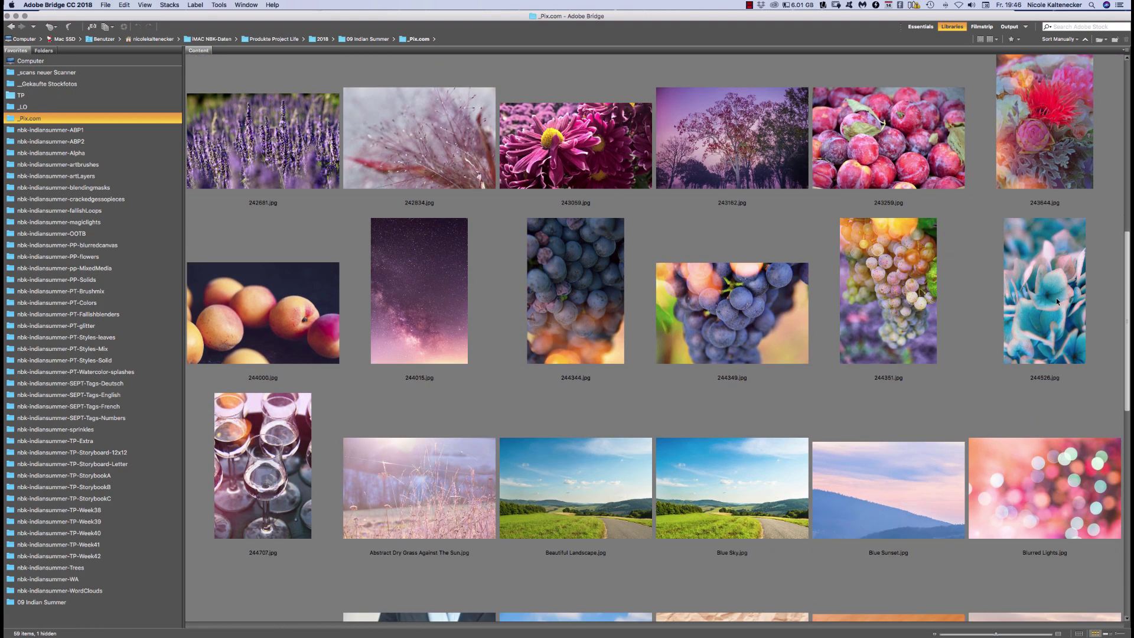
{"action": "scroll", "coordinate": [1056, 302], "scroll_direction": "down", "scroll_amount": 3}
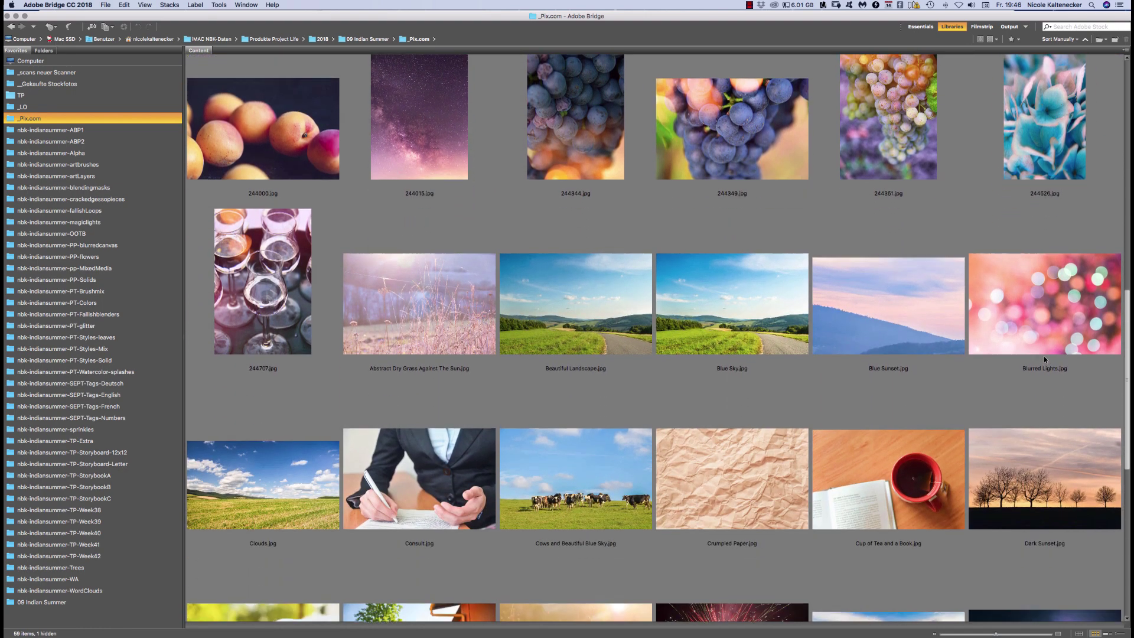
{"action": "scroll", "coordinate": [1031, 413], "scroll_direction": "down", "scroll_amount": 5}
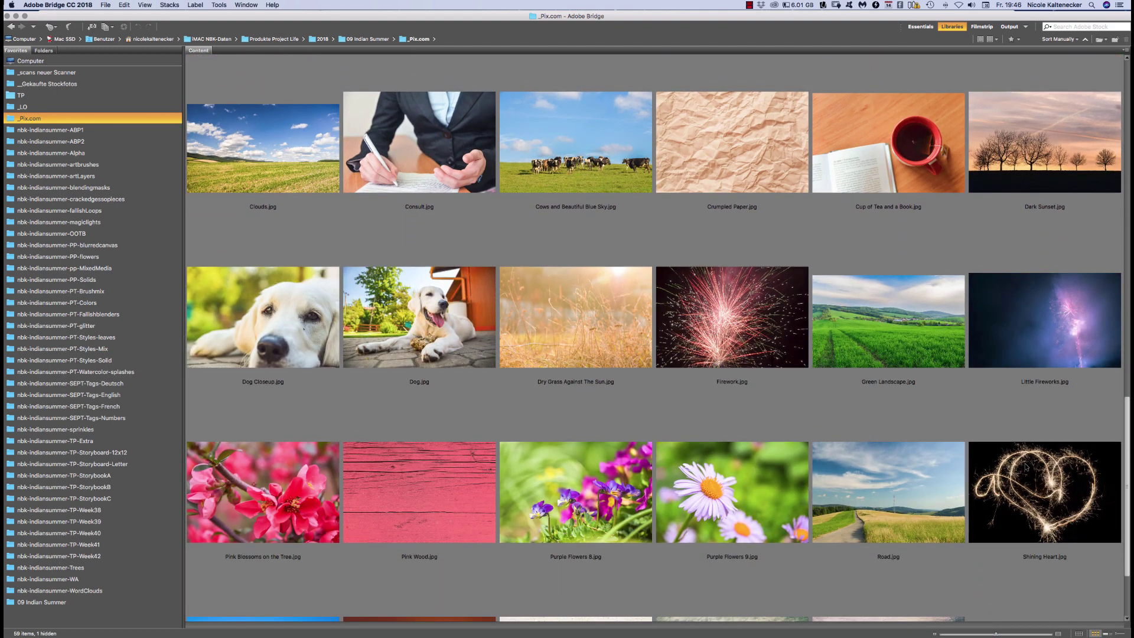
{"action": "scroll", "coordinate": [1003, 354], "scroll_direction": "up", "scroll_amount": 8}
{"action": "scroll", "coordinate": [990, 307], "scroll_direction": "up", "scroll_amount": 4}
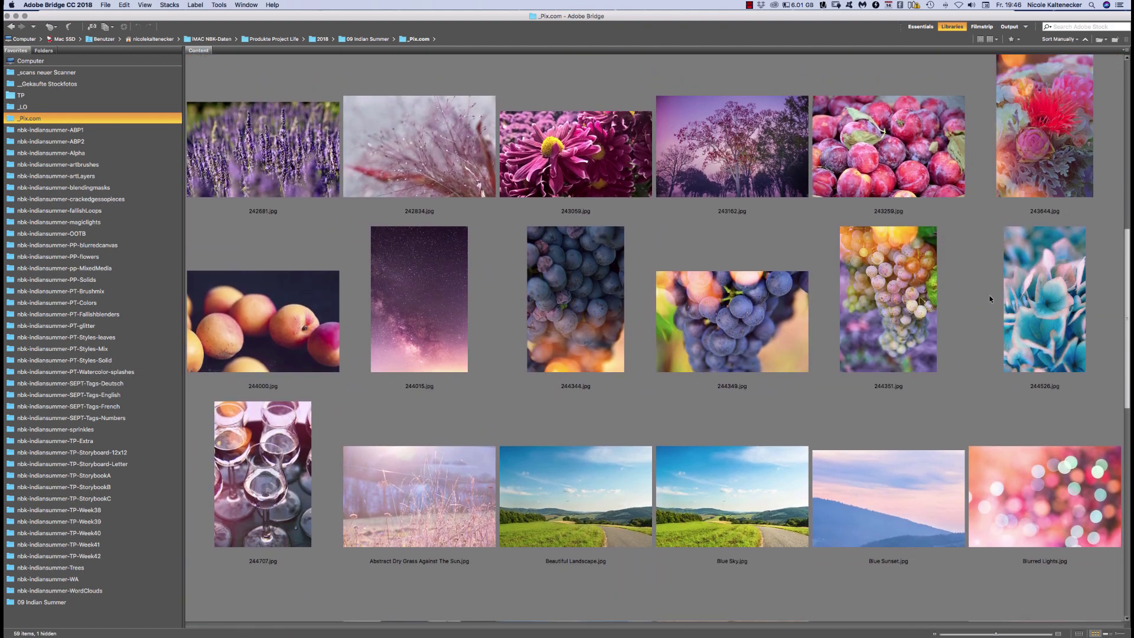
{"action": "scroll", "coordinate": [975, 243], "scroll_direction": "up", "scroll_amount": 1}
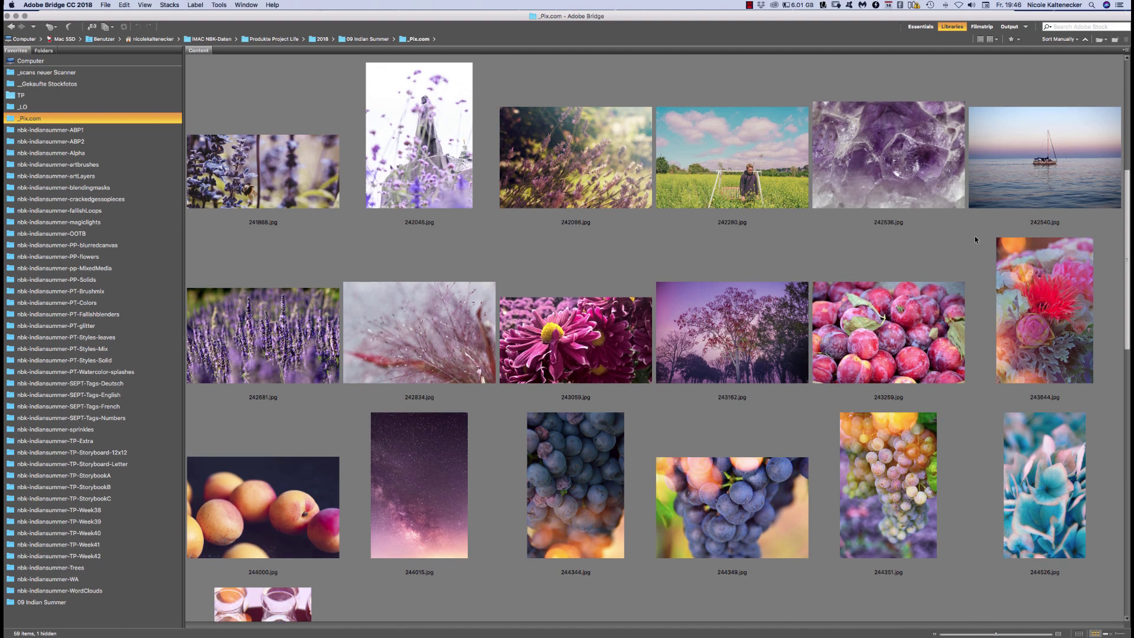
{"action": "left_click", "coordinate": [296, 341]}
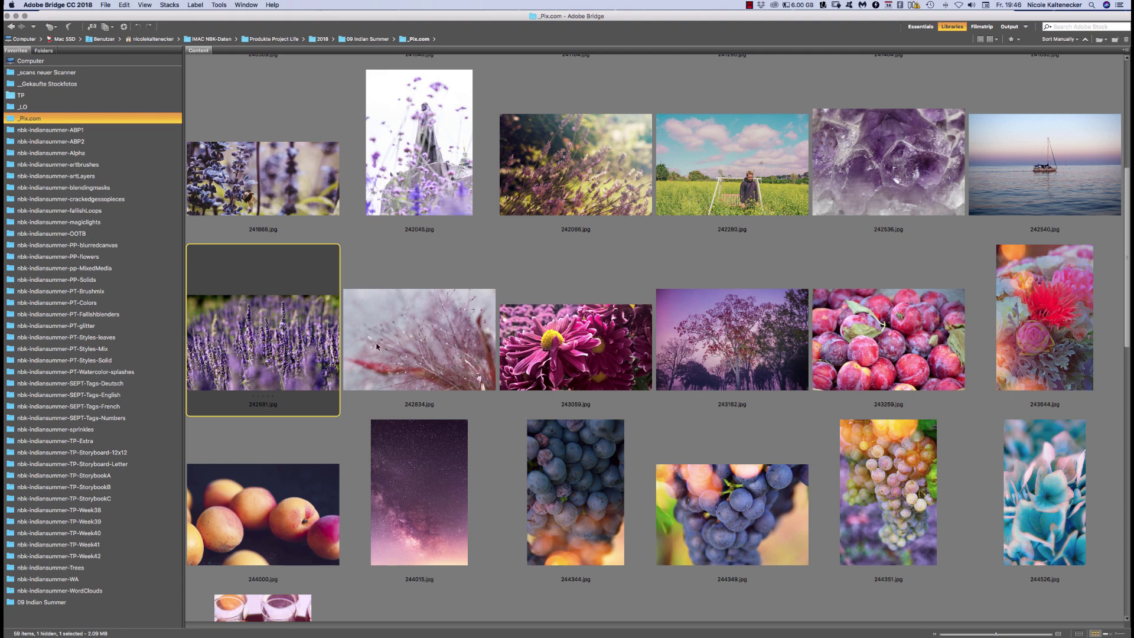
Open the selected lavender field photo in Photoshop, copy the whole image and close it, returning to the template's wide centre mask
{"action": "double_click", "coordinate": [317, 325]}
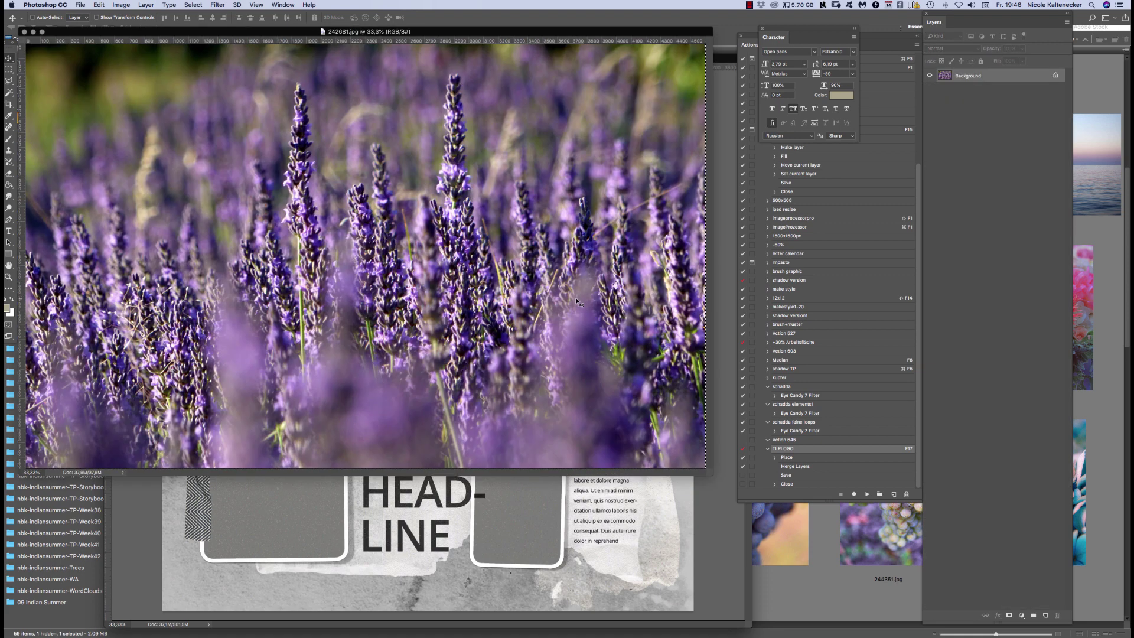
{"action": "key", "text": "super+w"}
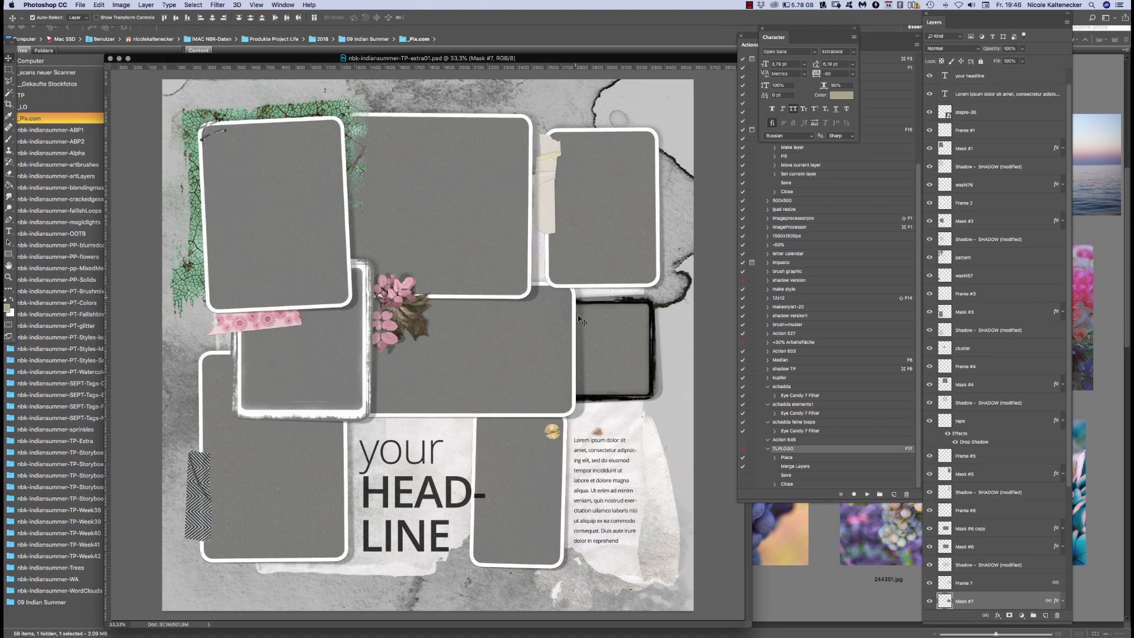
{"action": "left_click", "coordinate": [523, 358]}
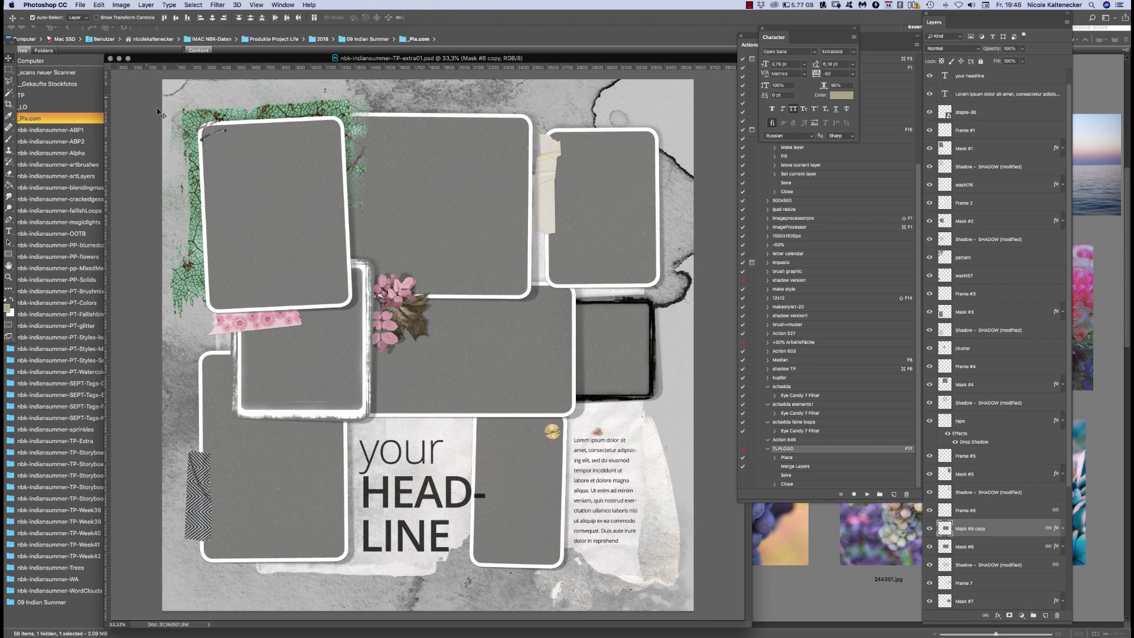
With Auto-Select set to Layer, pick the upper middle, upper right, wide centre and upper left photo masks in turn on the canvas
{"action": "left_click_drag", "start_coordinate": [169, 60], "coordinate": [158, 59]}
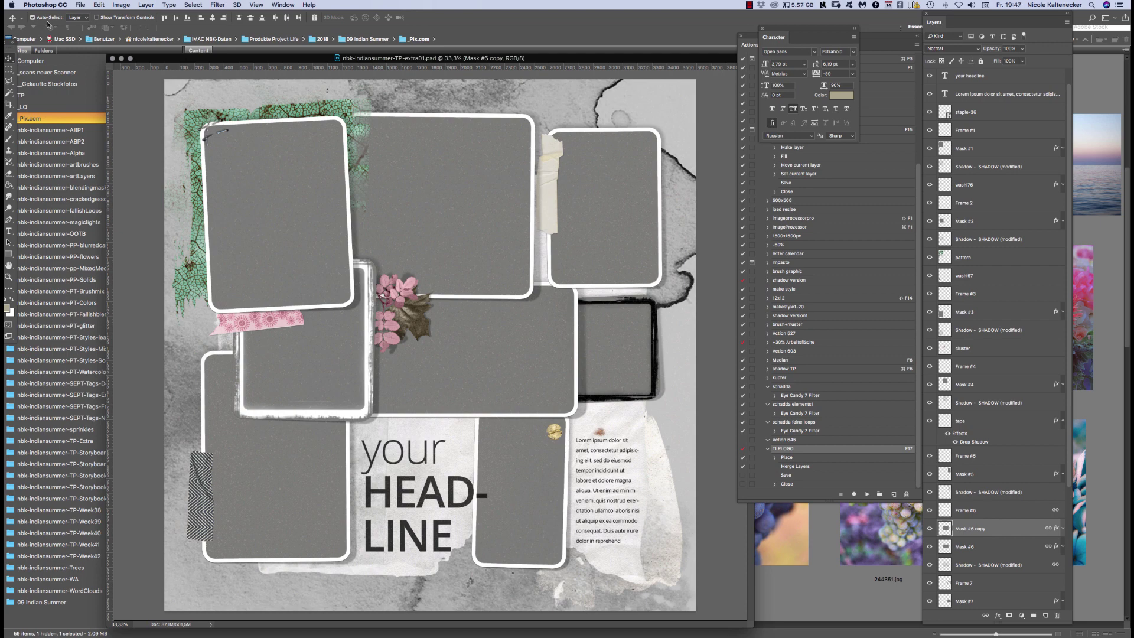
{"action": "left_click", "coordinate": [86, 18]}
{"action": "left_click", "coordinate": [85, 18]}
{"action": "left_click", "coordinate": [443, 205]}
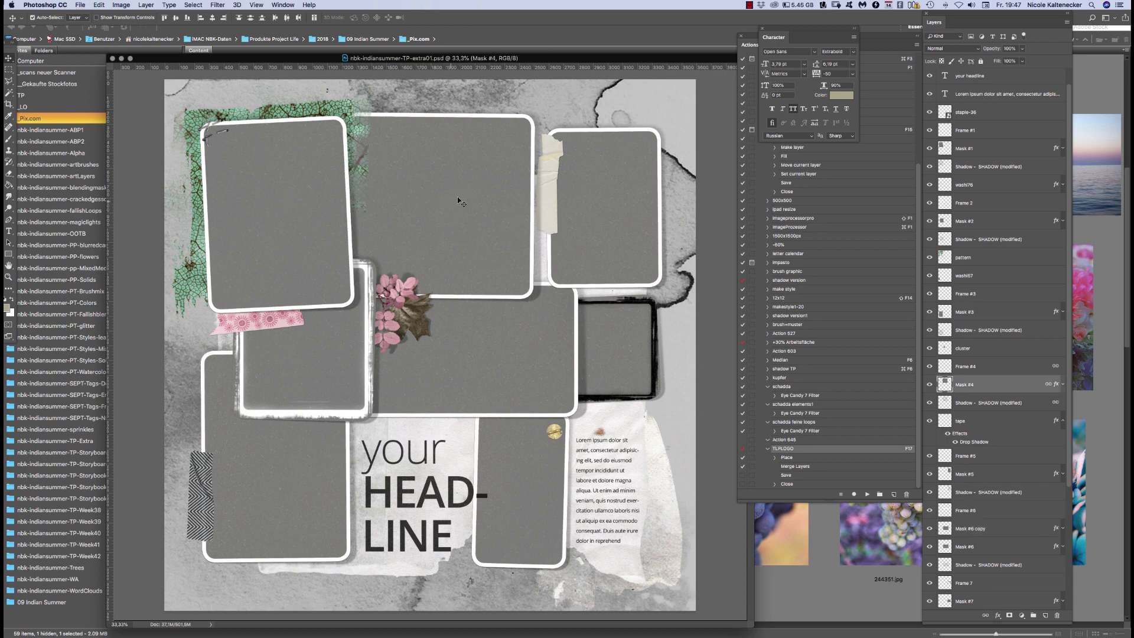
{"action": "left_click", "coordinate": [600, 192]}
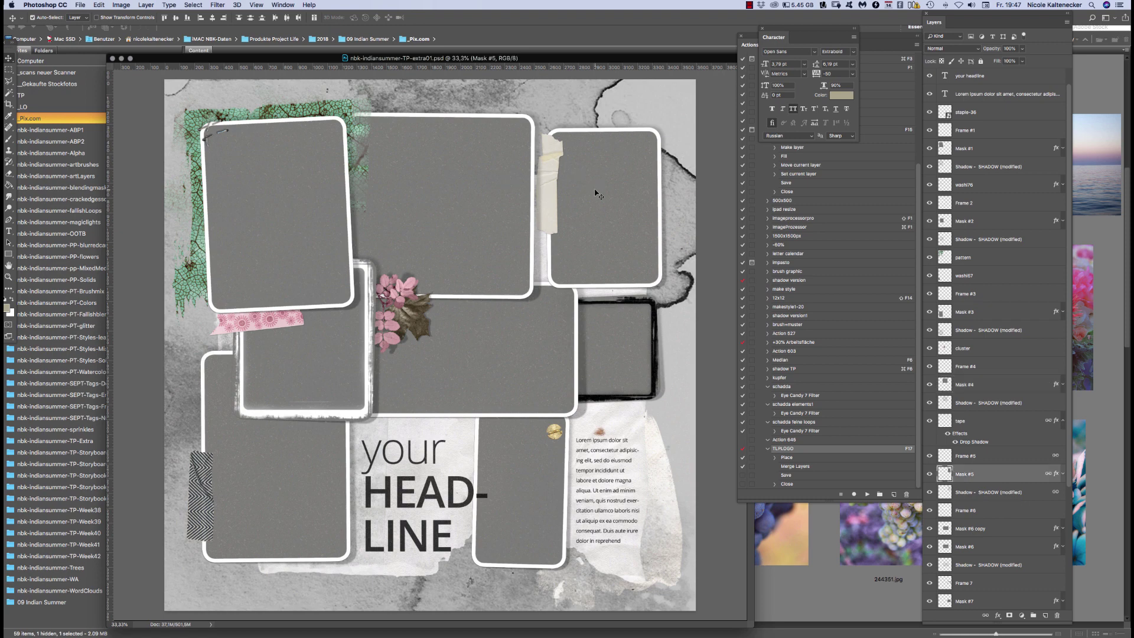
{"action": "left_click", "coordinate": [532, 385]}
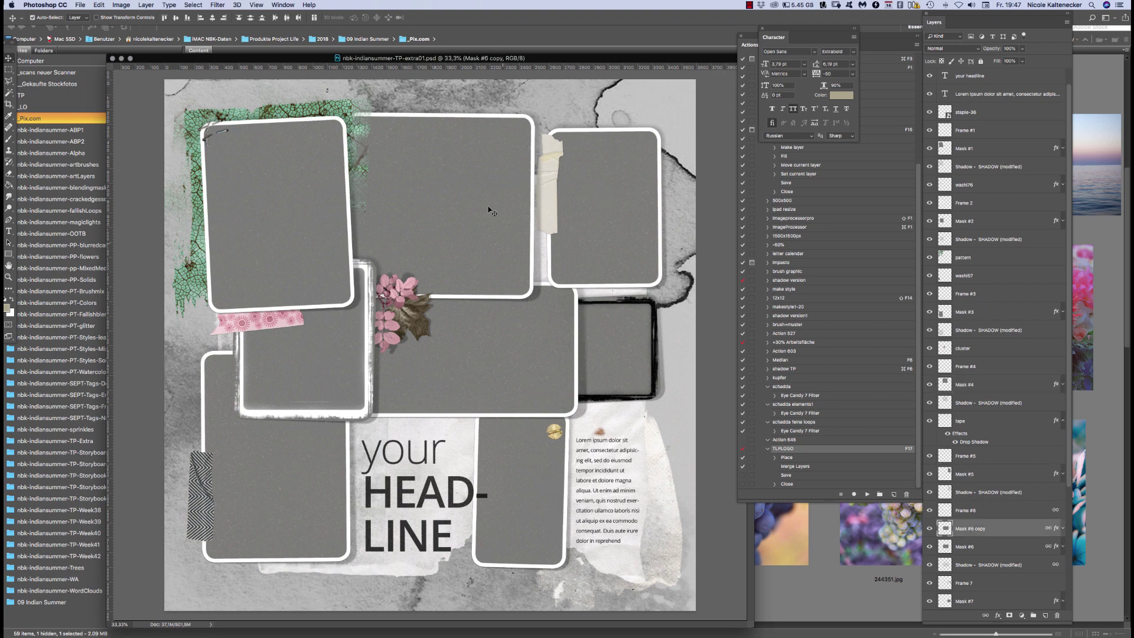
{"action": "left_click", "coordinate": [320, 189]}
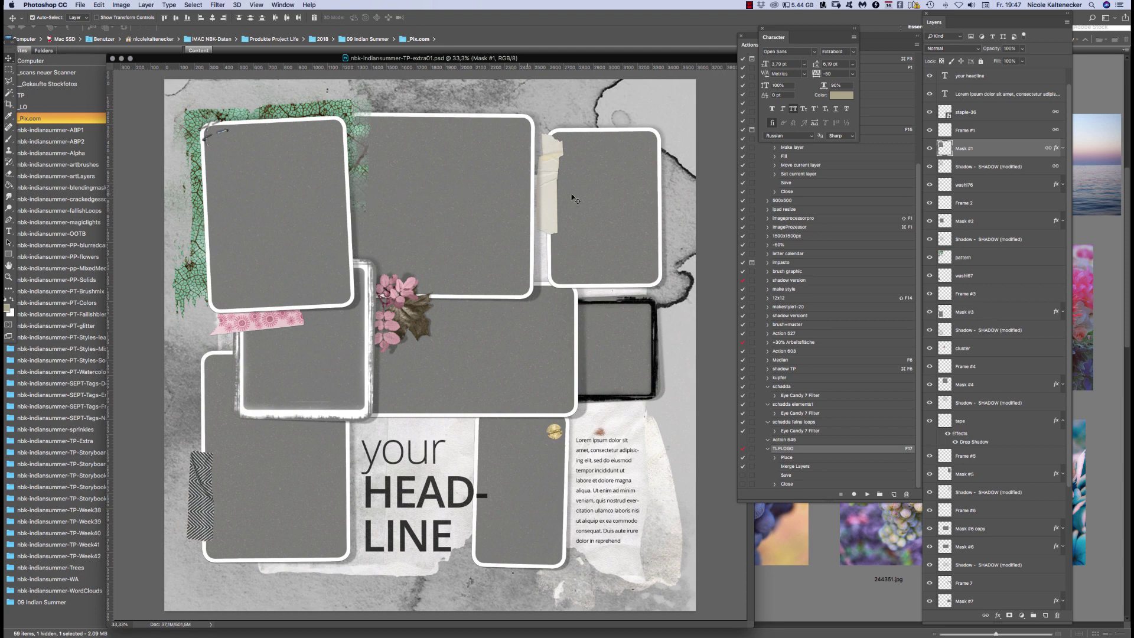
{"action": "left_click", "coordinate": [496, 187]}
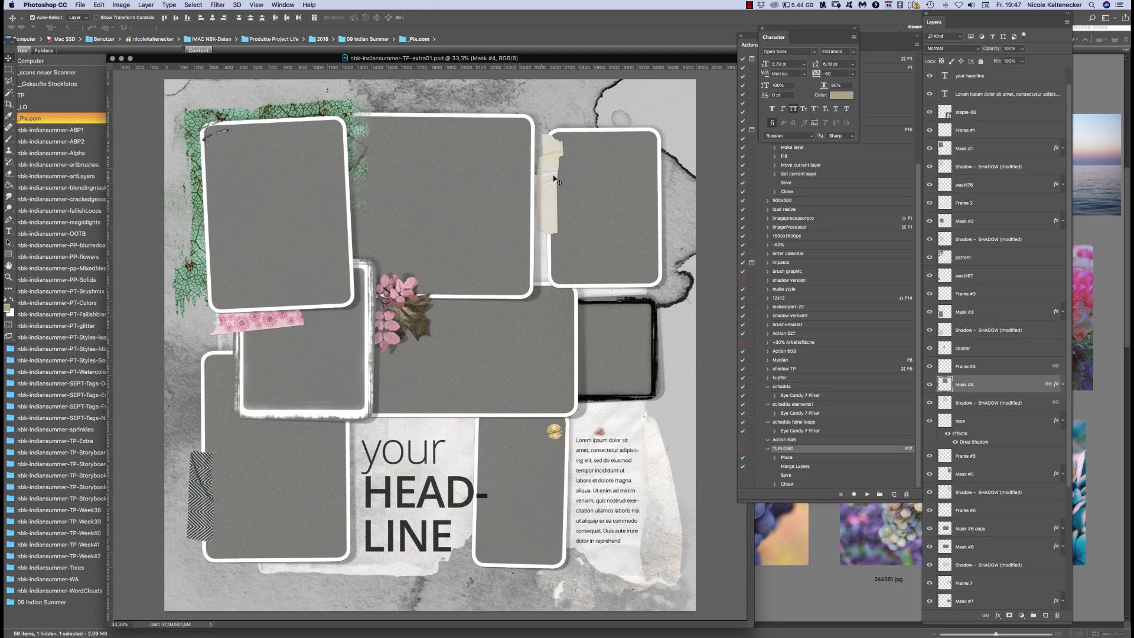
{"action": "left_click", "coordinate": [603, 202]}
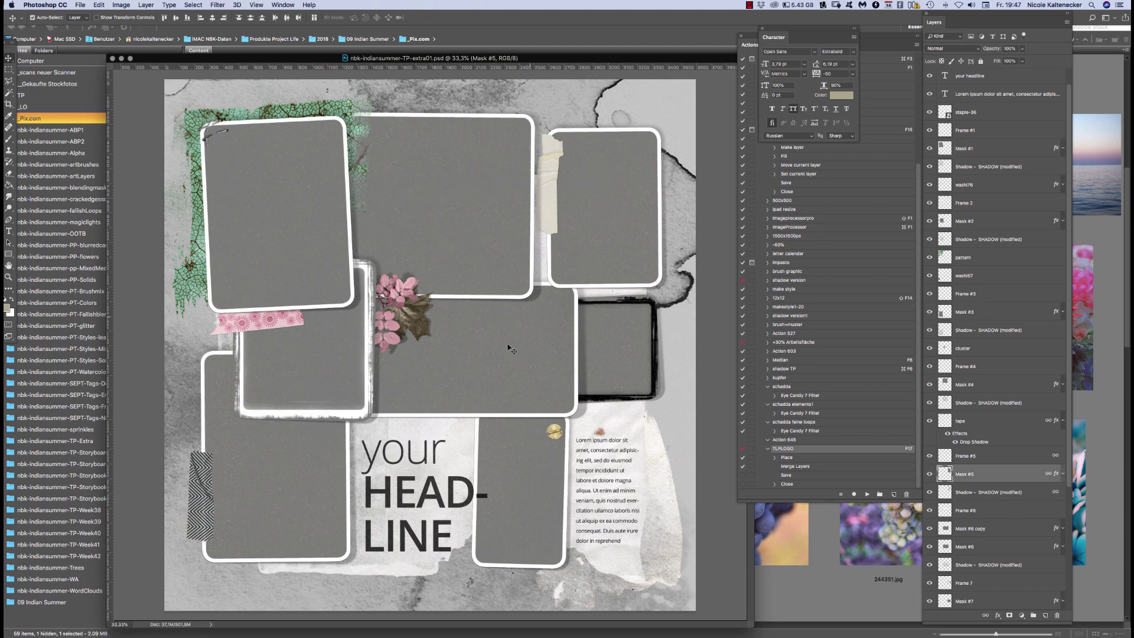
{"action": "left_click", "coordinate": [501, 369]}
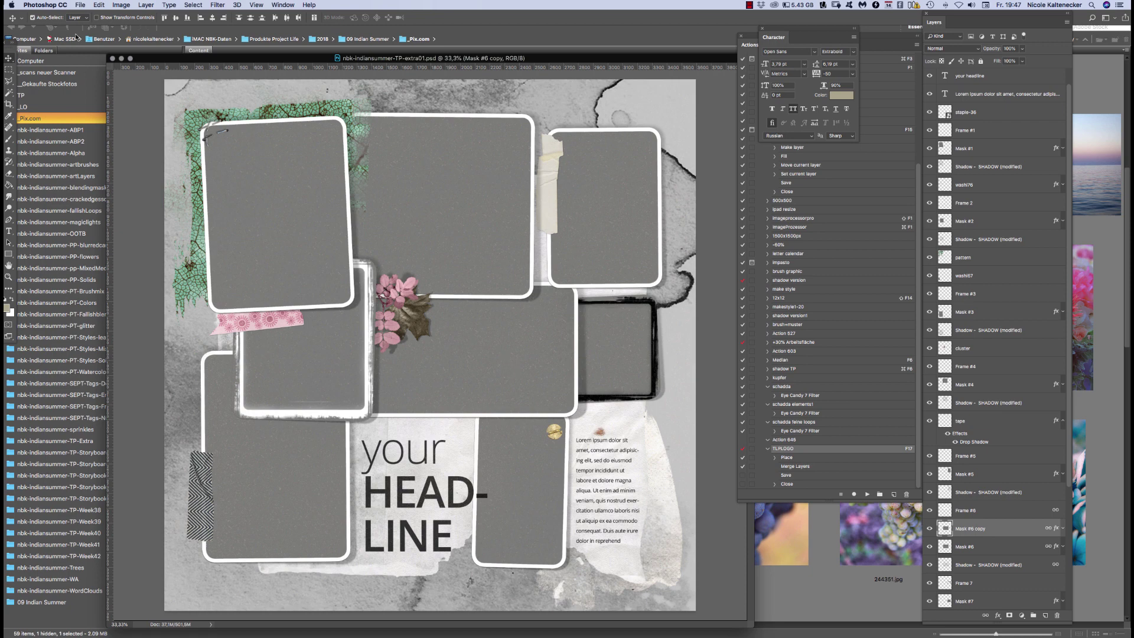
Turn off Auto-Select and nudge the wide centre photo frame with its linked layers slightly
{"action": "left_click", "coordinate": [33, 17]}
{"action": "left_click_drag", "start_coordinate": [419, 239], "coordinate": [418, 236]}
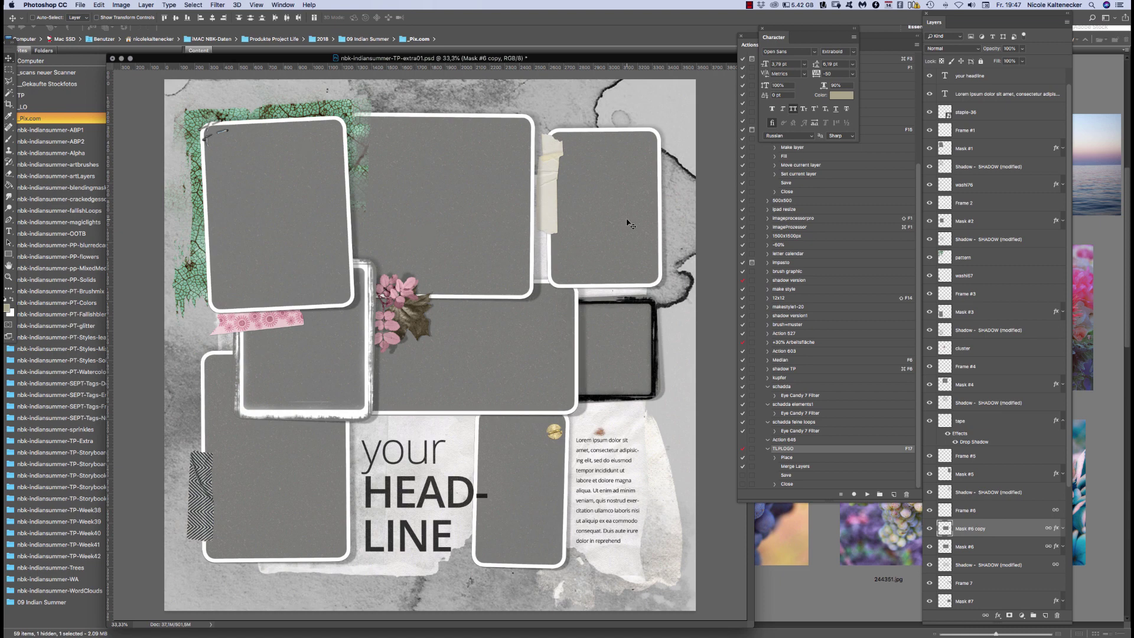
{"action": "left_click_drag", "start_coordinate": [534, 351], "coordinate": [527, 353]}
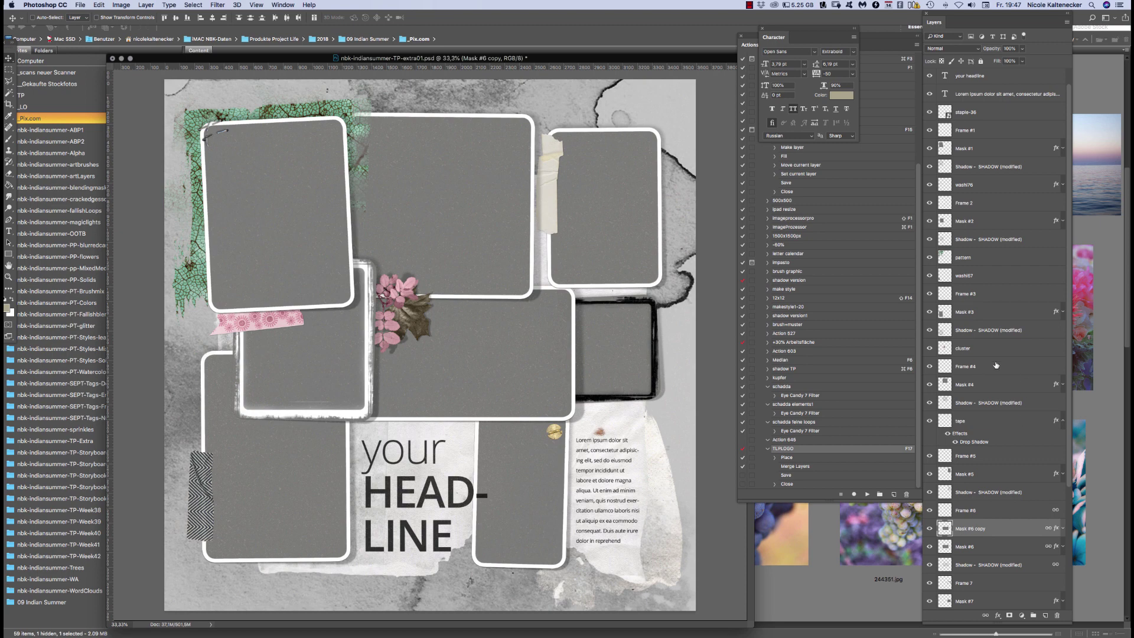
Select the Mask #3 layer, shift its linked lower-left frame slightly upward, and turn Auto-Select back on
{"action": "left_click", "coordinate": [972, 316]}
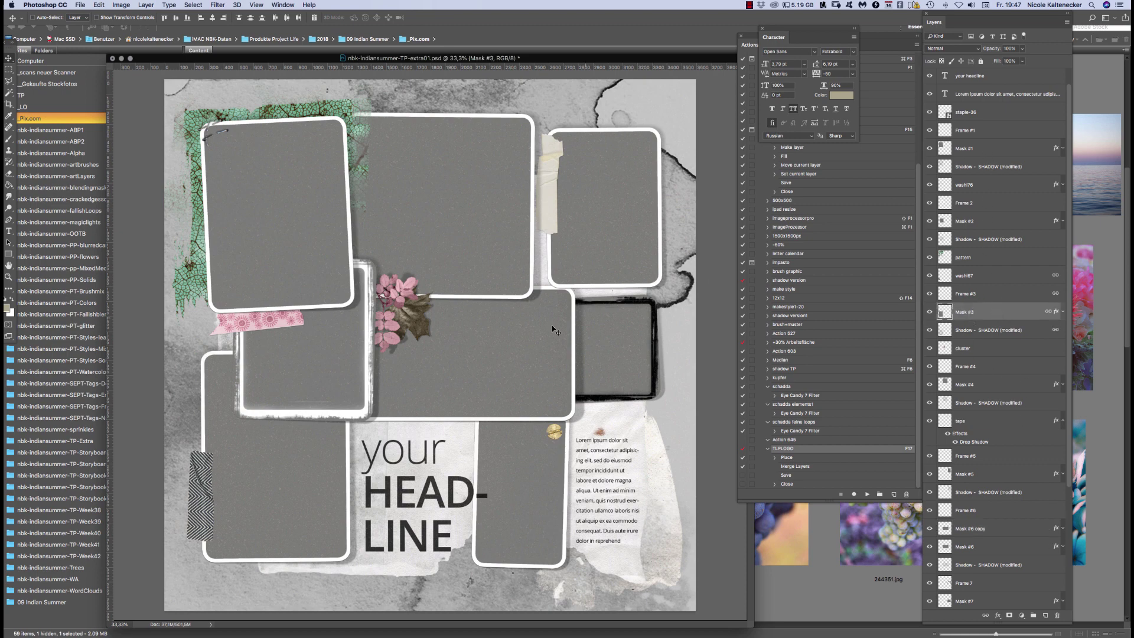
{"action": "mouse_move", "coordinate": [558, 350]}
{"action": "left_mouse_down"}
{"action": "mouse_move", "coordinate": [581, 338]}
{"action": "mouse_move", "coordinate": [561, 335]}
{"action": "left_mouse_up"}
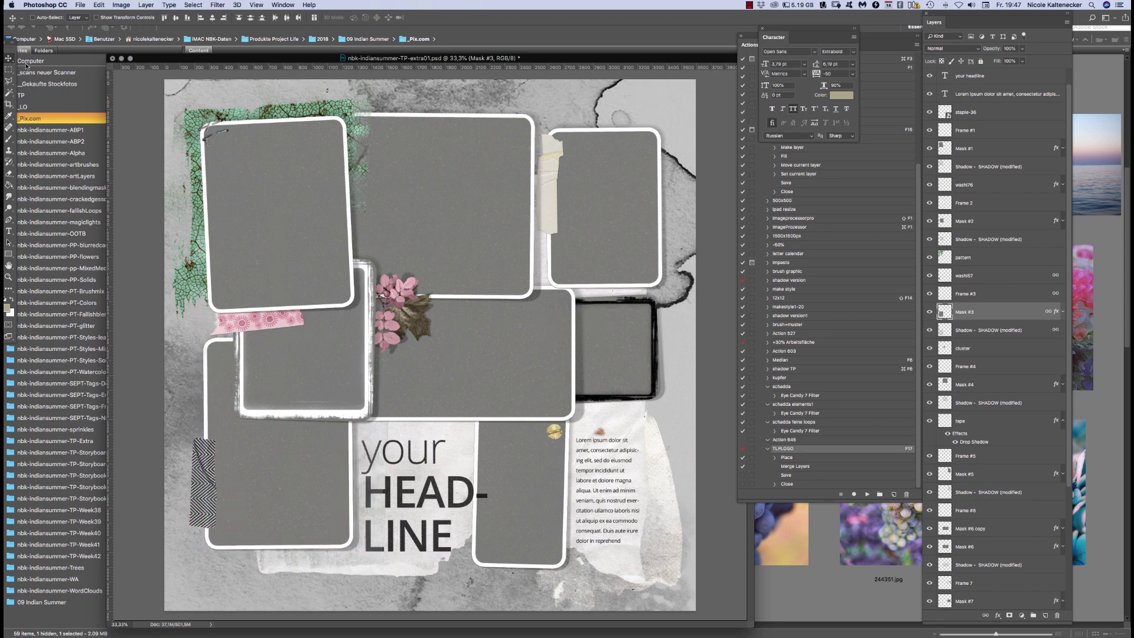
{"action": "left_click", "coordinate": [32, 17]}
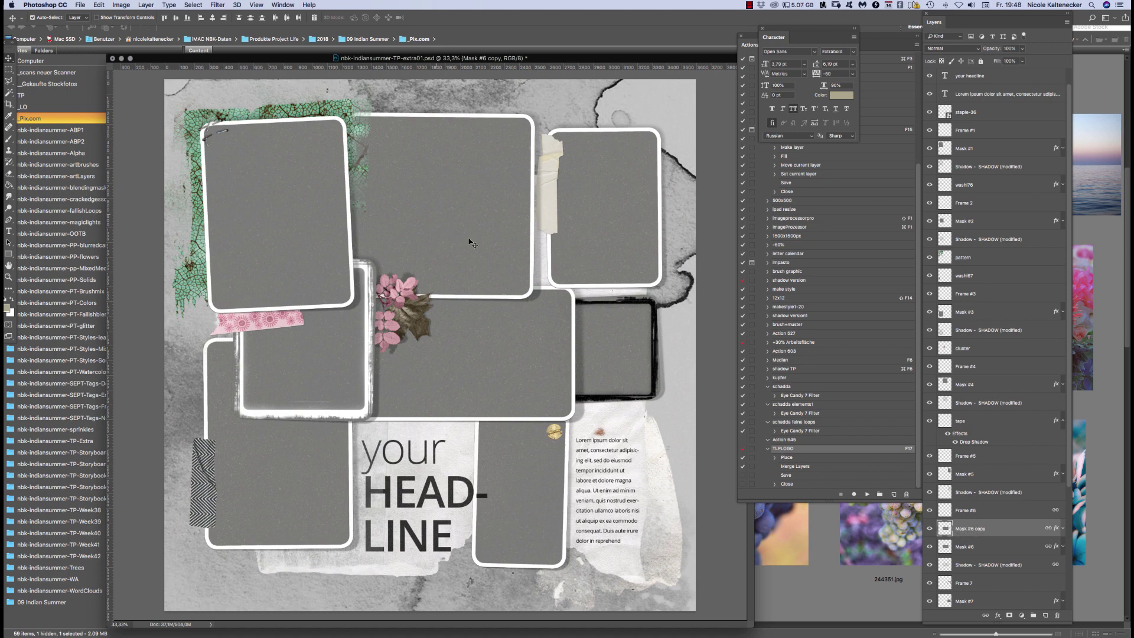
Paste the lavender photo above Mask #6 copy, scale it down to the wide centre frame and clip it to the mask
{"action": "key", "text": "super"}
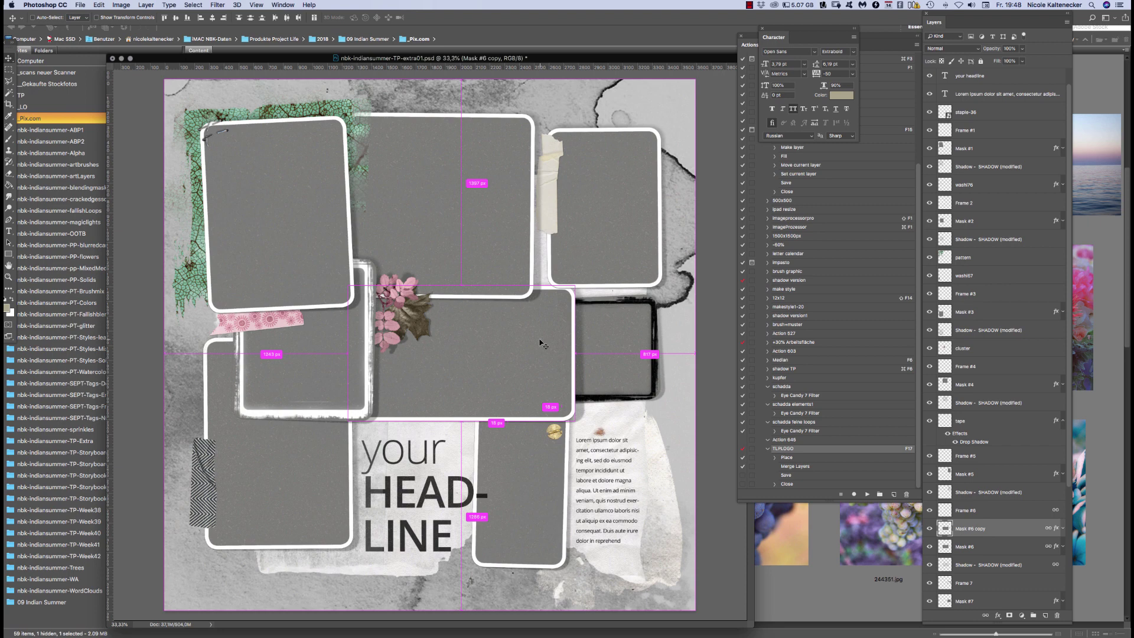
{"action": "key", "text": "super+v"}
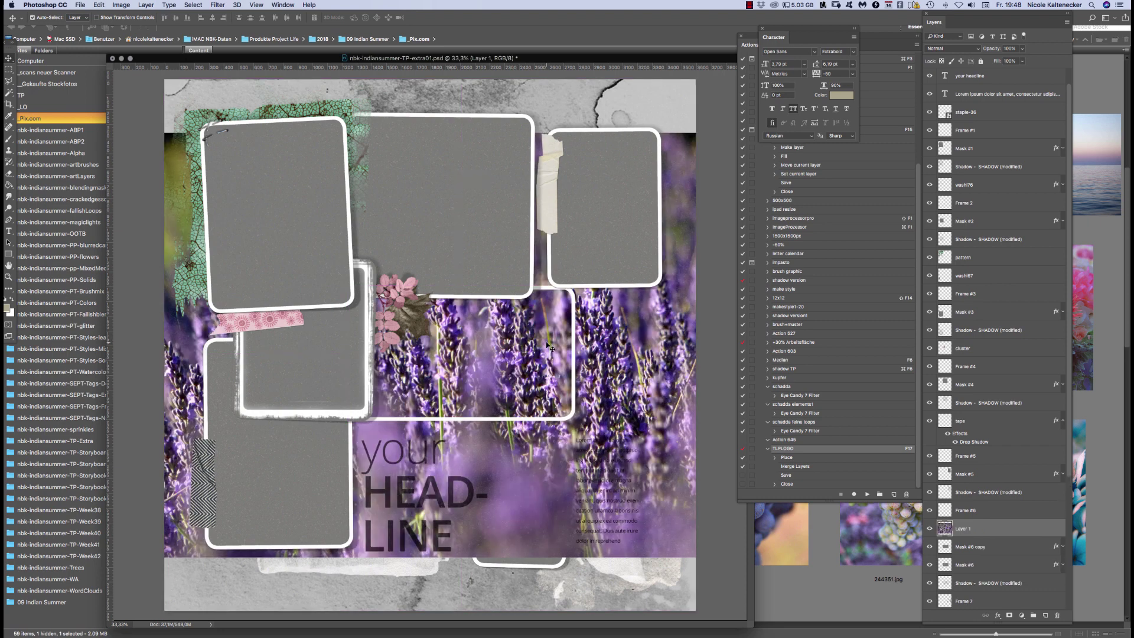
{"action": "key", "text": "super+t"}
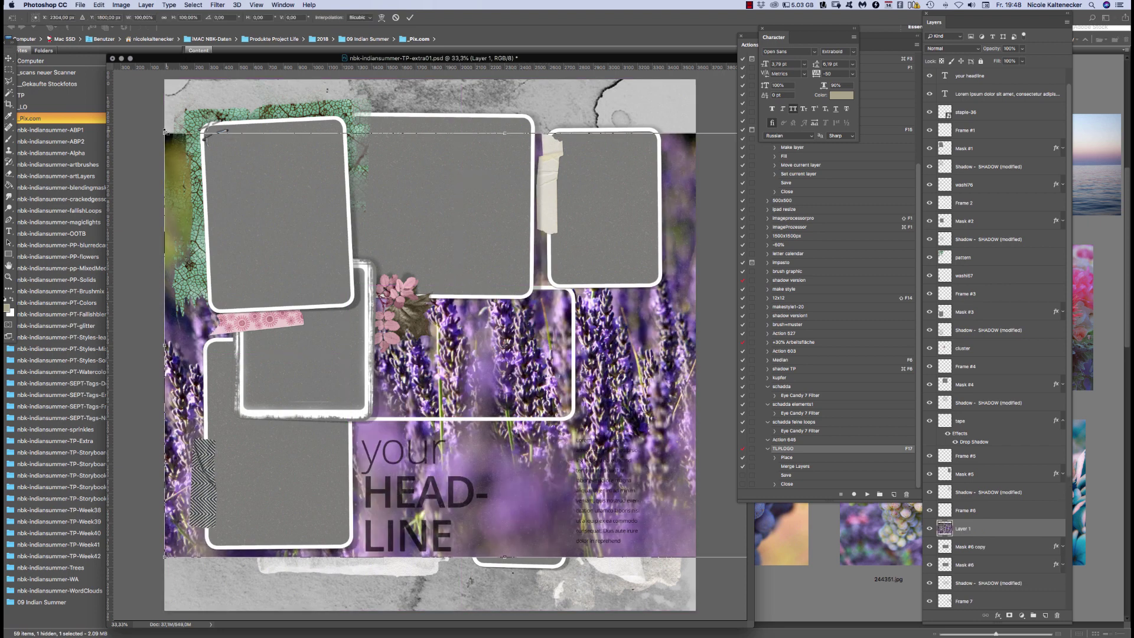
{"action": "left_click_drag", "start_coordinate": [175, 140], "coordinate": [378, 222]}
{"action": "left_click_drag", "start_coordinate": [547, 330], "coordinate": [513, 327]}
{"action": "key", "text": "Return"}
{"action": "key", "text": "super+alt+g"}
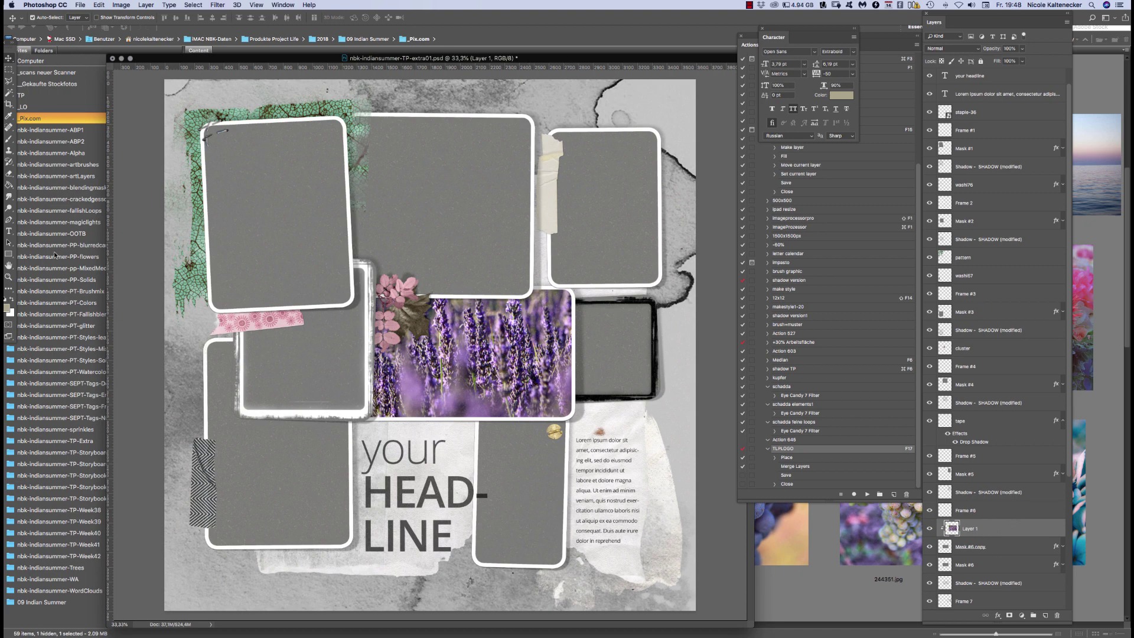
Switch to Bridge, return to the _Pix.com folder and open the photo of lavender stems against a sunlit blurred background in Photoshop
{"action": "left_click", "coordinate": [98, 68]}
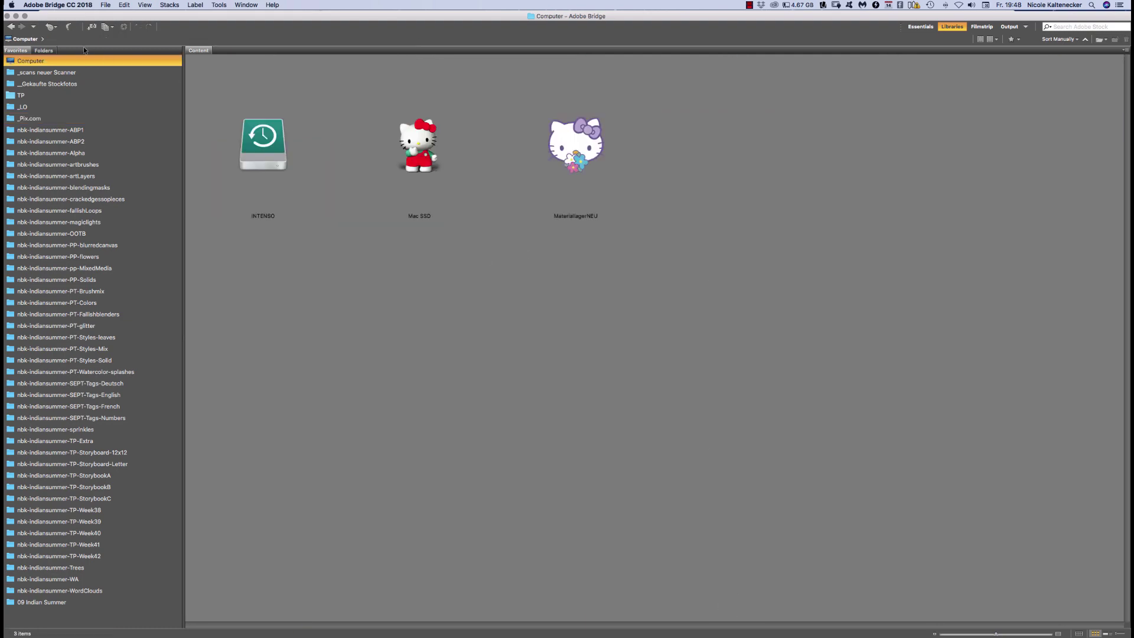
{"action": "left_click", "coordinate": [10, 27]}
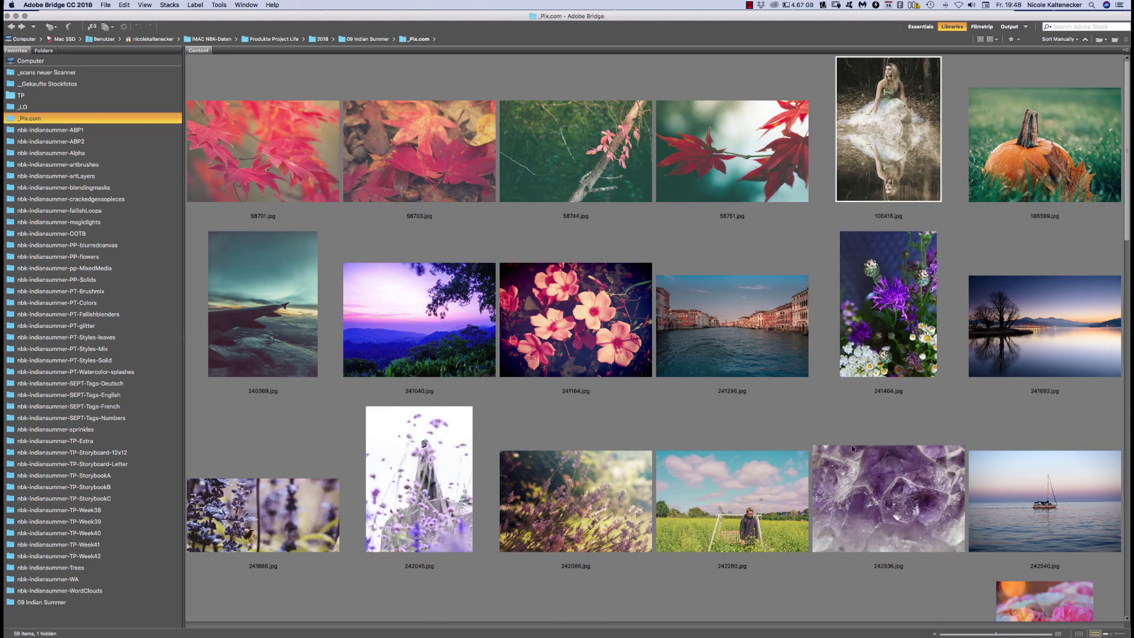
{"action": "left_click", "coordinate": [592, 502]}
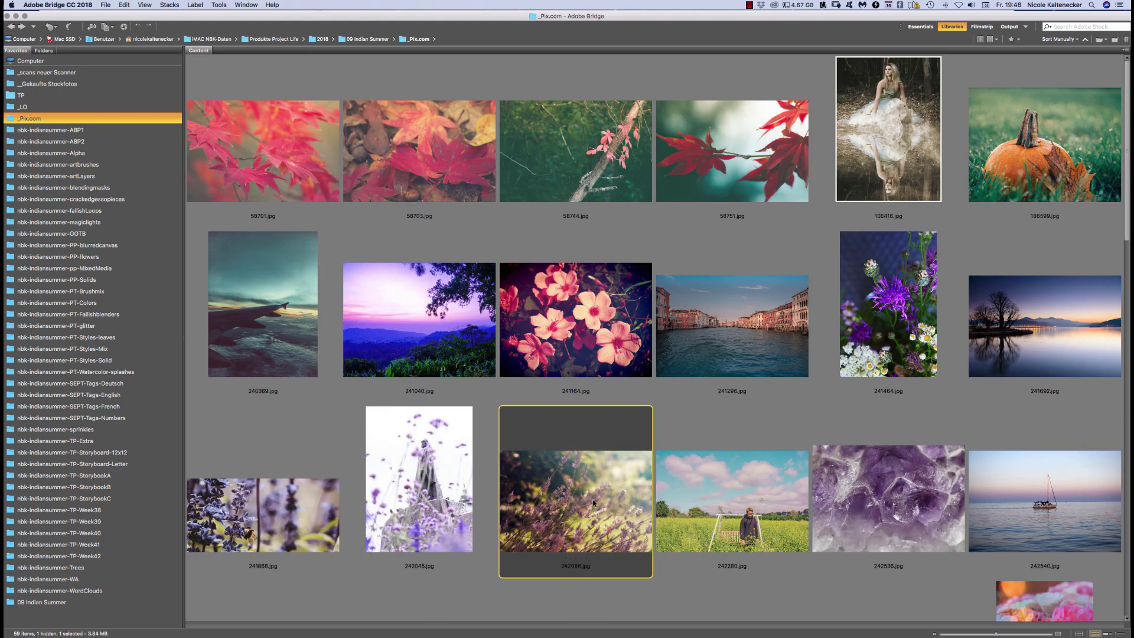
{"action": "double_click", "coordinate": [604, 495]}
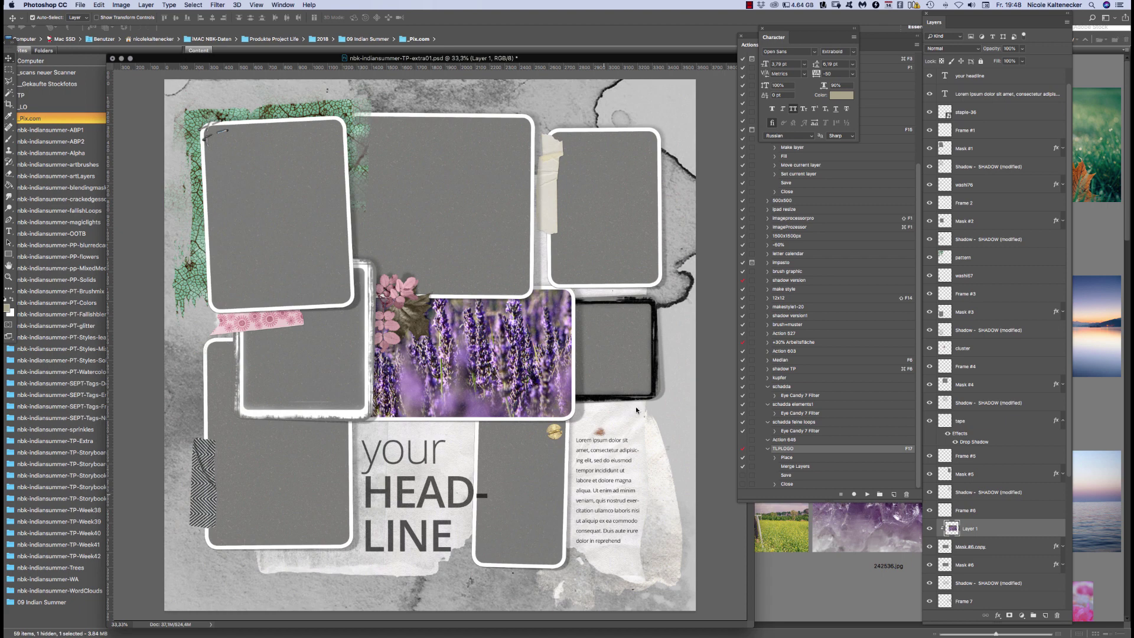
Copy the entire sunlit lavender photo and close its document to return to the template
{"action": "key", "text": "super+a"}
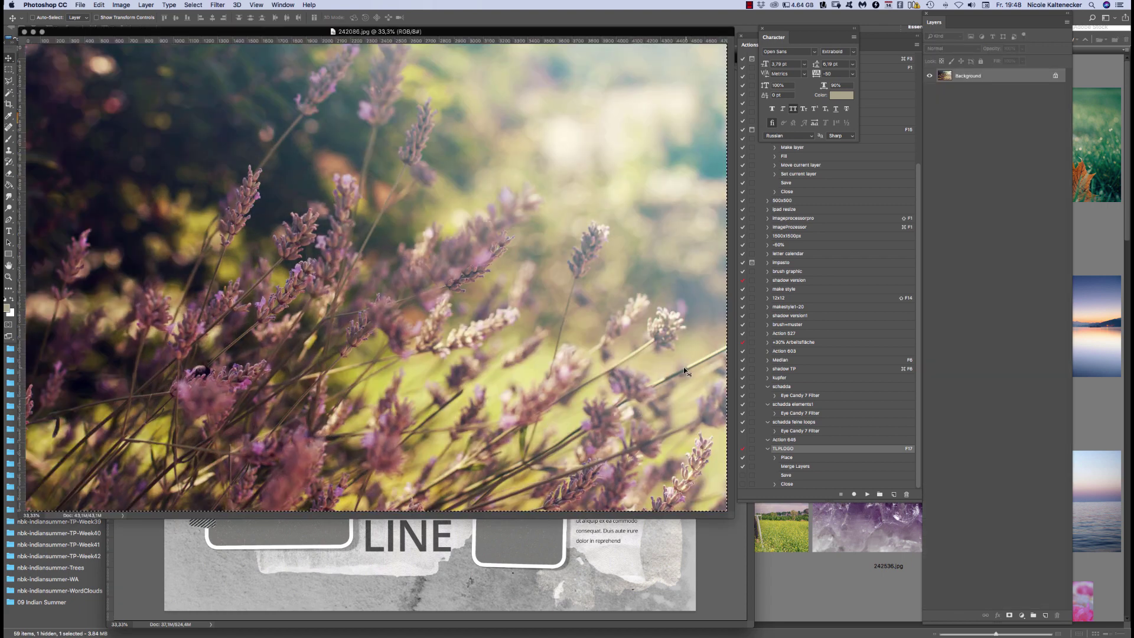
{"action": "key", "text": "super+c"}
{"action": "key", "text": "super+w"}
{"action": "key", "text": "super+v"}
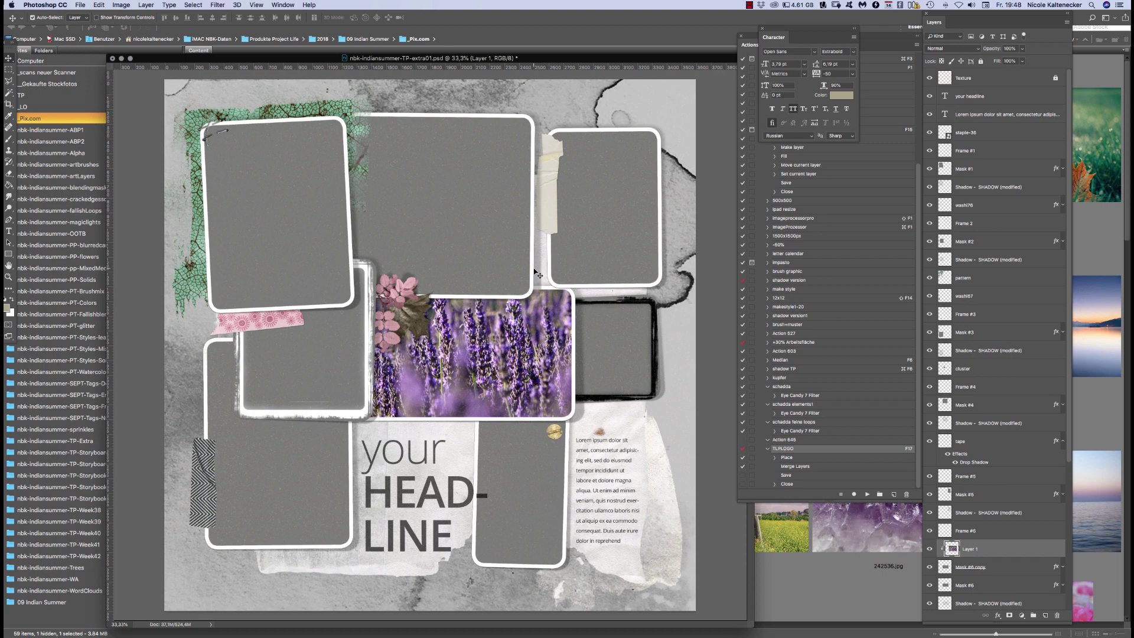
Paste the sunlit lavender photo above Mask #7 in the small black frame and clip it to that mask
{"action": "left_click", "coordinate": [622, 345]}
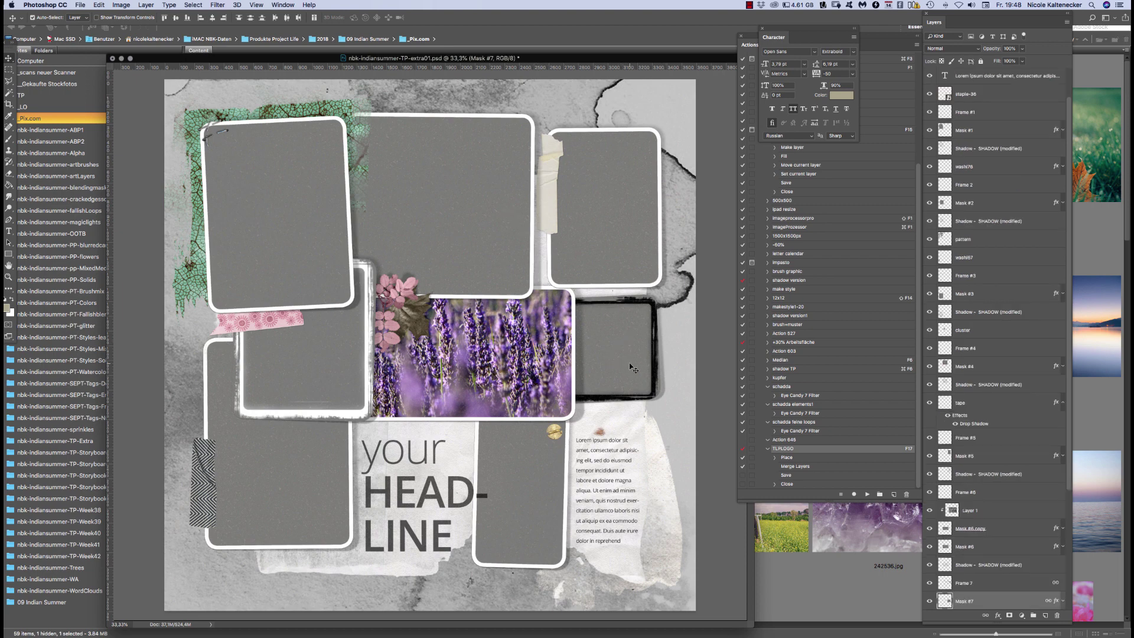
{"action": "key", "text": "super+v"}
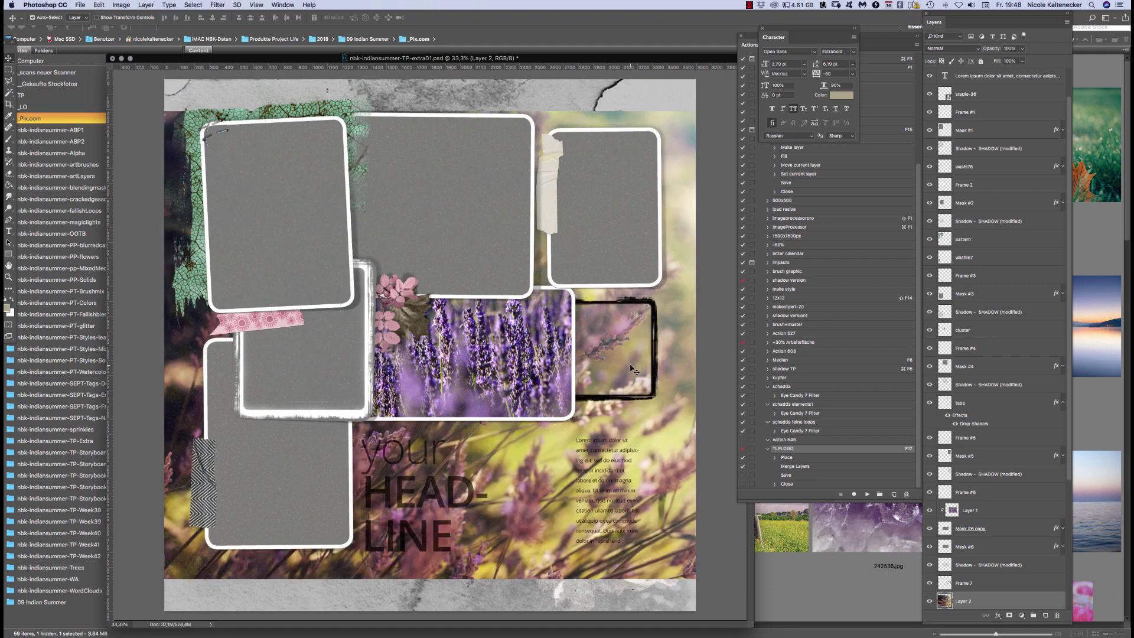
{"action": "key", "text": "super"}
{"action": "key", "text": "super+alt+g"}
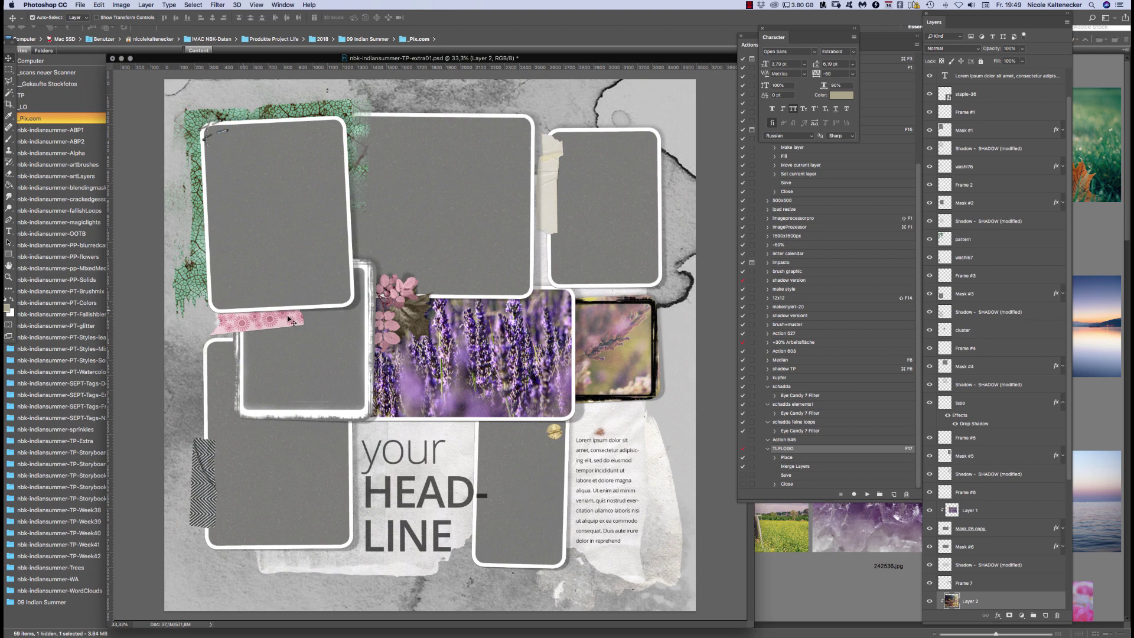
{"action": "key", "text": "super"}
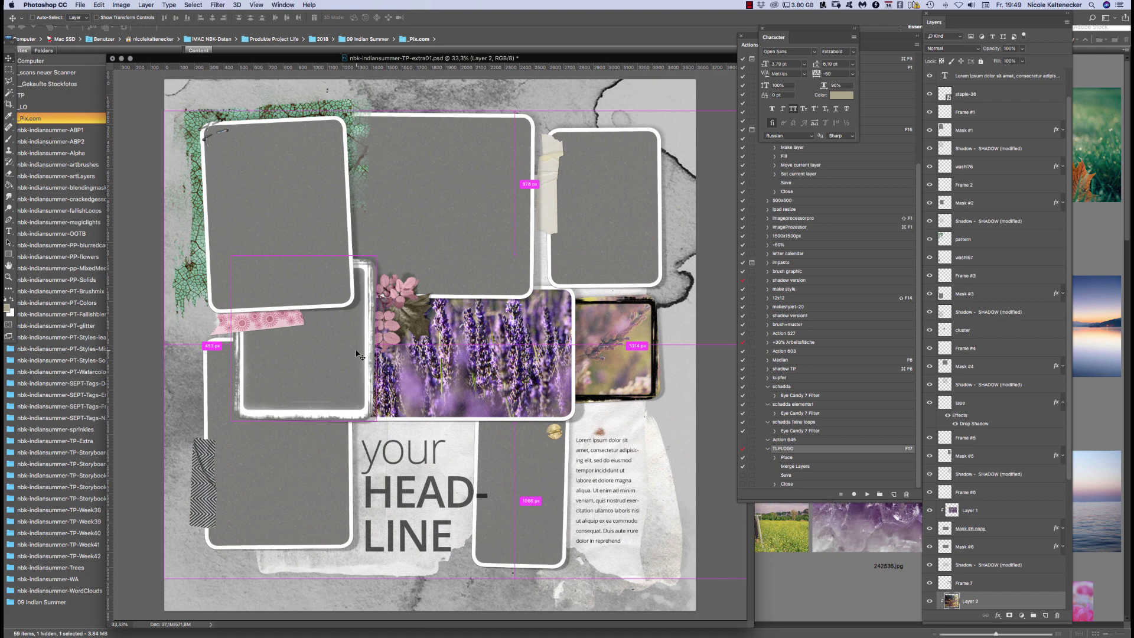
{"action": "key", "text": "super+v"}
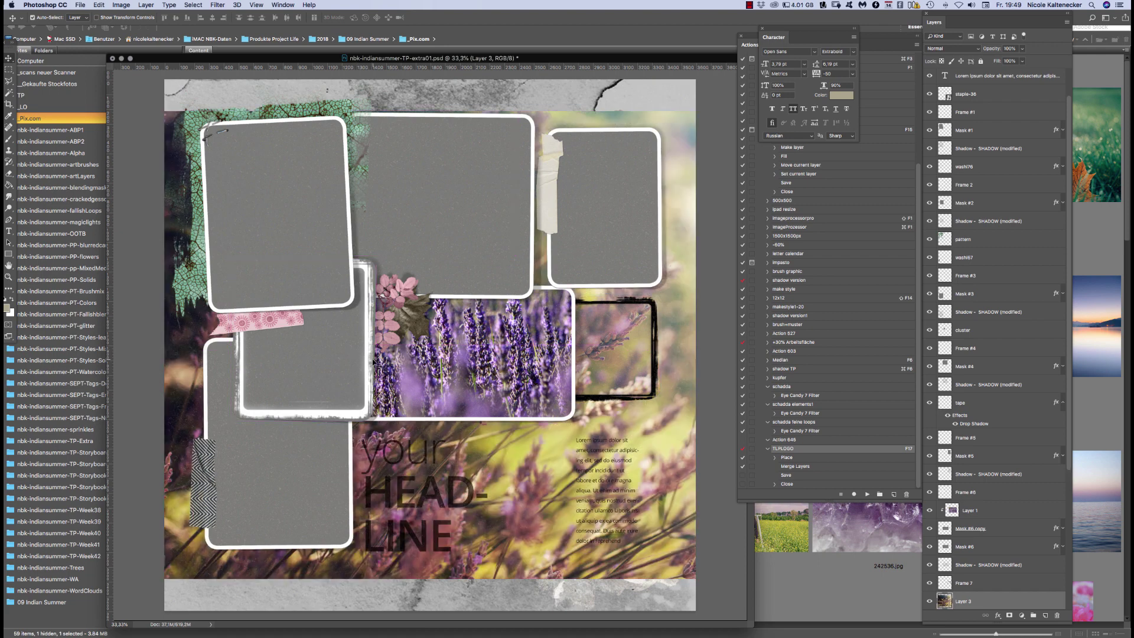
{"action": "key", "text": "super+z"}
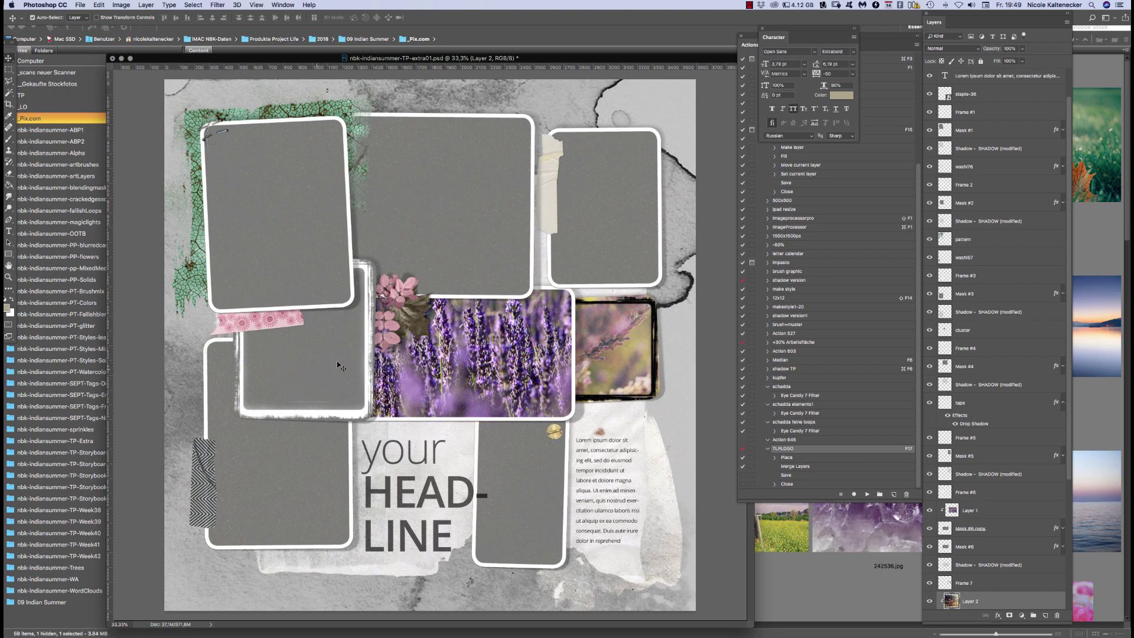
Paste the sunlit lavender photo above Mask #2 in the white brushed frame and clip it to that mask
{"action": "left_click", "coordinate": [326, 369]}
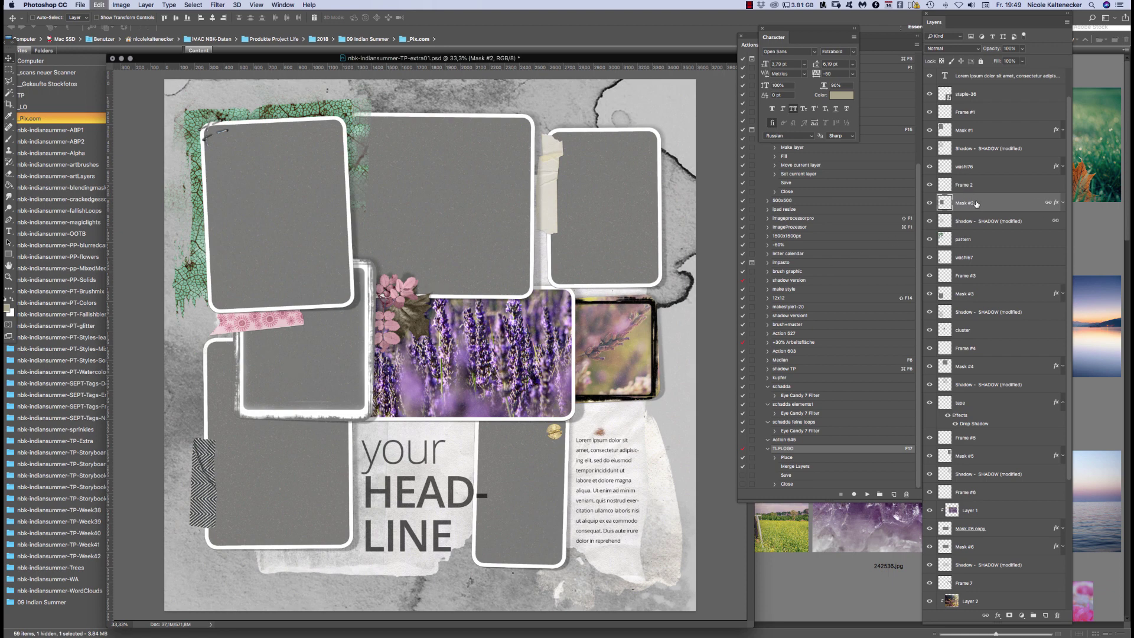
{"action": "key", "text": "cmd+v"}
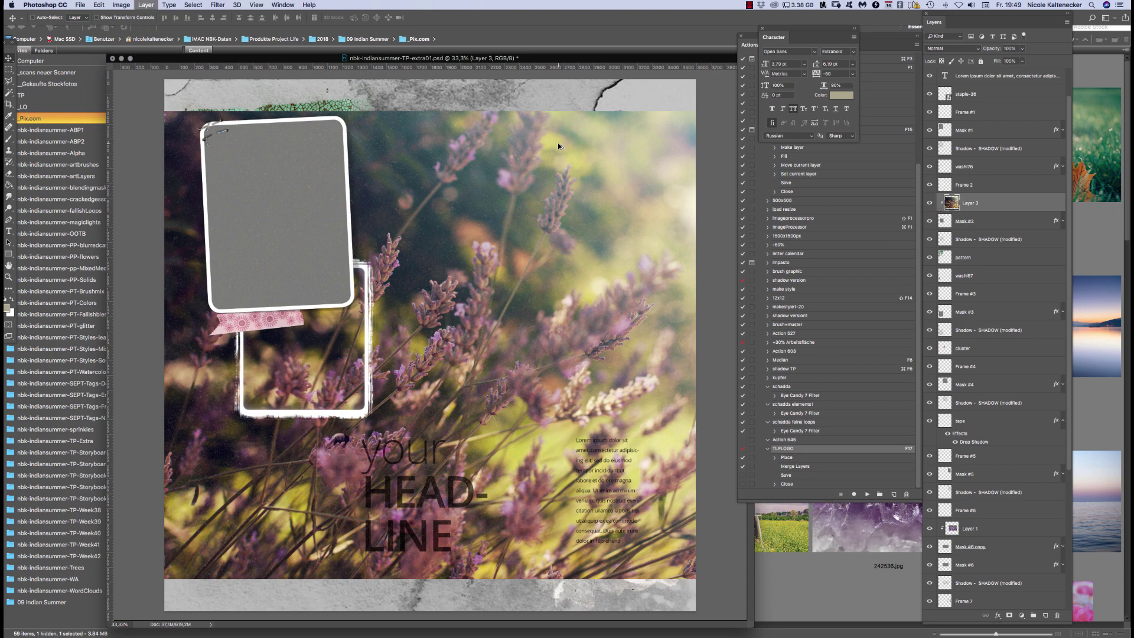
{"action": "key", "text": "super+alt+g"}
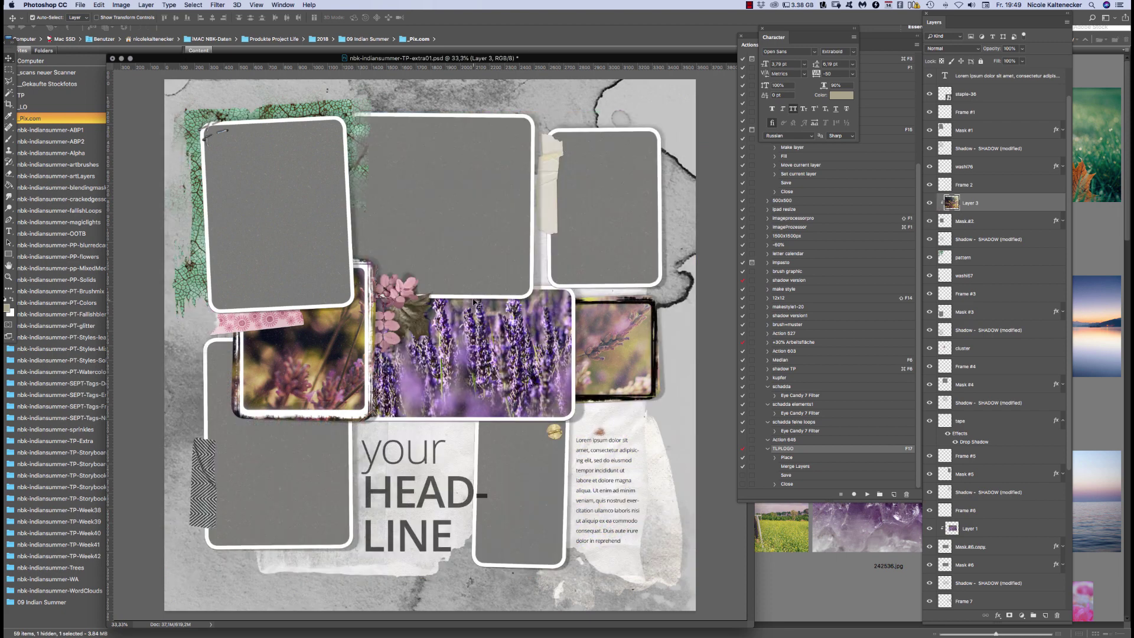
Reposition the sunlit lavender photo inside the white brushed frame so its pink blossoms fill the opening
{"action": "key", "text": "super"}
{"action": "key", "text": "super+t"}
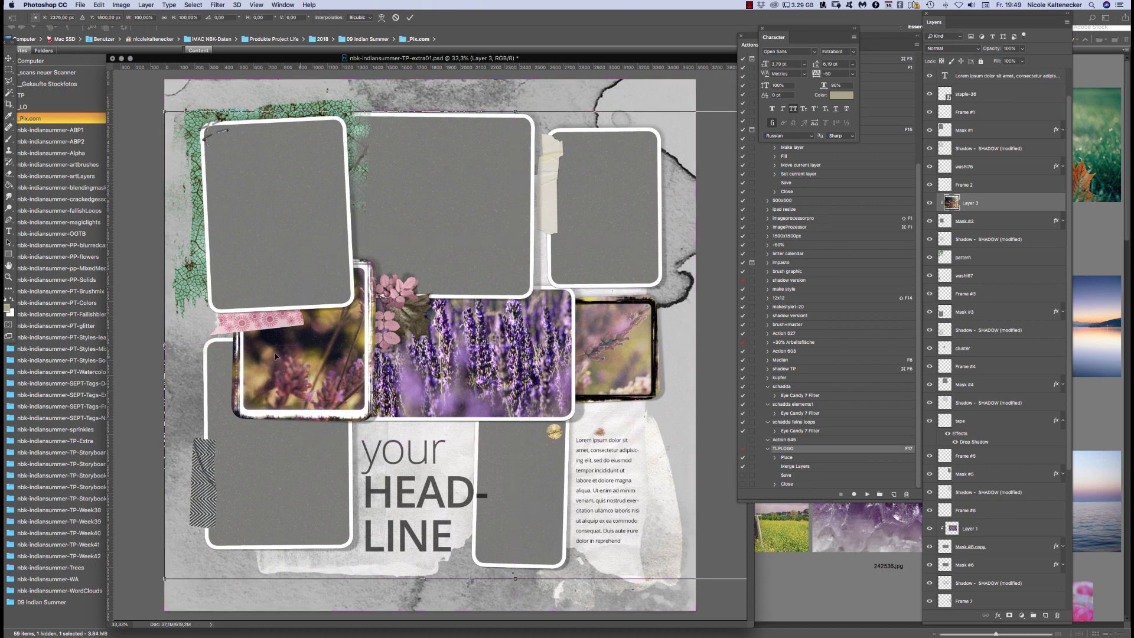
{"action": "left_click_drag", "start_coordinate": [275, 356], "coordinate": [247, 263]}
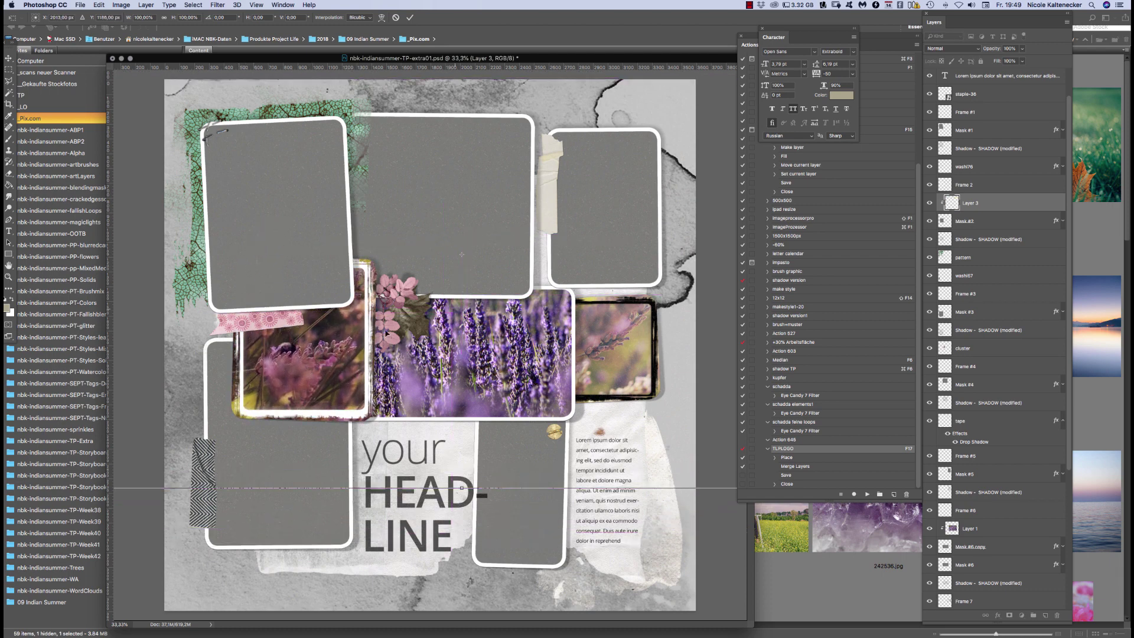
{"action": "left_click_drag", "start_coordinate": [293, 356], "coordinate": [284, 356]}
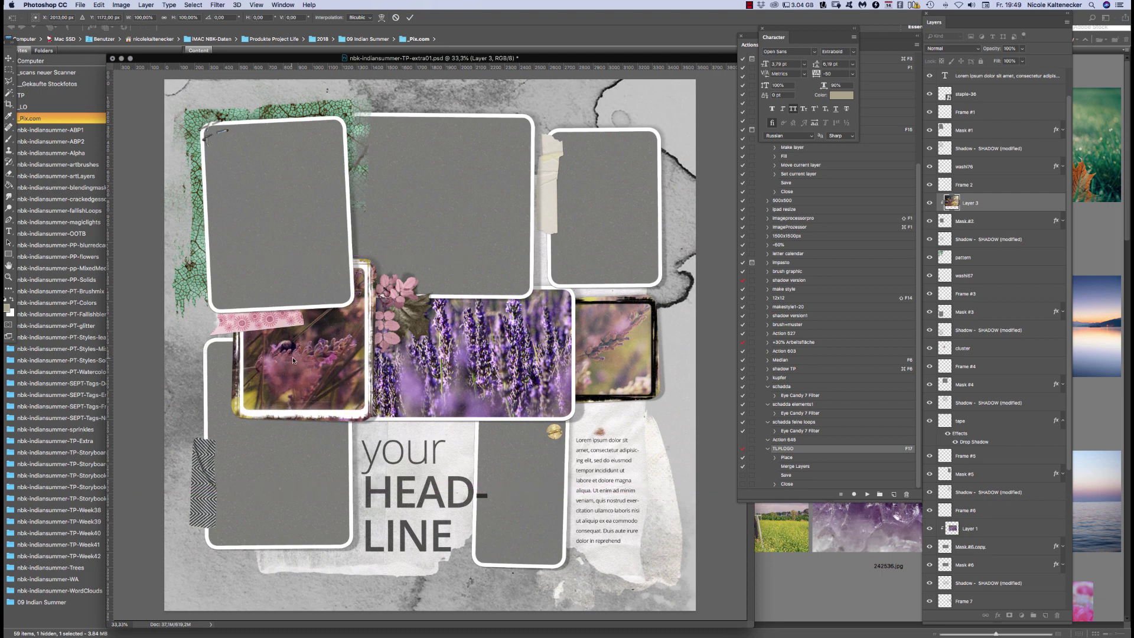
{"action": "key", "text": "Return"}
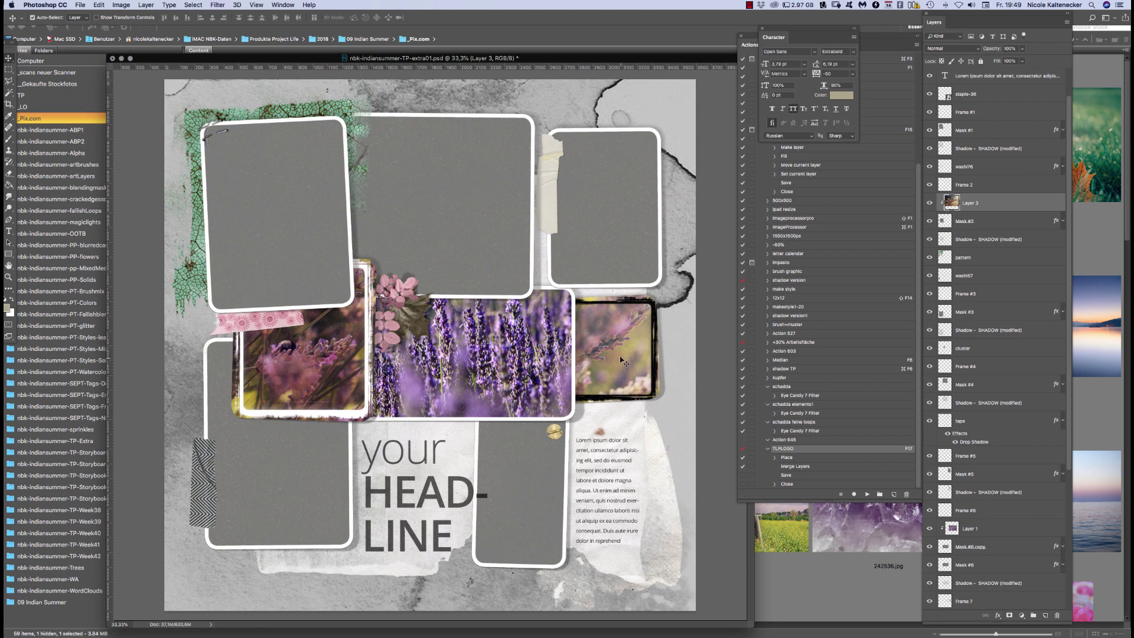
Switch to Bridge, open the purple-sky tree photo 243162.jpg from the _Pix.com folder in Photoshop, and copy it before closing its document
{"action": "left_click_drag", "start_coordinate": [550, 54], "coordinate": [555, 54]}
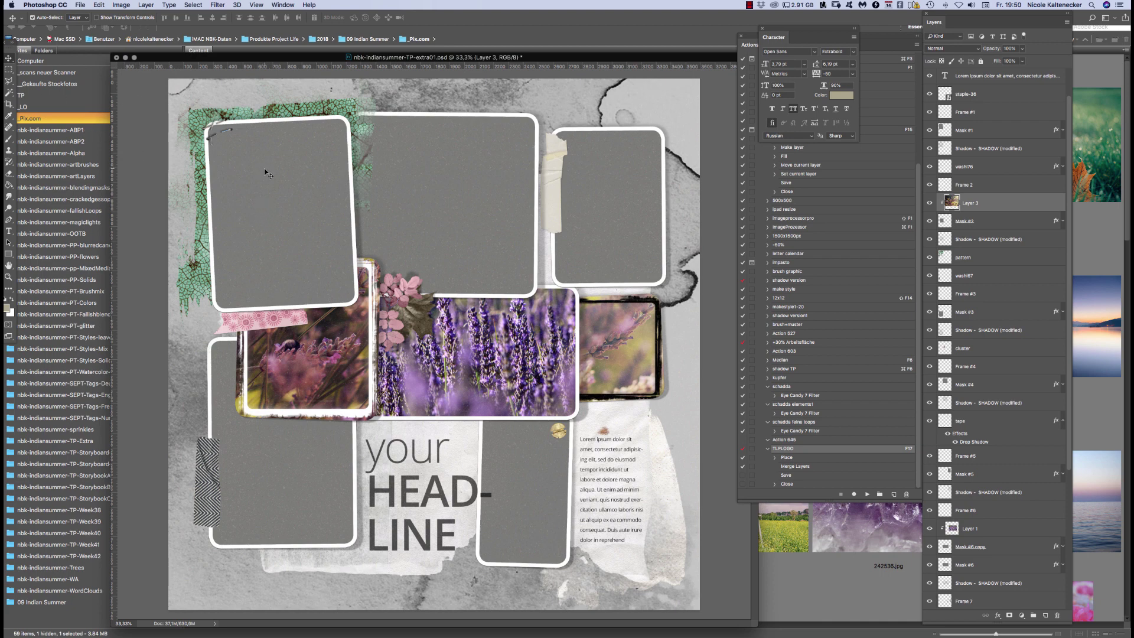
{"action": "left_click", "coordinate": [94, 61]}
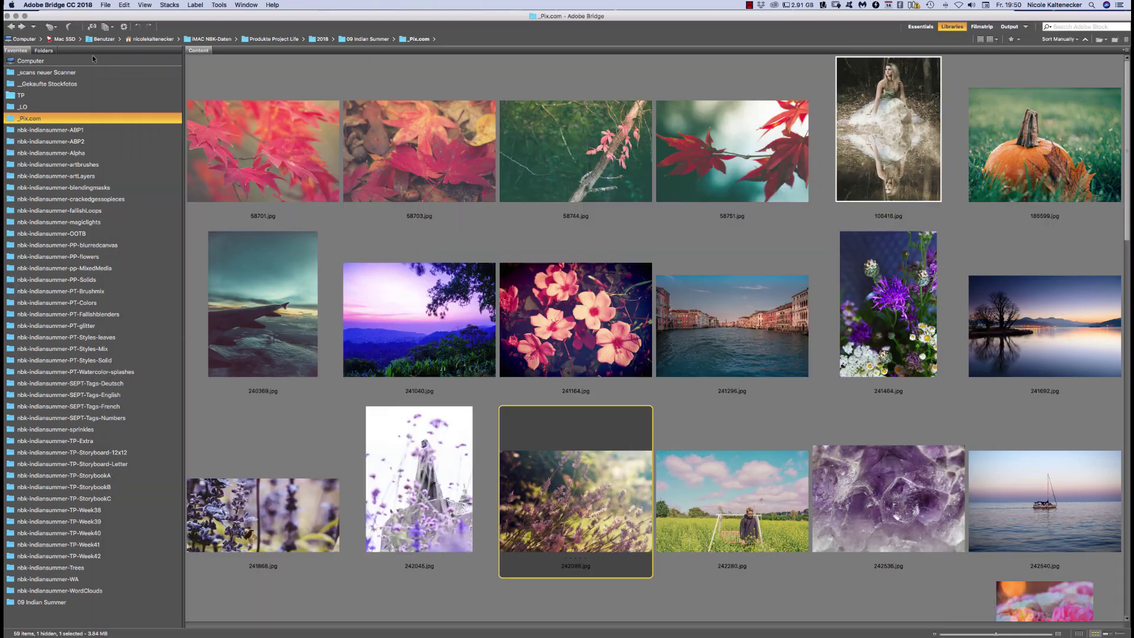
{"action": "left_click", "coordinate": [18, 27]}
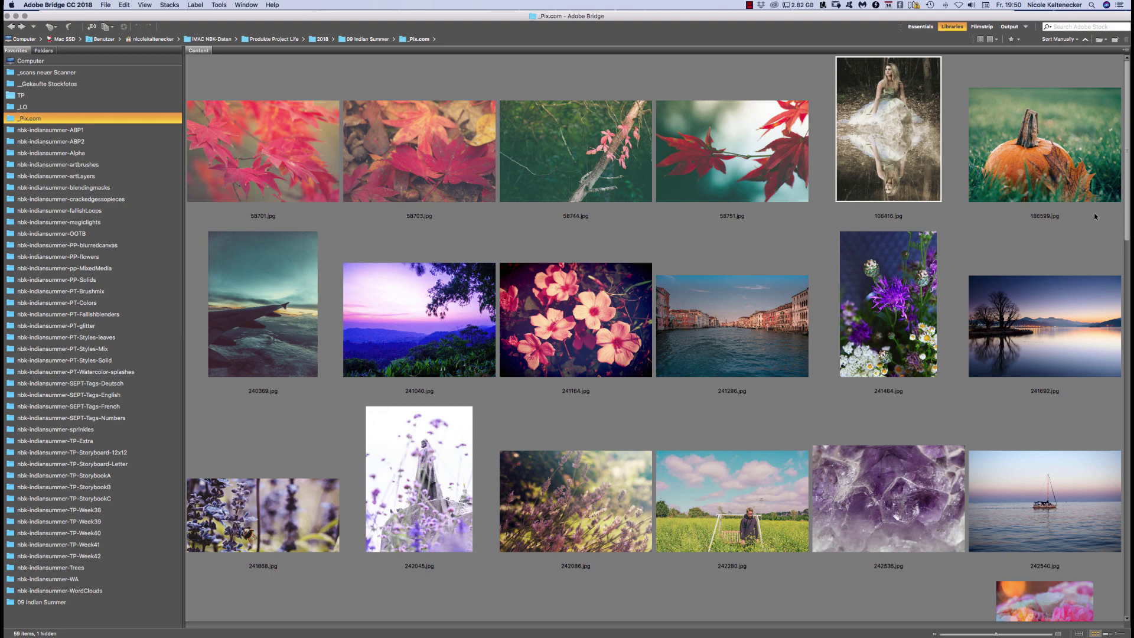
{"action": "scroll", "coordinate": [1098, 224], "scroll_direction": "down", "scroll_amount": 2}
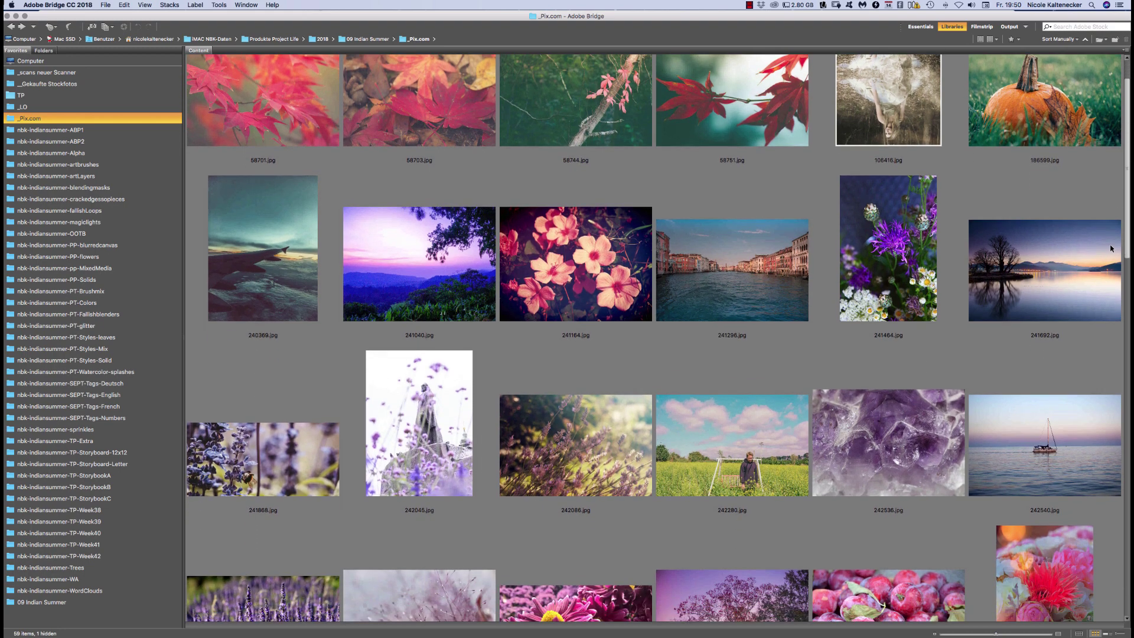
{"action": "scroll", "coordinate": [1111, 249], "scroll_direction": "down", "scroll_amount": 6}
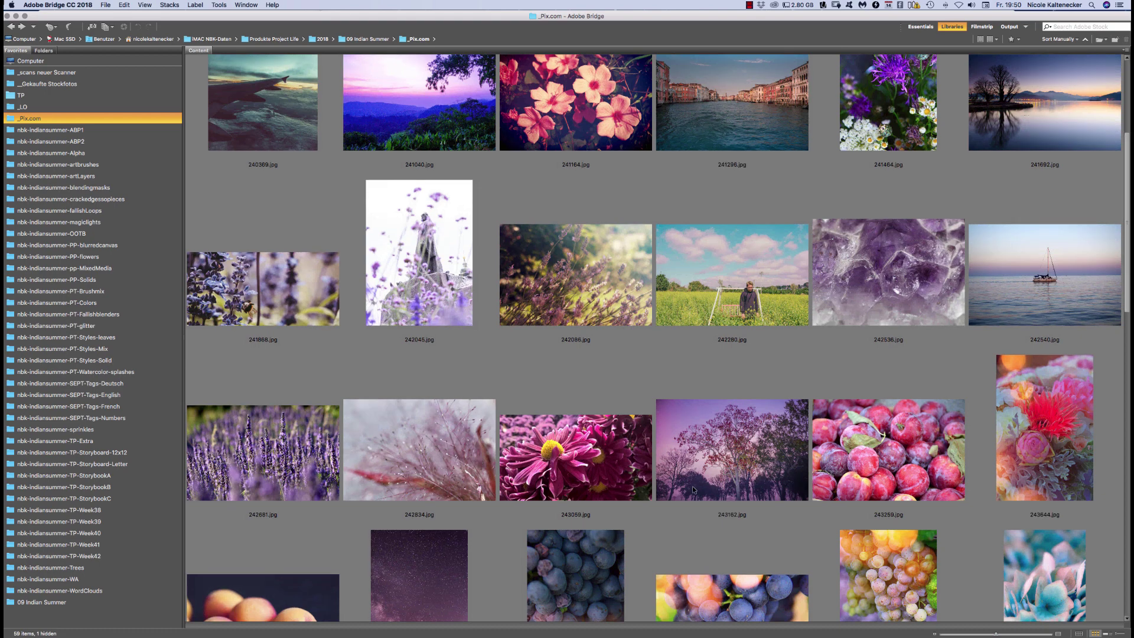
{"action": "left_click", "coordinate": [694, 484]}
{"action": "double_click", "coordinate": [719, 467]}
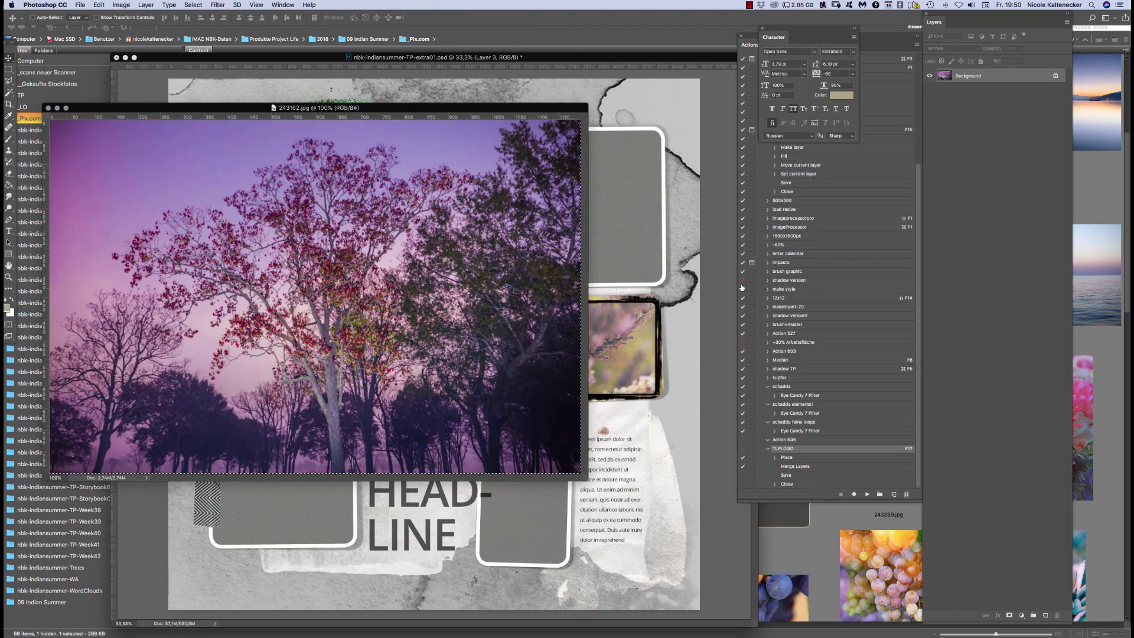
{"action": "key", "text": "super+w"}
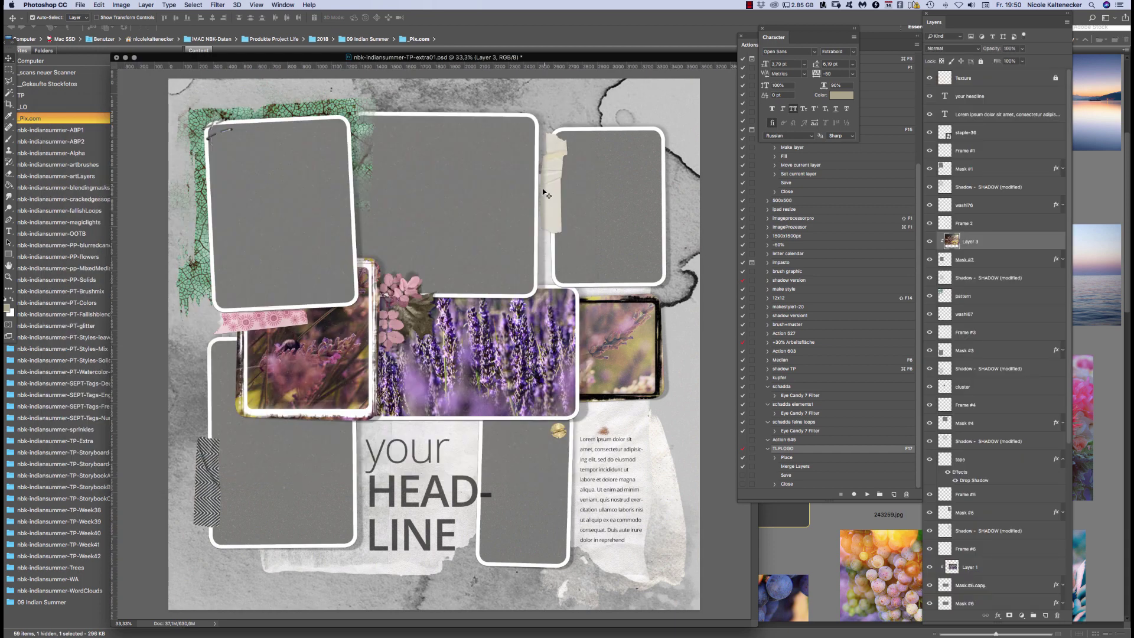
Paste the tree photo above Mask #4, scale it to about 164% over the large upper frame, and clip it to that mask
{"action": "left_click", "coordinate": [380, 172]}
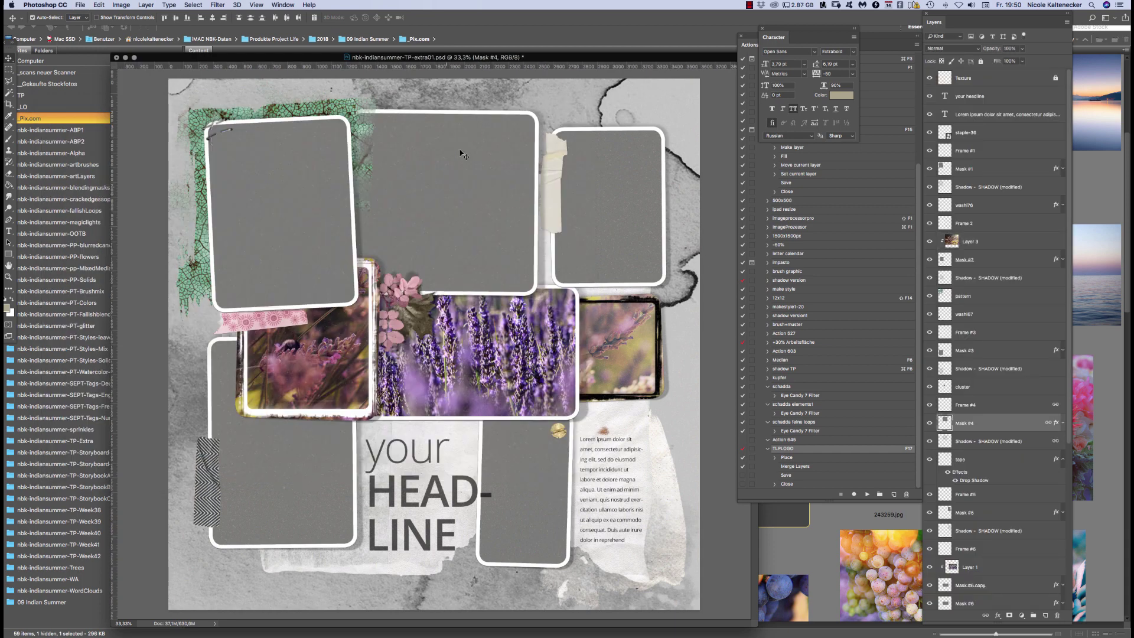
{"action": "key", "text": "super+v"}
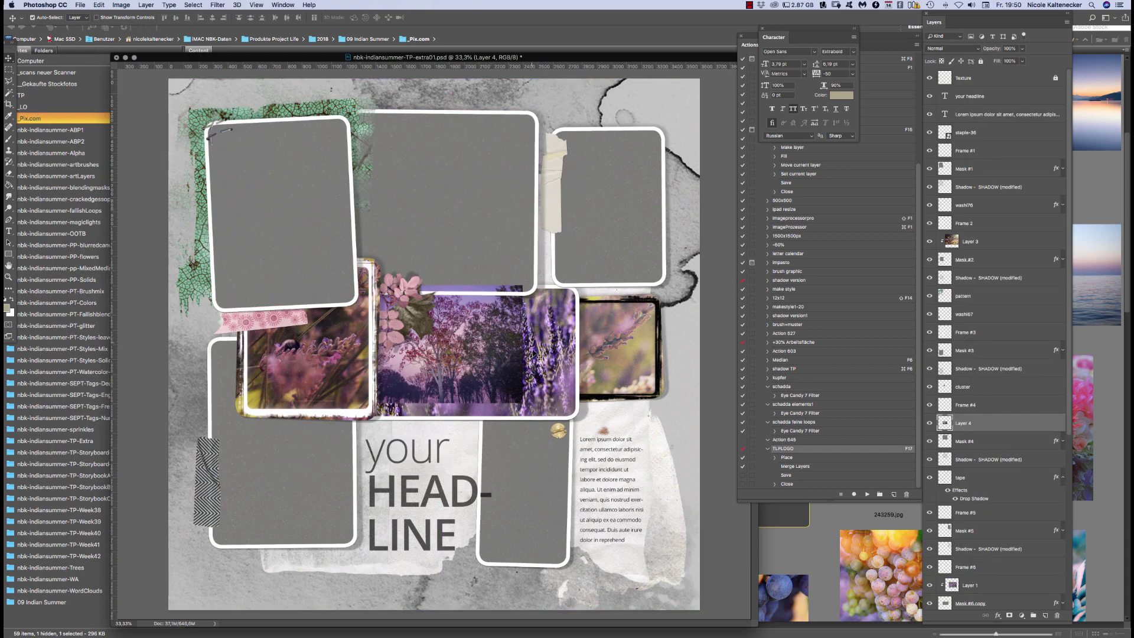
{"action": "left_click_drag", "start_coordinate": [532, 348], "coordinate": [522, 325]}
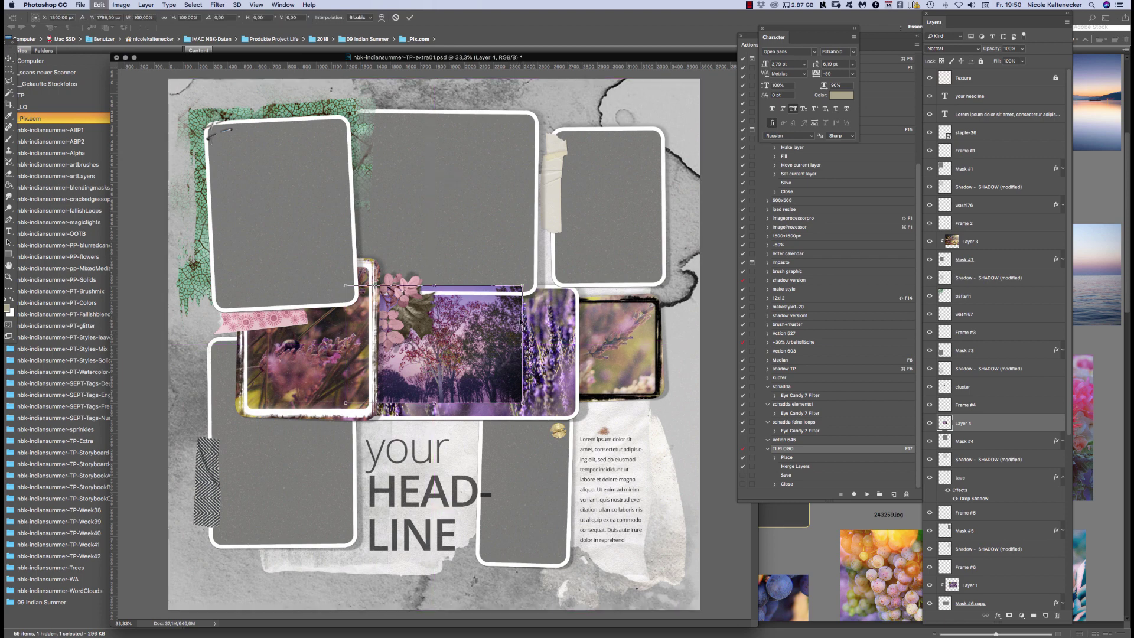
{"action": "key", "text": "super+t"}
{"action": "left_click_drag", "start_coordinate": [499, 255], "coordinate": [566, 97]}
{"action": "left_click_drag", "start_coordinate": [514, 165], "coordinate": [571, 165]}
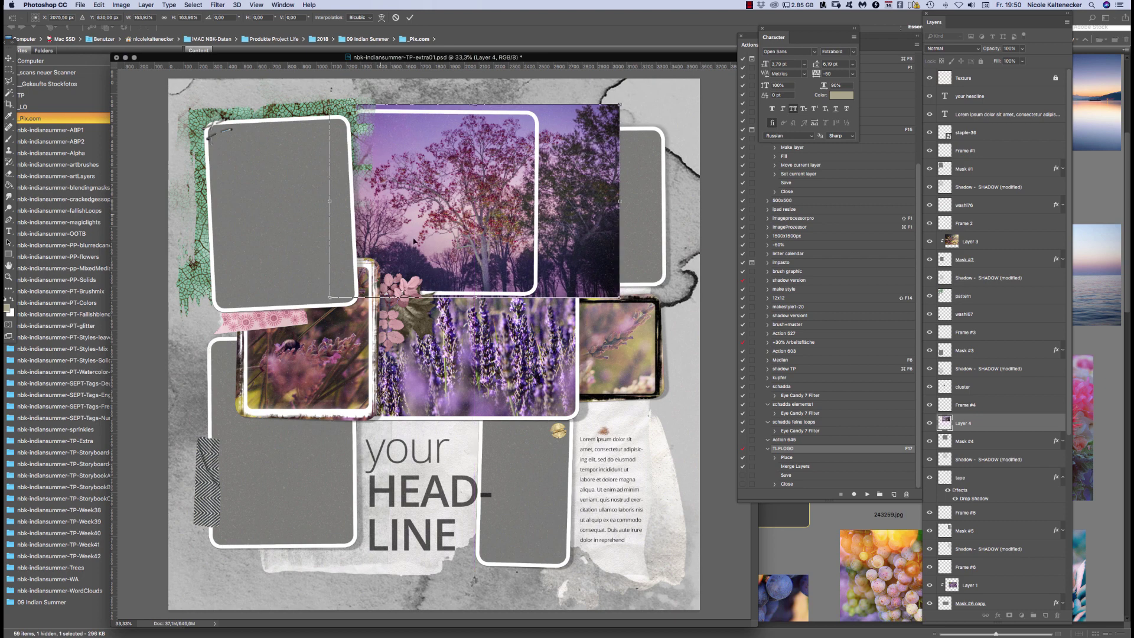
{"action": "key", "text": "Return"}
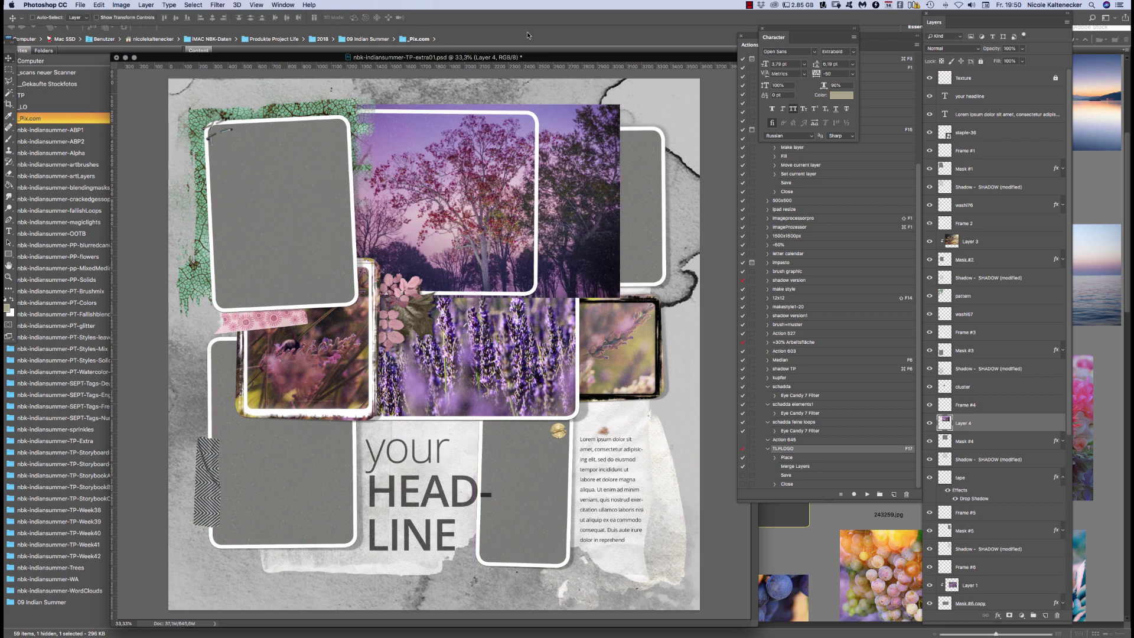
{"action": "key", "text": "super+alt+g"}
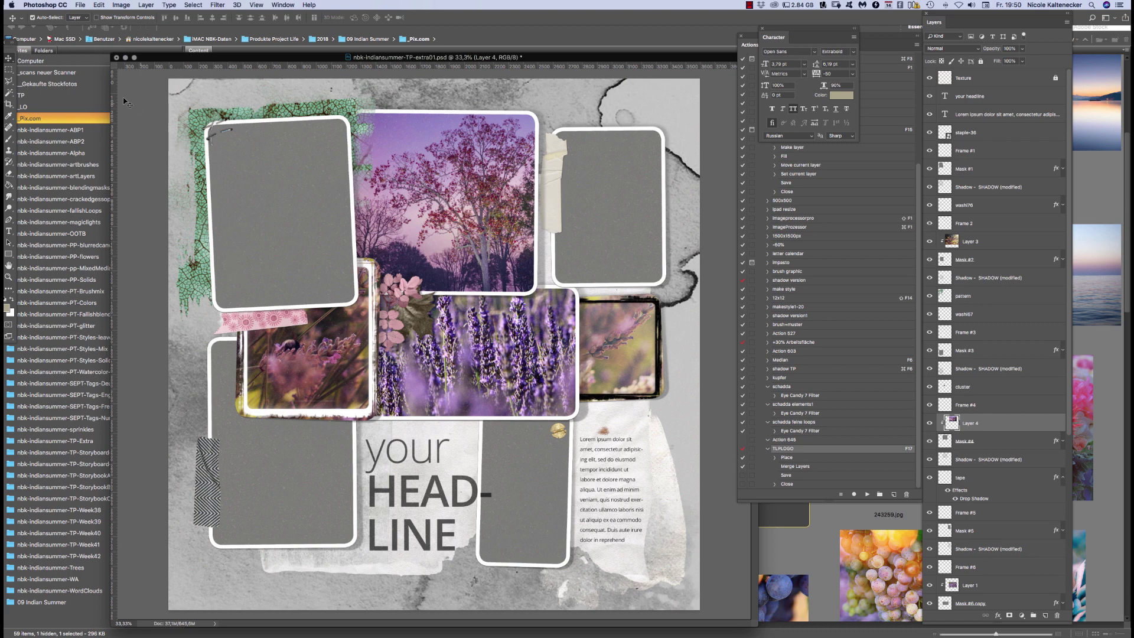
Switch to Bridge, return to the _Pix.com folder and open 106416.jpg, the woman mirrored in the water, in Photoshop
{"action": "left_click", "coordinate": [100, 59]}
{"action": "left_click", "coordinate": [99, 59]}
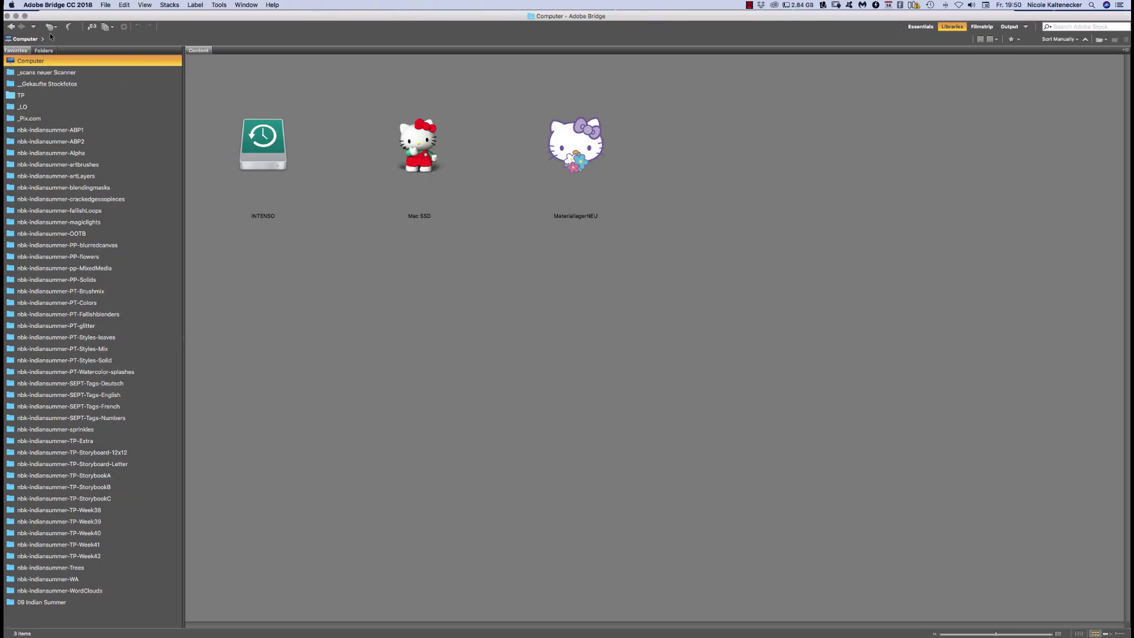
{"action": "left_click", "coordinate": [11, 26]}
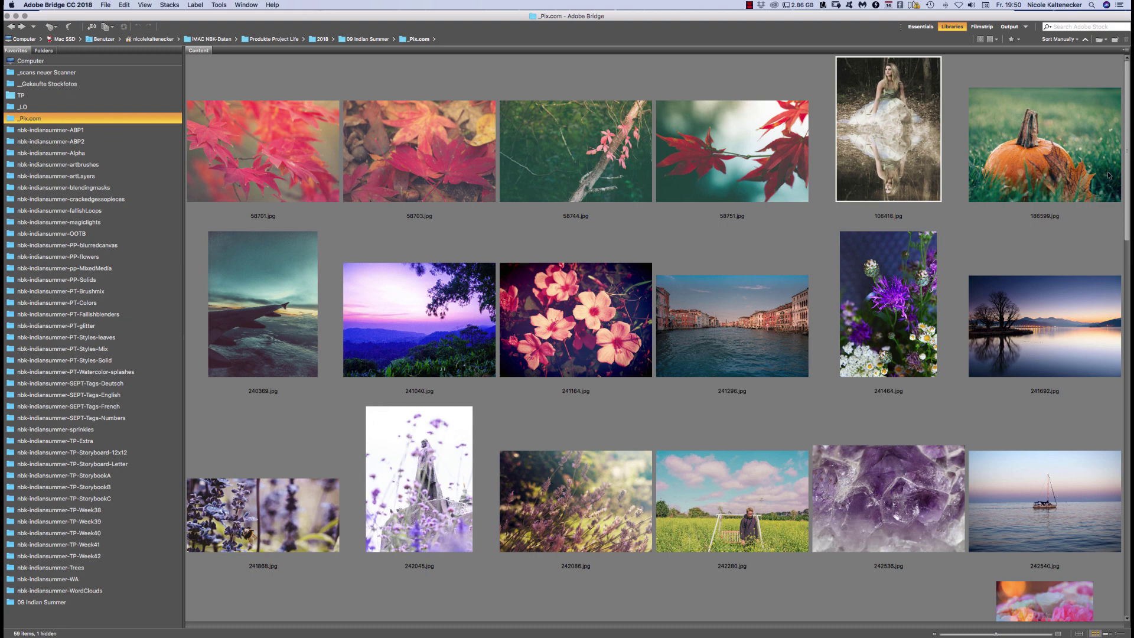
{"action": "left_click", "coordinate": [890, 116]}
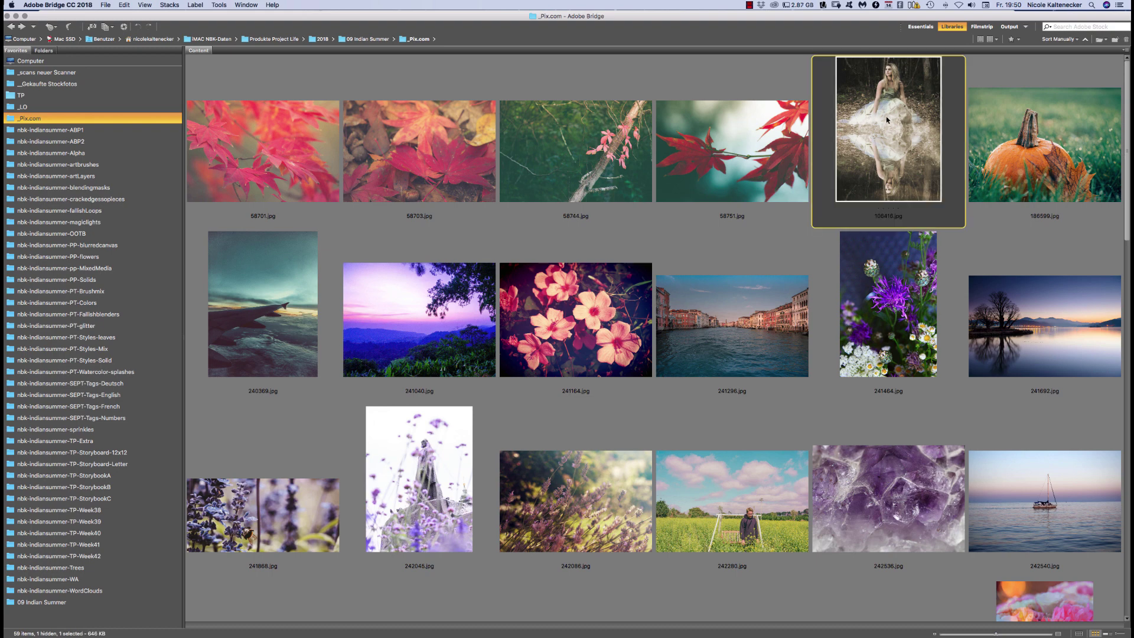
{"action": "double_click", "coordinate": [887, 120]}
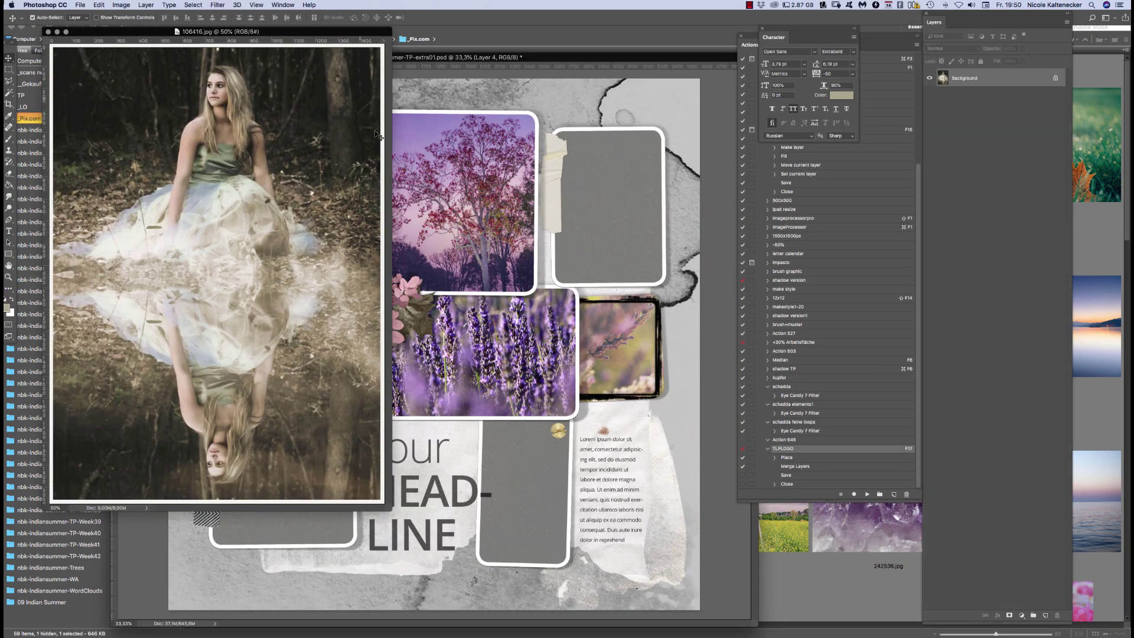
Dock the 106416.jpg document as a tab in the template's window and bring the template to the front
{"action": "left_click_drag", "start_coordinate": [347, 33], "coordinate": [396, 72]}
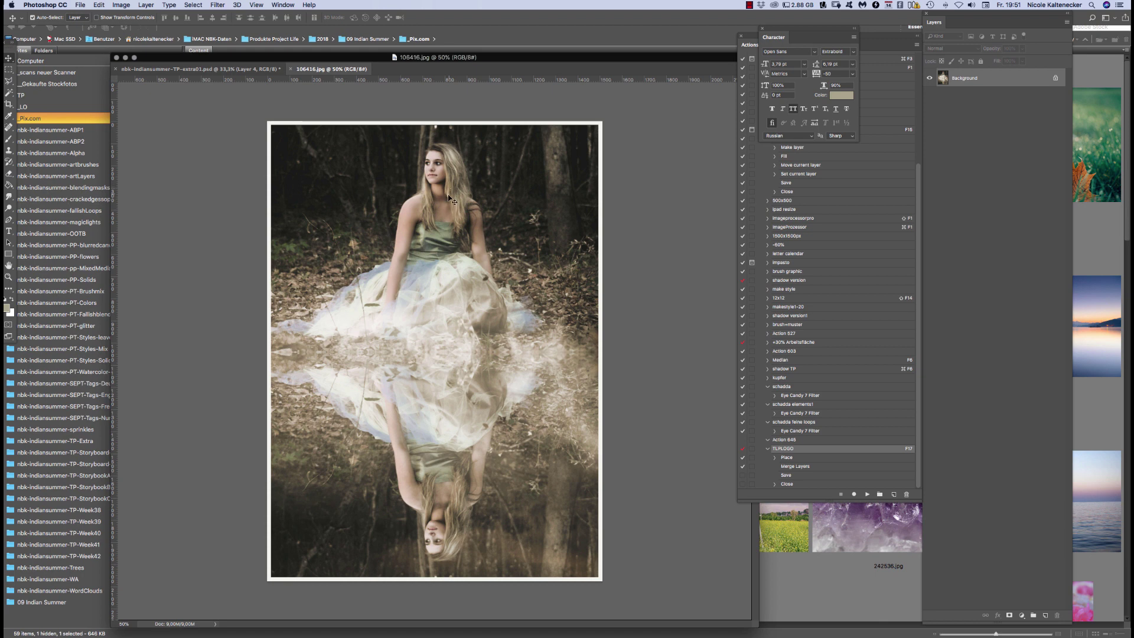
{"action": "left_click_drag", "start_coordinate": [325, 50], "coordinate": [325, 40]}
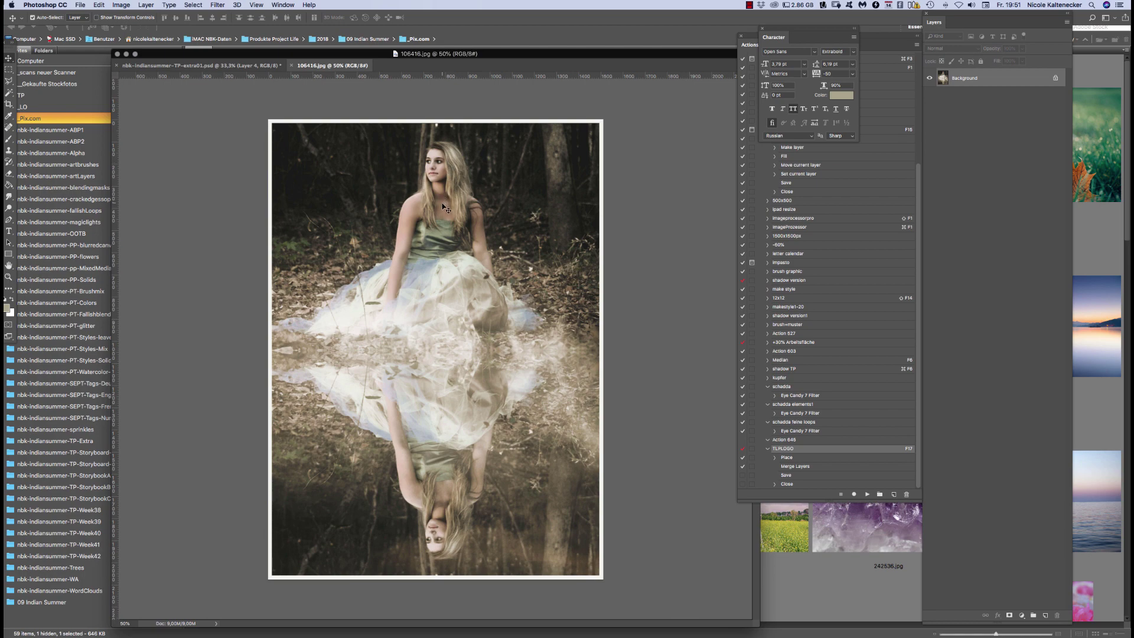
{"action": "left_click", "coordinate": [204, 66]}
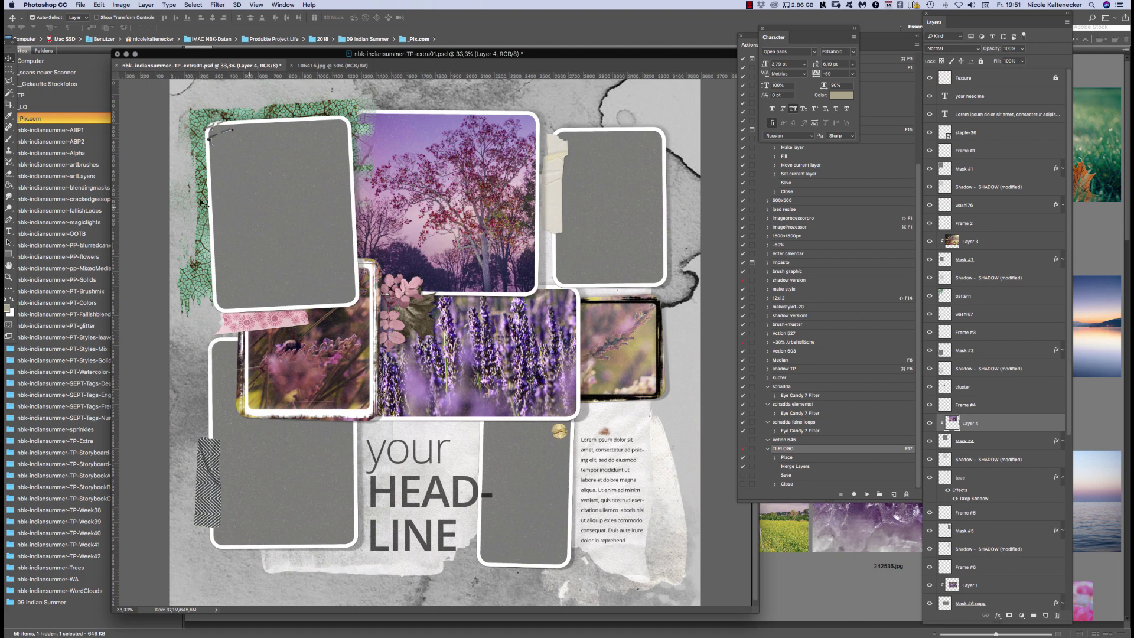
Switch to Bridge, select the lavender photos 242086.jpg and 242681.jpg together, and open both in Photoshop
{"action": "left_click", "coordinate": [75, 52]}
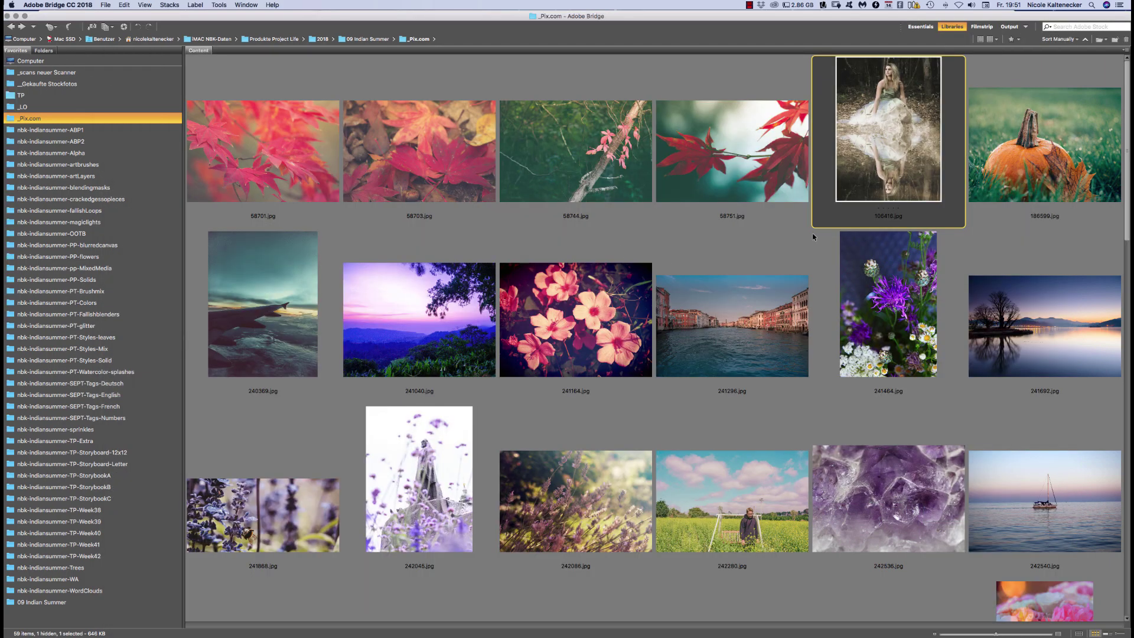
{"action": "left_click", "coordinate": [608, 509]}
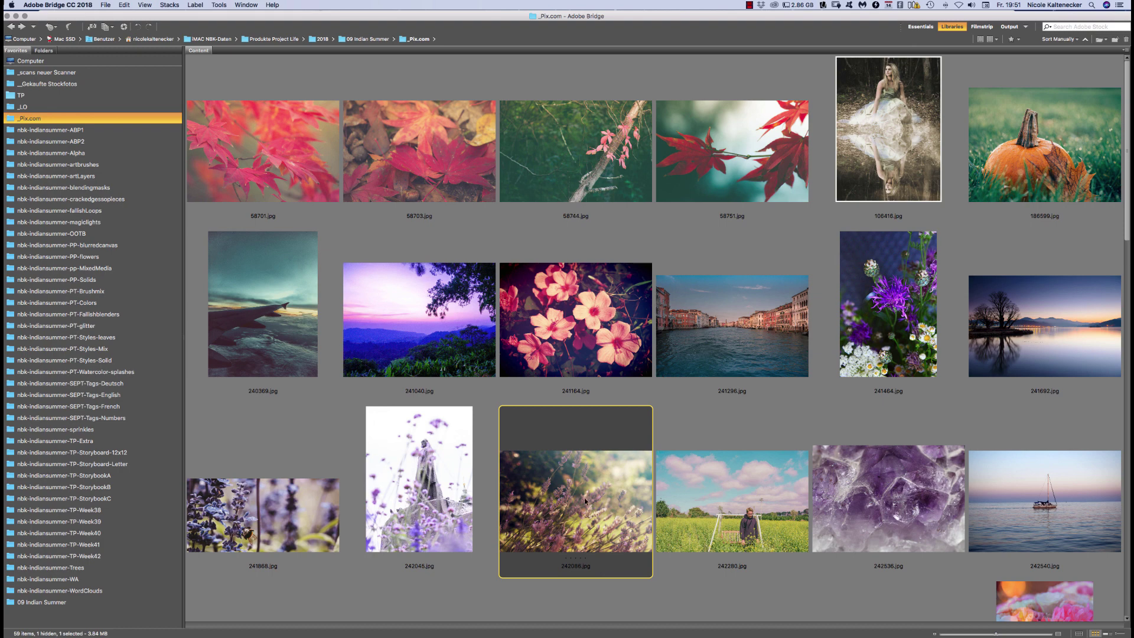
{"action": "scroll", "coordinate": [1054, 261], "scroll_direction": "down", "scroll_amount": 5}
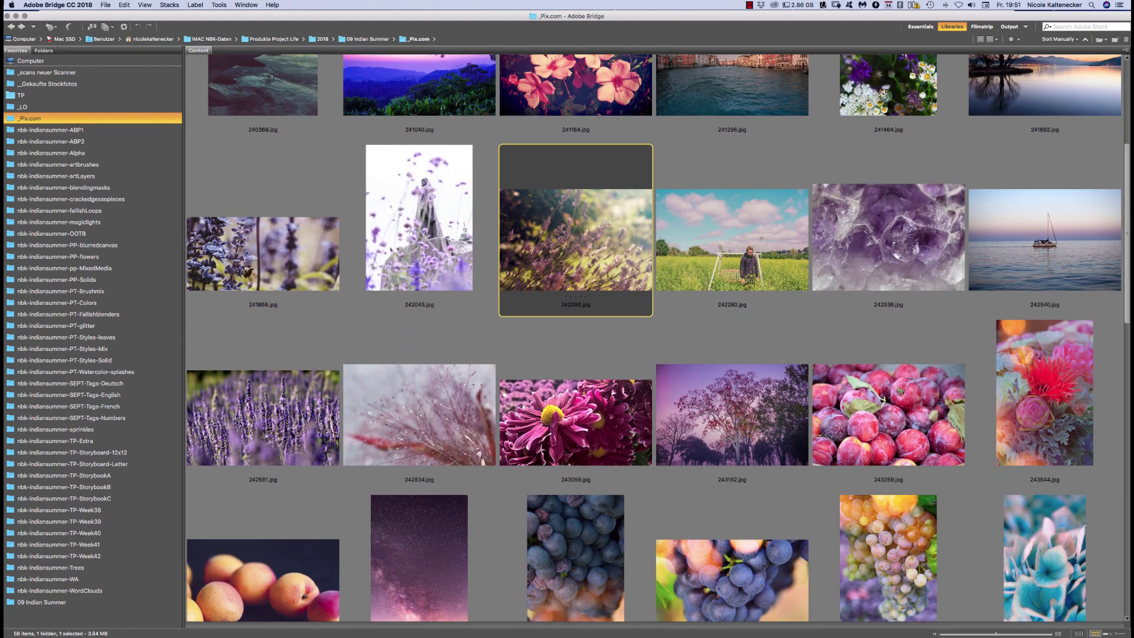
{"action": "left_click", "coordinate": [311, 412], "text": "super"}
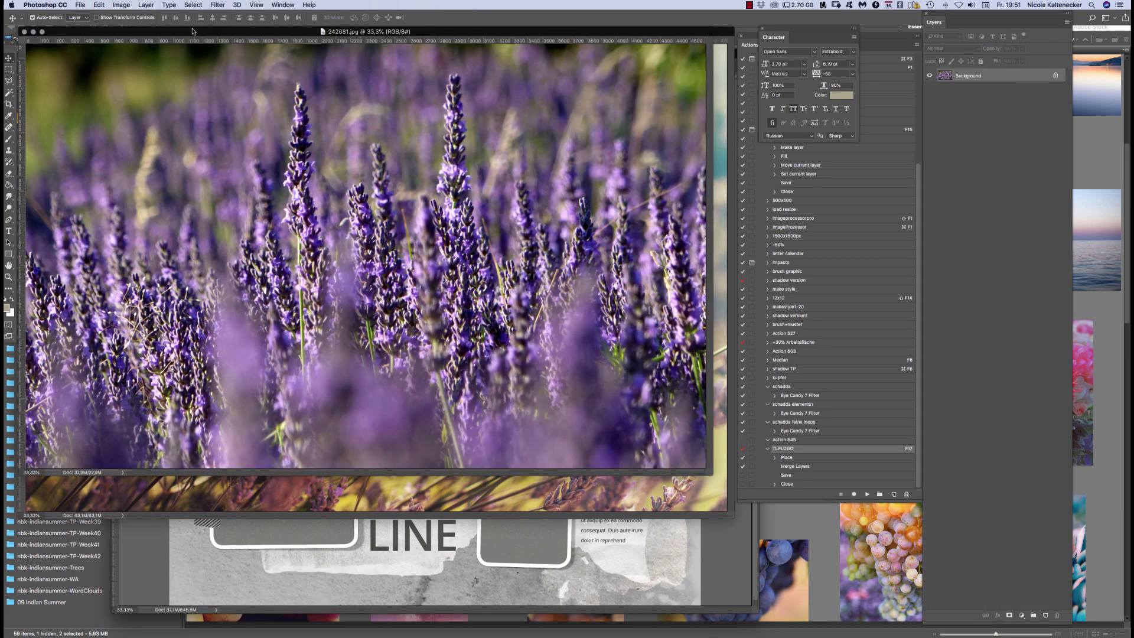
Close the unneeded template documents nbk-indiansummer-TP-Week41.psd and nbk-indiansummer-TP-Week40.psd
{"action": "left_click", "coordinate": [283, 5]}
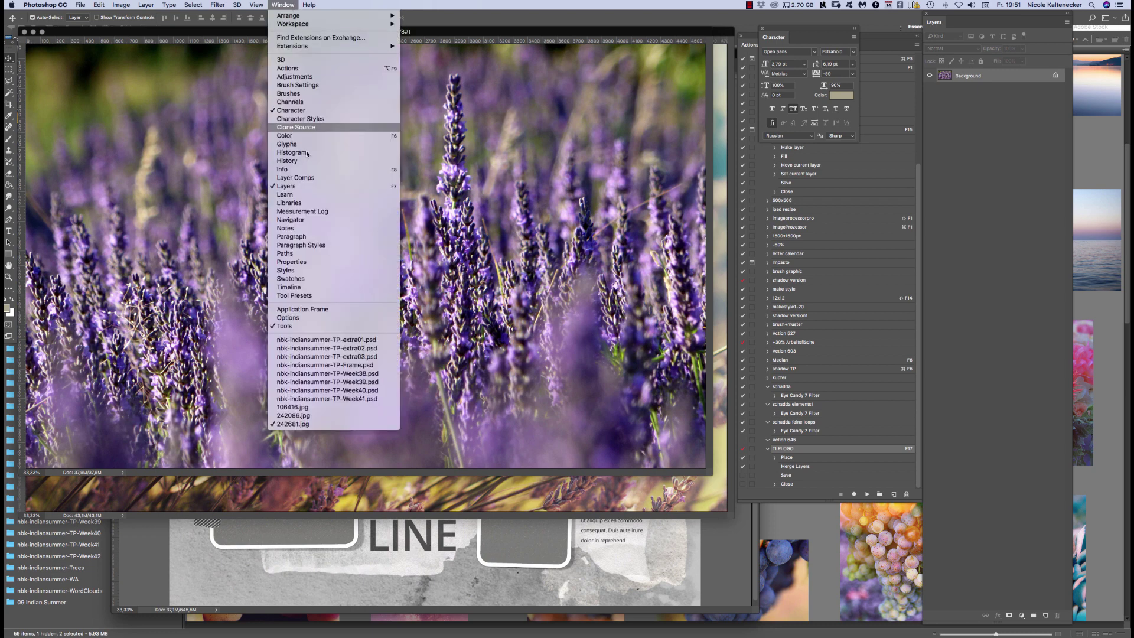
{"action": "left_click", "coordinate": [358, 329]}
{"action": "left_click", "coordinate": [283, 5]}
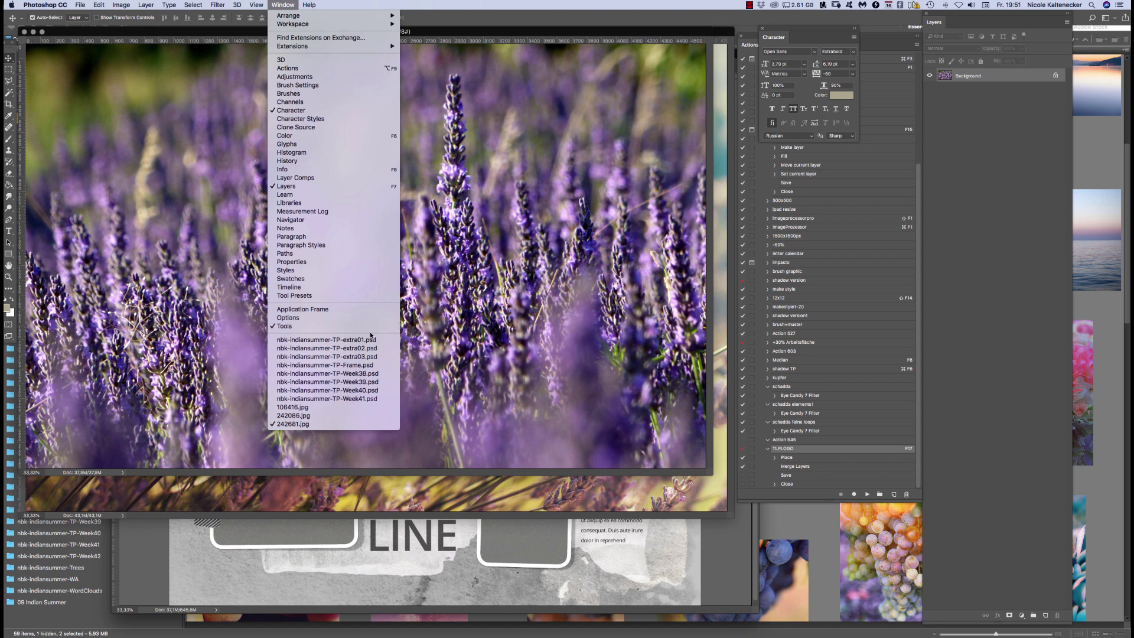
{"action": "left_click", "coordinate": [381, 398]}
{"action": "key", "text": "super+w"}
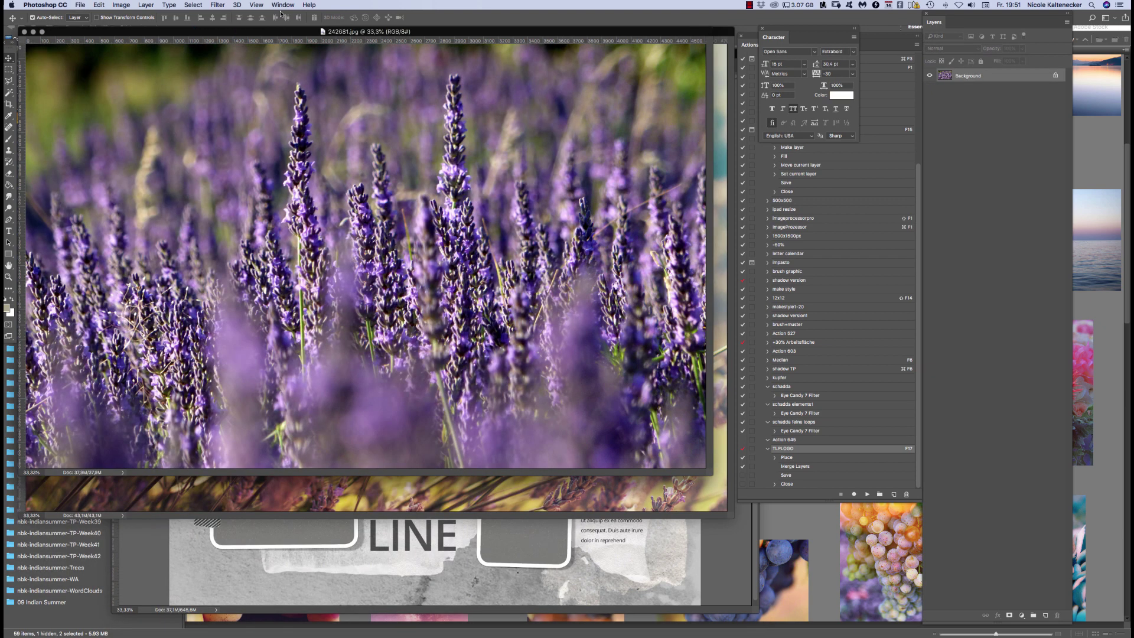
{"action": "left_click", "coordinate": [283, 4]}
{"action": "left_click", "coordinate": [364, 389]}
{"action": "key", "text": "super+w"}
Close the unneeded template documents nbk-indiansummer-TP-Week39.psd and nbk-indiansummer-TP-Week38.psd
{"action": "left_click", "coordinate": [283, 5]}
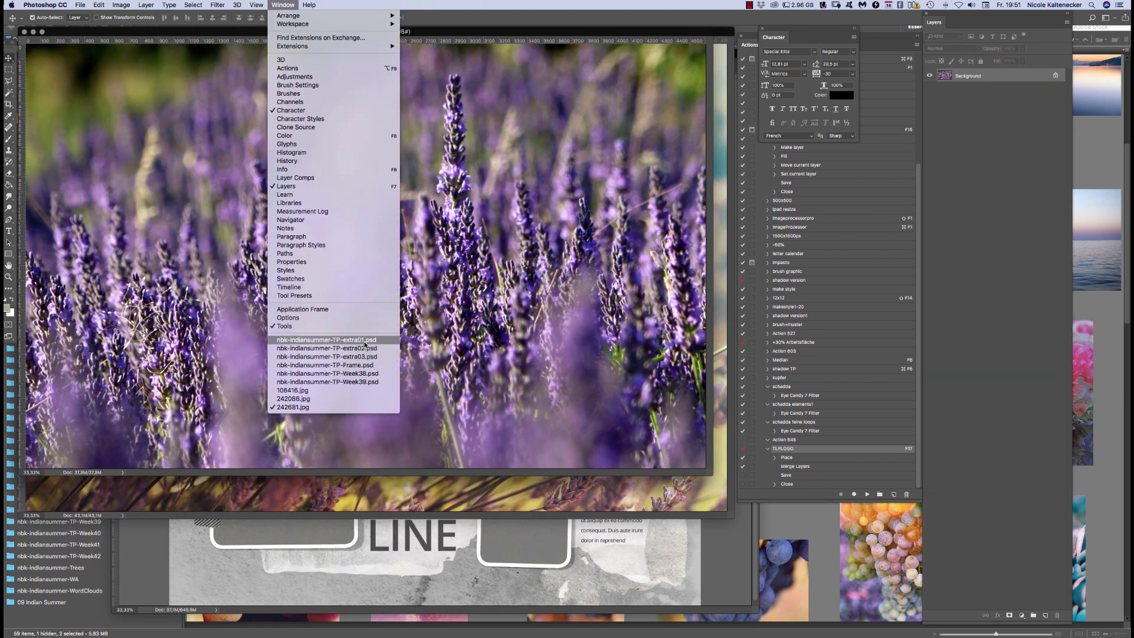
{"action": "left_click", "coordinate": [377, 382]}
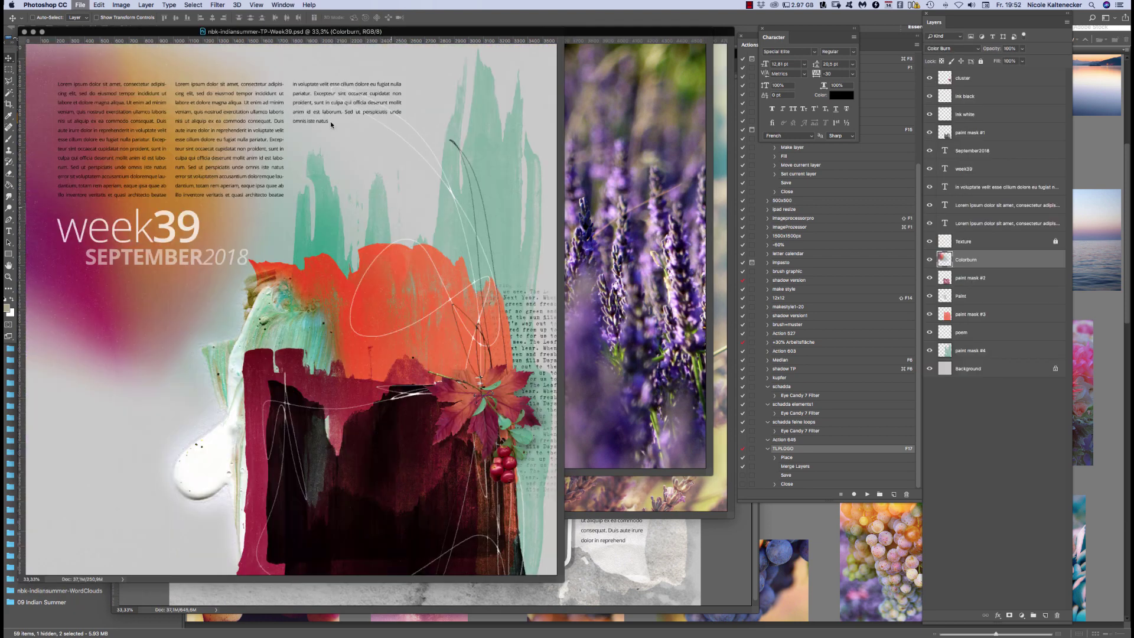
{"action": "key", "text": "super+w"}
{"action": "left_click", "coordinate": [283, 4]}
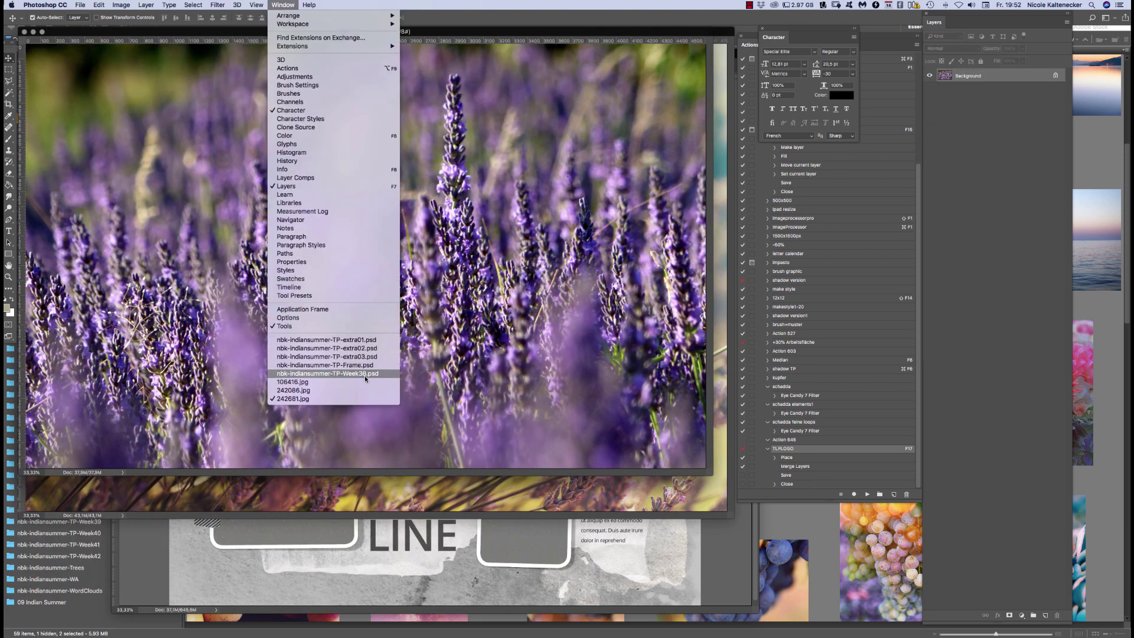
{"action": "left_click", "coordinate": [365, 373]}
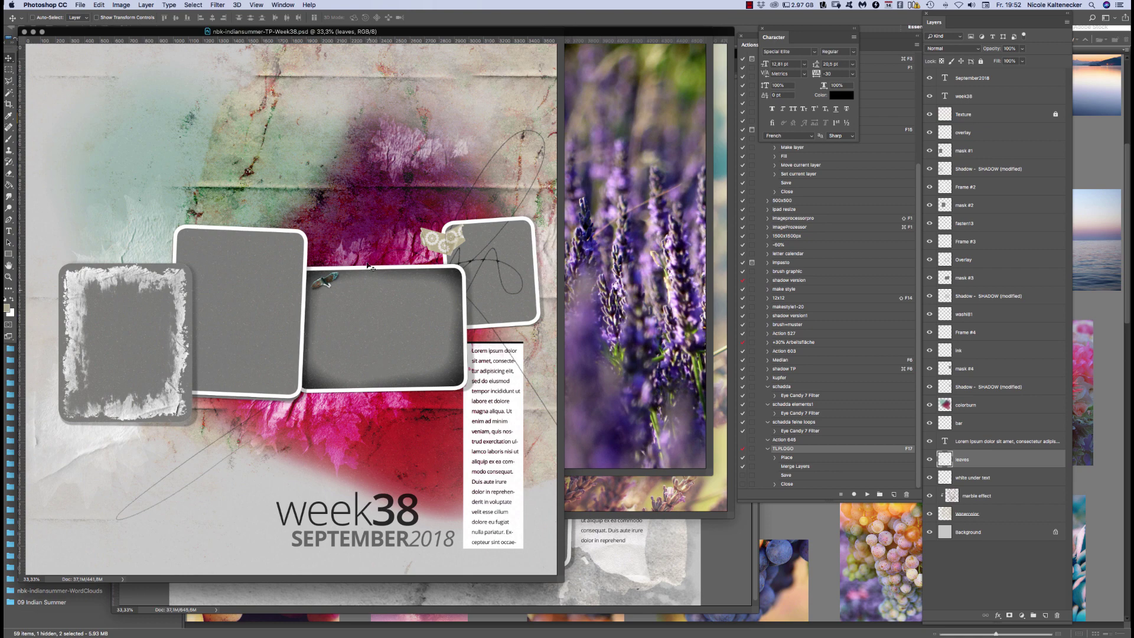
{"action": "key", "text": "super+w"}
Close the unneeded template documents nbk-indiansummer-TP-extra03.psd and nbk-indiansummer-TP-extra02.psd
{"action": "left_click", "coordinate": [275, 5]}
{"action": "left_click", "coordinate": [372, 356]}
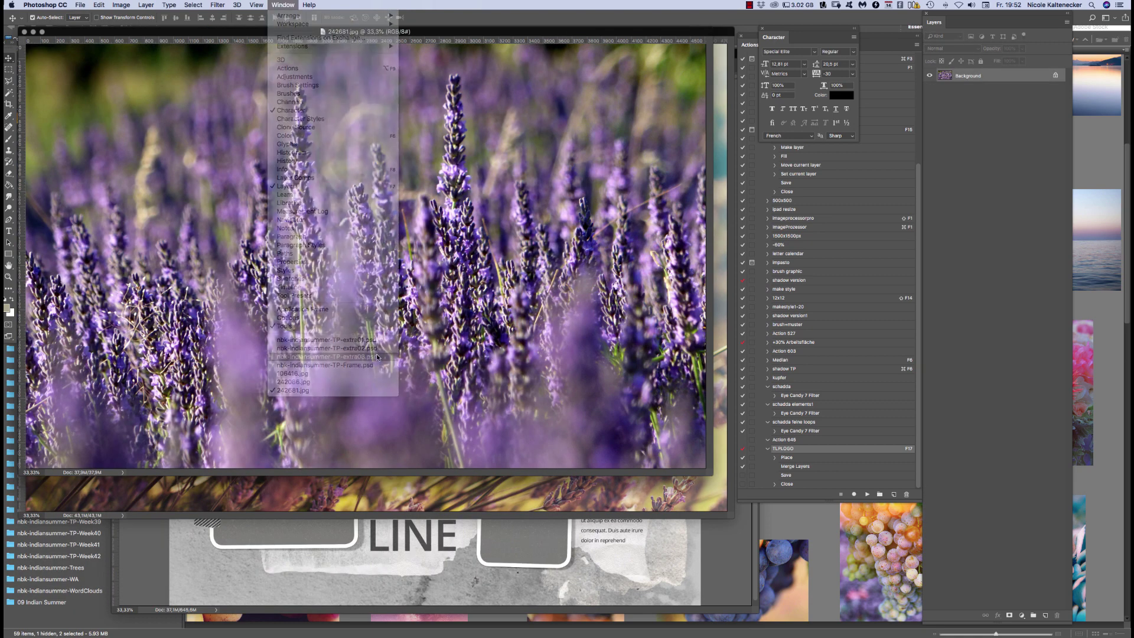
{"action": "key", "text": "super+w"}
{"action": "left_click", "coordinate": [283, 4]}
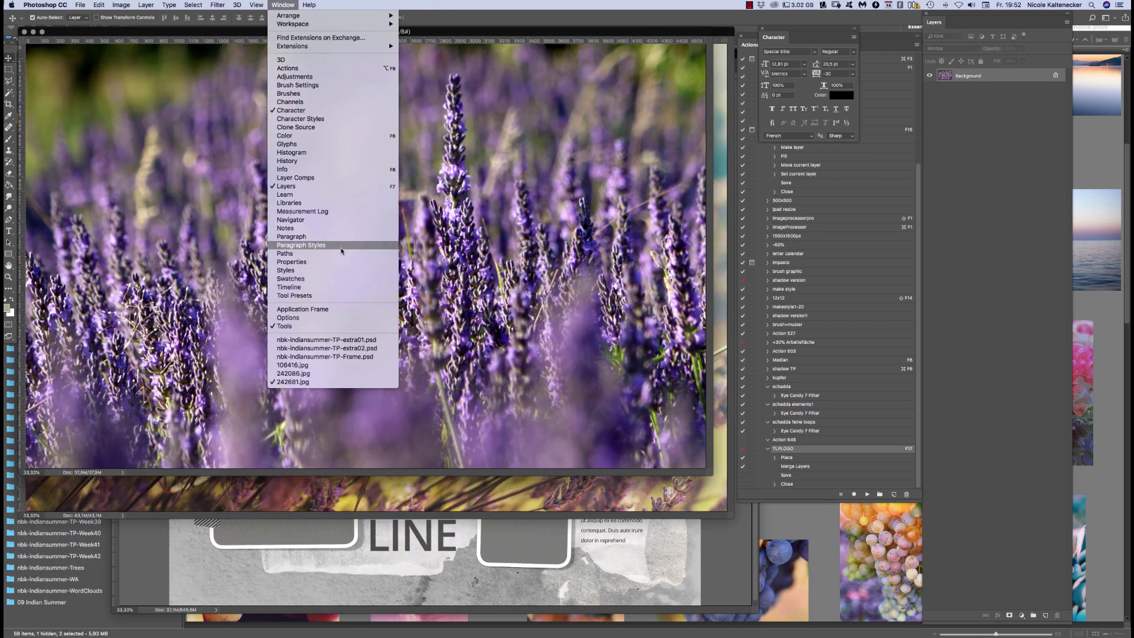
{"action": "left_click", "coordinate": [370, 352]}
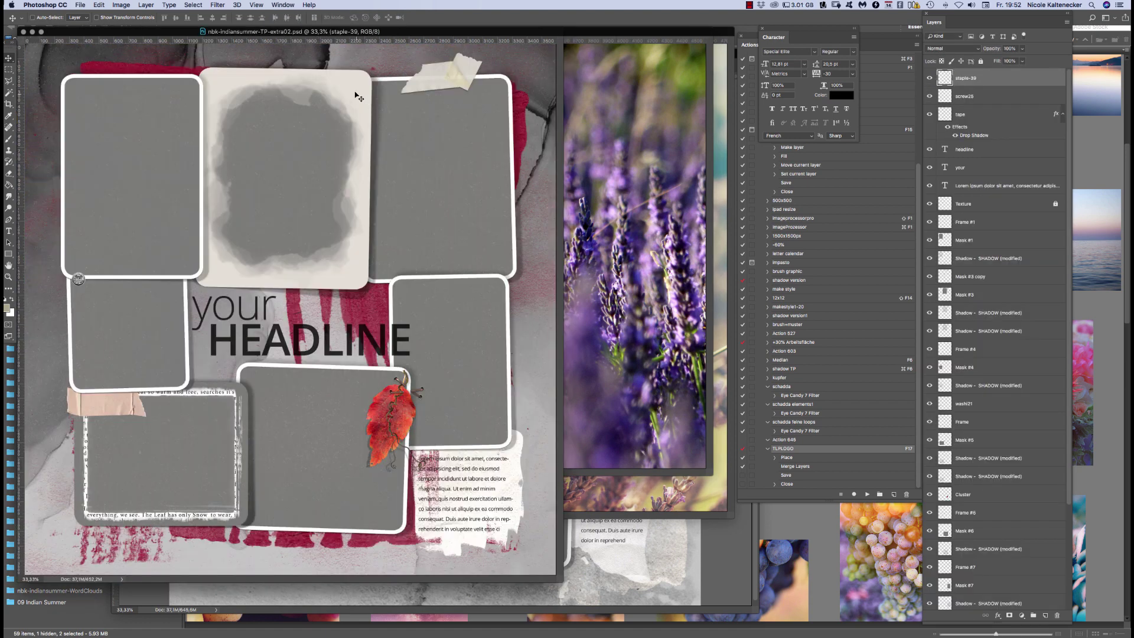
{"action": "key", "text": "super+w"}
Bring the nbk-indiansummer-TP-extra01.psd template to the front and return to the lavender photo 242681.jpg
{"action": "left_click", "coordinate": [284, 4]}
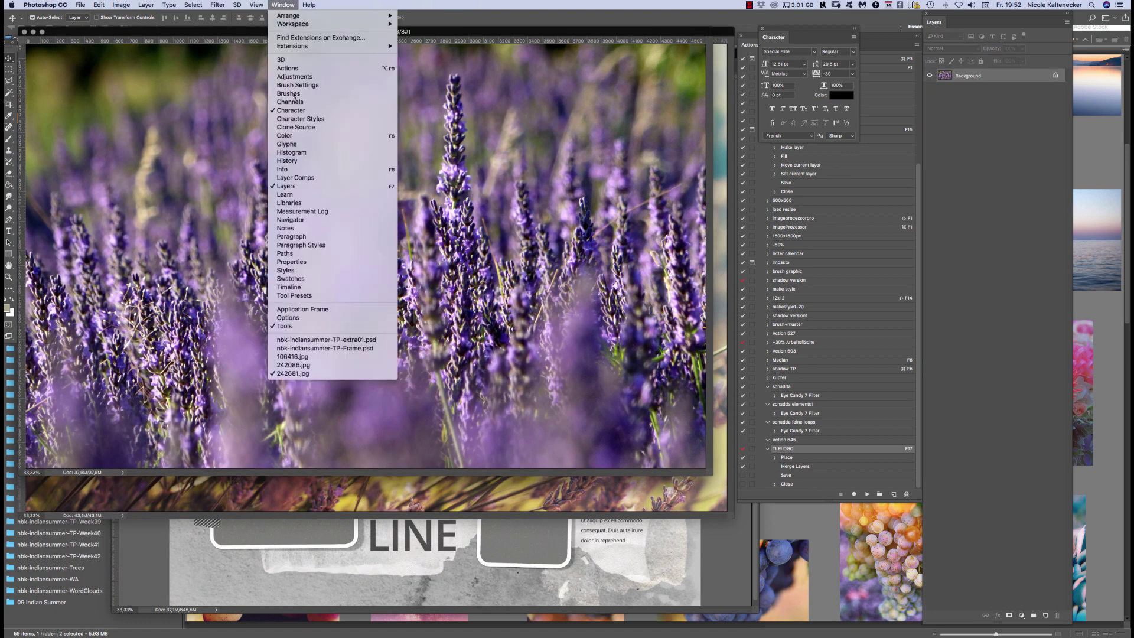
{"action": "left_click", "coordinate": [372, 344]}
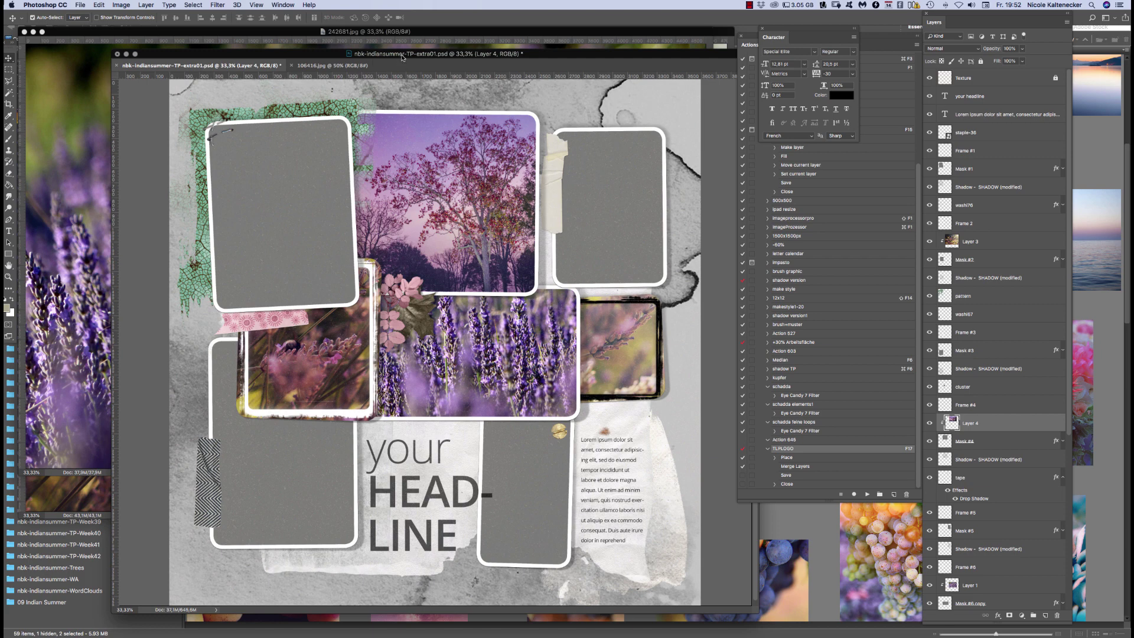
{"action": "left_click_drag", "start_coordinate": [408, 57], "coordinate": [405, 53]}
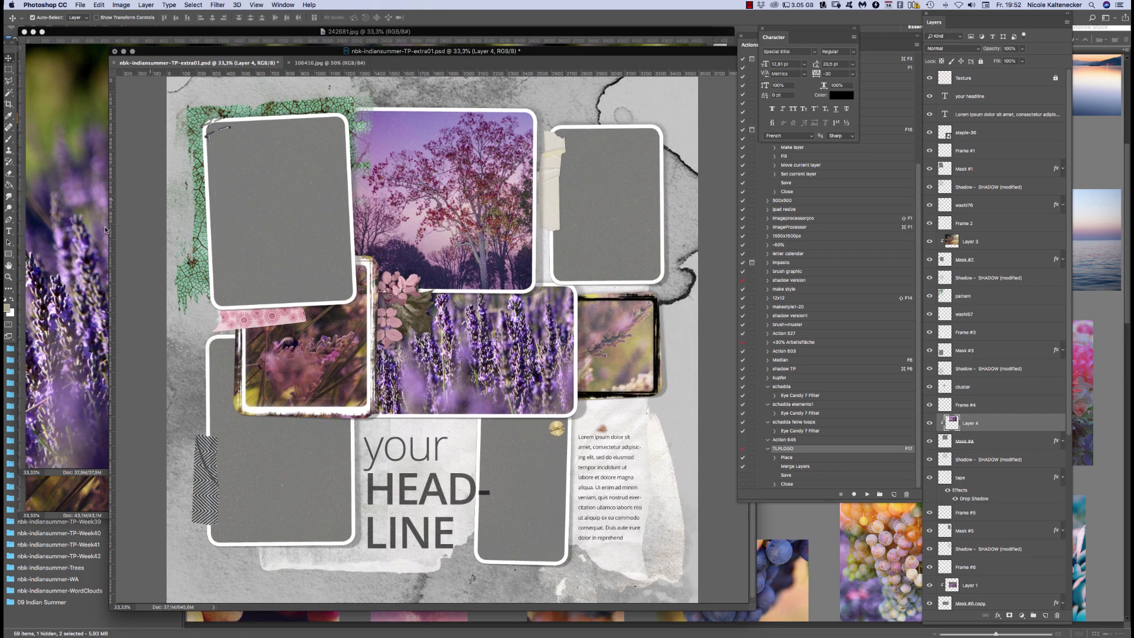
{"action": "left_click", "coordinate": [66, 238]}
Bring the 106416.jpg photo of the woman mirrored in the water to the front
{"action": "left_click", "coordinate": [283, 5]}
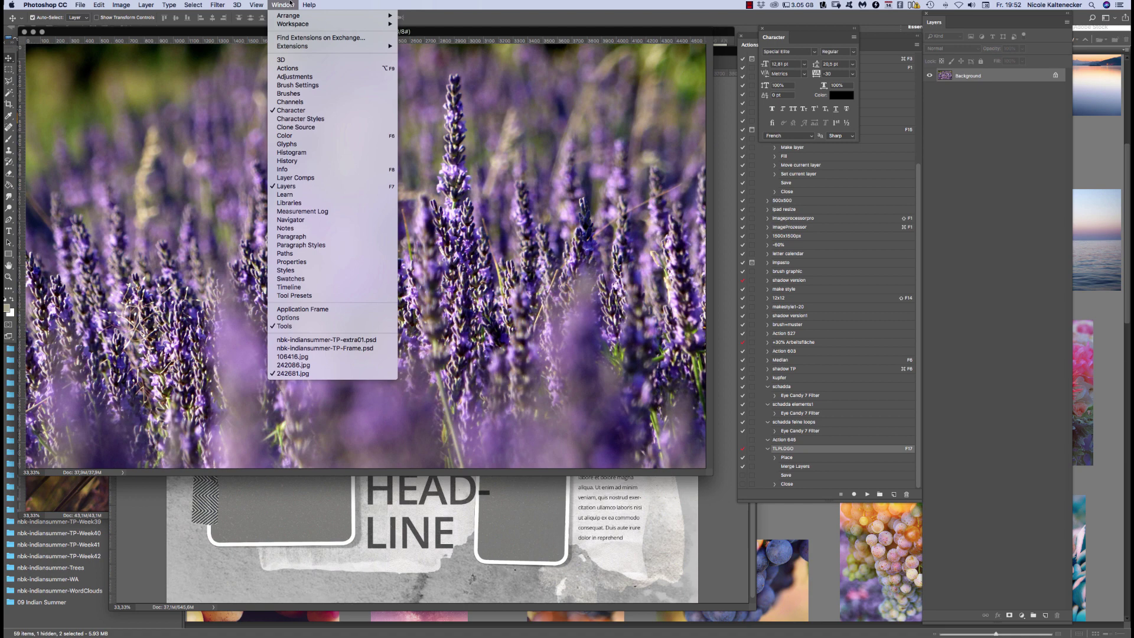
{"action": "left_click", "coordinate": [343, 357]}
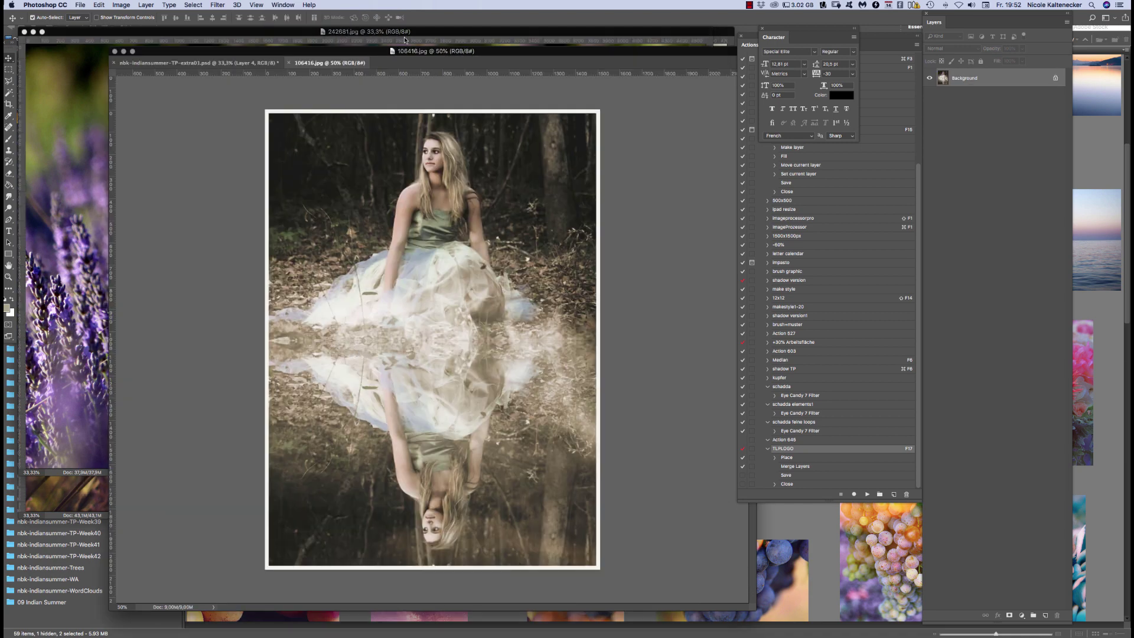
{"action": "left_click_drag", "start_coordinate": [266, 52], "coordinate": [270, 55]}
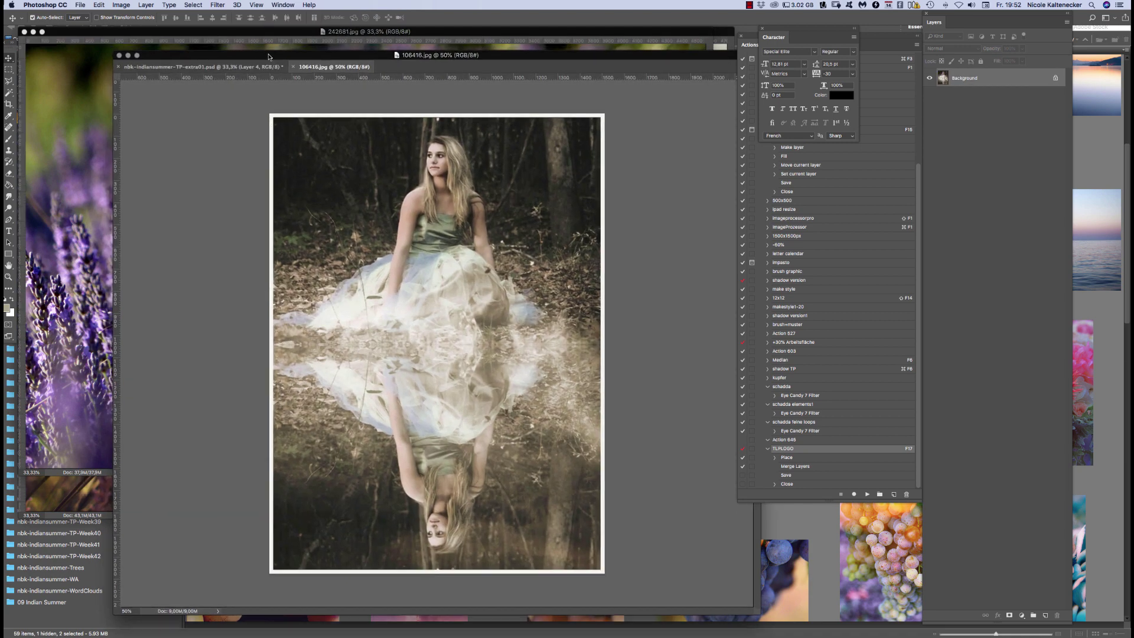
Start a Match Color adjustment on 106416.jpg with the lavender photo 242681.jpg as the source
{"action": "left_click", "coordinate": [121, 5]}
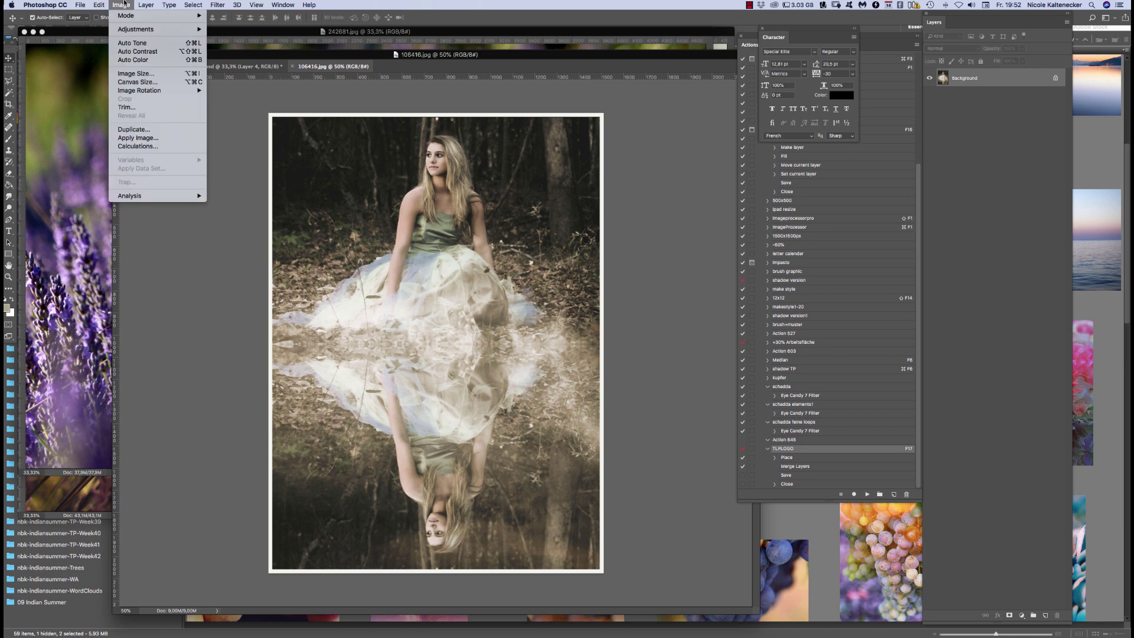
{"action": "mouse_move", "coordinate": [135, 30]}
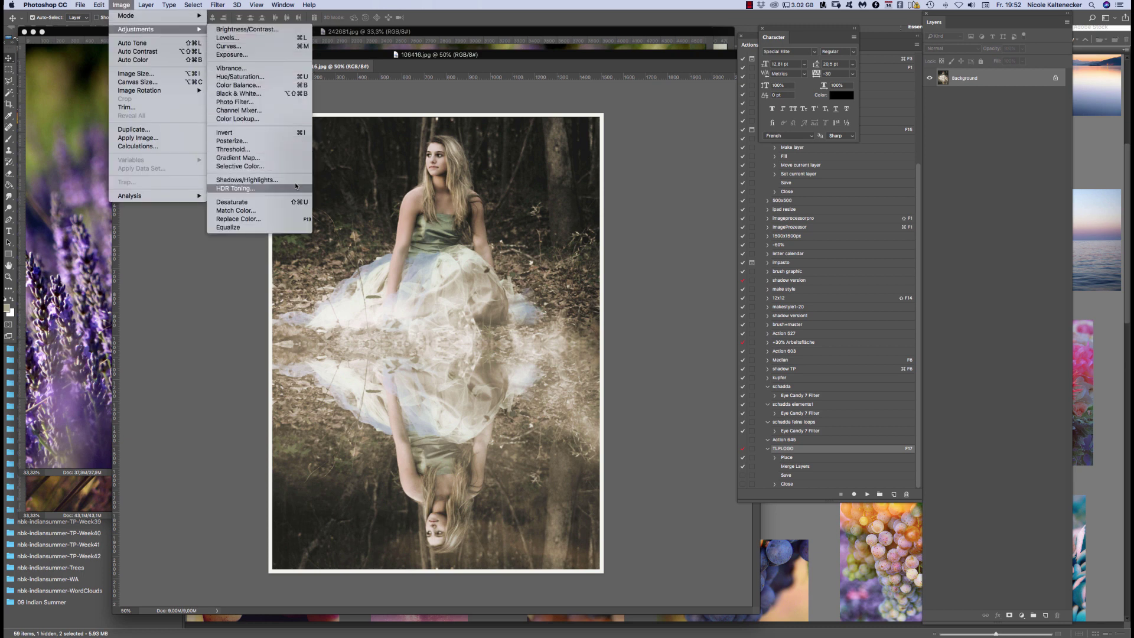
{"action": "left_click", "coordinate": [261, 214]}
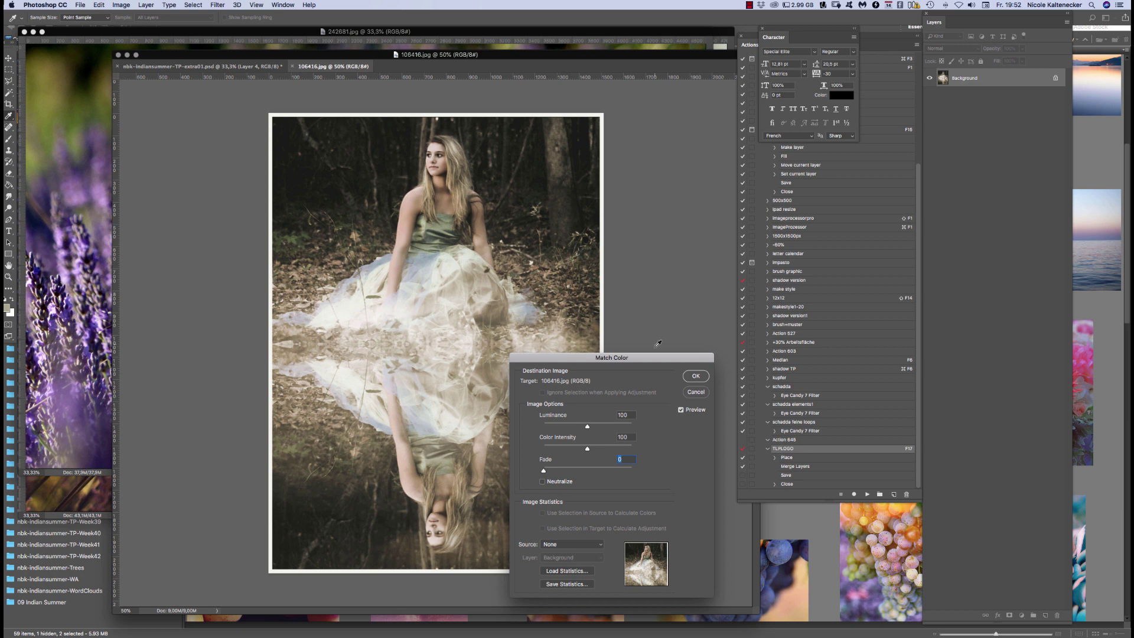
{"action": "left_click_drag", "start_coordinate": [659, 358], "coordinate": [582, 144]}
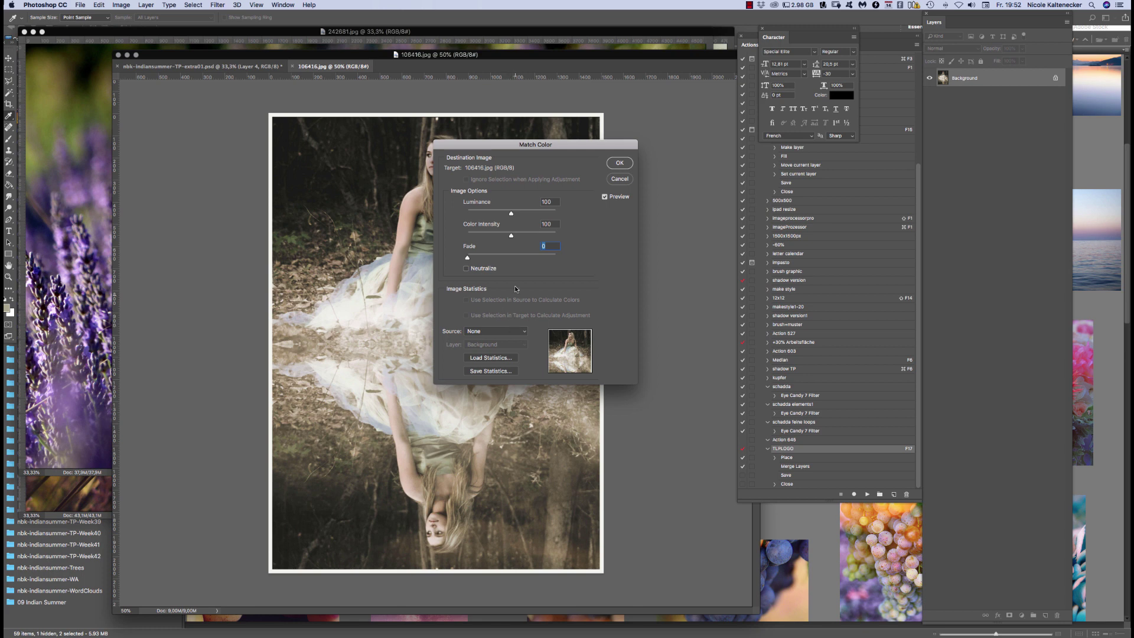
{"action": "left_click_drag", "start_coordinate": [531, 146], "coordinate": [547, 173]}
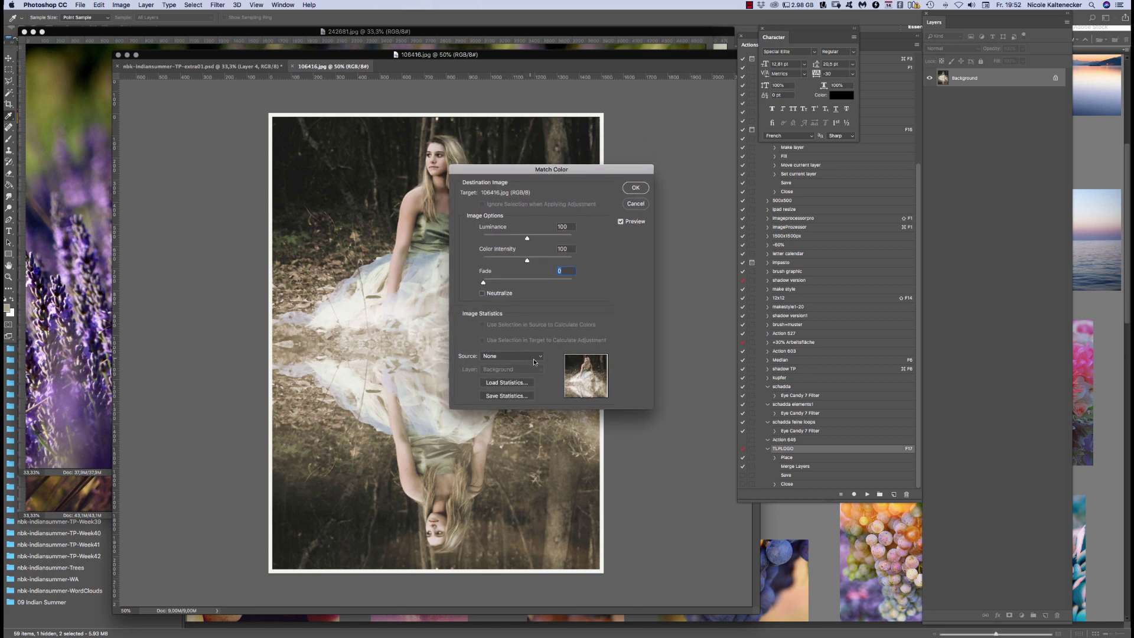
{"action": "left_click", "coordinate": [495, 357]}
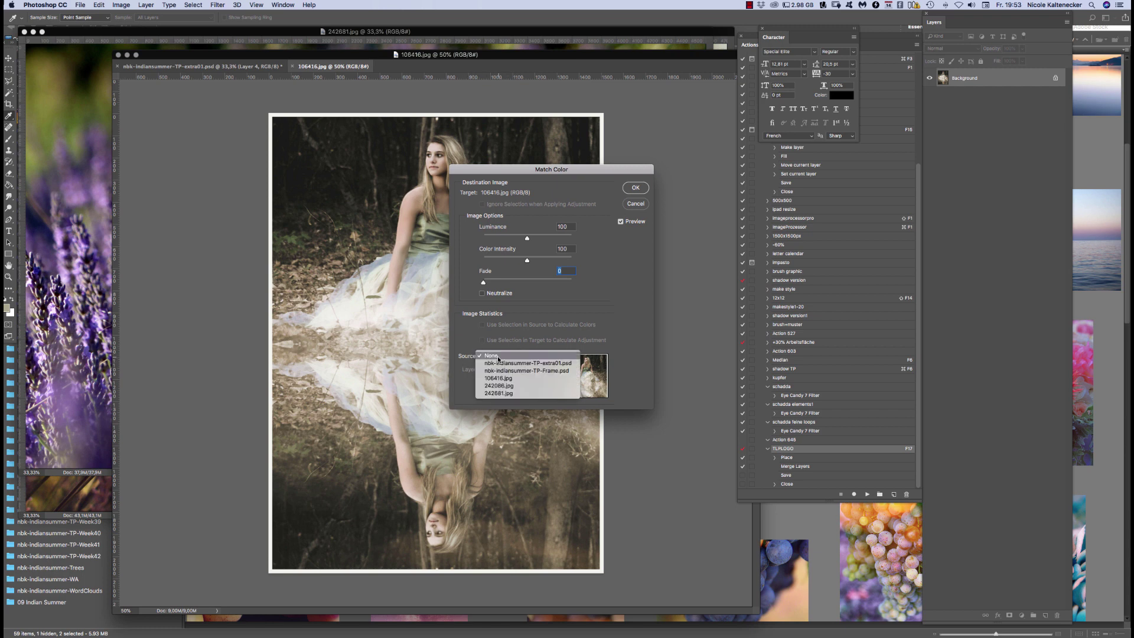
{"action": "left_click", "coordinate": [520, 394]}
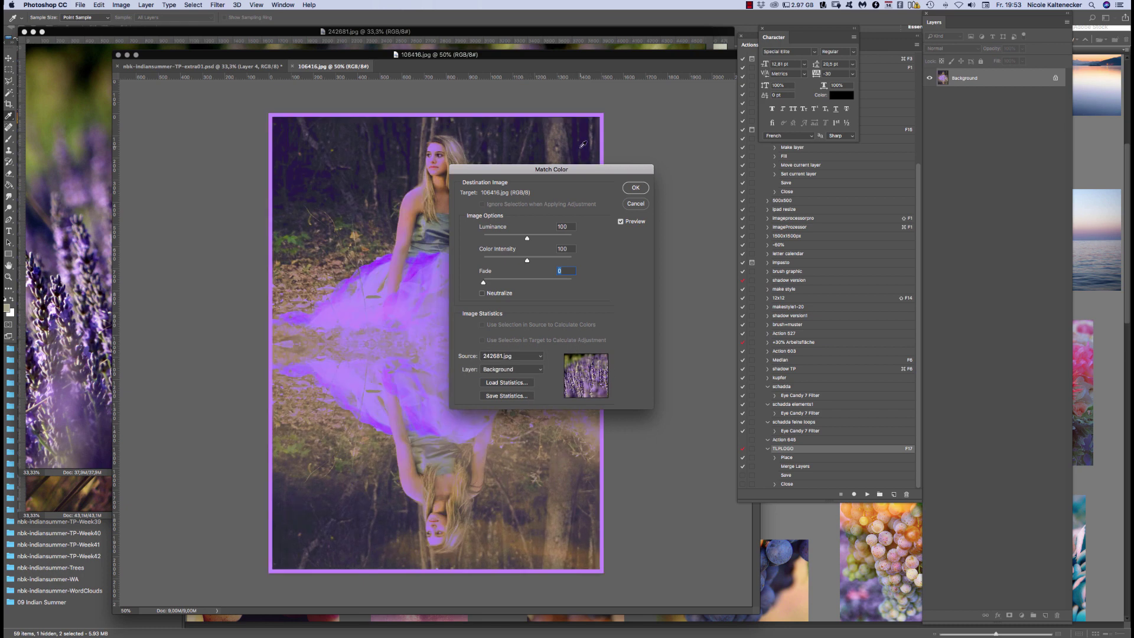
Set Match Color to luminance 82, color intensity 14 and fade 22 with Neutralize on, and apply it to the photo
{"action": "left_click_drag", "start_coordinate": [585, 170], "coordinate": [749, 123]}
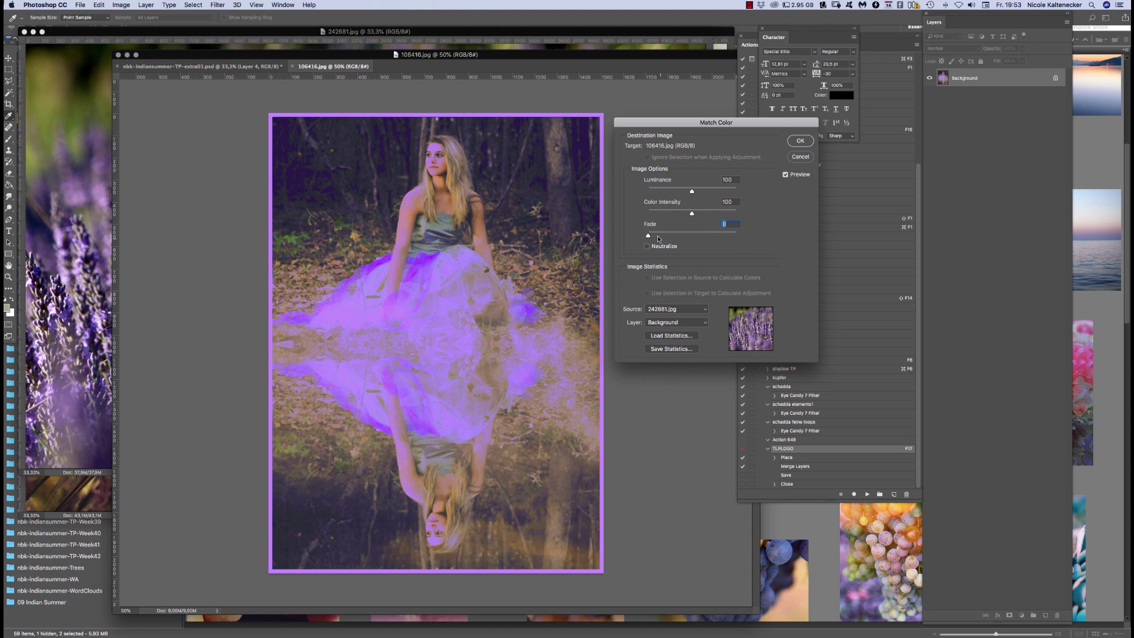
{"action": "left_click_drag", "start_coordinate": [648, 235], "coordinate": [670, 235]}
{"action": "left_click", "coordinate": [691, 214]}
{"action": "left_click", "coordinate": [664, 246]}
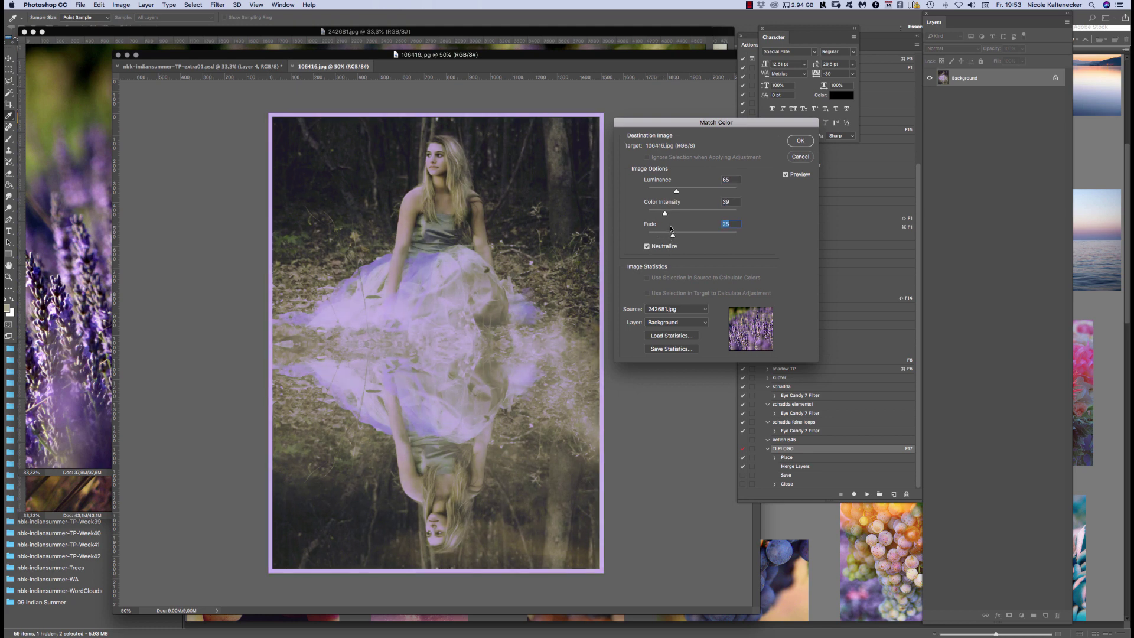
{"action": "left_click", "coordinate": [647, 246]}
{"action": "left_click_drag", "start_coordinate": [672, 236], "coordinate": [668, 236]}
{"action": "left_click_drag", "start_coordinate": [665, 214], "coordinate": [685, 193]}
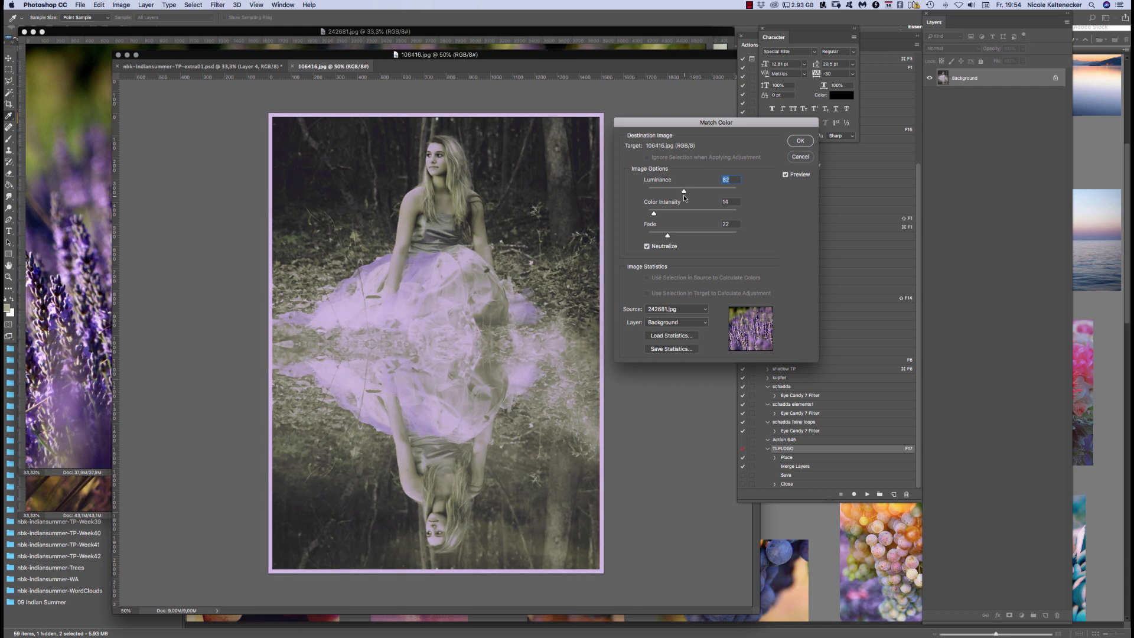
{"action": "left_click", "coordinate": [800, 142]}
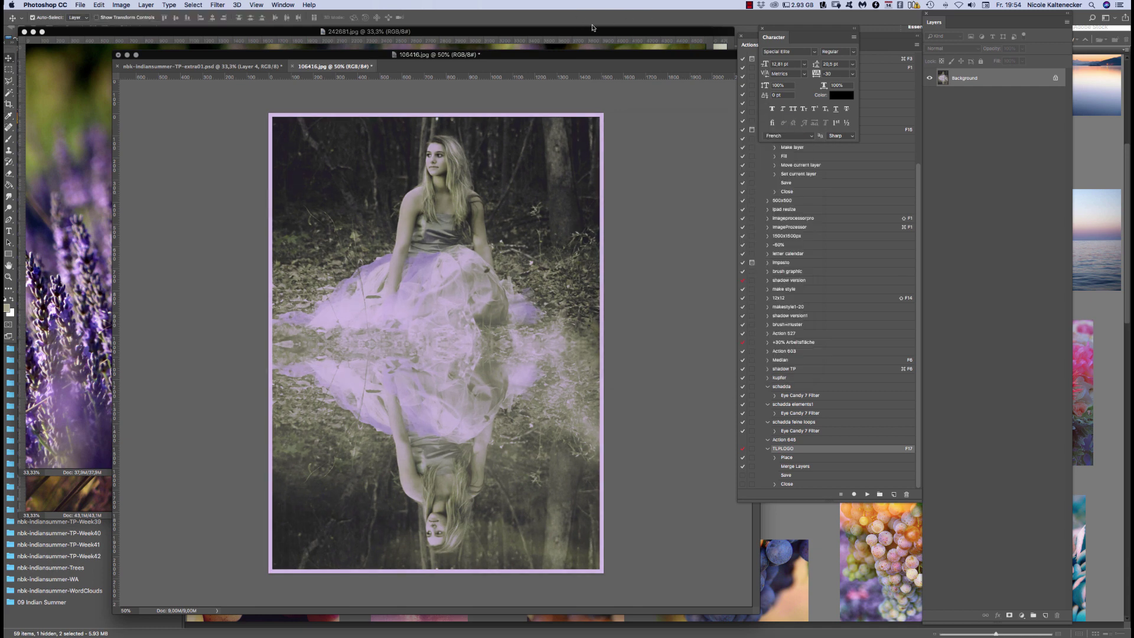
Select and copy the whole recolored 106416.jpg photo, and close the nbk-indiansummer-TP-Frame.psd document
{"action": "key", "text": "super+a"}
{"action": "mouse_move", "coordinate": [511, 56]}
{"action": "left_mouse_down"}
{"action": "mouse_move", "coordinate": [534, 75]}
{"action": "mouse_move", "coordinate": [509, 55]}
{"action": "left_mouse_up"}
{"action": "left_click", "coordinate": [283, 5]}
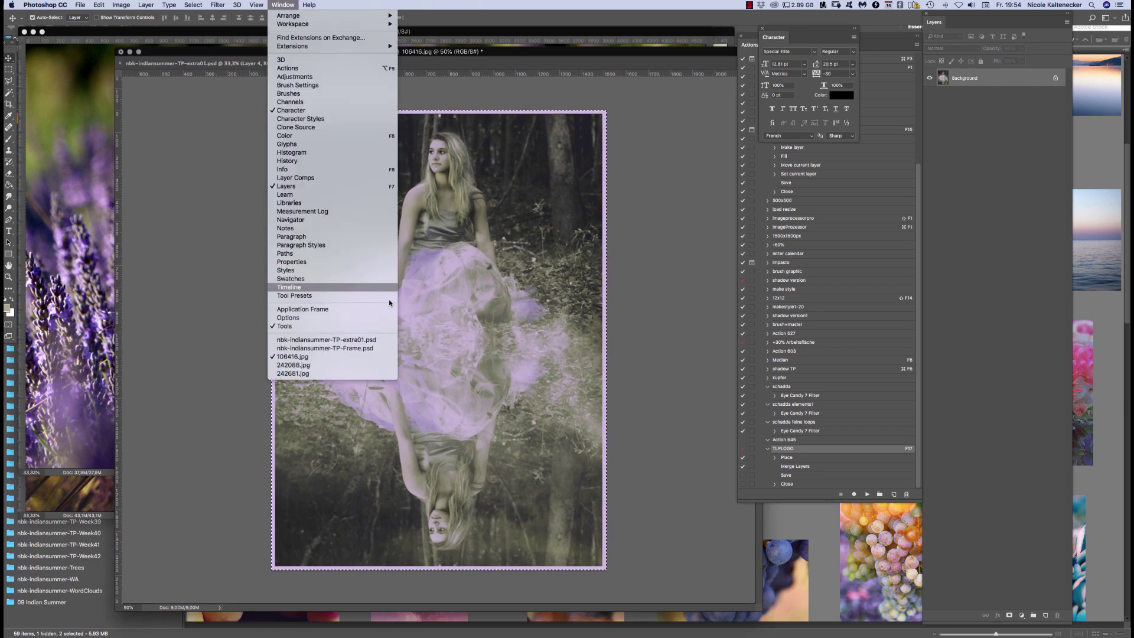
{"action": "left_click", "coordinate": [391, 348]}
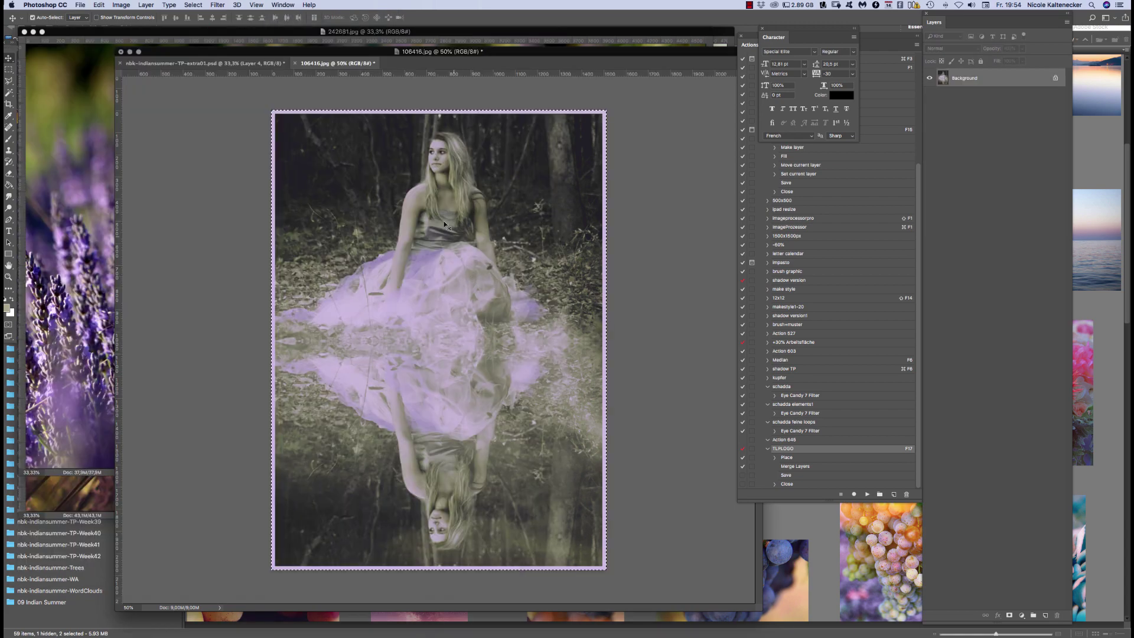
Return to nbk-indiansummer-TP-extra01.psd and paste the copied photo directly above the Mask #1 layer
{"action": "left_click", "coordinate": [283, 5]}
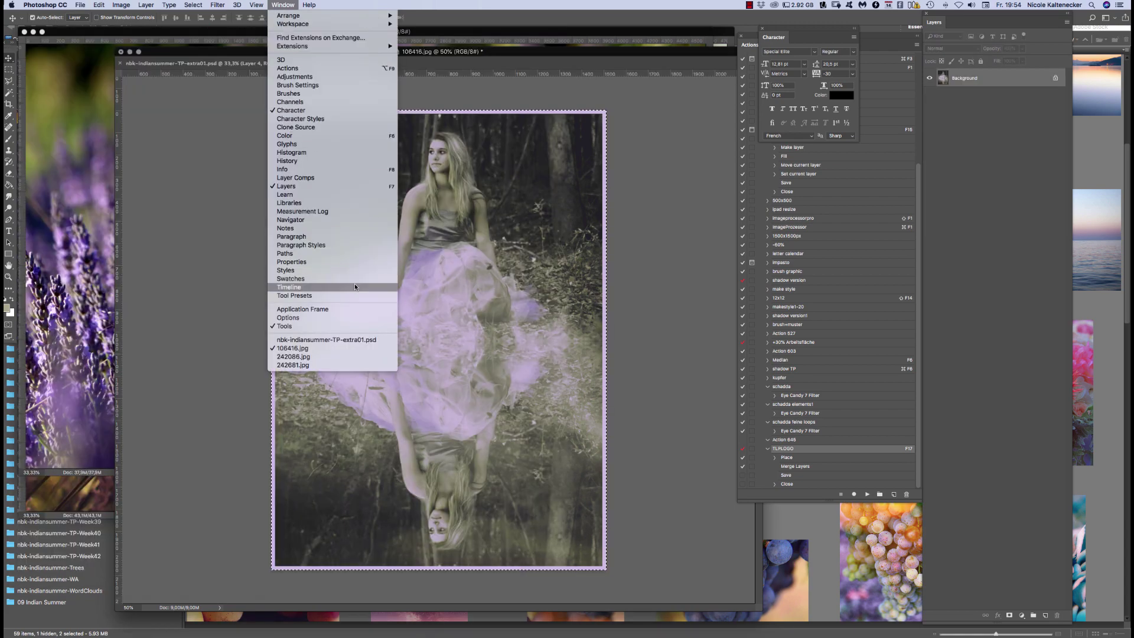
{"action": "left_click", "coordinate": [384, 340]}
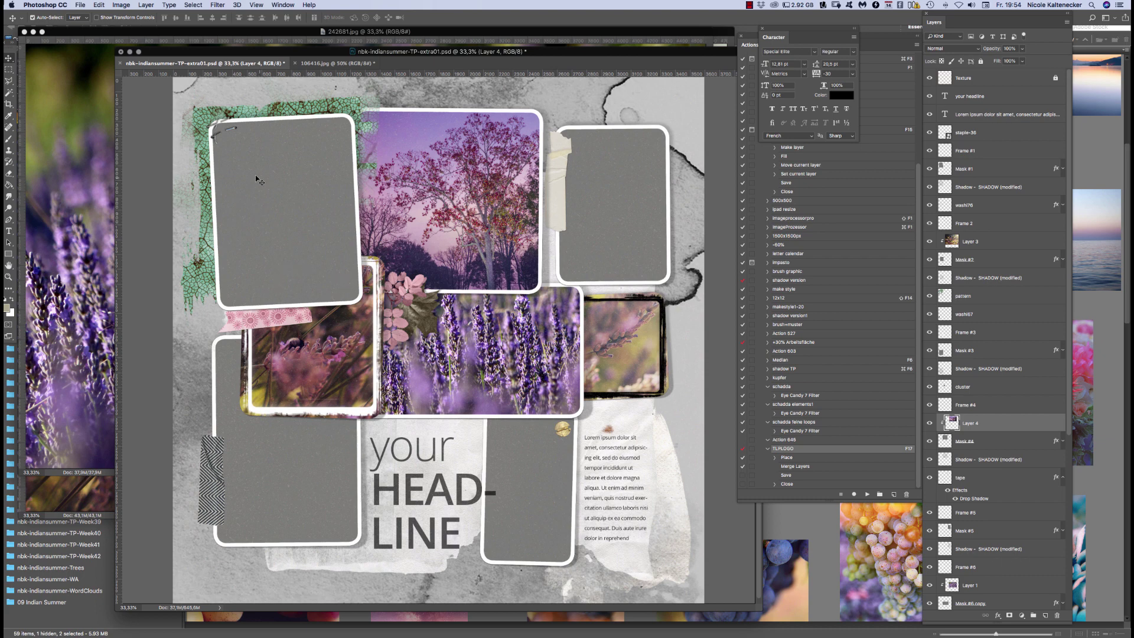
{"action": "left_click", "coordinate": [299, 202]}
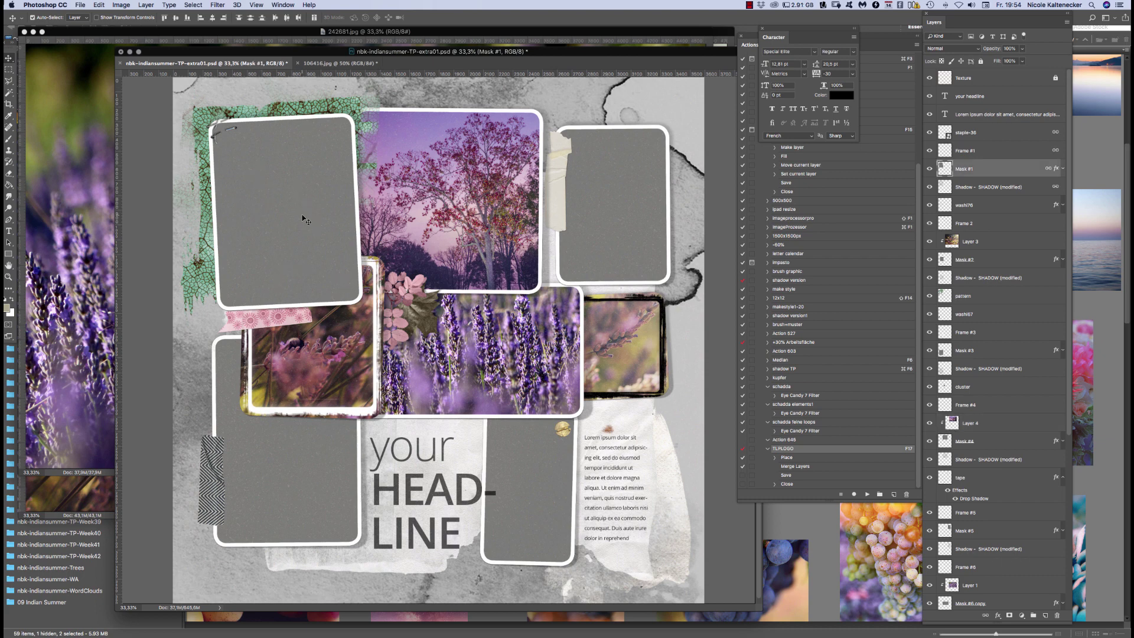
{"action": "key", "text": "super"}
{"action": "key", "text": "super+v"}
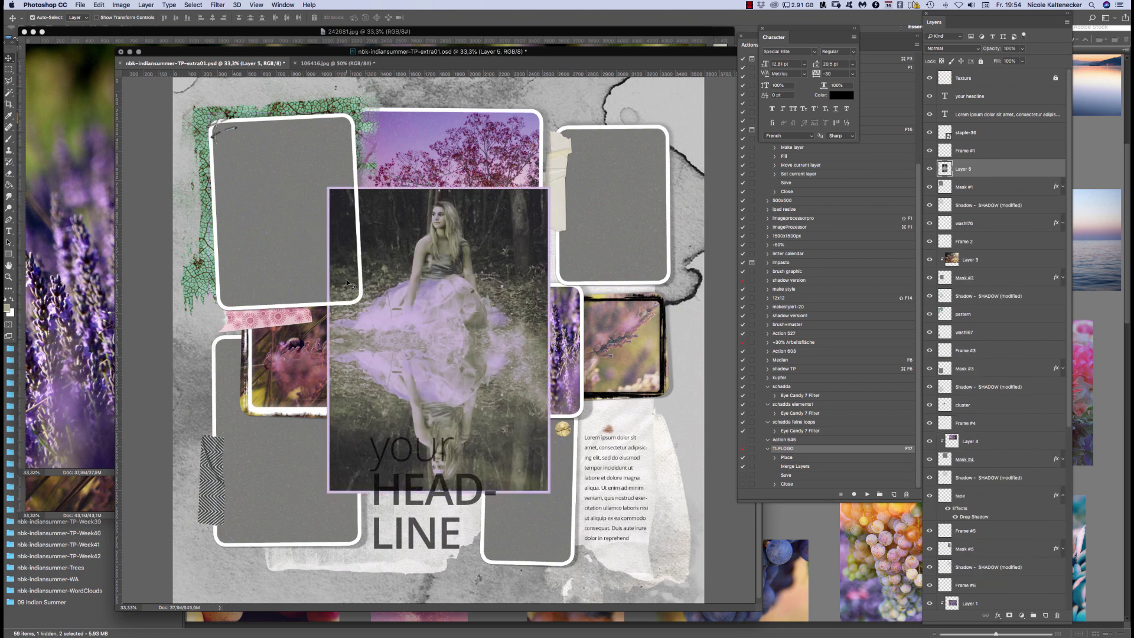
Fit the pasted photo over the template's upper-left frame, scaled to about 85% and rotated about -2°, and clip it to Mask #1
{"action": "left_click_drag", "start_coordinate": [414, 246], "coordinate": [340, 232]}
{"action": "key", "text": "super+t"}
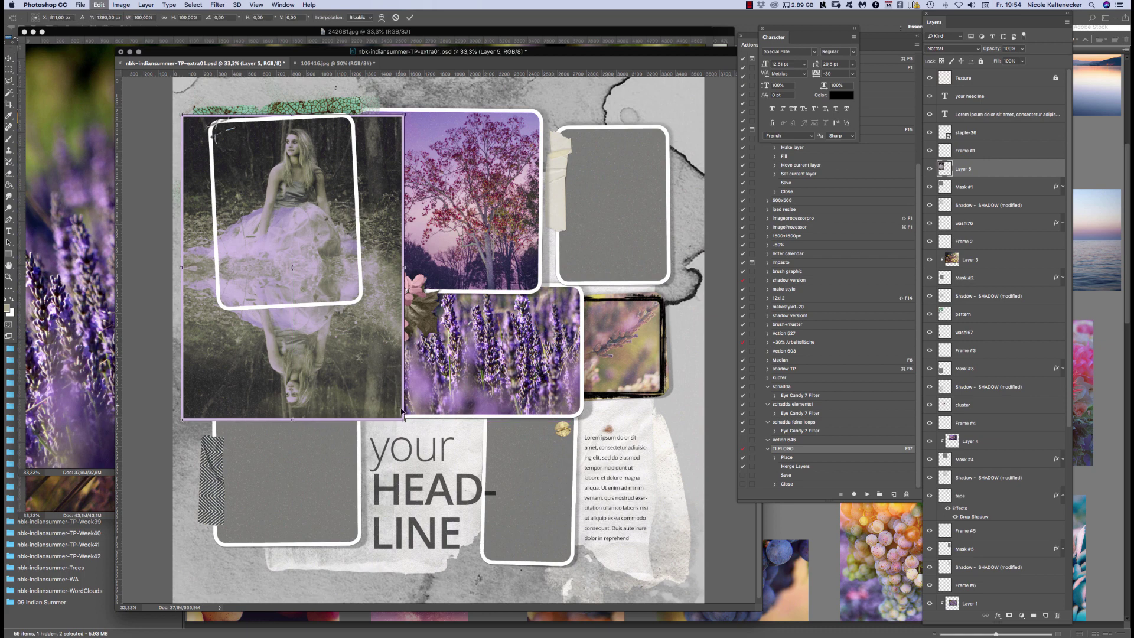
{"action": "left_click_drag", "start_coordinate": [410, 416], "coordinate": [366, 378]}
{"action": "left_click_drag", "start_coordinate": [337, 339], "coordinate": [358, 344]}
{"action": "left_click_drag", "start_coordinate": [356, 342], "coordinate": [356, 341]}
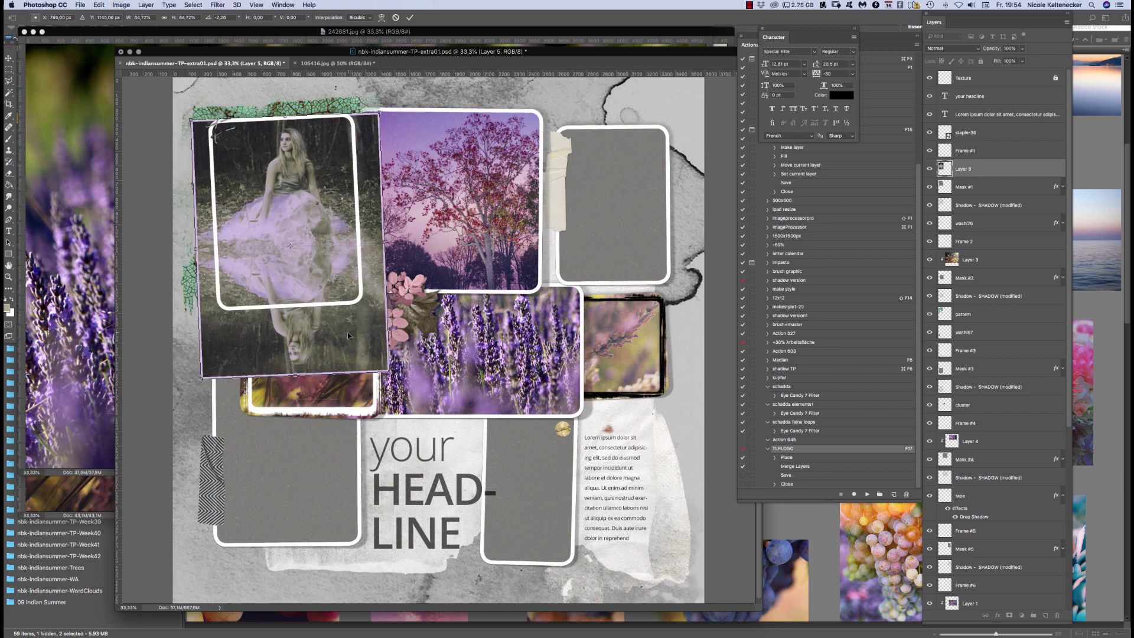
{"action": "key", "text": "Return"}
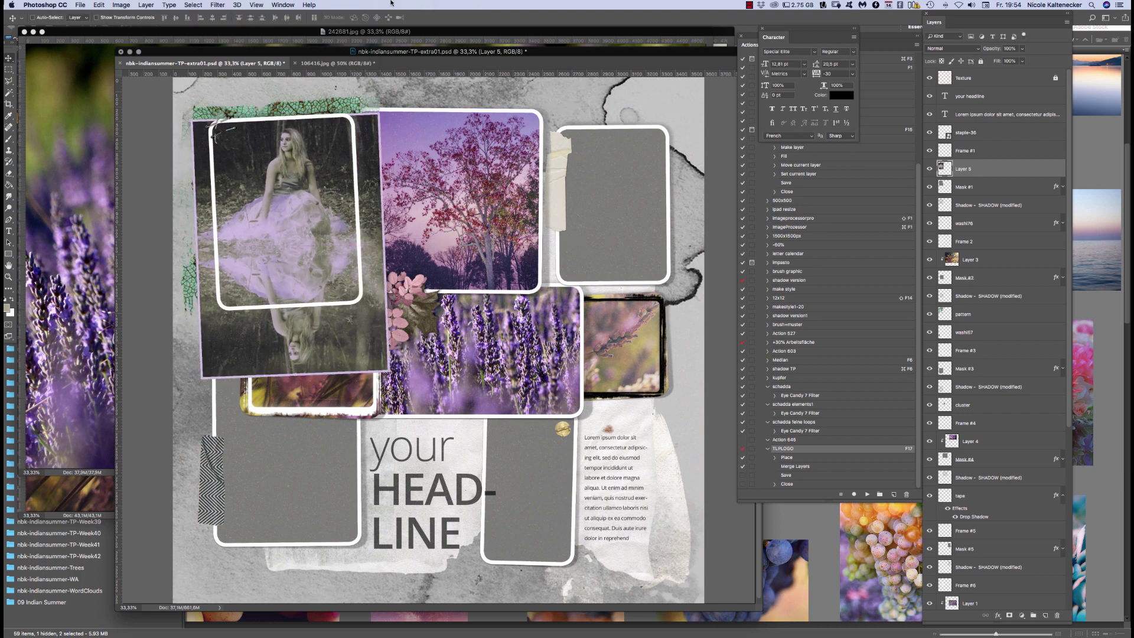
{"action": "key", "text": "super+alt+g"}
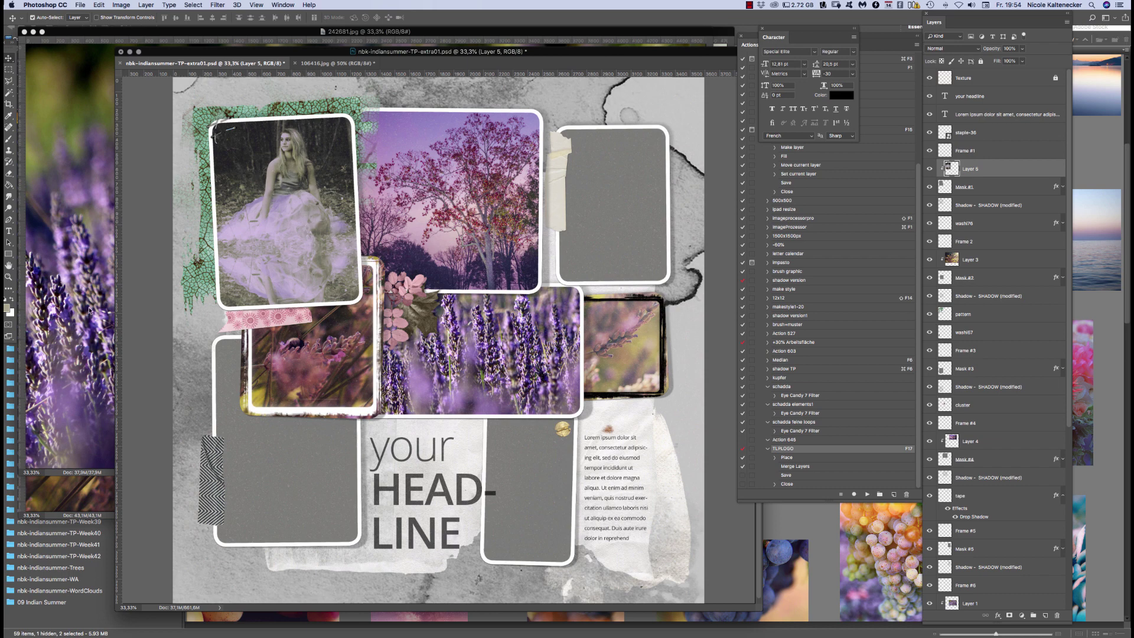
Switch from 242086.jpg to 106416.jpg and undo the Match Color adjustment on the photo
{"action": "left_click", "coordinate": [96, 495]}
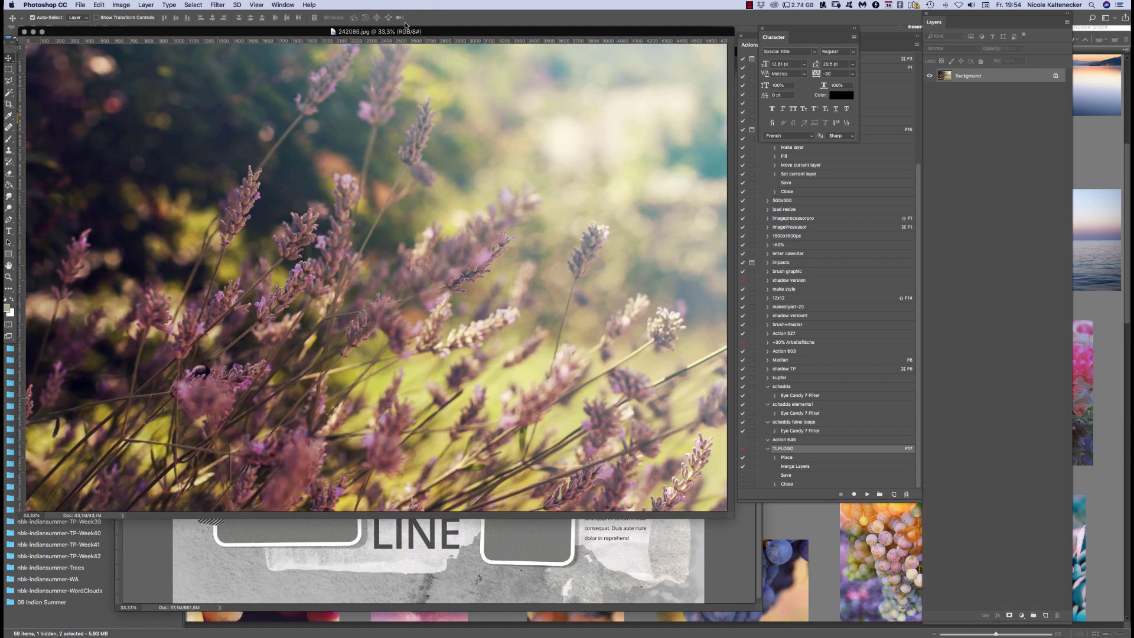
{"action": "mouse_move", "coordinate": [408, 29]}
{"action": "left_mouse_down"}
{"action": "mouse_move", "coordinate": [407, 127]}
{"action": "mouse_move", "coordinate": [383, 13]}
{"action": "mouse_move", "coordinate": [389, 24]}
{"action": "left_mouse_up"}
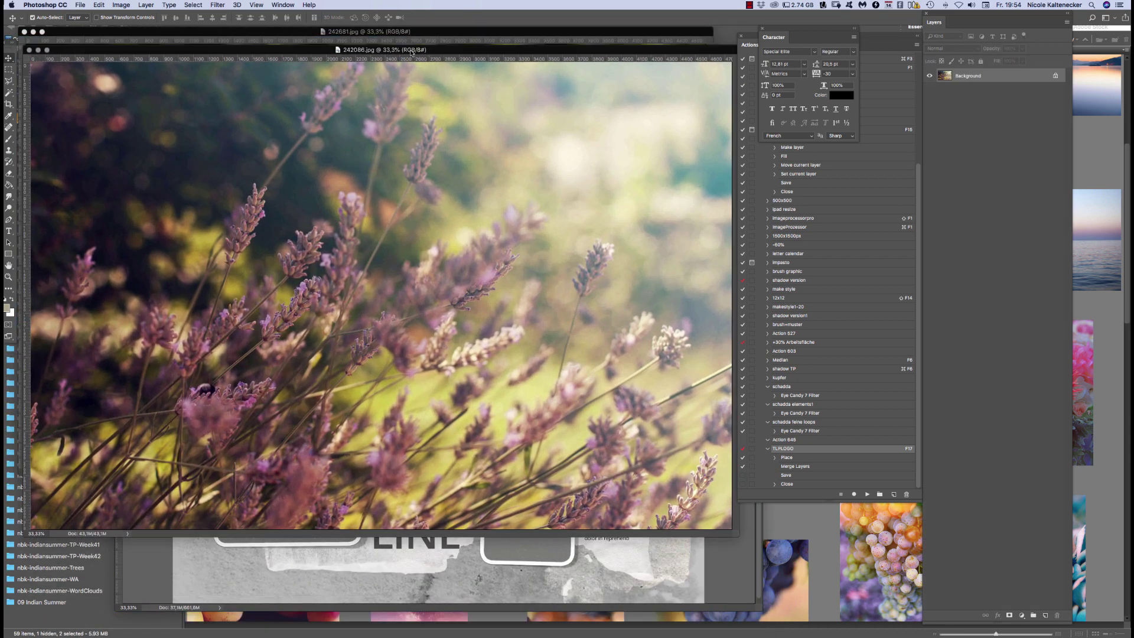
{"action": "left_click", "coordinate": [282, 5]}
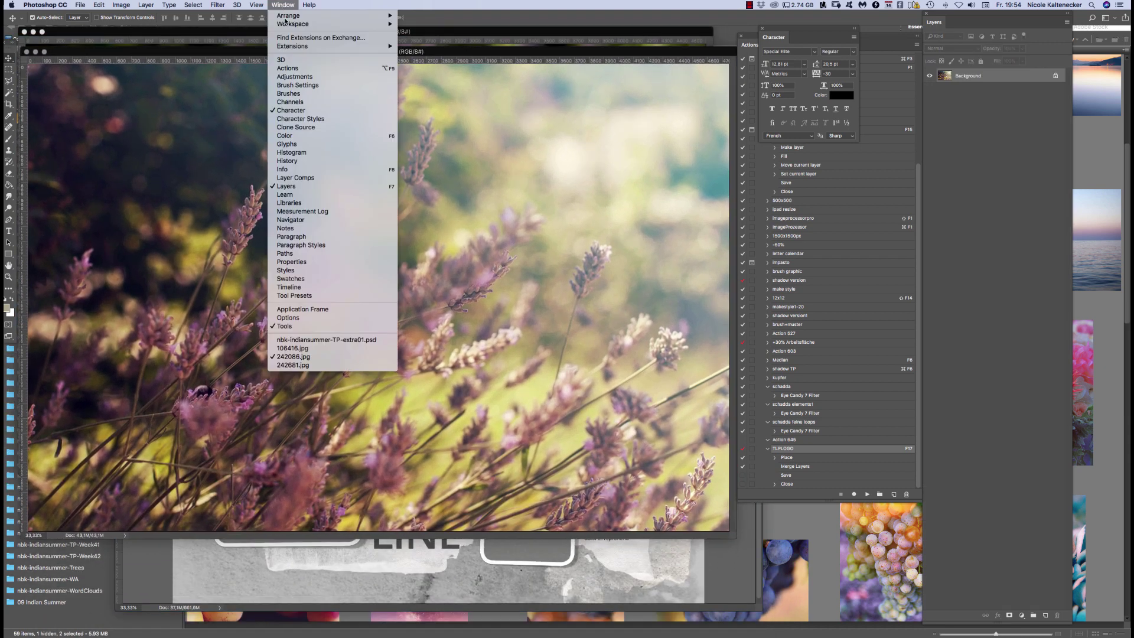
{"action": "left_click", "coordinate": [329, 348]}
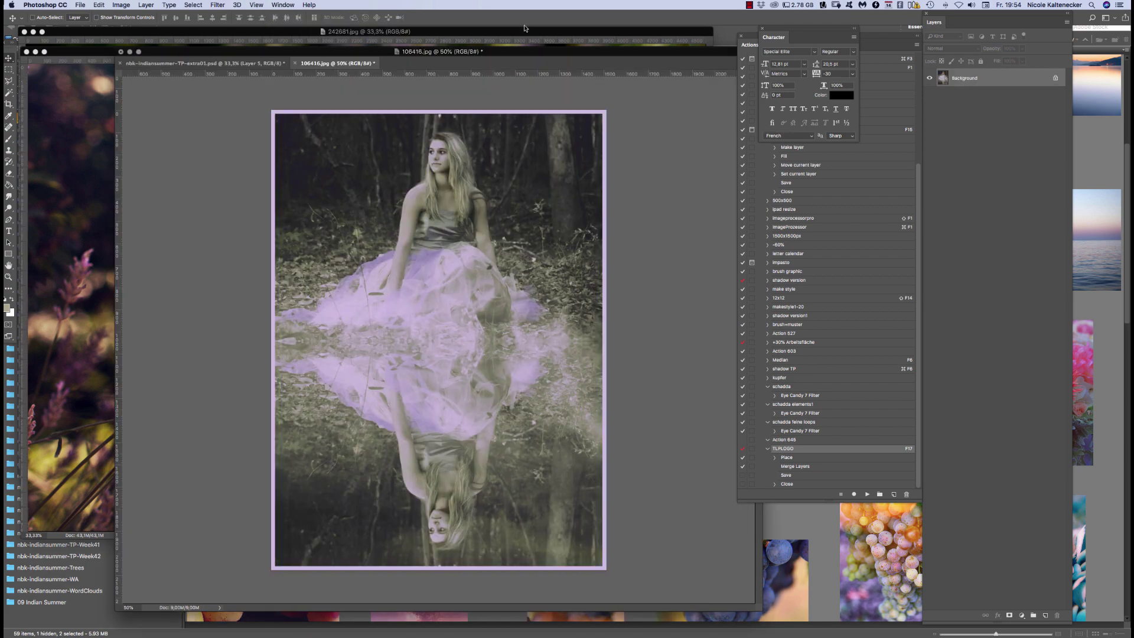
{"action": "key", "text": "super+z"}
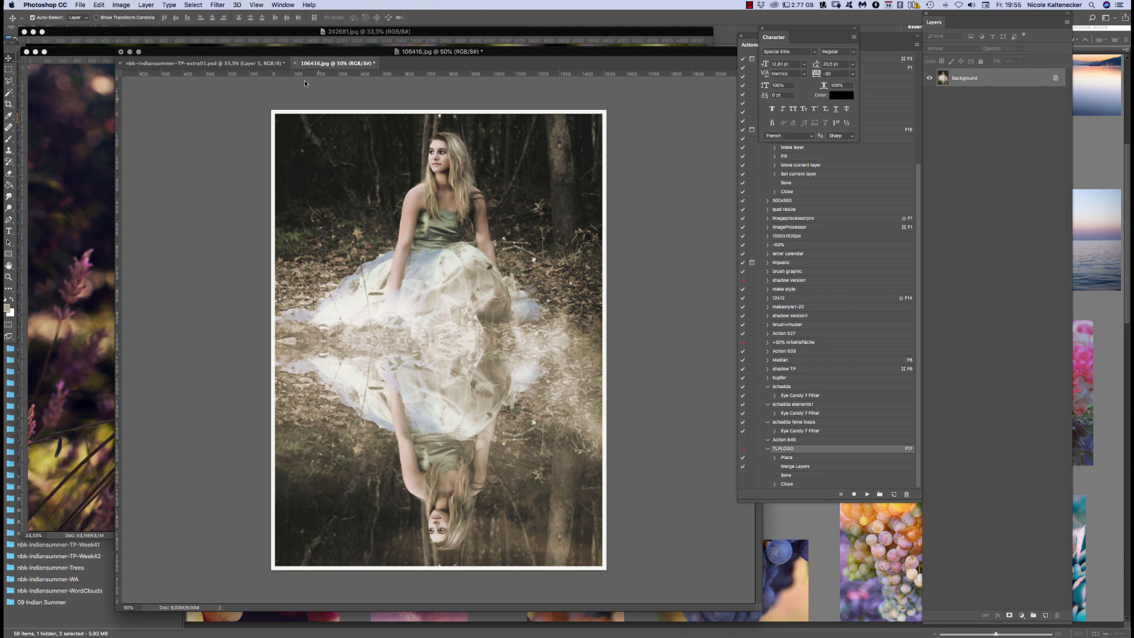
Start Match Color on 106416.jpg with 242086.jpg as the source
{"action": "left_click", "coordinate": [283, 5]}
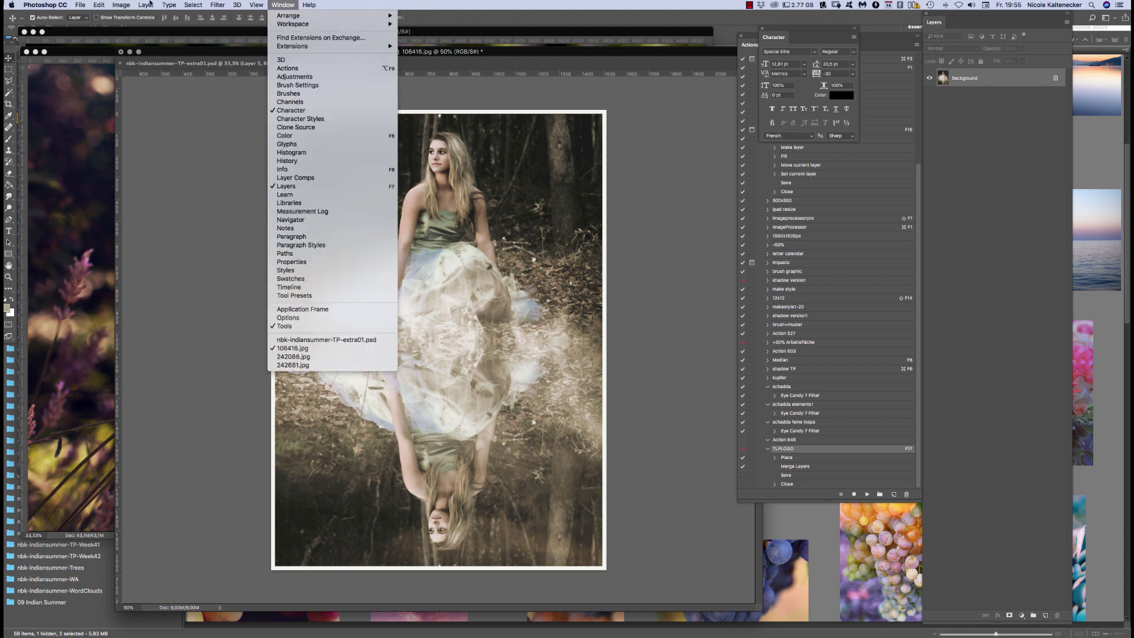
{"action": "mouse_move", "coordinate": [125, 4]}
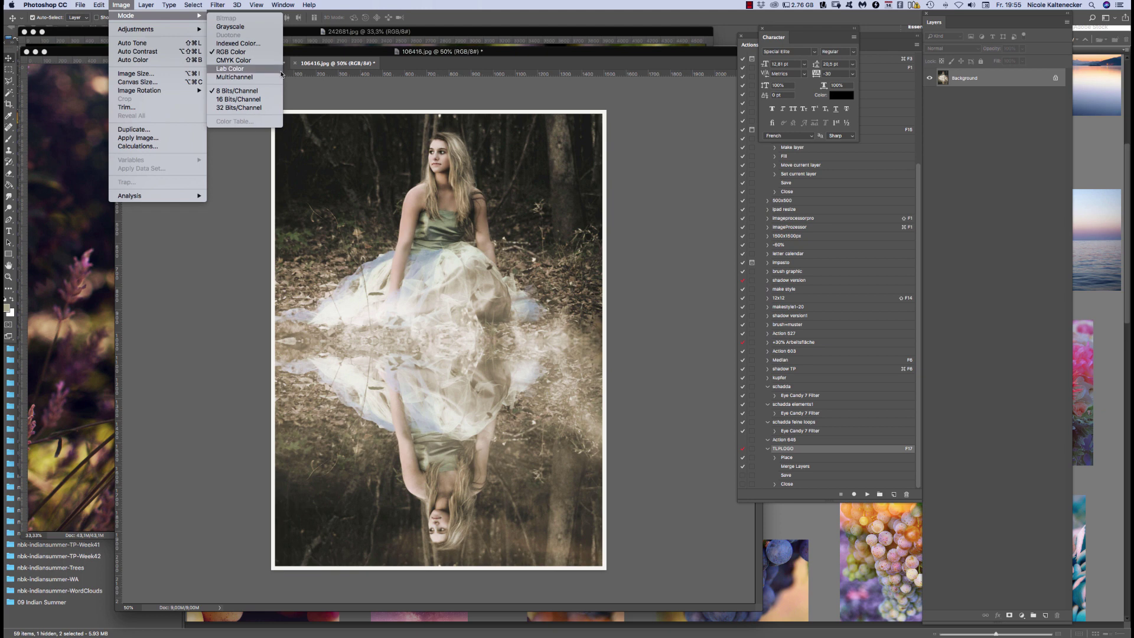
{"action": "mouse_move", "coordinate": [188, 29]}
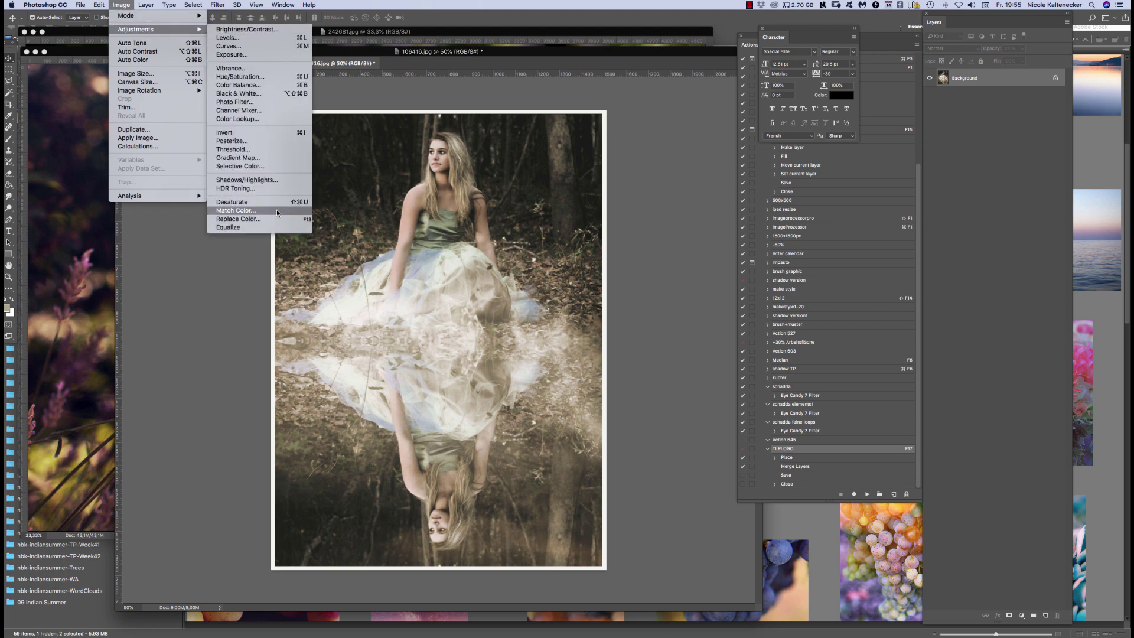
{"action": "left_click", "coordinate": [235, 210]}
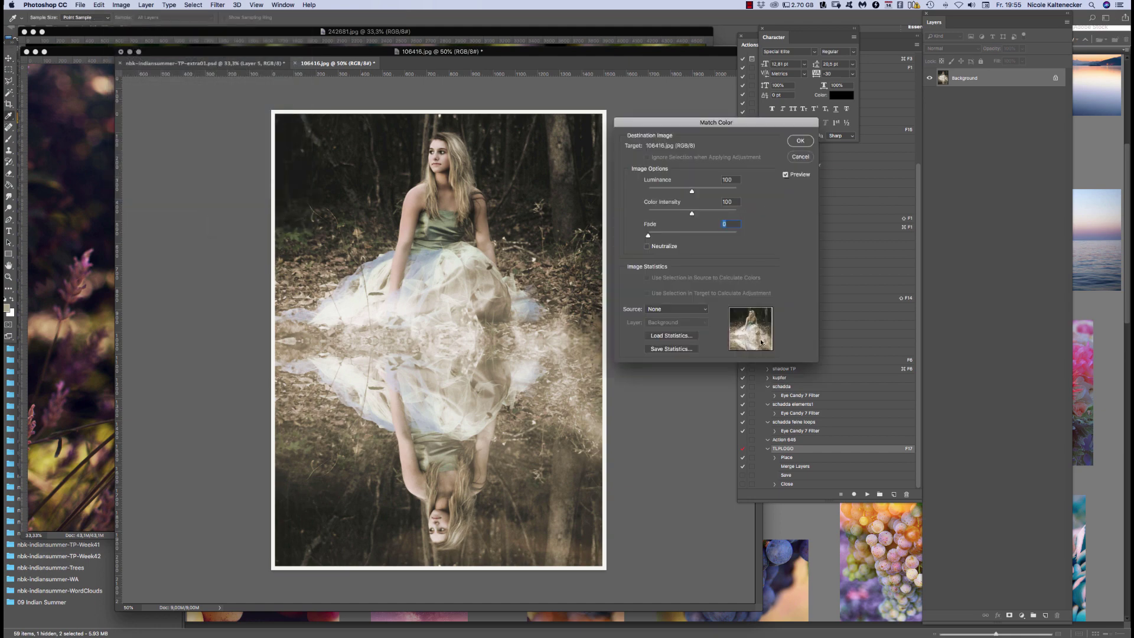
{"action": "left_click", "coordinate": [679, 310]}
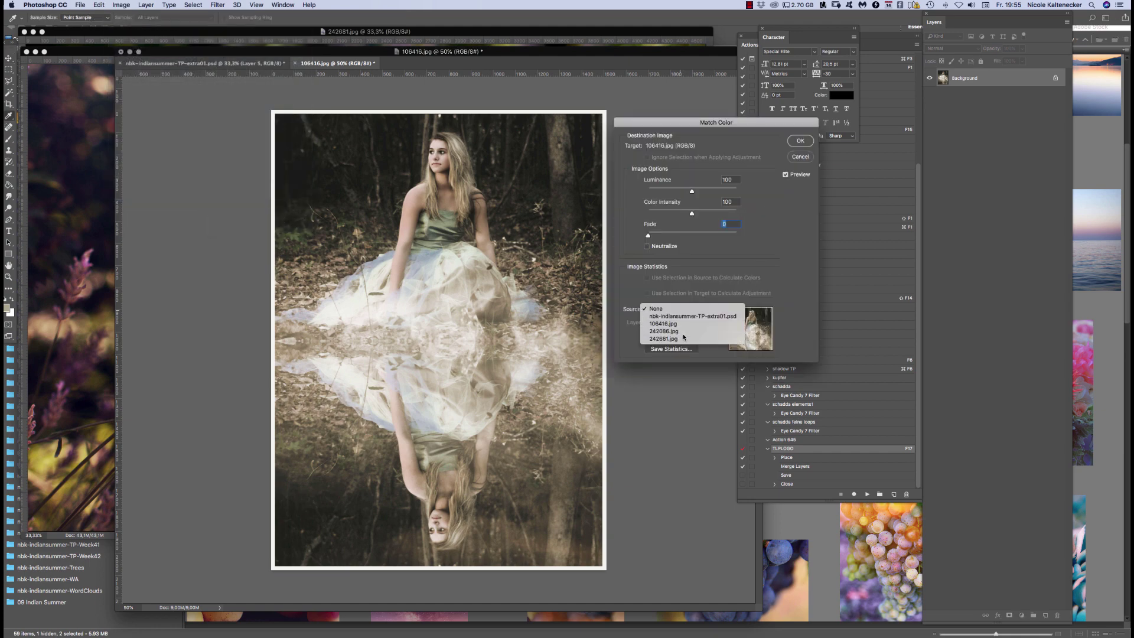
{"action": "left_click", "coordinate": [685, 331]}
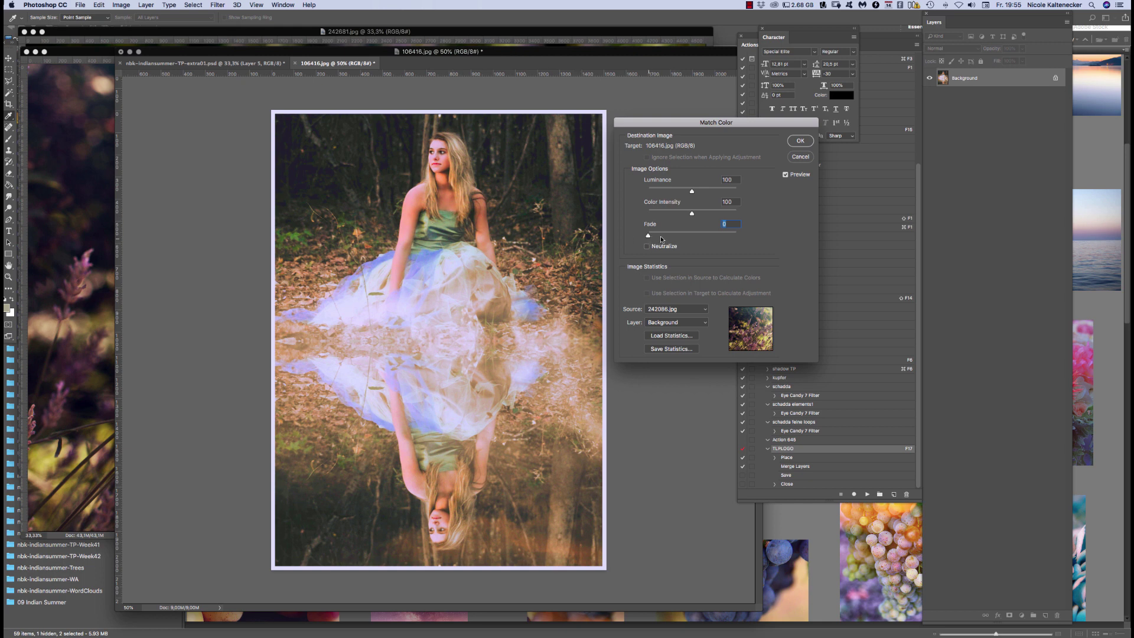
Set Match Color to luminance 148, color intensity 30 and fade 0, and apply it to the photo
{"action": "left_click_drag", "start_coordinate": [647, 236], "coordinate": [679, 213]}
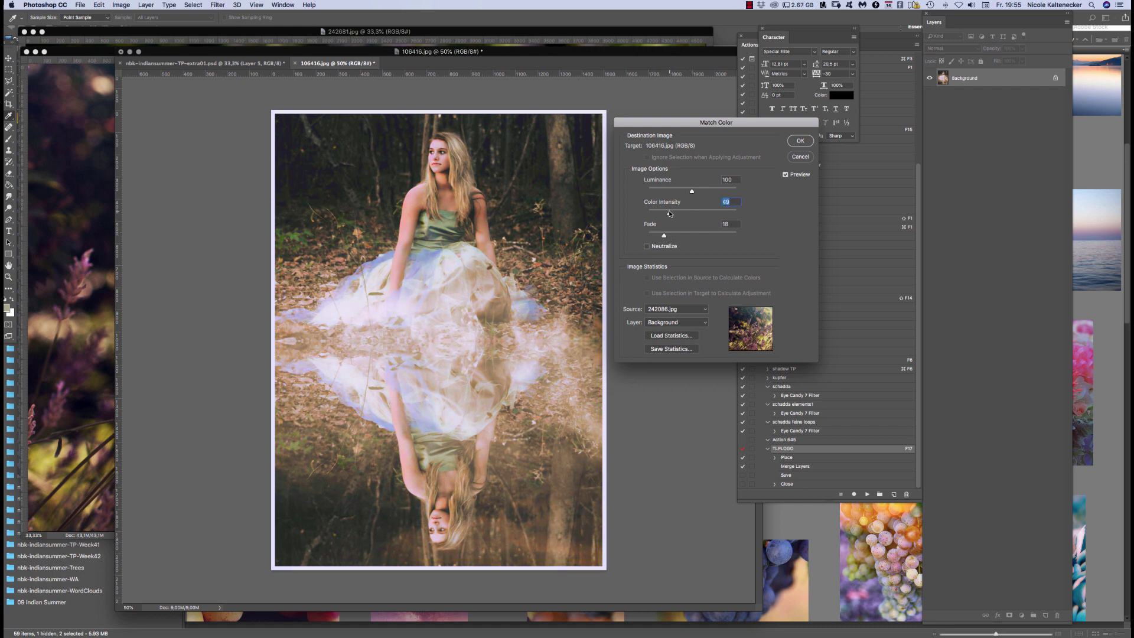
{"action": "left_click_drag", "start_coordinate": [692, 192], "coordinate": [661, 212]}
{"action": "left_click", "coordinate": [665, 234]}
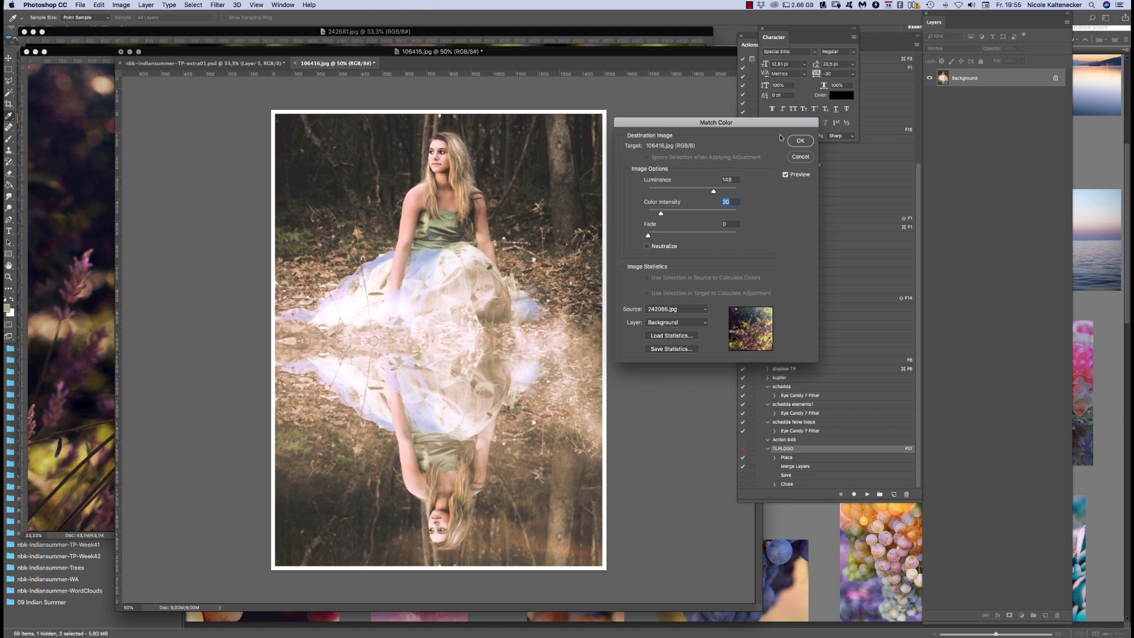
{"action": "left_click", "coordinate": [797, 140]}
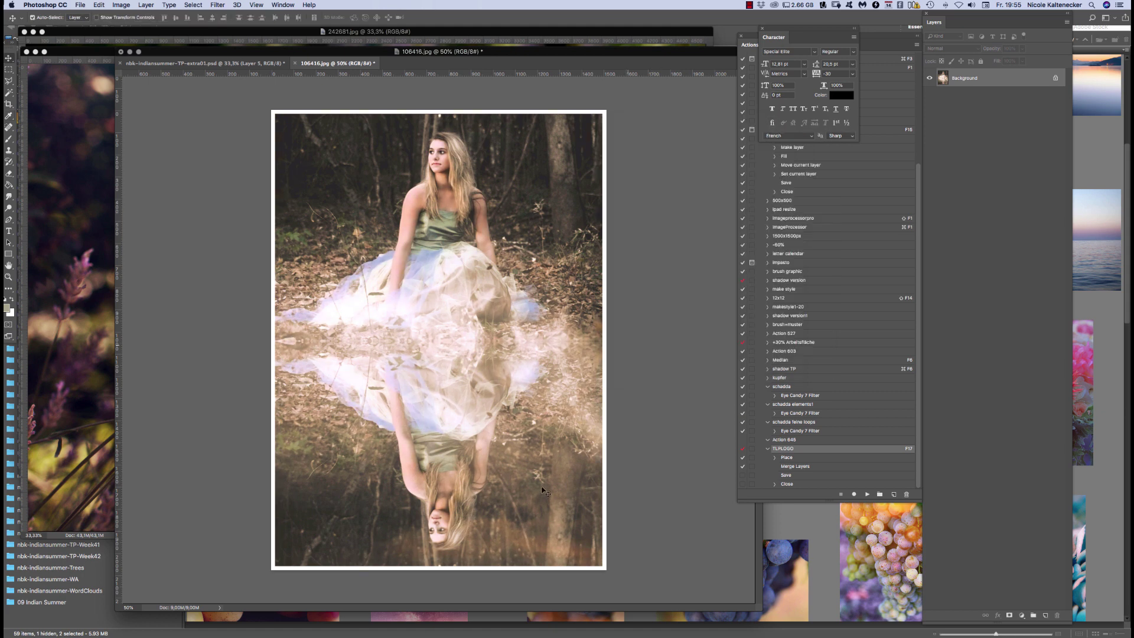
Copy the whole recolored photo into nbk-indiansummer-TP-extra01.psd and clip it to Mask #1 over the template's upper-left frame
{"action": "key", "text": "super+a"}
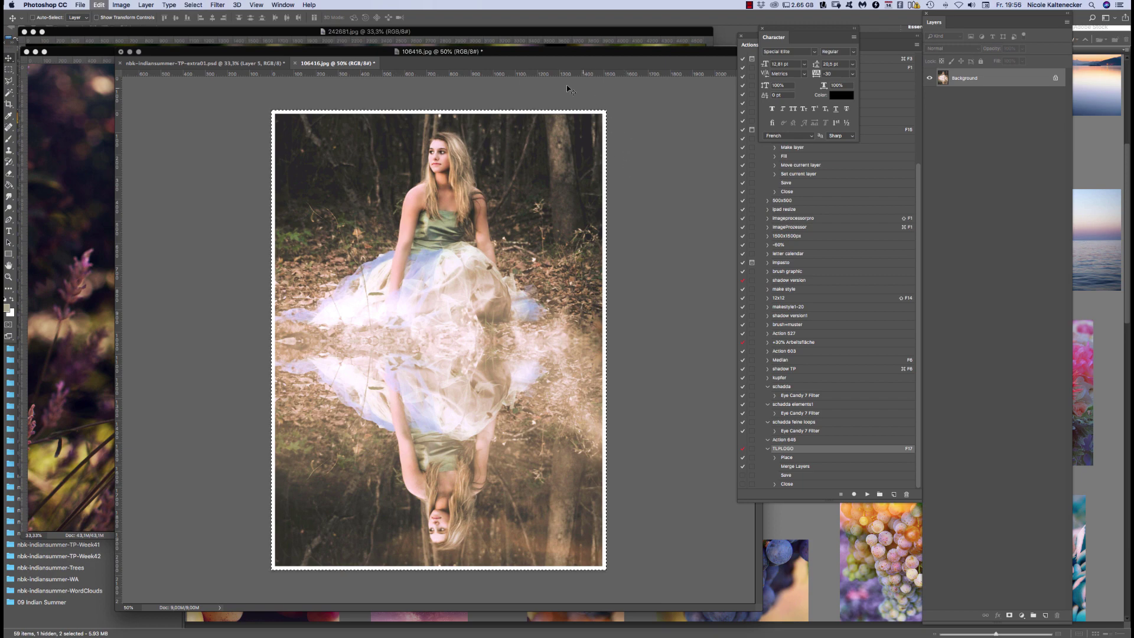
{"action": "left_click", "coordinate": [282, 5]}
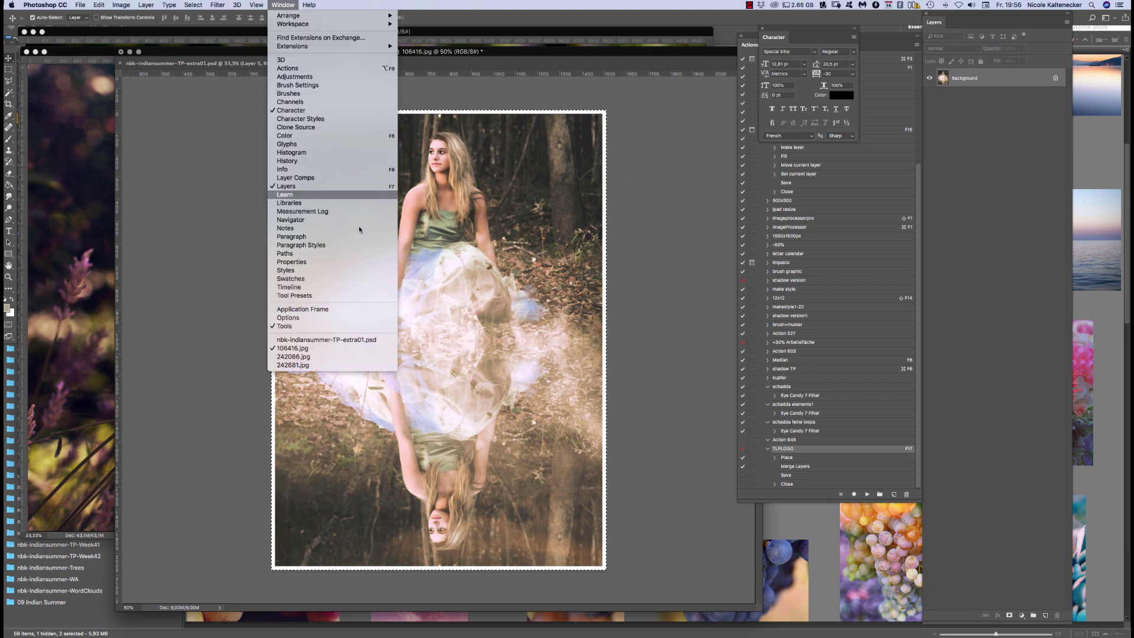
{"action": "left_click", "coordinate": [358, 340]}
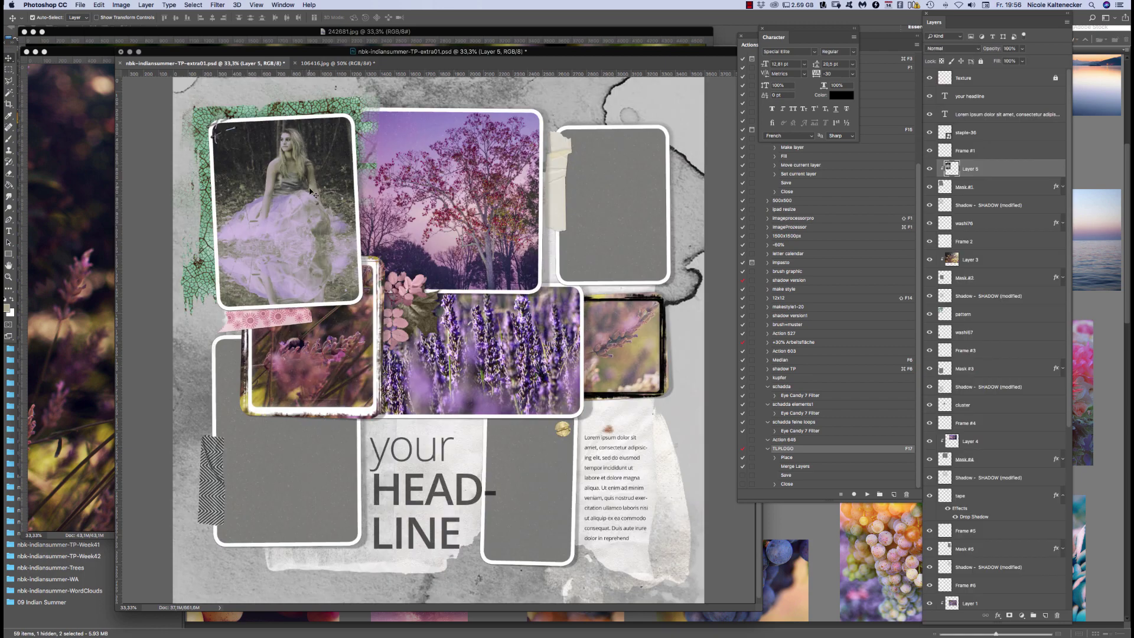
{"action": "key", "text": "super+v"}
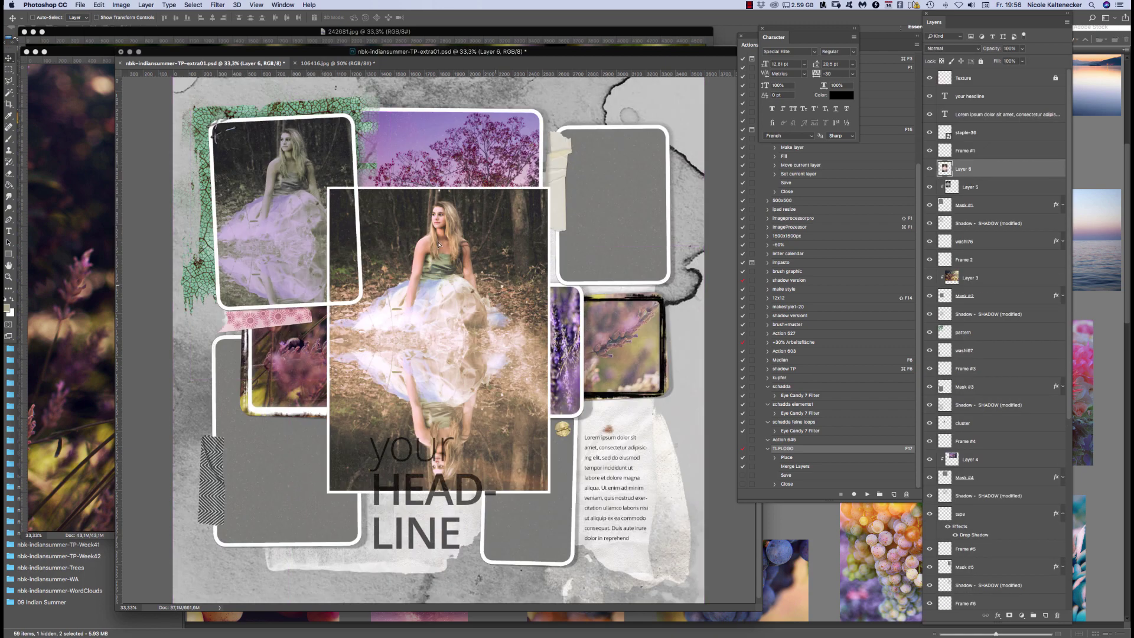
{"action": "left_click_drag", "start_coordinate": [484, 289], "coordinate": [357, 211]}
{"action": "key", "text": "super+alt+g"}
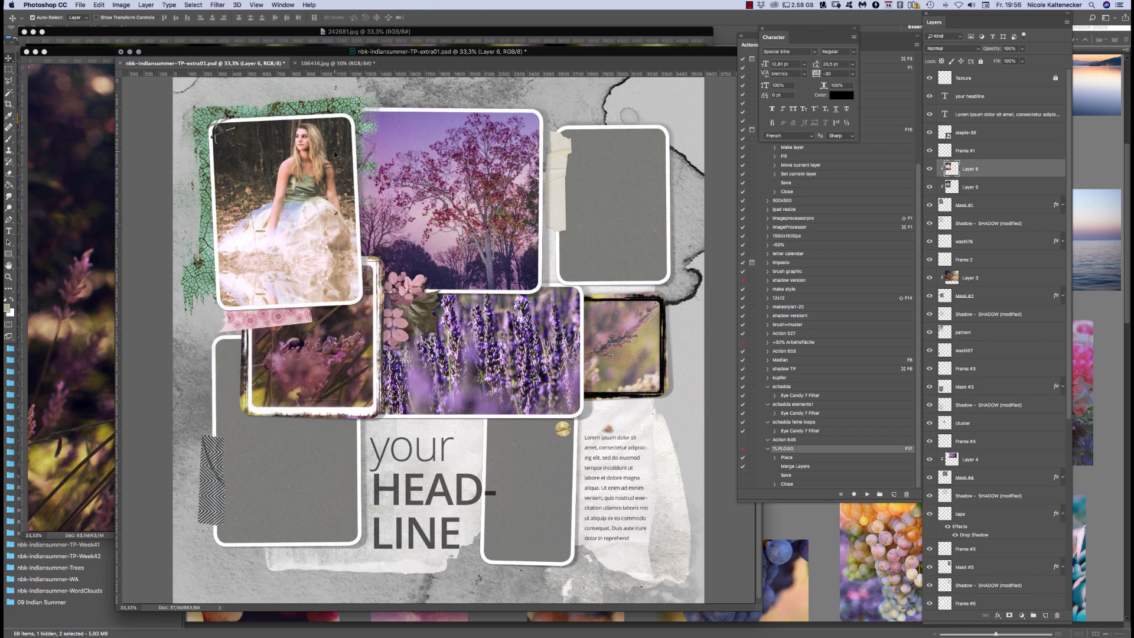
Toggle Layer 6's visibility to compare both photo versions, and delete the older version on Layer 5
{"action": "left_click", "coordinate": [931, 169]}
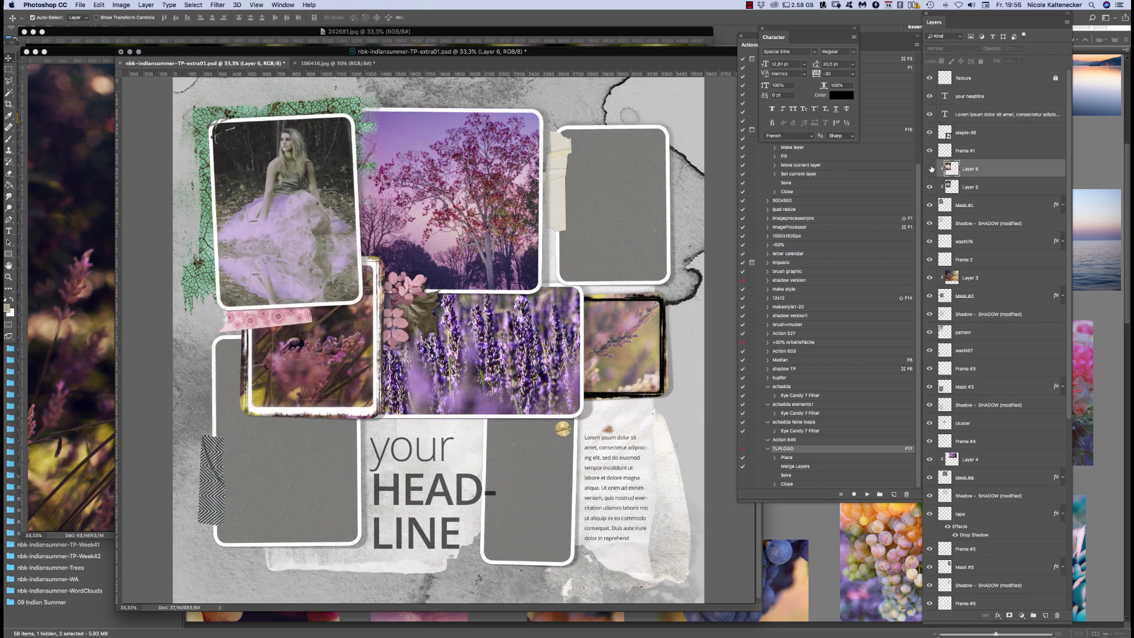
{"action": "left_click", "coordinate": [930, 169]}
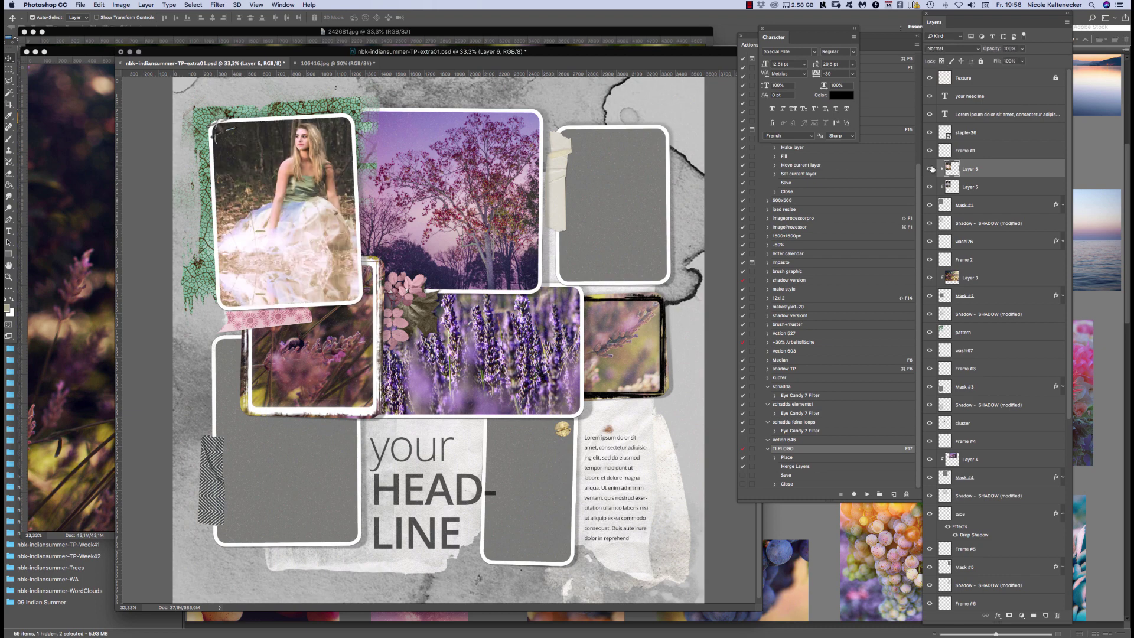
{"action": "left_click", "coordinate": [931, 169]}
{"action": "left_click", "coordinate": [930, 169]}
{"action": "left_click", "coordinate": [980, 188]}
{"action": "key", "text": "BackSpace"}
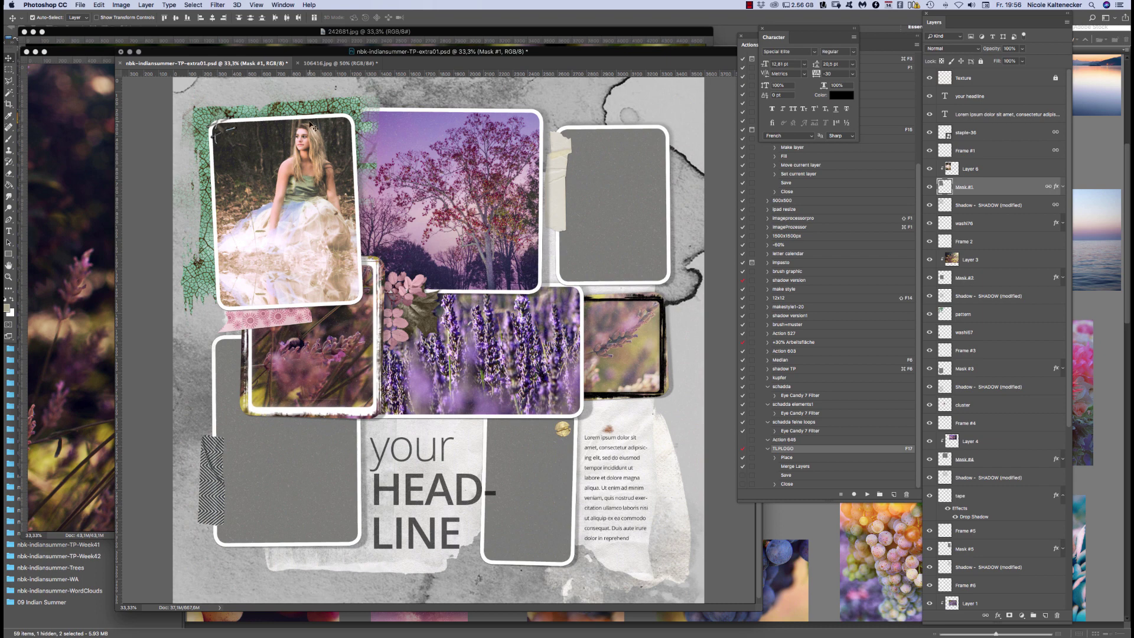
Close the open photo documents 242086.jpg and 242681.jpg
{"action": "left_click", "coordinate": [88, 249]}
{"action": "key", "text": "super+w"}
{"action": "left_click", "coordinate": [88, 178]}
{"action": "key", "text": "super+w"}
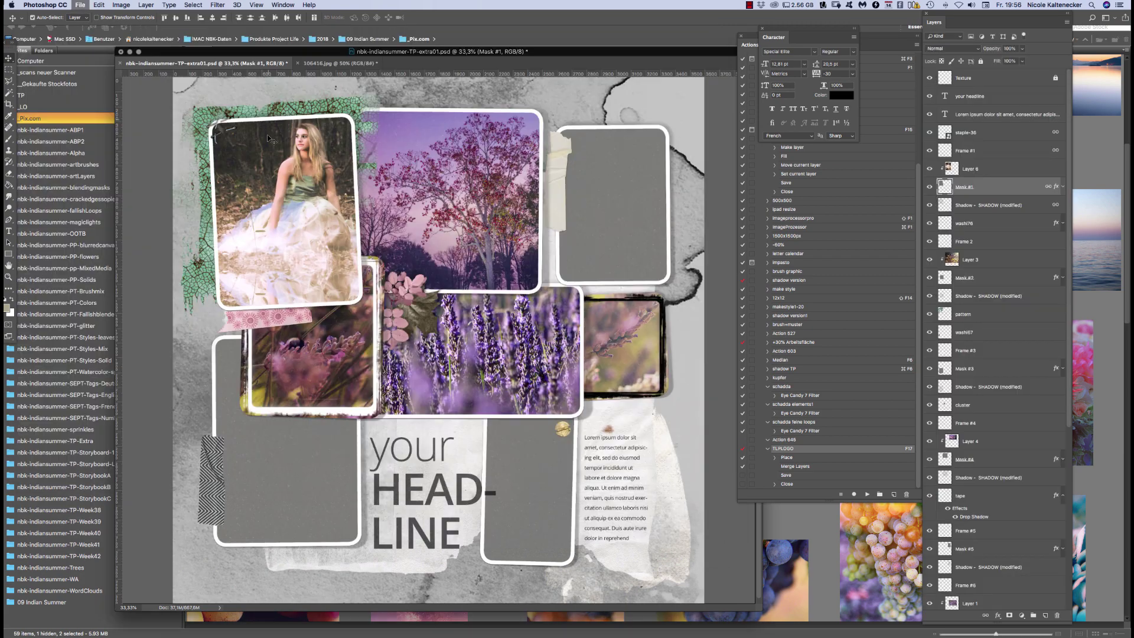
Switch to Bridge, return to the _Pix.com folder and open the grape photo 244351.jpg in Photoshop
{"action": "left_click", "coordinate": [99, 63]}
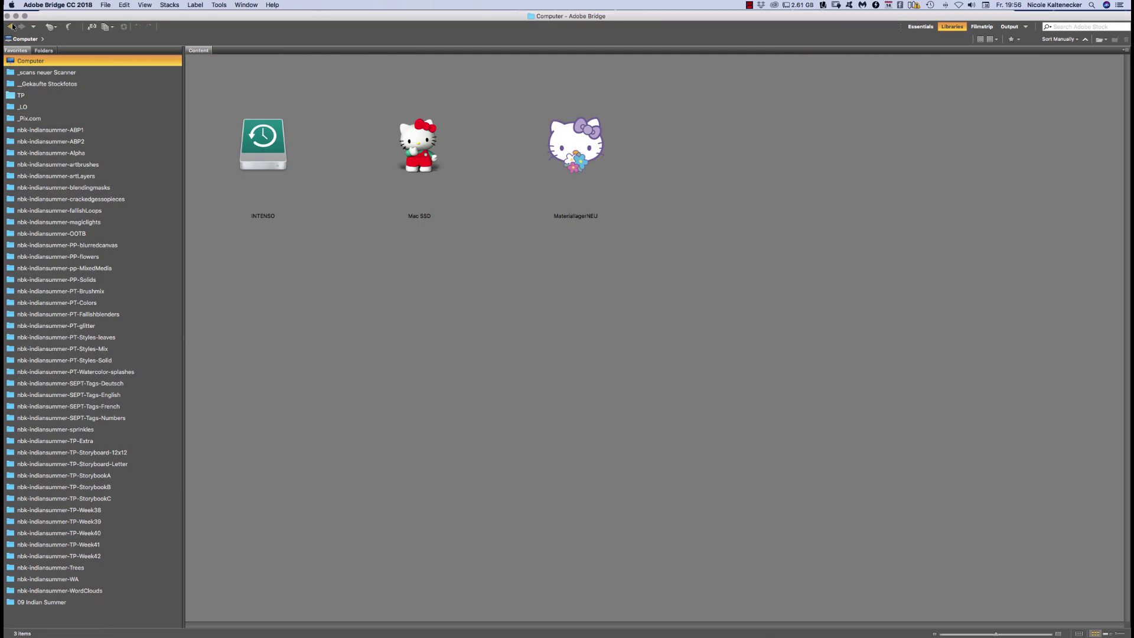
{"action": "left_click", "coordinate": [12, 26]}
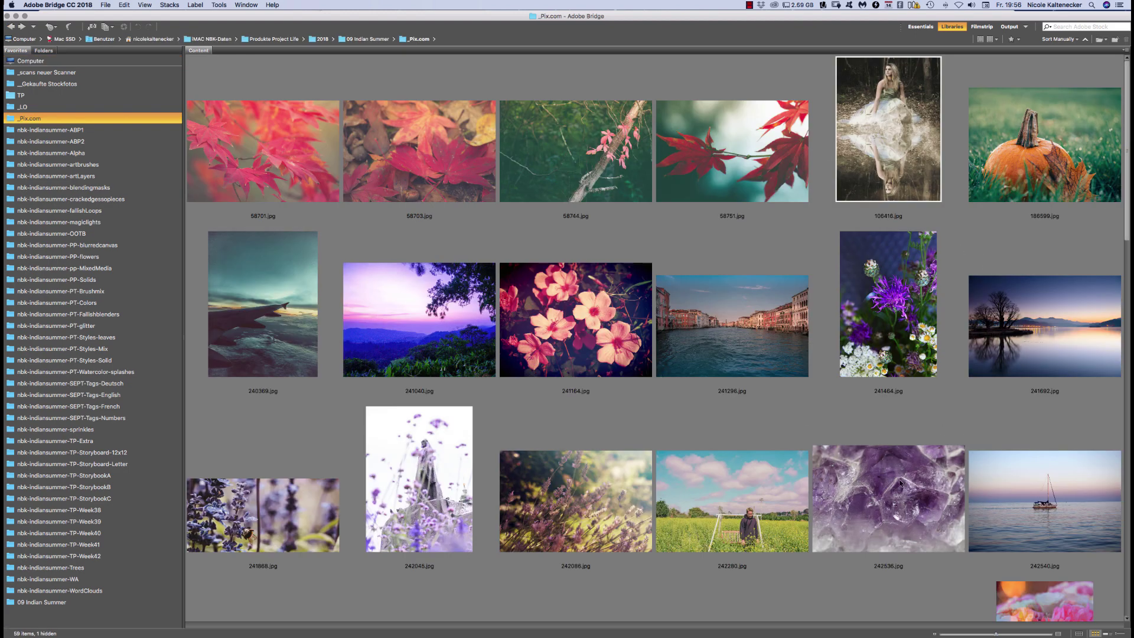
{"action": "scroll", "coordinate": [1070, 433], "scroll_direction": "down", "scroll_amount": 5}
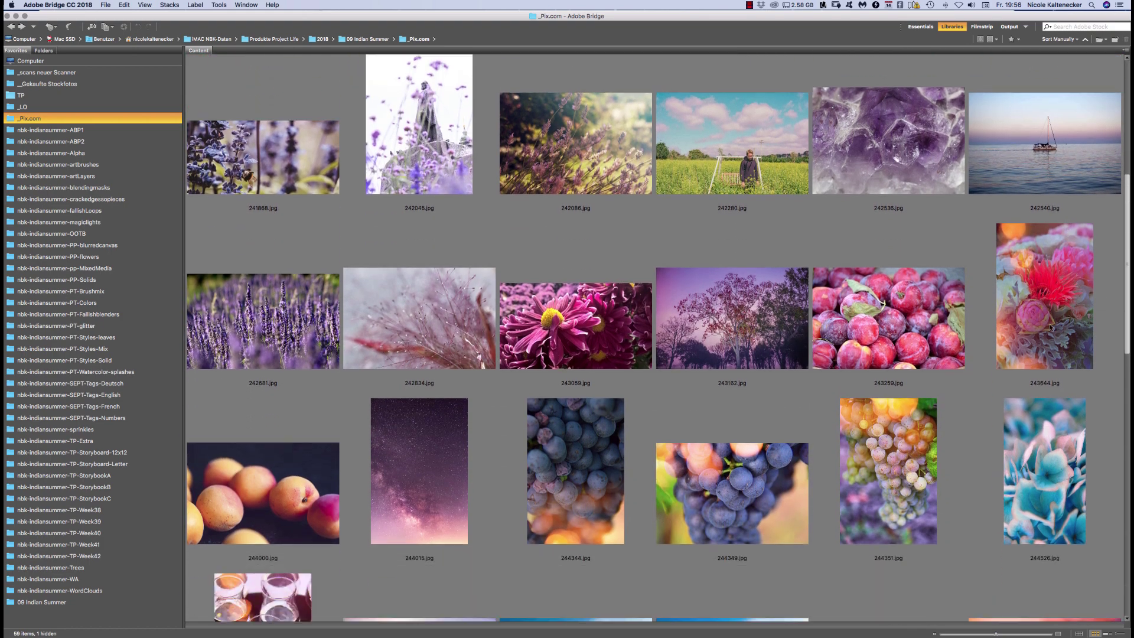
{"action": "scroll", "coordinate": [861, 403], "scroll_direction": "down", "scroll_amount": 3}
{"action": "double_click", "coordinate": [899, 365]}
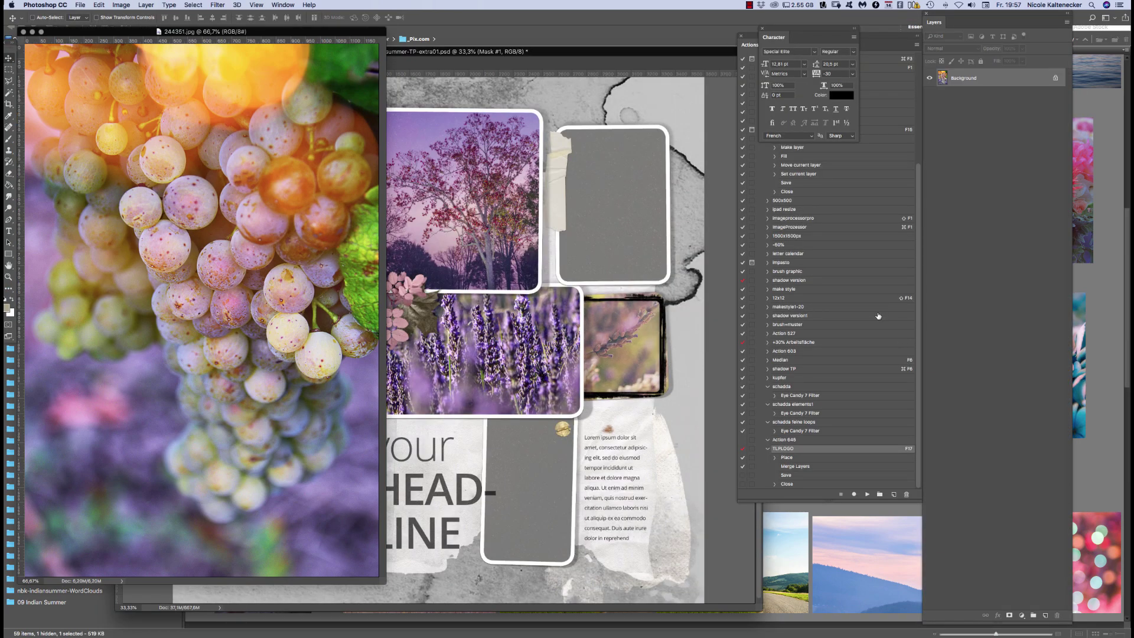
Copy the grape photo, close its document, and paste it directly above Mask #5 in the template
{"action": "key", "text": "super+w"}
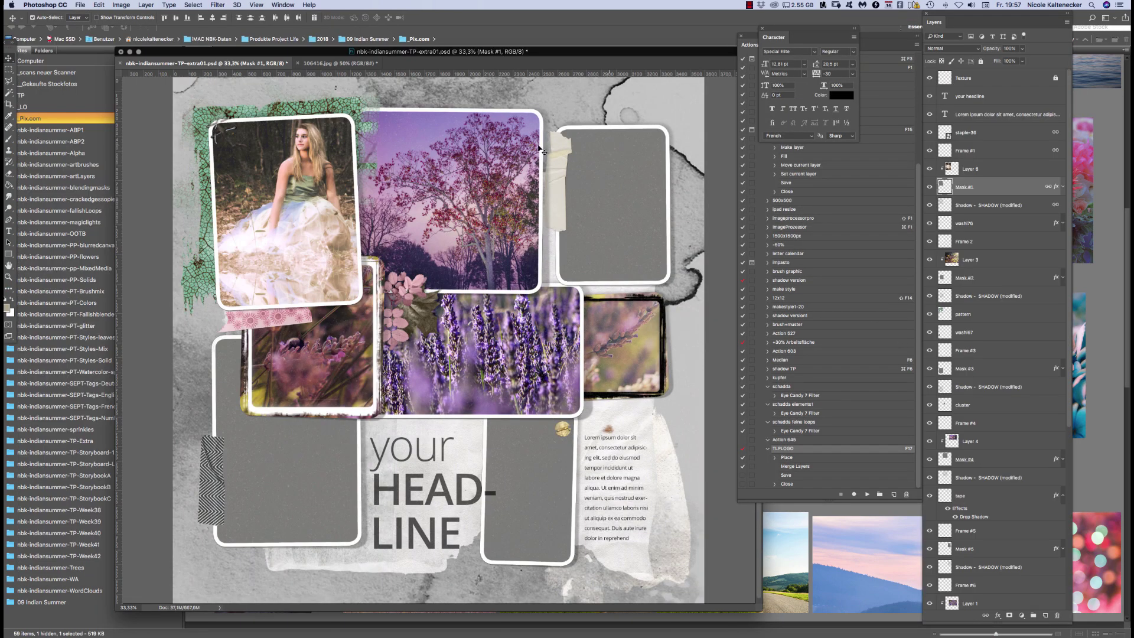
{"action": "left_click", "coordinate": [636, 206]}
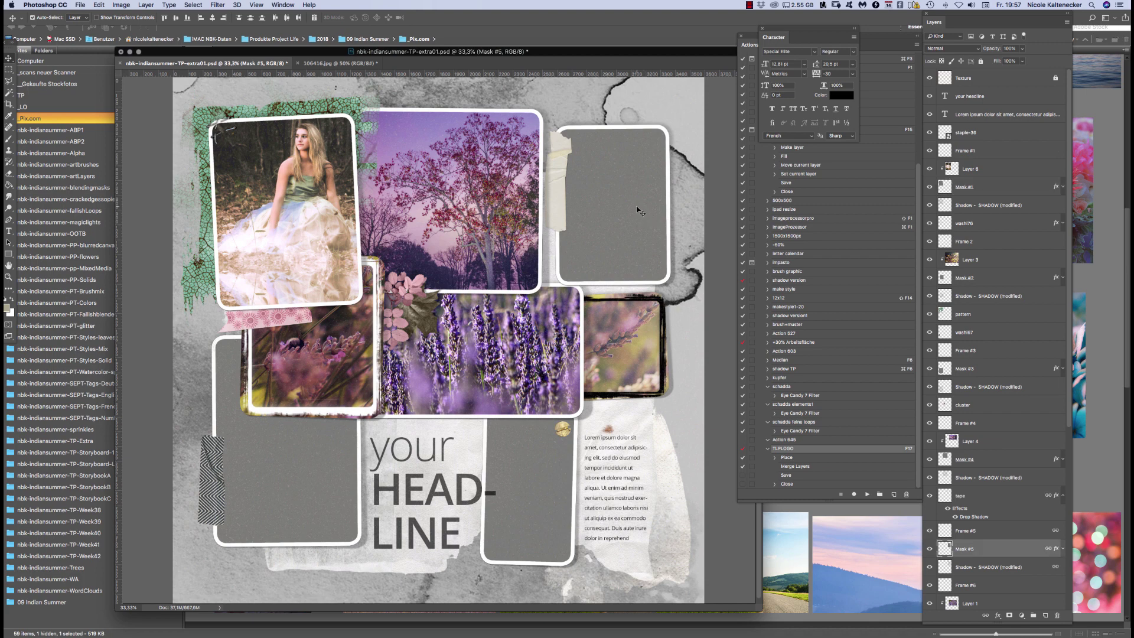
{"action": "key", "text": "super+v"}
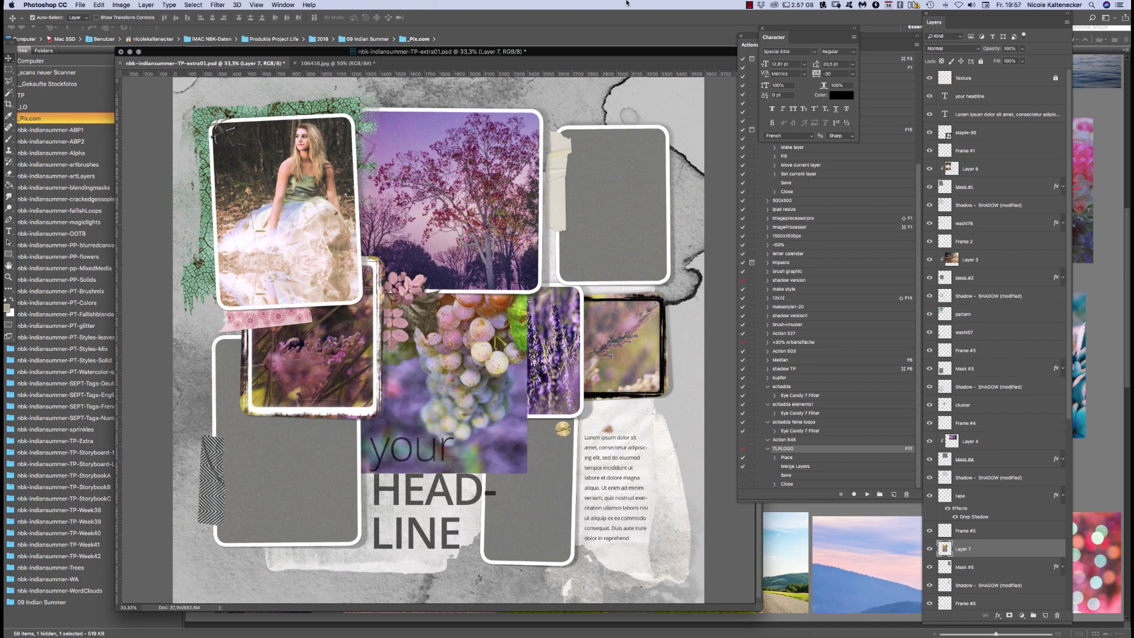
Clip the grape photo to Mask #5 and scale it to about 63% to fit the template's upper-right frame
{"action": "left_click_drag", "start_coordinate": [635, 321], "coordinate": [688, 225]}
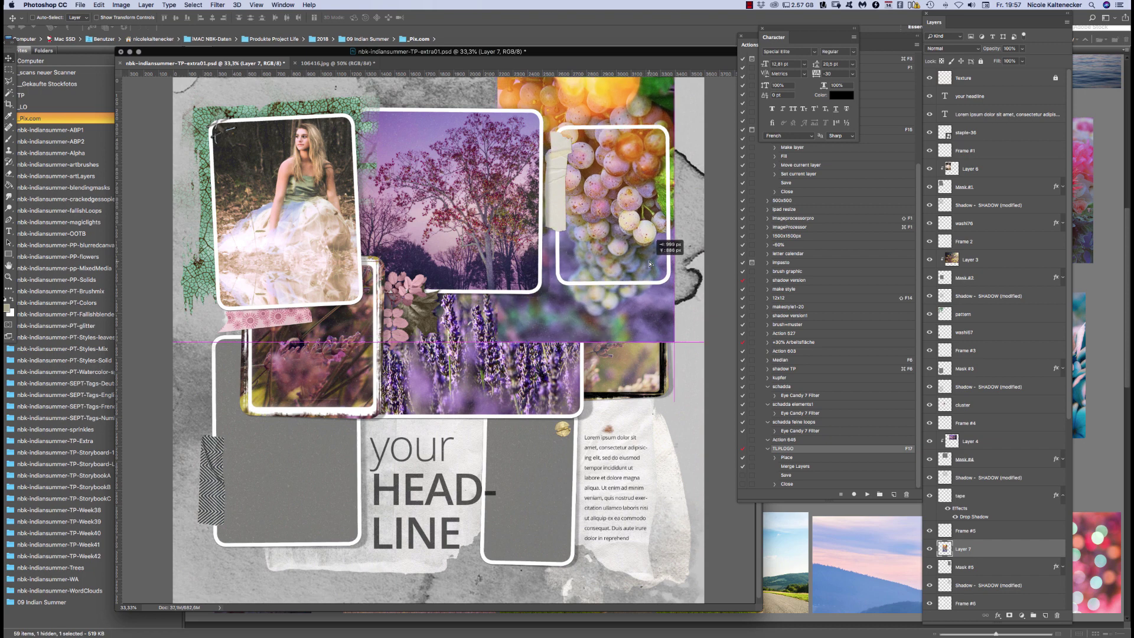
{"action": "key", "text": "super+alt+g"}
{"action": "key", "text": "super+t"}
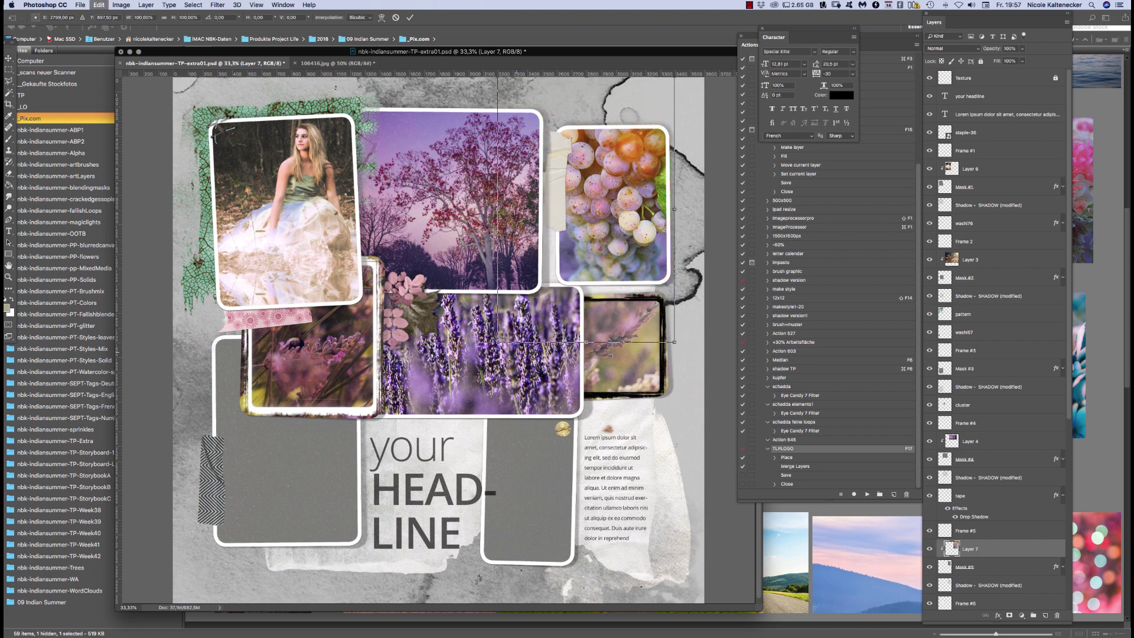
{"action": "left_click_drag", "start_coordinate": [497, 341], "coordinate": [536, 285]}
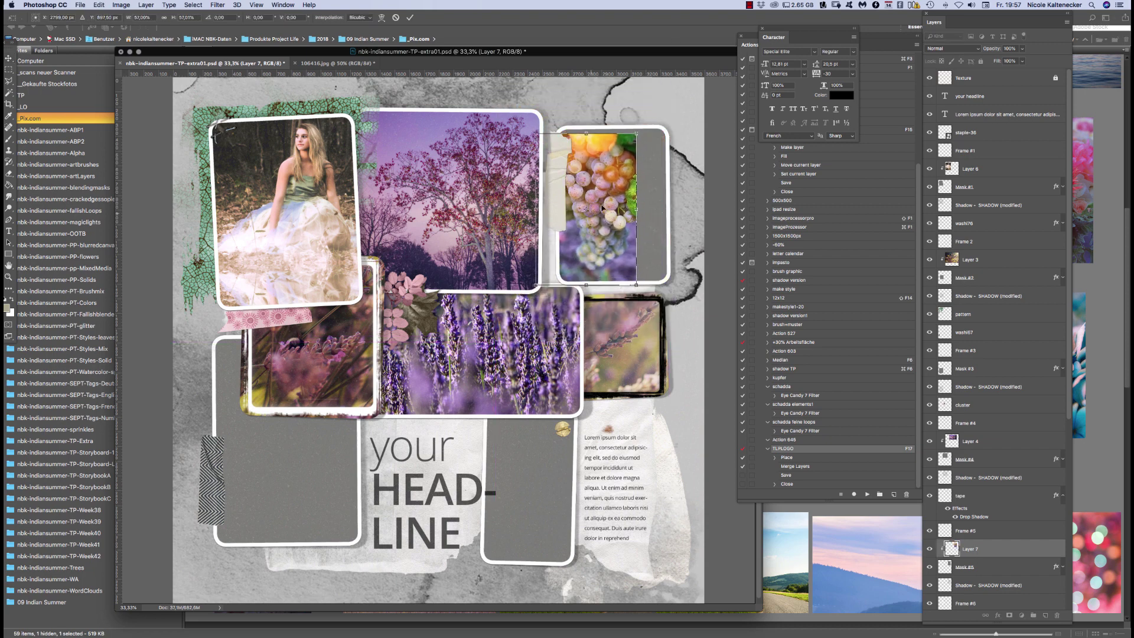
{"action": "left_click_drag", "start_coordinate": [601, 207], "coordinate": [627, 205]}
{"action": "left_click_drag", "start_coordinate": [662, 132], "coordinate": [679, 114]}
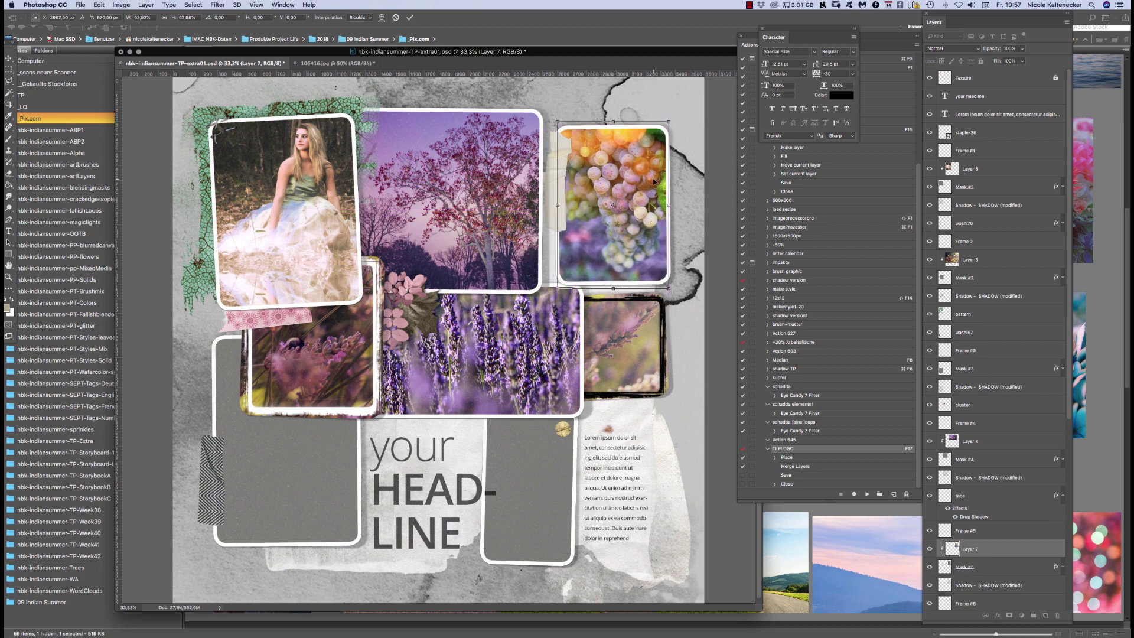
{"action": "key", "text": "Return"}
Switch to Bridge and open the pink dry grass photo Abstract Dry Grass Against The Sun.jpg in Photoshop
{"action": "left_click", "coordinate": [137, 614]}
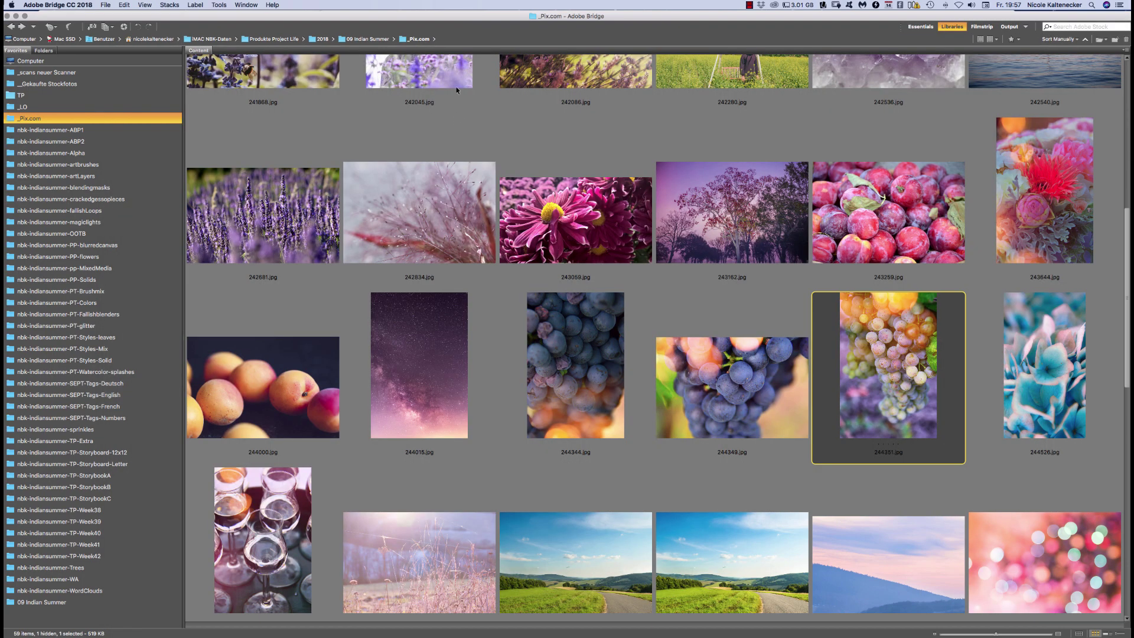
{"action": "left_click", "coordinate": [1056, 350]}
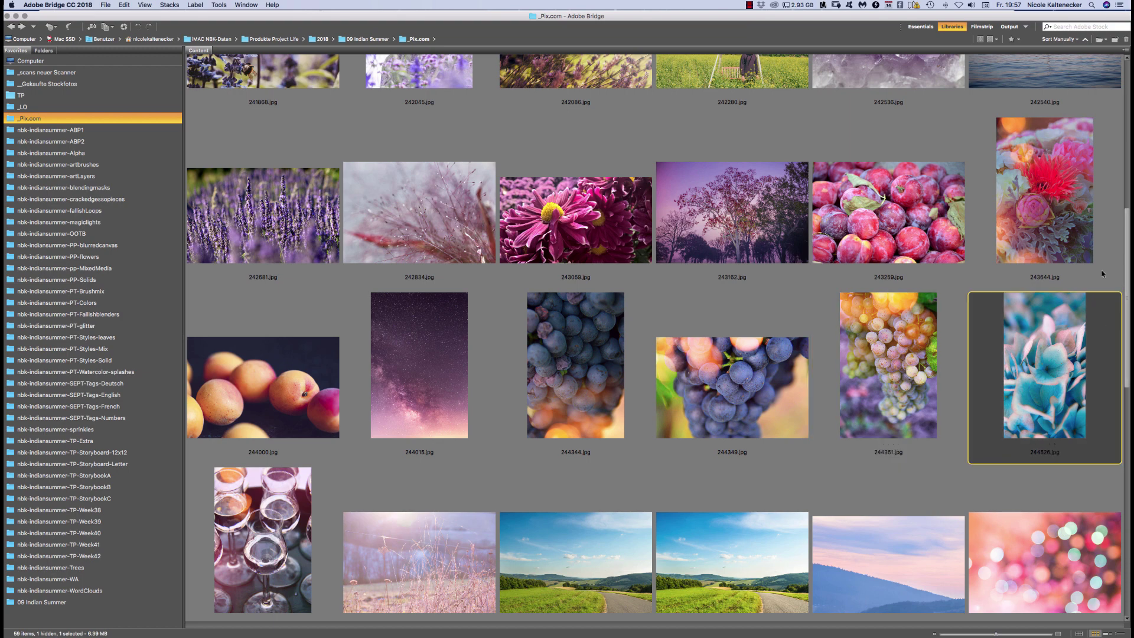
{"action": "double_click", "coordinate": [487, 536]}
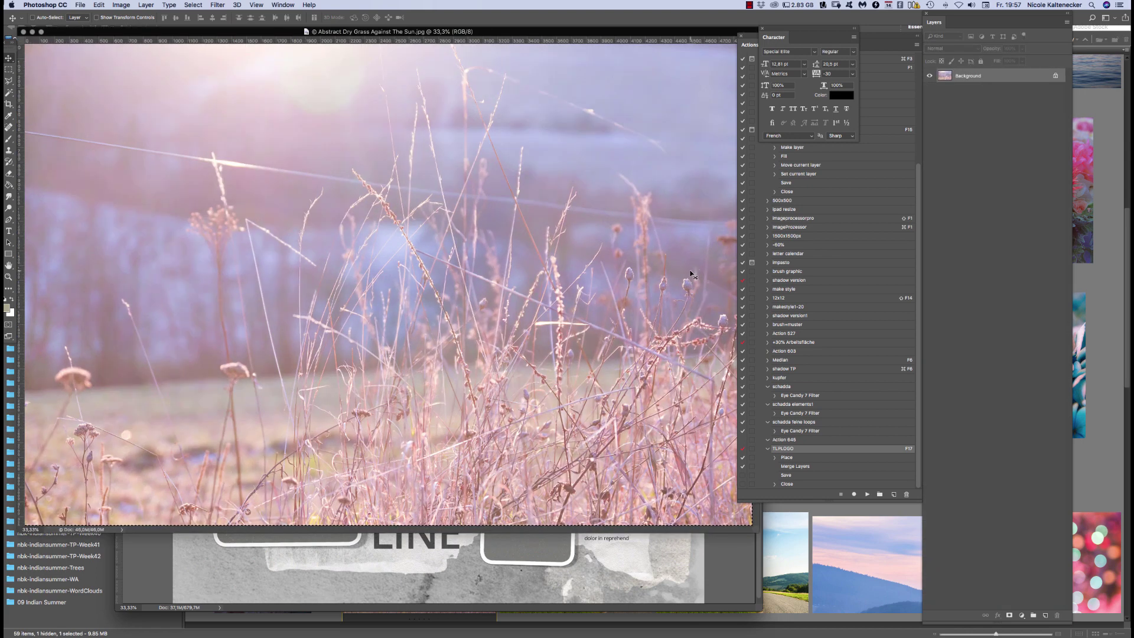
Copy the dry grass photo, close its document, and paste it on a new layer directly above the template's white paint layer
{"action": "key", "text": "super+w"}
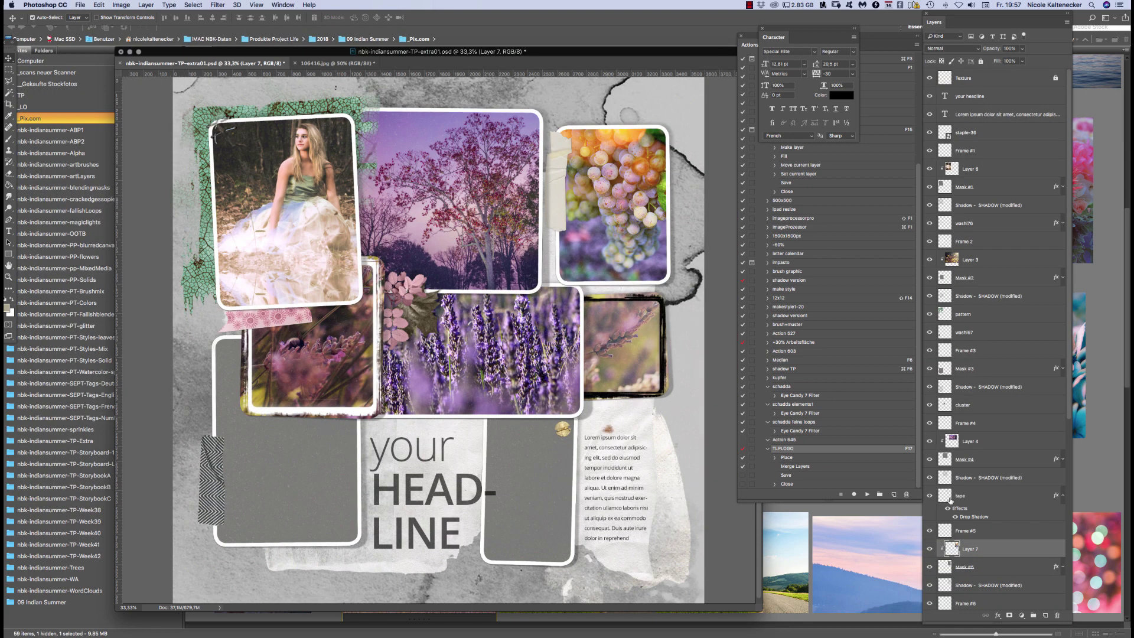
{"action": "scroll", "coordinate": [1071, 403], "scroll_direction": "down", "scroll_amount": 10}
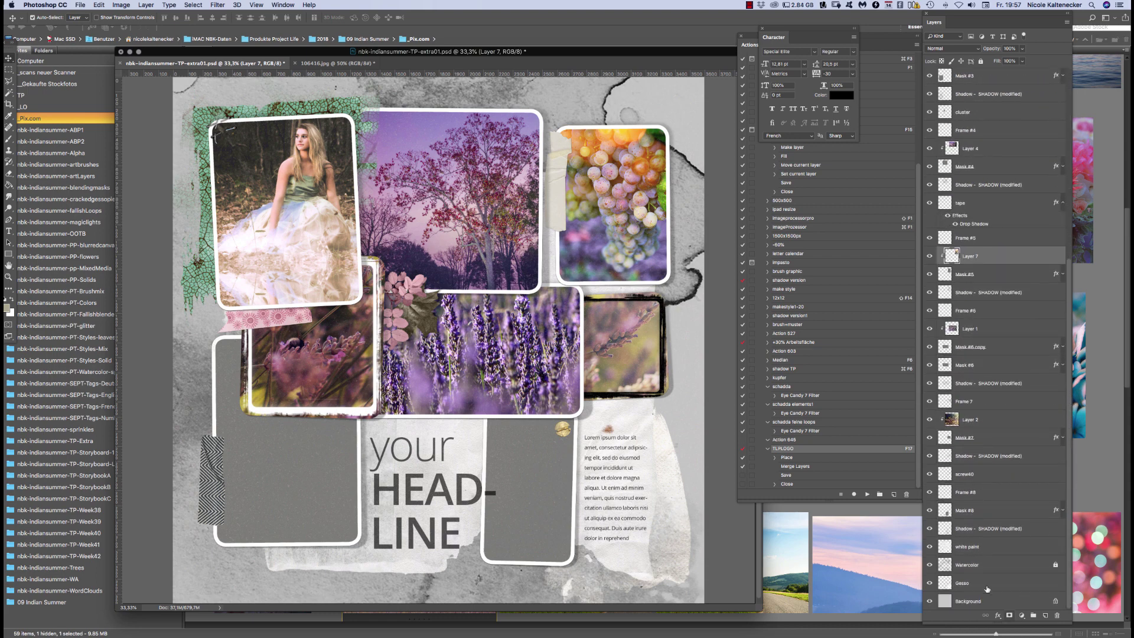
{"action": "left_click", "coordinate": [979, 548]}
{"action": "key", "text": "super+alt+shift+n"}
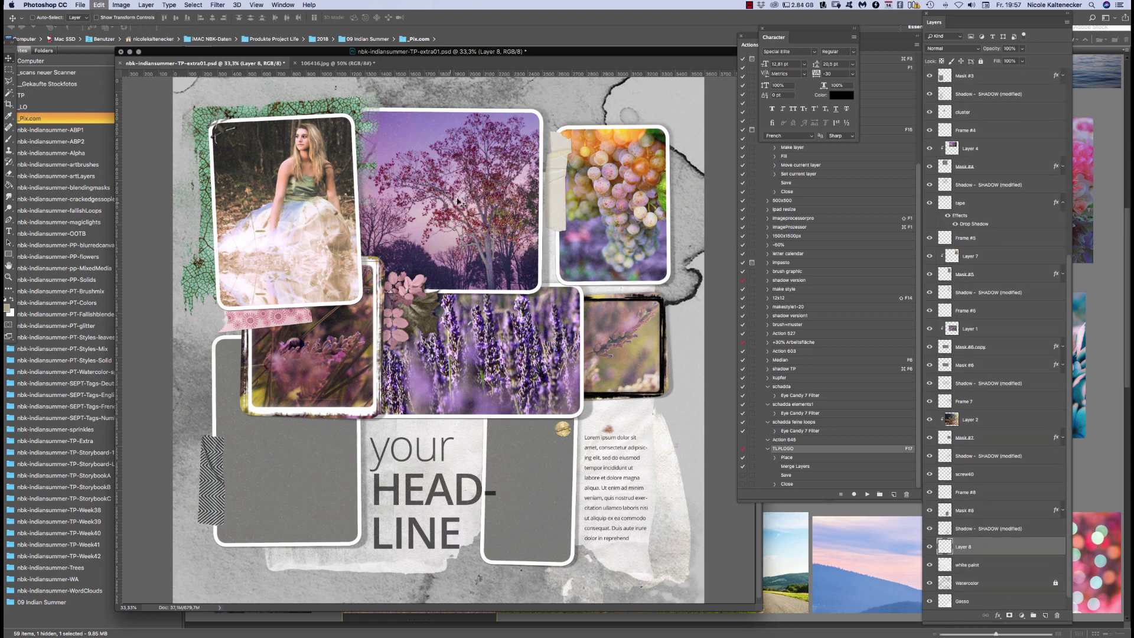
{"action": "key", "text": "super+v"}
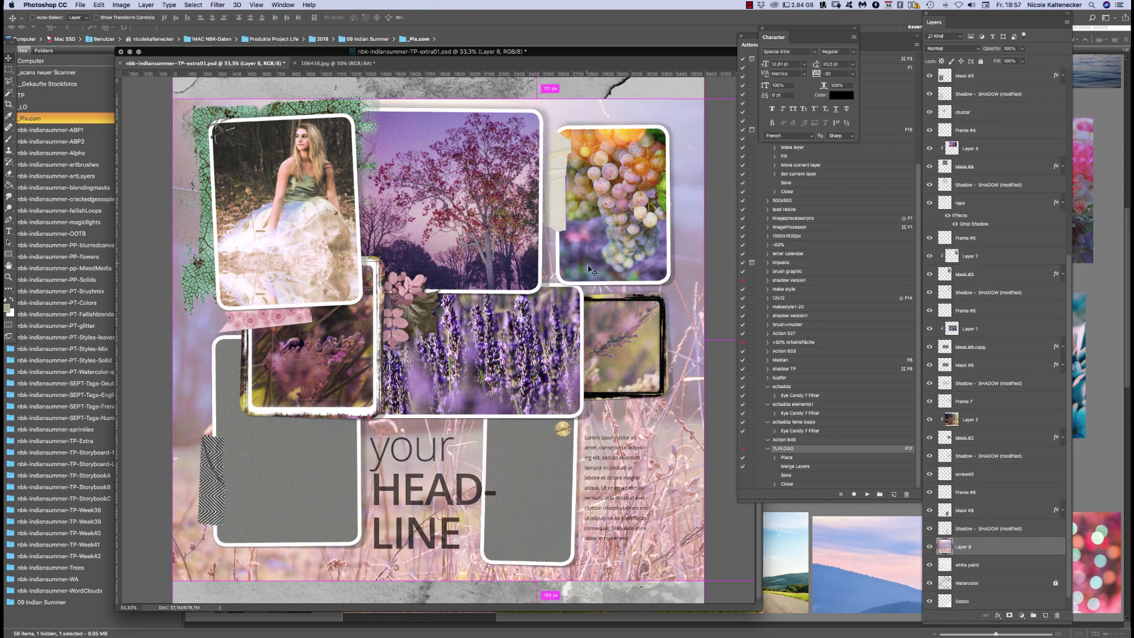
Scale the pasted dry grass photo to about 116% so it covers the whole template page
{"action": "key", "text": "super+t"}
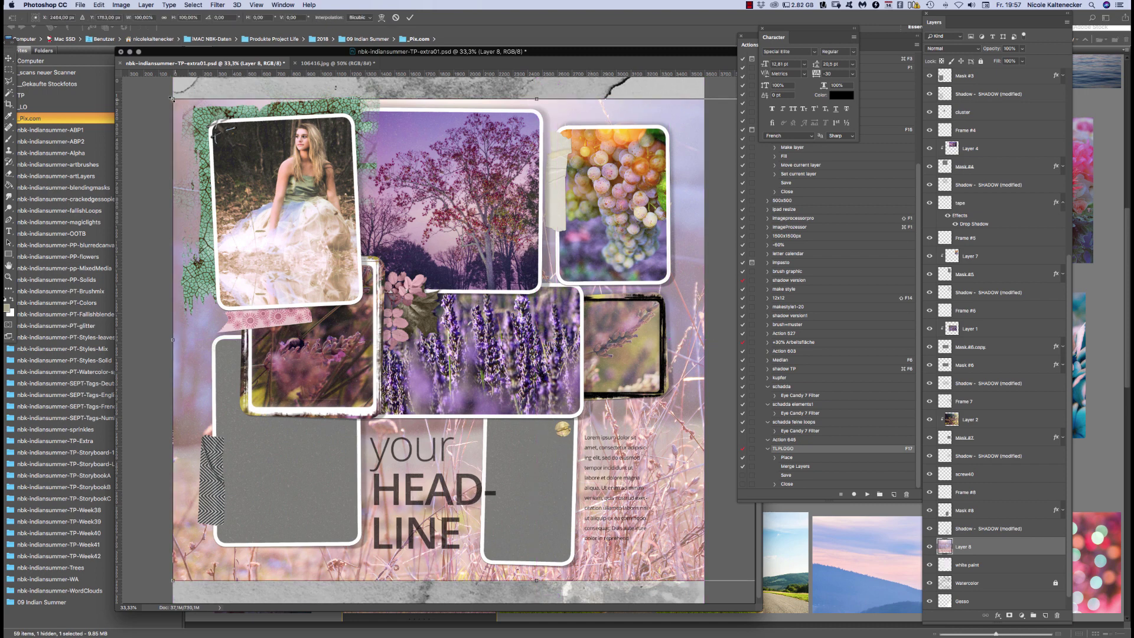
{"action": "left_click_drag", "start_coordinate": [173, 100], "coordinate": [121, 53]}
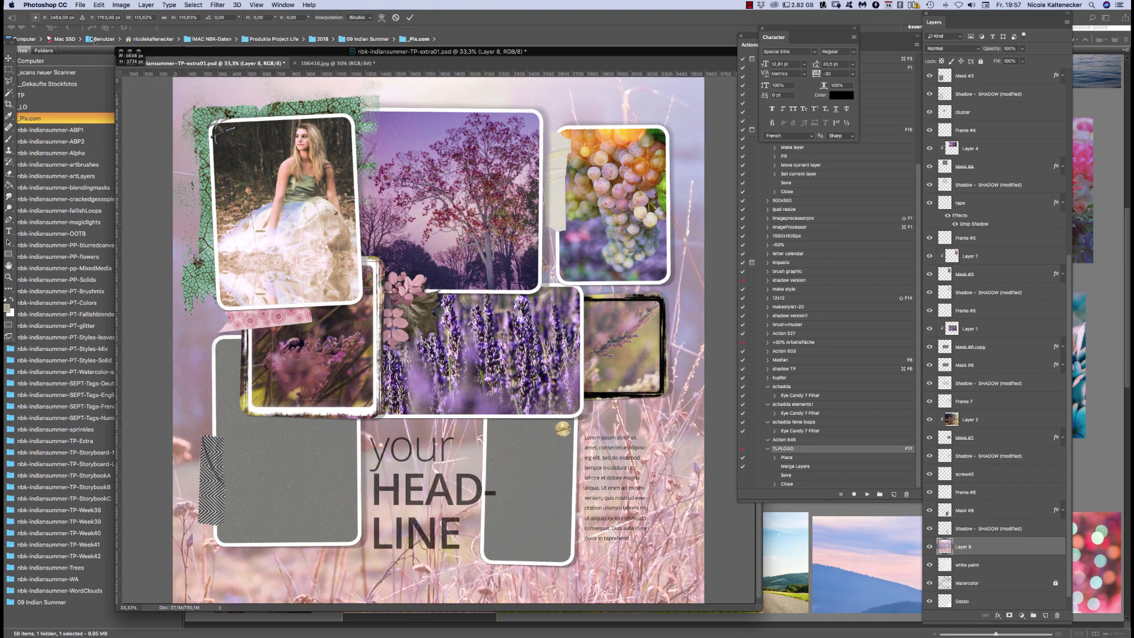
{"action": "key", "text": "Return"}
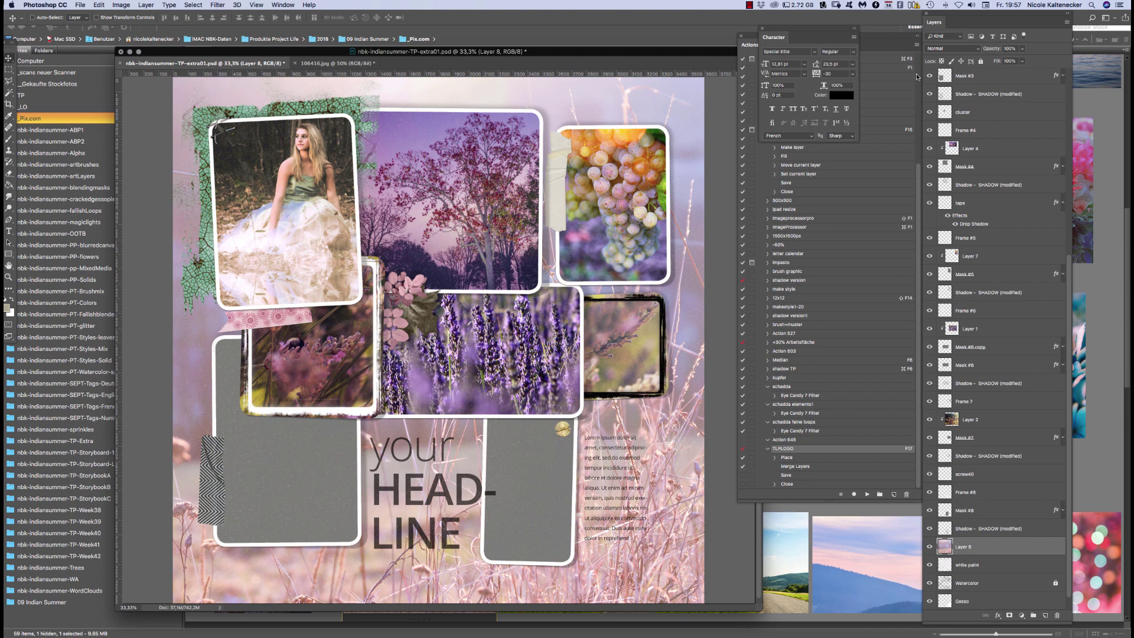
Clip the dry grass photo to the white paint layer, and clip a duplicate of it to the Watercolor layer below
{"action": "key", "text": "super+alt+g"}
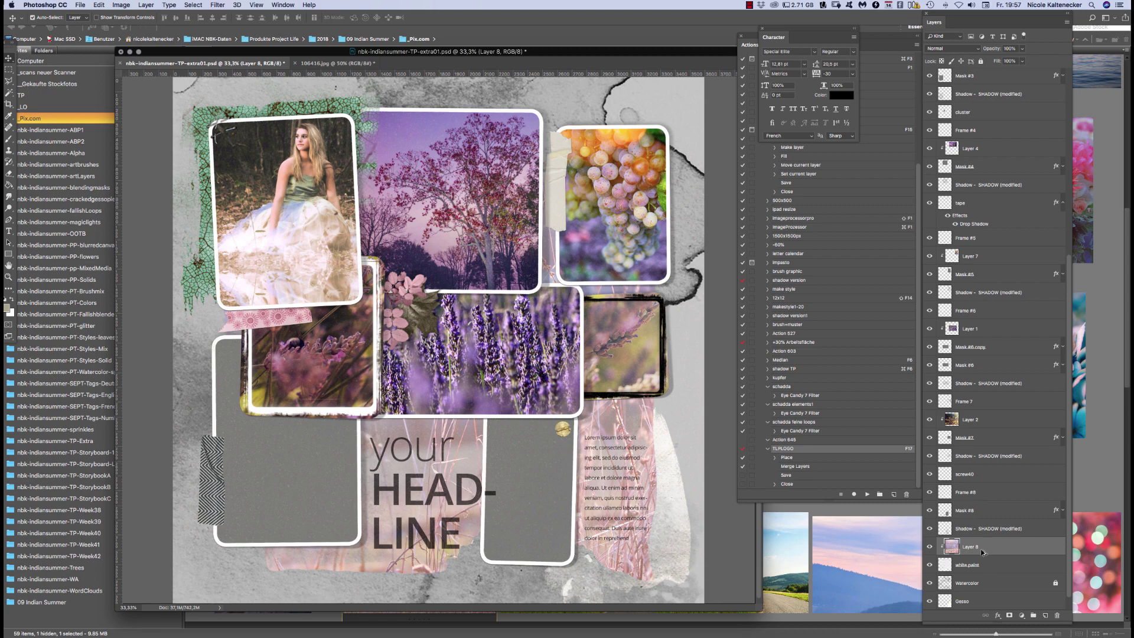
{"action": "left_click_drag", "start_coordinate": [982, 548], "coordinate": [991, 576]}
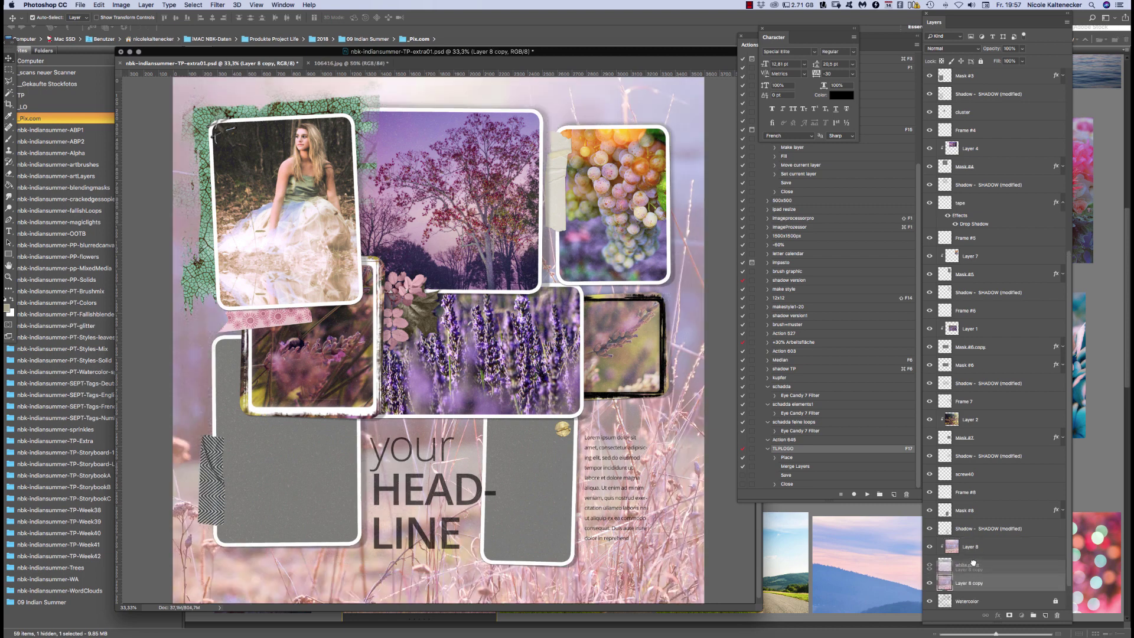
{"action": "key", "text": "super+alt+g"}
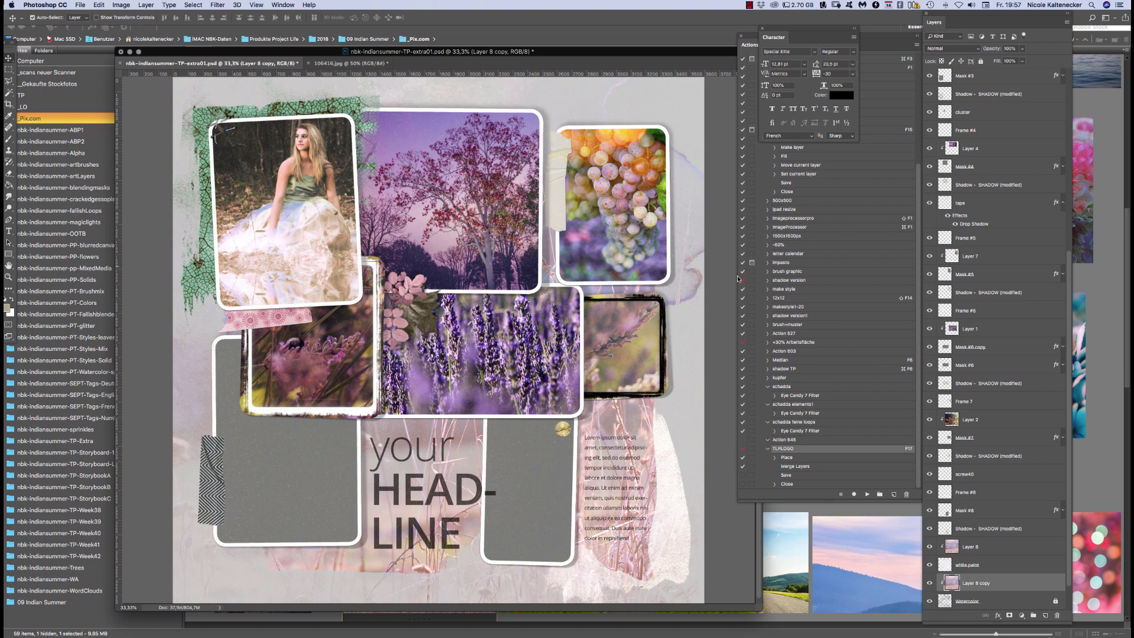
Select the template's Background layer, and in Bridge open nbk-indiansummer-PP-flowers5.jpg from the 09 Indian Summer Papers folder, subfolder nbk-indiansummer-PP-flowers
{"action": "scroll", "coordinate": [1004, 561], "scroll_direction": "down", "scroll_amount": 2}
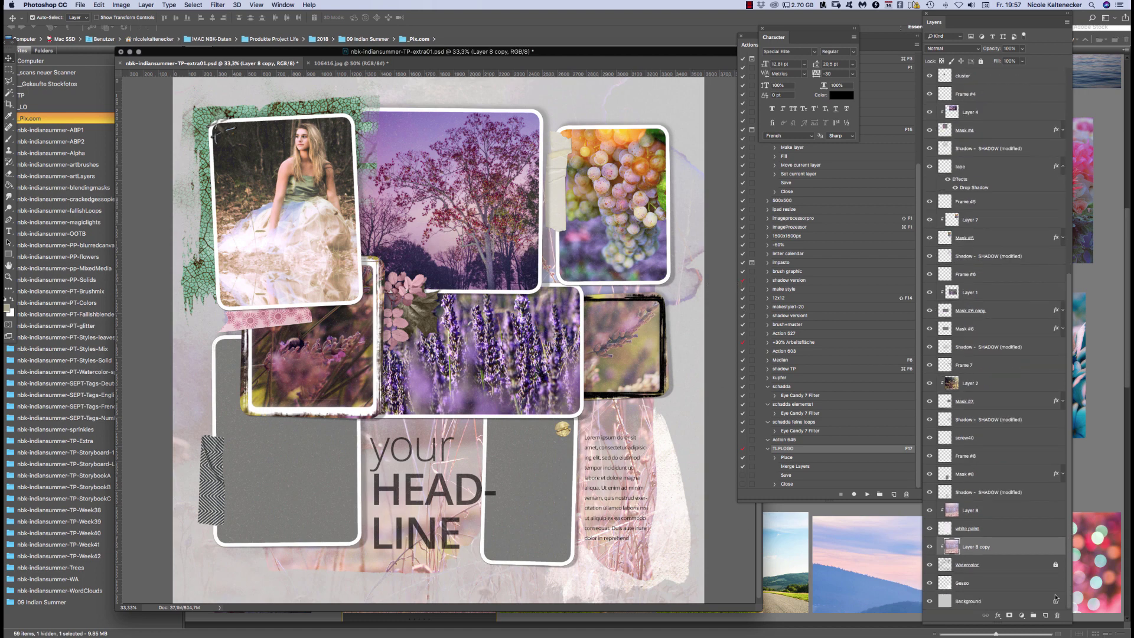
{"action": "left_click", "coordinate": [995, 602]}
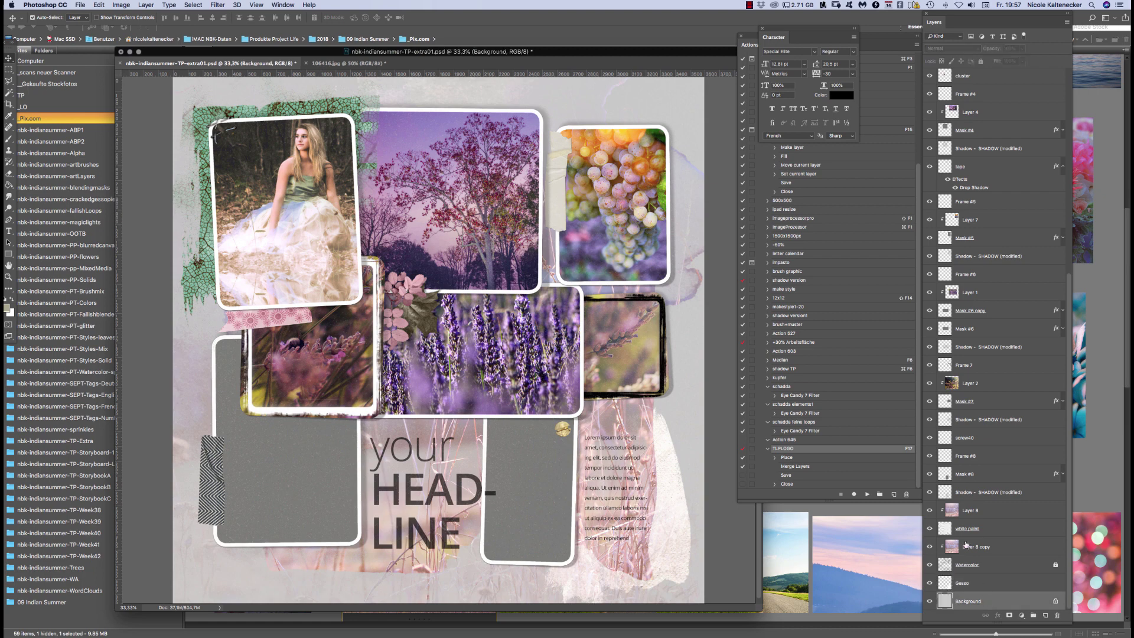
{"action": "left_click", "coordinate": [80, 279]}
{"action": "left_click", "coordinate": [636, 205]}
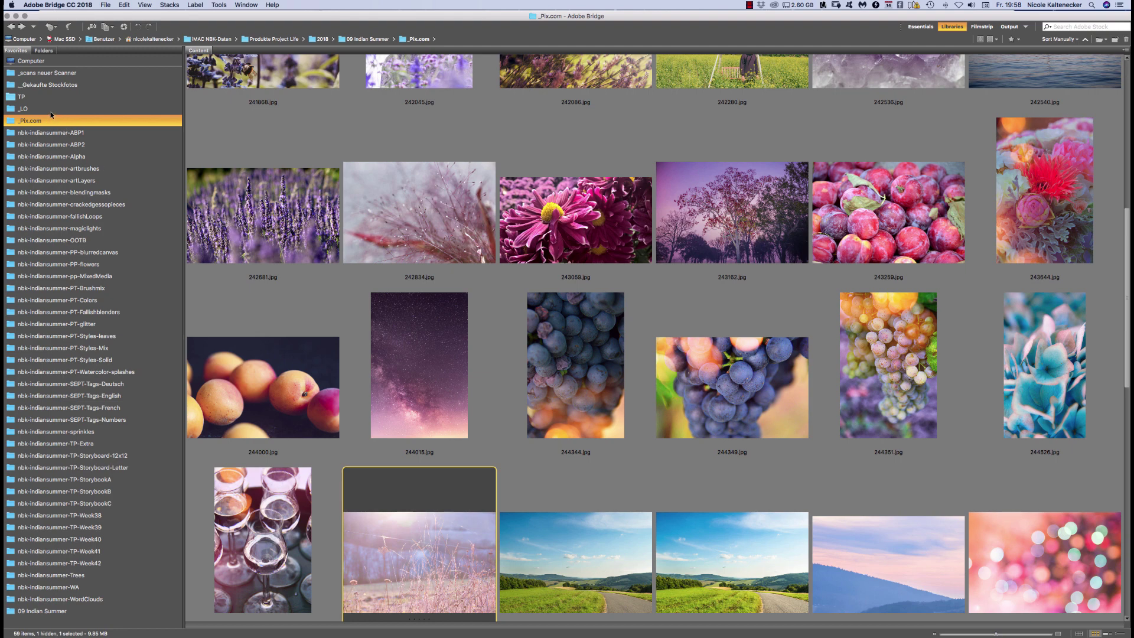
{"action": "left_click", "coordinate": [51, 612]}
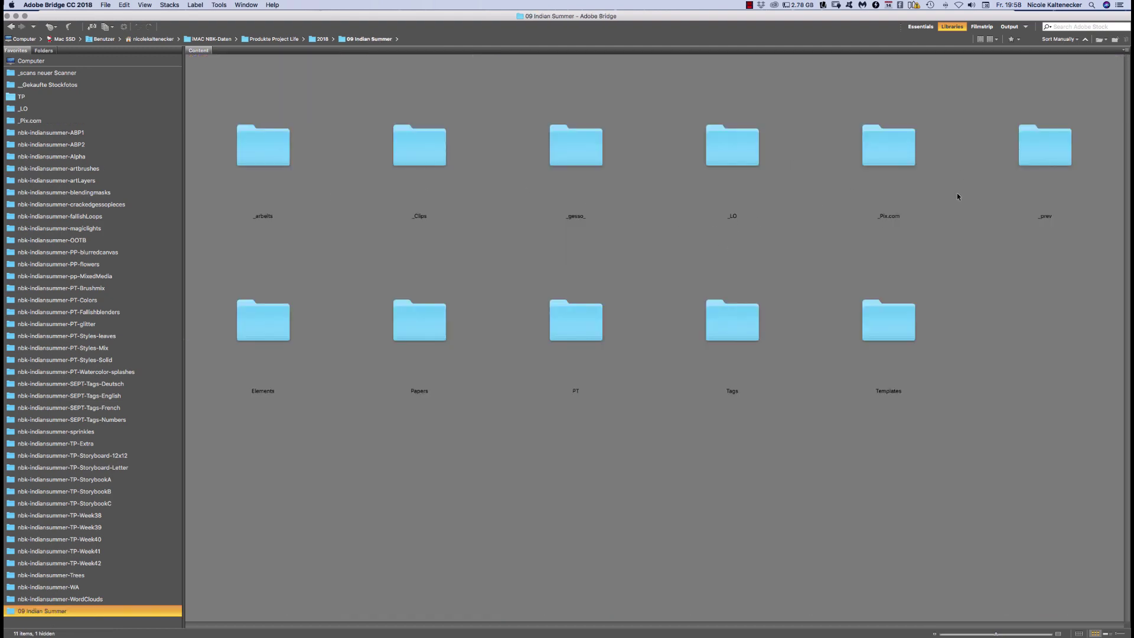
{"action": "double_click", "coordinate": [427, 331]}
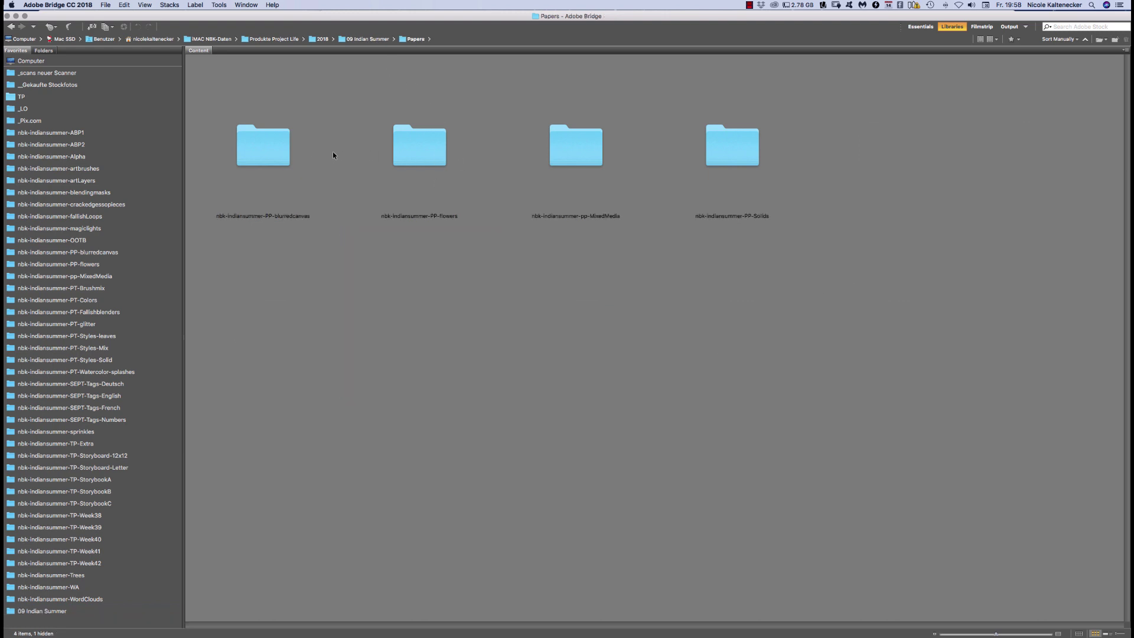
{"action": "left_click", "coordinate": [437, 156]}
{"action": "double_click", "coordinate": [438, 158]}
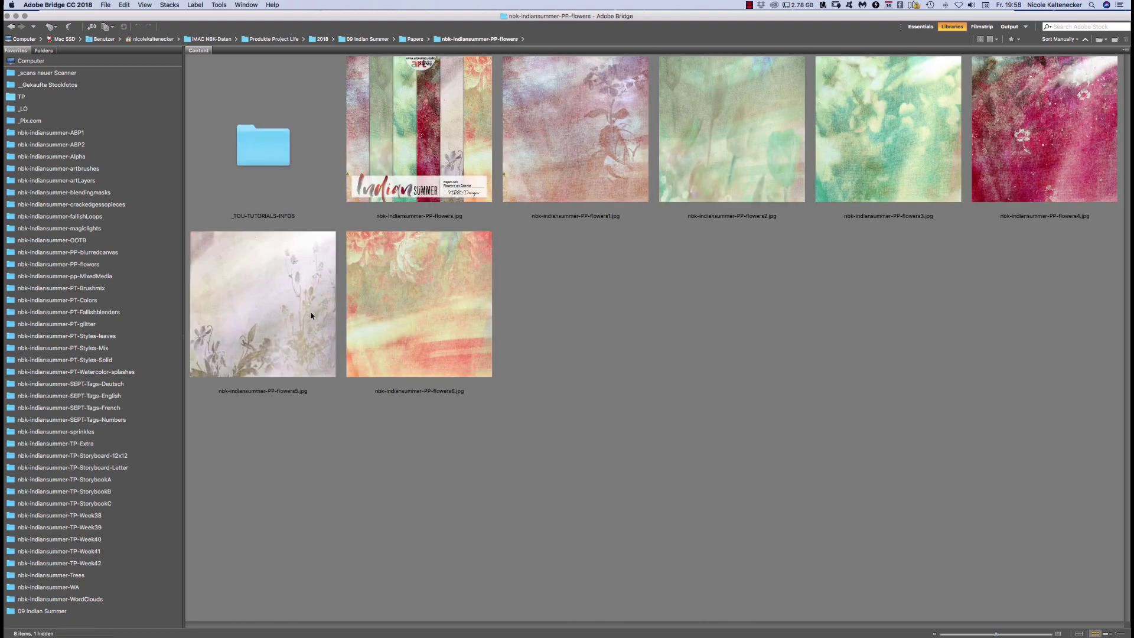
{"action": "double_click", "coordinate": [311, 316]}
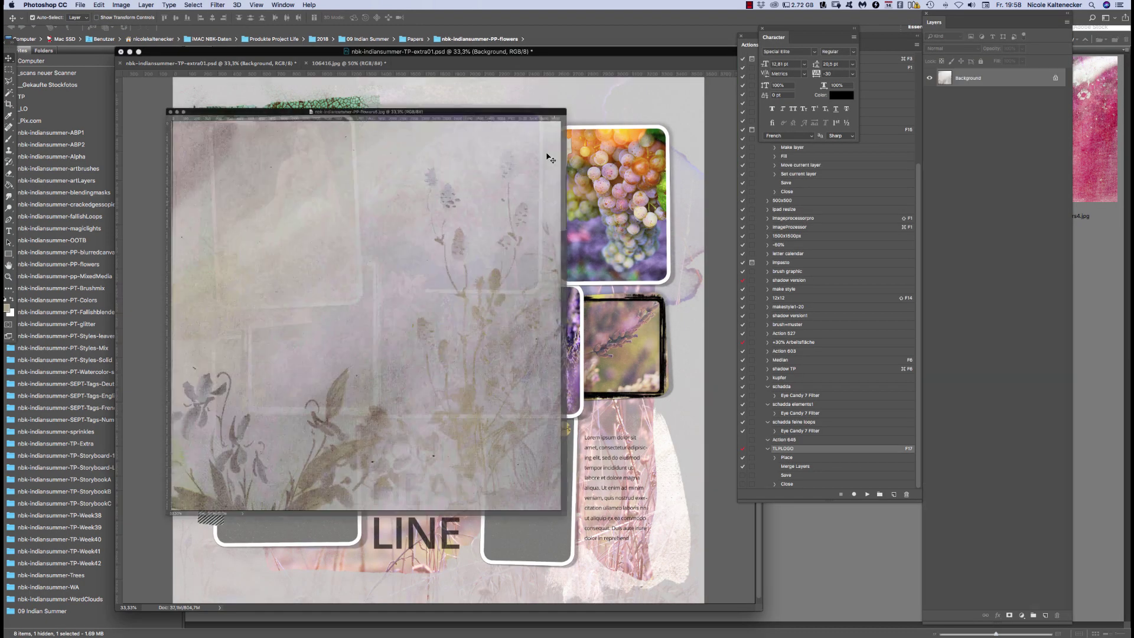
Copy the floral paper, close its document, and paste it directly above the template's Background layer
{"action": "key", "text": "super+w"}
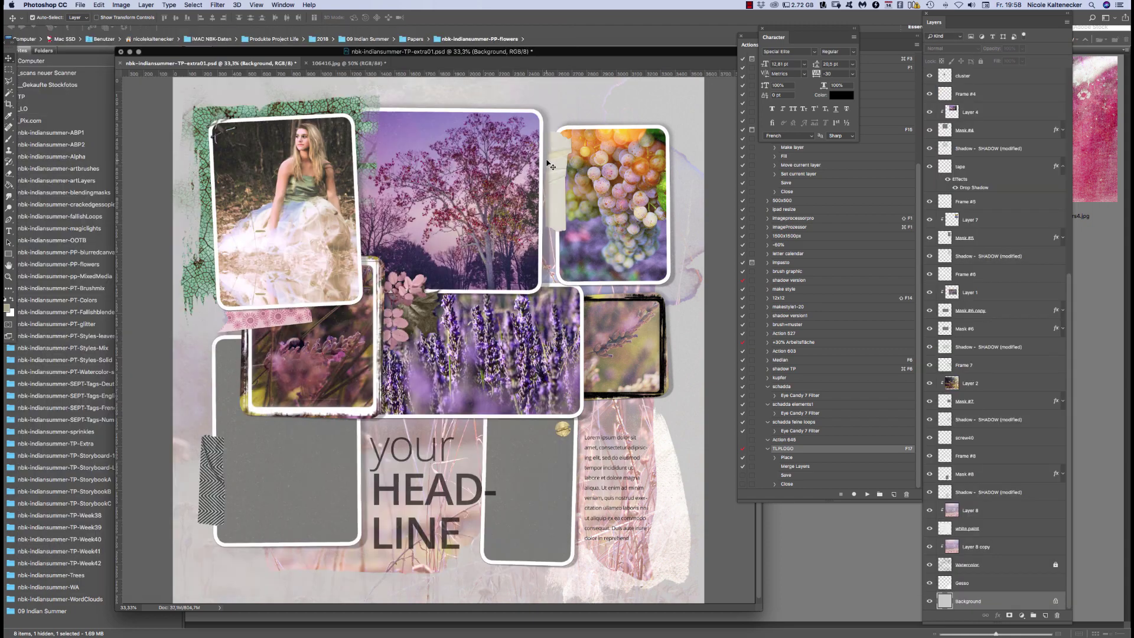
{"action": "key", "text": "super+v"}
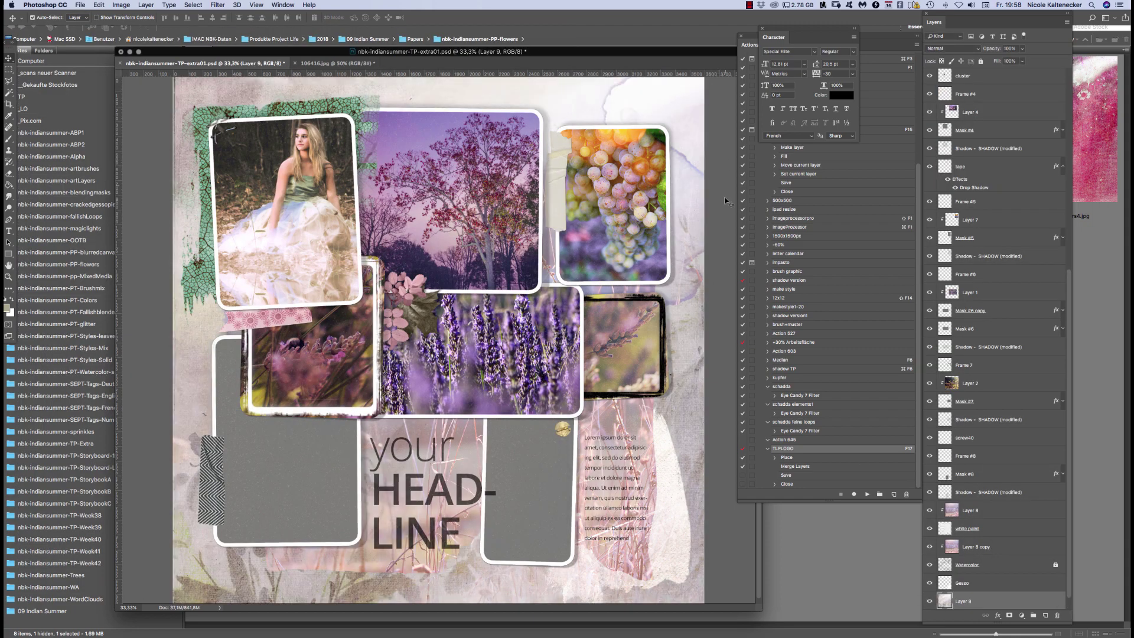
{"action": "left_click_drag", "start_coordinate": [666, 53], "coordinate": [669, 54]}
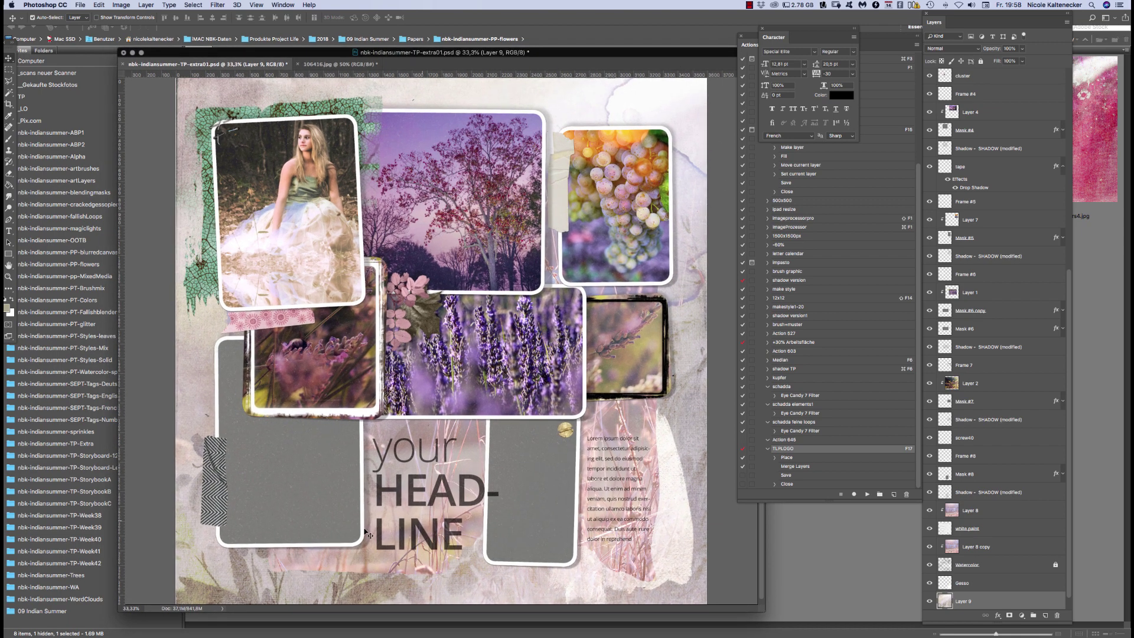
Switch to Bridge, return to the _Pix.com folder and open the reddish grass photo 242834.jpg in Photoshop
{"action": "left_click", "coordinate": [307, 414]}
{"action": "left_click", "coordinate": [58, 121]}
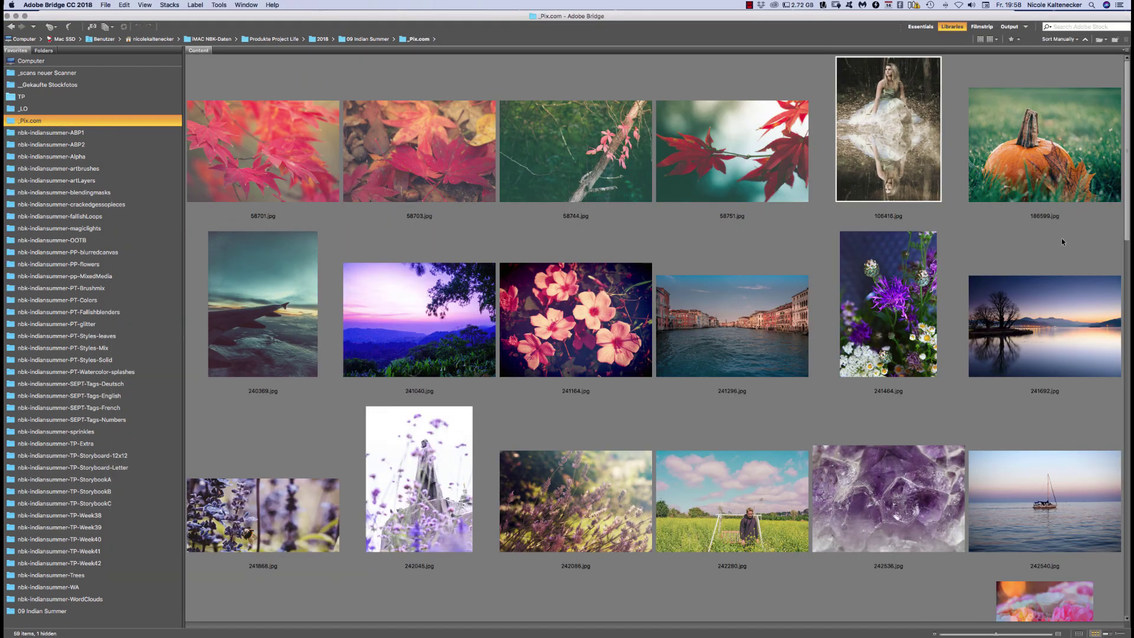
{"action": "scroll", "coordinate": [1063, 248], "scroll_direction": "down", "scroll_amount": 10}
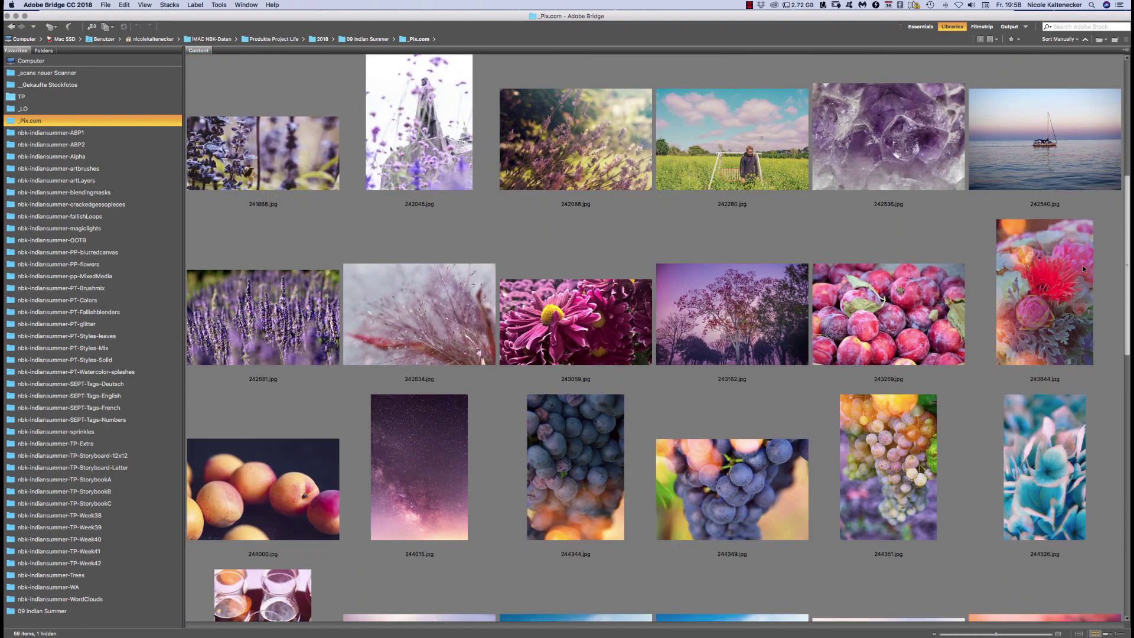
{"action": "left_click", "coordinate": [912, 282]}
{"action": "double_click", "coordinate": [460, 319]}
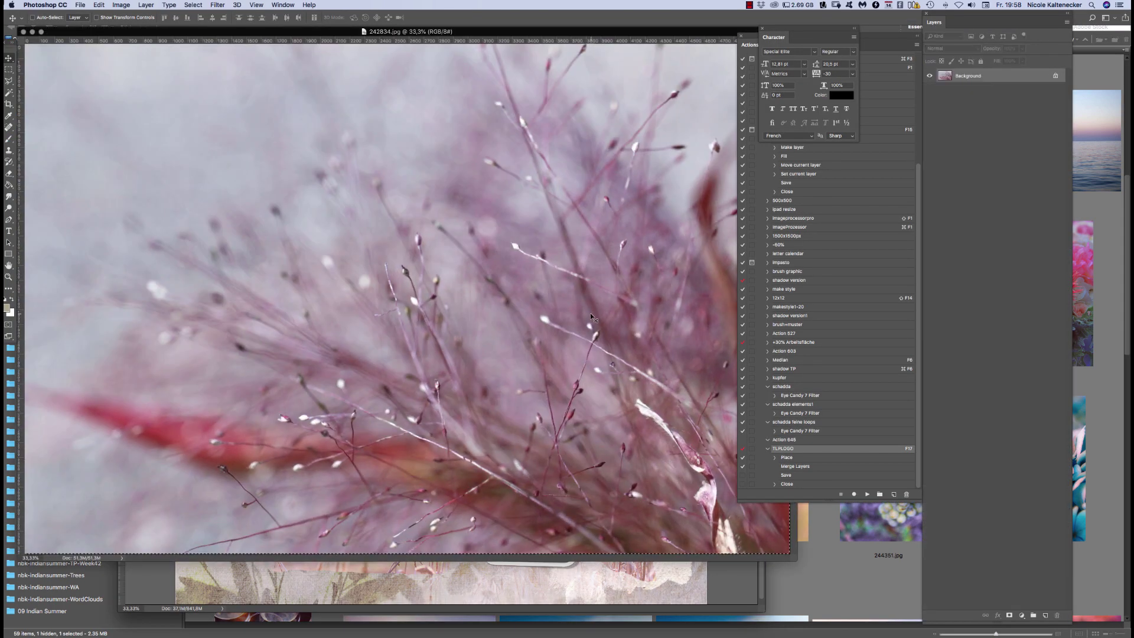
Copy the reddish grass photo, close its document, and paste it directly above Mask #3 in the template
{"action": "key", "text": "super+w"}
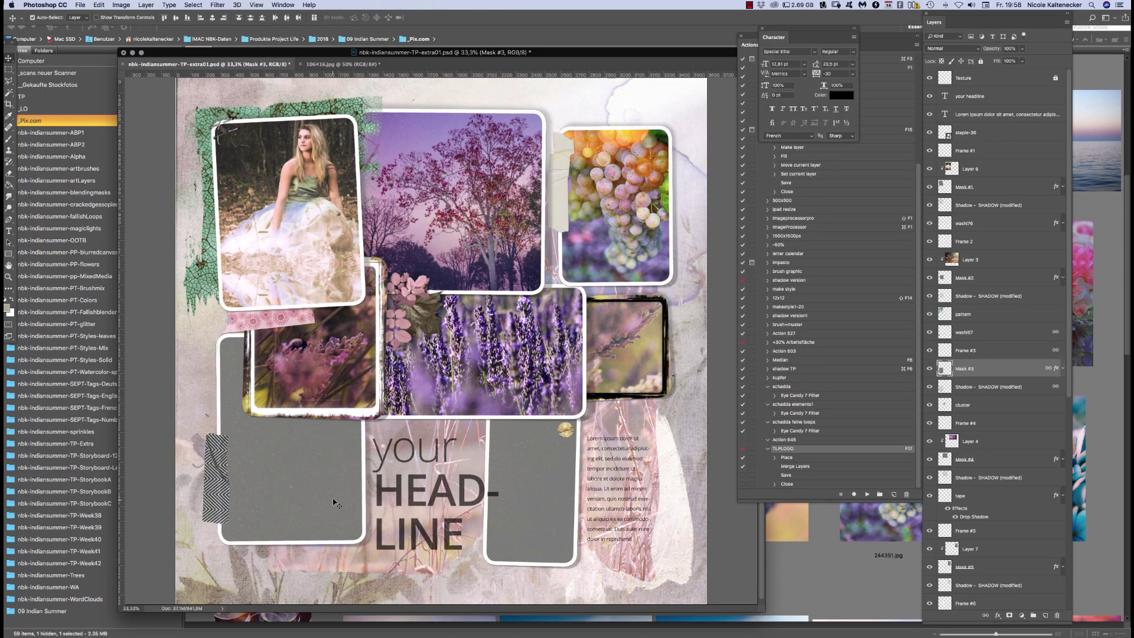
{"action": "key", "text": "super+v"}
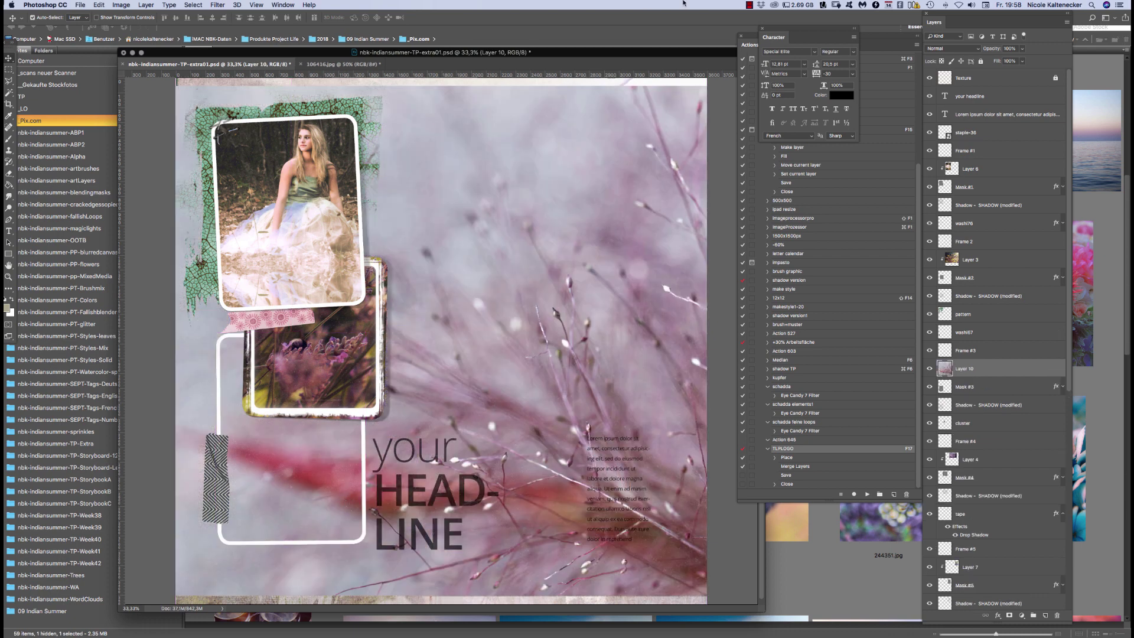
Scale the reddish grass photo to about 41% over the template's lower-left frame and clip it to Mask #3
{"action": "key", "text": "super+t"}
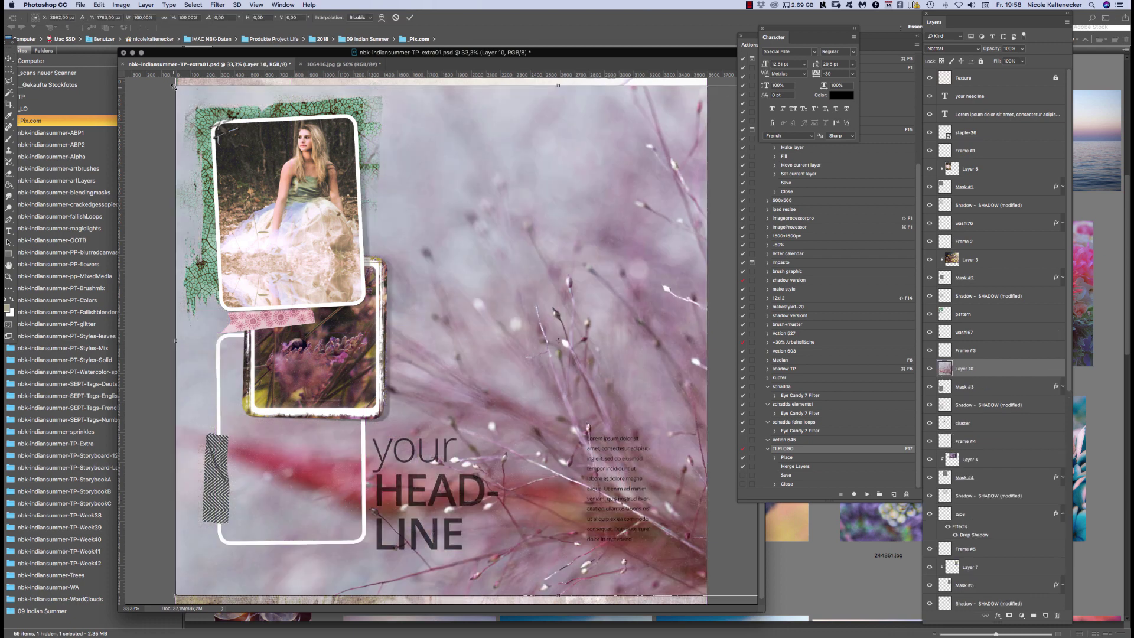
{"action": "left_click_drag", "start_coordinate": [173, 86], "coordinate": [437, 260]}
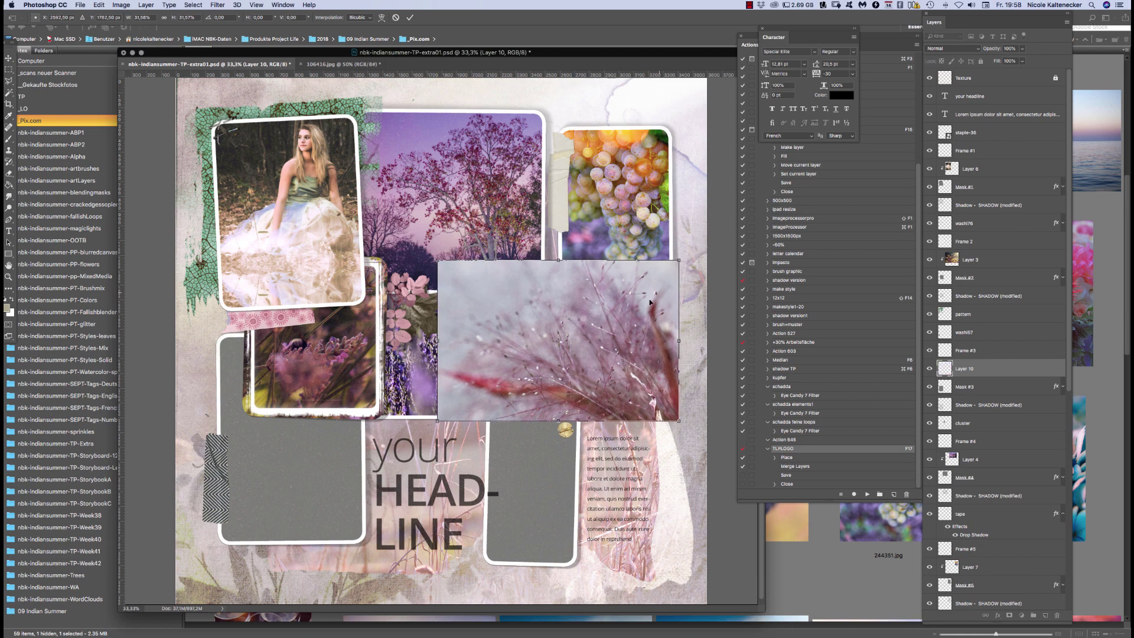
{"action": "left_click_drag", "start_coordinate": [650, 302], "coordinate": [342, 426]}
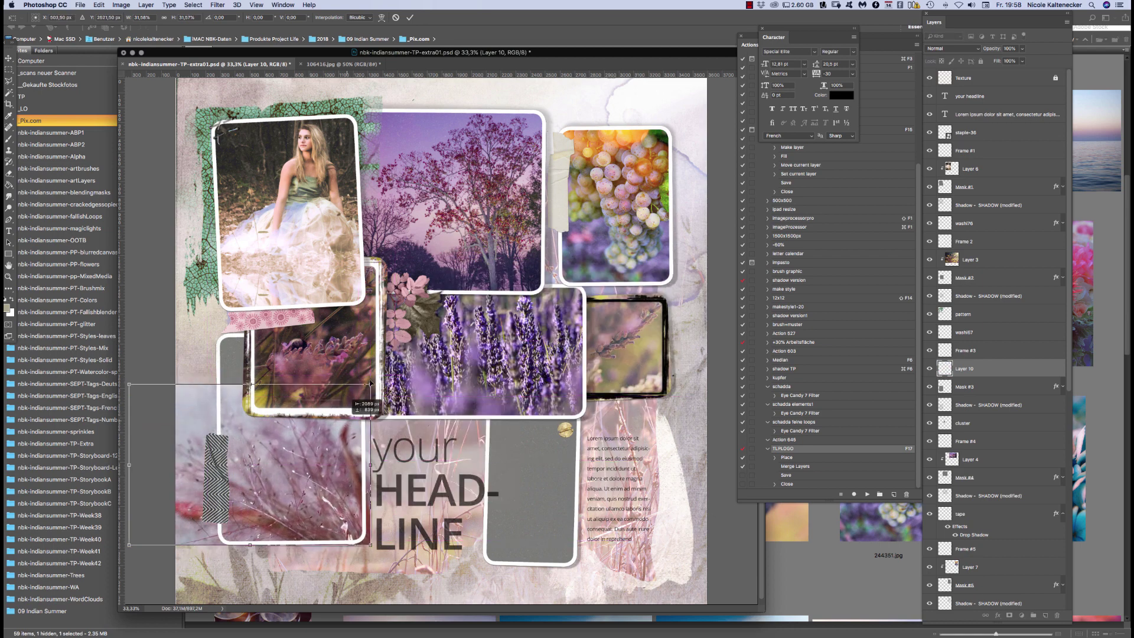
{"action": "left_click_drag", "start_coordinate": [370, 384], "coordinate": [442, 336]}
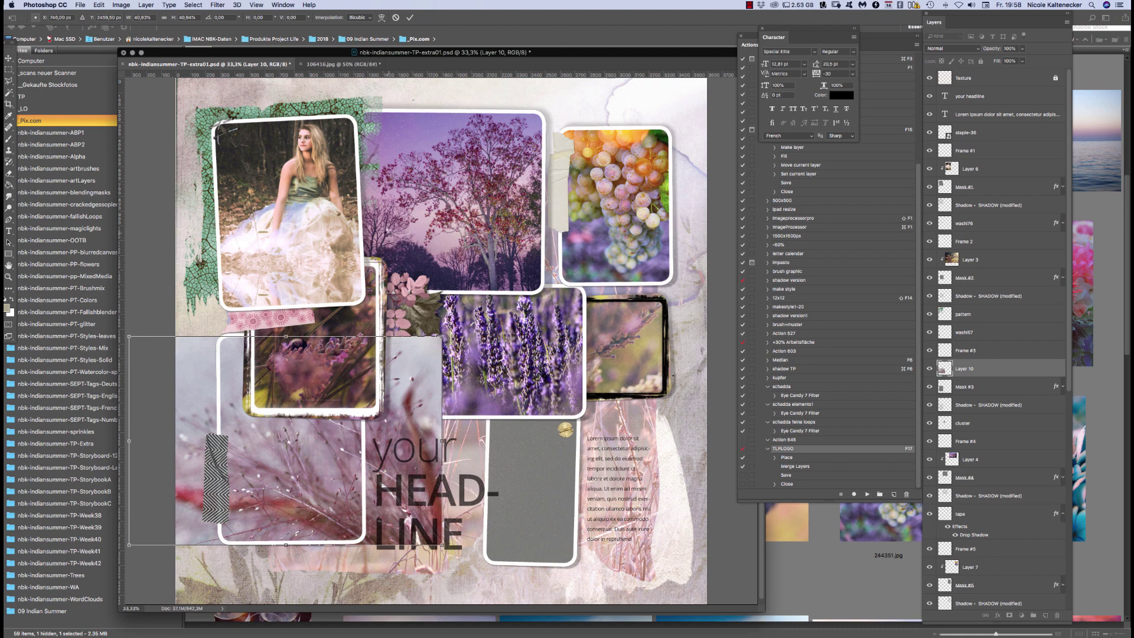
{"action": "key", "text": "Return"}
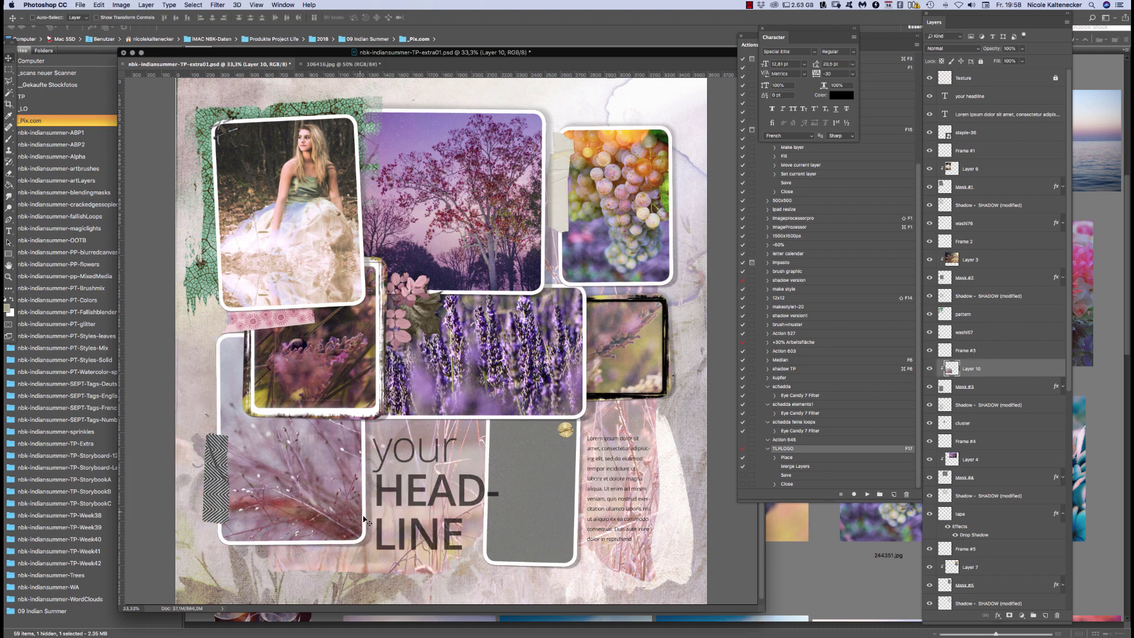
Shift the clipped grass photo a little to the left inside the lower-left frame
{"action": "key", "text": "super+t"}
{"action": "left_click_drag", "start_coordinate": [340, 487], "coordinate": [297, 487]}
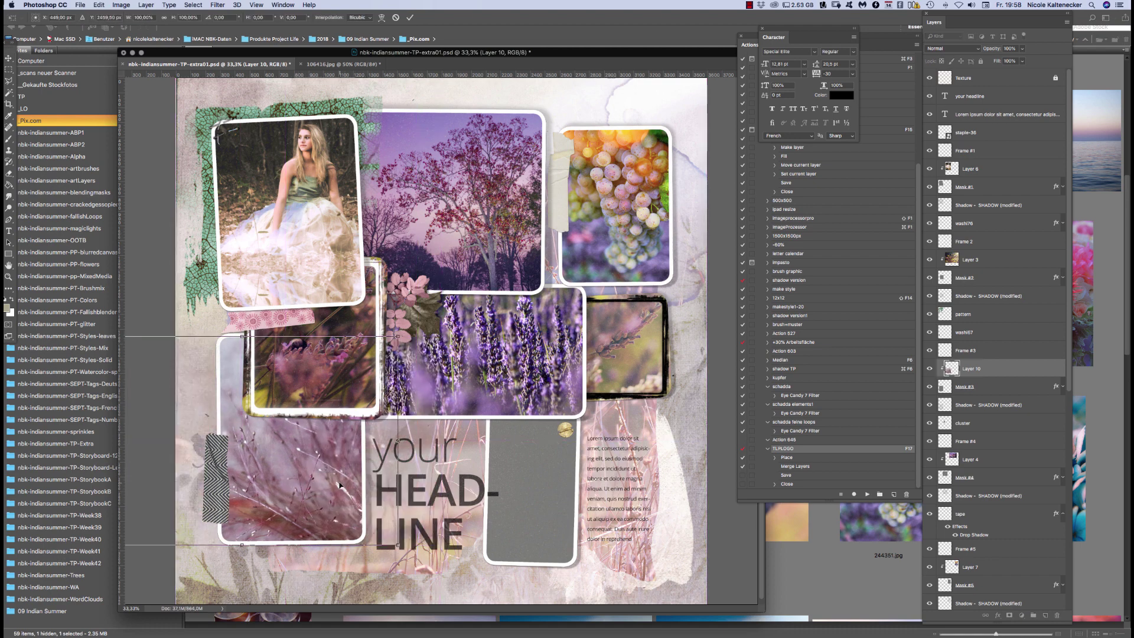
{"action": "key", "text": "Return"}
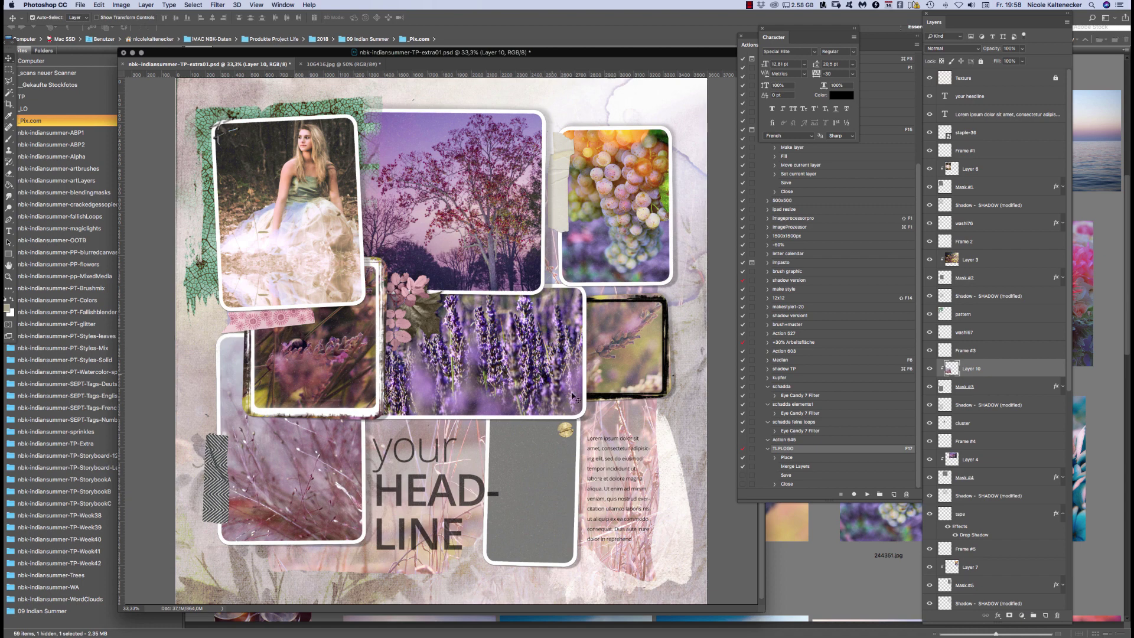
{"action": "left_click", "coordinate": [653, 574]}
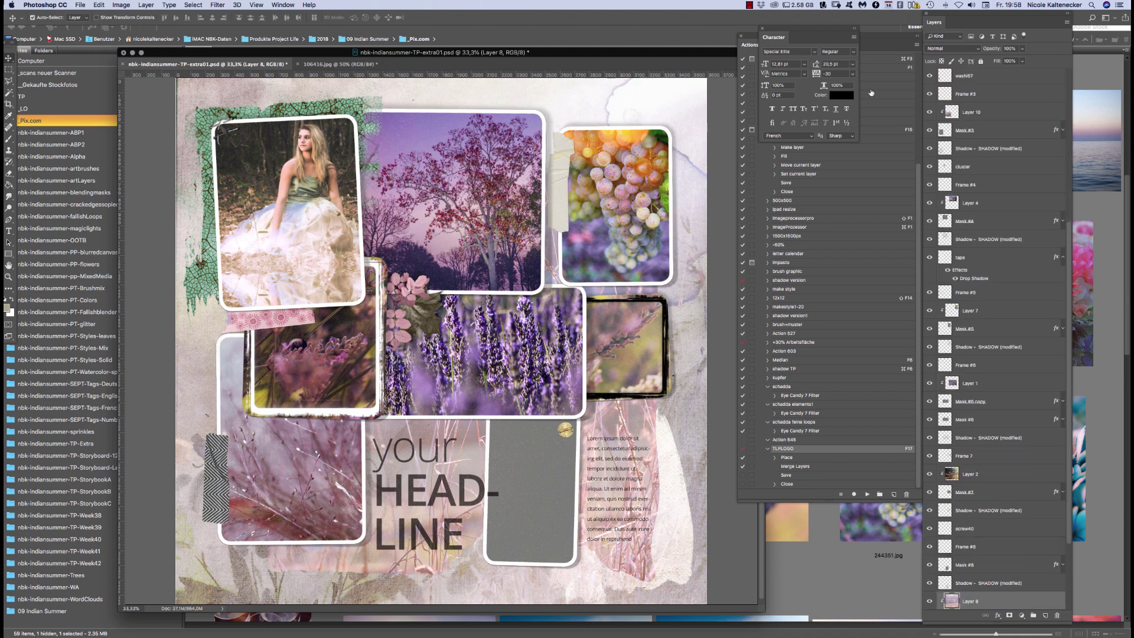
{"action": "key", "text": "Delete"}
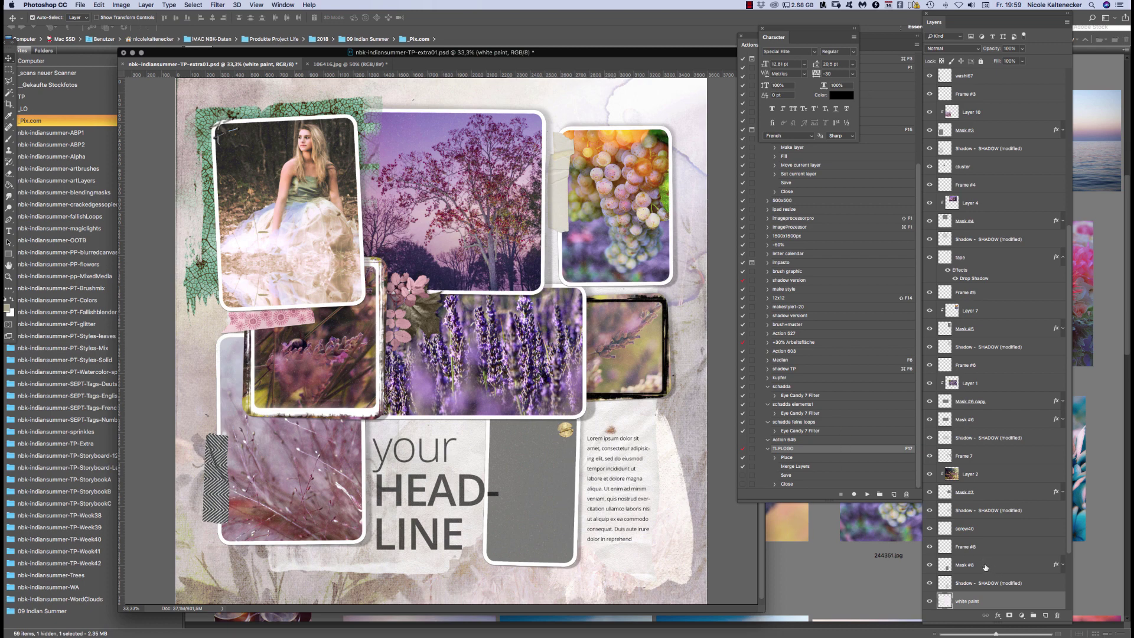
{"action": "key", "text": "super+z"}
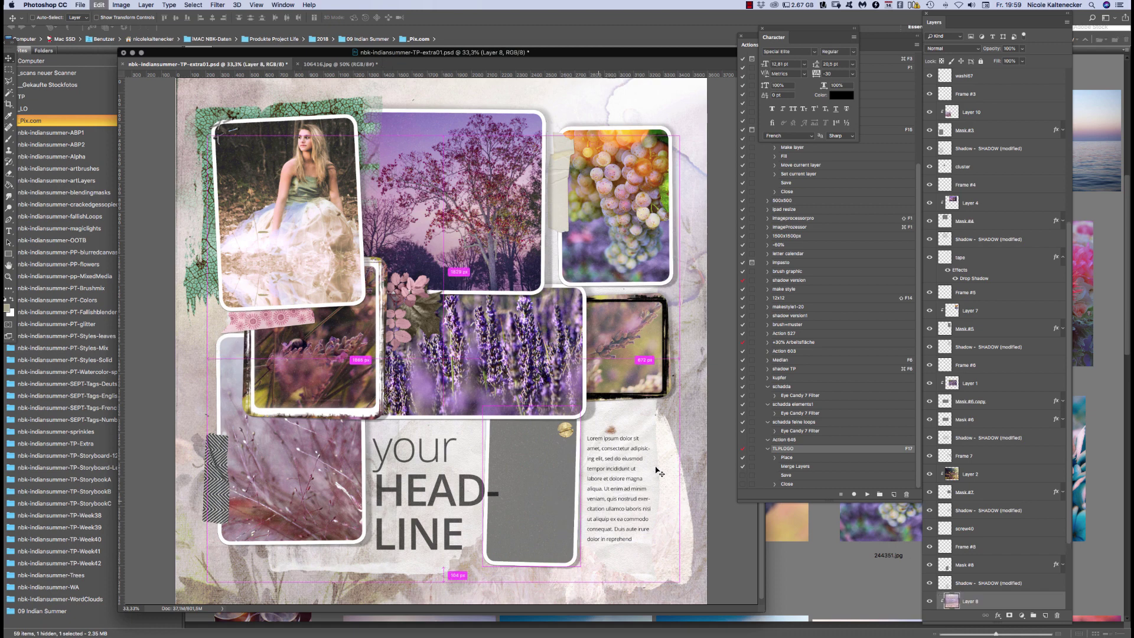
Move the pink grass photo layer directly above Mask #8 and clip it to that mask
{"action": "left_click", "coordinate": [518, 506]}
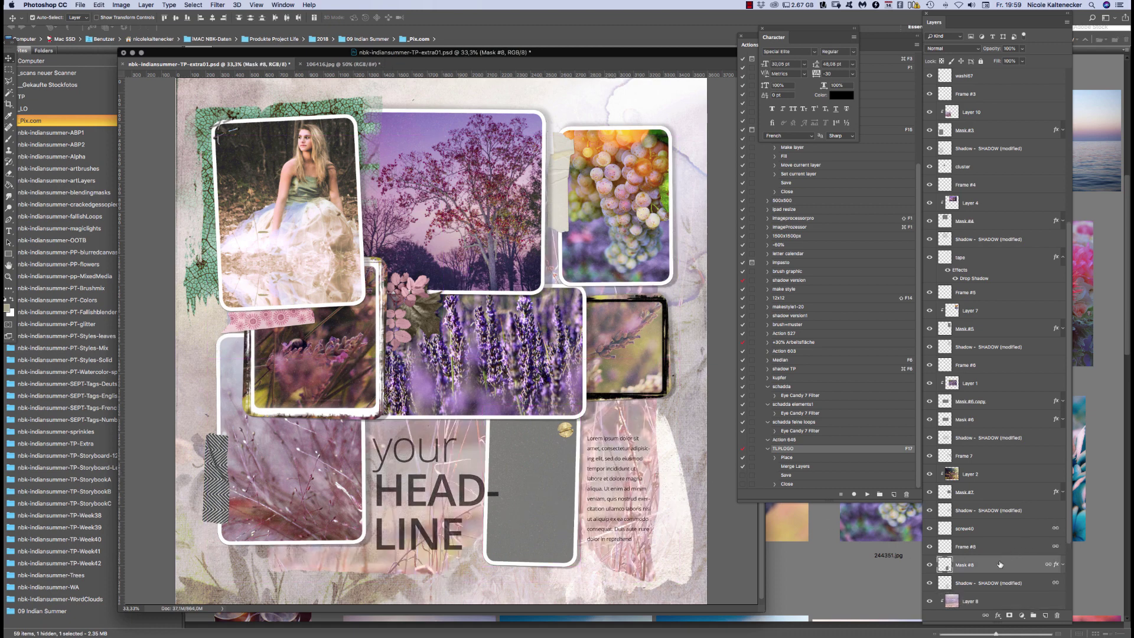
{"action": "left_click_drag", "start_coordinate": [995, 600], "coordinate": [987, 558]}
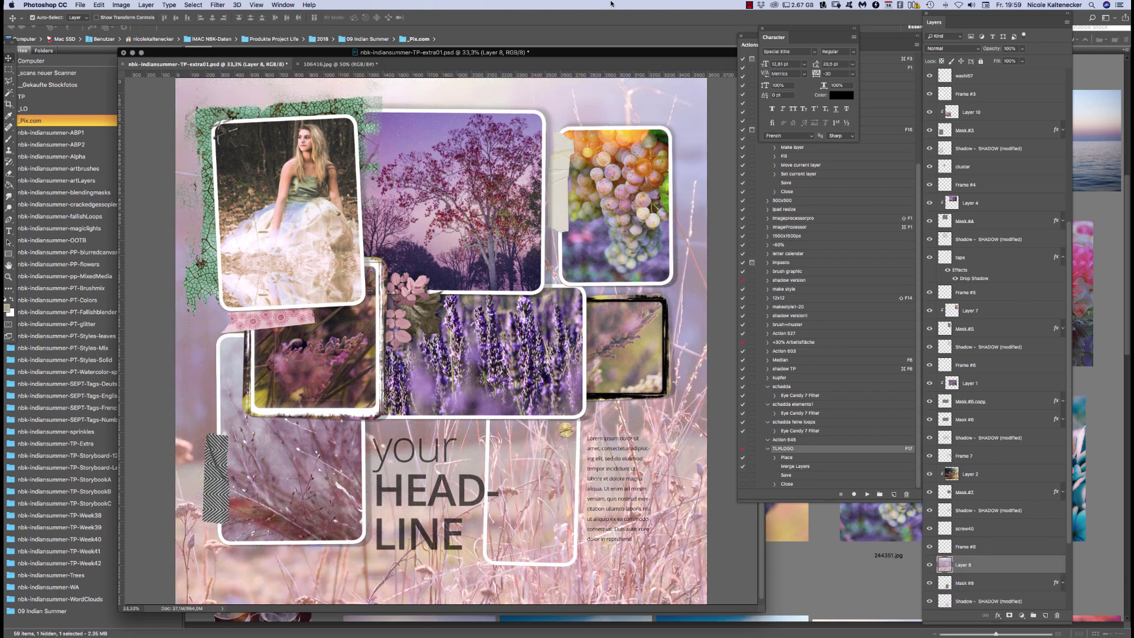
{"action": "key", "text": "alt+super+g"}
Scale the clipped pink grass photo to about 33% and position it inside the small frame beside the headline
{"action": "key", "text": "super+t"}
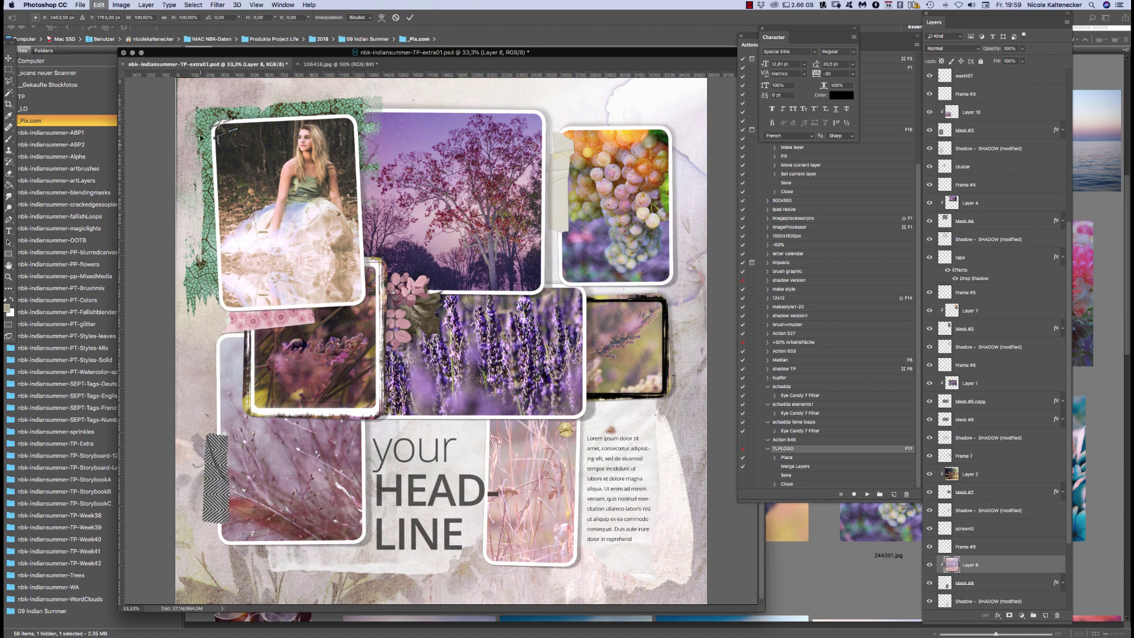
{"action": "key", "text": "super+minus"}
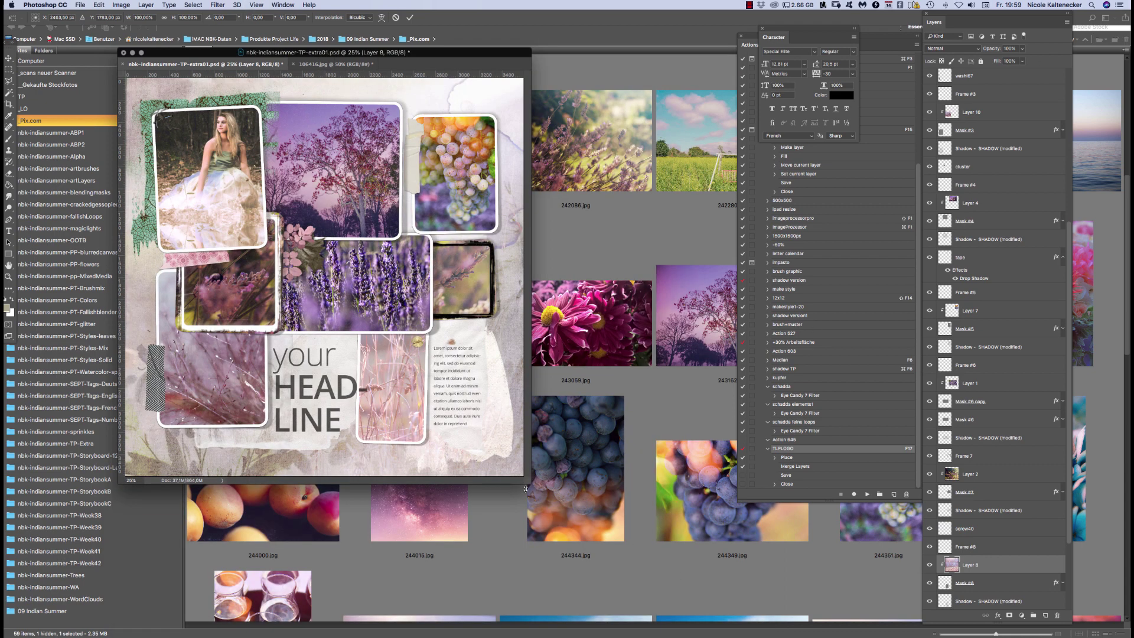
{"action": "left_click_drag", "start_coordinate": [530, 480], "coordinate": [758, 635]}
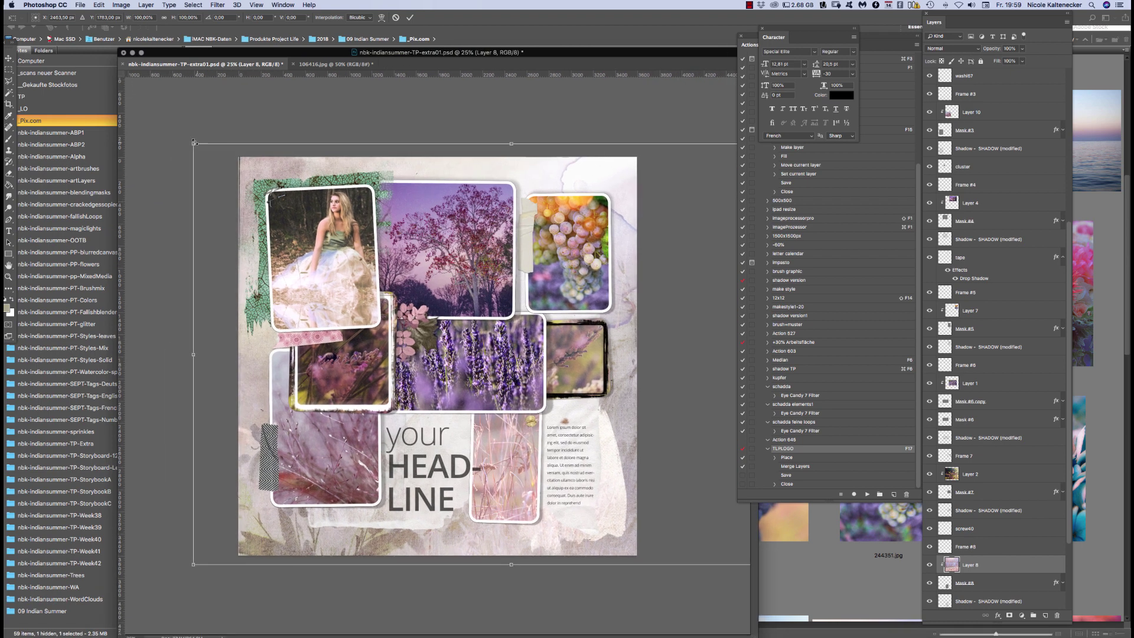
{"action": "left_click_drag", "start_coordinate": [194, 143], "coordinate": [407, 285]}
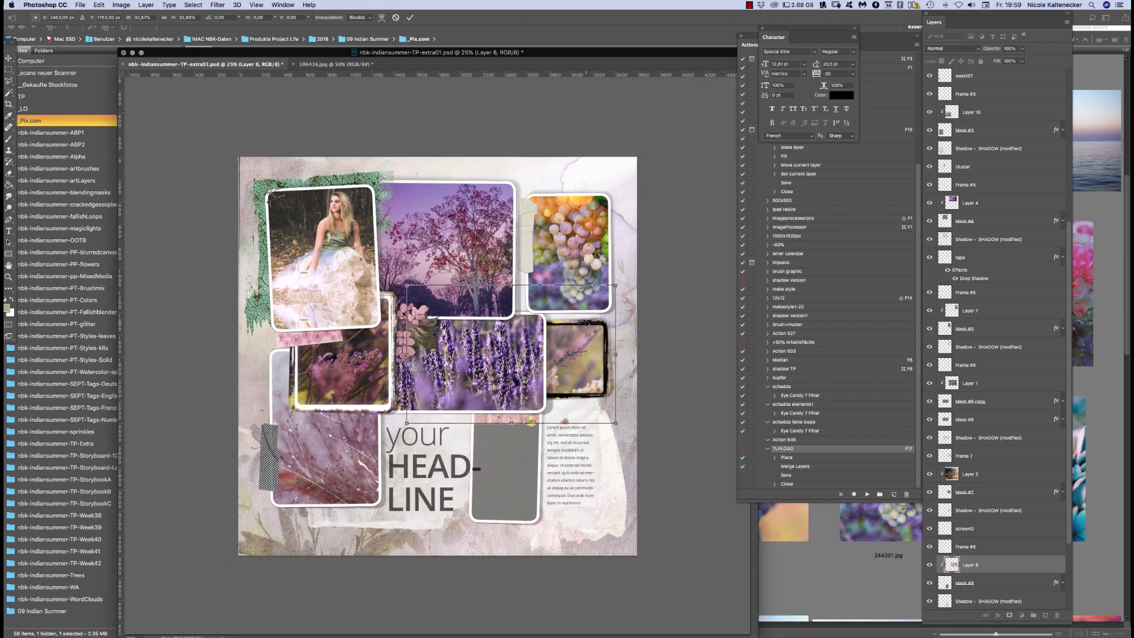
{"action": "left_click_drag", "start_coordinate": [586, 322], "coordinate": [562, 420]}
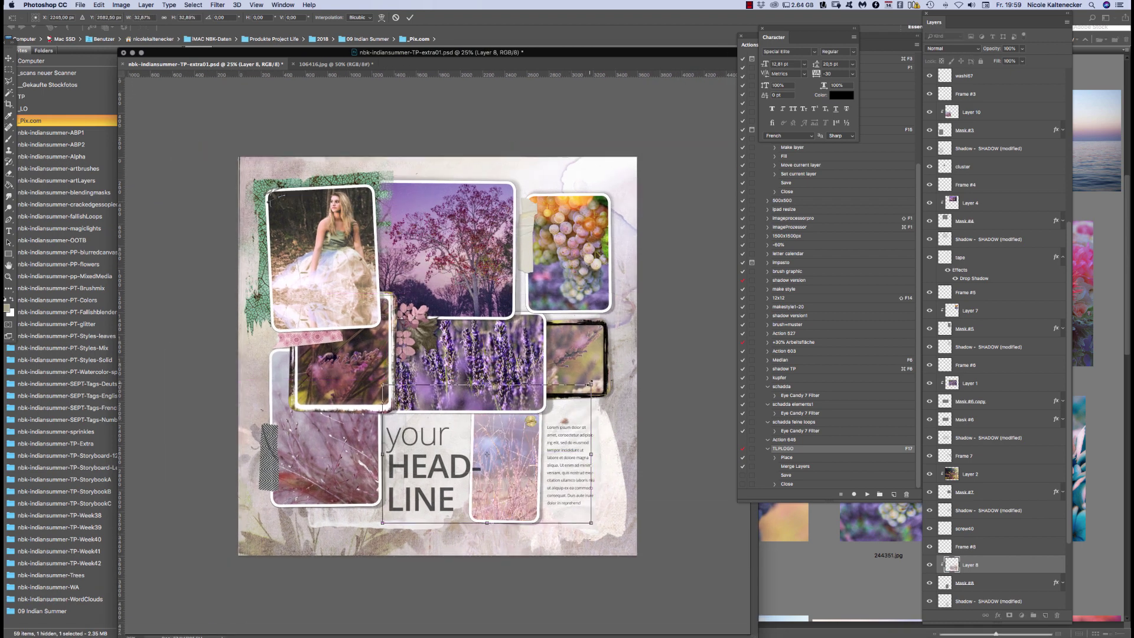
{"action": "left_click_drag", "start_coordinate": [589, 385], "coordinate": [565, 402]}
{"action": "key", "text": "Return"}
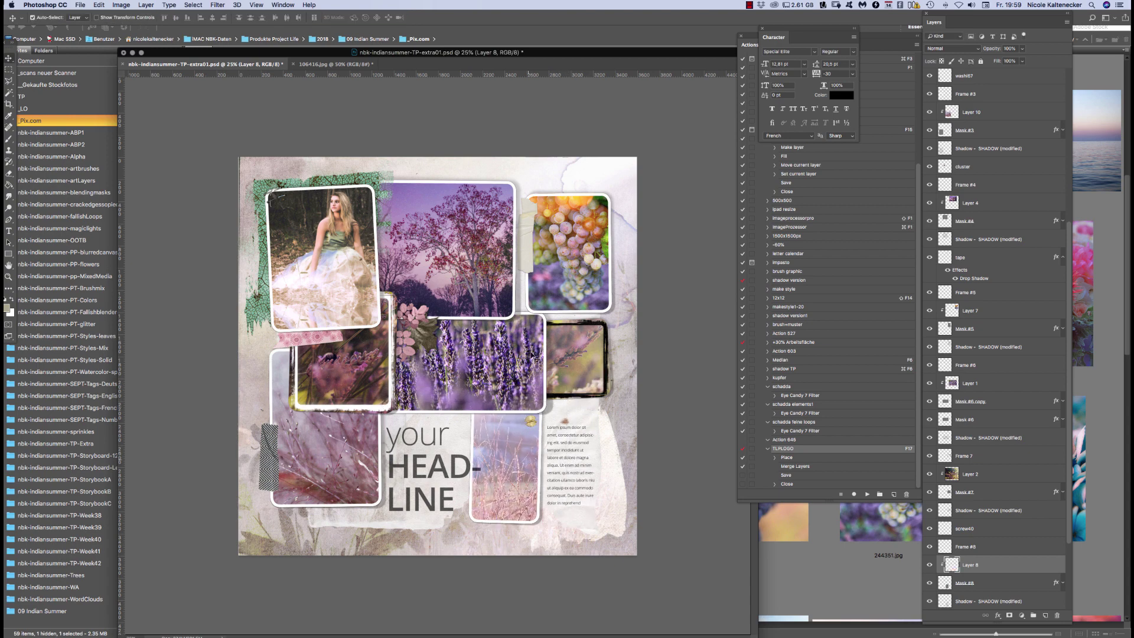
Zoom the template to 33.3% and move and widen its document window
{"action": "key", "text": "super+plus"}
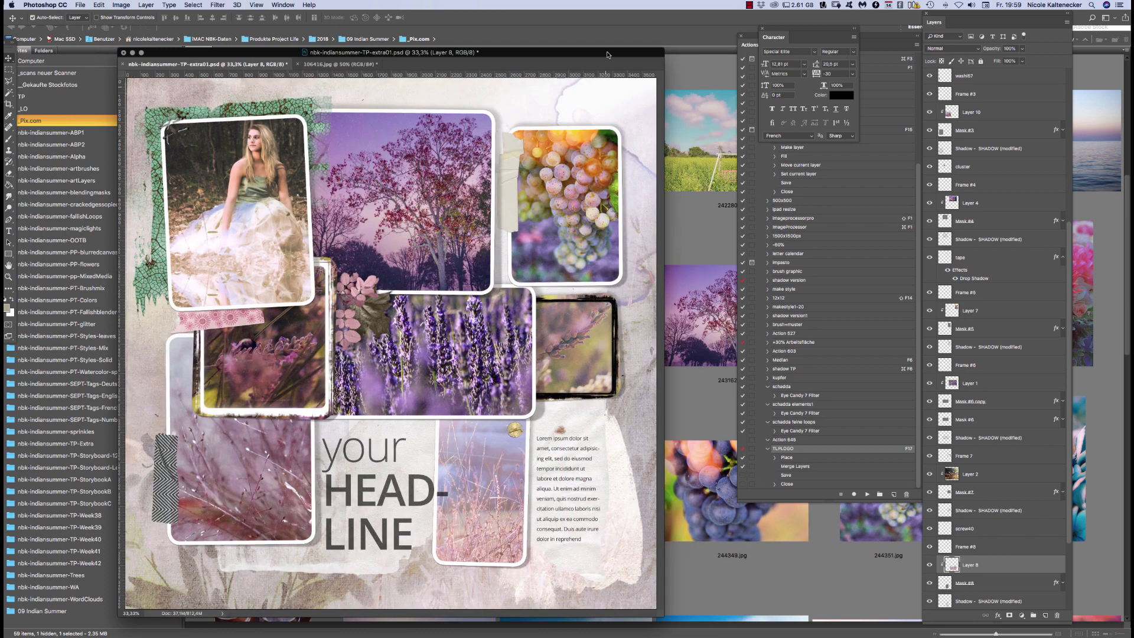
{"action": "left_click_drag", "start_coordinate": [596, 54], "coordinate": [638, 59]}
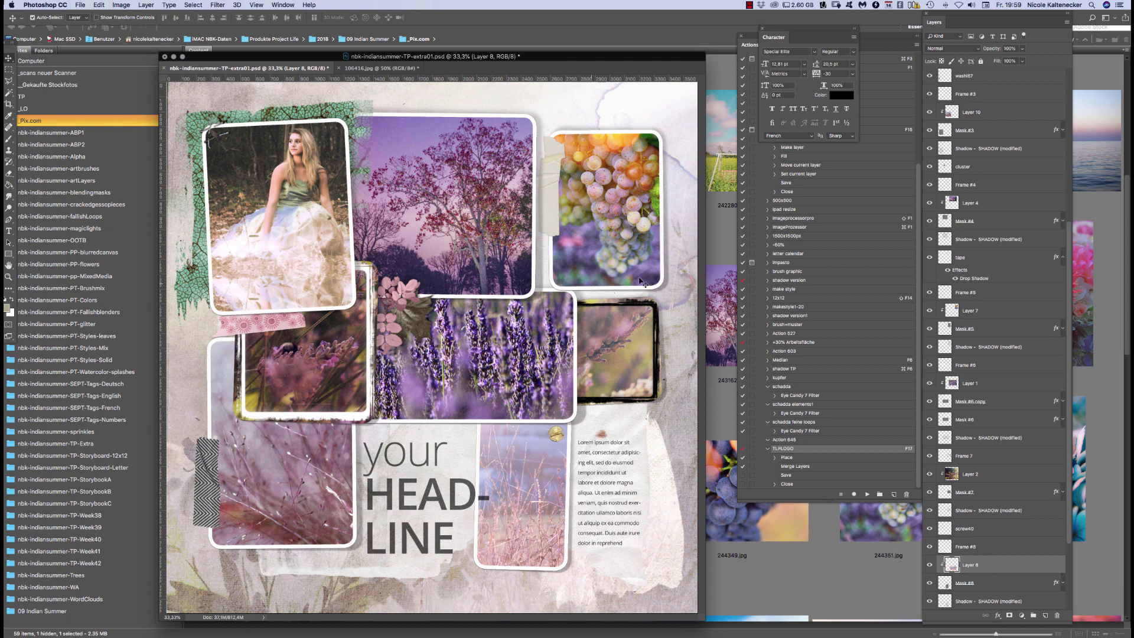
{"action": "left_click_drag", "start_coordinate": [704, 620], "coordinate": [735, 622]}
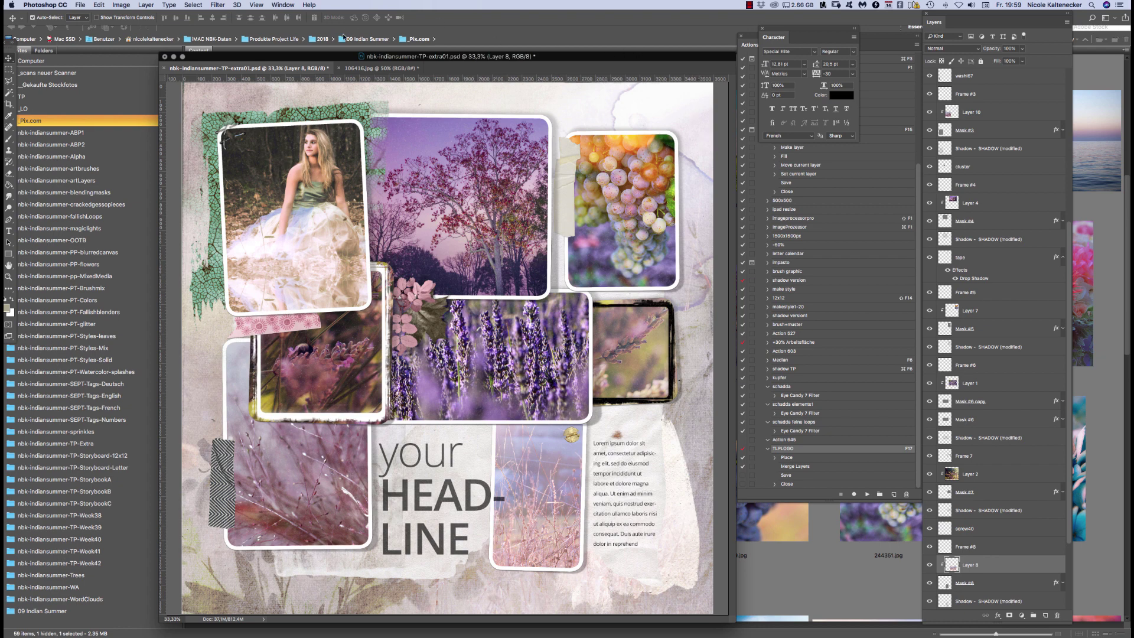
Select the pattern layer and delete all loaded style presets in the Preset Manager
{"action": "key", "text": "cmd+v"}
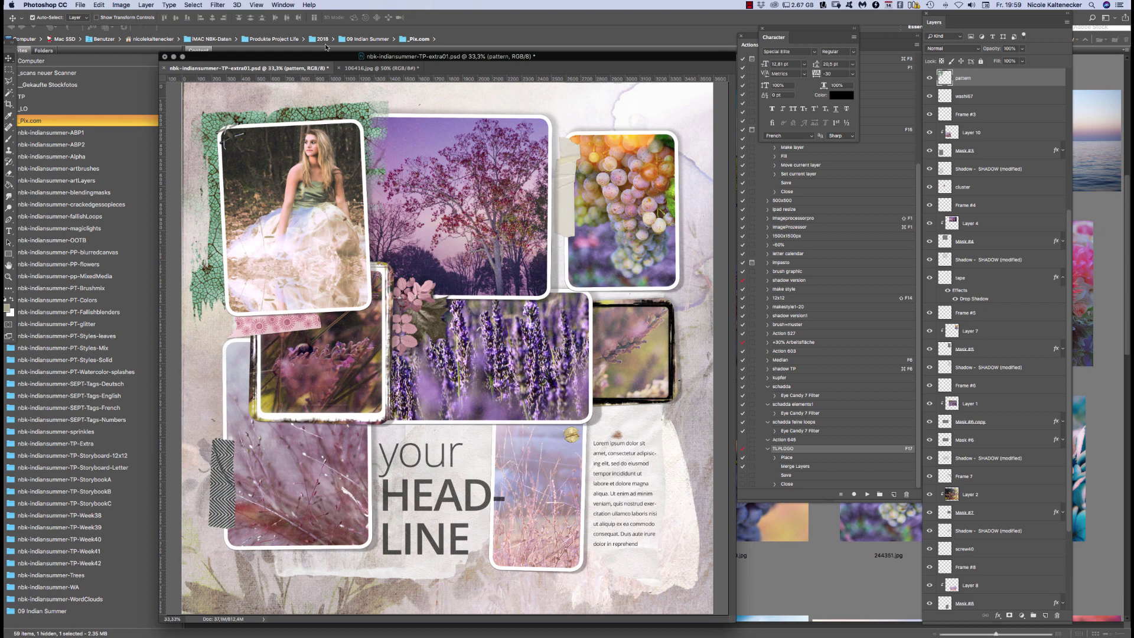
{"action": "left_click", "coordinate": [293, 3]}
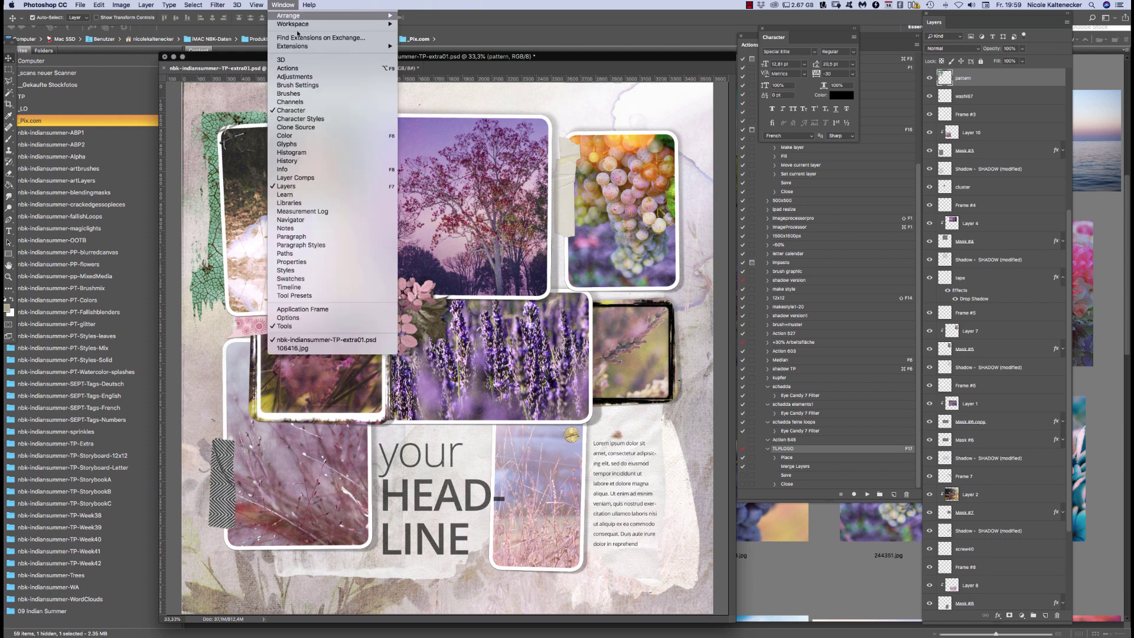
{"action": "left_click", "coordinate": [372, 270]}
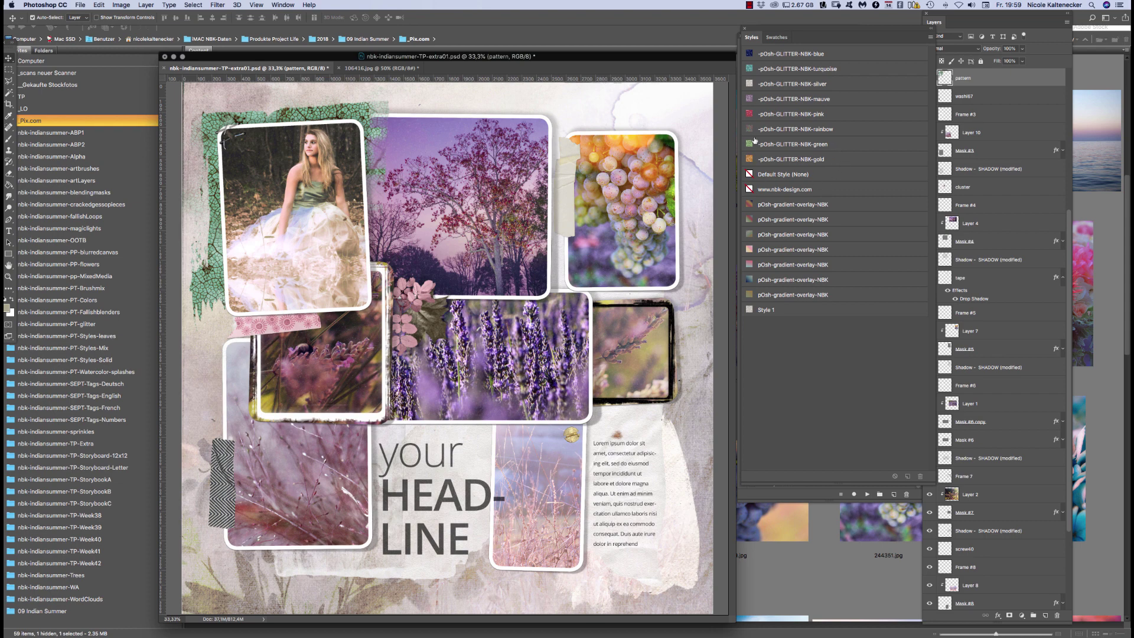
{"action": "left_click", "coordinate": [930, 37]}
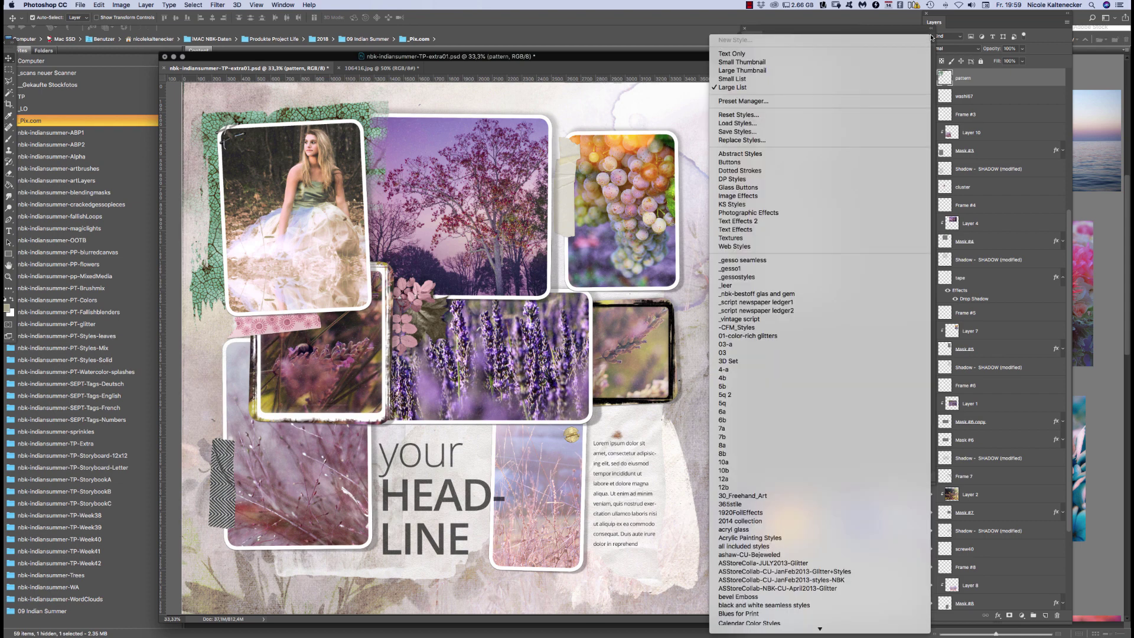
{"action": "left_click", "coordinate": [893, 101]}
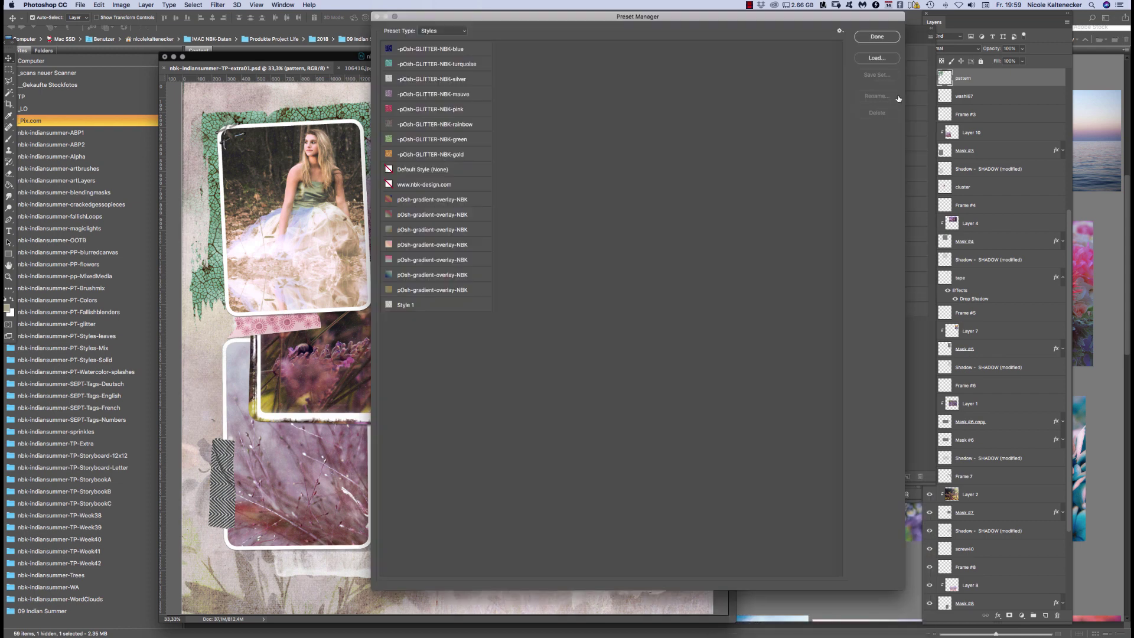
{"action": "left_click", "coordinate": [877, 37]}
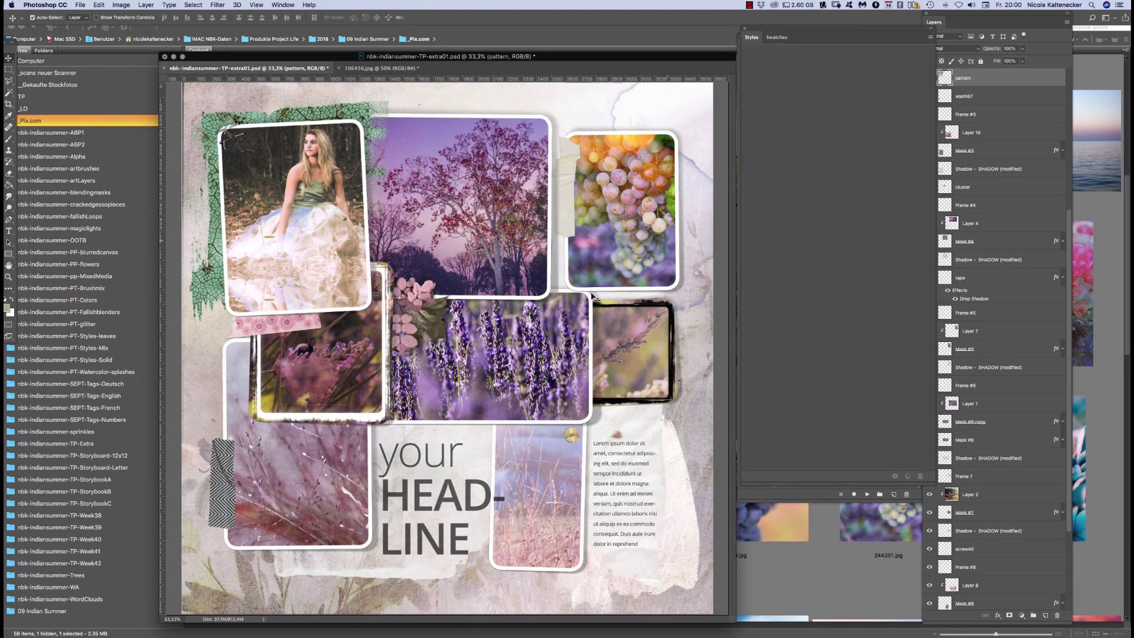
Switch to Bridge and move the 09 Indian Summer favorite directly below _Pix.com
{"action": "left_click", "coordinate": [125, 456]}
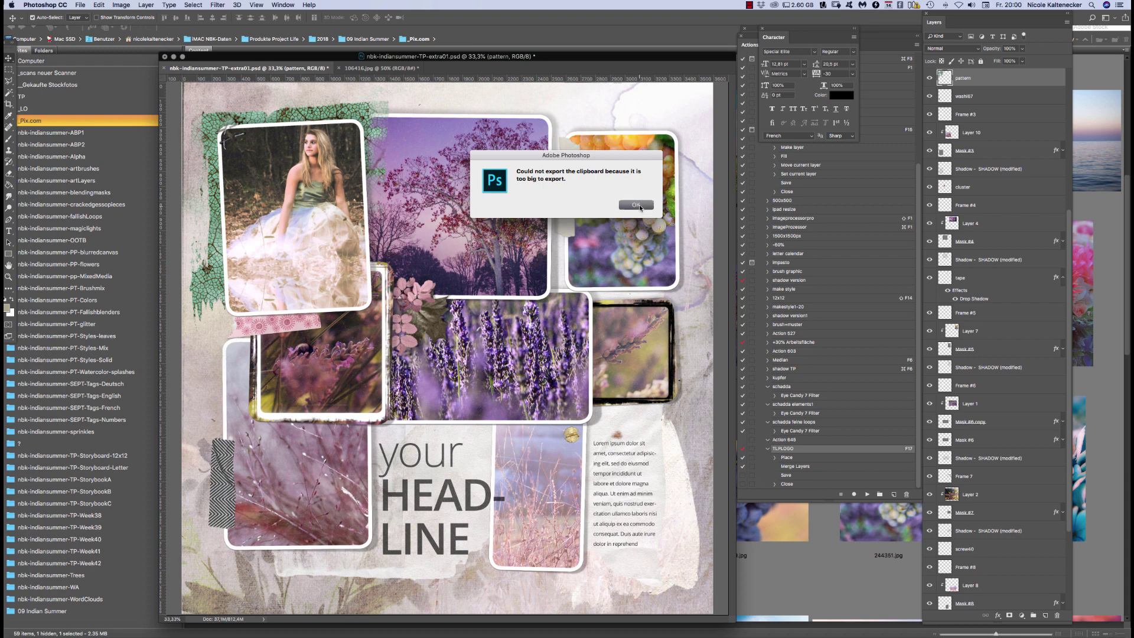
{"action": "left_click", "coordinate": [635, 205]}
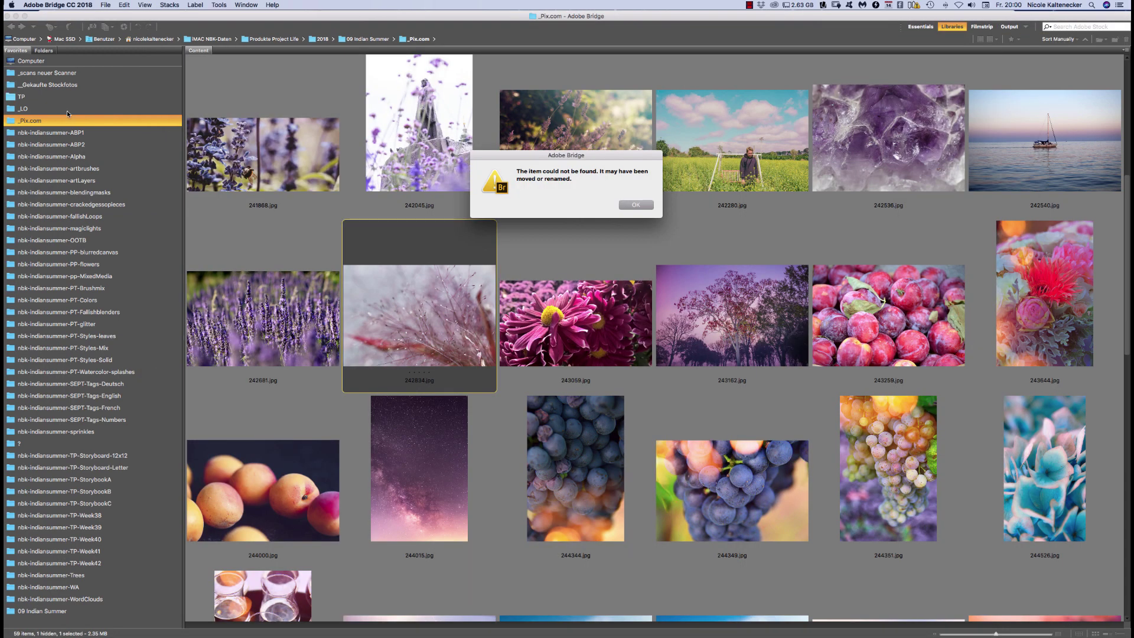
{"action": "left_click", "coordinate": [635, 205]}
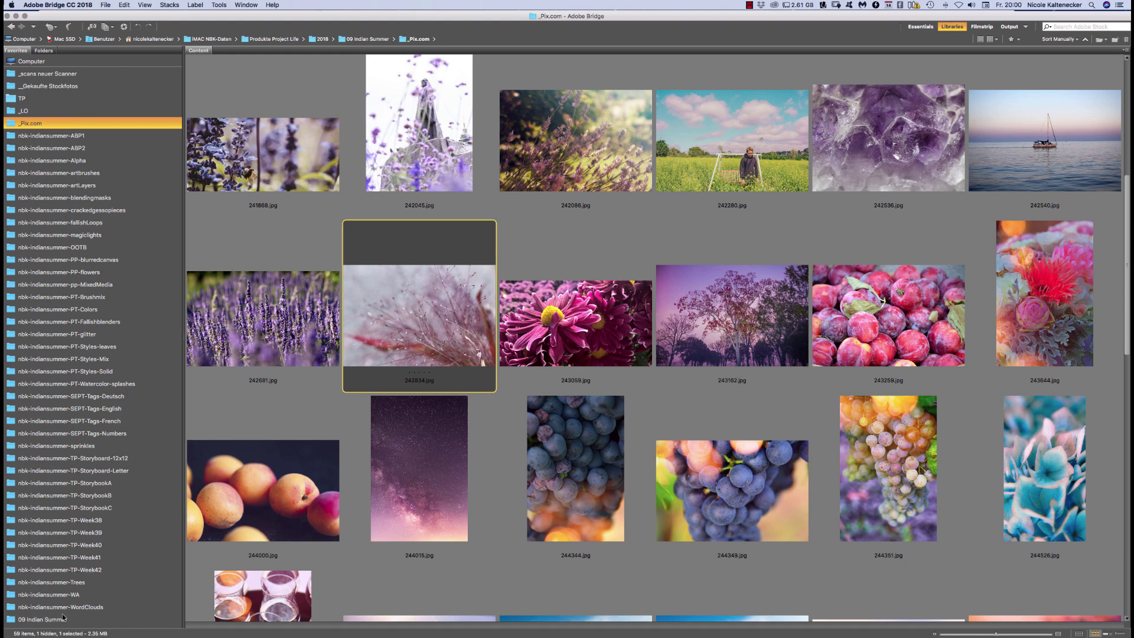
{"action": "left_click_drag", "start_coordinate": [73, 620], "coordinate": [75, 147]}
Open the PT folder inside 09 Indian Summer and try to search for asl
{"action": "left_click", "coordinate": [76, 136]}
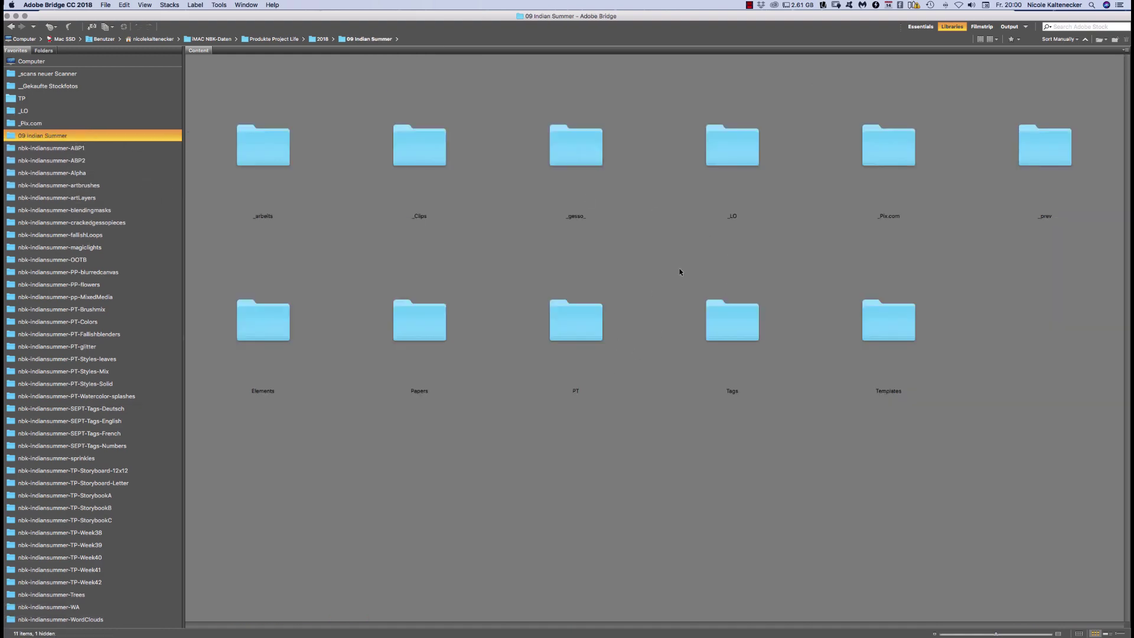
{"action": "double_click", "coordinate": [582, 307]}
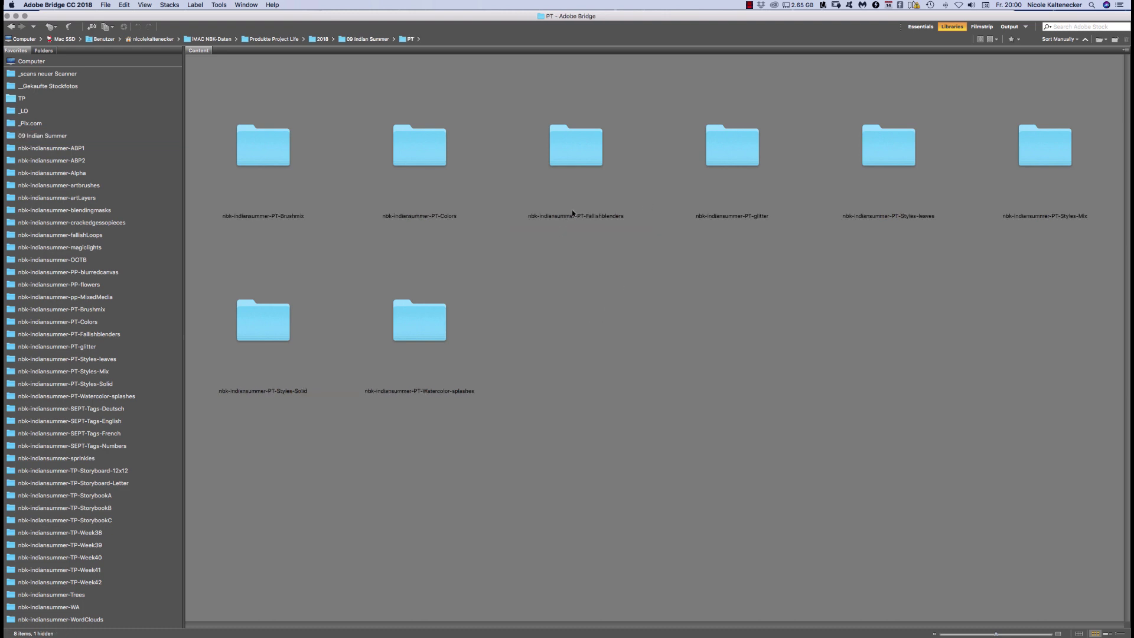
{"action": "left_click", "coordinate": [1076, 25]}
{"action": "type", "text": "asl"}
{"action": "key", "text": "super+a"}
Load the style file from the nbk-indiansummer-PT-Styles-leaves folder into Photoshop and return to the PT folder
{"action": "left_click", "coordinate": [591, 167]}
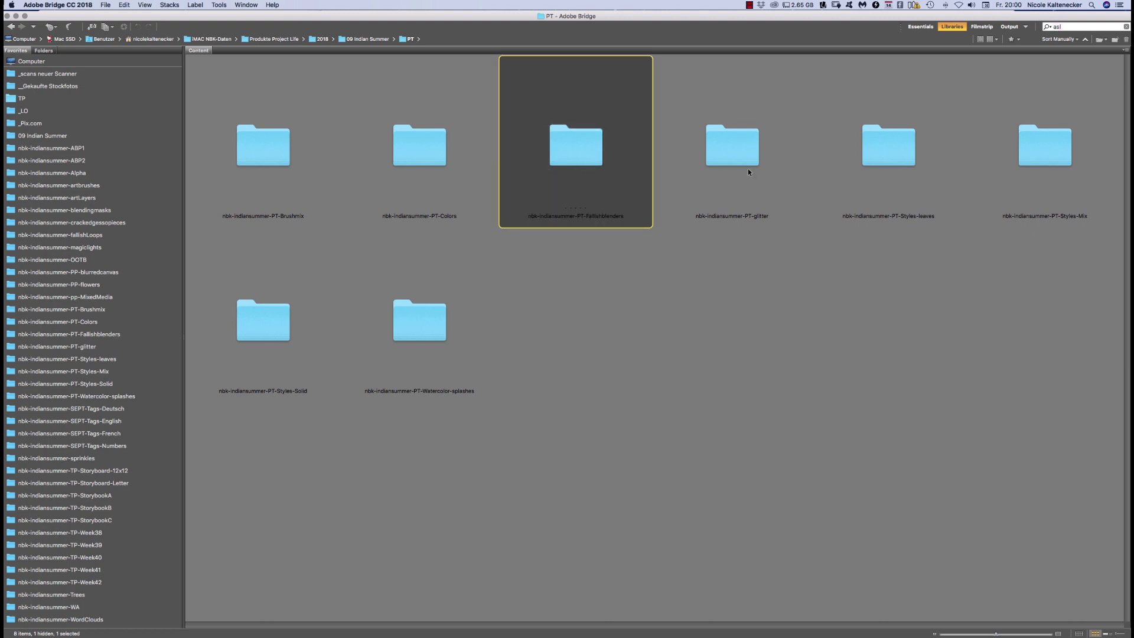
{"action": "double_click", "coordinate": [889, 162]}
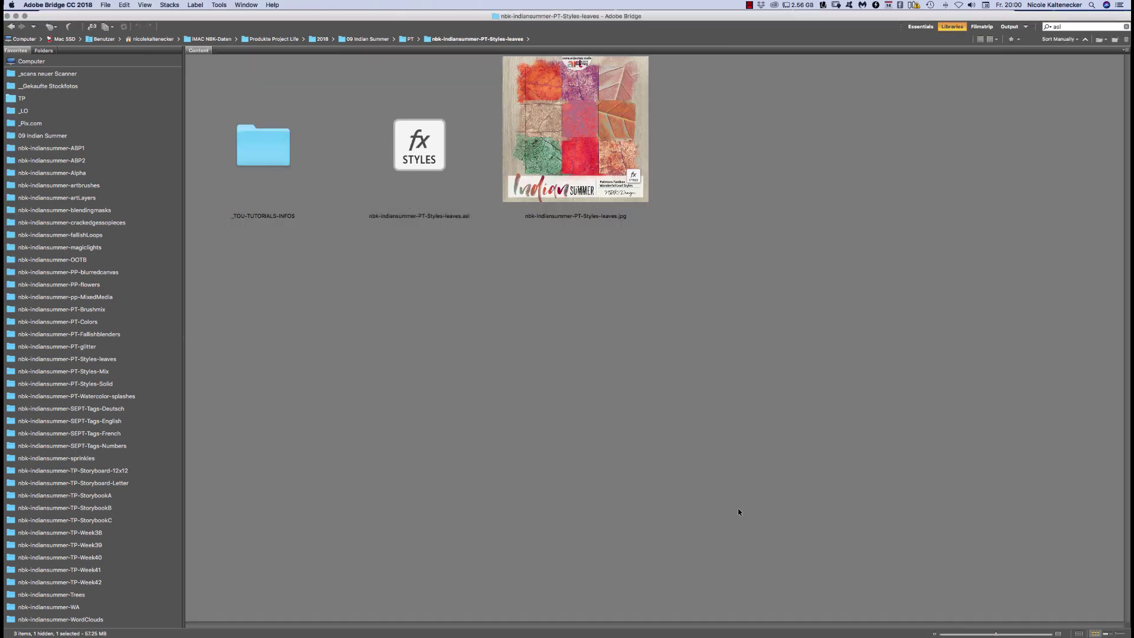
{"action": "key", "text": "super+Up"}
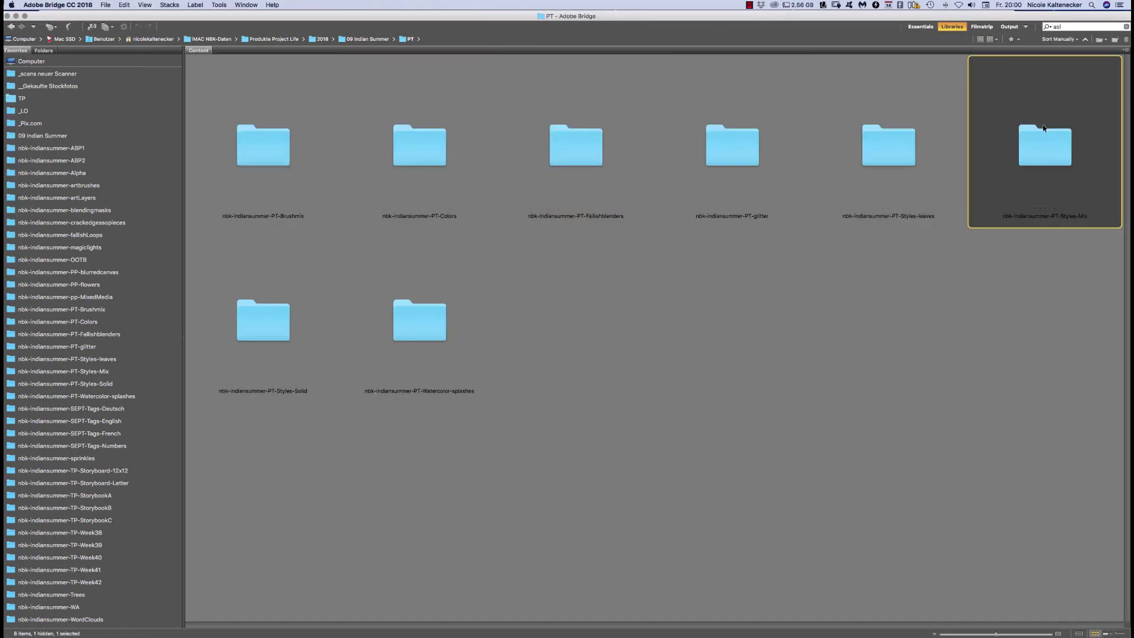
{"action": "double_click", "coordinate": [1050, 143]}
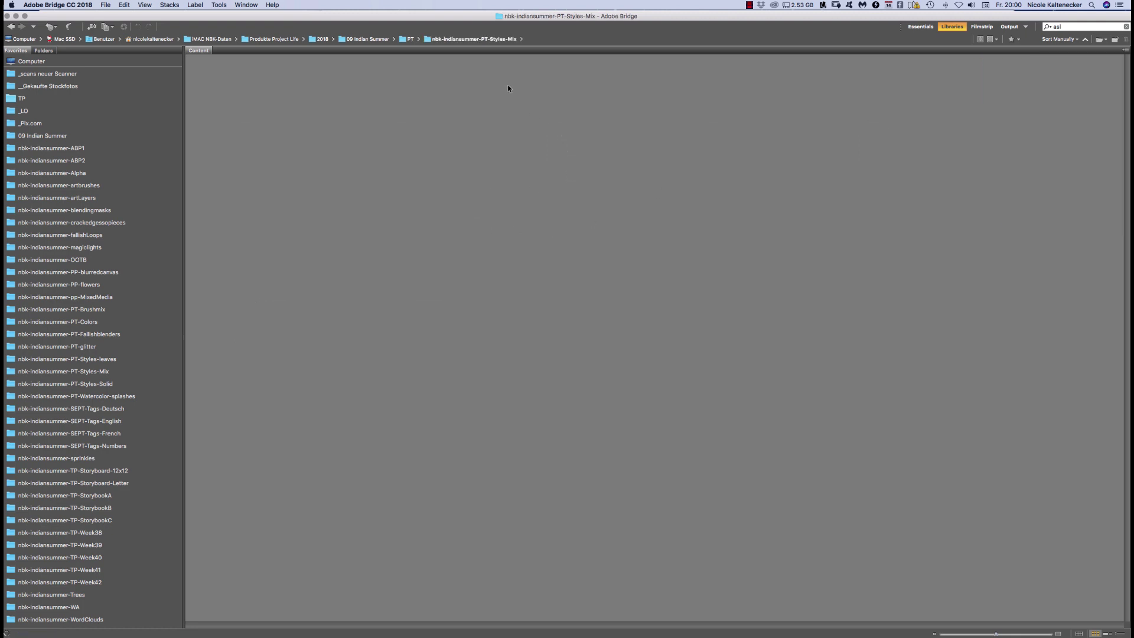
{"action": "left_click", "coordinate": [488, 37]}
{"action": "left_click", "coordinate": [491, 59]}
{"action": "left_click", "coordinate": [410, 39]}
{"action": "left_click", "coordinate": [437, 39]}
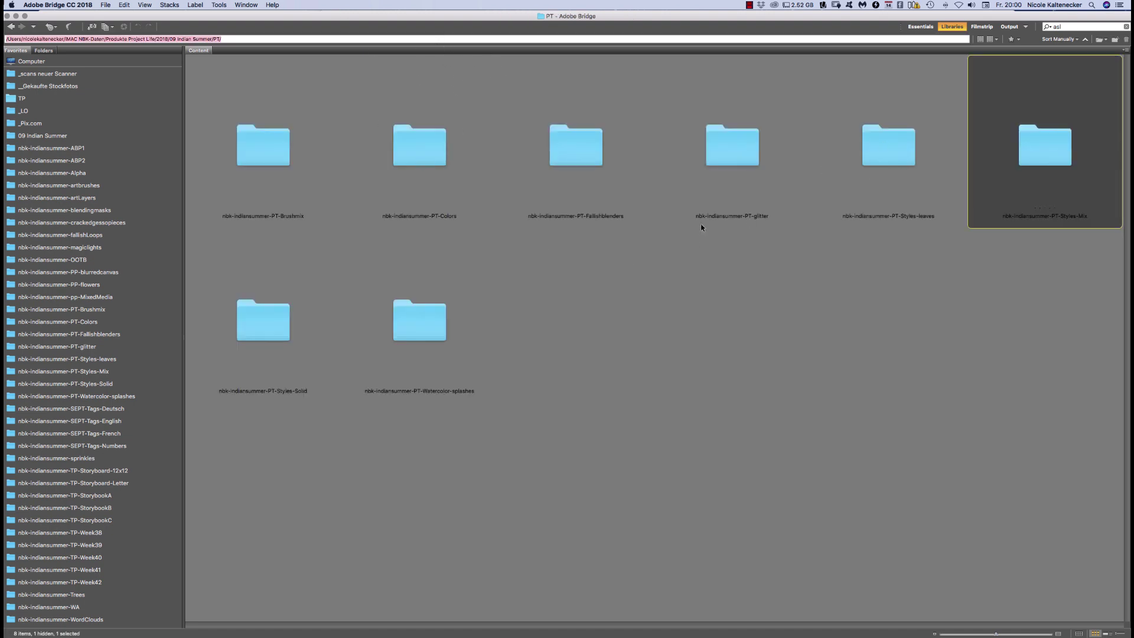
Load nbk-indiansummer-PT-Styles-Solidtexture.asl from the nbk-indiansummer-PT-Styles-Solid folder into Photoshop and return to the PT folder in Bridge
{"action": "double_click", "coordinate": [267, 317]}
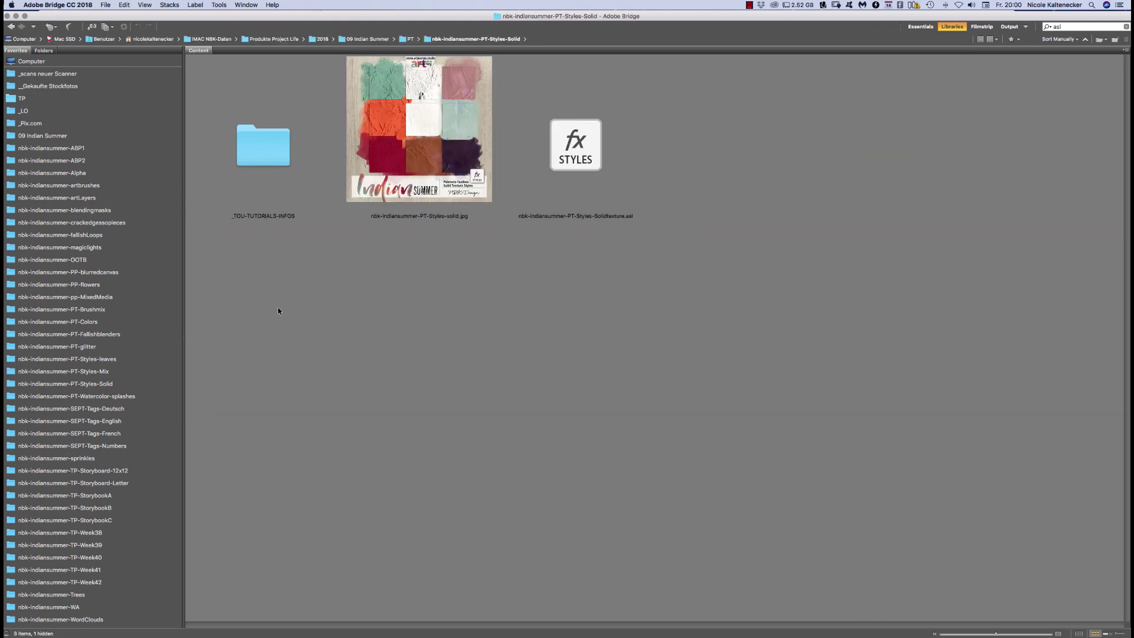
{"action": "double_click", "coordinate": [572, 137]}
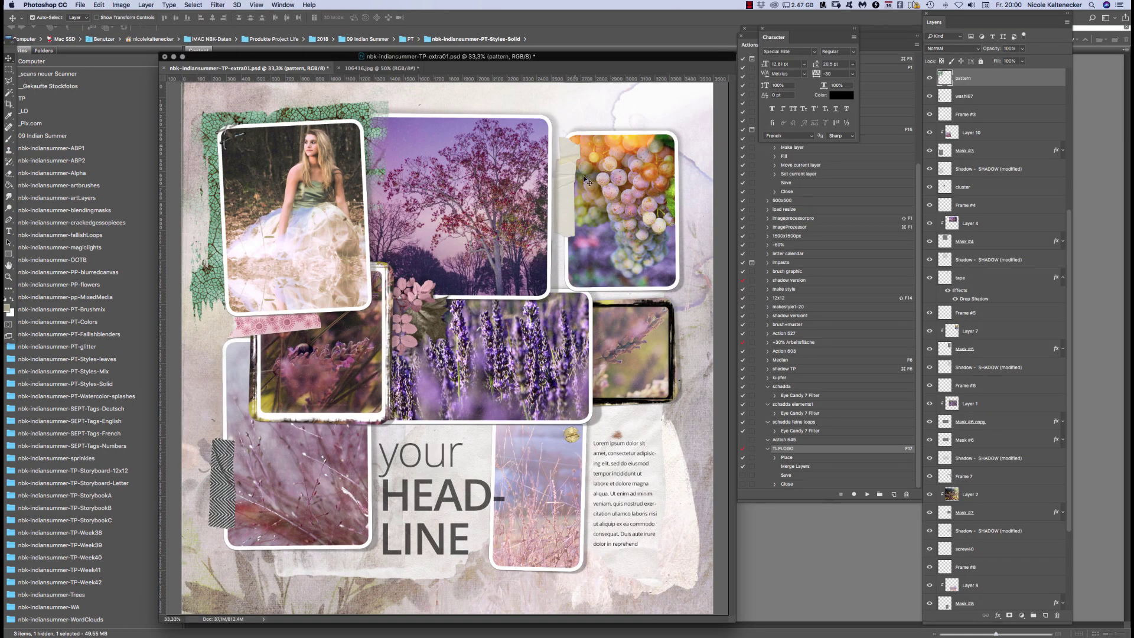
{"action": "left_click", "coordinate": [835, 546]}
{"action": "key", "text": "super+Up"}
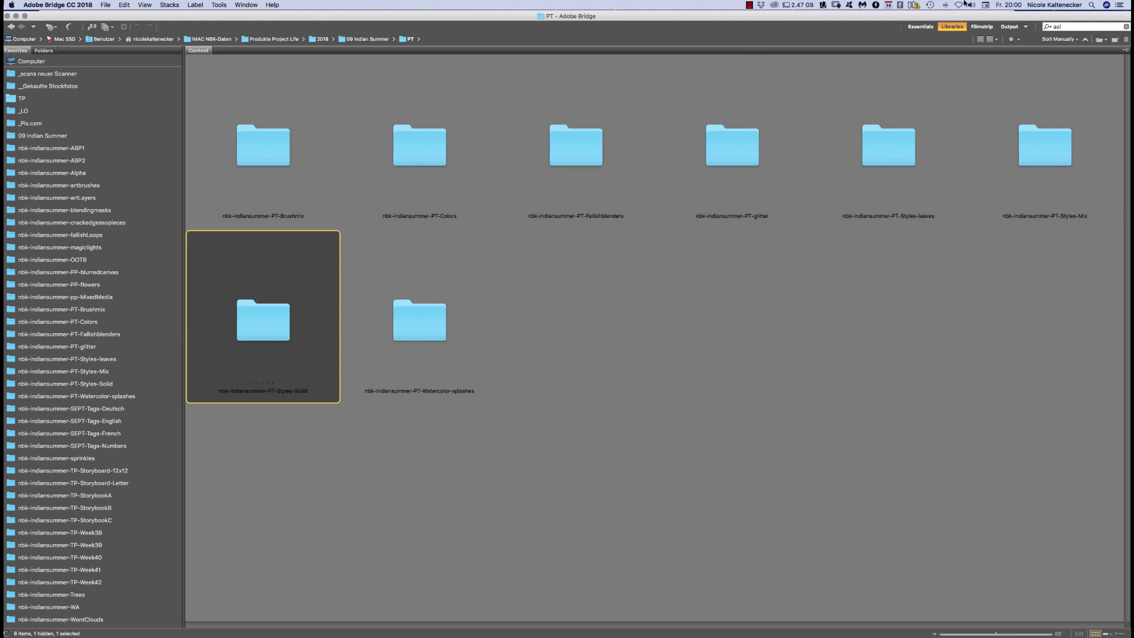
Open the nbk-indiansummer-PT-Styles-Mix folder and load its style file into Photoshop
{"action": "left_click", "coordinate": [1064, 145]}
{"action": "double_click", "coordinate": [1063, 144]}
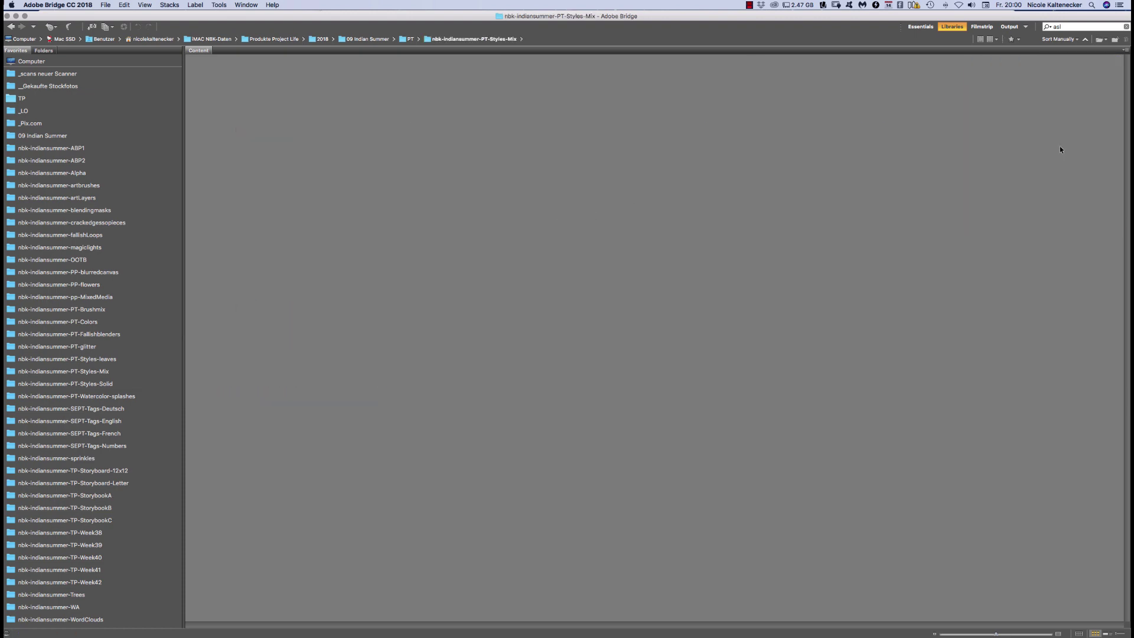
{"action": "double_click", "coordinate": [575, 140]}
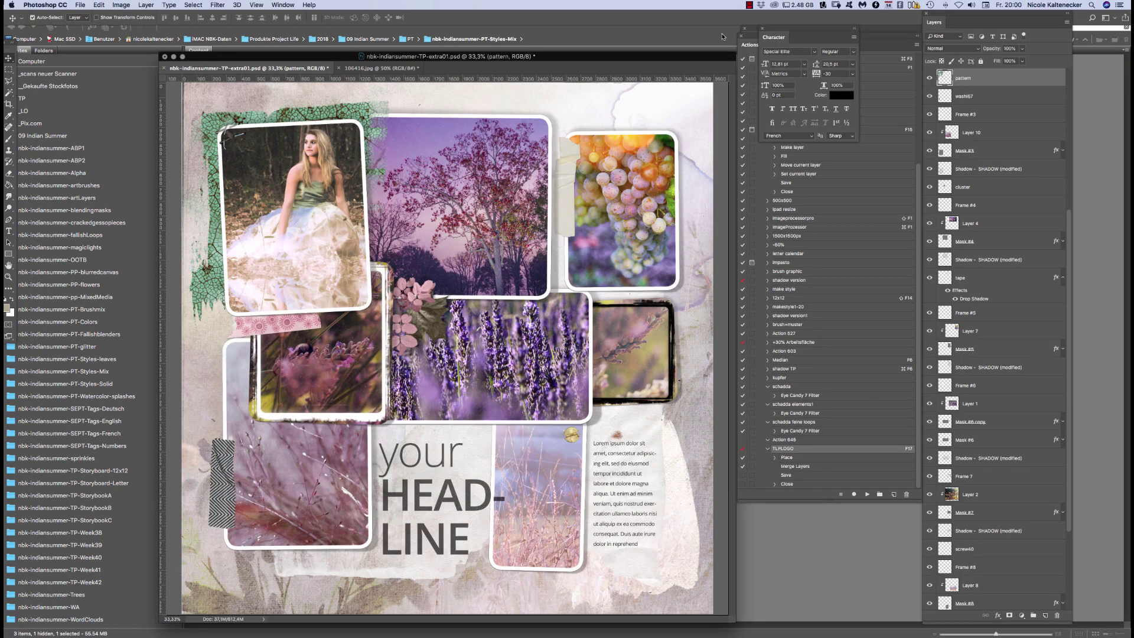
Switch to Bridge and load the three glitter style files and three dynamic brush files from nbk-indiansummer-PT-glitter into Photoshop
{"action": "left_click", "coordinate": [806, 558]}
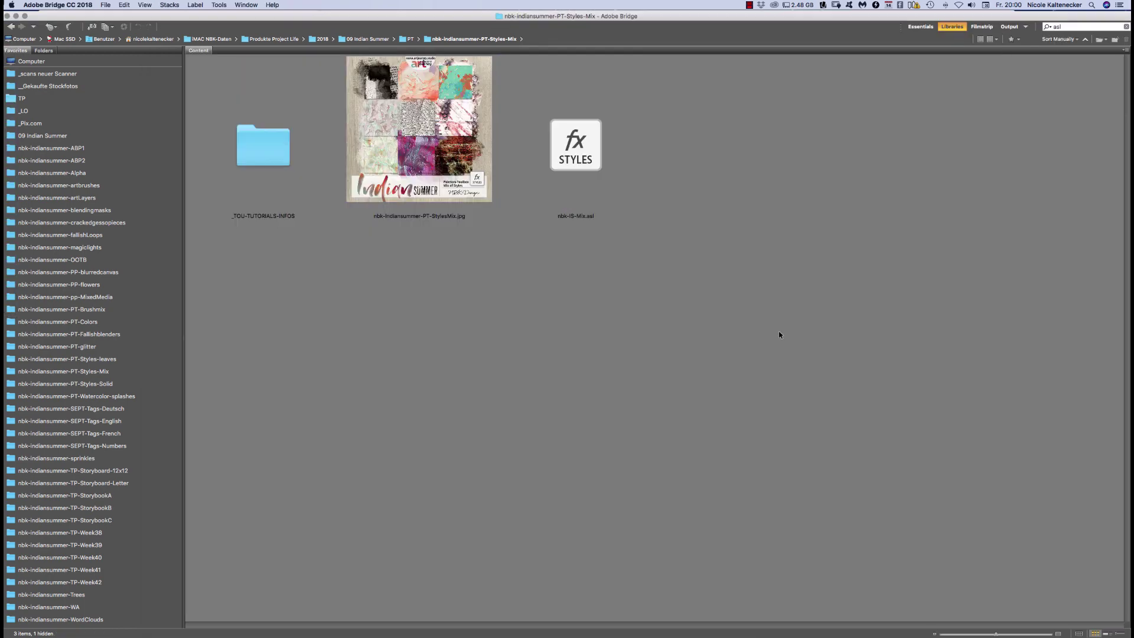
{"action": "key", "text": "super+Up"}
{"action": "left_click", "coordinate": [433, 330]}
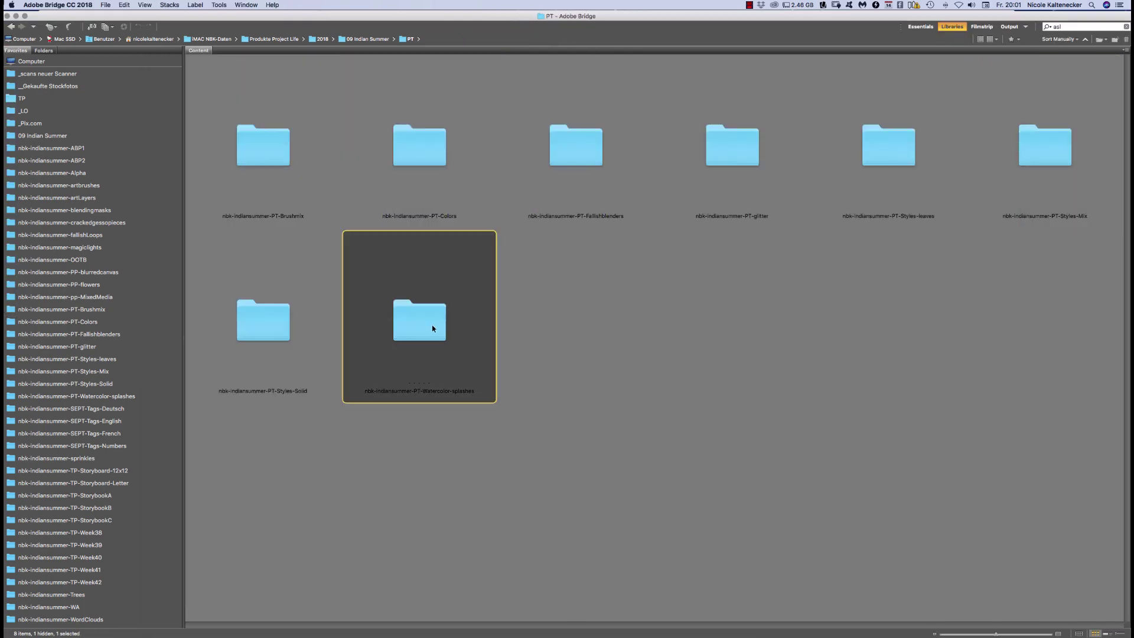
{"action": "double_click", "coordinate": [747, 143]}
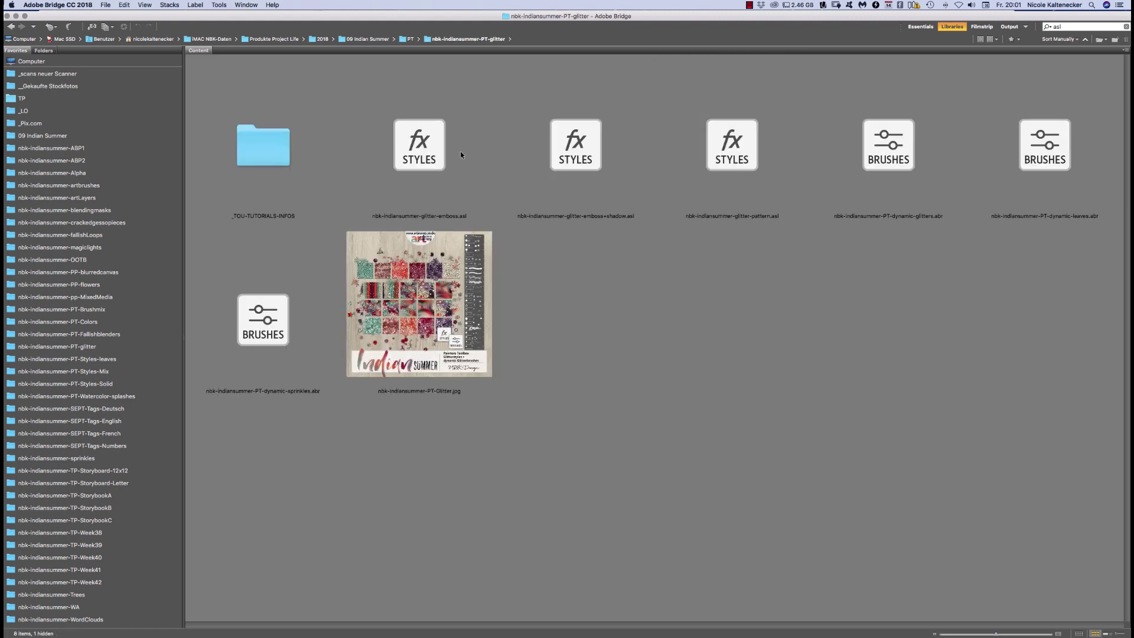
{"action": "key", "text": "super+a"}
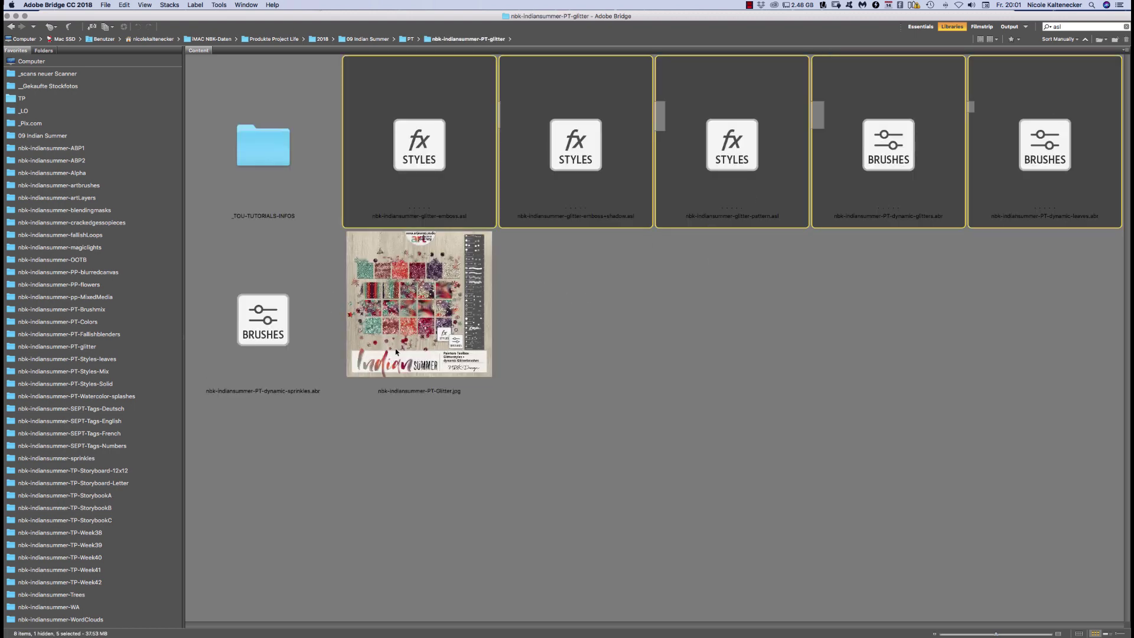
{"action": "double_click", "coordinate": [410, 165]}
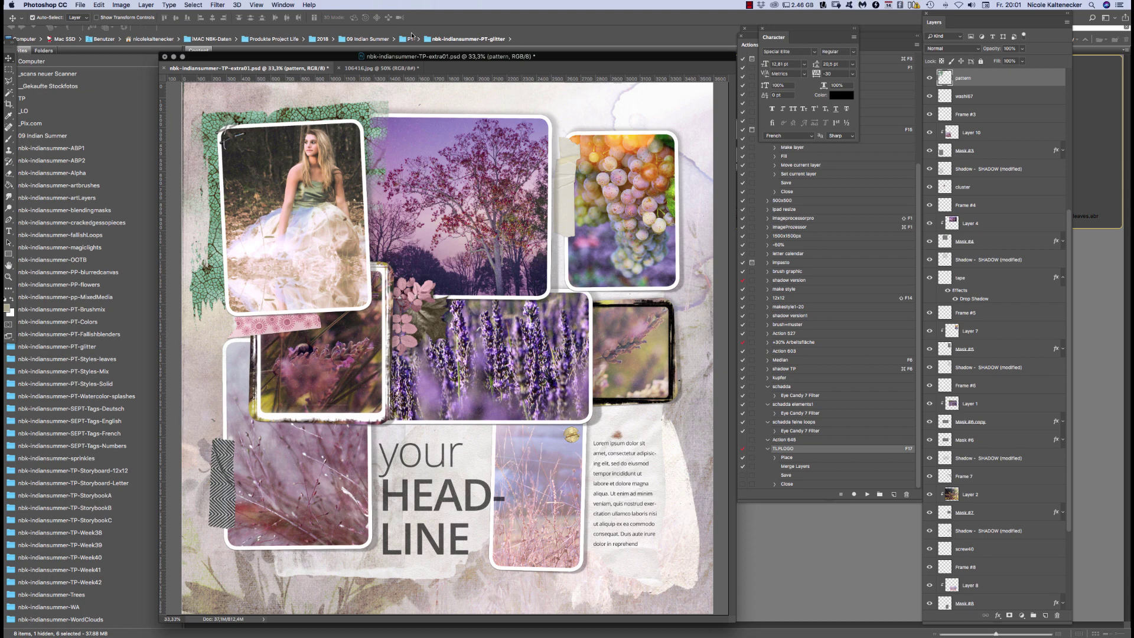
Display the loaded layer styles as large thumbnails and apply the nbk-IS-leaves4 style to the pattern layer
{"action": "left_click", "coordinate": [283, 4]}
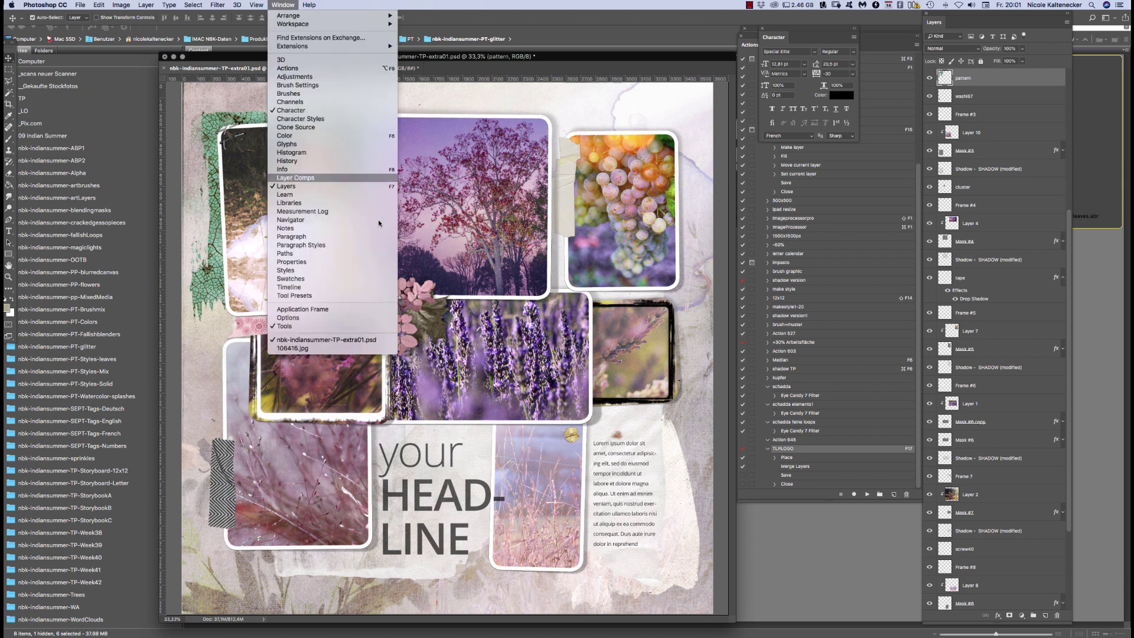
{"action": "left_click", "coordinate": [351, 269]}
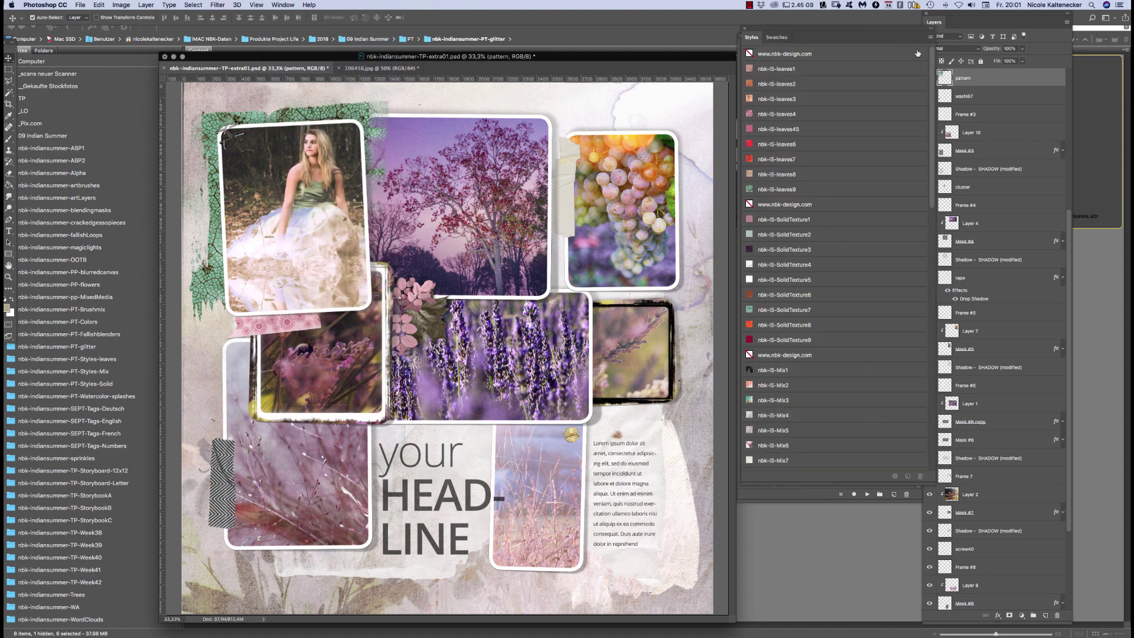
{"action": "left_click", "coordinate": [931, 37]}
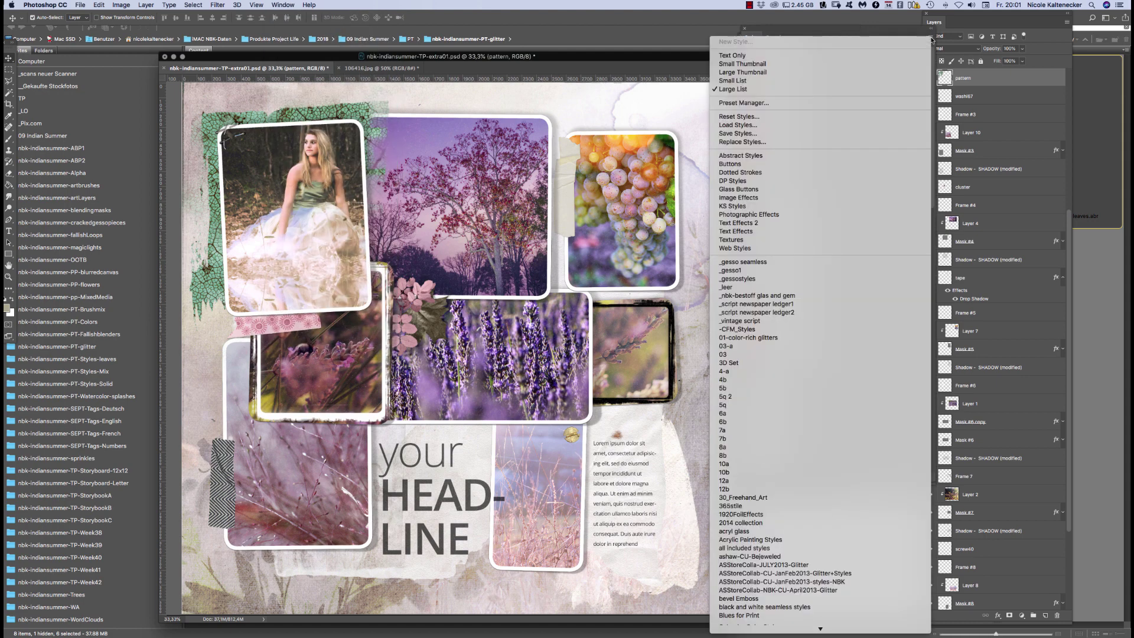
{"action": "left_click", "coordinate": [877, 72]}
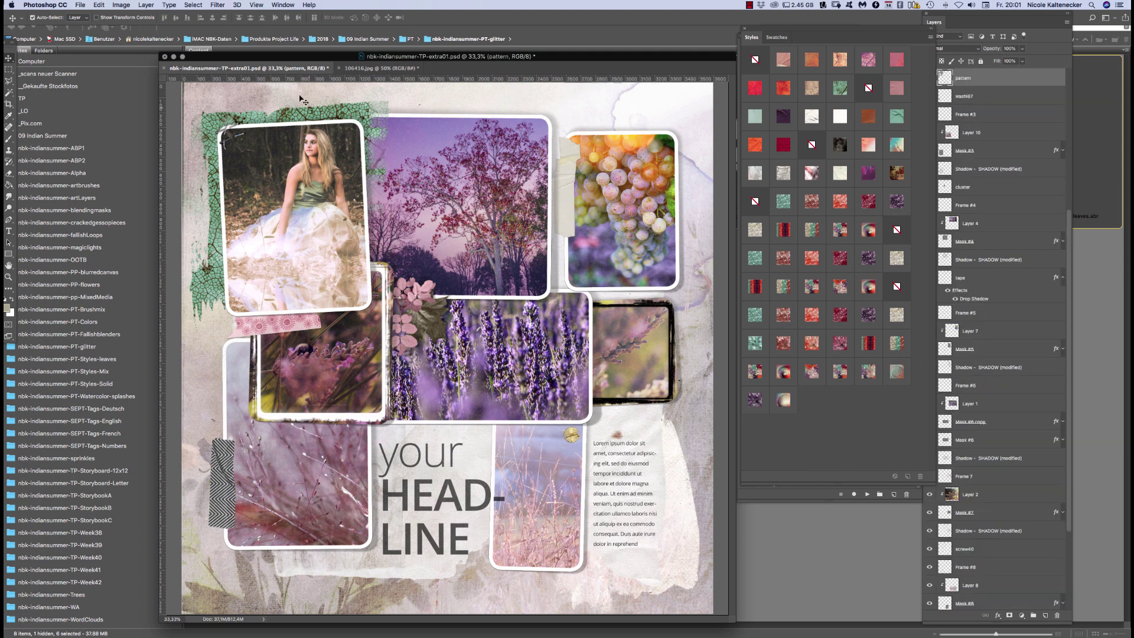
{"action": "left_click", "coordinate": [868, 59]}
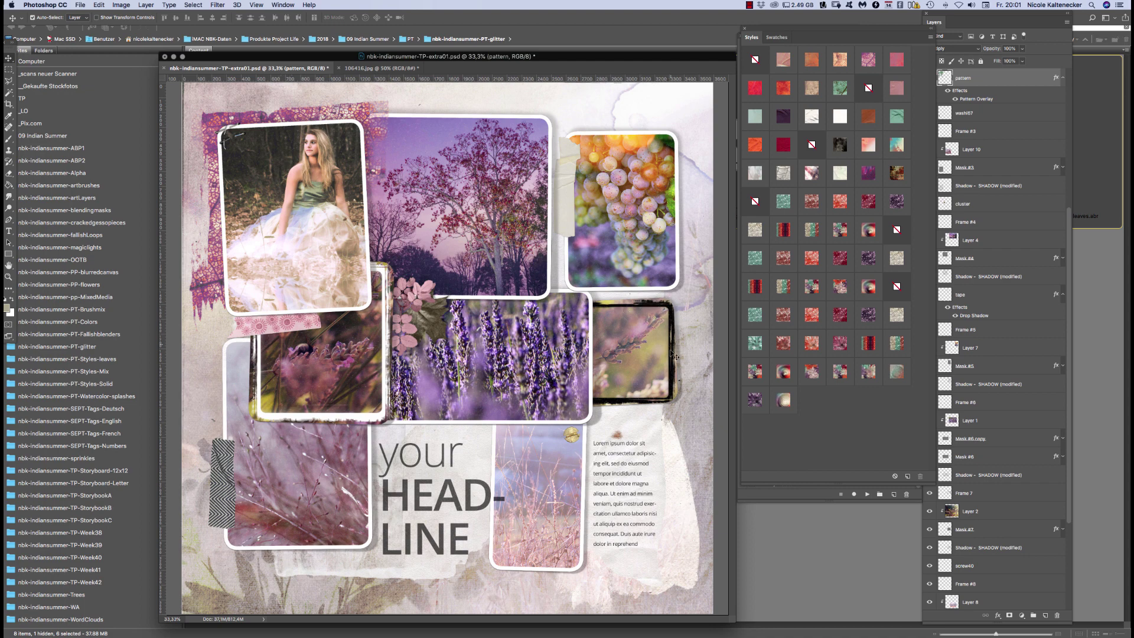
Try several purple glitter and nbk-IS-Mix styles on the black frame layer Frame 7
{"action": "left_click", "coordinate": [673, 315]}
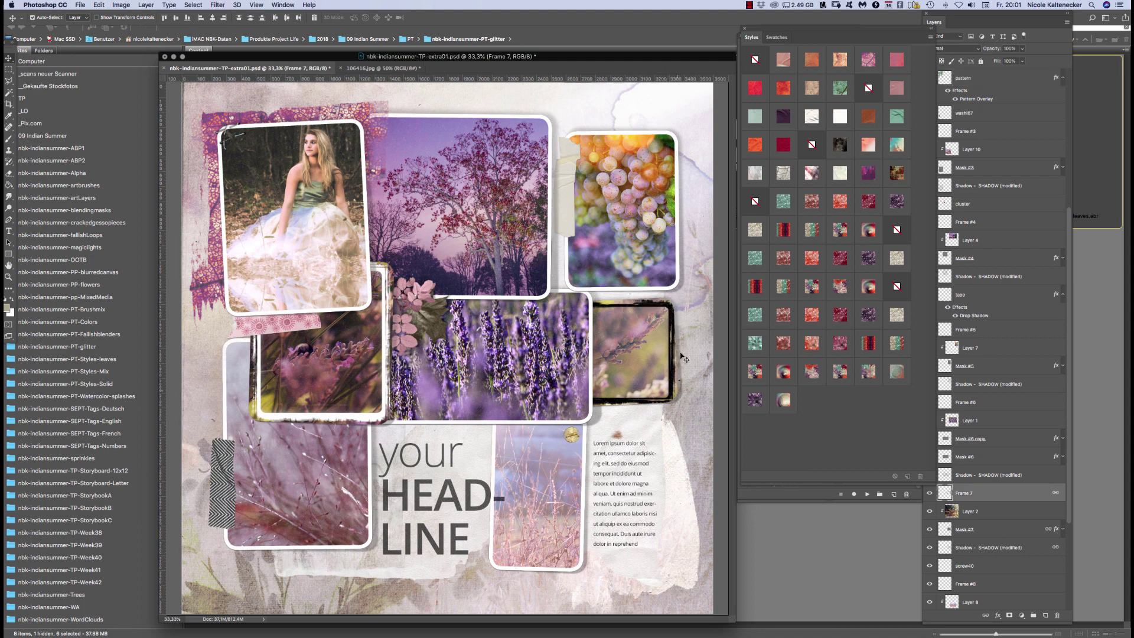
{"action": "left_click", "coordinate": [760, 399]}
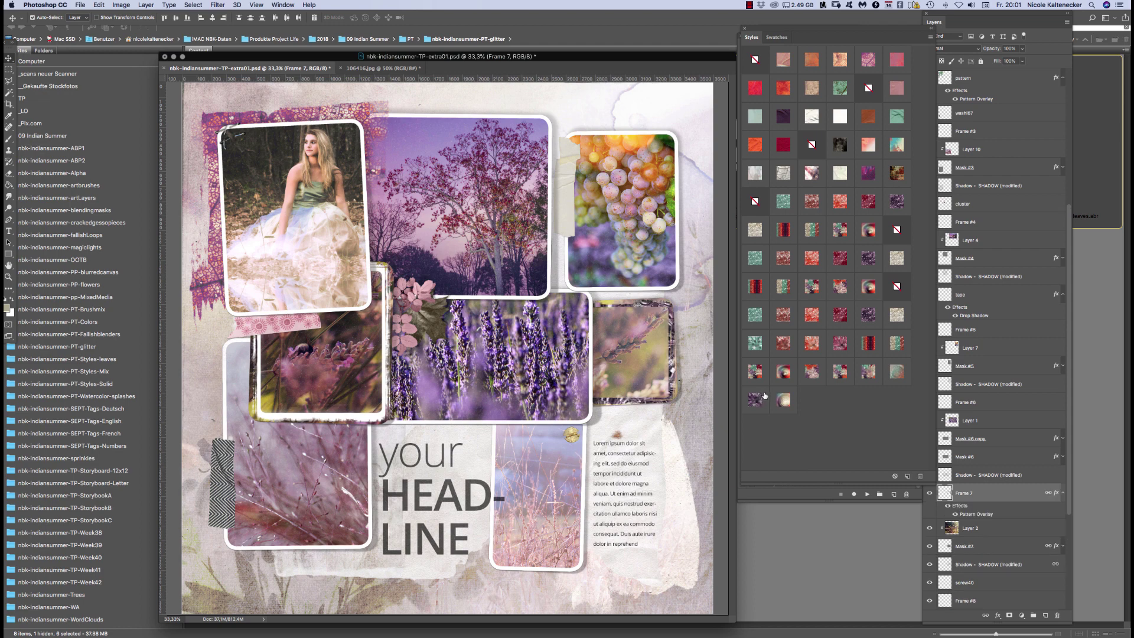
{"action": "left_click", "coordinate": [870, 309]}
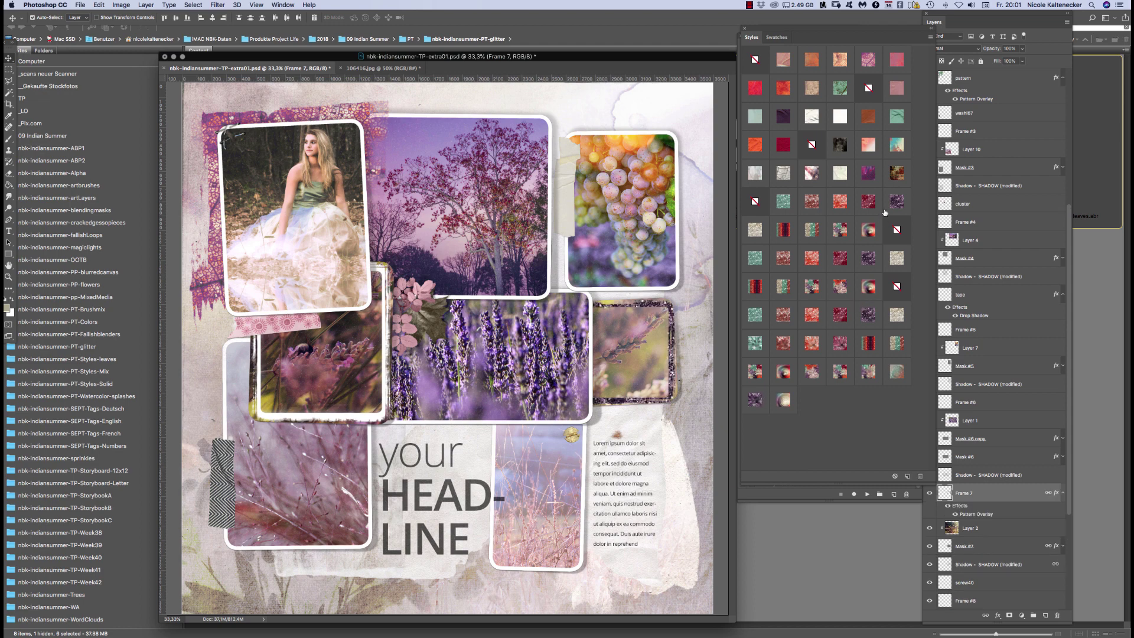
{"action": "left_click", "coordinate": [897, 202]}
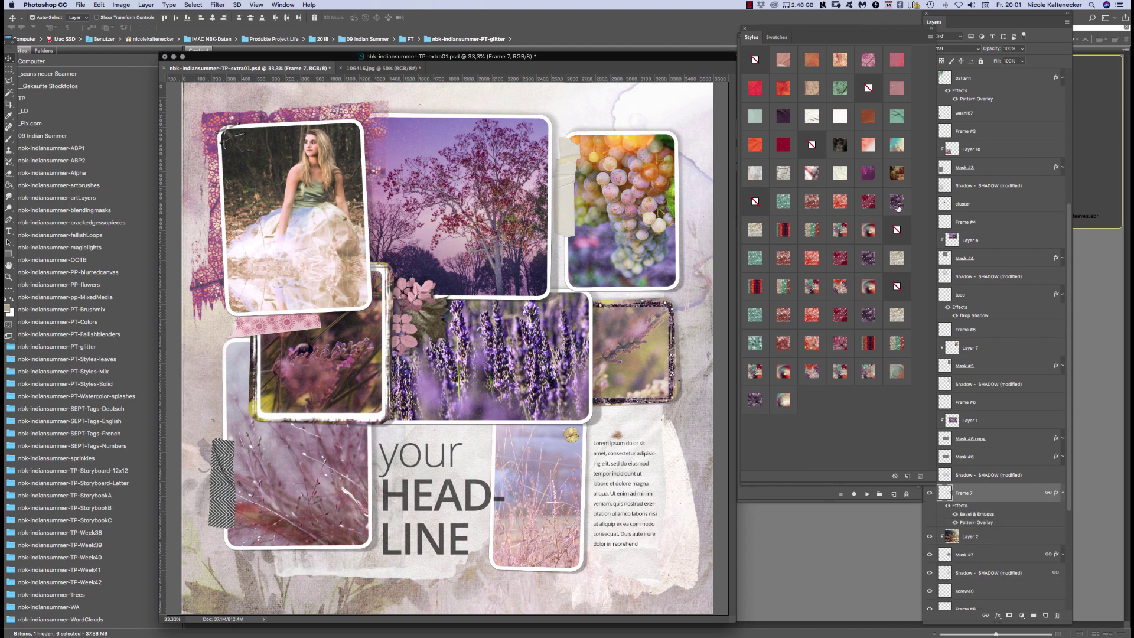
{"action": "left_click", "coordinate": [873, 171]}
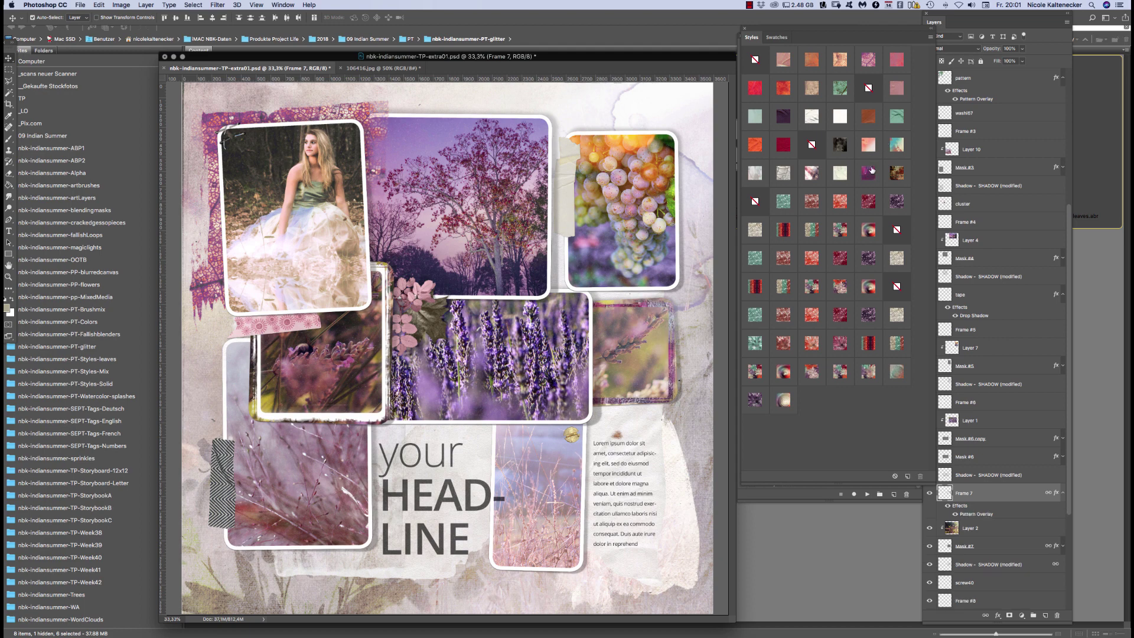
{"action": "left_click", "coordinate": [840, 172]}
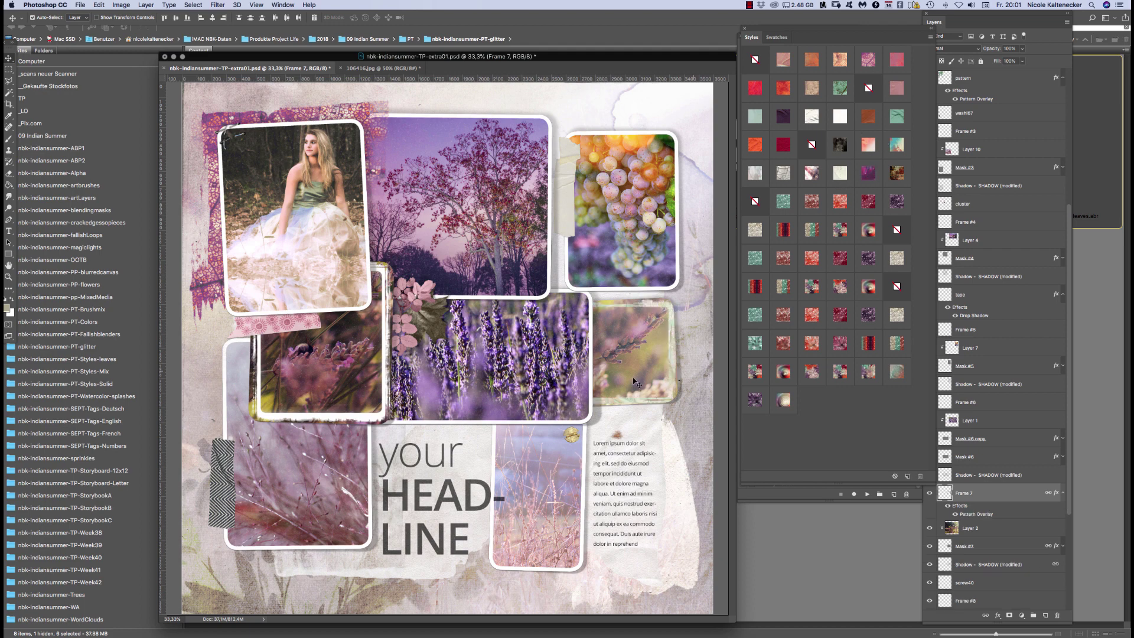
Apply the cracked nbk-IS-Mix5 style to both Frame 7 and Frame 2
{"action": "left_click", "coordinate": [787, 176]}
{"action": "left_click", "coordinate": [616, 395]}
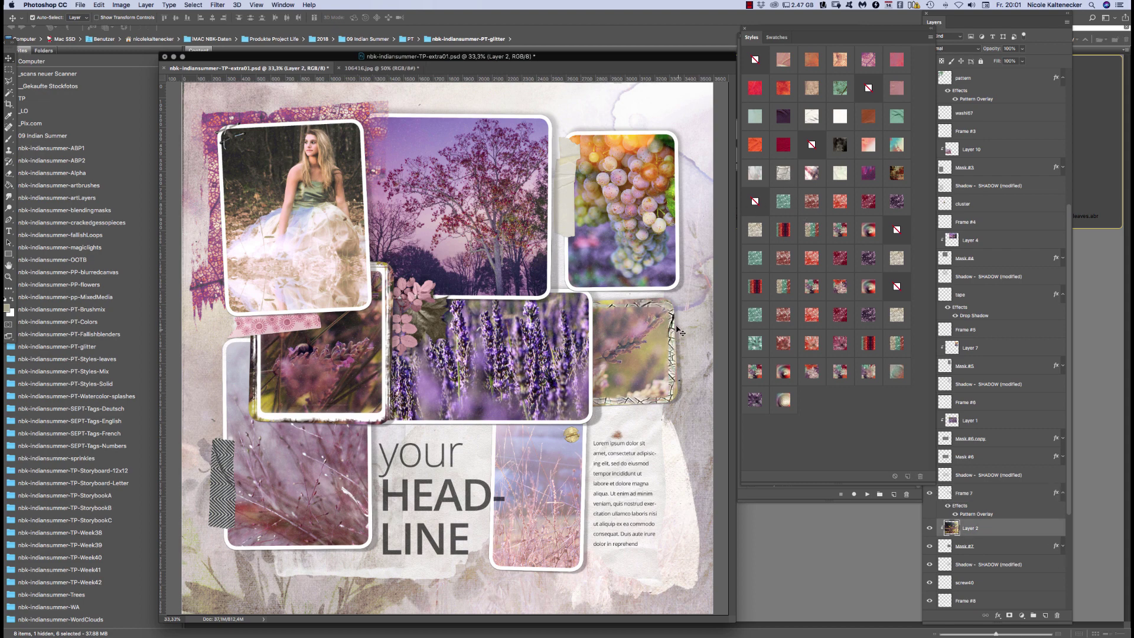
{"action": "left_click", "coordinate": [380, 416]}
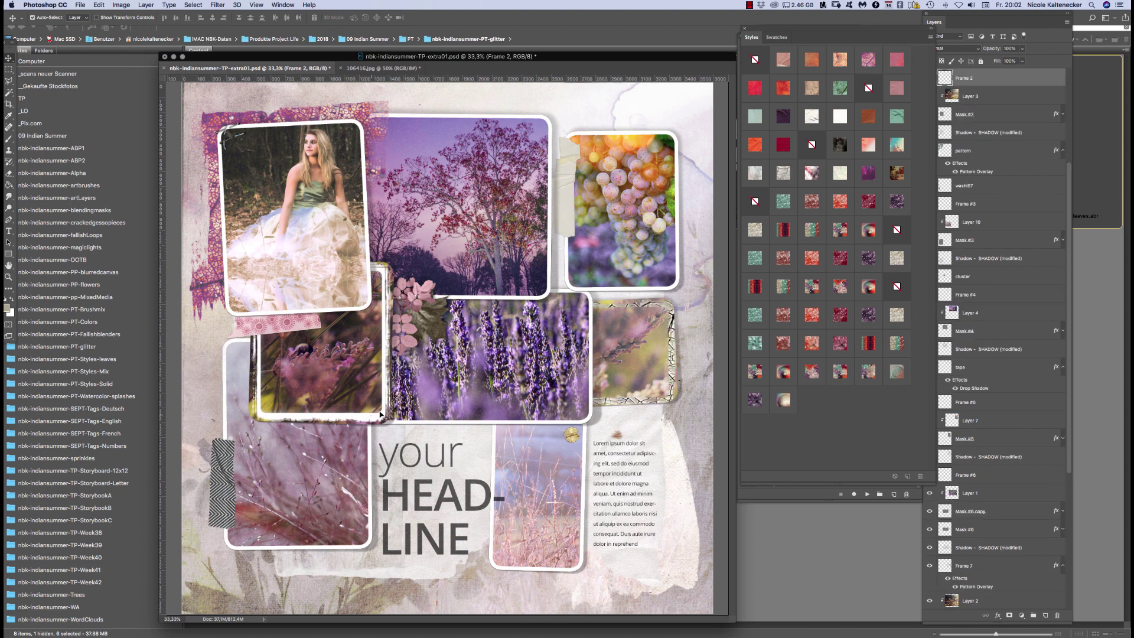
{"action": "left_click", "coordinate": [783, 175]}
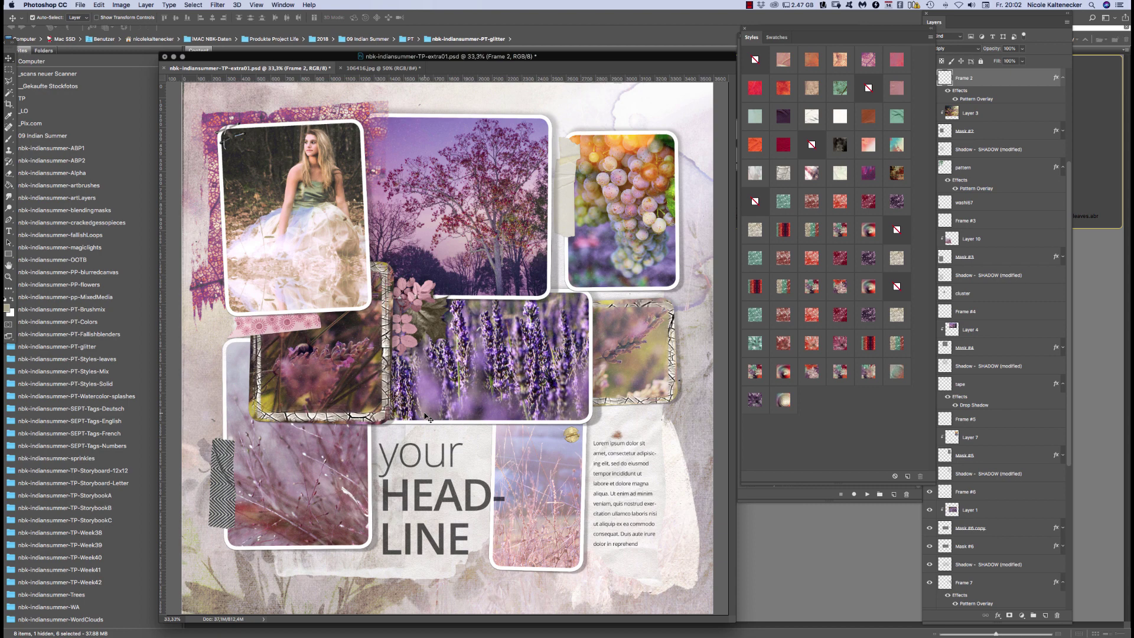
Save and close nbk-indiansummer-TP-extra01.psd, and close 106416.jpg without saving its changes
{"action": "left_click", "coordinate": [488, 494]}
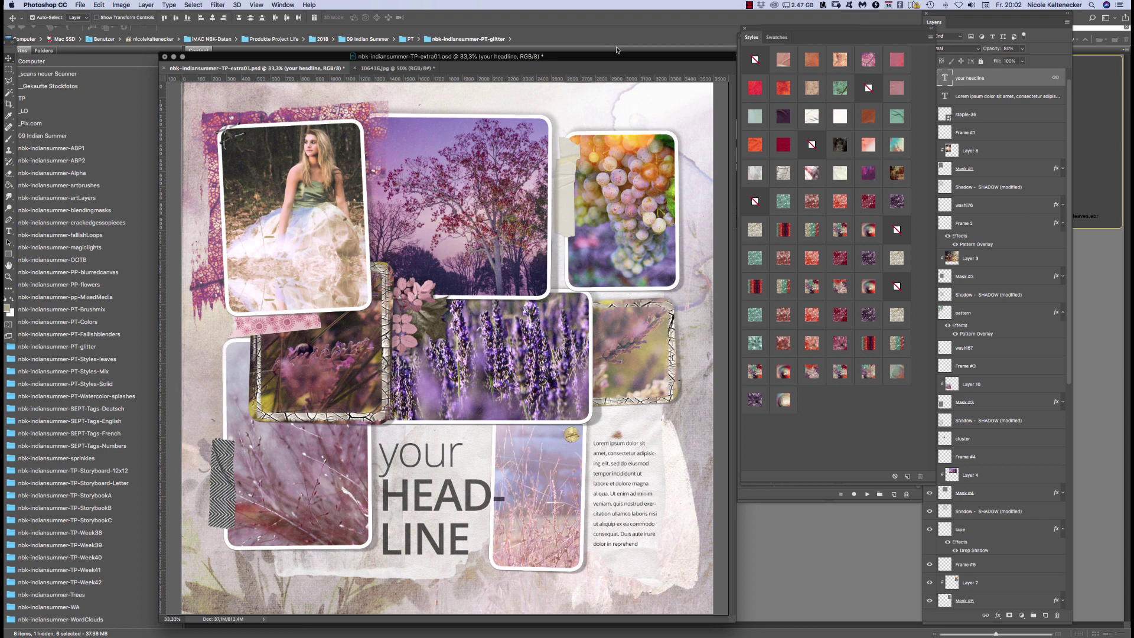
{"action": "left_click", "coordinate": [617, 50]}
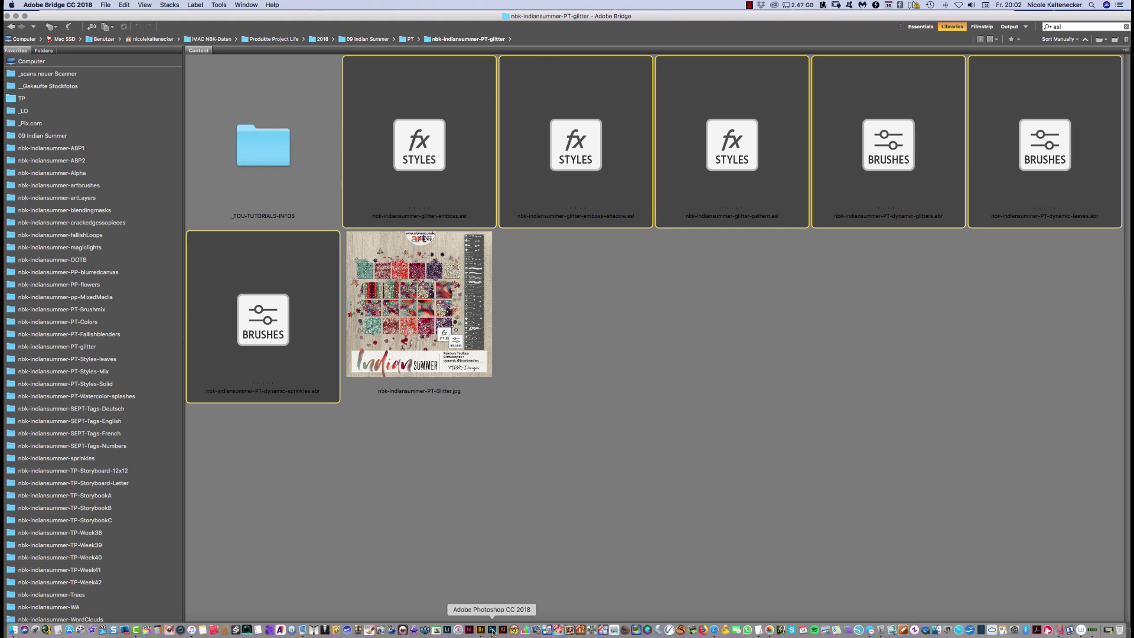
{"action": "left_click", "coordinate": [492, 632]}
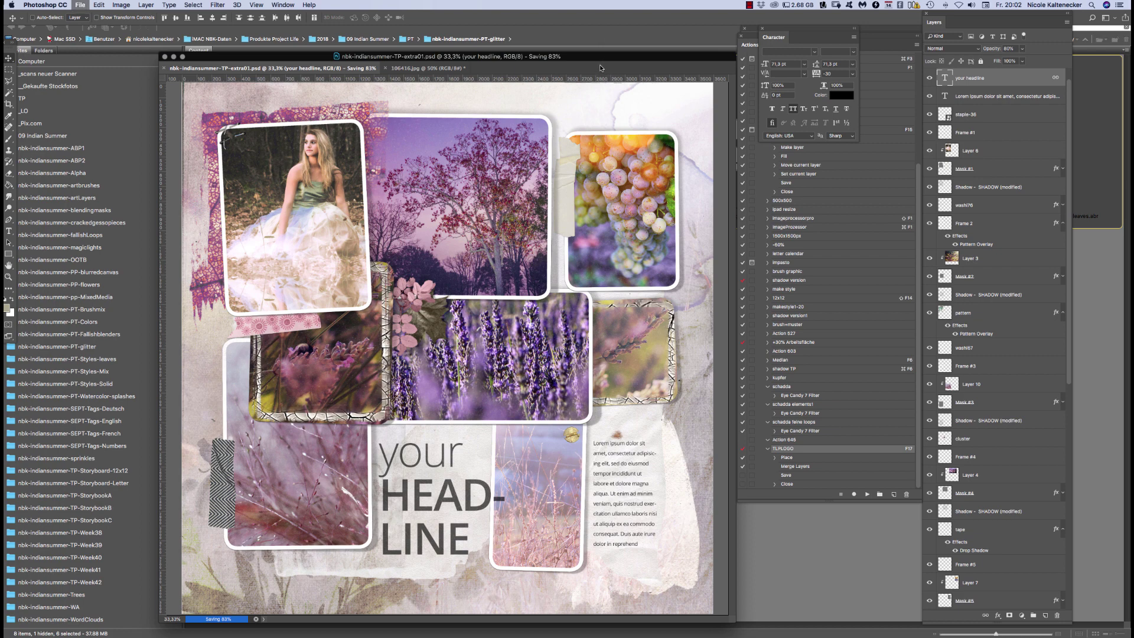
{"action": "key", "text": "super+w"}
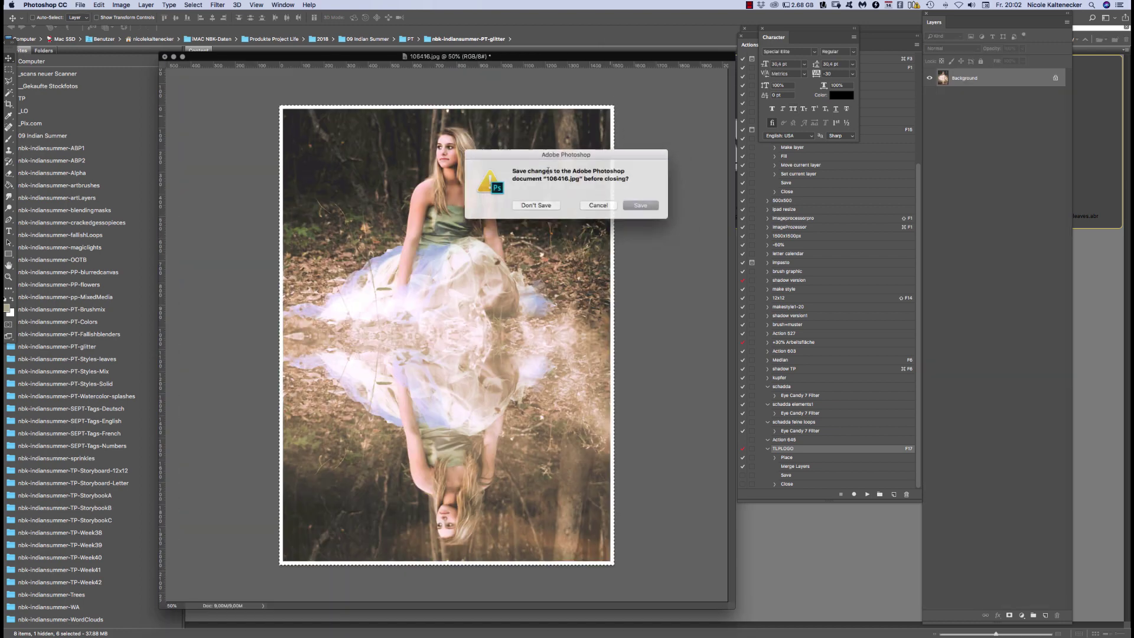
{"action": "left_click", "coordinate": [537, 206]}
Open nbk-indiansummer-TP-extra02.psd from the TP folder in Bridge and position its document window clear of the panels
{"action": "left_click", "coordinate": [564, 262]}
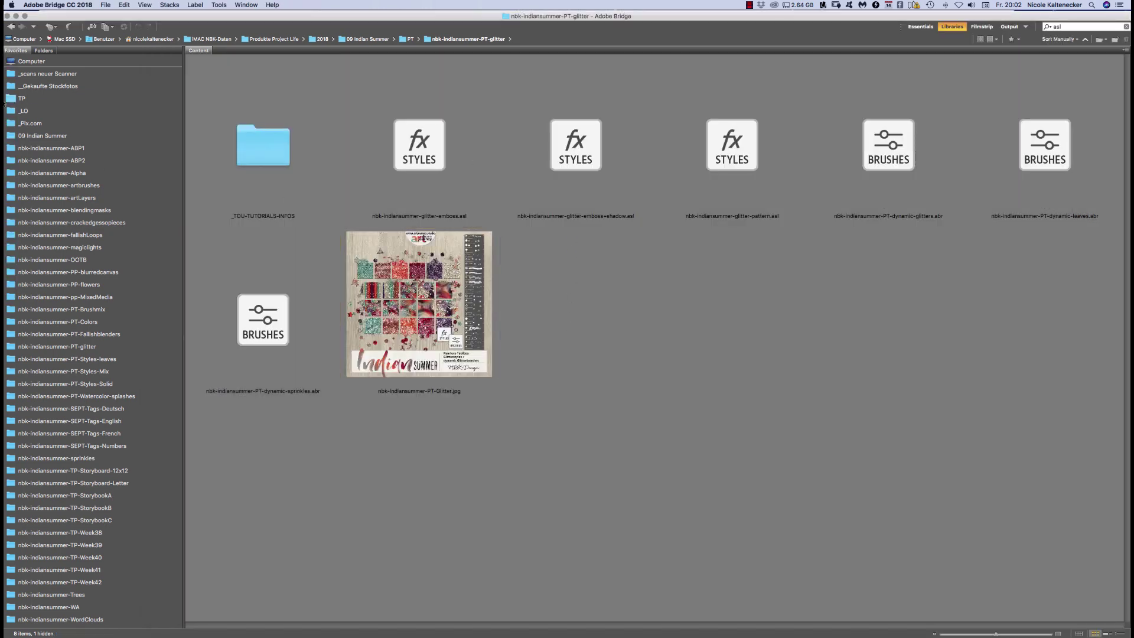
{"action": "left_click", "coordinate": [28, 99]}
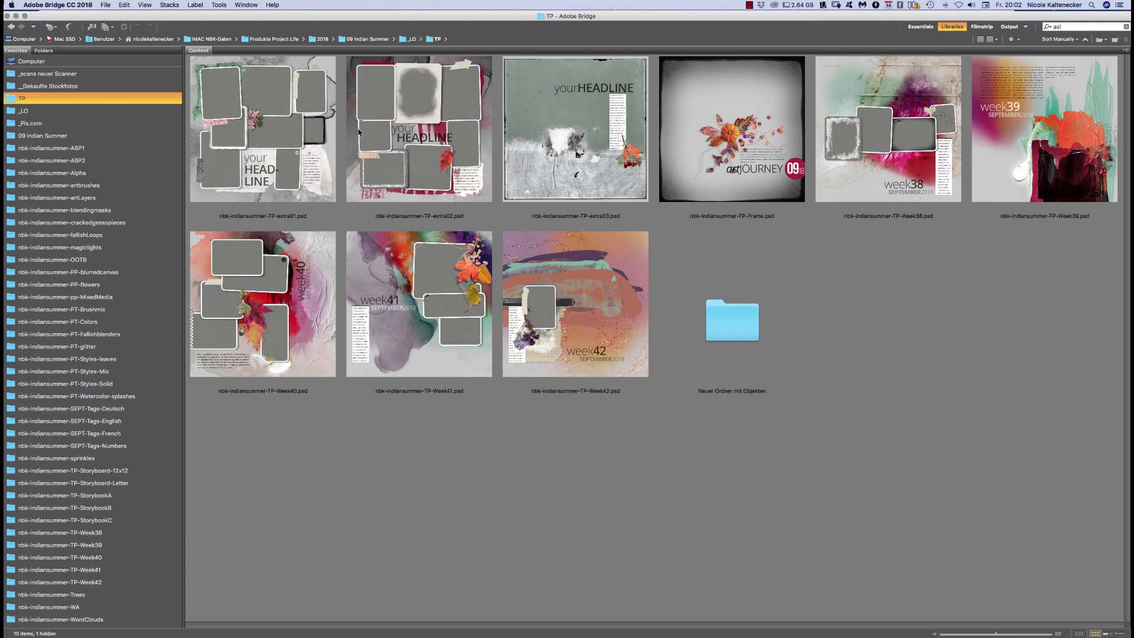
{"action": "left_click", "coordinate": [337, 141]}
{"action": "left_click", "coordinate": [445, 121]}
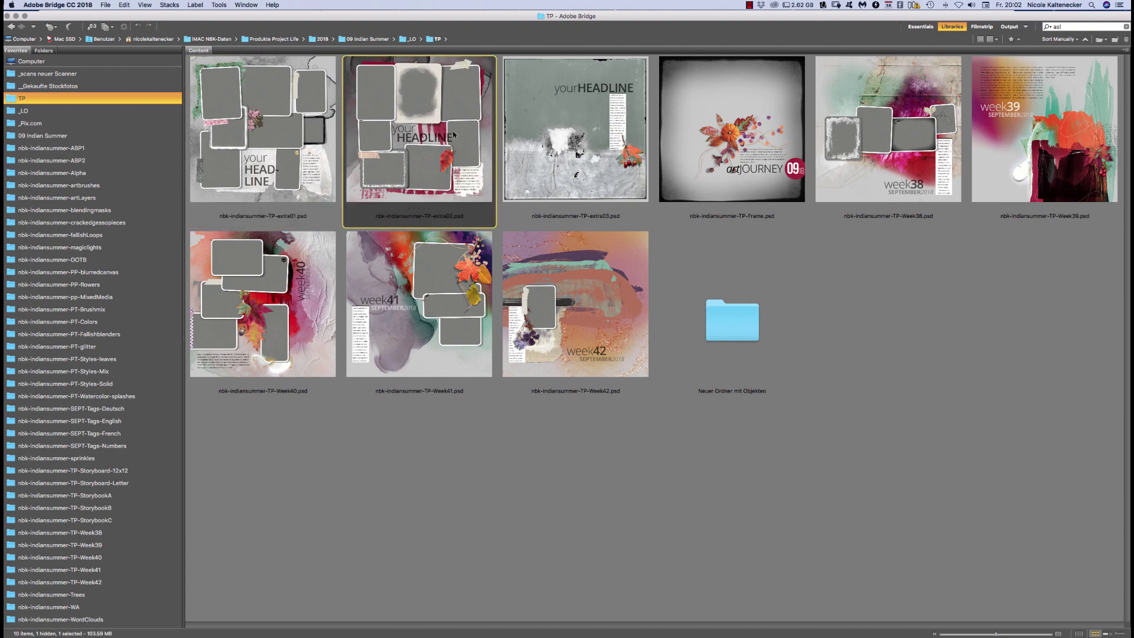
{"action": "double_click", "coordinate": [453, 135]}
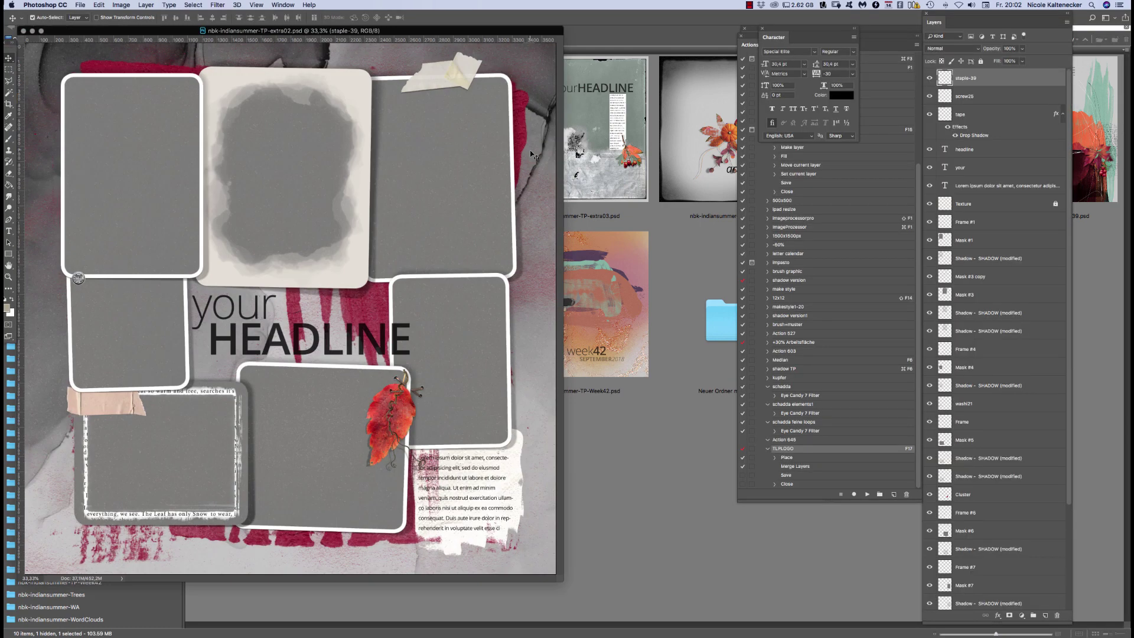
{"action": "left_click_drag", "start_coordinate": [520, 34], "coordinate": [666, 39]}
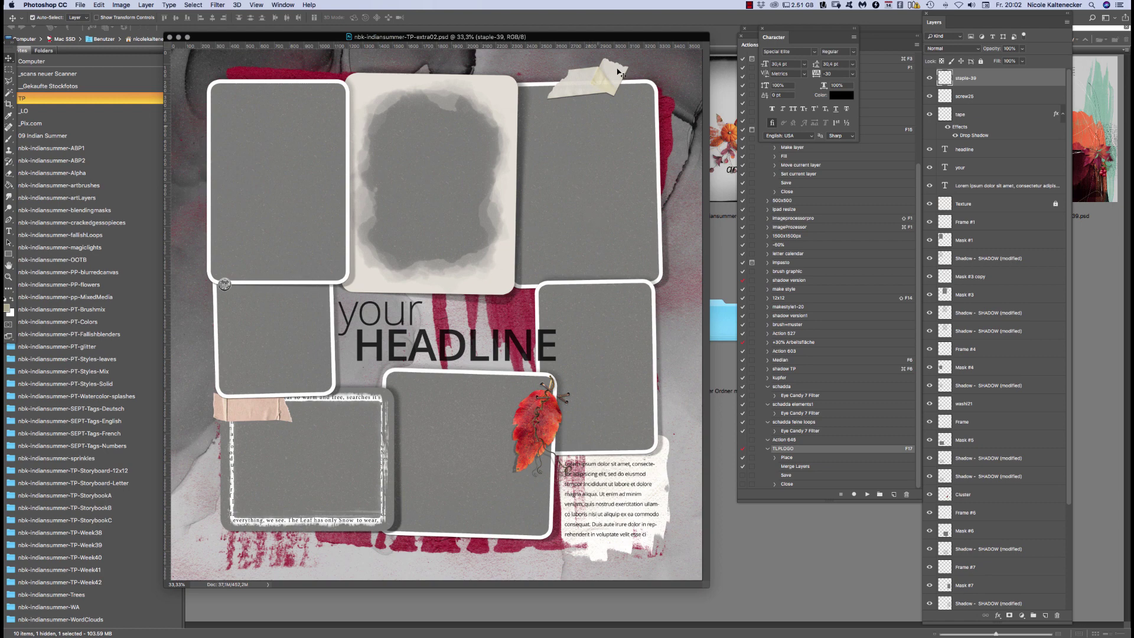
{"action": "left_click_drag", "start_coordinate": [623, 32], "coordinate": [640, 40]}
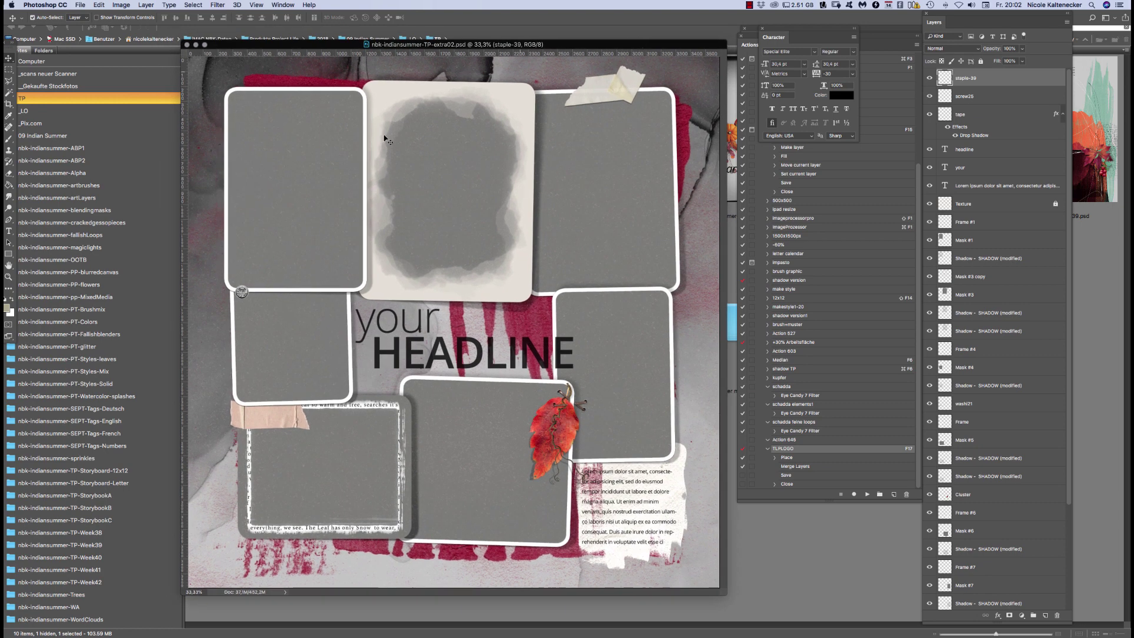
Switch to Bridge and open the _Stock Photos folder inside __Gekaufte Stockfotos
{"action": "left_click", "coordinate": [86, 83]}
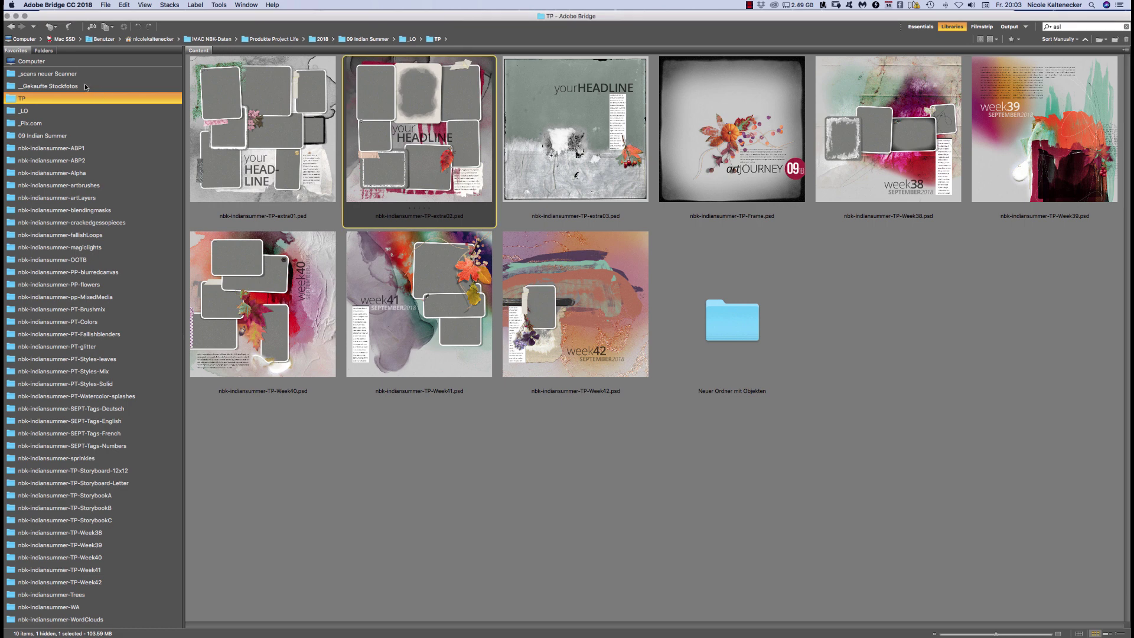
{"action": "left_click", "coordinate": [83, 84]}
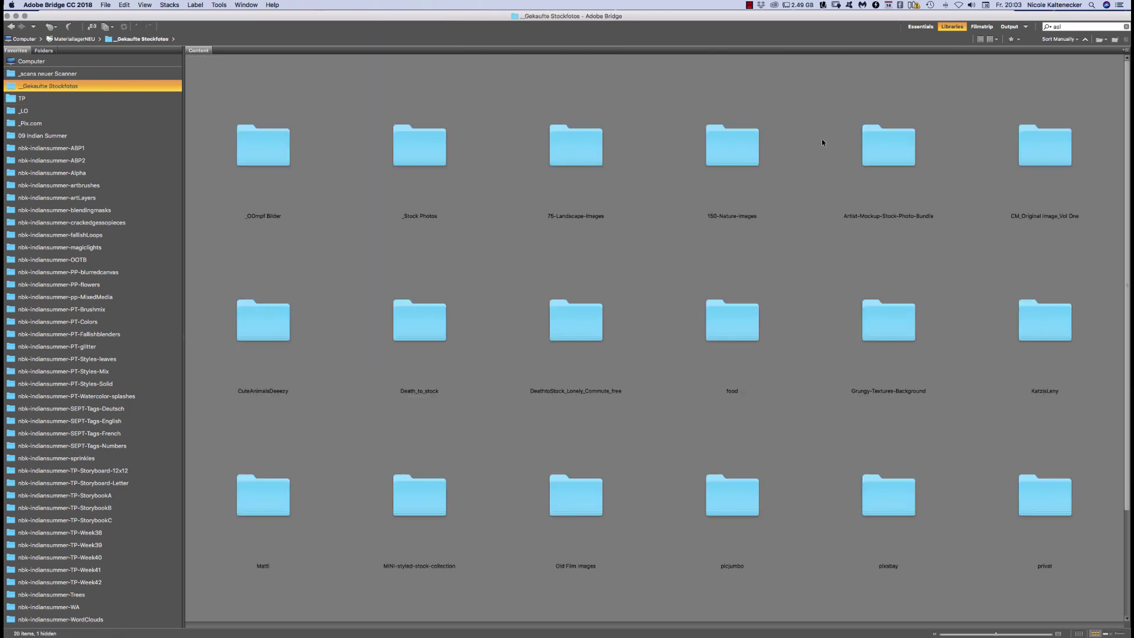
{"action": "left_click", "coordinate": [412, 142]}
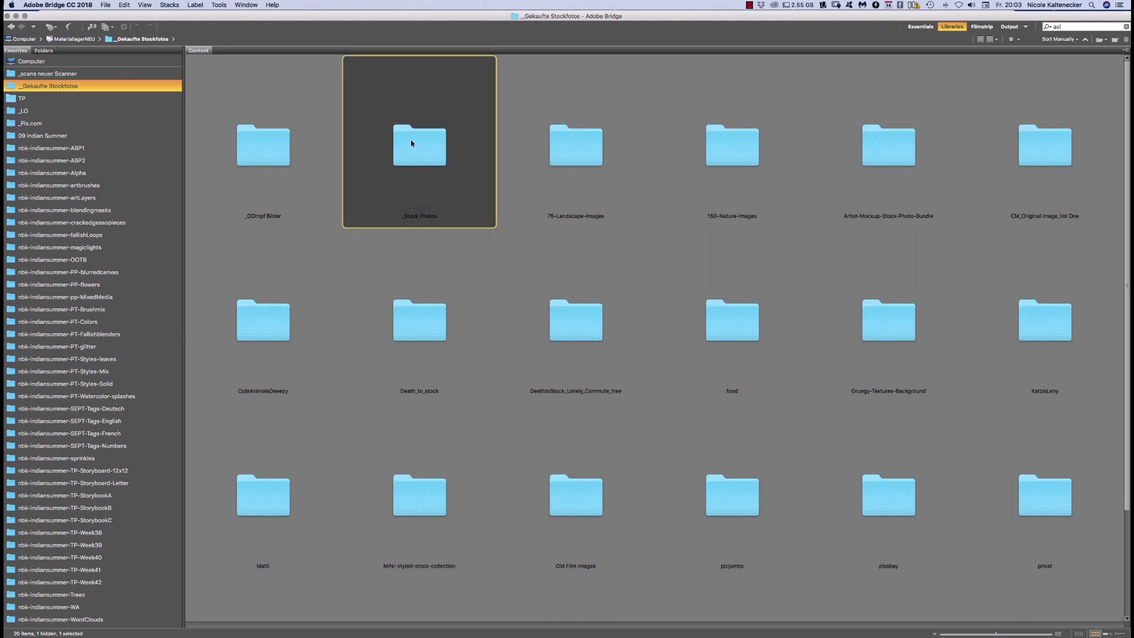
{"action": "double_click", "coordinate": [430, 148]}
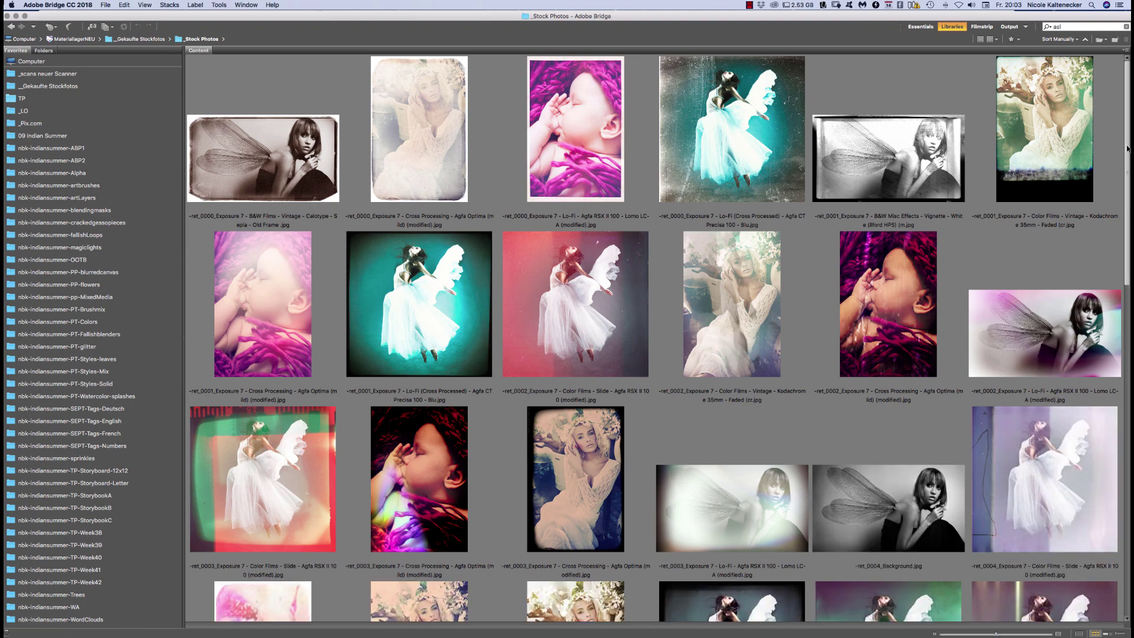
Find the autumn collage of a woman with a pink hat, Depositphotos_11164350_original.jpg, and open it in Photoshop
{"action": "scroll", "coordinate": [1126, 149], "scroll_direction": "down", "scroll_amount": 15}
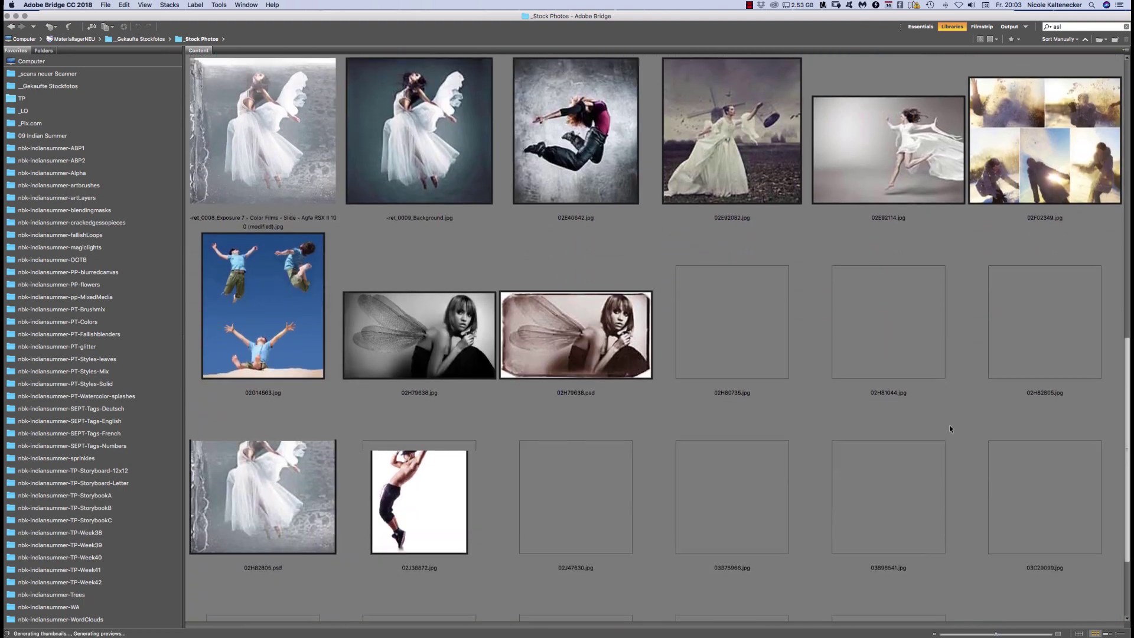
{"action": "scroll", "coordinate": [950, 428], "scroll_direction": "down", "scroll_amount": 1}
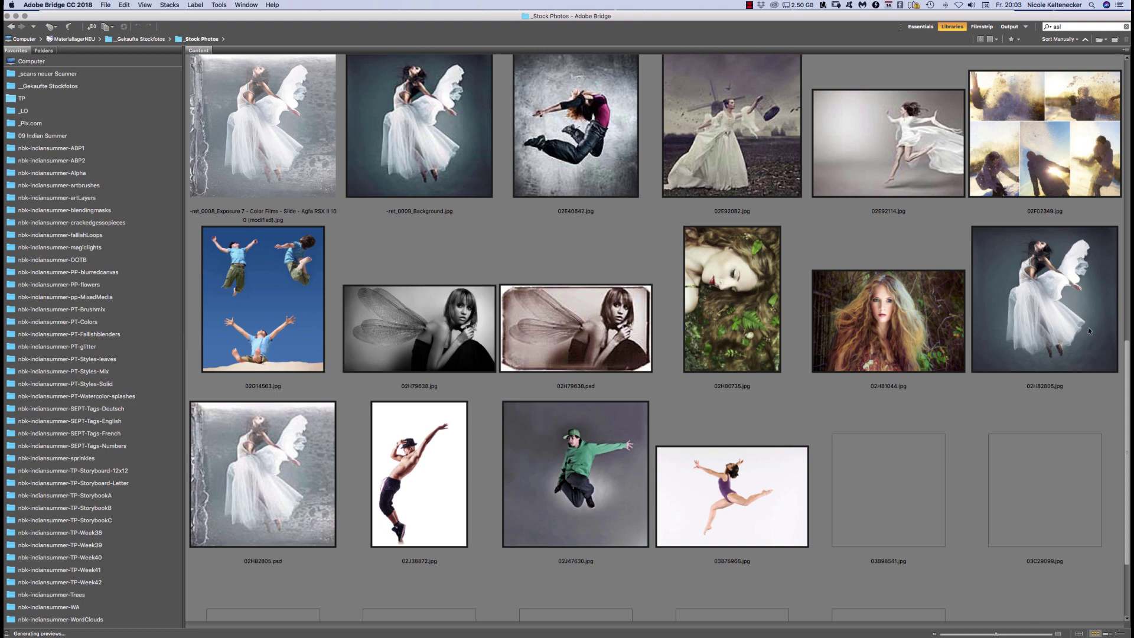
{"action": "scroll", "coordinate": [1068, 365], "scroll_direction": "down", "scroll_amount": 5}
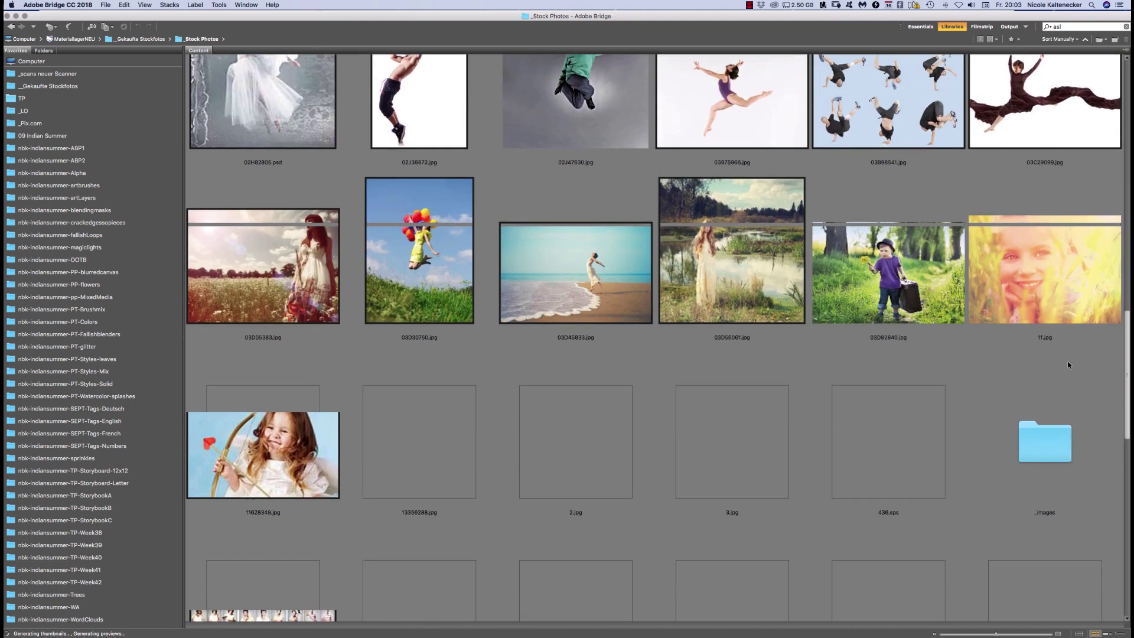
{"action": "scroll", "coordinate": [1068, 365], "scroll_direction": "down", "scroll_amount": 2}
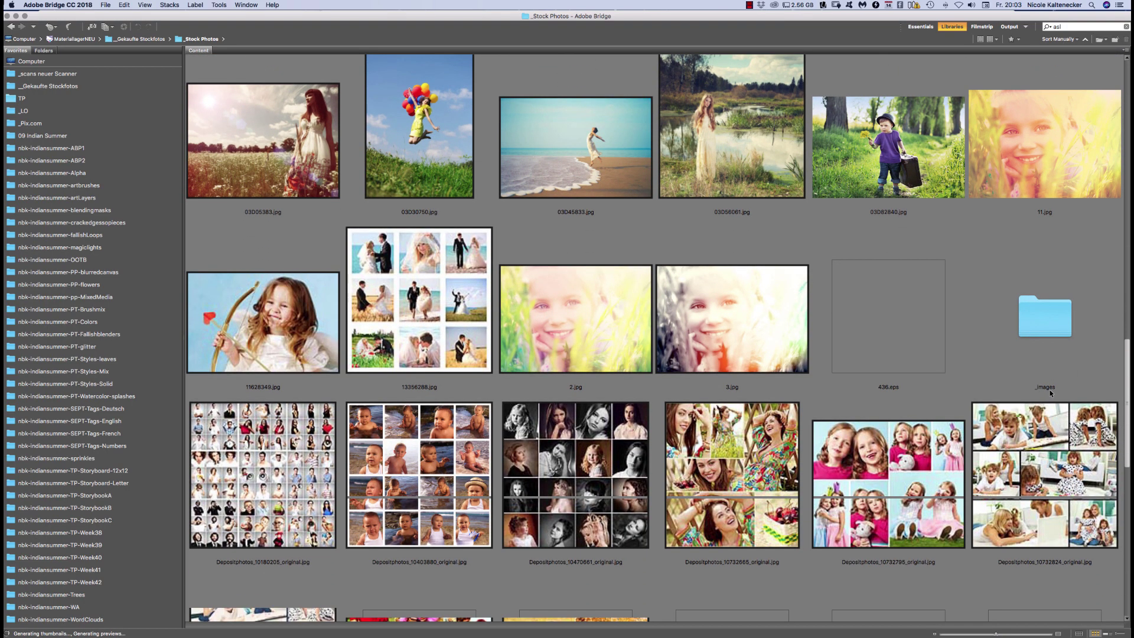
{"action": "scroll", "coordinate": [1051, 395], "scroll_direction": "down", "scroll_amount": 3}
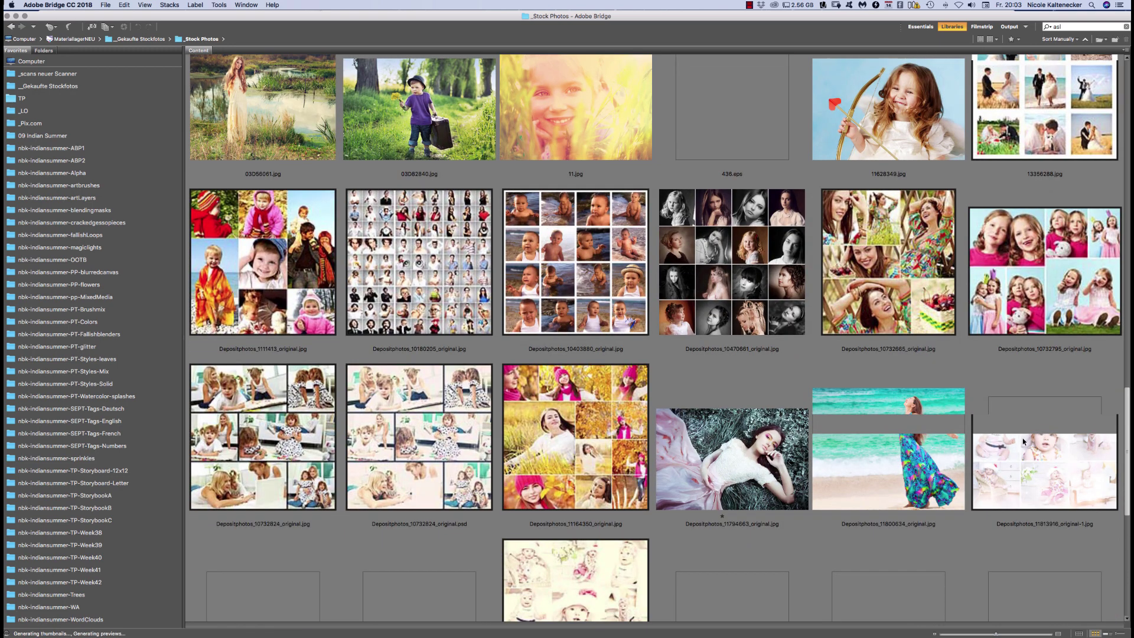
{"action": "scroll", "coordinate": [1024, 441], "scroll_direction": "down", "scroll_amount": 1}
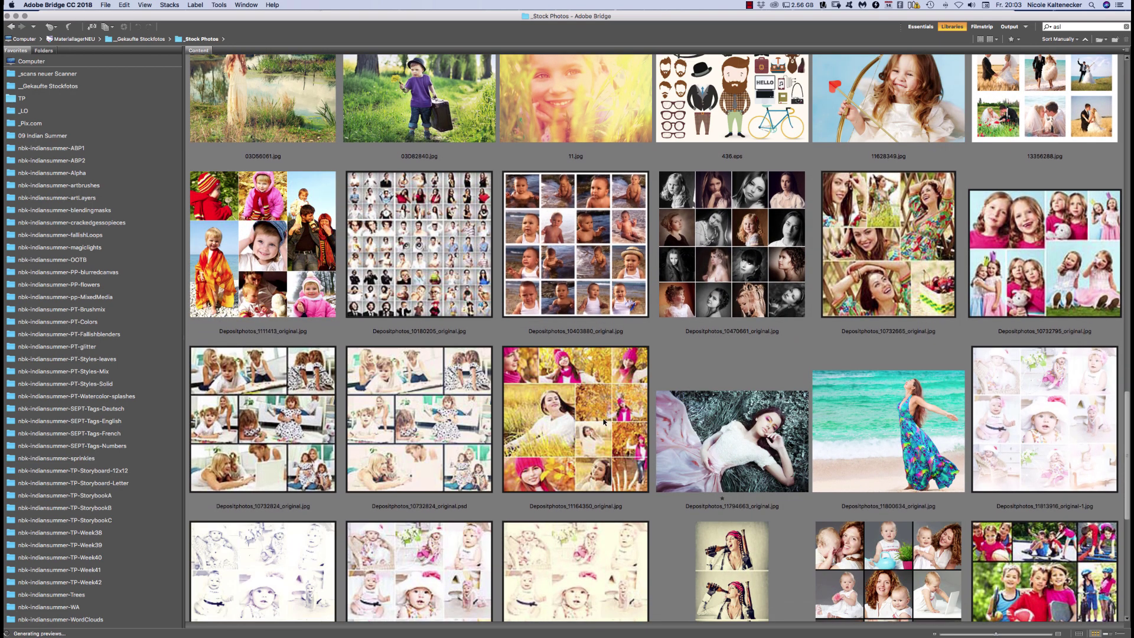
{"action": "double_click", "coordinate": [607, 400]}
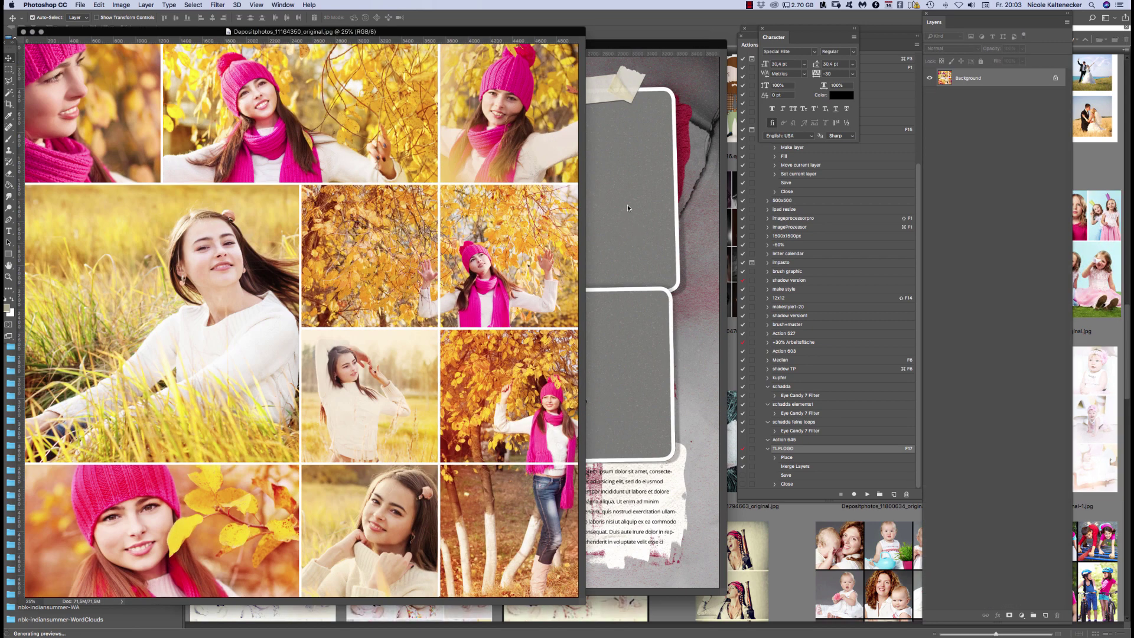
Move the Character panel out of the way, then reposition and widen the autumn collage's document window
{"action": "mouse_move", "coordinate": [540, 33]}
{"action": "left_mouse_down"}
{"action": "mouse_move", "coordinate": [535, 20]}
{"action": "mouse_move", "coordinate": [586, 34]}
{"action": "mouse_move", "coordinate": [553, 26]}
{"action": "mouse_move", "coordinate": [562, 31]}
{"action": "left_mouse_up"}
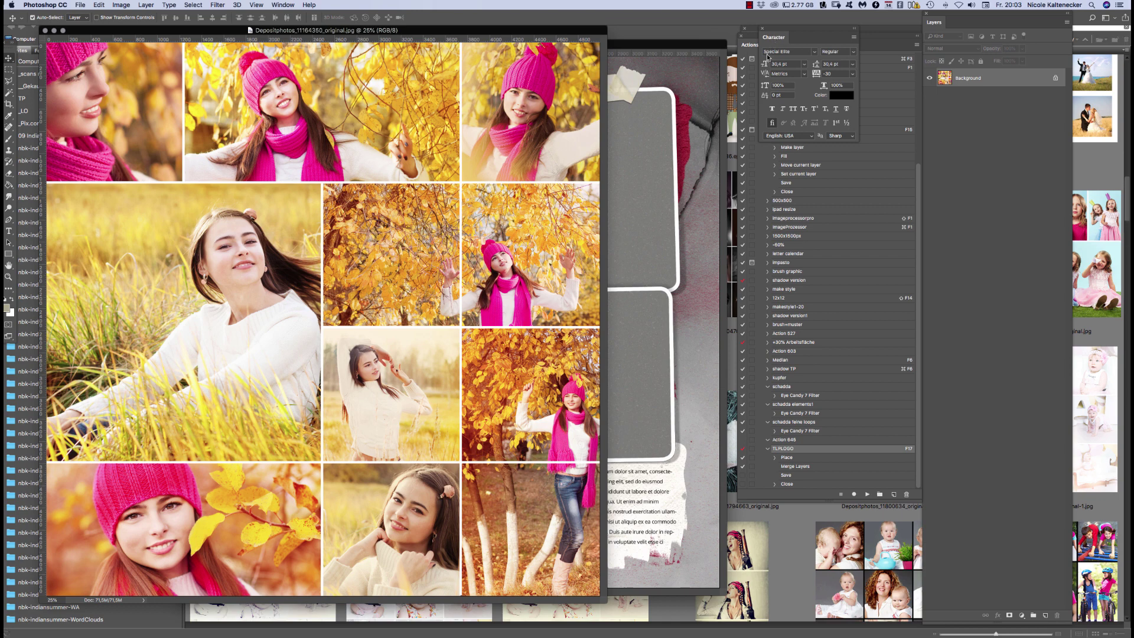
{"action": "left_click_drag", "start_coordinate": [782, 28], "coordinate": [1023, 144]}
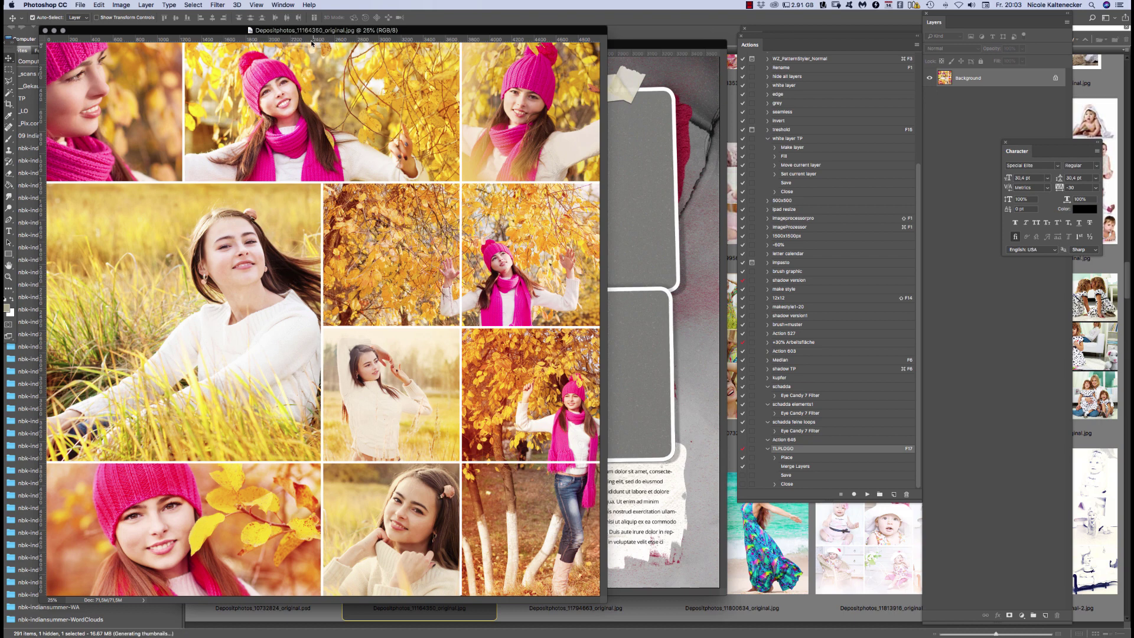
{"action": "left_click_drag", "start_coordinate": [313, 32], "coordinate": [335, 37]}
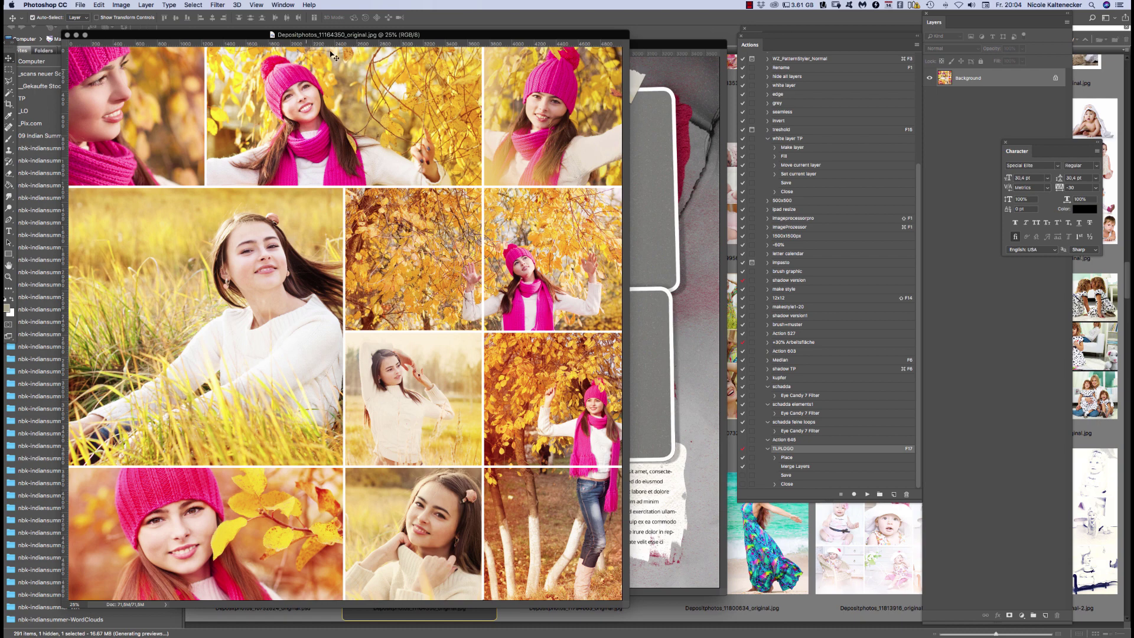
{"action": "left_click_drag", "start_coordinate": [625, 610], "coordinate": [709, 610]}
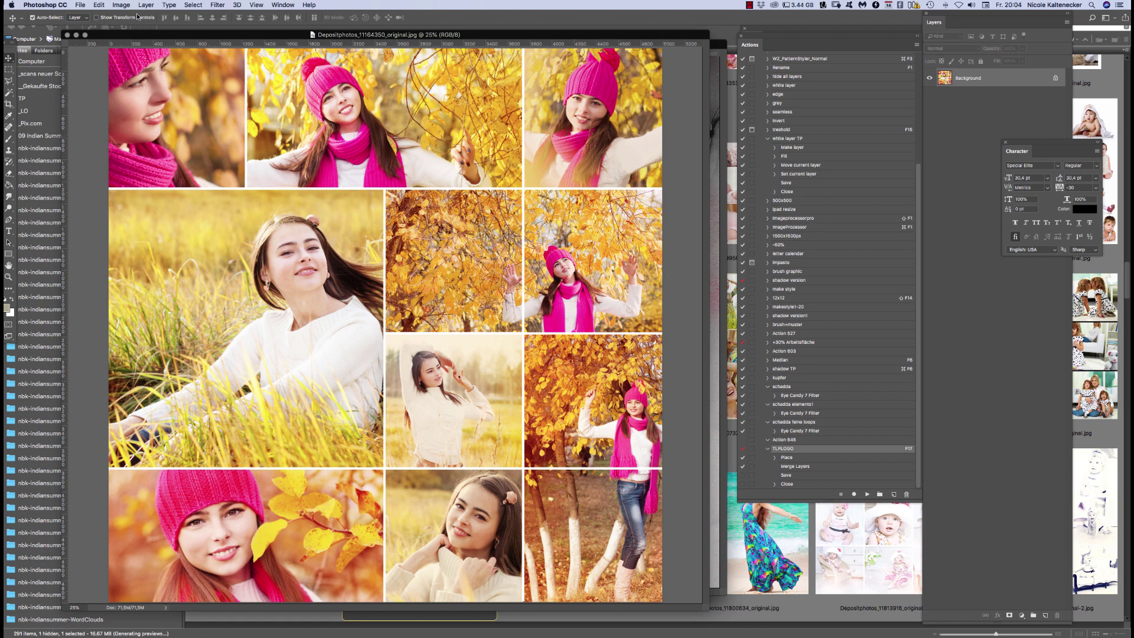
Start a Replace Color adjustment on the autumn collage and compare its Image and Selection previews, leaving Selection active
{"action": "left_click", "coordinate": [121, 5]}
{"action": "mouse_move", "coordinate": [121, 5]}
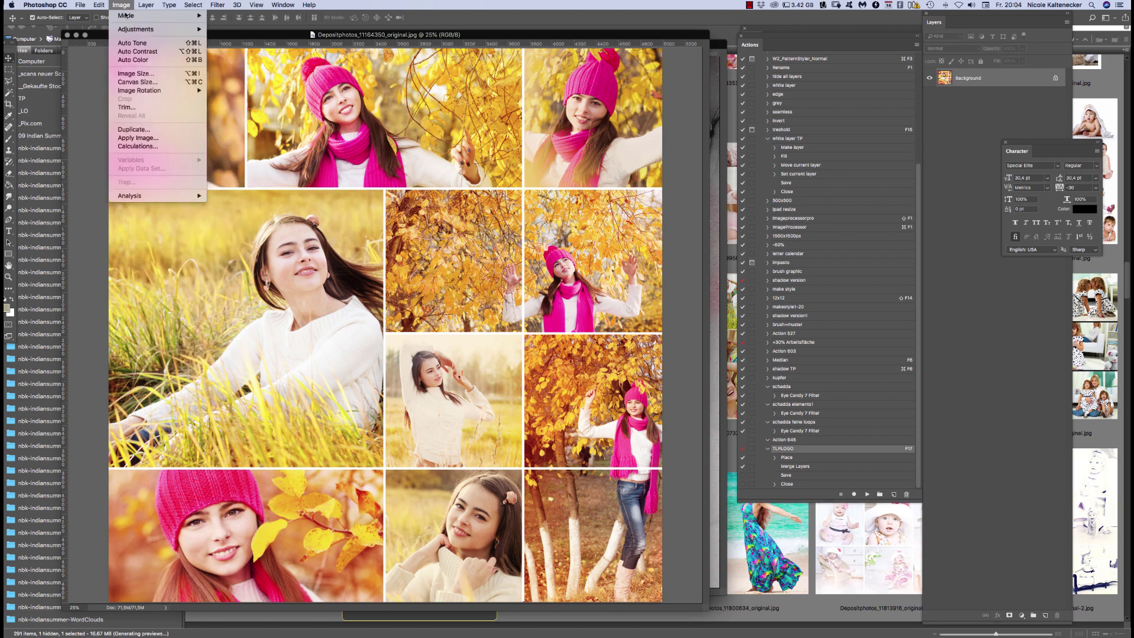
{"action": "mouse_move", "coordinate": [171, 29]}
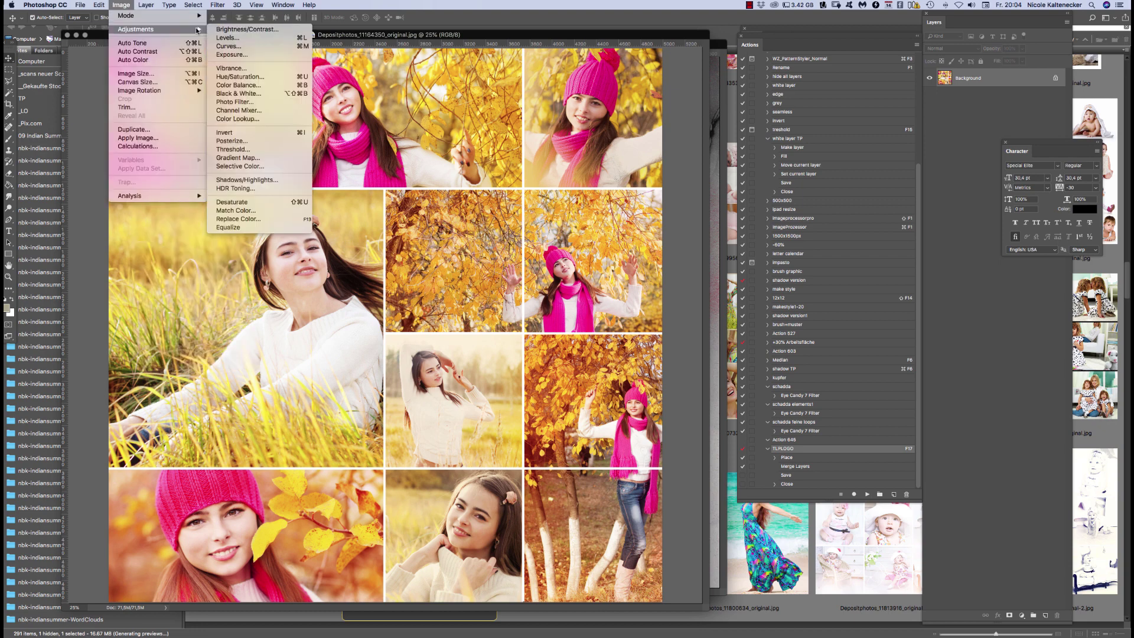
{"action": "left_click", "coordinate": [305, 221]}
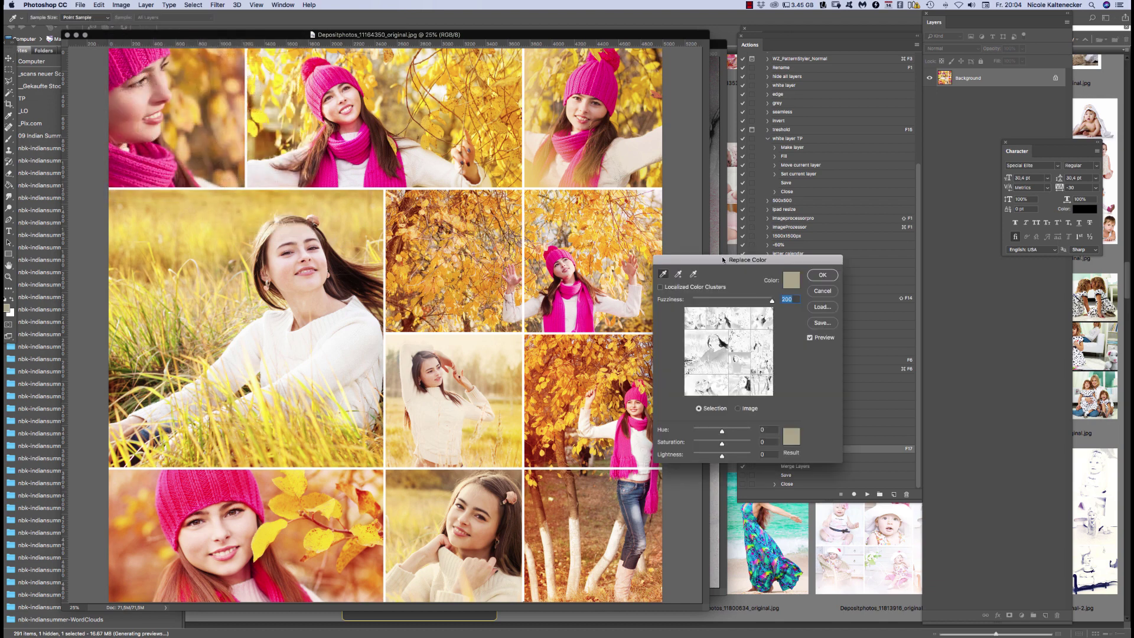
{"action": "left_click_drag", "start_coordinate": [723, 260], "coordinate": [485, 298]}
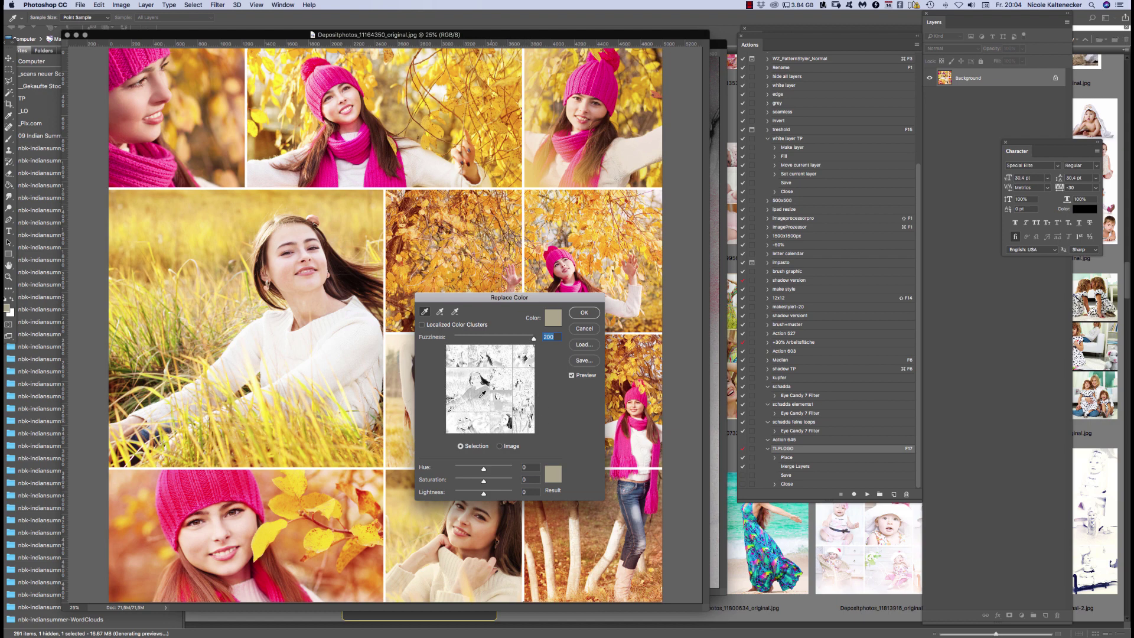
{"action": "left_click", "coordinate": [500, 445]}
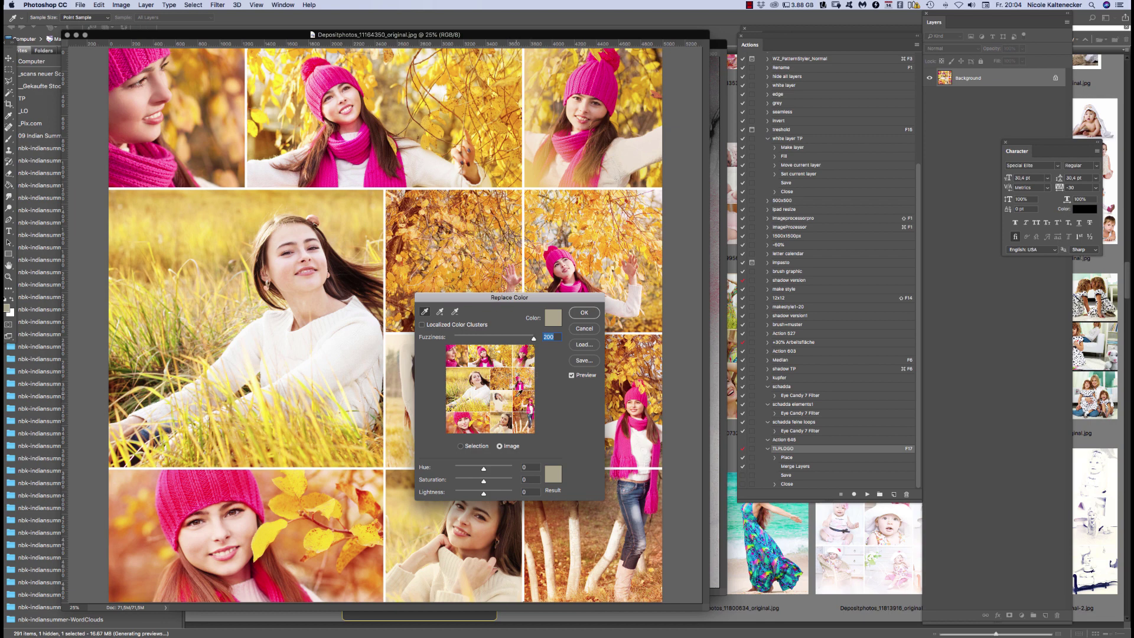
{"action": "left_click", "coordinate": [461, 446]}
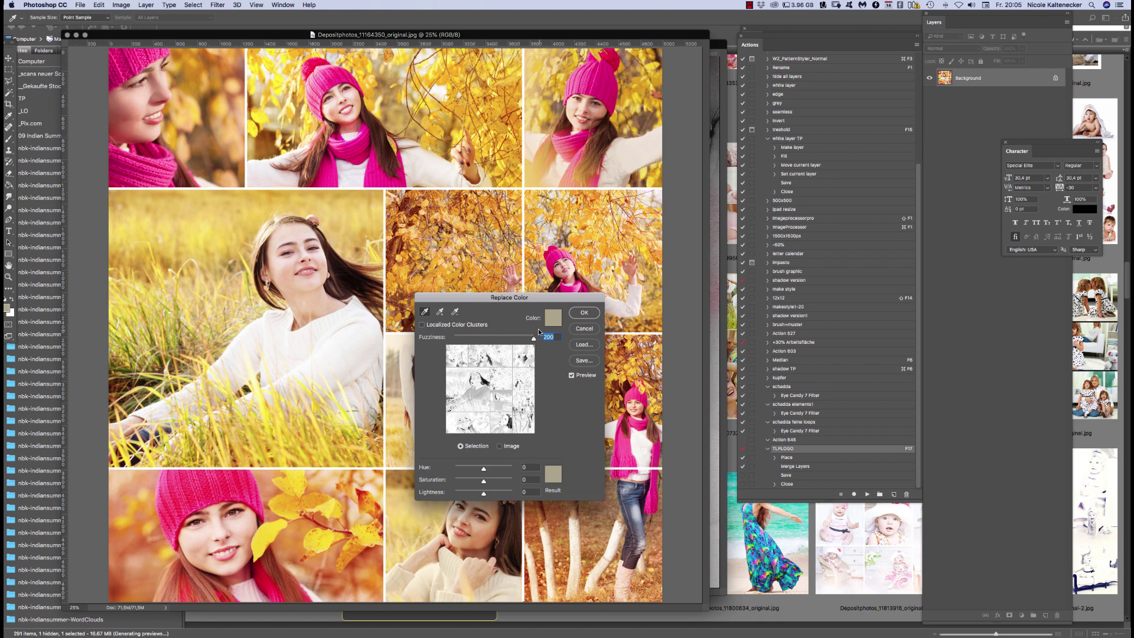
Sample the pink of the knitted hat for Replace Color, with Fuzziness 200 and Saturation -57
{"action": "left_click", "coordinate": [231, 481]}
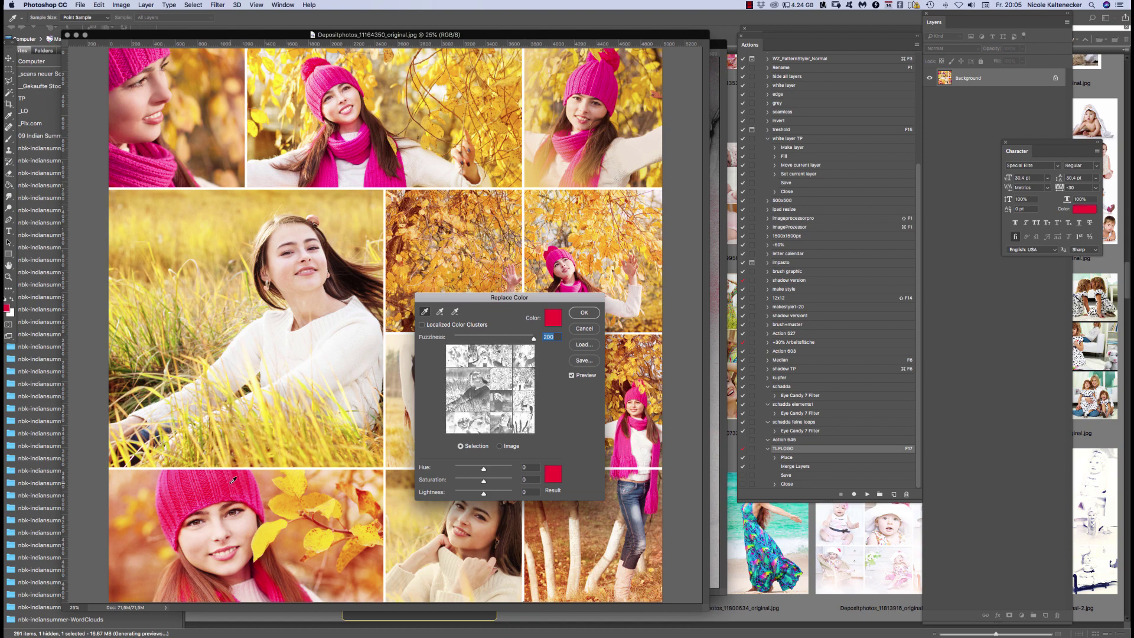
{"action": "left_click", "coordinate": [231, 484]}
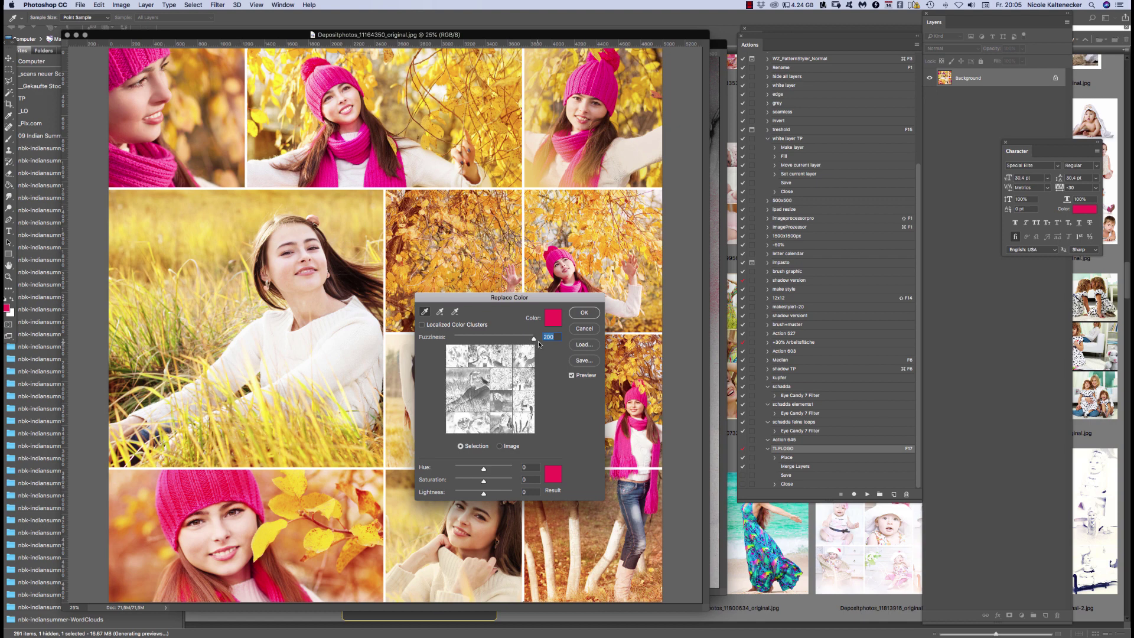
{"action": "left_click_drag", "start_coordinate": [533, 339], "coordinate": [456, 342]}
{"action": "type", "text": "200"}
{"action": "left_click", "coordinate": [483, 481]}
{"action": "left_click_drag", "start_coordinate": [483, 481], "coordinate": [467, 481]}
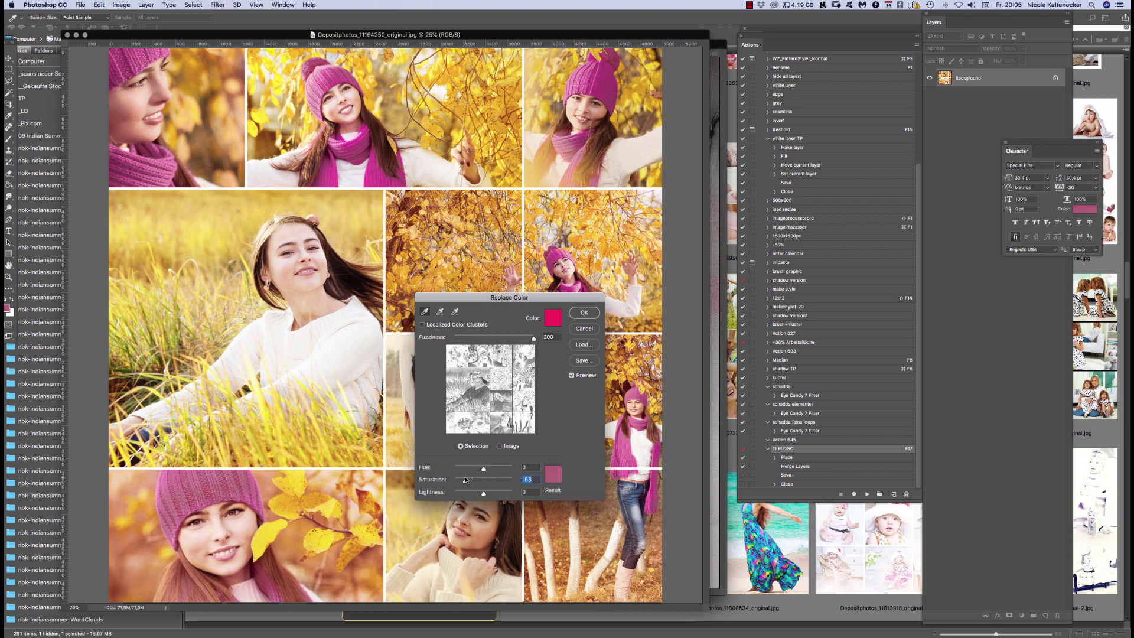
{"action": "left_click_drag", "start_coordinate": [466, 480], "coordinate": [466, 480]}
Try turning the pink hats and scarves green with a Hue of +128
{"action": "mouse_move", "coordinate": [483, 470]}
{"action": "left_mouse_down"}
{"action": "mouse_move", "coordinate": [467, 470]}
{"action": "mouse_move", "coordinate": [503, 467]}
{"action": "left_mouse_up"}
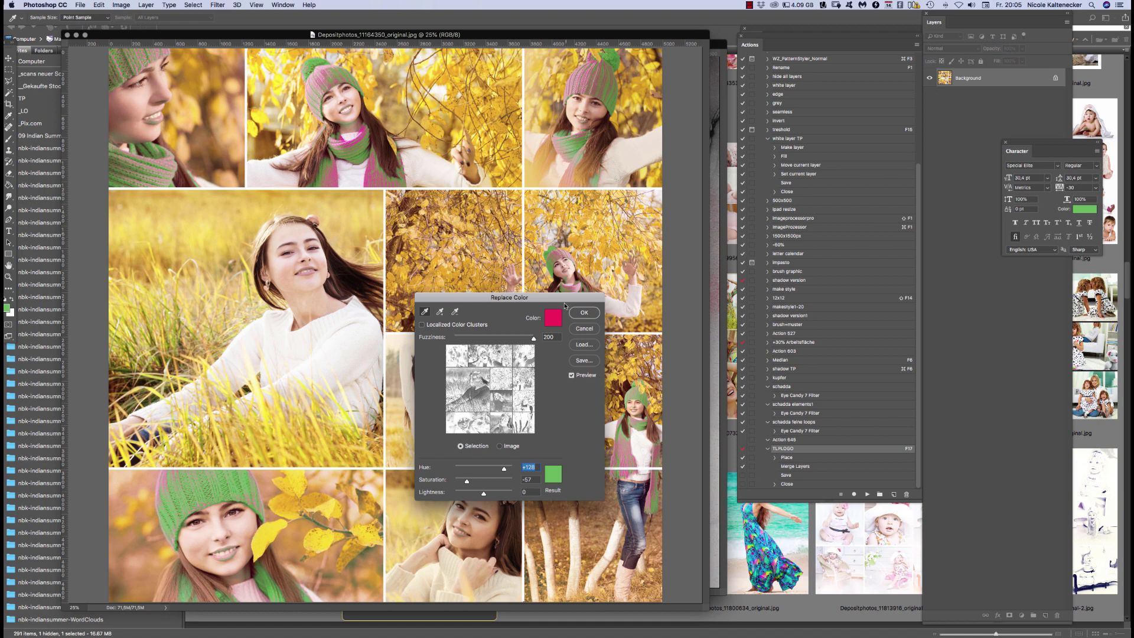
{"action": "mouse_move", "coordinate": [564, 303]}
{"action": "left_mouse_down"}
{"action": "mouse_move", "coordinate": [619, 250]}
{"action": "mouse_move", "coordinate": [551, 202]}
{"action": "mouse_move", "coordinate": [562, 258]}
{"action": "mouse_move", "coordinate": [546, 276]}
{"action": "mouse_move", "coordinate": [554, 296]}
{"action": "mouse_move", "coordinate": [566, 295]}
{"action": "left_mouse_up"}
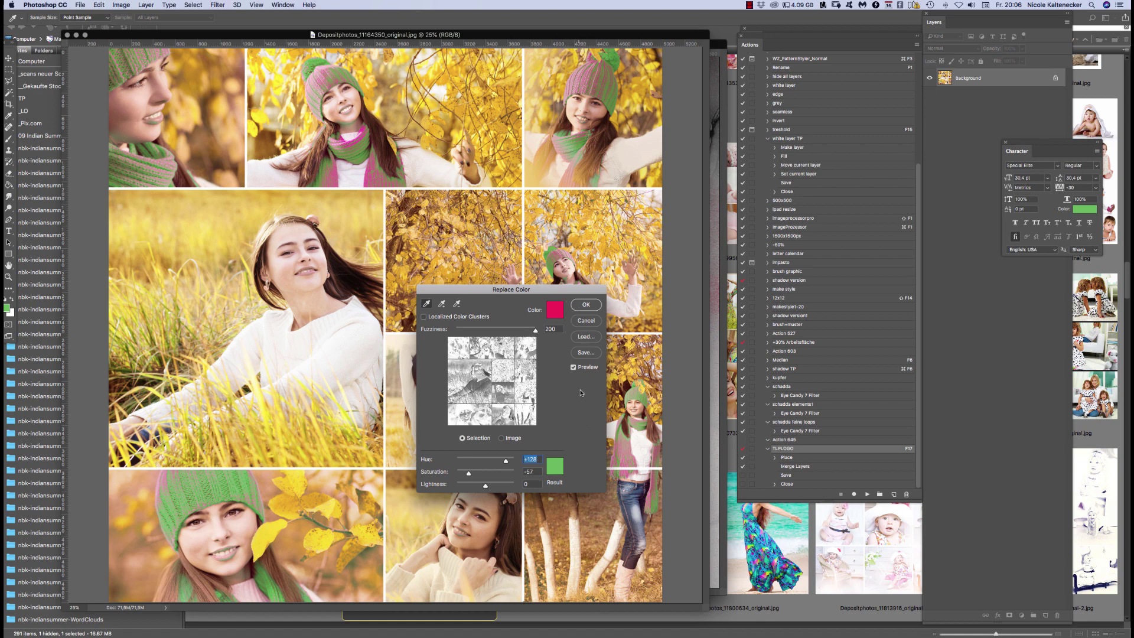
{"action": "left_click_drag", "start_coordinate": [571, 292], "coordinate": [569, 314]}
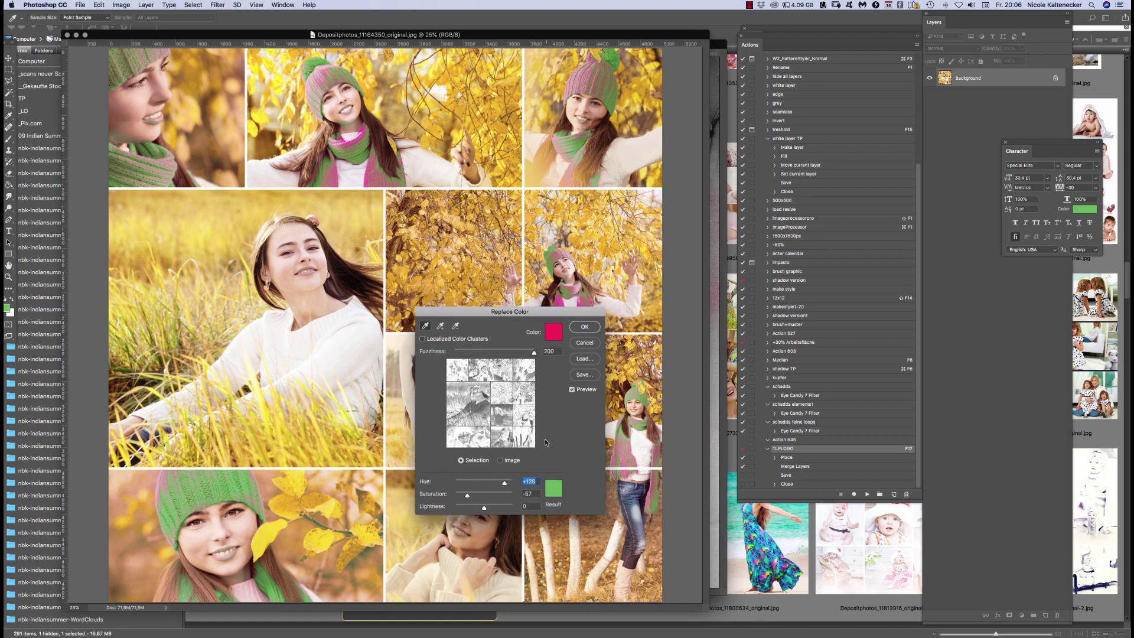
Set the replacement Hue to +4, show the Swatches panel, and apply the Replace Color adjustment
{"action": "left_click_drag", "start_coordinate": [505, 483], "coordinate": [485, 483]}
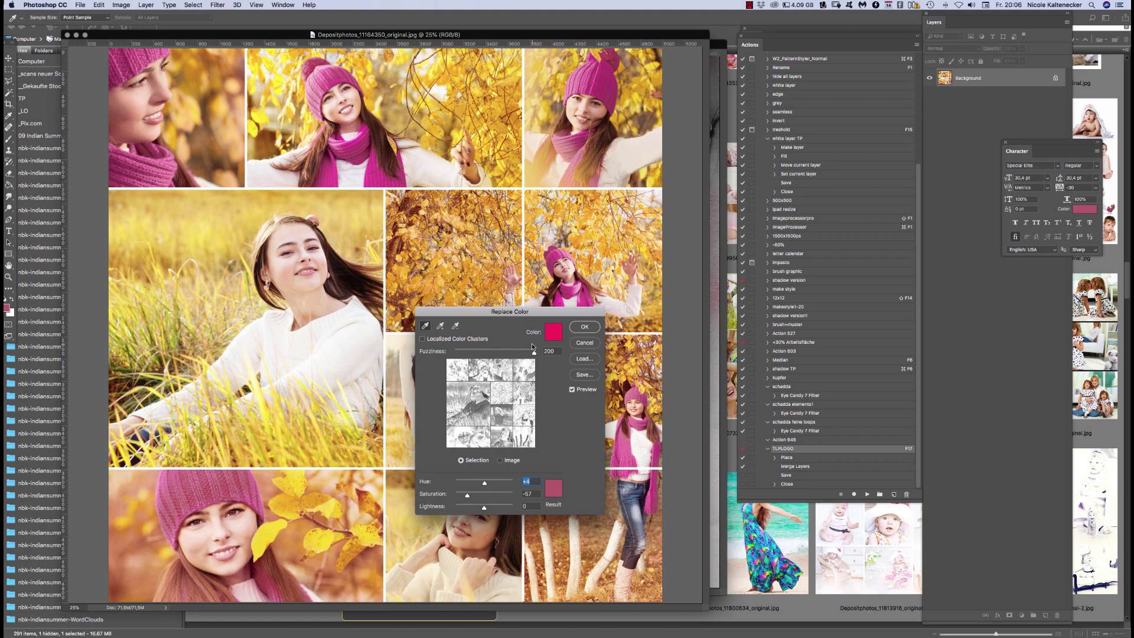
{"action": "left_click", "coordinate": [281, 5]}
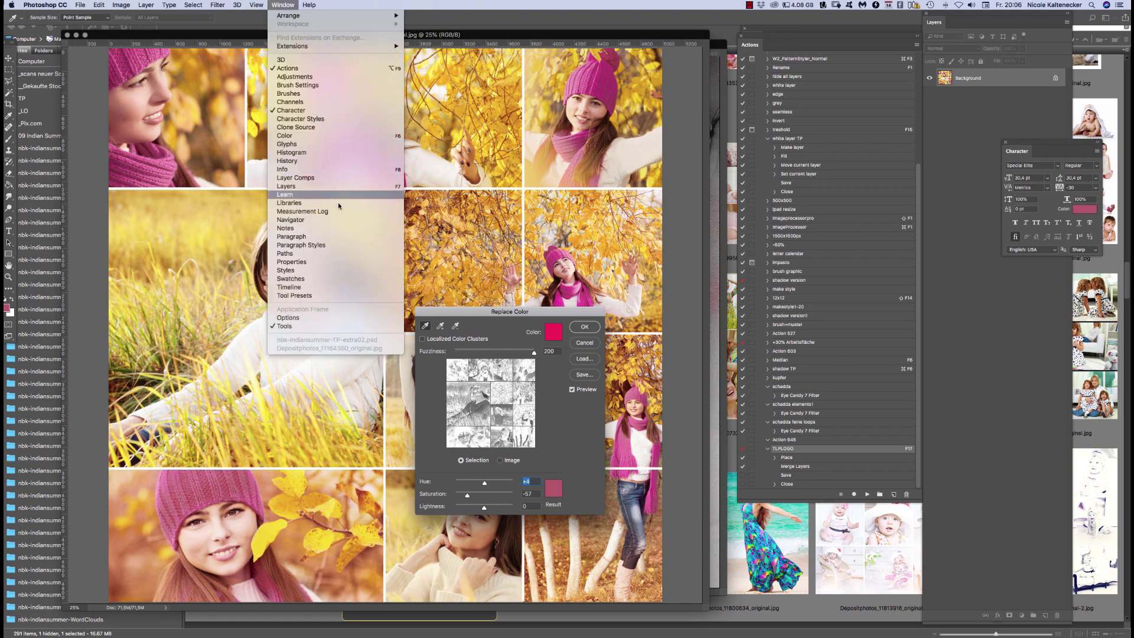
{"action": "left_click", "coordinate": [352, 278]}
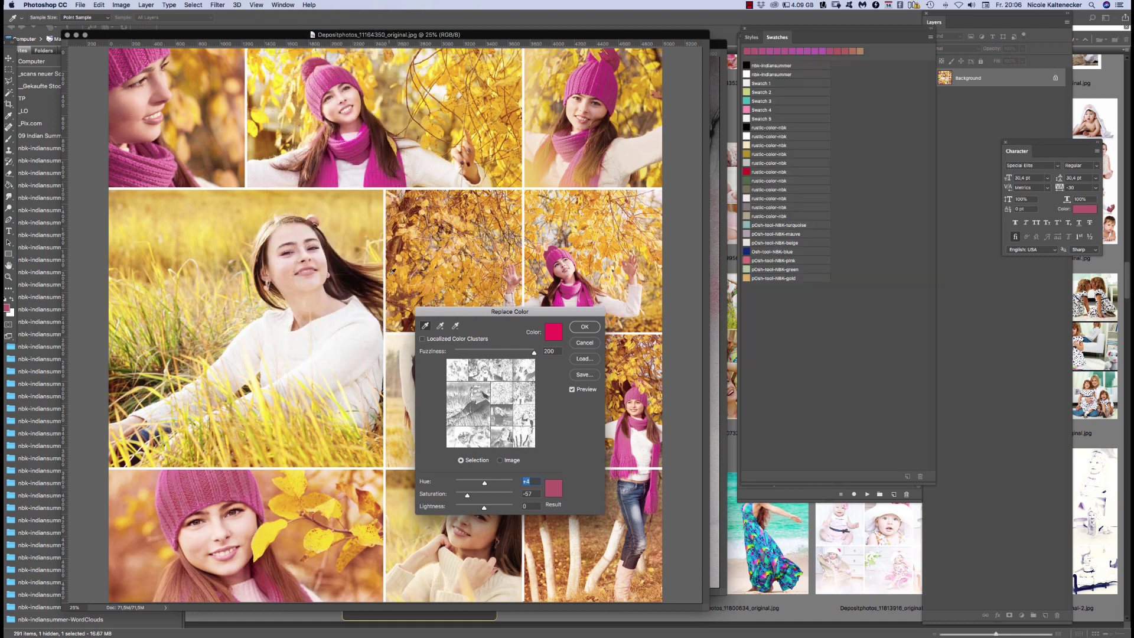
{"action": "left_click", "coordinate": [929, 36]}
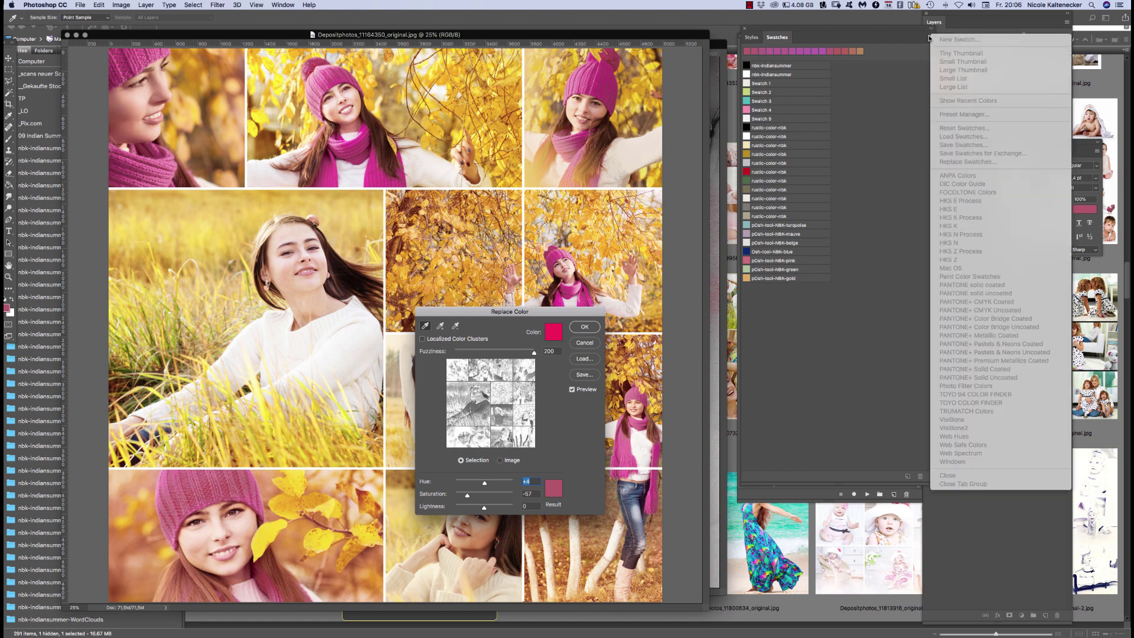
{"action": "left_click", "coordinate": [577, 335]}
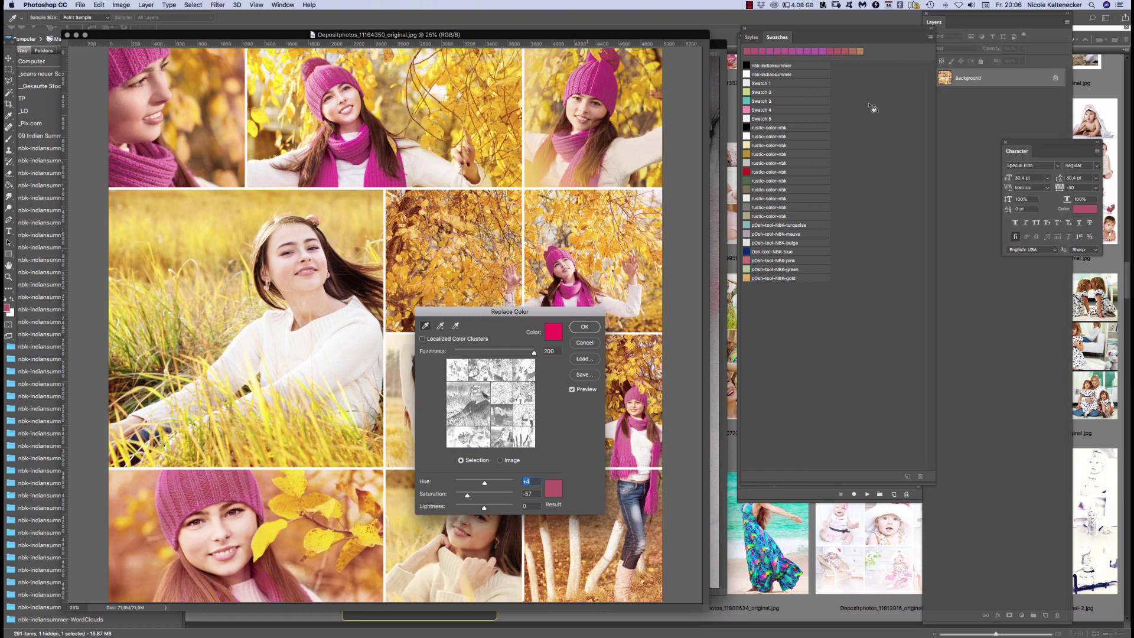
{"action": "key", "text": "Return"}
Delete all existing colour swatches in the Preset Manager and close it
{"action": "left_click", "coordinate": [929, 36]}
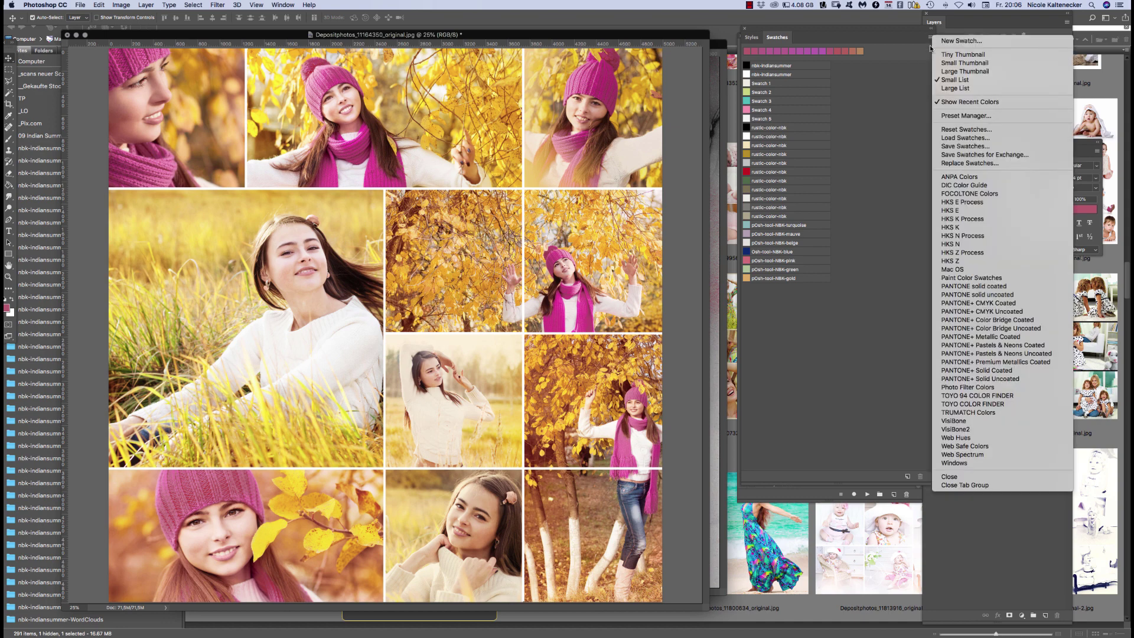
{"action": "left_click", "coordinate": [966, 116]}
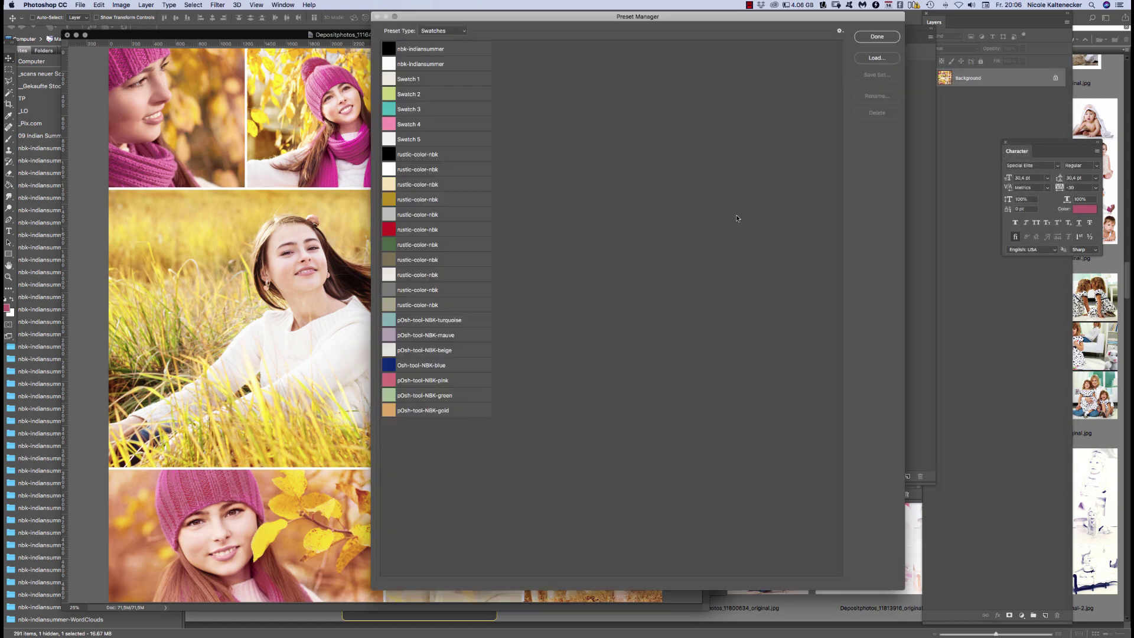
{"action": "left_click", "coordinate": [877, 113]}
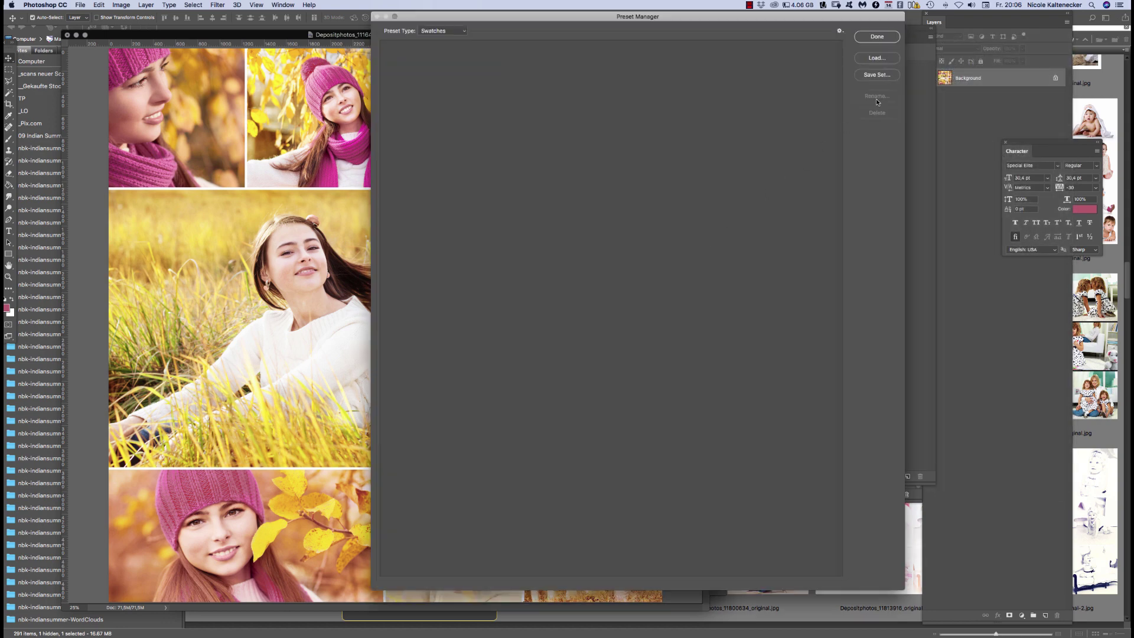
{"action": "left_click", "coordinate": [877, 38]}
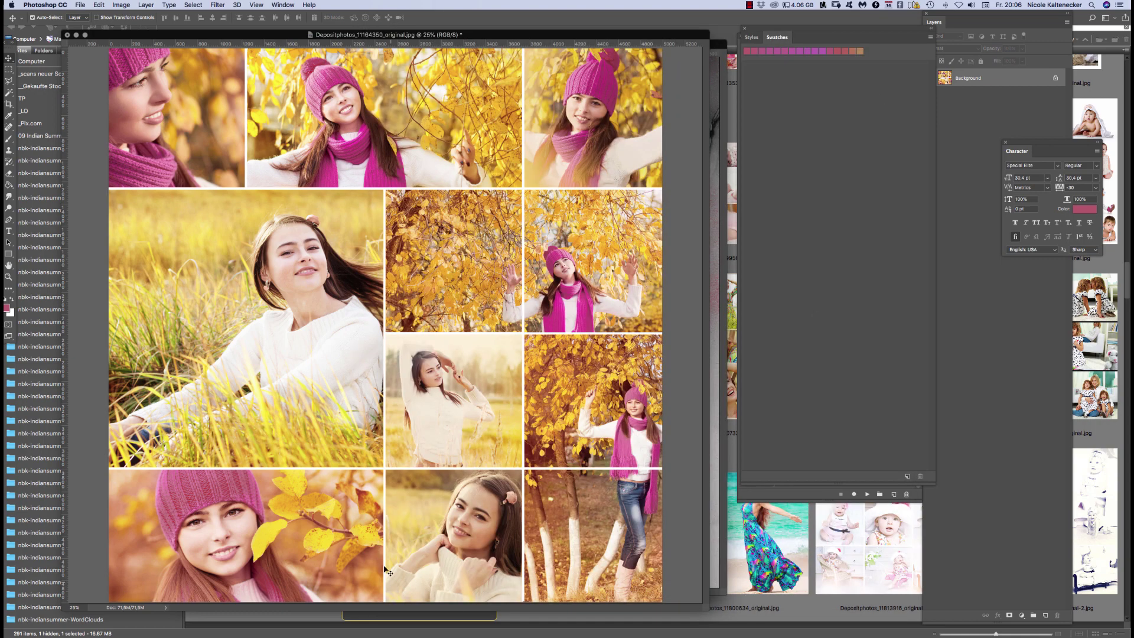
Switch to Bridge and open the PT folder inside 09 Indian Summer
{"action": "left_click", "coordinate": [42, 112]}
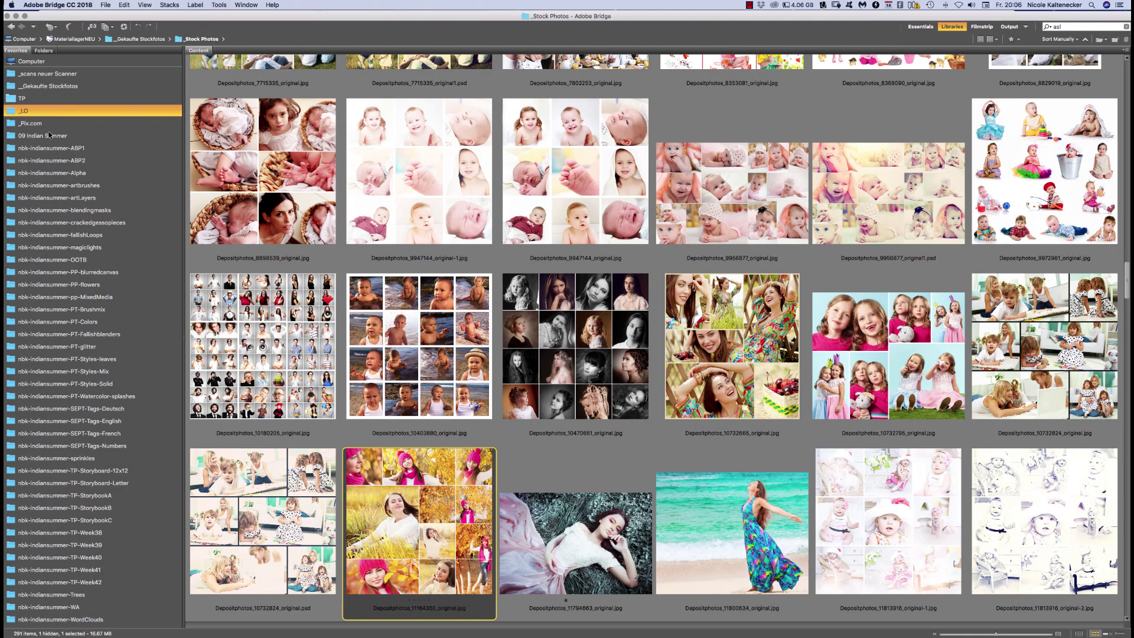
{"action": "left_click", "coordinate": [51, 137]}
{"action": "double_click", "coordinate": [585, 317]}
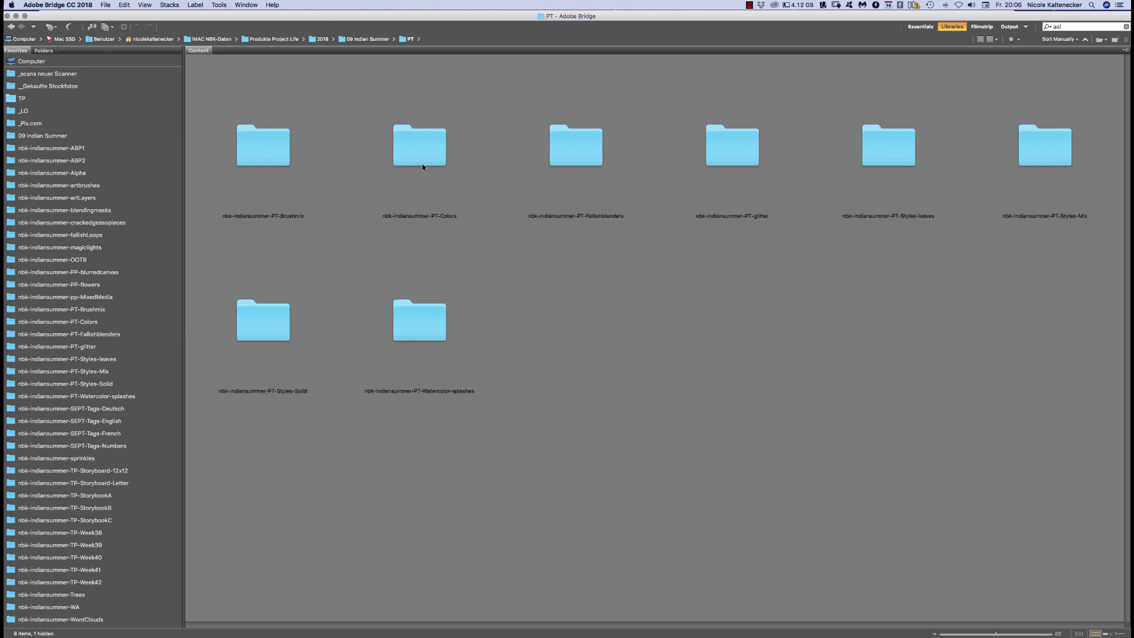
Open the nbk-indiansummer-PT-Colors folder and load its Colorswatch.aco swatch file into Photoshop
{"action": "double_click", "coordinate": [422, 160]}
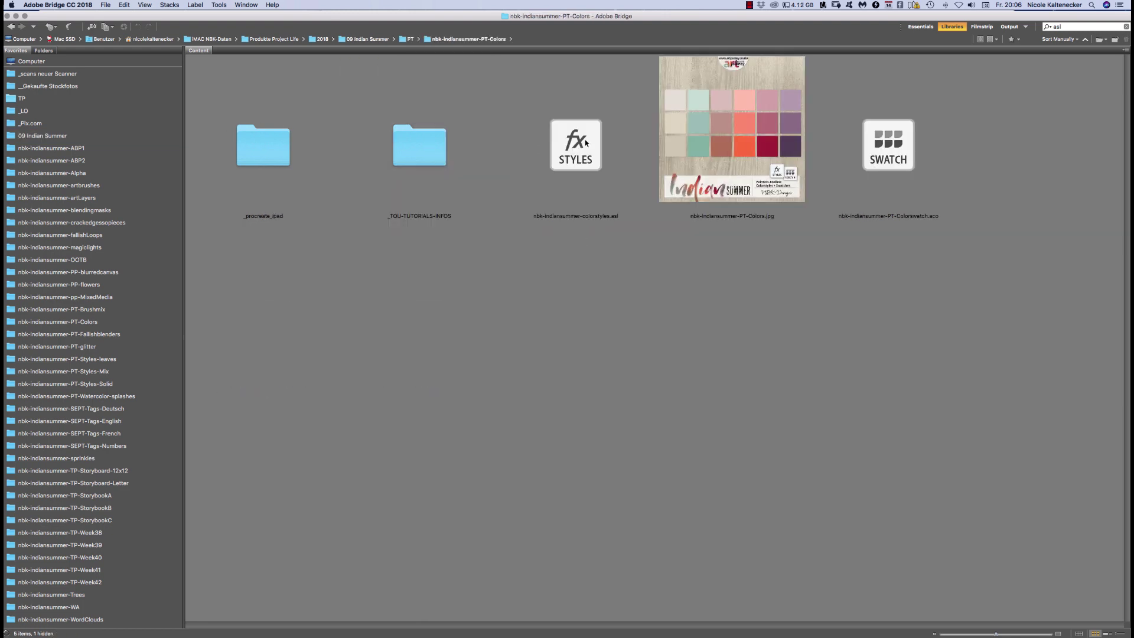
{"action": "left_click", "coordinate": [885, 168]}
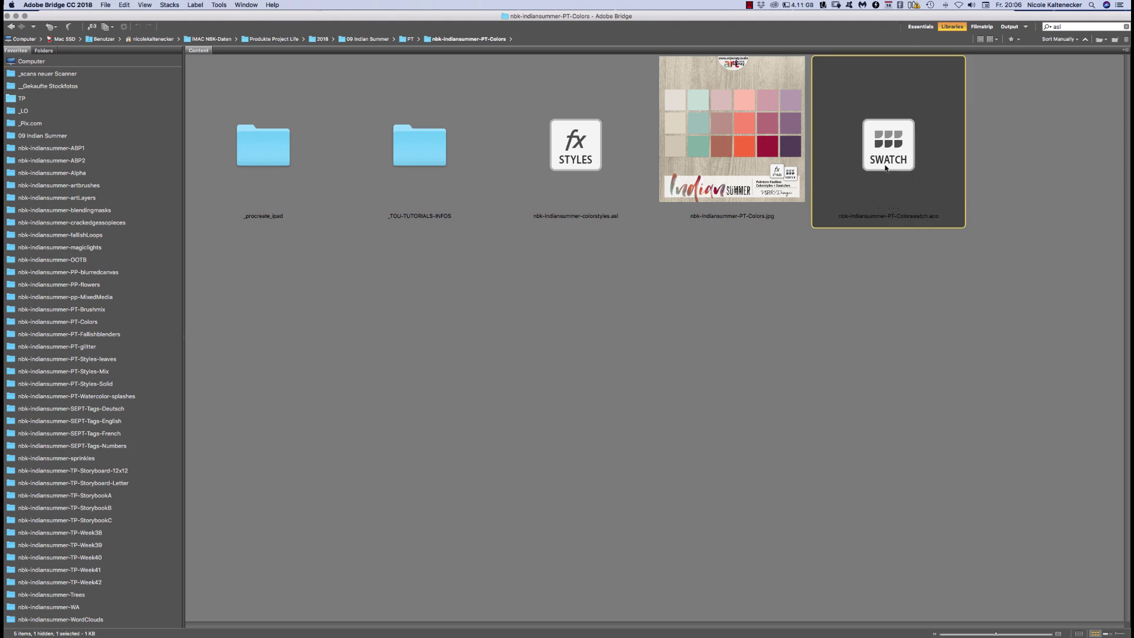
{"action": "double_click", "coordinate": [886, 152]}
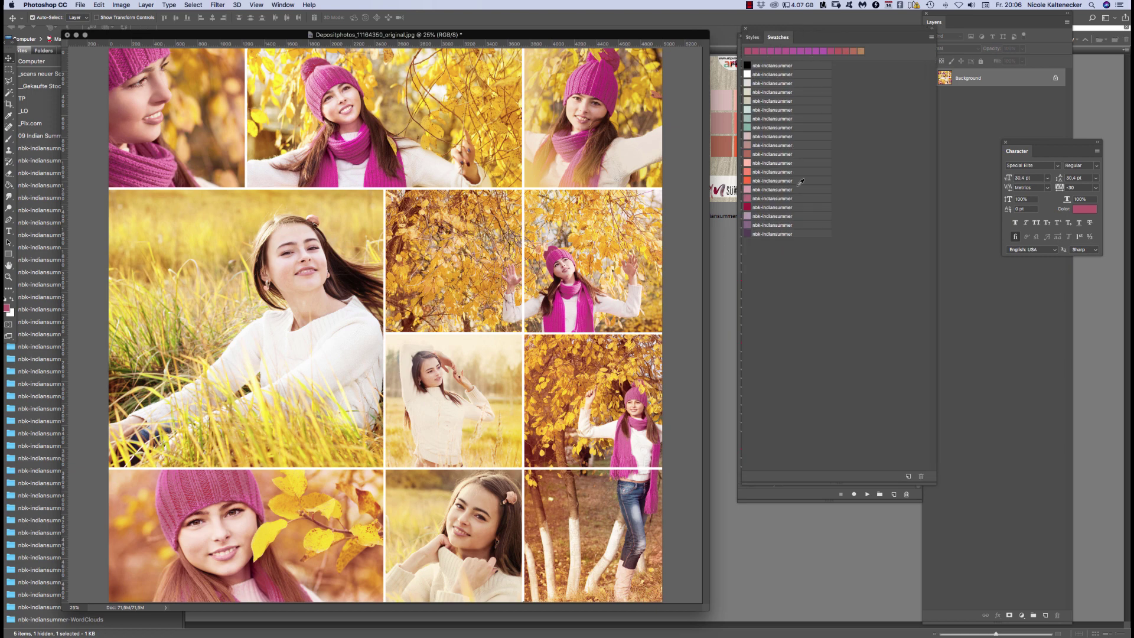
Check the loaded swatches in the Preset Manager, and display the swatches as large thumbnails
{"action": "left_click", "coordinate": [931, 37]}
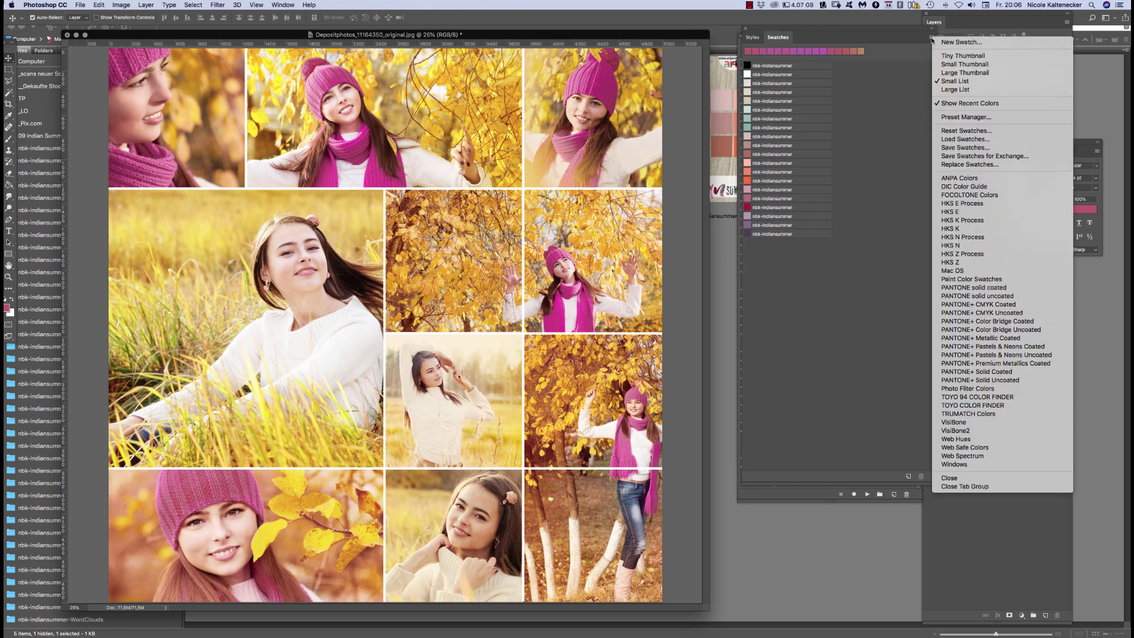
{"action": "left_click", "coordinate": [975, 117]}
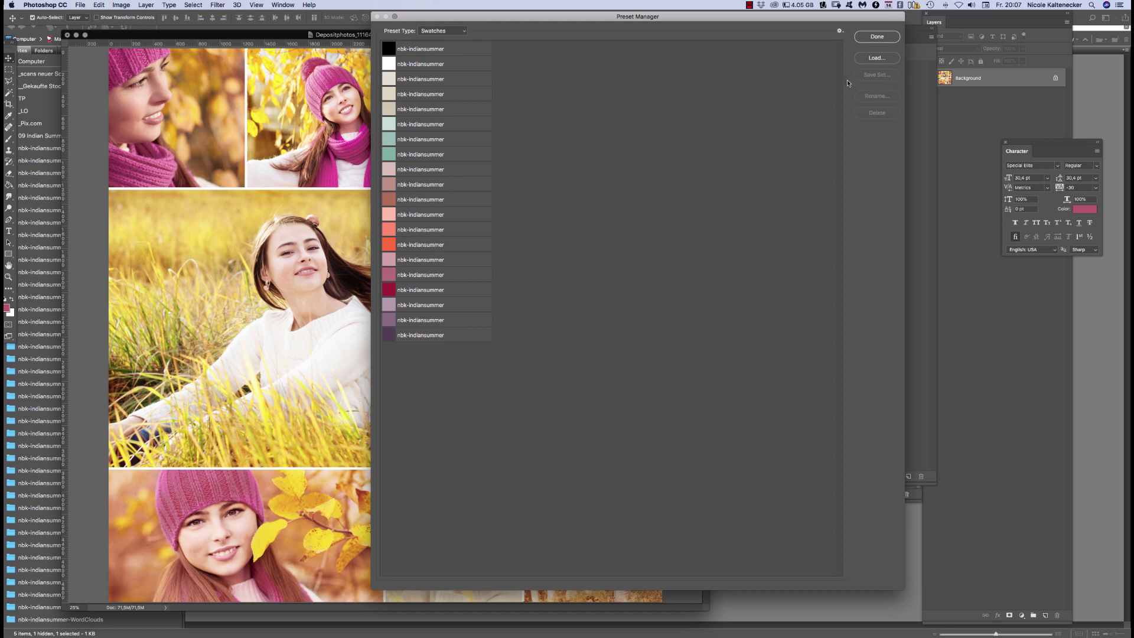
{"action": "left_click", "coordinate": [876, 37]}
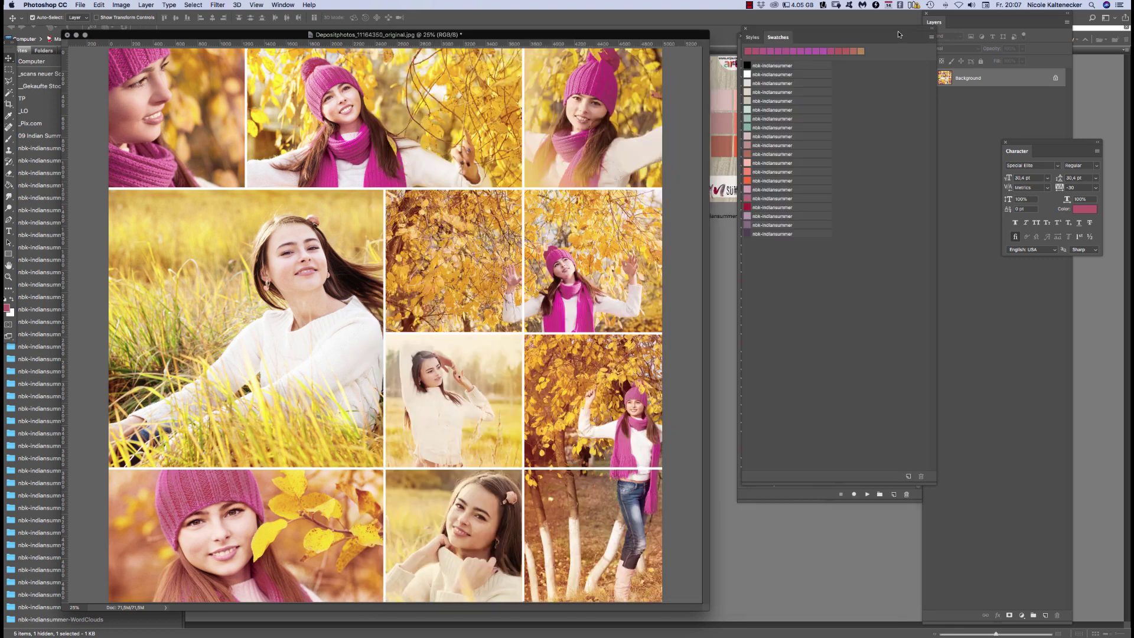
{"action": "left_click", "coordinate": [931, 39]}
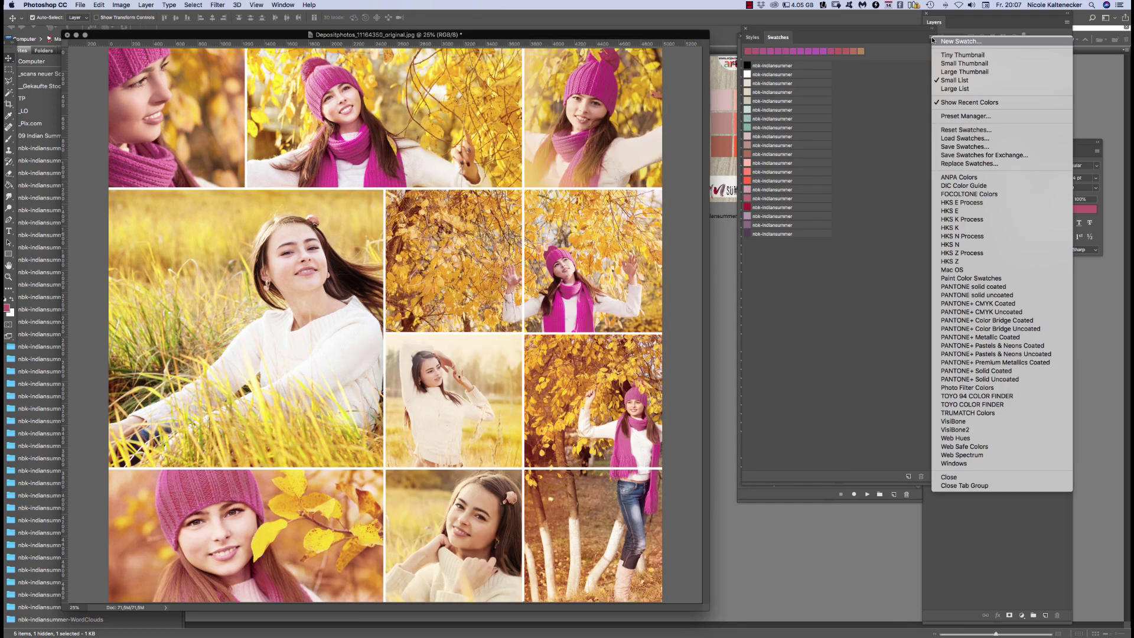
{"action": "left_click", "coordinate": [983, 72]}
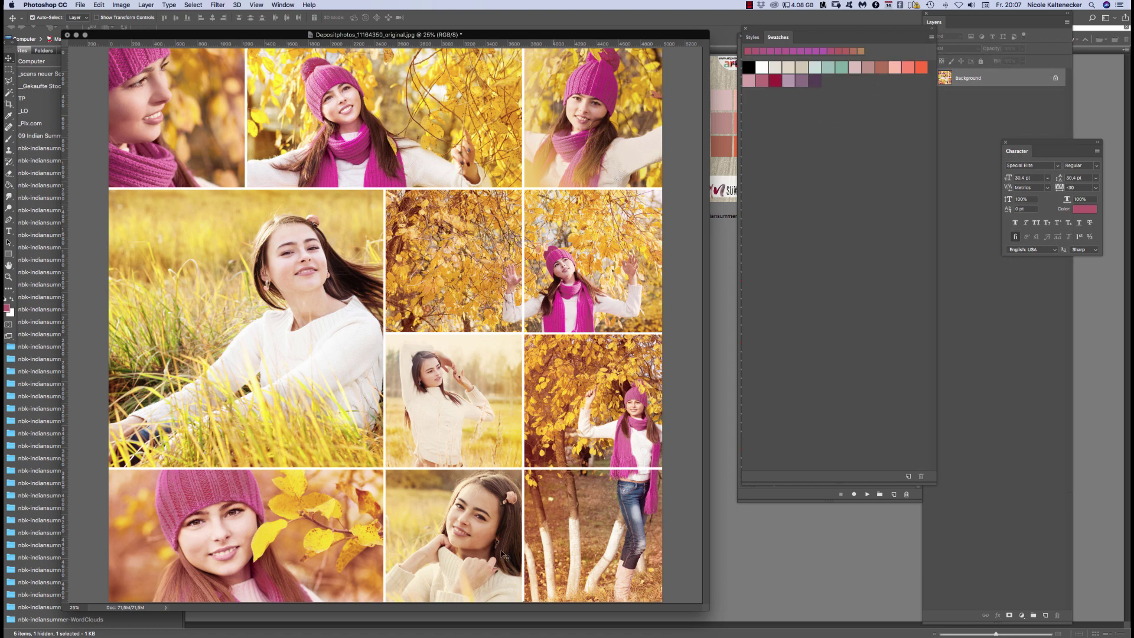
Start a Replace Color adjustment on the photo collage, sample the yellow leaf beside the hat, and set the saturation to -36
{"action": "left_click_drag", "start_coordinate": [666, 34], "coordinate": [670, 38]}
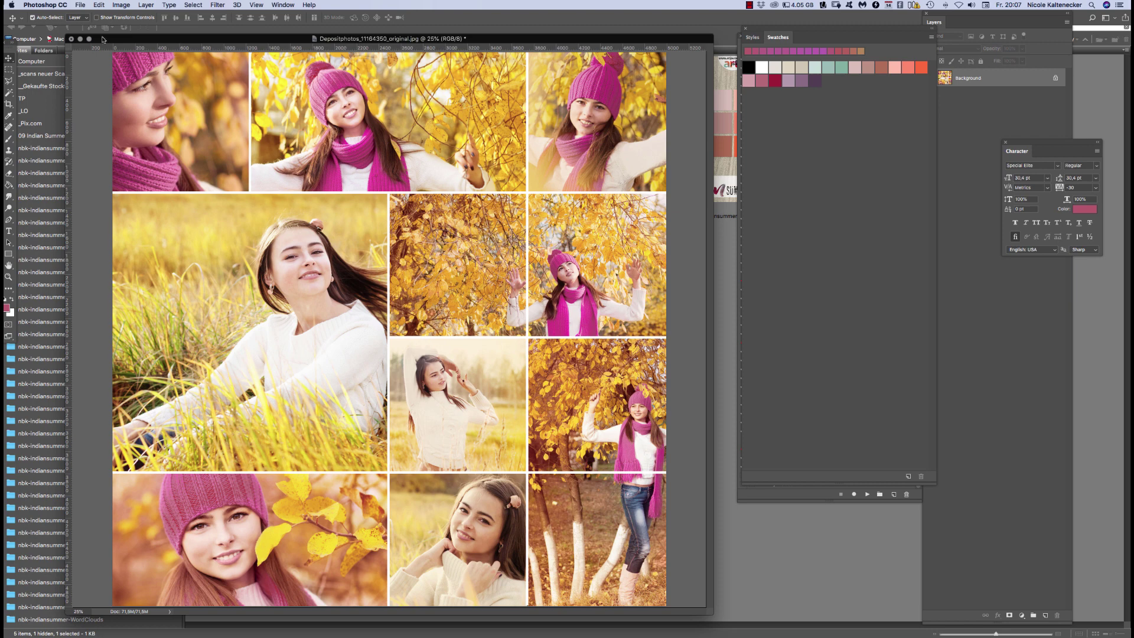
{"action": "left_click", "coordinate": [121, 4]}
{"action": "mouse_move", "coordinate": [135, 29]}
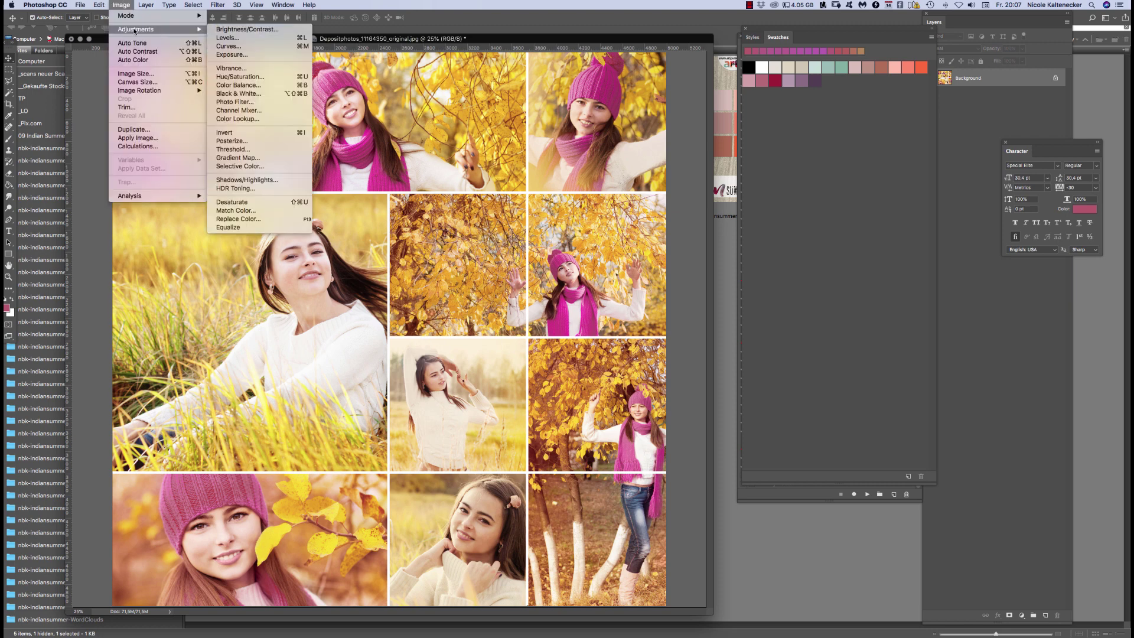
{"action": "left_click", "coordinate": [266, 223]}
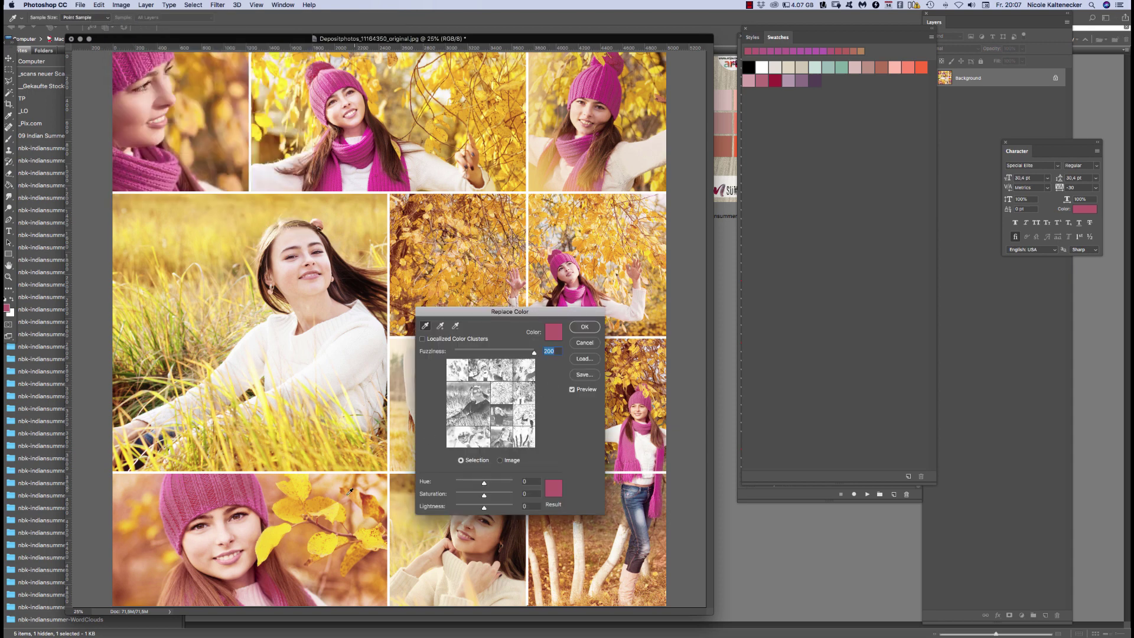
{"action": "left_click", "coordinate": [274, 534]}
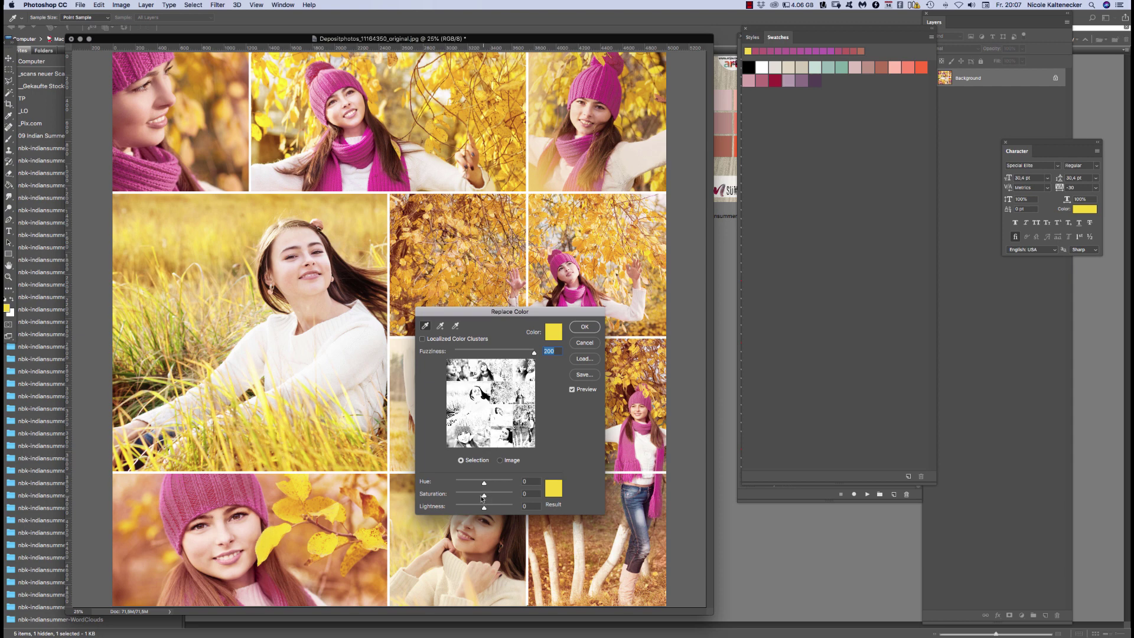
{"action": "left_click_drag", "start_coordinate": [484, 495], "coordinate": [474, 494]}
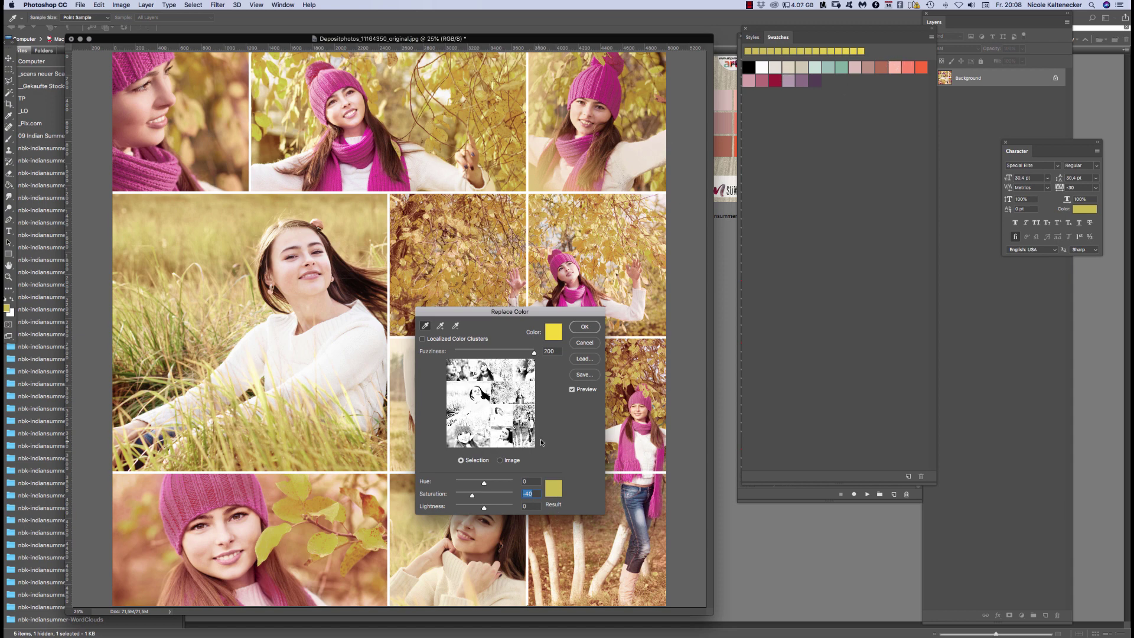
Open the result color of the replacement for editing and pick the rust-brown swatch b16d52
{"action": "left_click", "coordinate": [553, 489]}
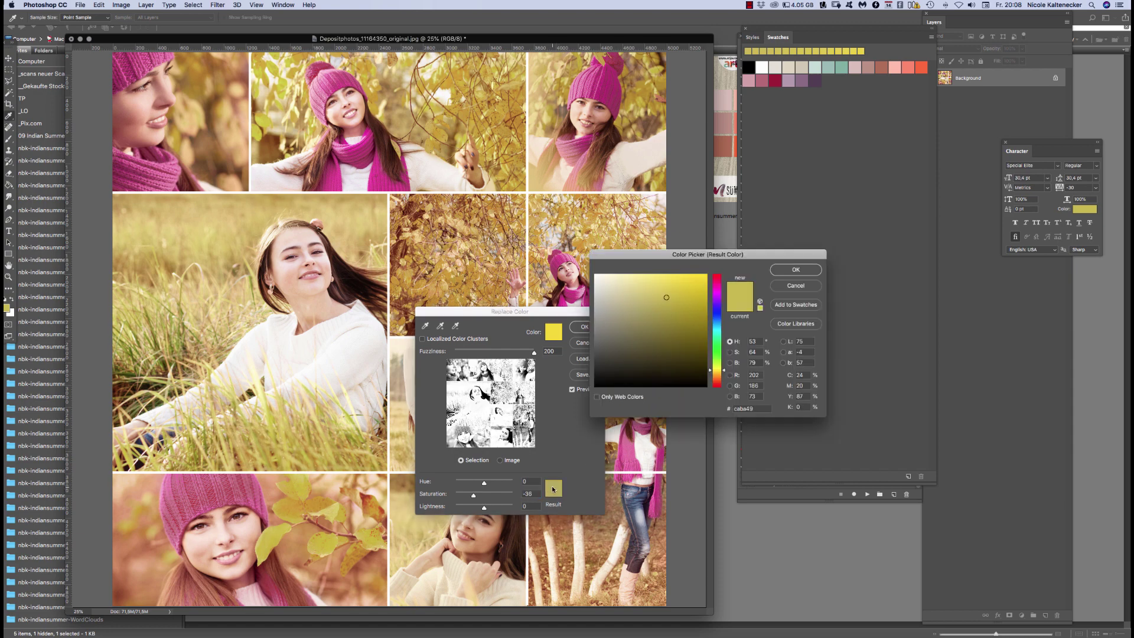
{"action": "left_click_drag", "start_coordinate": [701, 250], "coordinate": [670, 291]}
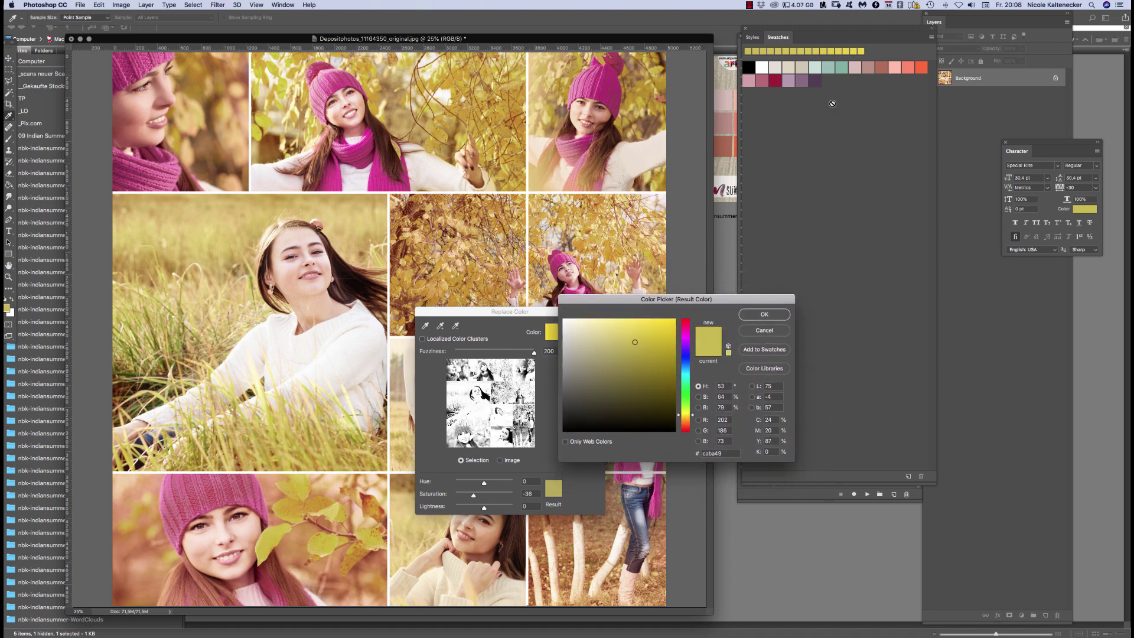
{"action": "left_click", "coordinate": [883, 63]}
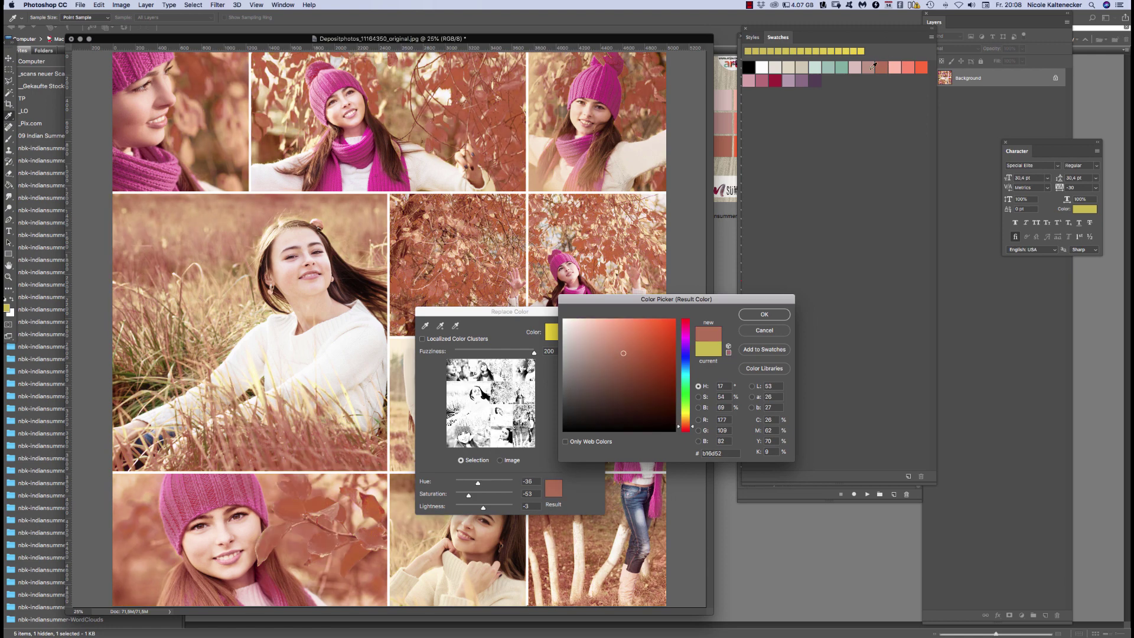
Try the crimson, lilac, purple, dark plum, coral and orange swatches as the result color
{"action": "left_click", "coordinate": [775, 79]}
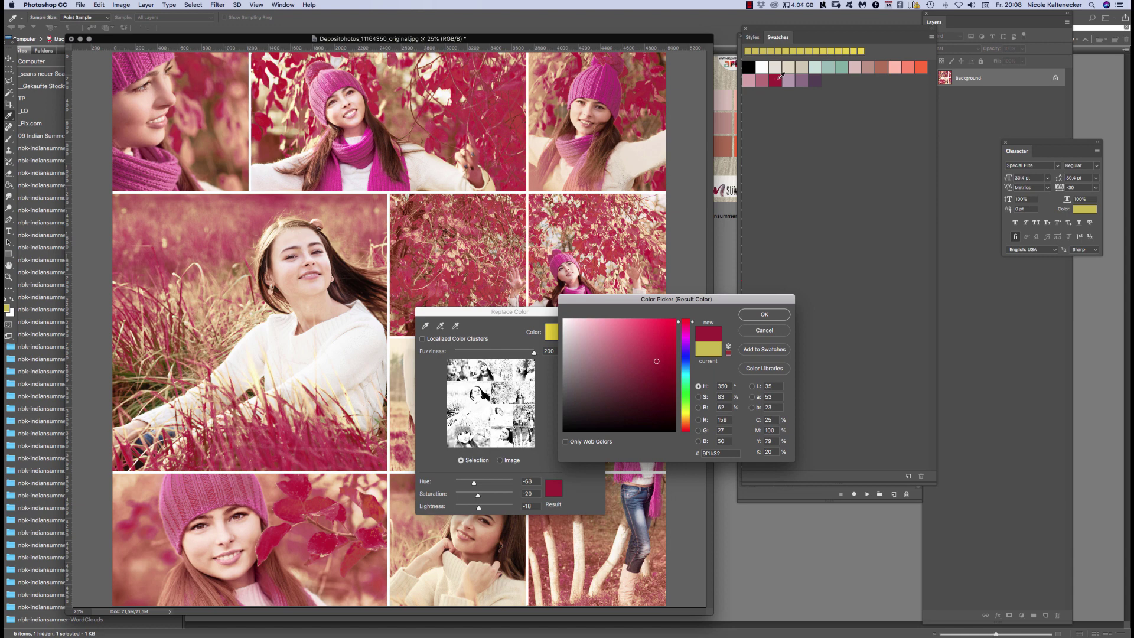
{"action": "left_click", "coordinate": [790, 80]}
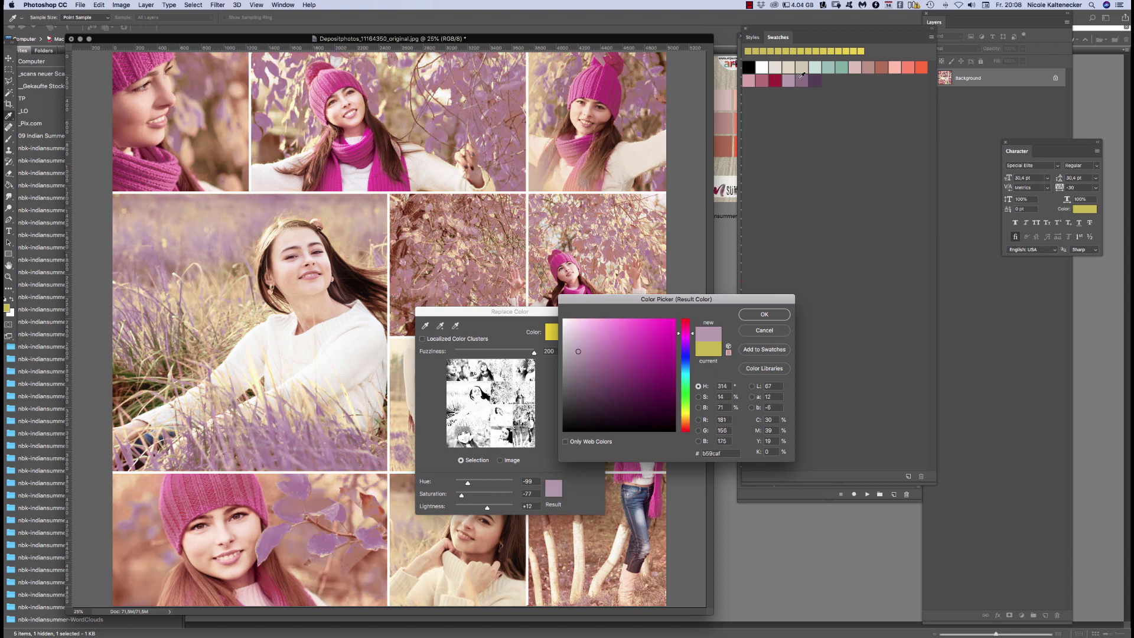
{"action": "left_click", "coordinate": [804, 78]}
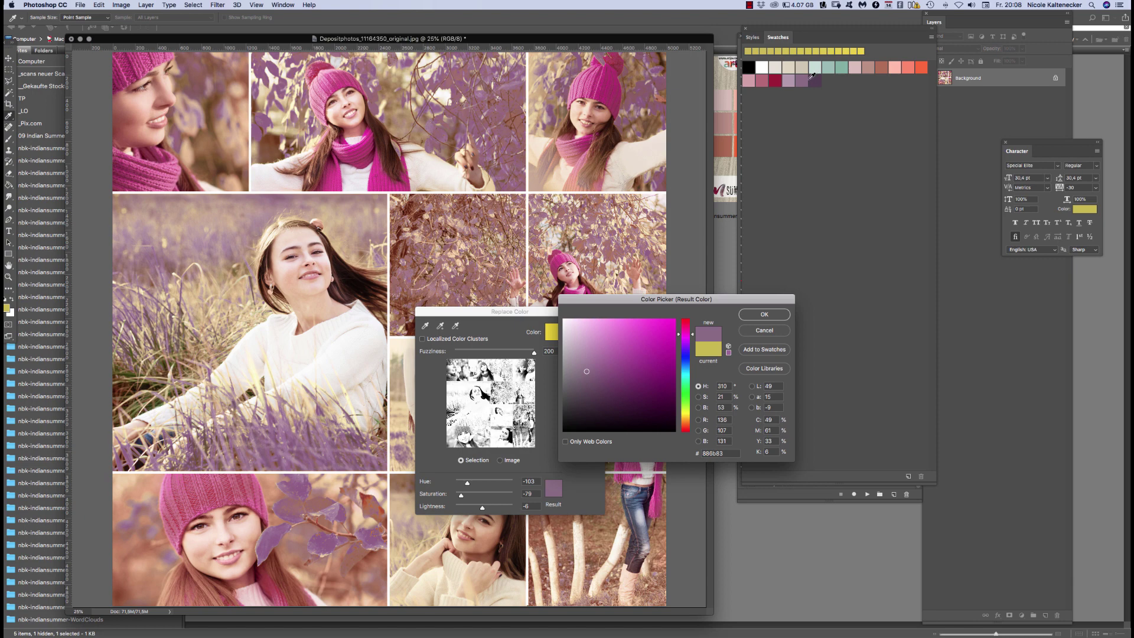
{"action": "left_click", "coordinate": [814, 79]}
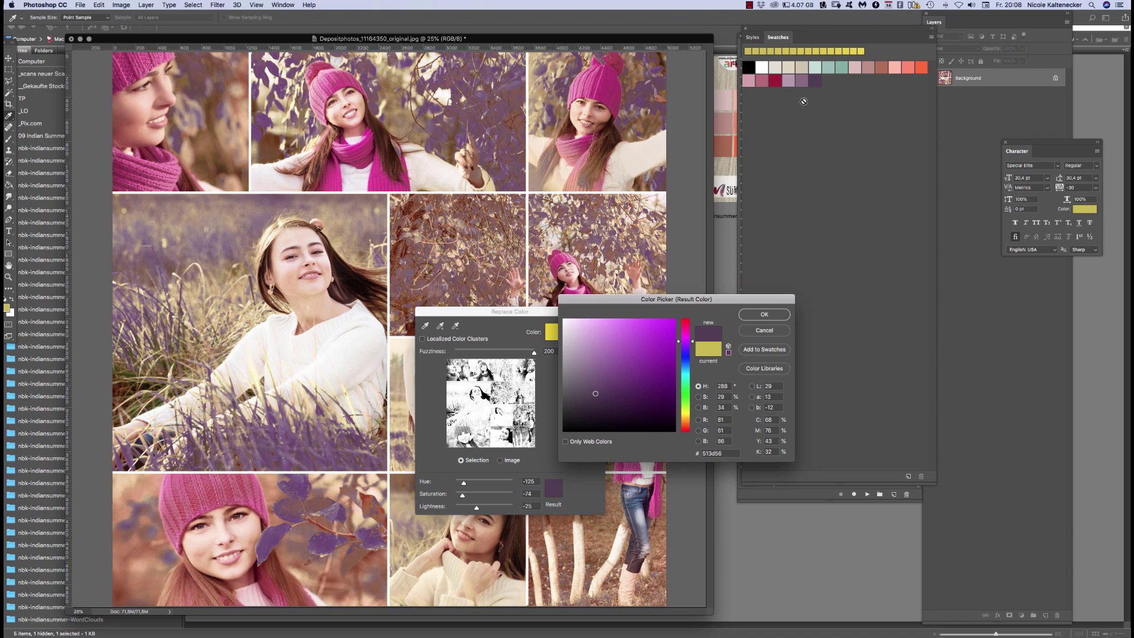
{"action": "left_click", "coordinate": [909, 65]}
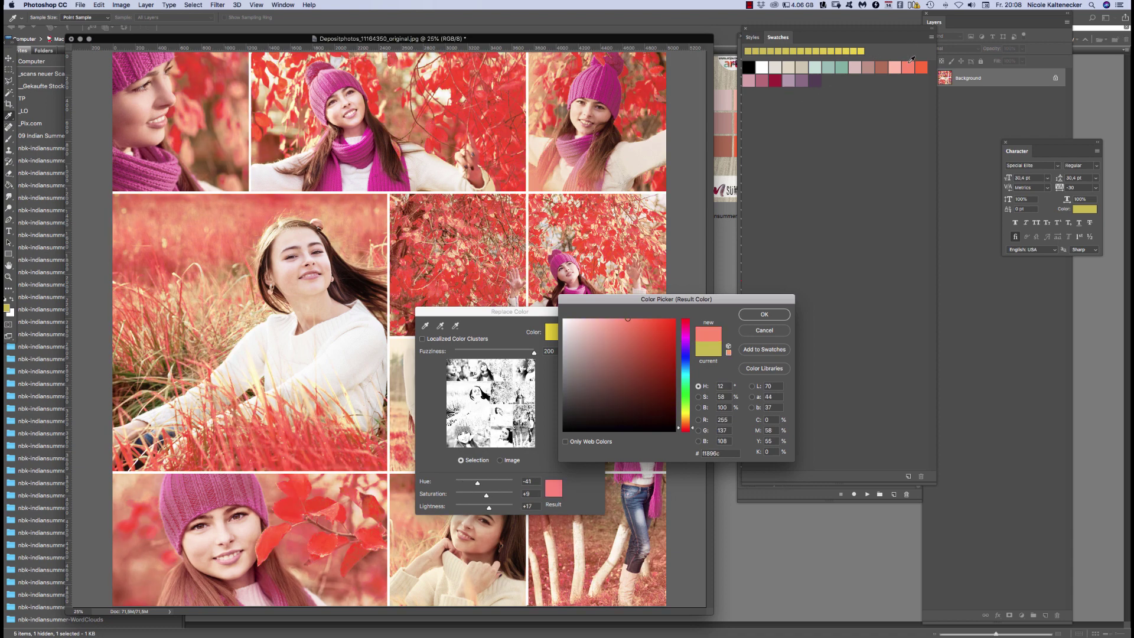
{"action": "left_click", "coordinate": [922, 66]}
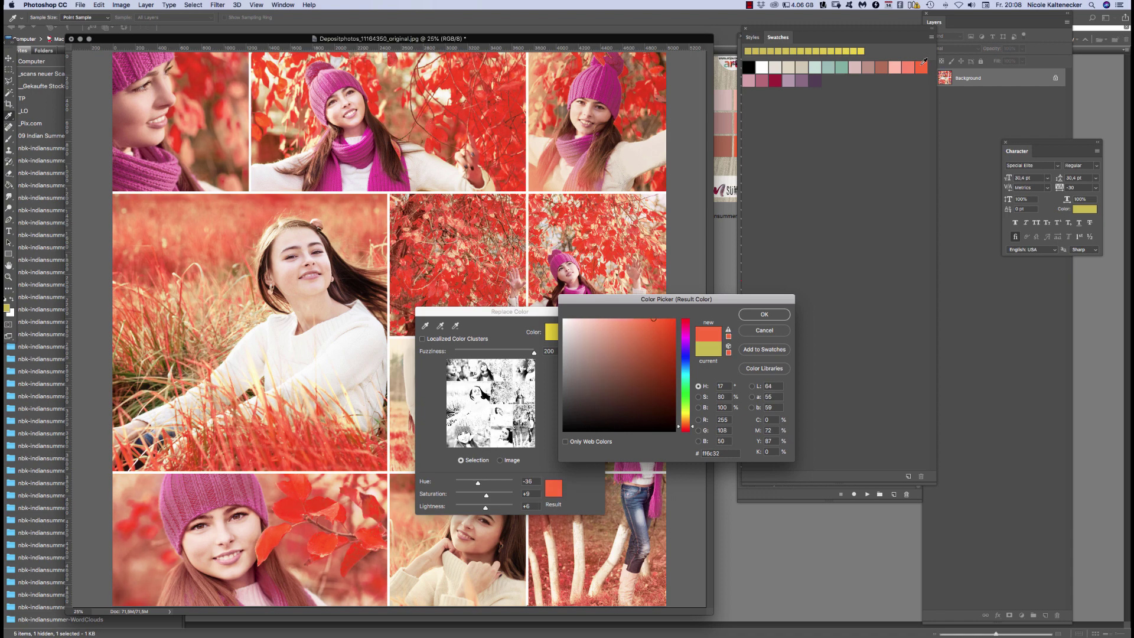
Choose the beige swatch d0c7b2 as the result color and apply the Replace Color adjustment
{"action": "left_click", "coordinate": [788, 66]}
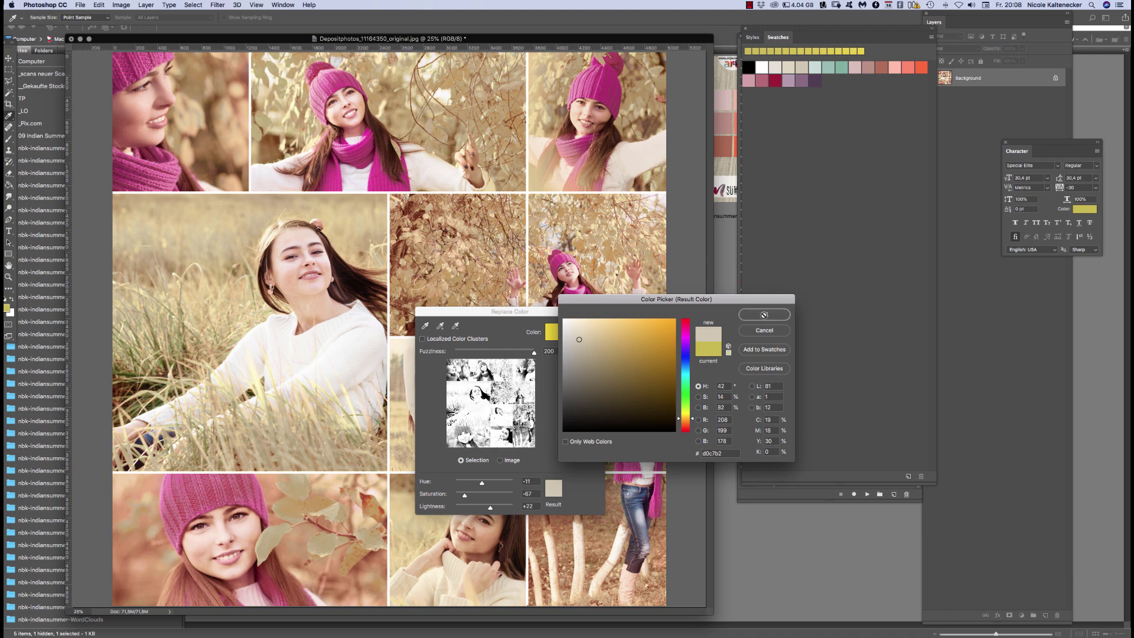
{"action": "left_click", "coordinate": [763, 314]}
{"action": "left_click", "coordinate": [590, 323]}
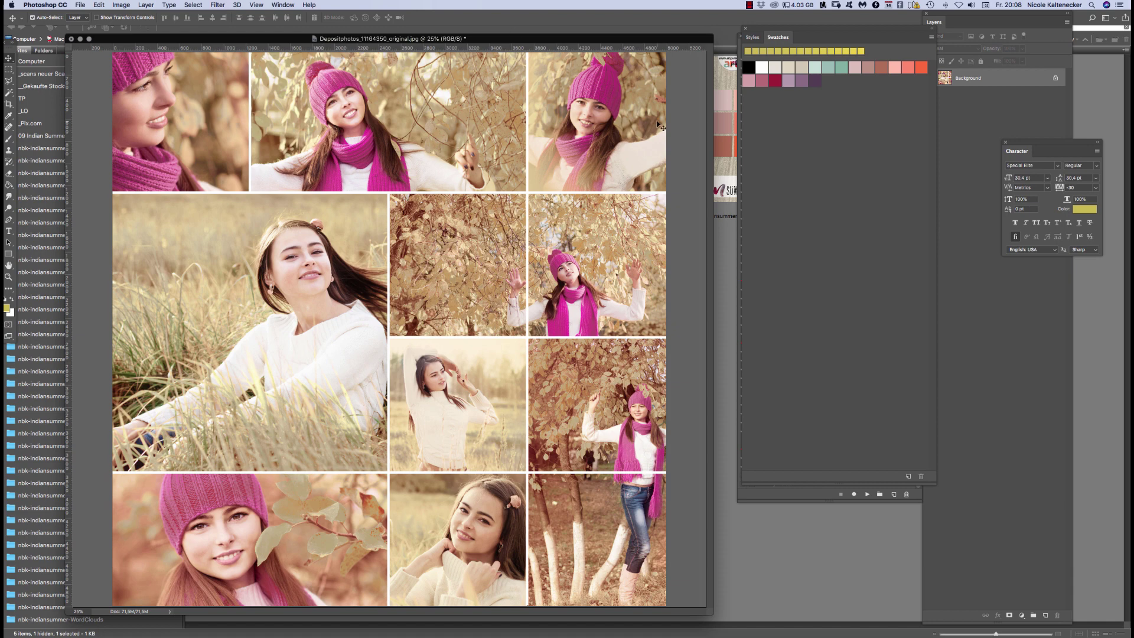
Bring up the nbk-indiansummer-TP-extra02.psd template and arrange its window beside the photo collage, with the rectangular marquee tool active
{"action": "mouse_move", "coordinate": [633, 37]}
{"action": "left_mouse_down"}
{"action": "mouse_move", "coordinate": [678, 138]}
{"action": "mouse_move", "coordinate": [668, 31]}
{"action": "mouse_move", "coordinate": [648, 45]}
{"action": "left_mouse_up"}
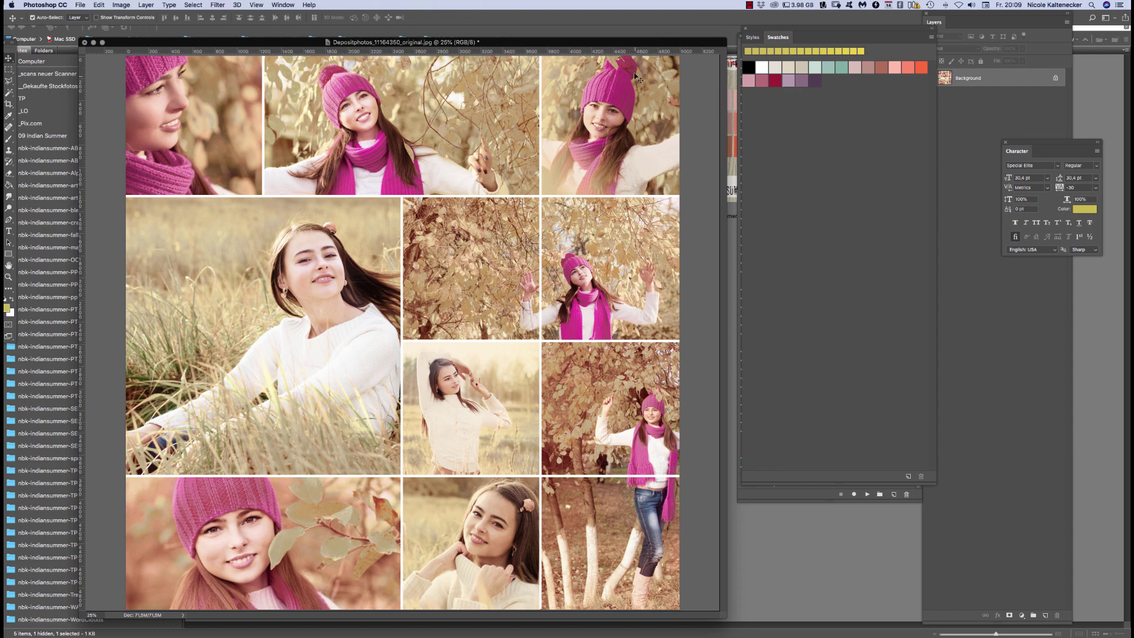
{"action": "left_click_drag", "start_coordinate": [638, 42], "coordinate": [659, 58]}
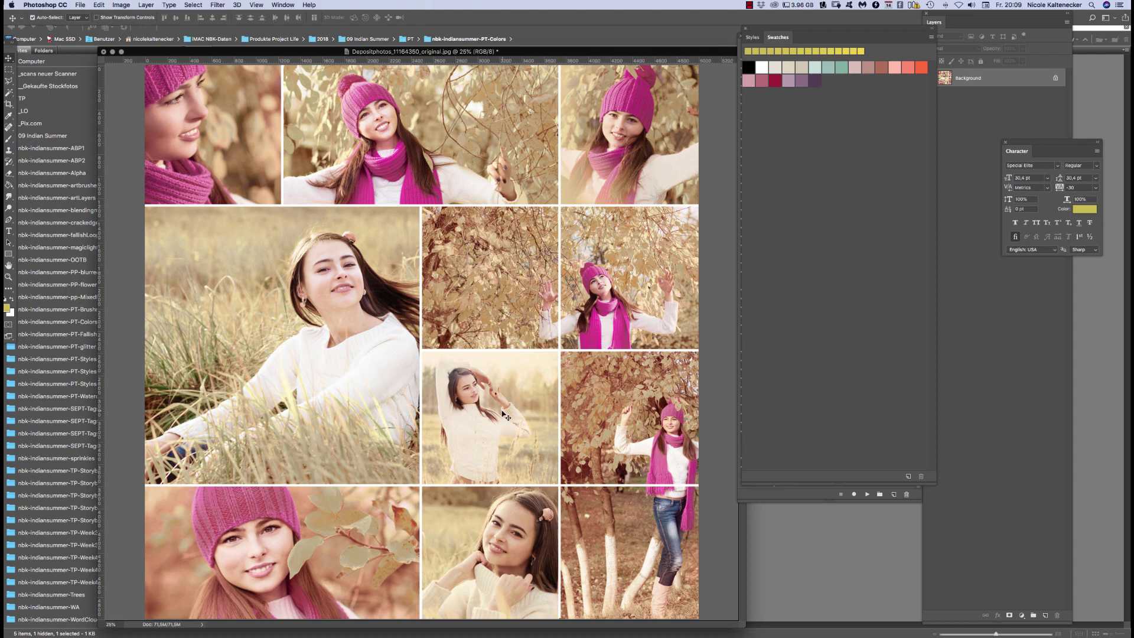
{"action": "left_click", "coordinate": [9, 69]}
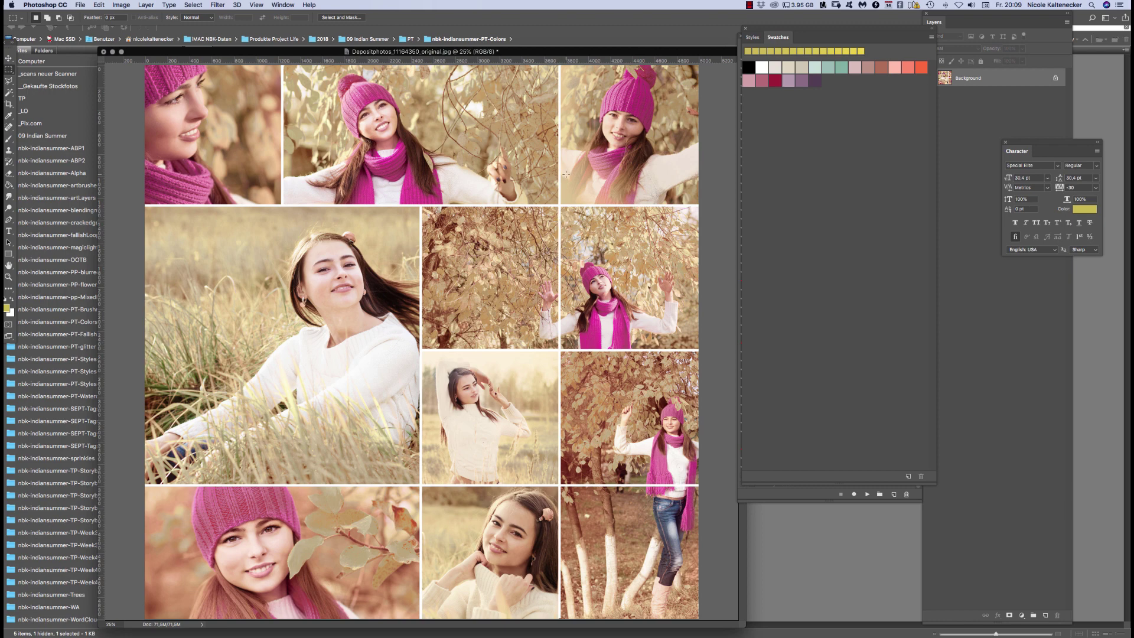
{"action": "left_click_drag", "start_coordinate": [614, 55], "coordinate": [547, 52]}
{"action": "left_click", "coordinate": [282, 5]}
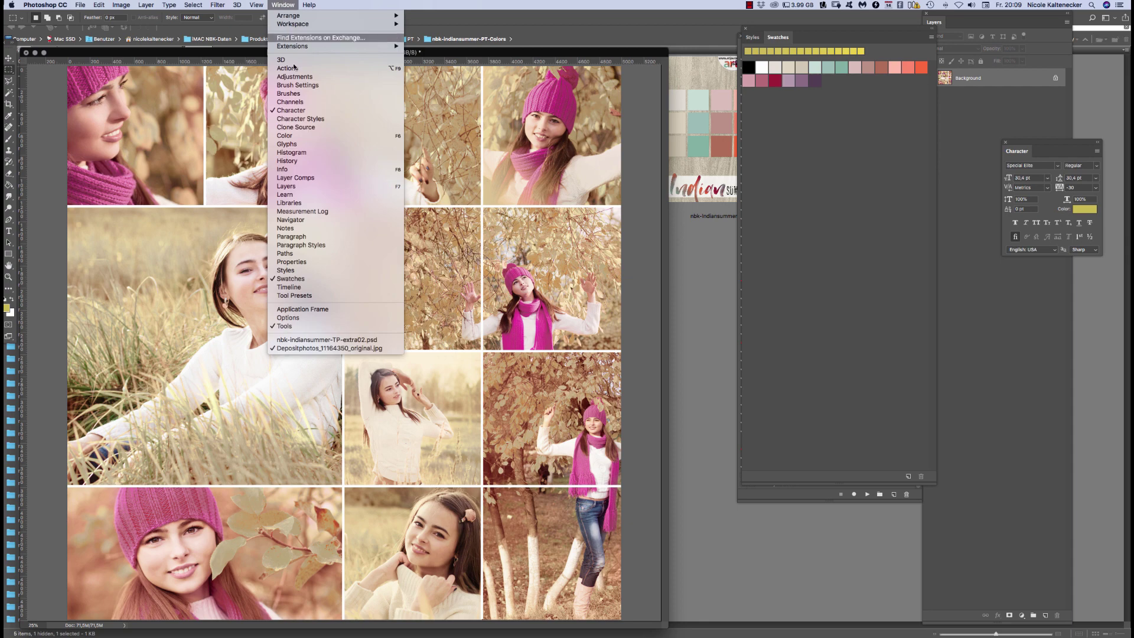
{"action": "left_click", "coordinate": [388, 340]}
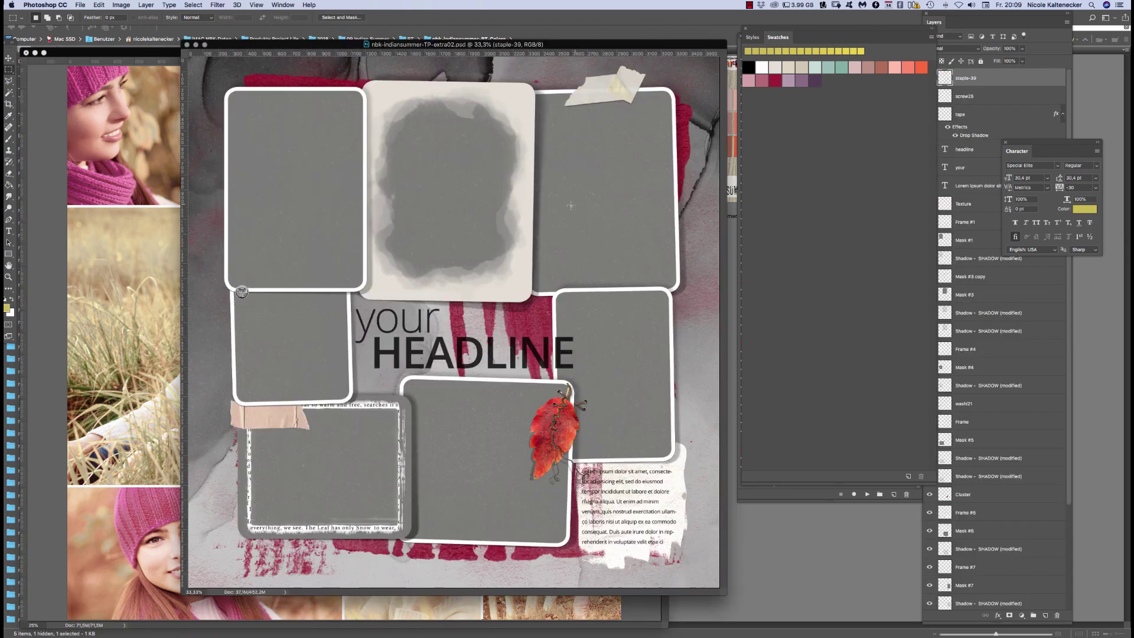
{"action": "left_click_drag", "start_coordinate": [548, 45], "coordinate": [992, 32]}
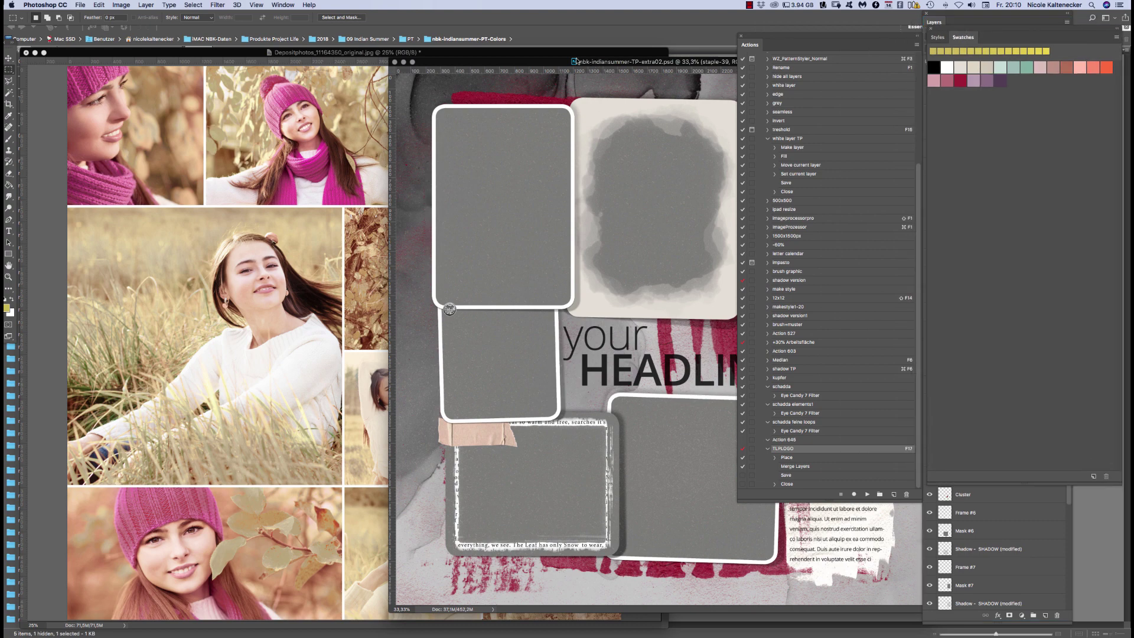
{"action": "left_click_drag", "start_coordinate": [492, 60], "coordinate": [376, 79]}
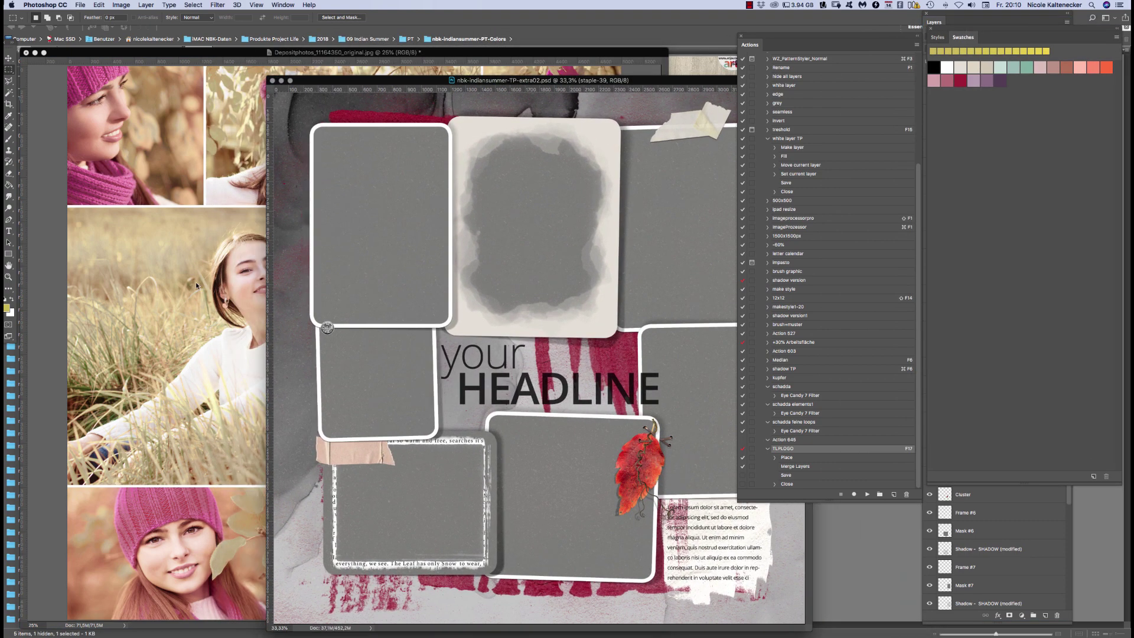
Select the top-left photo of the collage with a rectangular marquee
{"action": "left_click", "coordinate": [33, 112]}
{"action": "left_click_drag", "start_coordinate": [66, 66], "coordinate": [215, 205]}
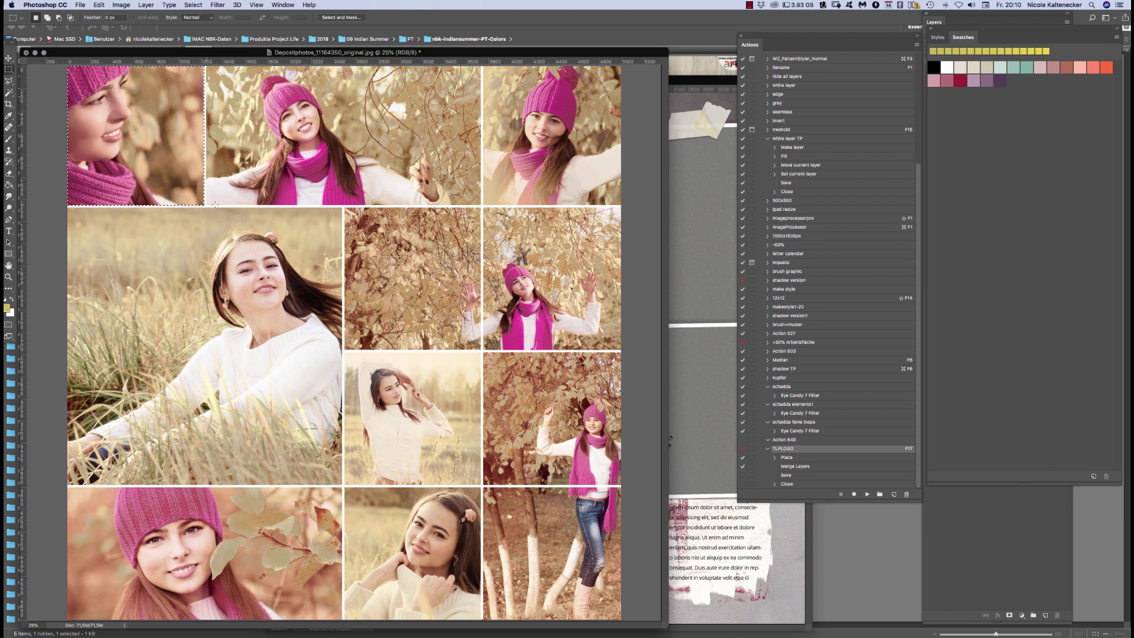
Make the Mask #6 layer of the template's lower middle frame active and close the Actions panel
{"action": "left_click", "coordinate": [717, 250]}
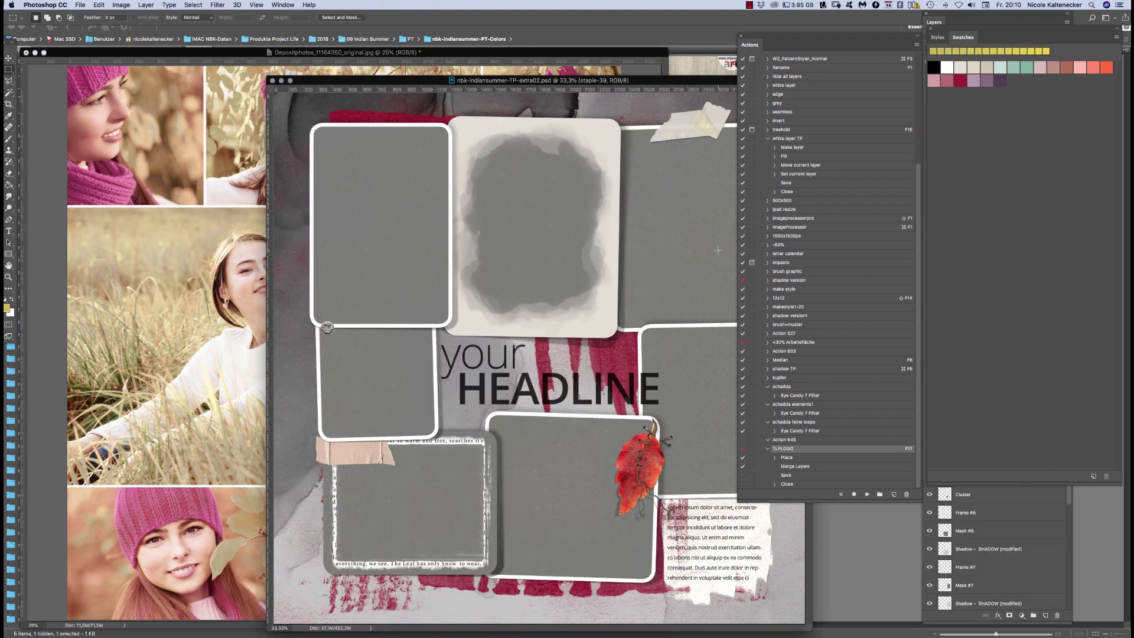
{"action": "left_click", "coordinate": [578, 509]}
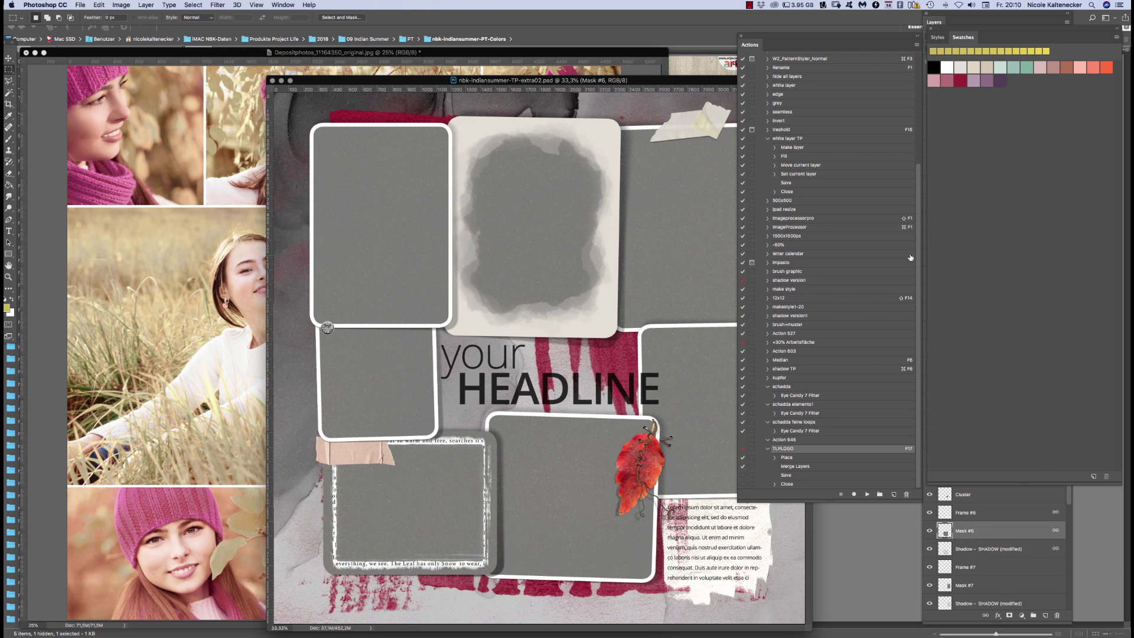
{"action": "left_click", "coordinate": [742, 37]}
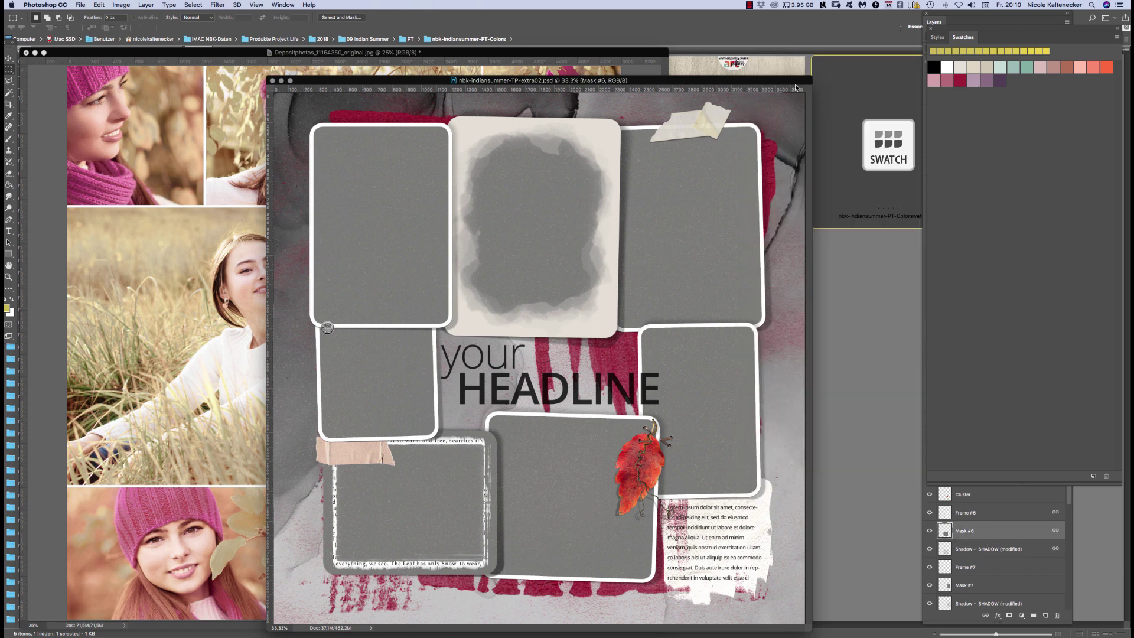
Paste the copied photo above the Mask #6 layer and position it over the template's lower middle frame
{"action": "left_click", "coordinate": [966, 534]}
{"action": "key", "text": "super+v"}
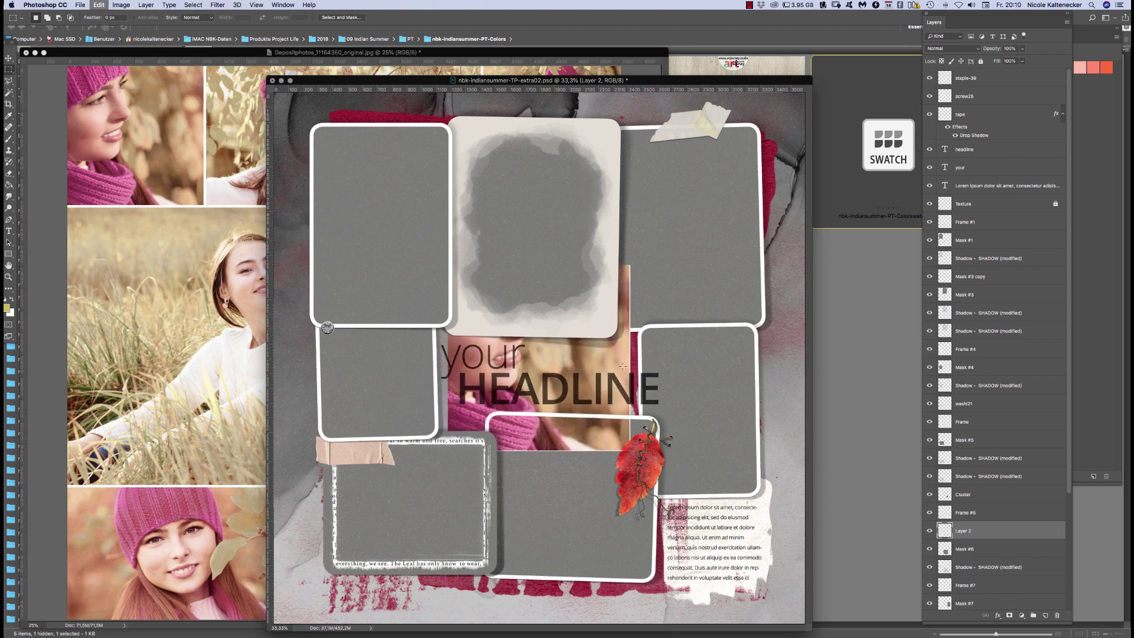
{"action": "left_click_drag", "start_coordinate": [618, 346], "coordinate": [646, 403]}
{"action": "left_click_drag", "start_coordinate": [613, 366], "coordinate": [642, 505]}
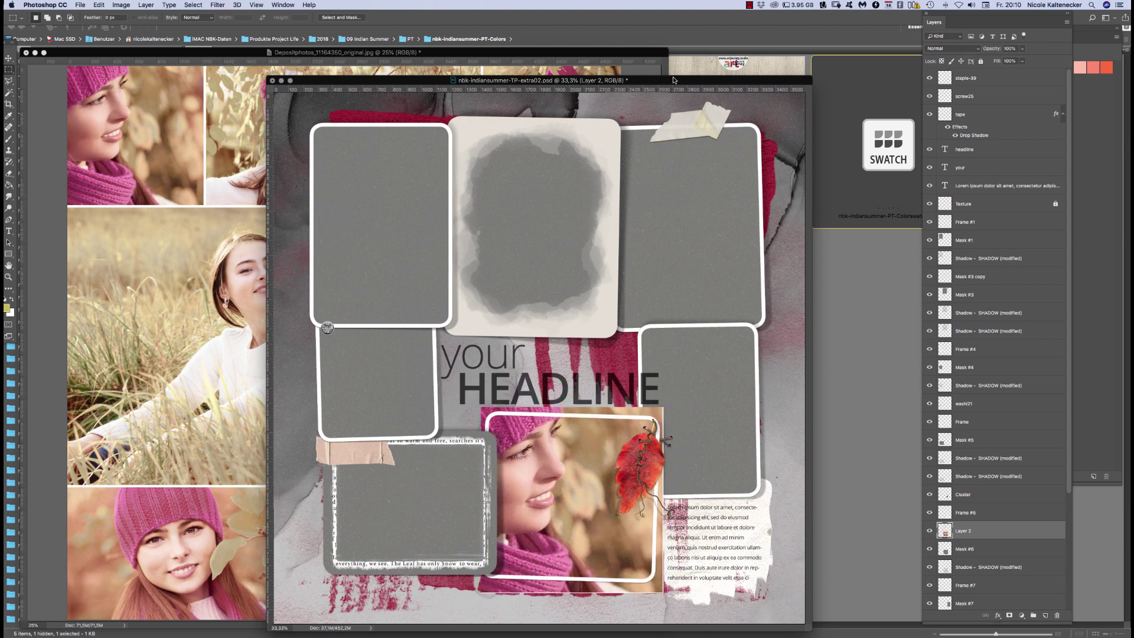
Clip the pasted photo to the Mask #6 layer so it fills the lower middle frame
{"action": "key", "text": "super+f"}
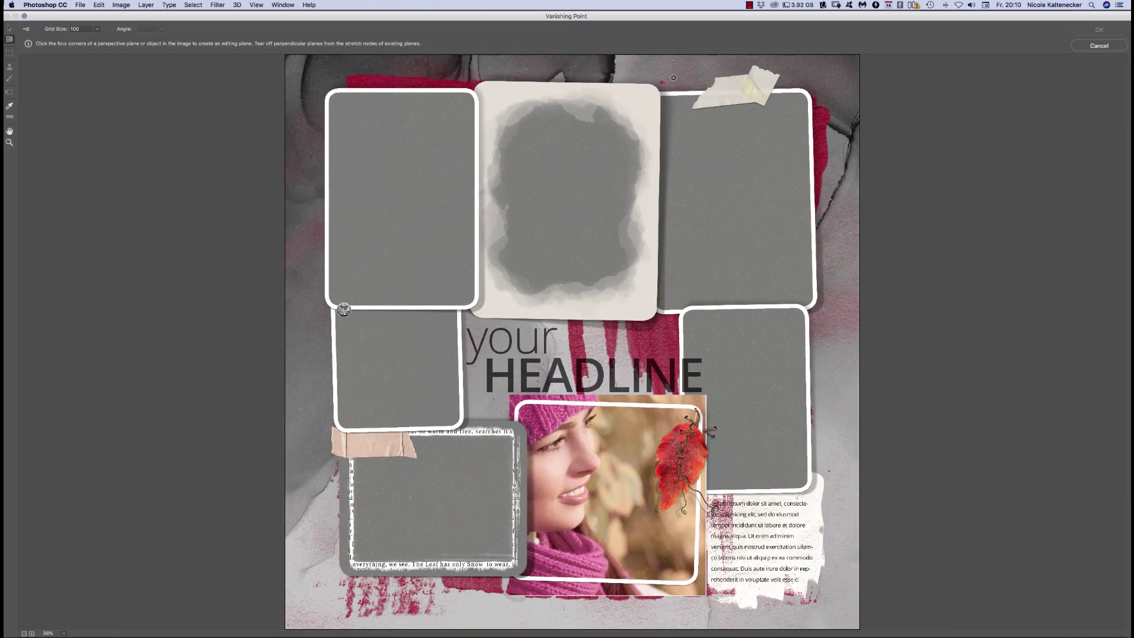
{"action": "left_click", "coordinate": [1106, 51]}
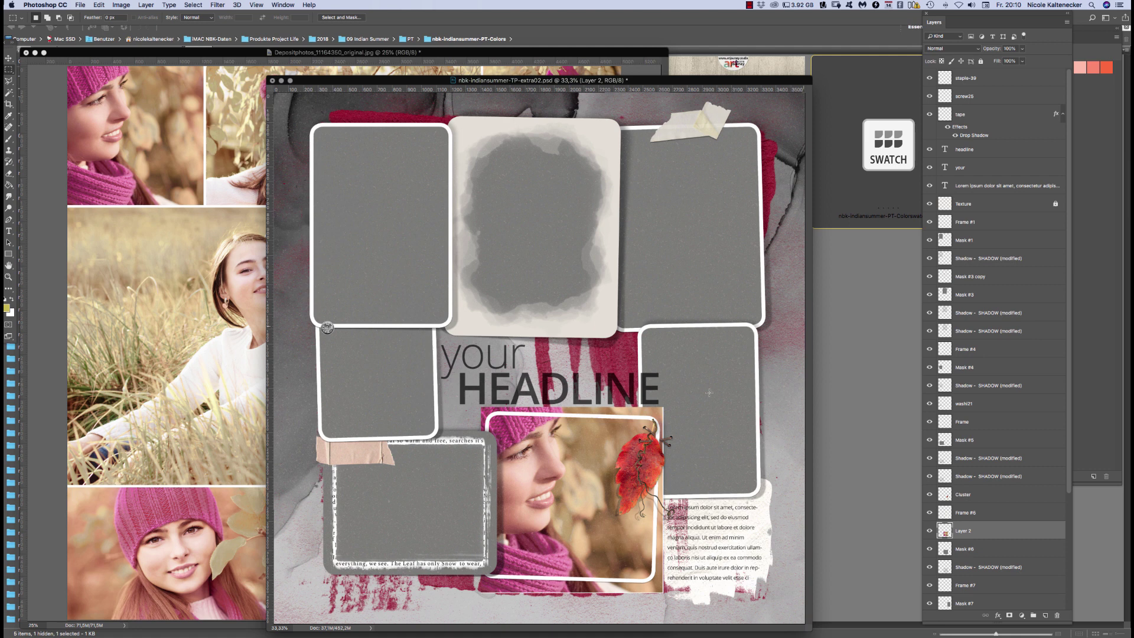
{"action": "key", "text": "super+alt+g"}
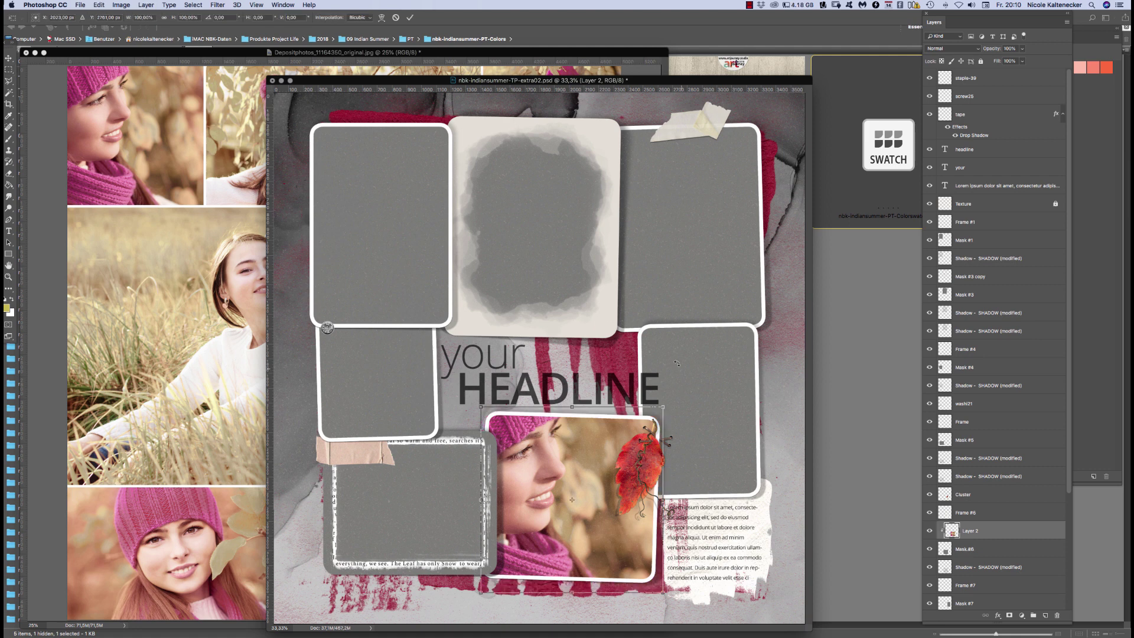
{"action": "key", "text": "super+t"}
{"action": "key", "text": "Return"}
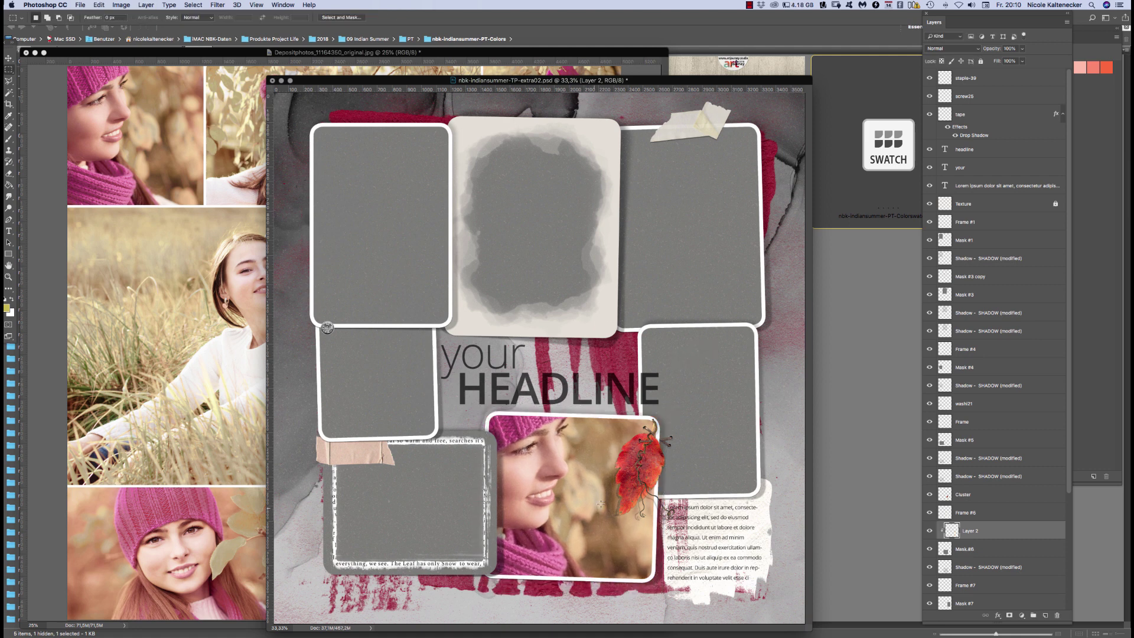
Select the red leaf cluster and shift it slightly upward at the edge of the lower middle photo
{"action": "key", "text": "v"}
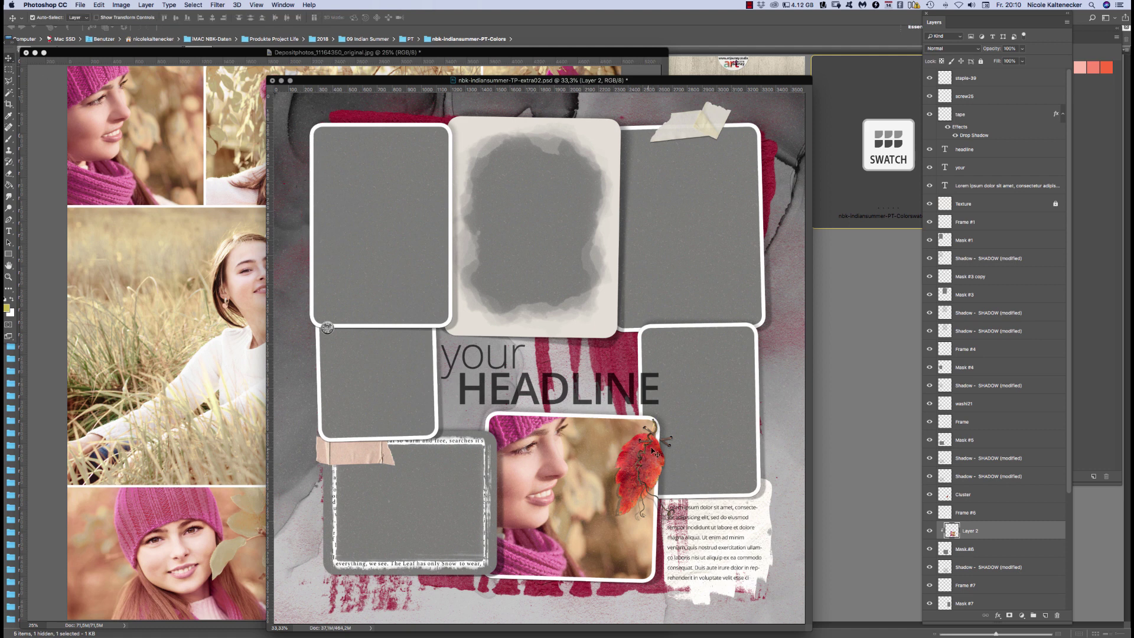
{"action": "left_click", "coordinate": [654, 469]}
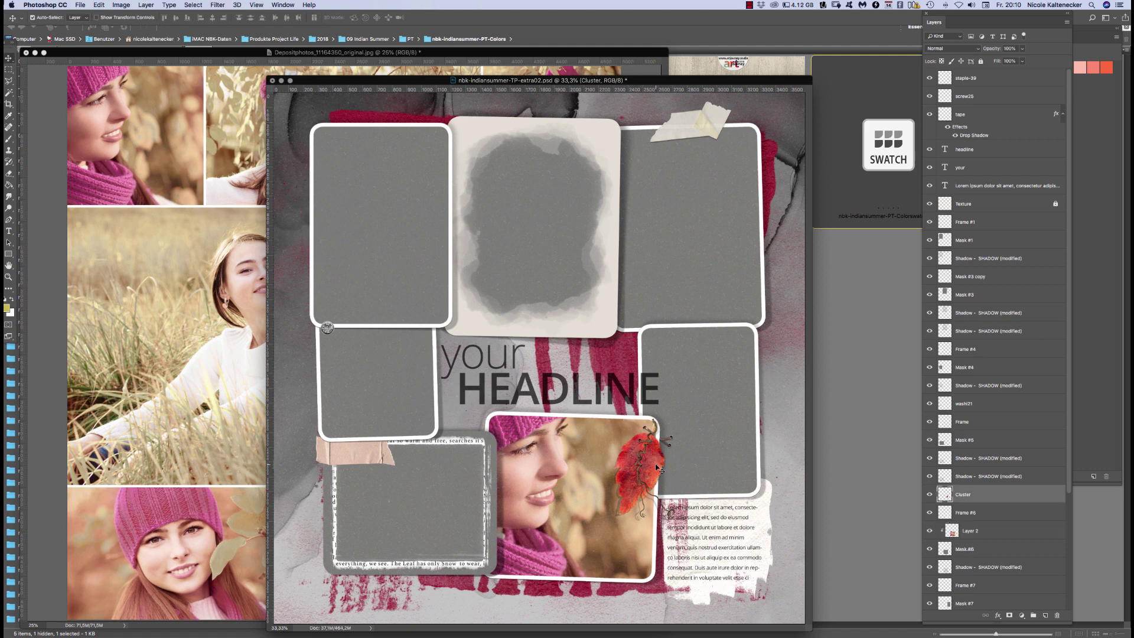
{"action": "mouse_move", "coordinate": [649, 470]}
{"action": "left_mouse_down"}
{"action": "mouse_move", "coordinate": [665, 445]}
{"action": "mouse_move", "coordinate": [650, 461]}
{"action": "left_mouse_up"}
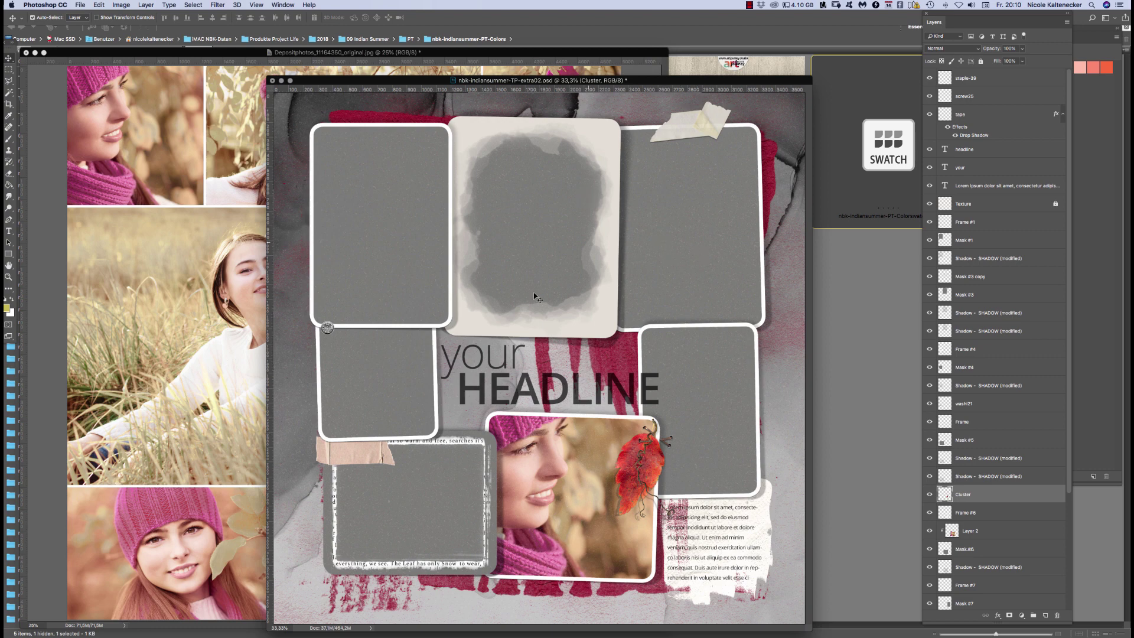
Select the large photo of the woman sitting in the grass in the collage with a rectangular marquee
{"action": "left_click", "coordinate": [246, 328]}
{"action": "left_click", "coordinate": [9, 69]}
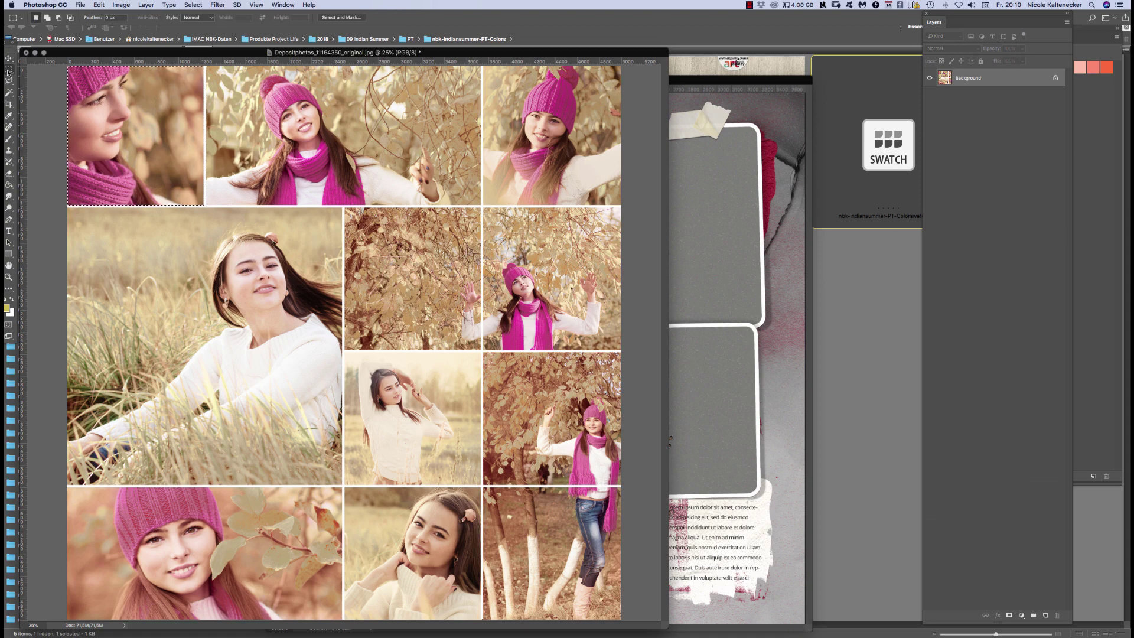
{"action": "right_click", "coordinate": [342, 210]}
{"action": "left_click", "coordinate": [342, 210]}
{"action": "left_click_drag", "start_coordinate": [341, 208], "coordinate": [24, 481]}
Paste the photo above the template's Mask #1 layer, move it over the top-left frame and clip it to the mask
{"action": "left_click", "coordinate": [776, 264]}
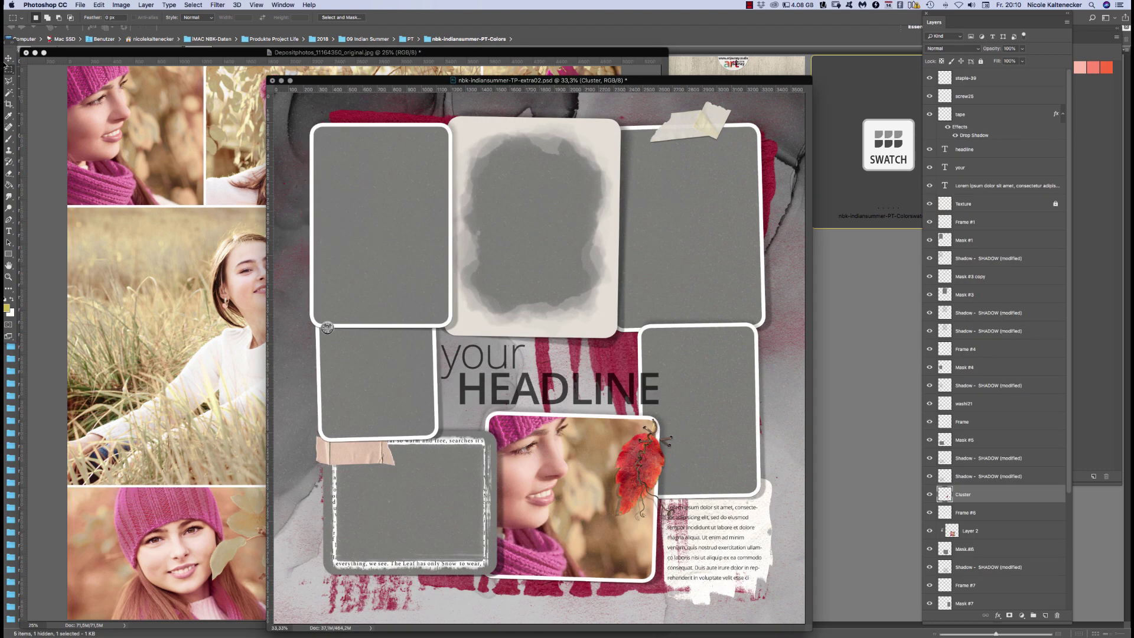
{"action": "key", "text": "v"}
{"action": "left_click", "coordinate": [381, 225]}
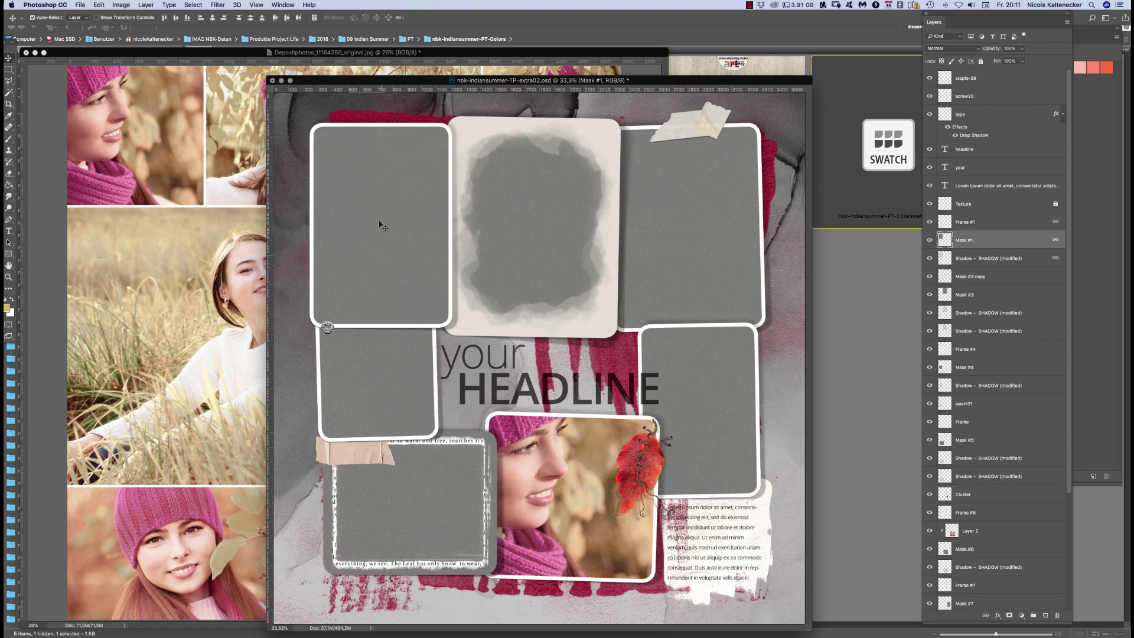
{"action": "key", "text": "super+v"}
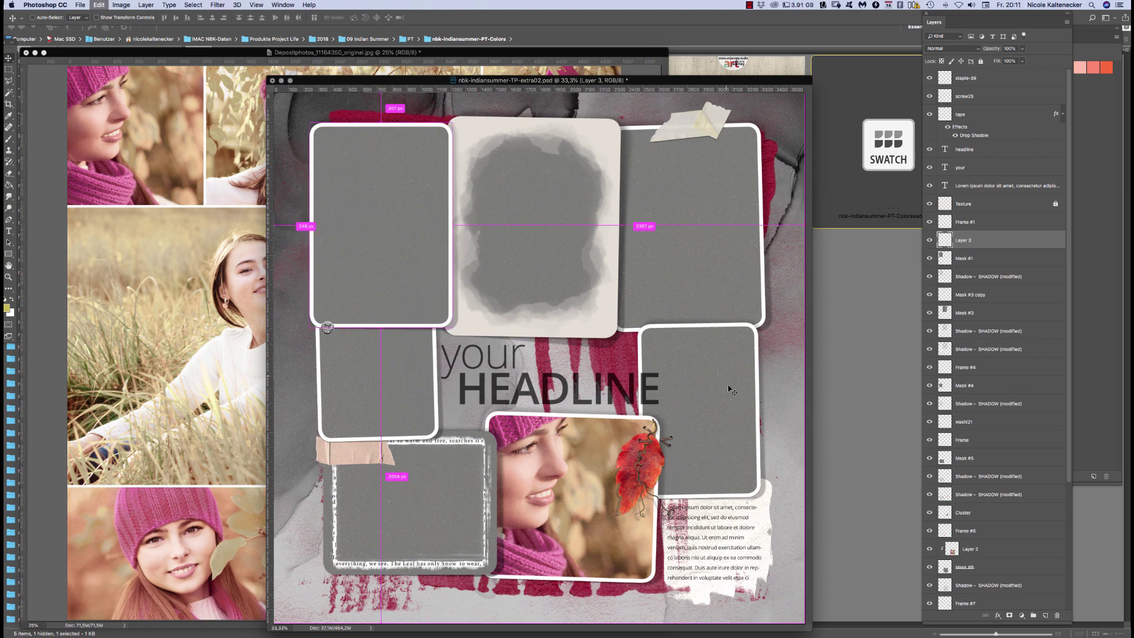
{"action": "left_click_drag", "start_coordinate": [708, 376], "coordinate": [471, 282]}
{"action": "key", "text": "super+alt+g"}
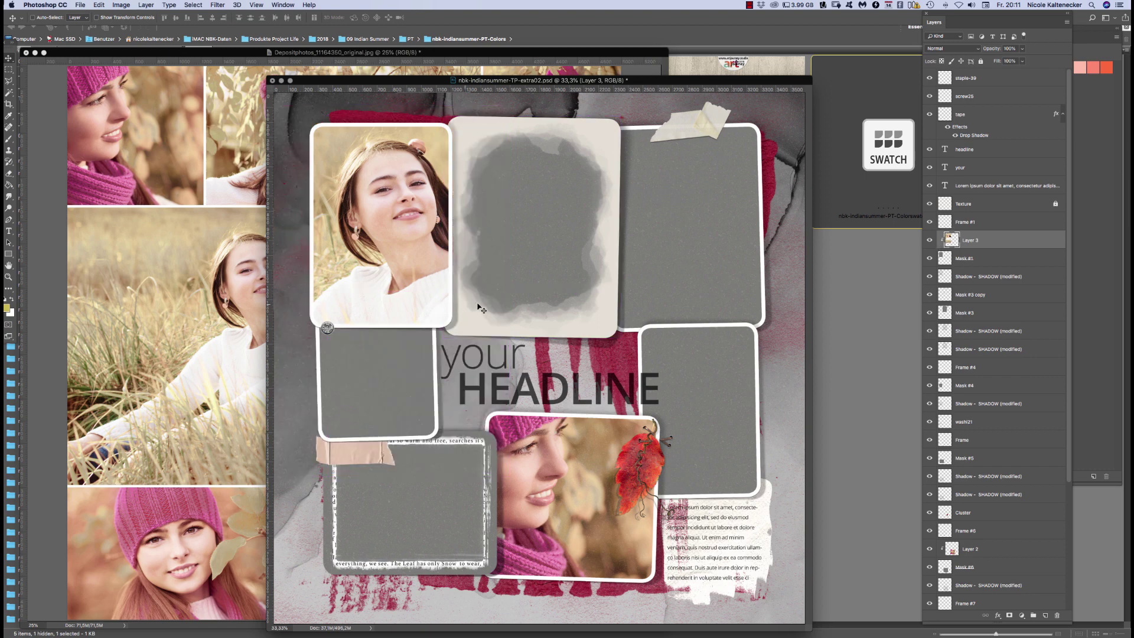
Scale down the clipped photo and reposition it so the woman's head and upper body fit the top-left frame
{"action": "key", "text": "super+t"}
{"action": "left_click_drag", "start_coordinate": [509, 476], "coordinate": [454, 420]}
{"action": "left_click_drag", "start_coordinate": [395, 271], "coordinate": [393, 176]}
{"action": "key", "text": "Return"}
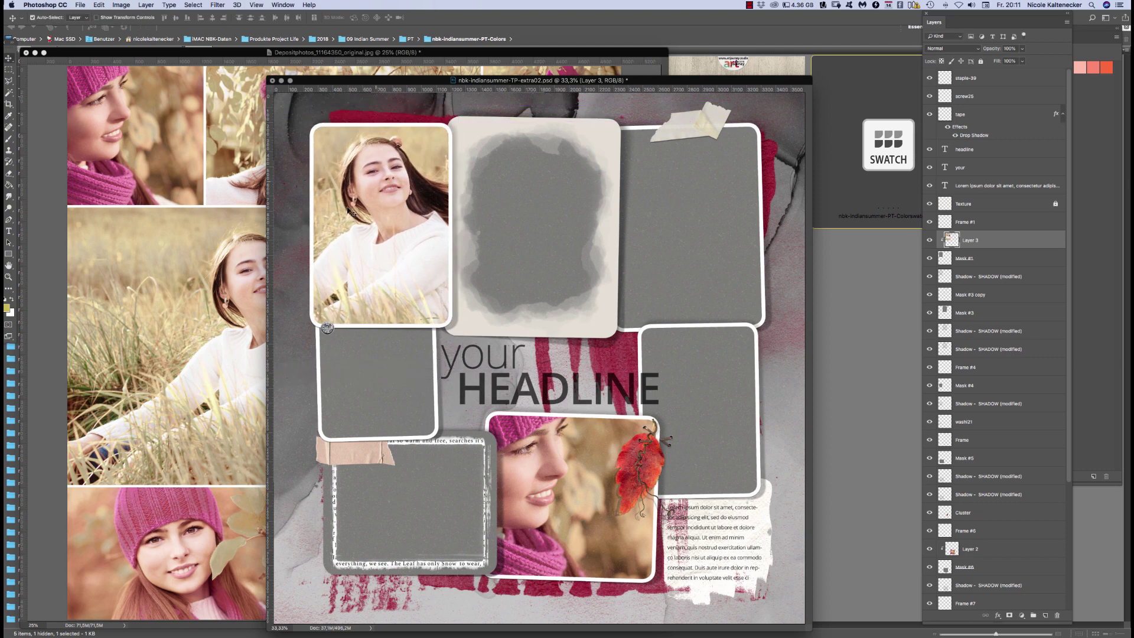
Select the wide top middle photo of the collage with a rectangular marquee and return to the template
{"action": "left_click", "coordinate": [44, 85]}
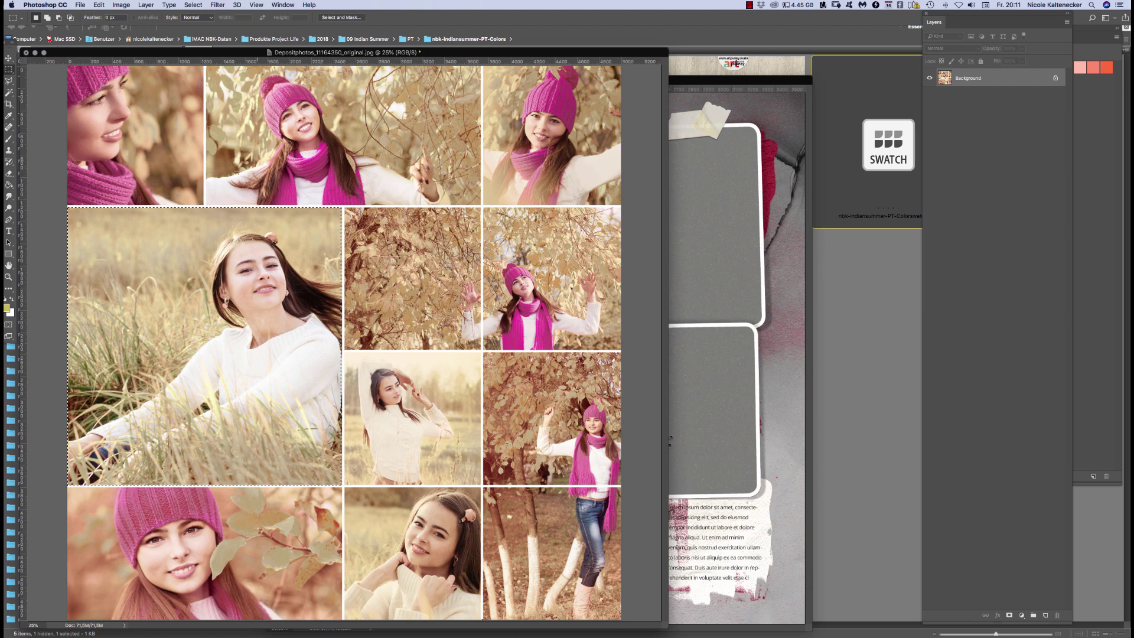
{"action": "left_click_drag", "start_coordinate": [206, 204], "coordinate": [482, 5]}
{"action": "left_click", "coordinate": [683, 331]}
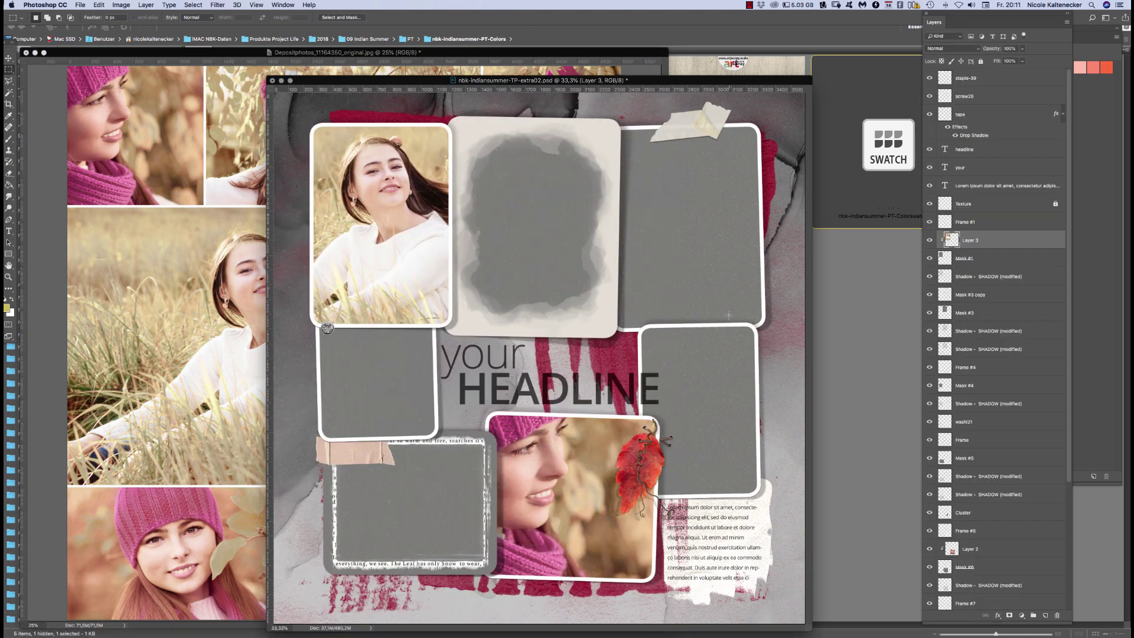
Select the Mask #7 frame together with its linked layers and move it slightly up and left
{"action": "left_click", "coordinate": [8, 58]}
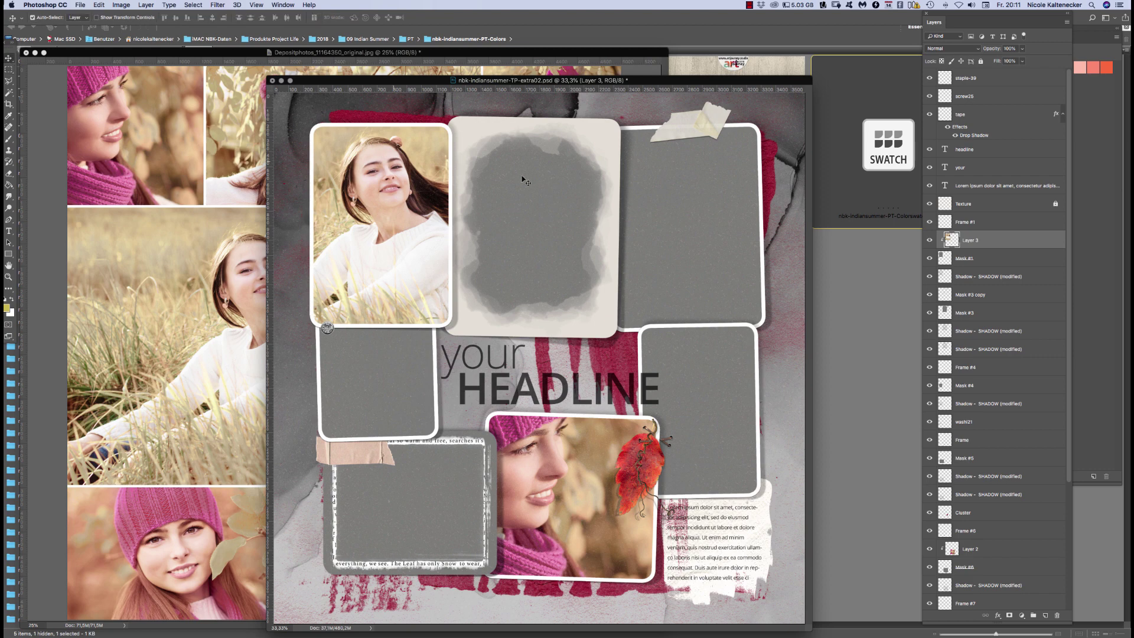
{"action": "left_click", "coordinate": [694, 352]}
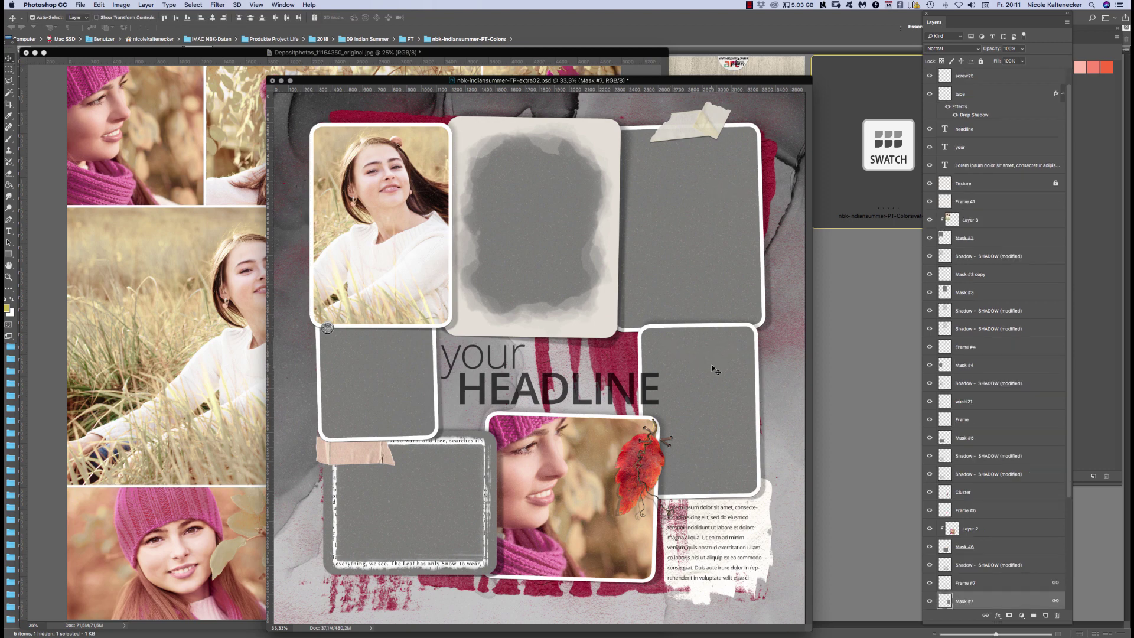
{"action": "mouse_move", "coordinate": [713, 369]}
{"action": "left_mouse_down"}
{"action": "mouse_move", "coordinate": [727, 316]}
{"action": "mouse_move", "coordinate": [732, 346]}
{"action": "mouse_move", "coordinate": [723, 317]}
{"action": "mouse_move", "coordinate": [712, 361]}
{"action": "left_mouse_up"}
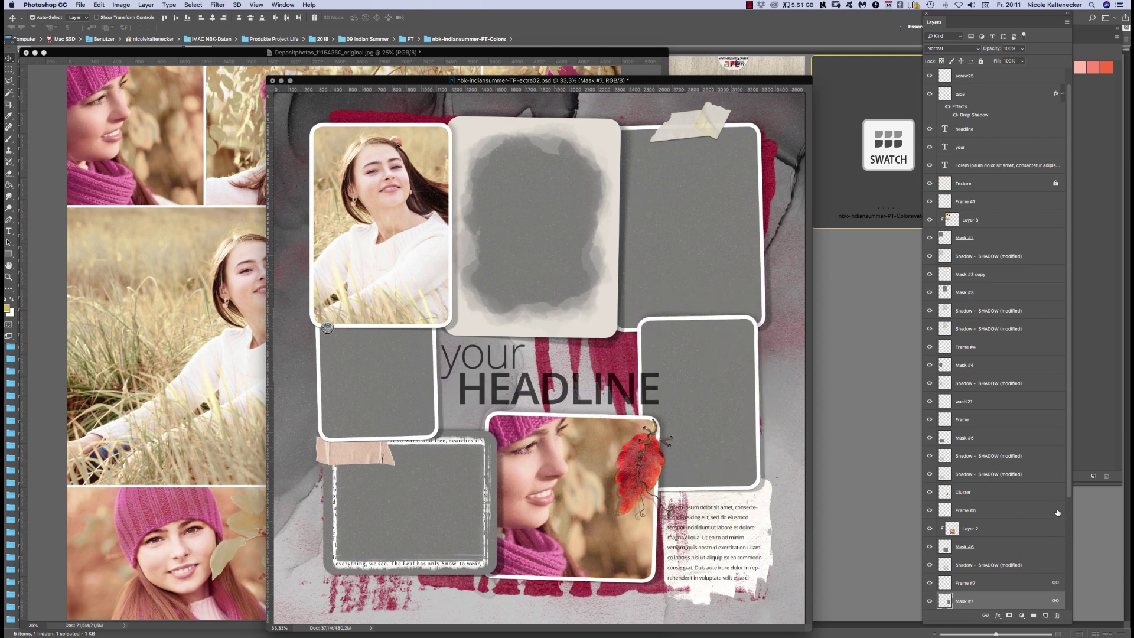
{"action": "scroll", "coordinate": [1069, 482], "scroll_direction": "down", "scroll_amount": 5}
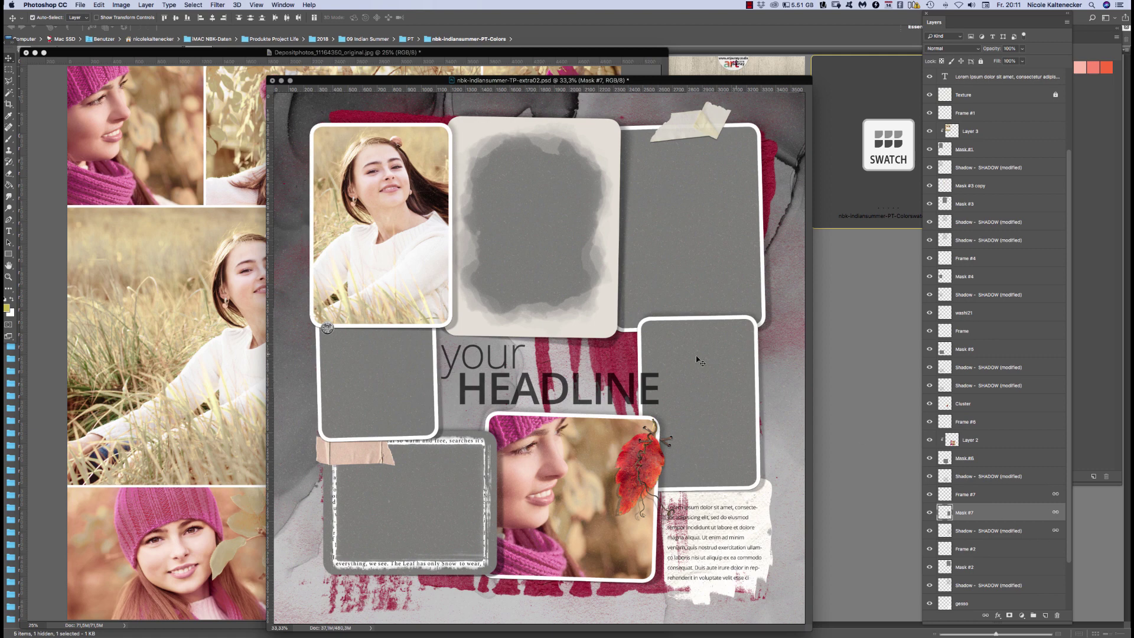
{"action": "left_click_drag", "start_coordinate": [697, 360], "coordinate": [703, 318]}
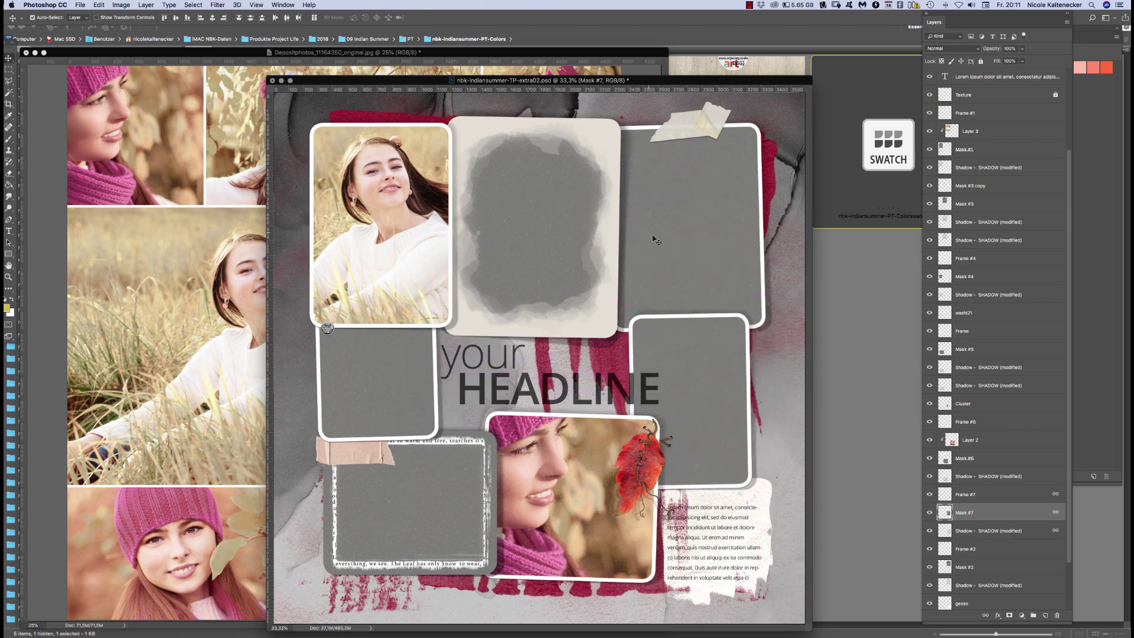
Rotate the Mask #7 frame into a slightly tilted landscape orientation and place it below the top-right frame
{"action": "key", "text": "super+t"}
{"action": "left_click_drag", "start_coordinate": [625, 307], "coordinate": [780, 308]}
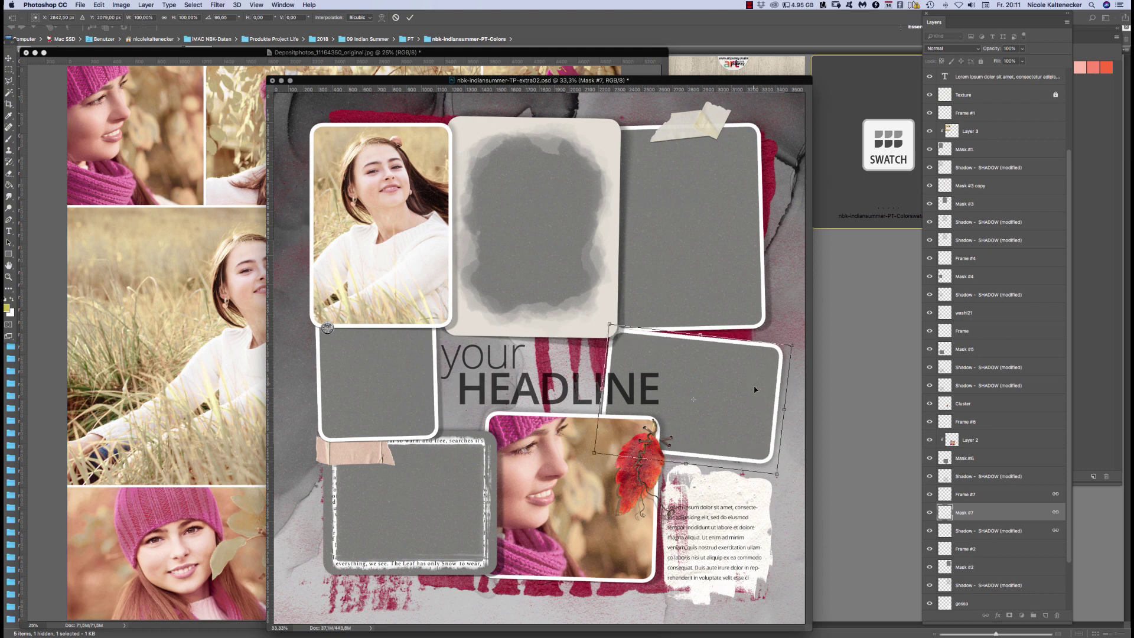
{"action": "left_click_drag", "start_coordinate": [746, 378], "coordinate": [762, 392]}
{"action": "key", "text": "Return"}
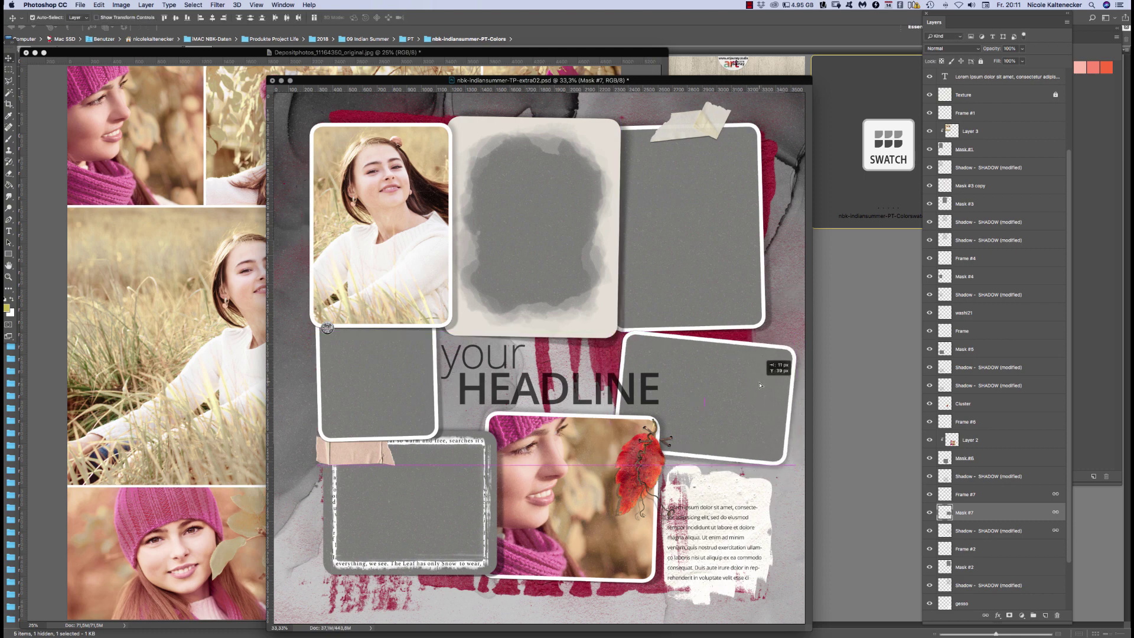
Paste the wide photo above the Mask #7 layer, tilt it to match the frame and move it over it
{"action": "key", "text": "super+v"}
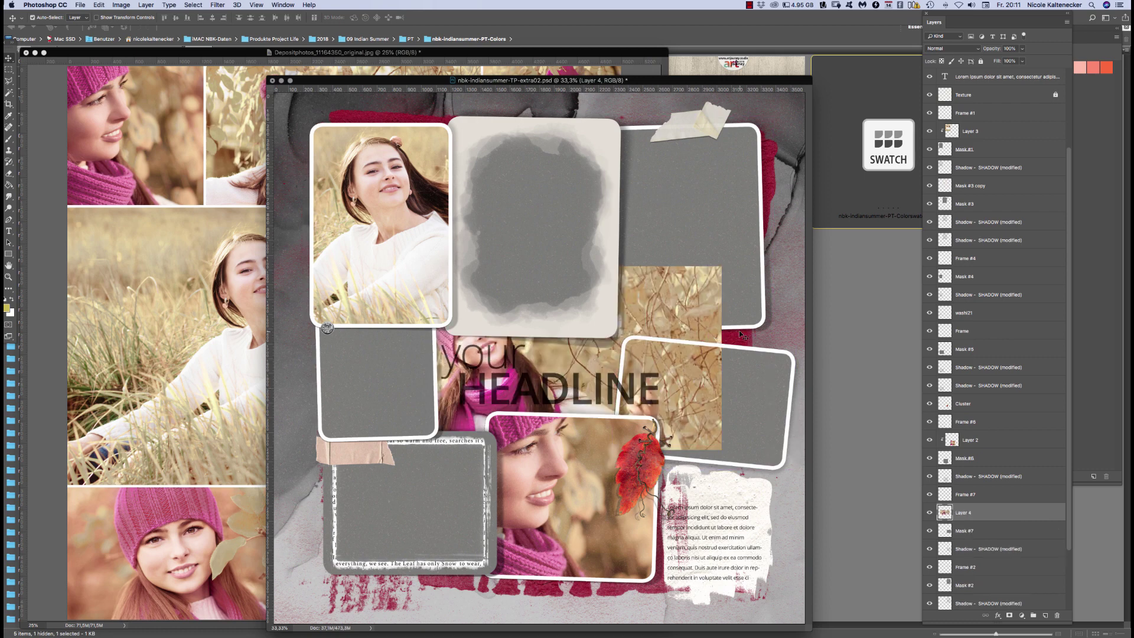
{"action": "key", "text": "super+t"}
{"action": "left_click_drag", "start_coordinate": [740, 180], "coordinate": [748, 214]}
{"action": "left_click_drag", "start_coordinate": [469, 281], "coordinate": [660, 324]}
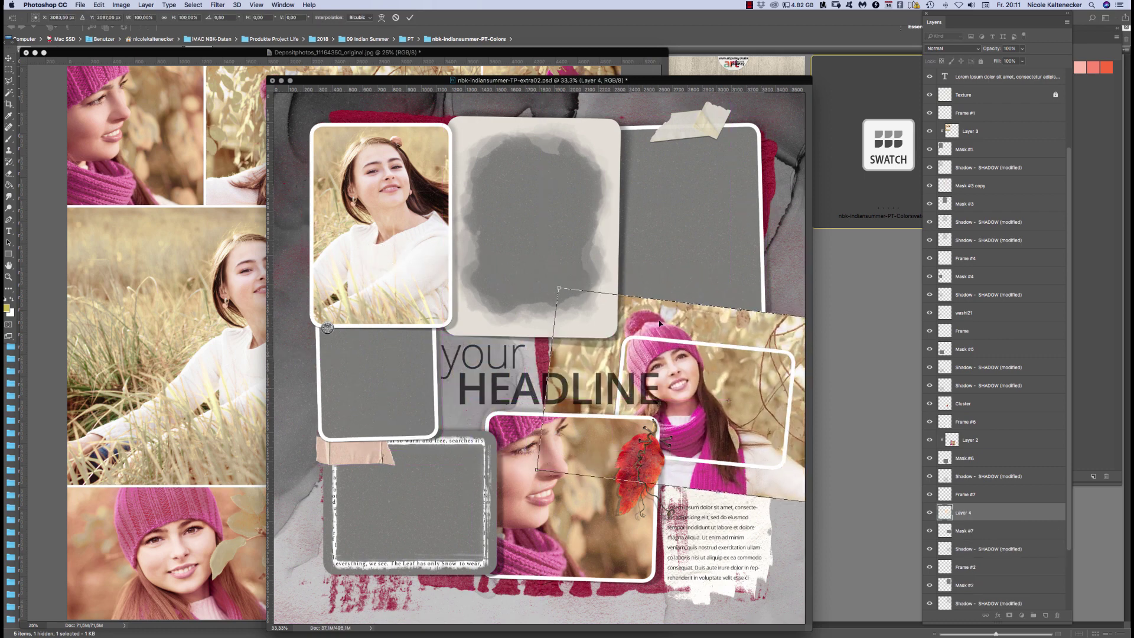
Scale down the wide photo, fine-tune its rotation and position, and clip it to the Mask #7 layer
{"action": "left_click_drag", "start_coordinate": [564, 291], "coordinate": [613, 329]}
{"action": "left_click_drag", "start_coordinate": [737, 379], "coordinate": [746, 392]}
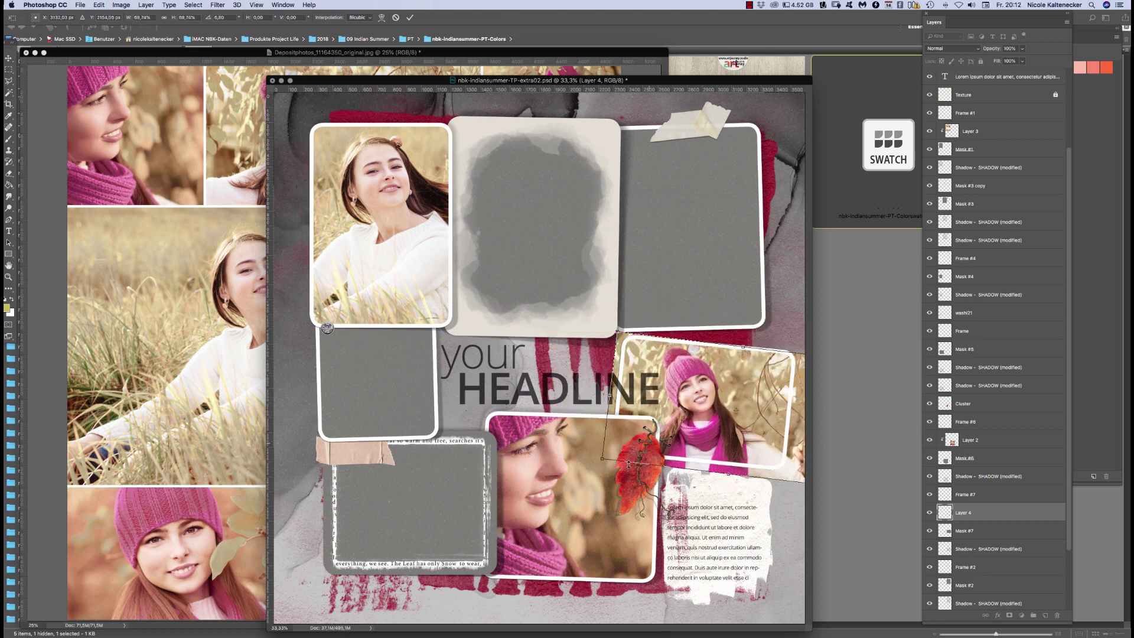
{"action": "left_click_drag", "start_coordinate": [604, 456], "coordinate": [618, 457]}
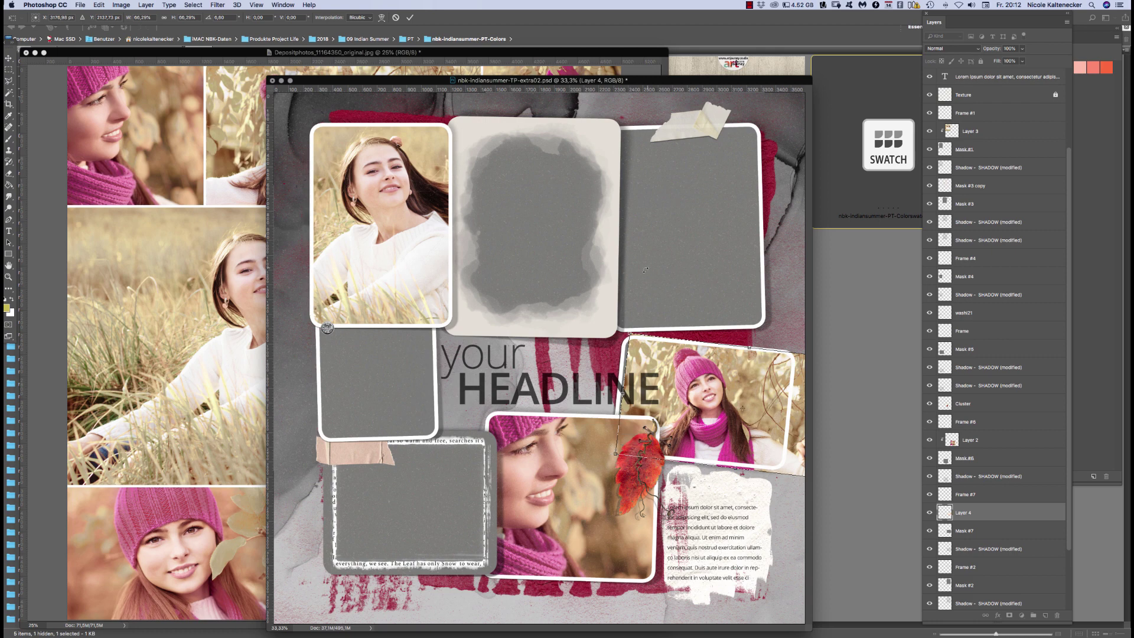
{"action": "left_click_drag", "start_coordinate": [635, 263], "coordinate": [640, 272]}
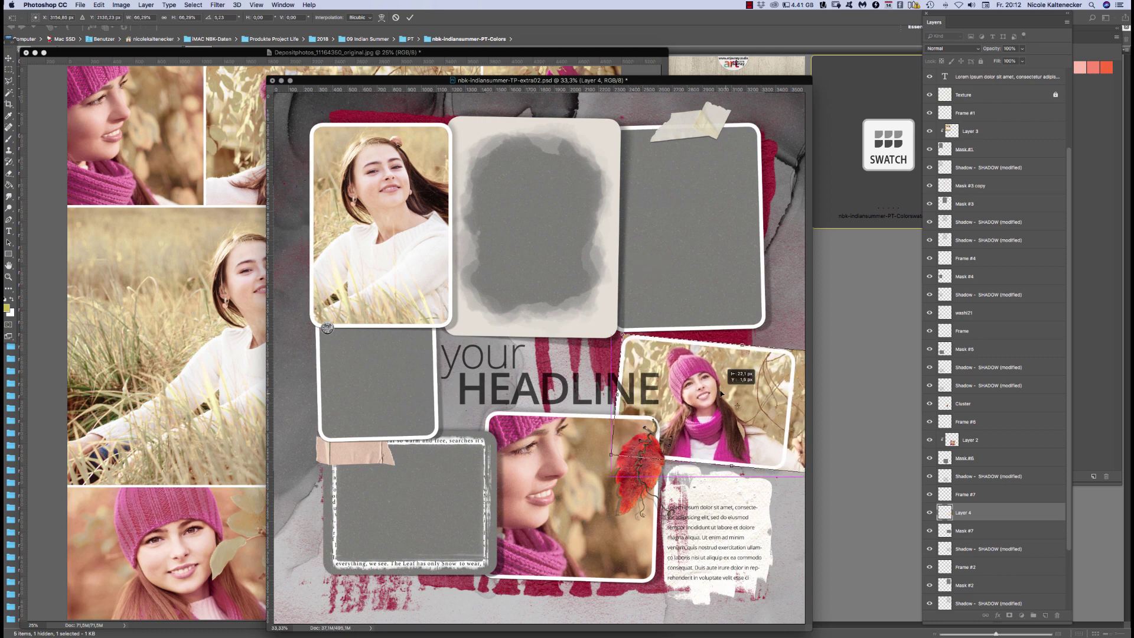
{"action": "left_click_drag", "start_coordinate": [732, 387], "coordinate": [722, 382]}
{"action": "key", "text": "Return"}
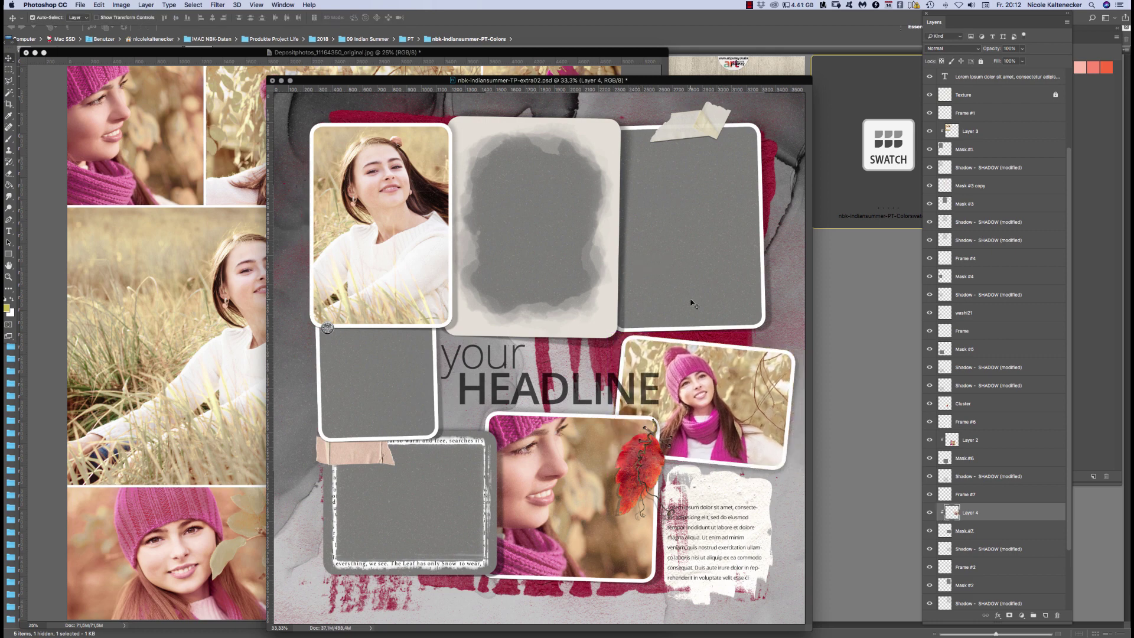
Select the collage's center photo of the woman with raised arms with a rectangular marquee
{"action": "left_click", "coordinate": [707, 225]}
{"action": "left_click", "coordinate": [236, 434]}
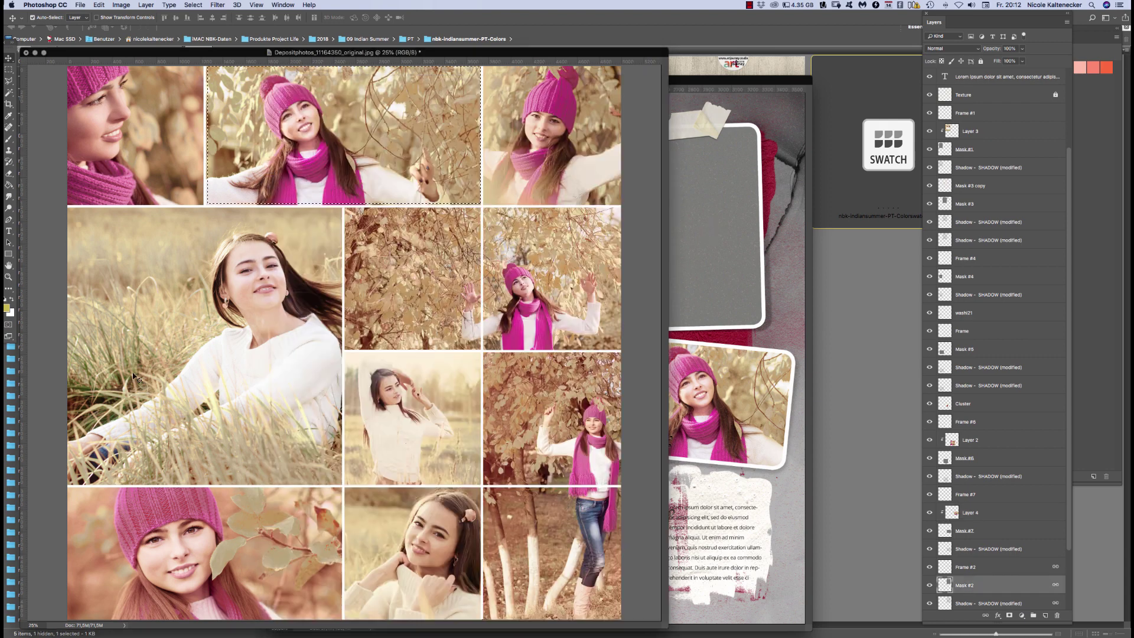
{"action": "left_click", "coordinate": [9, 69]}
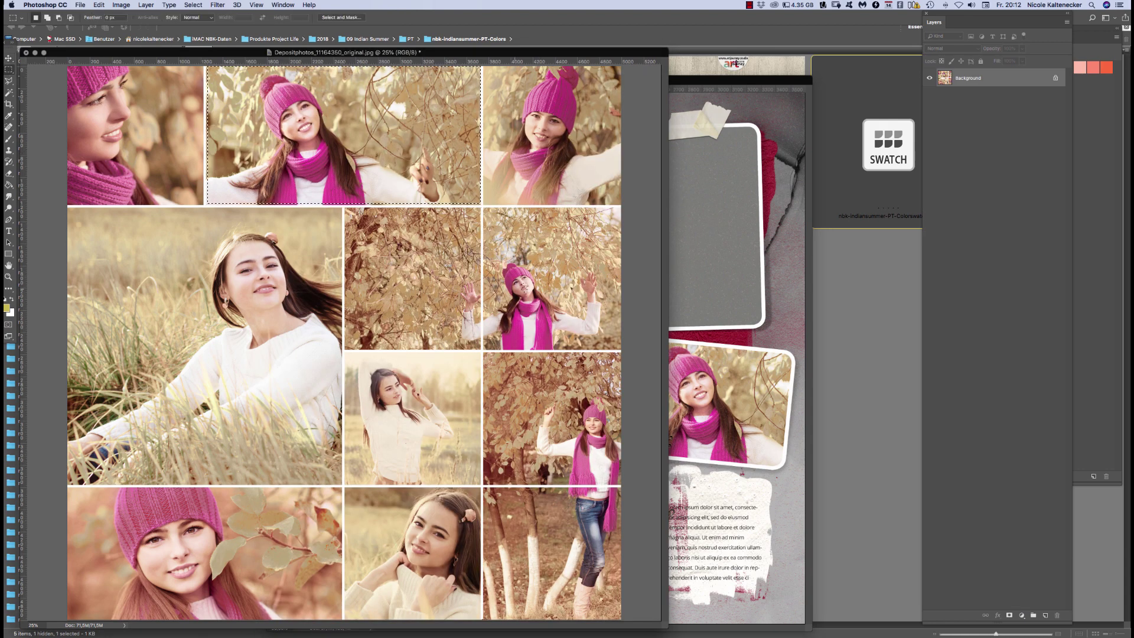
{"action": "left_click_drag", "start_coordinate": [473, 346], "coordinate": [344, 484]}
Paste the photo of the woman with raised arms above the Mask #5 layer, clip it to the mask and position it in the frame
{"action": "key", "text": "ctrl+Tab"}
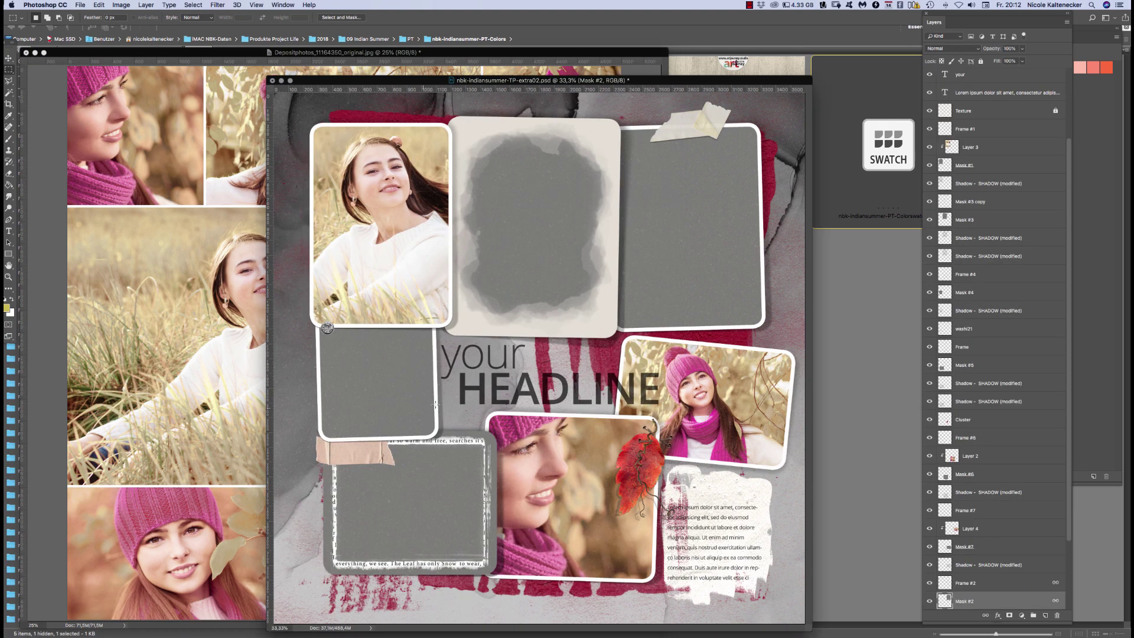
{"action": "left_click", "coordinate": [452, 526]}
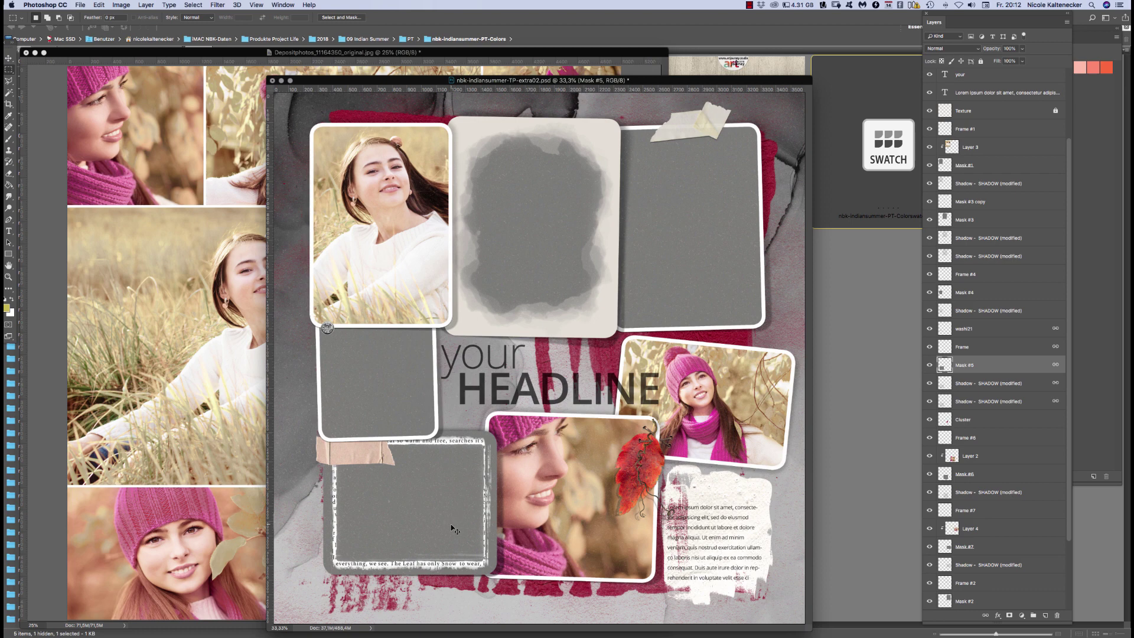
{"action": "key", "text": "super+v"}
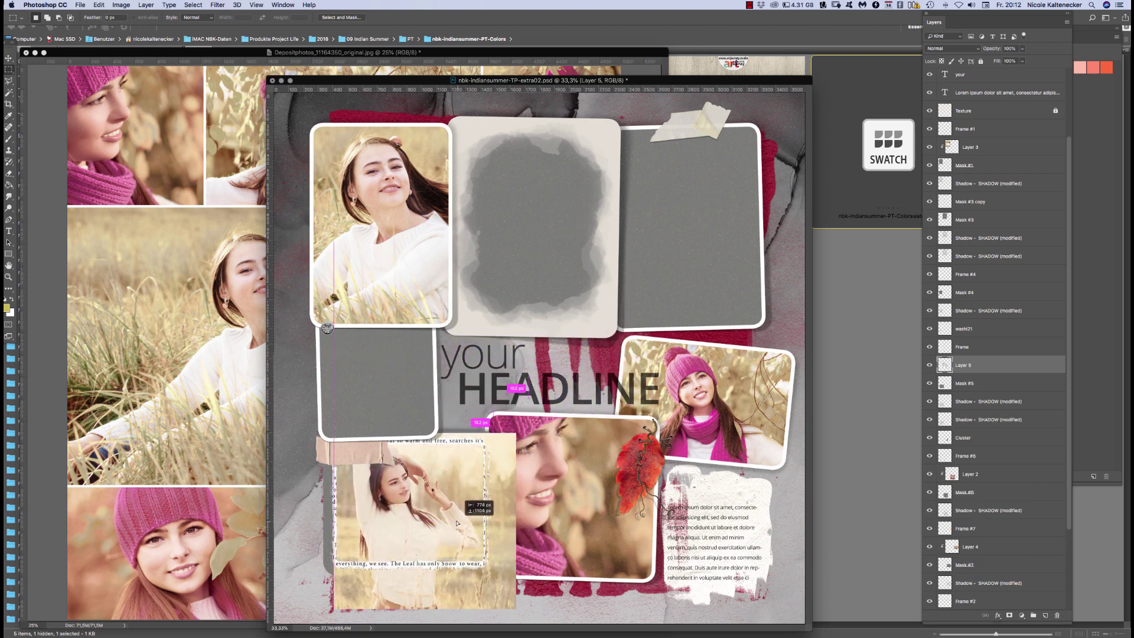
{"action": "left_click_drag", "start_coordinate": [456, 522], "coordinate": [443, 515]}
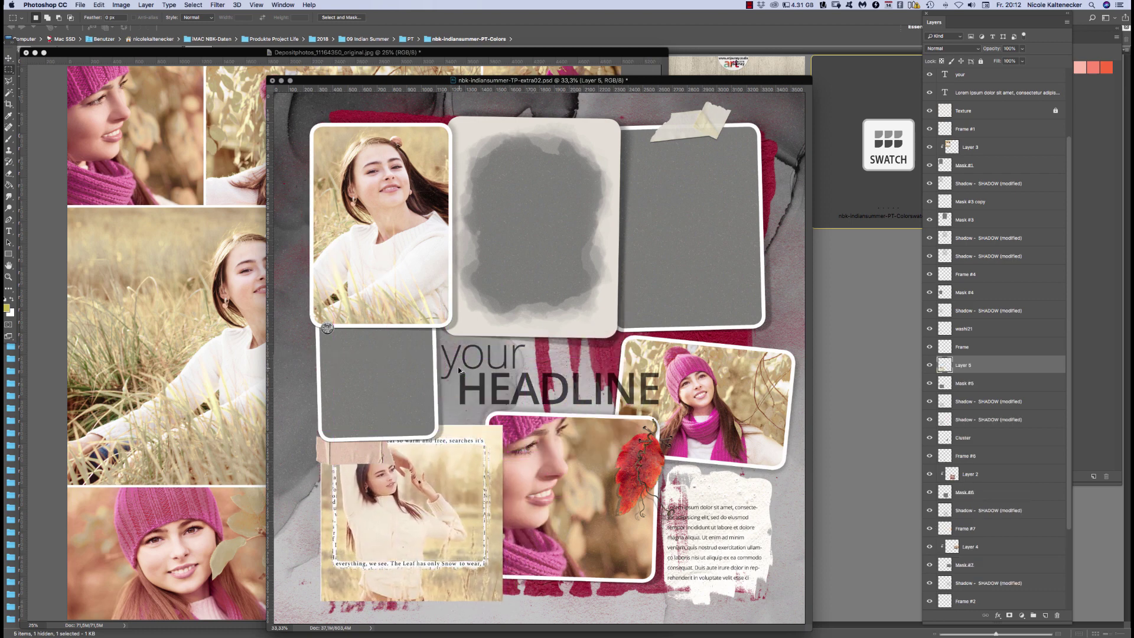
{"action": "key", "text": "super+alt+g"}
{"action": "left_click_drag", "start_coordinate": [435, 527], "coordinate": [443, 516]}
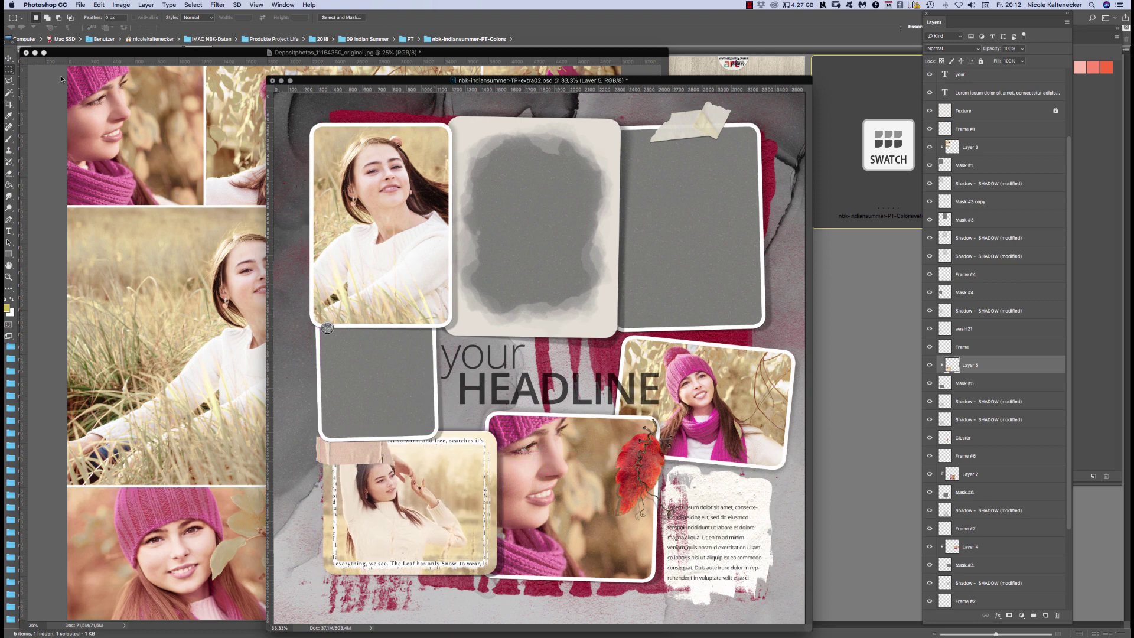
{"action": "left_click", "coordinate": [9, 59]}
{"action": "left_click_drag", "start_coordinate": [374, 461], "coordinate": [373, 454]}
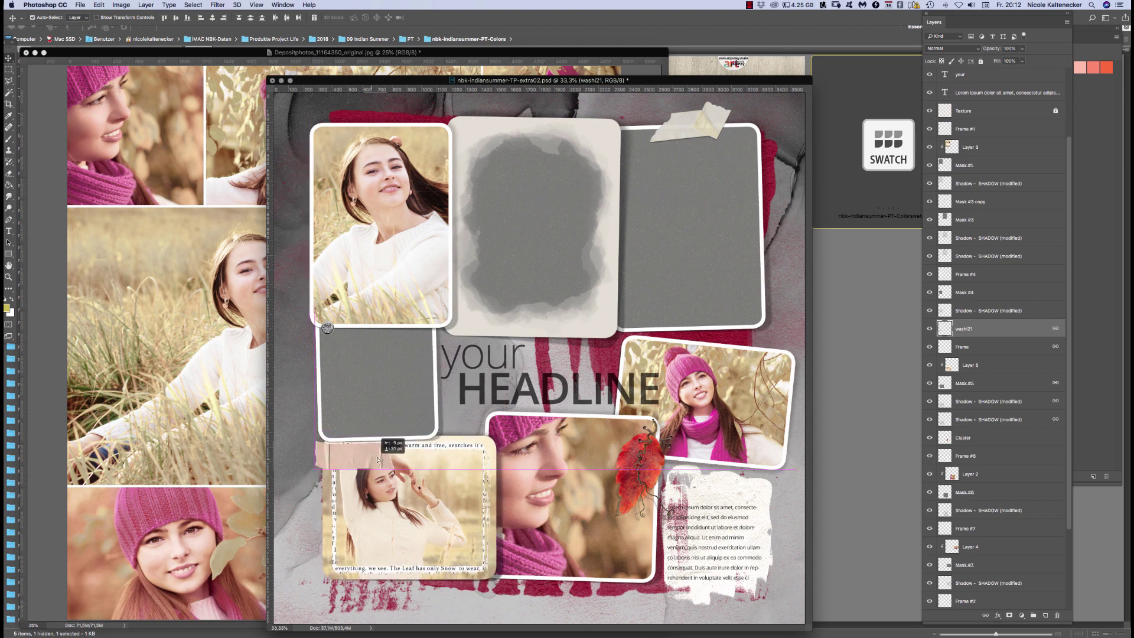
{"action": "key", "text": "super+z"}
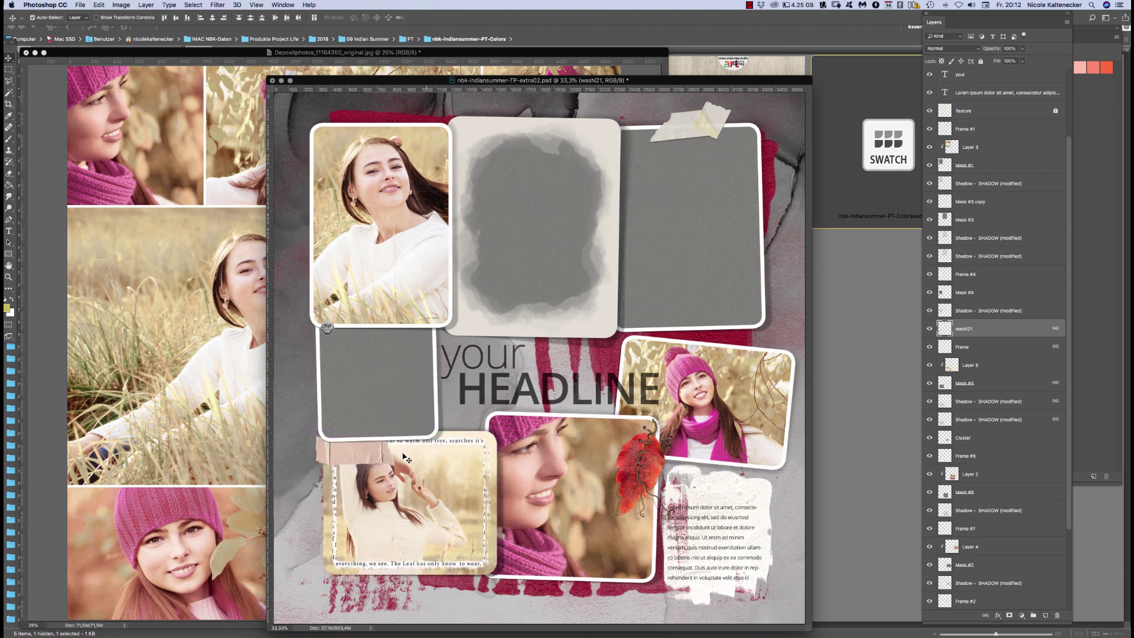
{"action": "left_click_drag", "start_coordinate": [455, 478], "coordinate": [450, 508]}
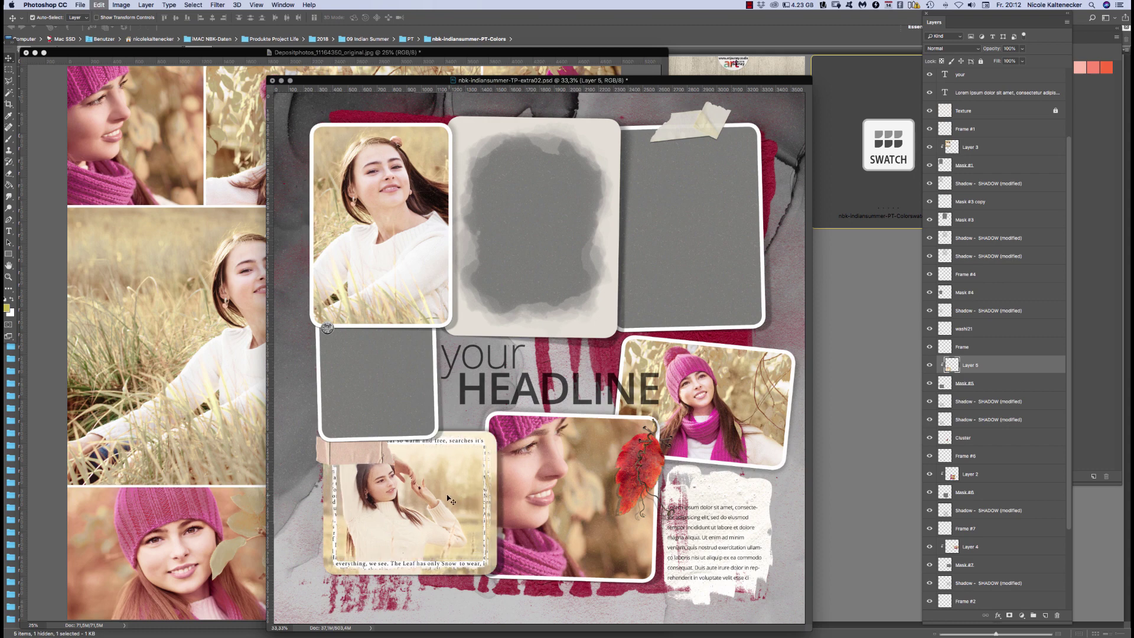
{"action": "left_click", "coordinate": [384, 460]}
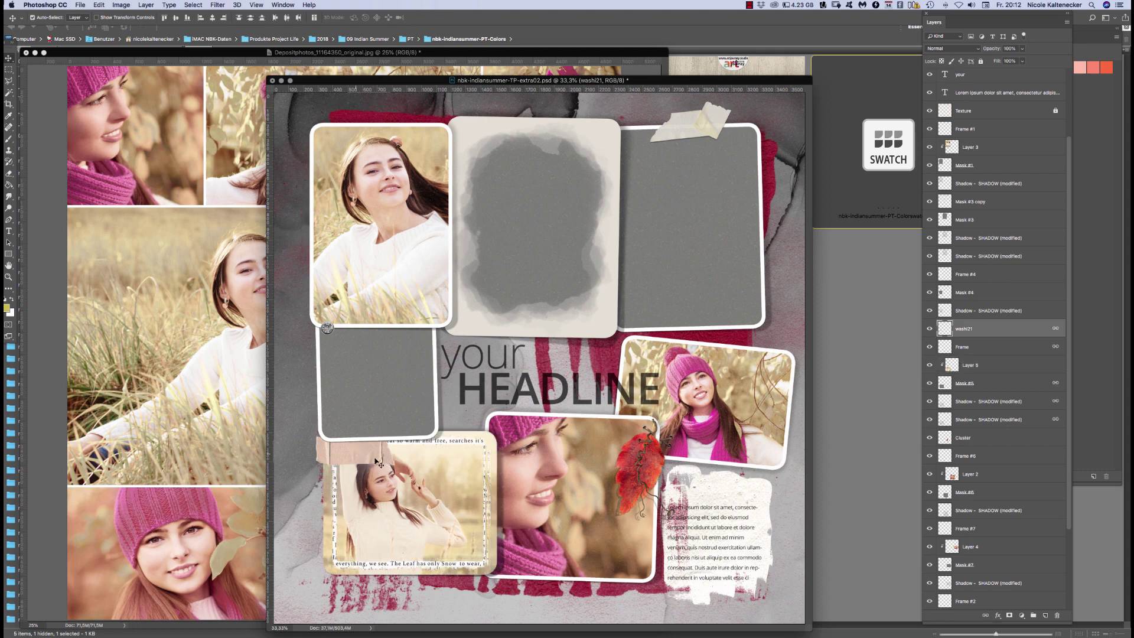
{"action": "mouse_move", "coordinate": [377, 457]}
{"action": "left_mouse_down"}
{"action": "mouse_move", "coordinate": [385, 496]}
{"action": "mouse_move", "coordinate": [384, 469]}
{"action": "left_mouse_up"}
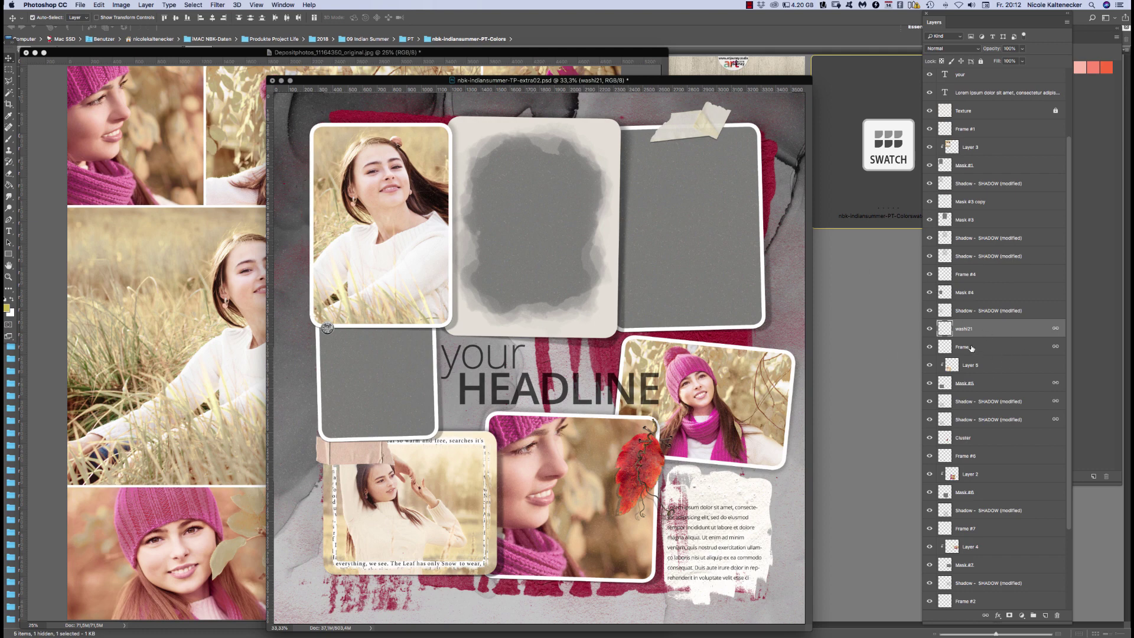
Unlink the washi21 tape layer, rotate the tape upright and place it on the left edge of the Mask #5 frame
{"action": "left_click", "coordinate": [1005, 398]}
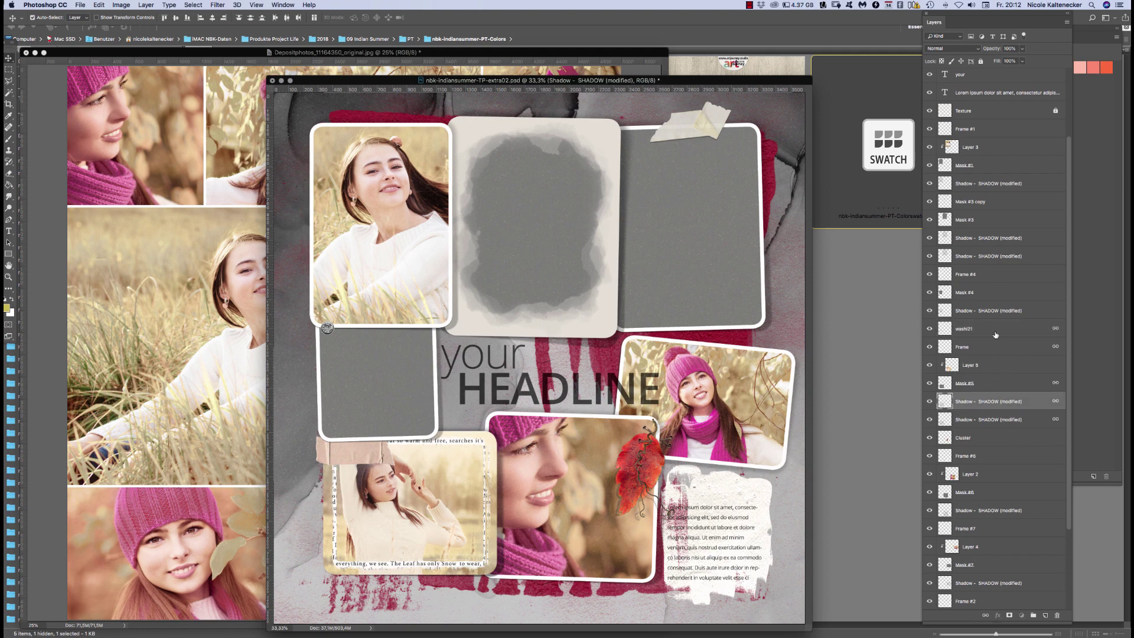
{"action": "left_click", "coordinate": [995, 330]}
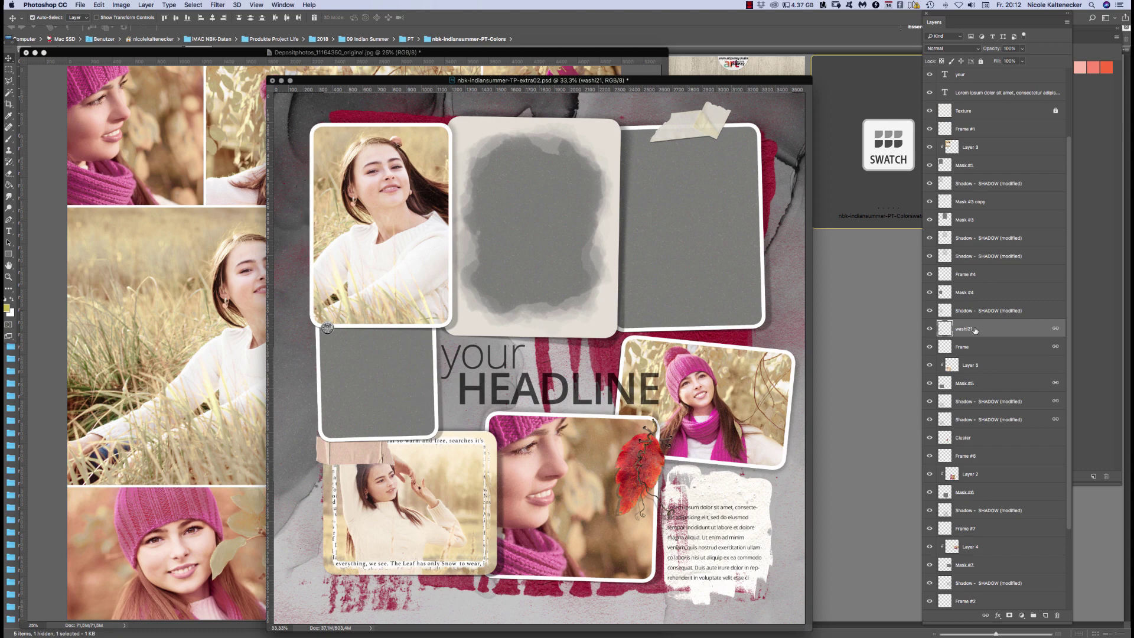
{"action": "left_click", "coordinate": [984, 615]}
{"action": "left_click_drag", "start_coordinate": [348, 458], "coordinate": [343, 461]}
{"action": "key", "text": "ctrl+t"}
{"action": "left_click_drag", "start_coordinate": [363, 541], "coordinate": [494, 455]}
{"action": "left_click_drag", "start_coordinate": [358, 445], "coordinate": [334, 448]}
{"action": "key", "text": "Return"}
Select the collage photo of the woman in the pink hat with one raised hand, beside the raised-arms photo, with a rectangular marquee
{"action": "left_click", "coordinate": [180, 358]}
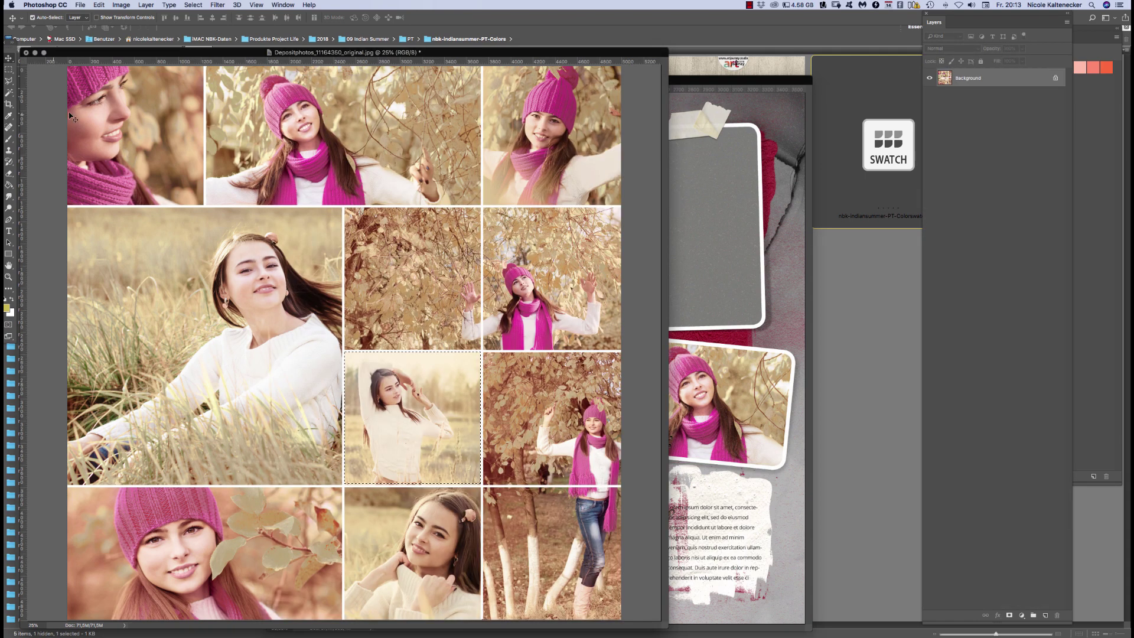
{"action": "key", "text": "m"}
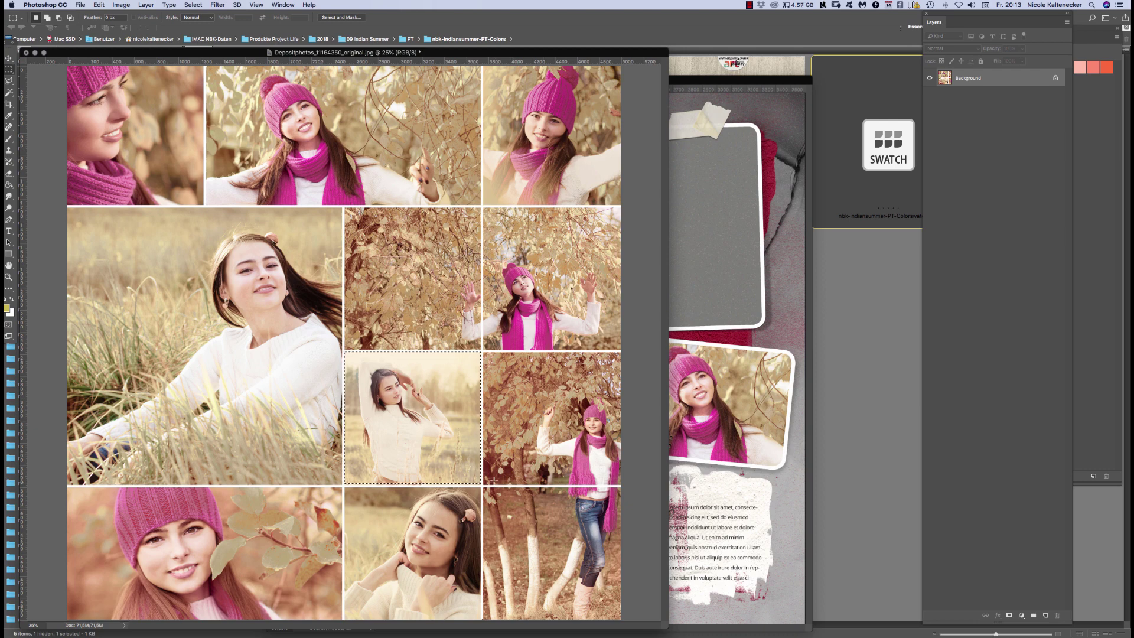
{"action": "left_click_drag", "start_coordinate": [484, 353], "coordinate": [649, 485]}
Paste the raised-hand photo above the Mask #4 layer in the template, move it over the small square frame and clip it to the mask
{"action": "key", "text": "super+grave"}
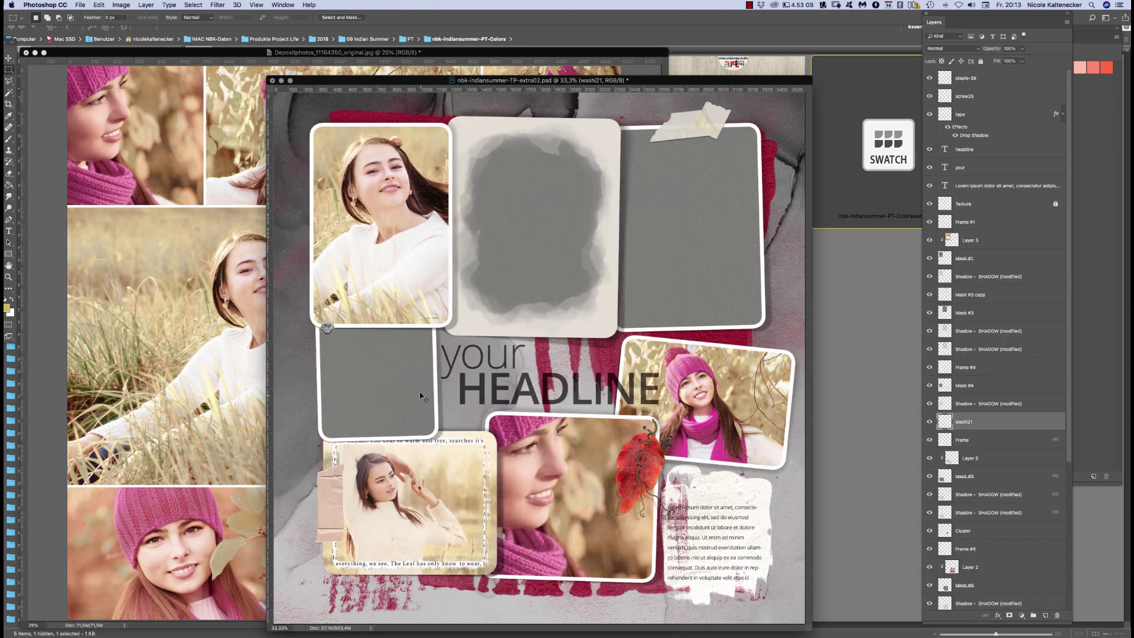
{"action": "left_click", "coordinate": [10, 58]}
{"action": "left_click", "coordinate": [393, 378]}
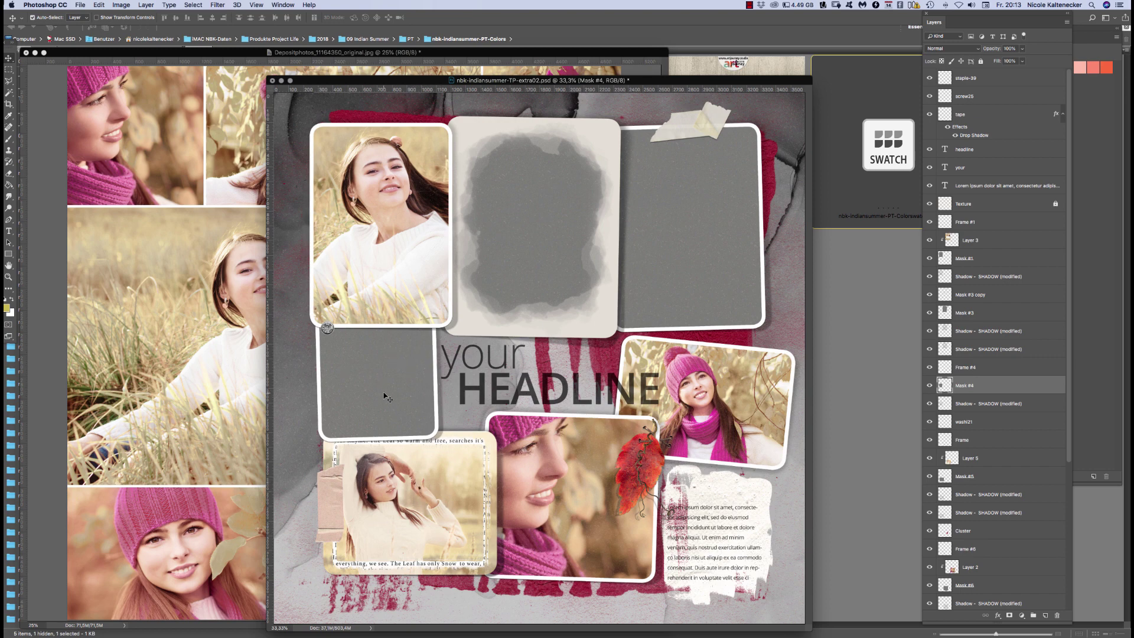
{"action": "key", "text": "super+v"}
{"action": "left_click_drag", "start_coordinate": [566, 371], "coordinate": [404, 390]}
{"action": "key", "text": "super+alt+g"}
Select the collage's bottom center portrait of the woman in the white sweater with a rectangular marquee
{"action": "left_click", "coordinate": [207, 409]}
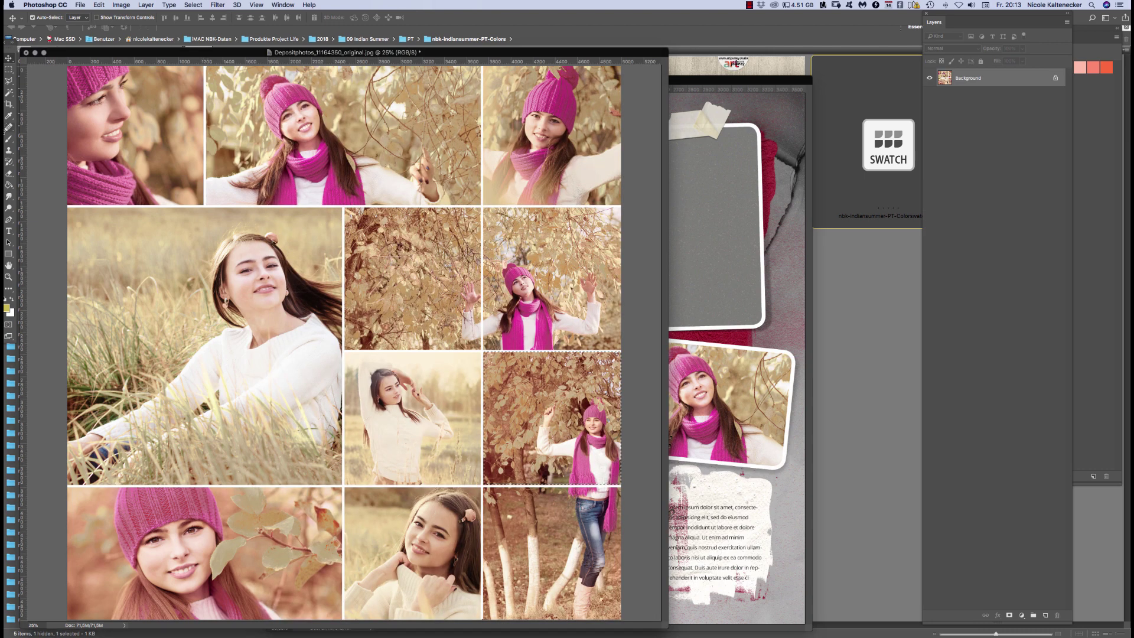
{"action": "left_click", "coordinate": [10, 70]}
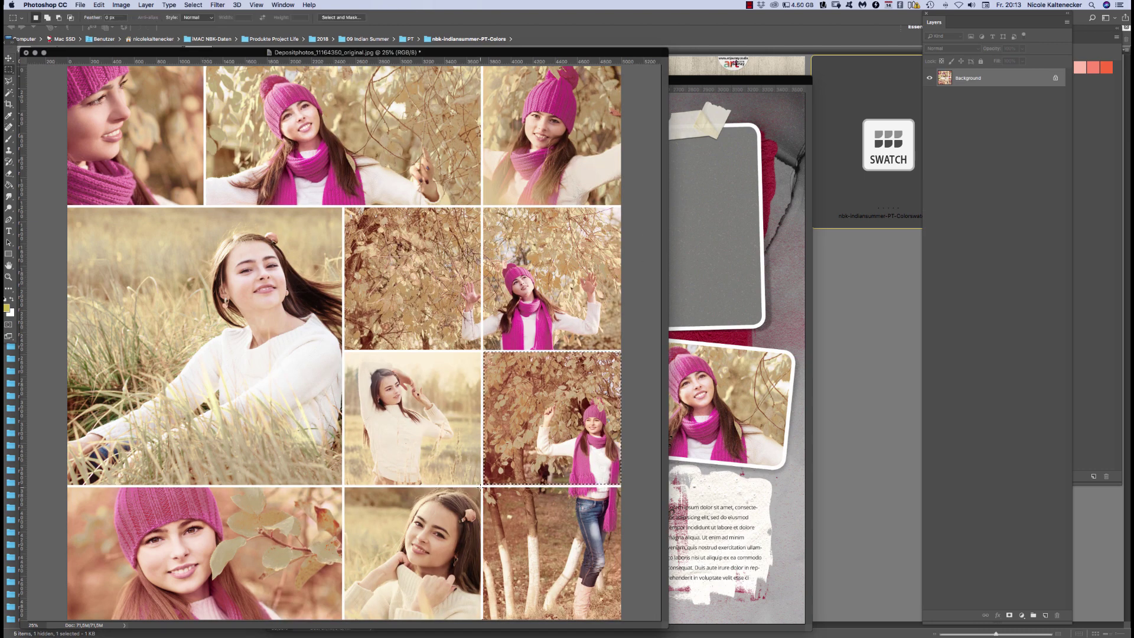
{"action": "left_click", "coordinate": [699, 272]}
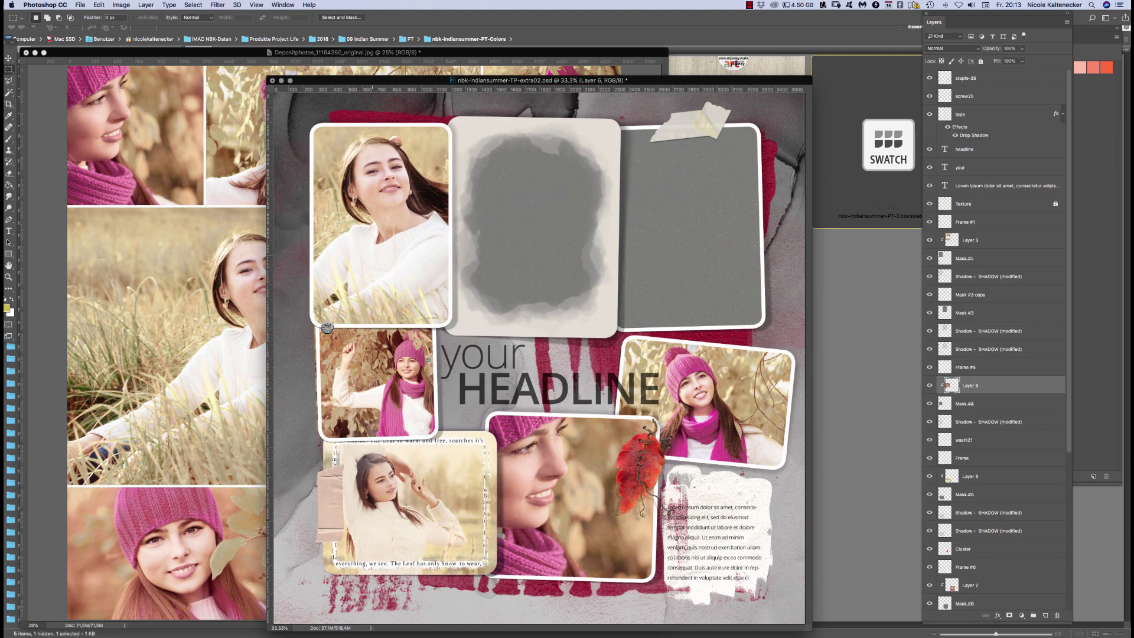
{"action": "left_click", "coordinate": [215, 394]}
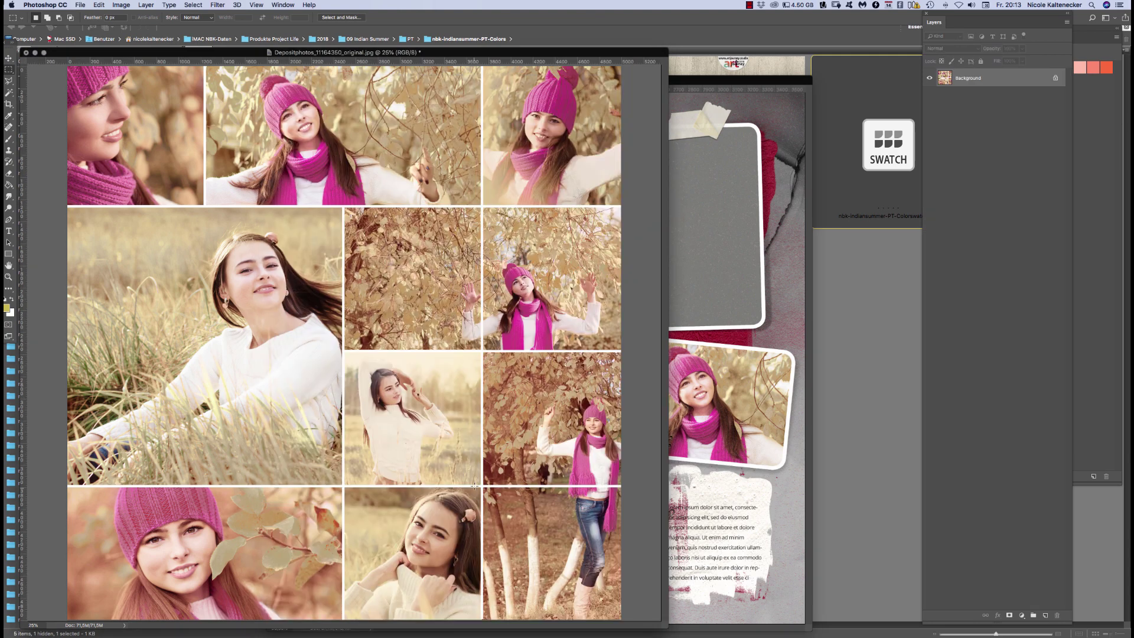
{"action": "left_click_drag", "start_coordinate": [479, 486], "coordinate": [344, 633]}
Paste the portrait above the Mask #2 layer, move it over the top-right frame, scale it up to fill it and clip it to the mask
{"action": "left_click", "coordinate": [747, 188]}
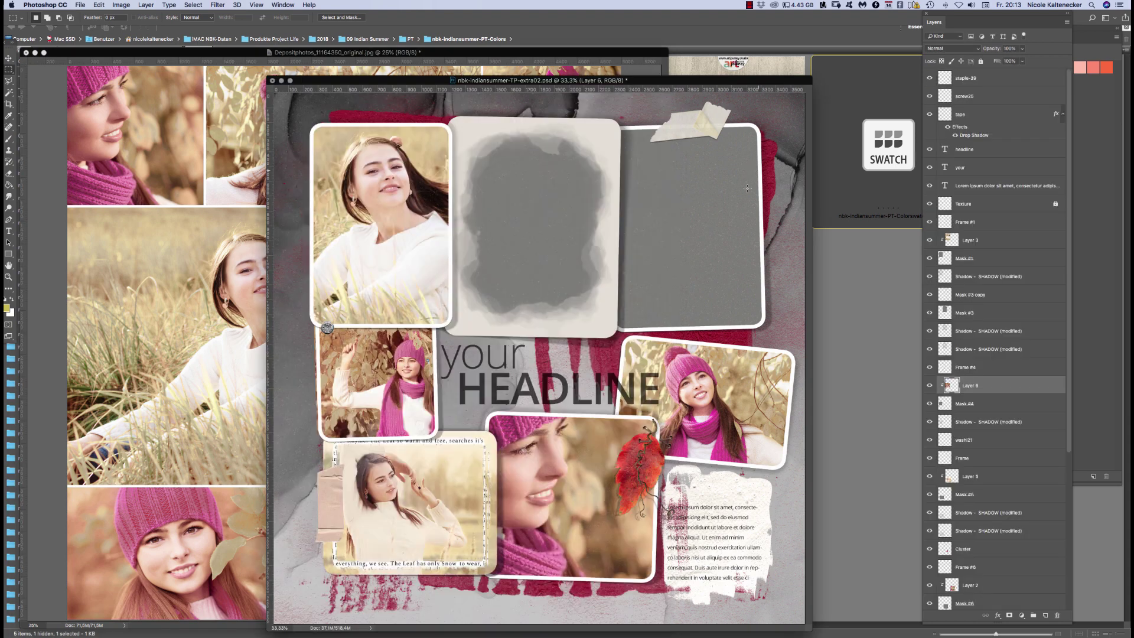
{"action": "key", "text": "ctrl+v"}
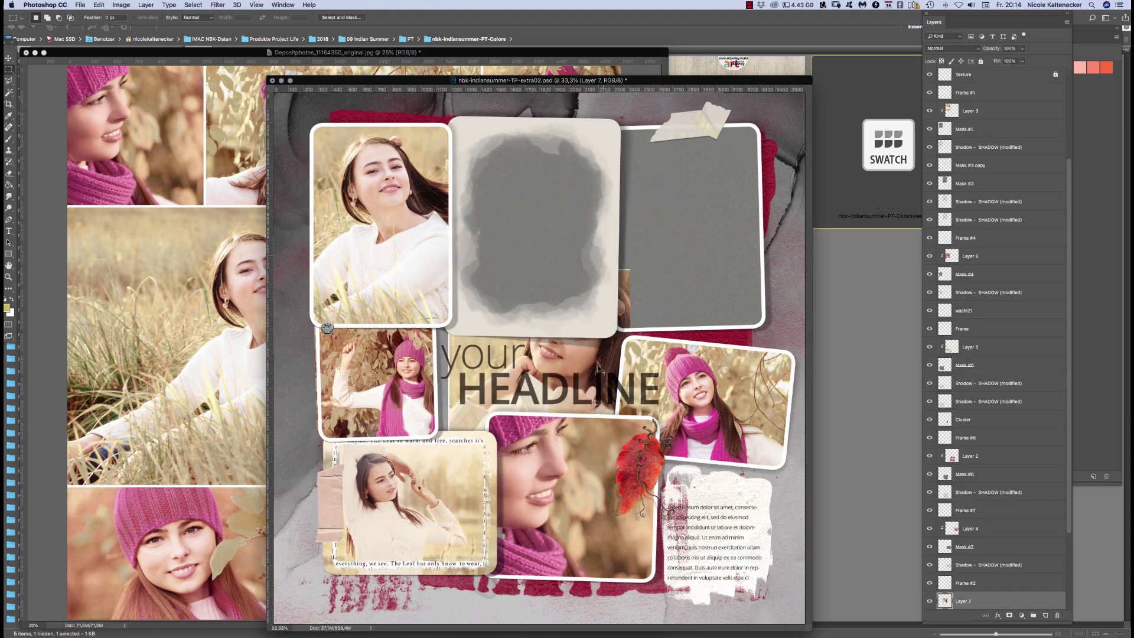
{"action": "left_click_drag", "start_coordinate": [589, 358], "coordinate": [675, 237]}
{"action": "key", "text": "ctrl+t"}
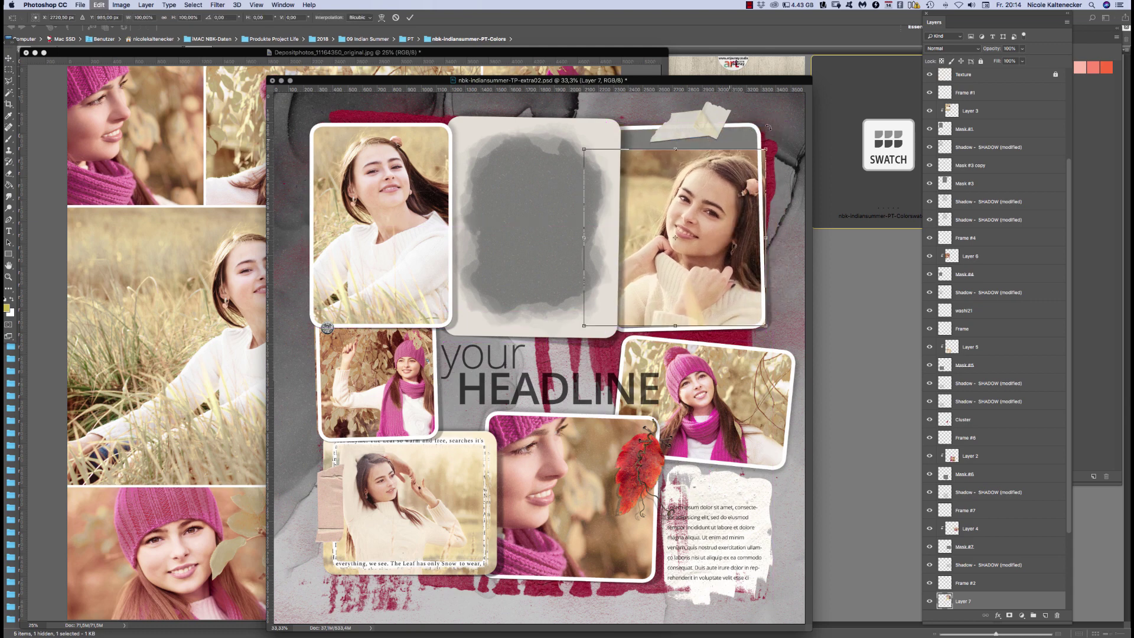
{"action": "left_click_drag", "start_coordinate": [766, 149], "coordinate": [788, 108]}
{"action": "key", "text": "Return"}
{"action": "key", "text": "ctrl+alt+g"}
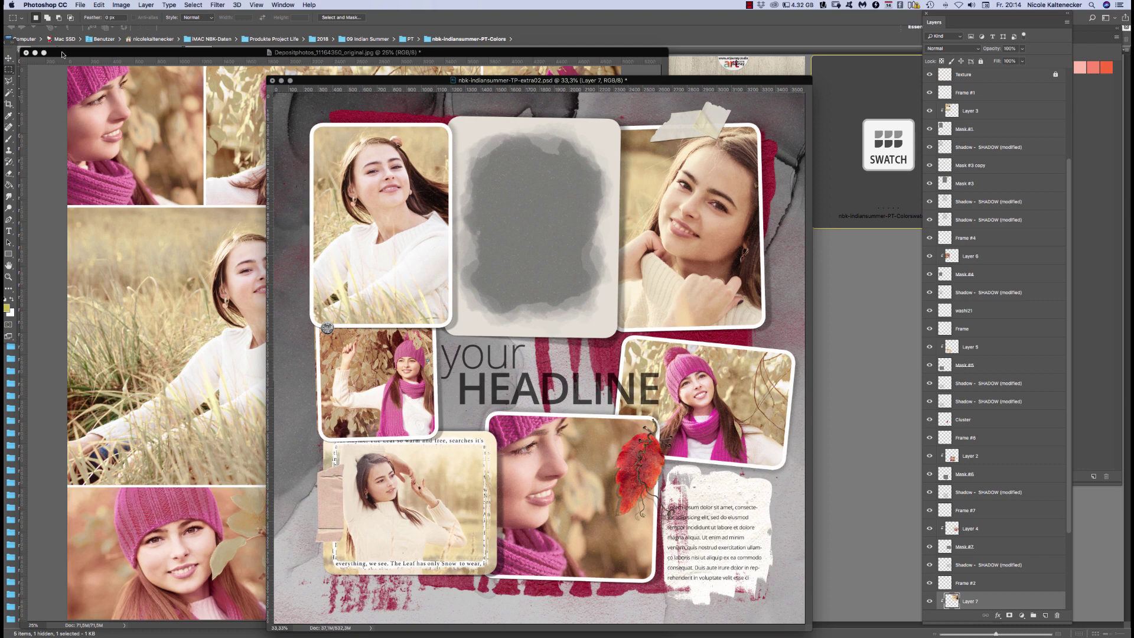
Select the collage's top-right photo of the woman in the pink hat with a rectangular marquee
{"action": "key", "text": "v"}
{"action": "key", "text": "m"}
{"action": "left_click", "coordinate": [196, 286]}
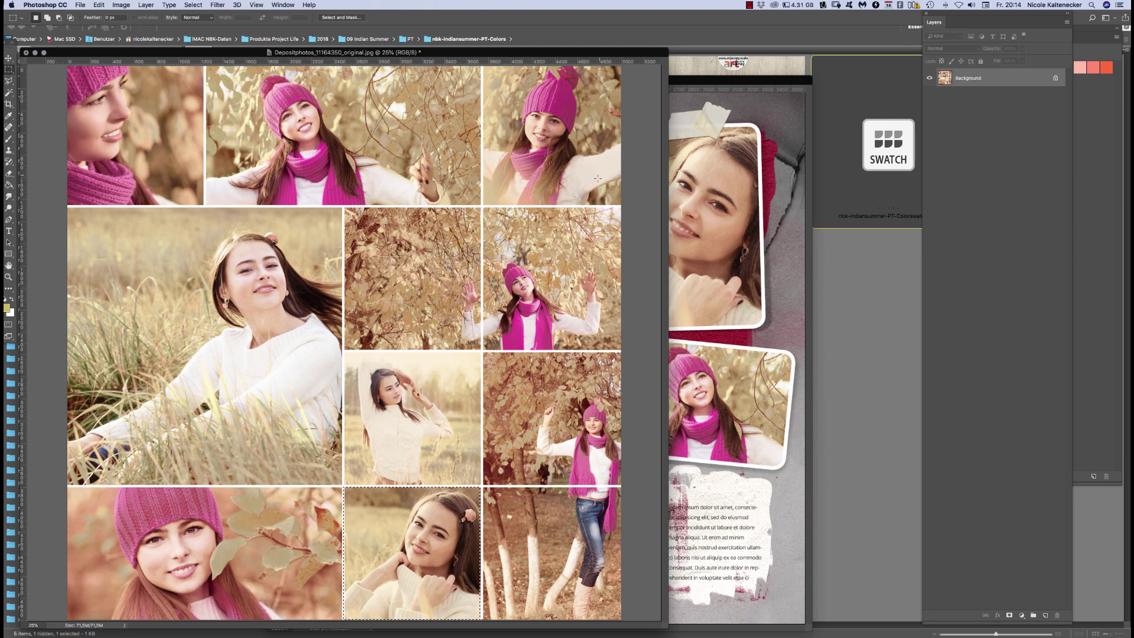
{"action": "left_click", "coordinate": [629, 200]}
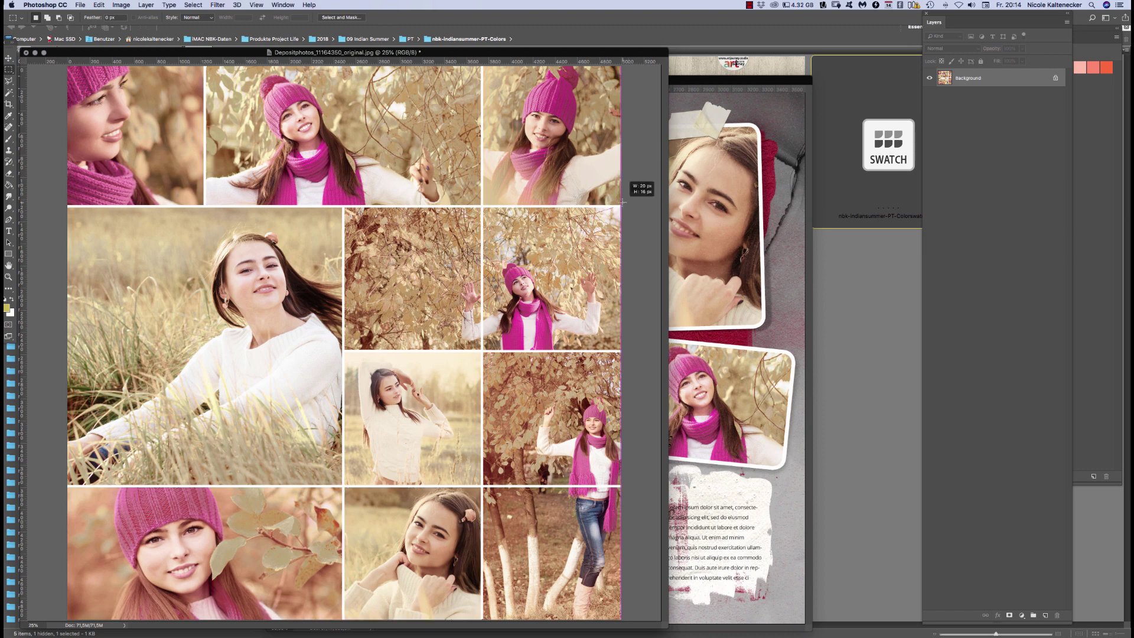
{"action": "left_click_drag", "start_coordinate": [620, 201], "coordinate": [484, 53]}
Paste the pink-hat photo above the Mask #3 layer, clip it to the mask and enlarge it to about 123% over the top center frame
{"action": "left_click", "coordinate": [724, 232]}
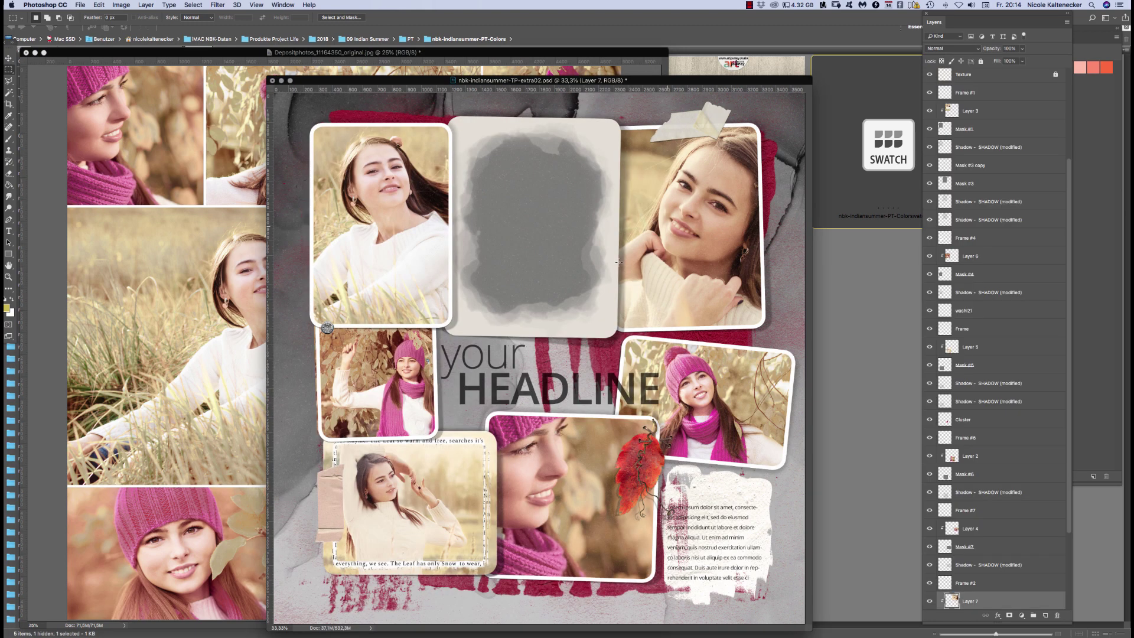
{"action": "left_click", "coordinate": [559, 244], "text": "super"}
{"action": "key", "text": "super+v"}
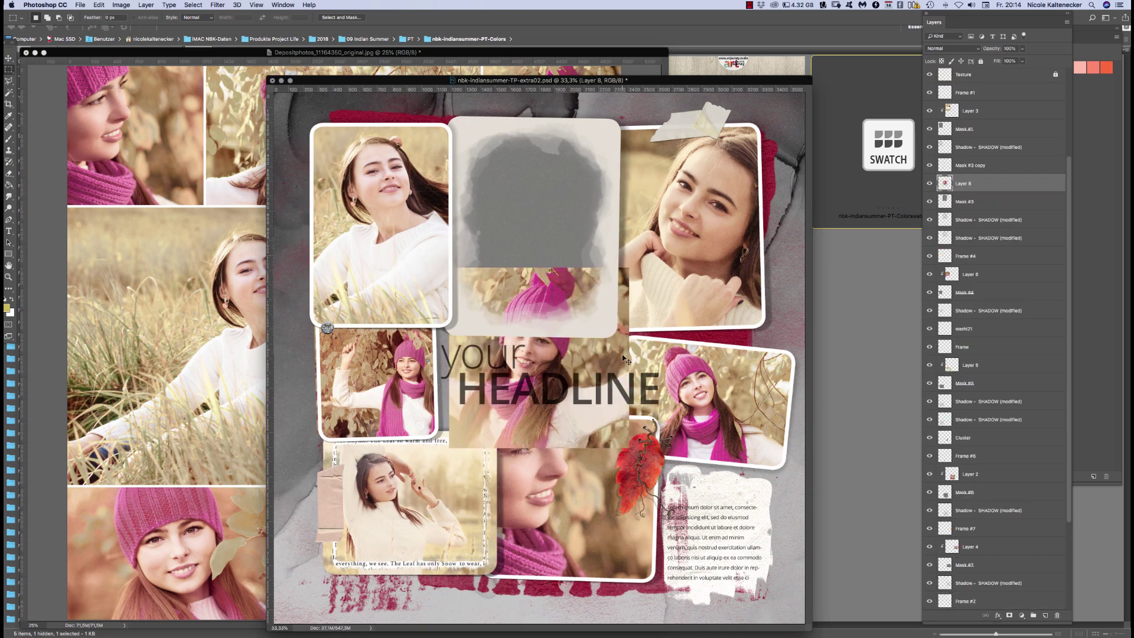
{"action": "key", "text": "super+alt+g"}
{"action": "left_click_drag", "start_coordinate": [625, 358], "coordinate": [625, 260]}
{"action": "key", "text": "super+t"}
{"action": "left_click_drag", "start_coordinate": [612, 156], "coordinate": [672, 89]}
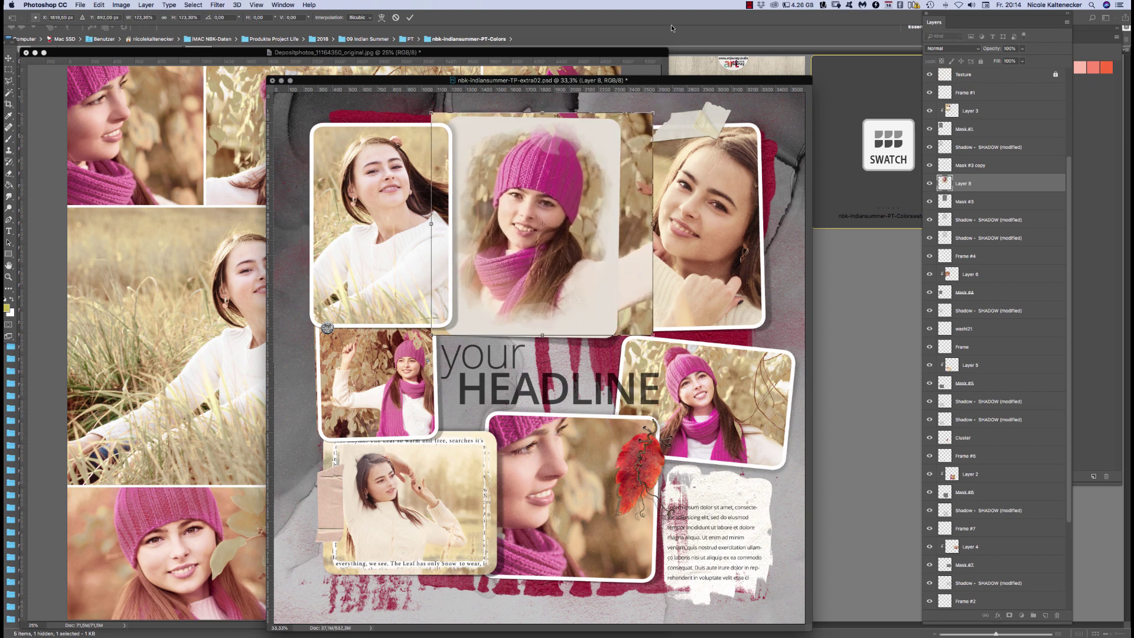
{"action": "key", "text": "Return"}
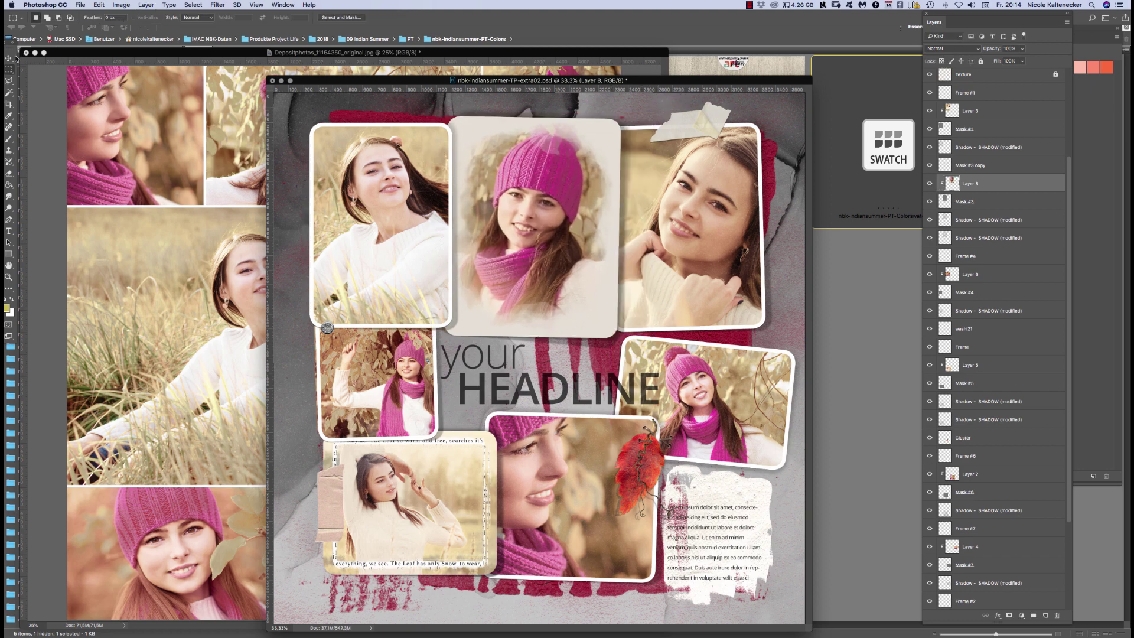
Shift the template's window slightly upward and select its background layer with the red paint, Layer 1
{"action": "left_click", "coordinate": [13, 58]}
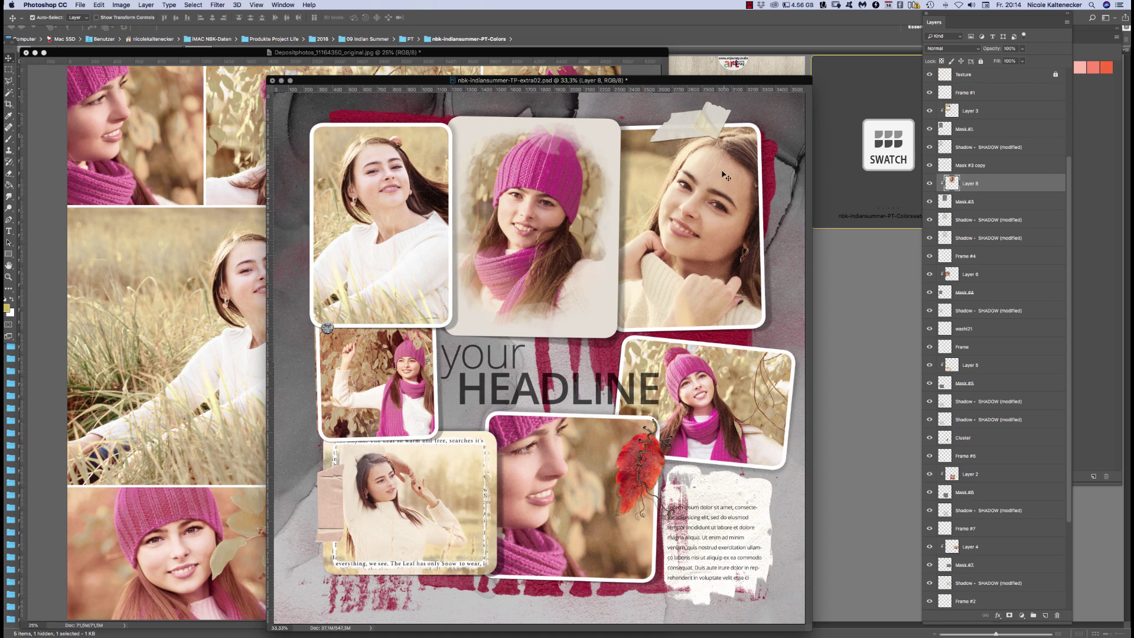
{"action": "left_click_drag", "start_coordinate": [750, 81], "coordinate": [758, 59]}
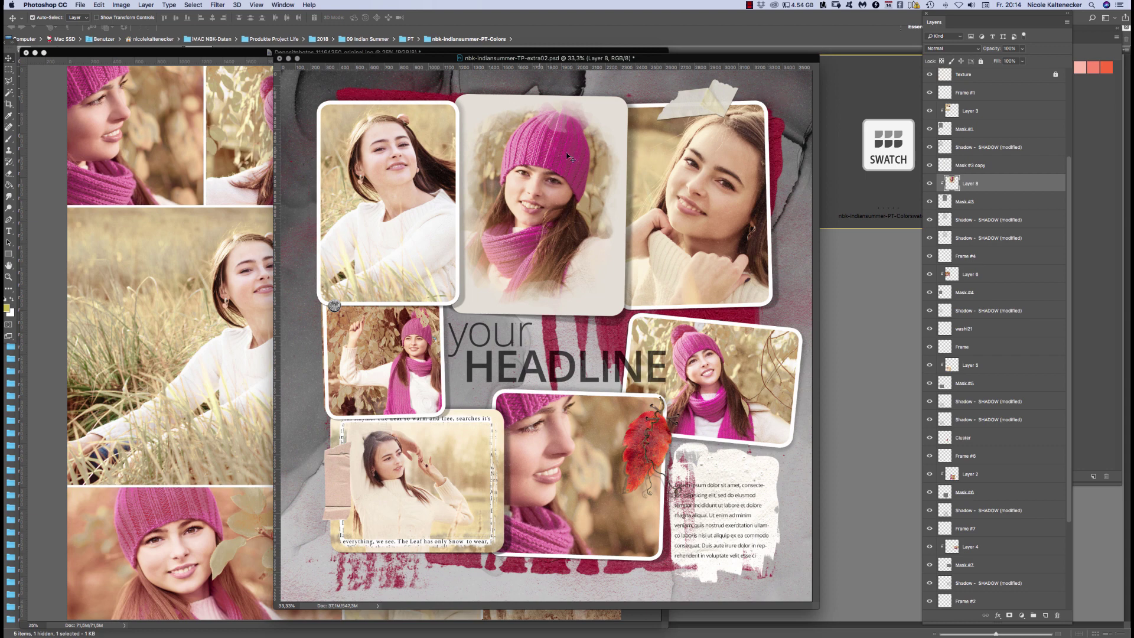
{"action": "left_click", "coordinate": [779, 130]}
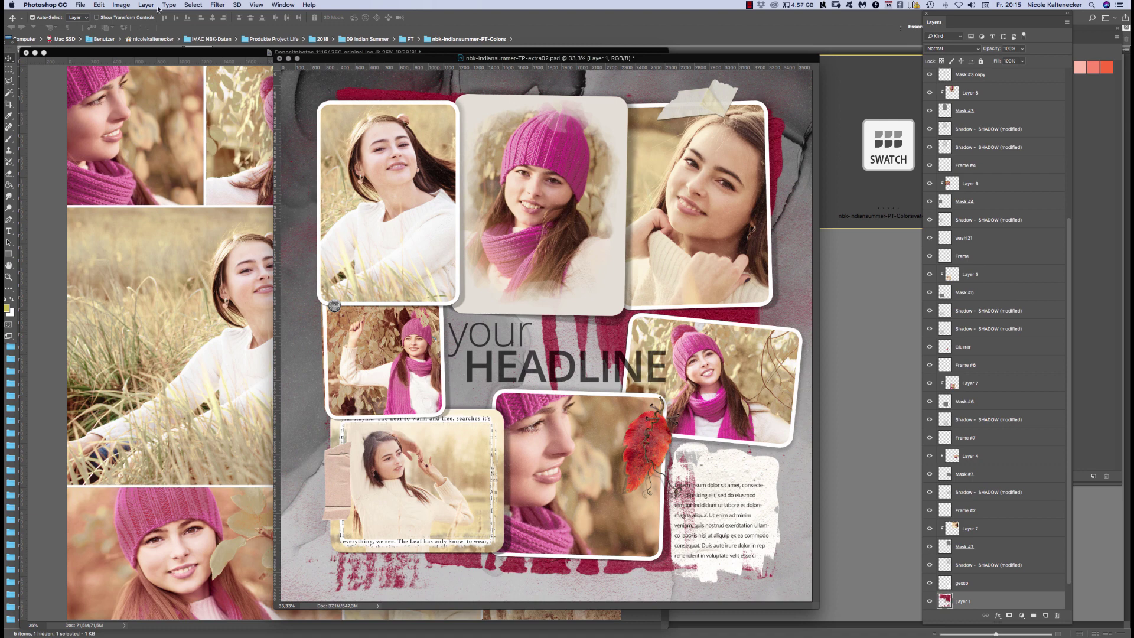
{"action": "left_click", "coordinate": [121, 5]}
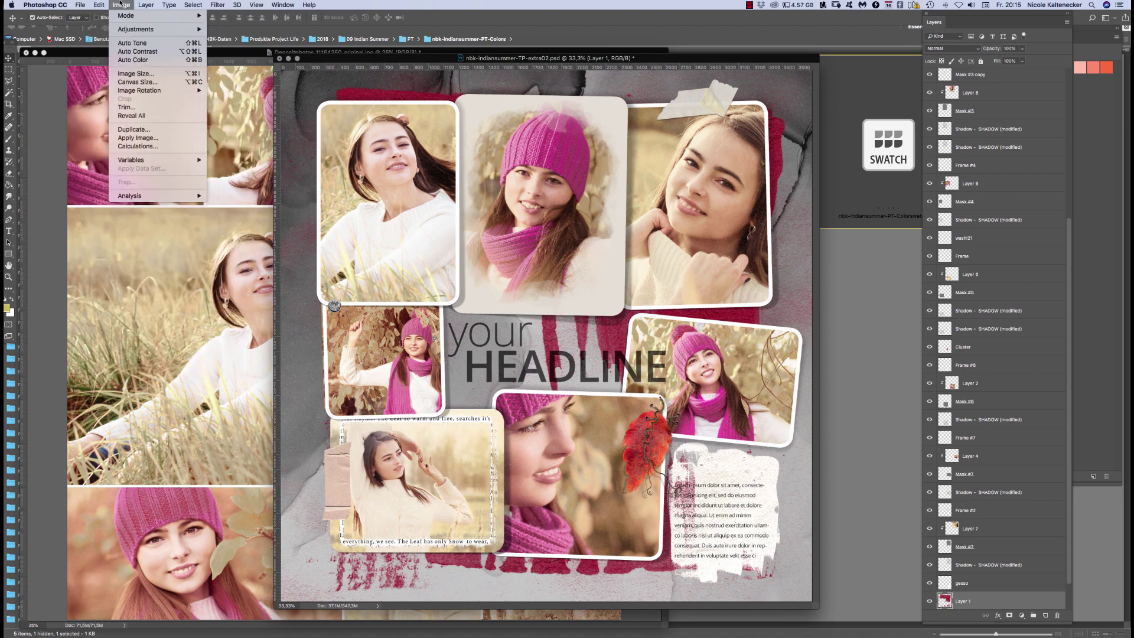
{"action": "mouse_move", "coordinate": [128, 15]}
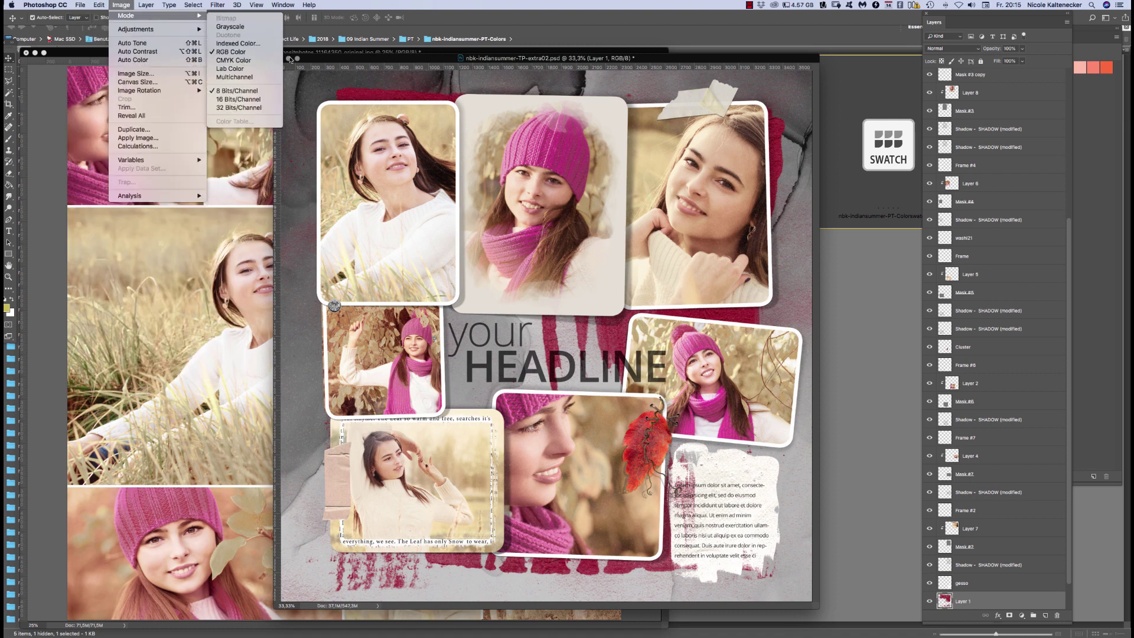
{"action": "mouse_move", "coordinate": [171, 29]}
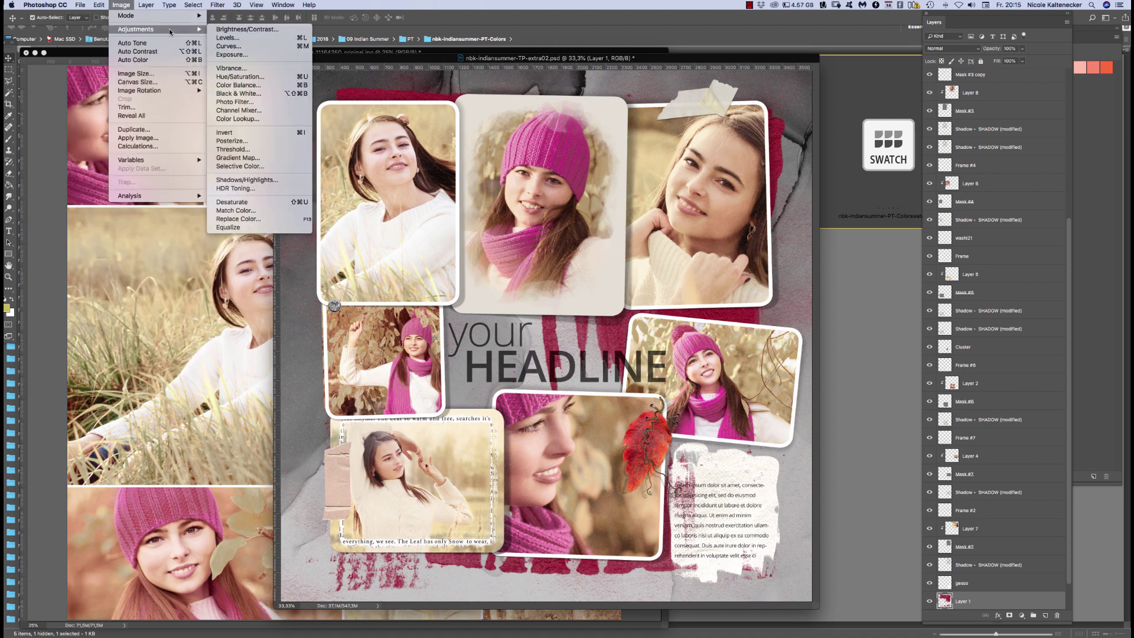
{"action": "left_click", "coordinate": [282, 217]}
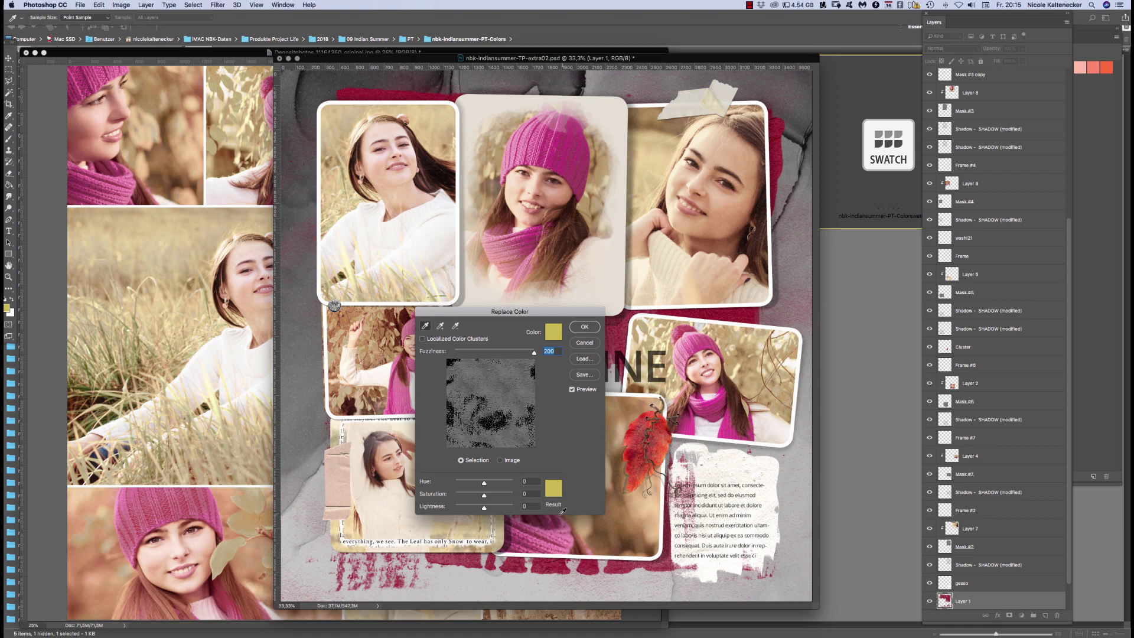
{"action": "left_click", "coordinate": [553, 490]}
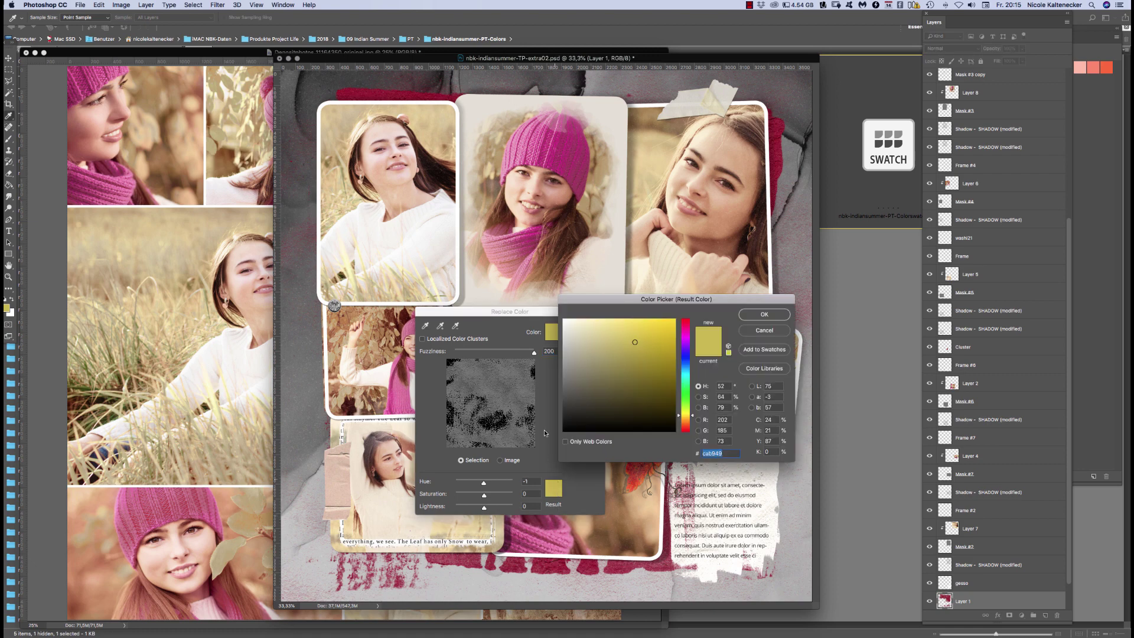
{"action": "left_click", "coordinate": [561, 144]}
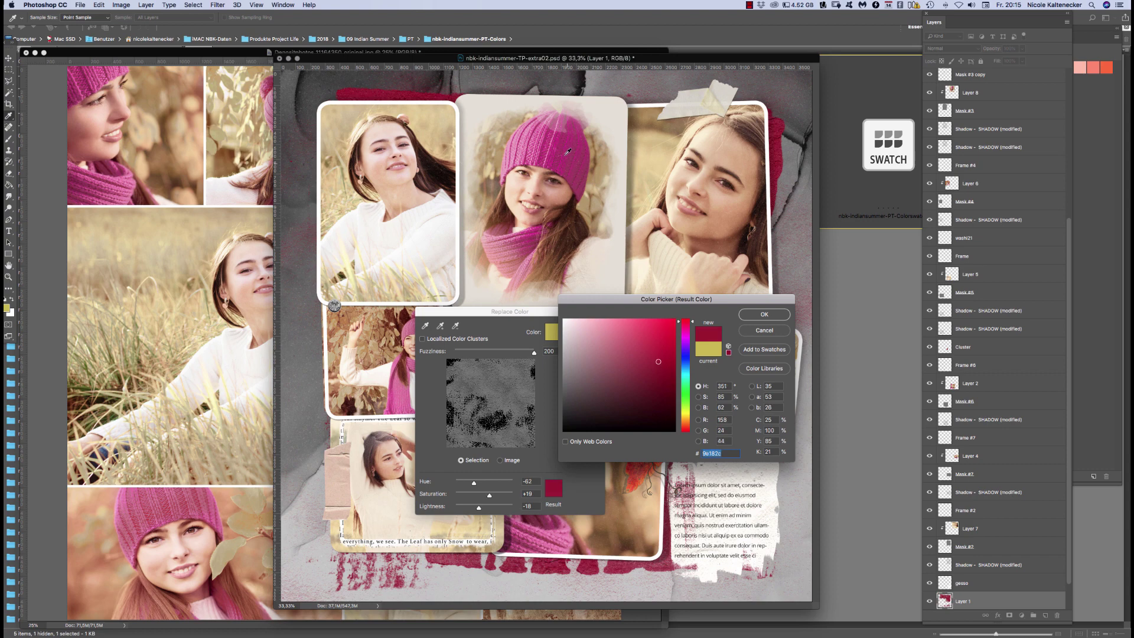
{"action": "left_click", "coordinate": [556, 145]}
{"action": "left_click", "coordinate": [547, 151]}
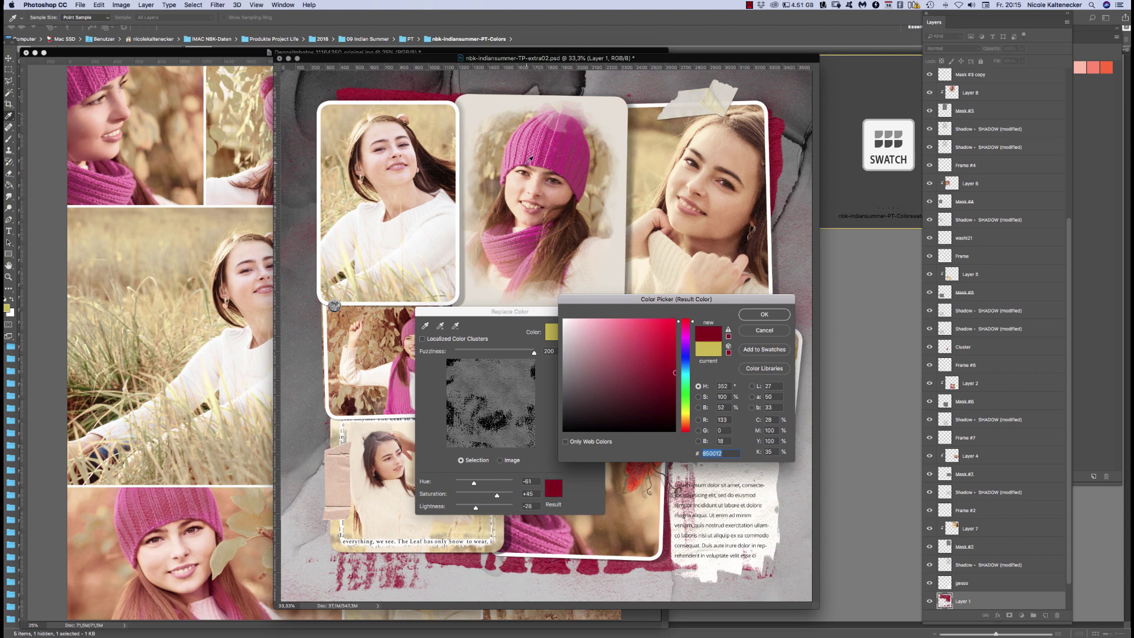
{"action": "left_click", "coordinate": [534, 168]}
{"action": "left_click", "coordinate": [754, 318]}
{"action": "left_click_drag", "start_coordinate": [585, 312], "coordinate": [568, 319]}
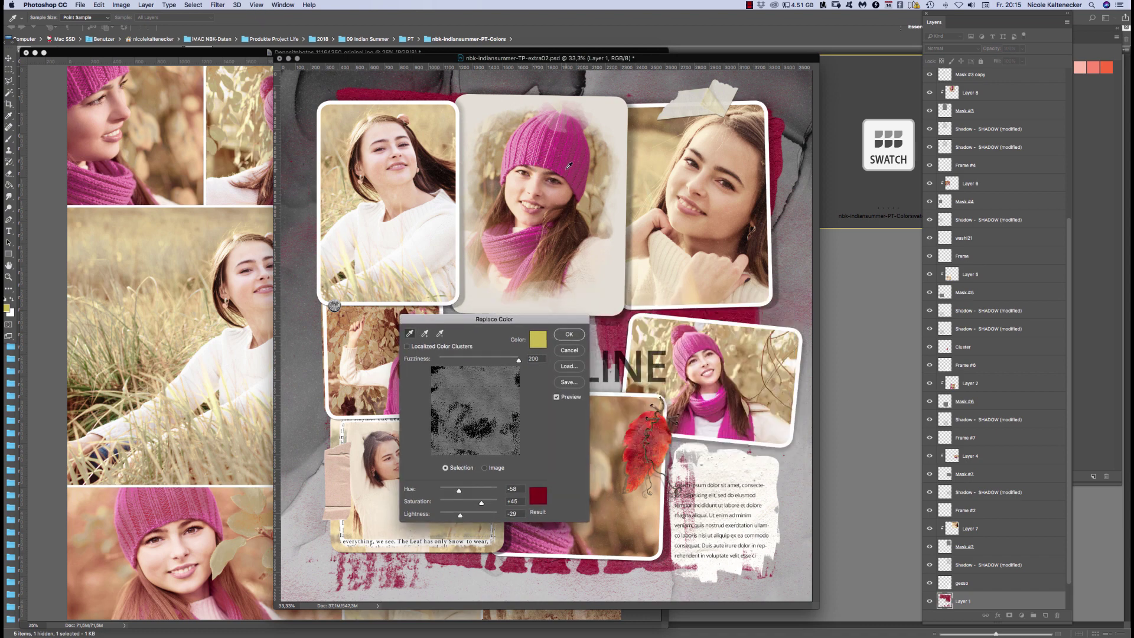
{"action": "left_click", "coordinate": [576, 199]}
{"action": "left_click", "coordinate": [576, 351]}
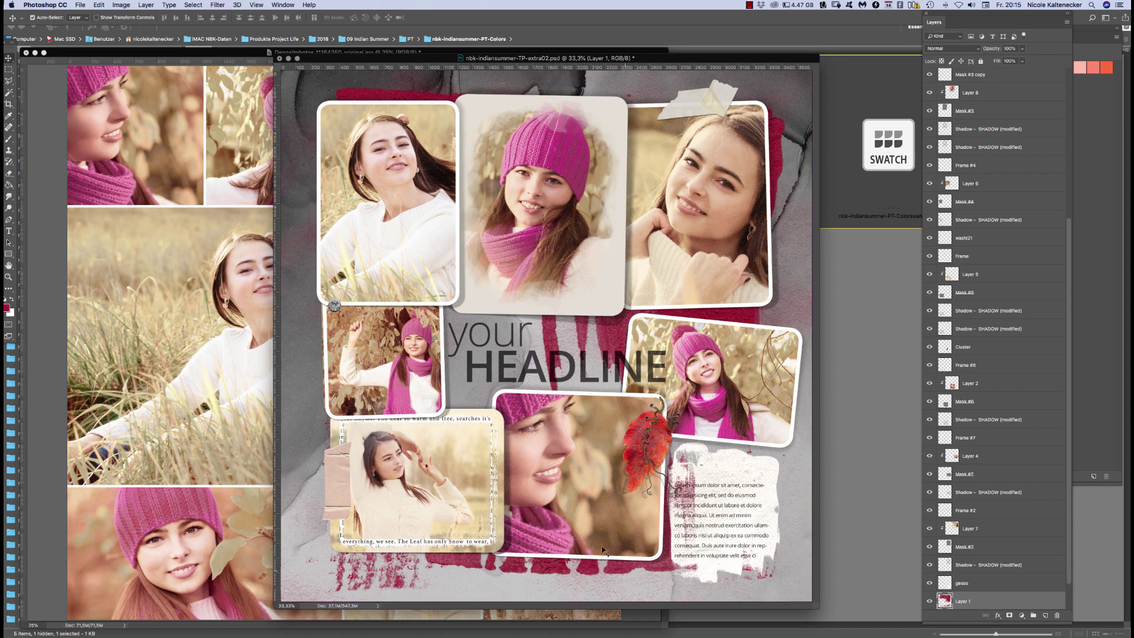
Start Replace Color on the background layer and sample the dark red paint below the photos as the color to replace
{"action": "left_click", "coordinate": [33, 18]}
{"action": "left_click", "coordinate": [10, 118]}
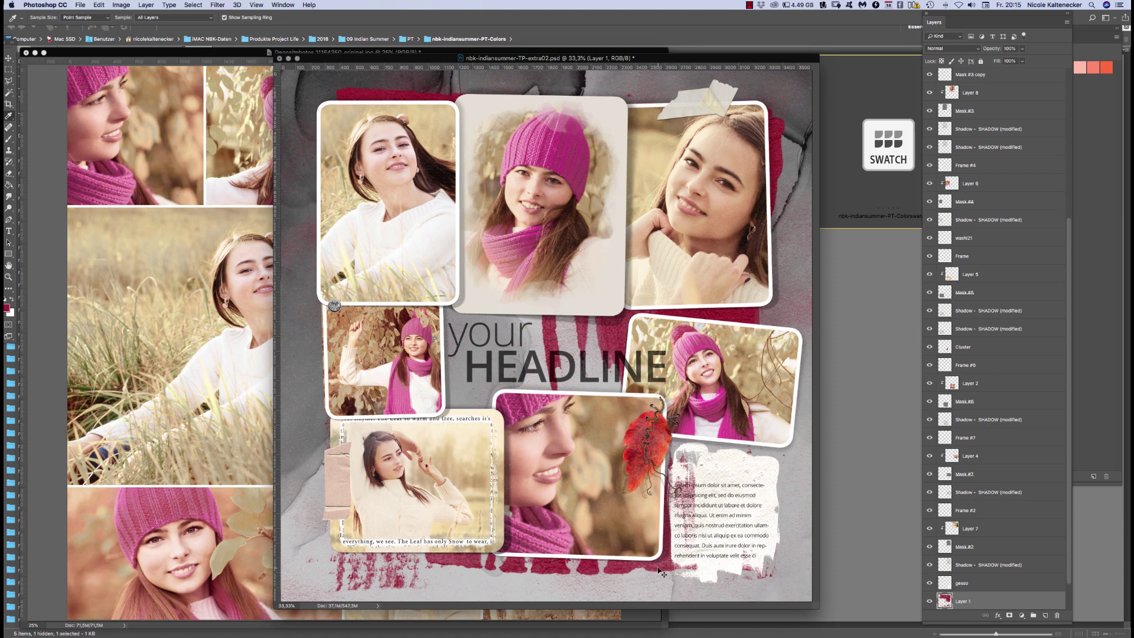
{"action": "left_click", "coordinate": [121, 5]}
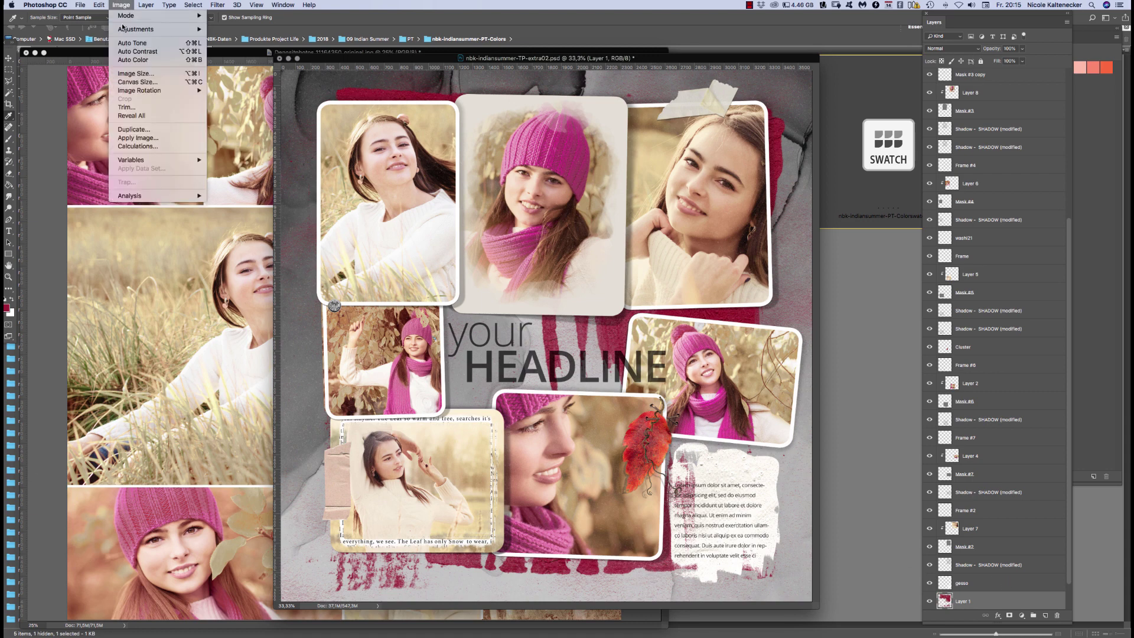
{"action": "mouse_move", "coordinate": [129, 31]}
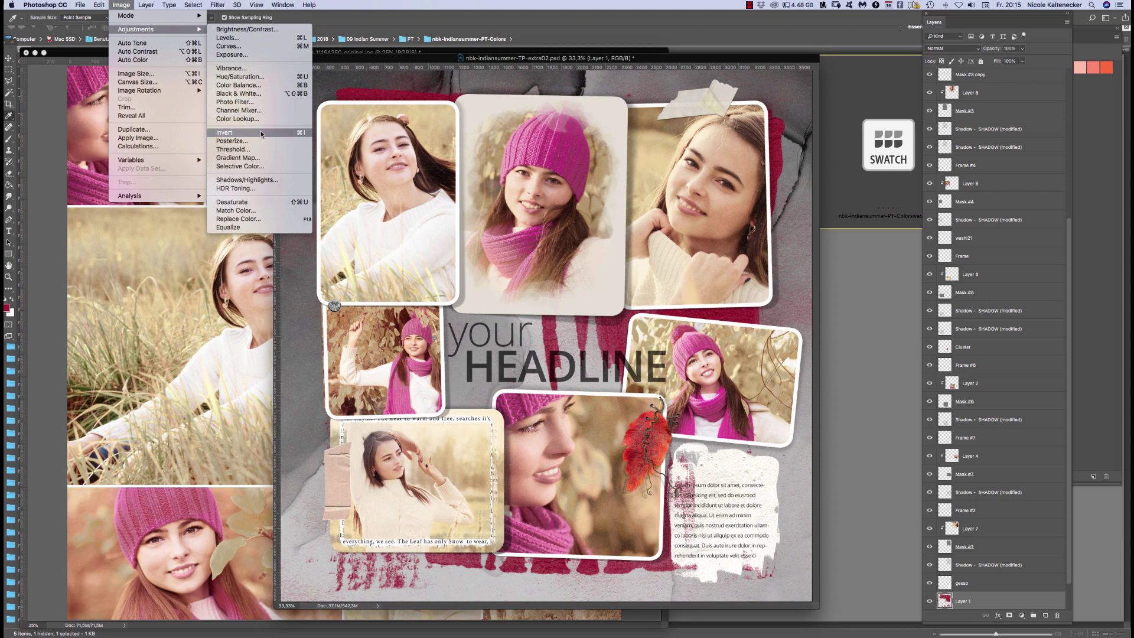
{"action": "left_click", "coordinate": [271, 219]}
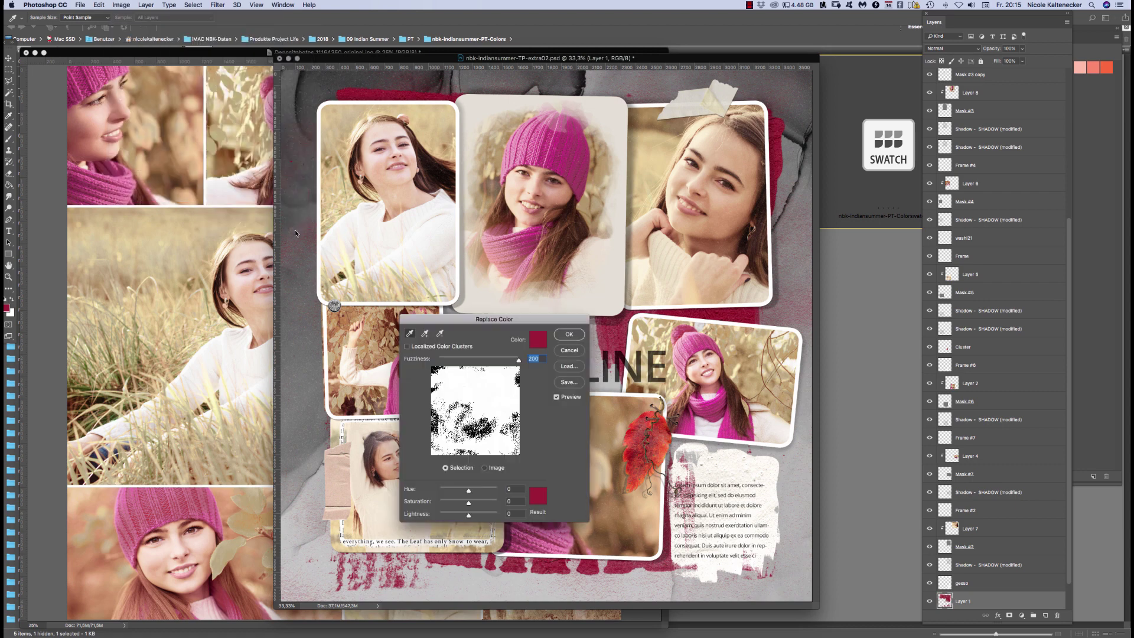
{"action": "mouse_move", "coordinate": [543, 319]}
{"action": "left_mouse_down"}
{"action": "mouse_move", "coordinate": [821, 234]}
{"action": "mouse_move", "coordinate": [812, 229]}
{"action": "left_mouse_up"}
{"action": "left_click", "coordinate": [626, 566]}
Set the paint's result color to #9f1b32, sampled from the pink scarf in the middle-left photo, and apply the replacement
{"action": "left_click", "coordinate": [807, 405]}
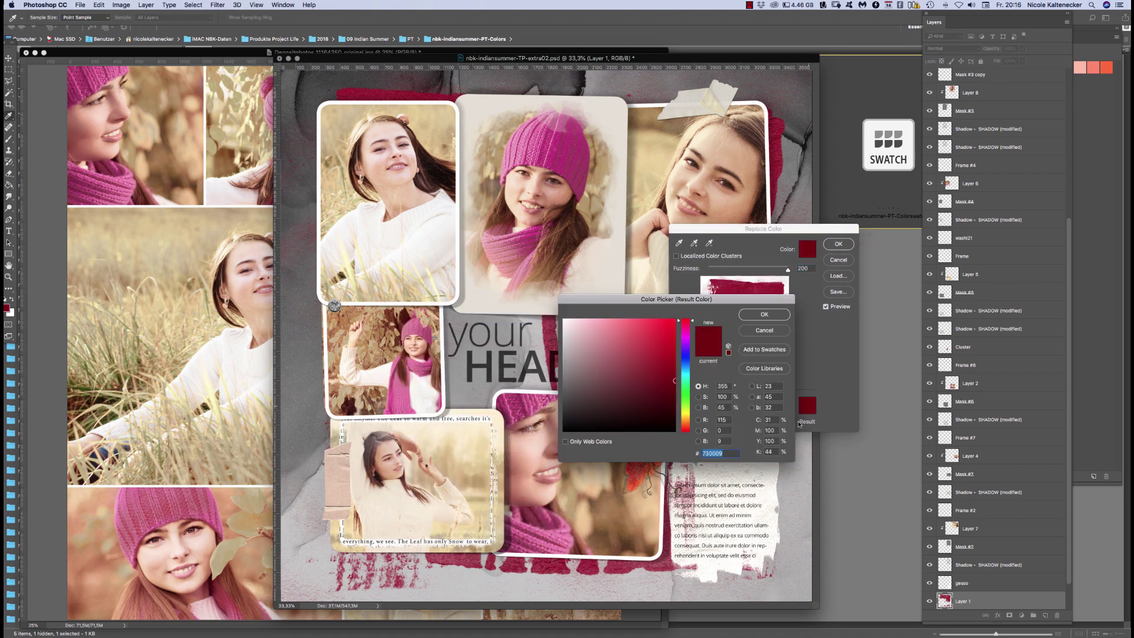
{"action": "left_click", "coordinate": [511, 404]}
{"action": "left_click", "coordinate": [512, 411]}
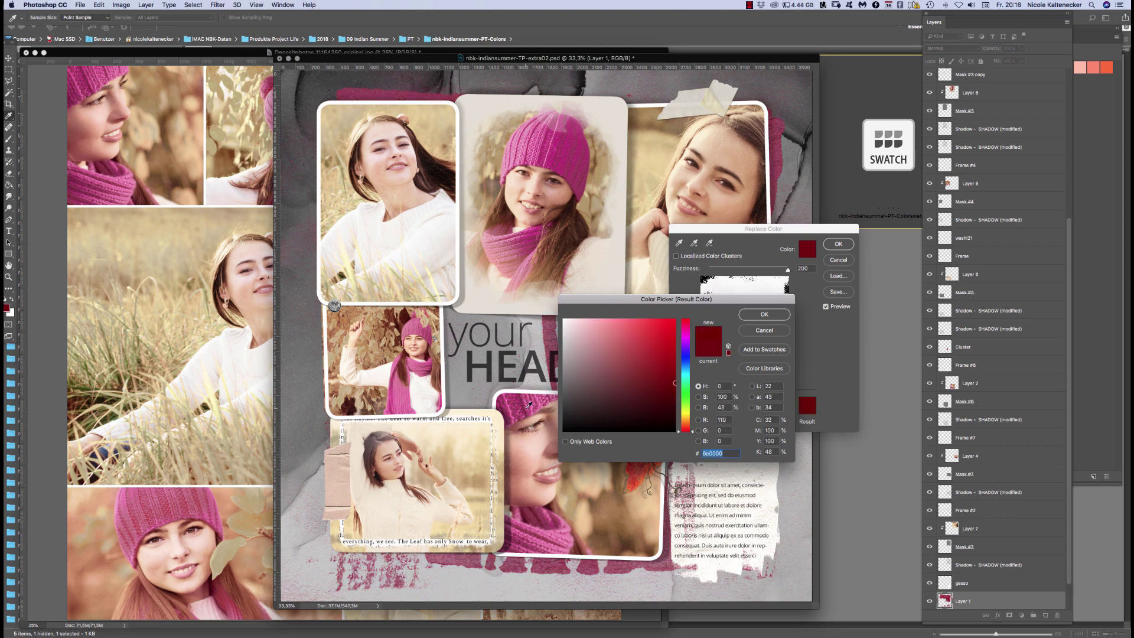
{"action": "left_click", "coordinate": [406, 399]}
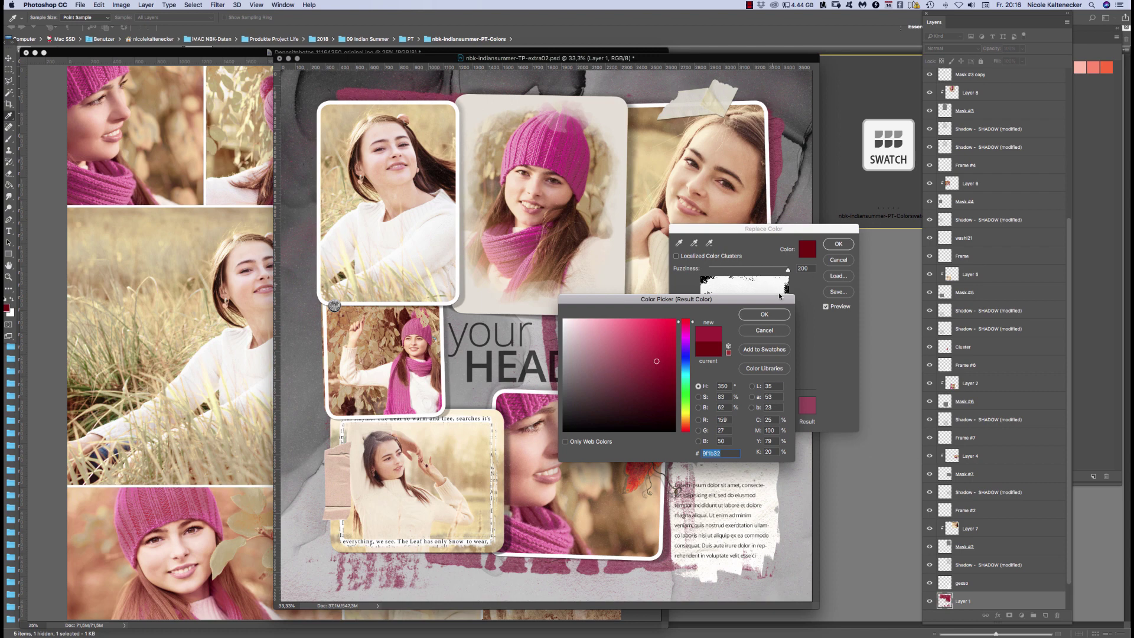
{"action": "key", "text": "Return"}
{"action": "left_click_drag", "start_coordinate": [830, 229], "coordinate": [954, 202]}
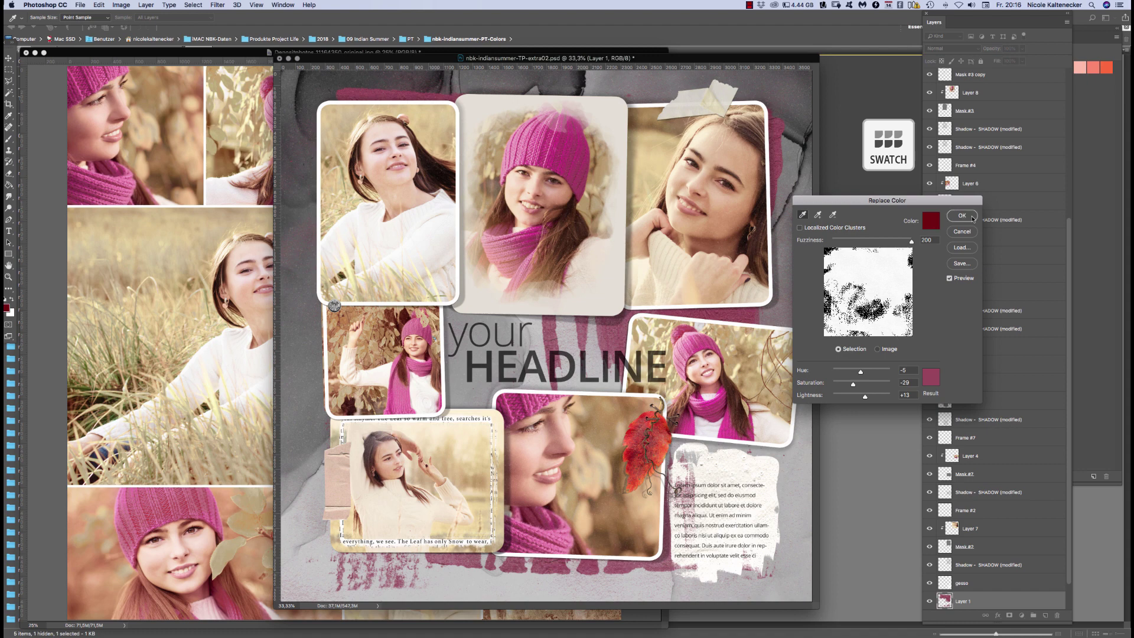
{"action": "key", "text": "Return"}
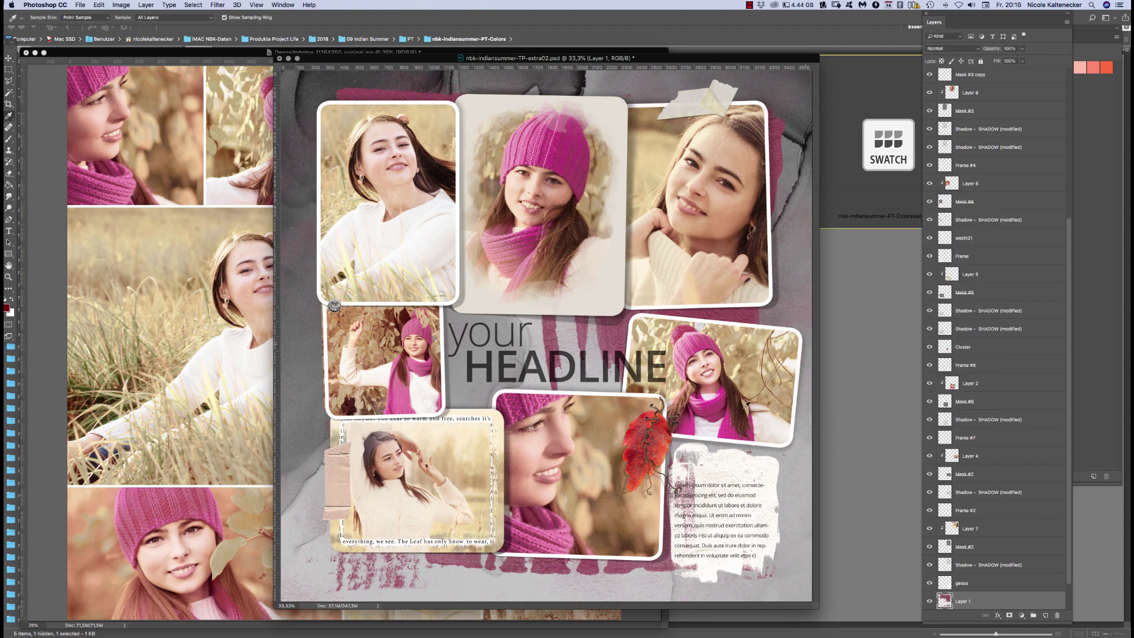
Select the Cluster layer with the red leaf and start Replace Color on it, keeping the leaf in view
{"action": "left_click", "coordinate": [657, 444], "text": "super"}
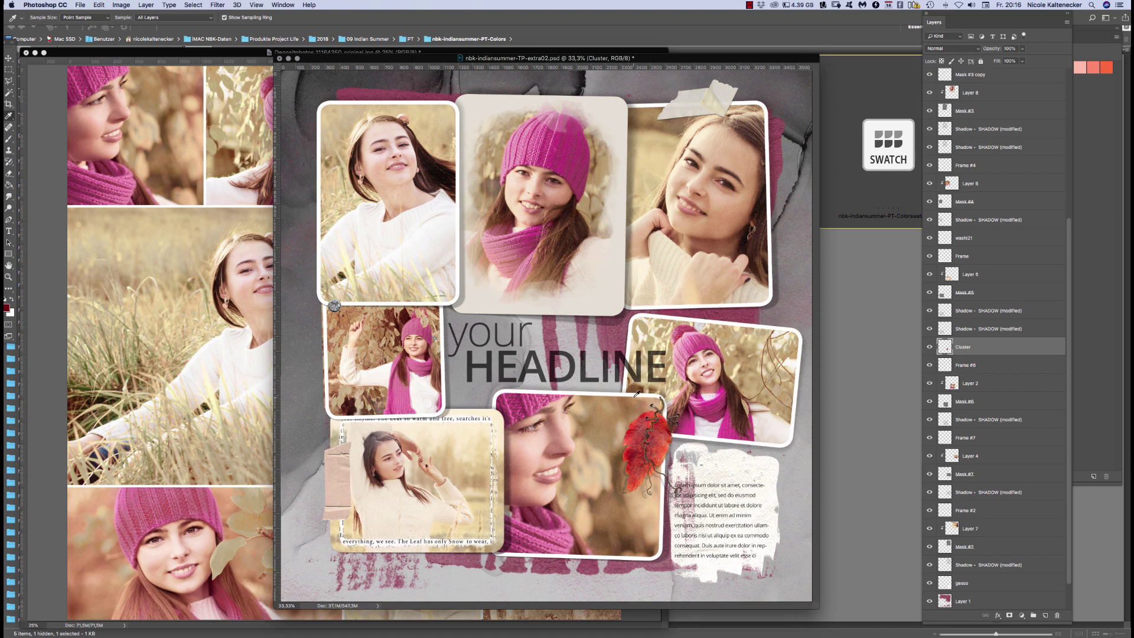
{"action": "key", "text": "ctrl+alt+r"}
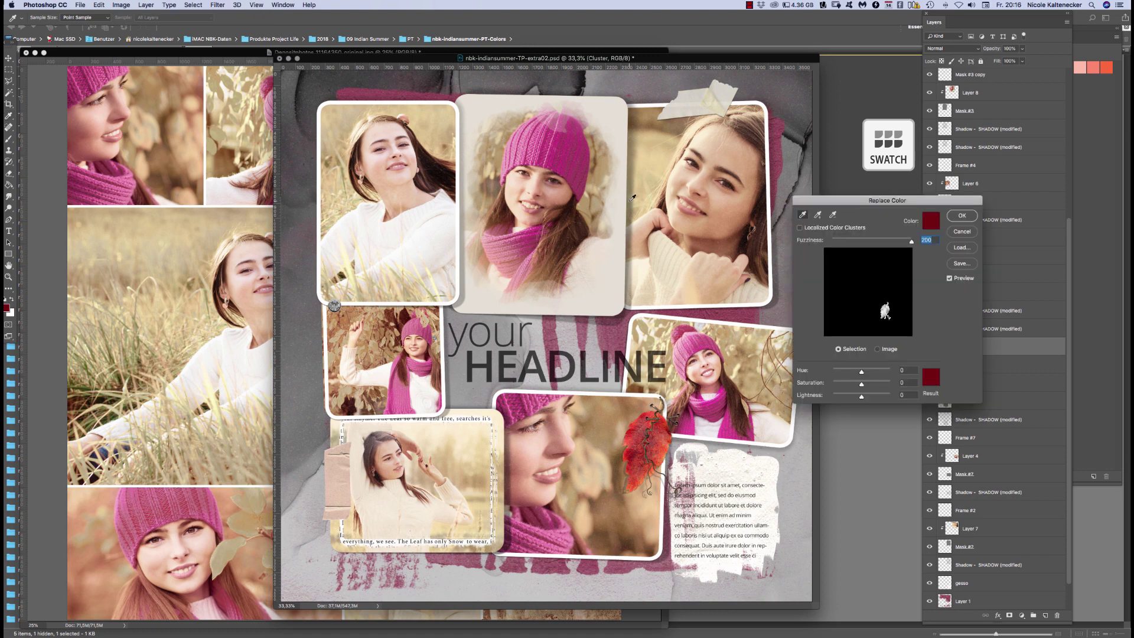
{"action": "left_click_drag", "start_coordinate": [836, 202], "coordinate": [751, 154]}
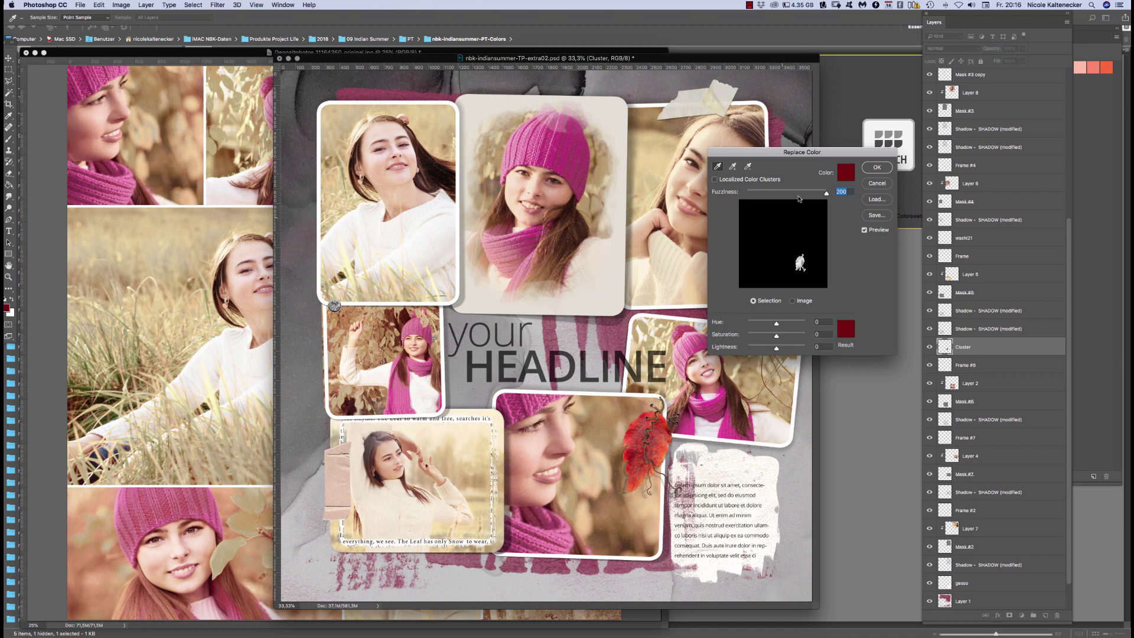
{"action": "left_click_drag", "start_coordinate": [811, 156], "coordinate": [810, 156]}
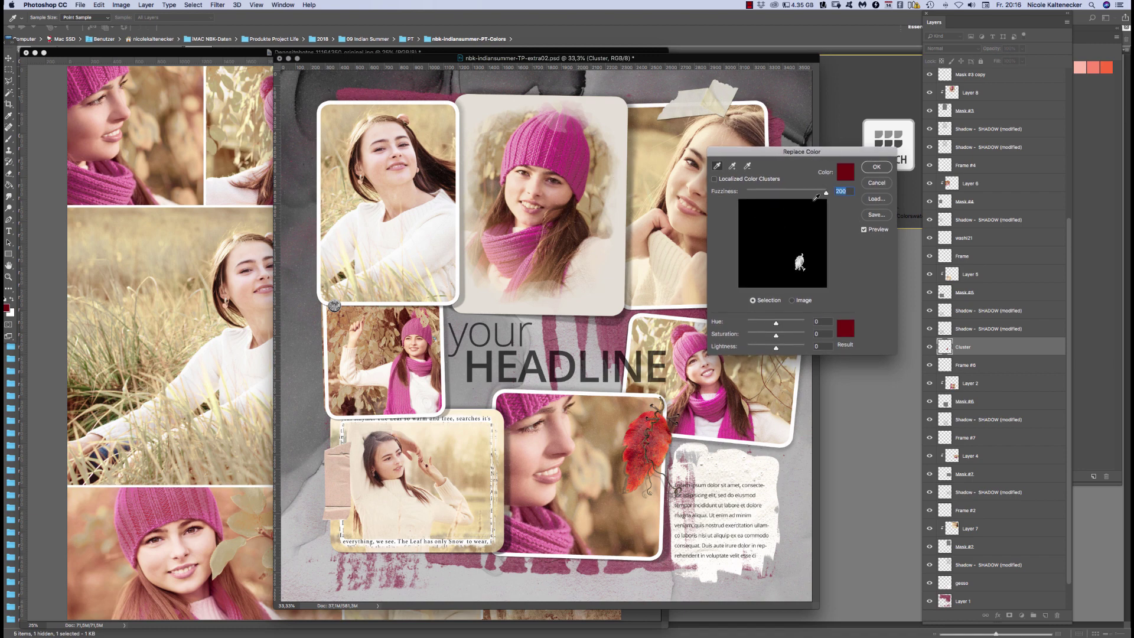
Bring up the color swatches and discard the result color tried from the leaf
{"action": "left_click", "coordinate": [844, 335]}
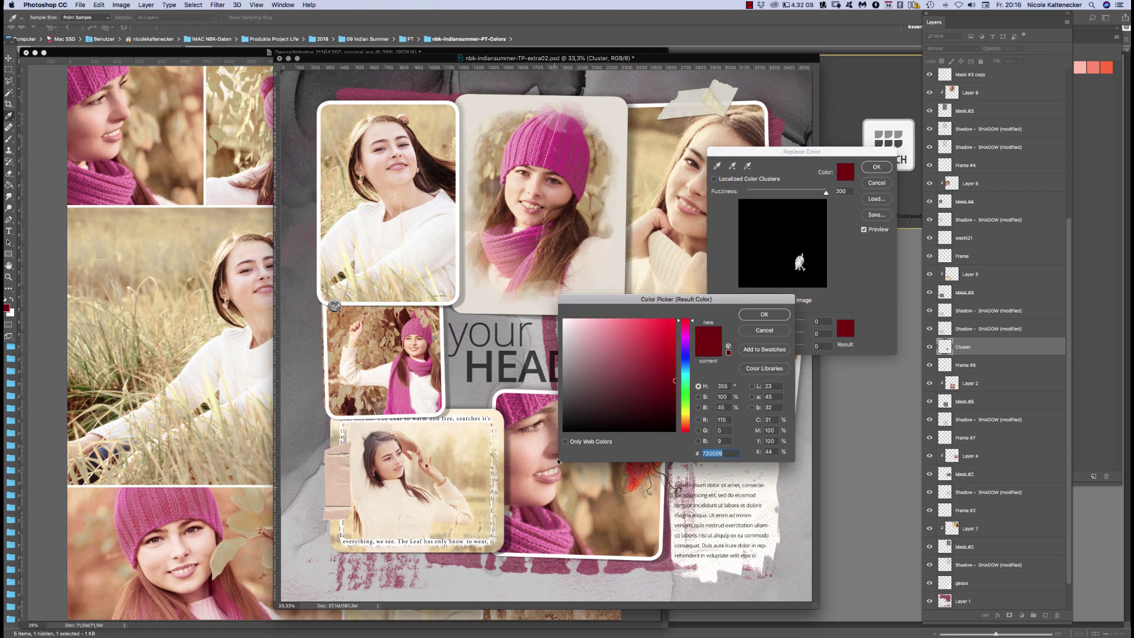
{"action": "left_click_drag", "start_coordinate": [644, 298], "coordinate": [768, 360]}
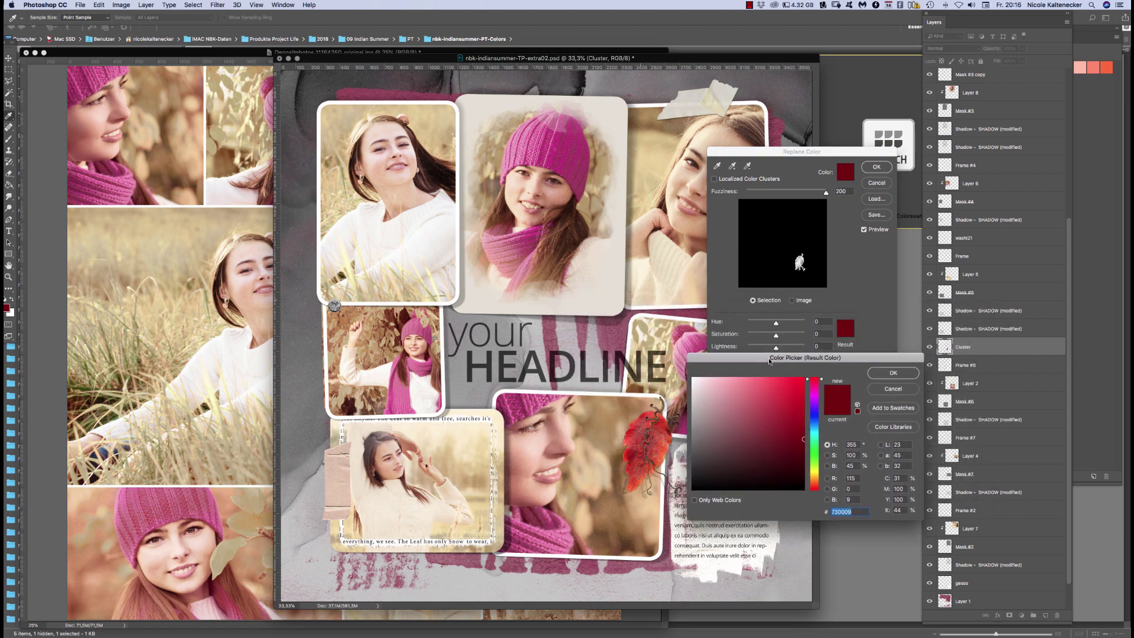
{"action": "left_click", "coordinate": [656, 432]}
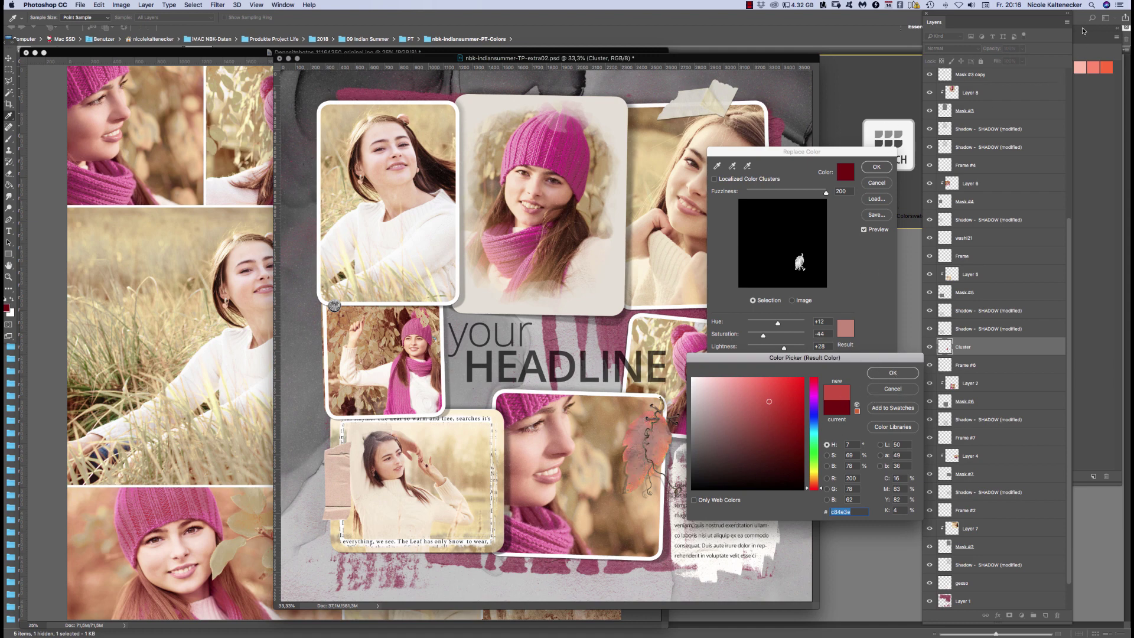
{"action": "left_click_drag", "start_coordinate": [1082, 28], "coordinate": [1090, 28]}
{"action": "left_click", "coordinate": [891, 388]}
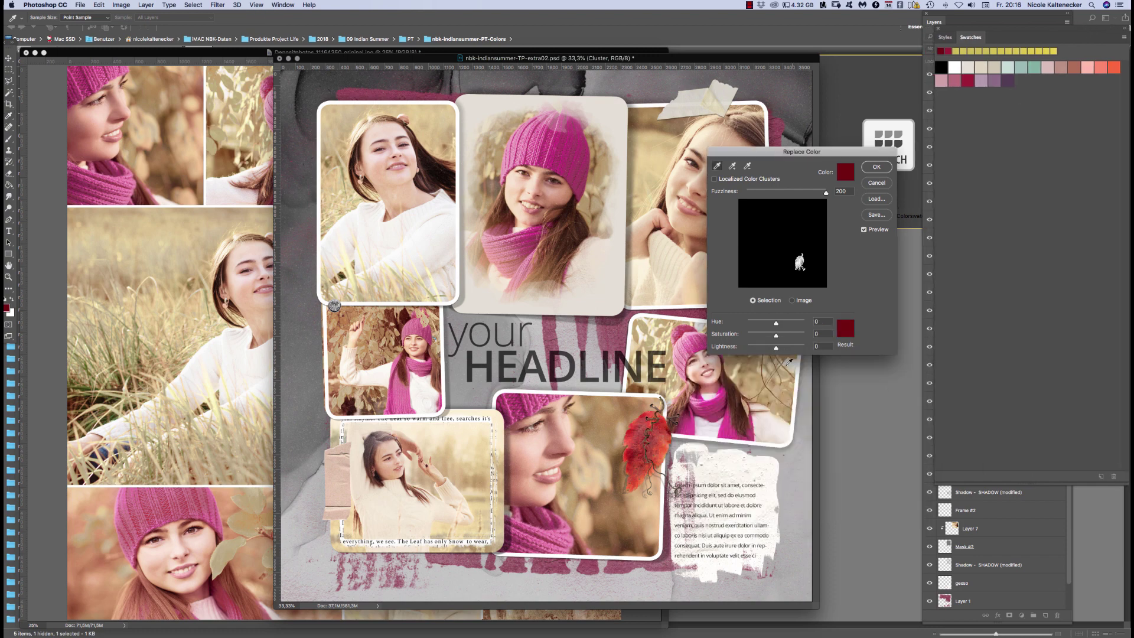
Try #c2564e, sampled from the leaf itself, as the leaf's result color
{"action": "left_click", "coordinate": [844, 331]}
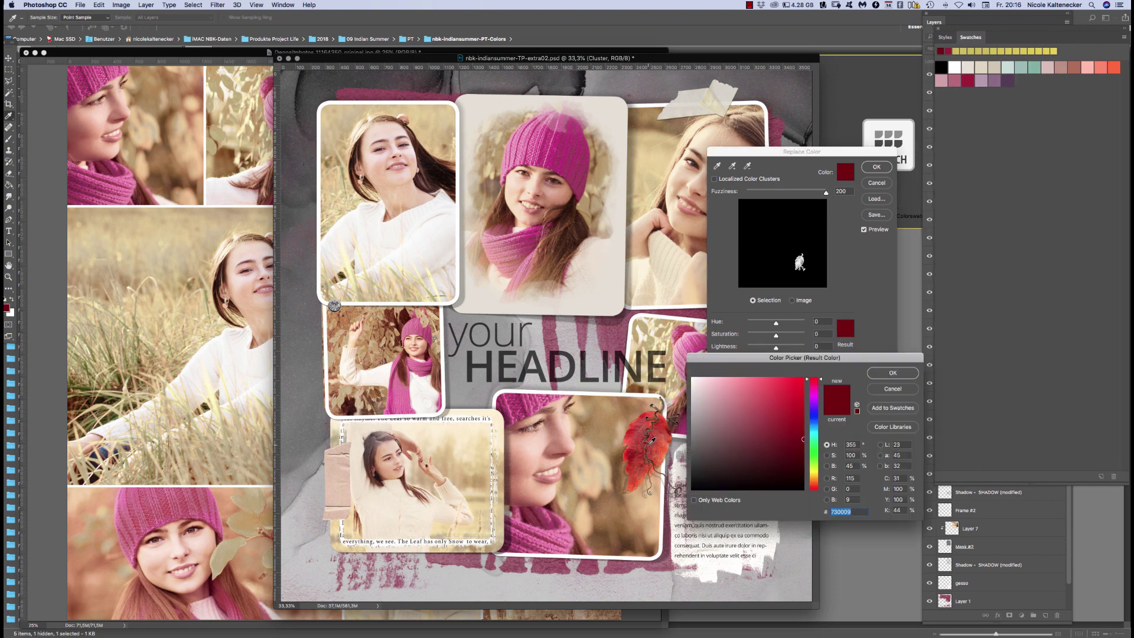
{"action": "left_click", "coordinate": [657, 418]}
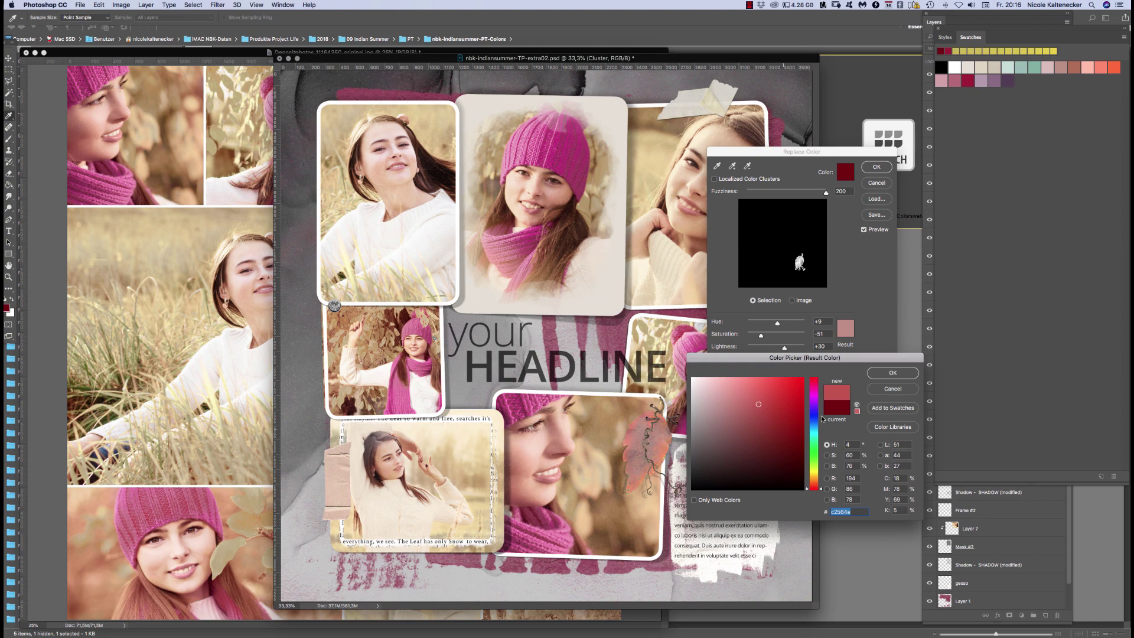
{"action": "left_click", "coordinate": [892, 378]}
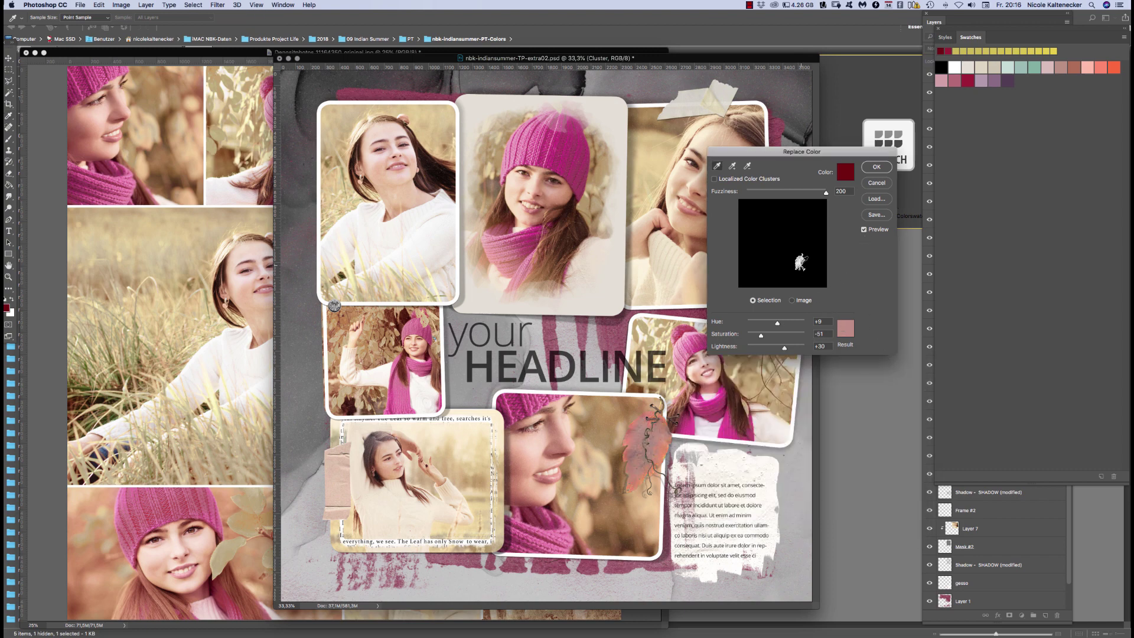
Sample the light orange area of the leaf as the color to replace
{"action": "left_click", "coordinate": [803, 259]}
{"action": "left_click", "coordinate": [647, 437]}
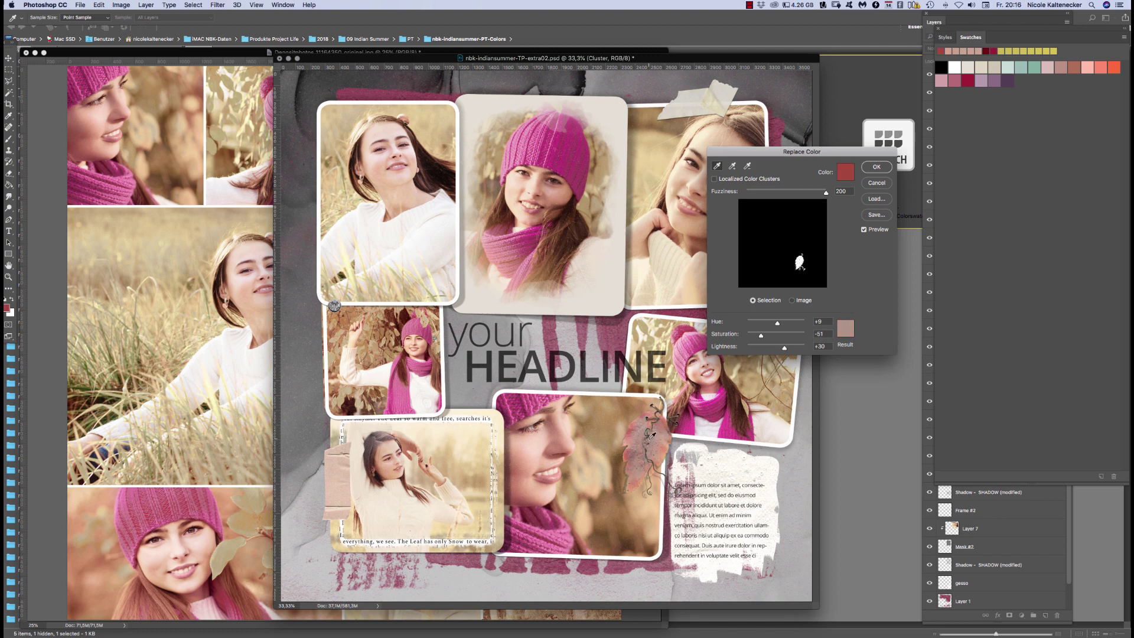
{"action": "left_click", "coordinate": [653, 433]}
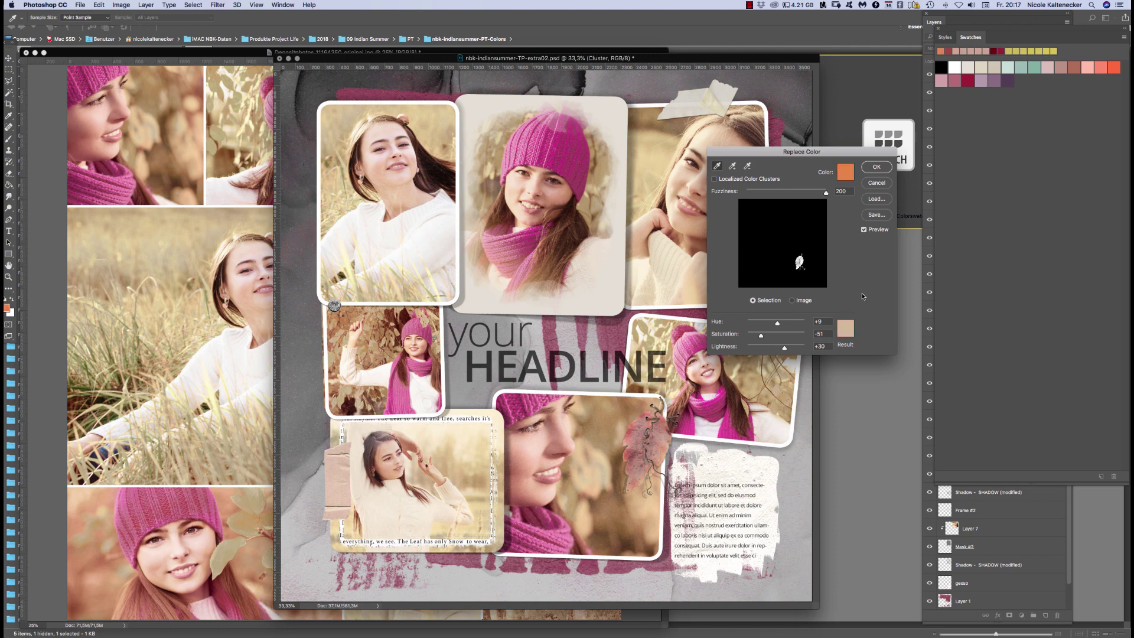
Set the leaf's result color to the dark purple swatch #513d56 and apply the replacement
{"action": "left_click", "coordinate": [844, 328]}
{"action": "left_click", "coordinate": [1009, 81]}
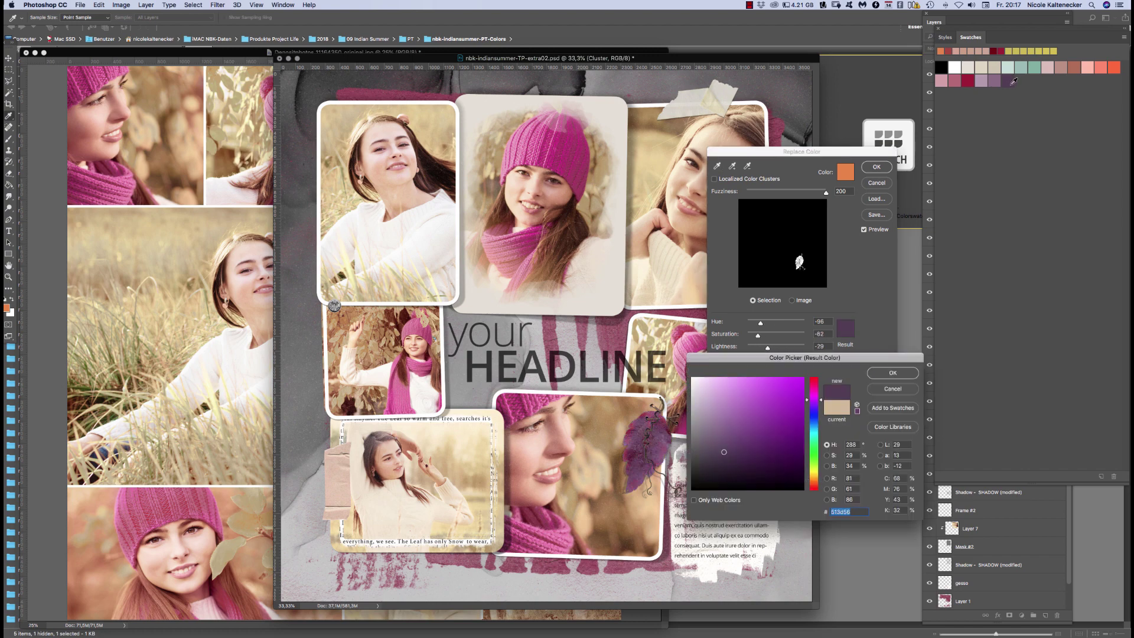
{"action": "left_click", "coordinate": [892, 373]}
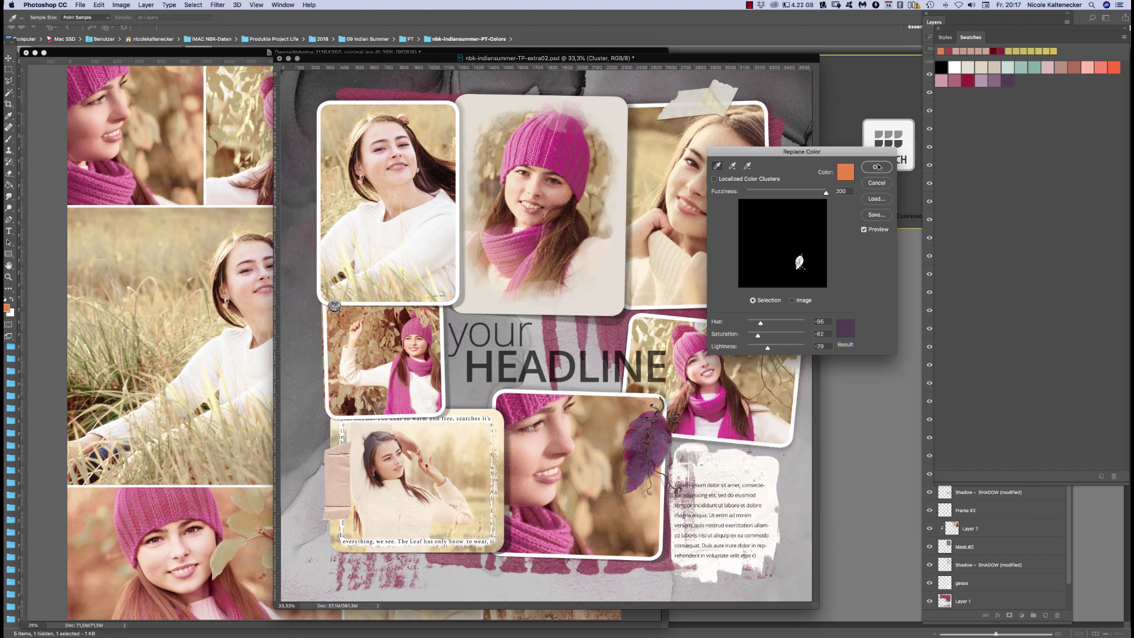
{"action": "left_click", "coordinate": [876, 167]}
Nudge the purple leaf cluster slightly at the upper-right corner of the large lower photo
{"action": "left_click", "coordinate": [9, 58]}
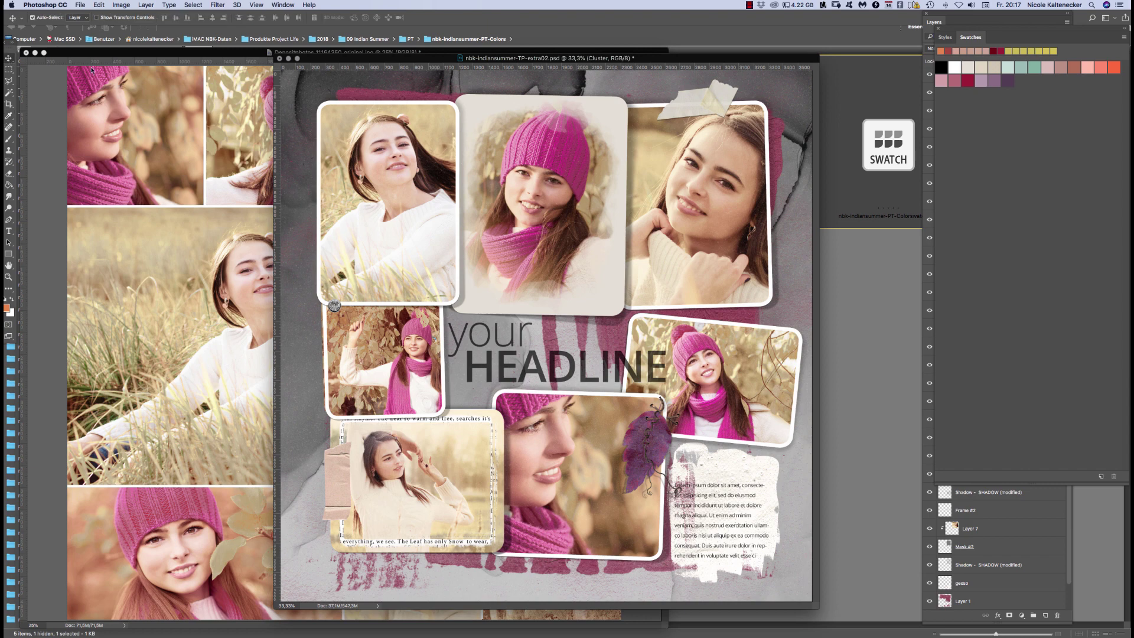
{"action": "left_click_drag", "start_coordinate": [670, 421], "coordinate": [673, 427]}
{"action": "left_click_drag", "start_coordinate": [655, 371], "coordinate": [618, 344]}
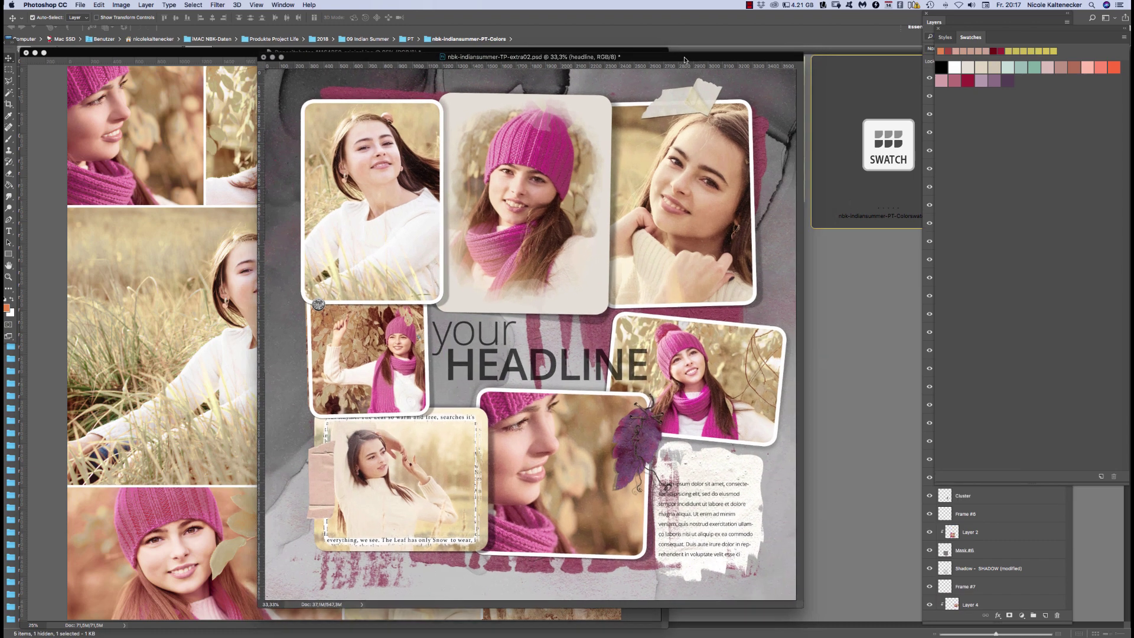
Switch to Adobe Bridge, look through the Indian Summer MixedMedia papers, and open the nbk-indiansummer-PP-blurredcanvas folder
{"action": "left_click", "coordinate": [849, 241]}
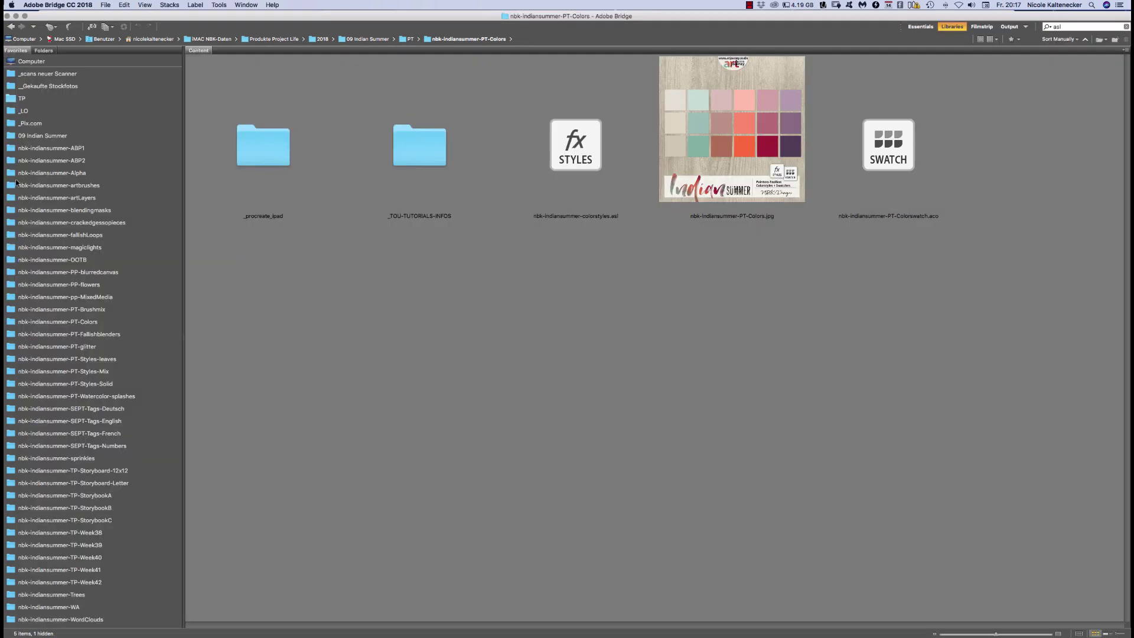
{"action": "left_click", "coordinate": [57, 136]}
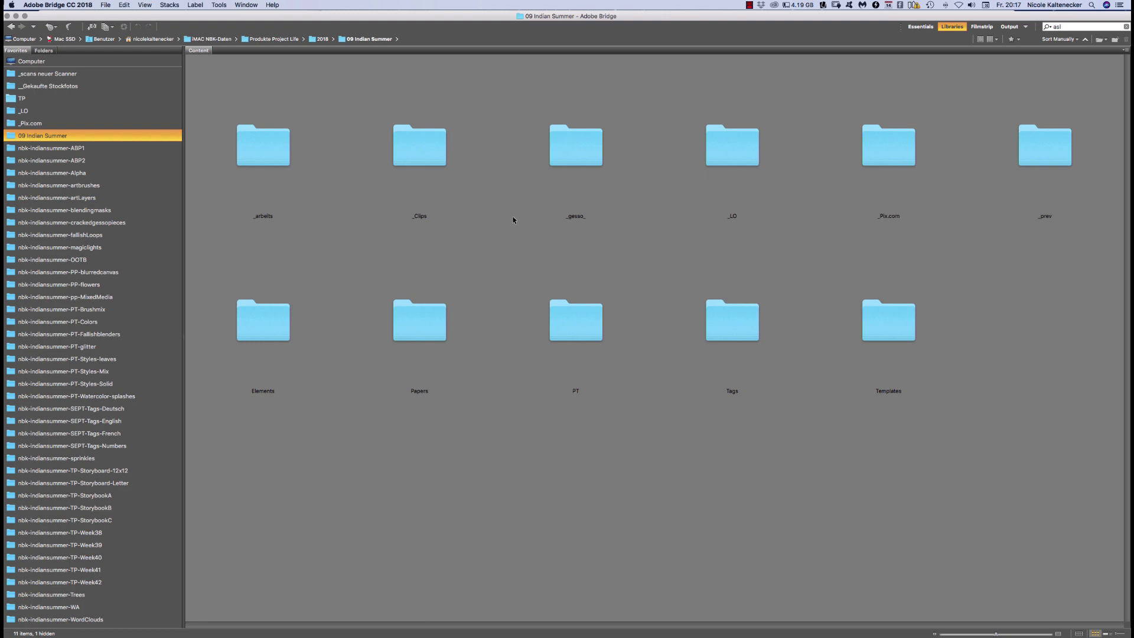
{"action": "double_click", "coordinate": [419, 321]}
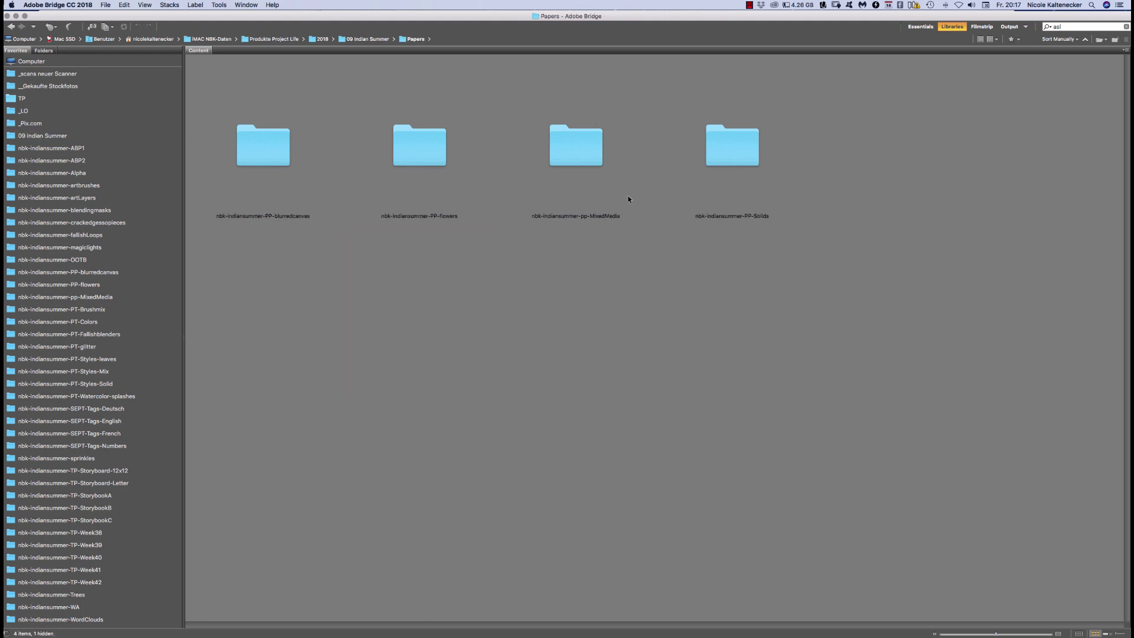
{"action": "double_click", "coordinate": [579, 156]}
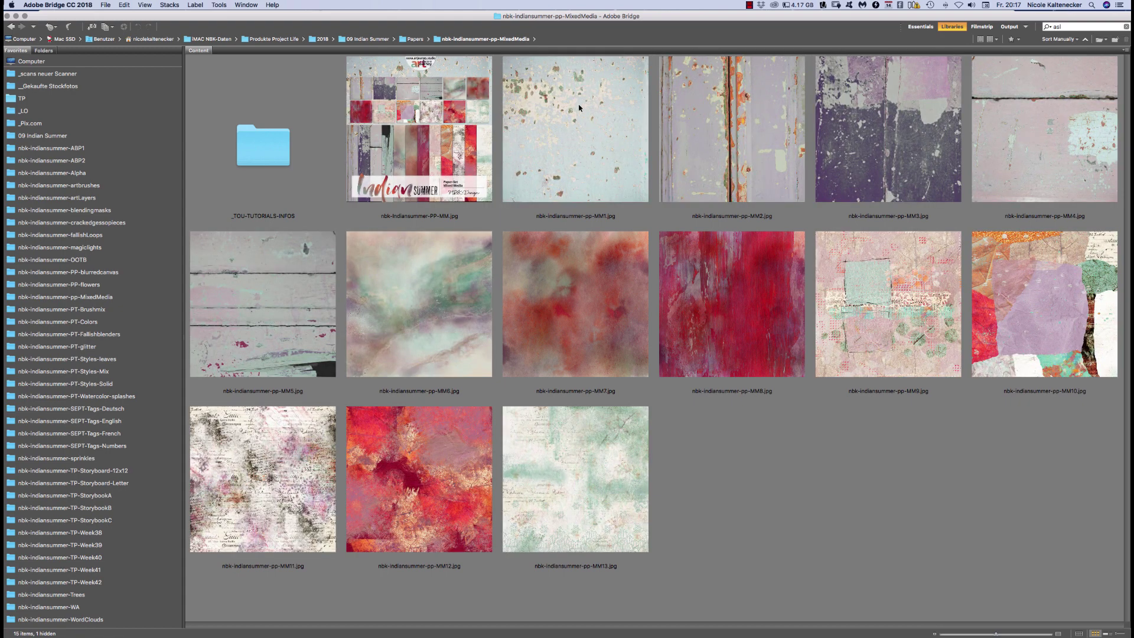
{"action": "left_click", "coordinate": [10, 27]}
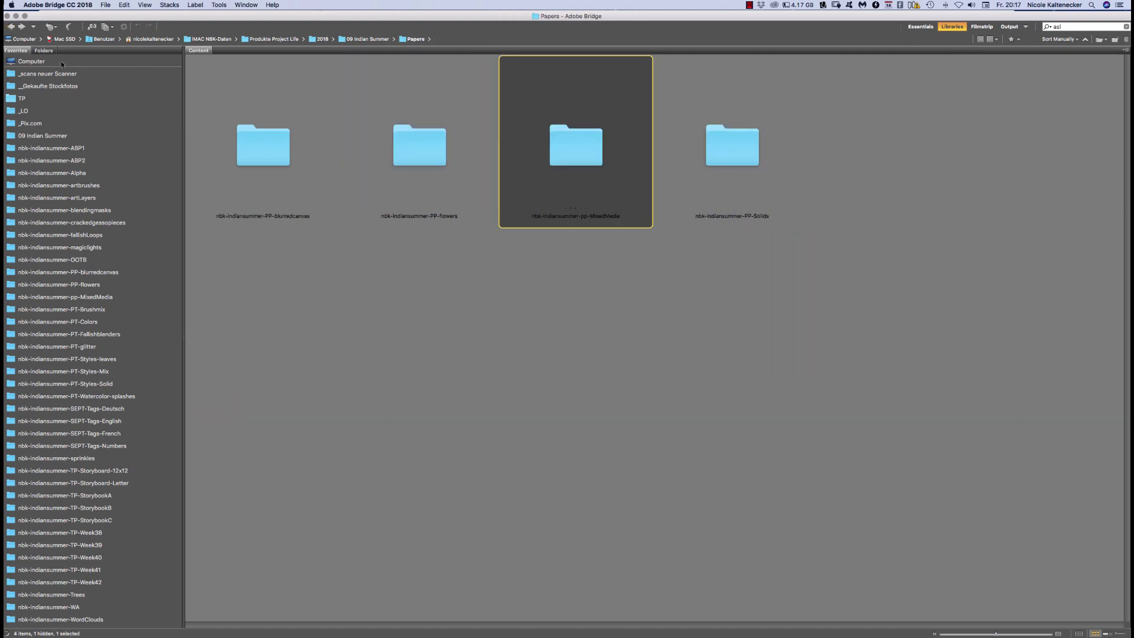
{"action": "double_click", "coordinate": [285, 154]}
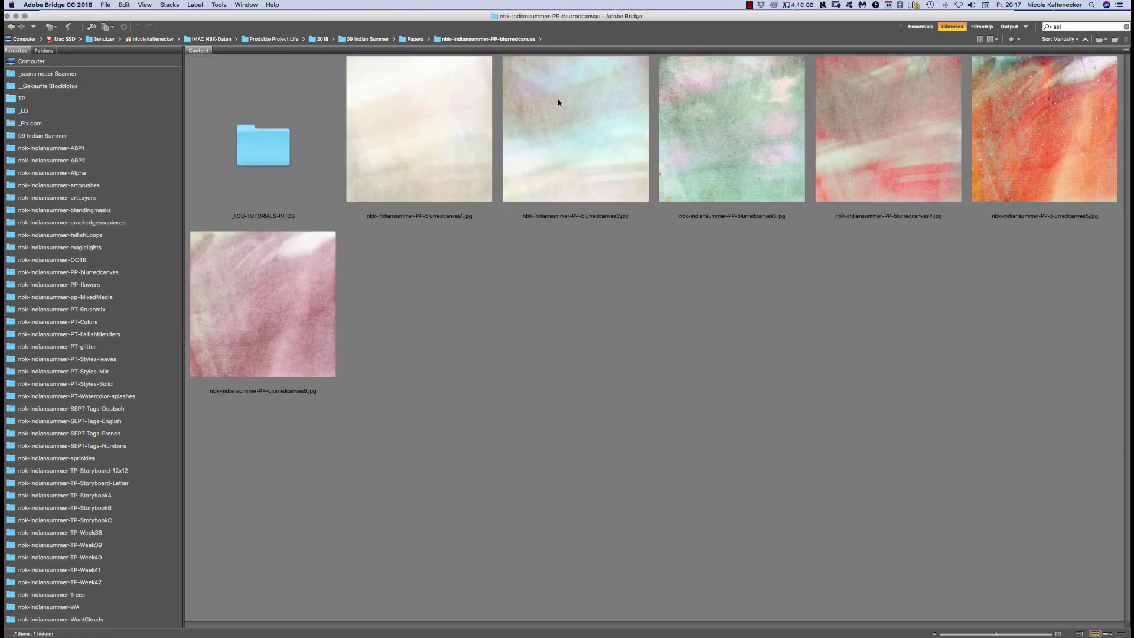
Copy the whole nbk-indiansummer-PP-blurredcanvas6.jpg paper and paste it into the template directly above the Background layer
{"action": "left_click", "coordinate": [330, 296]}
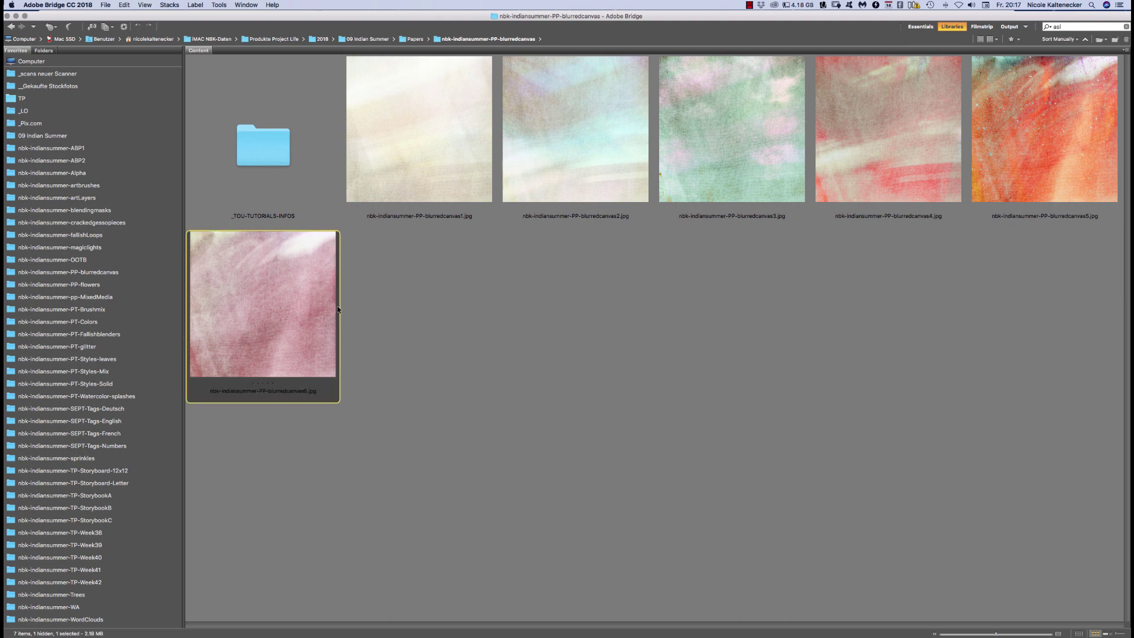
{"action": "double_click", "coordinate": [328, 308]}
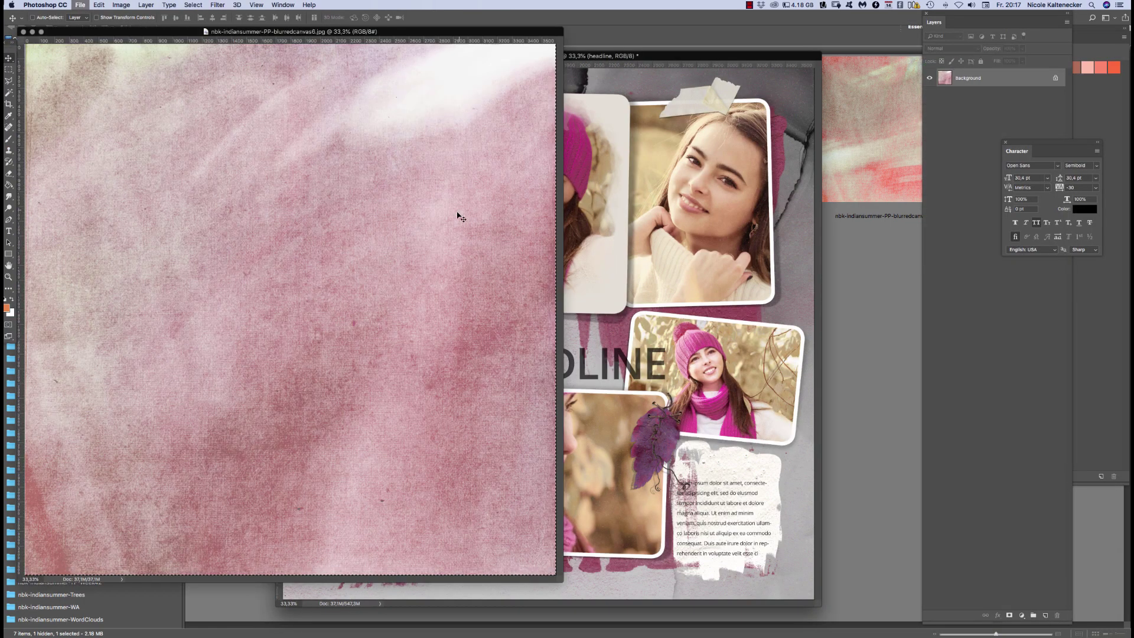
{"action": "key", "text": "super+w"}
{"action": "scroll", "coordinate": [1070, 403], "scroll_direction": "down", "scroll_amount": 5}
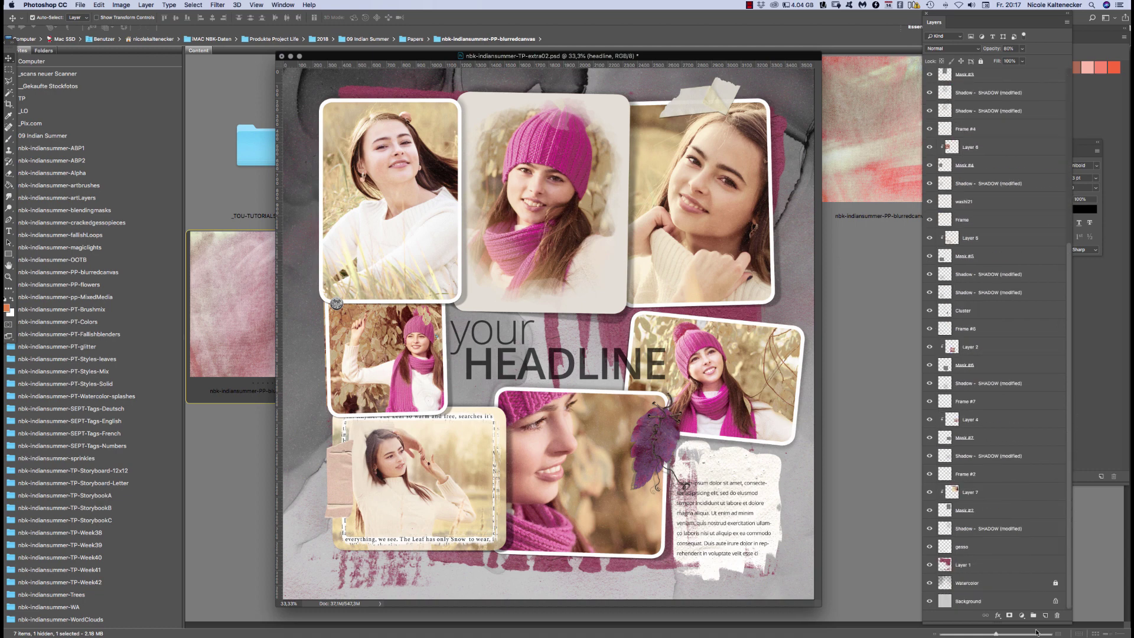
{"action": "left_click", "coordinate": [985, 600]}
{"action": "key", "text": "super+v"}
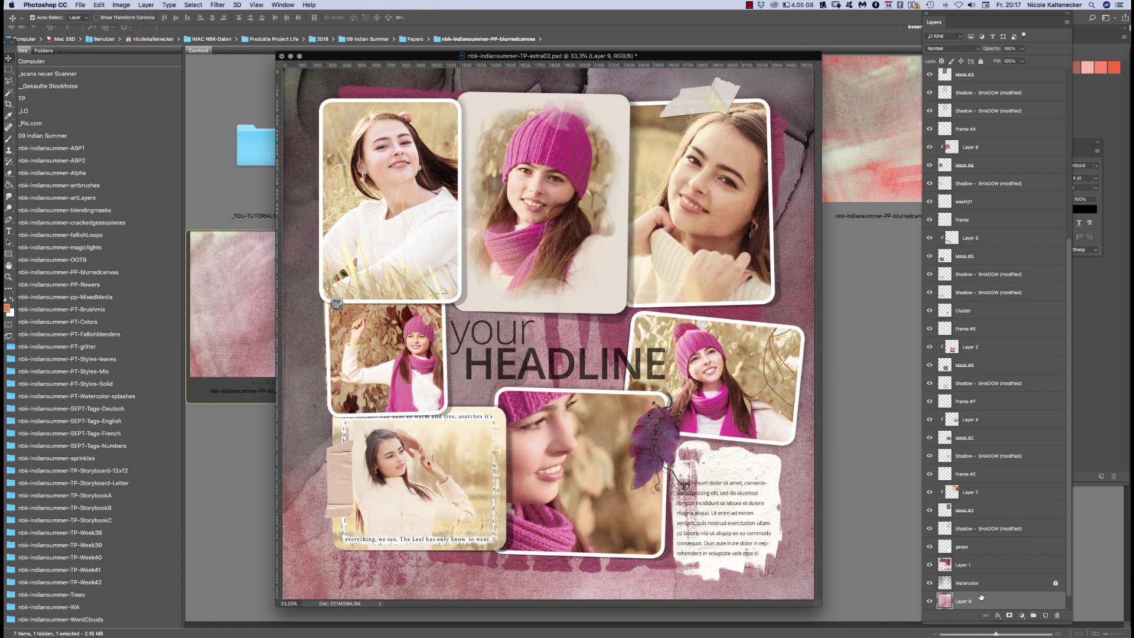
Paste a second copy of the pink paper above the Watercolor layer and clip it to that layer
{"action": "left_click", "coordinate": [992, 584]}
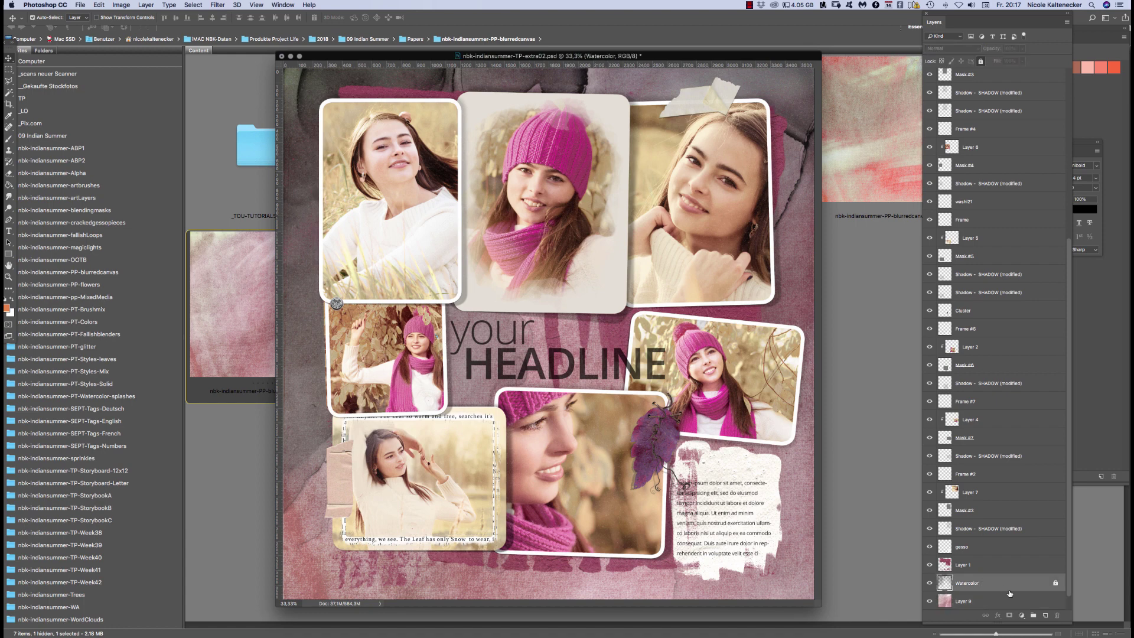
{"action": "key", "text": "super+c"}
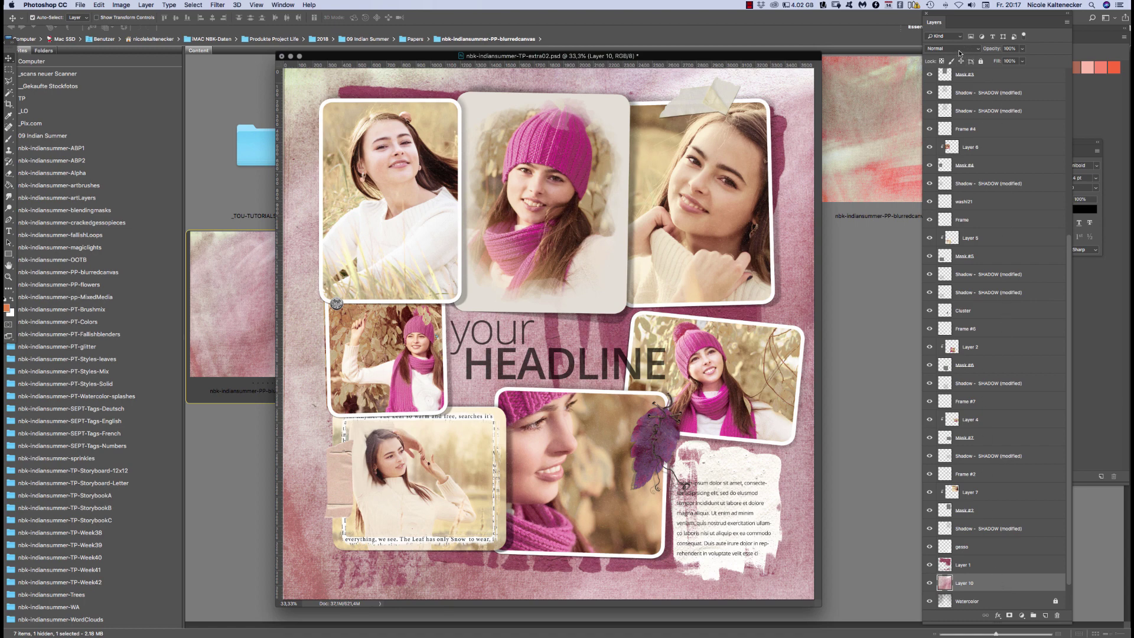
{"action": "key", "text": "super+alt+g"}
Unlock the Watercolor layer
{"action": "left_click", "coordinate": [1004, 600]}
{"action": "left_click", "coordinate": [953, 38]}
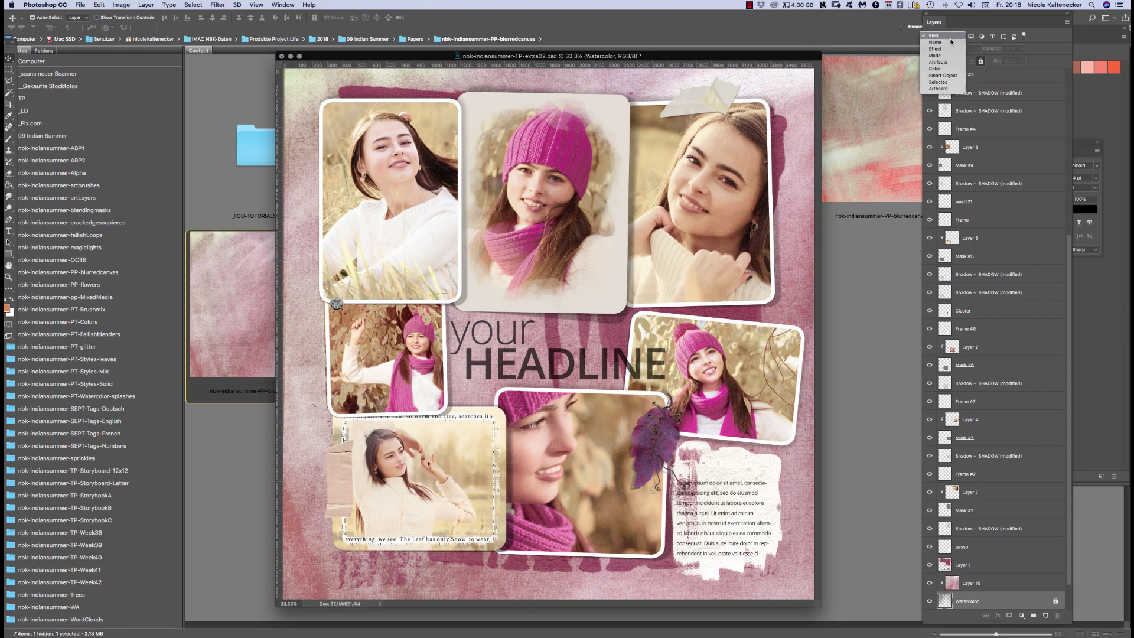
{"action": "left_click", "coordinate": [978, 34]}
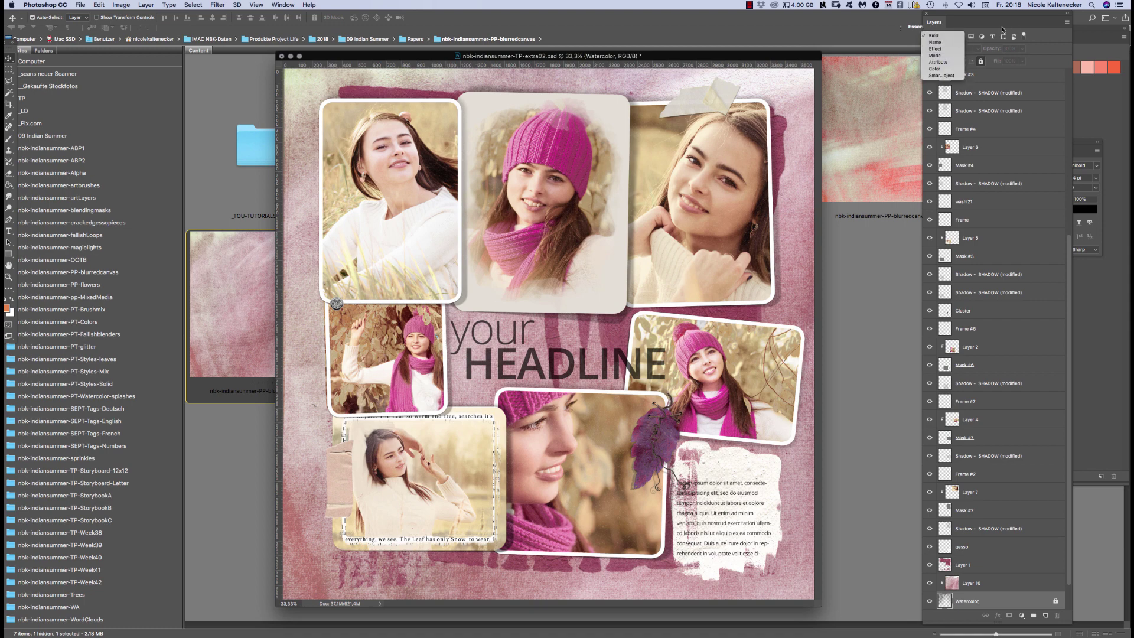
{"action": "left_click", "coordinate": [981, 64]}
Try the Multiply, Color Burn, Lighten and Overlay blend modes on the Watercolor layer
{"action": "left_click", "coordinate": [971, 49]}
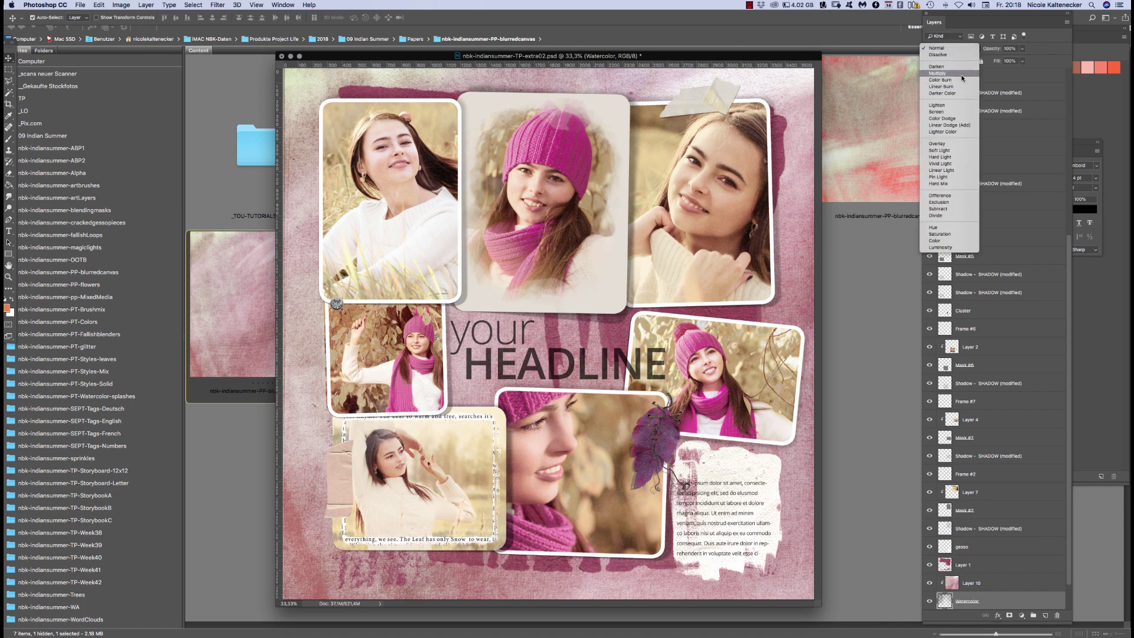
{"action": "left_click", "coordinate": [962, 76]}
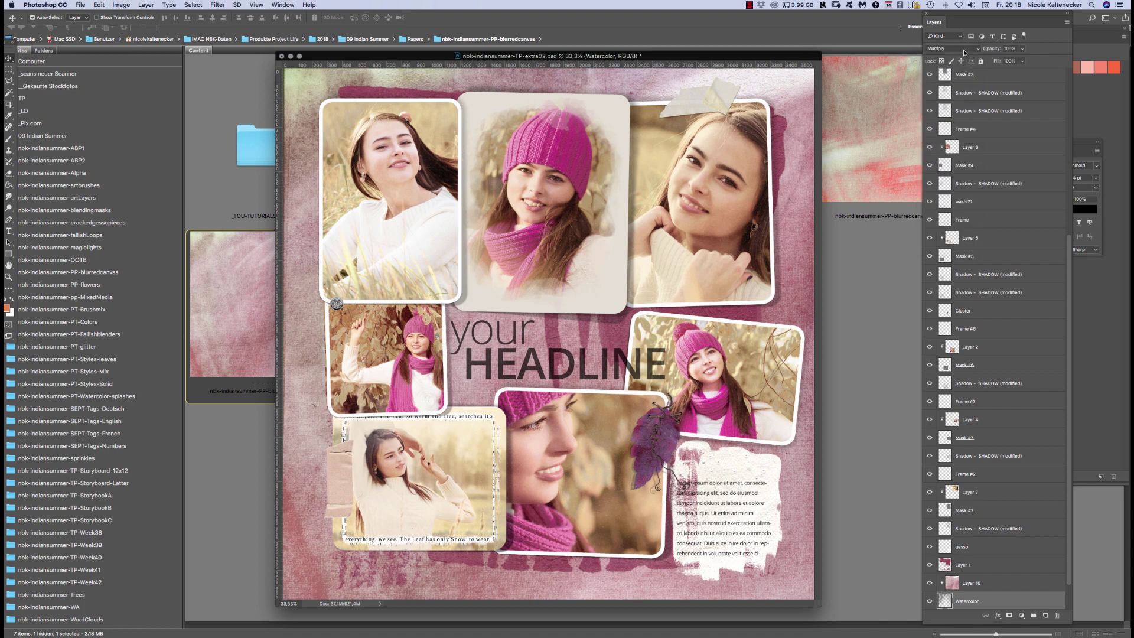
{"action": "left_click", "coordinate": [964, 49]}
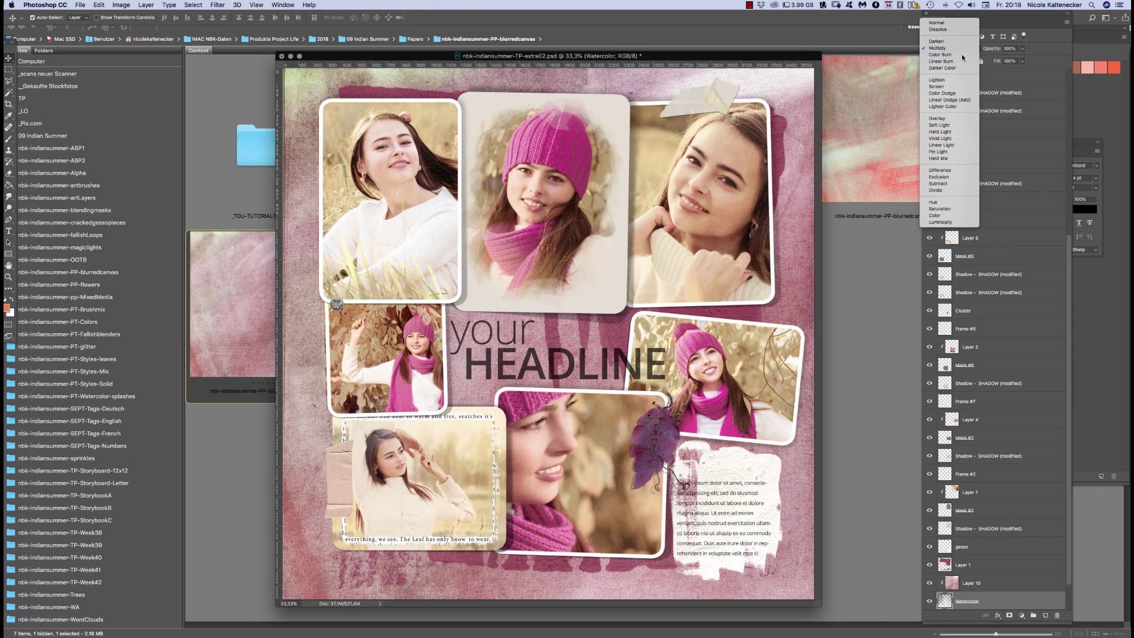
{"action": "left_click", "coordinate": [963, 55]}
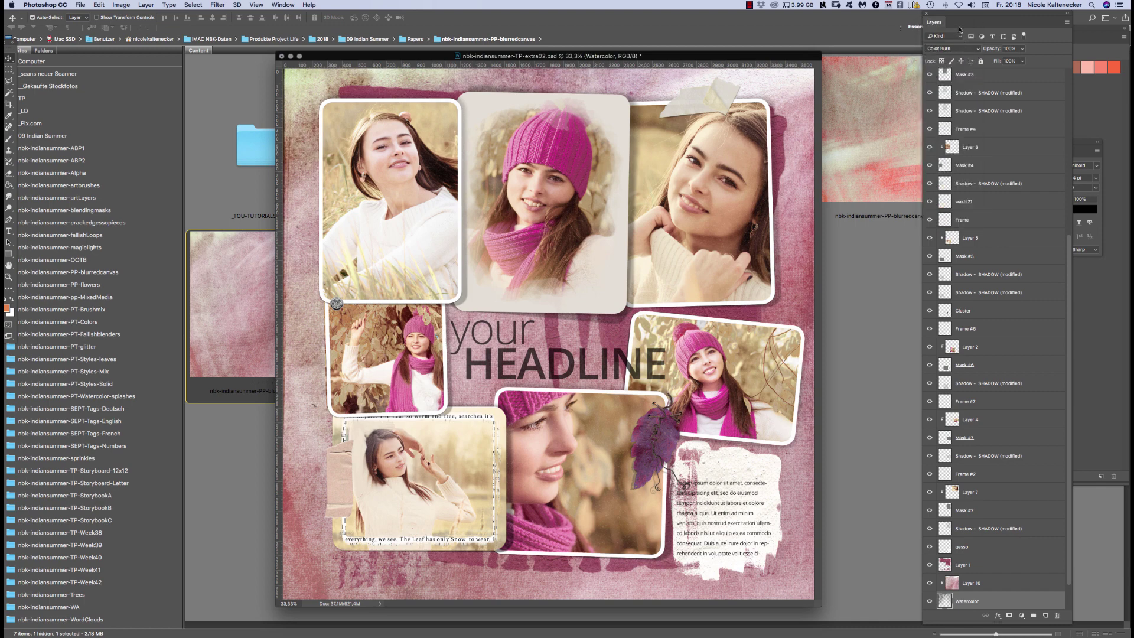
{"action": "left_click", "coordinate": [963, 48]}
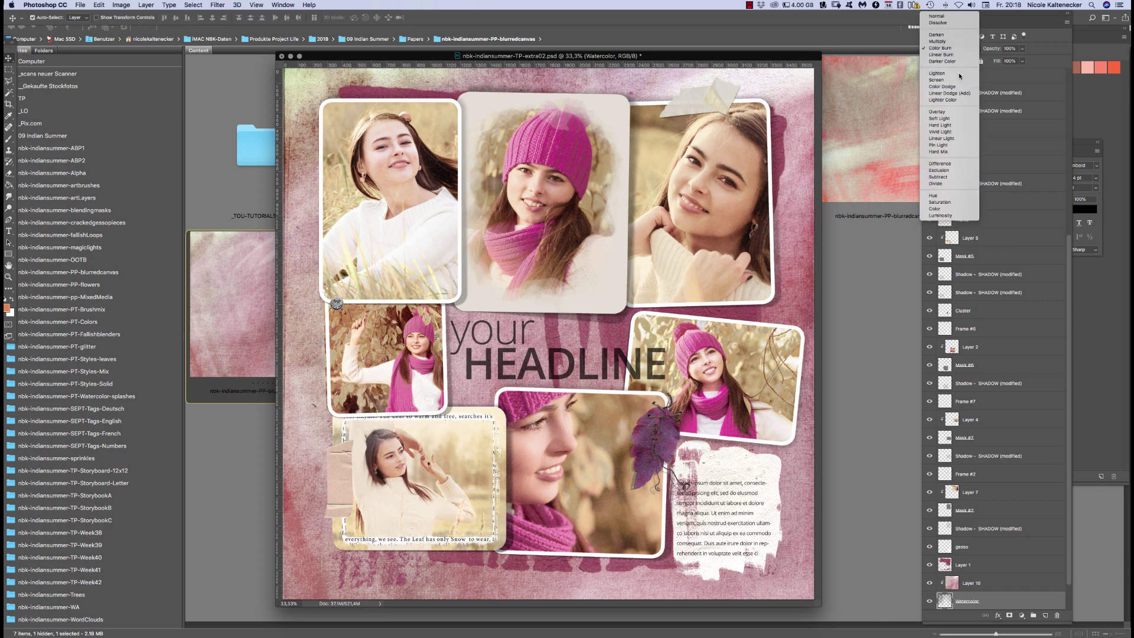
{"action": "left_click", "coordinate": [960, 77]}
{"action": "left_click", "coordinate": [958, 48]}
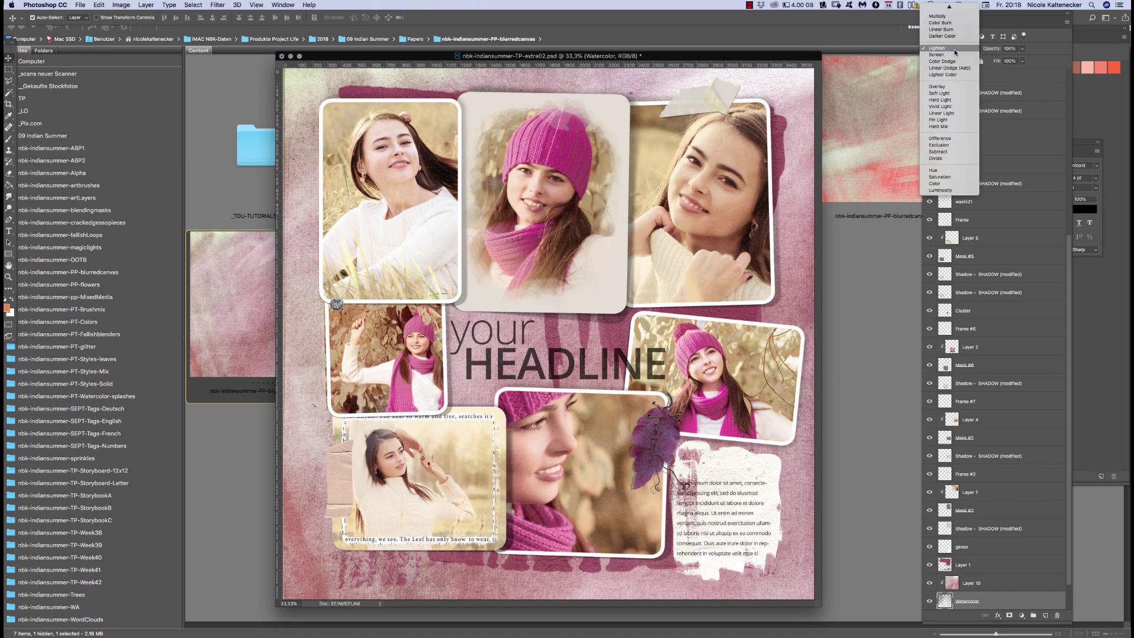
{"action": "left_click", "coordinate": [963, 87]}
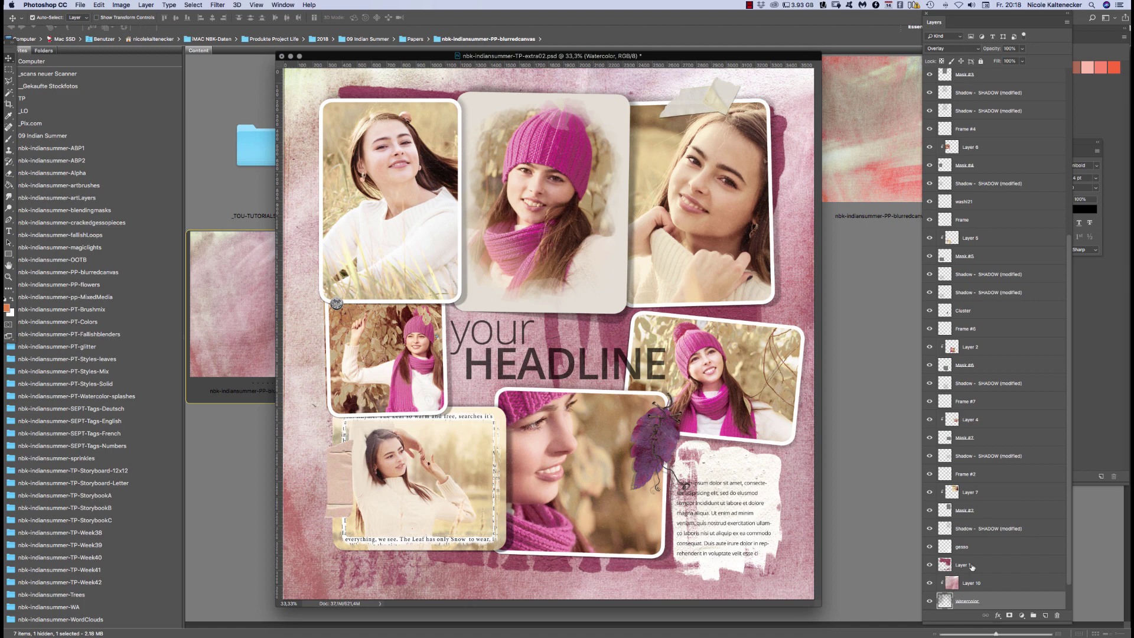
Shift the hue of the paper clipped to the Watercolor layer to teal green with Hue/Saturation
{"action": "left_click", "coordinate": [996, 585]}
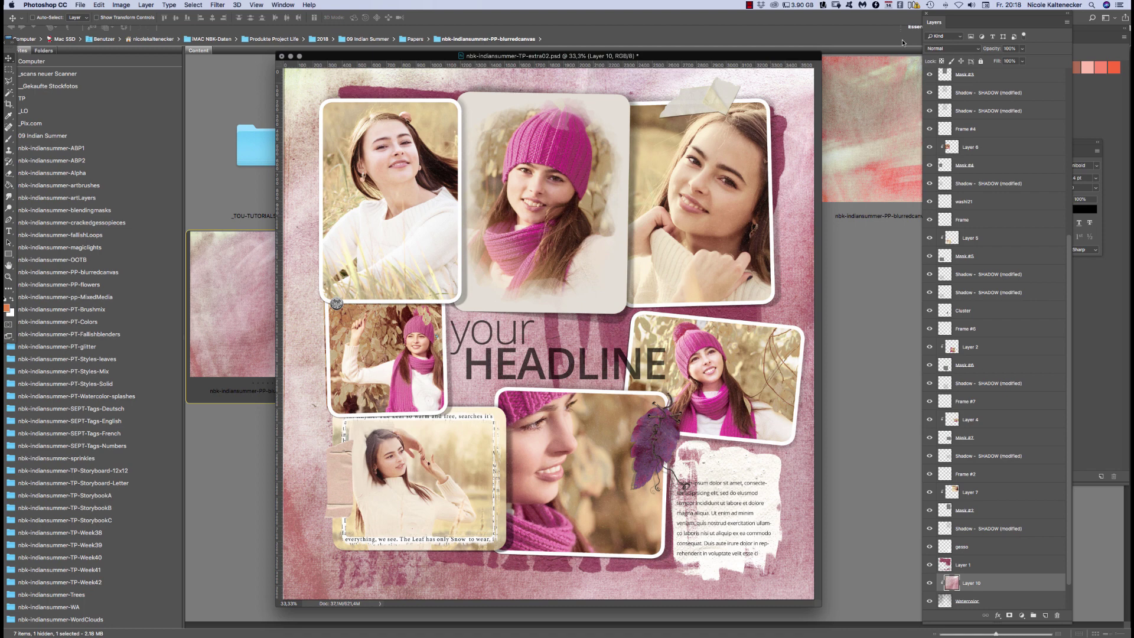
{"action": "key", "text": "super+u"}
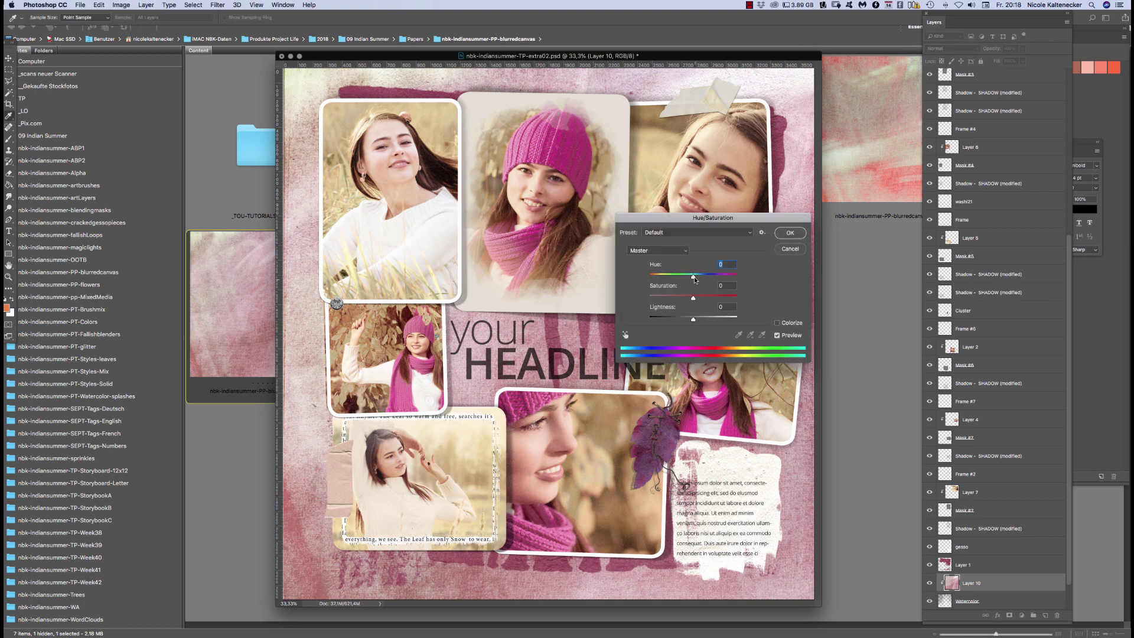
{"action": "left_click_drag", "start_coordinate": [693, 277], "coordinate": [755, 268]}
{"action": "left_click", "coordinate": [790, 234]}
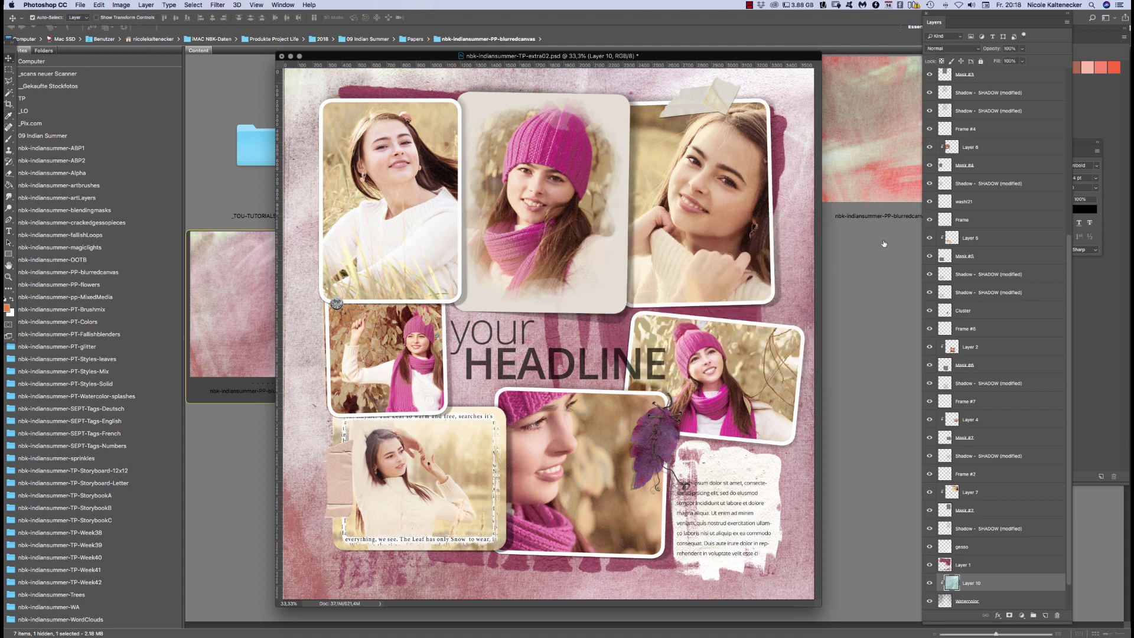
Set the Watercolor layer's blend mode to Normal and enlarge the document window around the page
{"action": "left_click", "coordinate": [946, 50]}
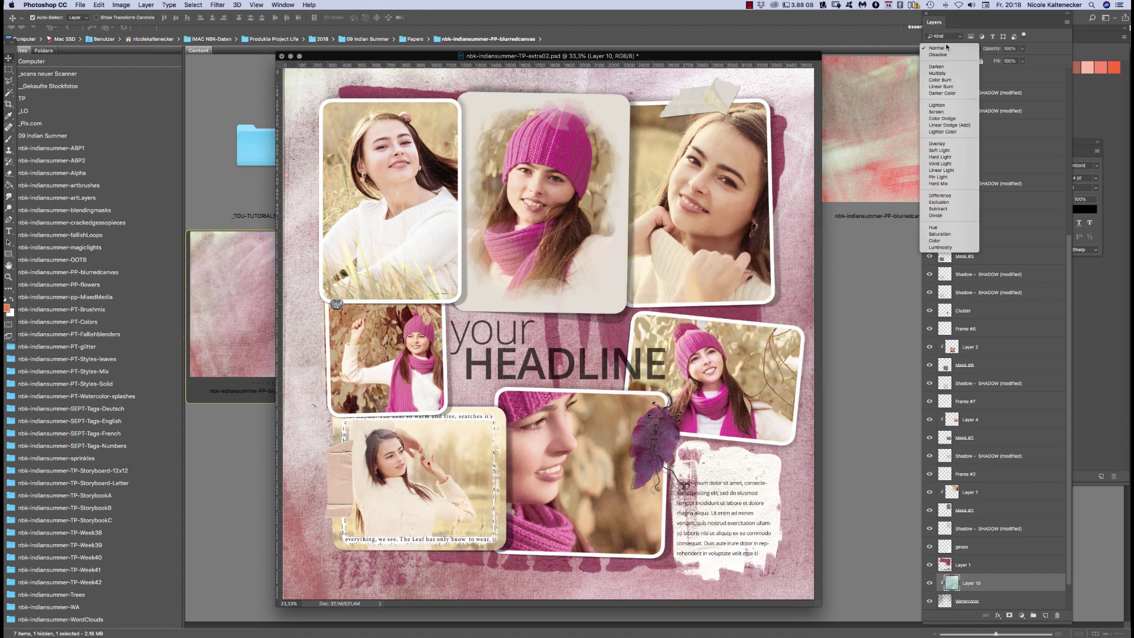
{"action": "key", "text": "Escape"}
{"action": "left_click", "coordinate": [978, 600]}
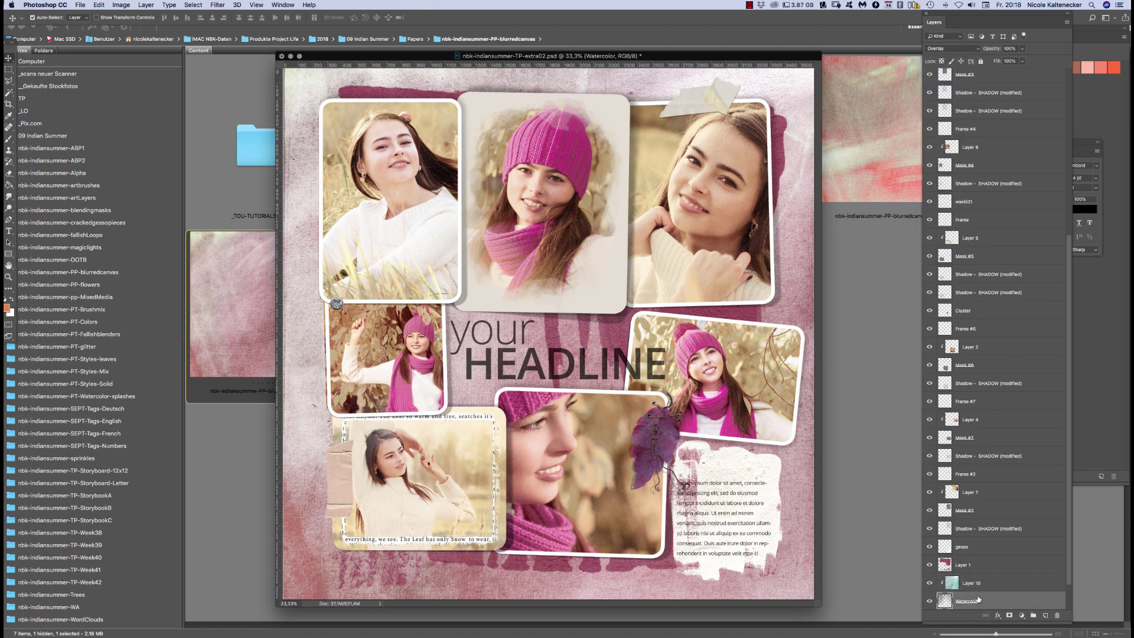
{"action": "left_click", "coordinate": [944, 48]}
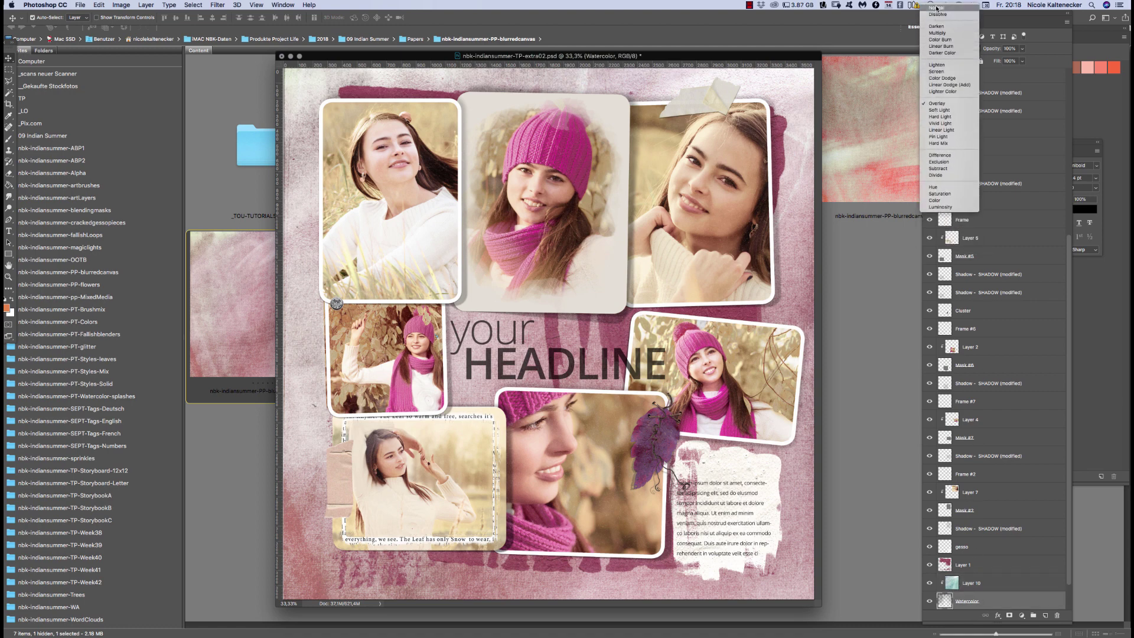
{"action": "left_click", "coordinate": [936, 8]}
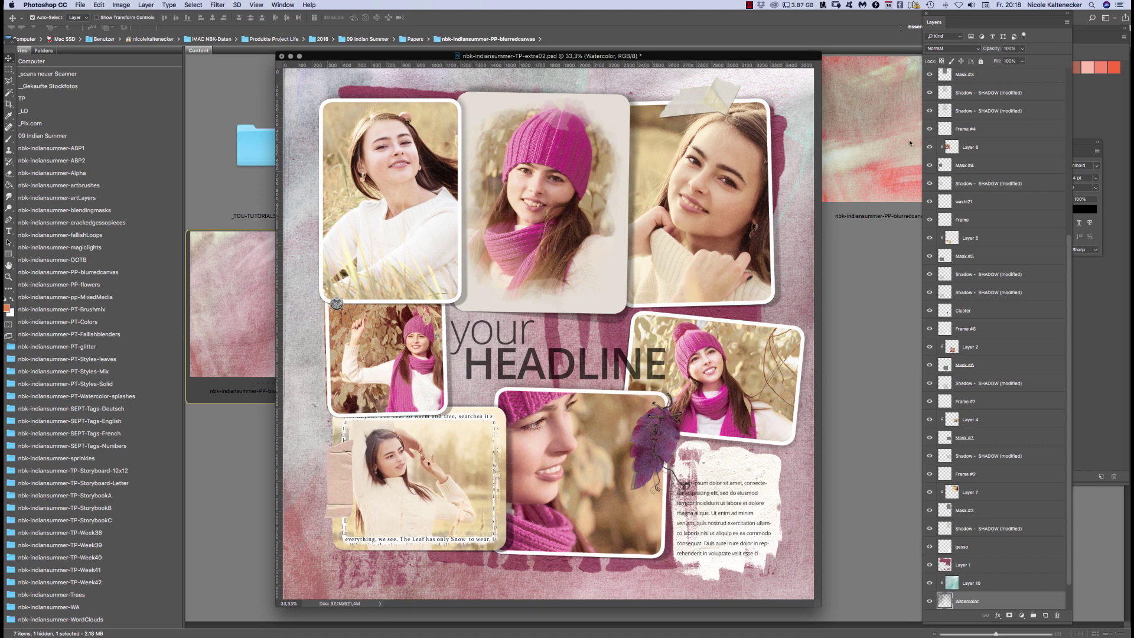
{"action": "left_click_drag", "start_coordinate": [820, 607], "coordinate": [861, 622]}
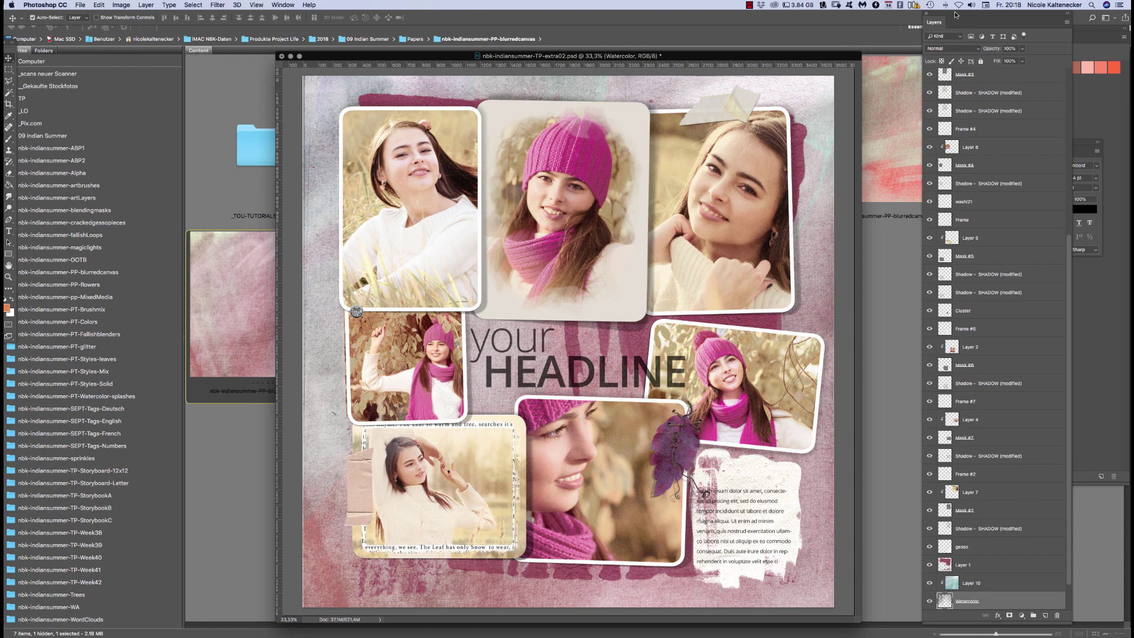
Move the Layers panel and document window clear of the other panels and fit the whole page in the window
{"action": "left_click_drag", "start_coordinate": [955, 14], "coordinate": [963, 23]}
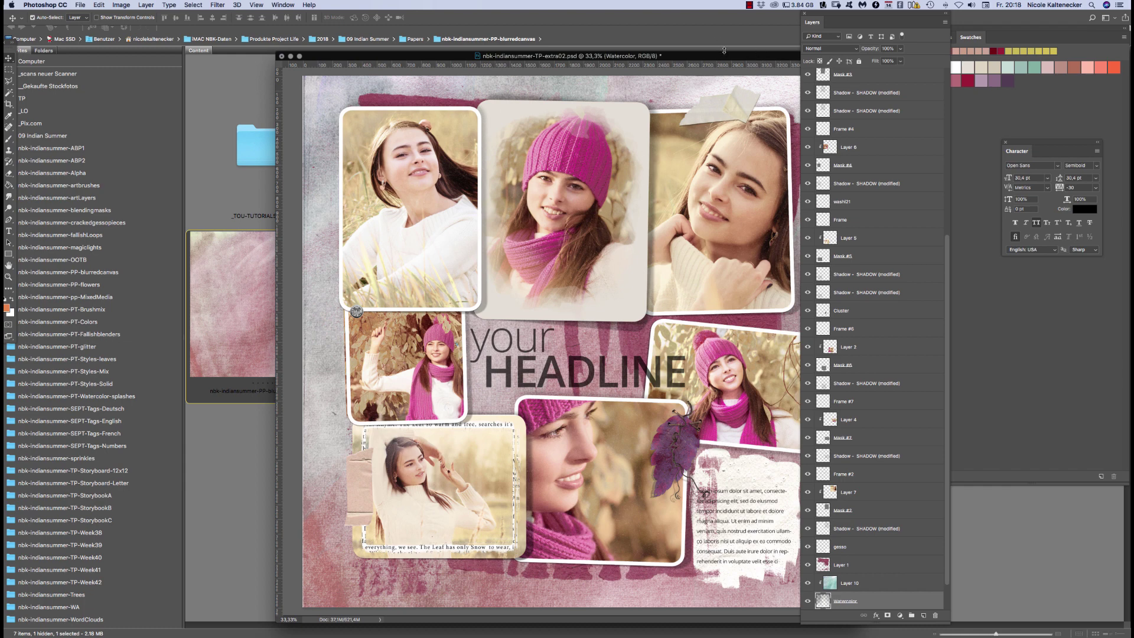
{"action": "left_click_drag", "start_coordinate": [731, 58], "coordinate": [667, 53]}
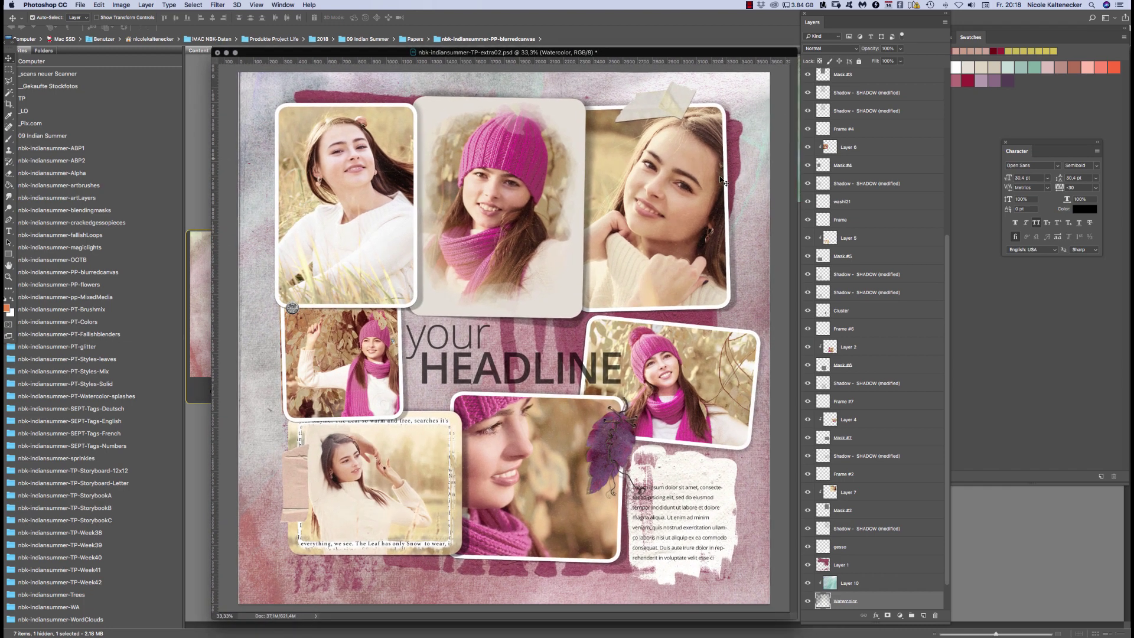
{"action": "key", "text": "super+plus"}
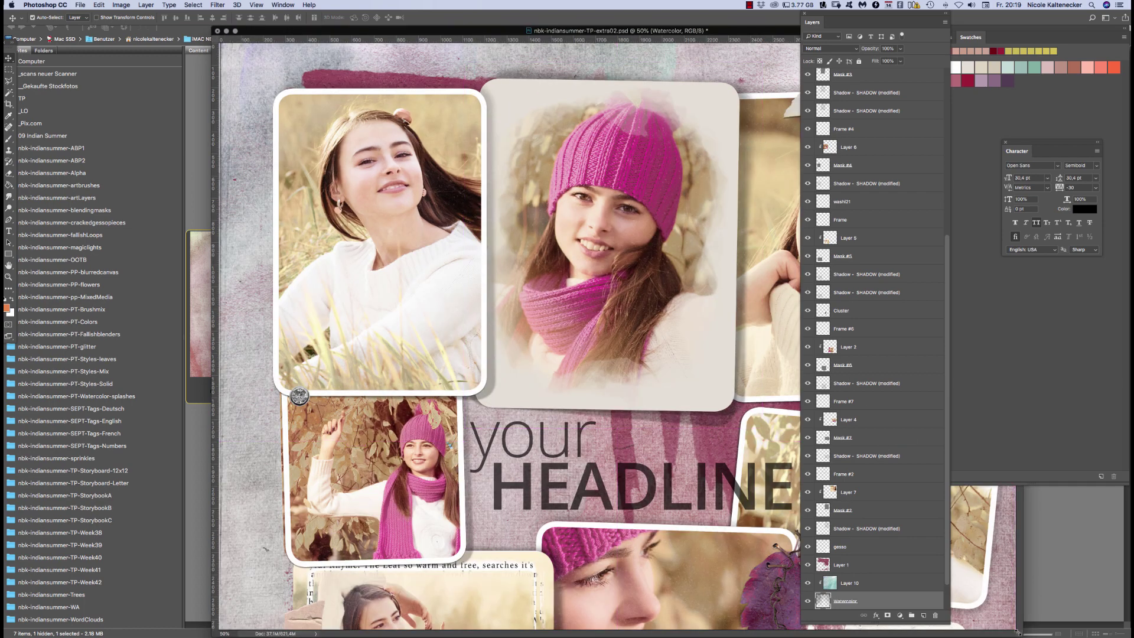
{"action": "left_click_drag", "start_coordinate": [1016, 631], "coordinate": [792, 635]}
{"action": "left_click_drag", "start_coordinate": [527, 220], "coordinate": [295, 220]}
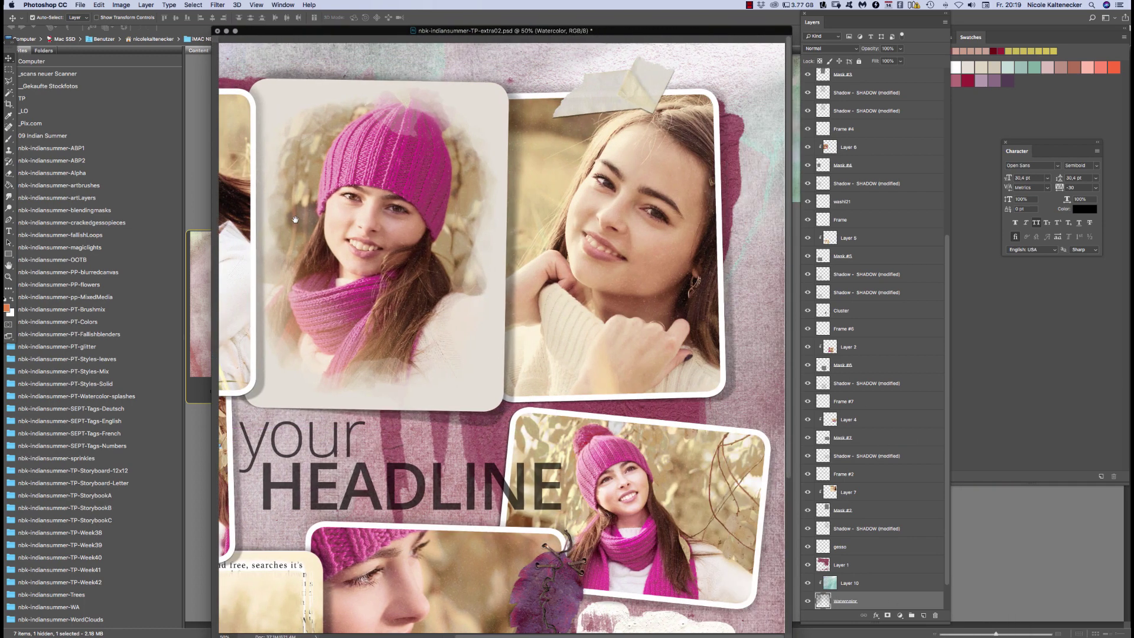
{"action": "key", "text": "super+r"}
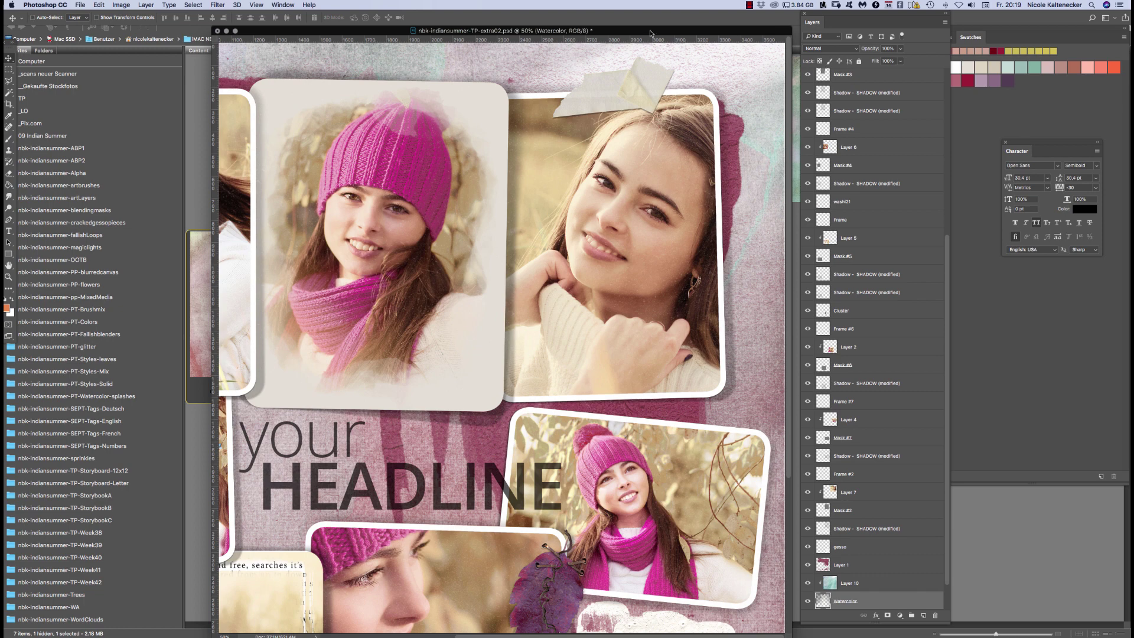
{"action": "key", "text": "super+0"}
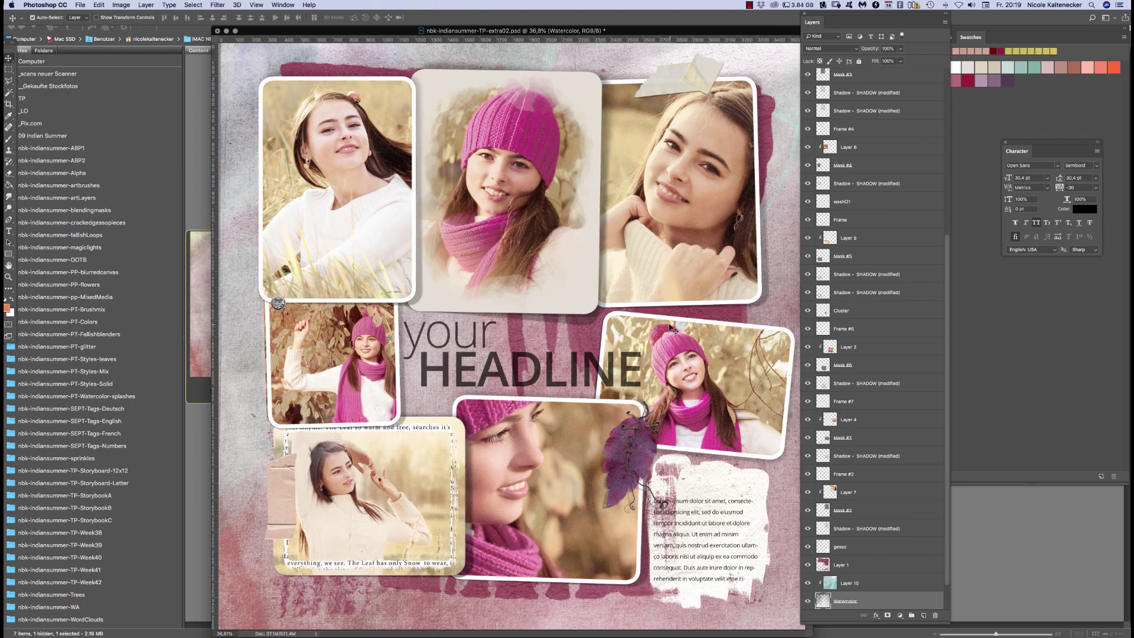
Delete the "HEADLINE" and "your" title text layers from the page
{"action": "left_click", "coordinate": [595, 367]}
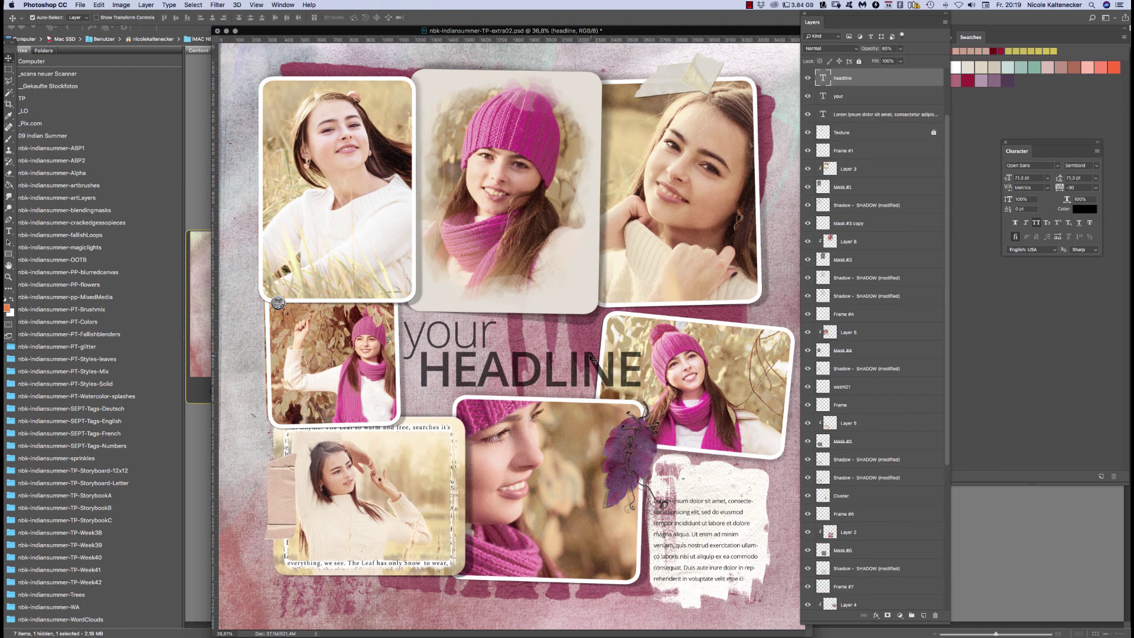
{"action": "left_click", "coordinate": [490, 336]}
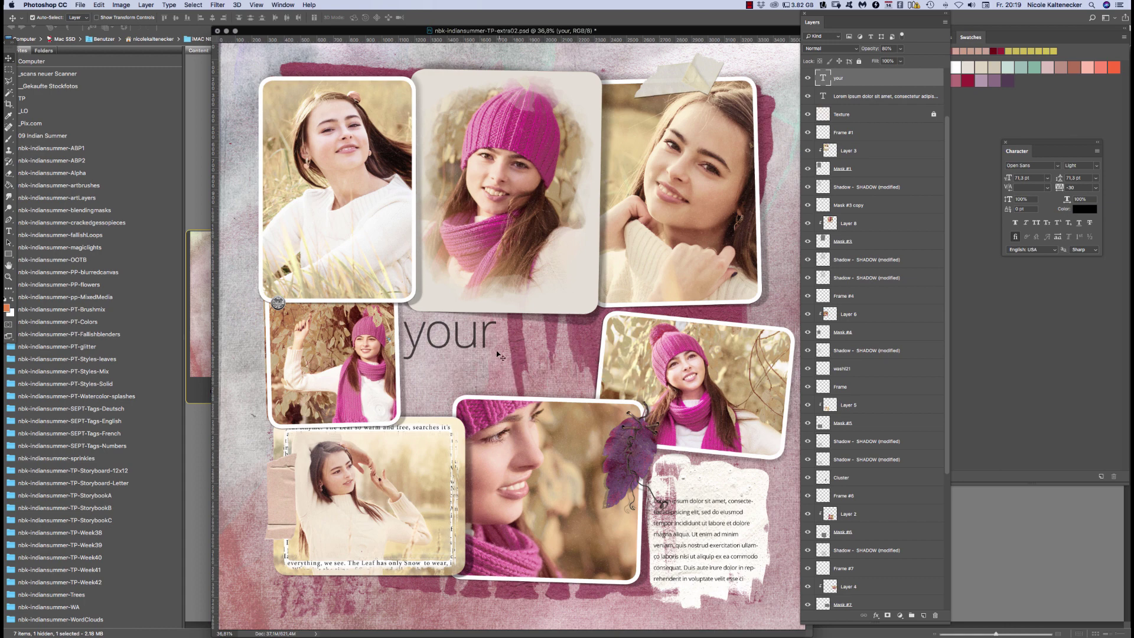
{"action": "left_click_drag", "start_coordinate": [483, 332], "coordinate": [493, 337]}
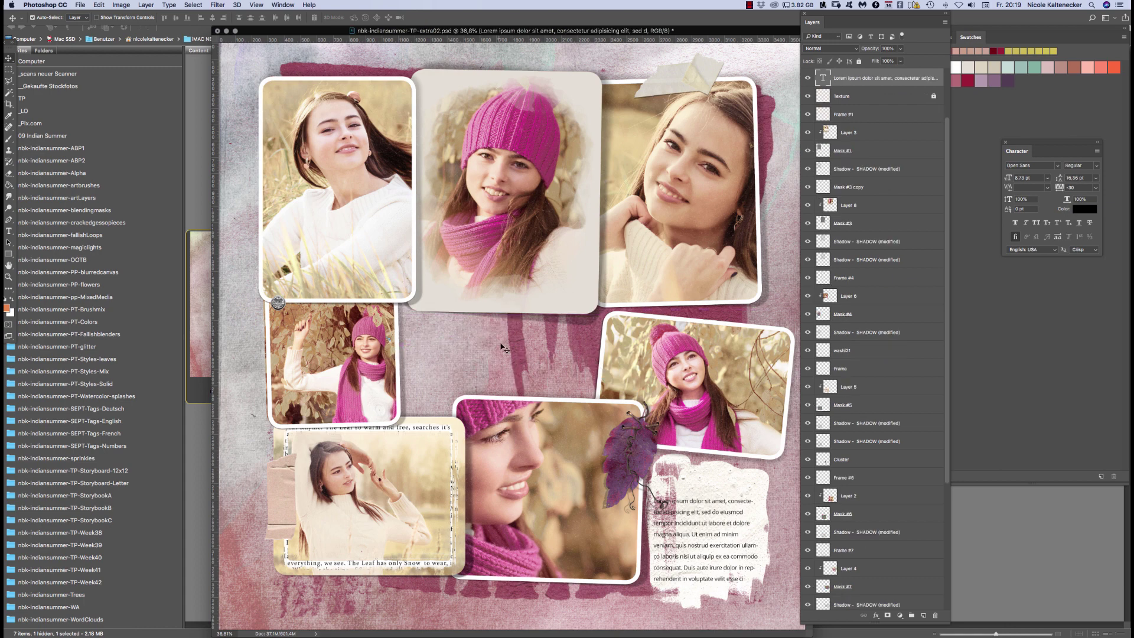
Switch to Adobe Bridge and open nbk-IS-WA-Changing Leaves.png from the Elements folder's nbk-indiansummer-WA set in Photoshop
{"action": "left_click", "coordinate": [69, 133]}
{"action": "left_click", "coordinate": [69, 136]}
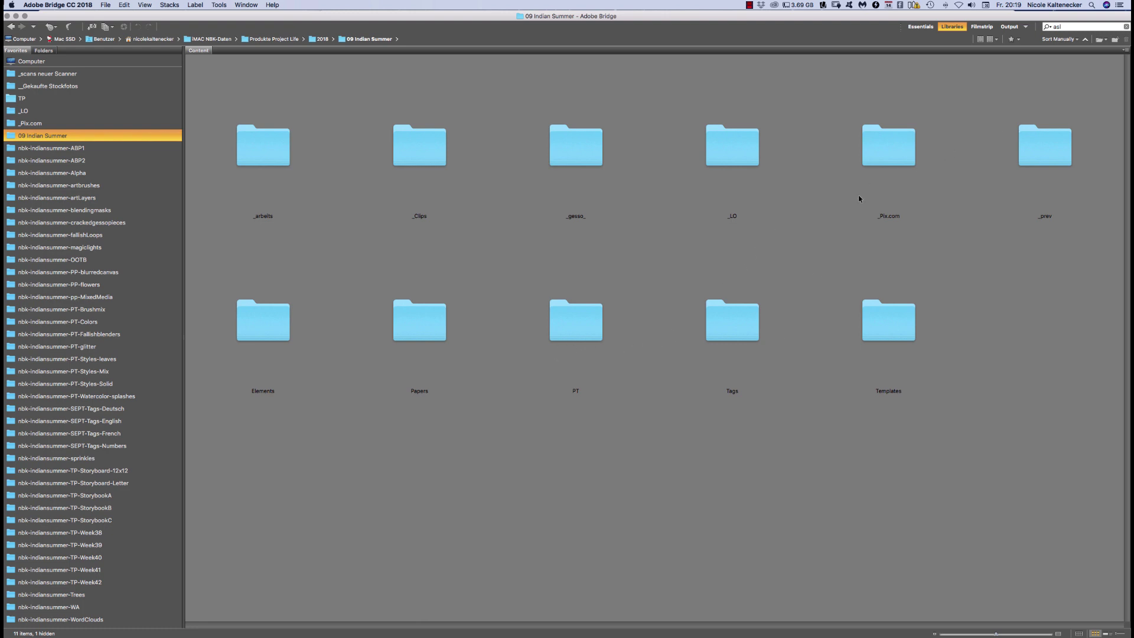
{"action": "double_click", "coordinate": [262, 326]}
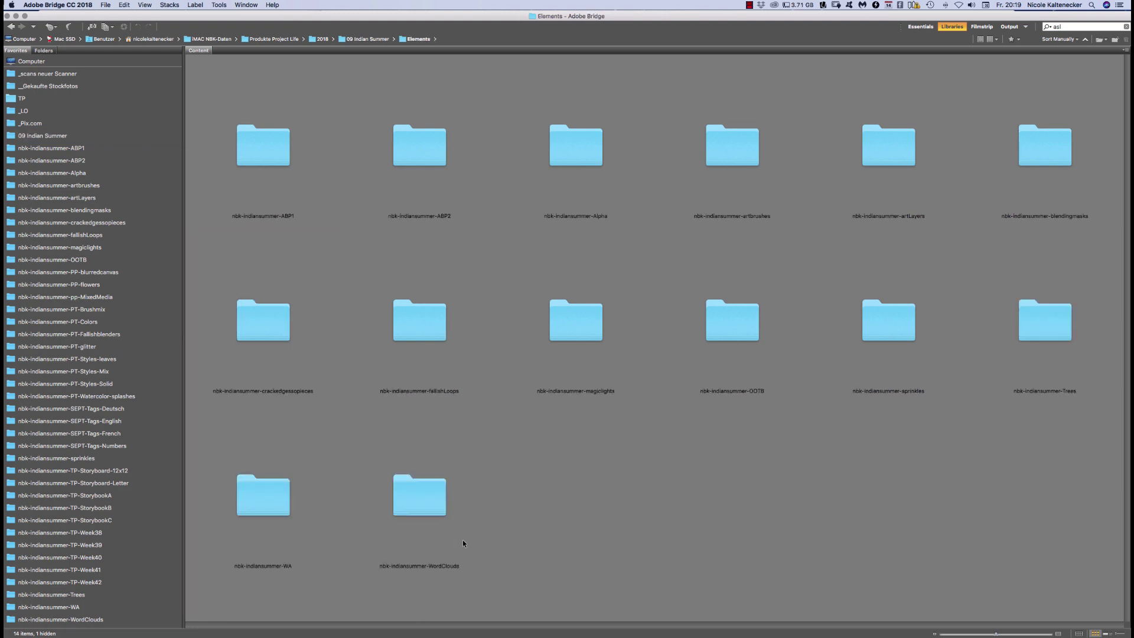
{"action": "double_click", "coordinate": [290, 494]}
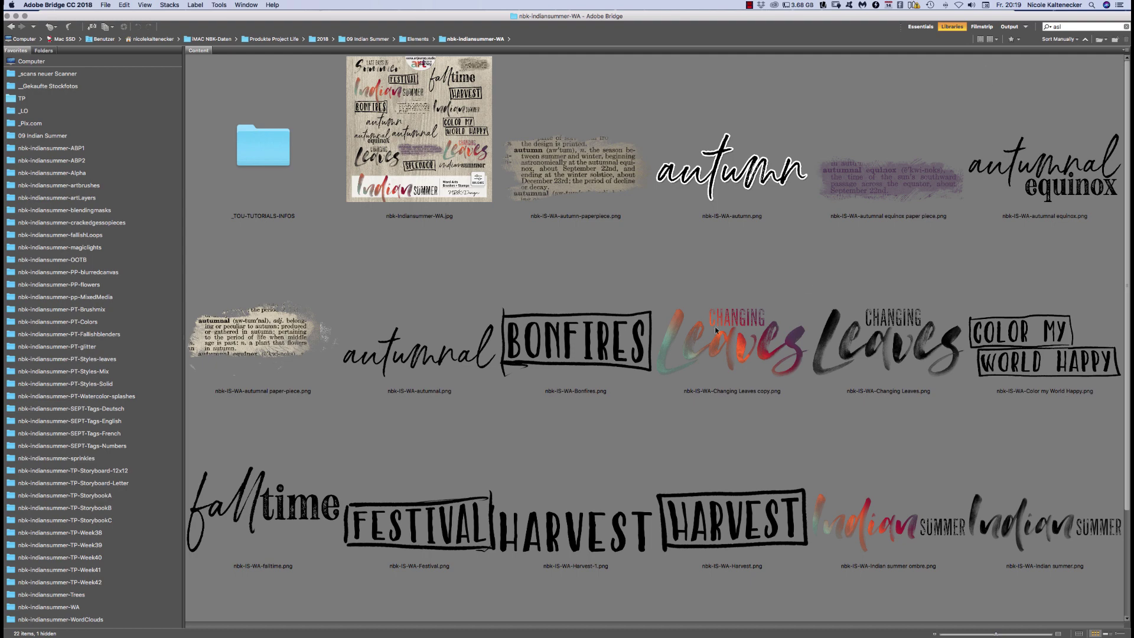
{"action": "double_click", "coordinate": [861, 339]}
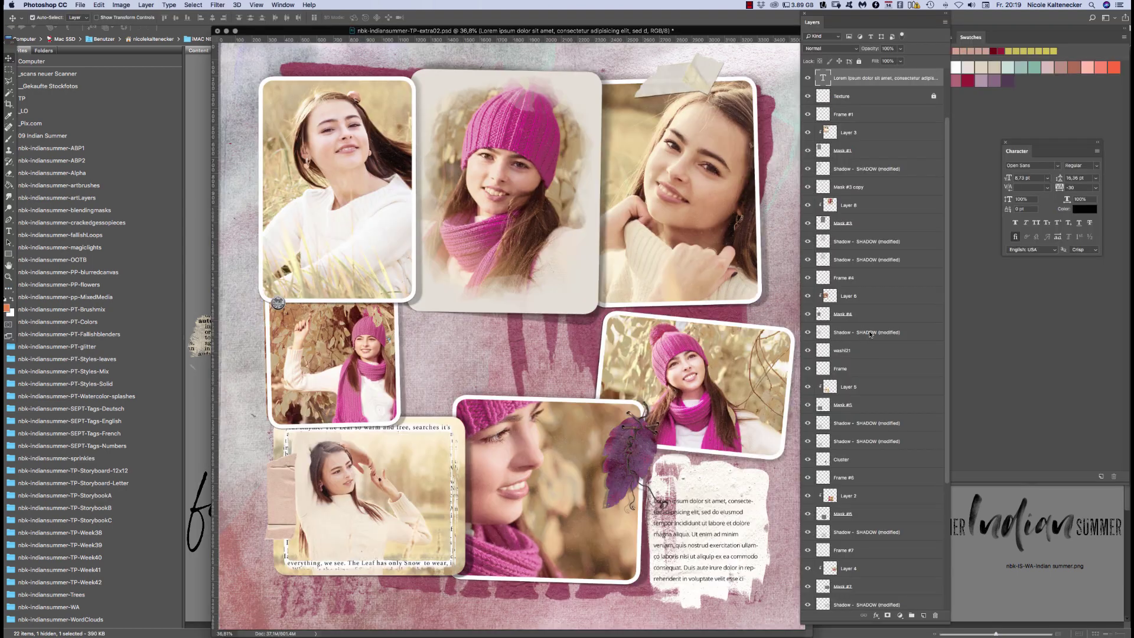
Place the black "Changing Leaves" word art where the title was and close its source file
{"action": "left_click_drag", "start_coordinate": [460, 263], "coordinate": [539, 347]}
{"action": "left_click", "coordinate": [182, 331]}
{"action": "key", "text": "super+w"}
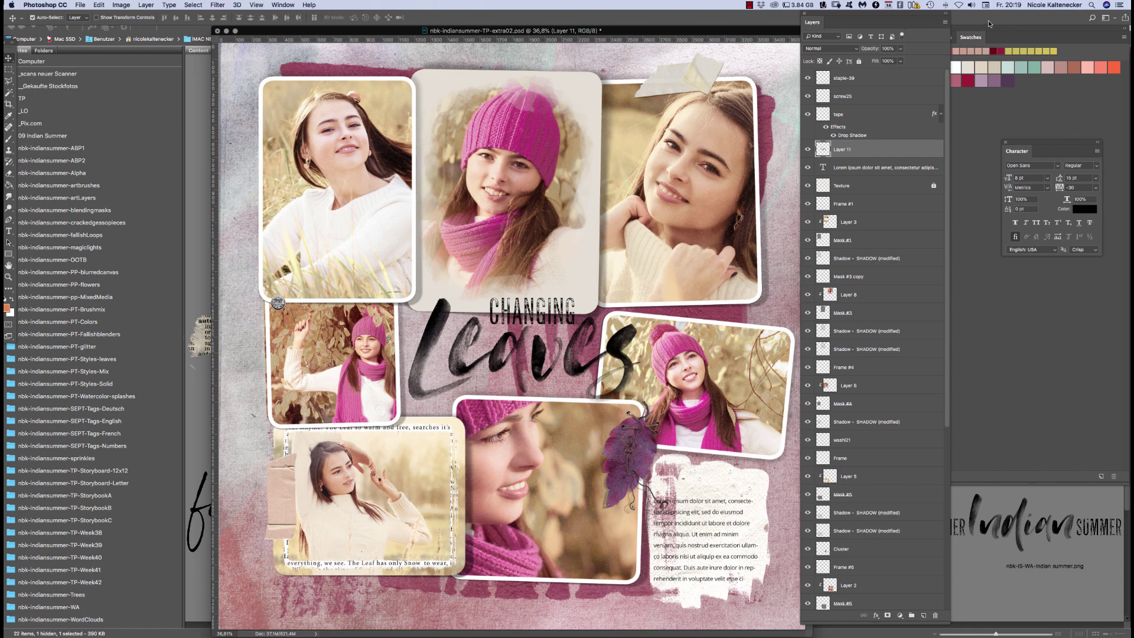
Load nbk-indiansummer-colorstyles.asl from the nbk-indiansummer-PT-Colors folder in Bridge into Photoshop's layer styles
{"action": "left_click", "coordinate": [951, 38]}
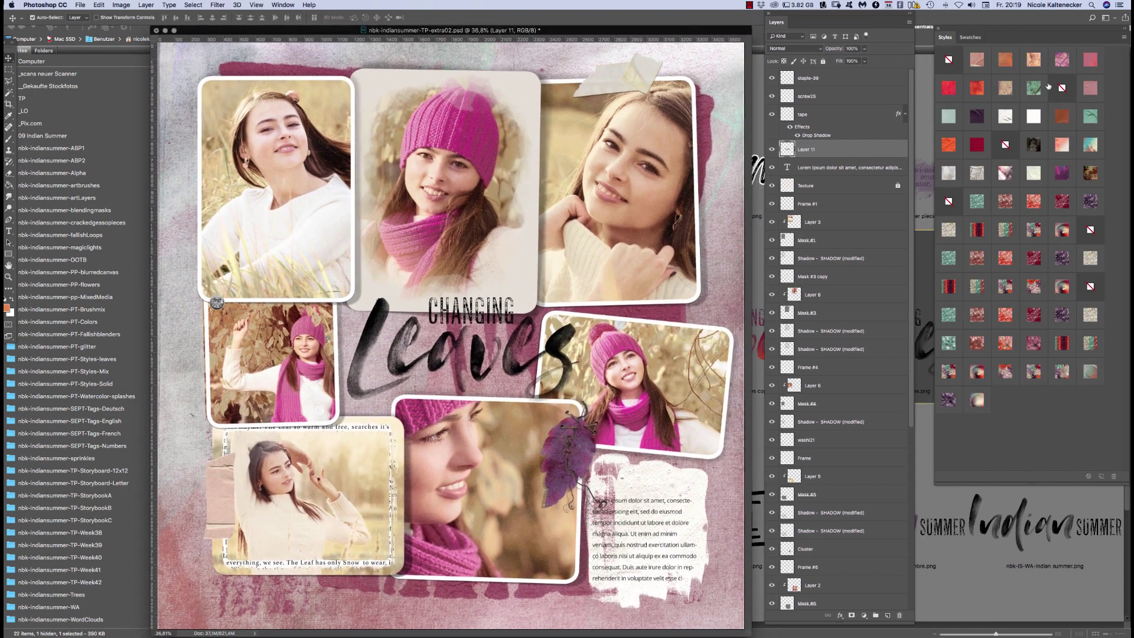
{"action": "left_click", "coordinate": [1004, 525]}
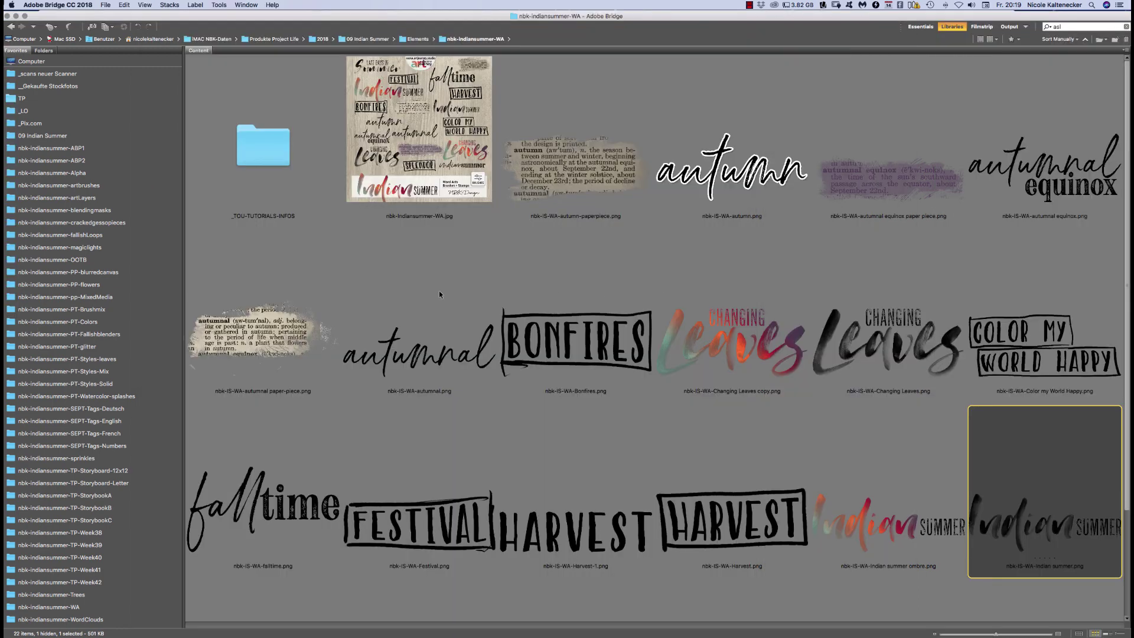
{"action": "left_click", "coordinate": [42, 135]}
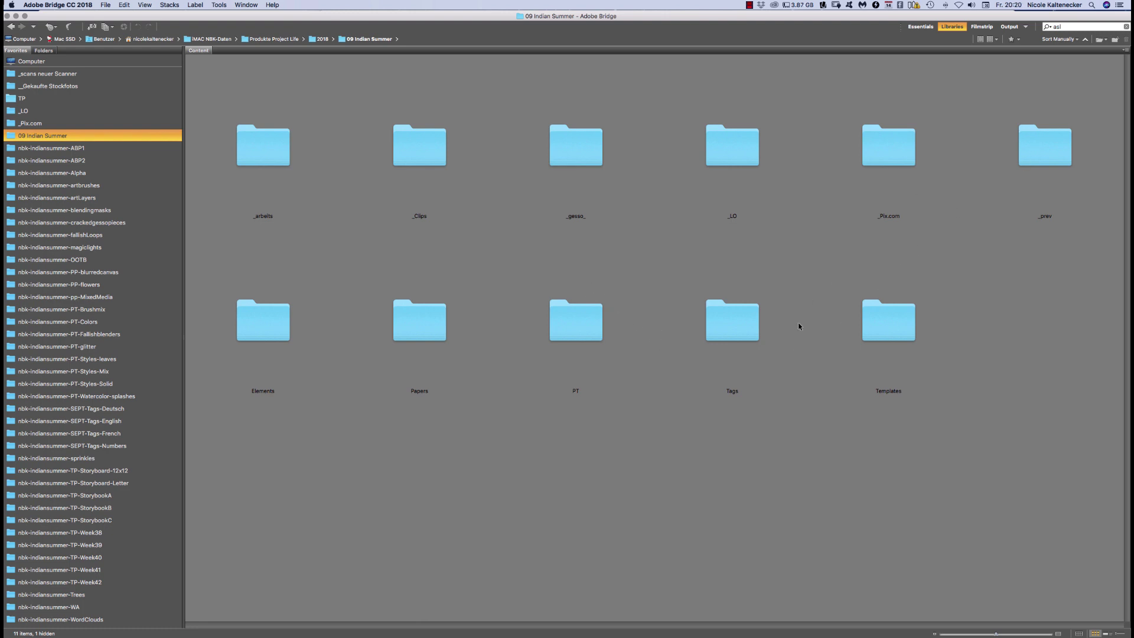
{"action": "double_click", "coordinate": [594, 318]}
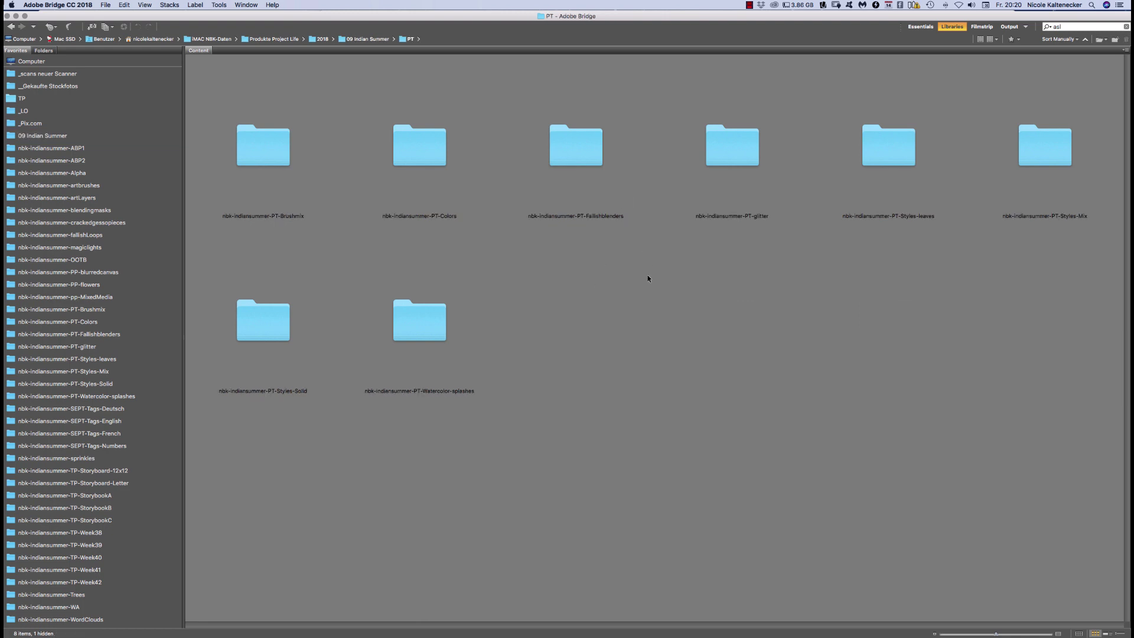
{"action": "double_click", "coordinate": [441, 157]}
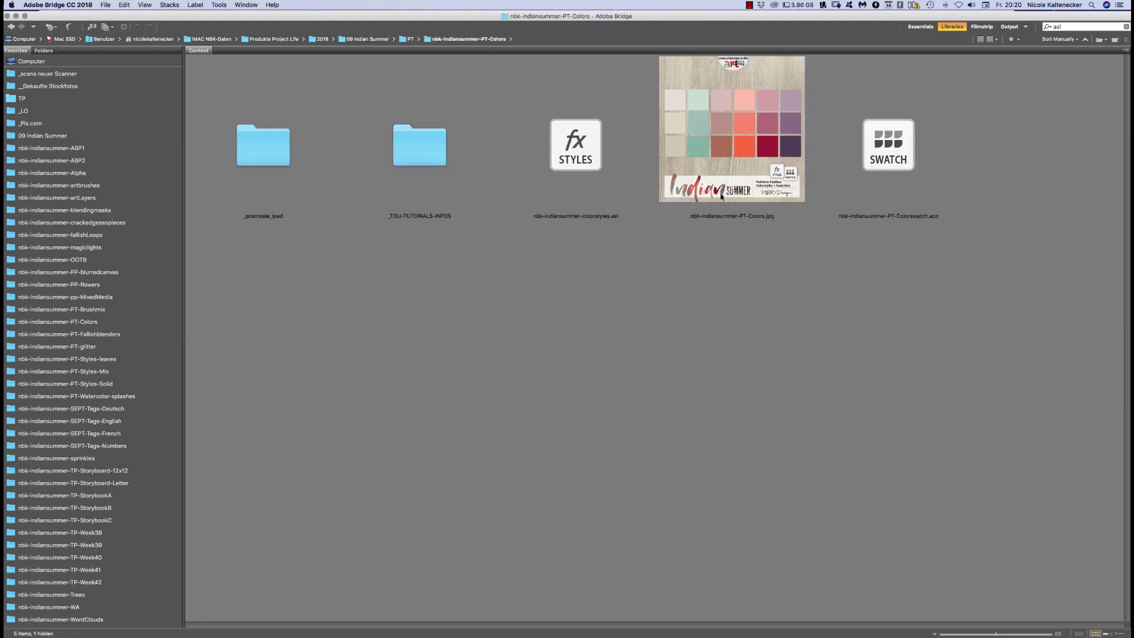
{"action": "left_click", "coordinate": [575, 151]}
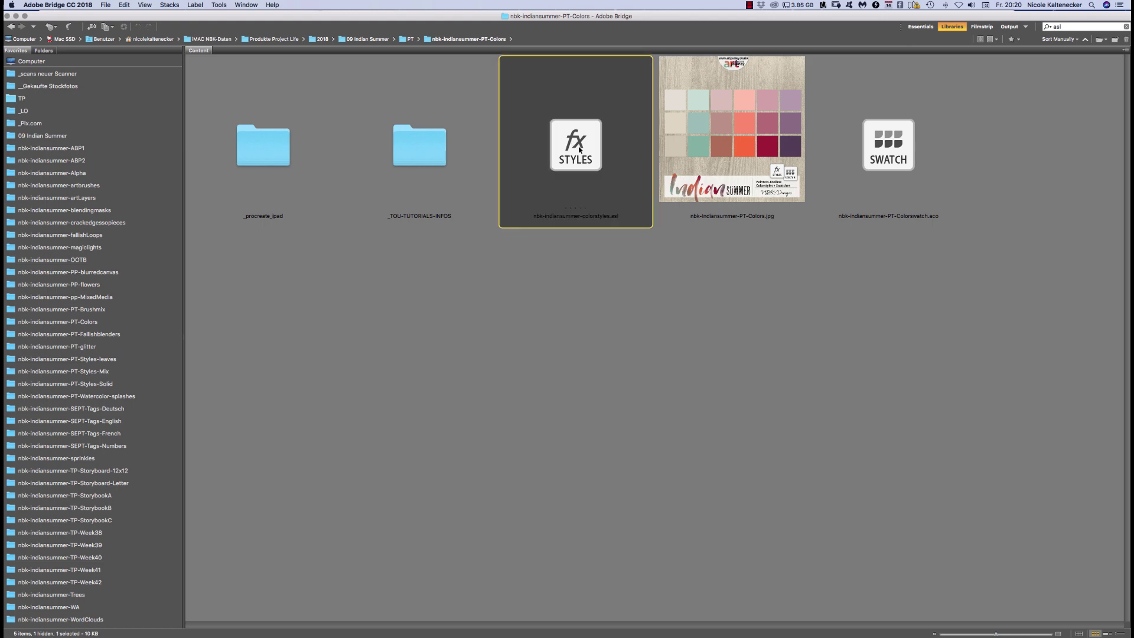
{"action": "double_click", "coordinate": [579, 151]}
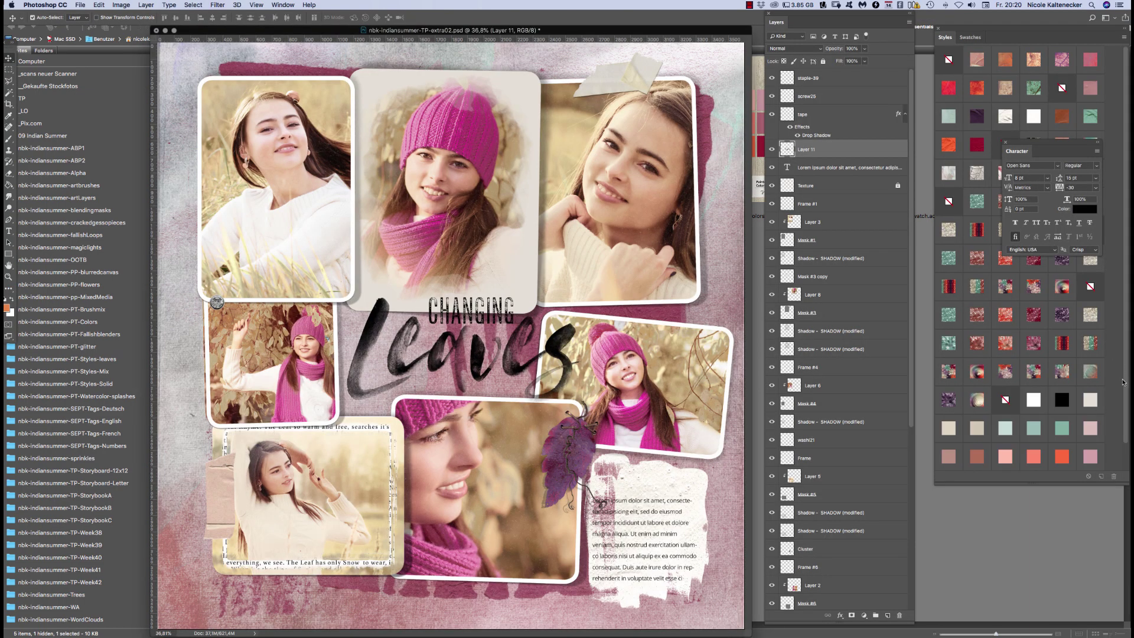
Enlarge the Styles panel until all of the loaded color styles fit in it
{"action": "scroll", "coordinate": [984, 413], "scroll_direction": "down", "scroll_amount": 1}
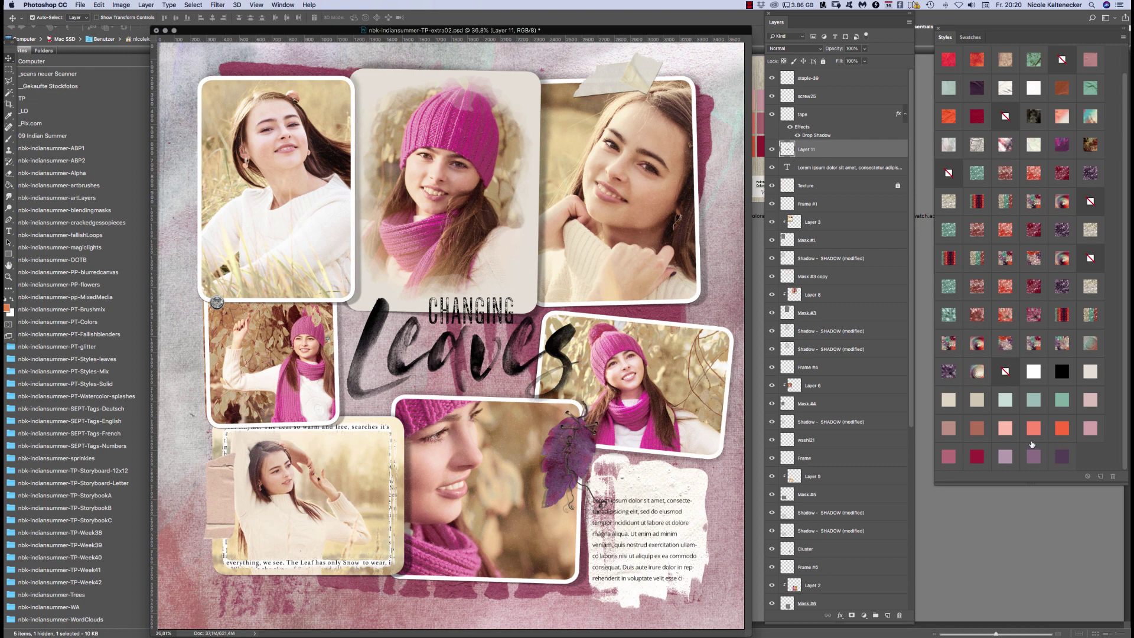
{"action": "left_click", "coordinate": [1020, 488]}
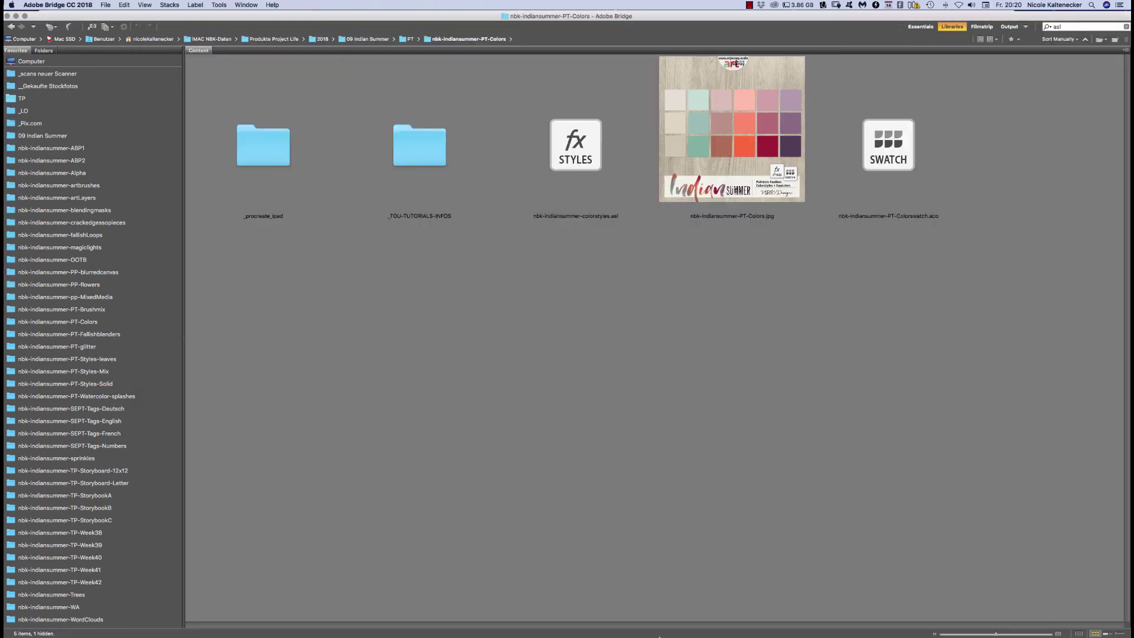
{"action": "left_click", "coordinate": [492, 629]}
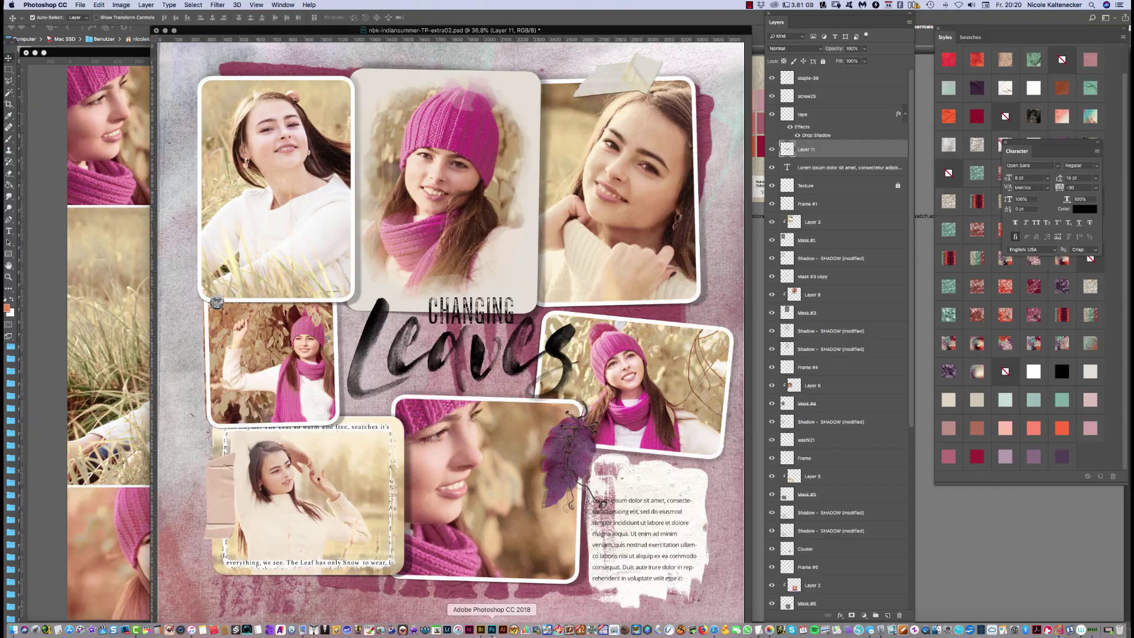
{"action": "left_click_drag", "start_coordinate": [1062, 482], "coordinate": [1049, 552]}
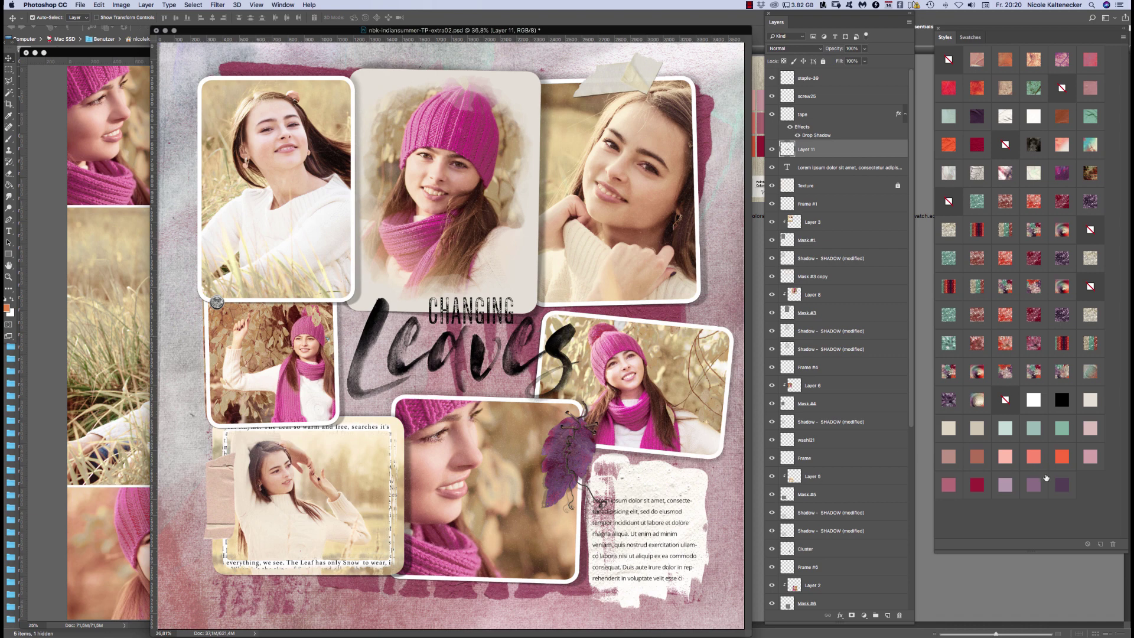
Try the dark purple, teal, mint, pink and medium purple color styles on the "Changing Leaves" word art
{"action": "left_click", "coordinate": [1061, 483]}
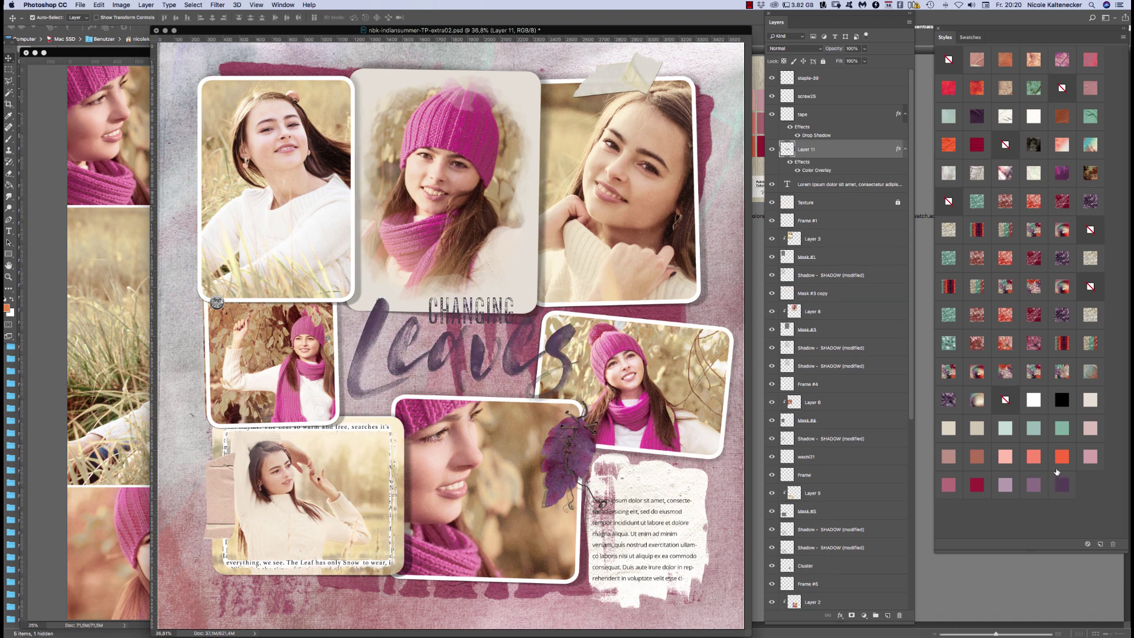
{"action": "left_click", "coordinate": [1063, 429]}
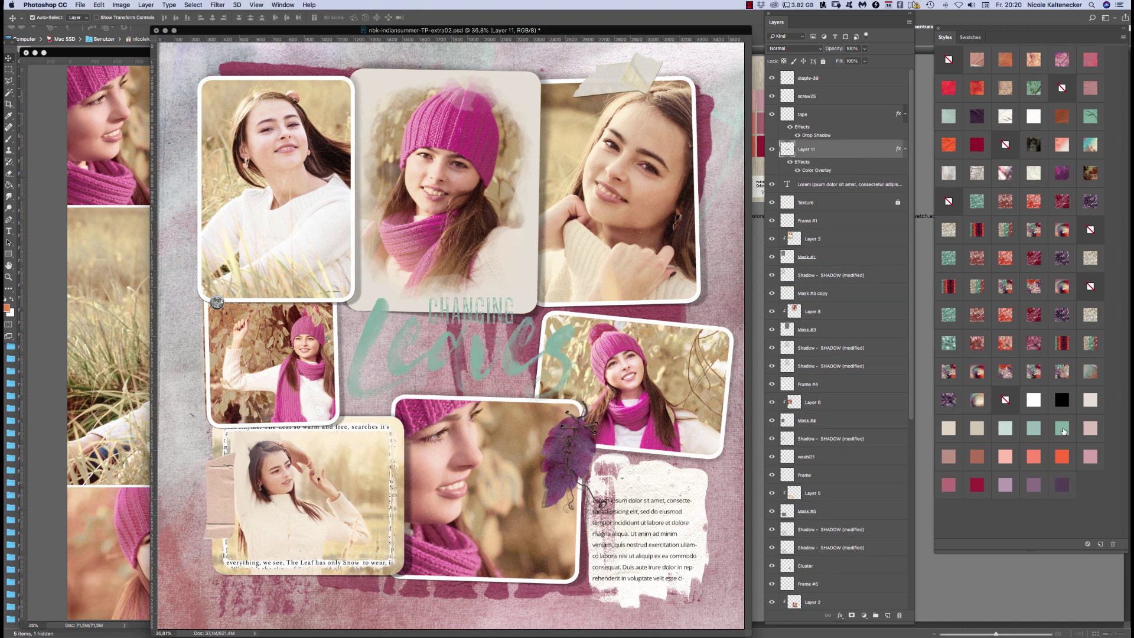
{"action": "left_click", "coordinate": [1005, 453]}
{"action": "left_click", "coordinate": [1004, 431]}
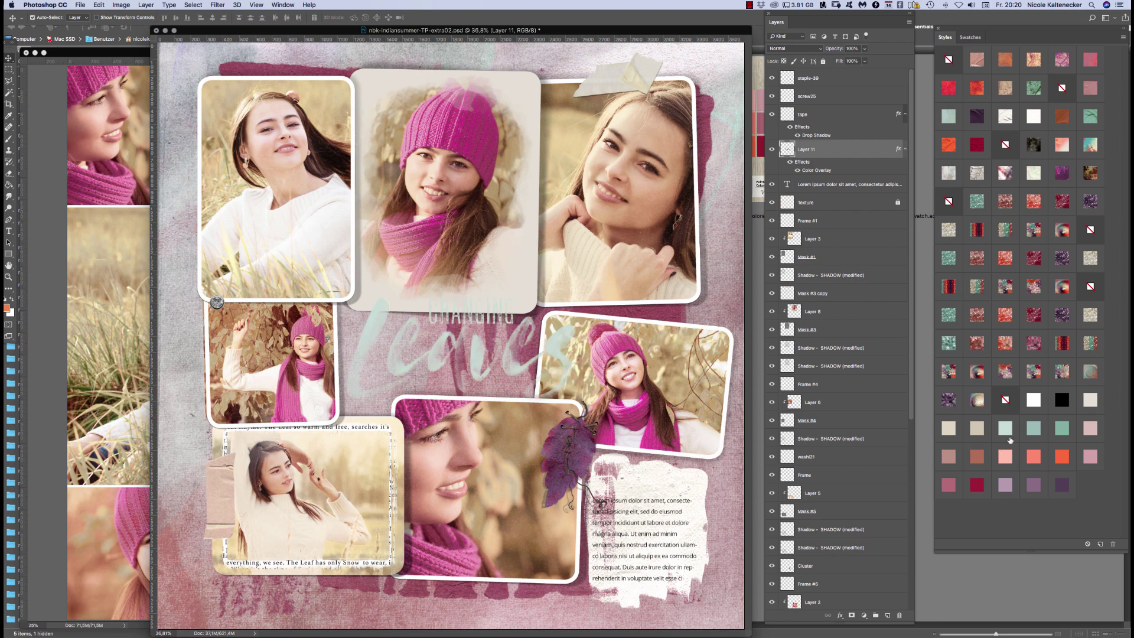
{"action": "left_click", "coordinate": [1090, 456]}
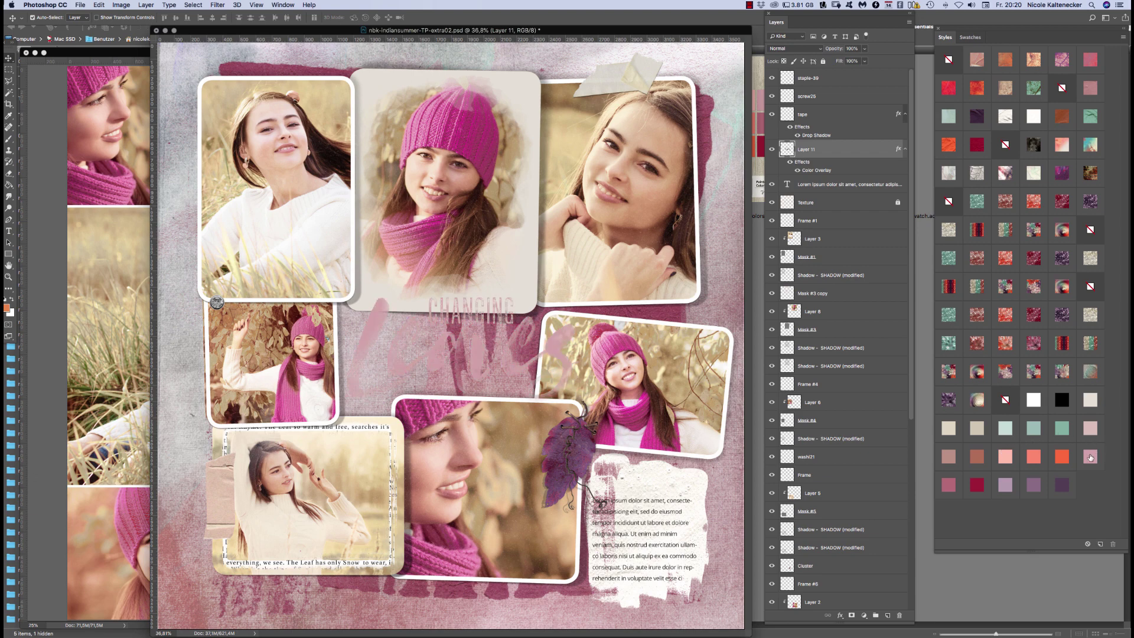
{"action": "left_click", "coordinate": [1061, 483]}
{"action": "left_click", "coordinate": [1034, 482]}
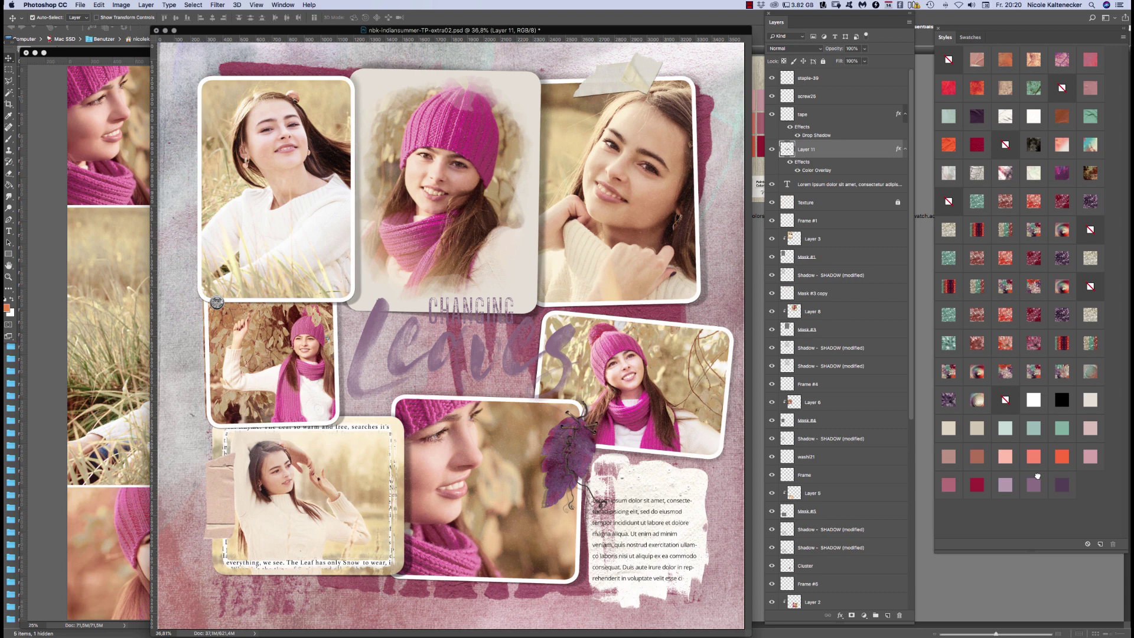
{"action": "left_click", "coordinate": [1063, 486]}
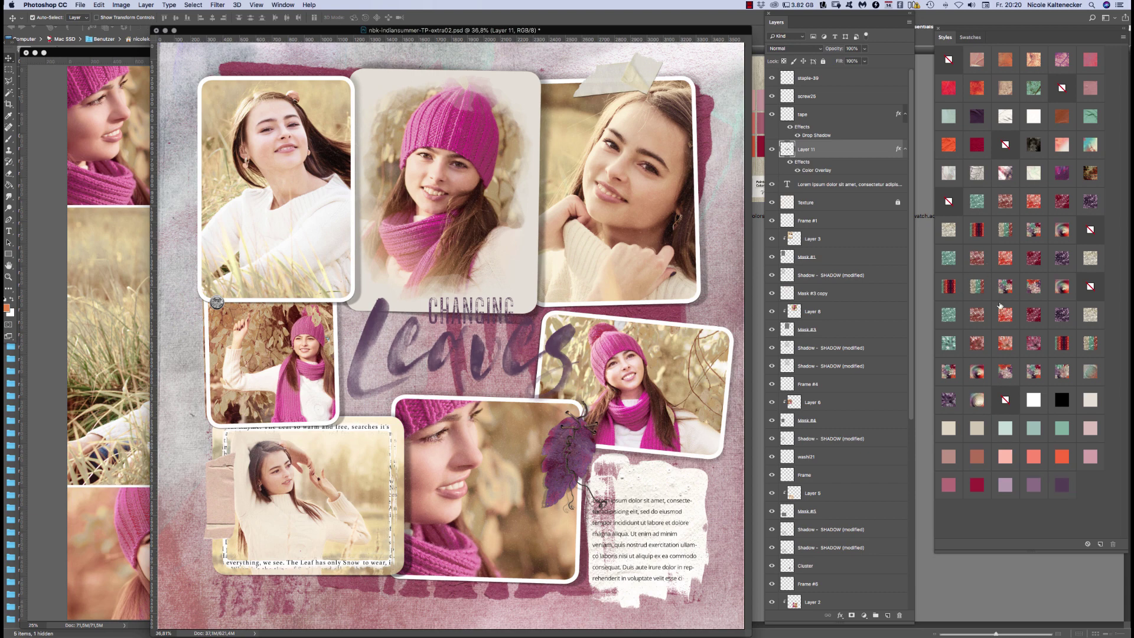
Try the glitter, black text-print, coral watercolor, multicolor paint and teal pattern styles on the "Changing Leaves" word art
{"action": "left_click", "coordinate": [1060, 313]}
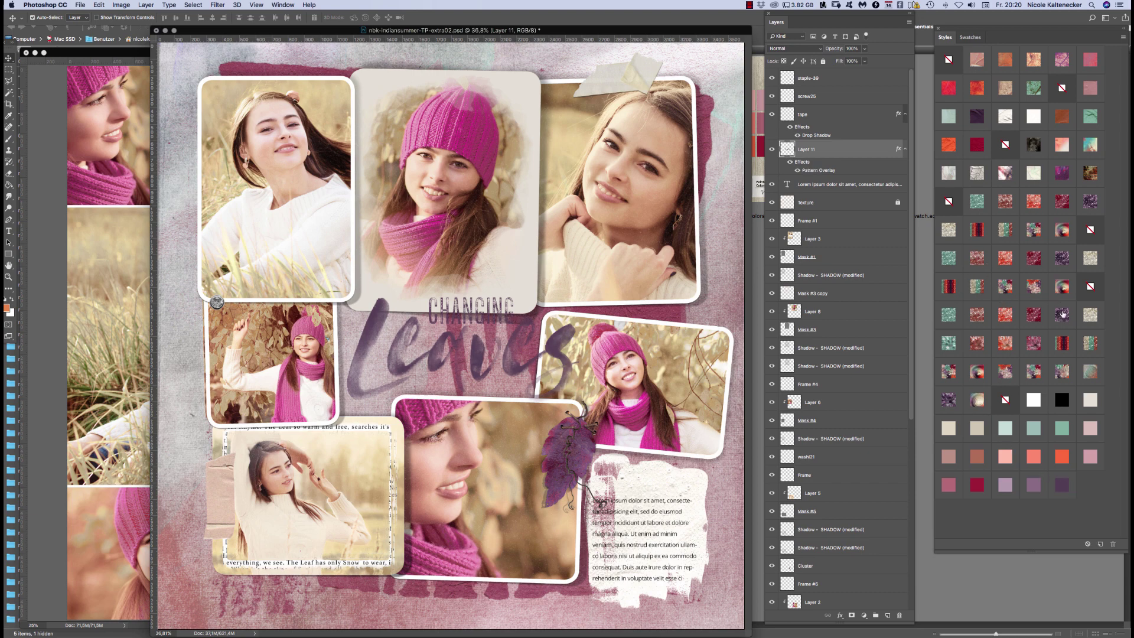
{"action": "left_click", "coordinate": [1063, 259]}
{"action": "left_click", "coordinate": [1088, 258]}
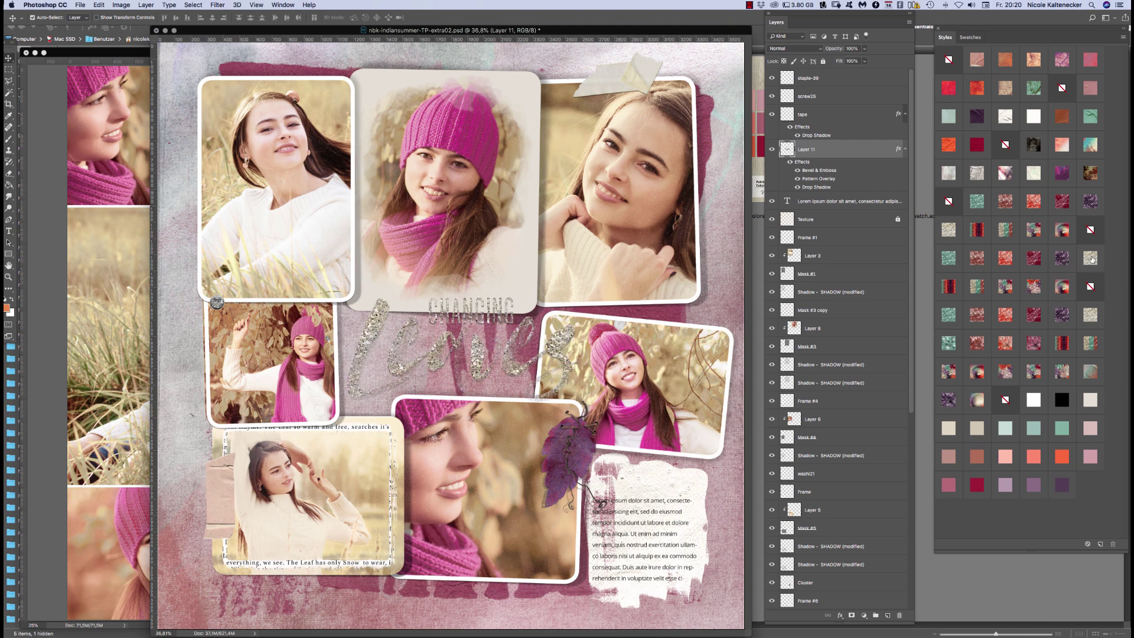
{"action": "left_click", "coordinate": [1032, 146]}
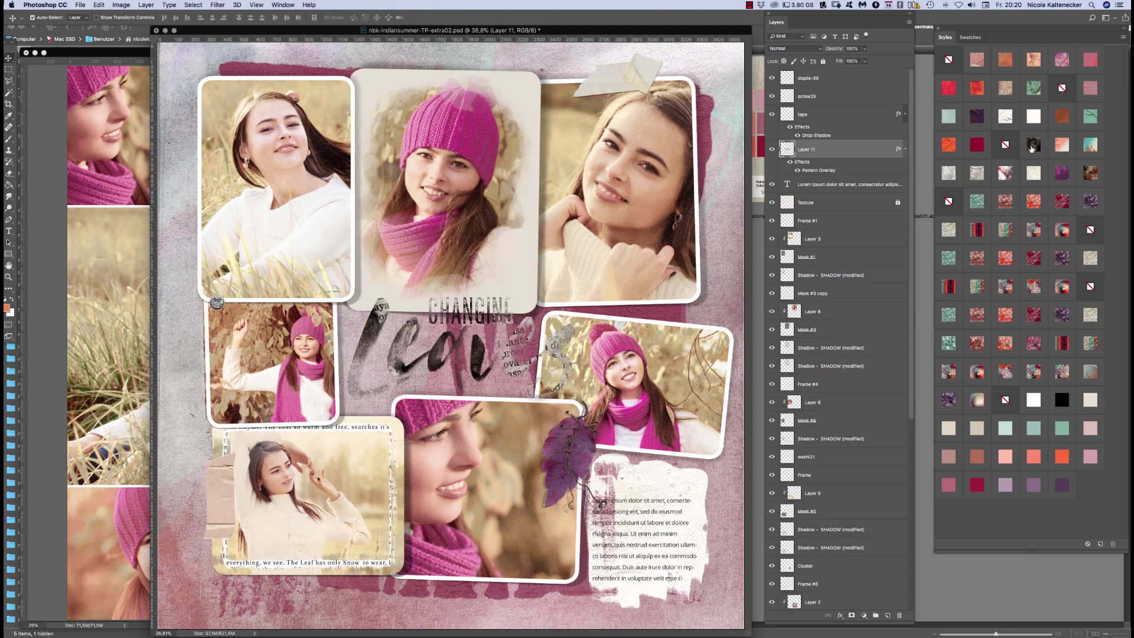
{"action": "left_click", "coordinate": [1060, 145]}
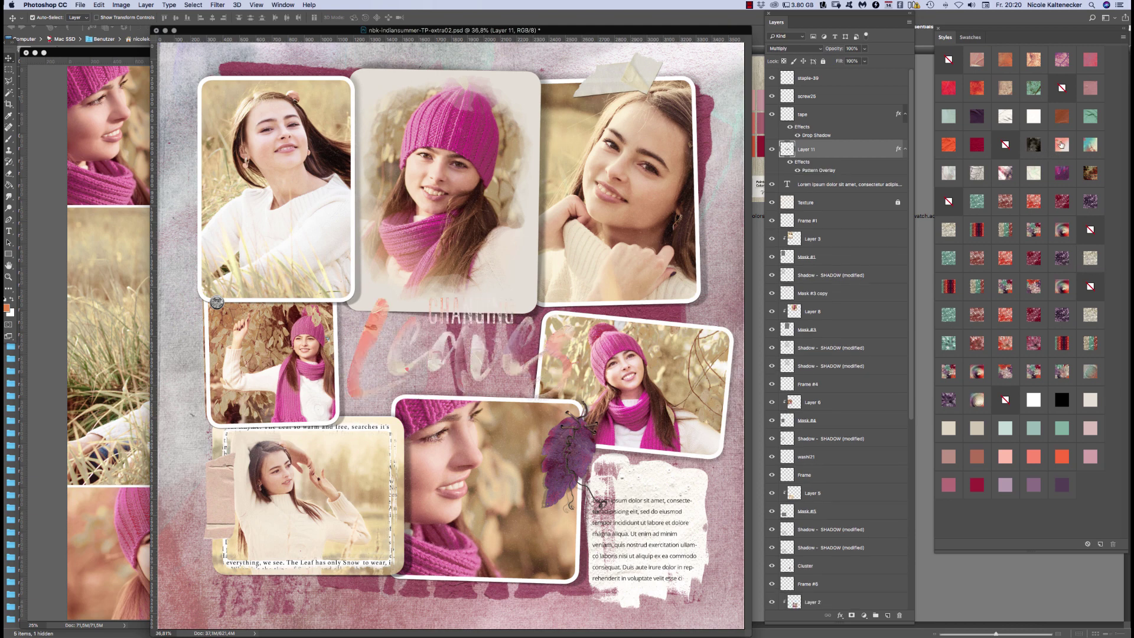
{"action": "left_click", "coordinate": [1087, 144]}
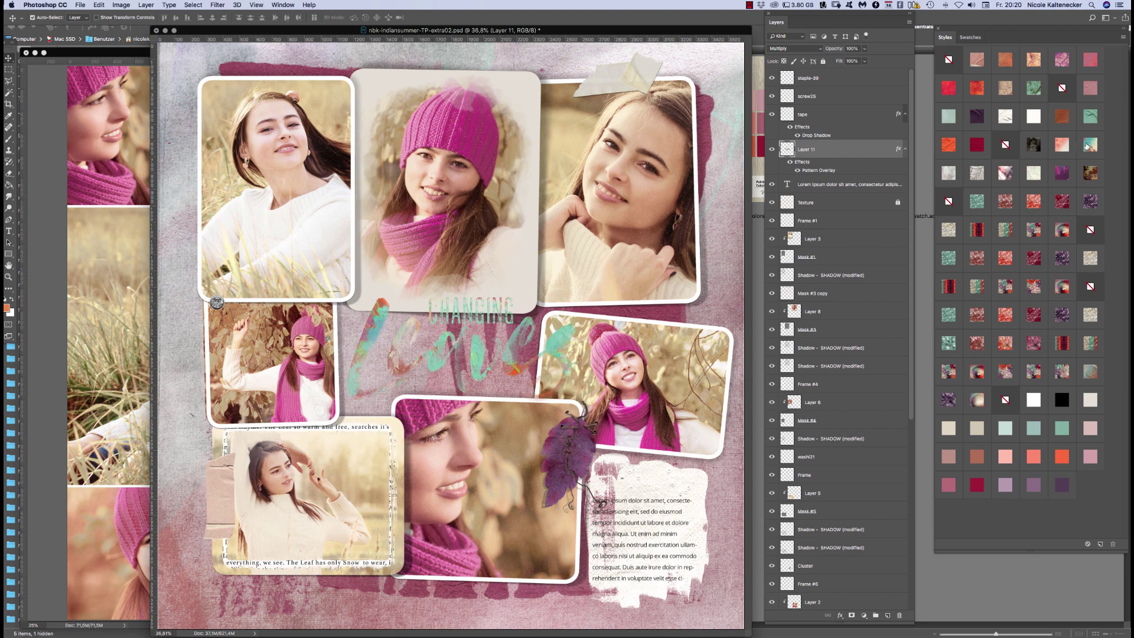
{"action": "left_click", "coordinate": [1090, 116]}
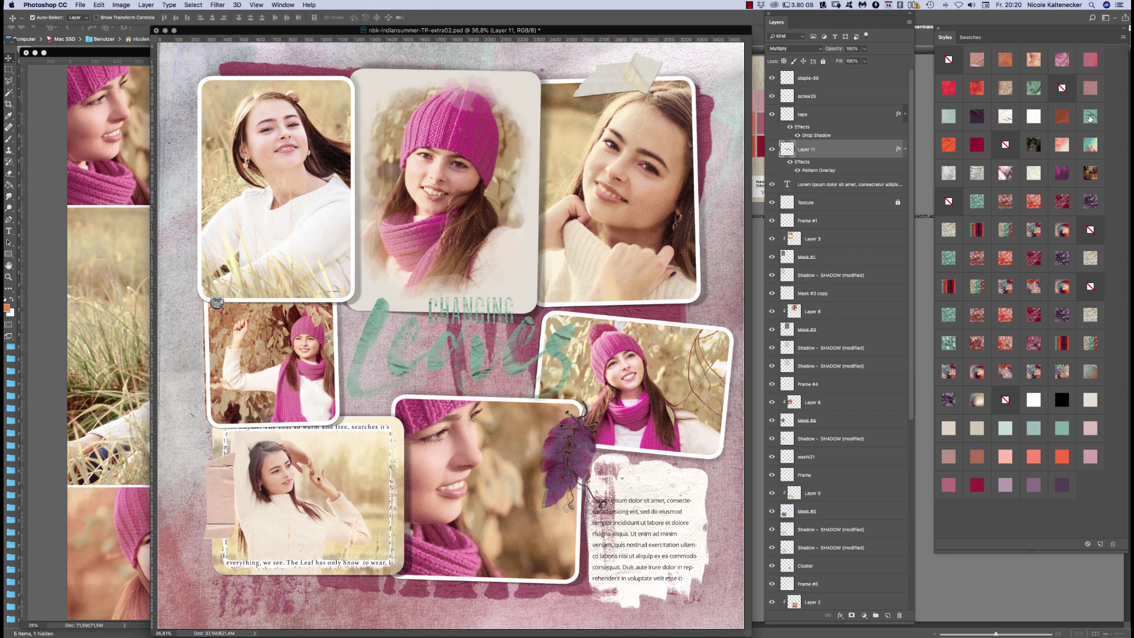
Reset the word art to plain black for comparison and reapply the dark purple paint pattern style
{"action": "left_click", "coordinate": [977, 118]}
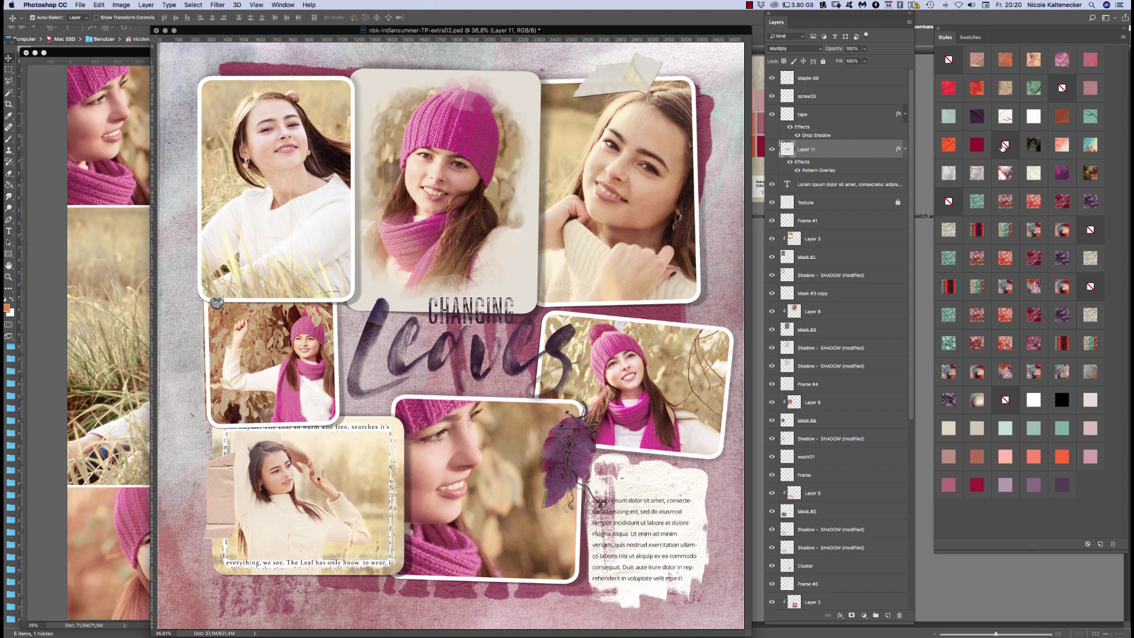
{"action": "left_click", "coordinate": [1003, 145]}
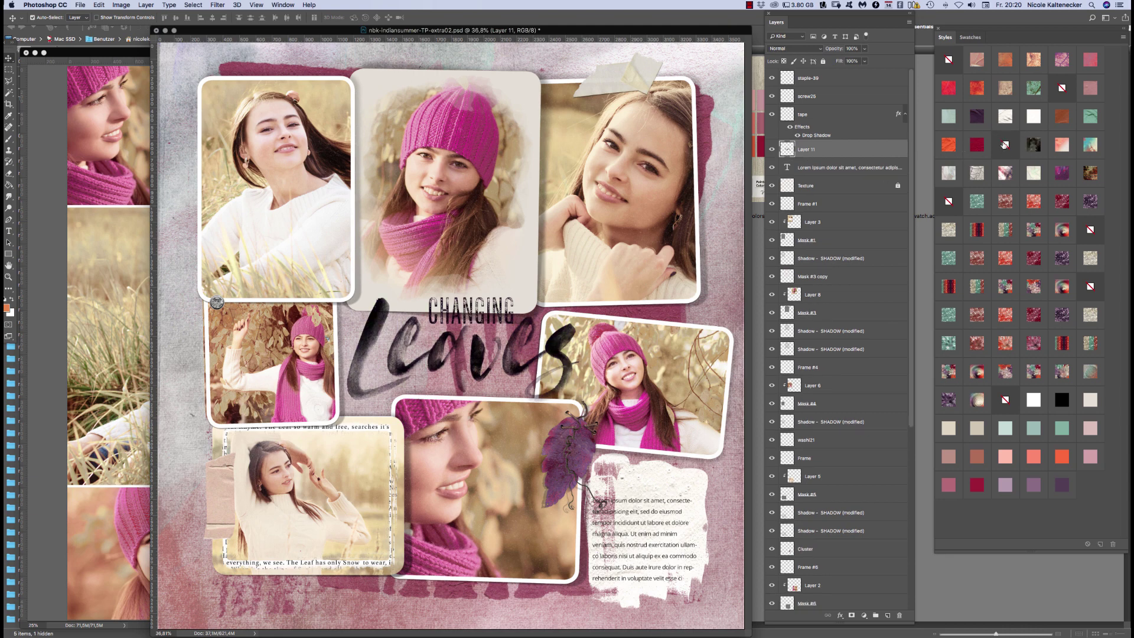
{"action": "left_click", "coordinate": [977, 116]}
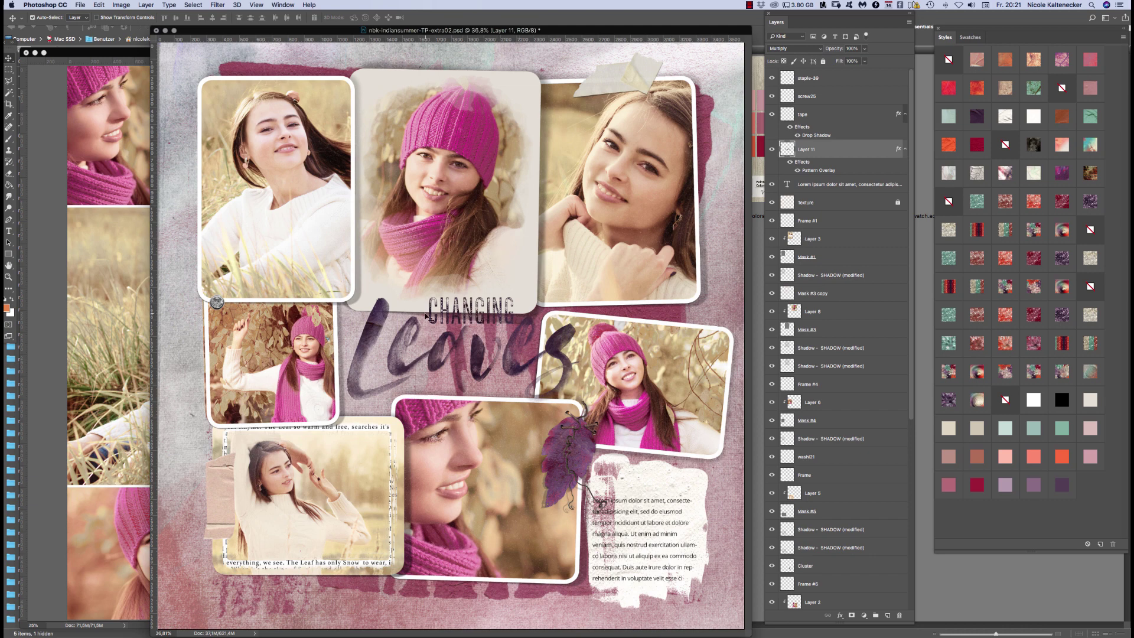
Outline the word "CHANGING" with the Polygonal Lasso and cut it from the word art onto its own layer
{"action": "left_click", "coordinate": [9, 81]}
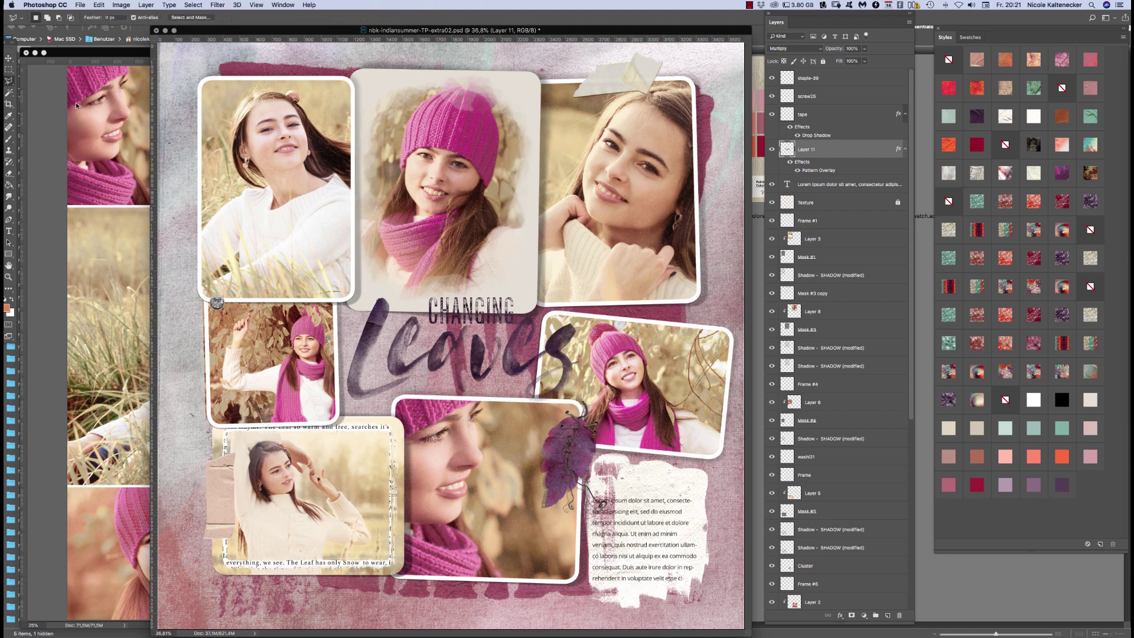
{"action": "left_click", "coordinate": [9, 83]}
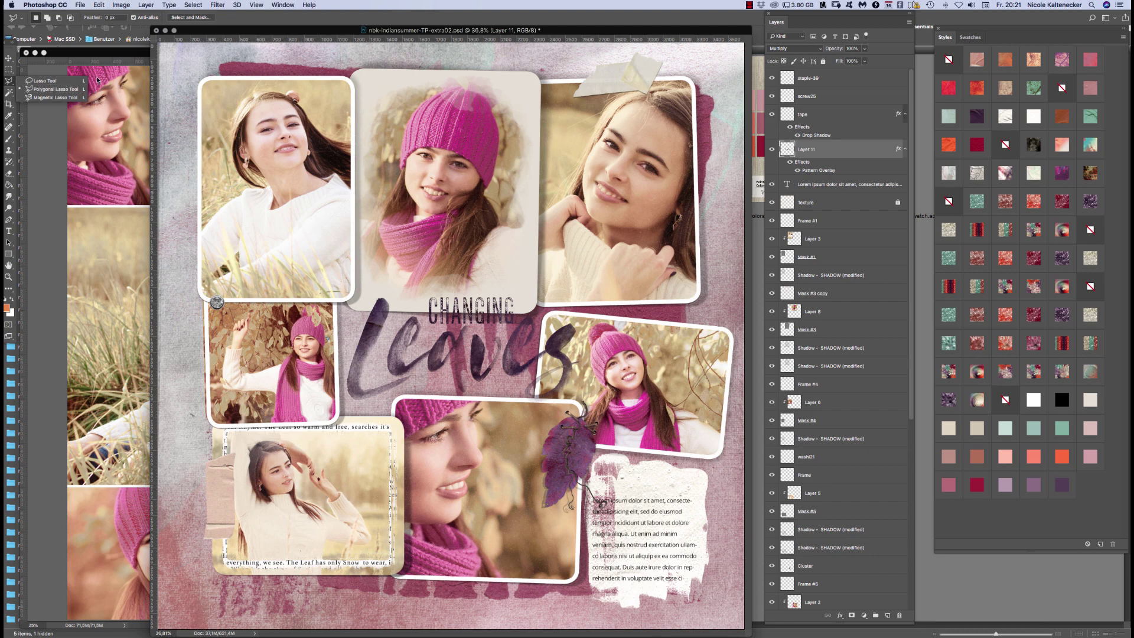
{"action": "left_click", "coordinate": [425, 295]}
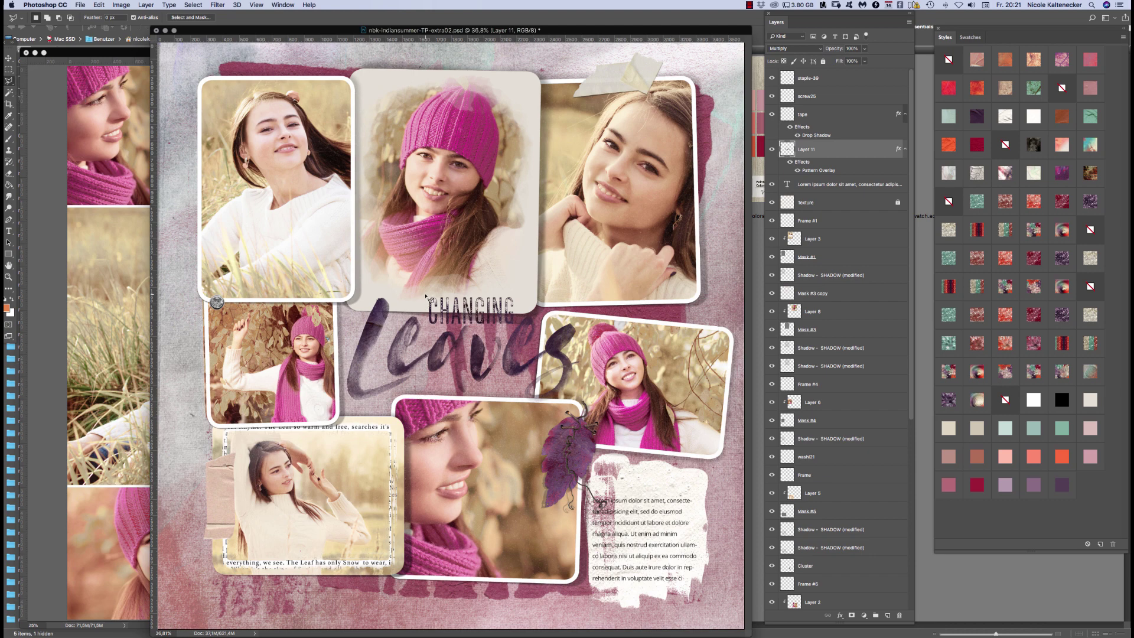
{"action": "left_click", "coordinate": [426, 324]}
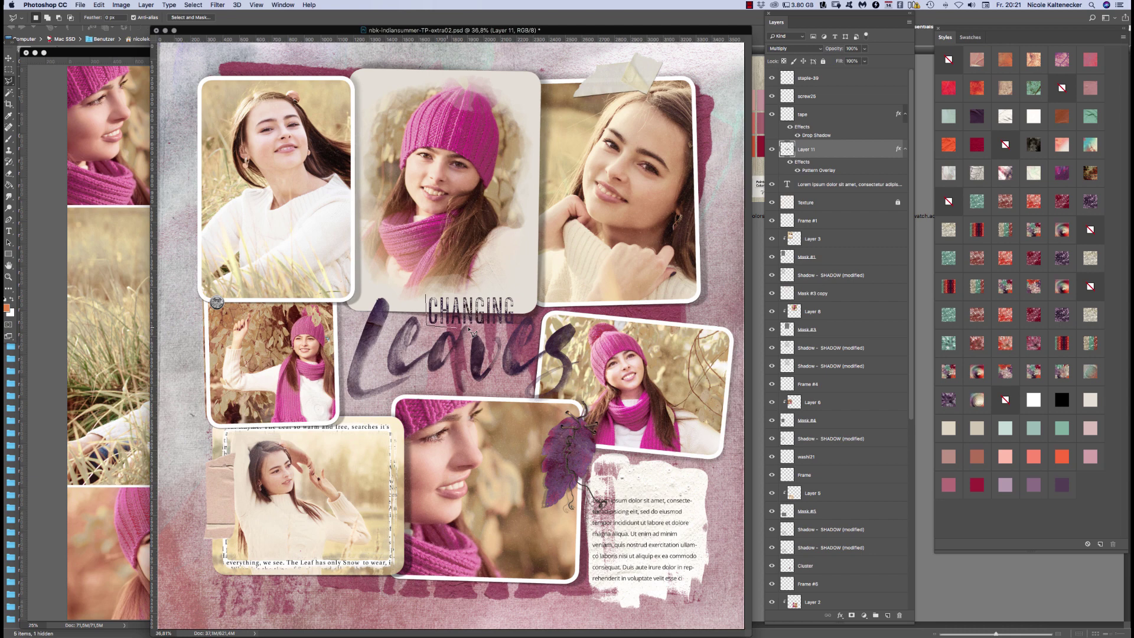
{"action": "left_click", "coordinate": [517, 325]}
{"action": "left_click", "coordinate": [517, 292]}
{"action": "left_click", "coordinate": [427, 296]}
{"action": "key", "text": "super+j"}
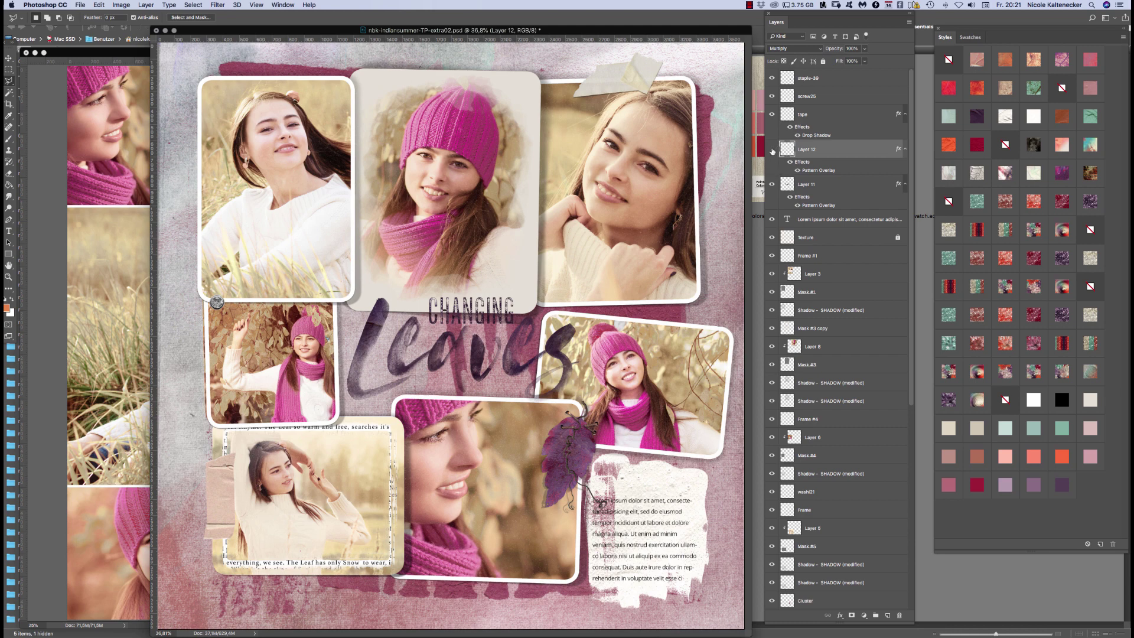
Check the separation of the two words by hiding and showing Layer 12 and Layer 11 in turn
{"action": "left_click", "coordinate": [772, 150]}
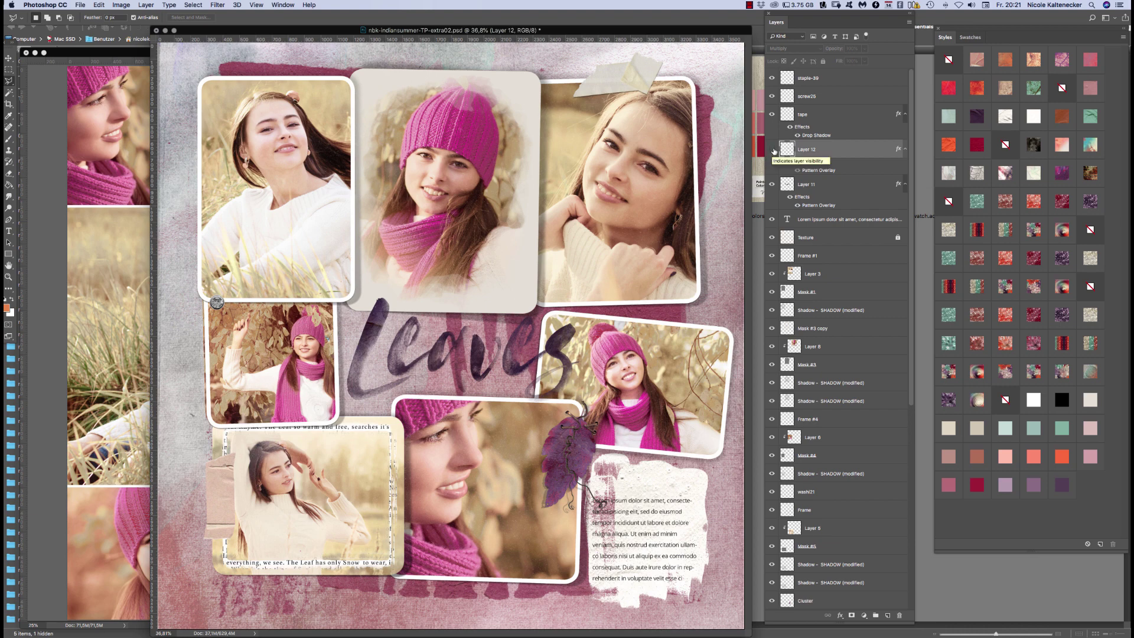
{"action": "left_click", "coordinate": [772, 149]}
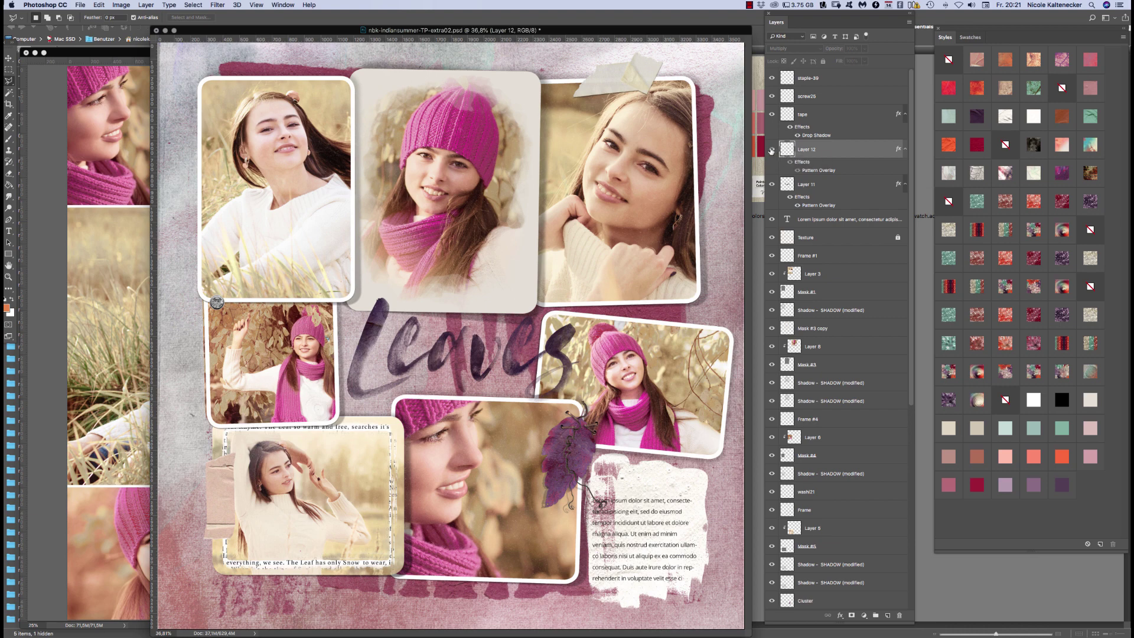
{"action": "left_click", "coordinate": [771, 184]}
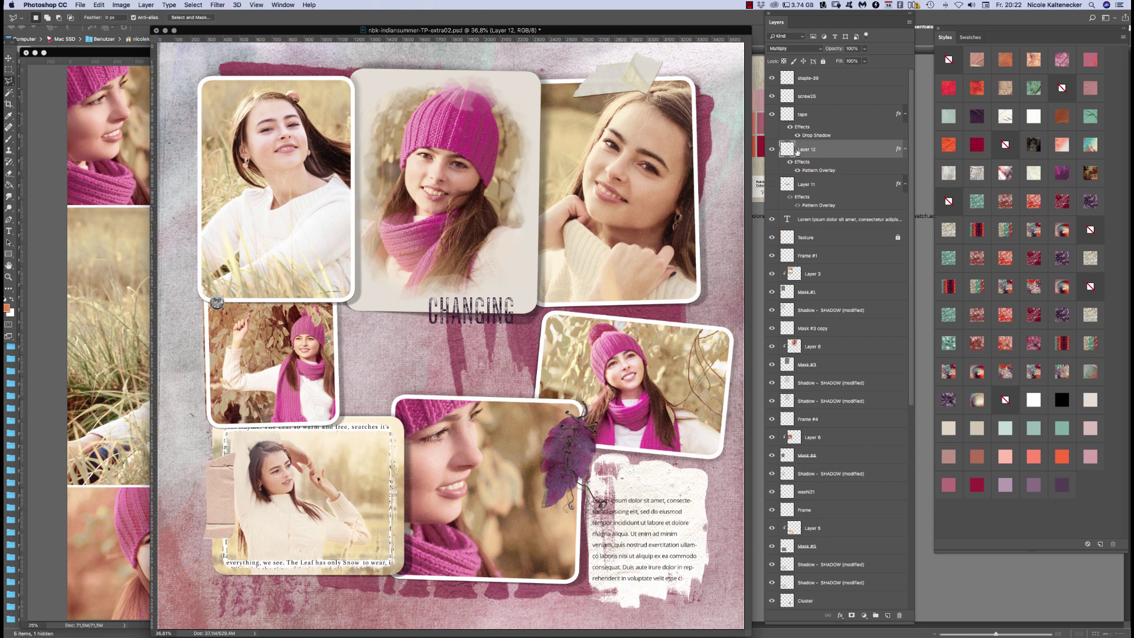
{"action": "left_click", "coordinate": [771, 184]}
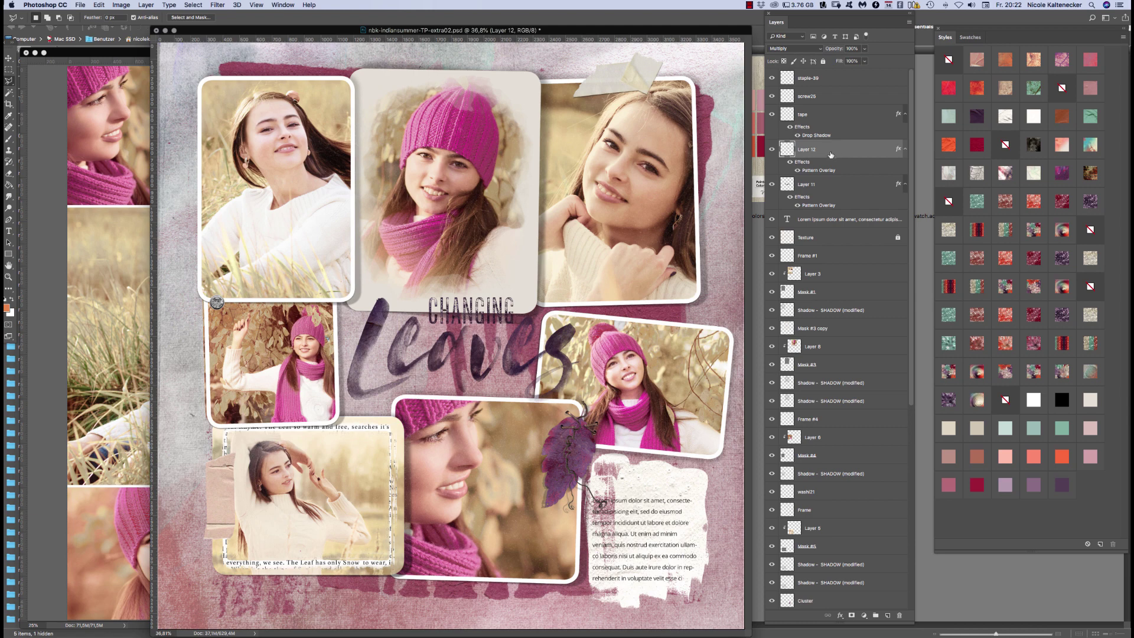
Move "CHANGING" slightly up and to the right, and nudge "Leaves" slightly up and to the left
{"action": "key", "text": "v"}
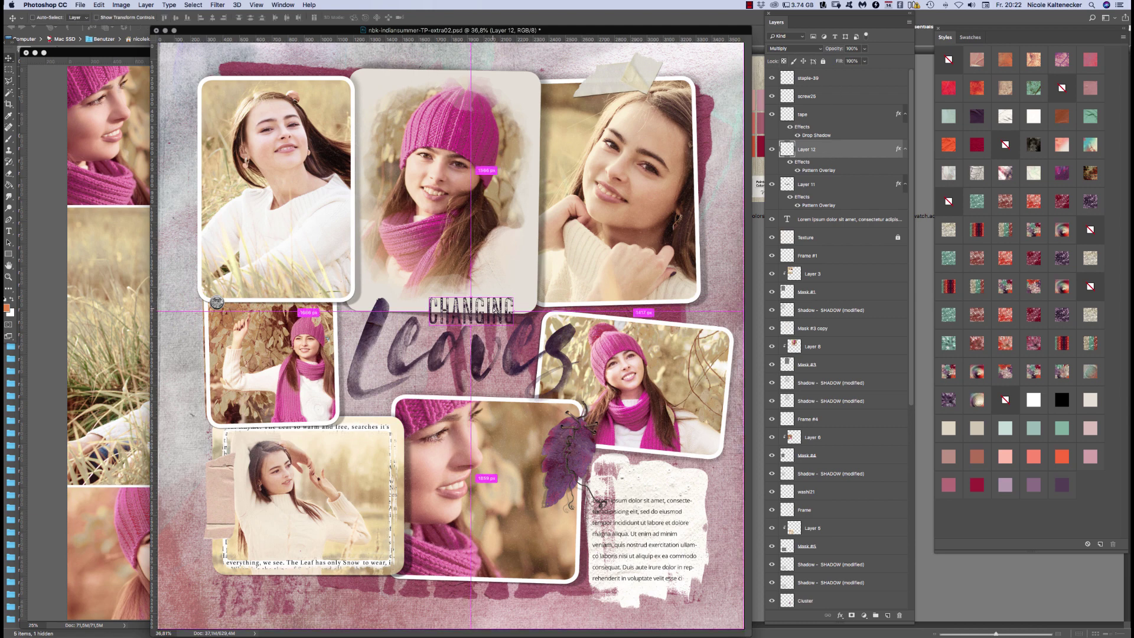
{"action": "left_click_drag", "start_coordinate": [494, 309], "coordinate": [509, 294]}
{"action": "left_click_drag", "start_coordinate": [565, 339], "coordinate": [562, 335]}
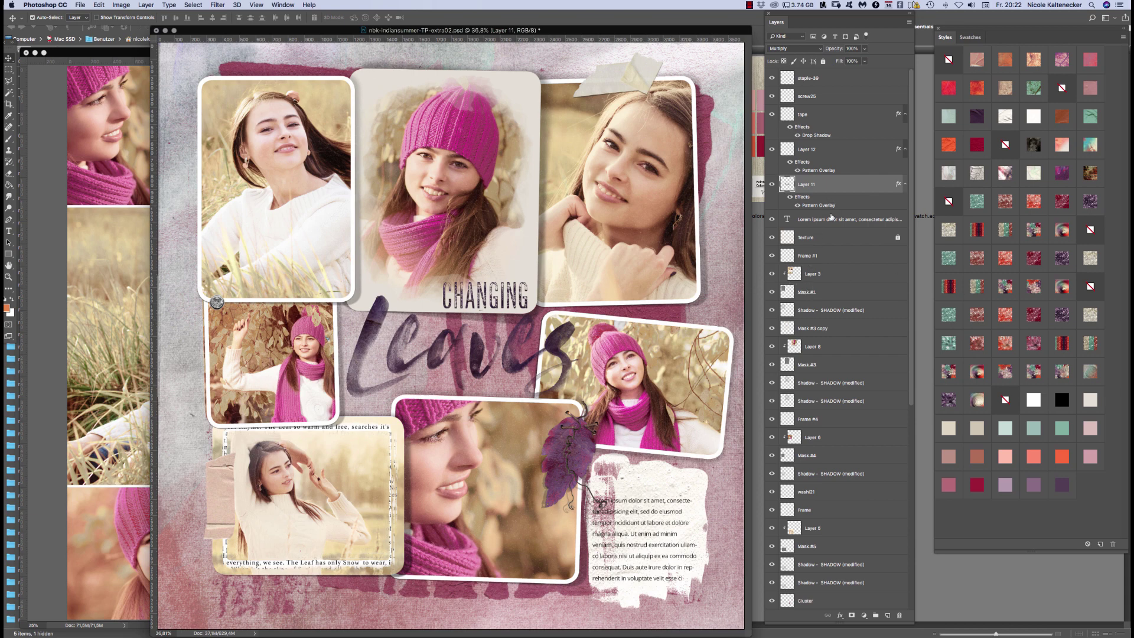
Add a stroke effect to the "Leaves" layer in the beige swatch color d0c7b2
{"action": "left_click", "coordinate": [840, 616]}
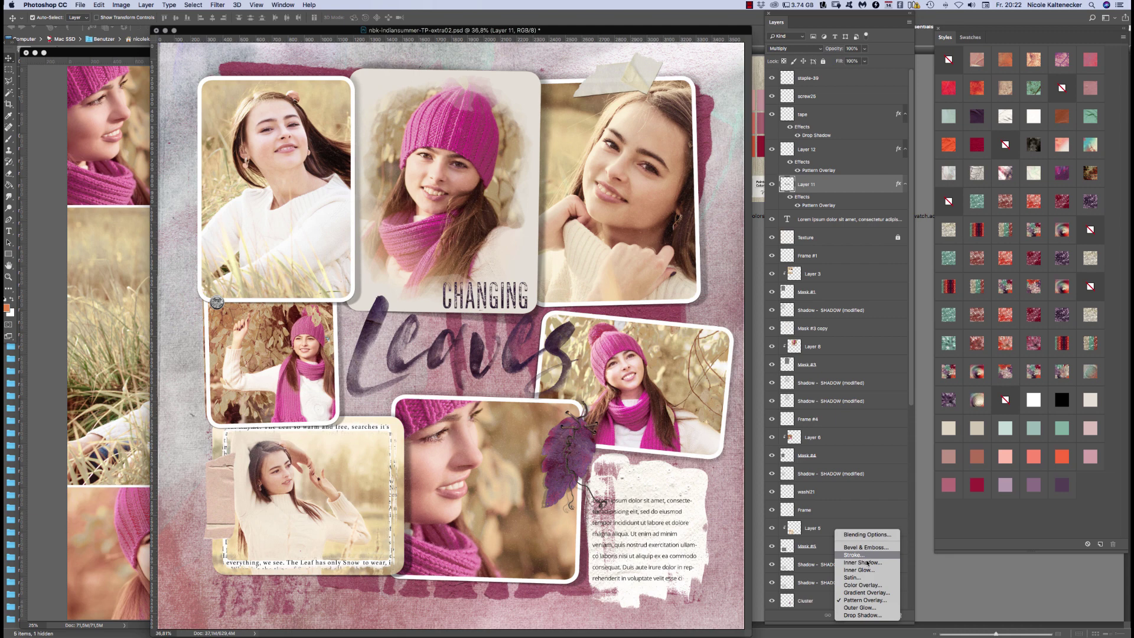
{"action": "left_click", "coordinate": [859, 555]}
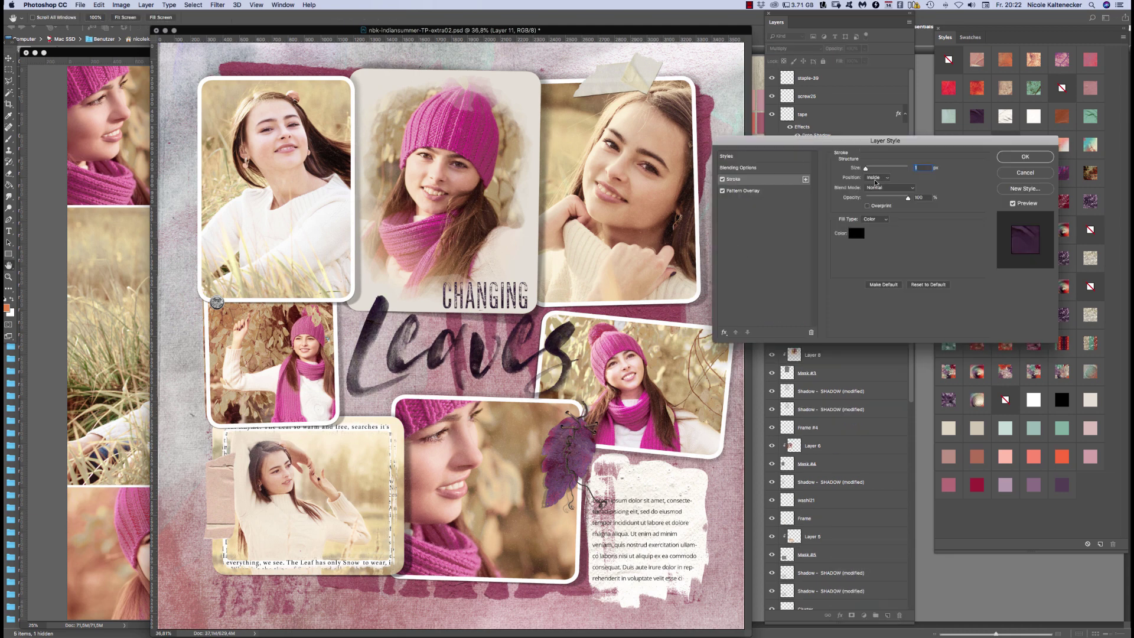
{"action": "left_click", "coordinate": [857, 235]}
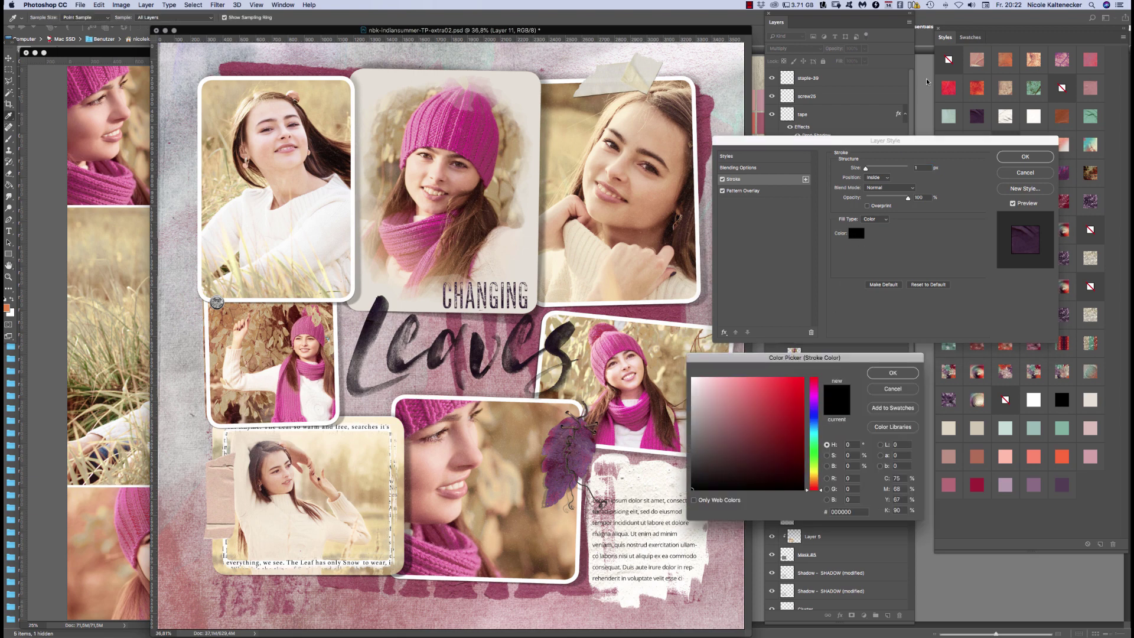
{"action": "left_click_drag", "start_coordinate": [898, 141], "coordinate": [755, 110]}
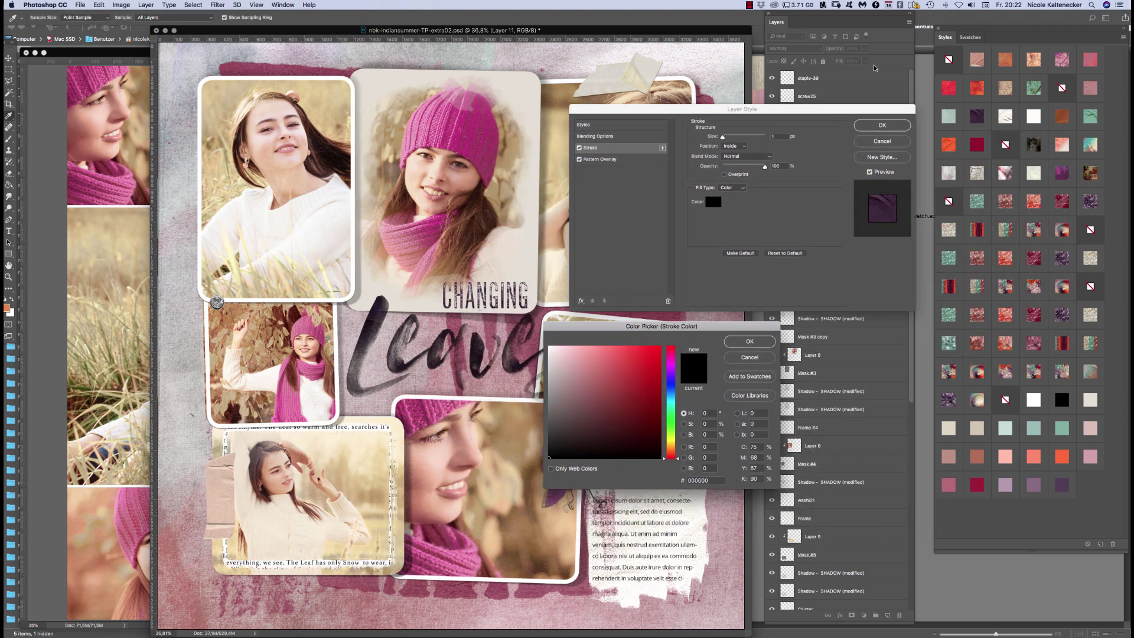
{"action": "left_click", "coordinate": [971, 37]}
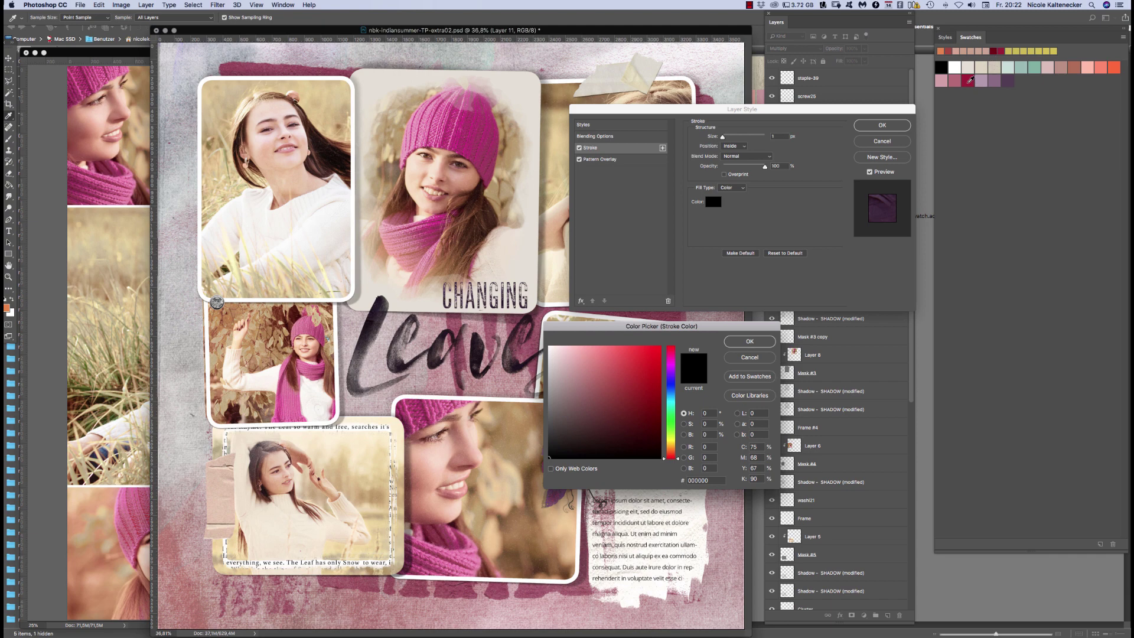
{"action": "left_click", "coordinate": [968, 68]}
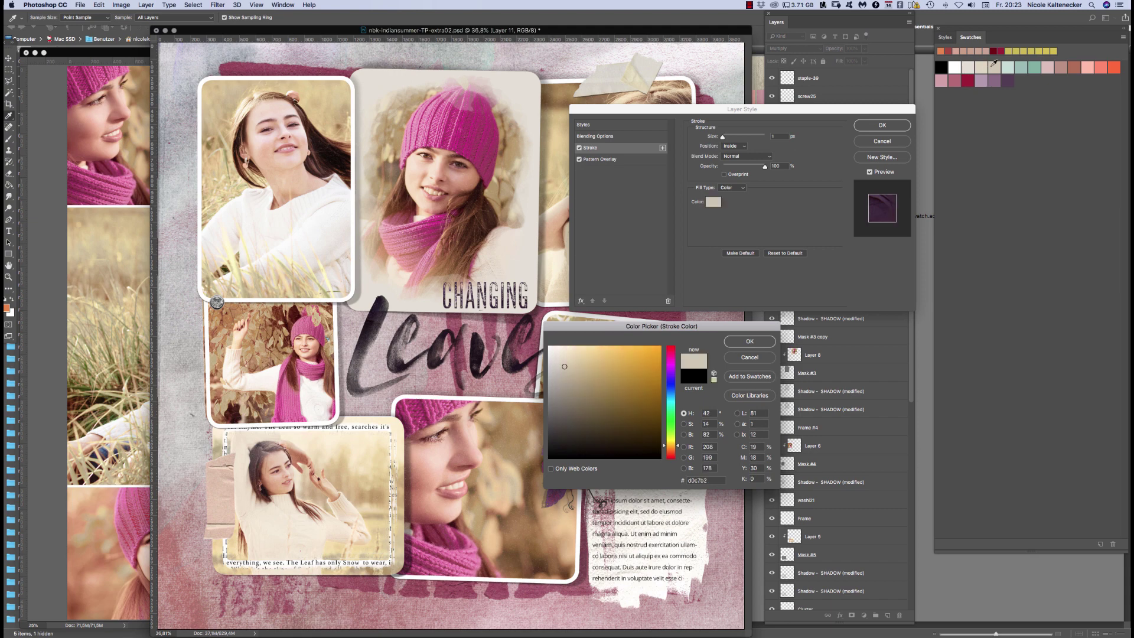
{"action": "left_click", "coordinate": [753, 341]}
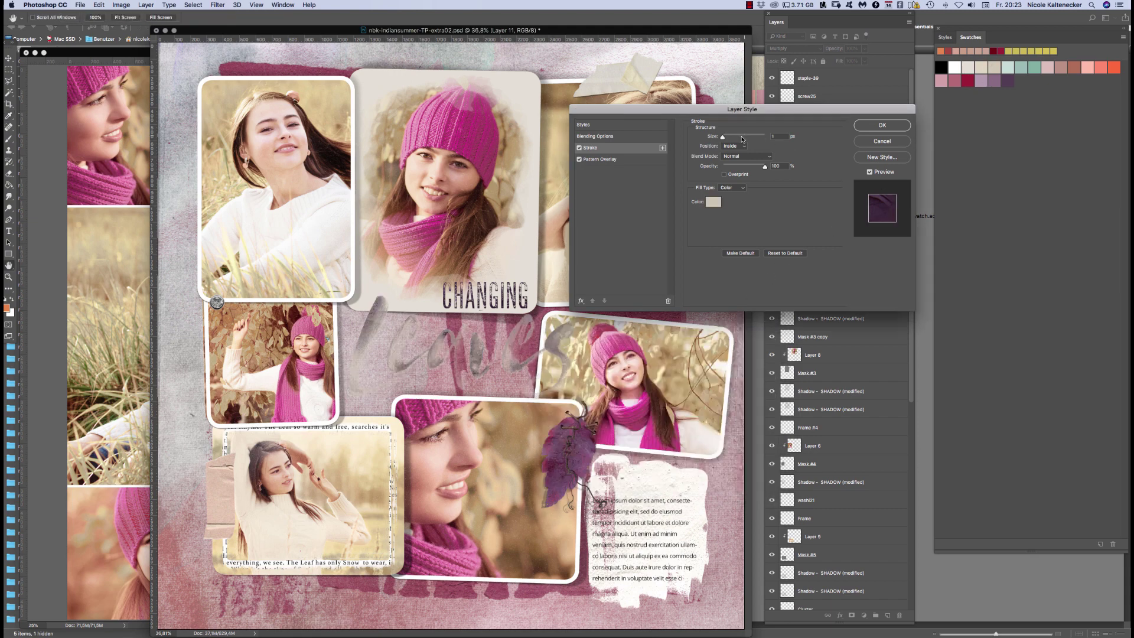
Set the stroke of "Leaves" to the outside position and widen it to about 24 px
{"action": "left_click", "coordinate": [733, 146]}
{"action": "left_click", "coordinate": [735, 139]}
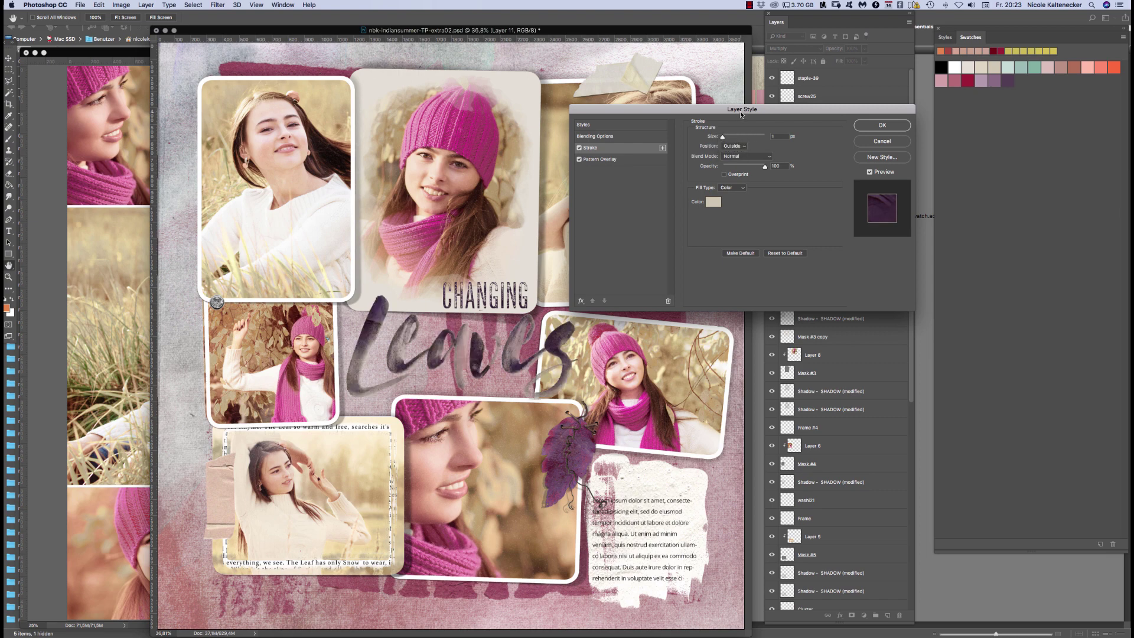
{"action": "left_click_drag", "start_coordinate": [741, 114], "coordinate": [813, 144]}
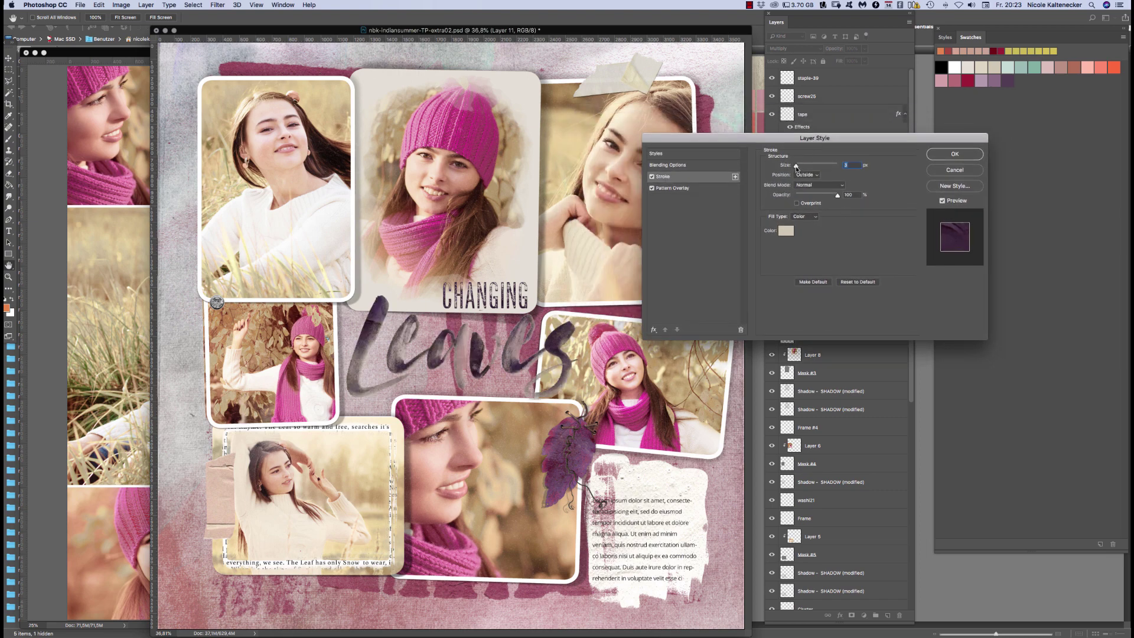
{"action": "left_click_drag", "start_coordinate": [796, 167], "coordinate": [801, 169]}
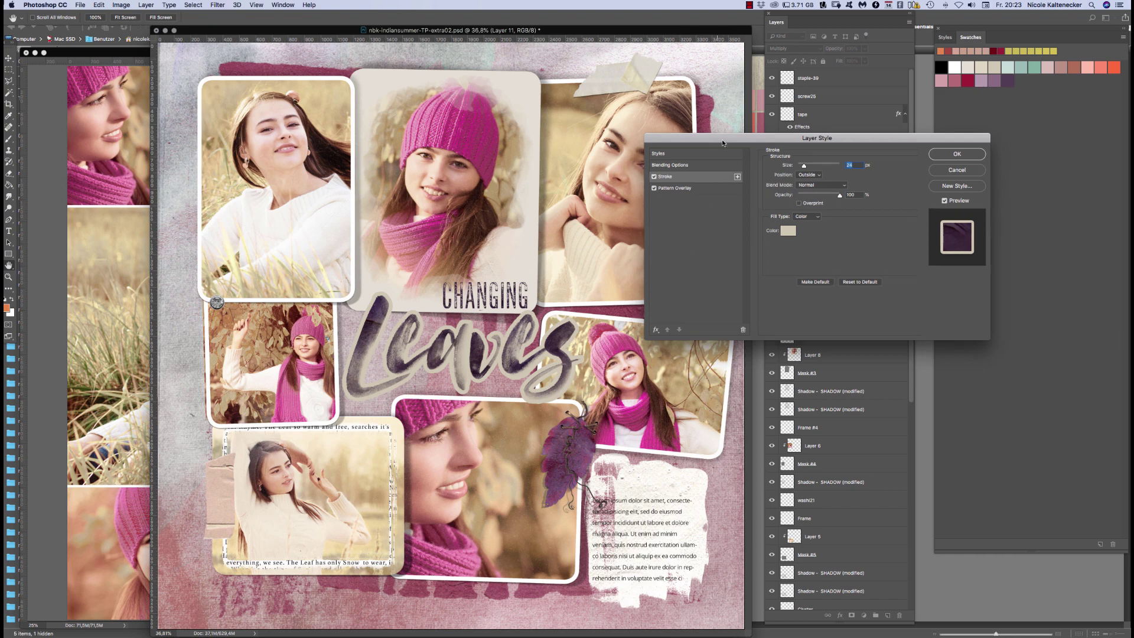
{"action": "left_click_drag", "start_coordinate": [720, 142], "coordinate": [737, 162]}
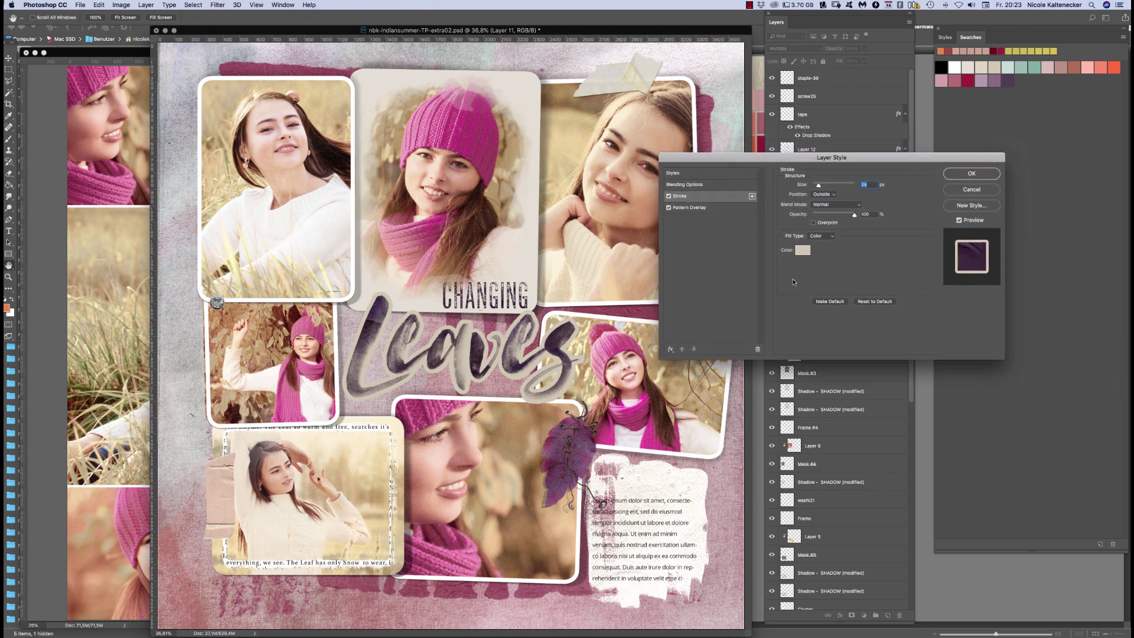
Add a drop shadow to "Leaves" with about 40 px distance, 21% spread, 68 px size and 51% opacity
{"action": "left_click", "coordinate": [670, 349]}
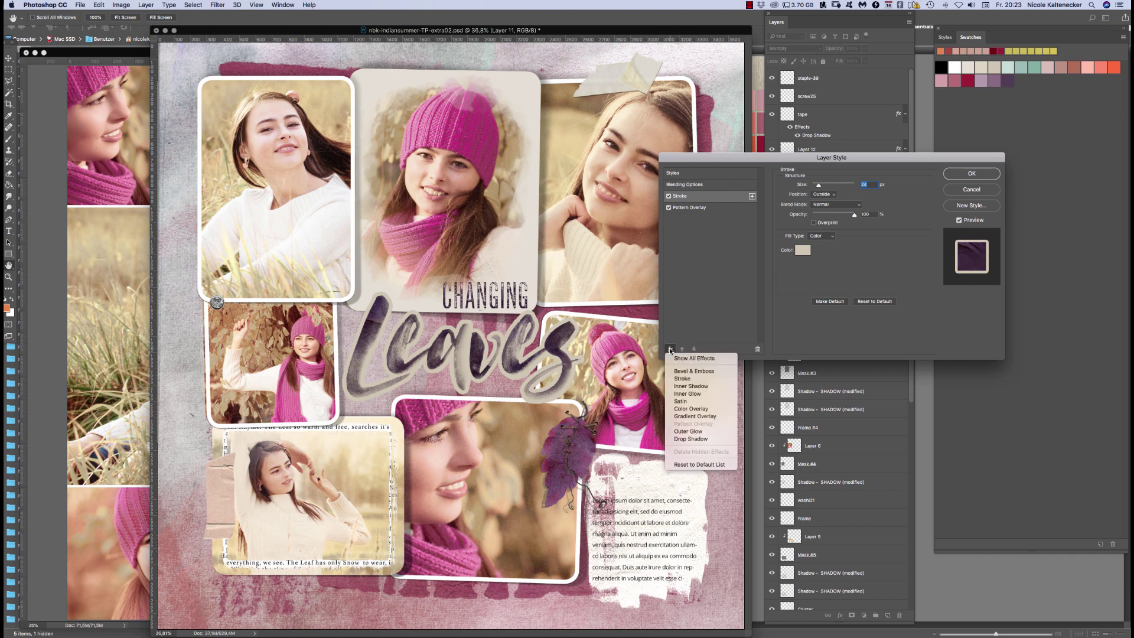
{"action": "left_click", "coordinate": [707, 438]}
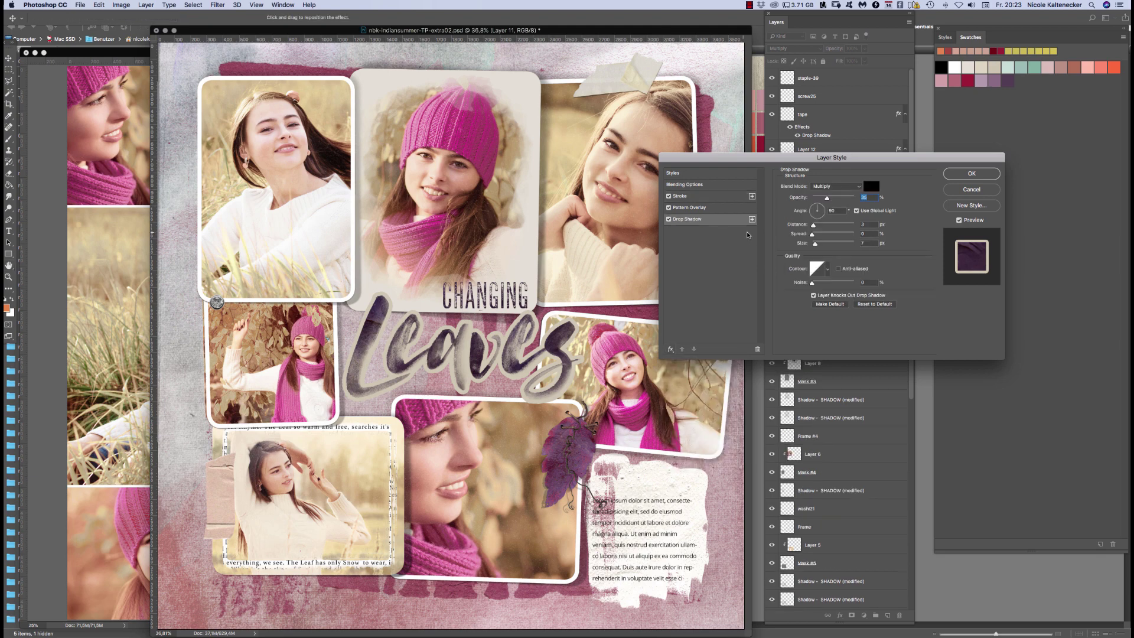
{"action": "left_click_drag", "start_coordinate": [813, 225], "coordinate": [826, 245]}
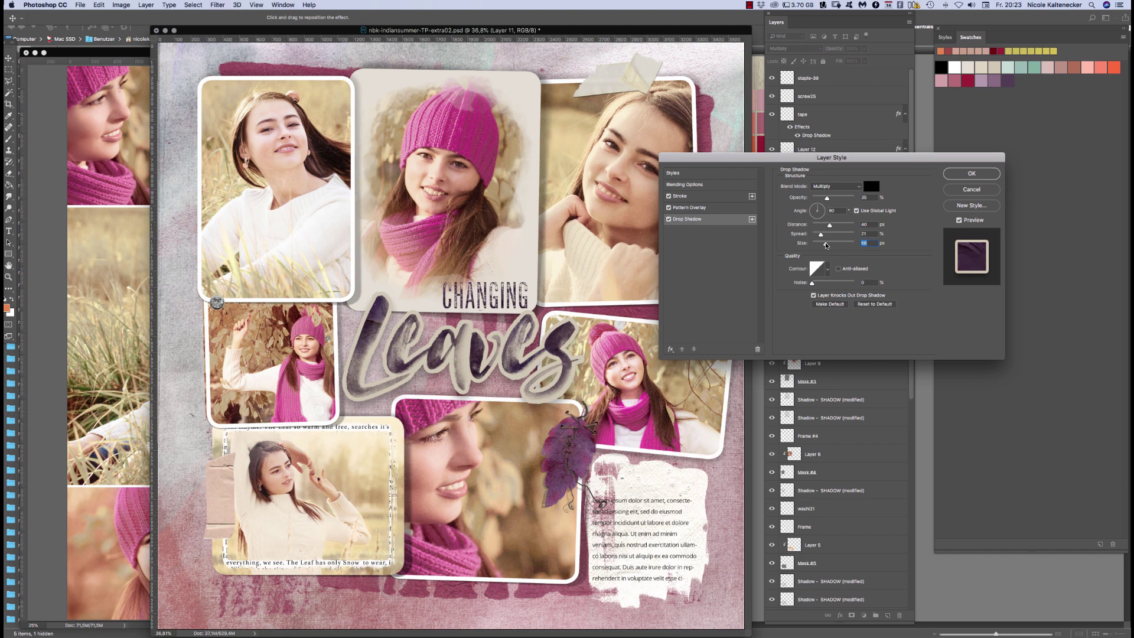
{"action": "left_click_drag", "start_coordinate": [825, 197], "coordinate": [836, 200]}
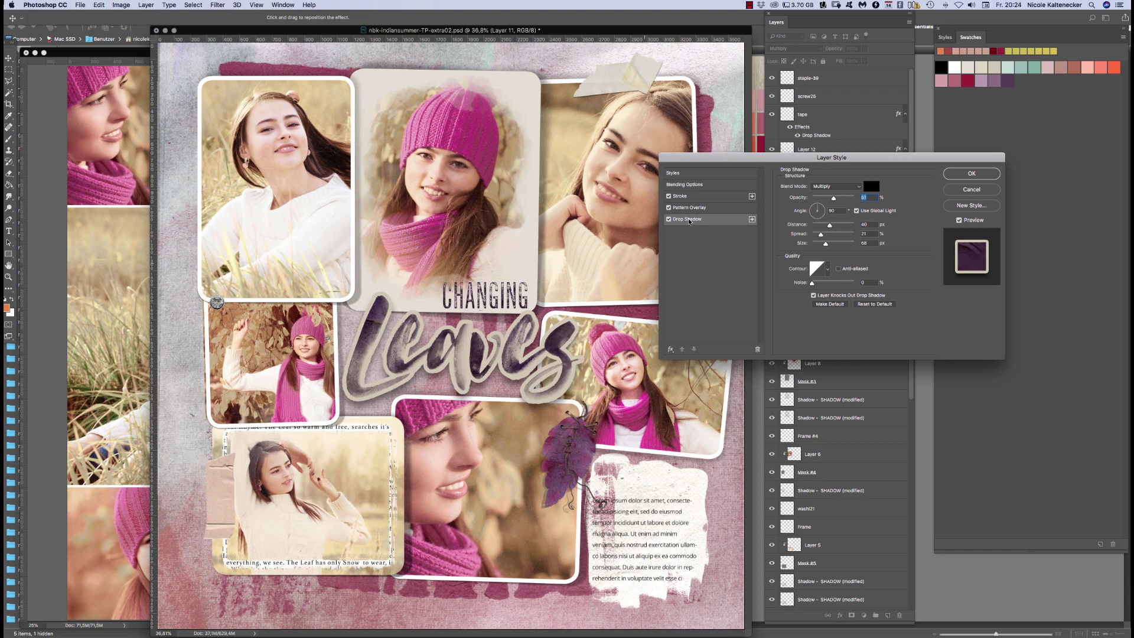
Reposition the drop shadow directly on the canvas to an angle of 143° and a distance of about 52 px
{"action": "left_click_drag", "start_coordinate": [717, 152], "coordinate": [723, 163]}
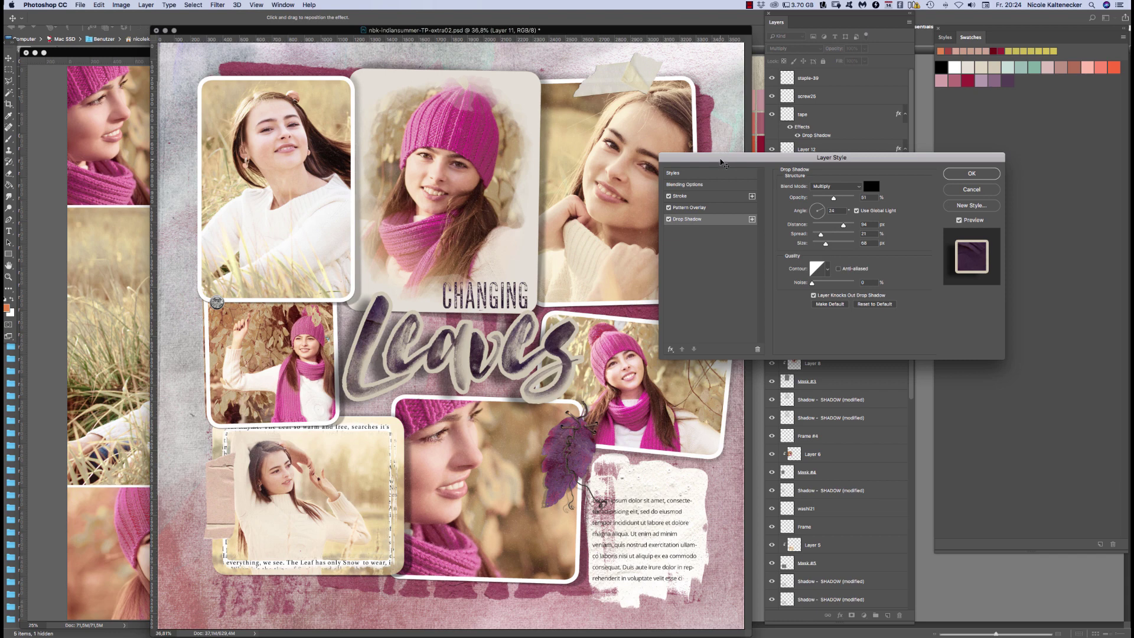
{"action": "left_click_drag", "start_coordinate": [485, 356], "coordinate": [508, 362]}
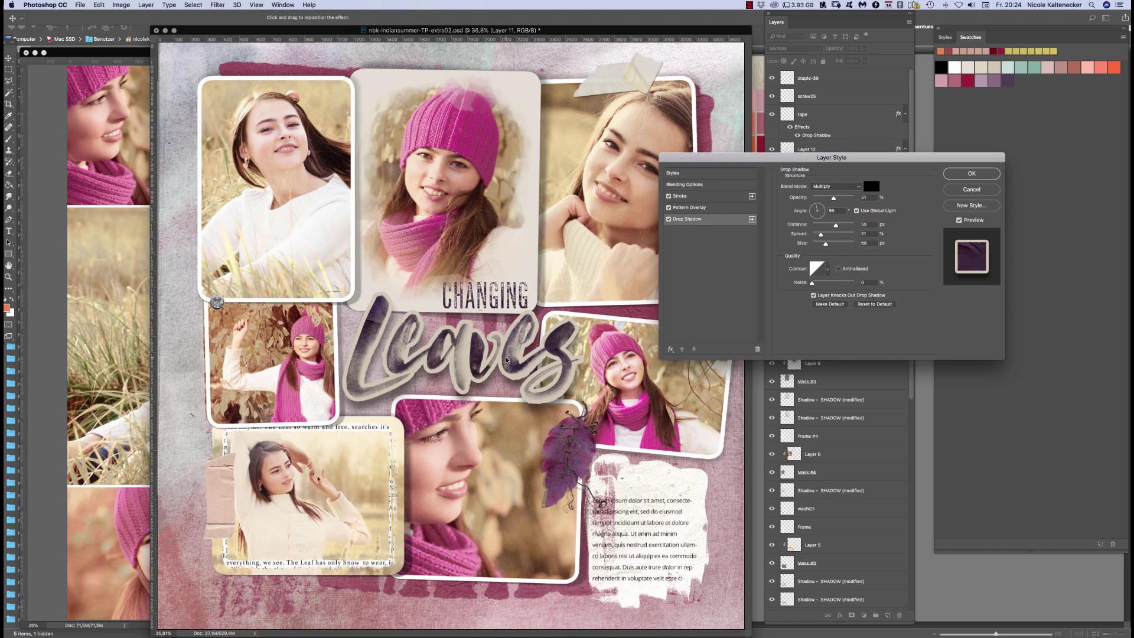
{"action": "mouse_move", "coordinate": [507, 362]}
{"action": "left_mouse_down"}
{"action": "mouse_move", "coordinate": [499, 353]}
{"action": "mouse_move", "coordinate": [507, 362]}
{"action": "left_mouse_up"}
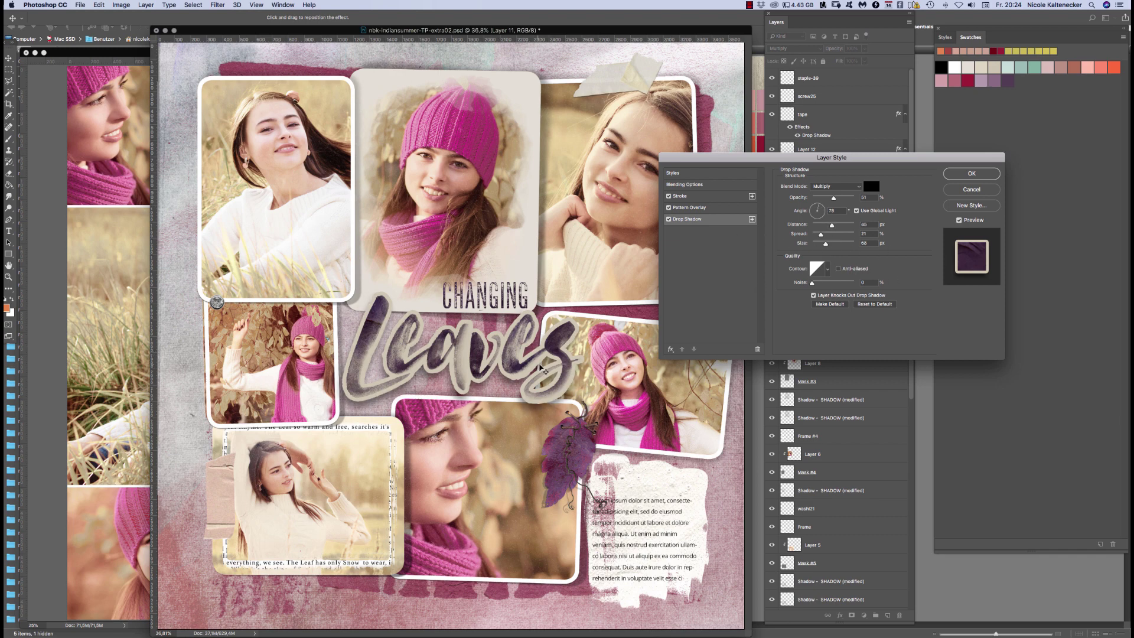
{"action": "left_click_drag", "start_coordinate": [537, 364], "coordinate": [551, 362]}
{"action": "left_click_drag", "start_coordinate": [546, 365], "coordinate": [549, 365]}
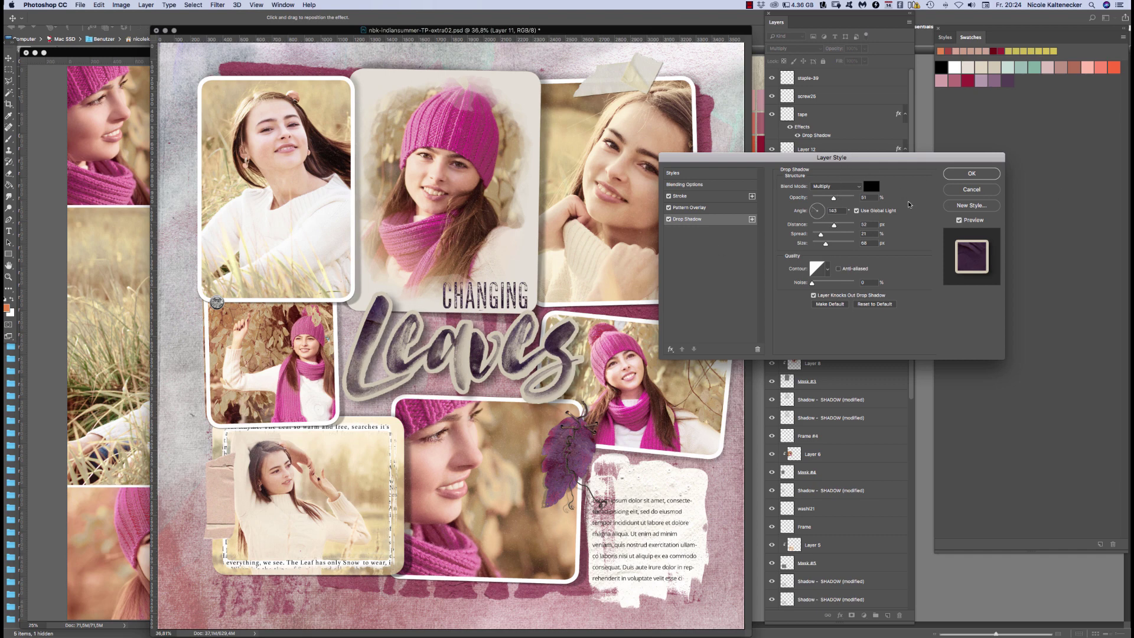
Open the stroke color of "Leaves" for editing, preview the white swatch and move the color picker clear of the word
{"action": "left_click", "coordinate": [690, 201]}
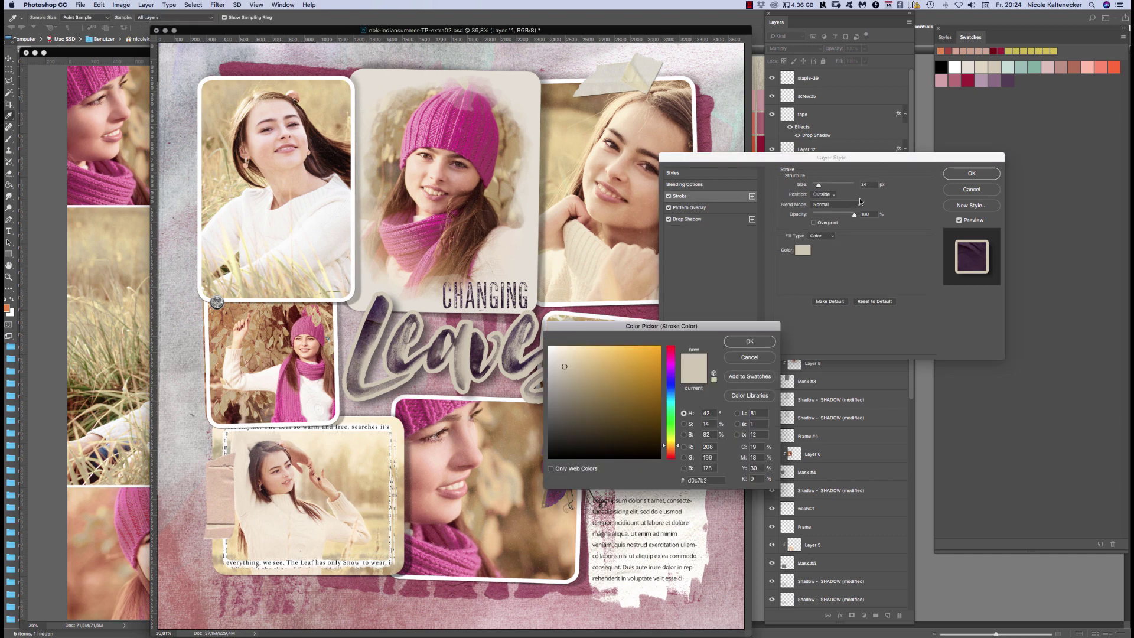
{"action": "left_click", "coordinate": [802, 250]}
{"action": "left_click", "coordinate": [957, 64]}
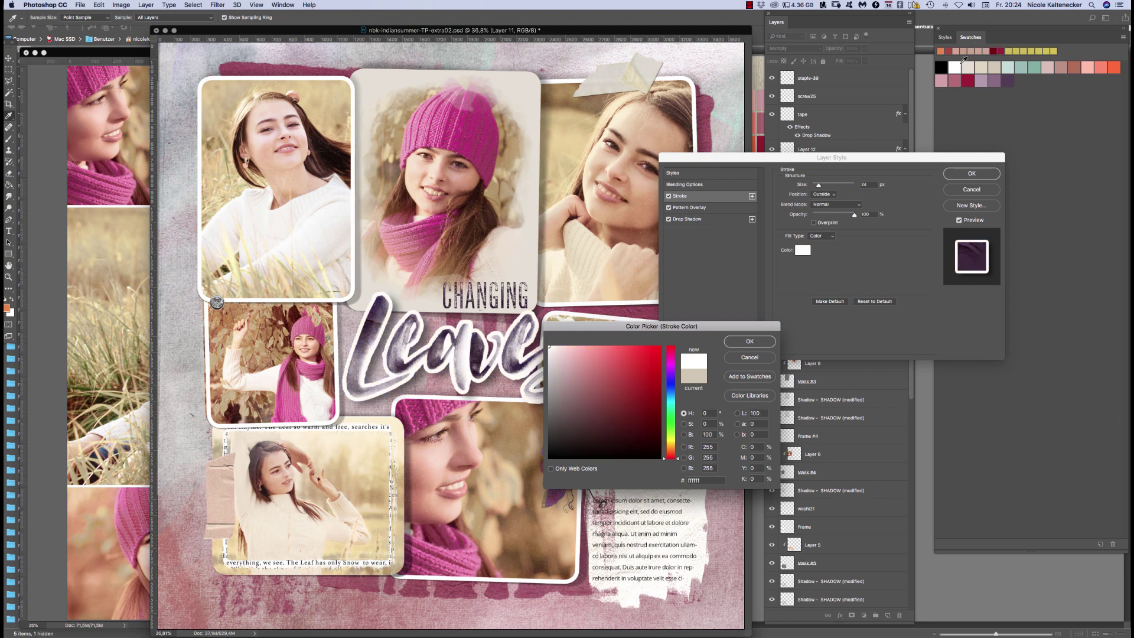
{"action": "left_click_drag", "start_coordinate": [748, 328], "coordinate": [853, 315]}
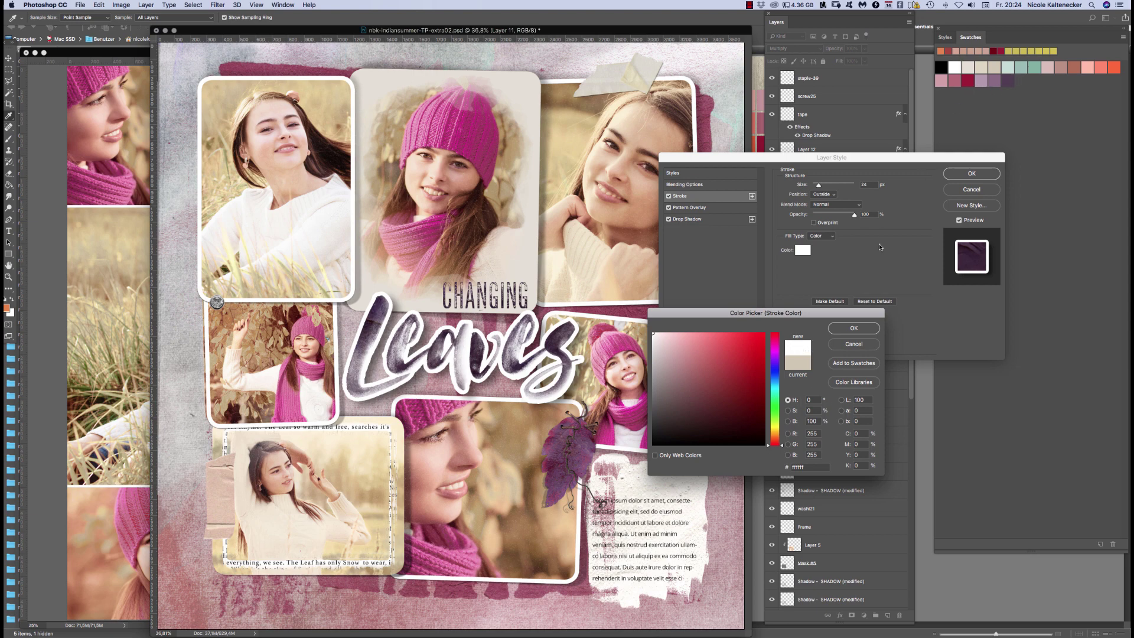
Try dark red, mauve, light beige, pale teal, dusty pink and white swatches as the stroke color
{"action": "left_click", "coordinate": [968, 78]}
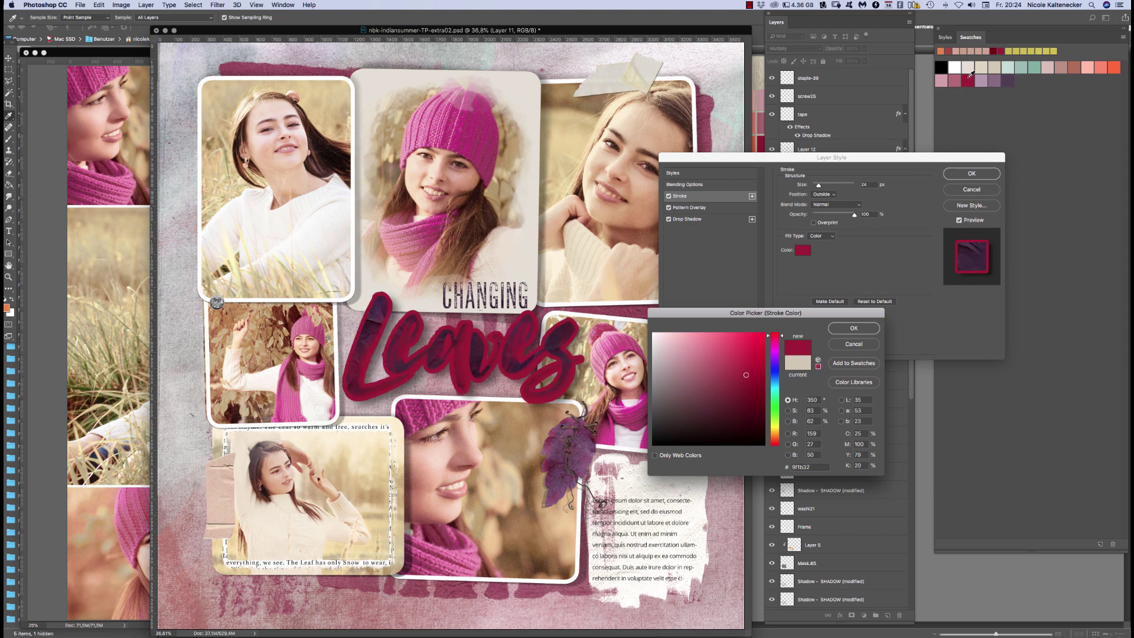
{"action": "left_click", "coordinate": [981, 79]}
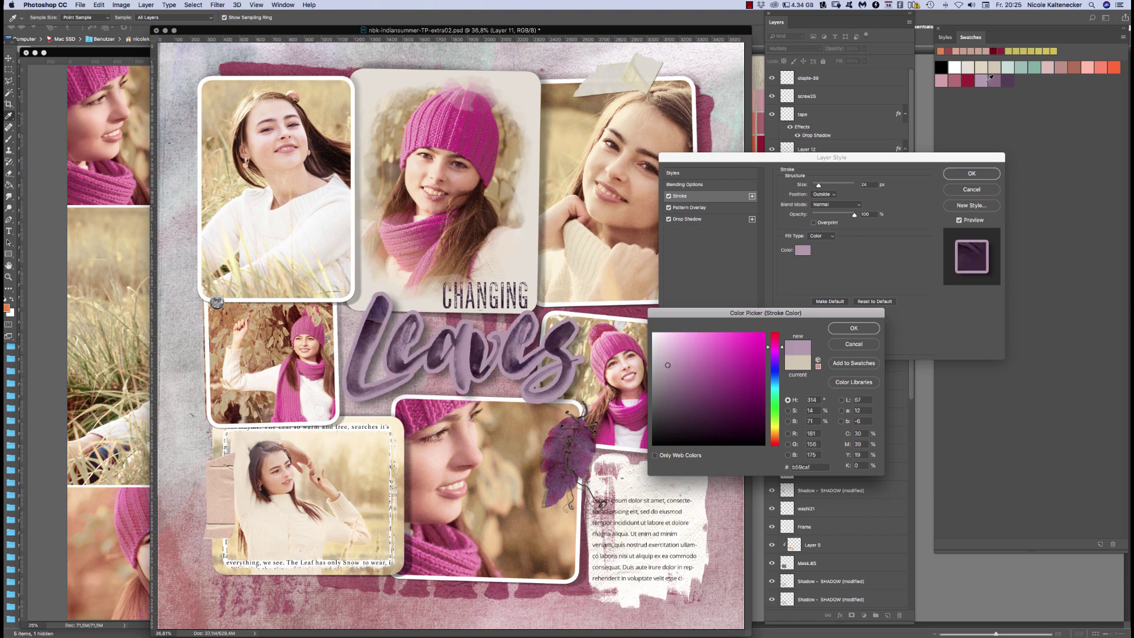
{"action": "left_click", "coordinate": [982, 70]}
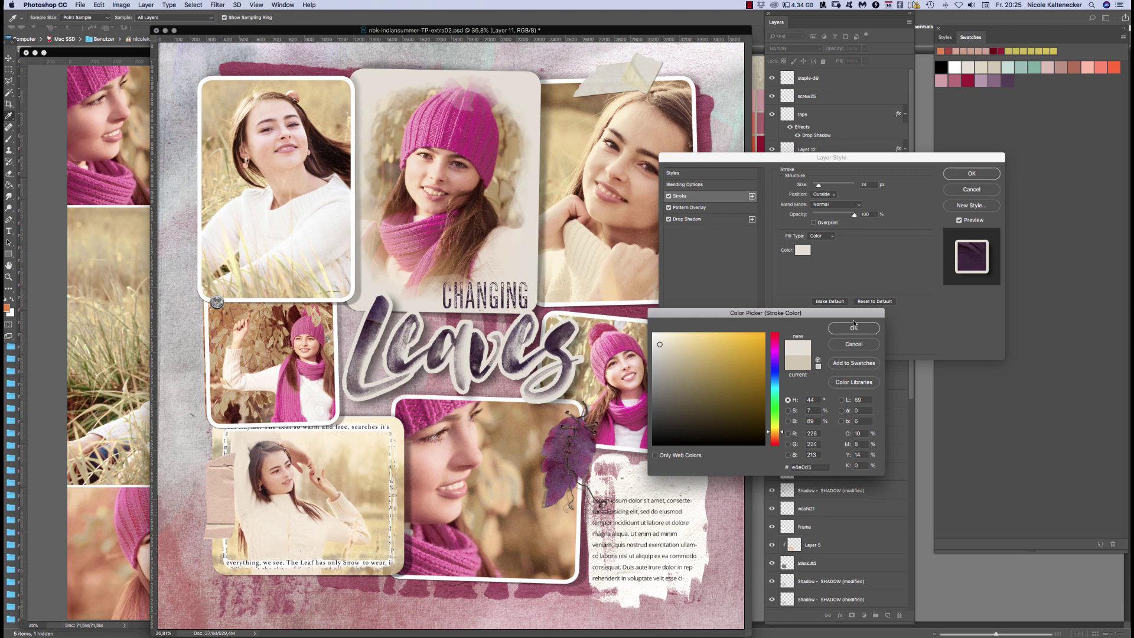
{"action": "left_click", "coordinate": [968, 67]}
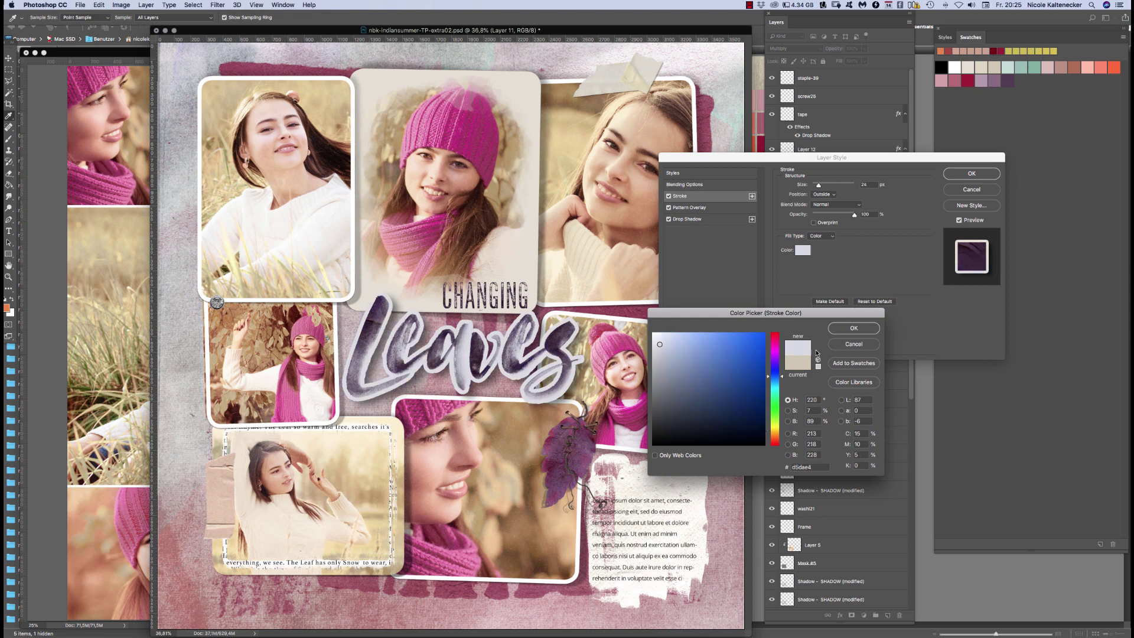
{"action": "left_click", "coordinate": [976, 66]}
{"action": "left_click", "coordinate": [1014, 67]}
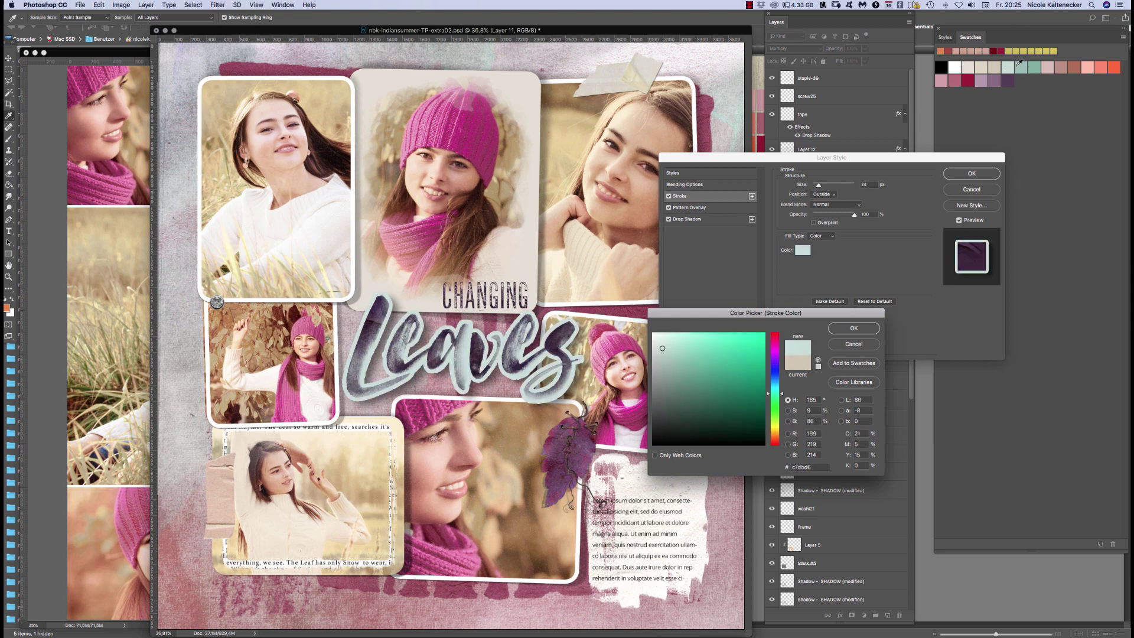
{"action": "left_click", "coordinate": [1043, 64]}
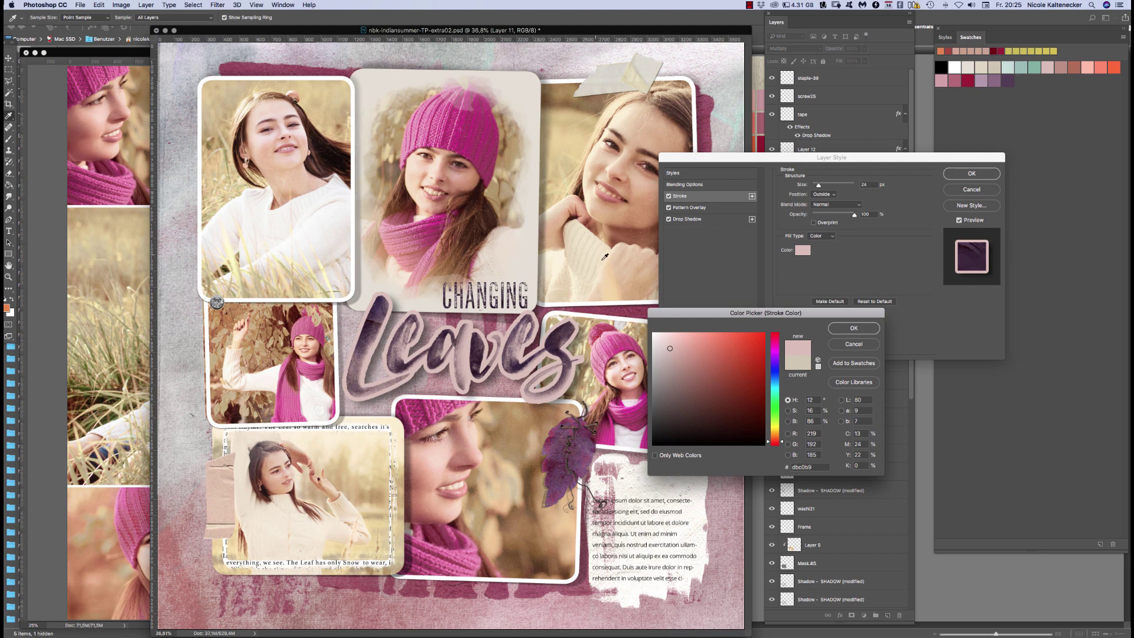
{"action": "left_click", "coordinate": [954, 67]}
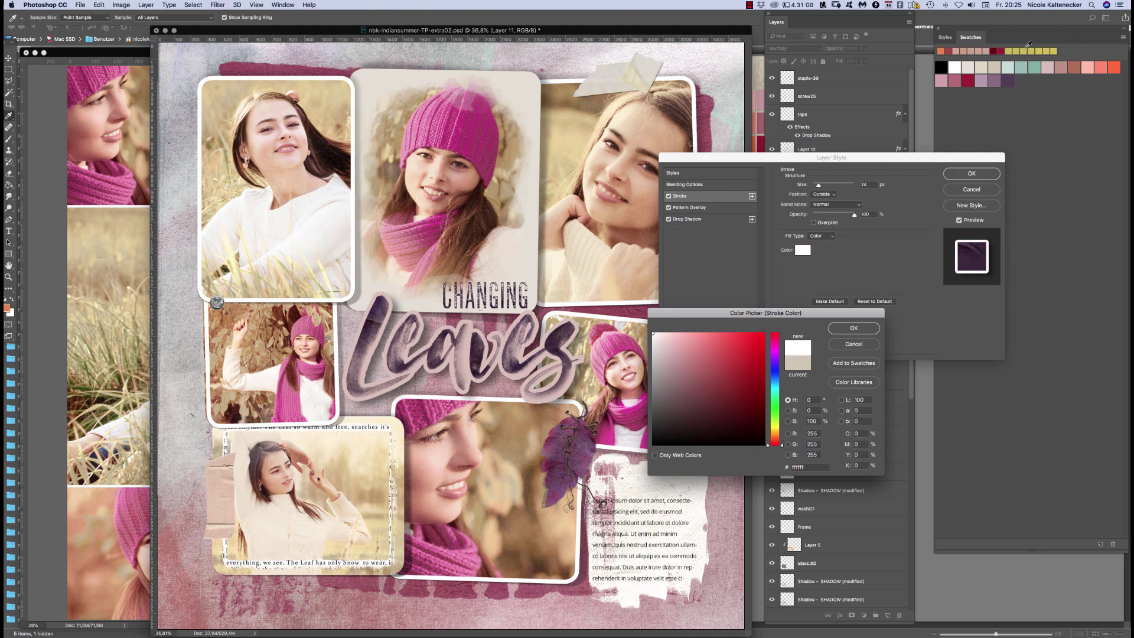
Try stroke colors sampled from the page, including the magenta hat, cream sweater, dark purple, golden background and rose paper
{"action": "left_click", "coordinate": [425, 187]}
{"action": "left_click", "coordinate": [466, 127]}
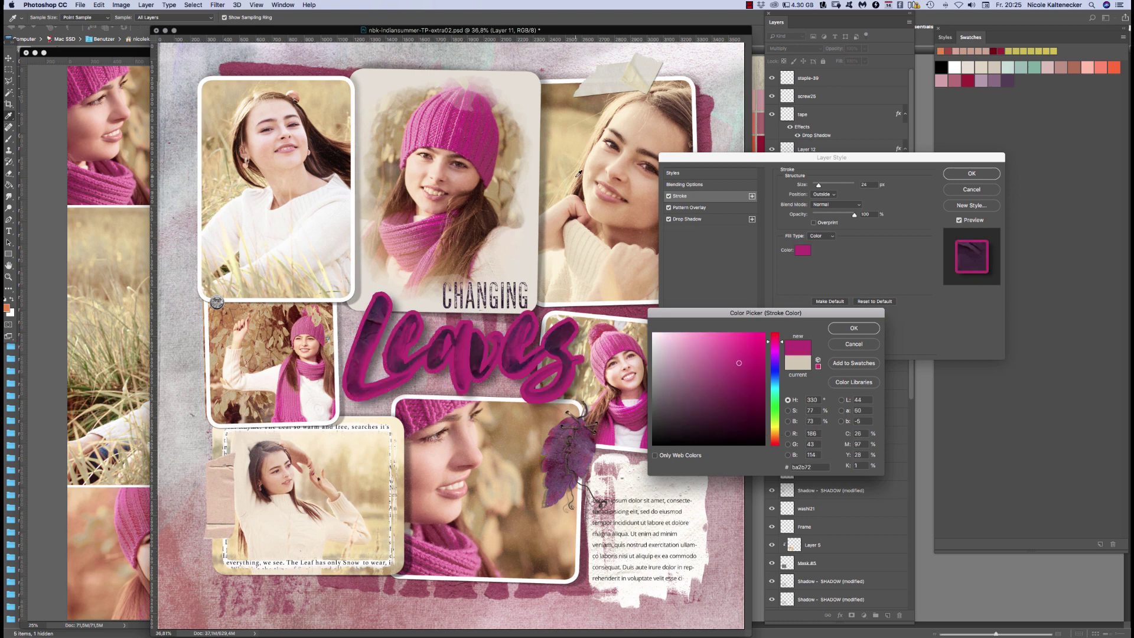
{"action": "left_click", "coordinate": [638, 153]}
{"action": "left_click", "coordinate": [639, 232]}
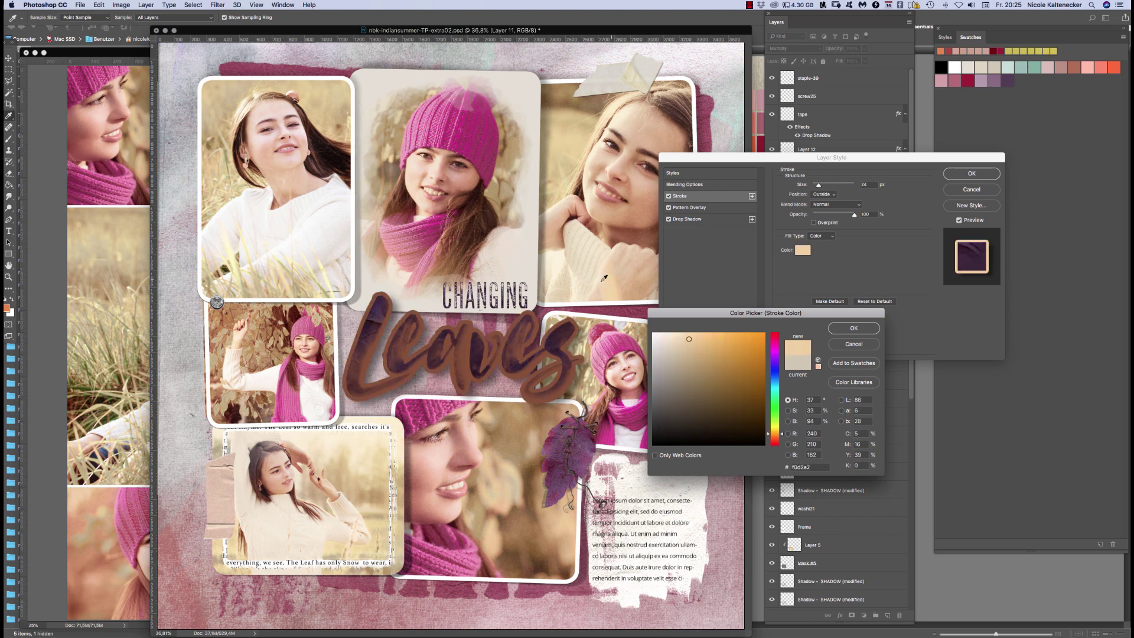
{"action": "left_click", "coordinate": [539, 305]}
{"action": "left_click", "coordinate": [616, 335]}
{"action": "left_click", "coordinate": [615, 336]}
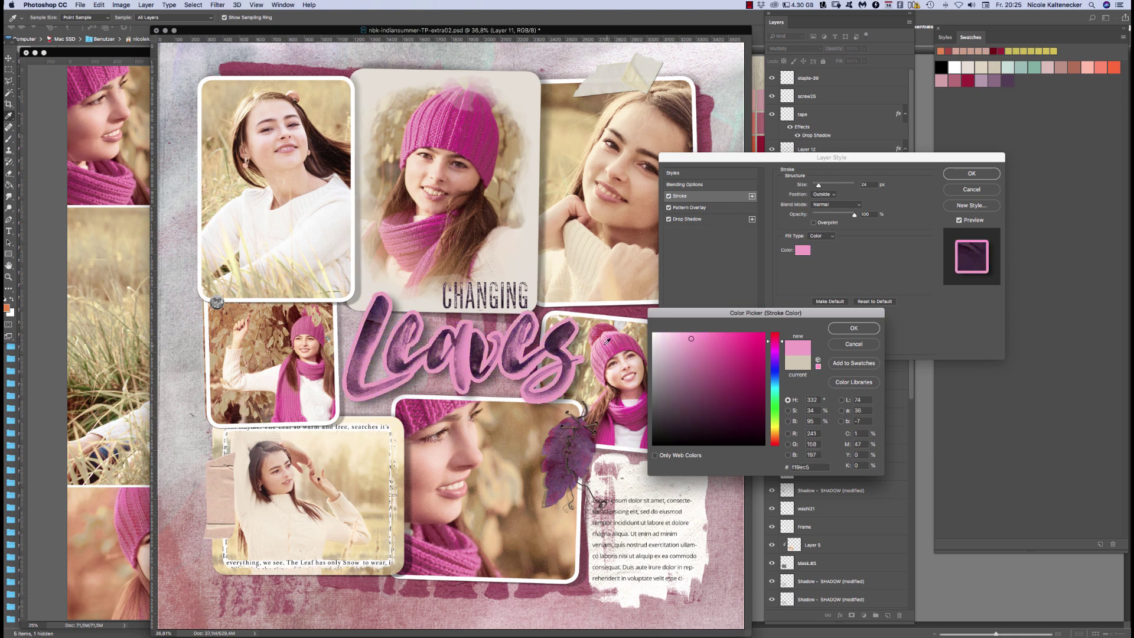
{"action": "left_click", "coordinate": [594, 381]}
{"action": "left_click", "coordinate": [582, 438]}
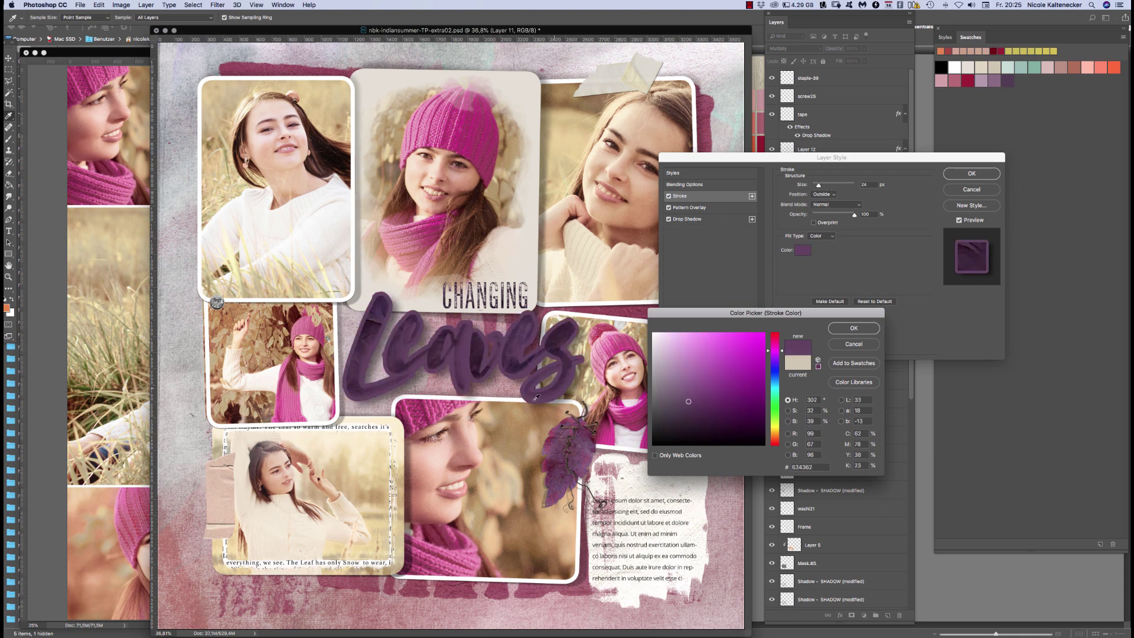
{"action": "left_click", "coordinate": [504, 434]}
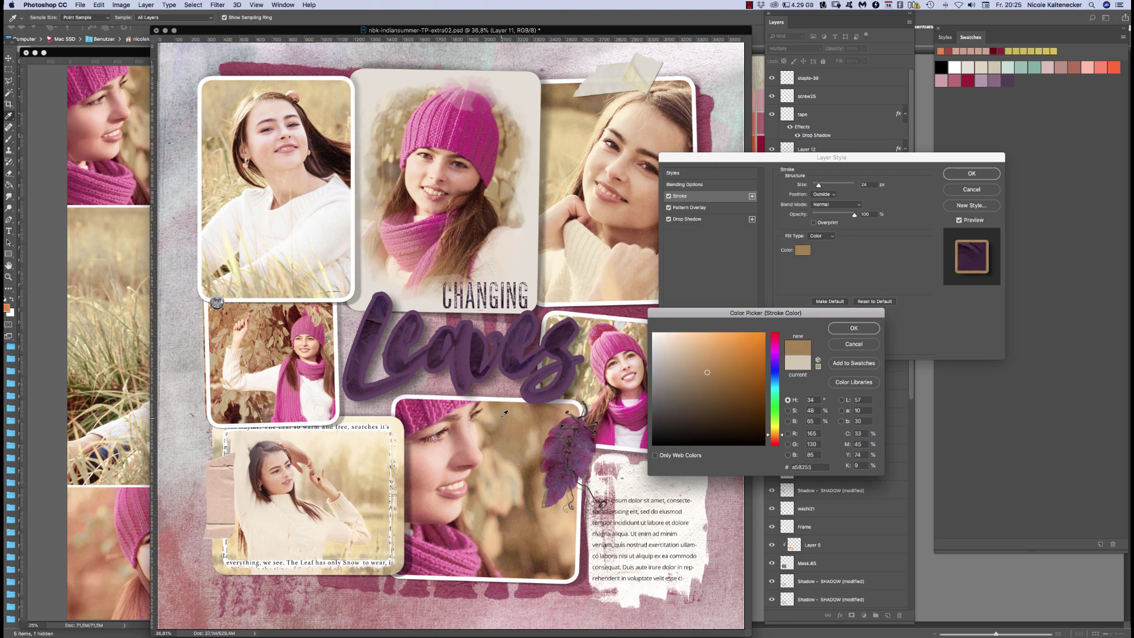
{"action": "left_click", "coordinate": [455, 412]}
{"action": "left_click", "coordinate": [378, 267]}
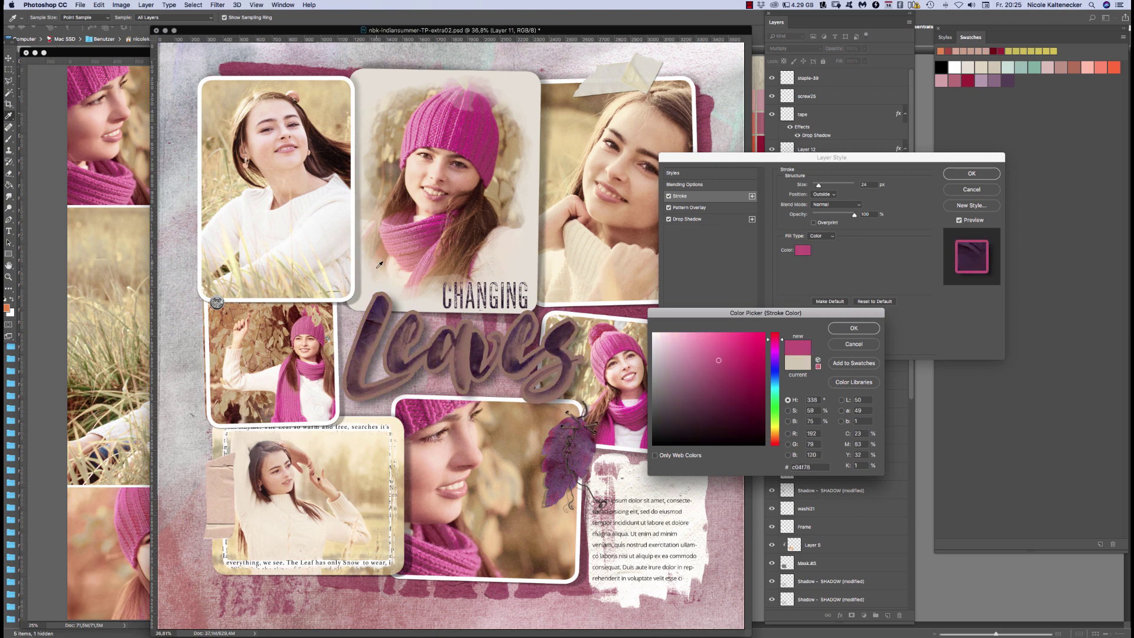
{"action": "left_click", "coordinate": [414, 292]}
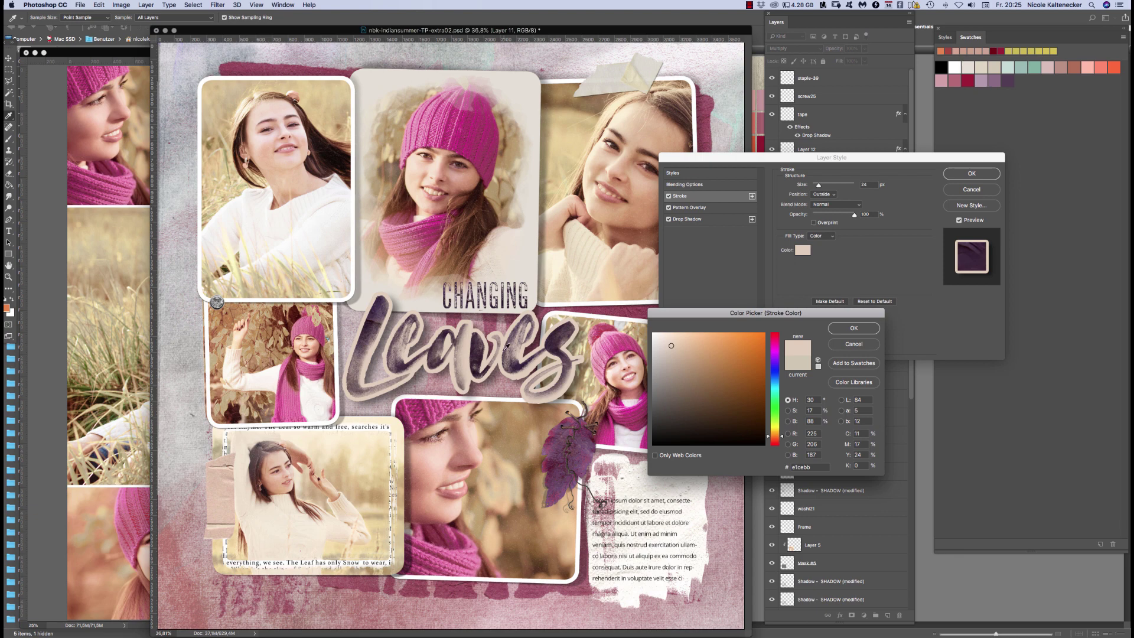
{"action": "left_click", "coordinate": [494, 325]}
{"action": "left_click", "coordinate": [503, 319]}
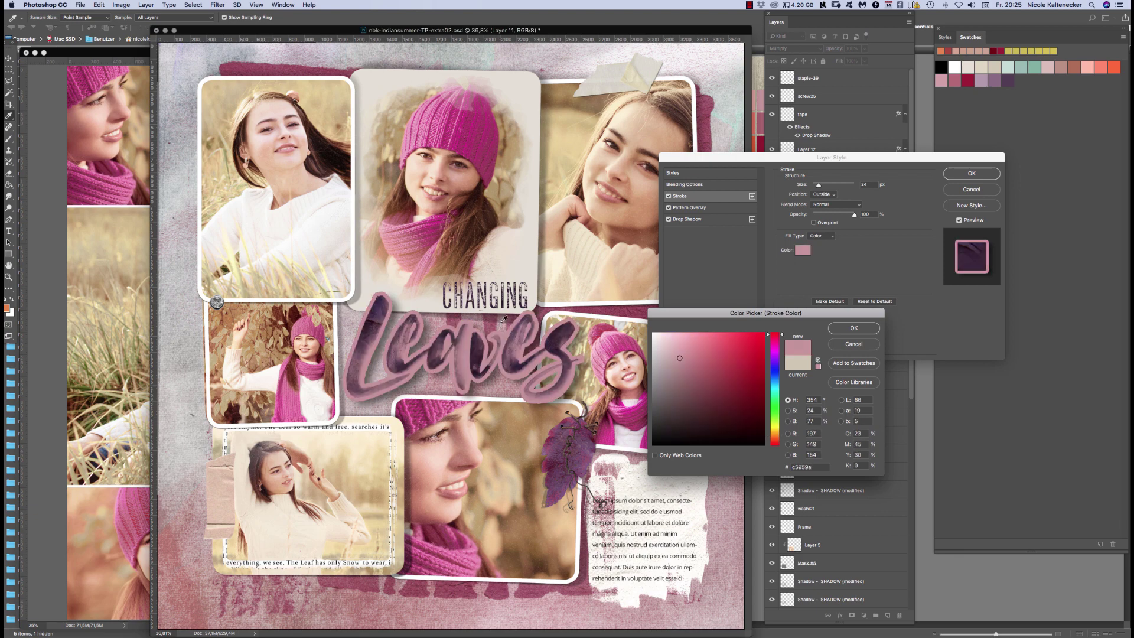
{"action": "left_click_drag", "start_coordinate": [517, 365], "coordinate": [505, 468]}
{"action": "left_click", "coordinate": [388, 499]}
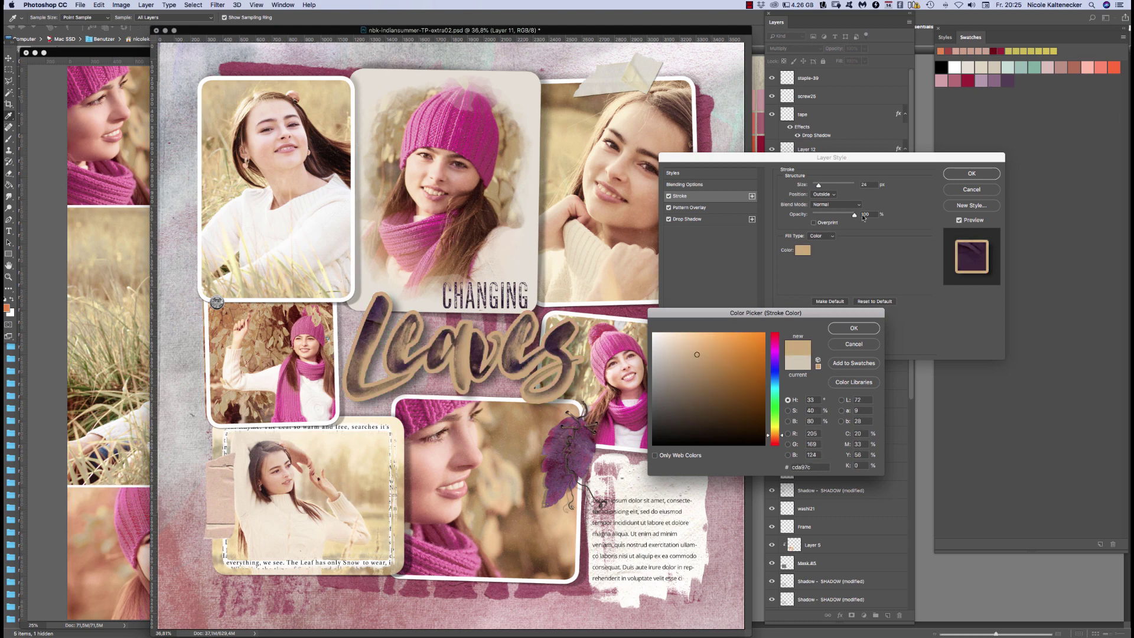
Set the stroke color of "Leaves" to the light beige swatch e4e0d5 and apply the layer style
{"action": "left_click", "coordinate": [969, 66]}
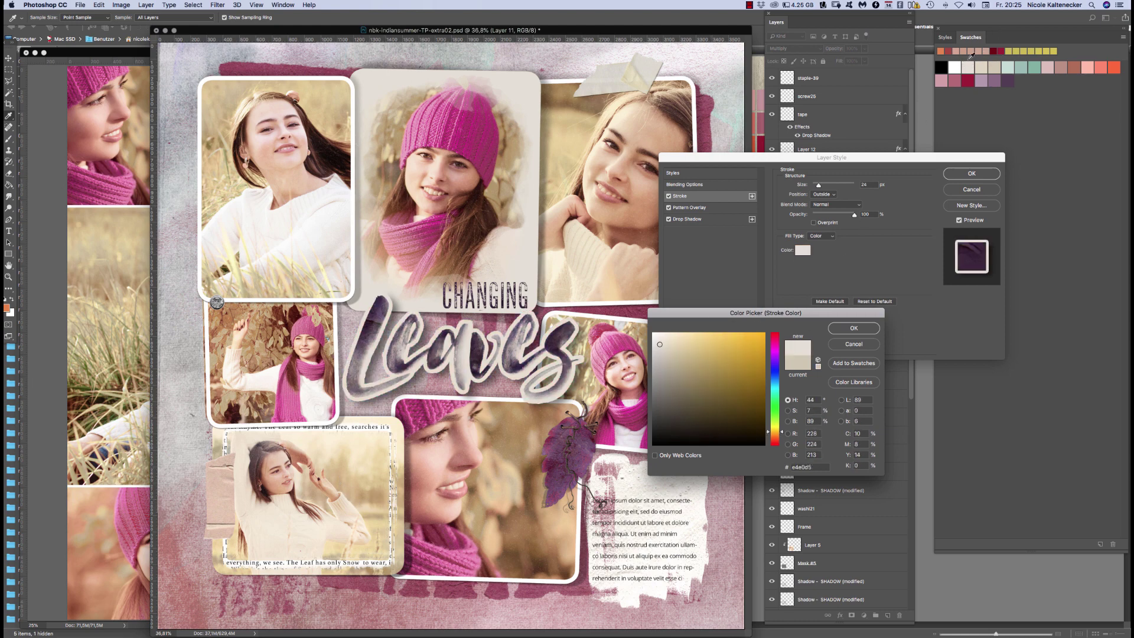
{"action": "left_click", "coordinate": [850, 329]}
{"action": "key", "text": "Return"}
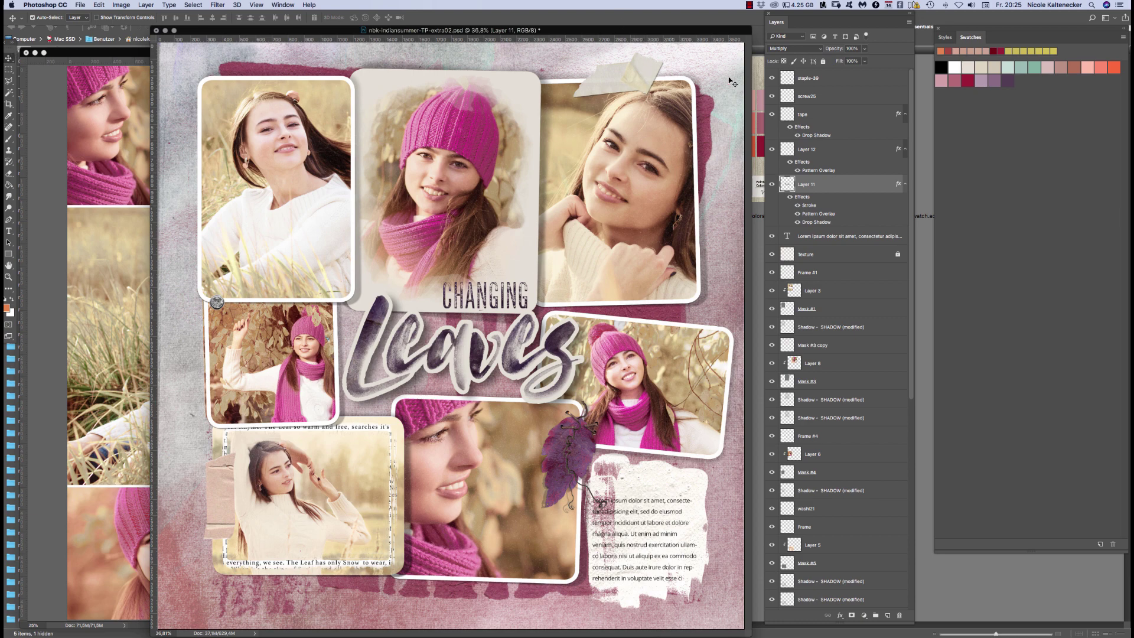
Save and close the finished scrapbook page, and close the Depositphotos collage without saving its changes
{"action": "key", "text": "super"}
{"action": "key", "text": "super+s"}
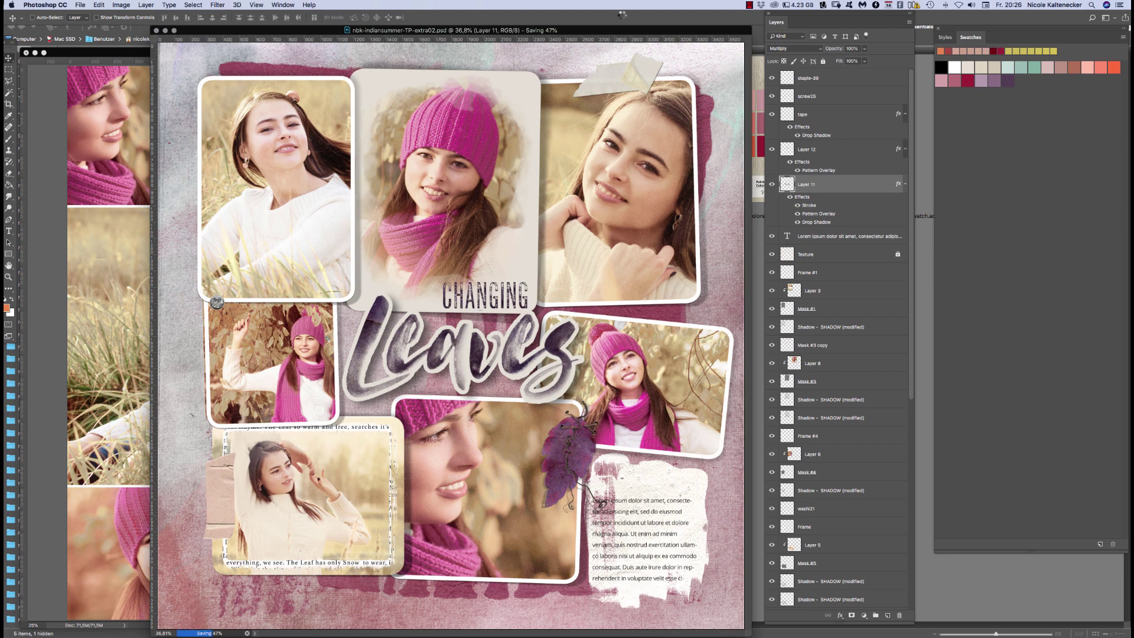
{"action": "key", "text": "super+w"}
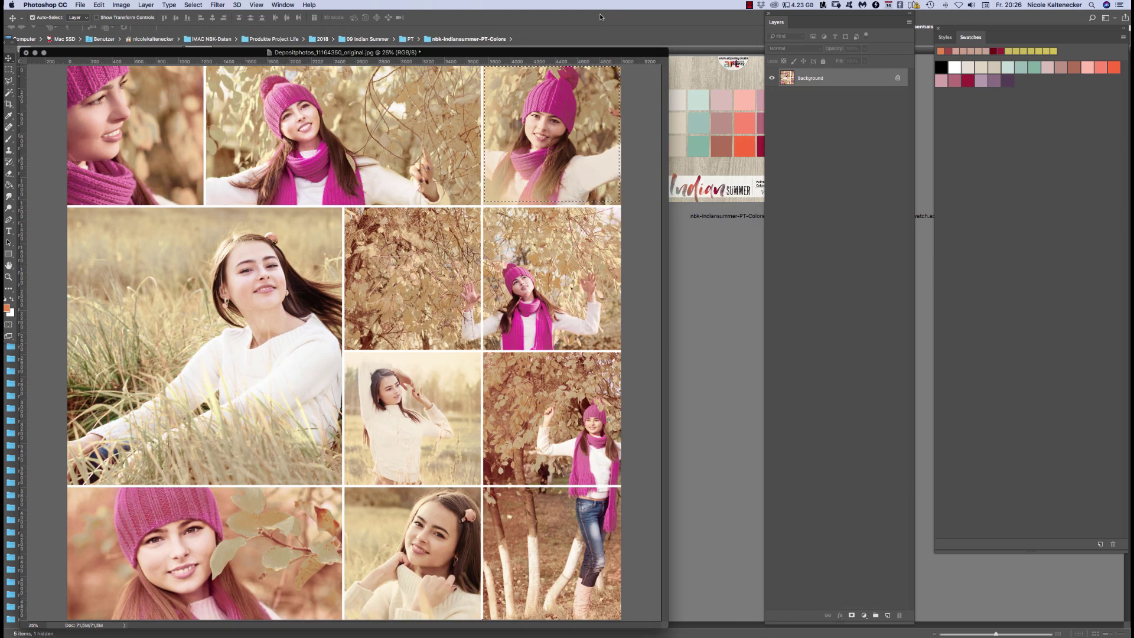
{"action": "key", "text": "super+w"}
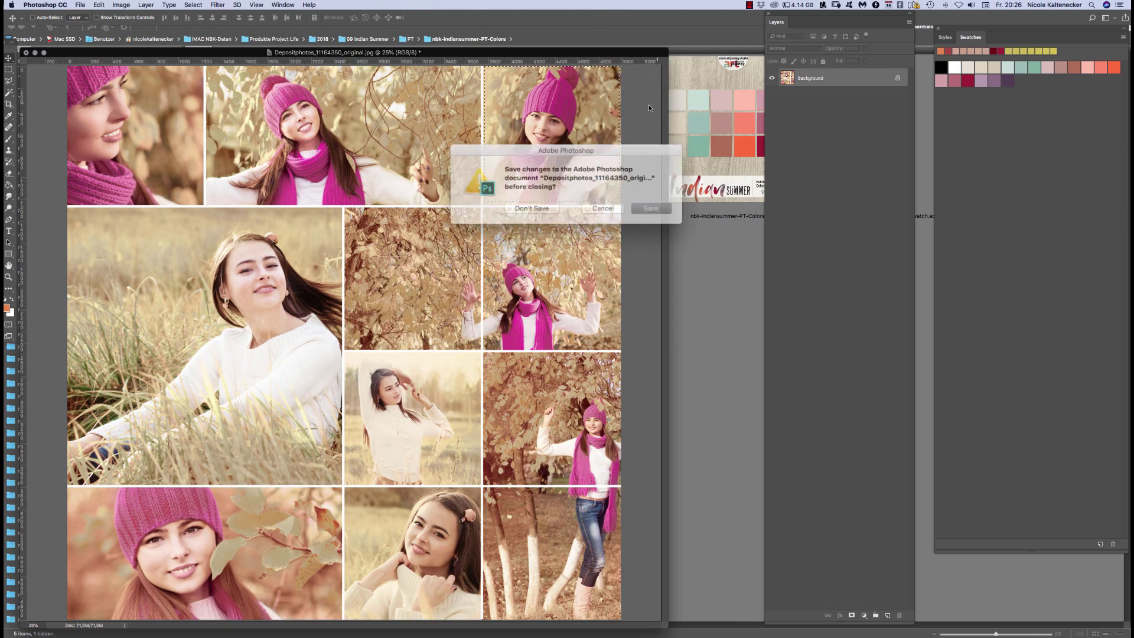
{"action": "left_click", "coordinate": [540, 205]}
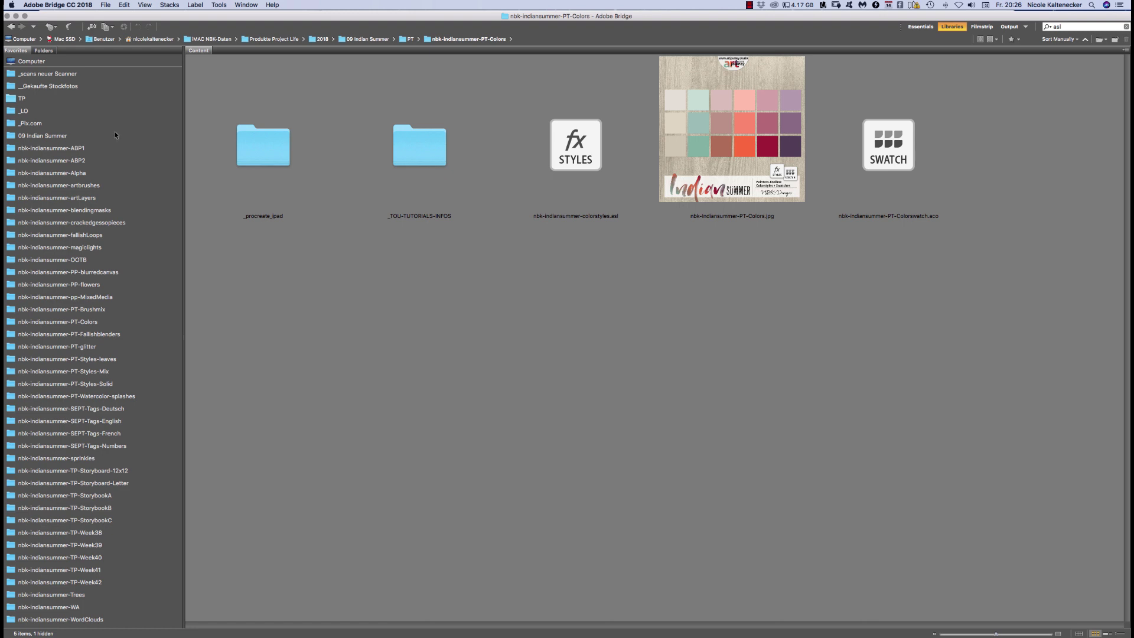
In Adobe Bridge, open the TP folder and select the template nbk-indiansummer-TP-extra03.psd
{"action": "left_click", "coordinate": [33, 99]}
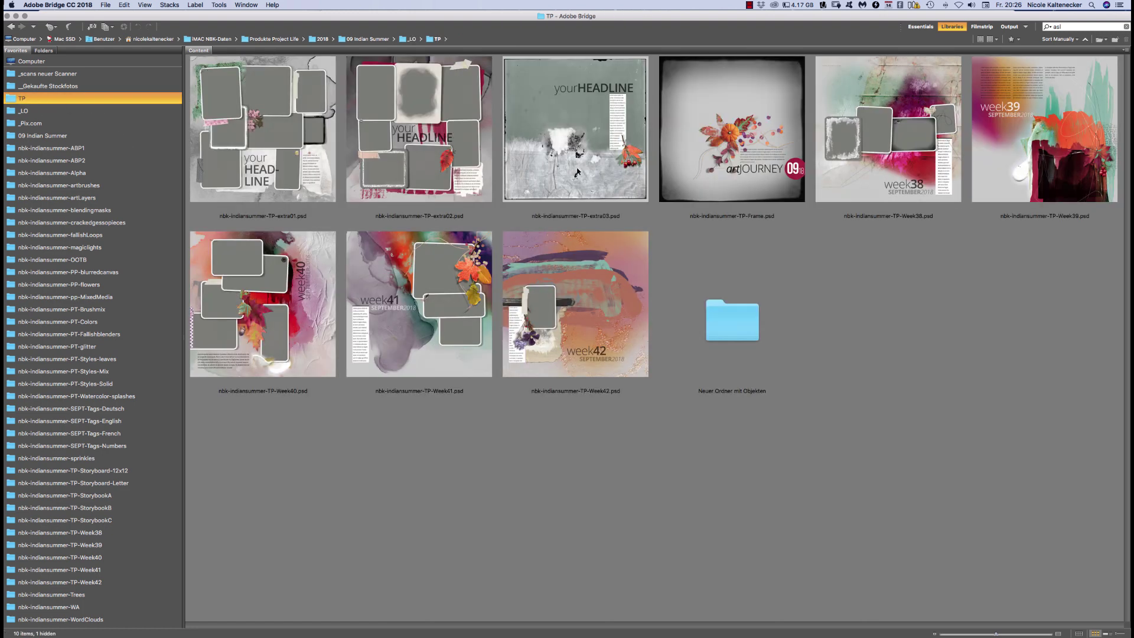
{"action": "left_click", "coordinate": [459, 147]}
{"action": "left_click", "coordinate": [633, 107]}
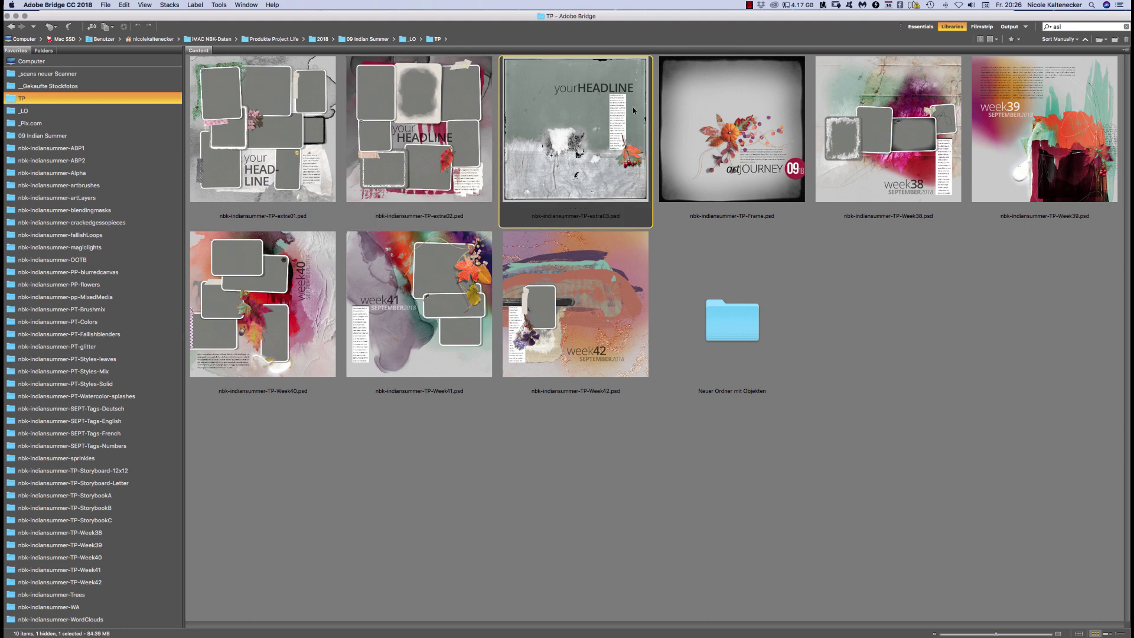
Open the template nbk-indiansummer-TP-extra03.psd in Photoshop and enlarge its window so the whole page has space around it
{"action": "double_click", "coordinate": [586, 102]}
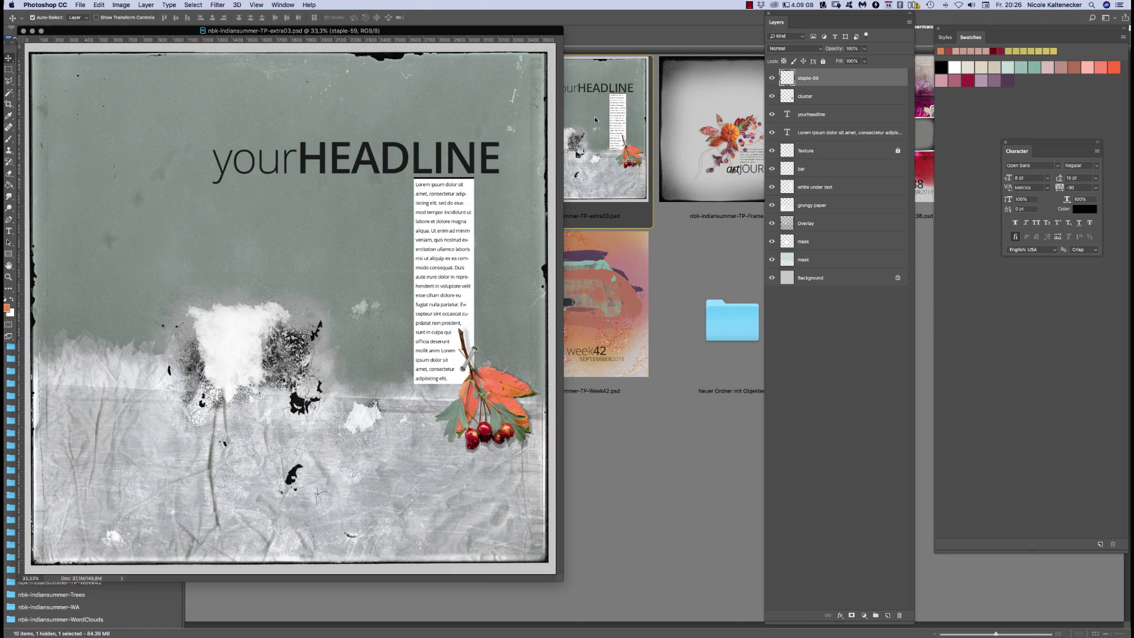
{"action": "left_click_drag", "start_coordinate": [493, 30], "coordinate": [586, 35]}
{"action": "left_click_drag", "start_coordinate": [652, 587], "coordinate": [741, 614]}
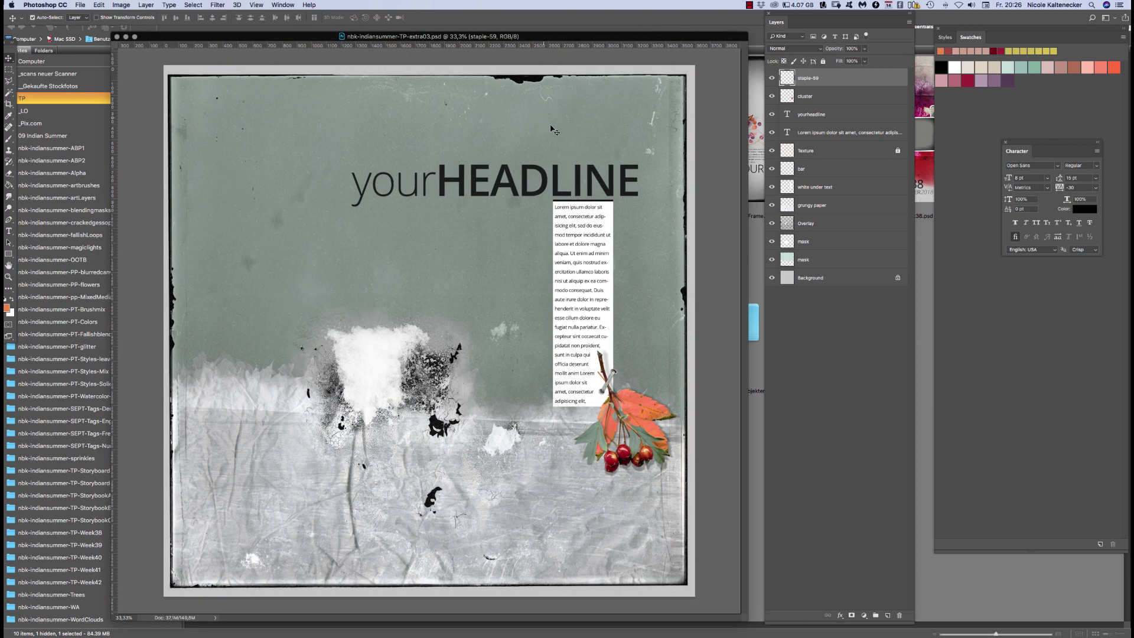
{"action": "left_click_drag", "start_coordinate": [616, 34], "coordinate": [619, 32]}
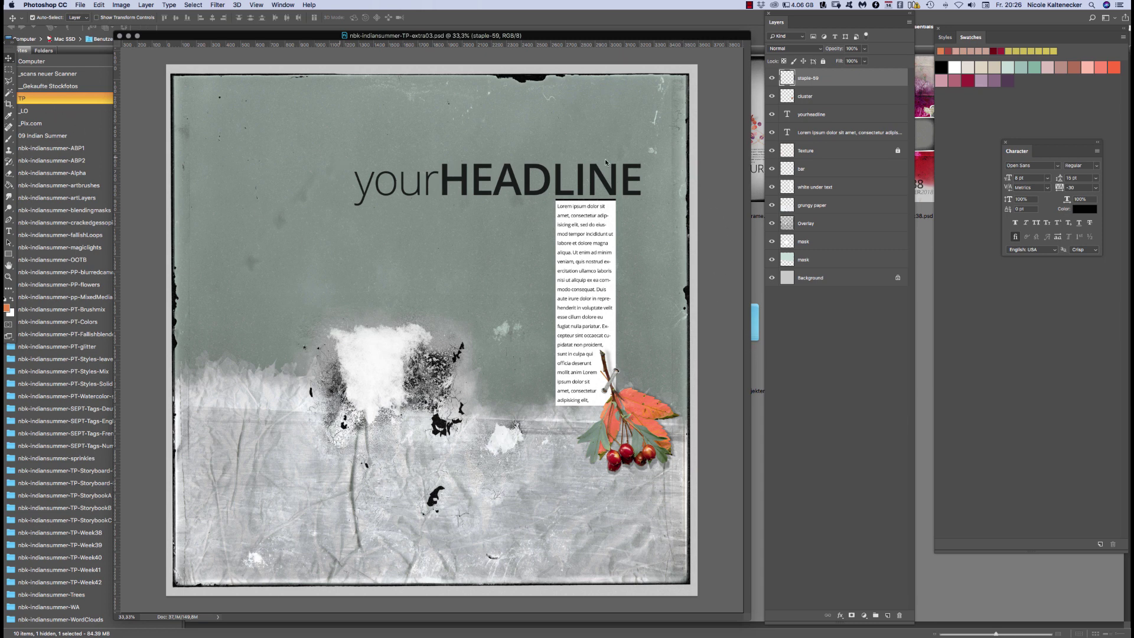
Hide the layers above the background and examine the two mask layers one at a time
{"action": "left_click_drag", "start_coordinate": [771, 241], "coordinate": [767, 78]}
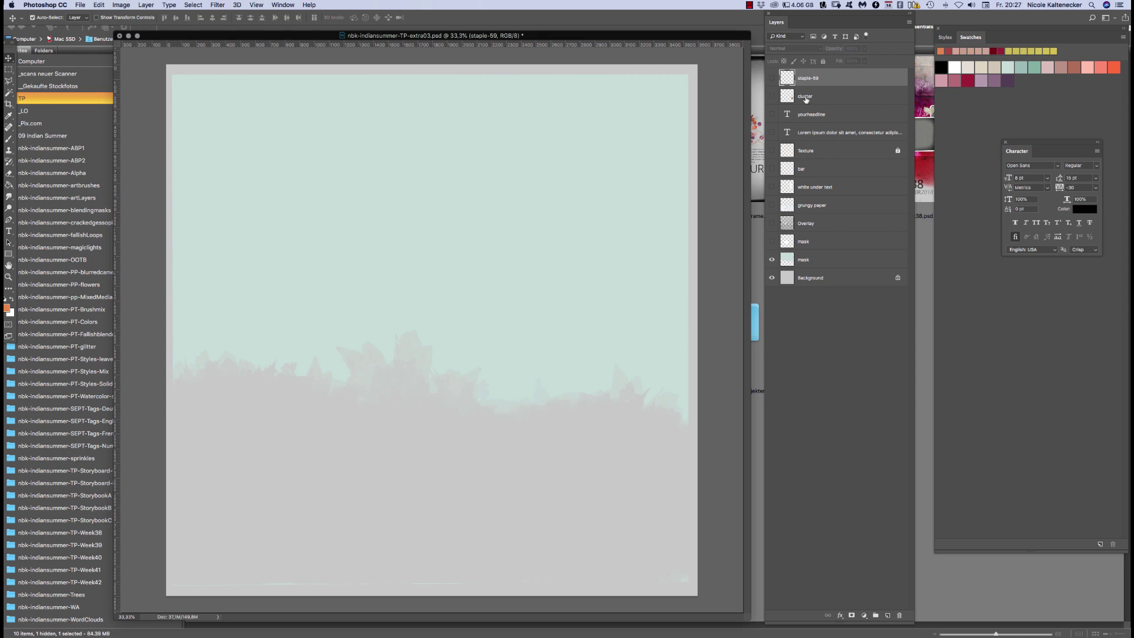
{"action": "left_click", "coordinate": [771, 259]}
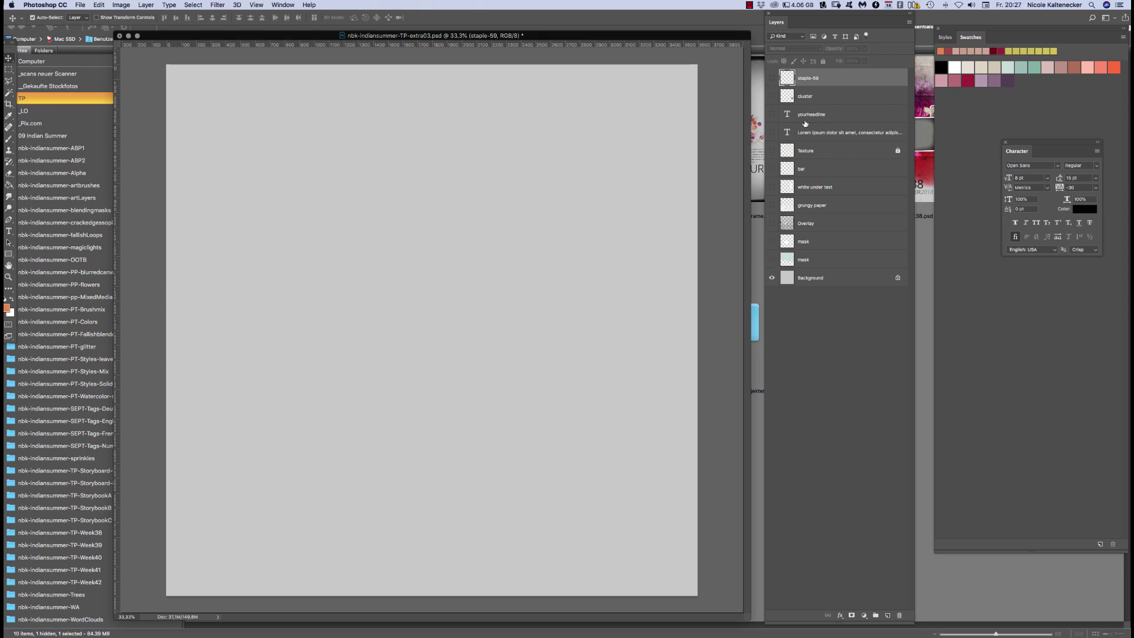
{"action": "left_click", "coordinate": [771, 259]}
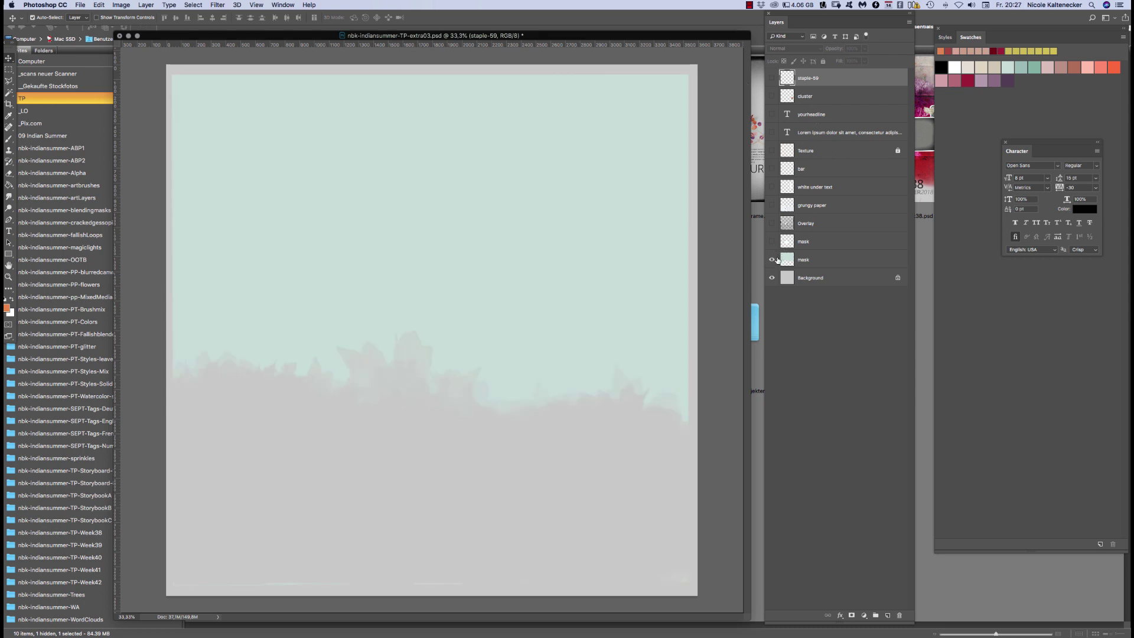
{"action": "left_click", "coordinate": [771, 259]}
{"action": "left_click", "coordinate": [772, 242]}
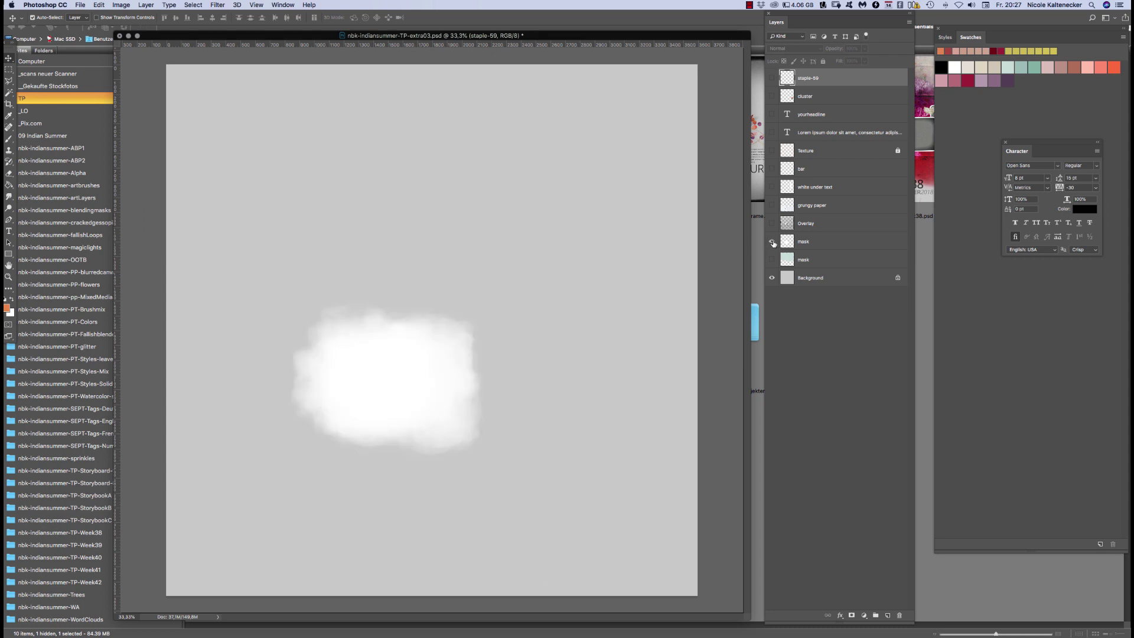
{"action": "left_click", "coordinate": [772, 241]}
{"action": "left_click", "coordinate": [771, 241]}
Examine the Overlay layer with and without the small white mask, and view the grungy paper layer on its own
{"action": "left_click", "coordinate": [772, 223]}
{"action": "left_click", "coordinate": [771, 242]}
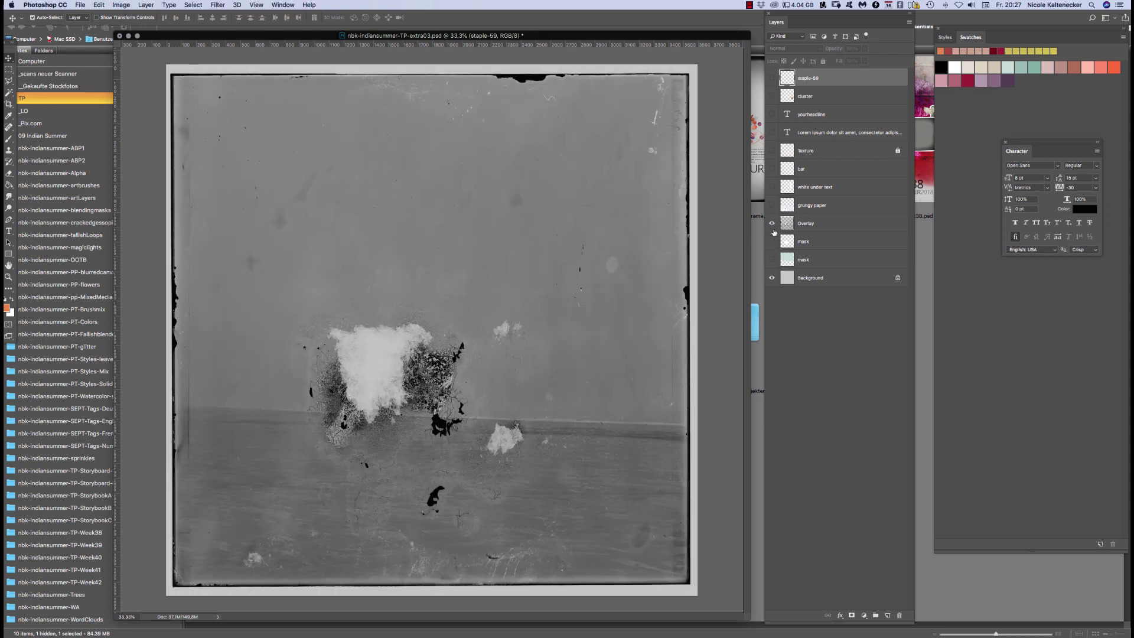
{"action": "left_click", "coordinate": [772, 224]}
{"action": "left_click", "coordinate": [772, 223]}
{"action": "left_click", "coordinate": [772, 241]}
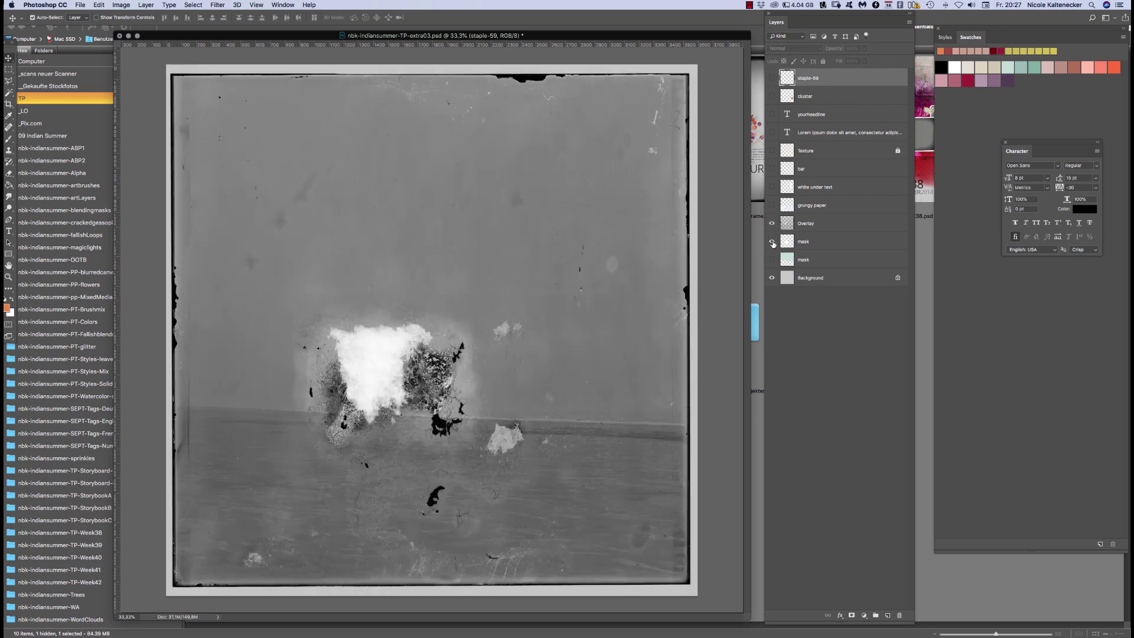
{"action": "left_click", "coordinate": [772, 241]}
{"action": "left_click", "coordinate": [771, 223]}
{"action": "left_click", "coordinate": [772, 205]}
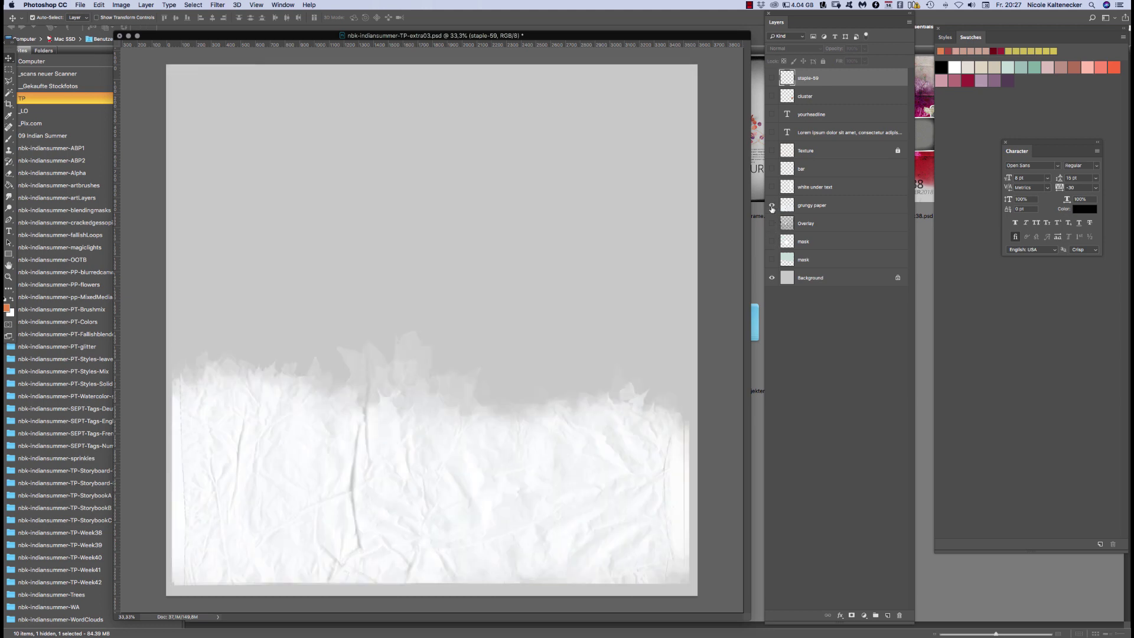
{"action": "left_click", "coordinate": [772, 205]}
{"action": "left_click", "coordinate": [771, 205]}
Check how the masks, Overlay and grungy paper work together, and show all template layers again
{"action": "left_click", "coordinate": [796, 260]}
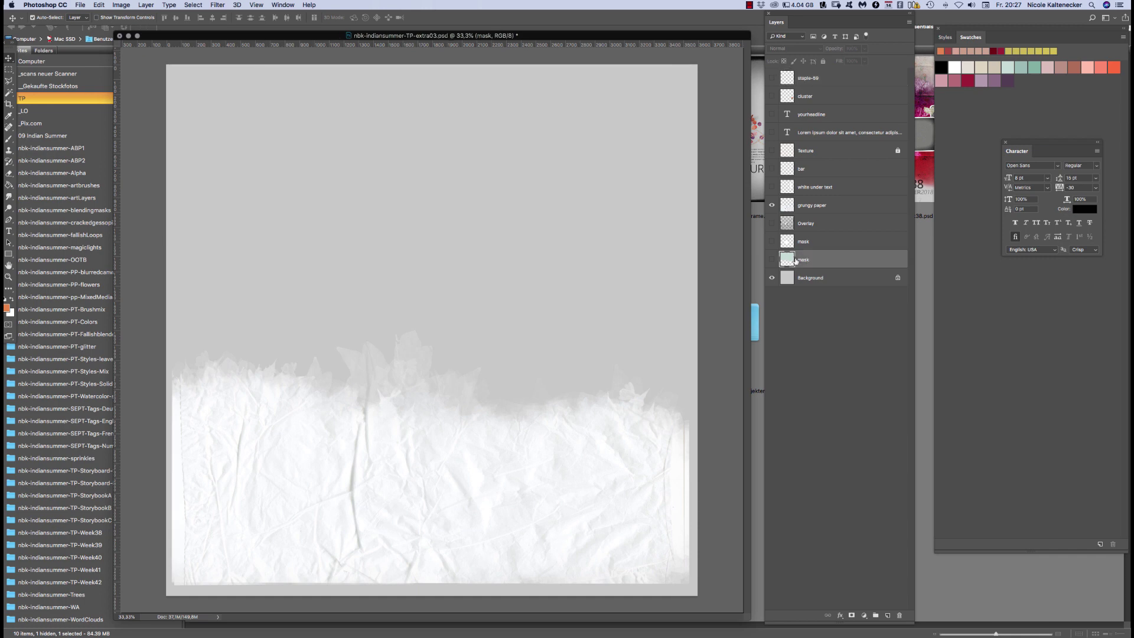
{"action": "left_click", "coordinate": [772, 260]}
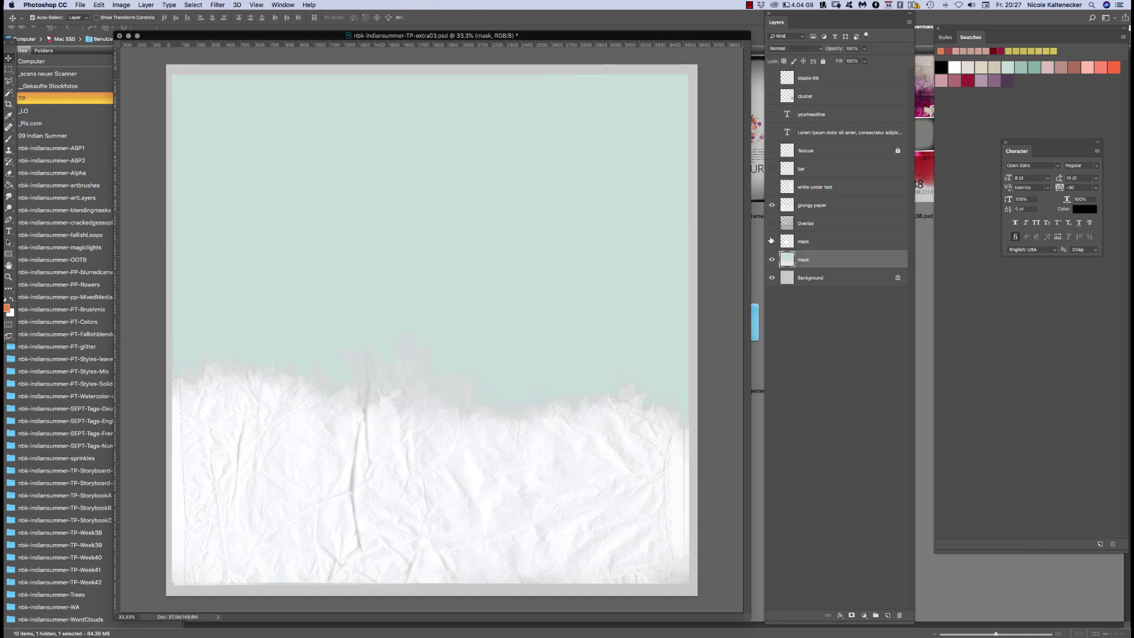
{"action": "left_click", "coordinate": [772, 241]}
{"action": "left_click", "coordinate": [771, 223]}
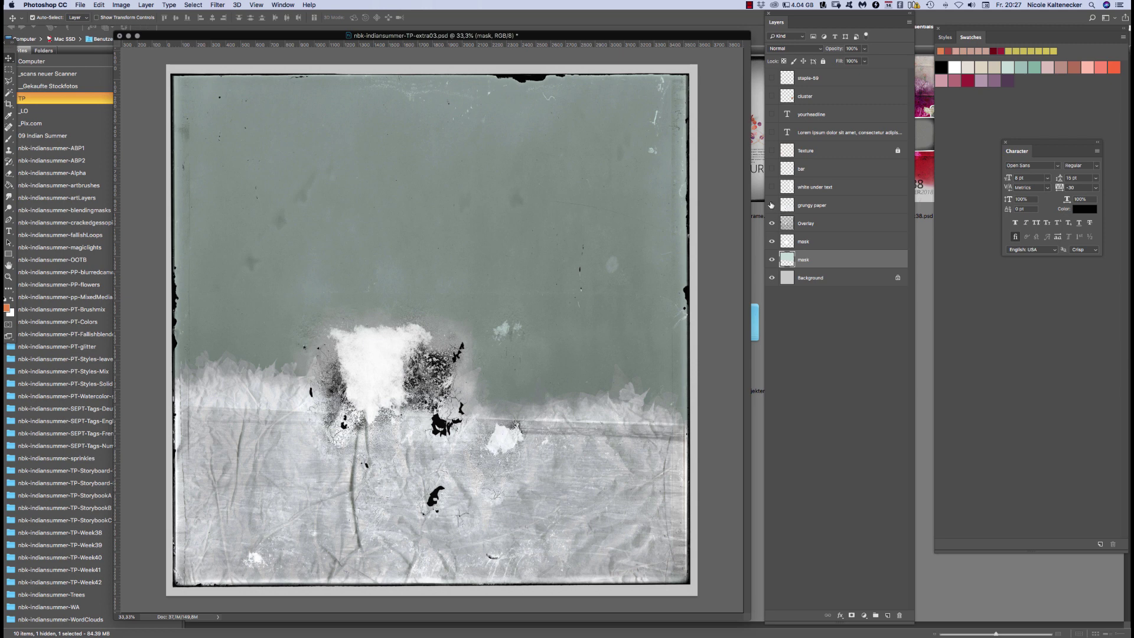
{"action": "left_click", "coordinate": [771, 205]}
{"action": "left_click", "coordinate": [771, 187]}
{"action": "left_click", "coordinate": [772, 186]}
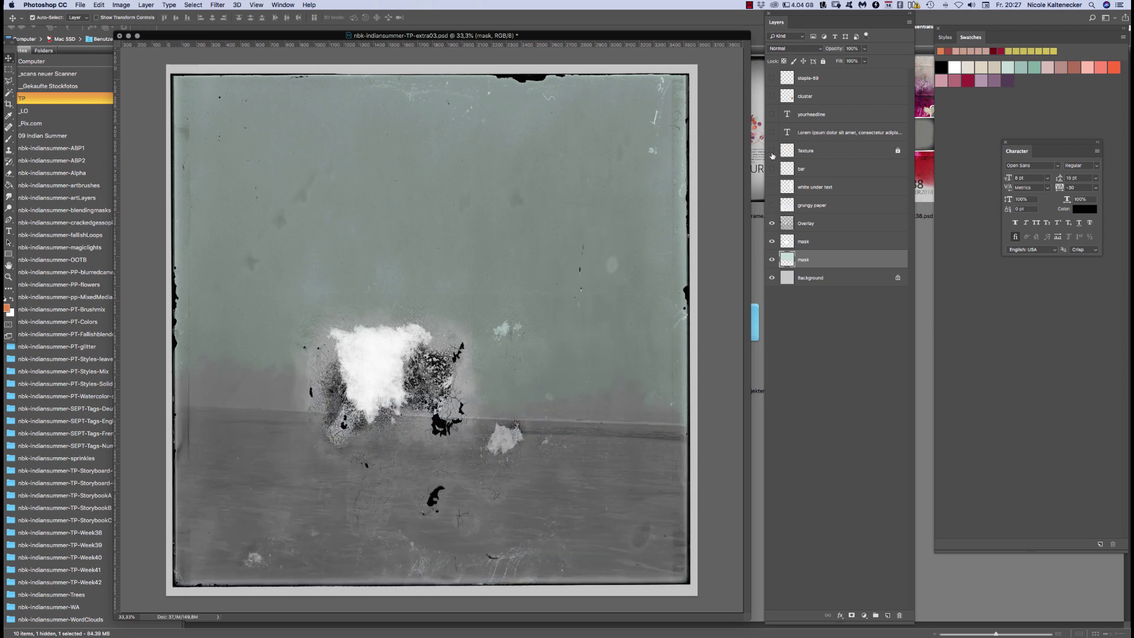
{"action": "mouse_move", "coordinate": [772, 224]}
{"action": "left_mouse_down"}
{"action": "mouse_move", "coordinate": [779, 264]}
{"action": "mouse_move", "coordinate": [824, 258]}
{"action": "mouse_move", "coordinate": [801, 242]}
{"action": "mouse_move", "coordinate": [769, 254]}
{"action": "mouse_move", "coordinate": [769, 65]}
{"action": "left_mouse_up"}
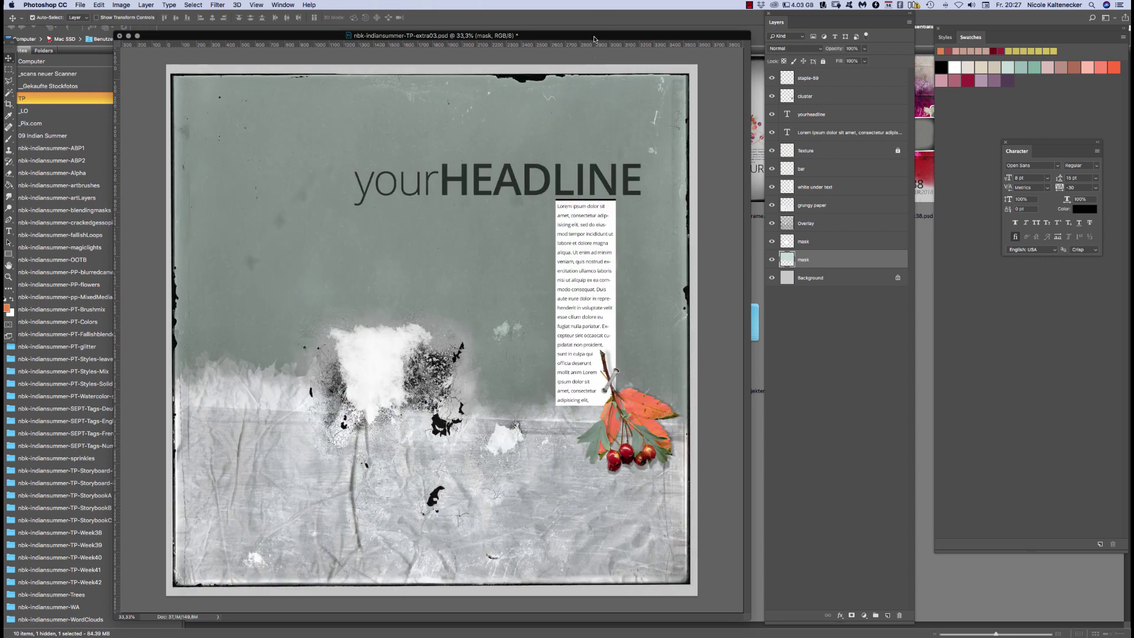
Reposition the template window and make the grungy paper layer the active layer
{"action": "left_click_drag", "start_coordinate": [594, 39], "coordinate": [610, 43]}
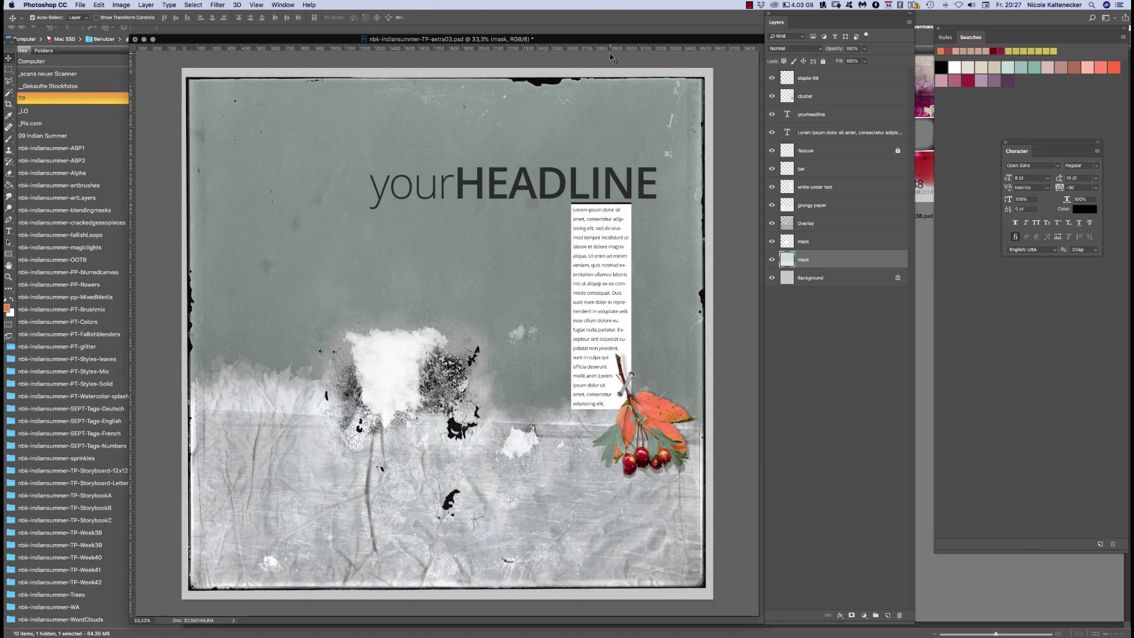
{"action": "left_click", "coordinate": [842, 247]}
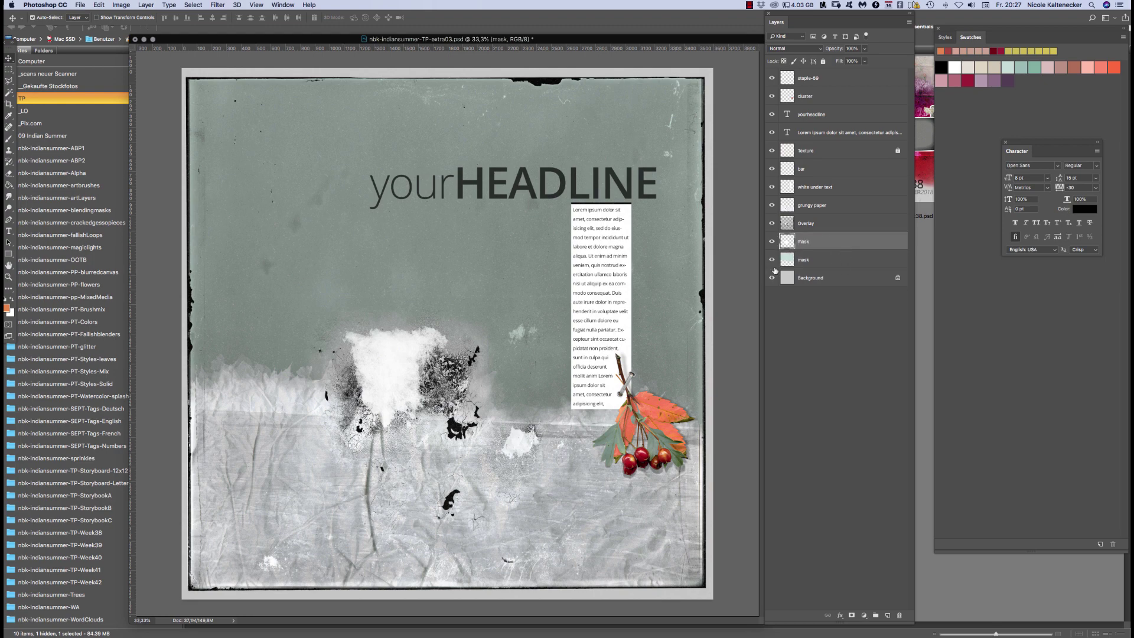
{"action": "left_click", "coordinate": [829, 202]}
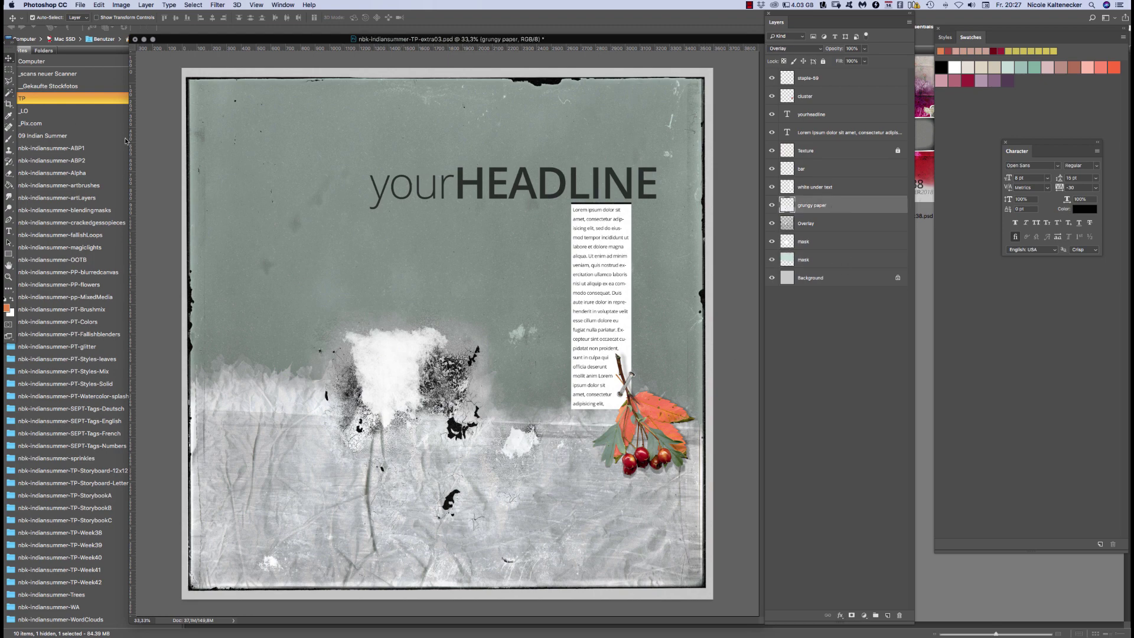
Switch to Adobe Bridge, open the lake photo 241692.jpg from the _Pix.com folder in Photoshop, and arrange its window over the template
{"action": "left_click", "coordinate": [107, 115]}
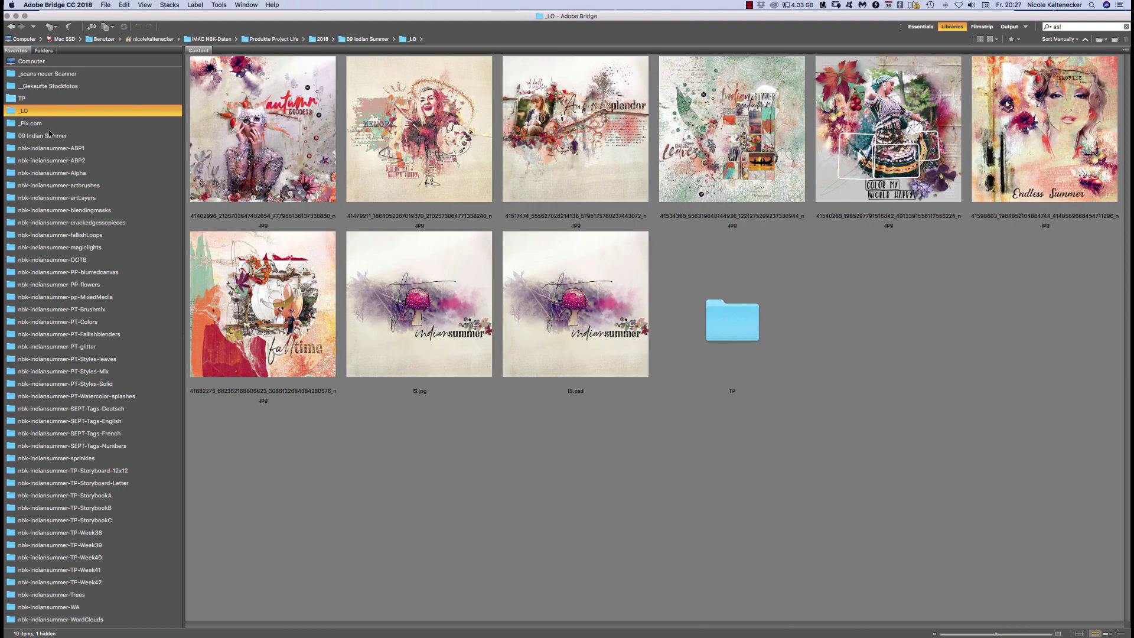
{"action": "left_click", "coordinate": [46, 124]}
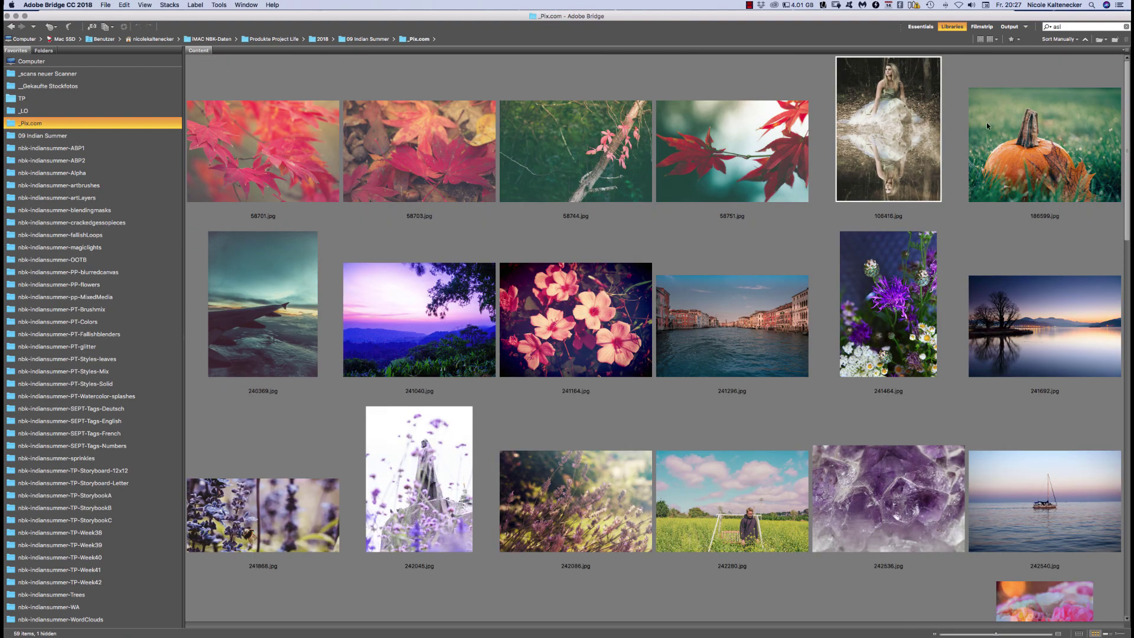
{"action": "left_click", "coordinate": [1056, 354]}
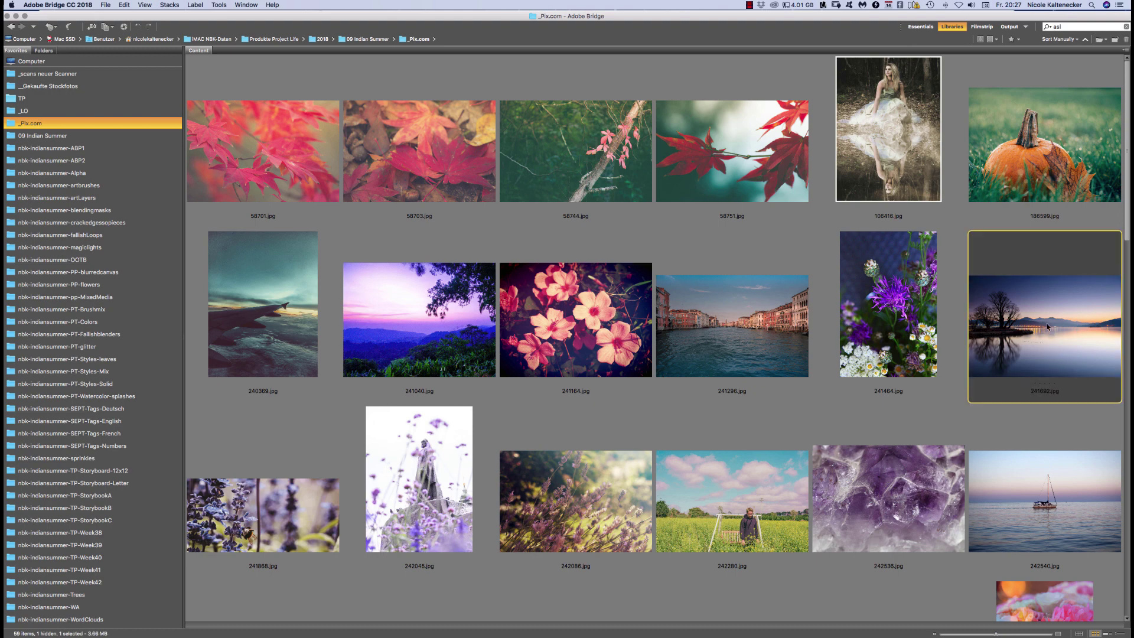
{"action": "double_click", "coordinate": [1049, 327]}
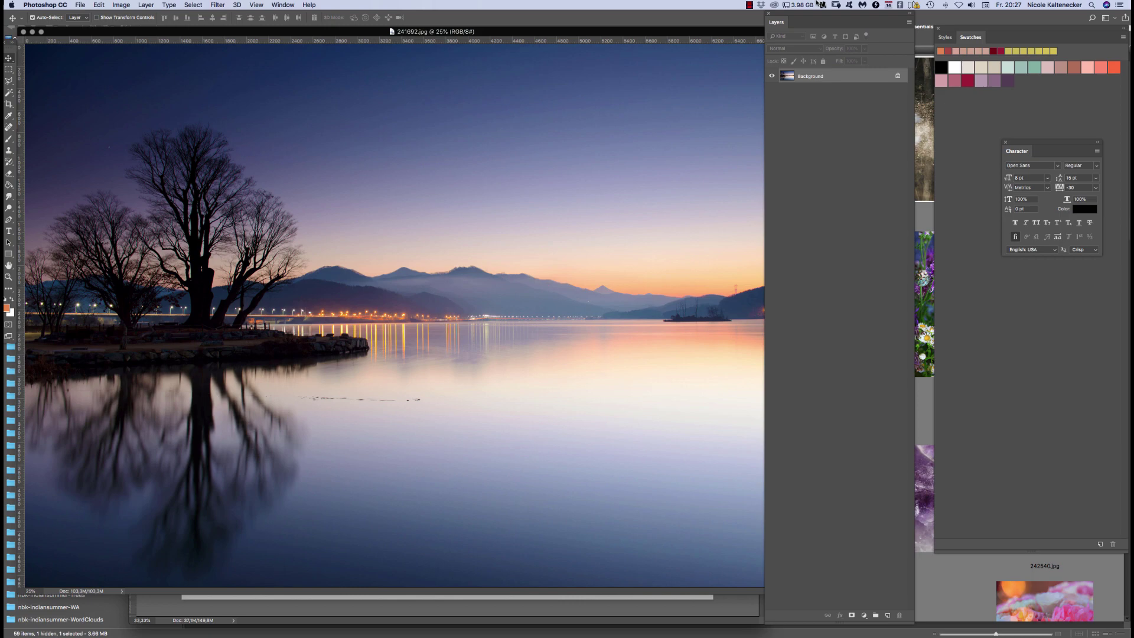
{"action": "key", "text": "super+minus"}
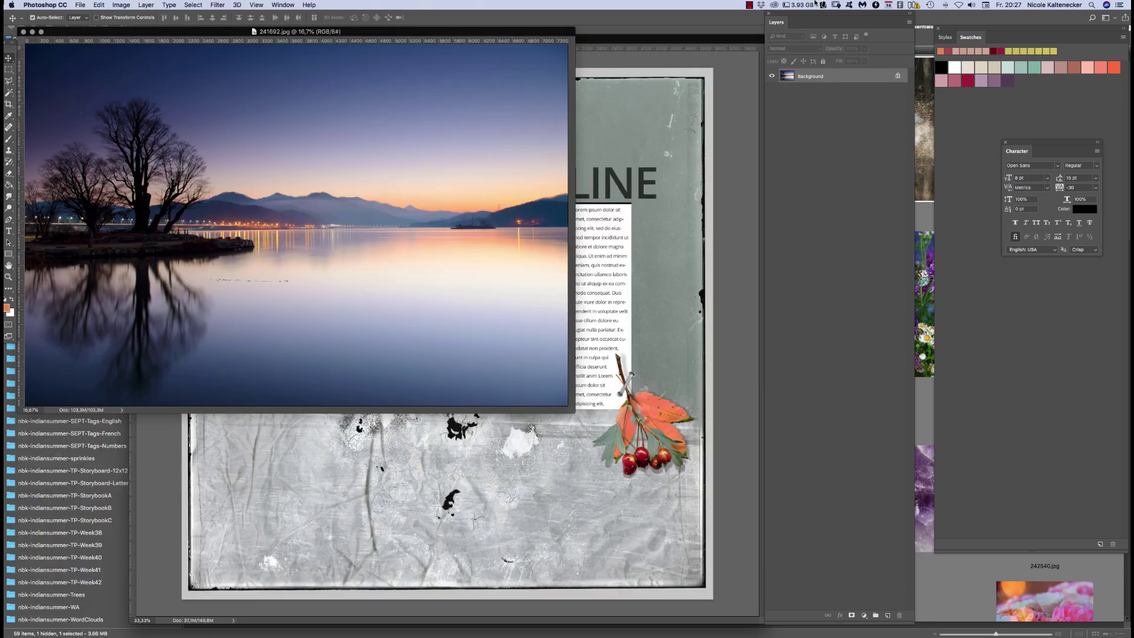
{"action": "left_click_drag", "start_coordinate": [522, 30], "coordinate": [590, 161]}
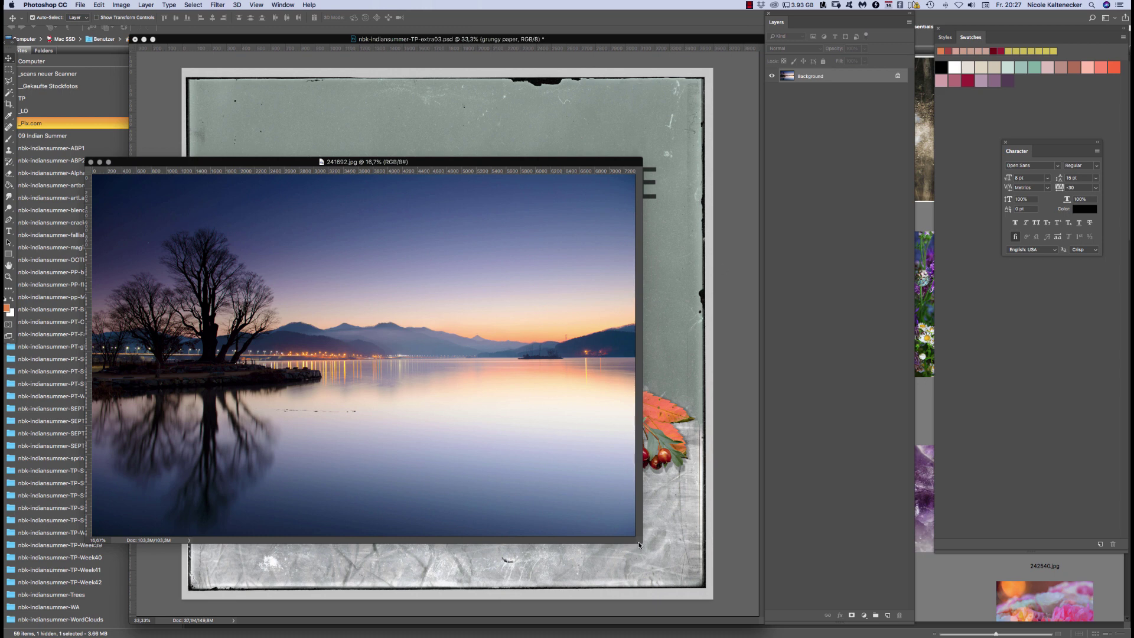
{"action": "left_click_drag", "start_coordinate": [639, 542], "coordinate": [728, 571]}
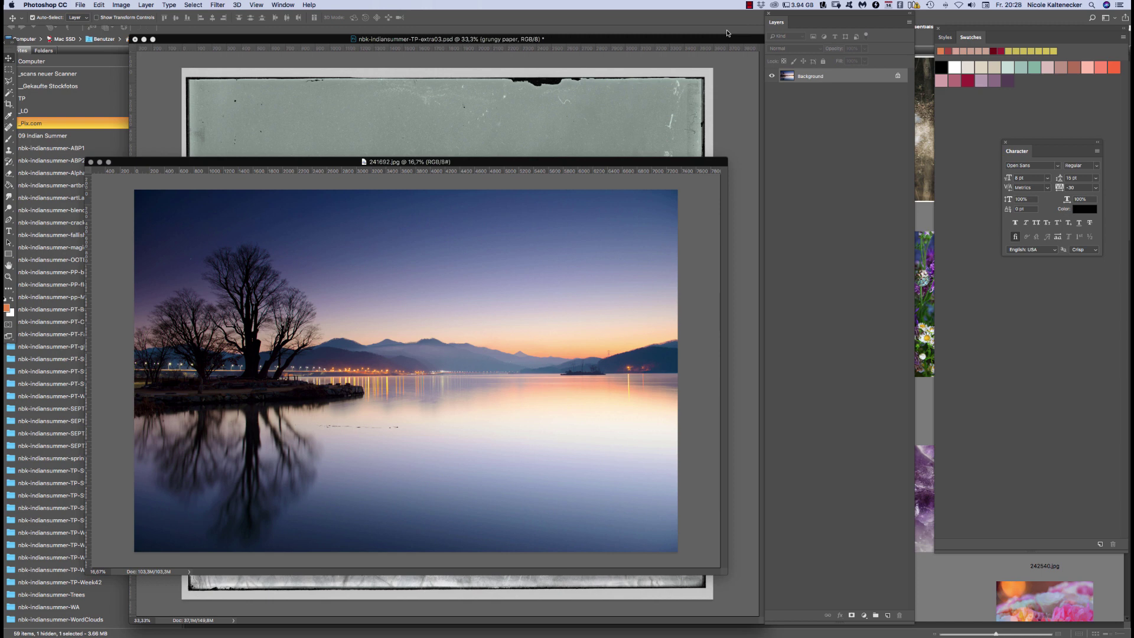
Use Replace Color to change the photo's dark blue sky tones to the muted purple swatch 886b83
{"action": "key", "text": "shift+super+r"}
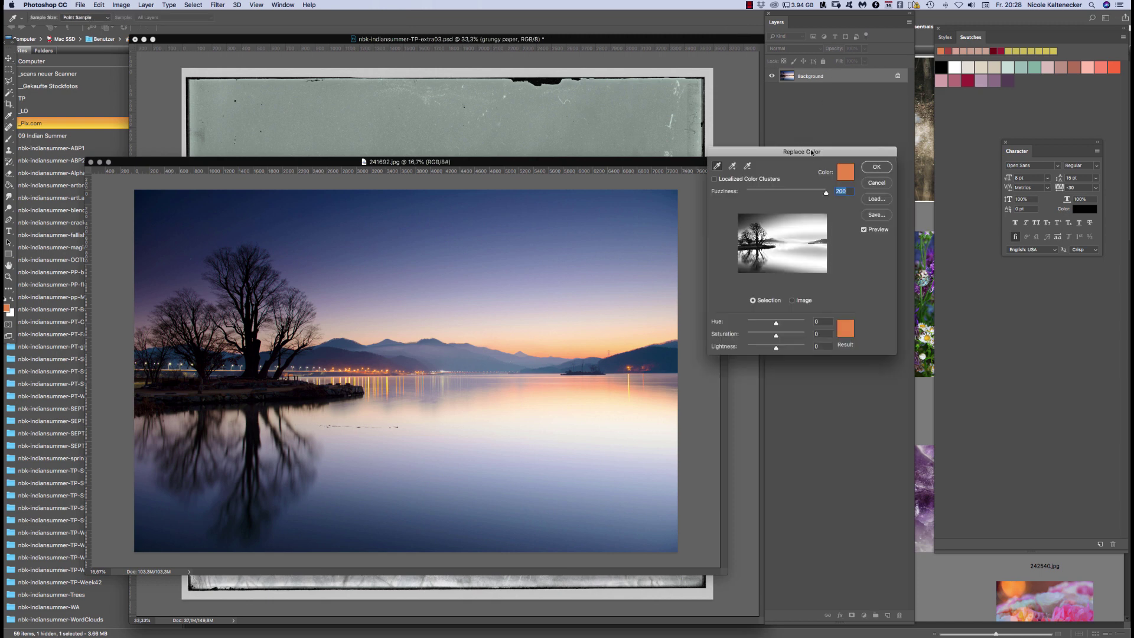
{"action": "left_click_drag", "start_coordinate": [812, 152], "coordinate": [738, 91]}
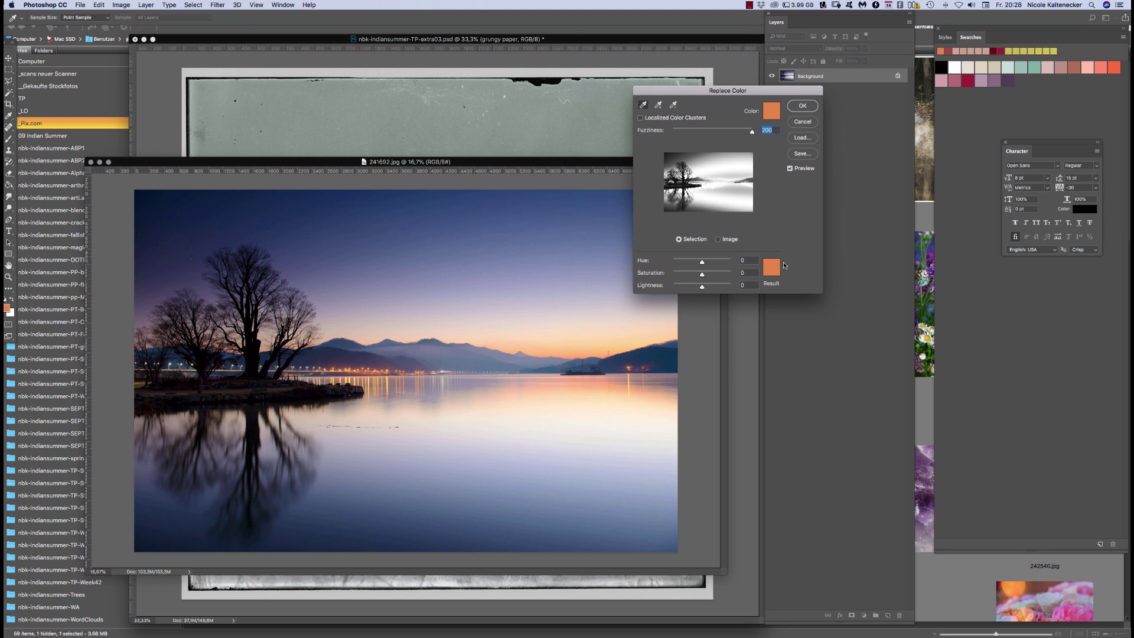
{"action": "left_click", "coordinate": [222, 221]}
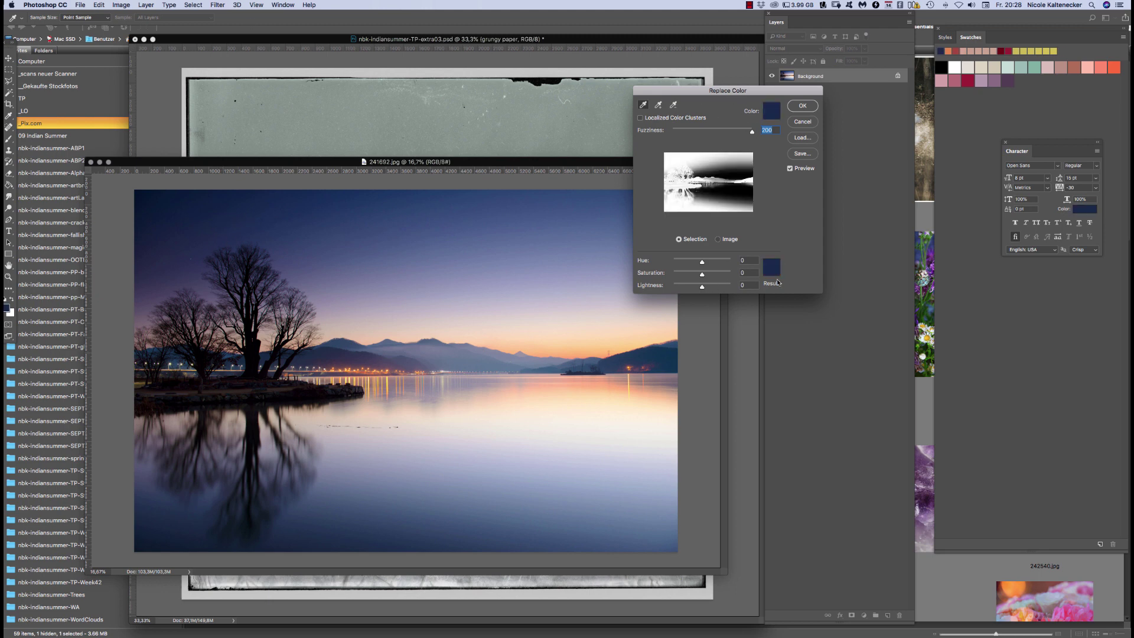
{"action": "left_click", "coordinate": [771, 267]}
{"action": "left_click", "coordinate": [1001, 78]}
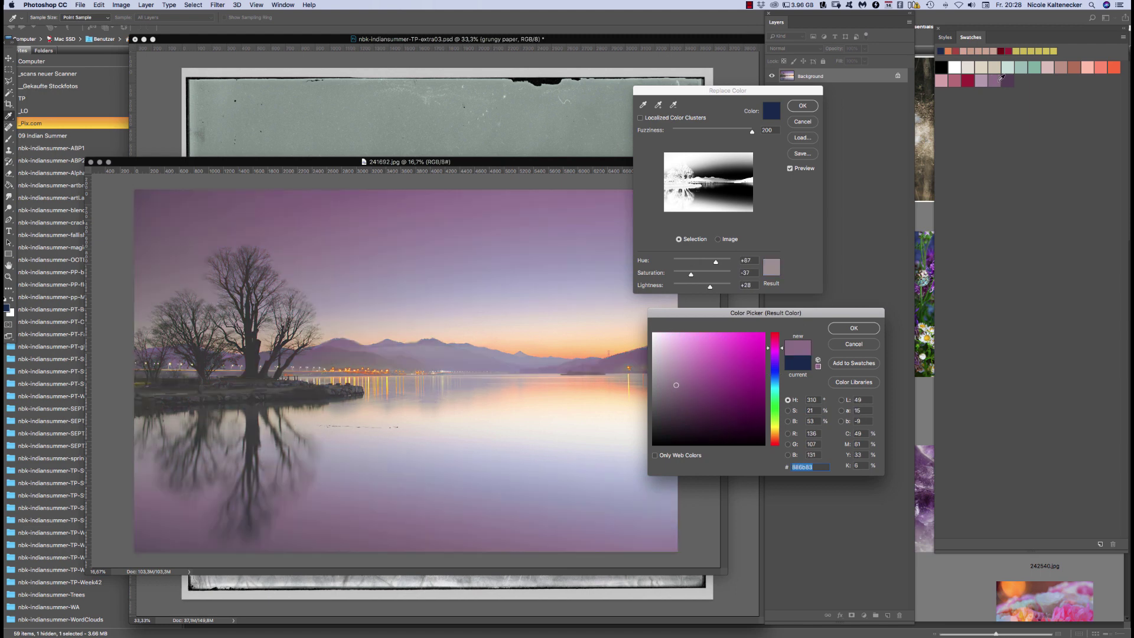
{"action": "left_click", "coordinate": [853, 328]}
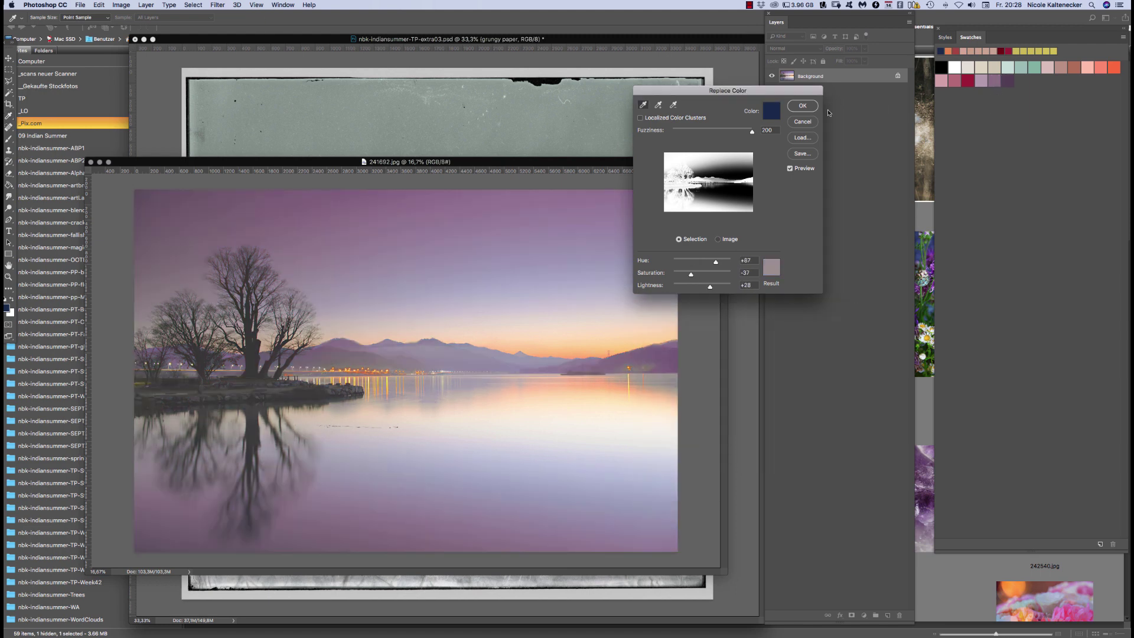
{"action": "key", "text": "Return"}
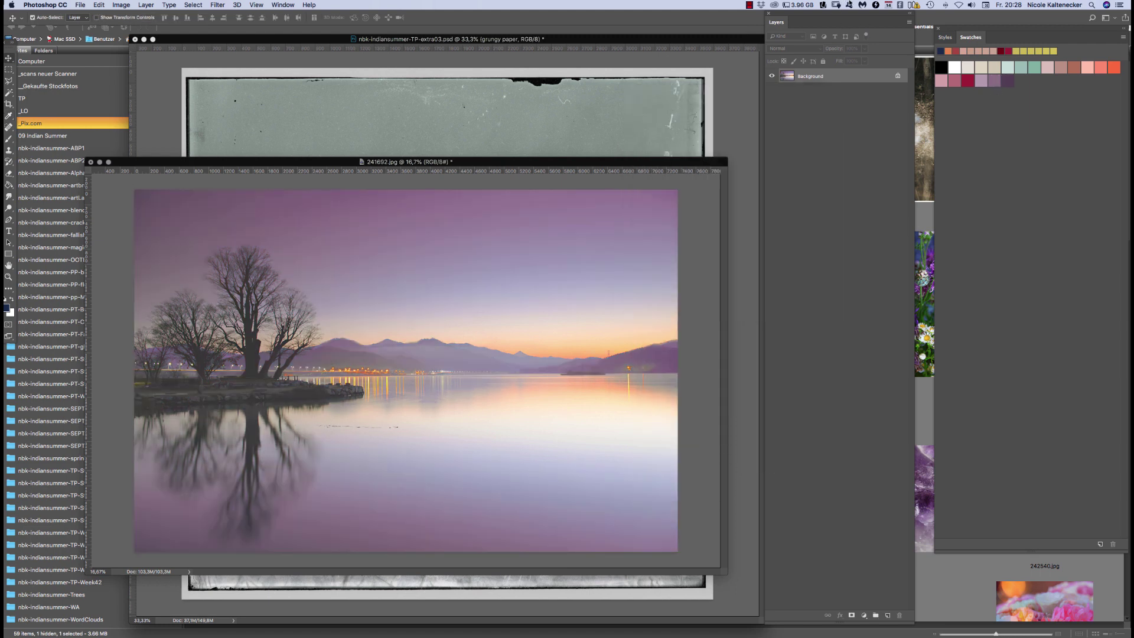
Copy the entire recolored lake photo into the template above the grungy paper layer and clip it to that layer
{"action": "left_click_drag", "start_coordinate": [702, 162], "coordinate": [708, 159]}
{"action": "key", "text": "ctrl+a"}
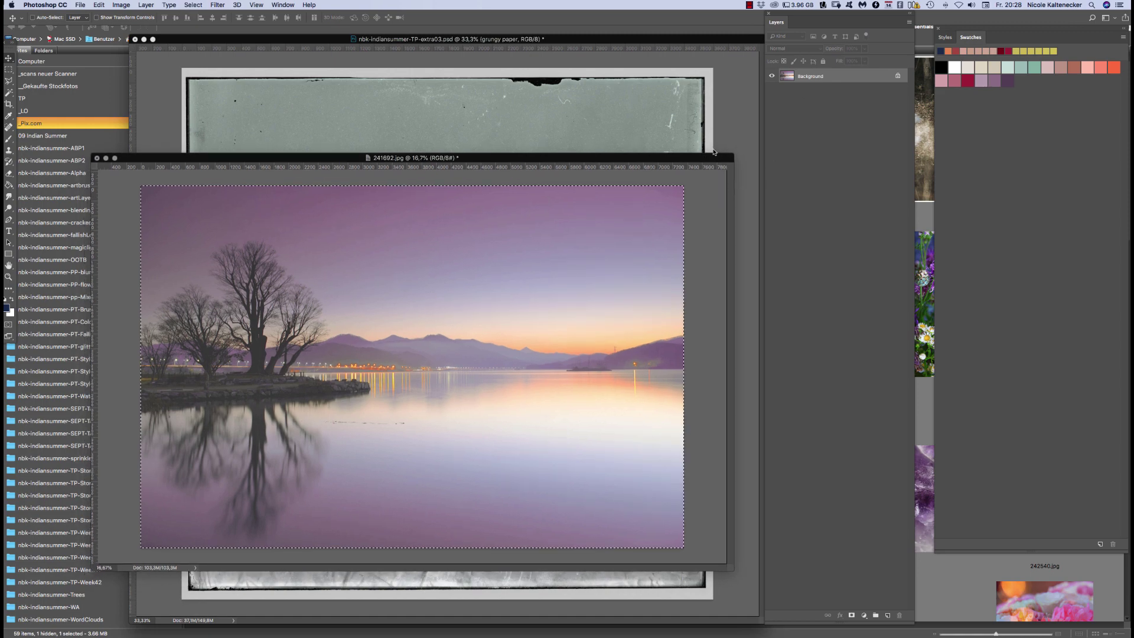
{"action": "left_click", "coordinate": [711, 98]}
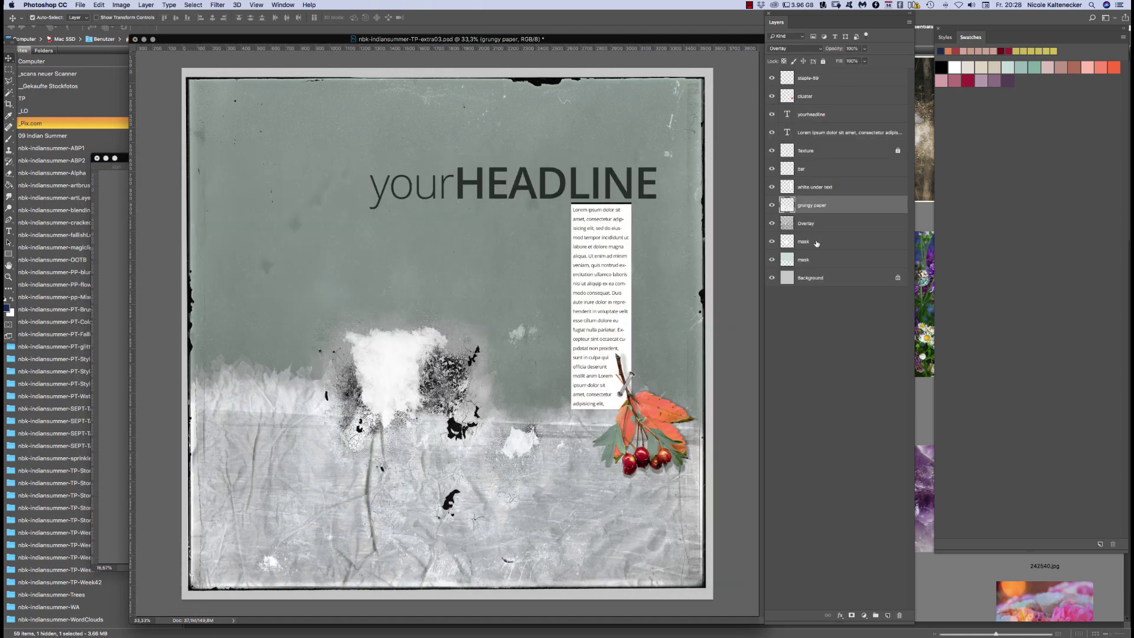
{"action": "key", "text": "ctrl+v"}
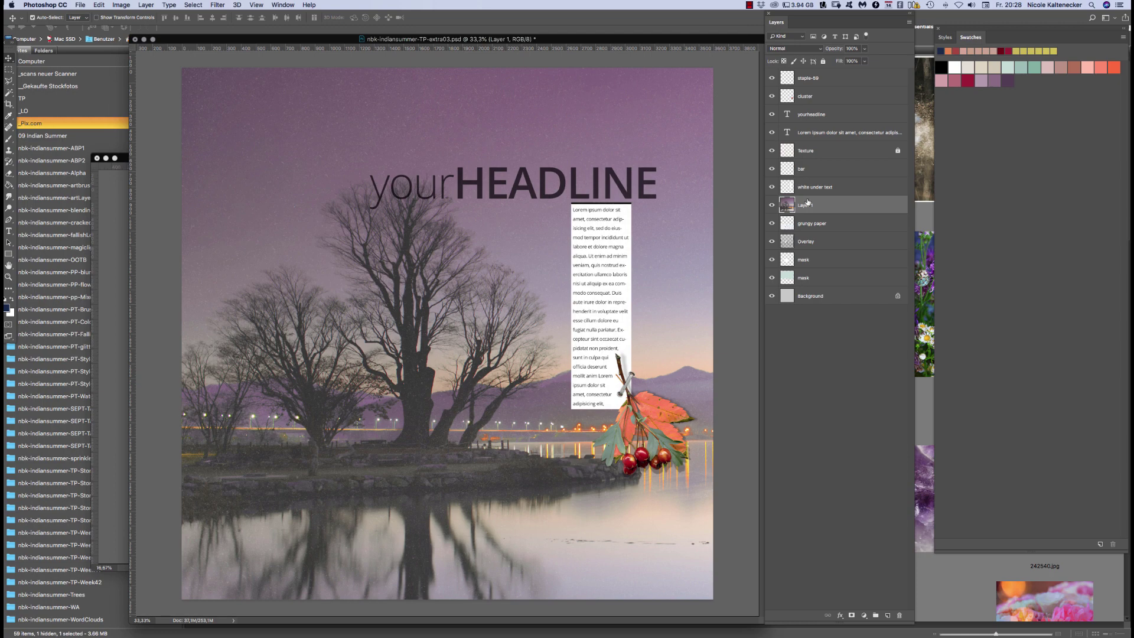
{"action": "key", "text": "ctrl+alt+g"}
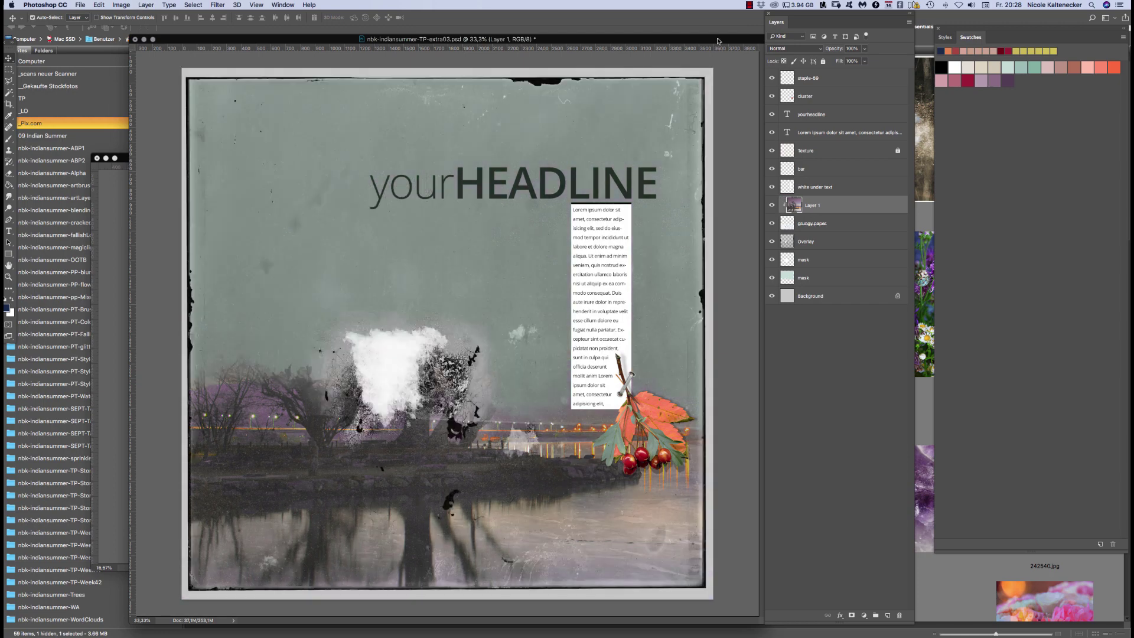
Duplicate the recolored lake photo layer directly above the lowest mask layer and clip the copy to that mask
{"action": "left_click", "coordinate": [840, 279]}
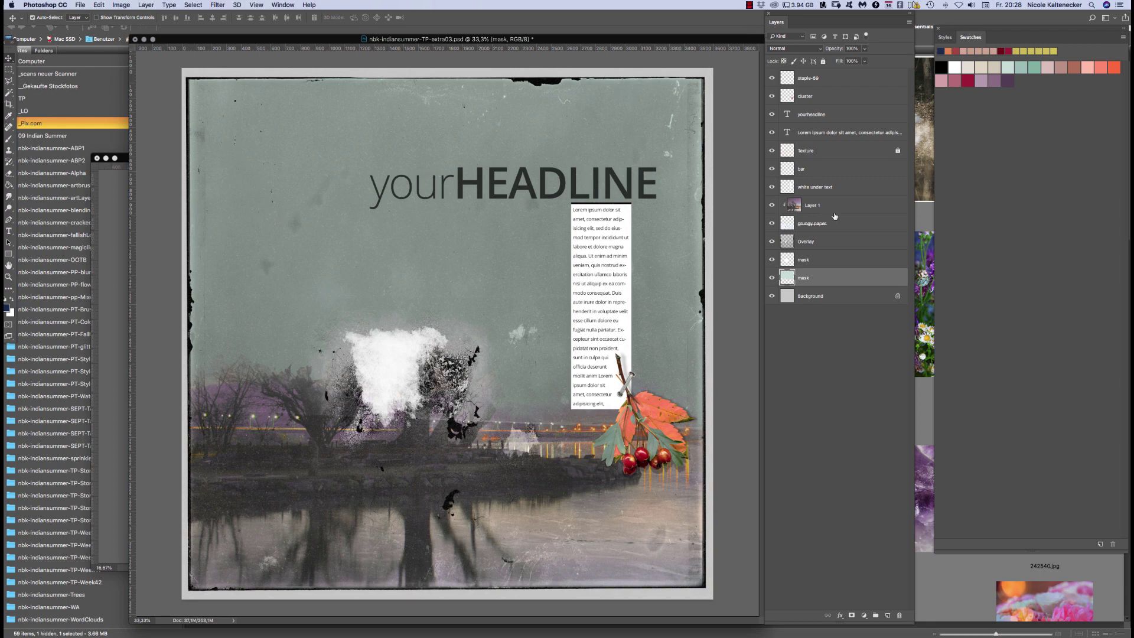
{"action": "left_click_drag", "start_coordinate": [826, 206], "coordinate": [848, 267]}
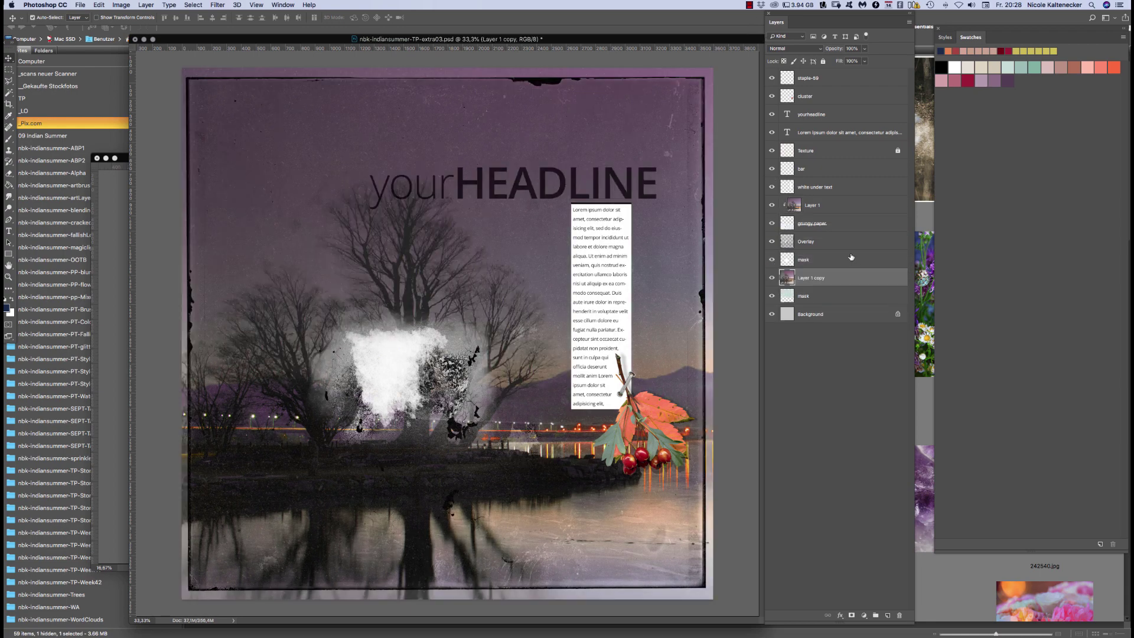
{"action": "key", "text": "super+alt+g"}
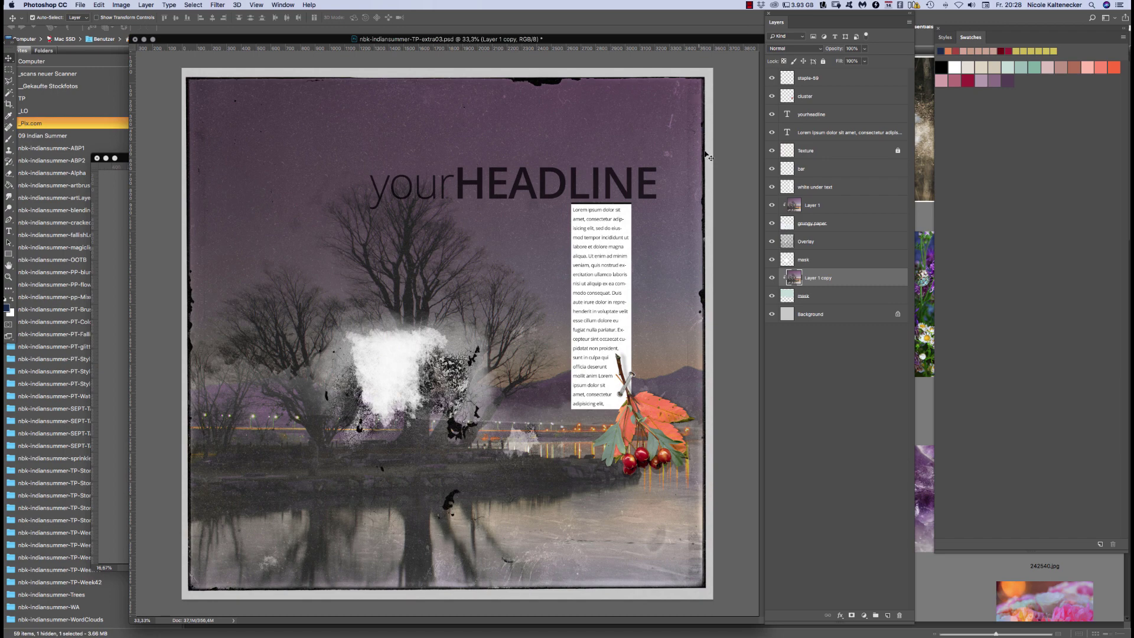
Hide and show the Overlay layer repeatedly to compare its effect on the page
{"action": "left_click", "coordinate": [772, 242]}
{"action": "left_click", "coordinate": [772, 242]}
{"action": "left_click", "coordinate": [774, 242]}
{"action": "left_click", "coordinate": [773, 241]}
Try the Multiply, Screen and Color Dodge blend modes on the lower lake photo copy and set it to Overlay
{"action": "left_click", "coordinate": [822, 295]}
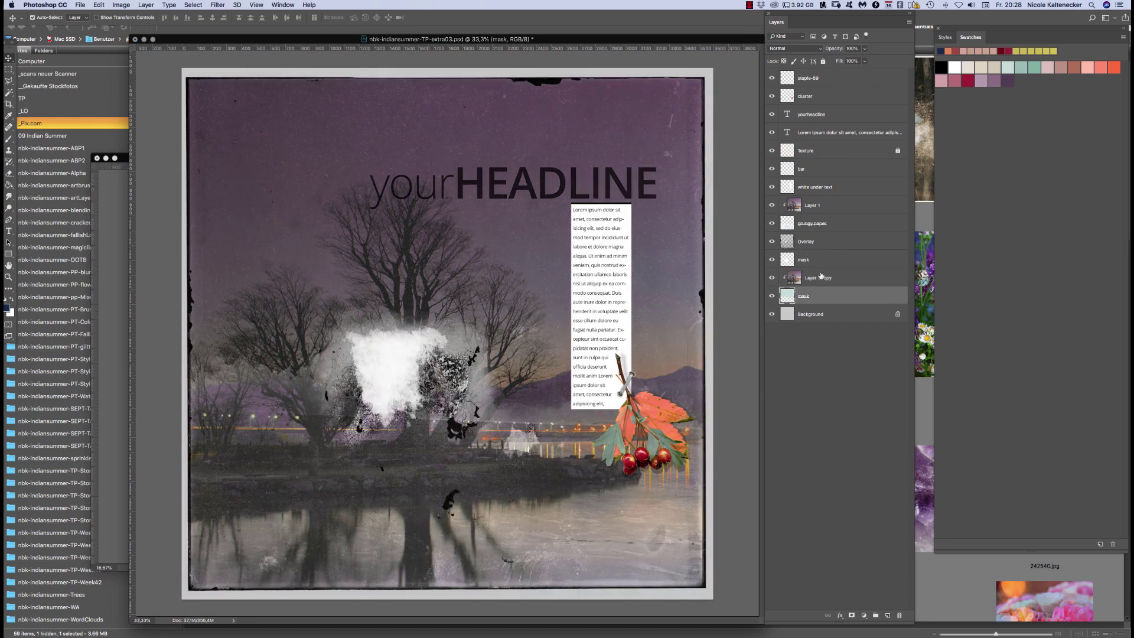
{"action": "left_click", "coordinate": [821, 277]}
{"action": "left_click", "coordinate": [808, 49]}
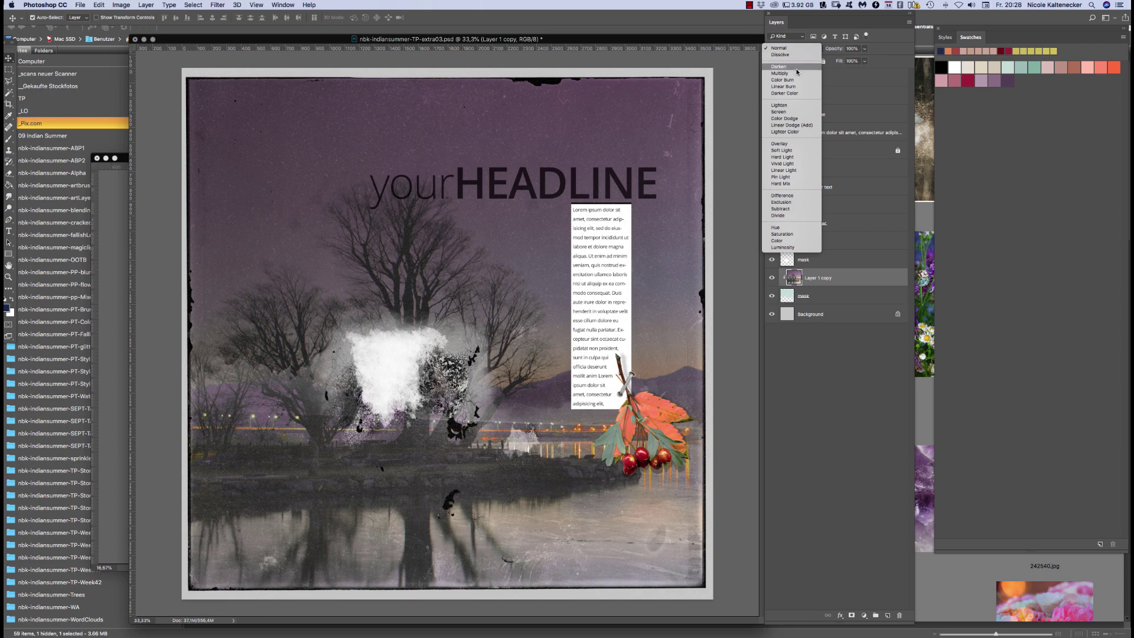
{"action": "left_click", "coordinate": [796, 73]}
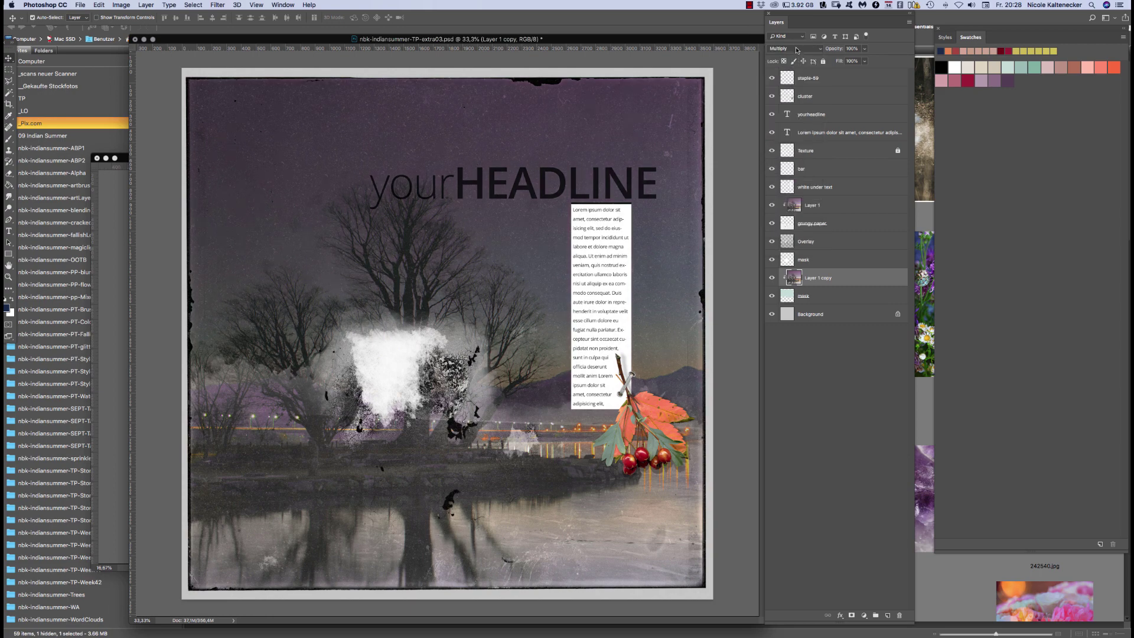
{"action": "left_click", "coordinate": [797, 49]}
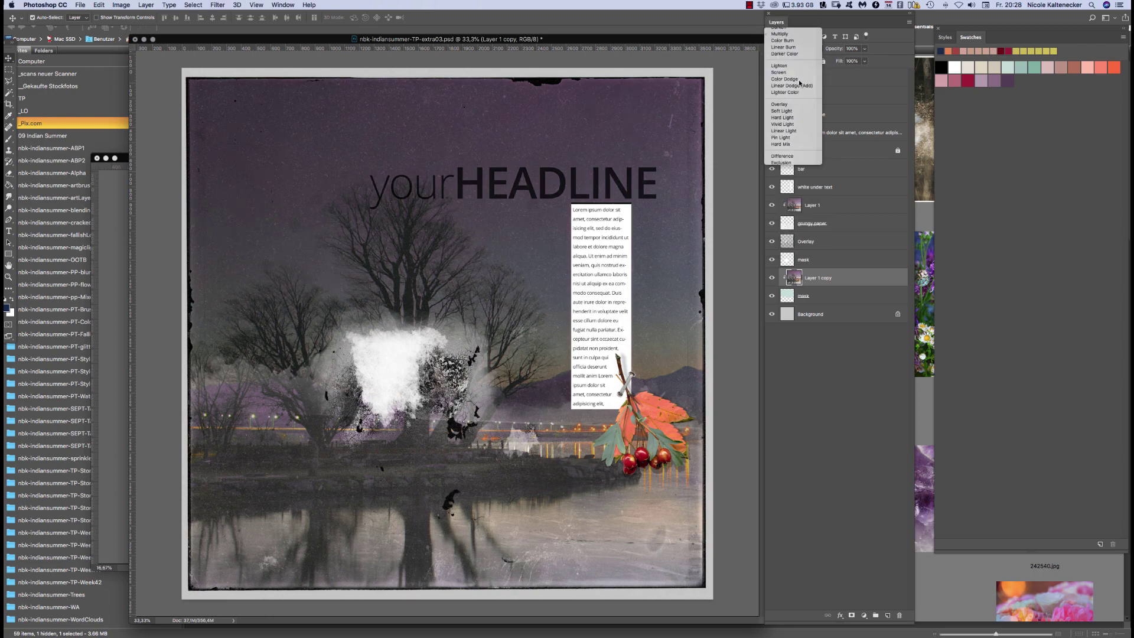
{"action": "left_click", "coordinate": [797, 73]}
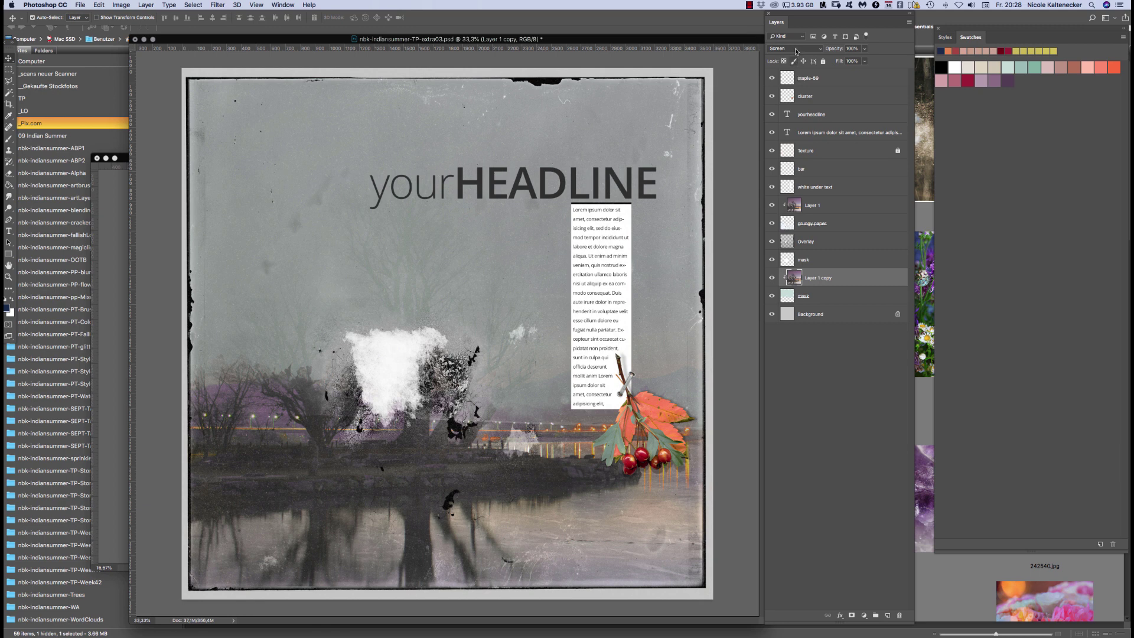
{"action": "left_click", "coordinate": [797, 49]}
{"action": "left_click", "coordinate": [794, 59]}
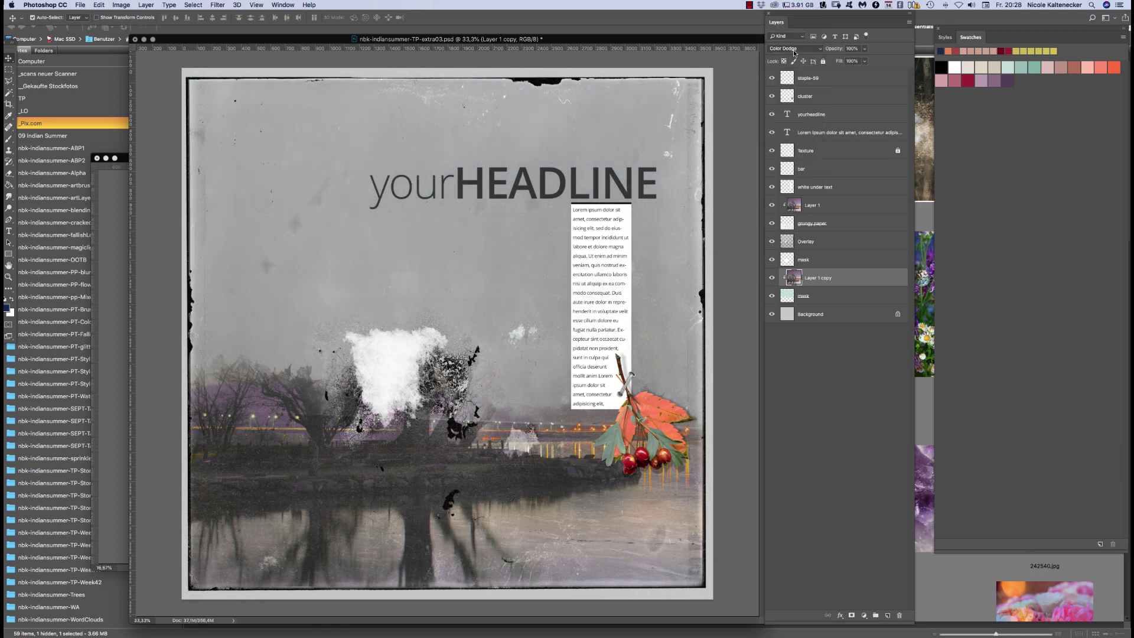
{"action": "left_click", "coordinate": [796, 49]}
{"action": "left_click", "coordinate": [795, 70]}
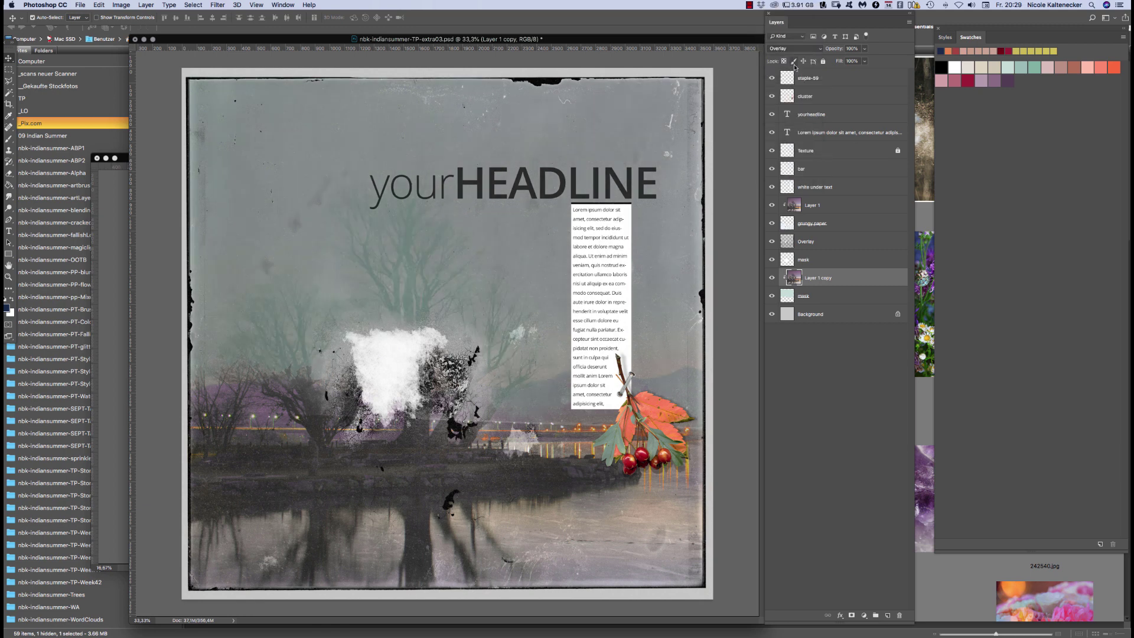
Try the Soft Light, Subtract, Lighten, Multiply and Linear Burn blend modes on the Layer 1 copy photo
{"action": "left_click", "coordinate": [795, 50]}
{"action": "left_click", "coordinate": [793, 55]}
{"action": "left_click", "coordinate": [793, 53]}
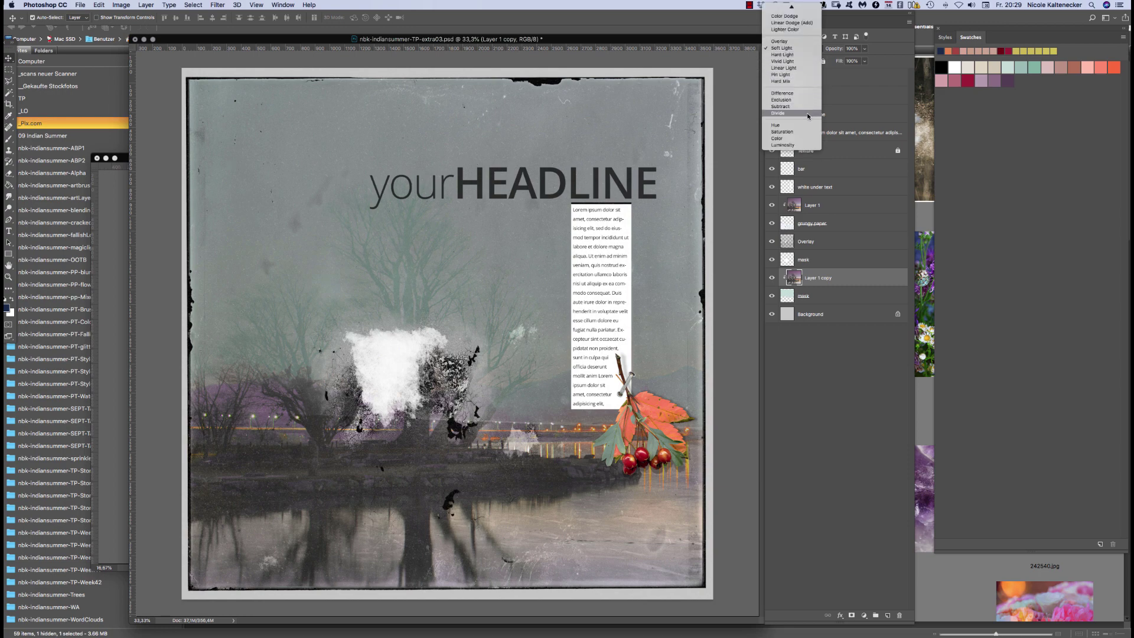
{"action": "left_click", "coordinate": [781, 79]}
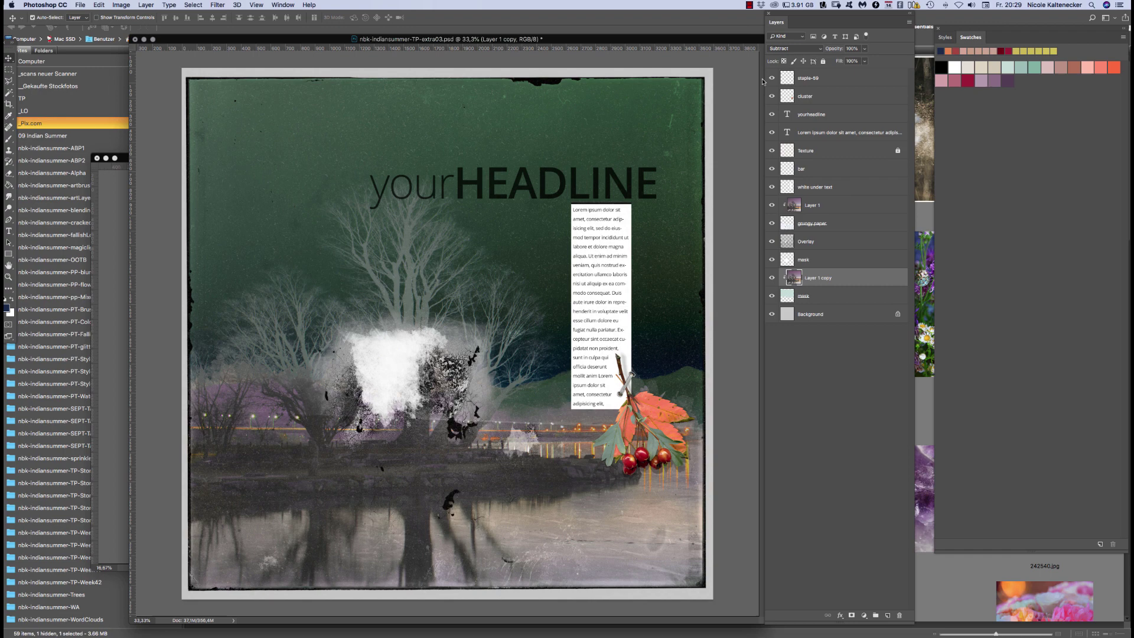
{"action": "left_click", "coordinate": [804, 52]}
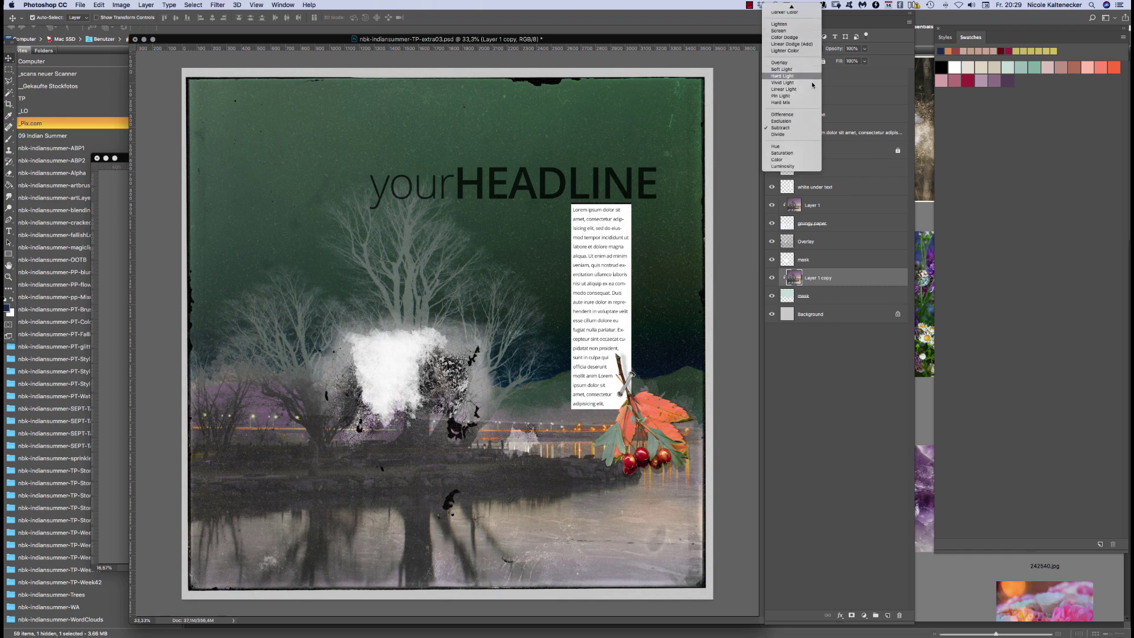
{"action": "left_click", "coordinate": [792, 23]}
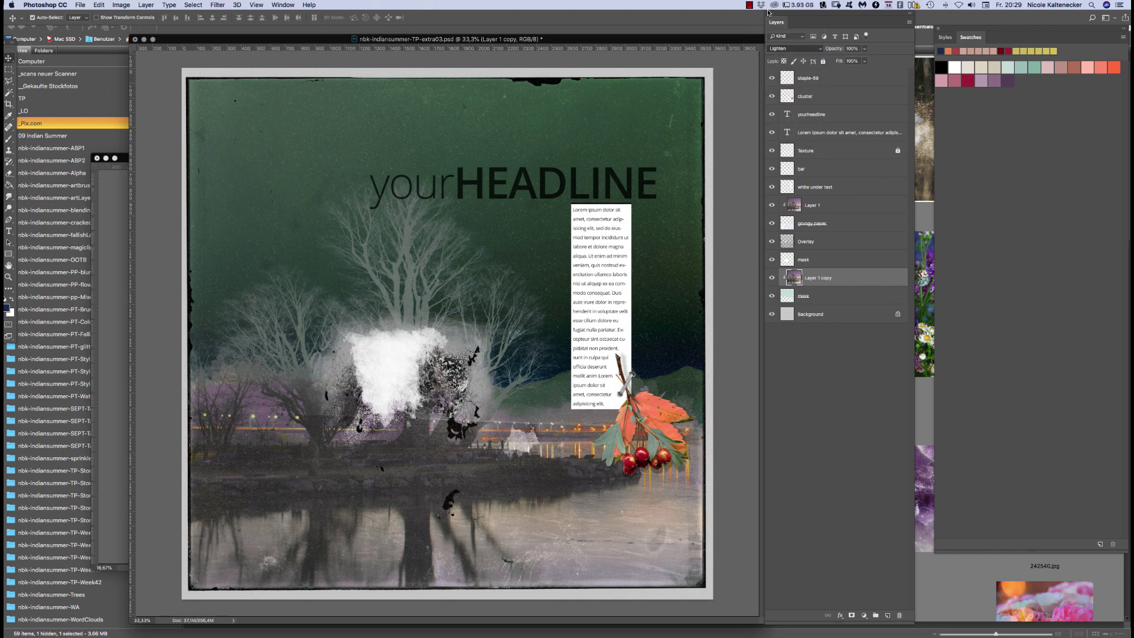
{"action": "left_click", "coordinate": [792, 49]}
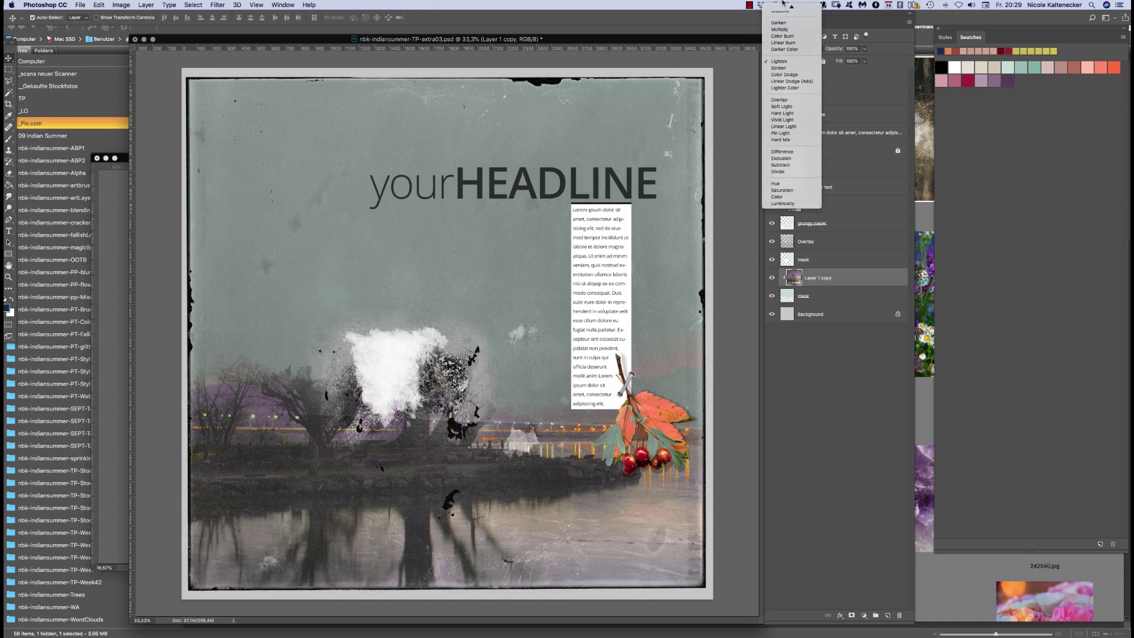
{"action": "left_click", "coordinate": [791, 39]}
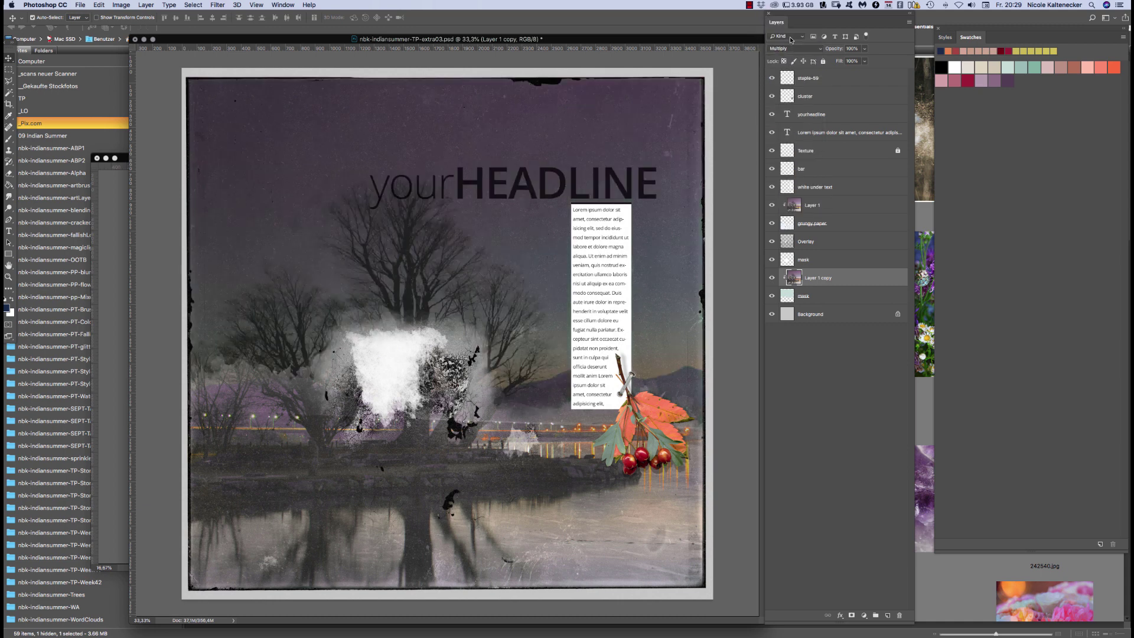
{"action": "left_click", "coordinate": [791, 49]}
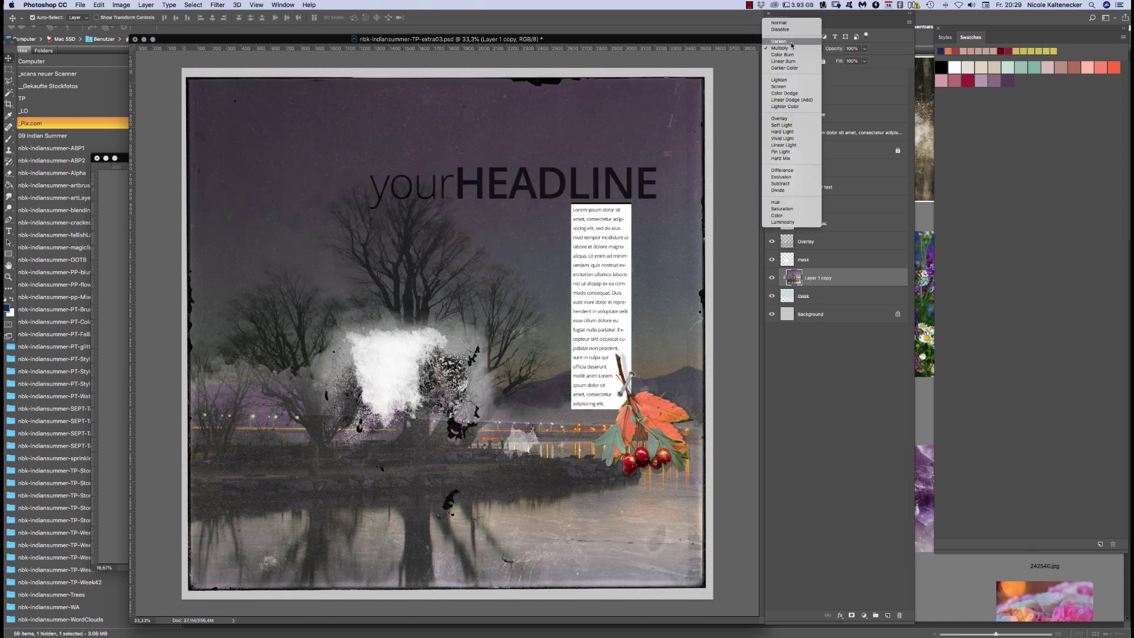
{"action": "left_click", "coordinate": [795, 61]}
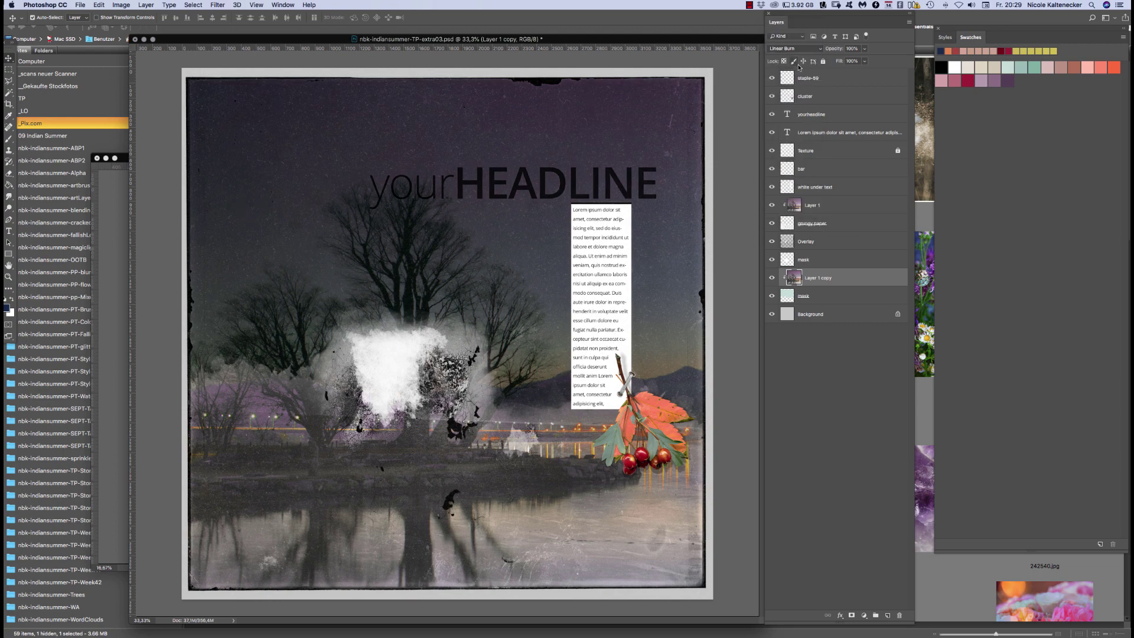
Set the blend mode of Layer 1 copy to Normal and that of Layer 1 to Multiply
{"action": "left_click", "coordinate": [803, 49]}
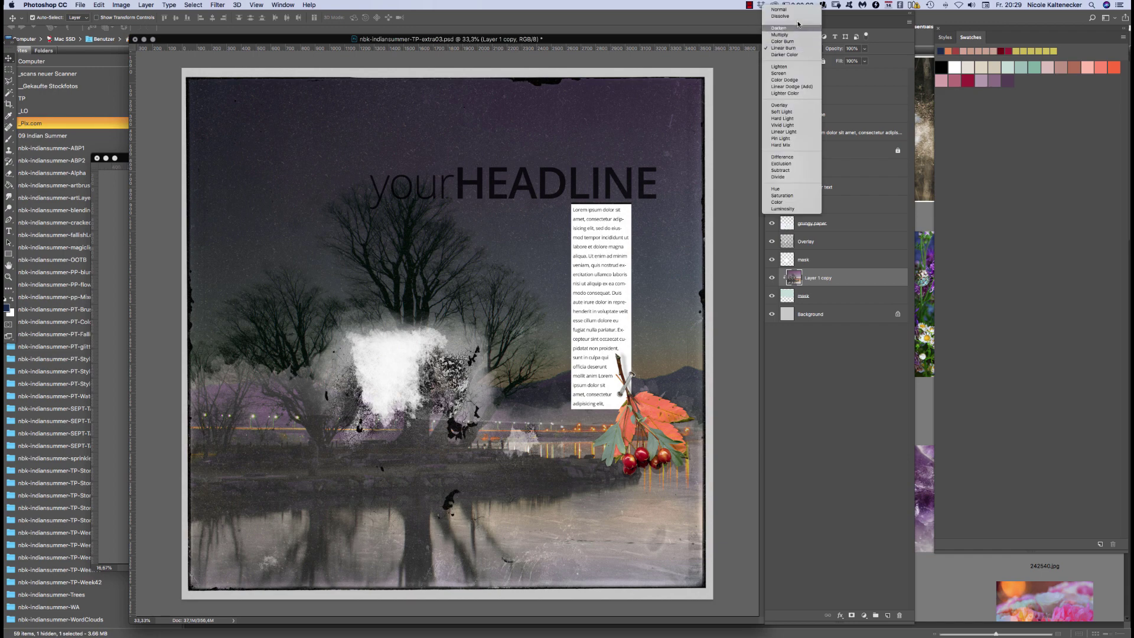
{"action": "left_click", "coordinate": [791, 12]}
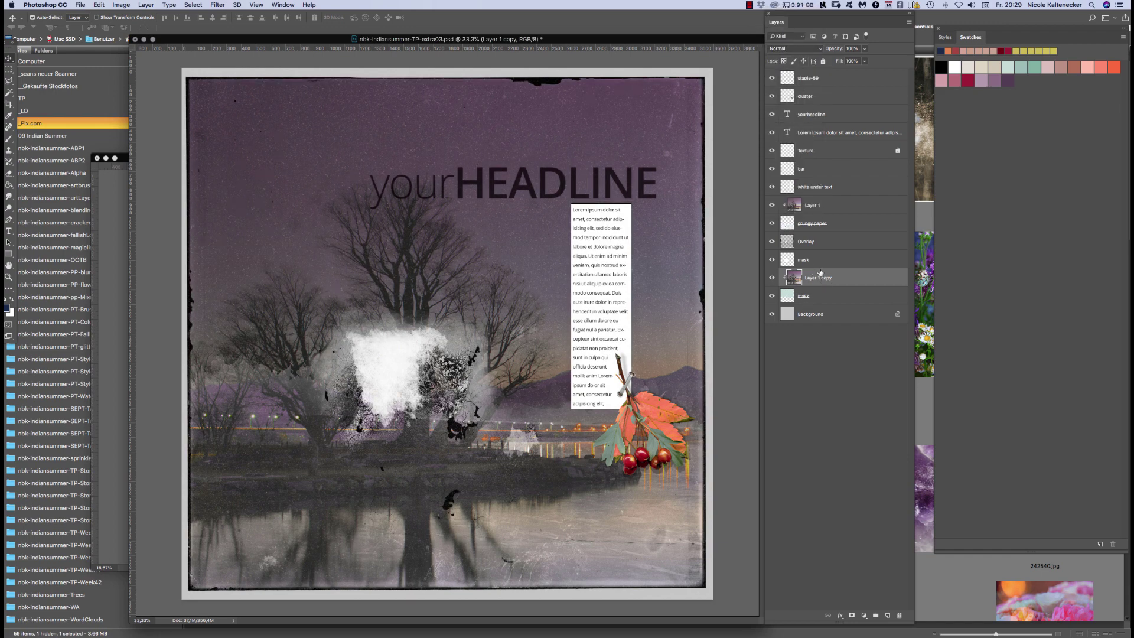
{"action": "left_click", "coordinate": [818, 207]}
{"action": "left_click", "coordinate": [796, 49]}
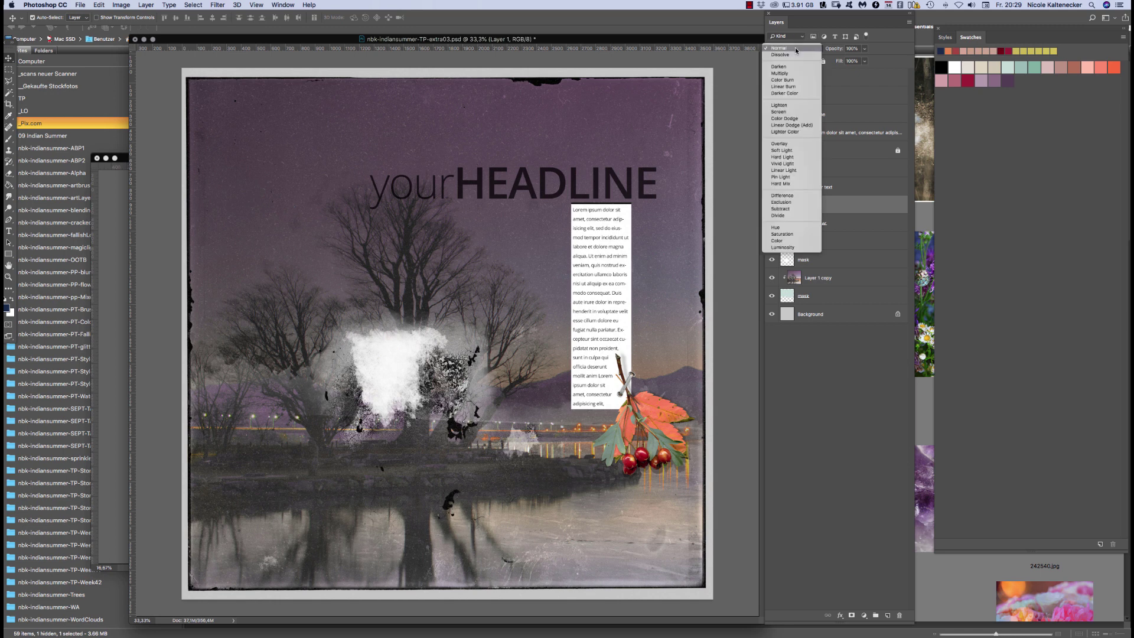
{"action": "left_click", "coordinate": [801, 73]}
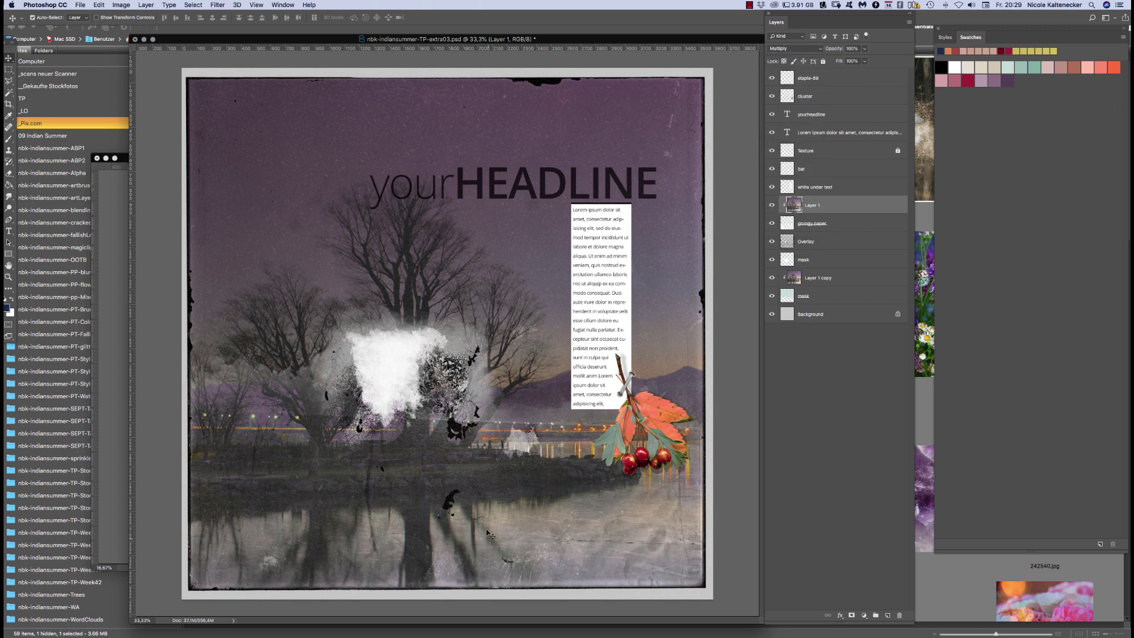
Examine how Layer 1 blends with the paper by hiding the Overlay layer and all upper layers, and restore their visibility
{"action": "left_click", "coordinate": [773, 205]}
{"action": "left_click_drag", "start_coordinate": [772, 187], "coordinate": [764, 74]}
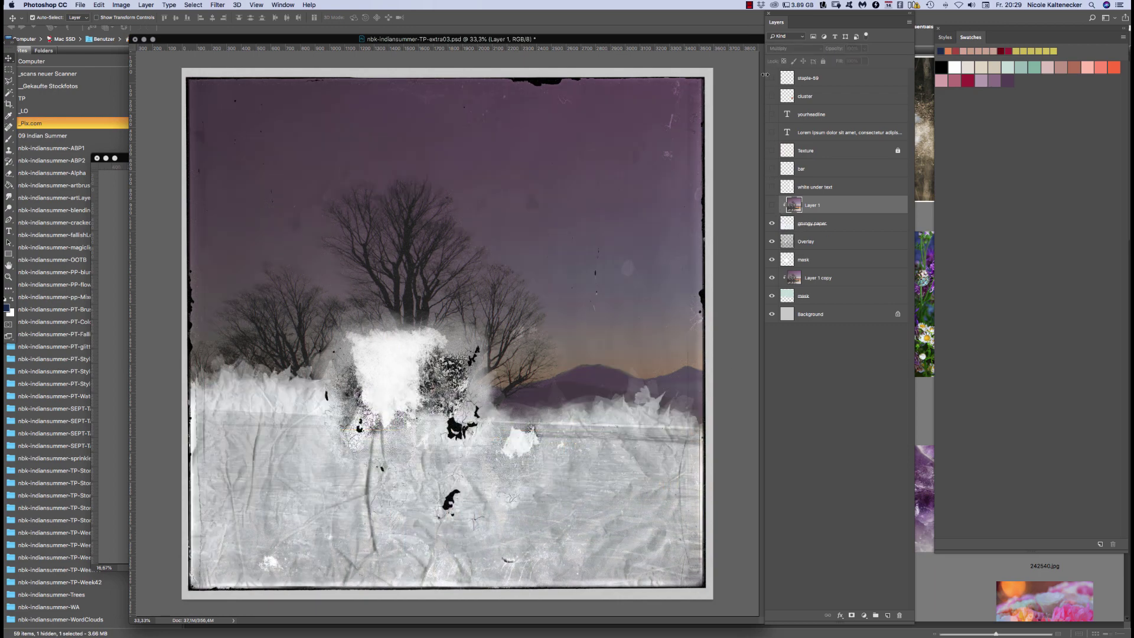
{"action": "left_click", "coordinate": [771, 241]}
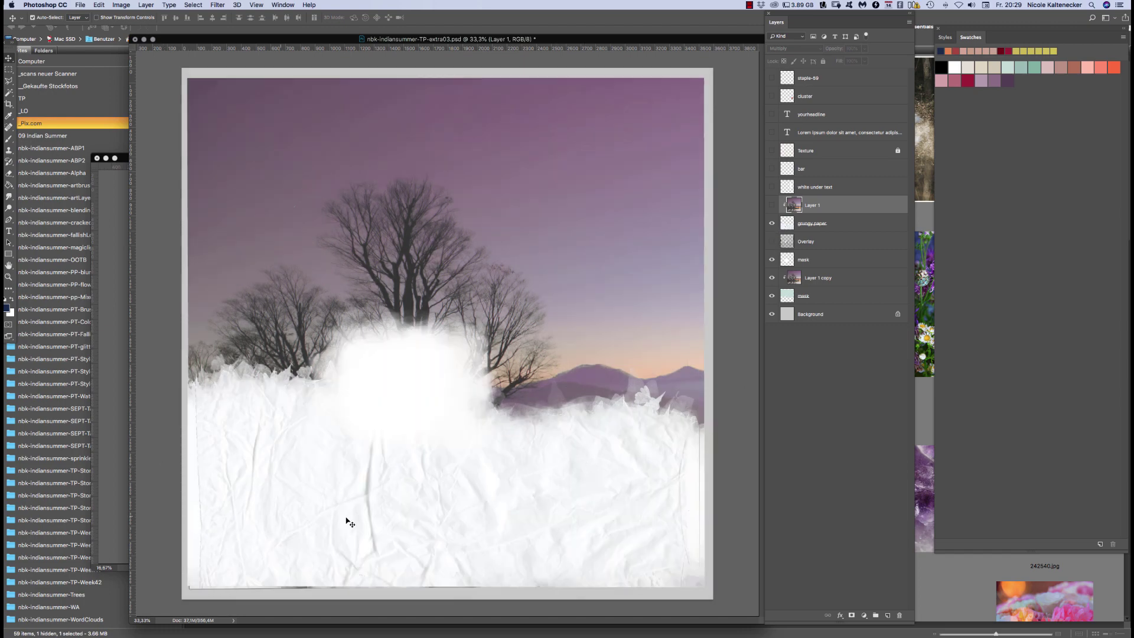
{"action": "left_click", "coordinate": [771, 205]}
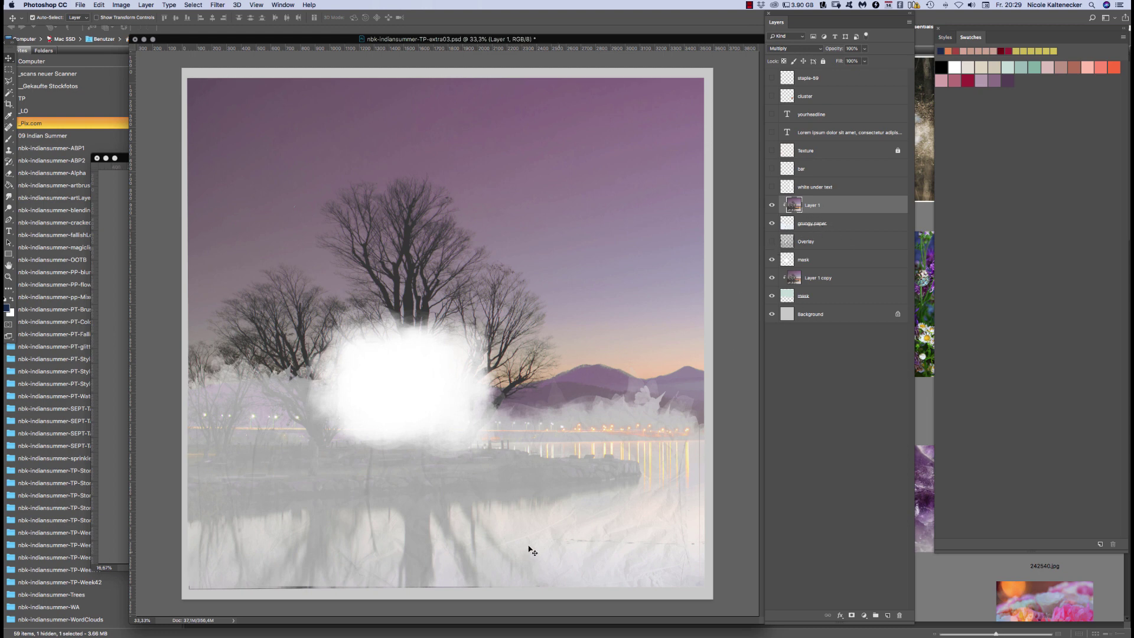
{"action": "left_click", "coordinate": [772, 242], "text": "alt"}
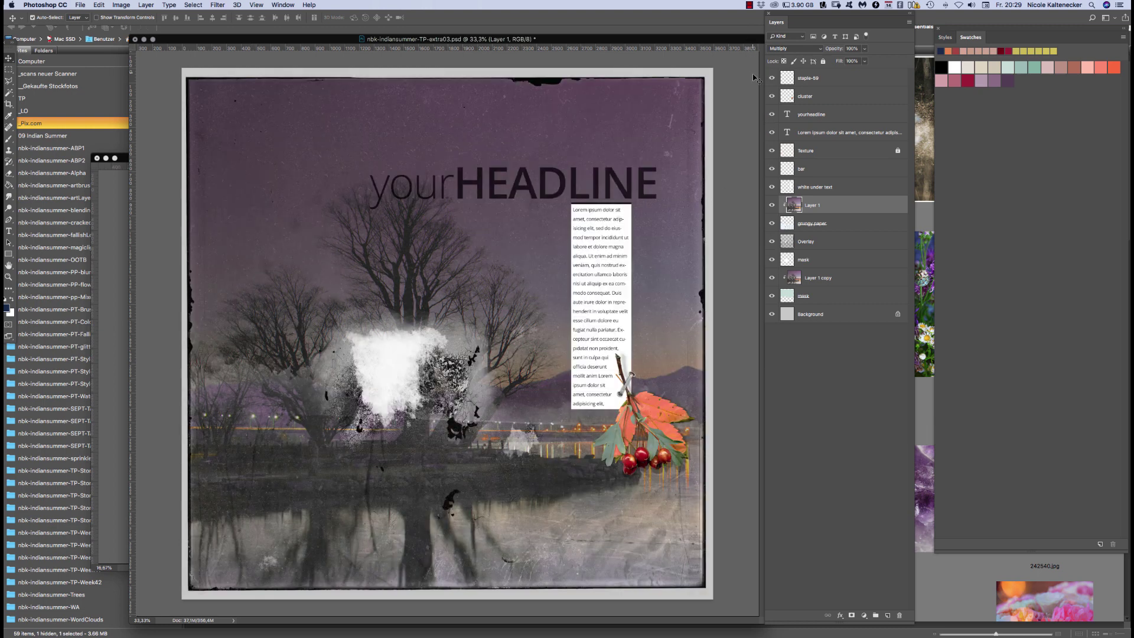
Set the blend mode of the layer named Overlay to Multiply
{"action": "left_click", "coordinate": [820, 244]}
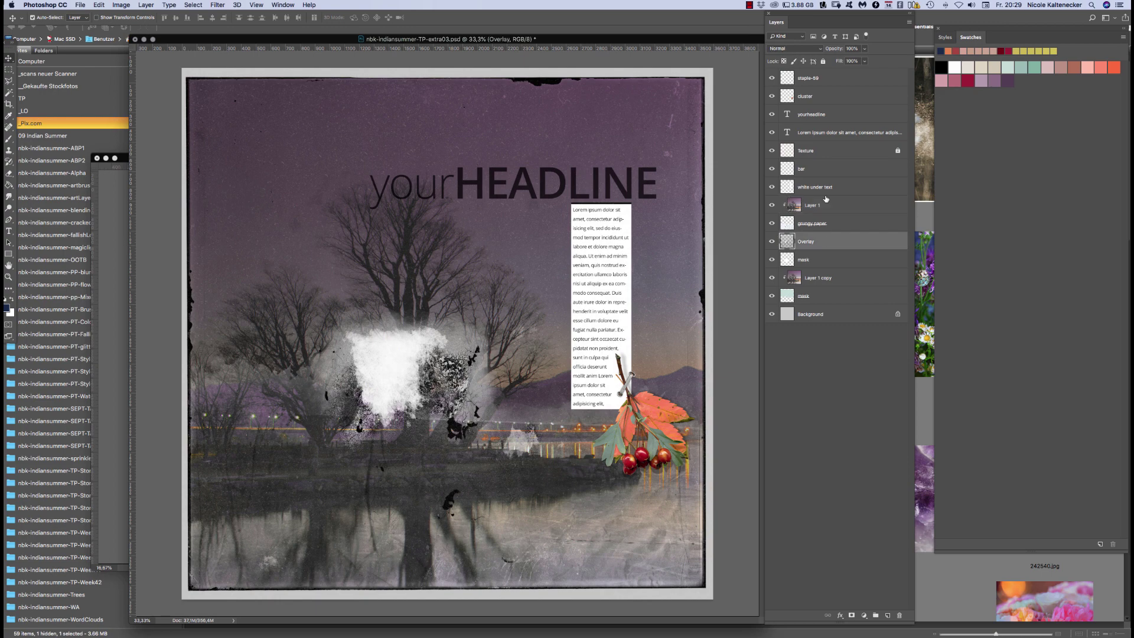
{"action": "left_click", "coordinate": [794, 48]}
{"action": "left_click", "coordinate": [803, 68]}
Try the Overlay blend mode on the layer named Overlay and undo it
{"action": "left_click", "coordinate": [799, 49]}
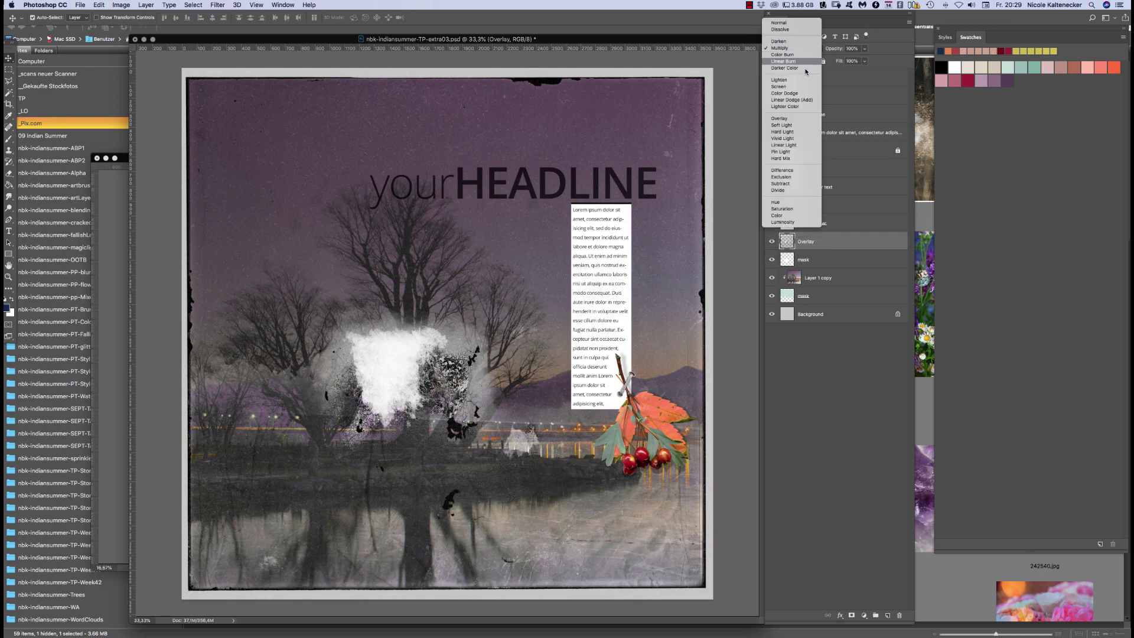
{"action": "left_click", "coordinate": [810, 115]}
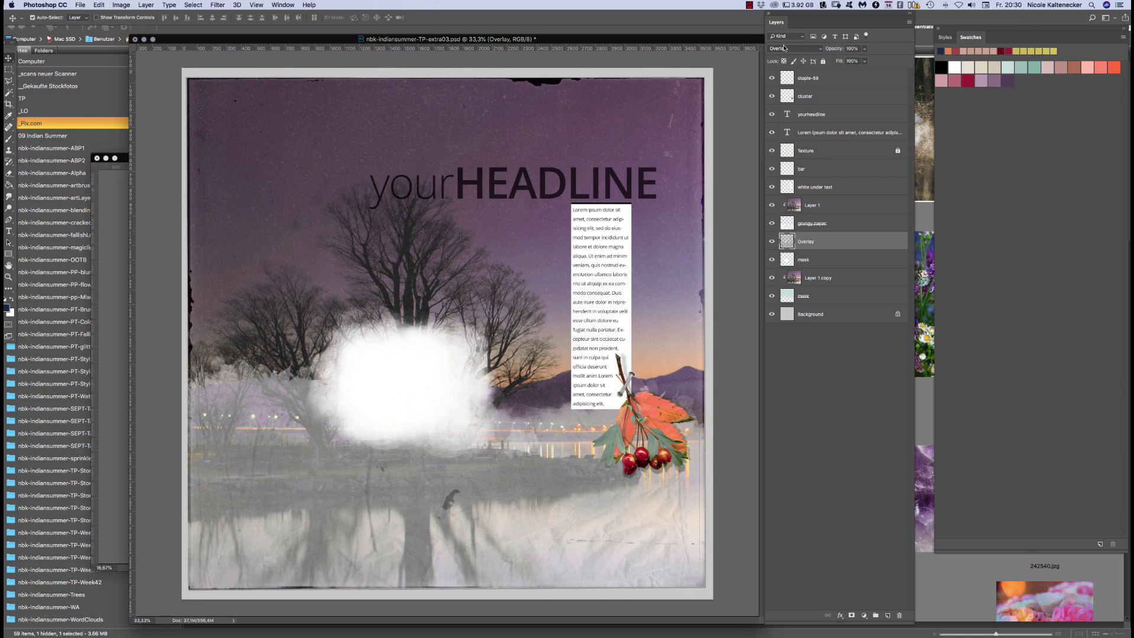
{"action": "key", "text": "super"}
{"action": "key", "text": "super+z"}
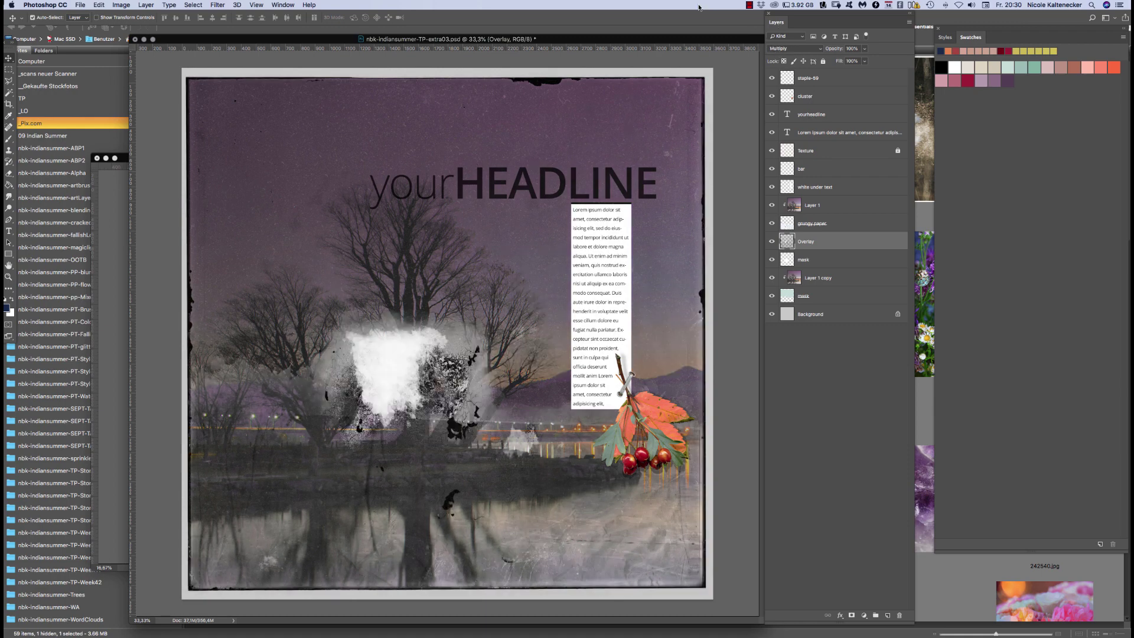
Deselect all layers and switch to Adobe Bridge with the TP folder open, dismissing the clipboard export alert
{"action": "key", "text": "alt+super+a"}
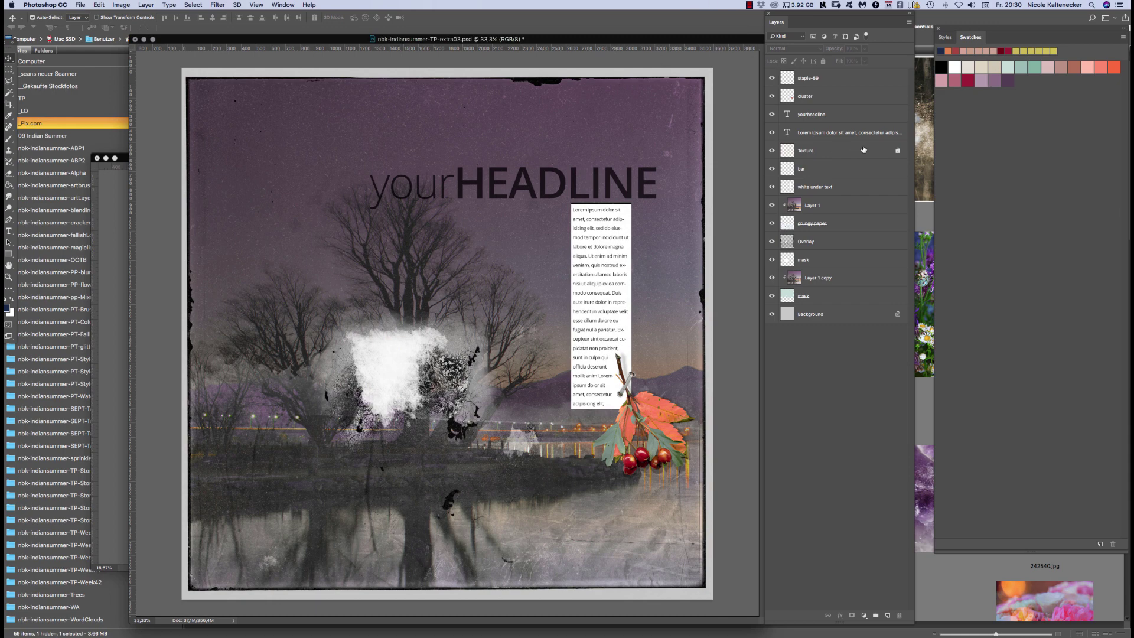
{"action": "left_click_drag", "start_coordinate": [673, 39], "coordinate": [680, 35]}
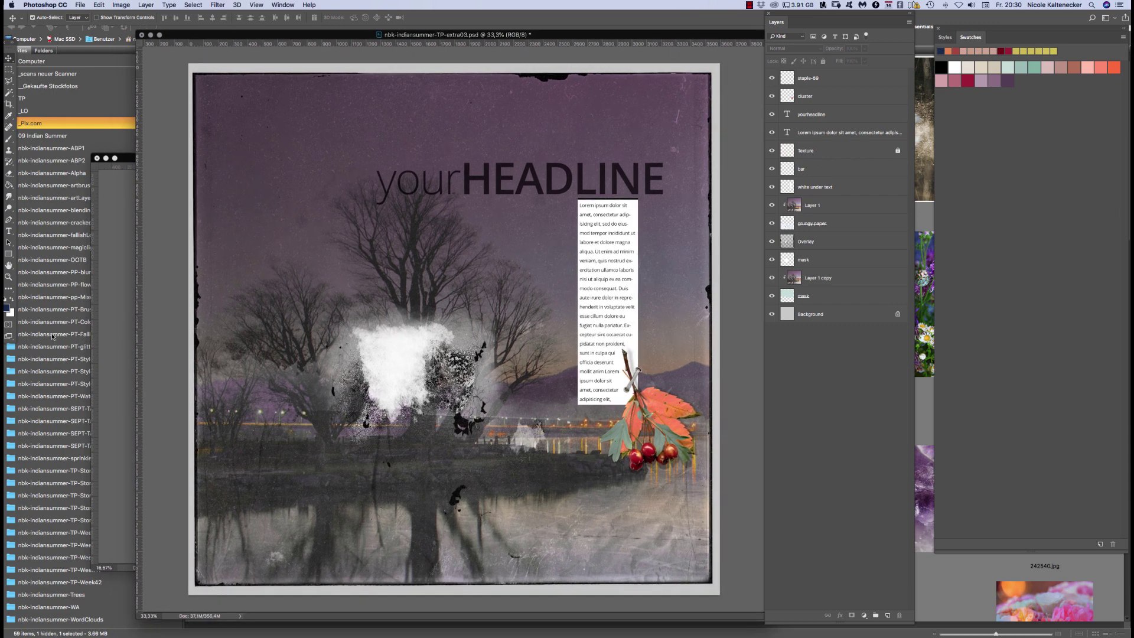
{"action": "left_click", "coordinate": [110, 97]}
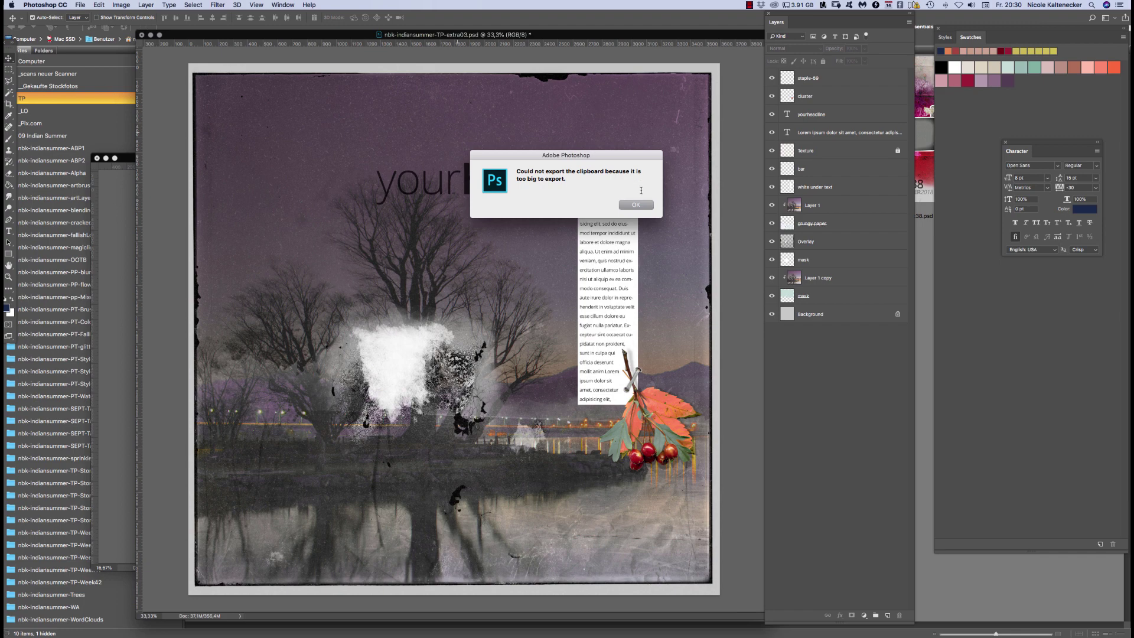
{"action": "left_click", "coordinate": [642, 204]}
{"action": "left_click", "coordinate": [989, 595]}
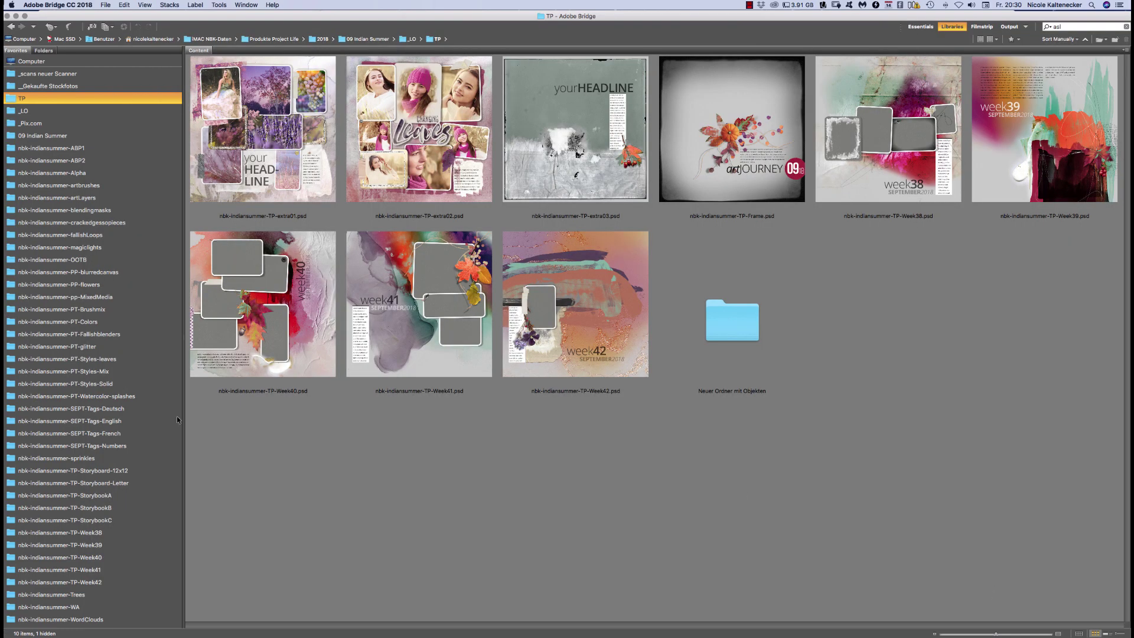
Open the _Pix.com folder and look through its stock photos
{"action": "left_click", "coordinate": [100, 123]}
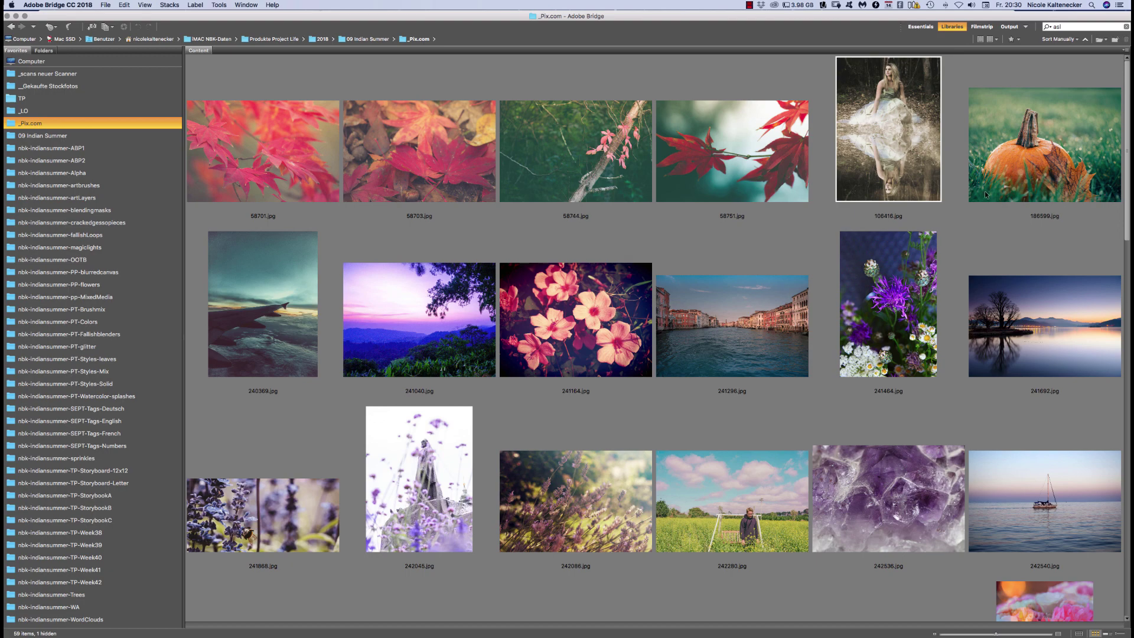
{"action": "scroll", "coordinate": [1040, 131], "scroll_direction": "down", "scroll_amount": 10}
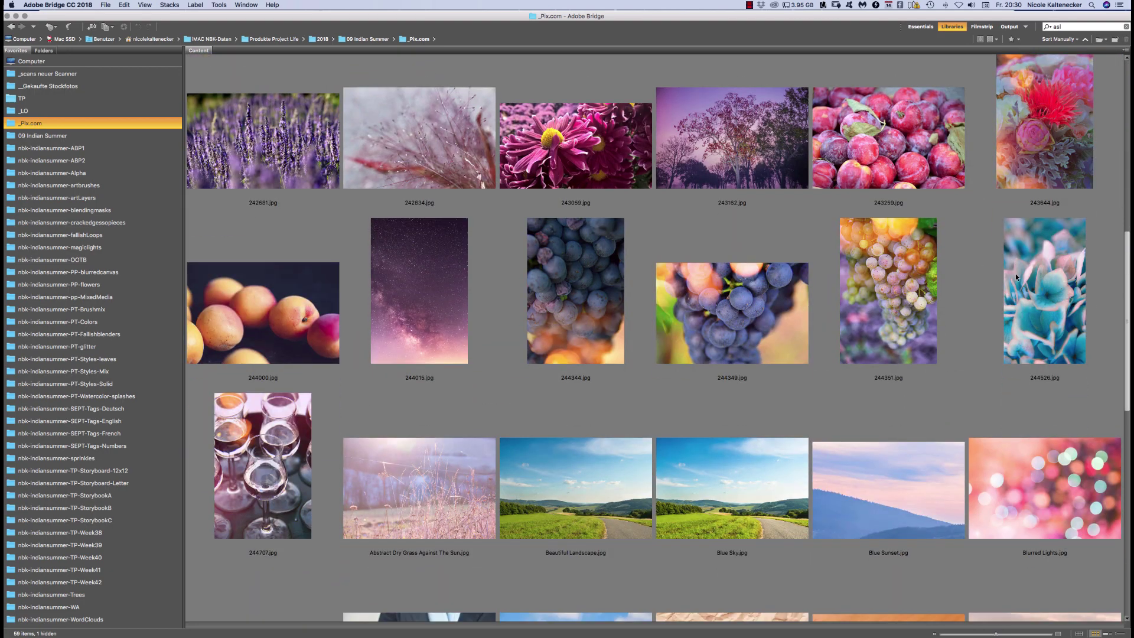
{"action": "scroll", "coordinate": [1016, 277], "scroll_direction": "down", "scroll_amount": 10}
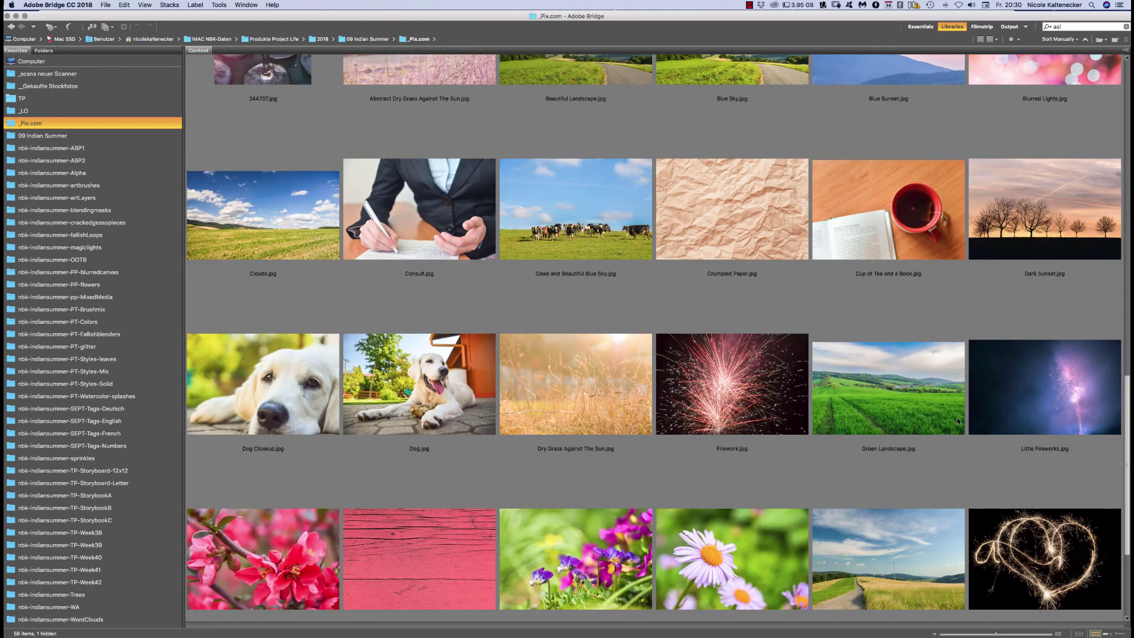
{"action": "scroll", "coordinate": [958, 421], "scroll_direction": "down", "scroll_amount": 5}
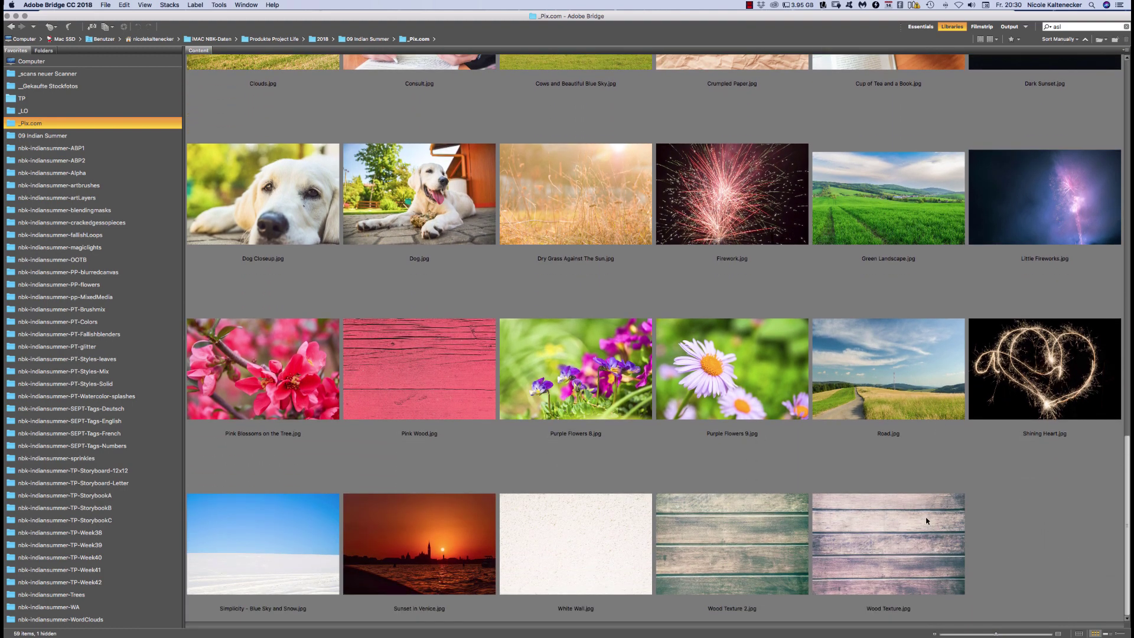
{"action": "scroll", "coordinate": [922, 496], "scroll_direction": "up", "scroll_amount": 20}
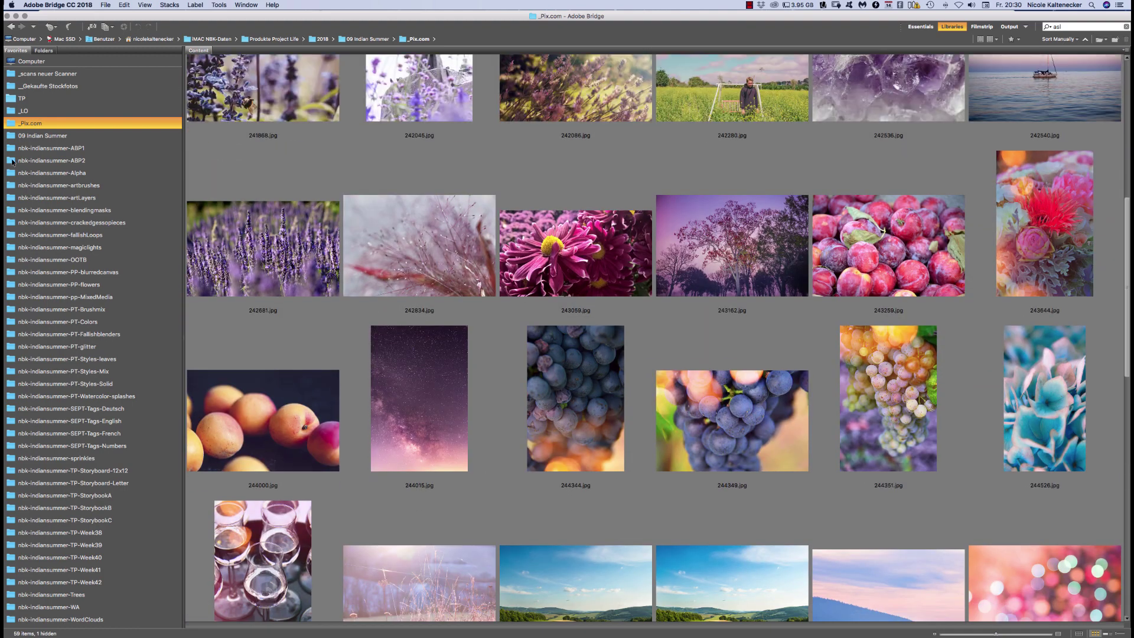
Browse the _Stock Photos folder inside __Gekaufte Stockfotos and open the girl-in-the-grass portrait 11.jpg in Photoshop
{"action": "left_click", "coordinate": [55, 86]}
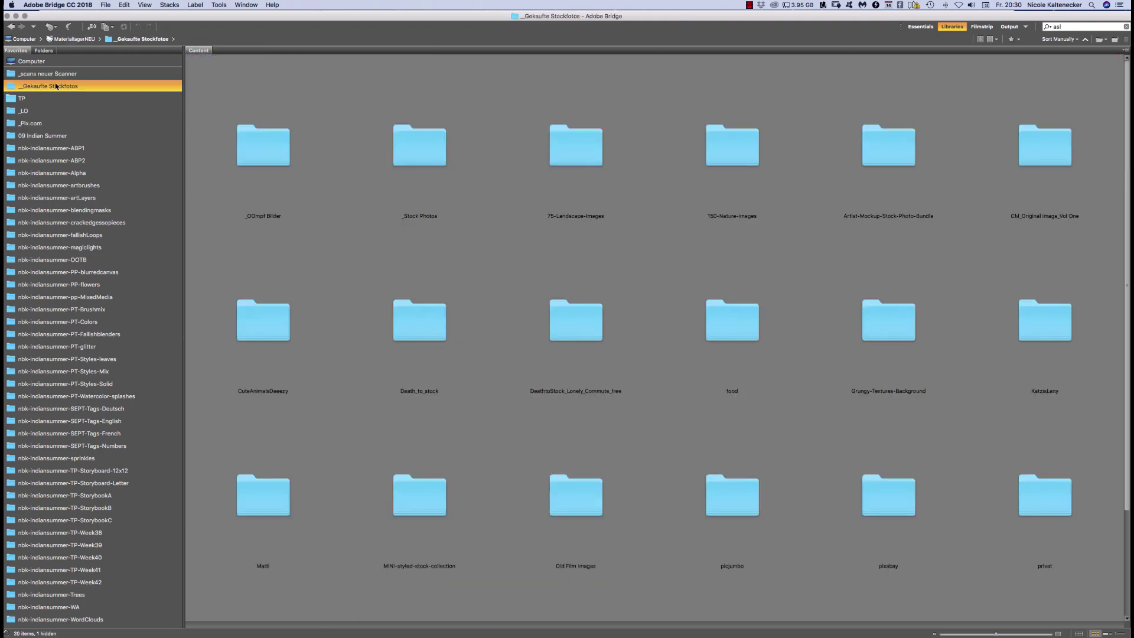
{"action": "double_click", "coordinate": [439, 149]}
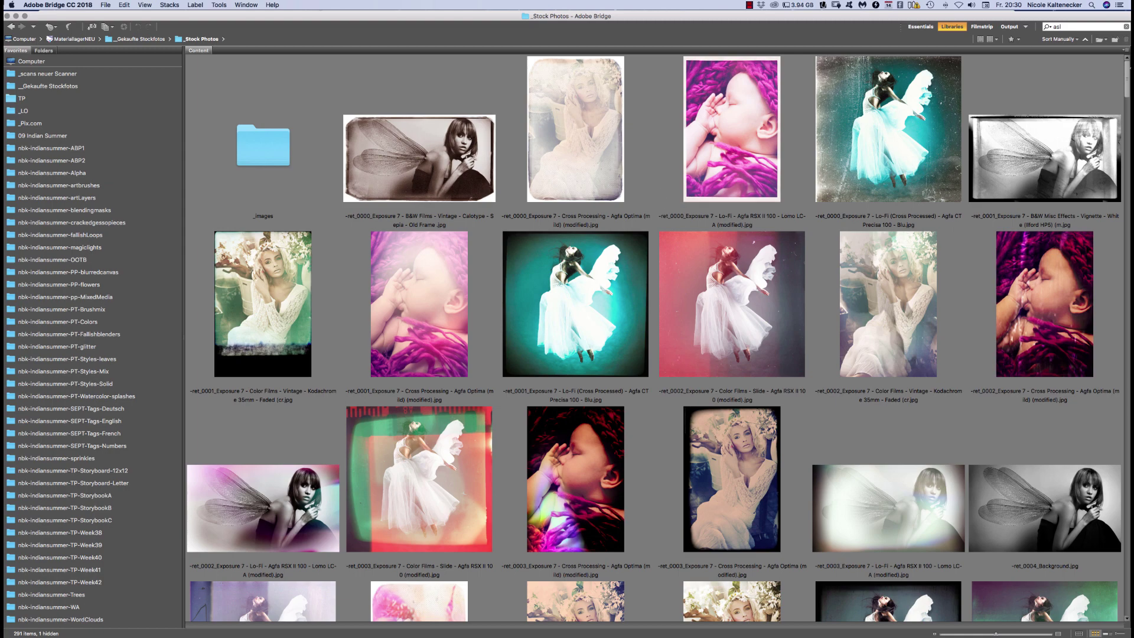
{"action": "scroll", "coordinate": [1105, 116], "scroll_direction": "down", "scroll_amount": 10}
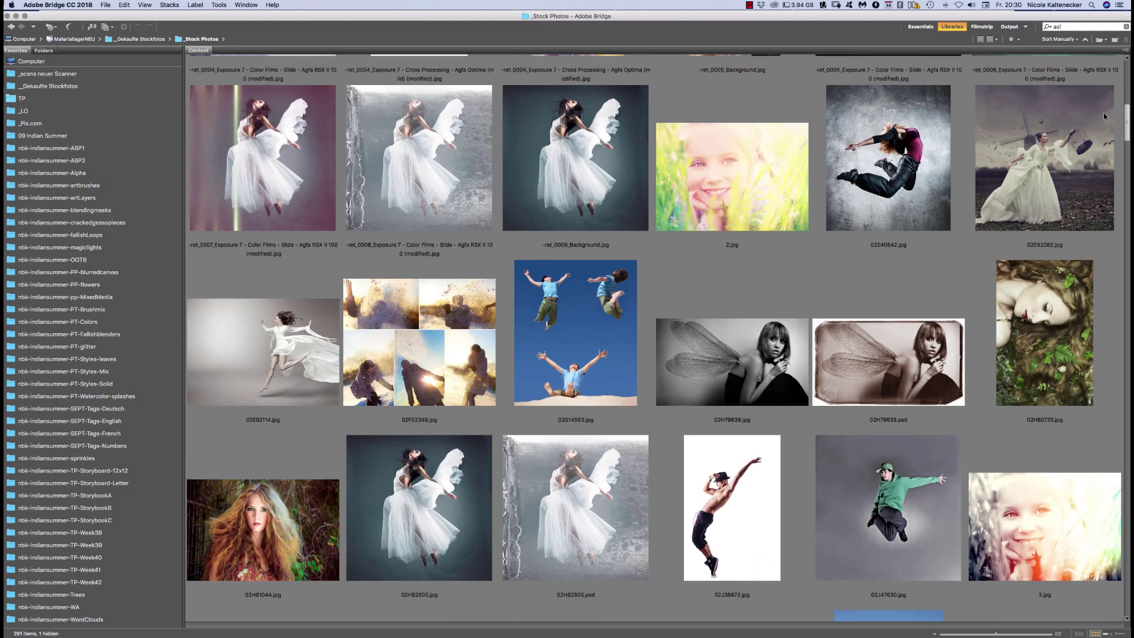
{"action": "scroll", "coordinate": [1098, 130], "scroll_direction": "down", "scroll_amount": 10}
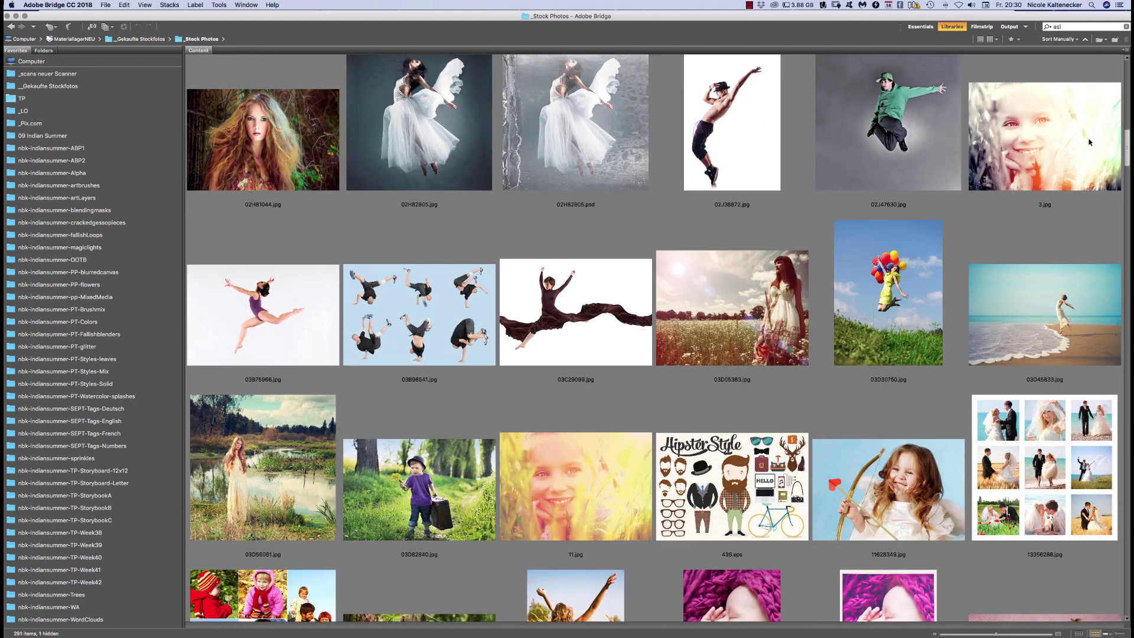
{"action": "scroll", "coordinate": [1086, 147], "scroll_direction": "down", "scroll_amount": 5}
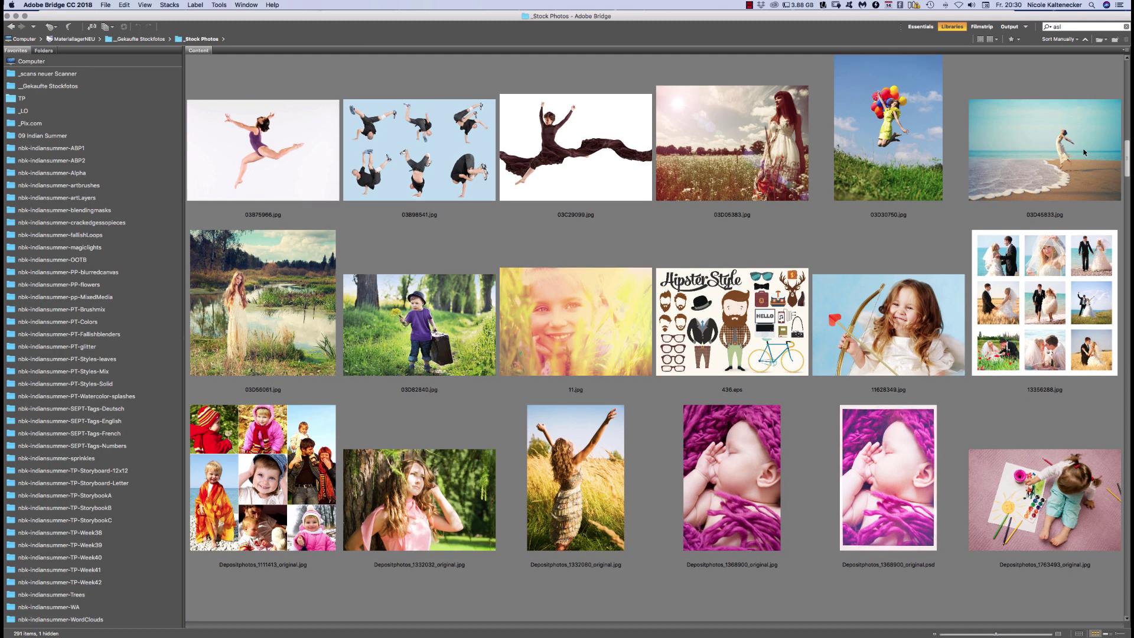
{"action": "scroll", "coordinate": [614, 212], "scroll_direction": "down", "scroll_amount": 2}
{"action": "left_click", "coordinate": [588, 204]}
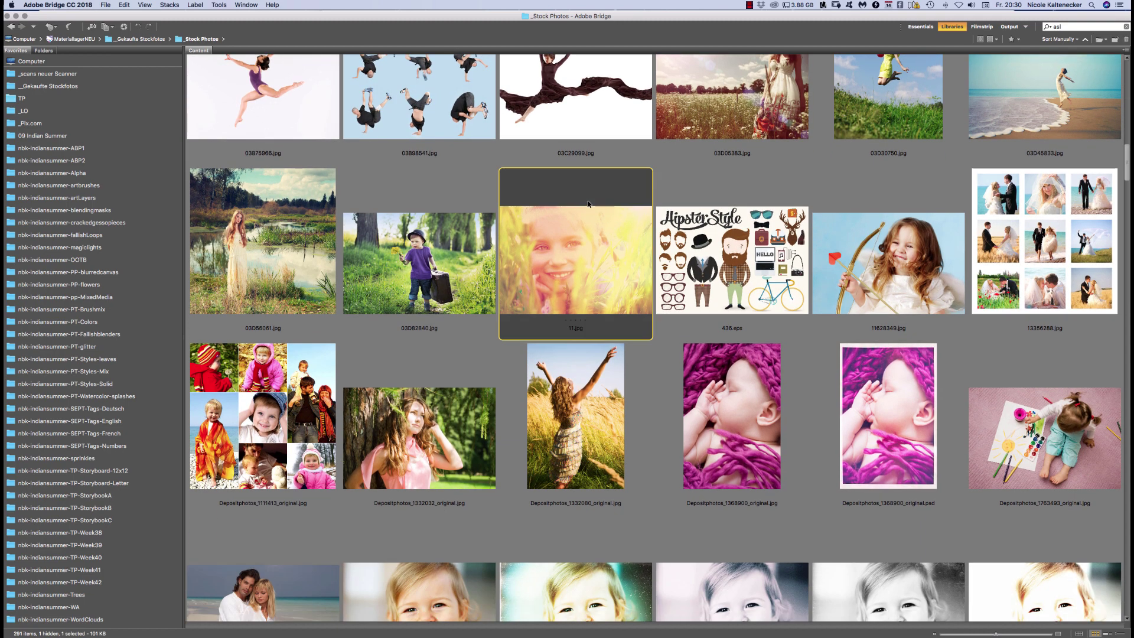
{"action": "double_click", "coordinate": [603, 245]}
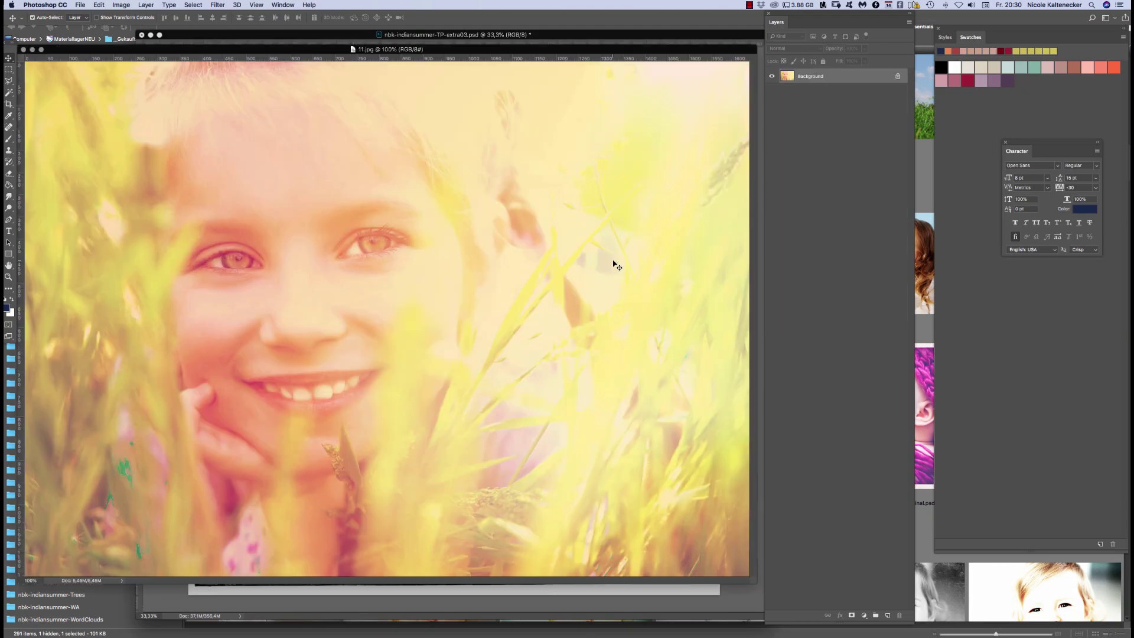
Close 11.jpg and paste the portrait into the template directly above the mask layer with the white paint splash
{"action": "key", "text": "super+w"}
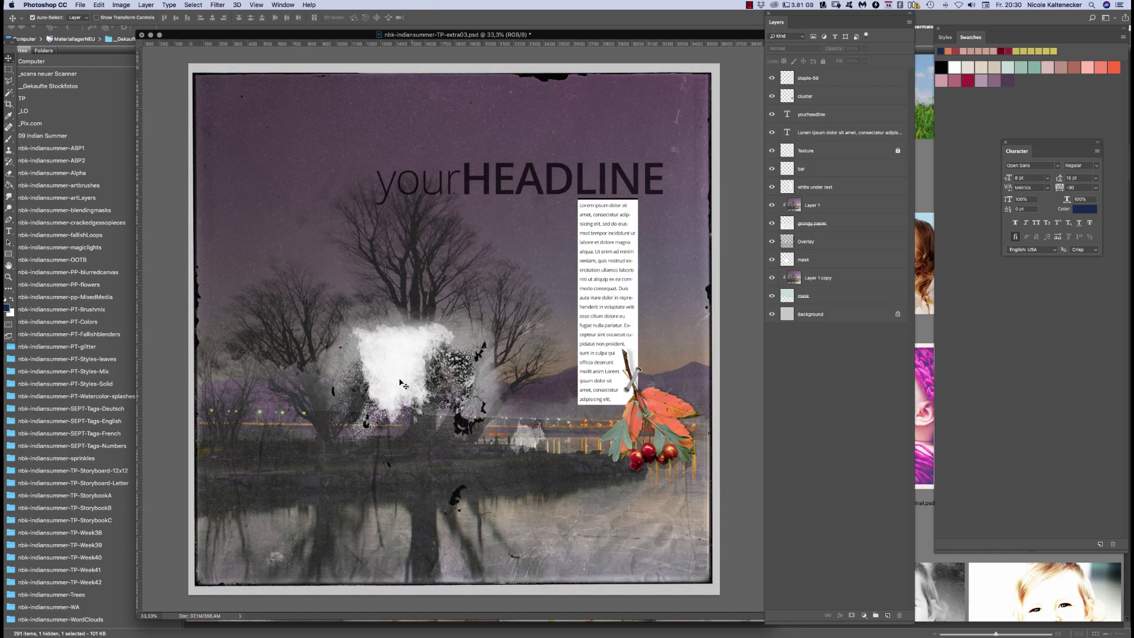
{"action": "left_click", "coordinate": [505, 286]}
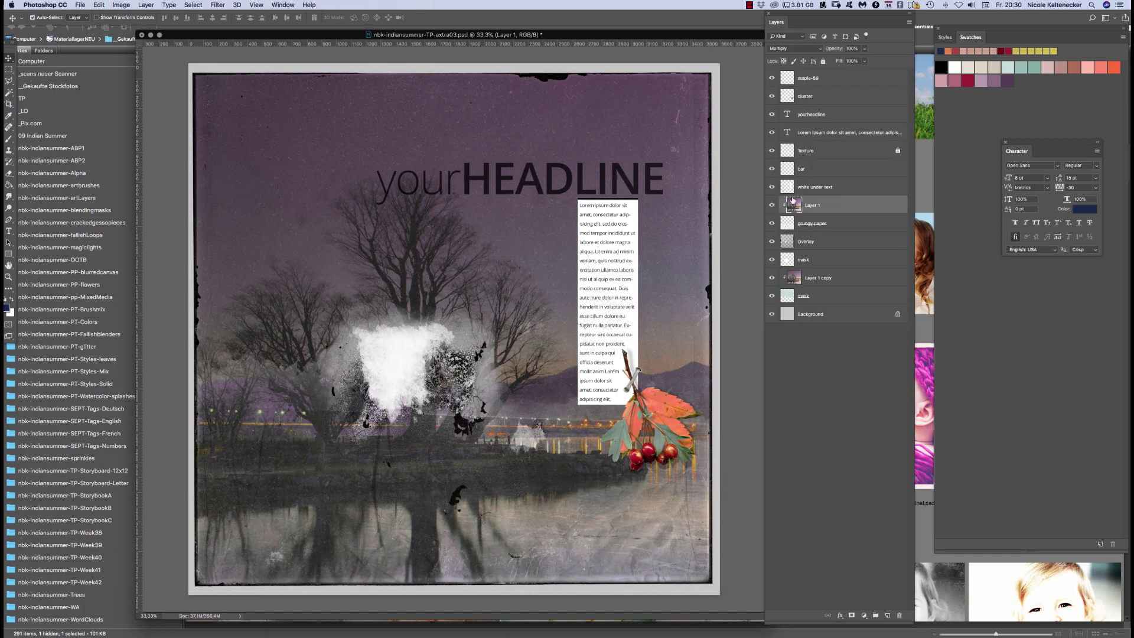
{"action": "left_click", "coordinate": [821, 260]}
{"action": "left_click", "coordinate": [395, 371]}
{"action": "left_click", "coordinate": [804, 256]}
{"action": "key", "text": "super+v"}
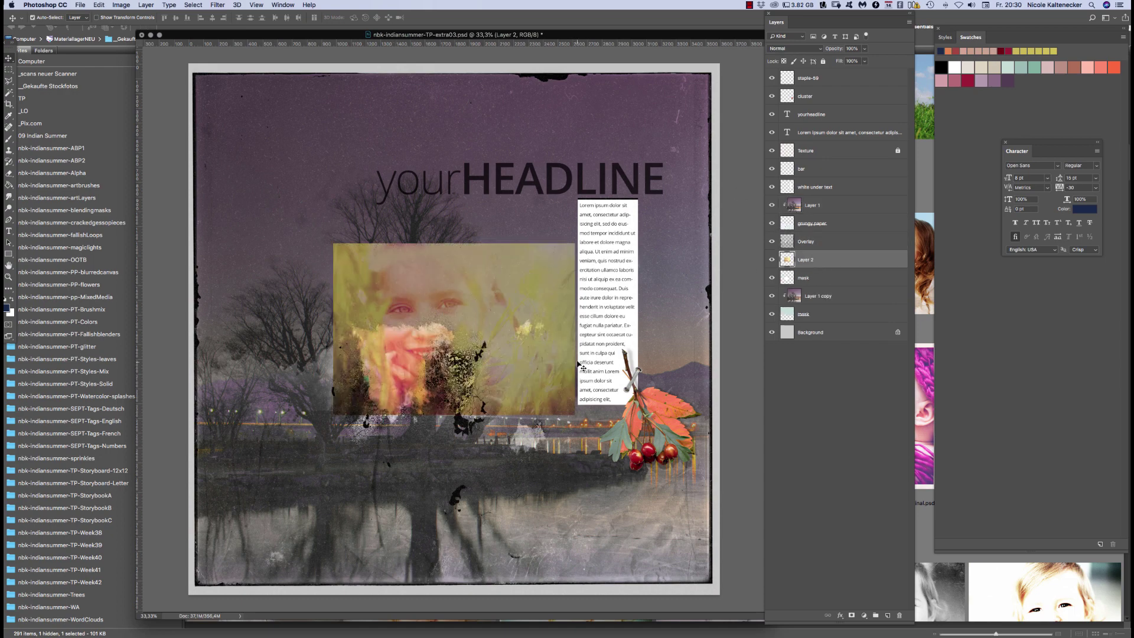
Shrink the pasted portrait slightly to fit over the white paint splash and clip it to the mask layer below
{"action": "left_click_drag", "start_coordinate": [526, 297], "coordinate": [503, 336]}
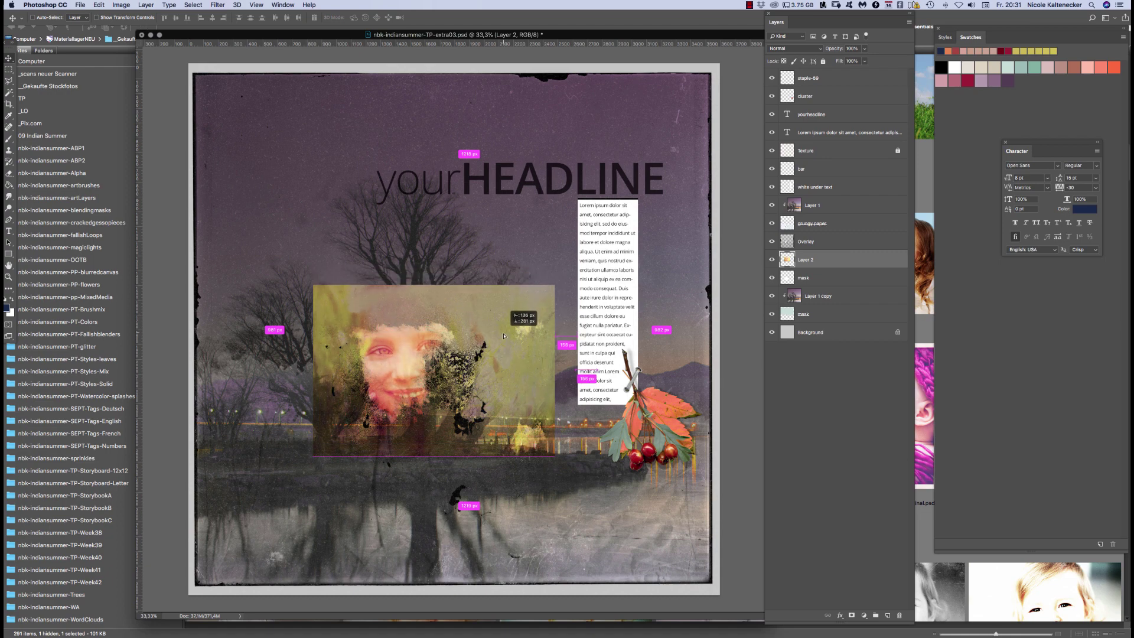
{"action": "key", "text": "super+t"}
{"action": "mouse_move", "coordinate": [554, 285]}
{"action": "left_mouse_down"}
{"action": "mouse_move", "coordinate": [518, 303]}
{"action": "mouse_move", "coordinate": [540, 287]}
{"action": "left_mouse_up"}
{"action": "key", "text": "Return"}
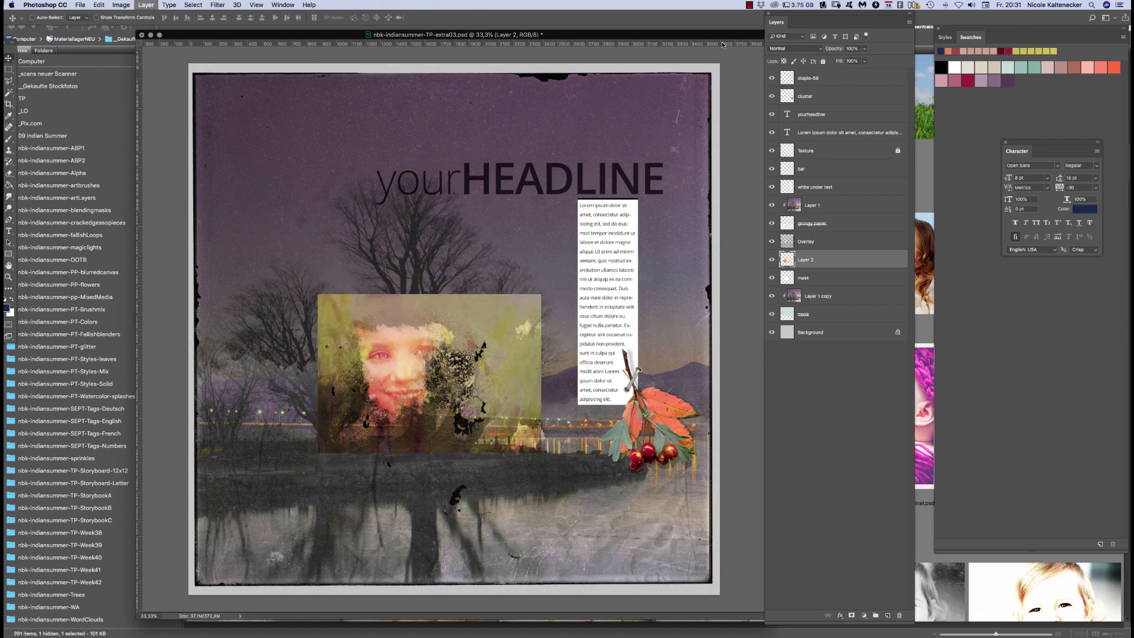
{"action": "key", "text": "super+alt+g"}
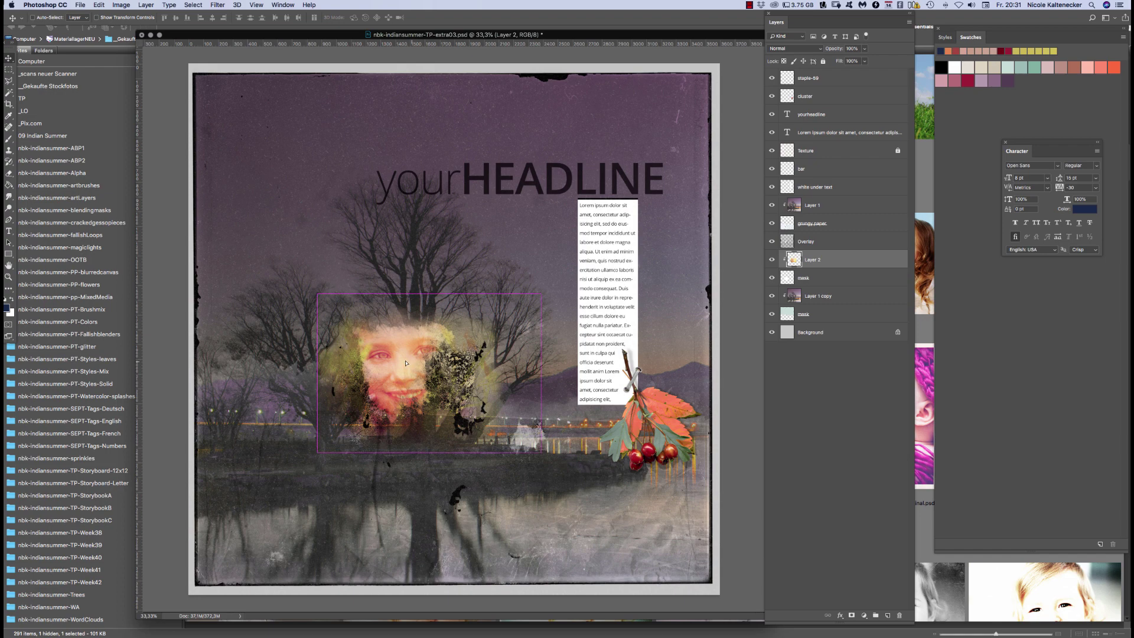
{"action": "left_click_drag", "start_coordinate": [418, 365], "coordinate": [412, 362]}
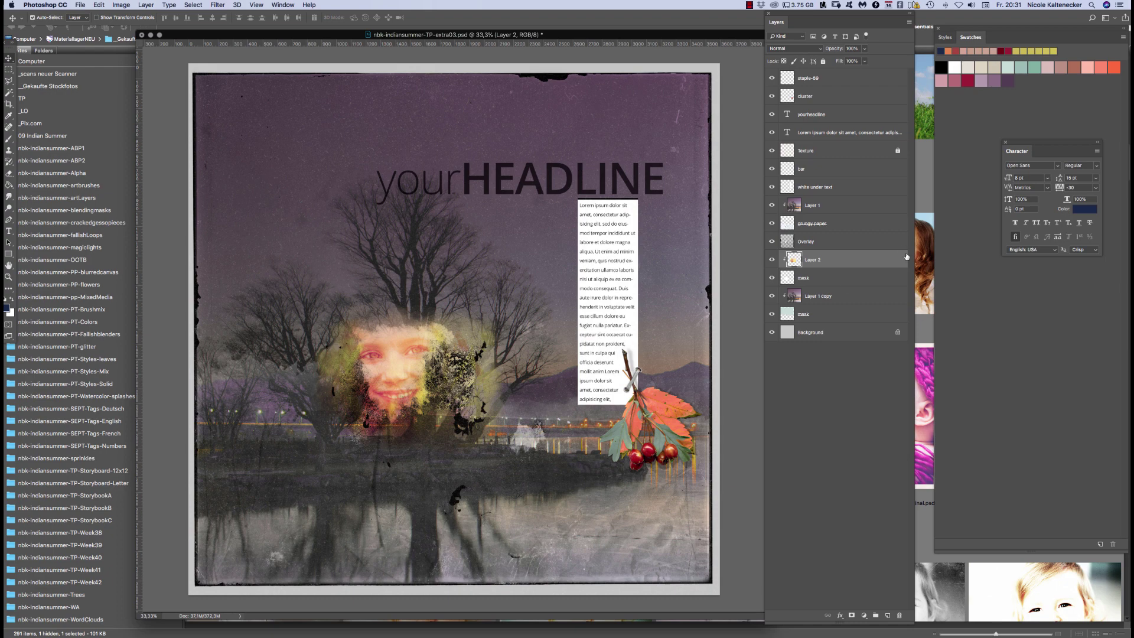
Move Layer 1 and Layer 1 copy together to the left so the large tree stands further left in the landscape
{"action": "left_click", "coordinate": [856, 298]}
{"action": "left_click", "coordinate": [832, 205], "text": "super"}
{"action": "key", "text": "super+t"}
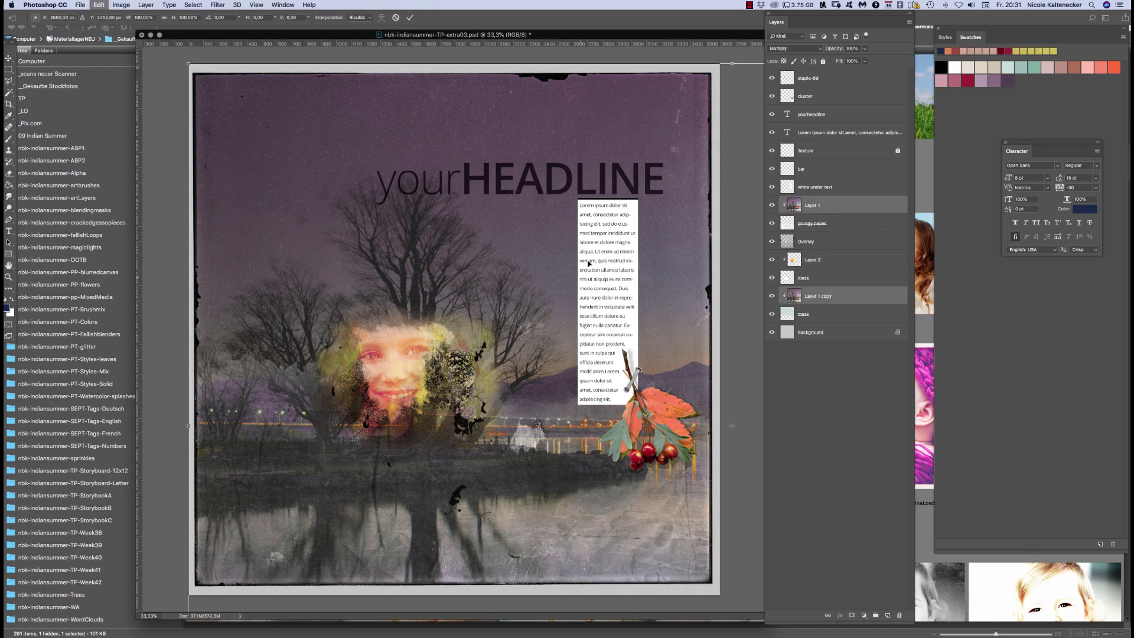
{"action": "left_click_drag", "start_coordinate": [661, 256], "coordinate": [614, 257]}
{"action": "left_click_drag", "start_coordinate": [562, 266], "coordinate": [602, 264]}
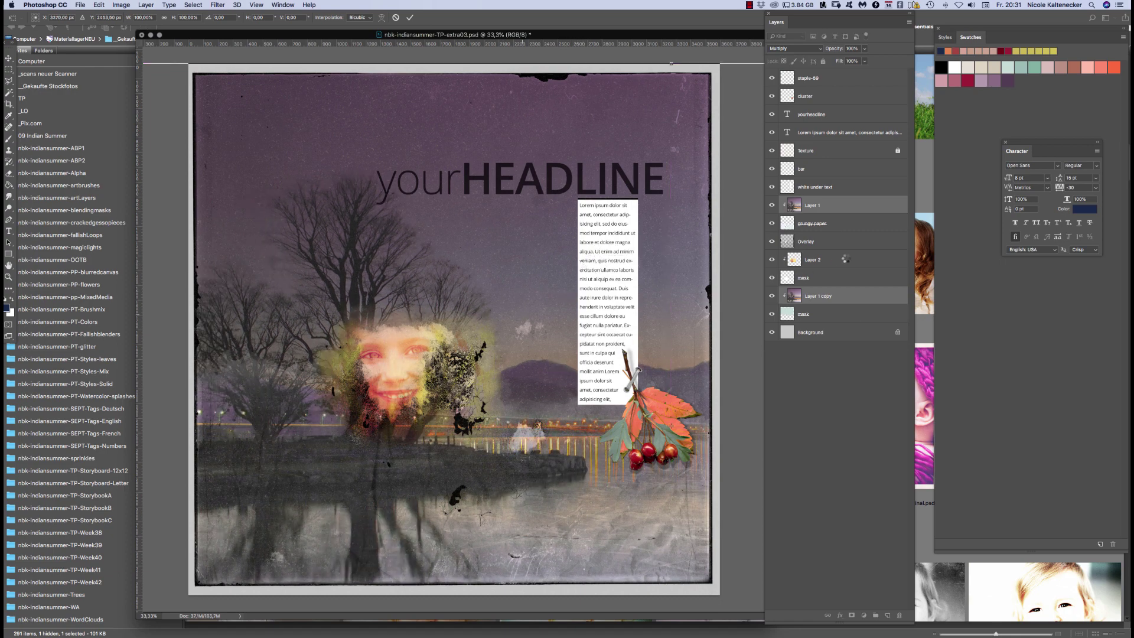
Convert the portrait on Layer 2 to a smart object
{"action": "left_click", "coordinate": [824, 261]}
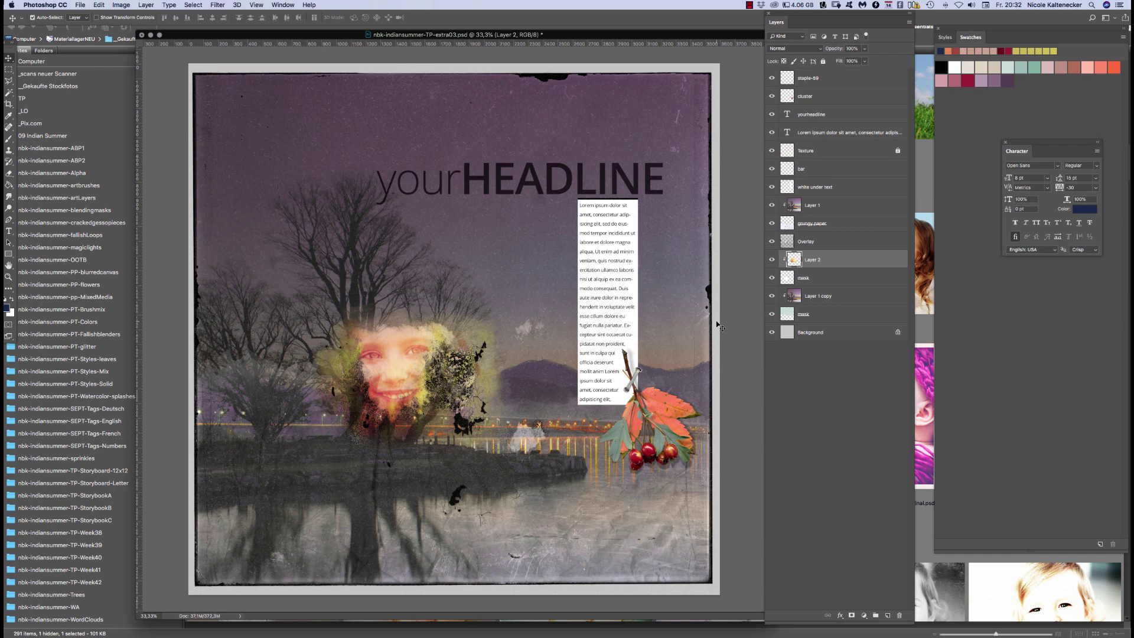
{"action": "left_click", "coordinate": [908, 23]}
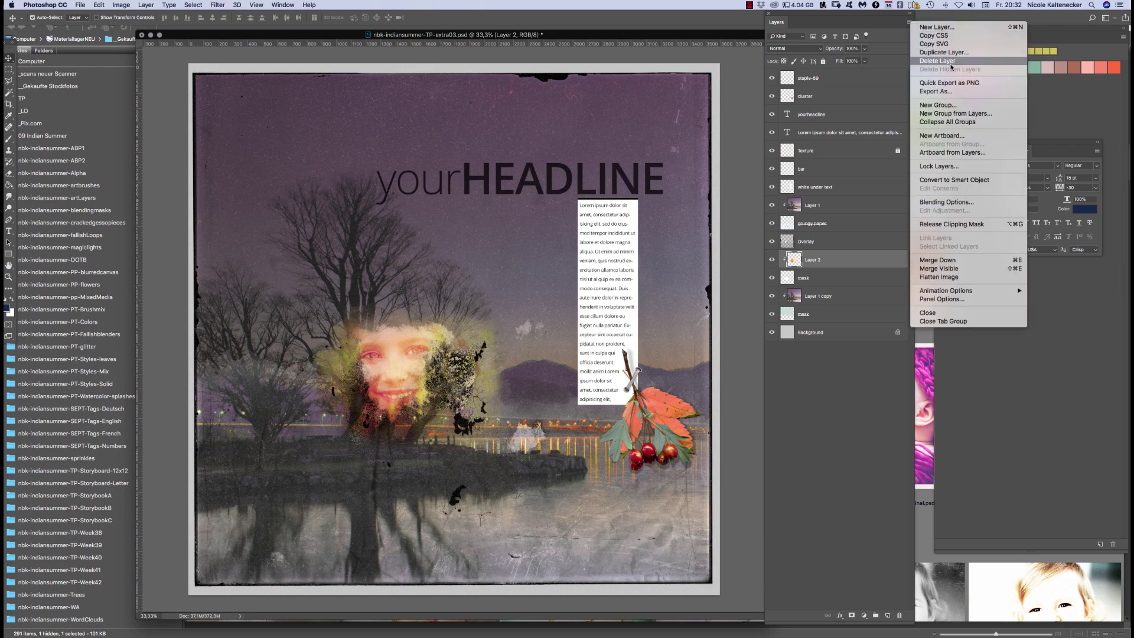
{"action": "left_click", "coordinate": [979, 183]}
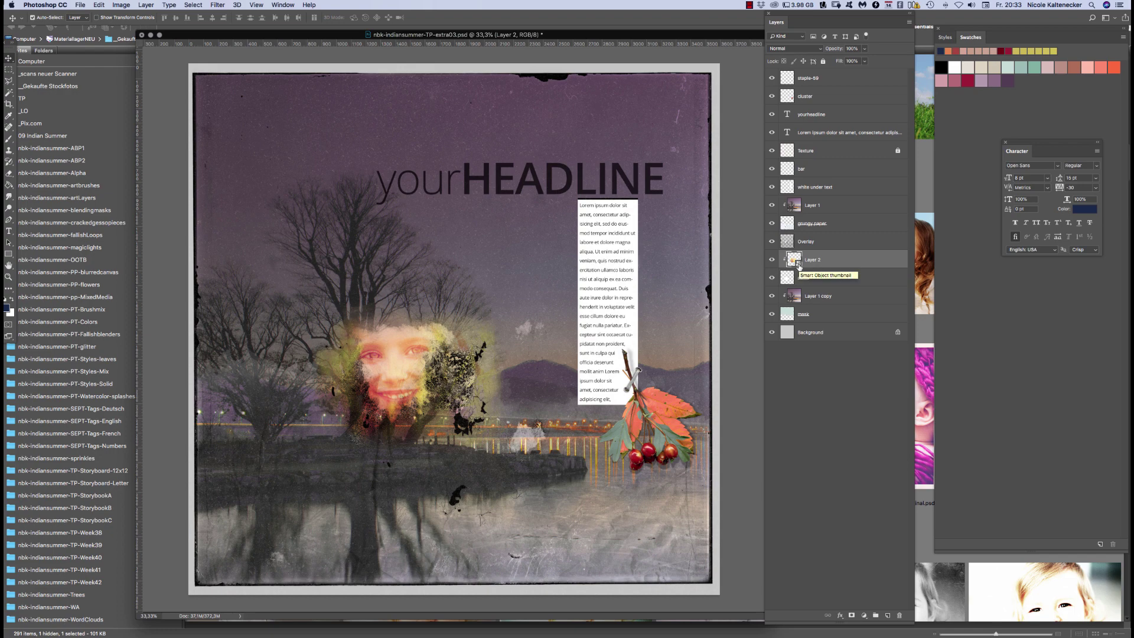
Open the contents of the Layer 2 smart object and position its document window over the template
{"action": "double_click", "coordinate": [794, 259]}
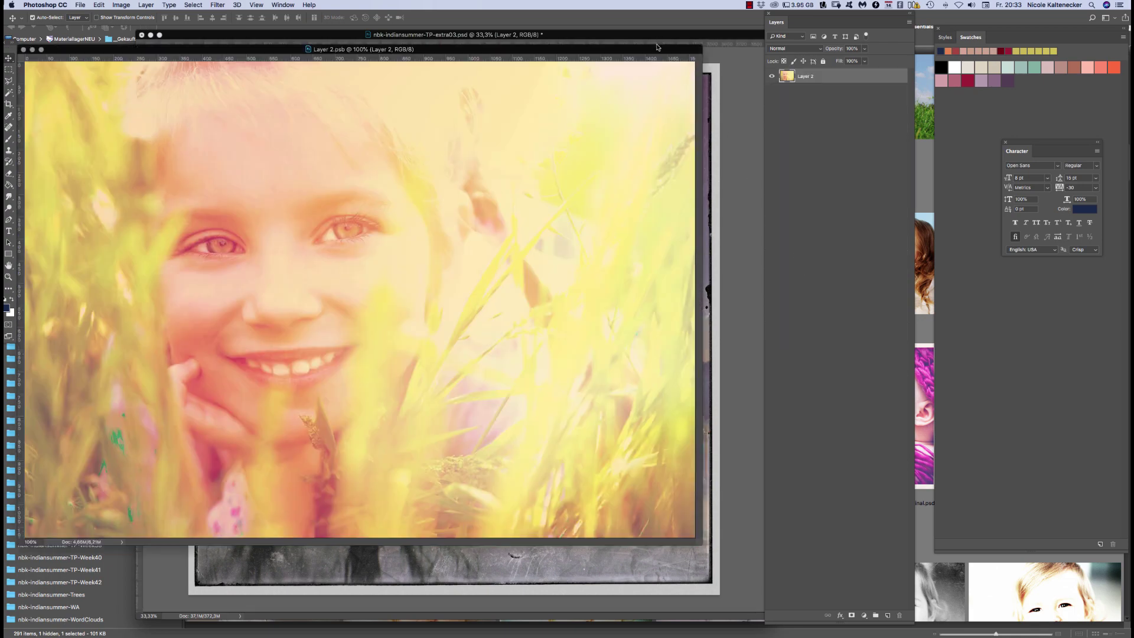
{"action": "left_click_drag", "start_coordinate": [657, 50], "coordinate": [709, 81]}
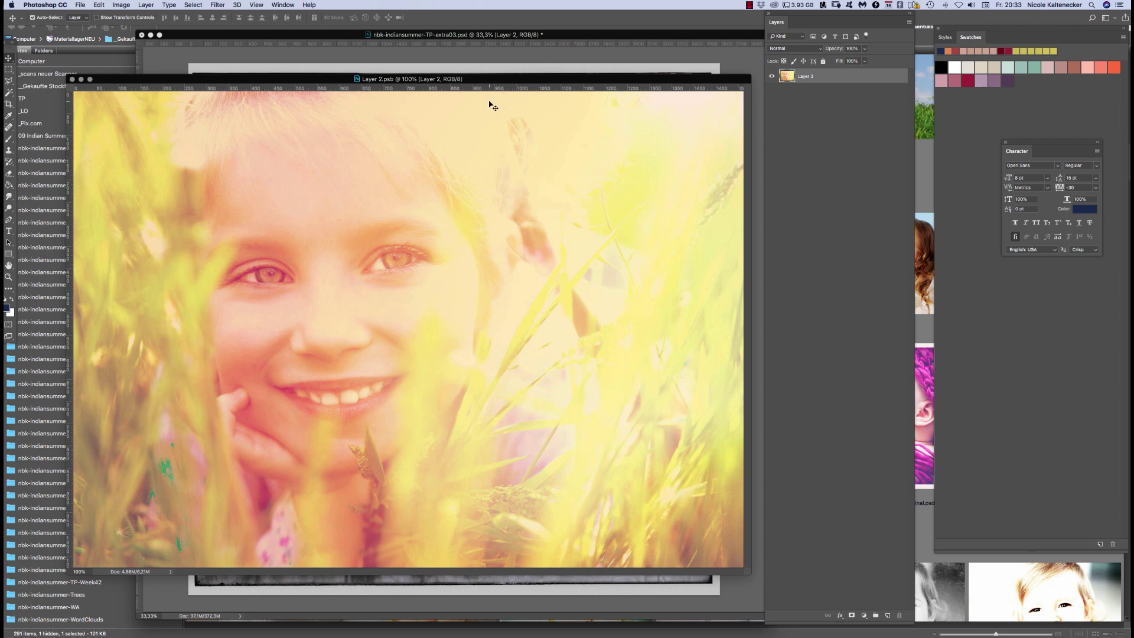
{"action": "mouse_move", "coordinate": [603, 79]}
{"action": "left_mouse_down"}
{"action": "mouse_move", "coordinate": [559, 88]}
{"action": "mouse_move", "coordinate": [585, 69]}
{"action": "left_mouse_up"}
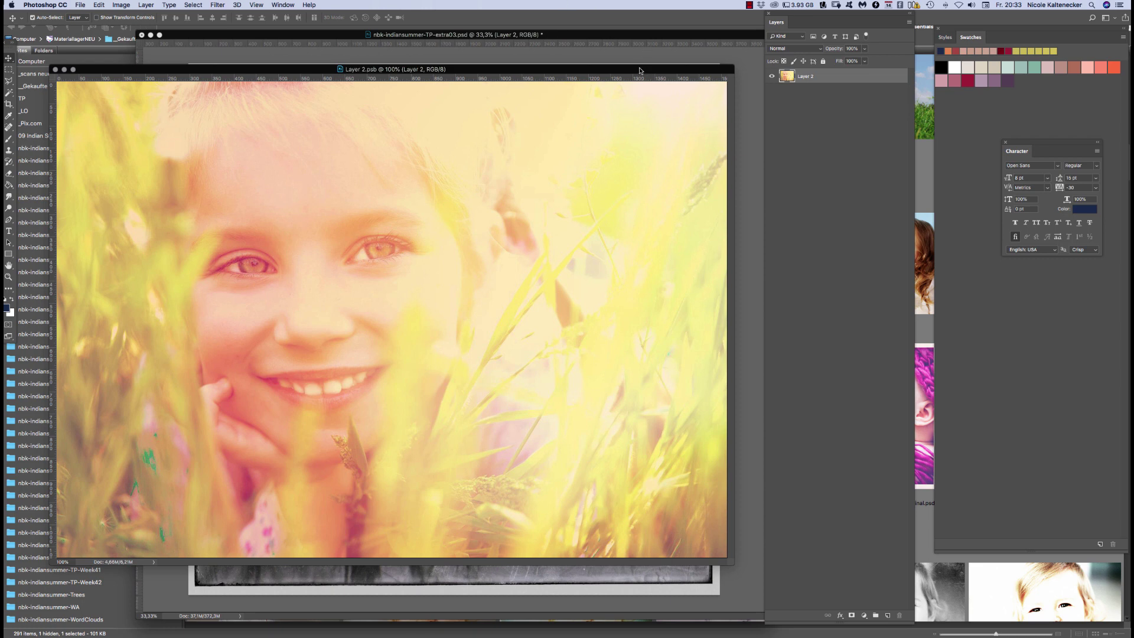
{"action": "mouse_move", "coordinate": [639, 71]}
{"action": "left_mouse_down"}
{"action": "mouse_move", "coordinate": [643, 95]}
{"action": "mouse_move", "coordinate": [649, 80]}
{"action": "left_mouse_up"}
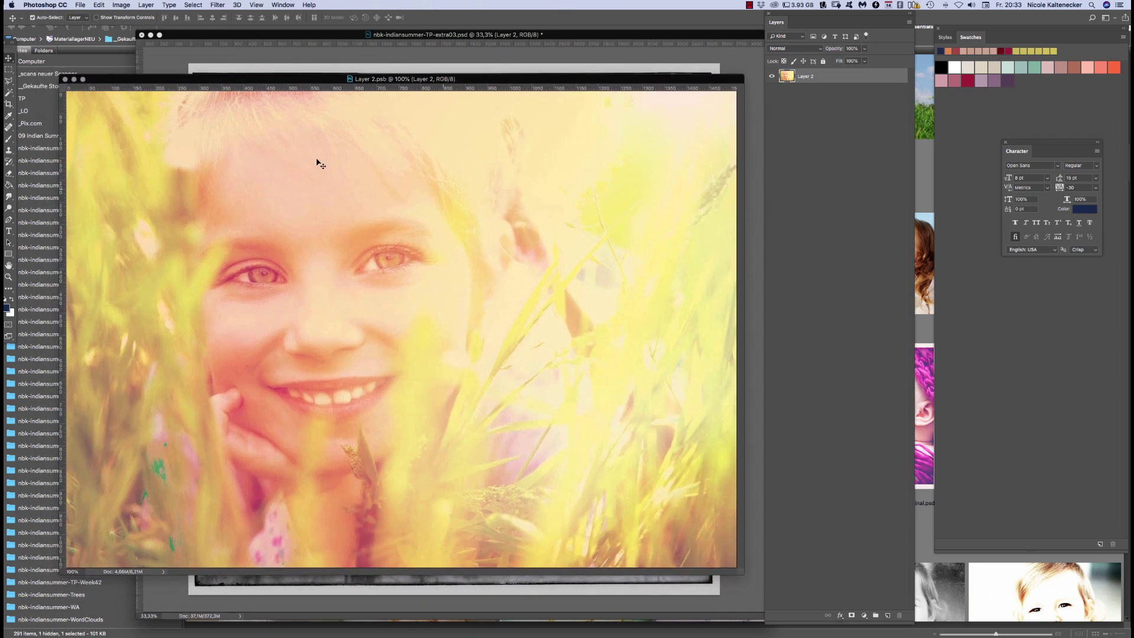
Open the Alien Skin Exposure 7 filter on the portrait and show only the B&W presets
{"action": "left_click", "coordinate": [217, 5]}
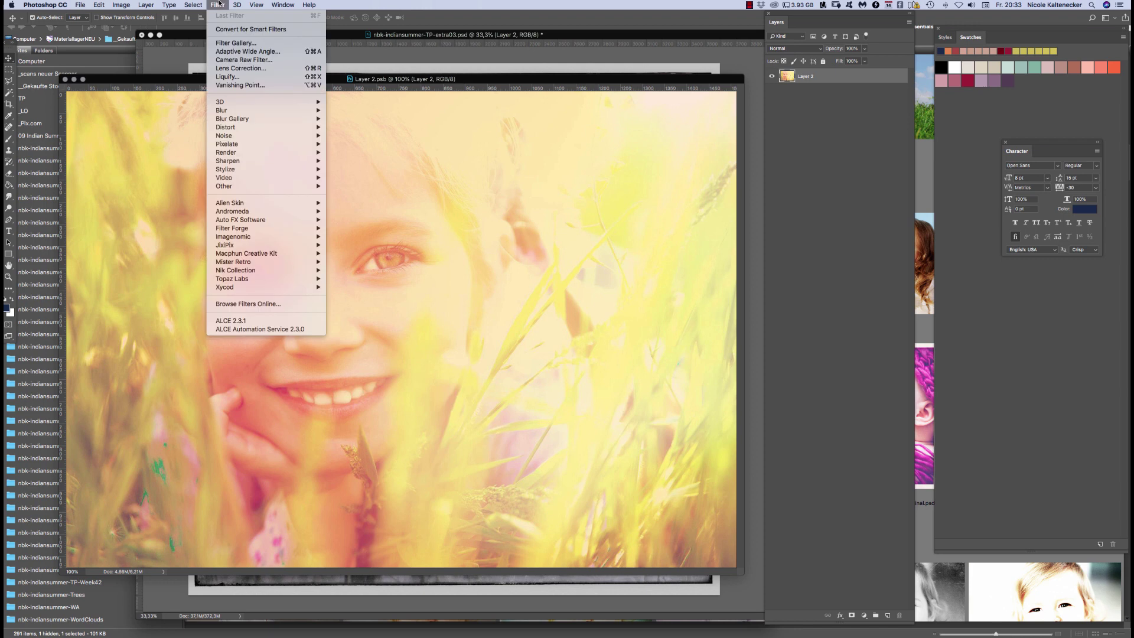
{"action": "mouse_move", "coordinate": [291, 202]}
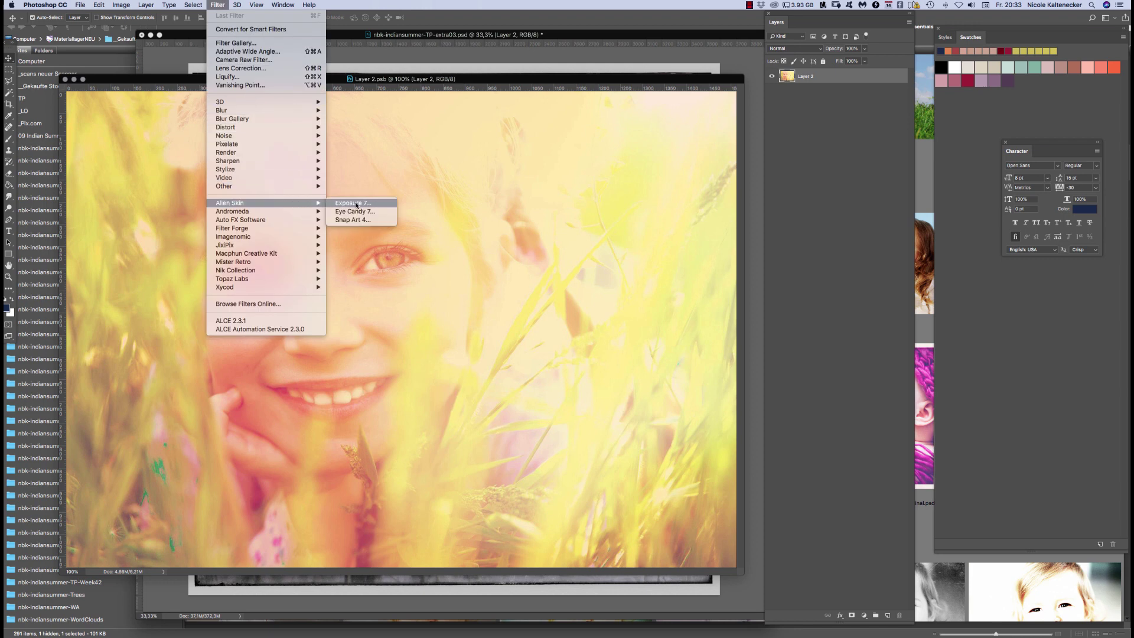
{"action": "left_click", "coordinate": [357, 204]}
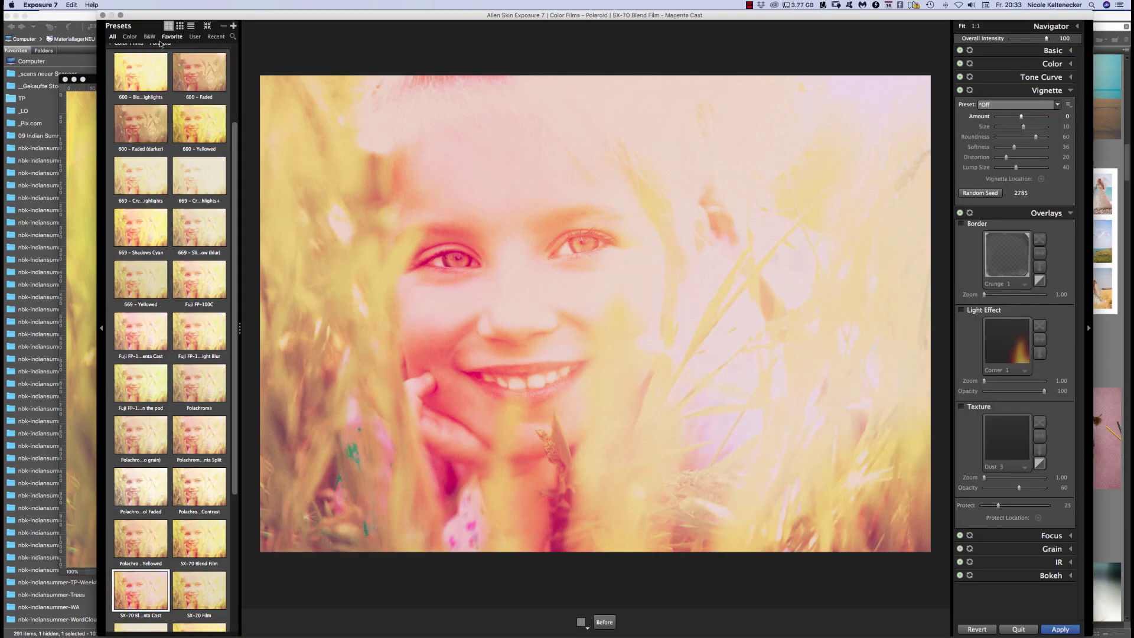
{"action": "left_click", "coordinate": [130, 36]}
{"action": "left_click", "coordinate": [149, 37]}
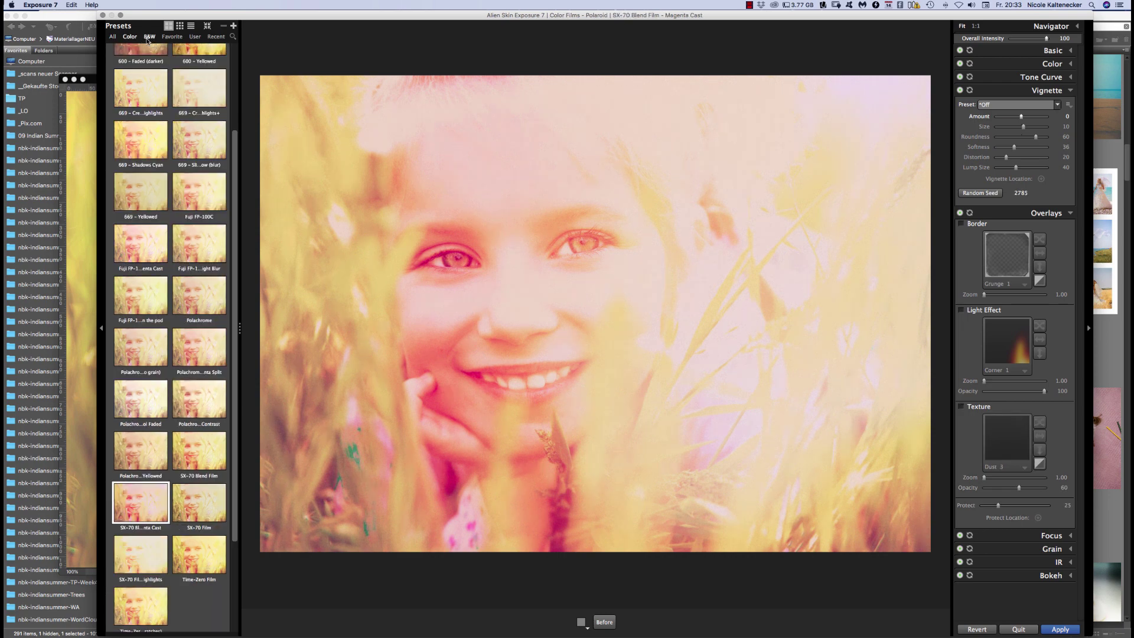
Expand the B&W Films Low Contrast, Polaroid and Vintage preset groups and browse through their presets
{"action": "left_click", "coordinate": [147, 58]}
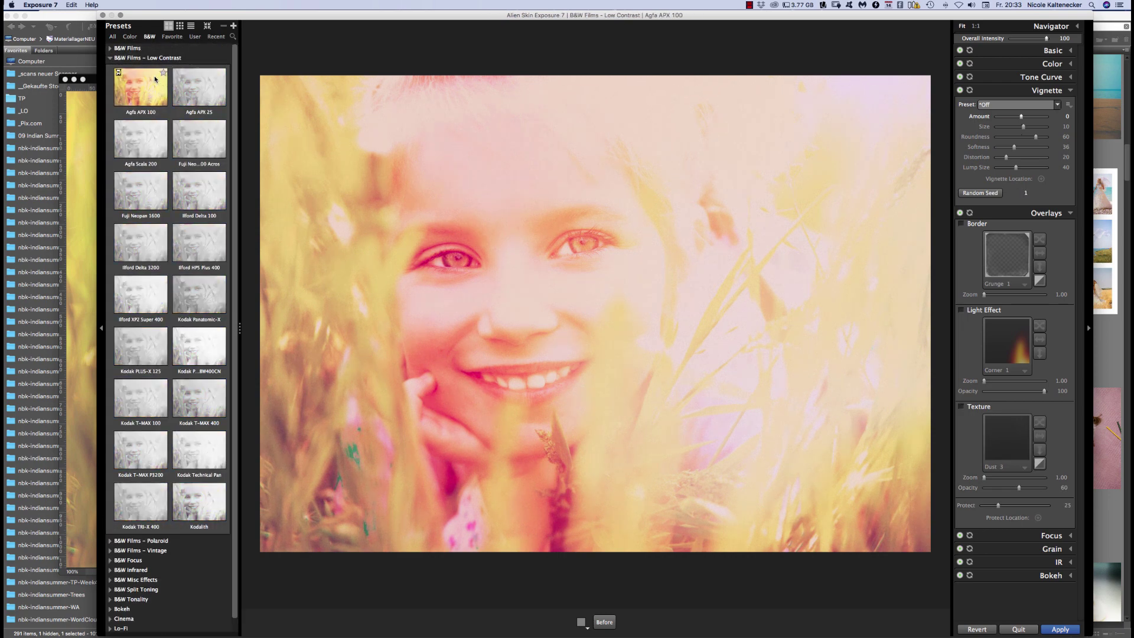
{"action": "left_click", "coordinate": [163, 542]}
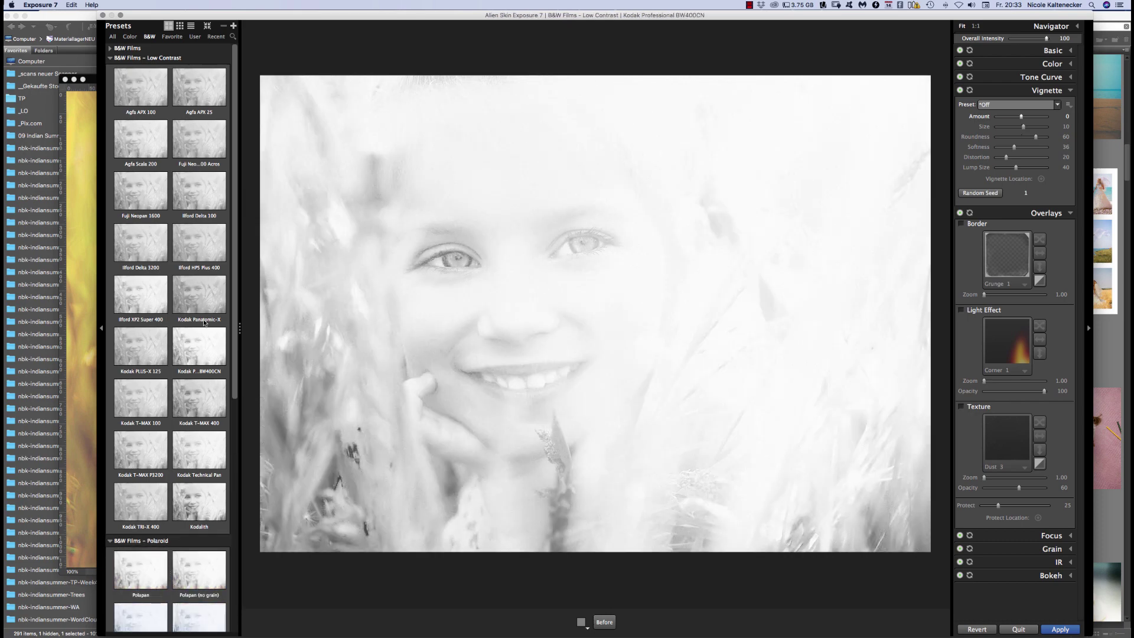
{"action": "scroll", "coordinate": [231, 490], "scroll_direction": "down", "scroll_amount": 8}
{"action": "scroll", "coordinate": [231, 490], "scroll_direction": "down", "scroll_amount": 5}
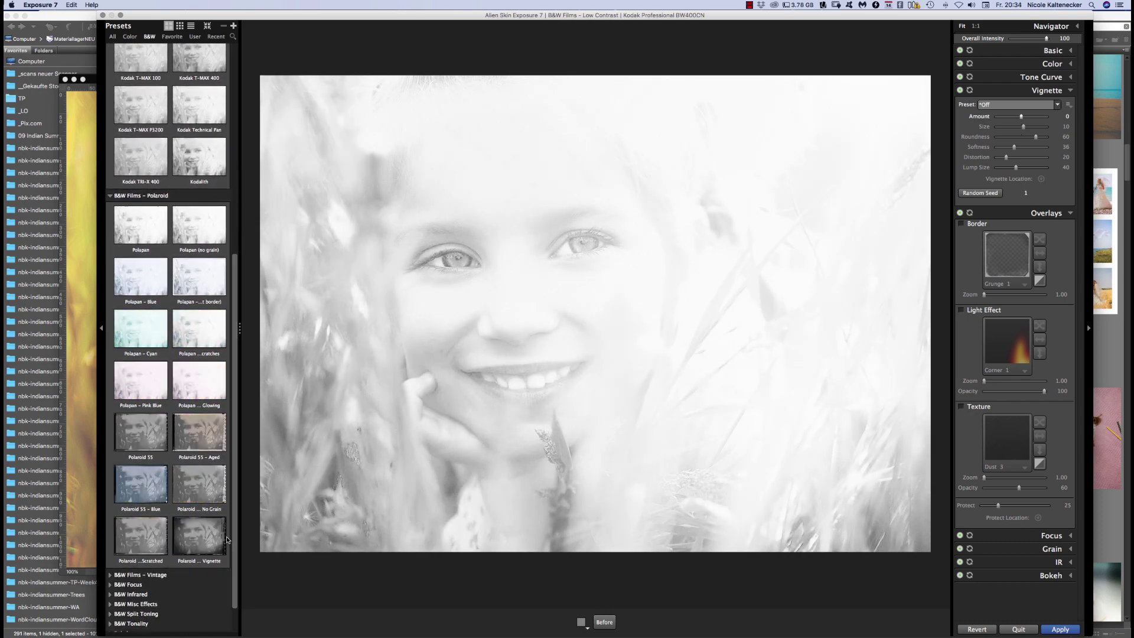
{"action": "left_click", "coordinate": [199, 536]}
{"action": "left_click", "coordinate": [159, 575]}
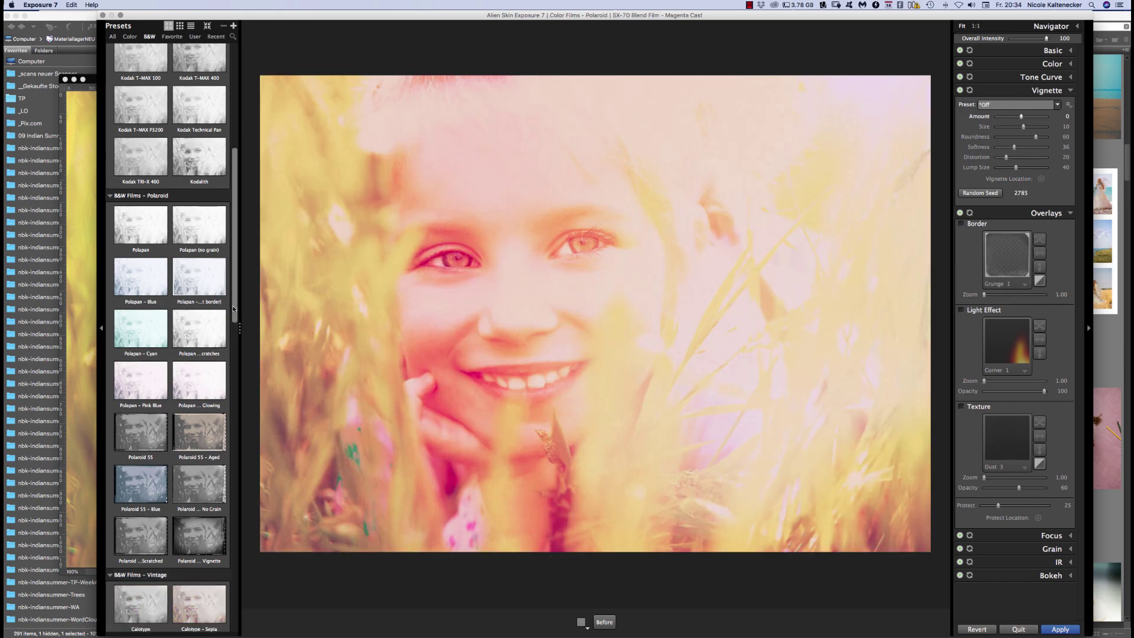
{"action": "left_click_drag", "start_coordinate": [233, 309], "coordinate": [234, 620]}
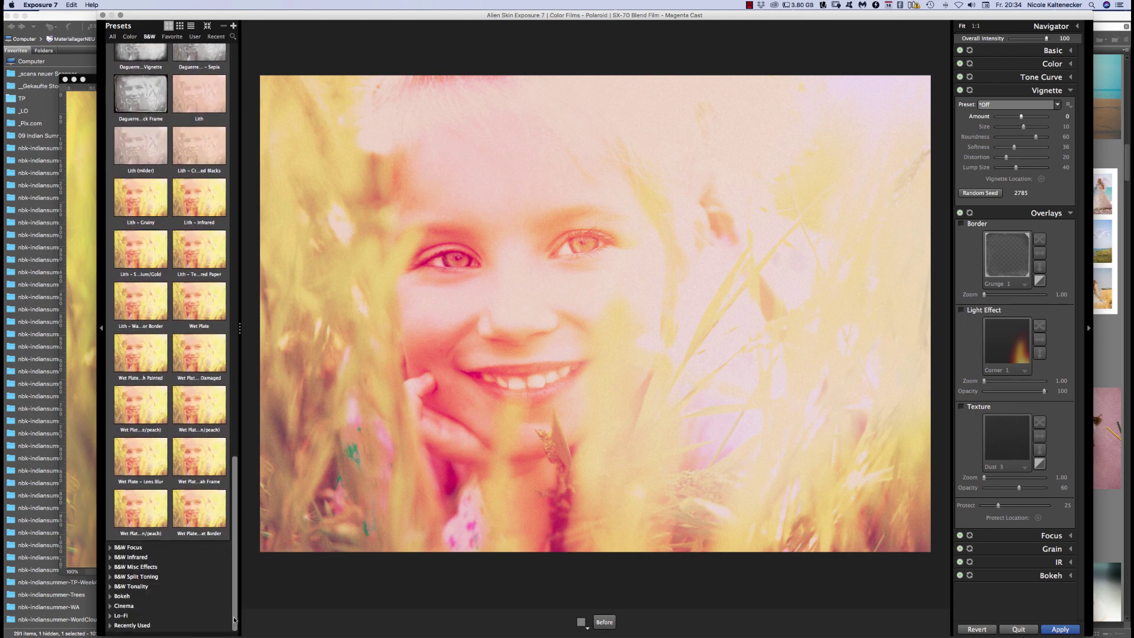
Apply the Wet Plate - Damaged (blue/peach) preset from B&W Films - Vintage to the portrait
{"action": "left_click", "coordinate": [173, 577]}
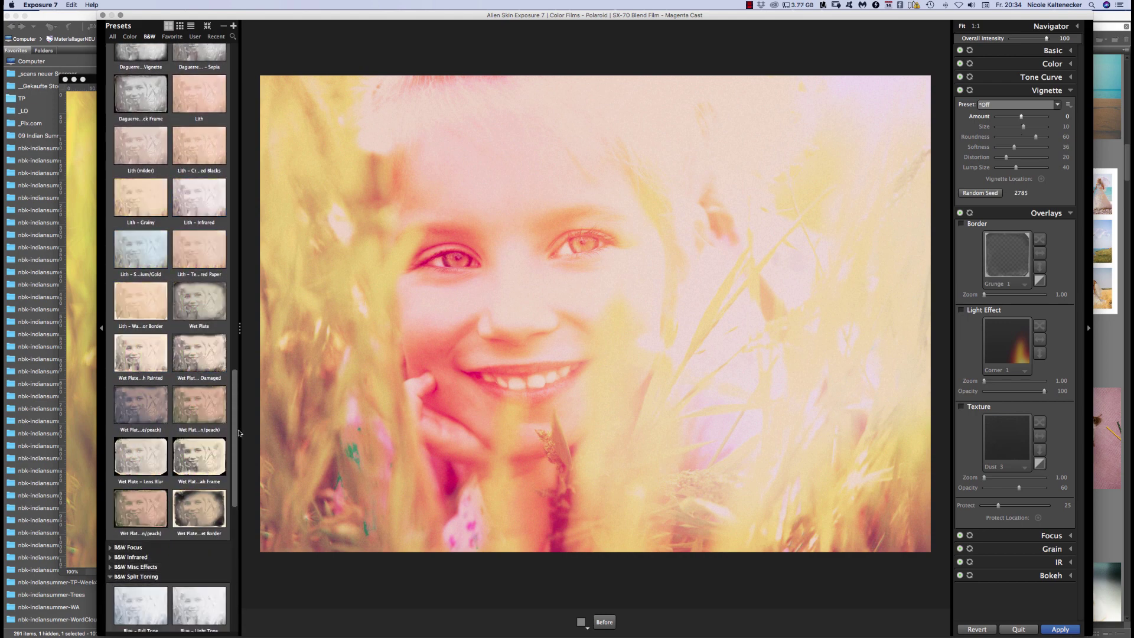
{"action": "left_click", "coordinate": [160, 410]}
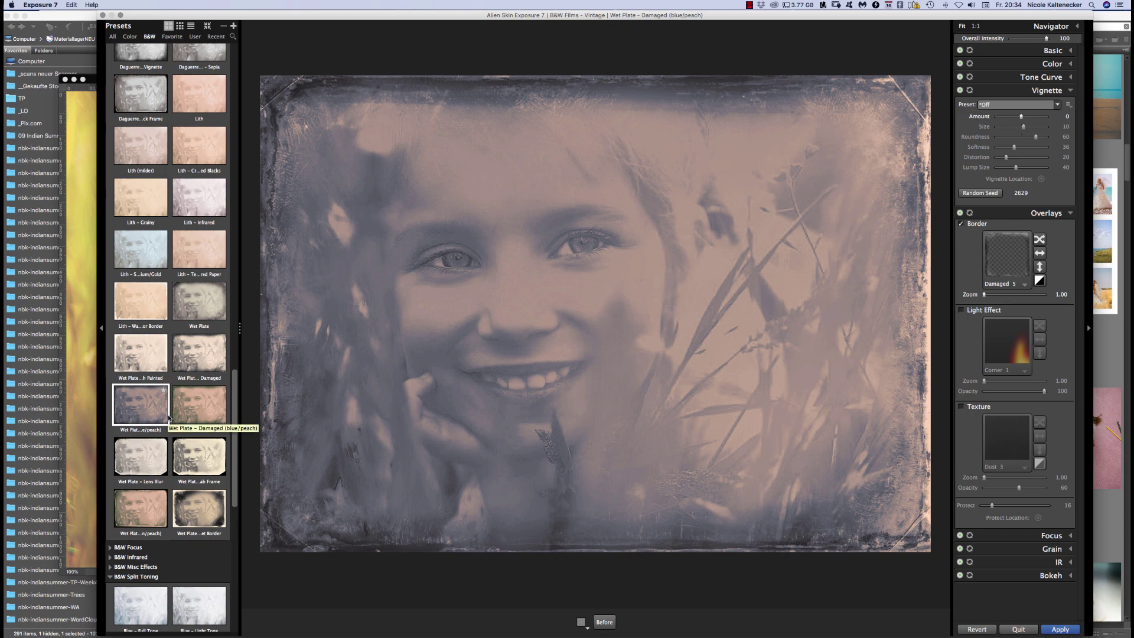
{"action": "left_click", "coordinate": [1061, 629]}
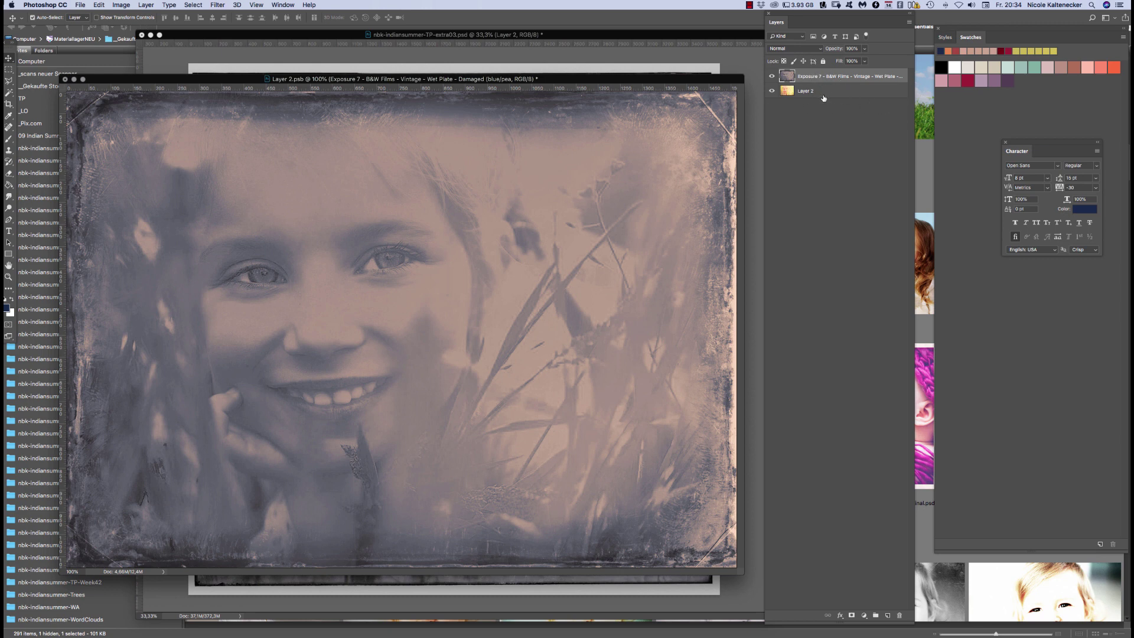
Reduce the Layer 2 smart object view to 33.3% and move its window clear of the template's portrait area
{"action": "key", "text": "super"}
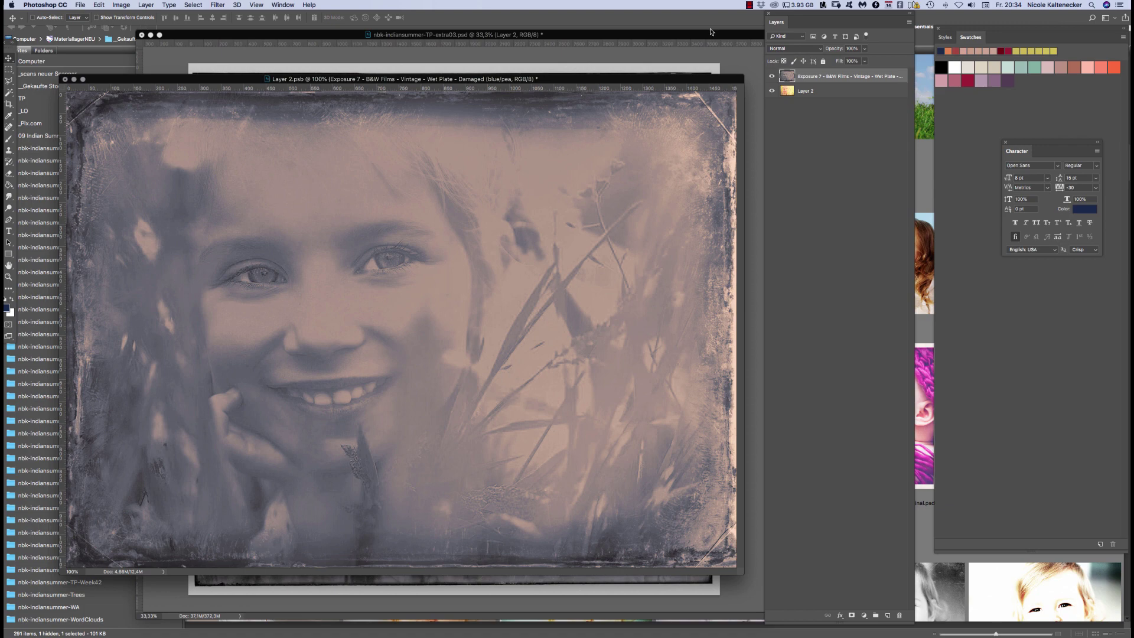
{"action": "key", "text": "super+minus"}
{"action": "key", "text": "super+minus"}
{"action": "key", "text": "super+minus"}
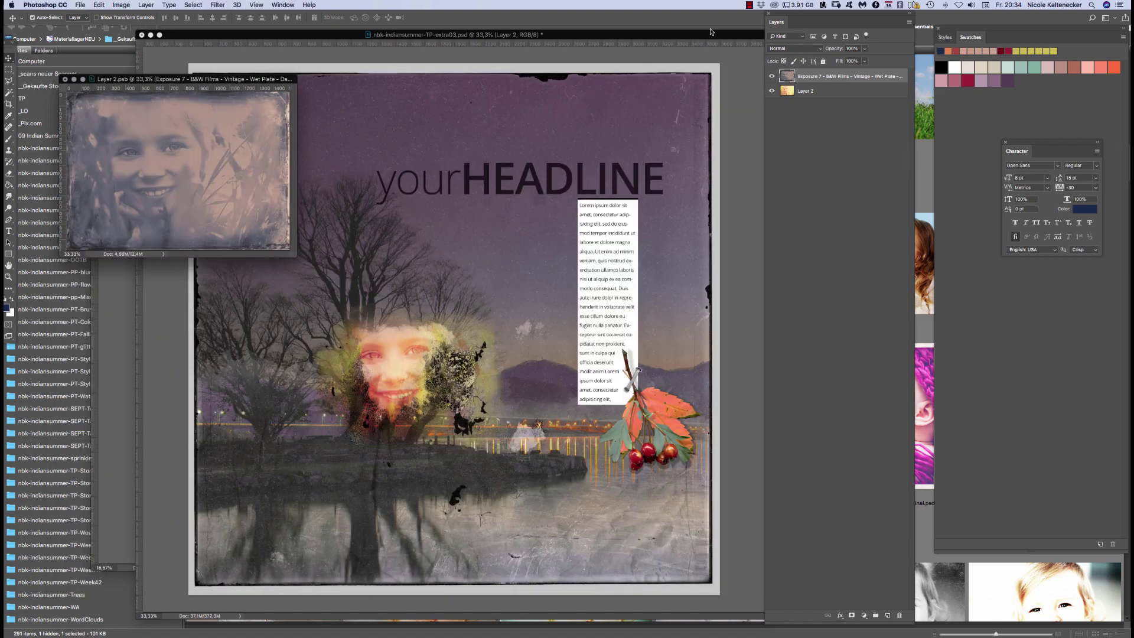
{"action": "left_click_drag", "start_coordinate": [271, 82], "coordinate": [304, 445]}
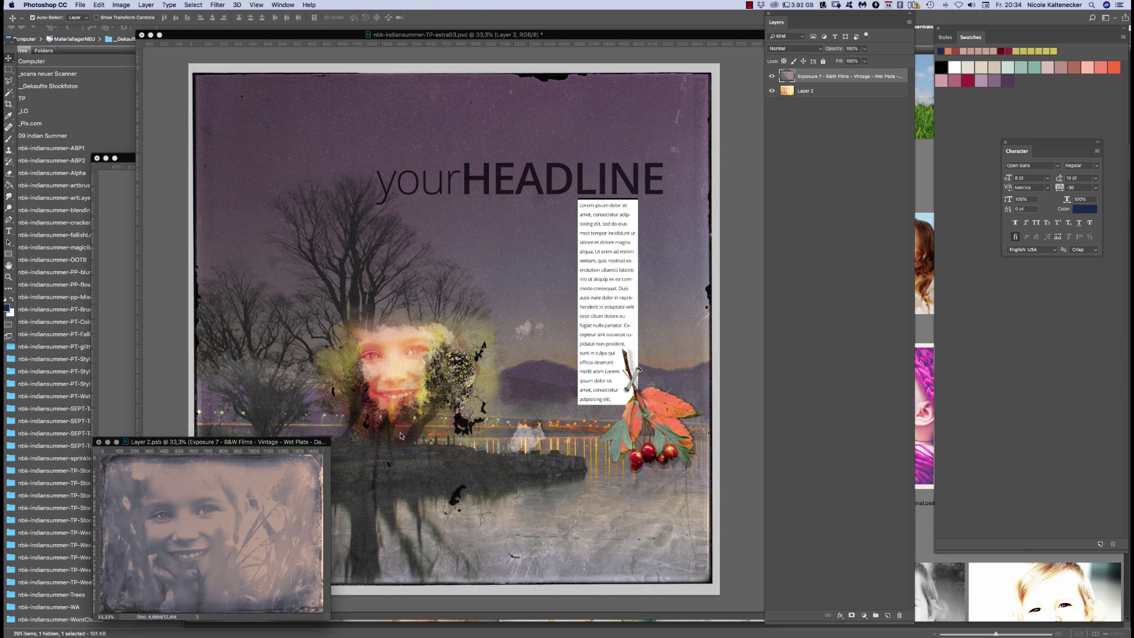
{"action": "left_click", "coordinate": [277, 448]}
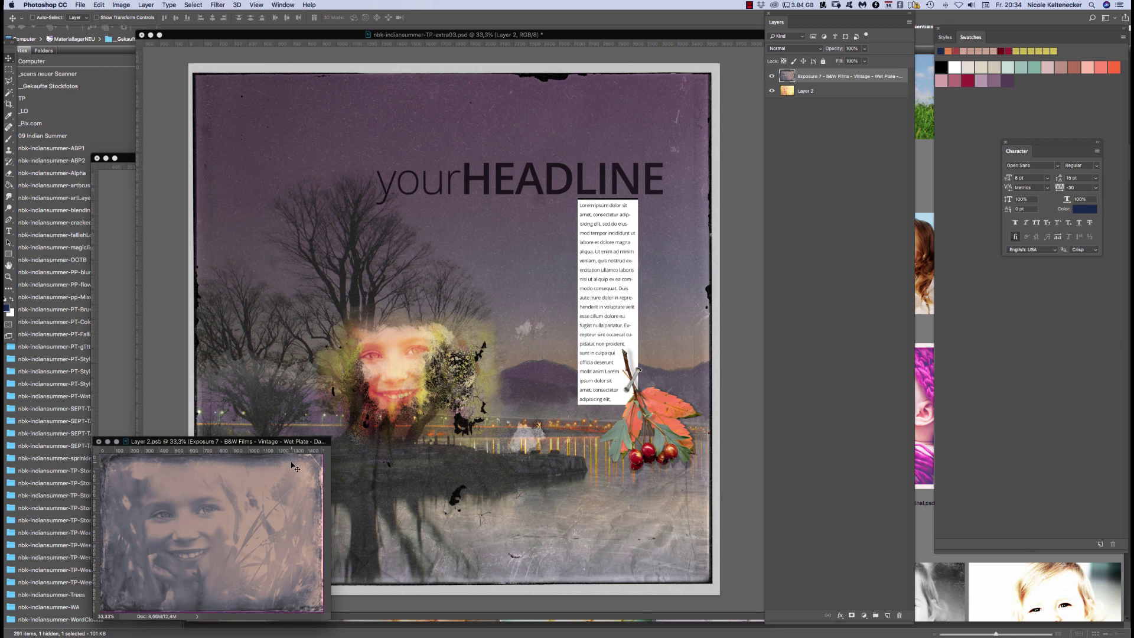
Save the vintage-styled Layer 2 smart object and close its document to return to the template
{"action": "key", "text": "super+s"}
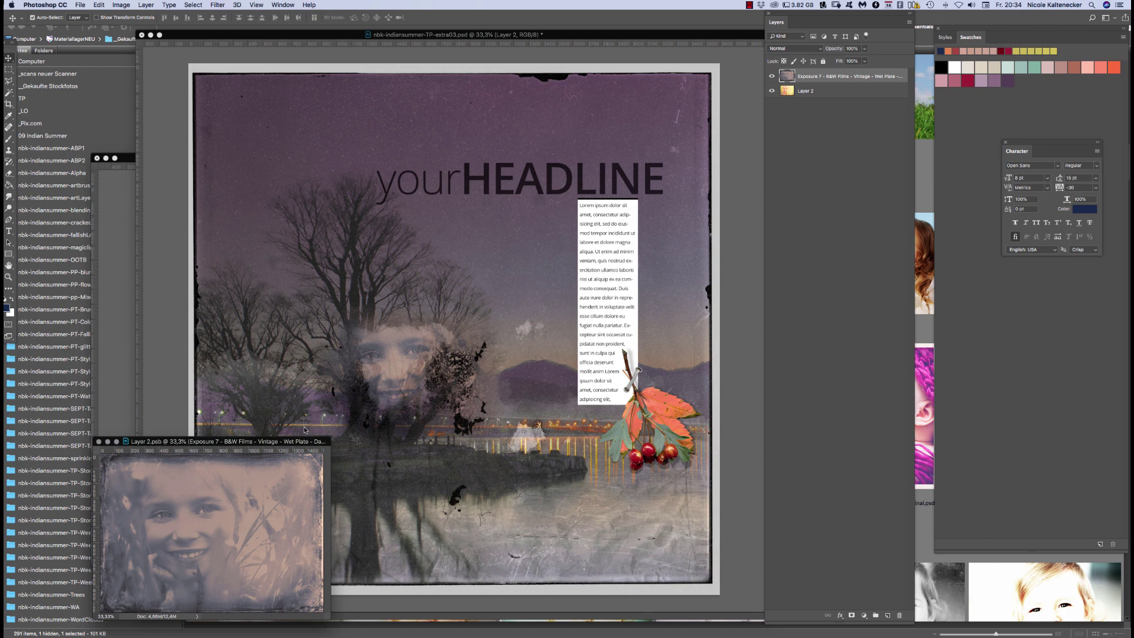
{"action": "left_click_drag", "start_coordinate": [307, 446], "coordinate": [303, 433]}
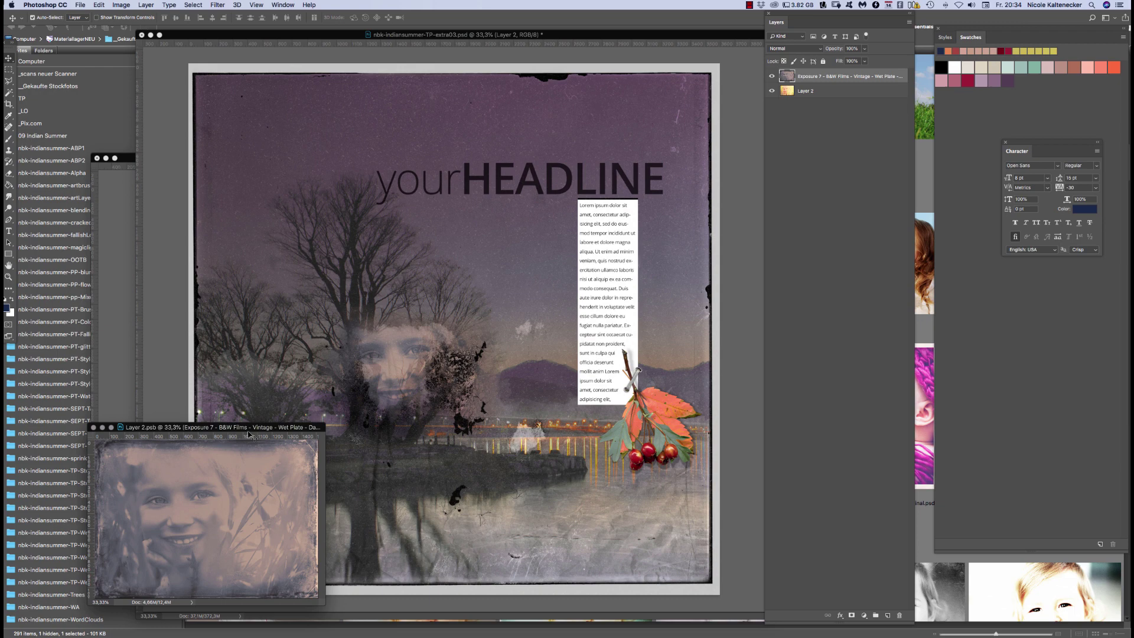
{"action": "left_click", "coordinate": [93, 427]}
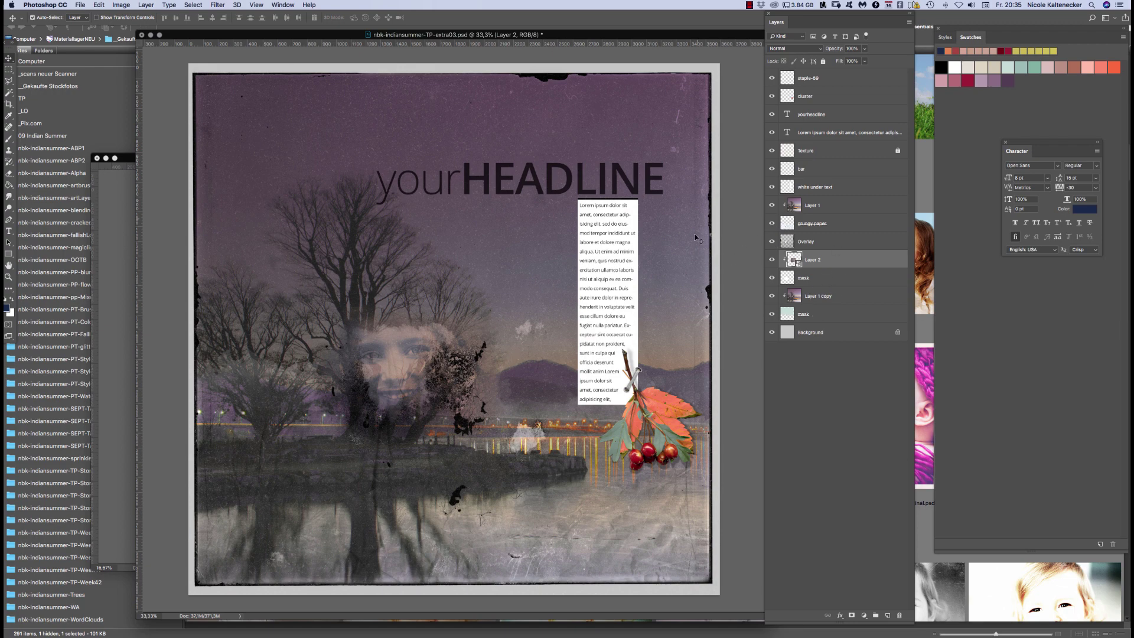
Link Layer 2 with the mask layer below it, enlarge both to about 150% and reposition them over the trees
{"action": "left_click", "coordinate": [819, 279], "text": "shift"}
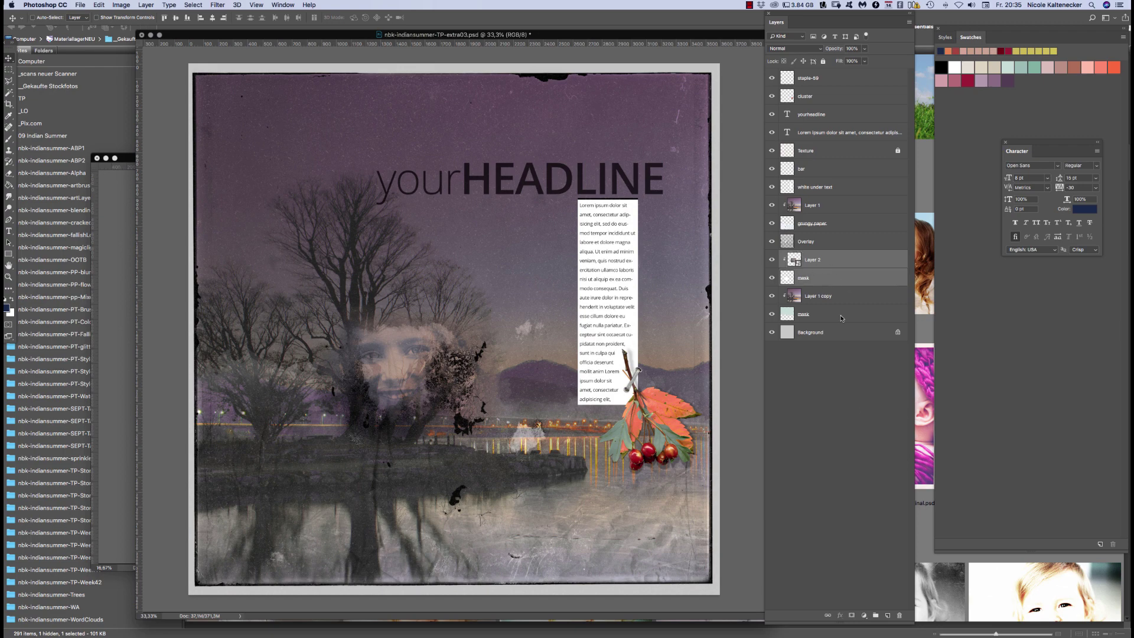
{"action": "left_click", "coordinate": [827, 615]}
{"action": "key", "text": "super+t"}
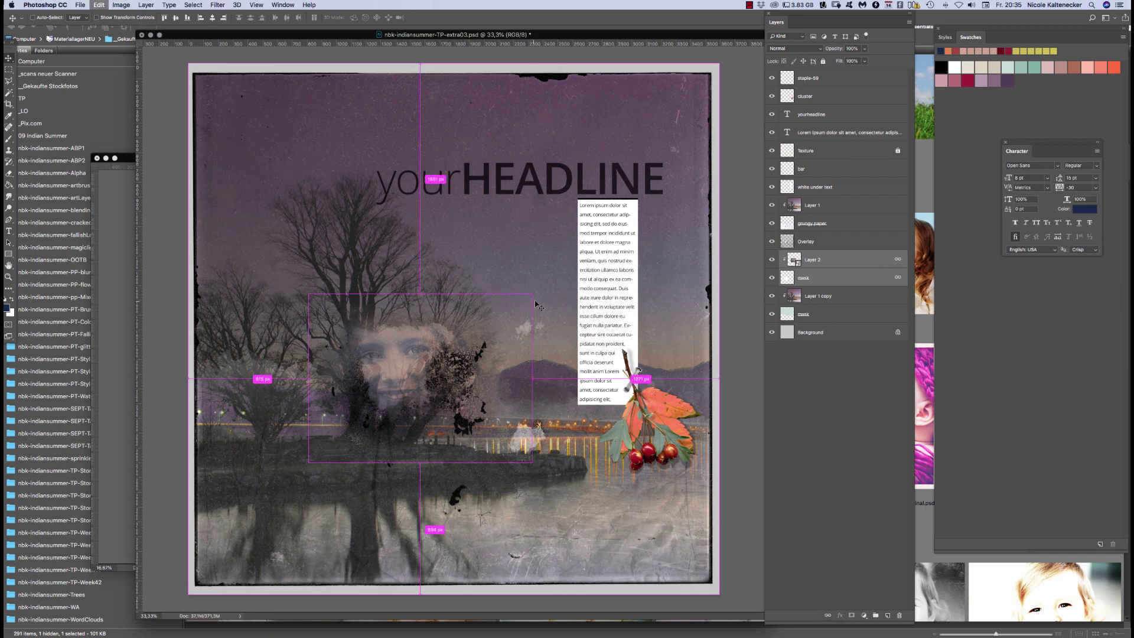
{"action": "left_click_drag", "start_coordinate": [532, 293], "coordinate": [589, 252]}
{"action": "mouse_move", "coordinate": [535, 339]}
{"action": "left_mouse_down"}
{"action": "mouse_move", "coordinate": [573, 318]}
{"action": "mouse_move", "coordinate": [591, 323]}
{"action": "mouse_move", "coordinate": [567, 317]}
{"action": "mouse_move", "coordinate": [542, 342]}
{"action": "mouse_move", "coordinate": [543, 358]}
{"action": "left_mouse_up"}
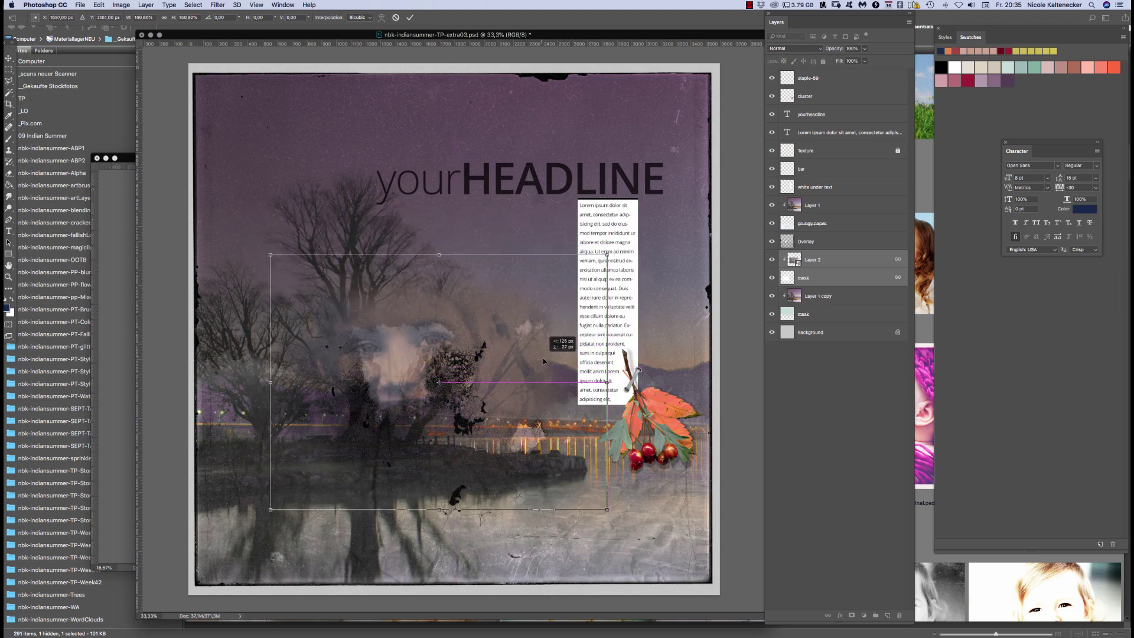
{"action": "key", "text": "Return"}
{"action": "left_click", "coordinate": [546, 343]}
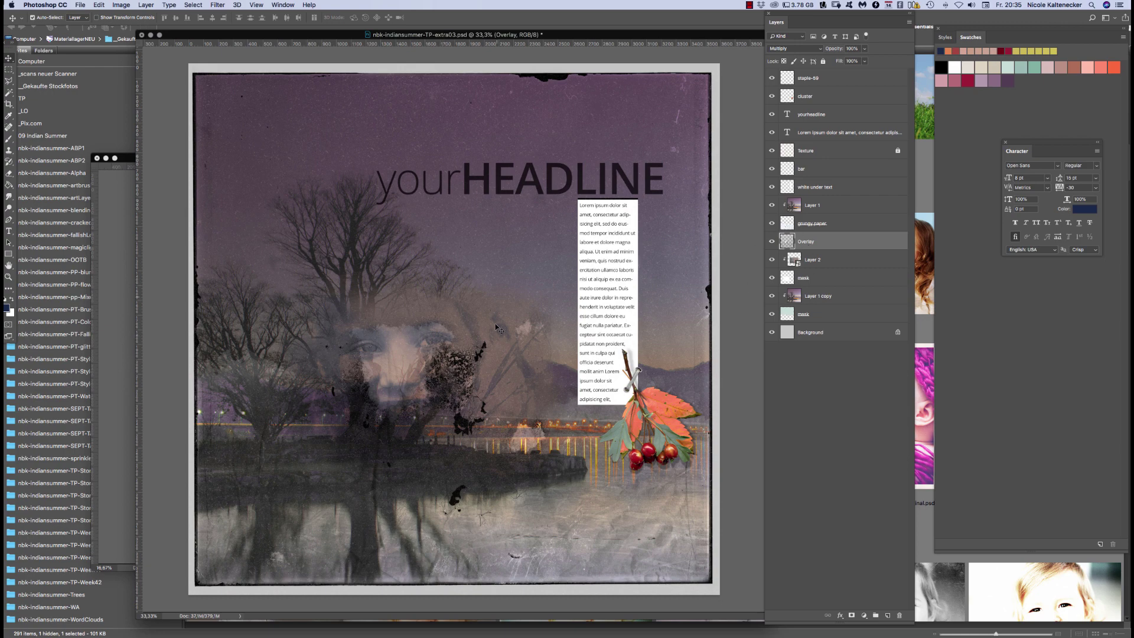
Toggle the visibility of Overlay, Layer 2, its mask and Layer 1 copy to examine what each contributes
{"action": "left_click", "coordinate": [772, 242]}
{"action": "left_click", "coordinate": [771, 241]}
{"action": "left_click_drag", "start_coordinate": [772, 260], "coordinate": [775, 300]}
{"action": "left_click", "coordinate": [771, 295]}
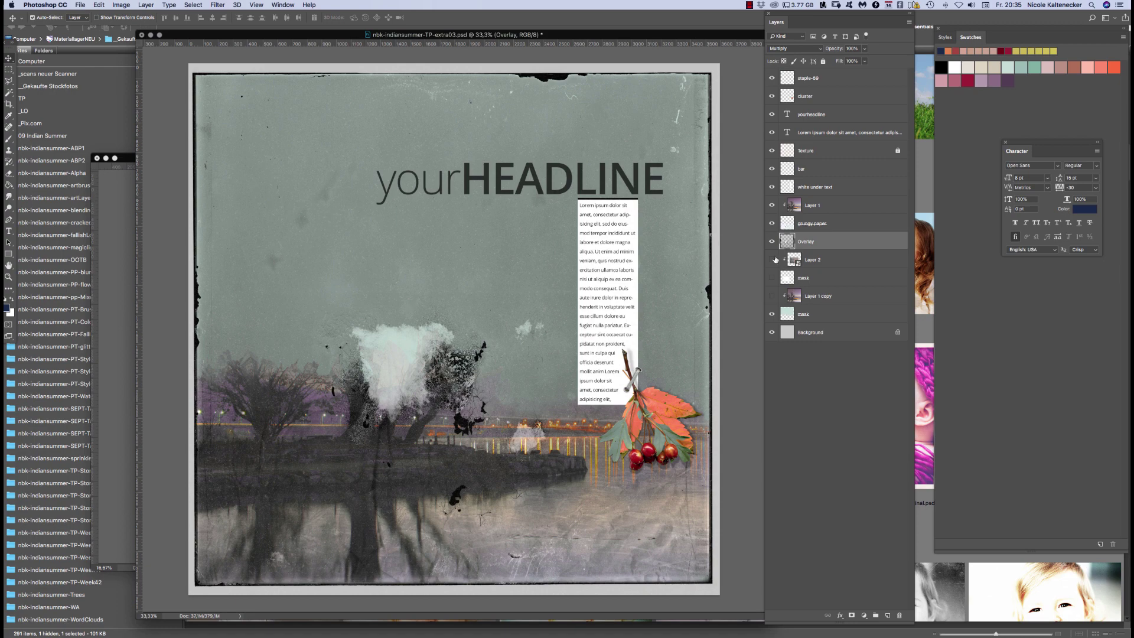
{"action": "left_click", "coordinate": [771, 278]}
{"action": "left_click", "coordinate": [771, 295]}
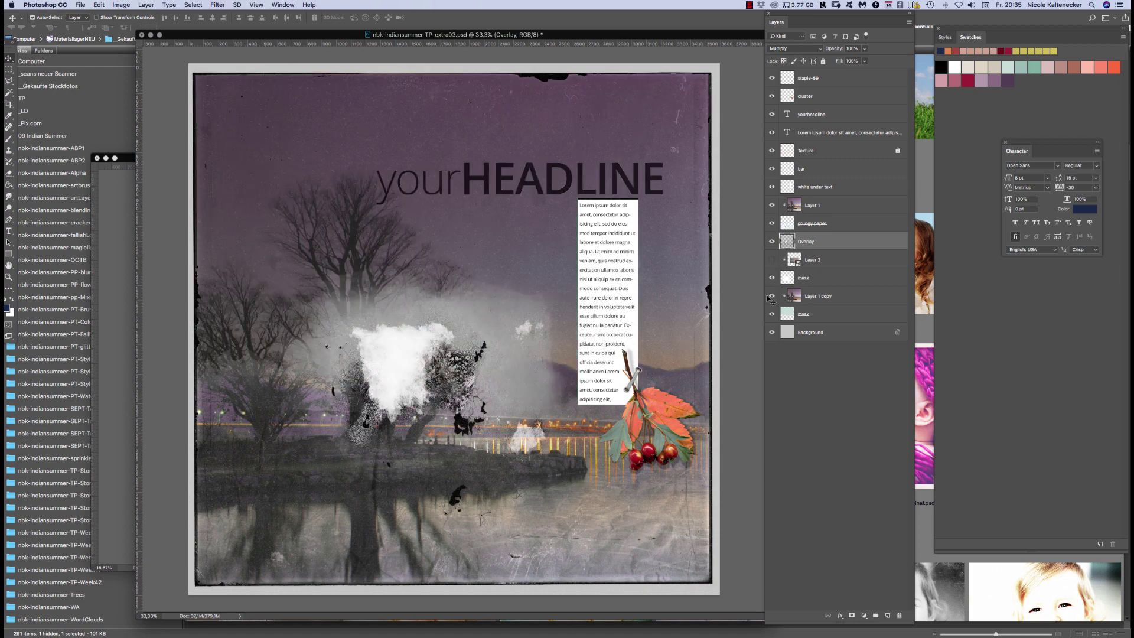
{"action": "left_click", "coordinate": [771, 260]}
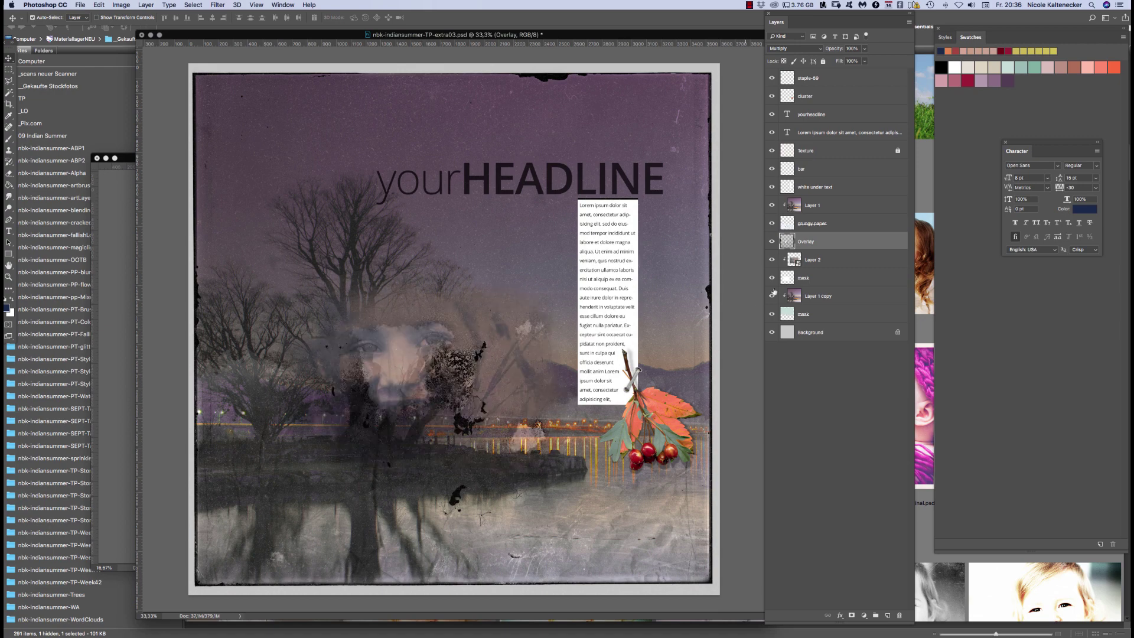
Scale the linked Layer 2 portrait and its mask down together
{"action": "left_click", "coordinate": [820, 260]}
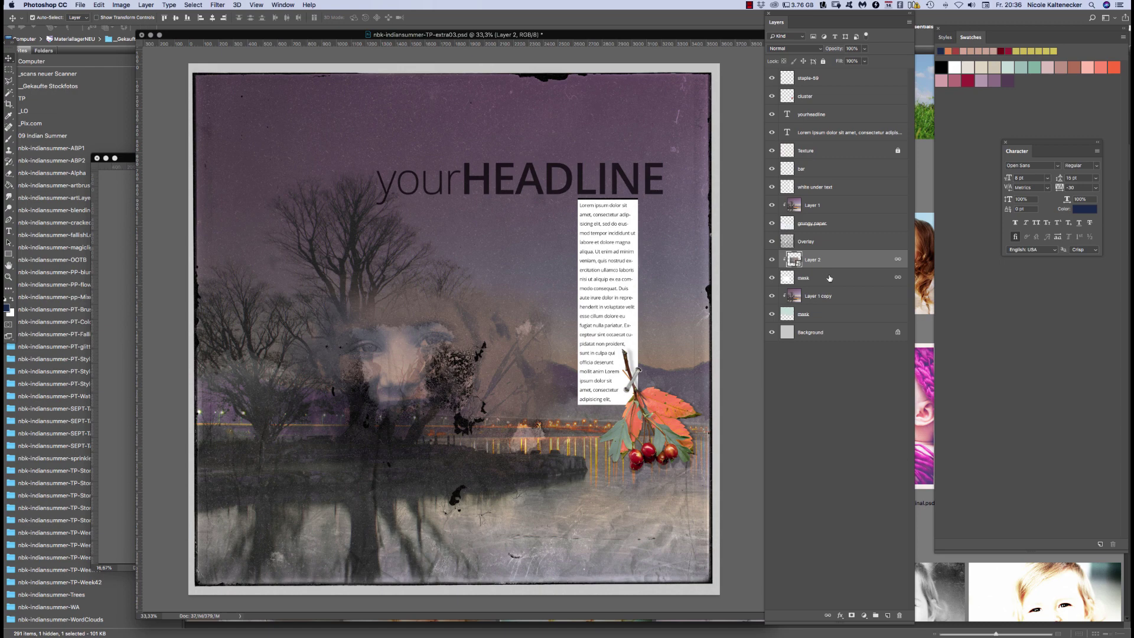
{"action": "left_click", "coordinate": [829, 276], "text": "shift"}
{"action": "key", "text": "super+t"}
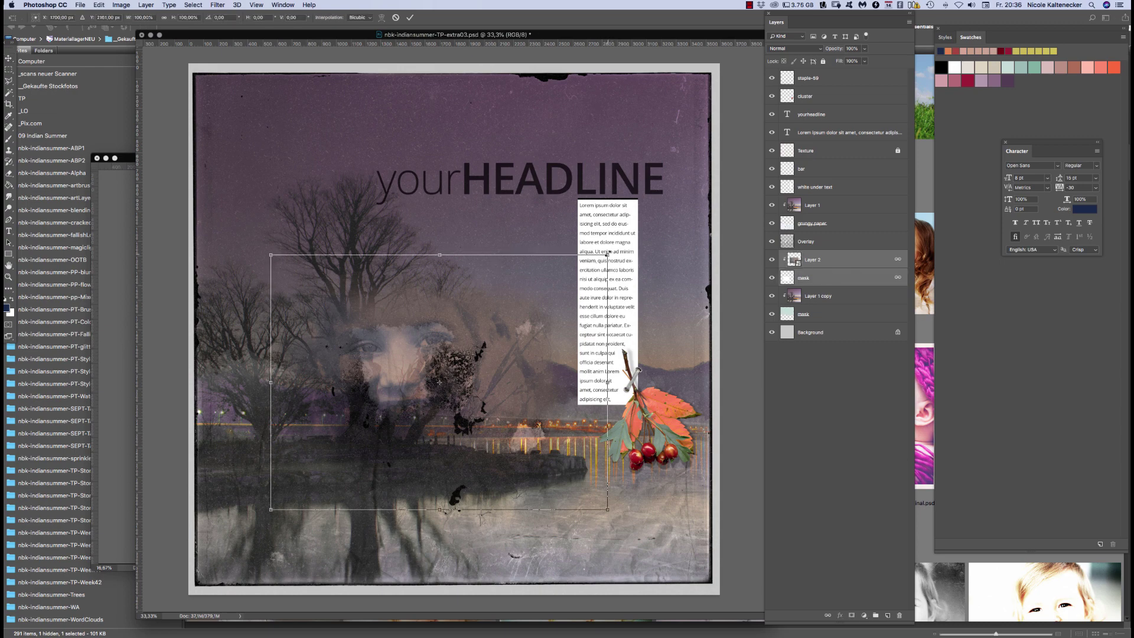
{"action": "left_click_drag", "start_coordinate": [607, 253], "coordinate": [562, 270]}
{"action": "key", "text": "Return"}
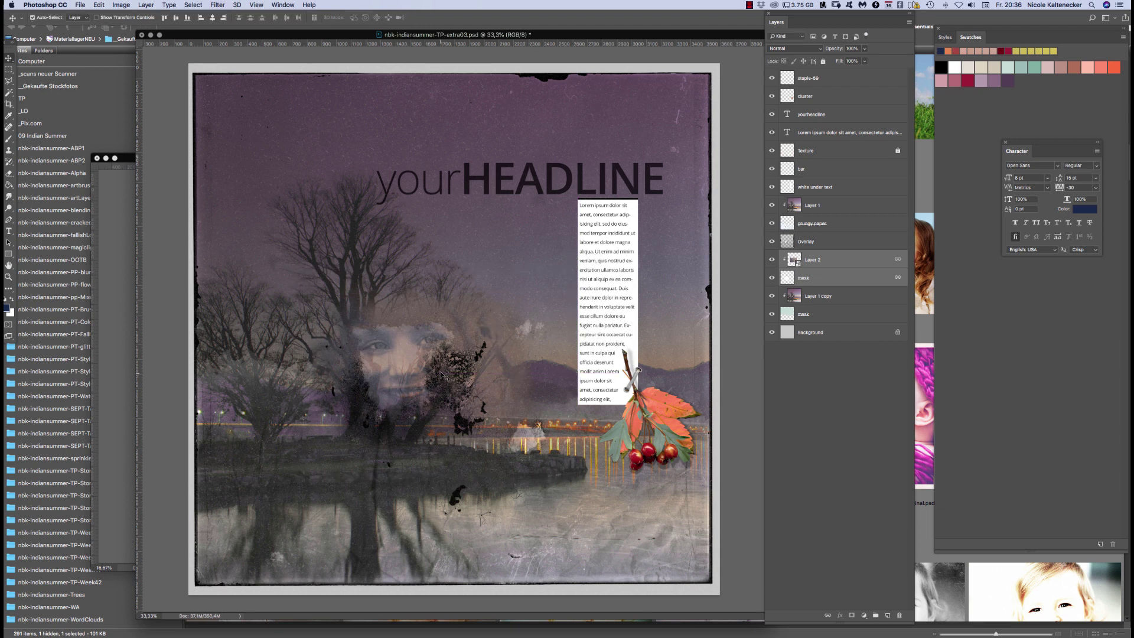
Enlarge only the Layer 2 portrait to about 189% so the face spreads across the sky
{"action": "left_click", "coordinate": [814, 258]}
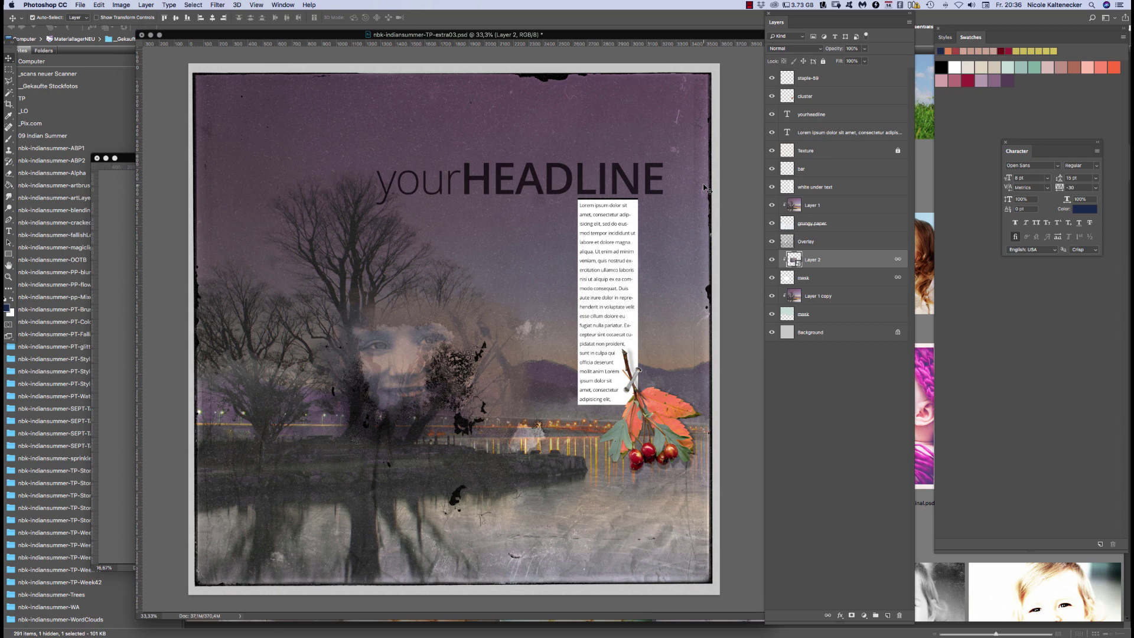
{"action": "key", "text": "super+t"}
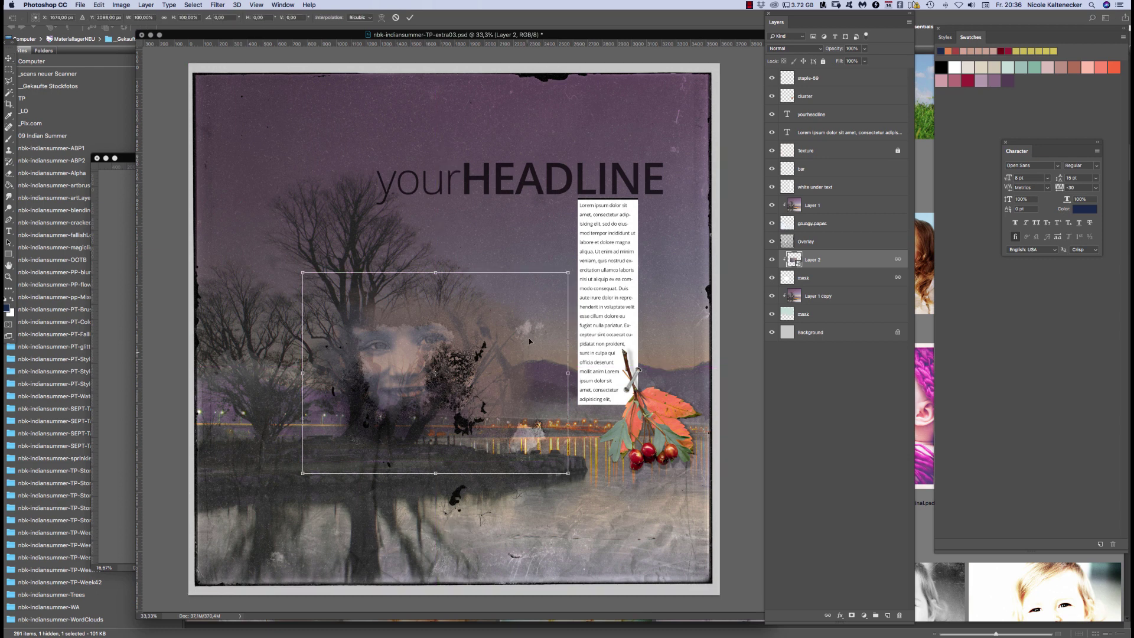
{"action": "left_click_drag", "start_coordinate": [575, 272], "coordinate": [805, 93]}
{"action": "left_click_drag", "start_coordinate": [665, 203], "coordinate": [656, 241]}
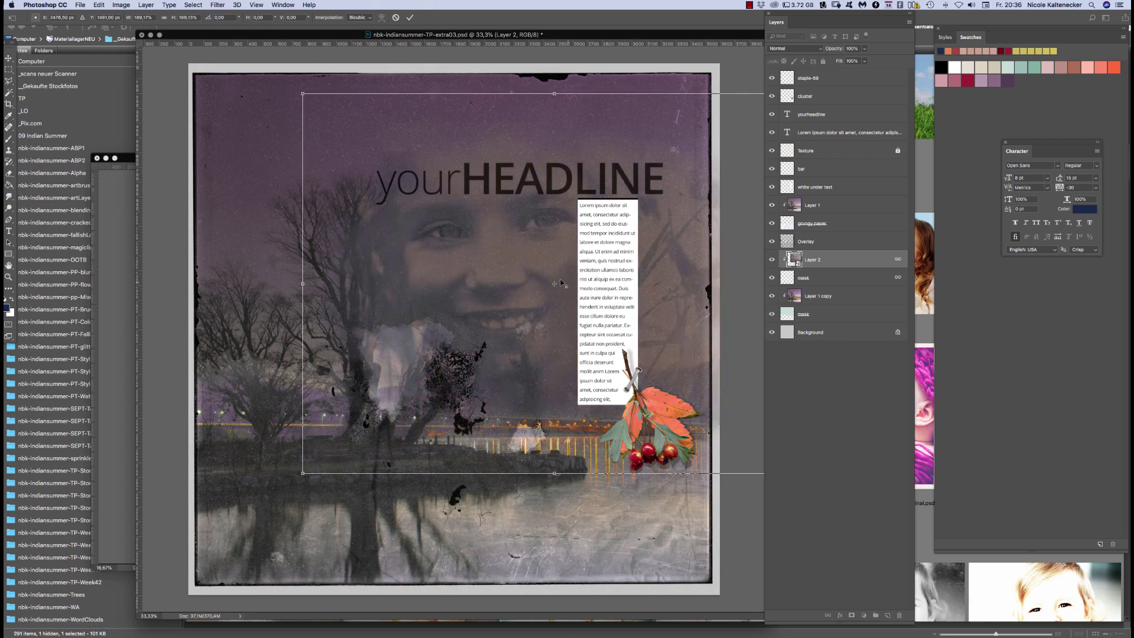
{"action": "key", "text": "Return"}
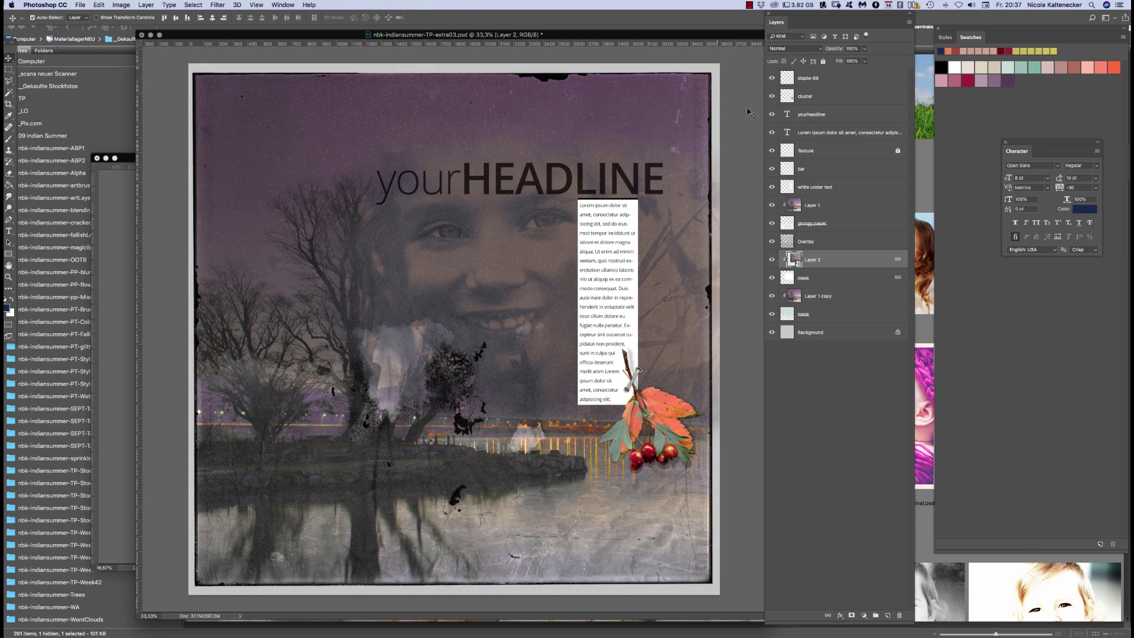
Shift the enlarged Layer 2 portrait up and to the left, and move the yourHEADLINE text up above the girl's eyes
{"action": "left_click_drag", "start_coordinate": [498, 35], "coordinate": [489, 34]}
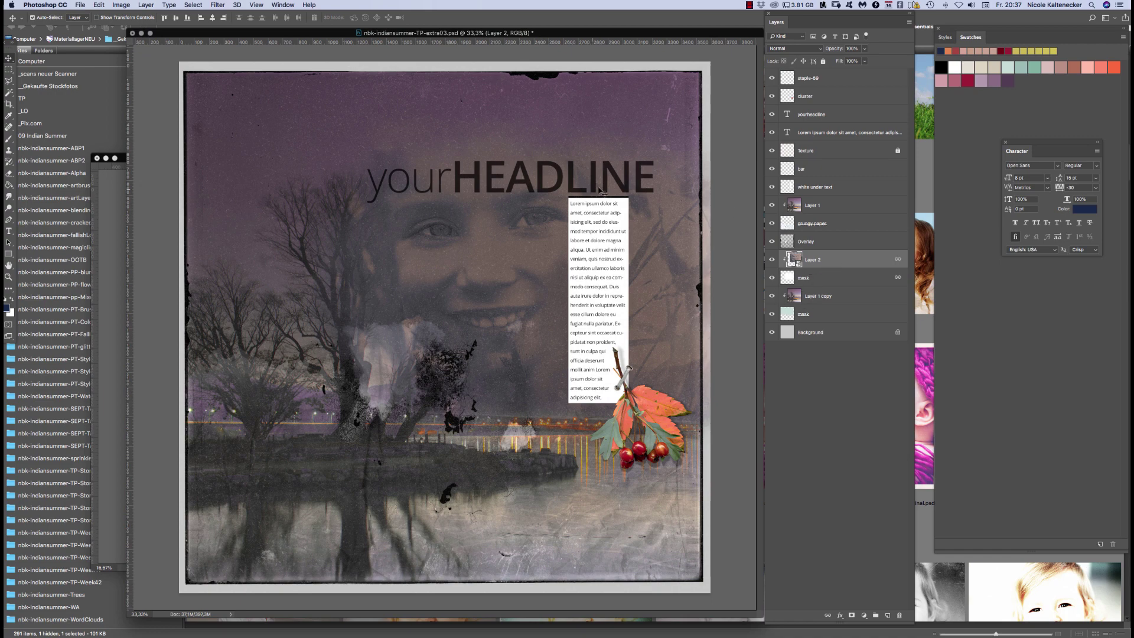
{"action": "key", "text": "super"}
{"action": "key", "text": "super+t"}
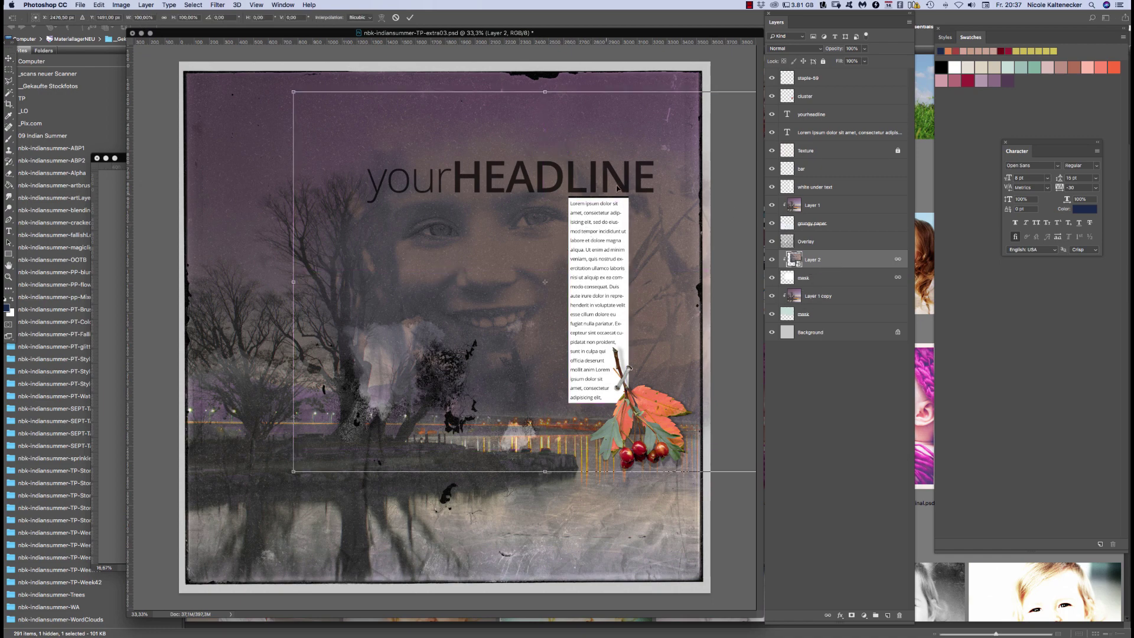
{"action": "left_click_drag", "start_coordinate": [697, 134], "coordinate": [663, 118]}
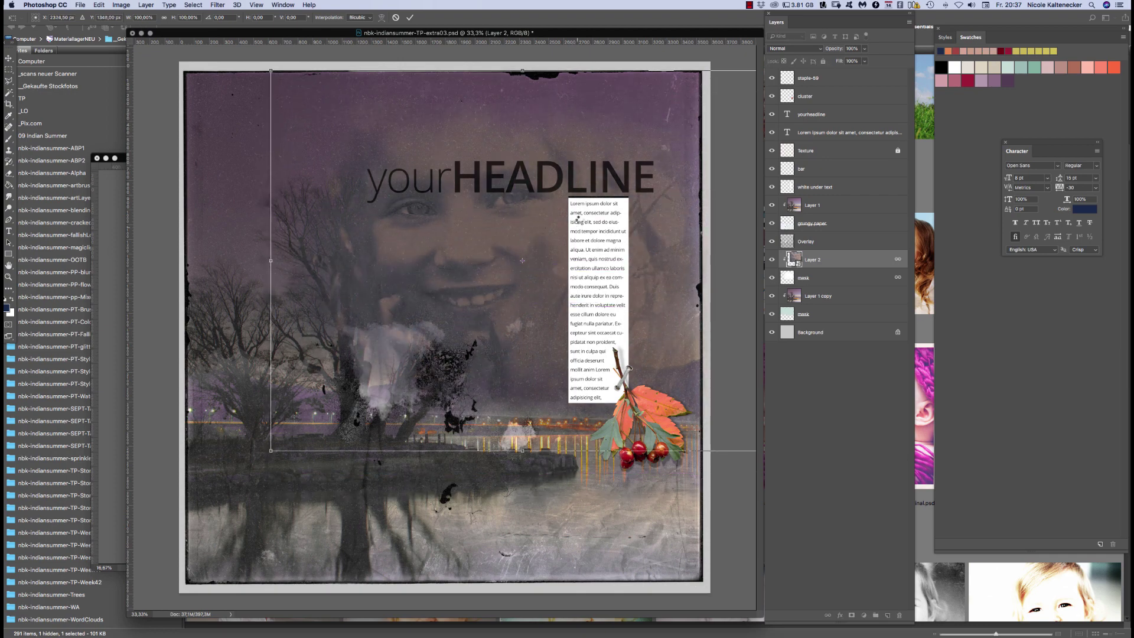
{"action": "key", "text": "Return"}
{"action": "left_click", "coordinate": [525, 261]}
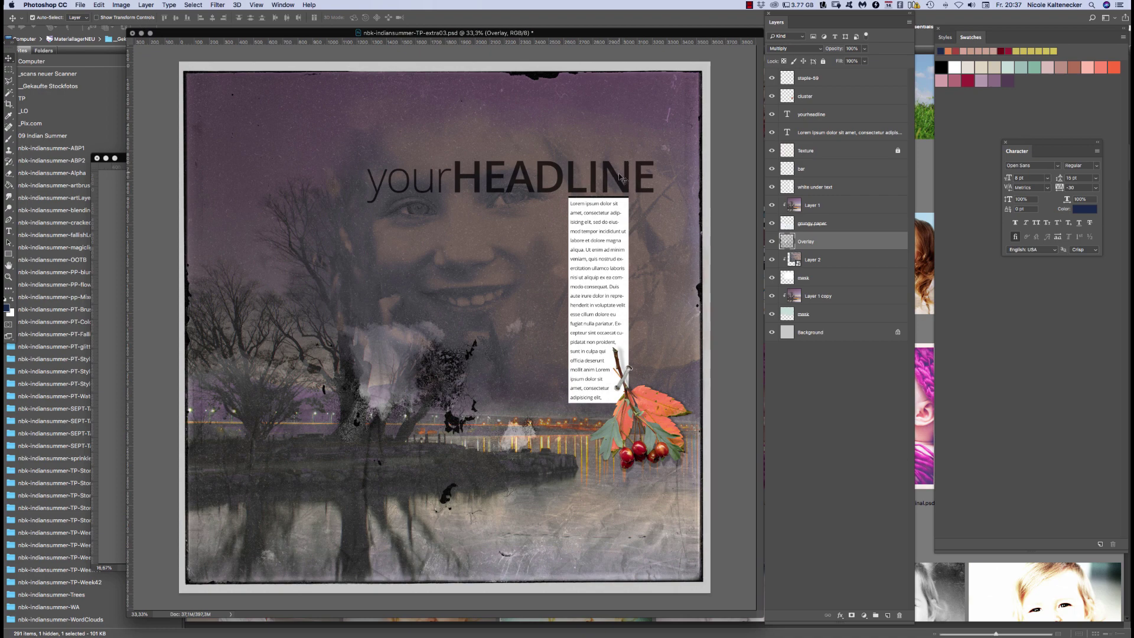
{"action": "left_click_drag", "start_coordinate": [622, 172], "coordinate": [600, 111]}
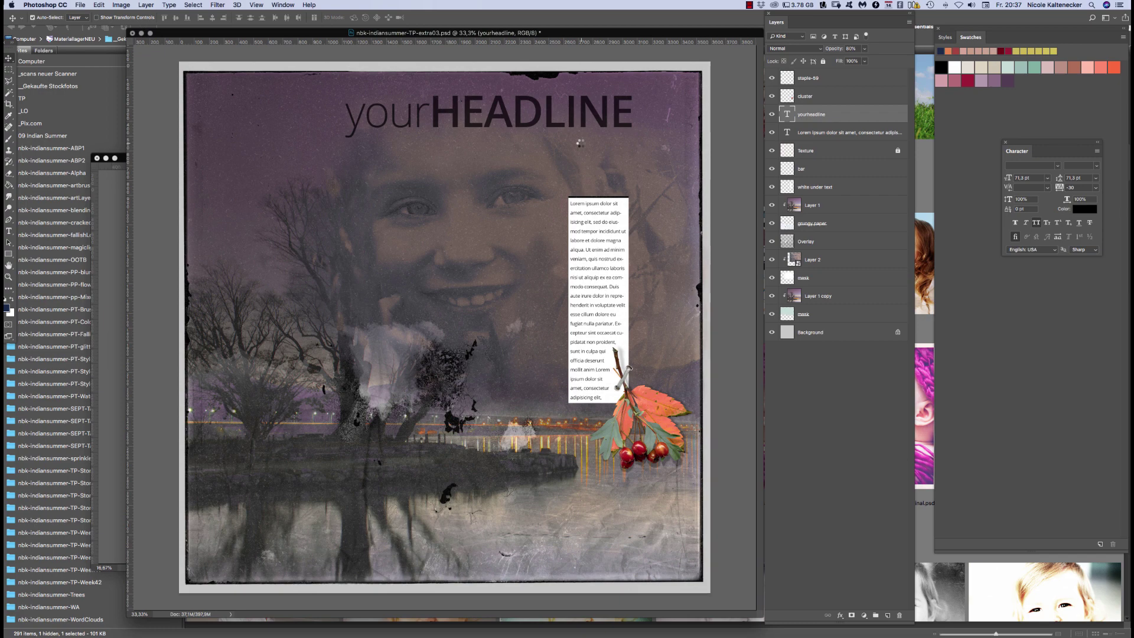
Rotate the Layer 2 portrait about 24° counterclockwise and reposition it between the tree and the text column
{"action": "left_click", "coordinate": [826, 260]}
{"action": "key", "text": "super+t"}
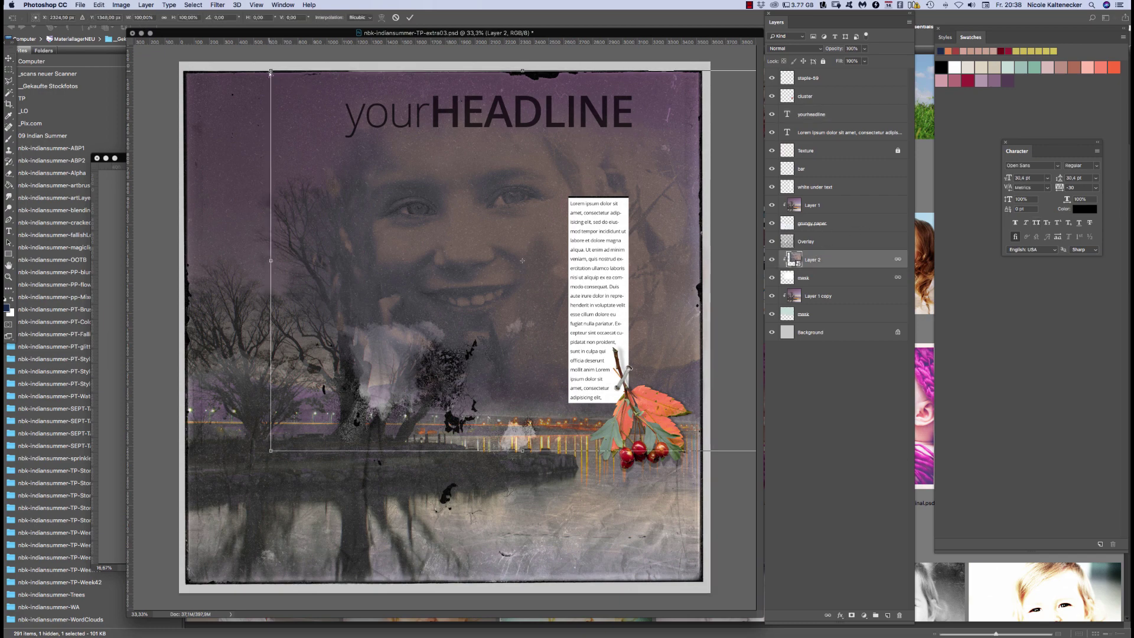
{"action": "left_click_drag", "start_coordinate": [270, 71], "coordinate": [212, 316]}
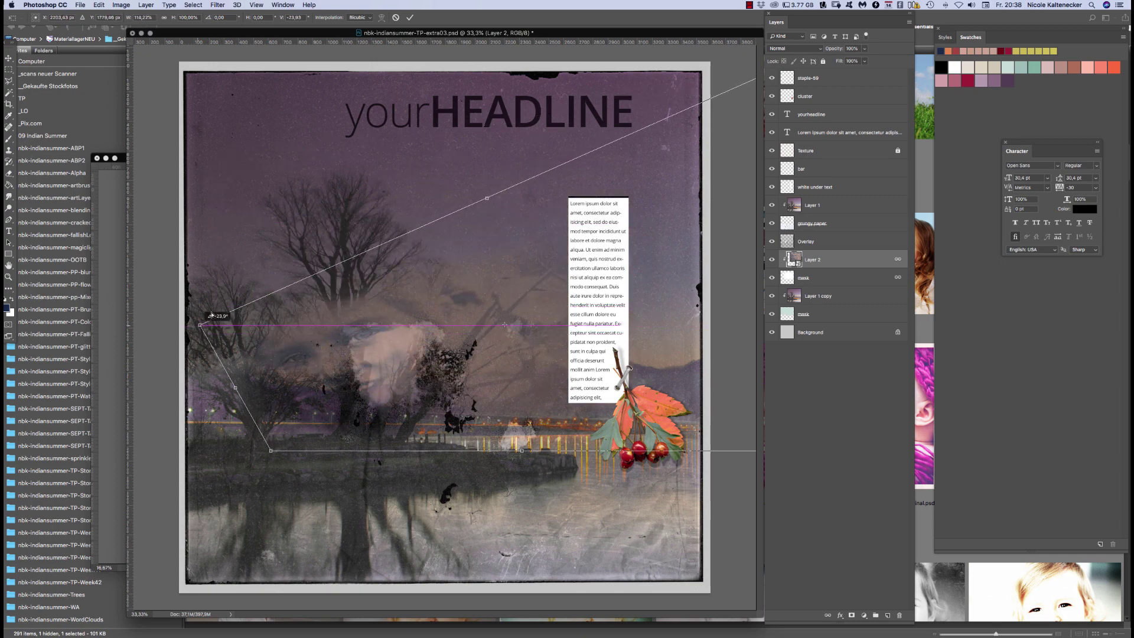
{"action": "key", "text": "Escape"}
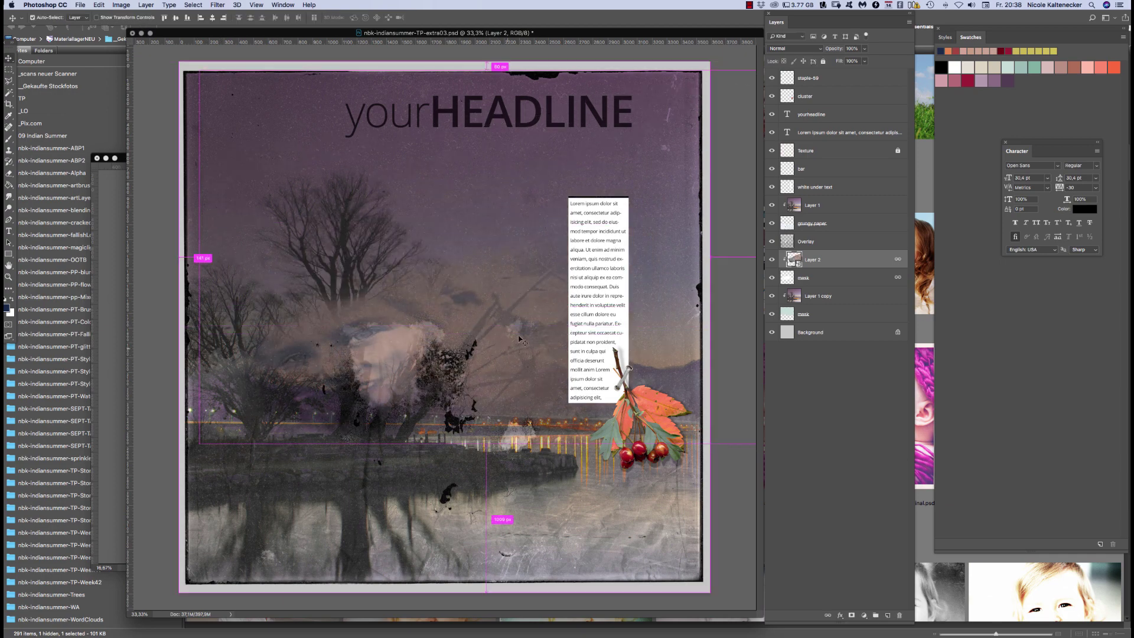
{"action": "left_click_drag", "start_coordinate": [519, 340], "coordinate": [611, 192]}
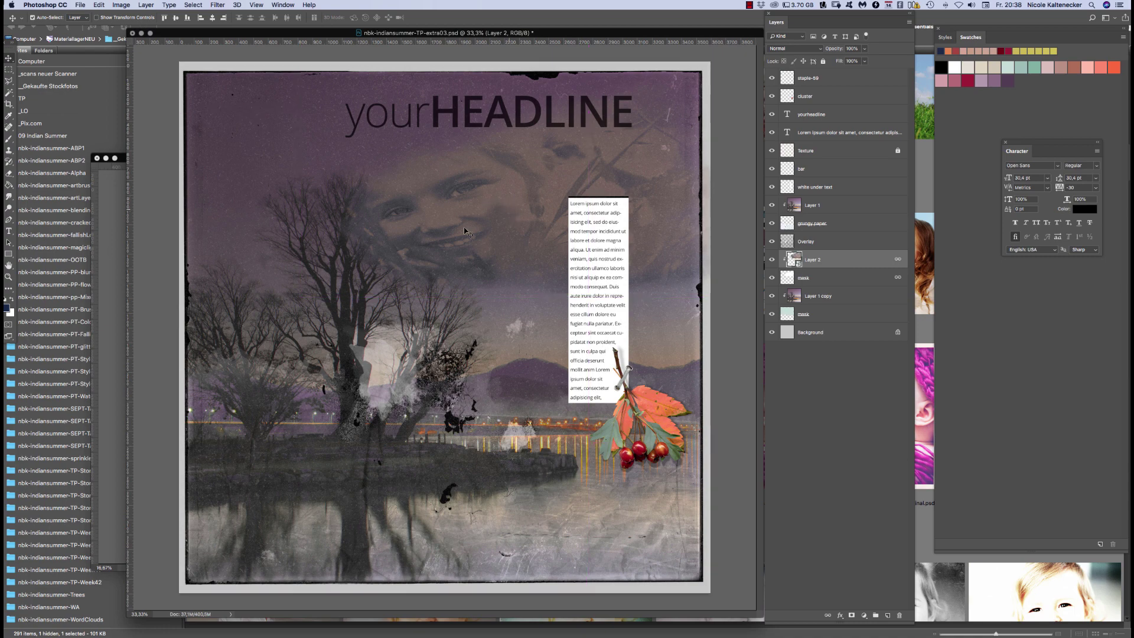
{"action": "left_click_drag", "start_coordinate": [498, 197], "coordinate": [512, 263]}
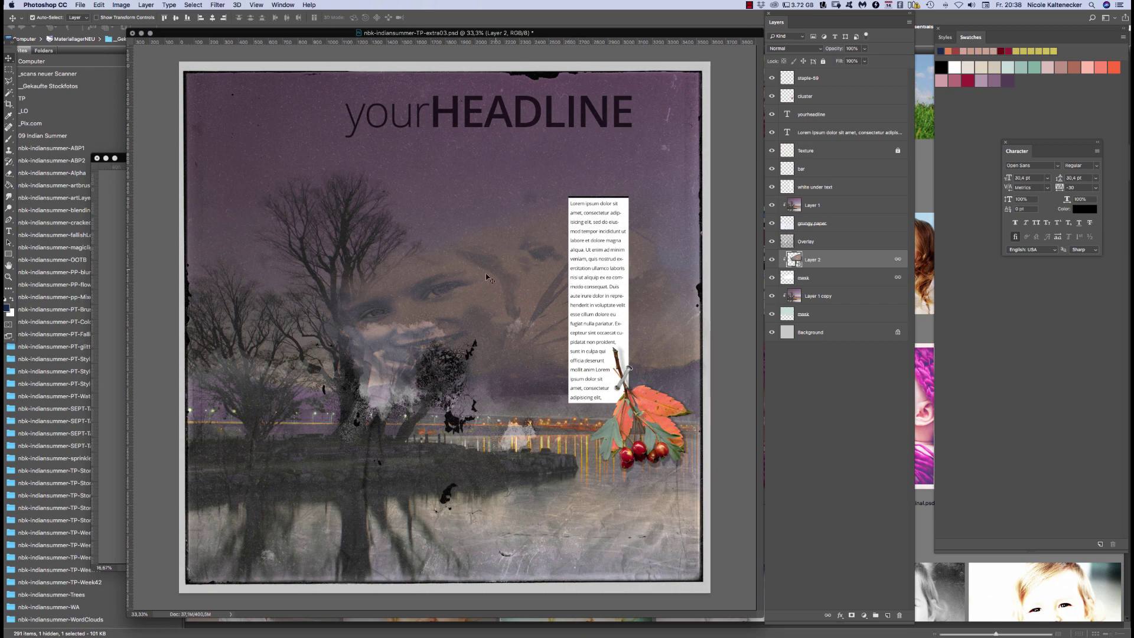
{"action": "left_click_drag", "start_coordinate": [490, 267], "coordinate": [493, 294]}
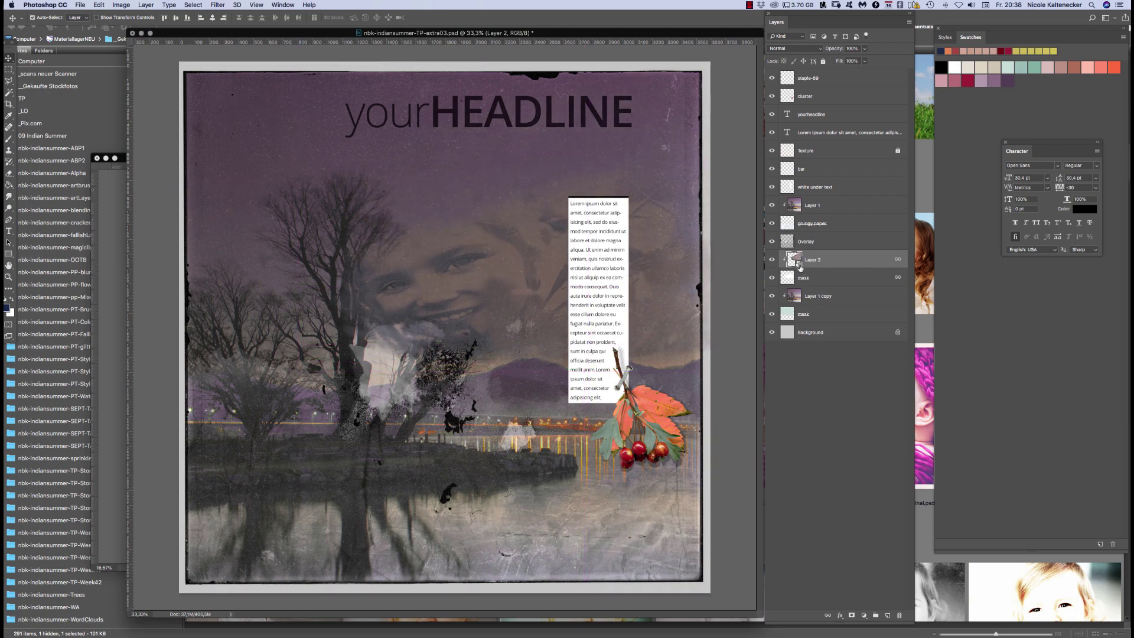
Reopen the Layer 2 smart object, hide its Exposure 7 vintage layer and save the contents
{"action": "double_click", "coordinate": [799, 265]}
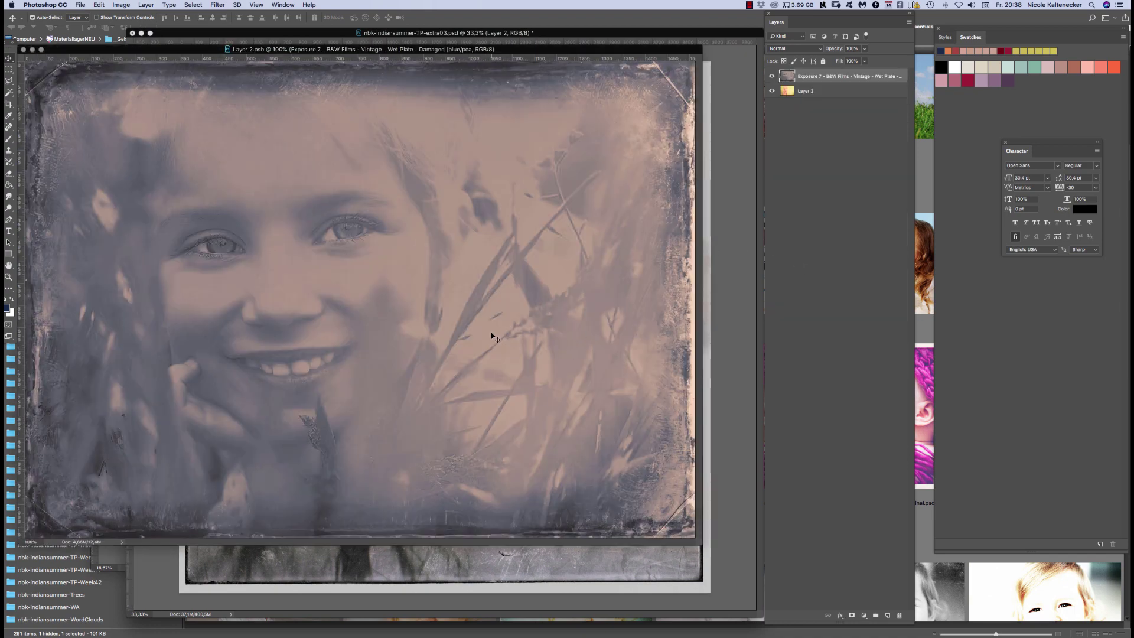
{"action": "left_click", "coordinate": [772, 77]}
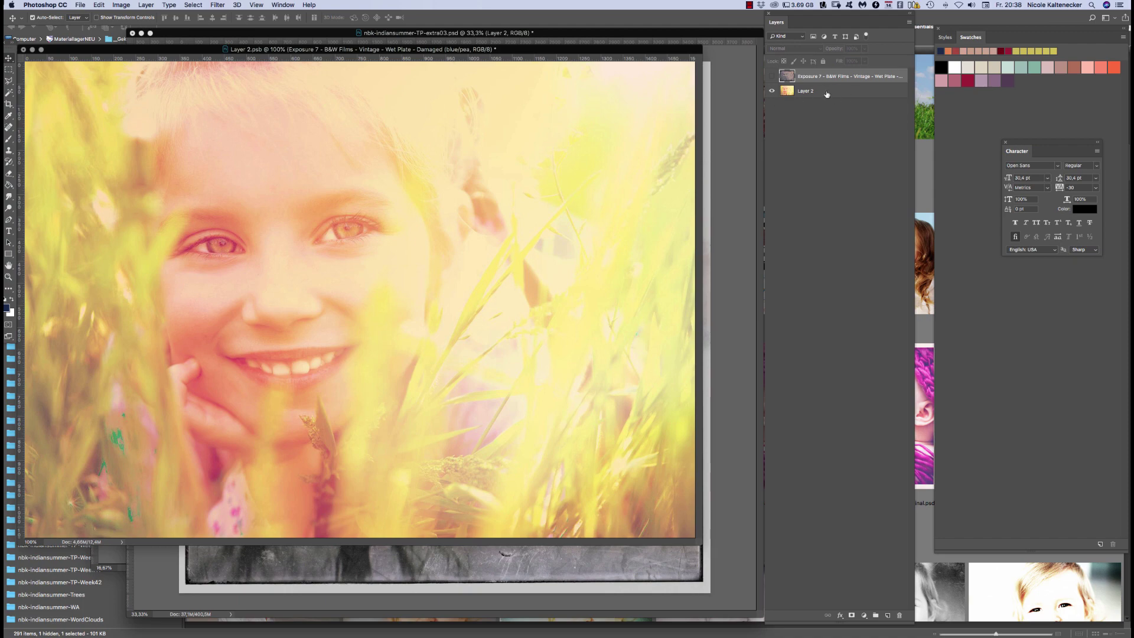
{"action": "key", "text": "super+s"}
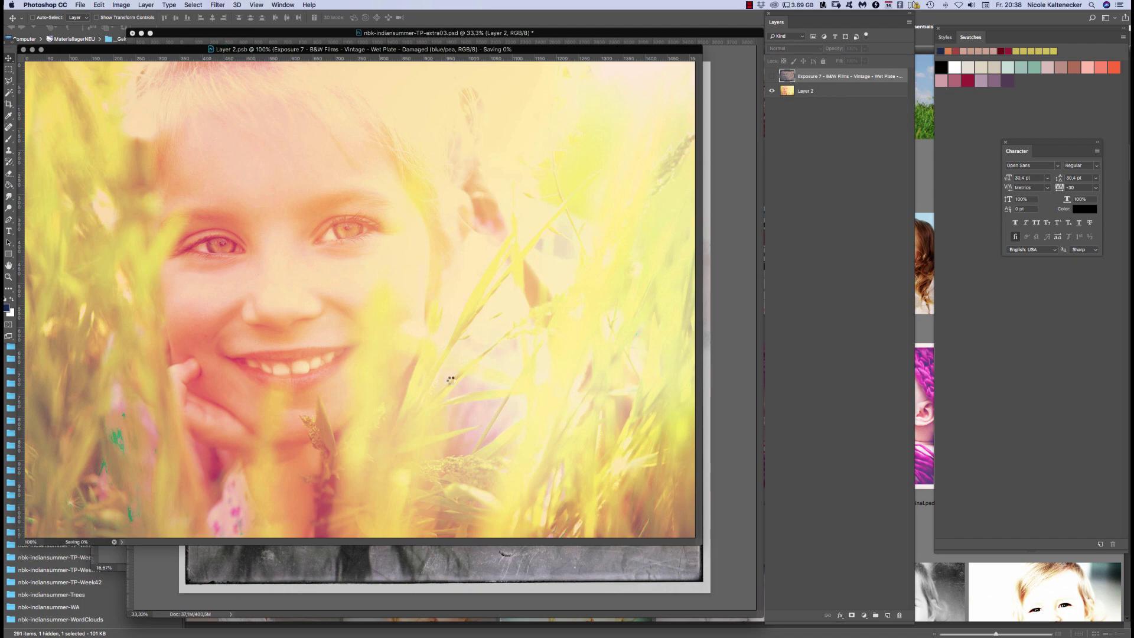
{"action": "left_click", "coordinate": [738, 225]}
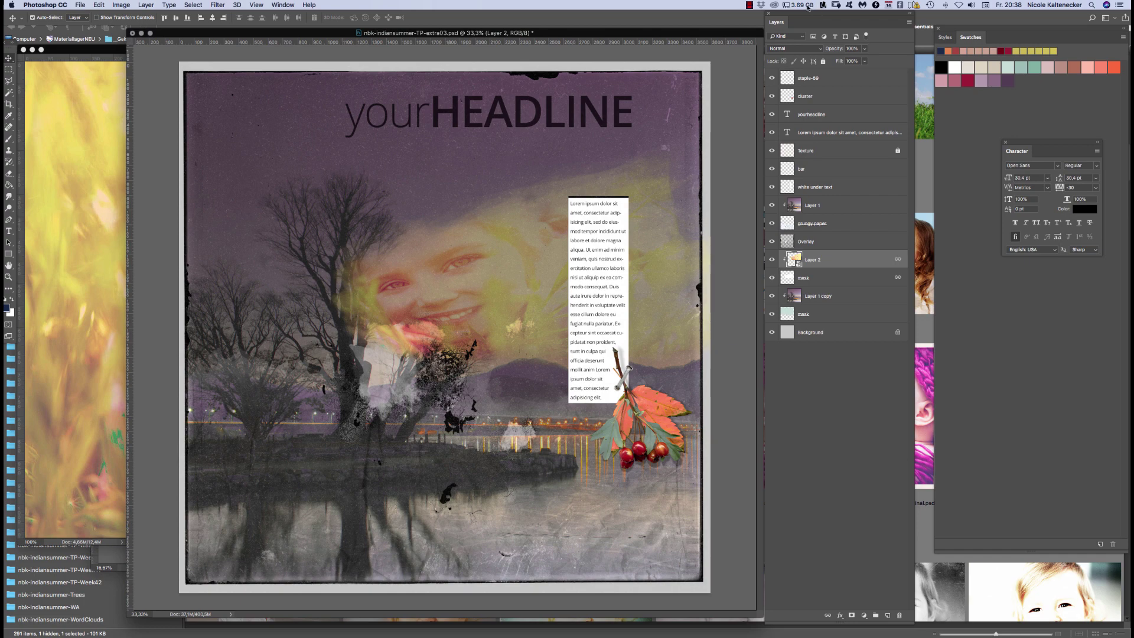
{"action": "left_click", "coordinate": [77, 307]}
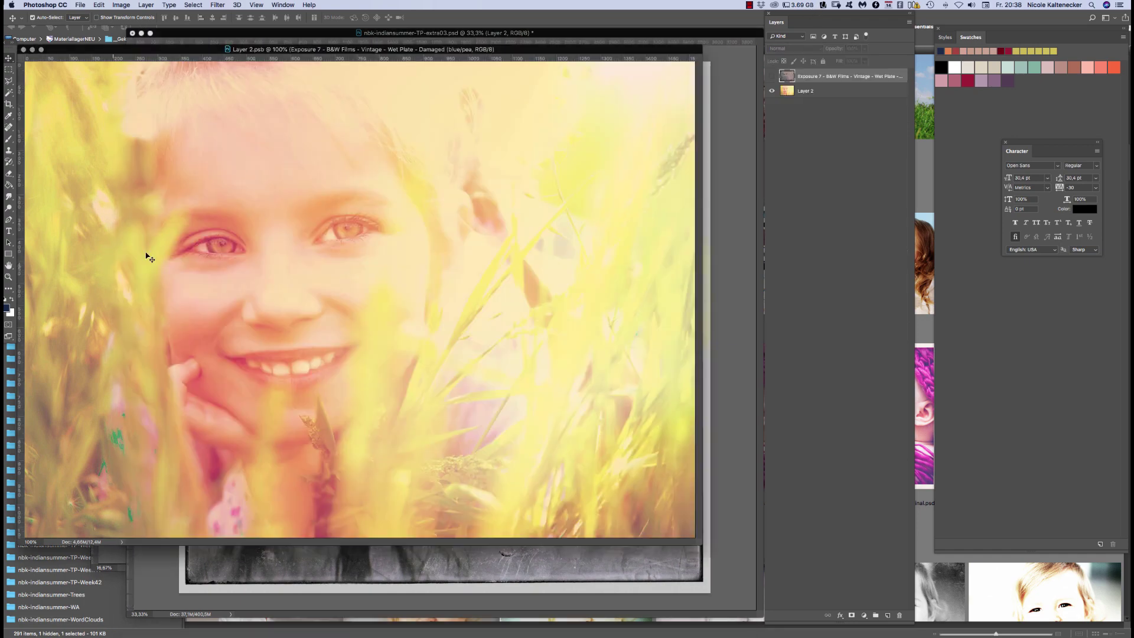
{"action": "key", "text": "super+minus"}
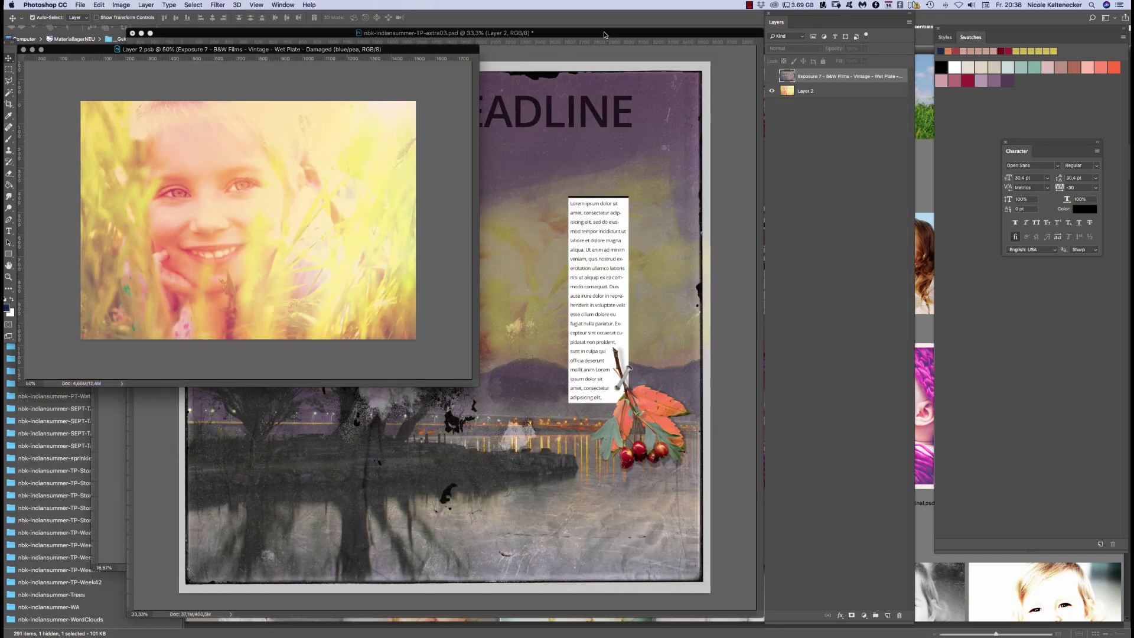
{"action": "left_click", "coordinate": [502, 259]}
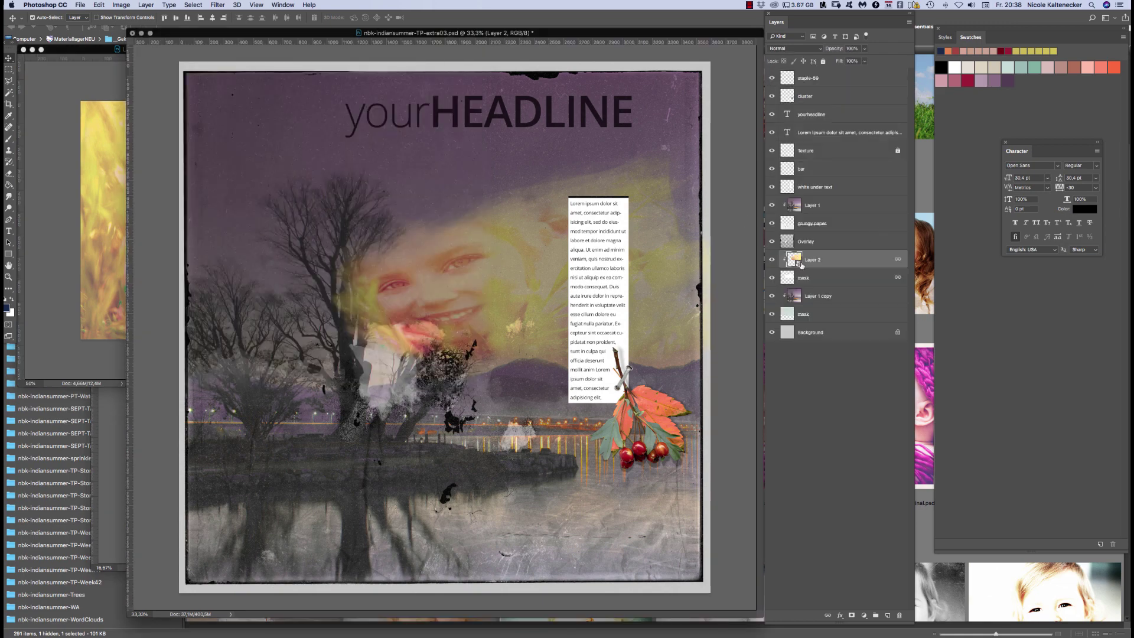
{"action": "right_click", "coordinate": [802, 264]}
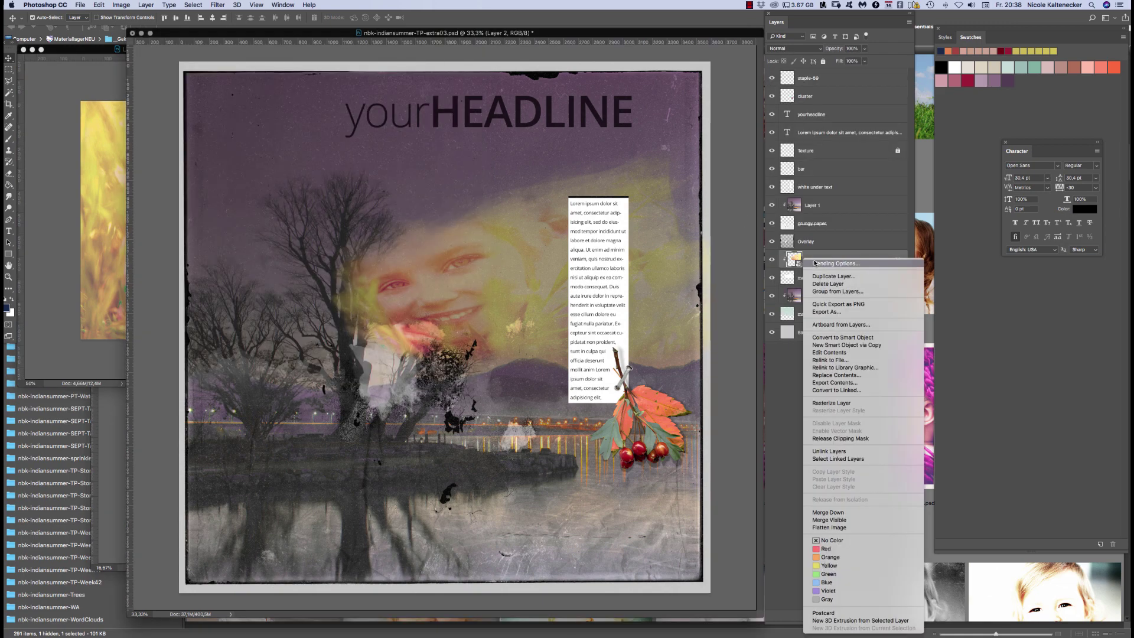
{"action": "key", "text": "Escape"}
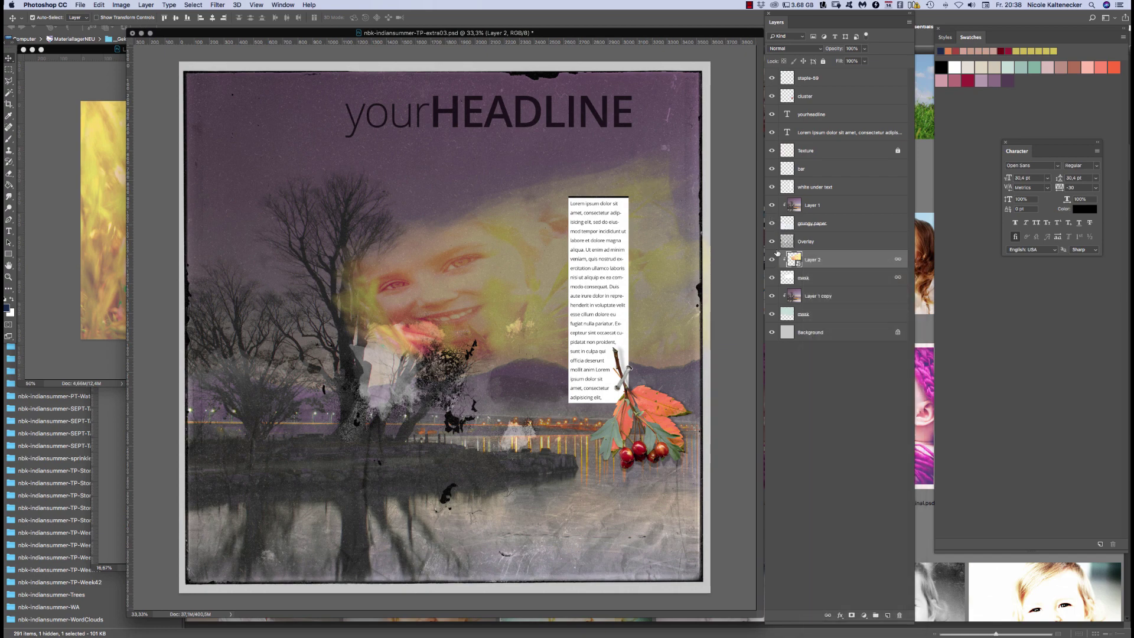
Nudge the Layer 2 portrait slightly up and to the right in the template
{"action": "key", "text": "super+t"}
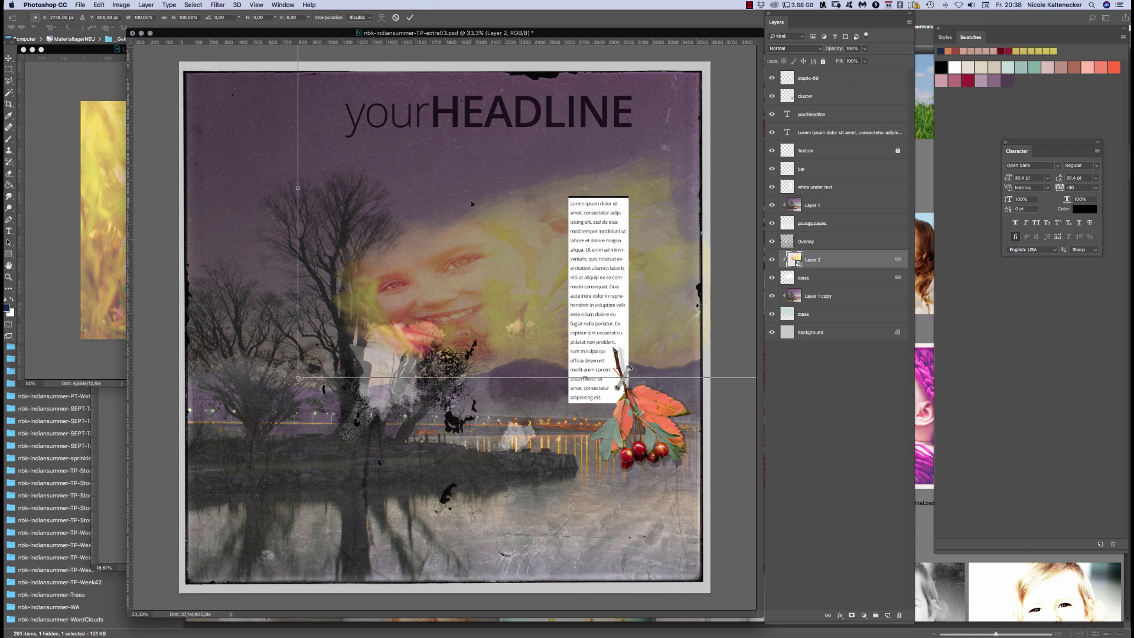
{"action": "left_click_drag", "start_coordinate": [477, 224], "coordinate": [488, 244]}
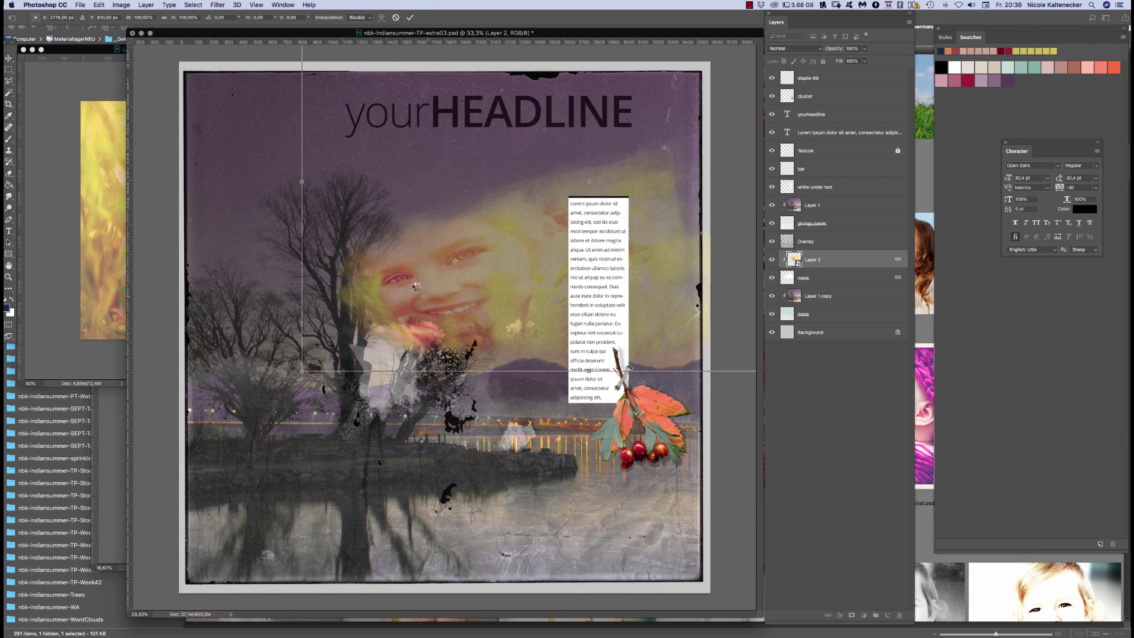
{"action": "key", "text": "Return"}
Copy the portrait from Layer 2.psb into the template as a new layer, convert it to a smart object and close the source file
{"action": "left_click", "coordinate": [120, 244]}
{"action": "left_click_drag", "start_coordinate": [405, 241], "coordinate": [527, 327]}
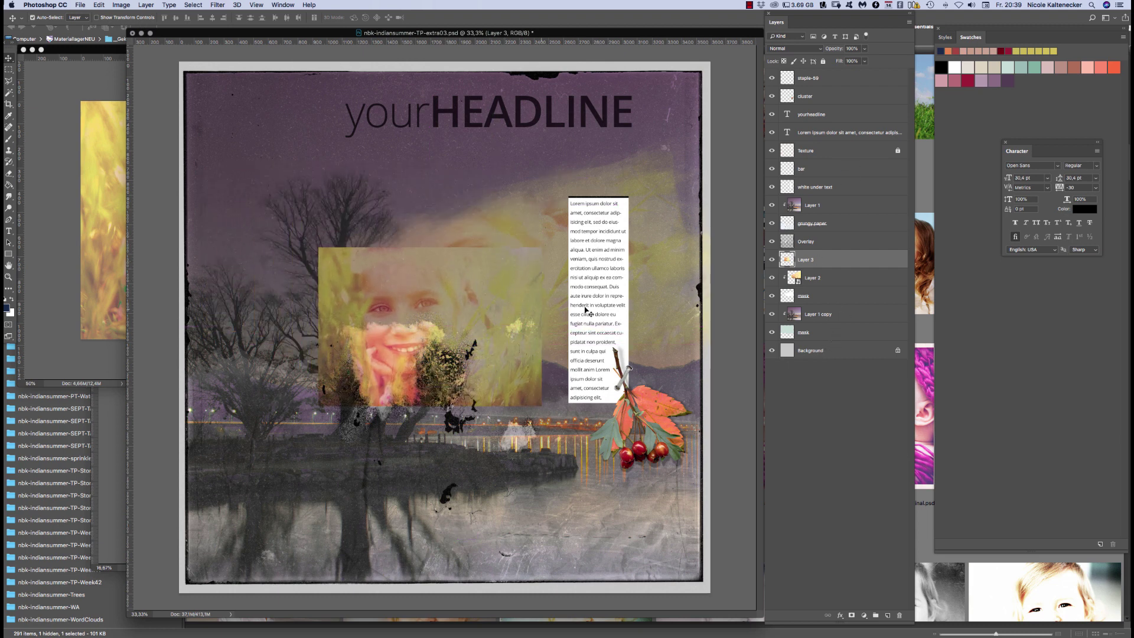
{"action": "left_click", "coordinate": [909, 22]}
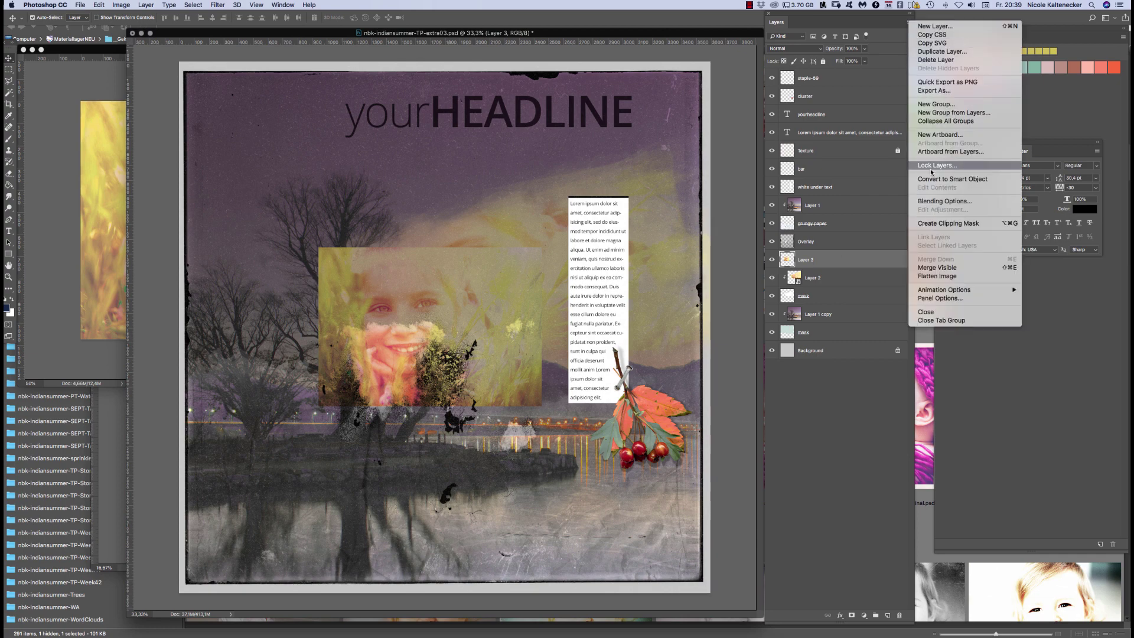
{"action": "left_click", "coordinate": [950, 179]}
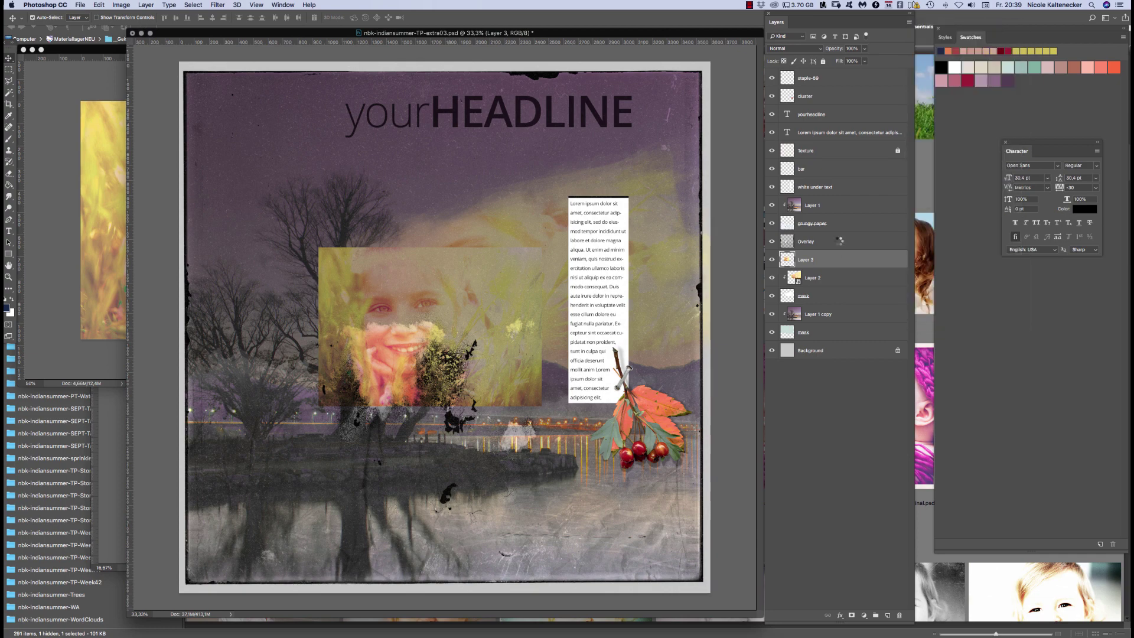
{"action": "double_click", "coordinate": [789, 260]}
{"action": "key", "text": "super+w"}
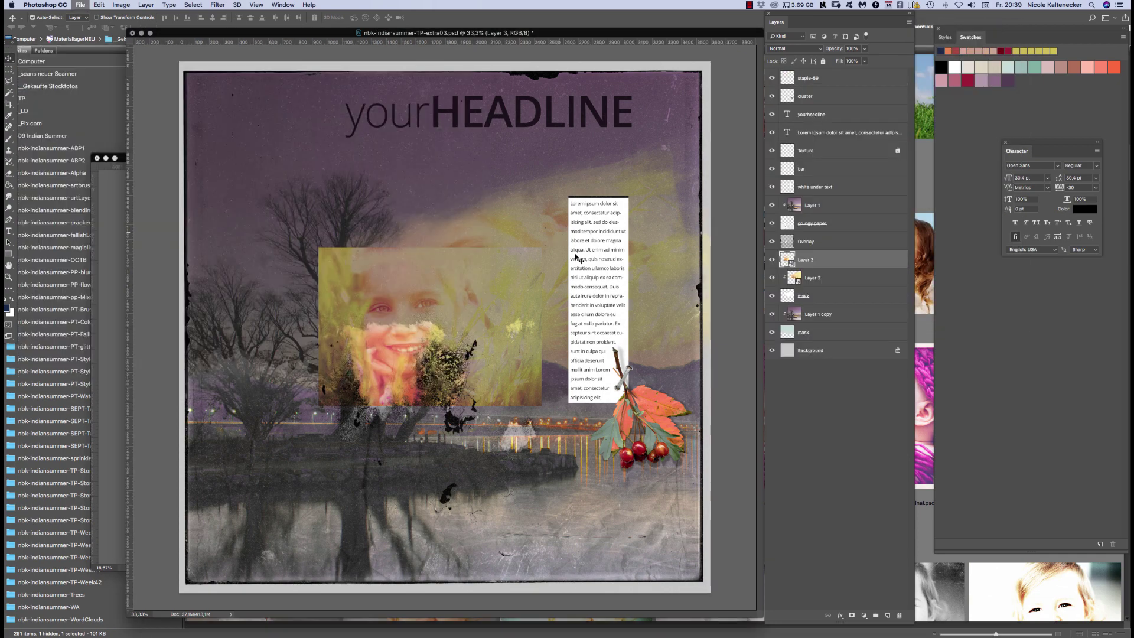
Delete the old Layer 2 portrait from the template, keeping the Overlay layer in its original position
{"action": "mouse_move", "coordinate": [537, 211]}
{"action": "left_mouse_down"}
{"action": "mouse_move", "coordinate": [547, 215]}
{"action": "mouse_move", "coordinate": [540, 195]}
{"action": "left_mouse_up"}
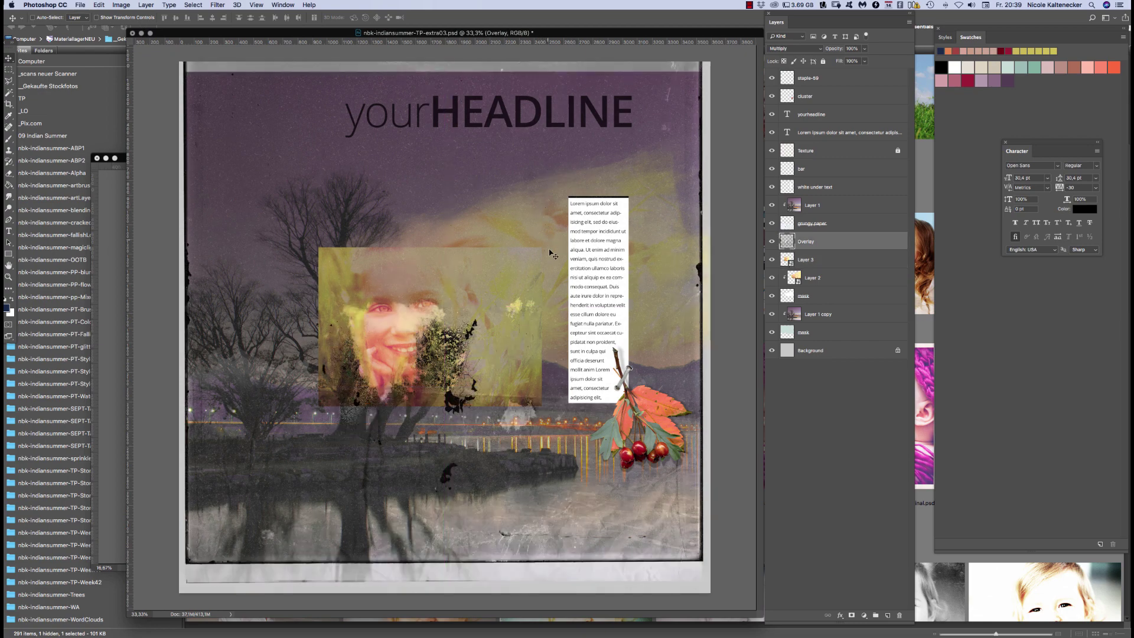
{"action": "key", "text": "super+z"}
{"action": "left_click", "coordinate": [837, 278]}
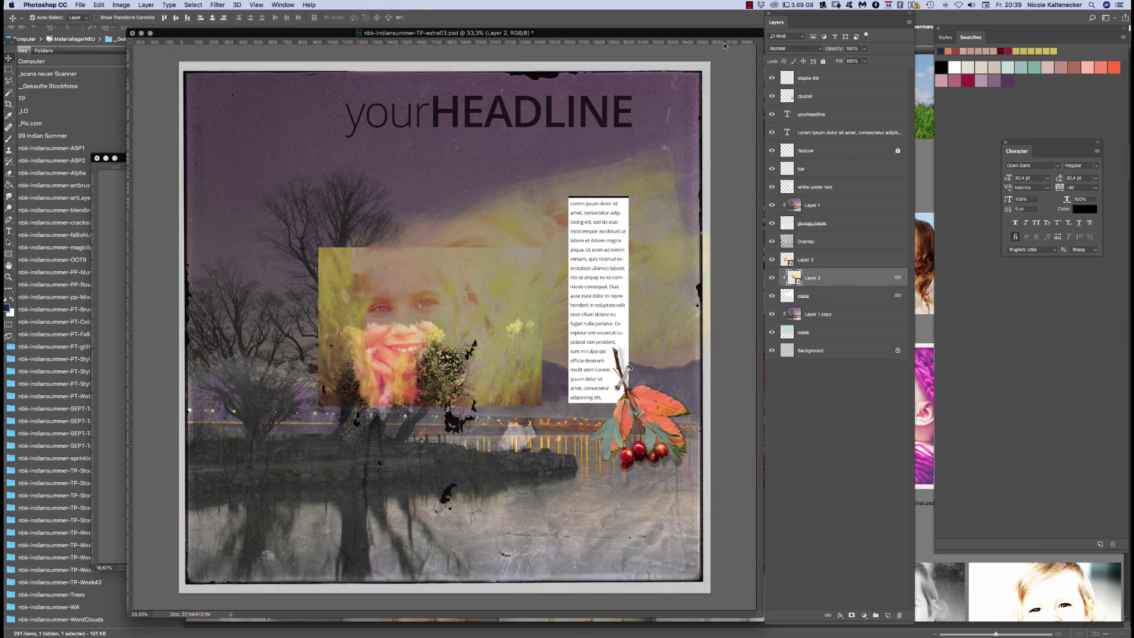
{"action": "key", "text": "BackSpace"}
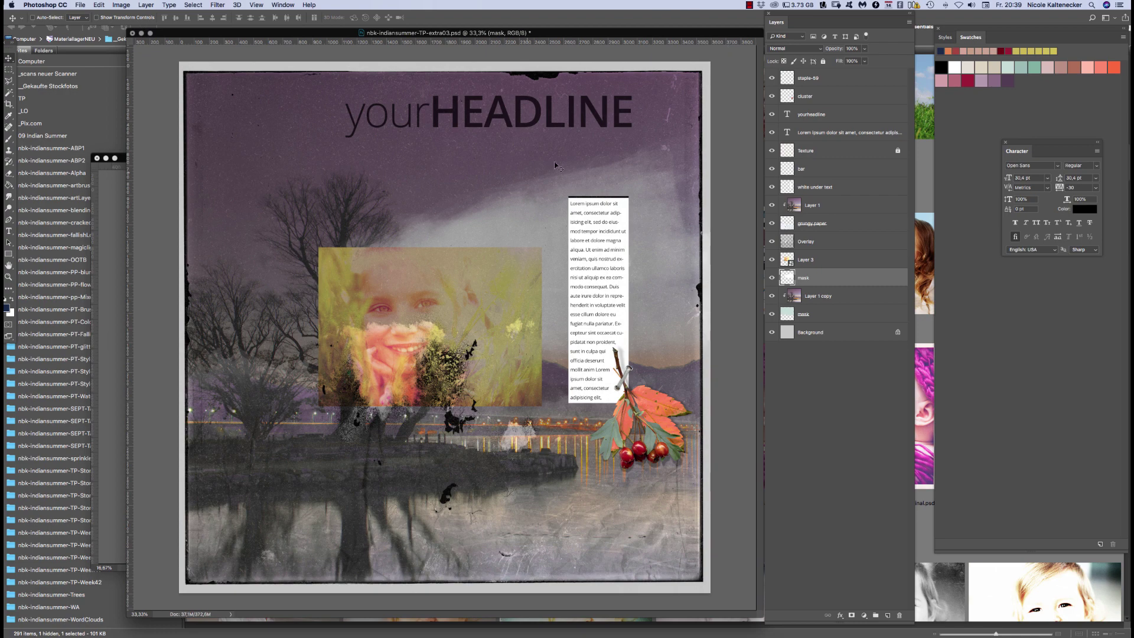
{"action": "key", "text": "super+t"}
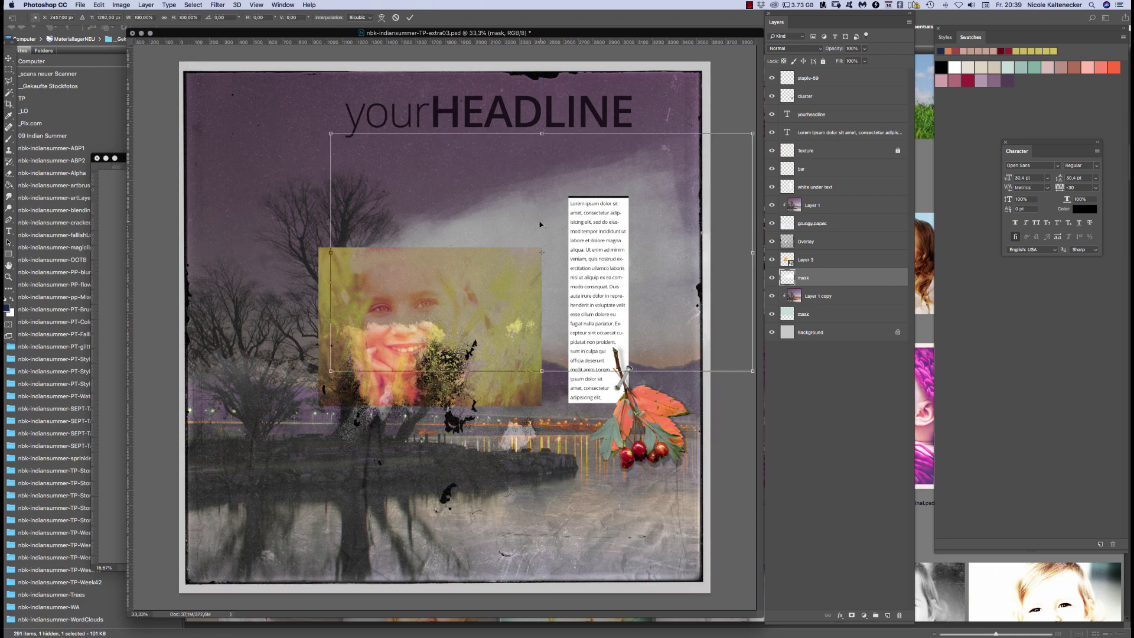
{"action": "key", "text": "Return"}
{"action": "left_click_drag", "start_coordinate": [497, 284], "coordinate": [531, 273]}
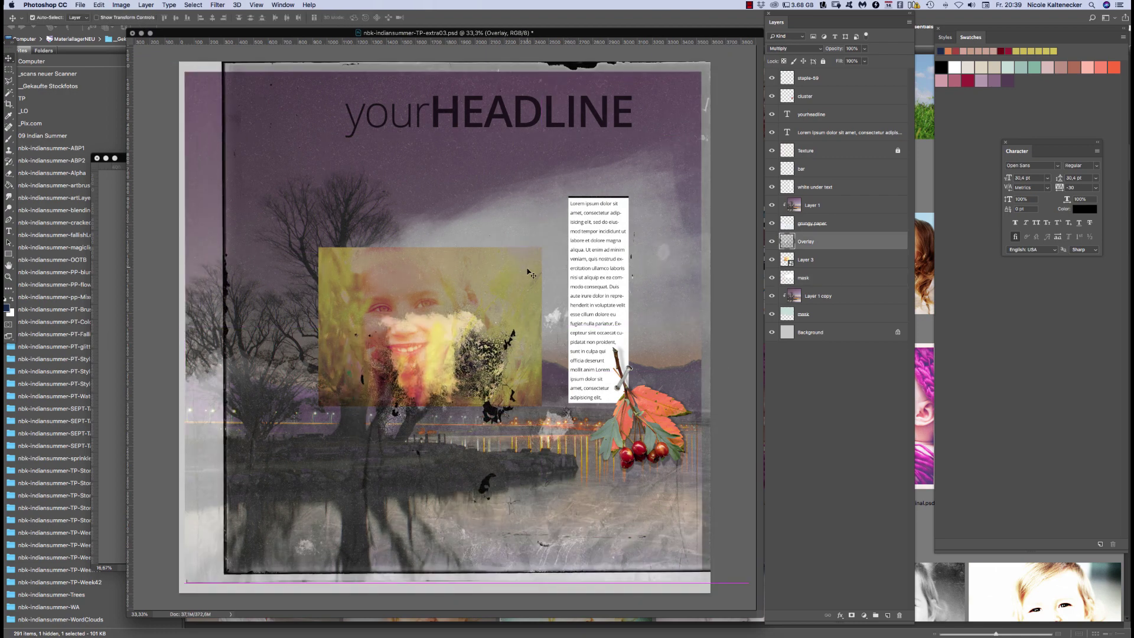
{"action": "key", "text": "super+z"}
{"action": "left_click", "coordinate": [816, 273]}
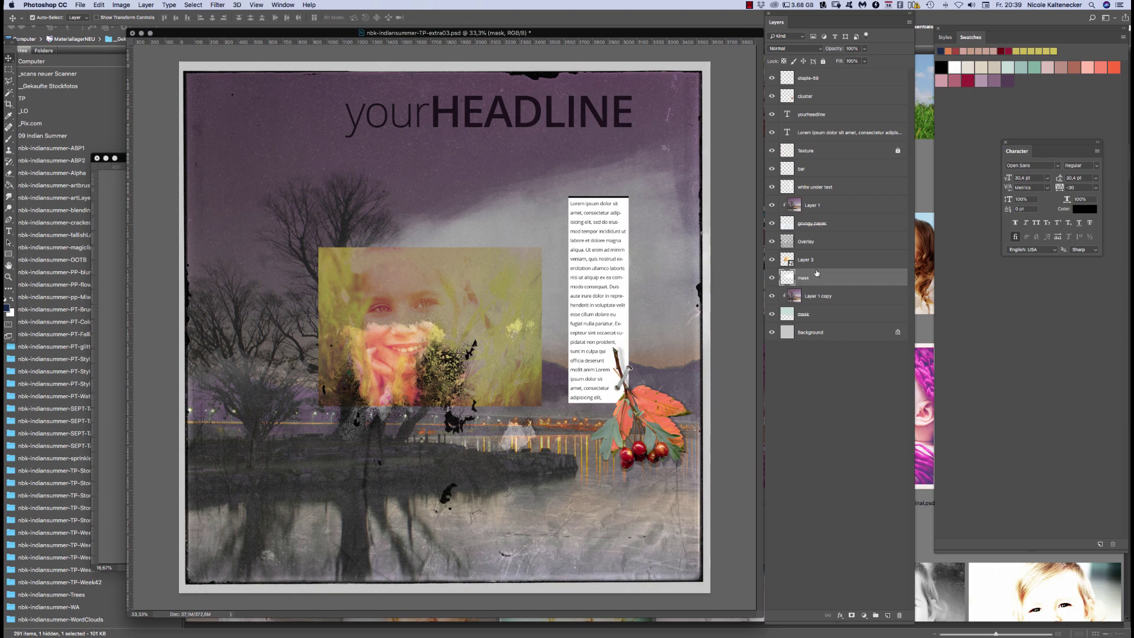
Enlarge the Layer 3 portrait proportionally so the face fills the sky, and clip it to the mask layer directly below
{"action": "left_click", "coordinate": [809, 258]}
{"action": "key", "text": "super+t"}
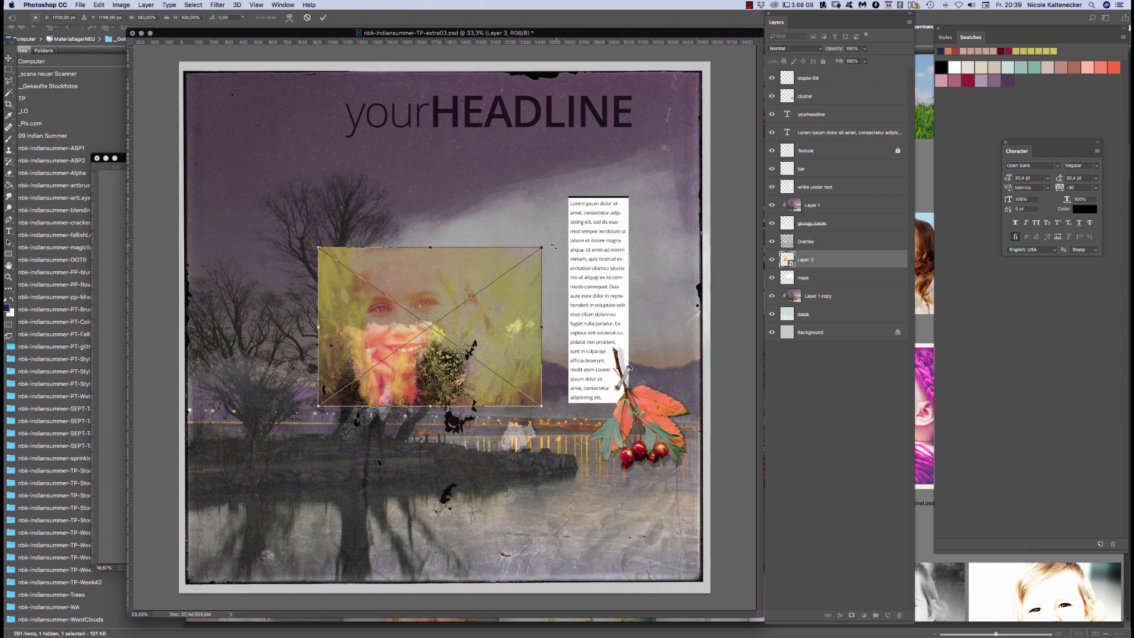
{"action": "left_click_drag", "start_coordinate": [542, 248], "coordinate": [675, 40]}
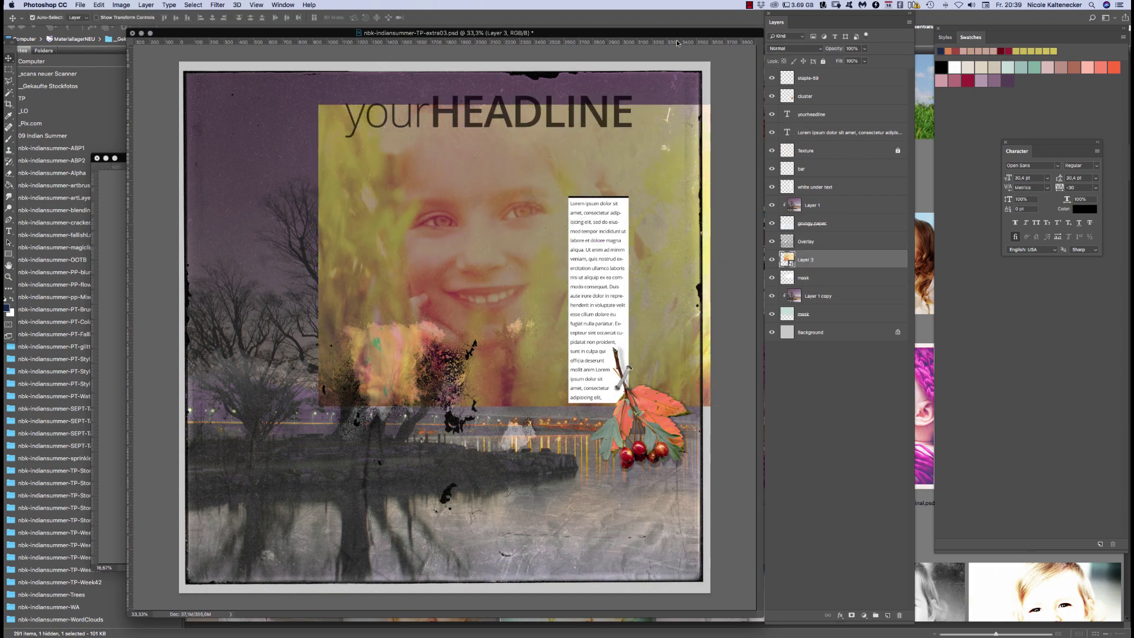
{"action": "key", "text": "Return"}
{"action": "left_click_drag", "start_coordinate": [500, 255], "coordinate": [533, 281]}
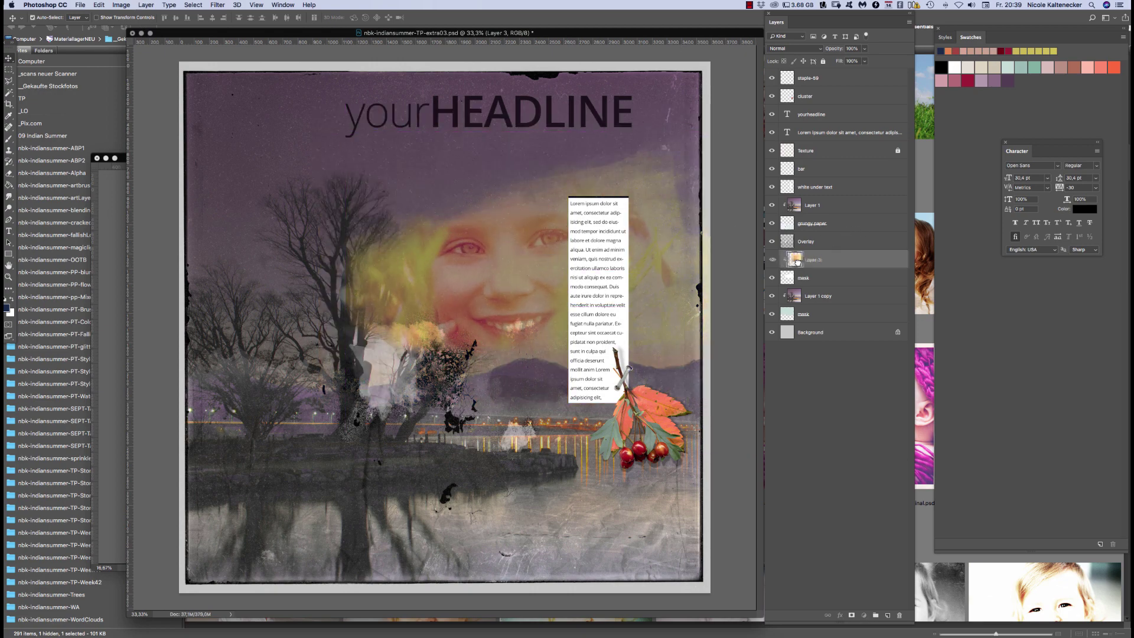
Open the Layer 3 smart object's contents and start the Nik Collection filter Color Efex Pro 4 on it
{"action": "double_click", "coordinate": [796, 260]}
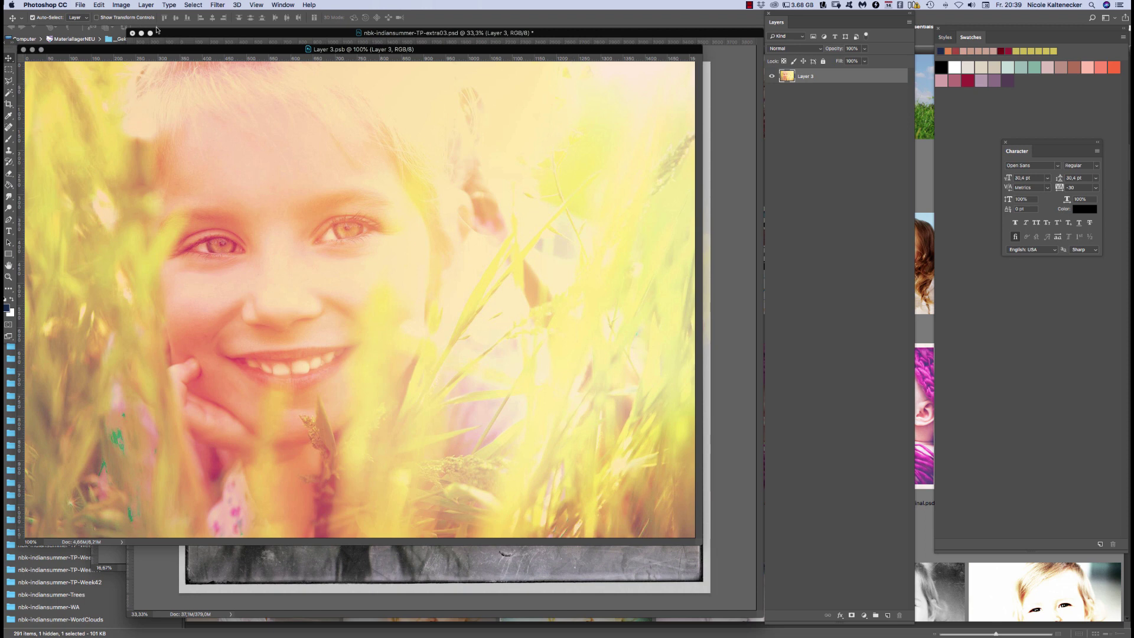
{"action": "left_click", "coordinate": [216, 5]}
{"action": "mouse_move", "coordinate": [294, 175]}
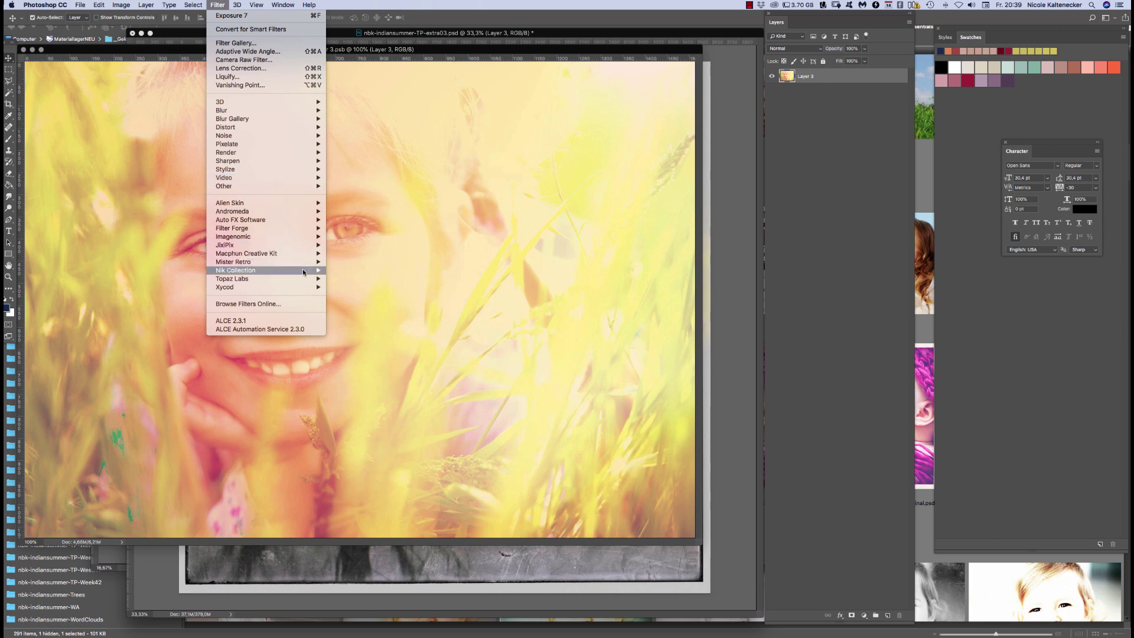
{"action": "mouse_move", "coordinate": [306, 271]}
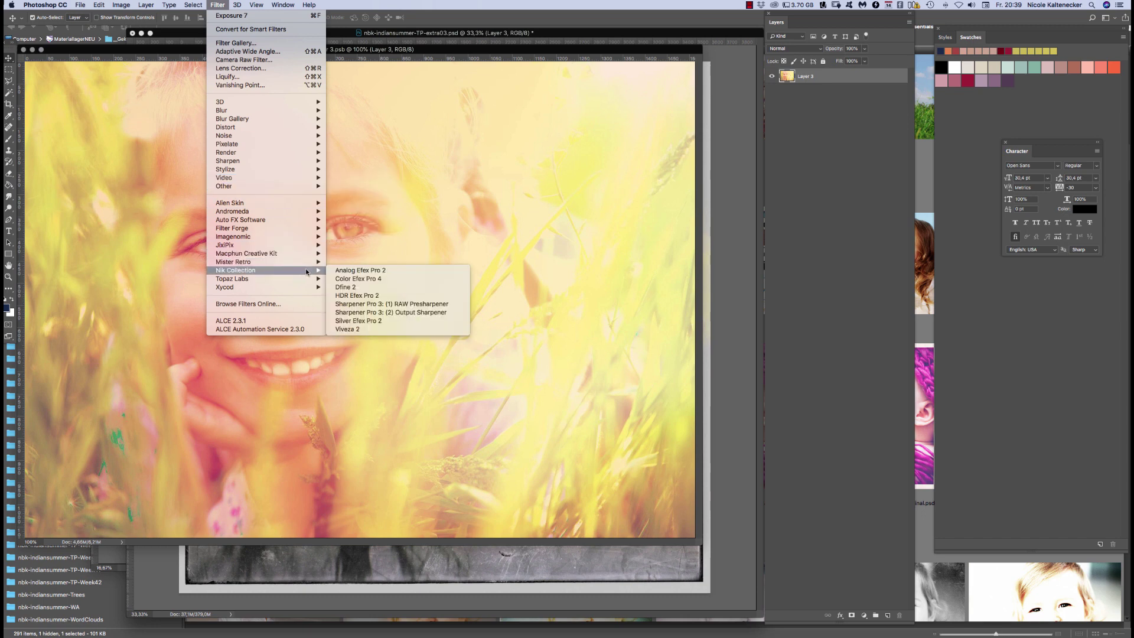
{"action": "left_click", "coordinate": [393, 282]}
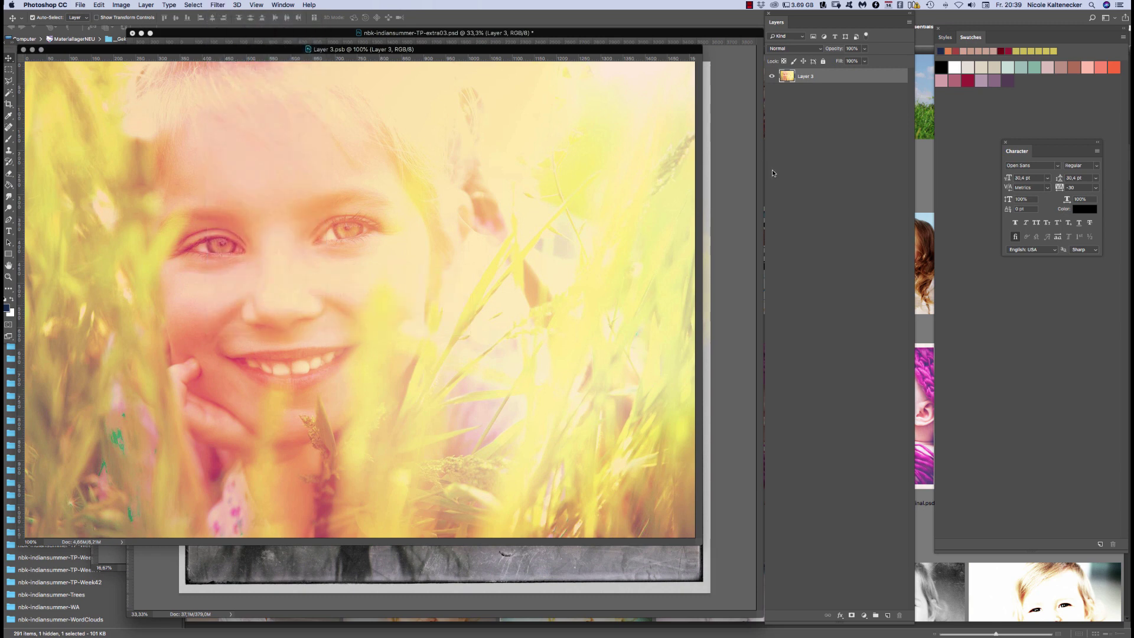
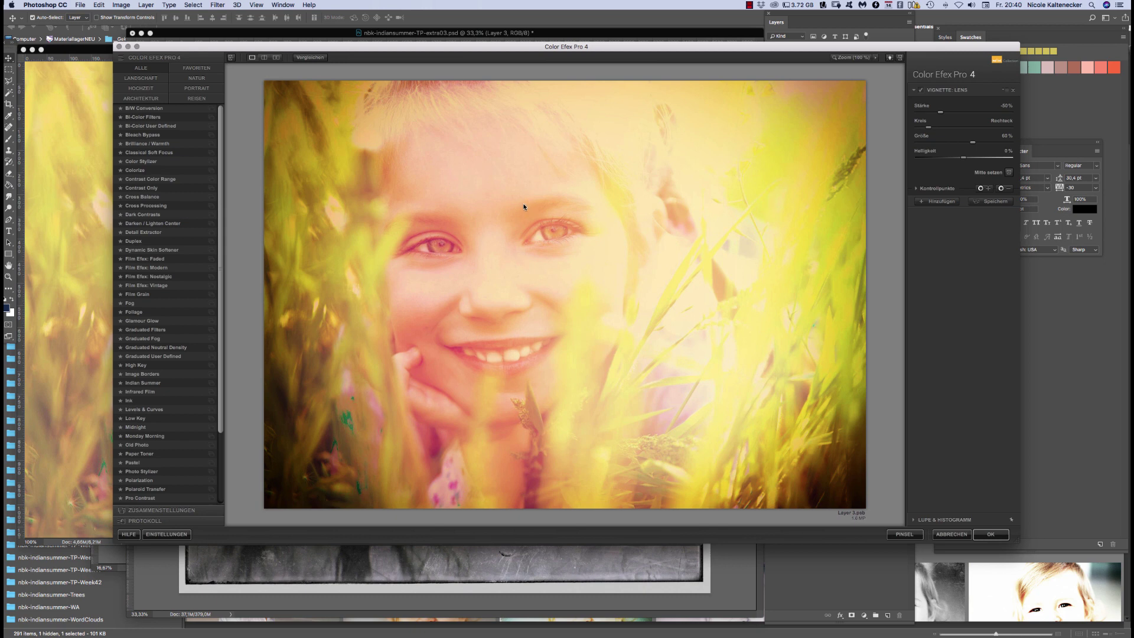
Preview the Dark Contrasts, Foliage, Brilliance / Warmth, Darken / Lighten Center, B/W Conversion and Bi-Color Filters effects on the portrait
{"action": "left_click", "coordinate": [154, 215]}
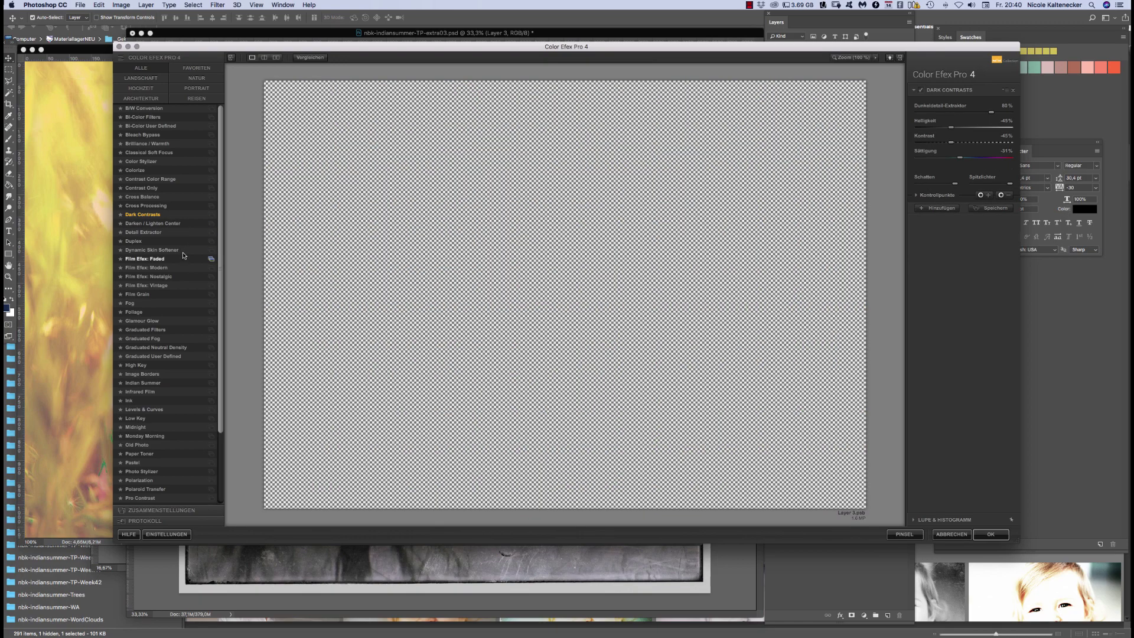
{"action": "left_click", "coordinate": [168, 315]}
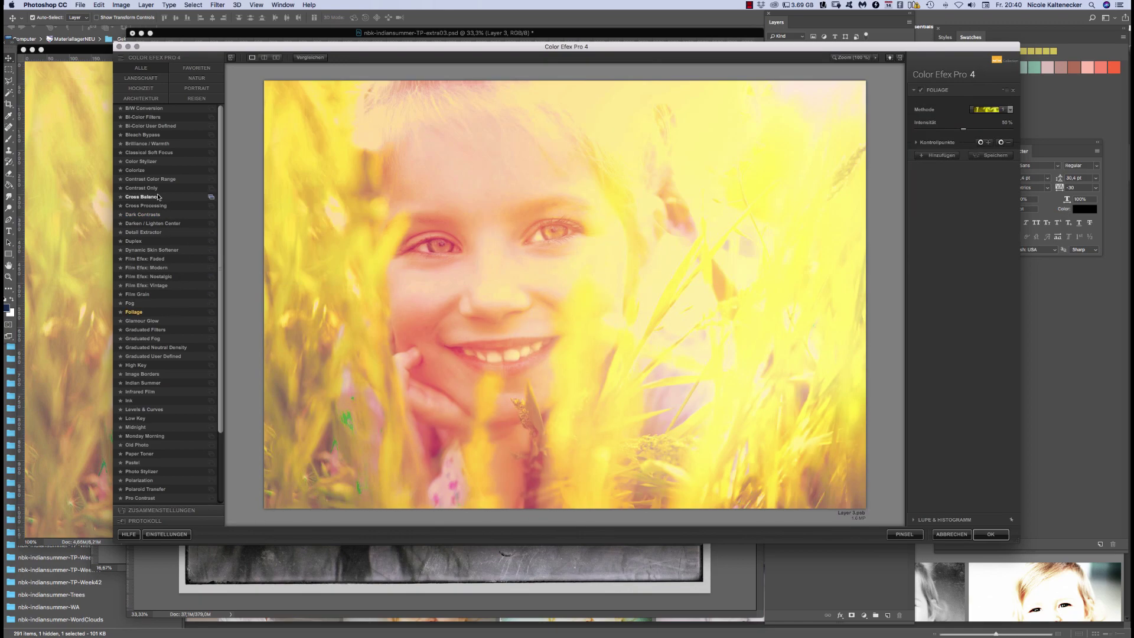
{"action": "left_click", "coordinate": [148, 143]}
{"action": "left_click", "coordinate": [153, 223]}
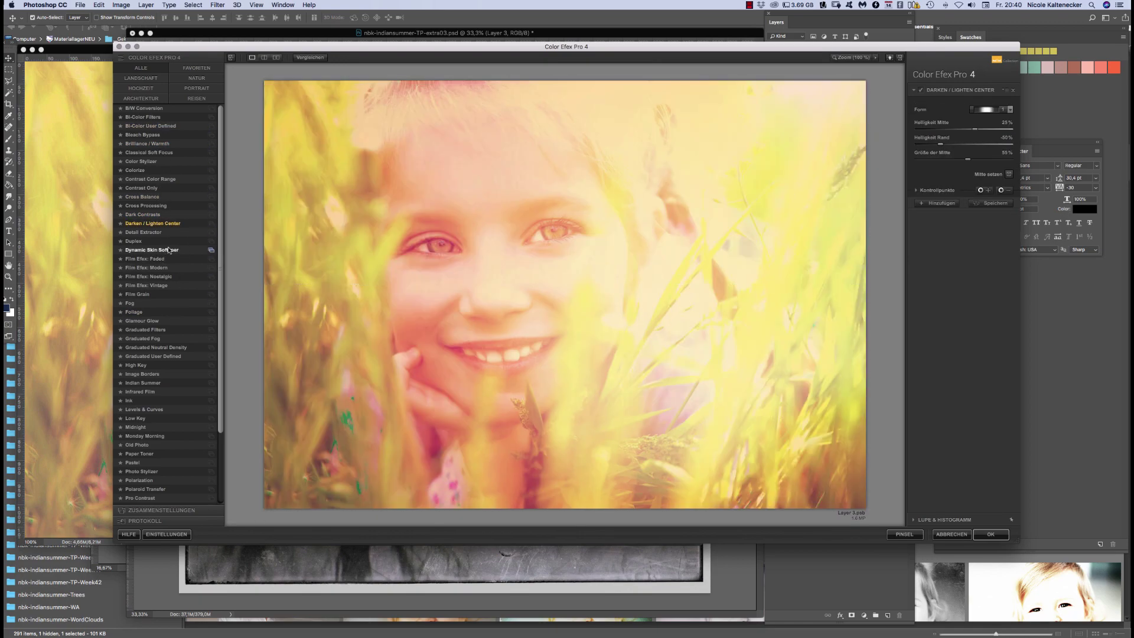
{"action": "left_click", "coordinate": [145, 108]}
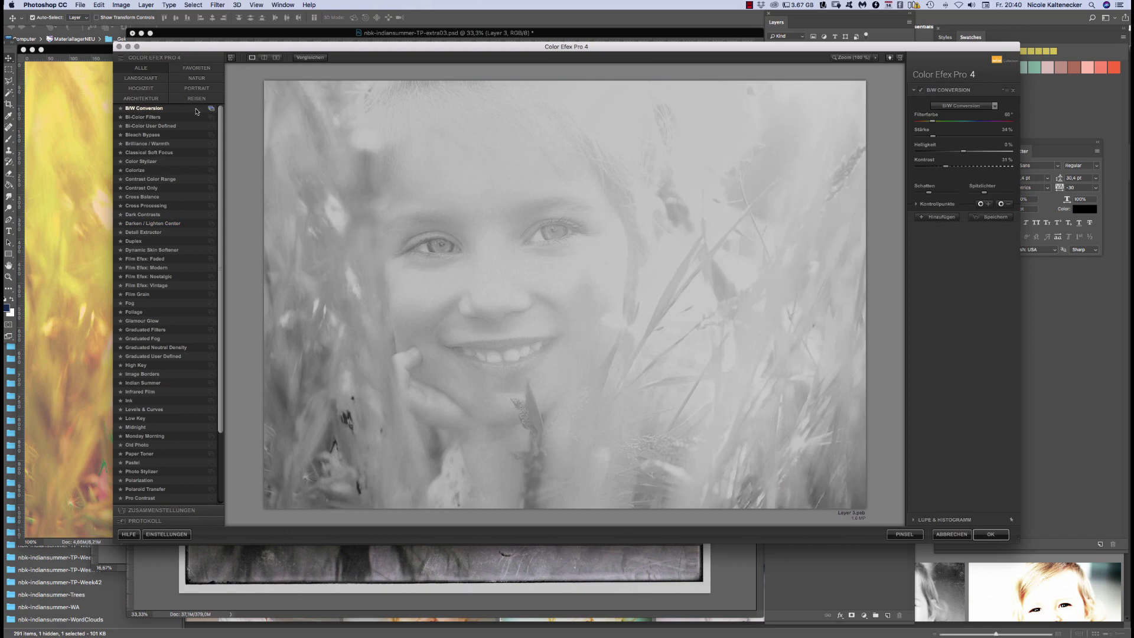
{"action": "left_click", "coordinate": [136, 117]}
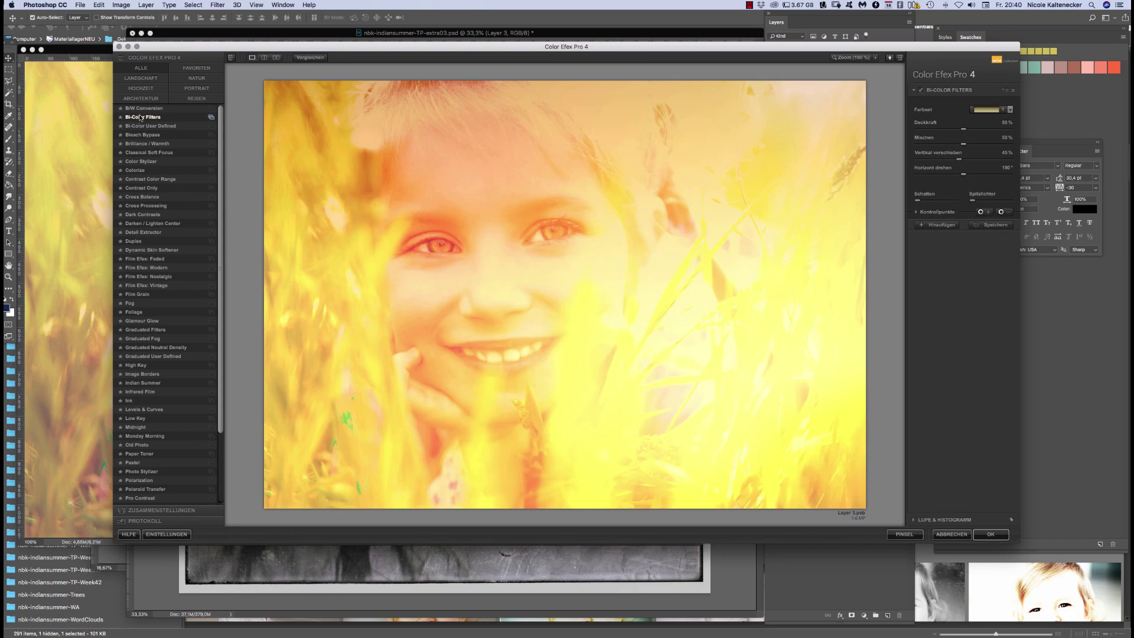
Preview the Contrast Color Range, Low Key, Remove Color Cast and Brilliance / Warmth effects on the portrait
{"action": "left_click", "coordinate": [193, 98]}
{"action": "left_click", "coordinate": [150, 117]}
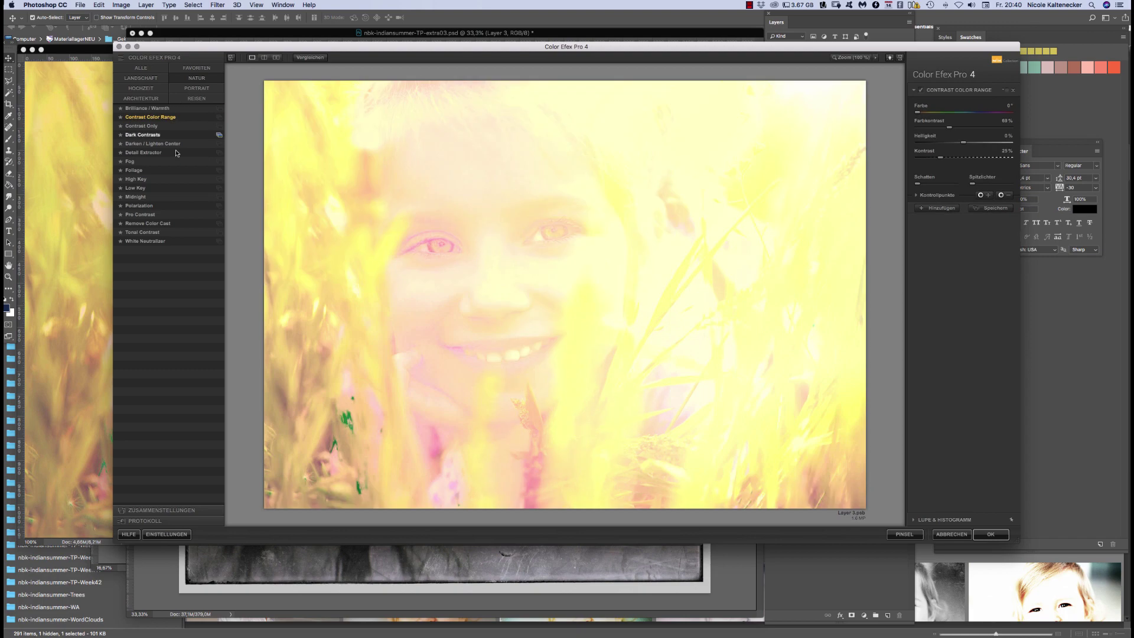
{"action": "left_click", "coordinate": [135, 188]}
{"action": "left_click", "coordinate": [159, 224]}
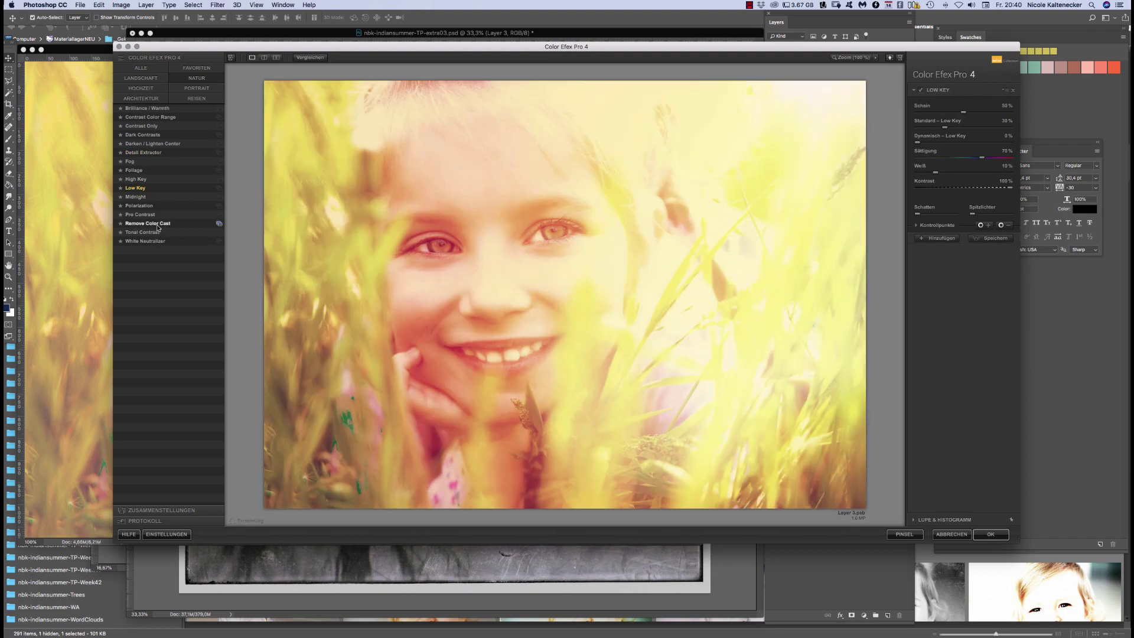
{"action": "left_click", "coordinate": [196, 78]}
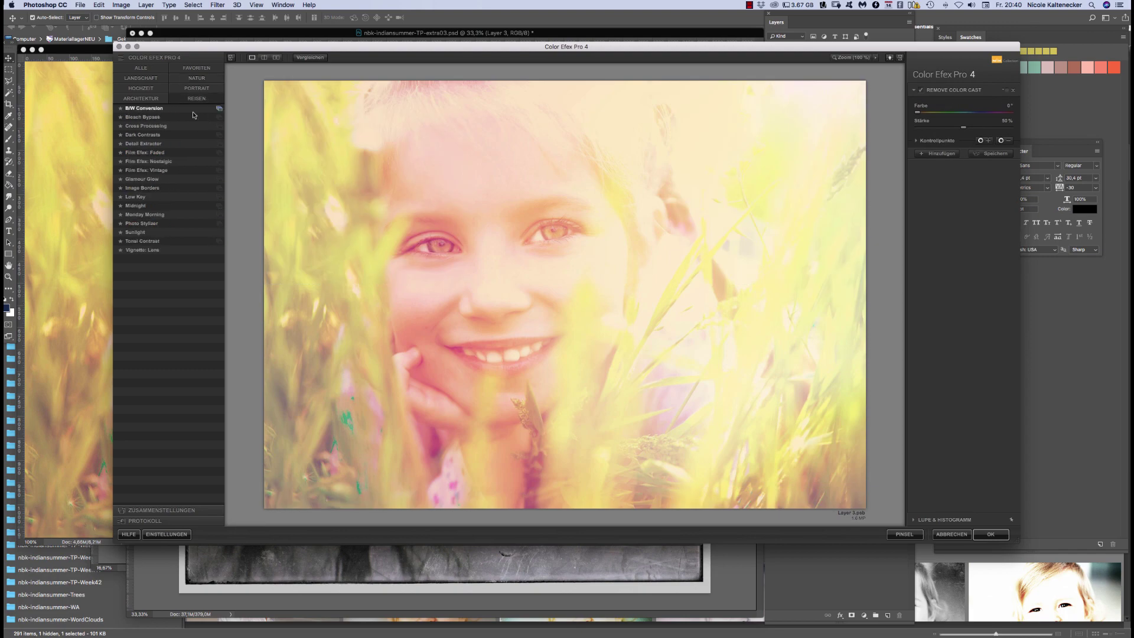
{"action": "left_click", "coordinate": [141, 126]}
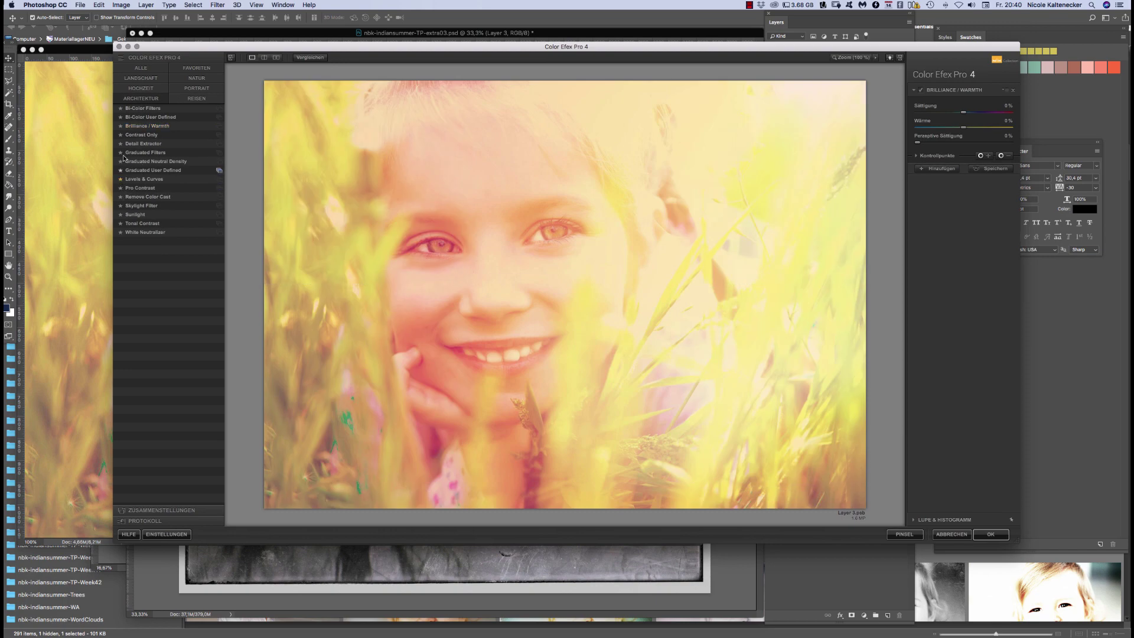
Preview the landscape effects Graduated Neutral Density, Vignette: Lens, B/W Conversion and Bi-Color User Defined, and leave Color Efex Pro 4 without applying any
{"action": "left_click", "coordinate": [141, 78]}
{"action": "left_click", "coordinate": [156, 196]}
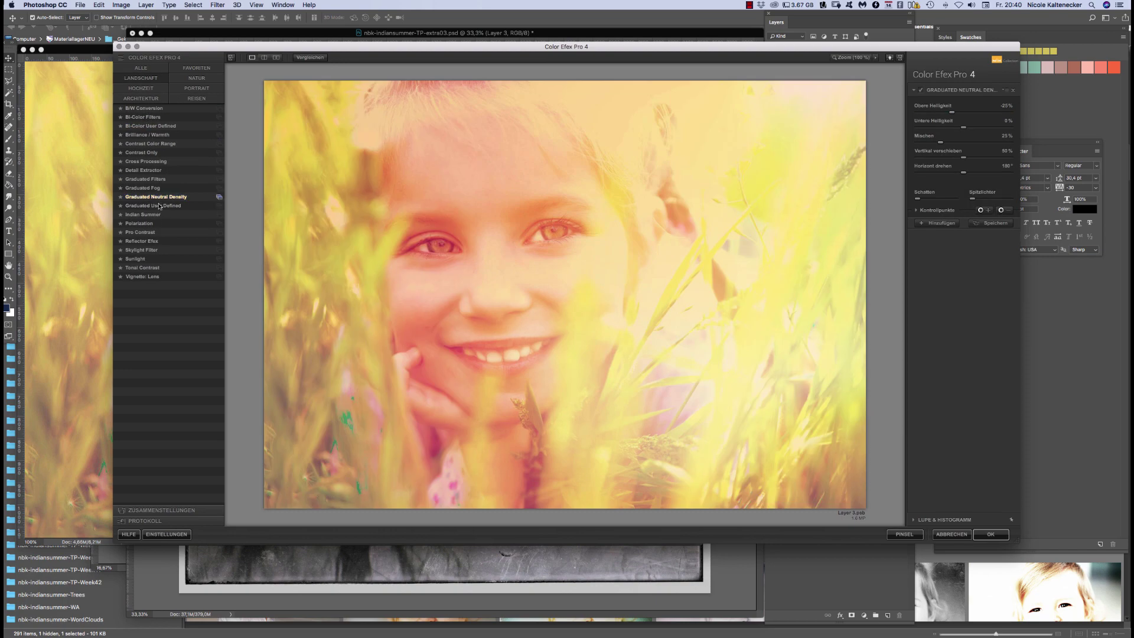
{"action": "left_click", "coordinate": [157, 214]}
{"action": "left_click", "coordinate": [135, 258]}
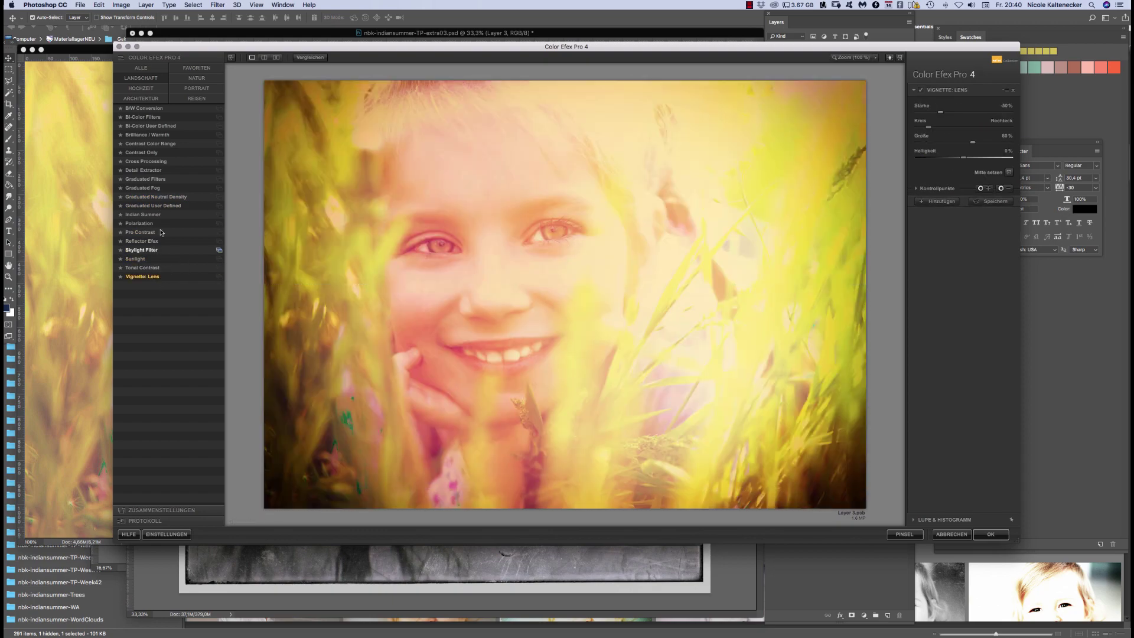
{"action": "left_click", "coordinate": [156, 197]}
{"action": "left_click", "coordinate": [168, 109]}
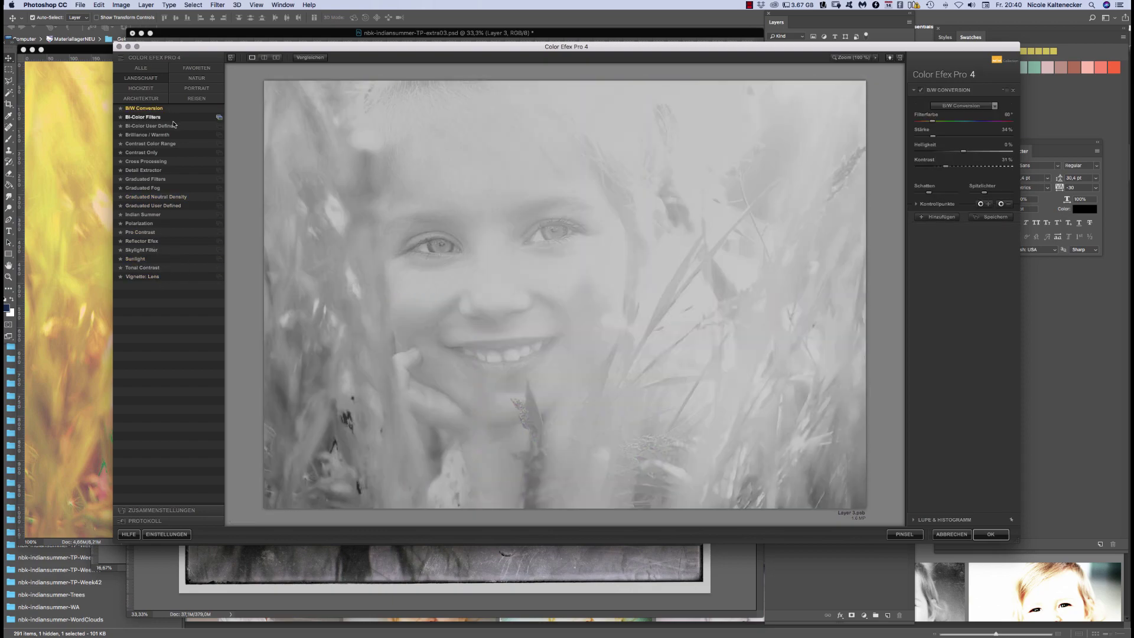
{"action": "left_click", "coordinate": [153, 126]}
{"action": "left_click", "coordinate": [951, 534]}
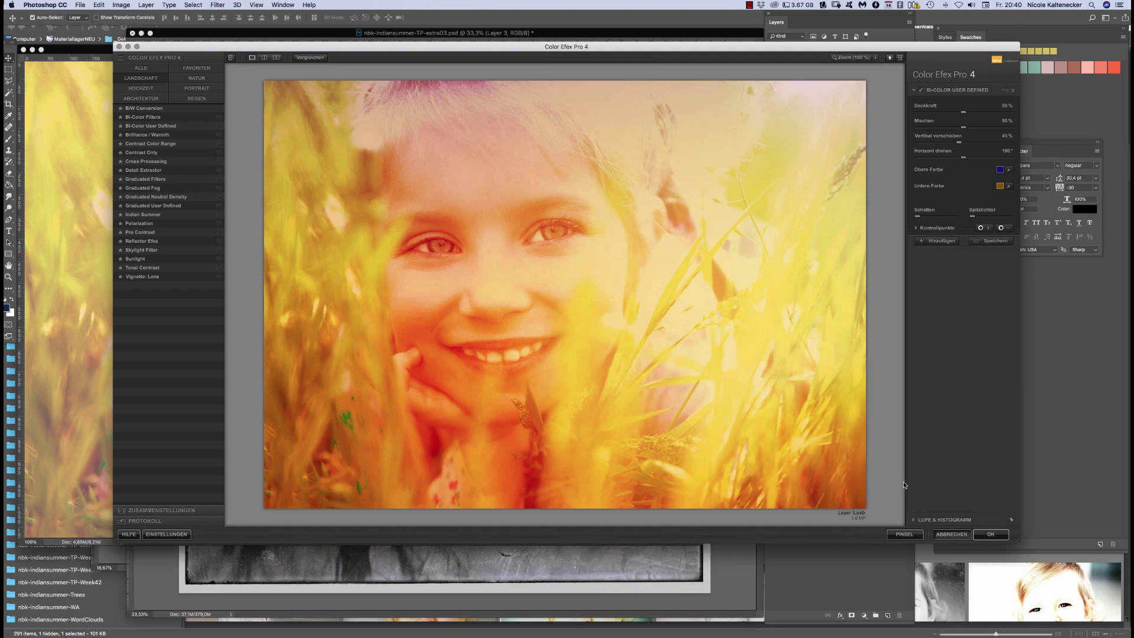
Apply the Alien Skin Exposure 7 vintage preset Wet Plate to the portrait and save it back into the template
{"action": "left_click", "coordinate": [251, 4]}
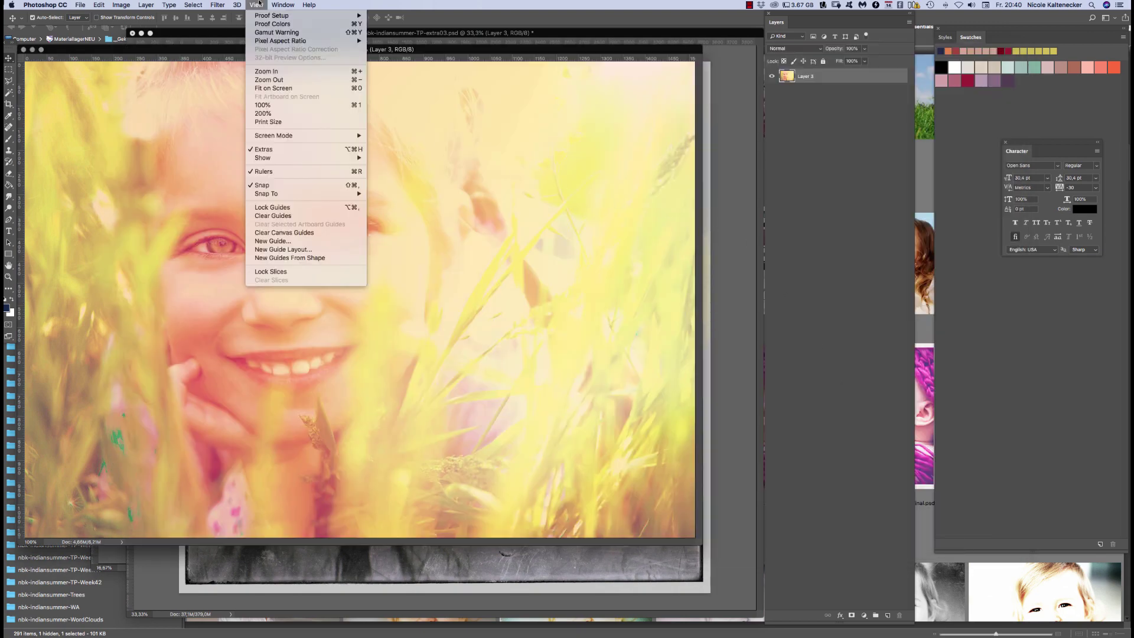
{"action": "mouse_move", "coordinate": [217, 4]}
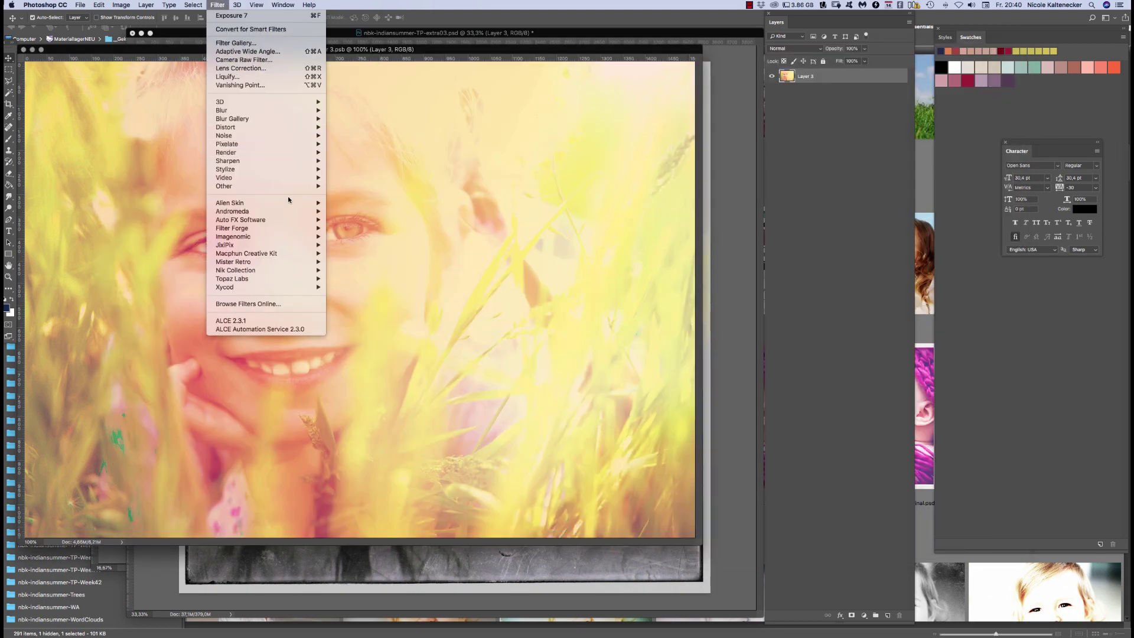
{"action": "left_click", "coordinate": [389, 209]}
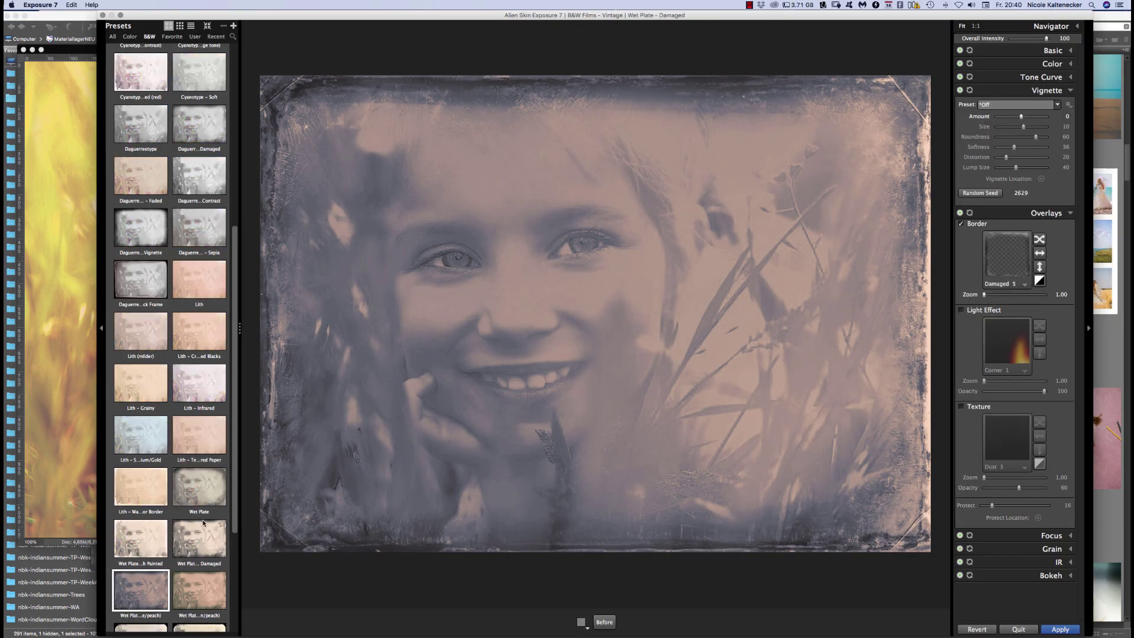
{"action": "left_click", "coordinate": [199, 488]}
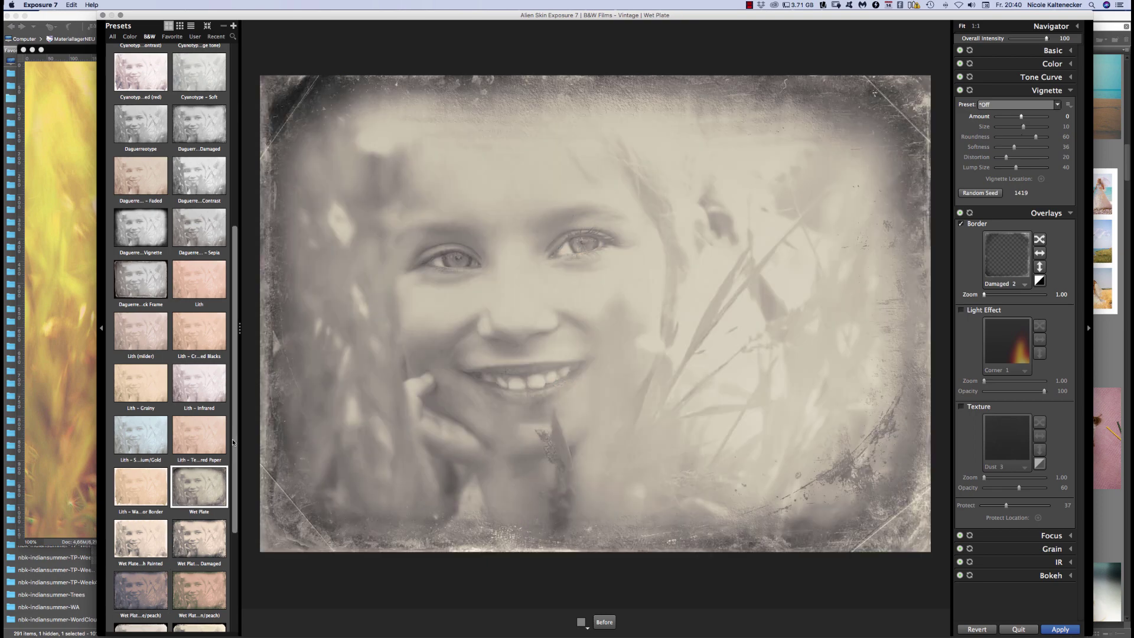
{"action": "left_click", "coordinate": [1075, 629]}
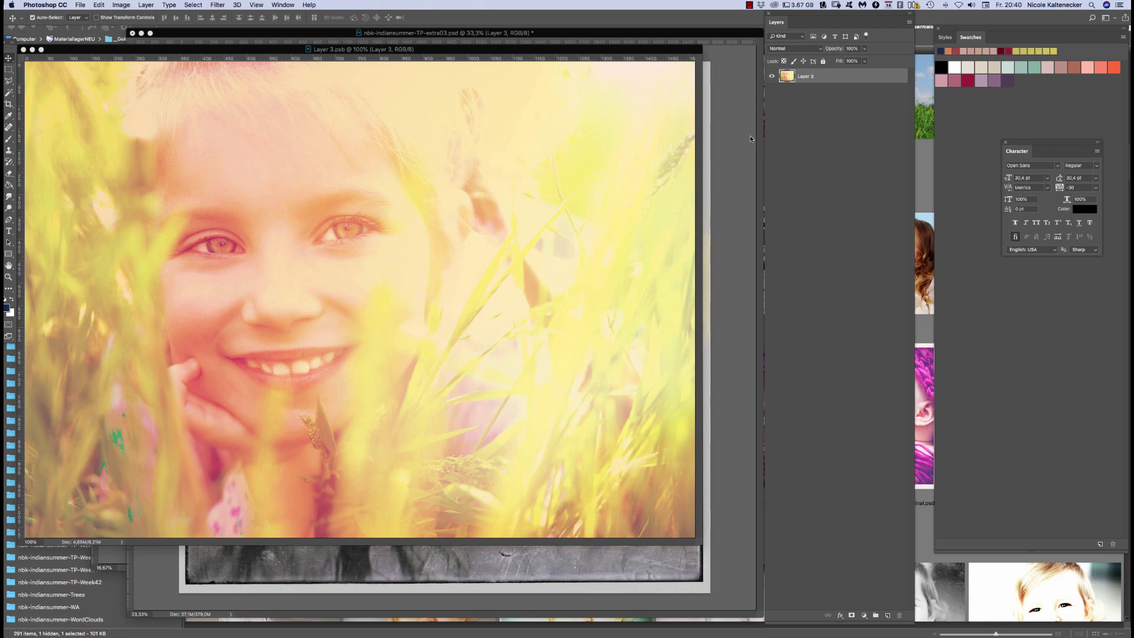
{"action": "key", "text": "super+s"}
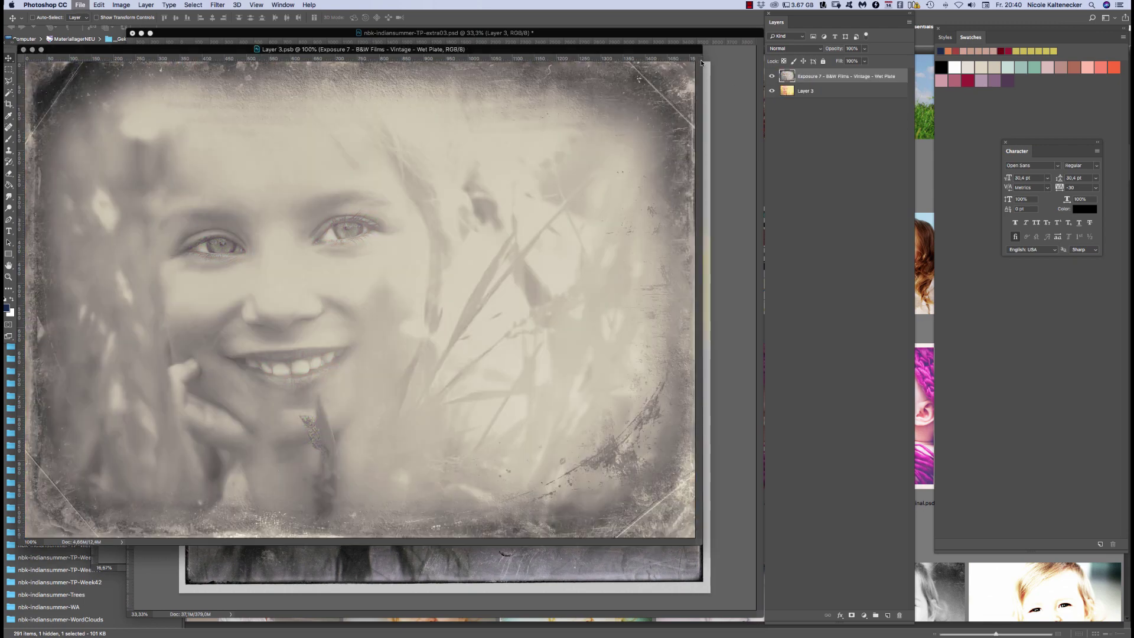
{"action": "key", "text": "super+w"}
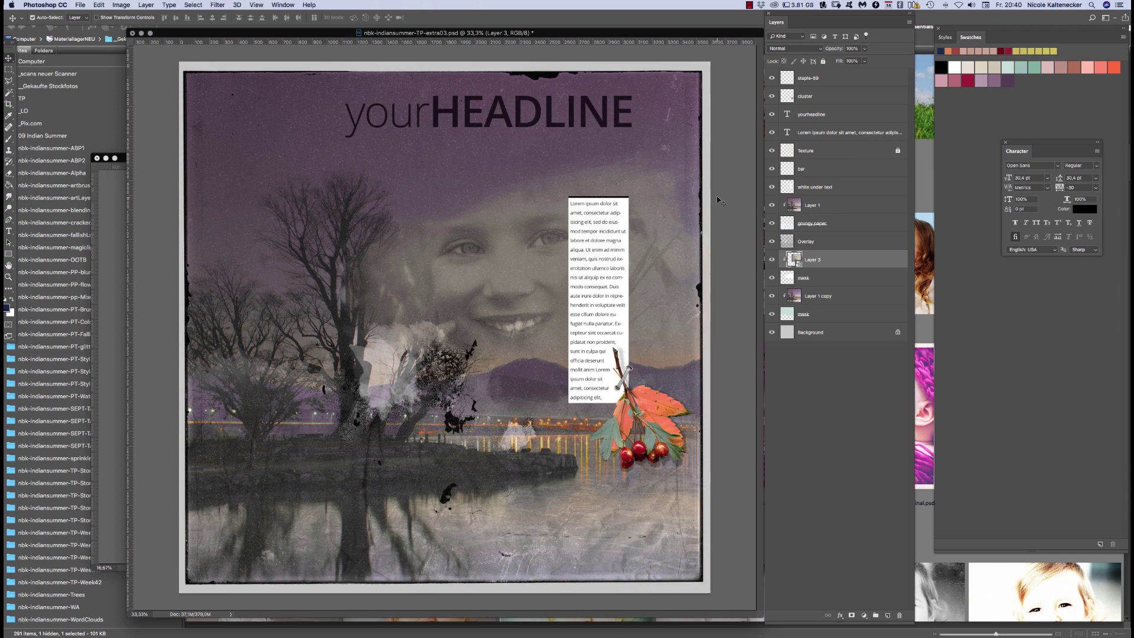
Move the Layer 3 portrait together with its mask layer from the sky down over the trees
{"action": "left_click", "coordinate": [812, 284]}
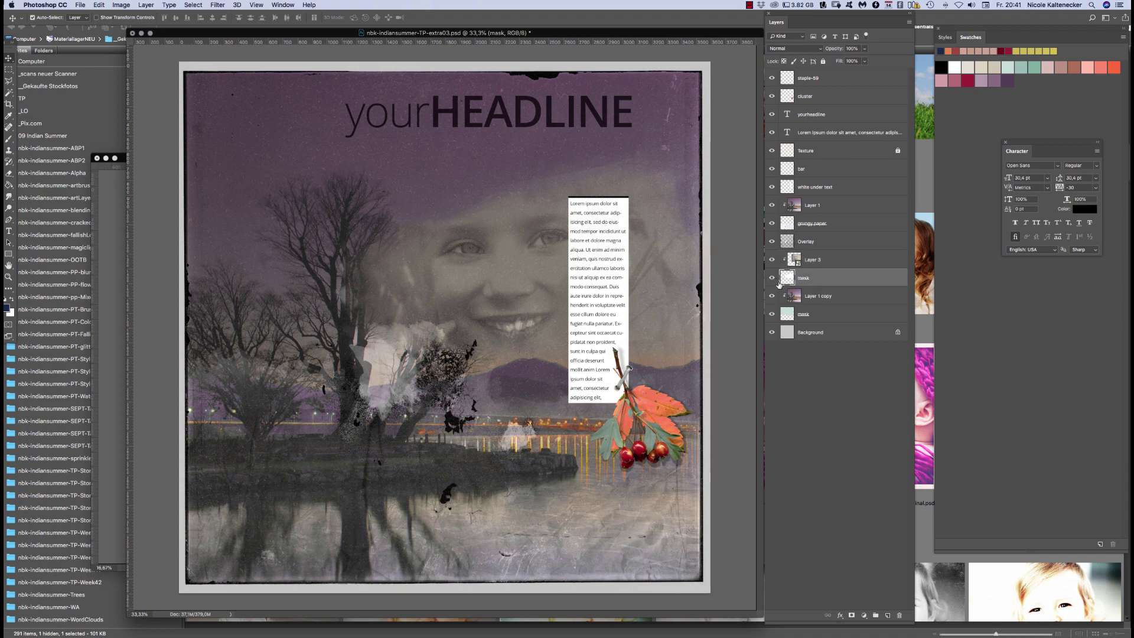
{"action": "left_click", "coordinate": [817, 260], "text": "shift"}
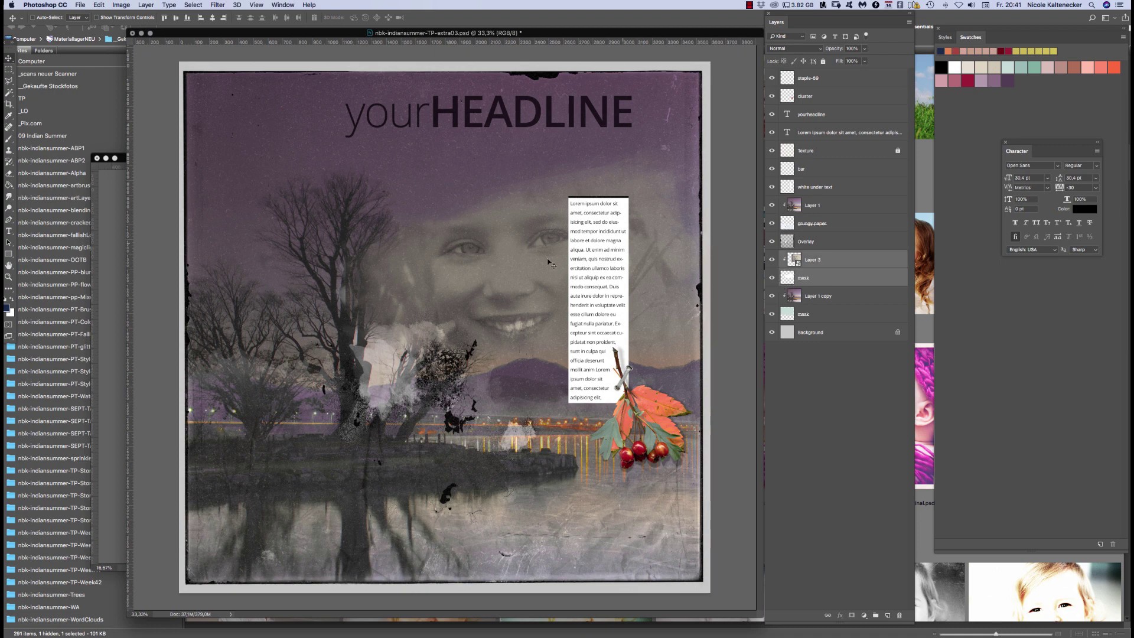
{"action": "left_click_drag", "start_coordinate": [553, 218], "coordinate": [431, 362]}
Scale the portrait and its mask down together and position the small face beside the large tree, just above the shoreline
{"action": "key", "text": "super+t"}
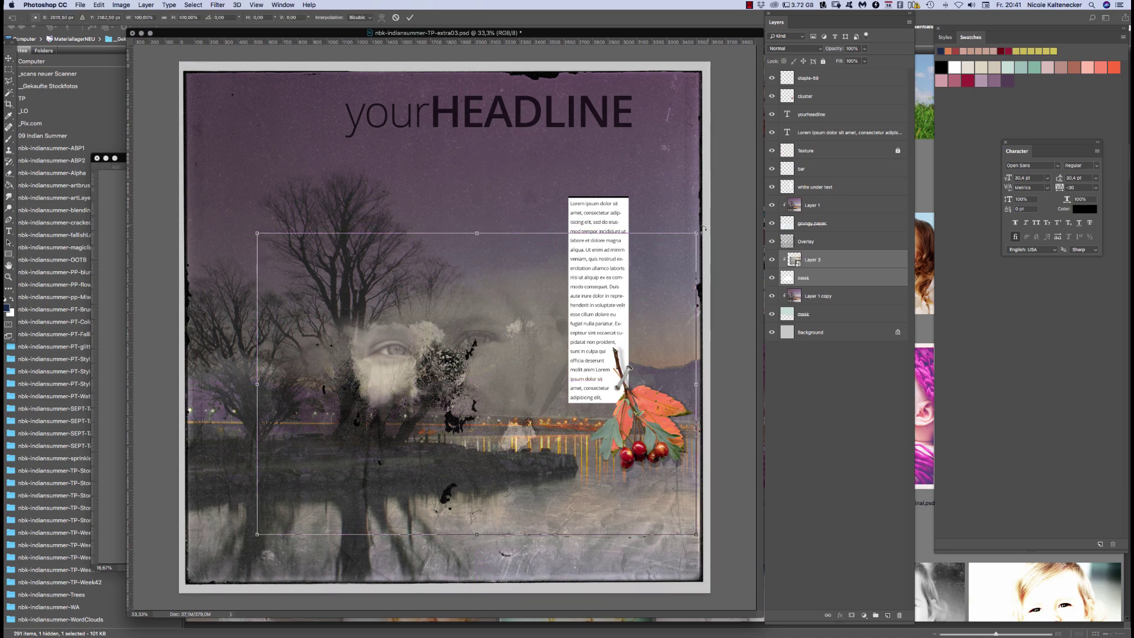
{"action": "left_click_drag", "start_coordinate": [696, 240], "coordinate": [505, 361]}
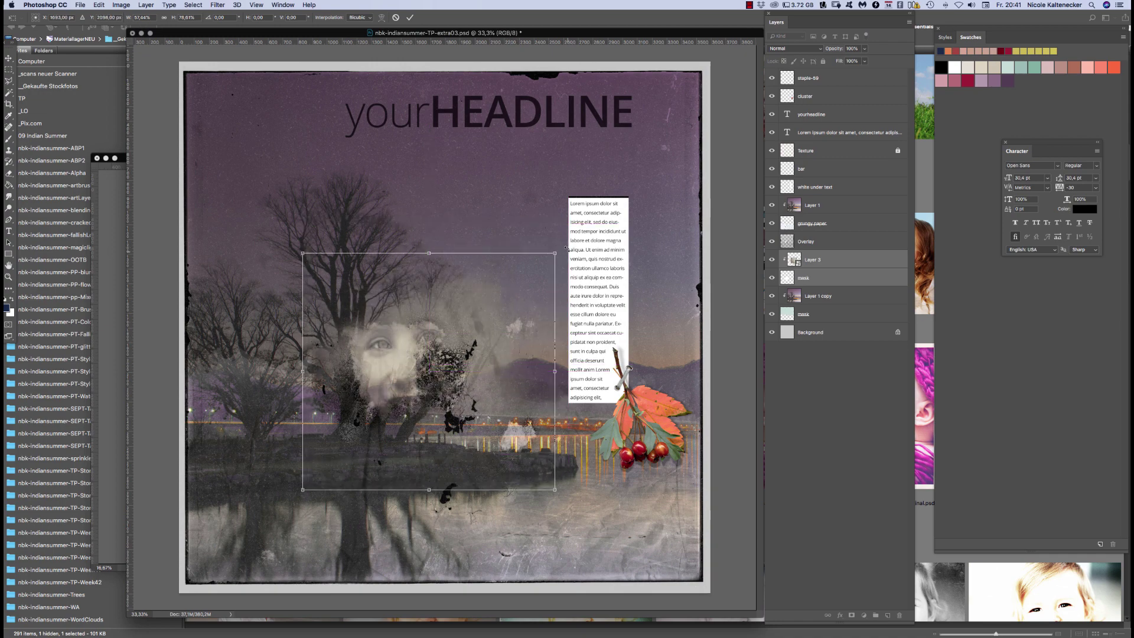
{"action": "left_click_drag", "start_coordinate": [555, 254], "coordinate": [570, 274]}
{"action": "left_click_drag", "start_coordinate": [539, 336], "coordinate": [523, 333]}
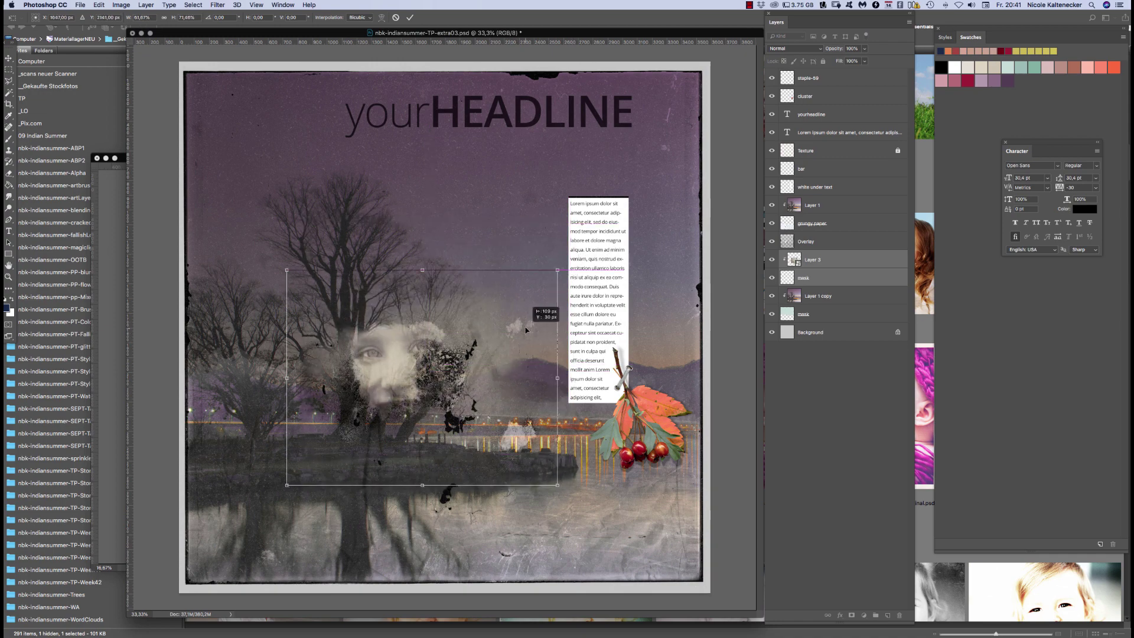
{"action": "left_click_drag", "start_coordinate": [555, 271], "coordinate": [531, 279]}
{"action": "left_click_drag", "start_coordinate": [503, 338], "coordinate": [493, 335]}
{"action": "key", "text": "Return"}
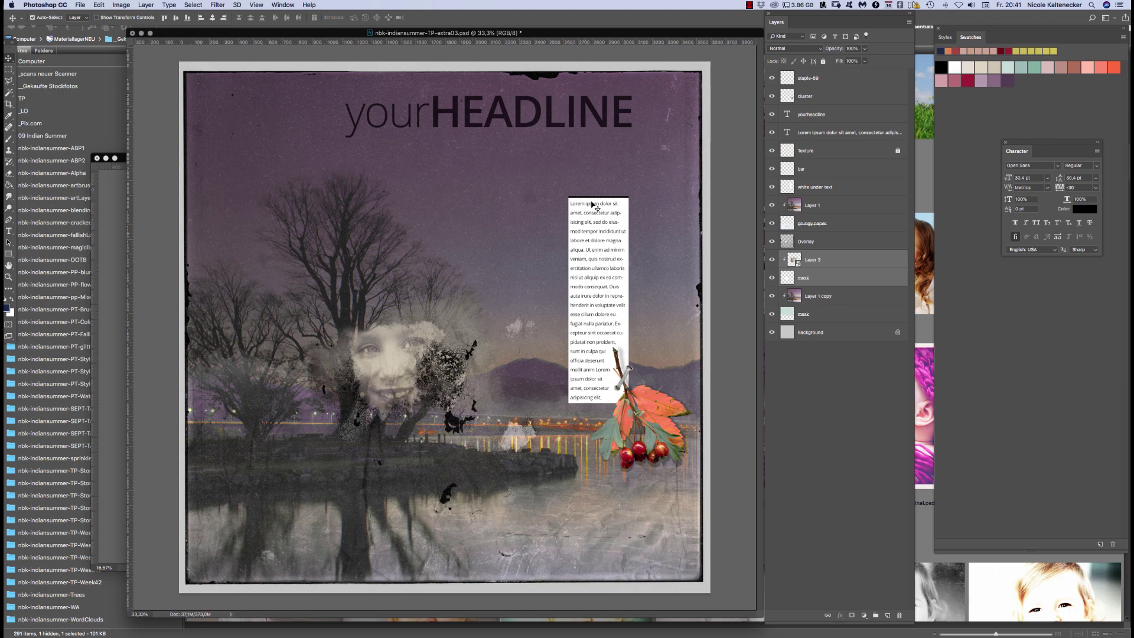
Try a teal textured layer style and a grey cracked layer style on the Overlay layer, undoing each one
{"action": "left_click", "coordinate": [728, 76]}
{"action": "left_click", "coordinate": [706, 87]}
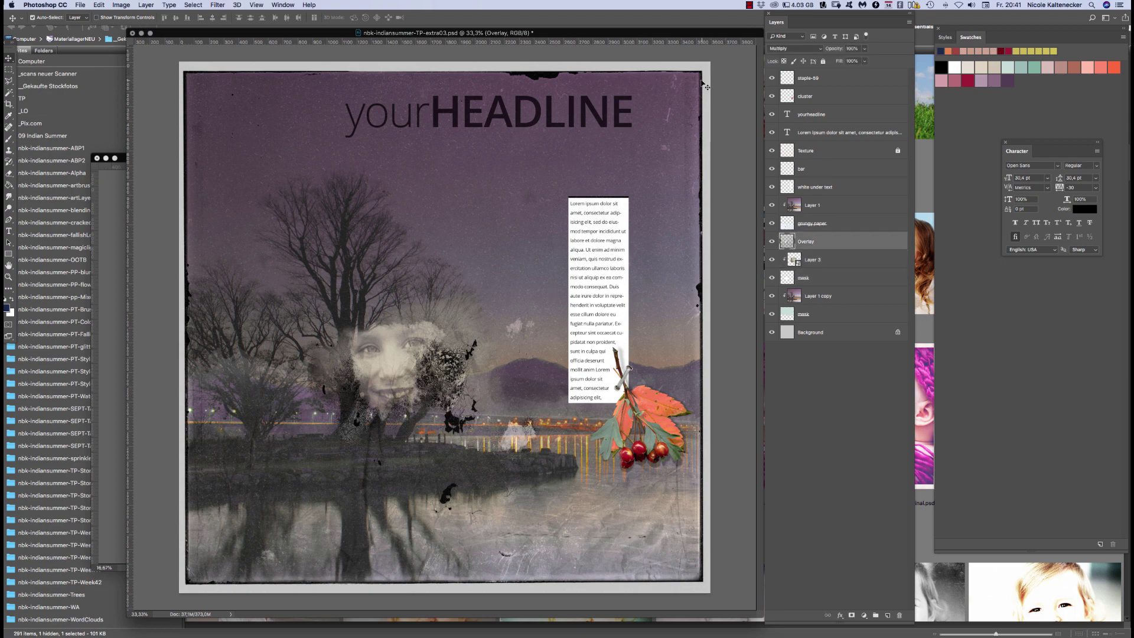
{"action": "left_click", "coordinate": [947, 38]}
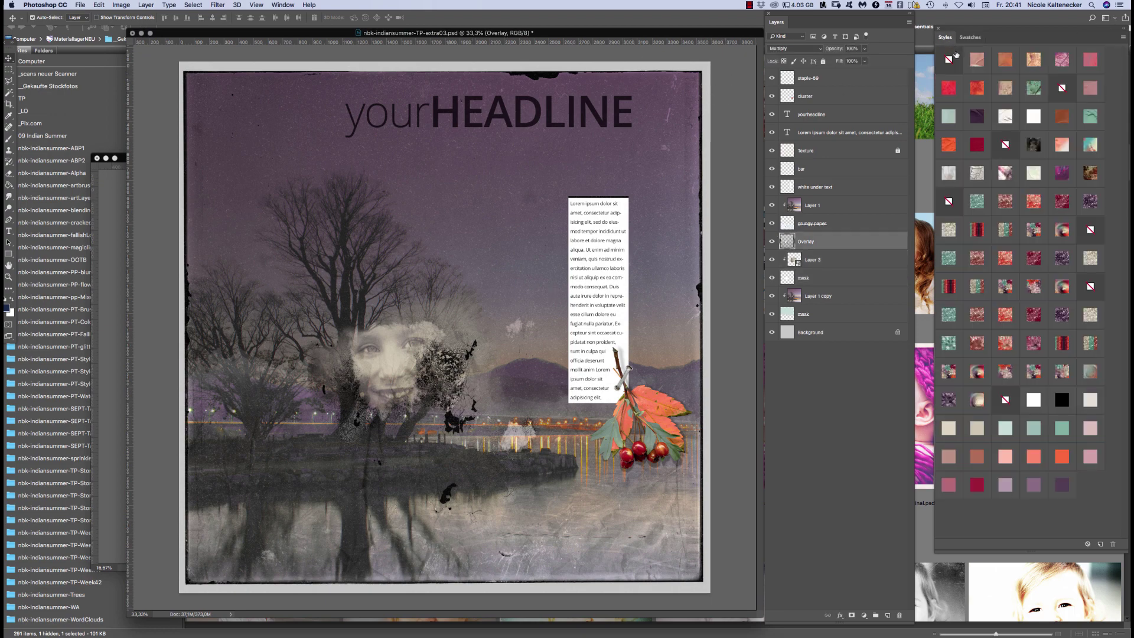
{"action": "left_click", "coordinate": [948, 260]}
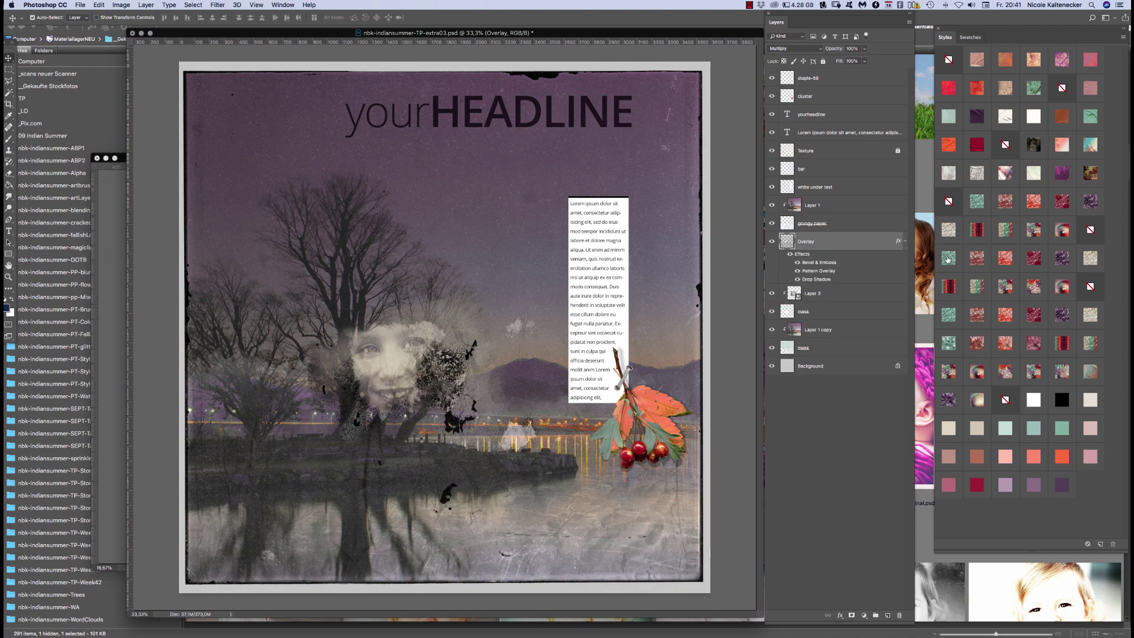
{"action": "key", "text": "super+z"}
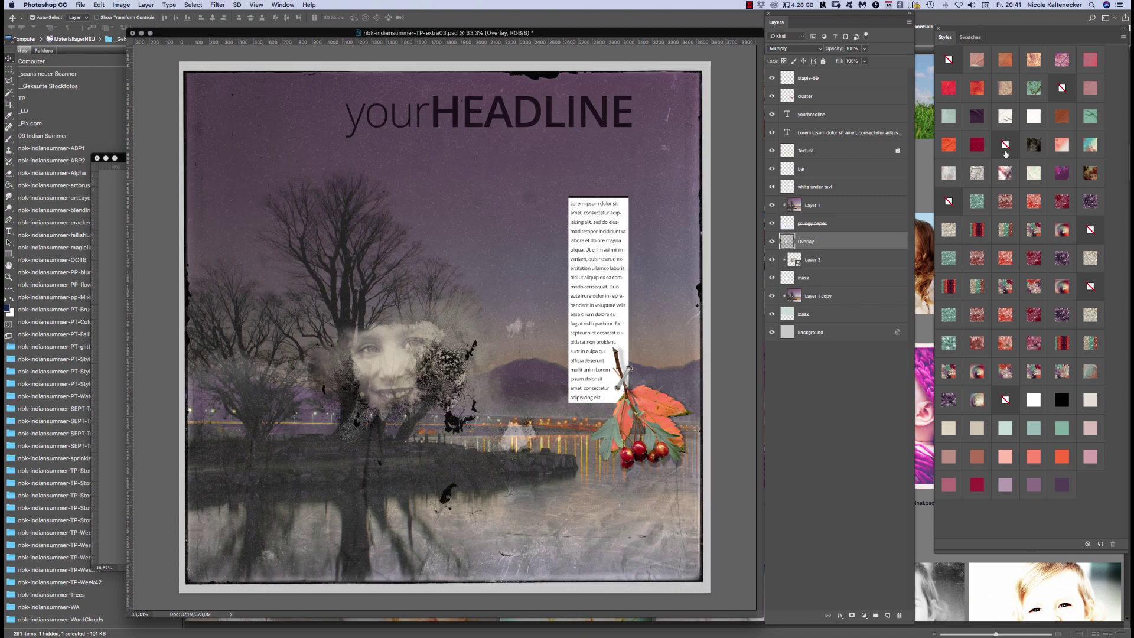
{"action": "left_click", "coordinate": [978, 173]}
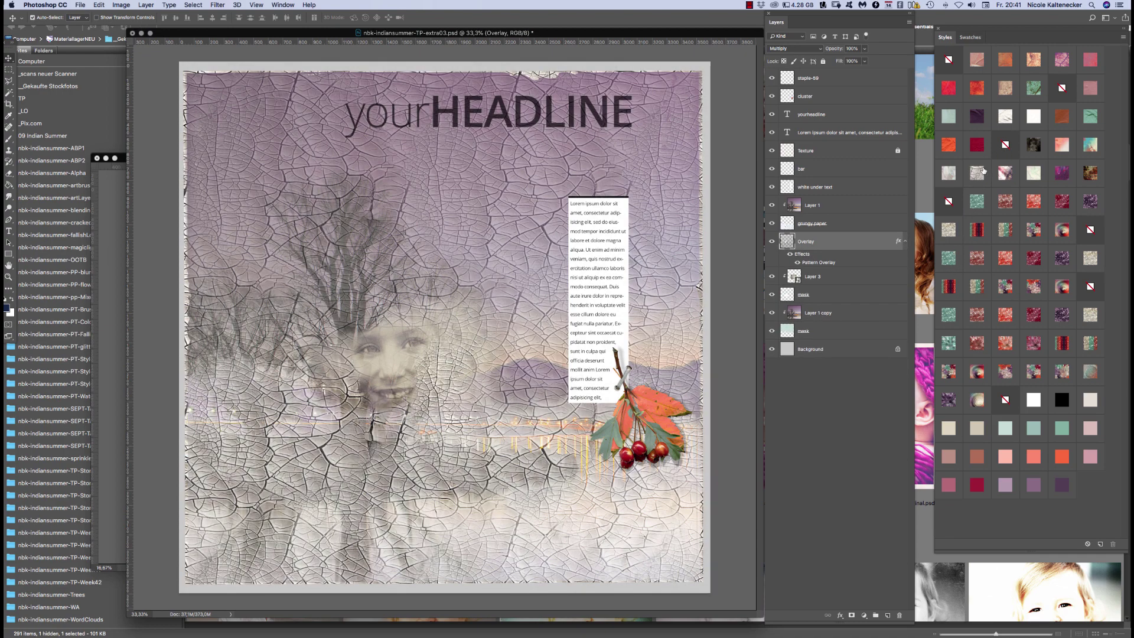
{"action": "key", "text": "super+z"}
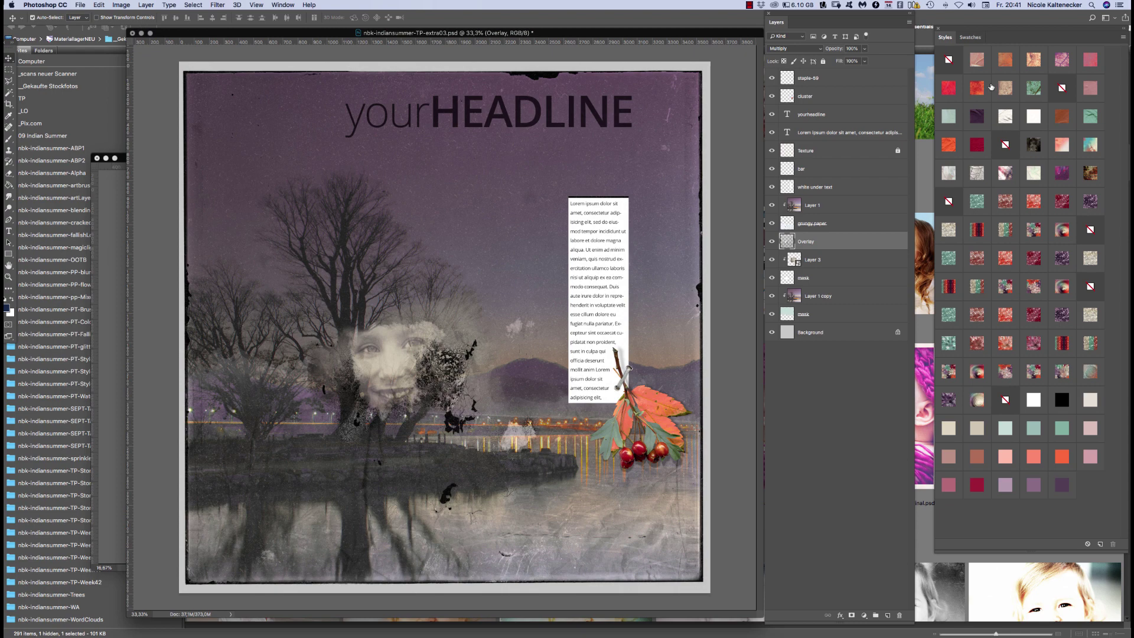
Delete the yourHEADLINE text layer from the template
{"action": "left_click_drag", "start_coordinate": [616, 118], "coordinate": [631, 156]}
{"action": "key", "text": "Delete"}
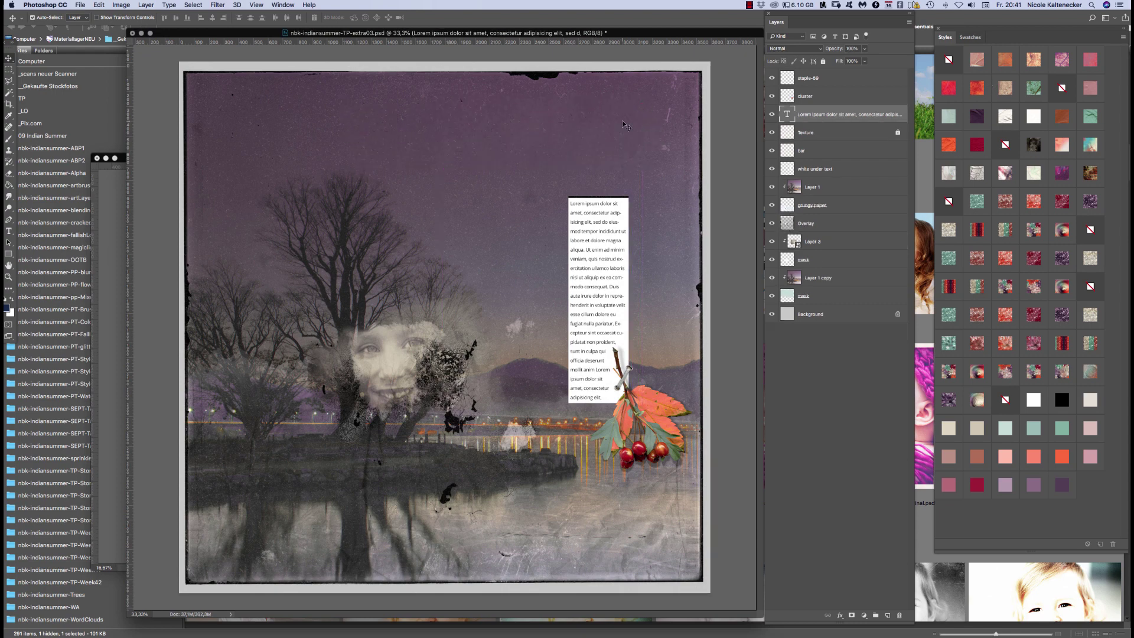
Switch to Adobe Bridge, return to the _Stock Photos folder and look through its photos for another picture
{"action": "left_click", "coordinate": [117, 59]}
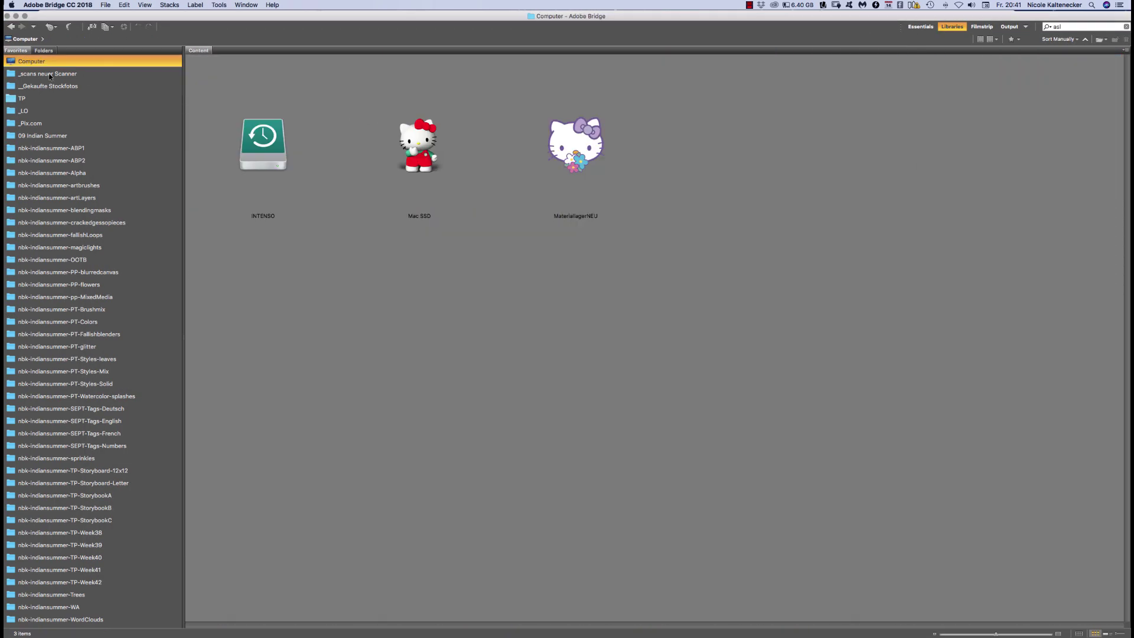
{"action": "left_click", "coordinate": [11, 27]}
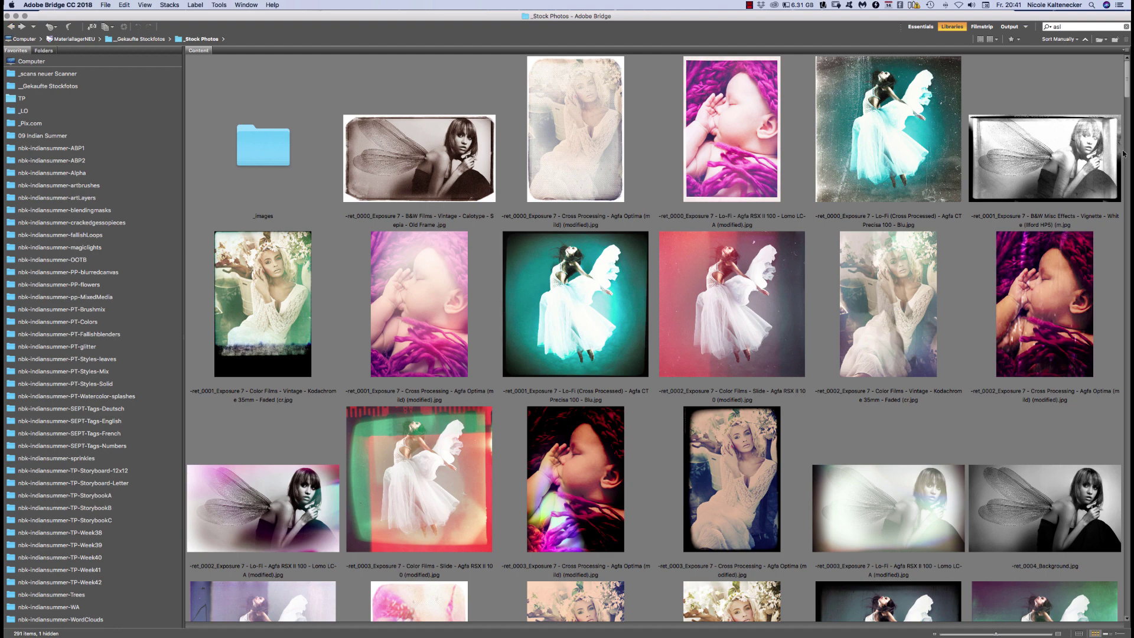
{"action": "scroll", "coordinate": [1016, 65], "scroll_direction": "down", "scroll_amount": 3}
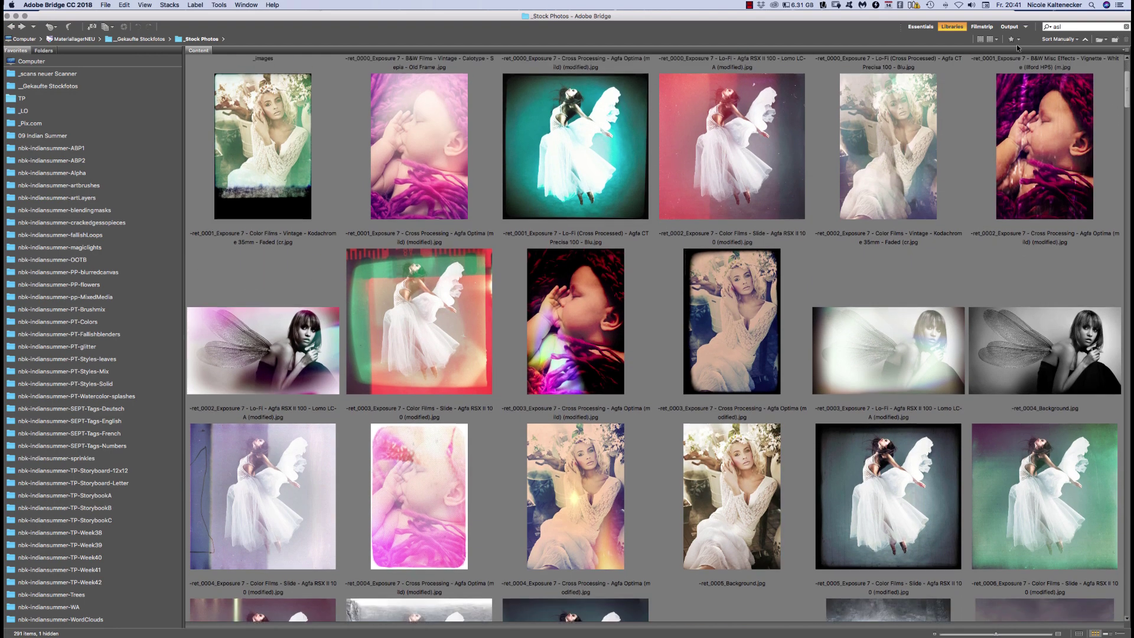
{"action": "left_click", "coordinate": [749, 4]}
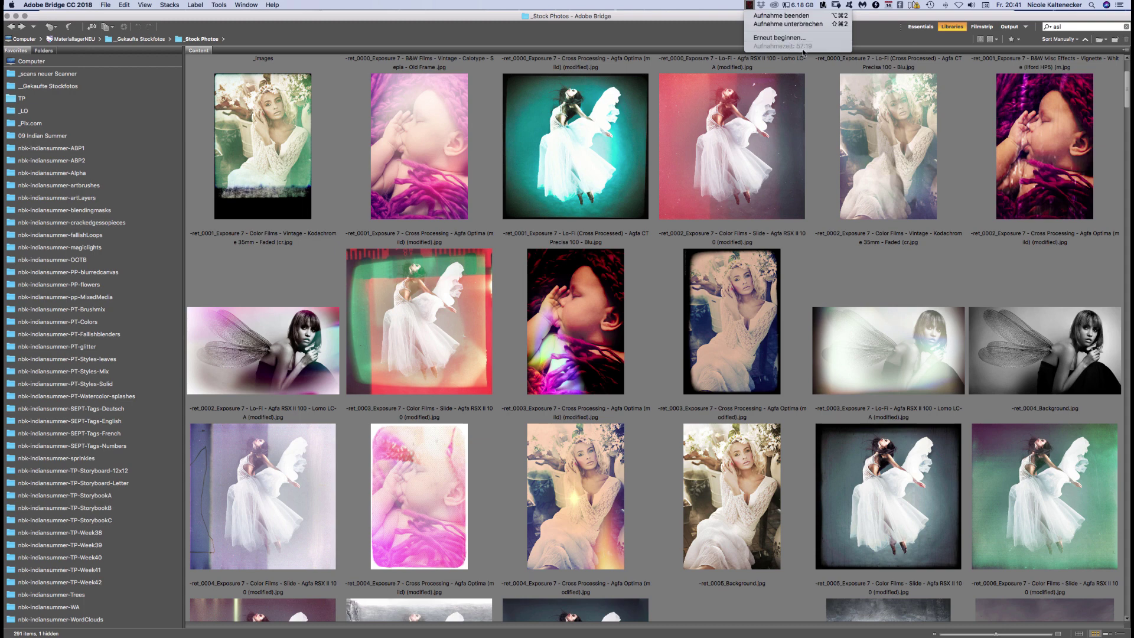
{"action": "left_click", "coordinate": [820, 123]}
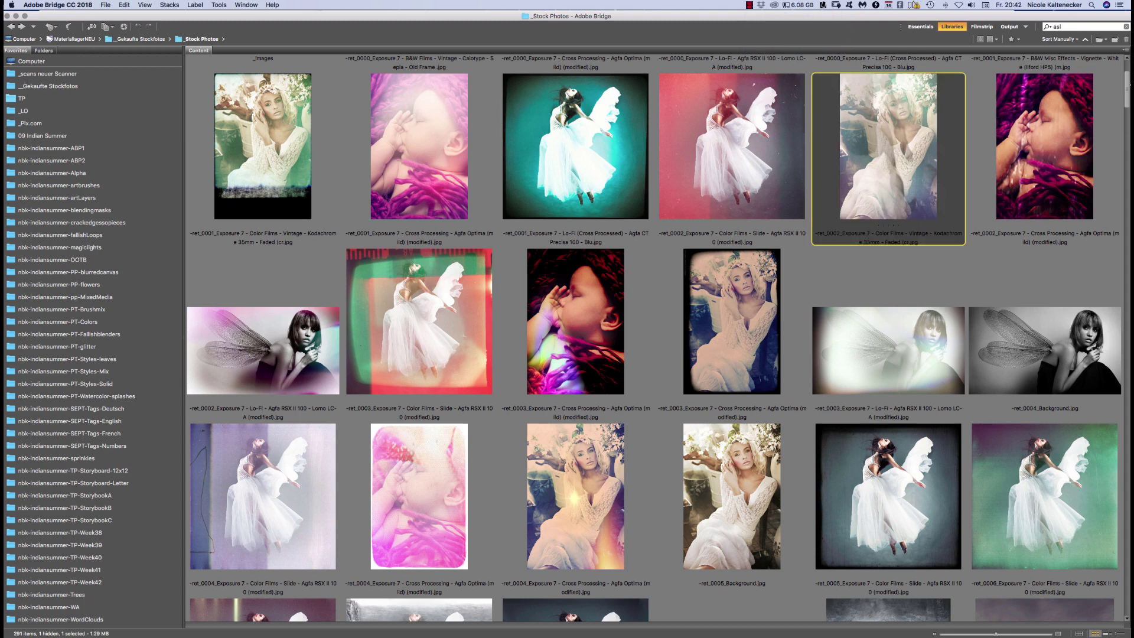
{"action": "scroll", "coordinate": [1058, 163], "scroll_direction": "up", "scroll_amount": 2}
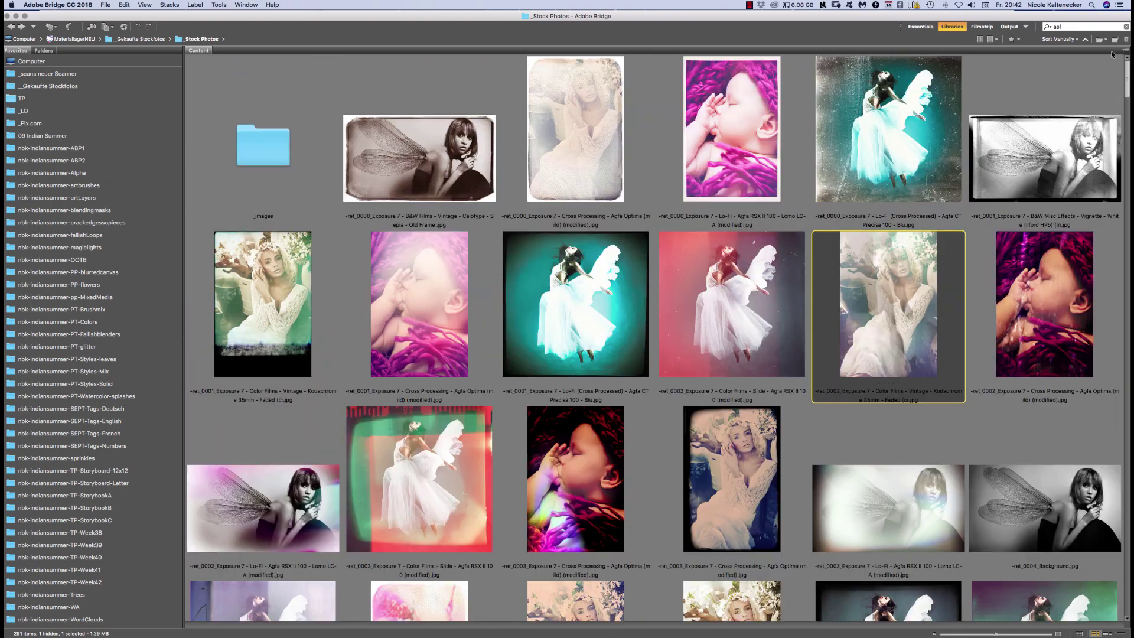
{"action": "scroll", "coordinate": [1058, 164], "scroll_direction": "down", "scroll_amount": 10}
{"action": "scroll", "coordinate": [1058, 163], "scroll_direction": "down", "scroll_amount": 10}
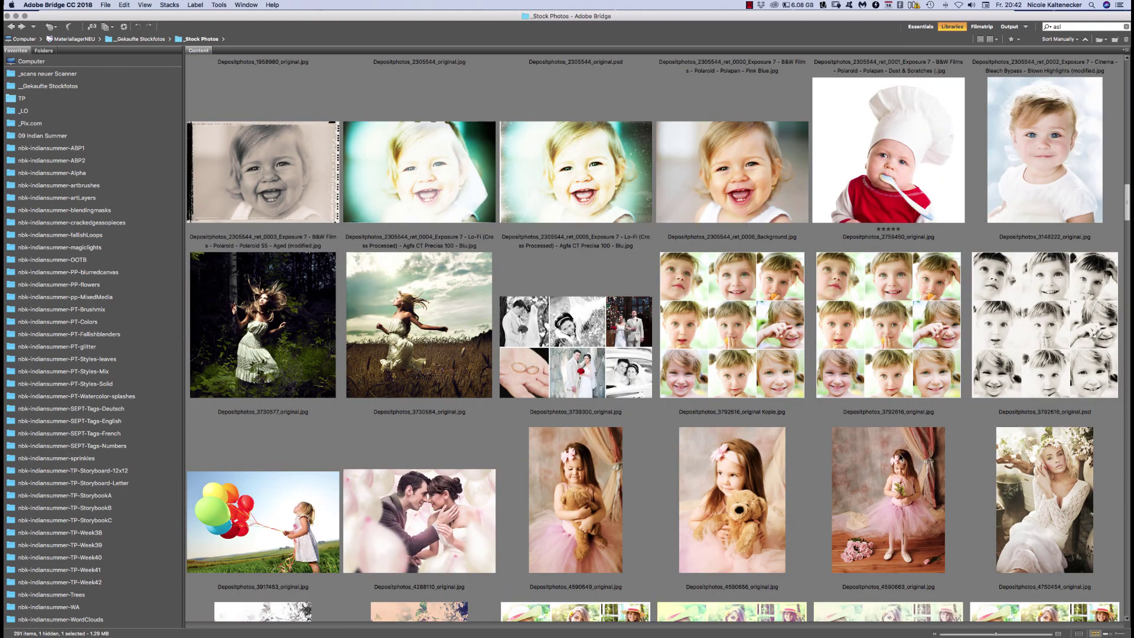
Leave the _Stock Photos folder, look into the TP folder and return to the template in Photoshop
{"action": "scroll", "coordinate": [896, 354], "scroll_direction": "up", "scroll_amount": 20}
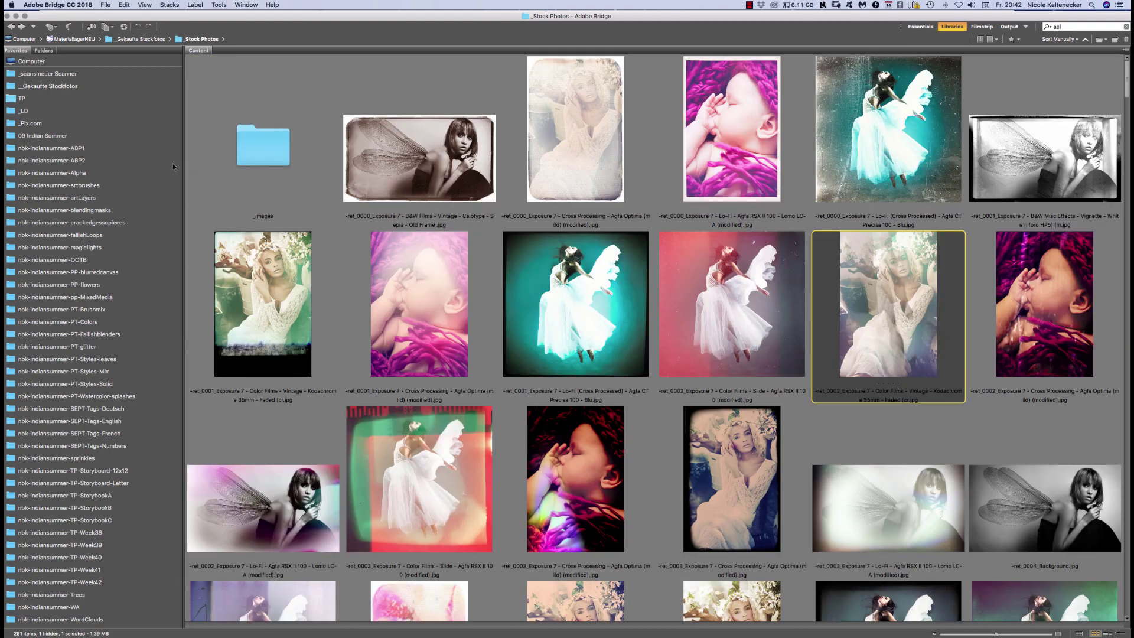
{"action": "left_click", "coordinate": [77, 98]}
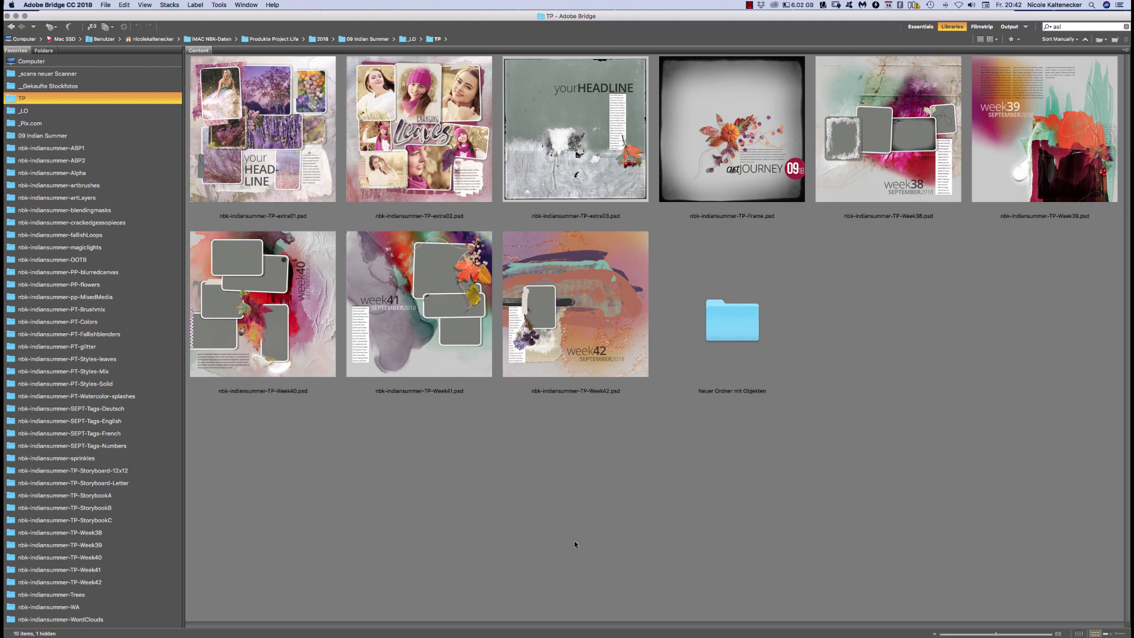
{"action": "mouse_move", "coordinate": [543, 630]}
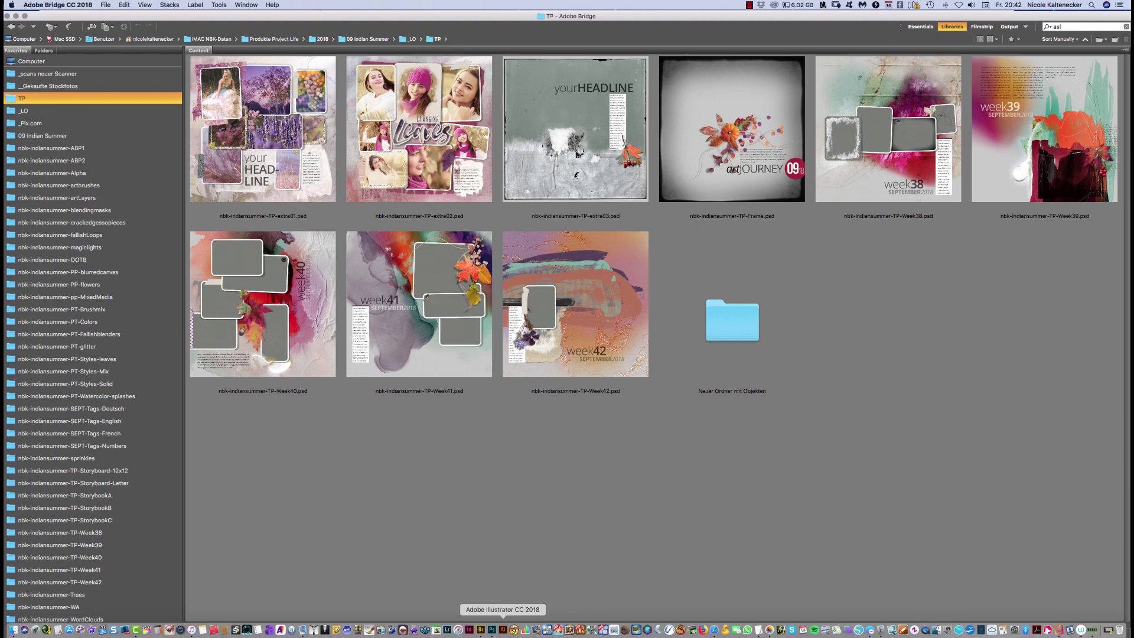
{"action": "left_click", "coordinate": [492, 630]}
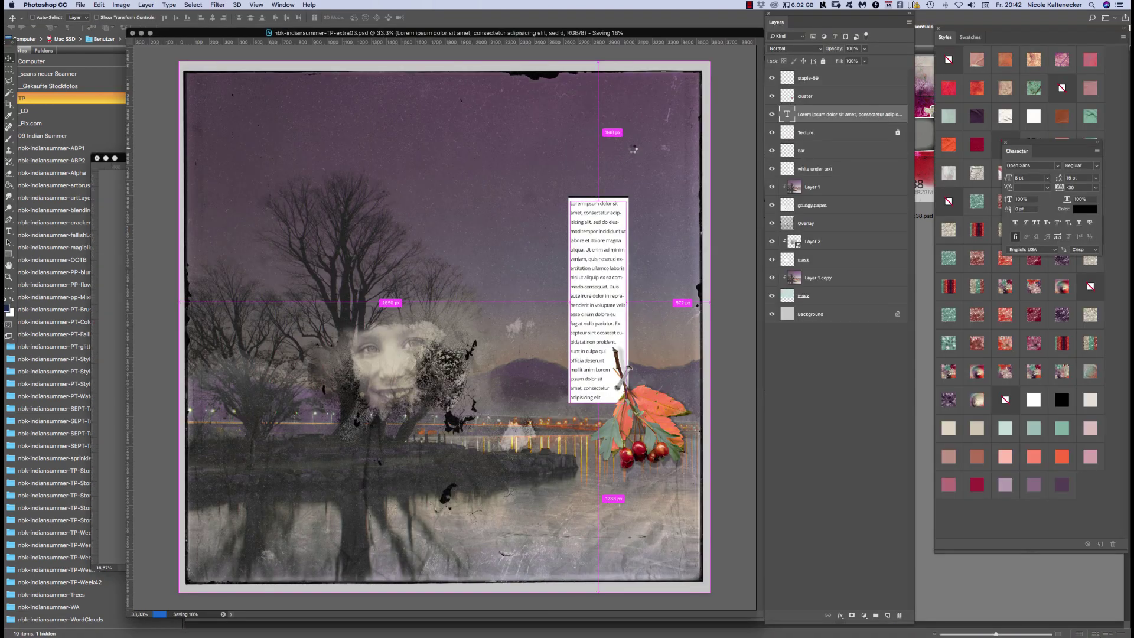
Switch to Adobe Bridge and open the nbk-indiansummer-WordClouds folder inside the Elements folder of 09 Indian Summer
{"action": "left_click", "coordinate": [86, 123]}
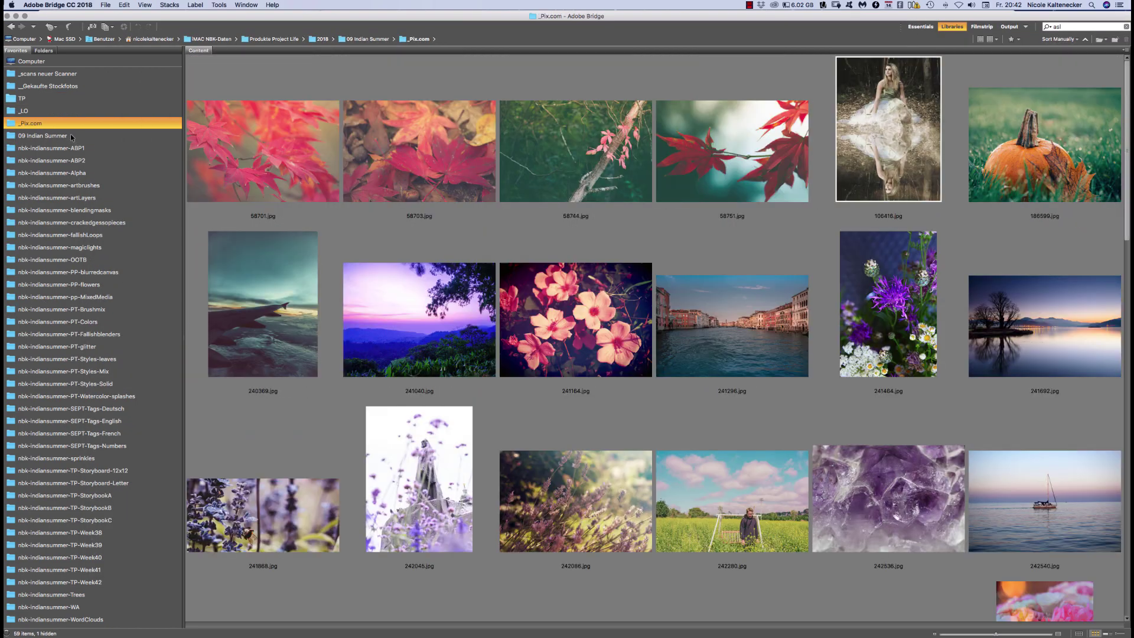
{"action": "left_click", "coordinate": [69, 136]}
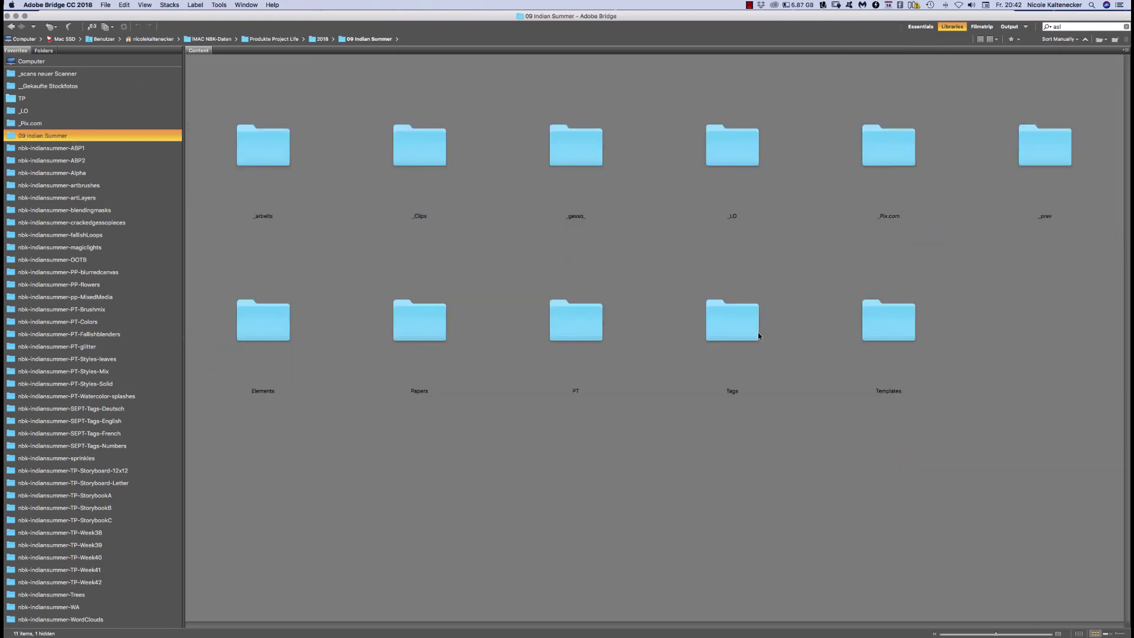
{"action": "double_click", "coordinate": [862, 323]}
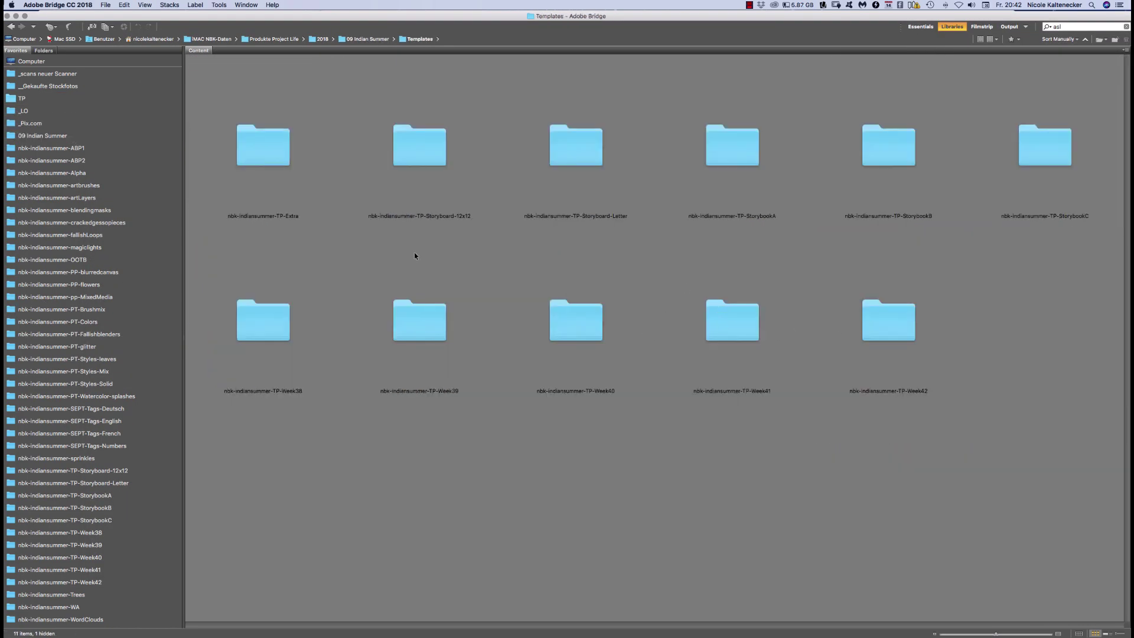
{"action": "left_click", "coordinate": [12, 26]}
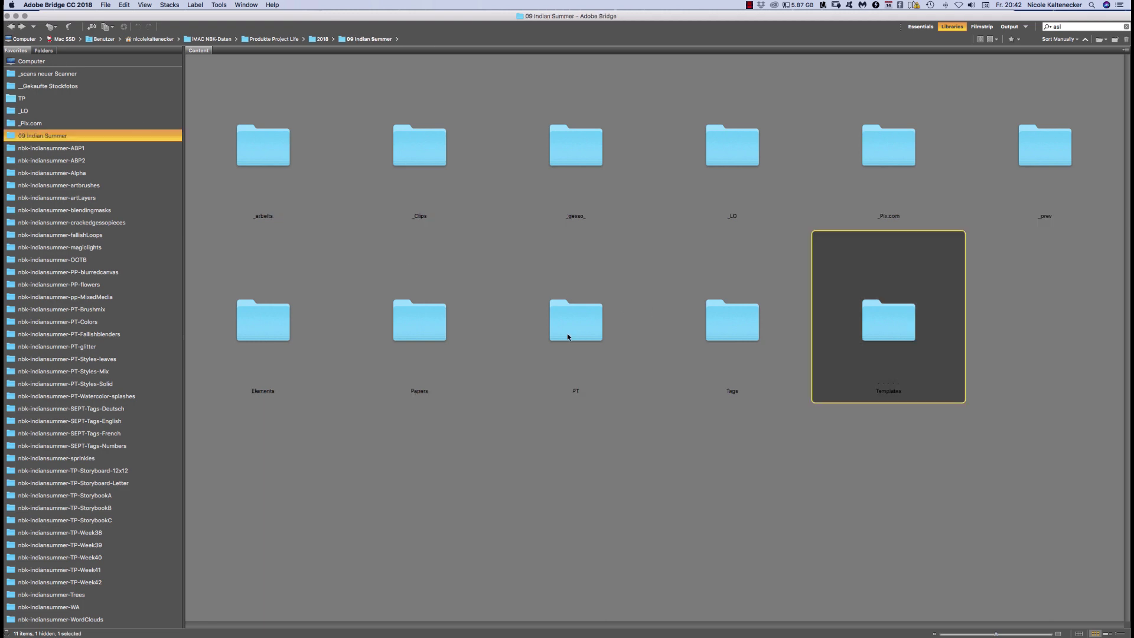
{"action": "double_click", "coordinate": [290, 301]}
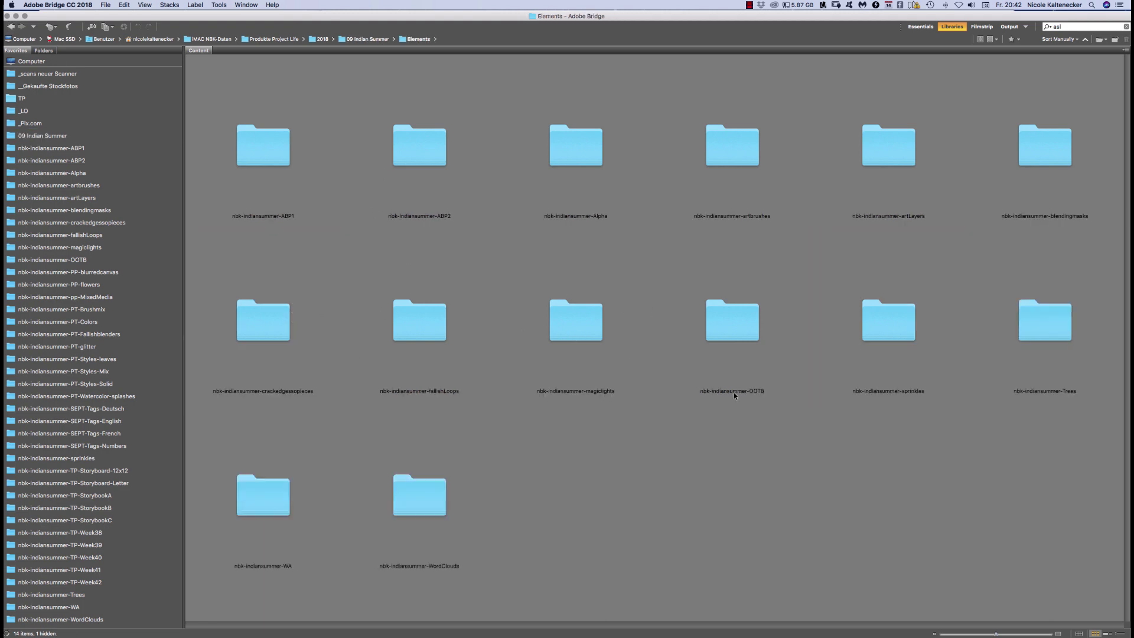
{"action": "double_click", "coordinate": [415, 517]}
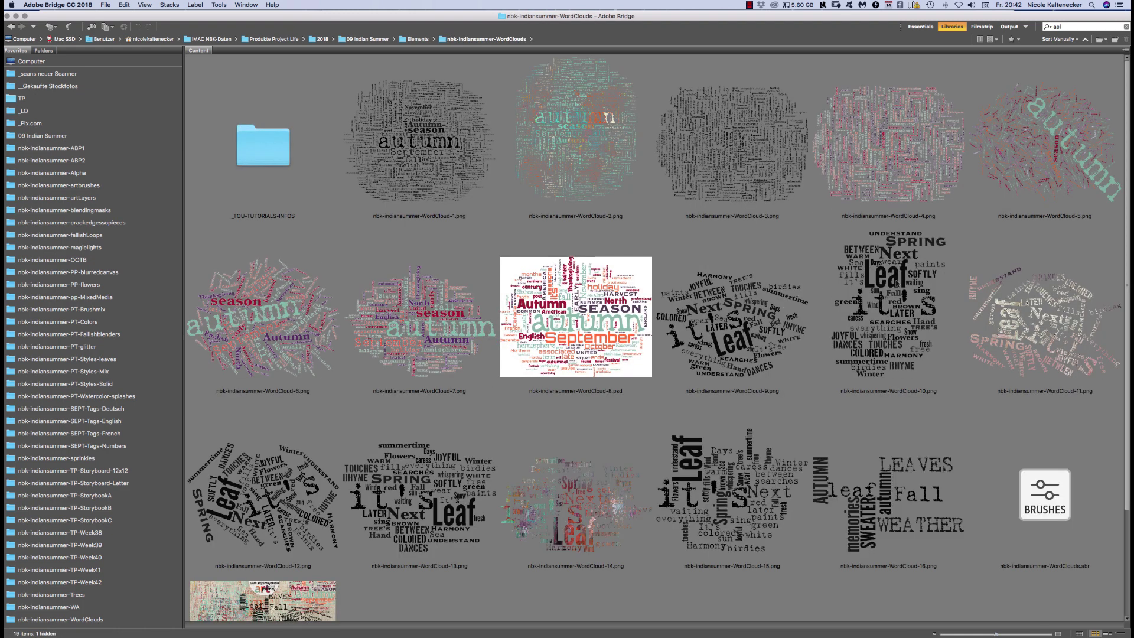
Open nbk-indiansummer-WordCloud-14.png in Photoshop, copy it all into the template and place it in the sky above the text strip
{"action": "double_click", "coordinate": [635, 472]}
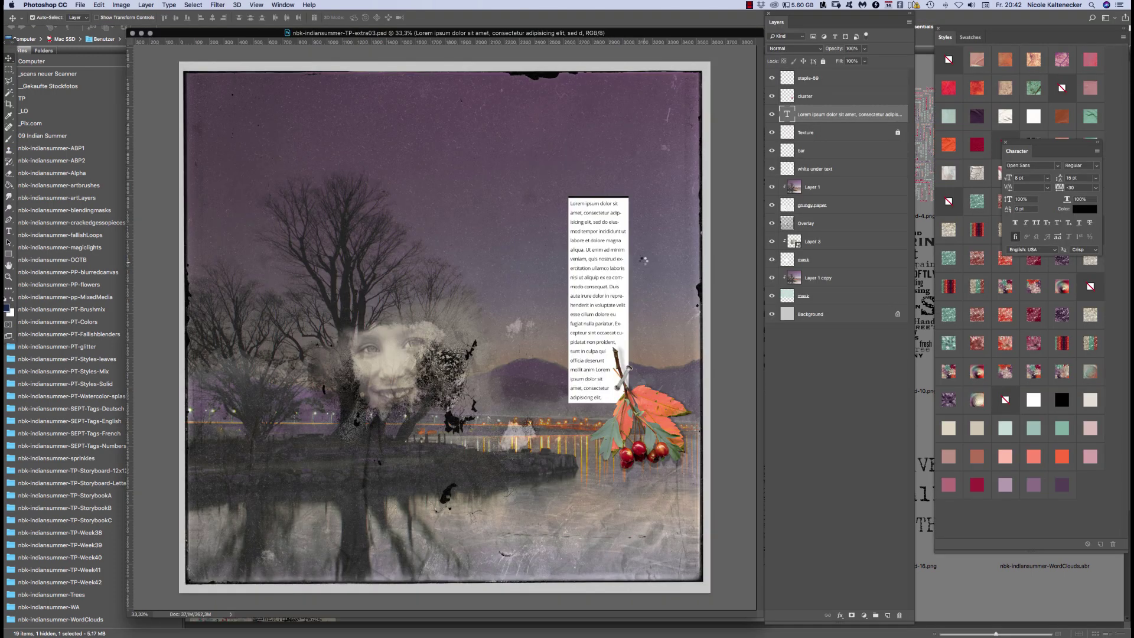
{"action": "key", "text": "super+a"}
{"action": "key", "text": "super+c"}
{"action": "key", "text": "super+w"}
{"action": "key", "text": "super+v"}
{"action": "left_click_drag", "start_coordinate": [517, 304], "coordinate": [553, 192]}
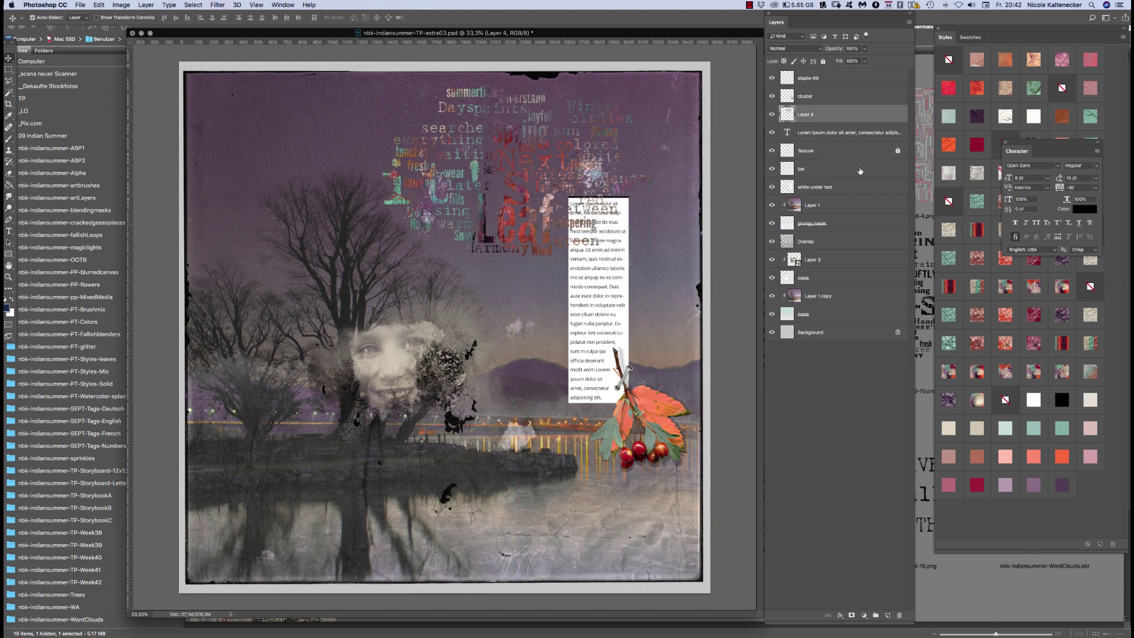
Convert the word cloud layer to a smart object and enlarge it to about 116%
{"action": "right_click", "coordinate": [838, 116]}
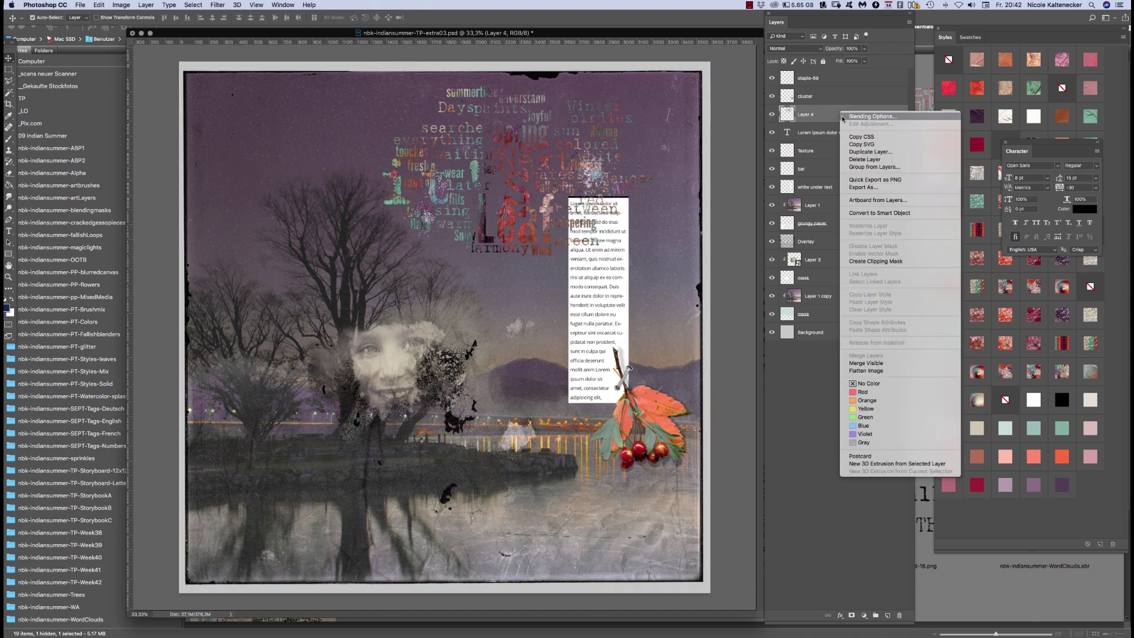
{"action": "left_click", "coordinate": [904, 214]}
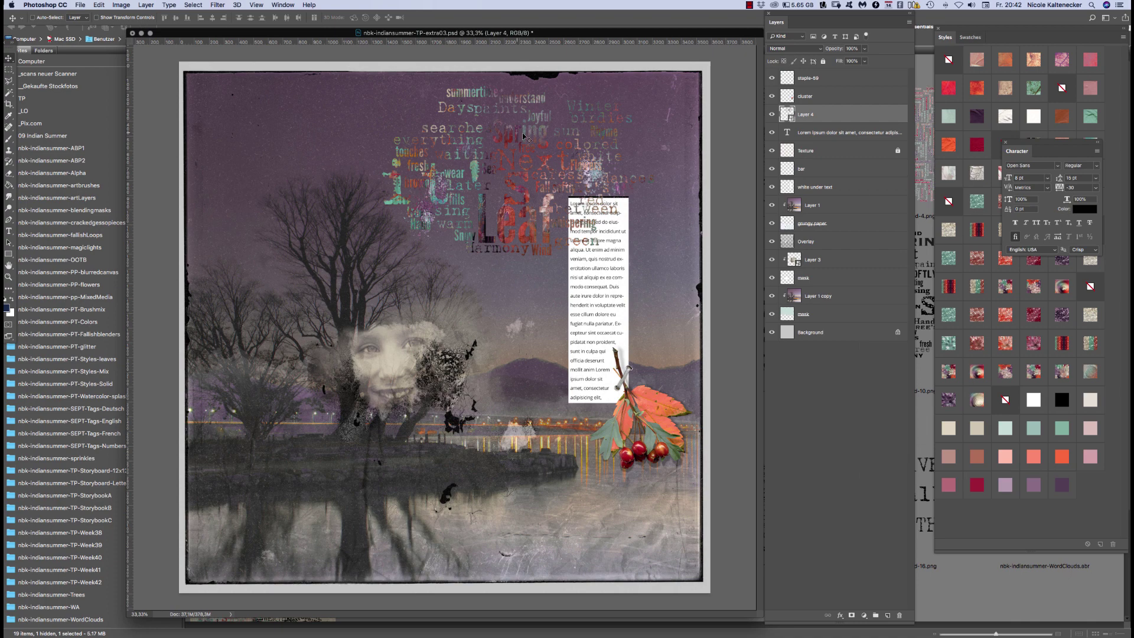
{"action": "key", "text": "super+t"}
{"action": "left_click_drag", "start_coordinate": [666, 261], "coordinate": [705, 277]}
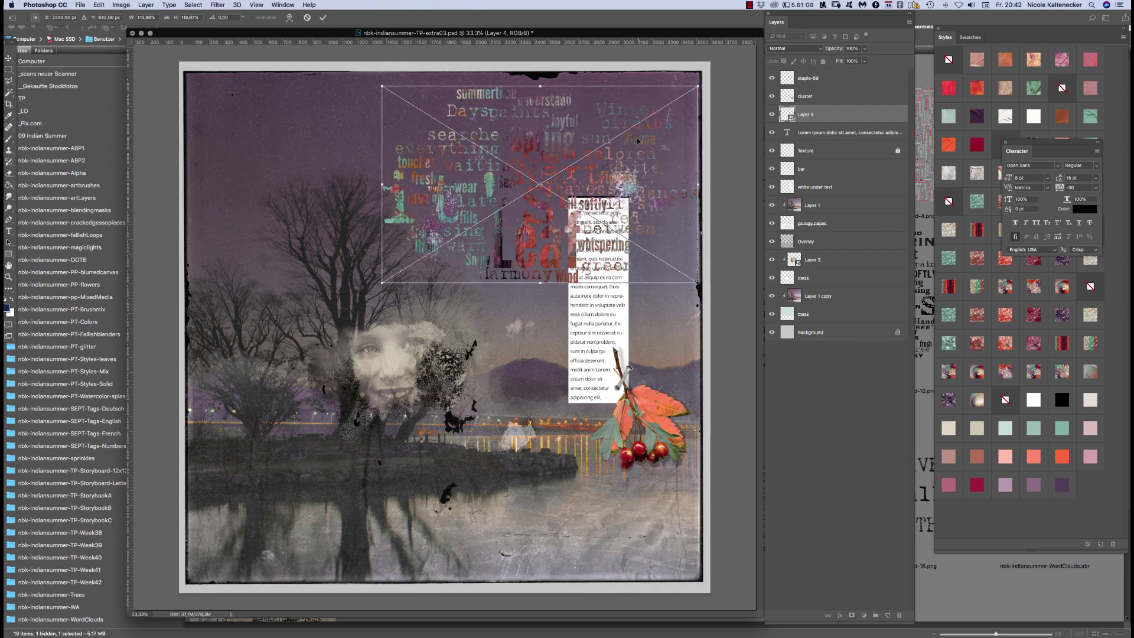
{"action": "key", "text": "Return"}
Move the word cloud layer below the bar layer and apply a pale gold glitter style inside its smart object, saving the contents
{"action": "left_click_drag", "start_coordinate": [810, 115], "coordinate": [815, 177]}
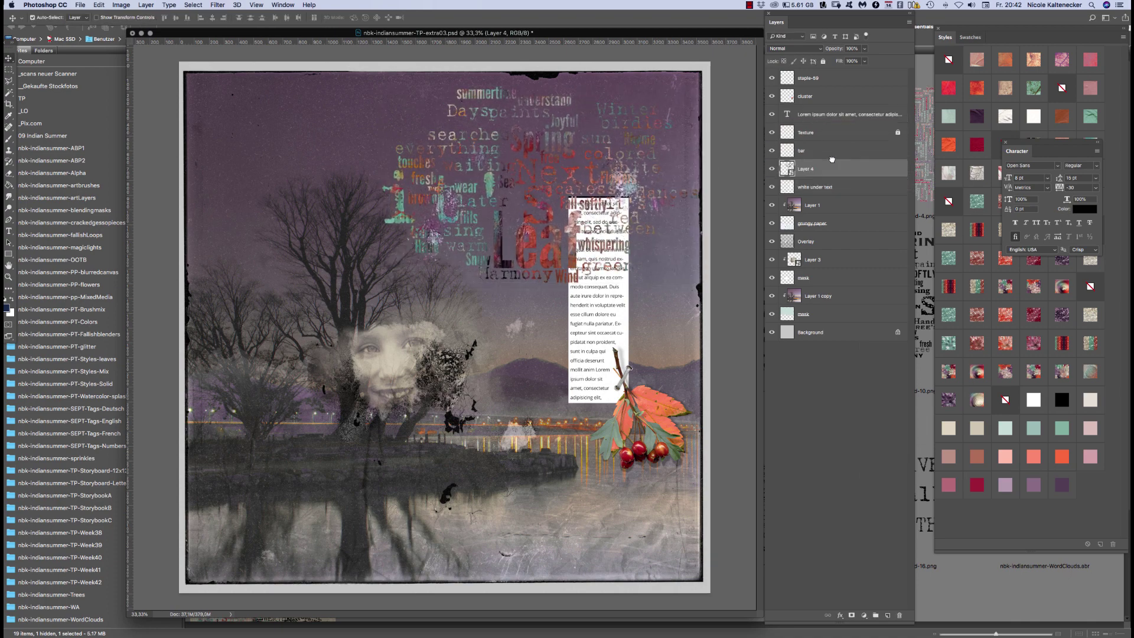
{"action": "double_click", "coordinate": [789, 168]}
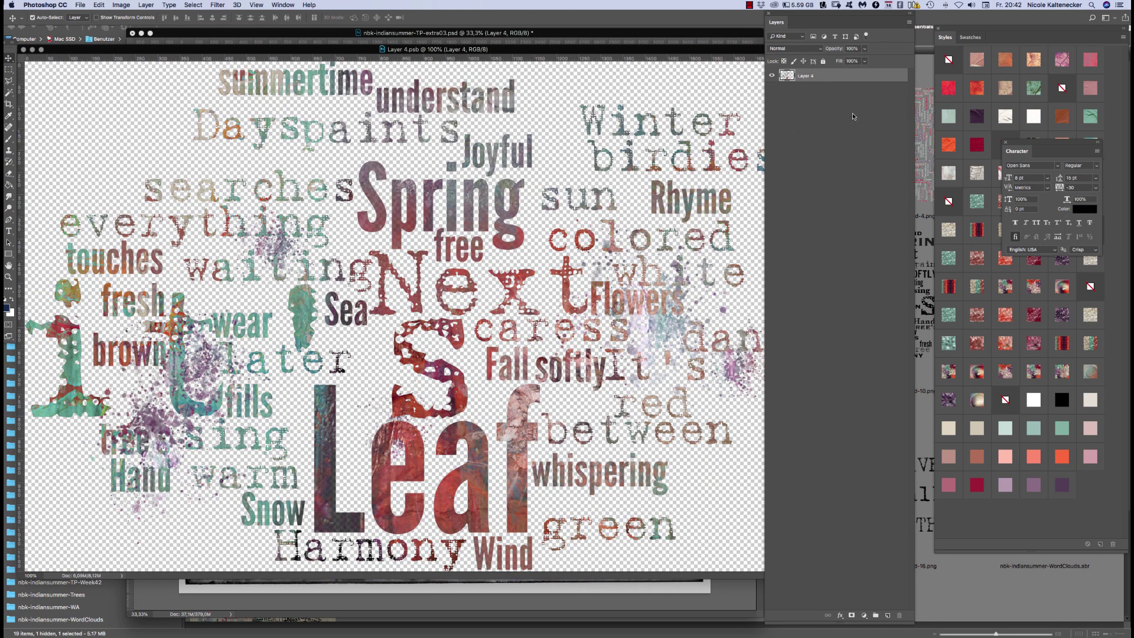
{"action": "left_click", "coordinate": [978, 198]}
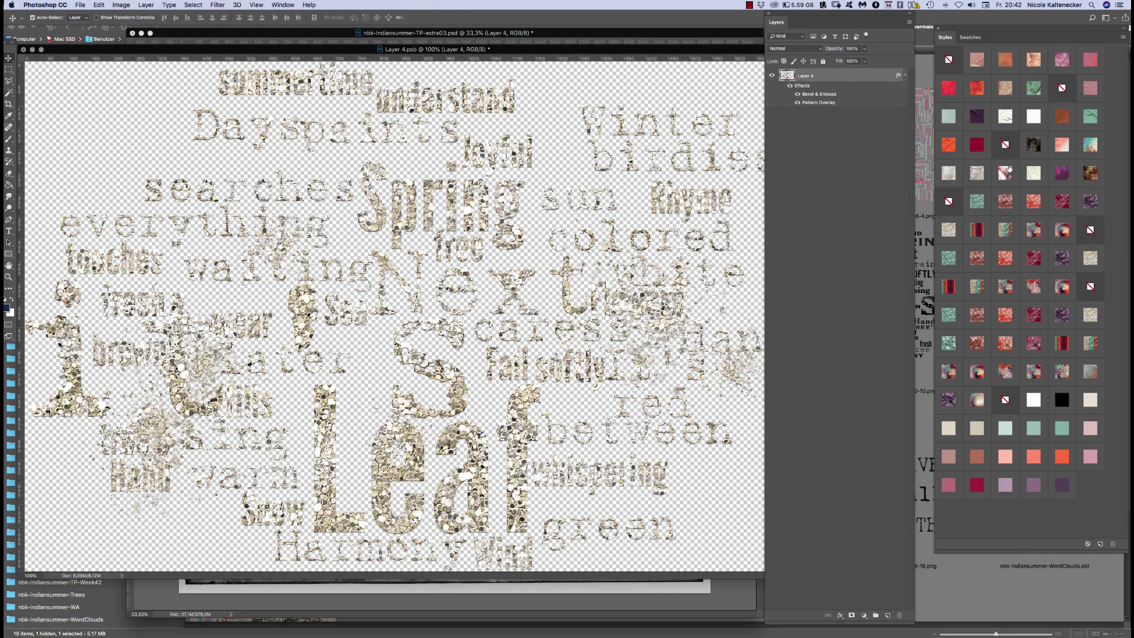
{"action": "key", "text": "super+s"}
{"action": "key", "text": "super+w"}
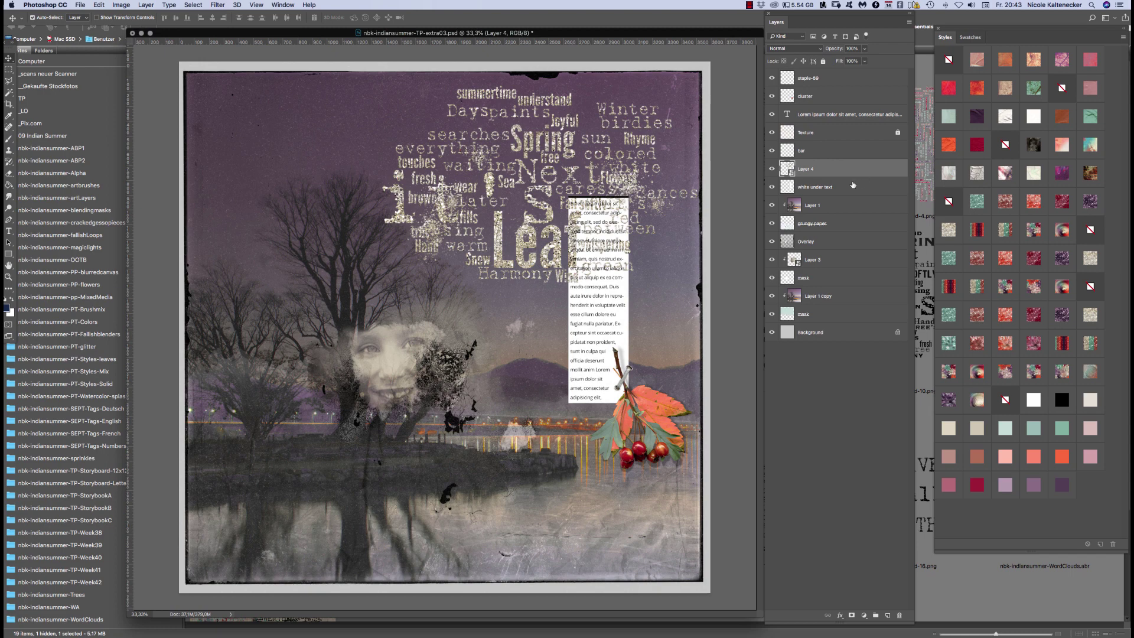
Move the text block together with its bar and white backing down over the water, clear of the word cloud
{"action": "mouse_move", "coordinate": [852, 184]}
{"action": "left_mouse_down"}
{"action": "mouse_move", "coordinate": [845, 216]}
{"action": "mouse_move", "coordinate": [844, 185]}
{"action": "left_mouse_up"}
{"action": "left_click", "coordinate": [597, 326]}
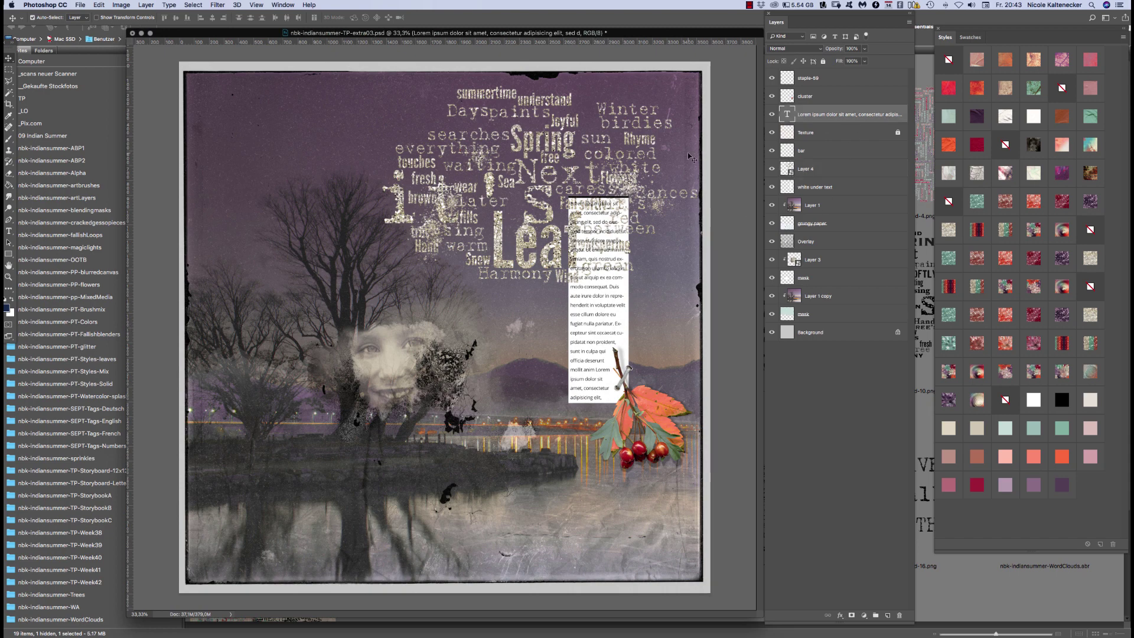
{"action": "left_click", "coordinate": [835, 149]}
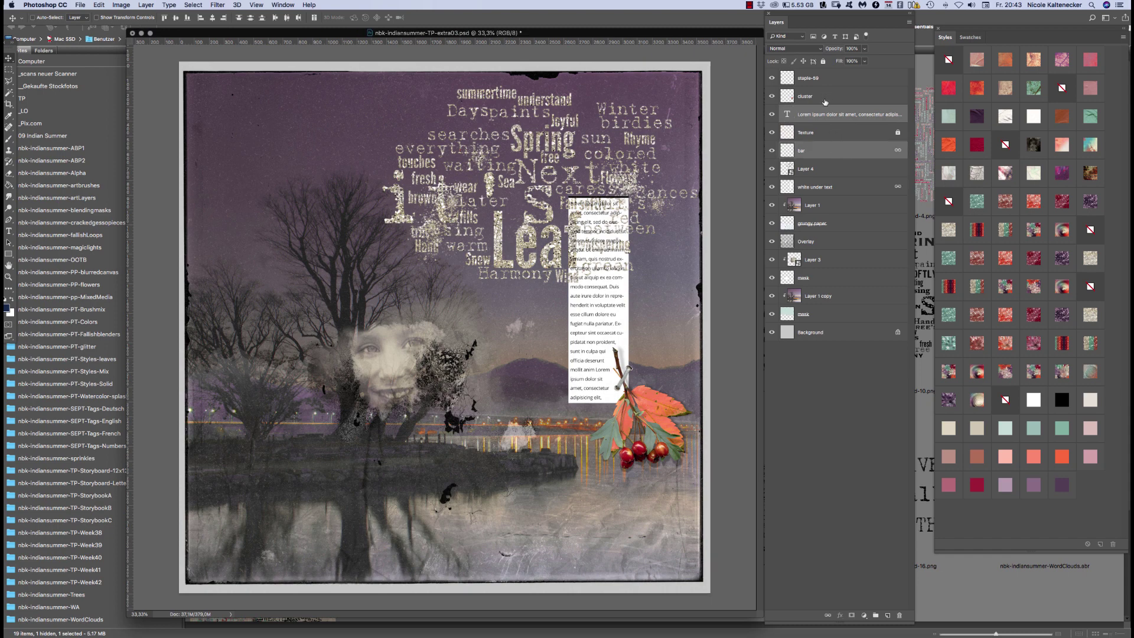
{"action": "left_click_drag", "start_coordinate": [611, 327], "coordinate": [567, 481]}
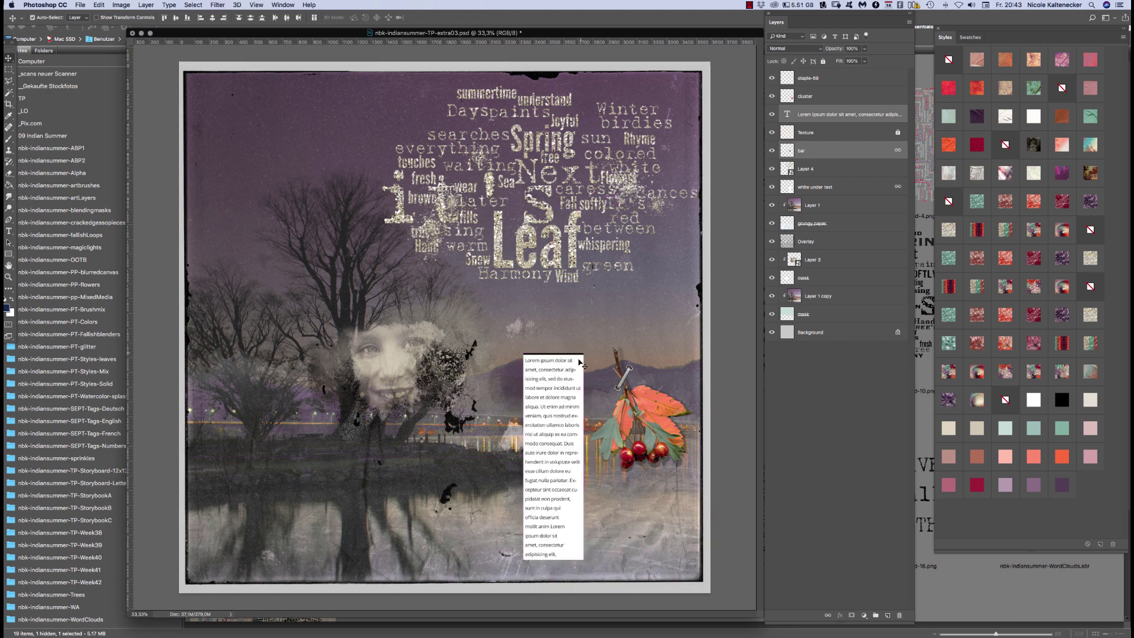
Try lilac and cracked styles on the white under text layer, then apply a white paper pattern style and lower the opacity to about 60%
{"action": "left_click", "coordinate": [812, 462]}
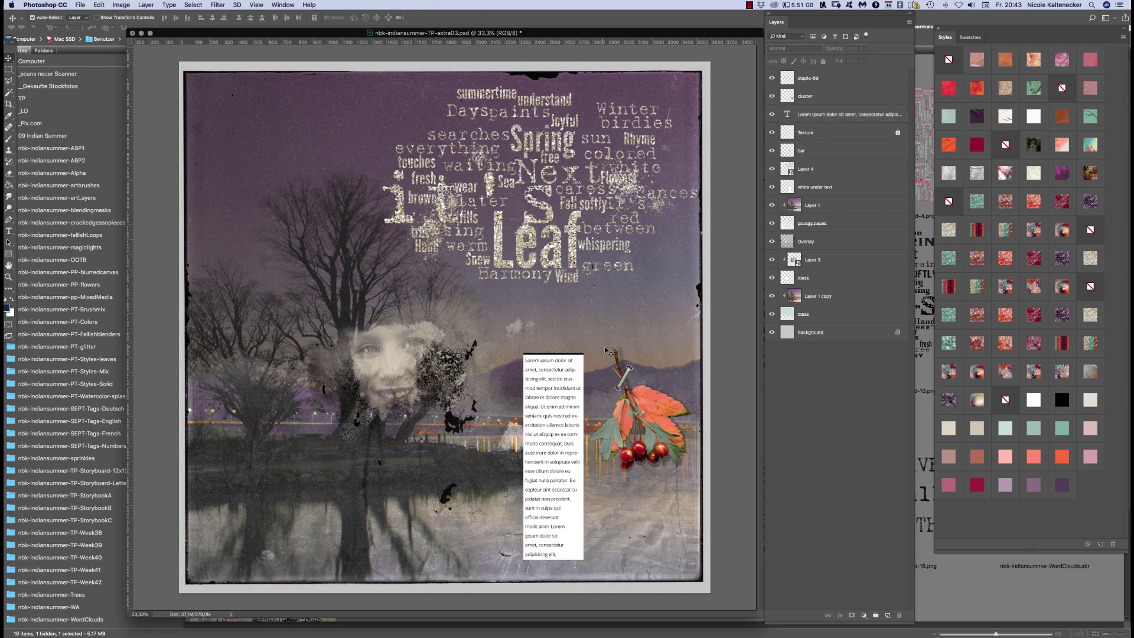
{"action": "left_click", "coordinate": [582, 364]}
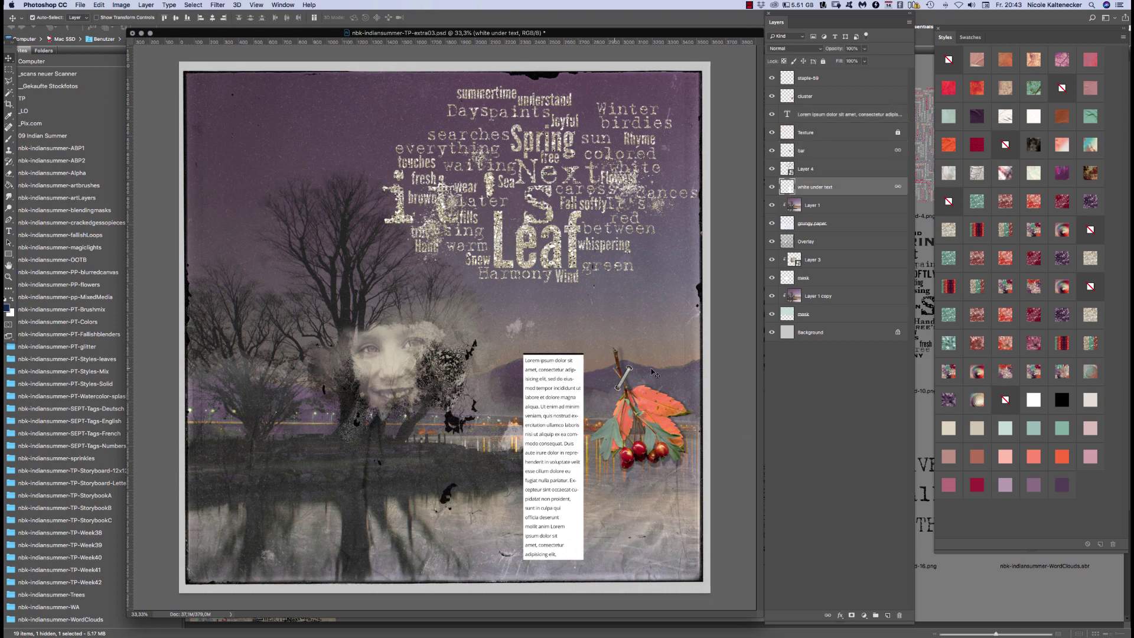
{"action": "left_click", "coordinate": [1005, 485]}
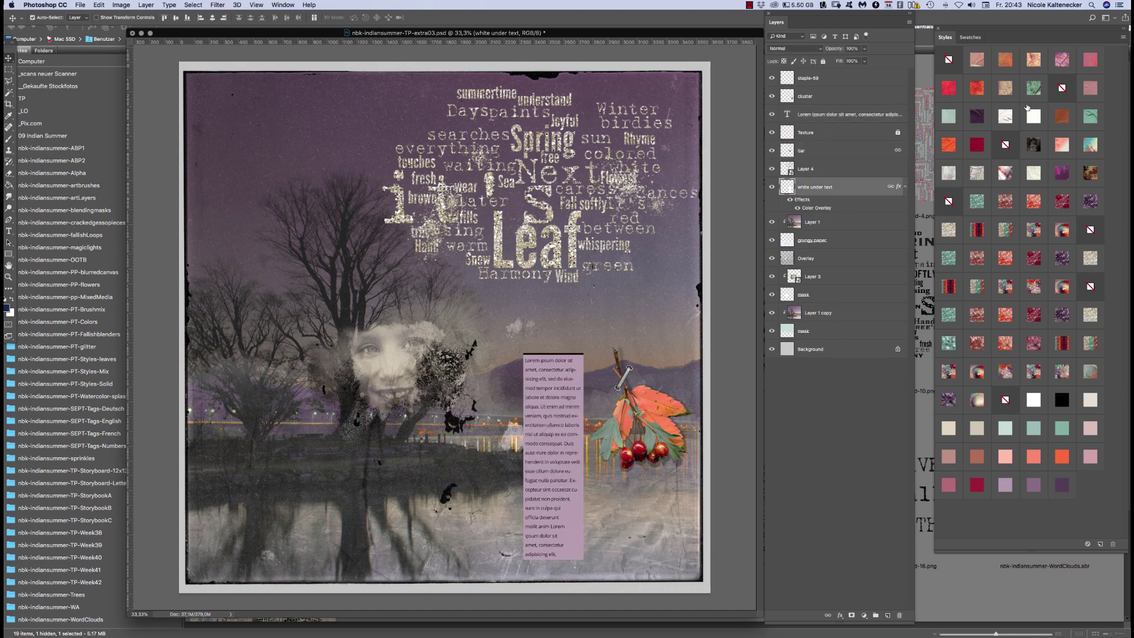
{"action": "left_click", "coordinate": [977, 173]}
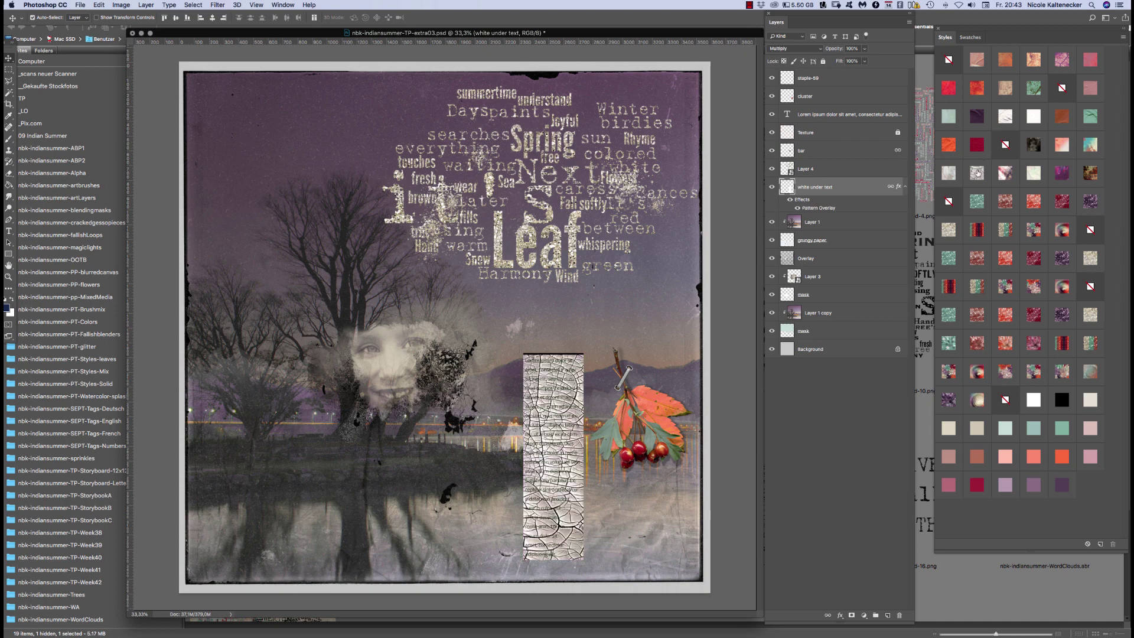
{"action": "left_click", "coordinate": [1033, 116]}
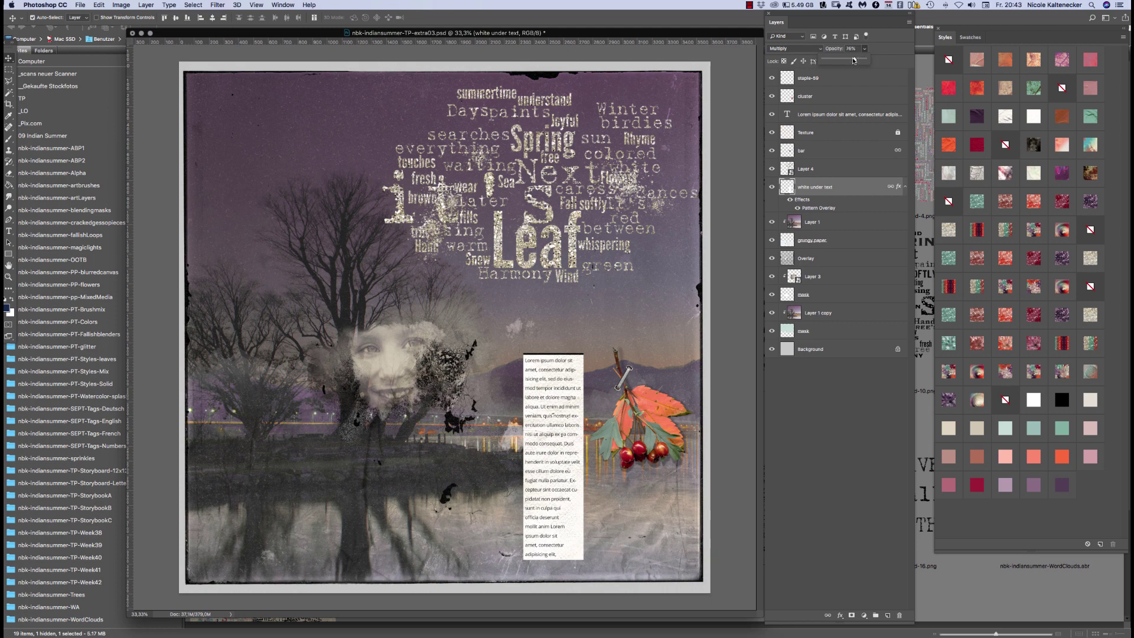
{"action": "left_click_drag", "start_coordinate": [852, 60], "coordinate": [850, 64]}
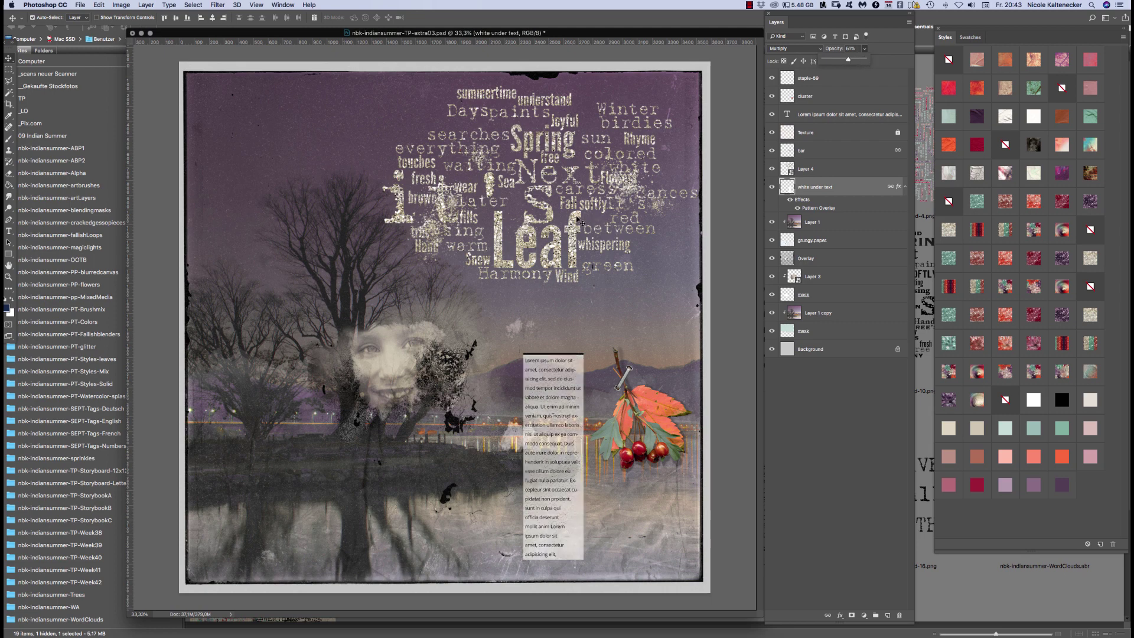
Shift the word cloud slightly down and move the leaf and berry cluster with its staple to the lower end of the text strip
{"action": "mouse_move", "coordinate": [577, 219]}
{"action": "left_mouse_down"}
{"action": "mouse_move", "coordinate": [575, 255]}
{"action": "mouse_move", "coordinate": [570, 238]}
{"action": "left_mouse_up"}
{"action": "left_click_drag", "start_coordinate": [626, 394], "coordinate": [592, 490]}
{"action": "left_click", "coordinate": [628, 375], "text": "shift"}
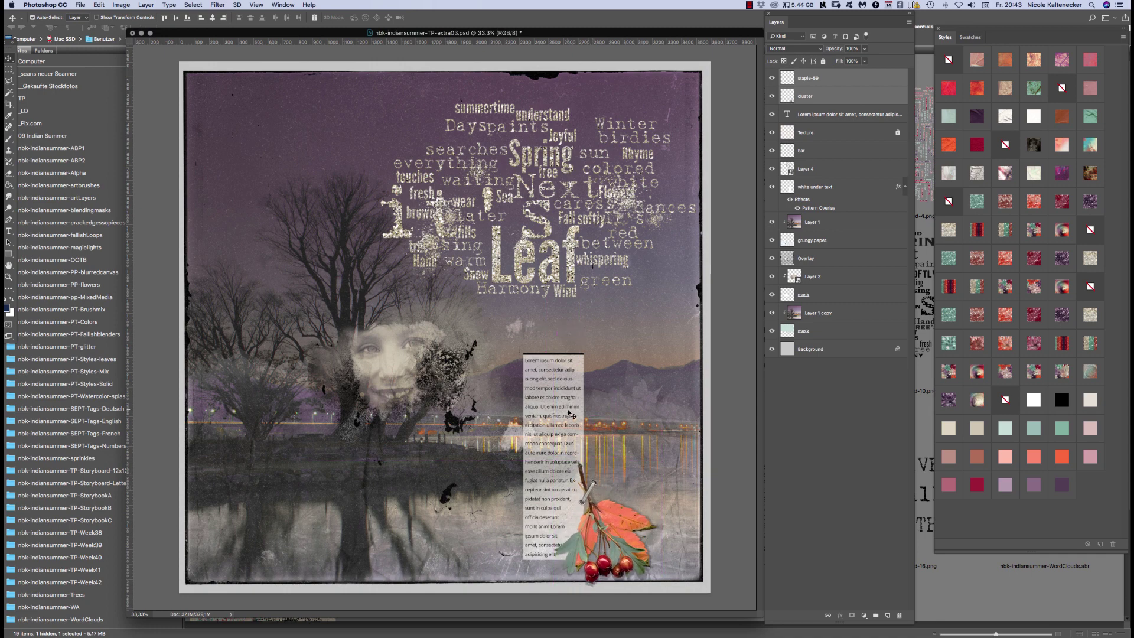
Move the text block with its bar and backing up and slightly right beneath the word cloud, and nudge the word cloud down
{"action": "left_click", "coordinate": [568, 413], "text": "super"}
{"action": "mouse_move", "coordinate": [575, 386]}
{"action": "left_mouse_down"}
{"action": "mouse_move", "coordinate": [573, 402]}
{"action": "mouse_move", "coordinate": [579, 367]}
{"action": "left_mouse_up"}
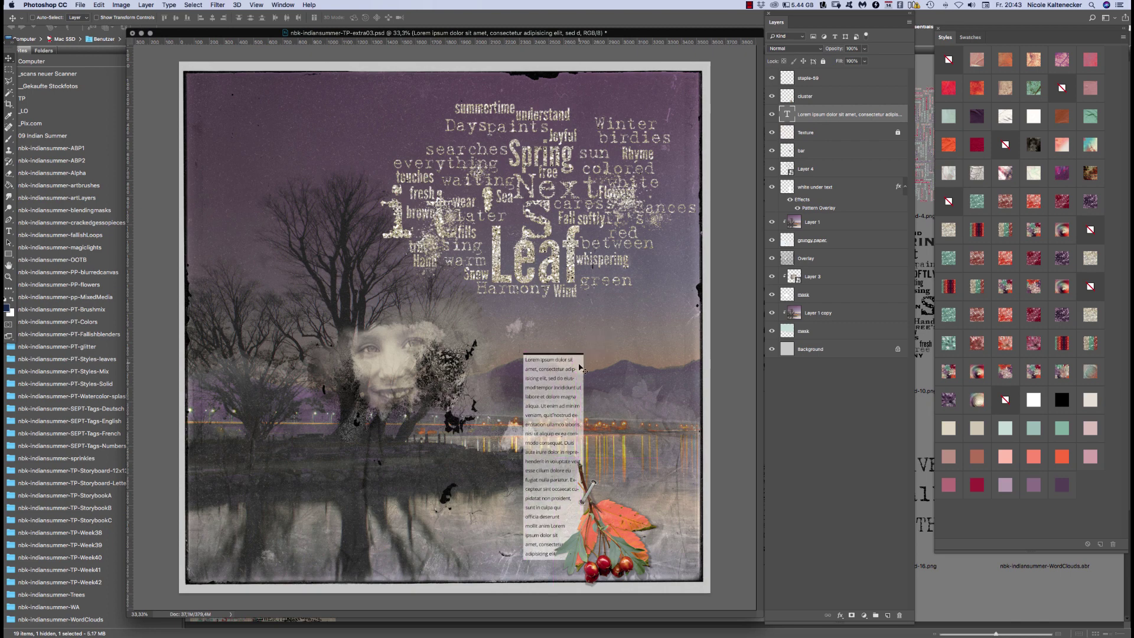
{"action": "left_click", "coordinate": [614, 386], "text": "shift+super"}
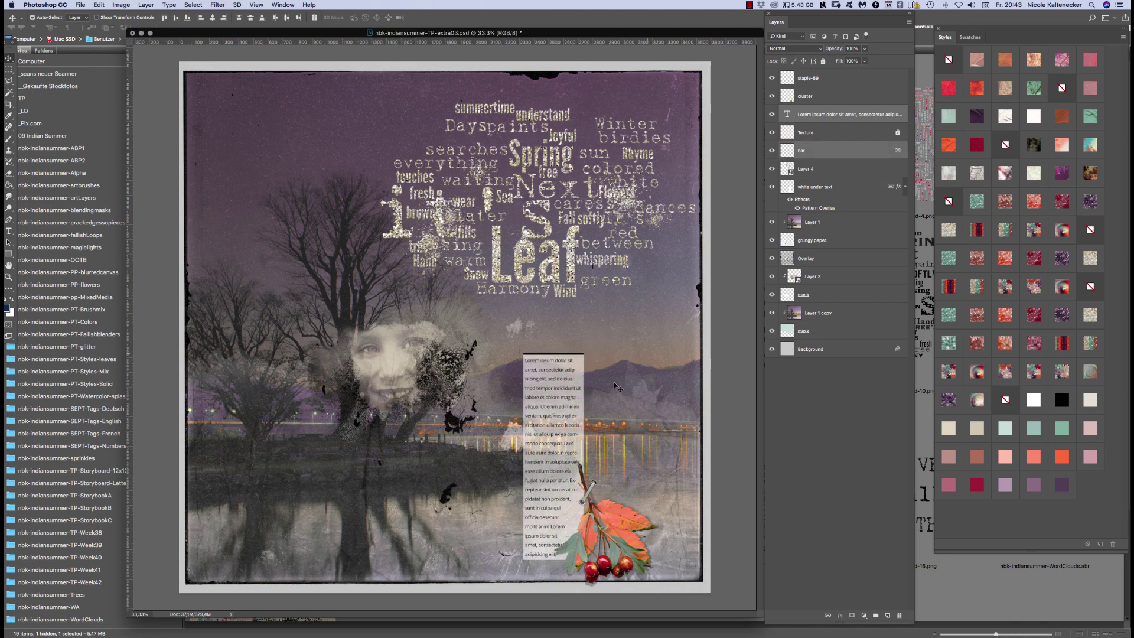
{"action": "left_click_drag", "start_coordinate": [567, 416], "coordinate": [576, 378]}
{"action": "left_click_drag", "start_coordinate": [603, 262], "coordinate": [605, 268]}
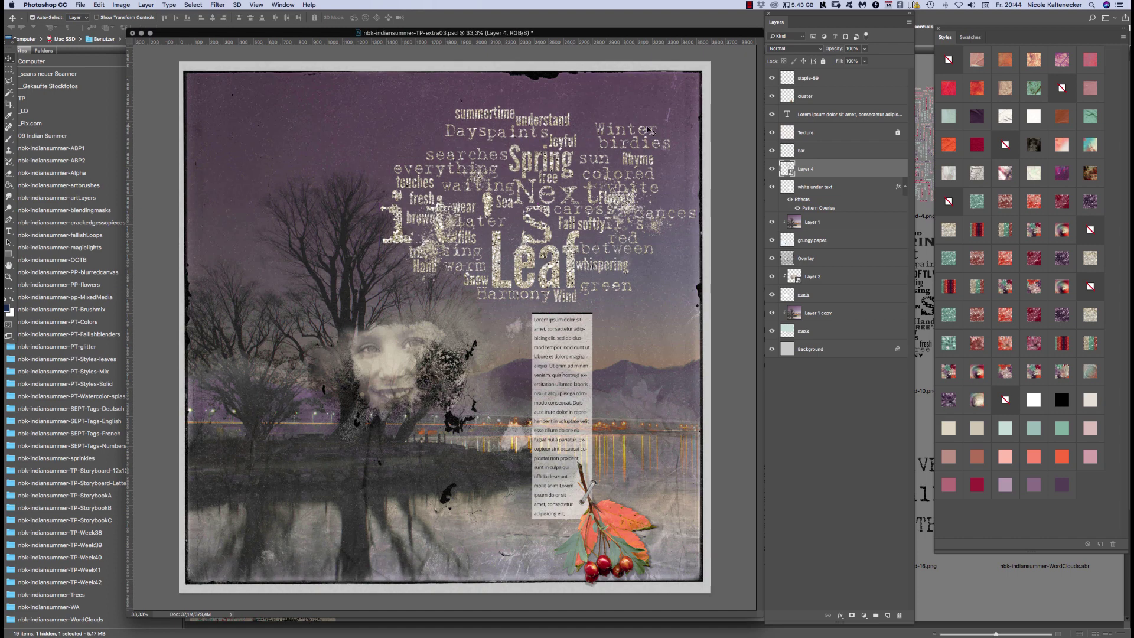
Save the nbk-indiansummer-TP-extra03 page and close it, and close the 241692.jpg source photo without saving its changes
{"action": "key", "text": "super+s"}
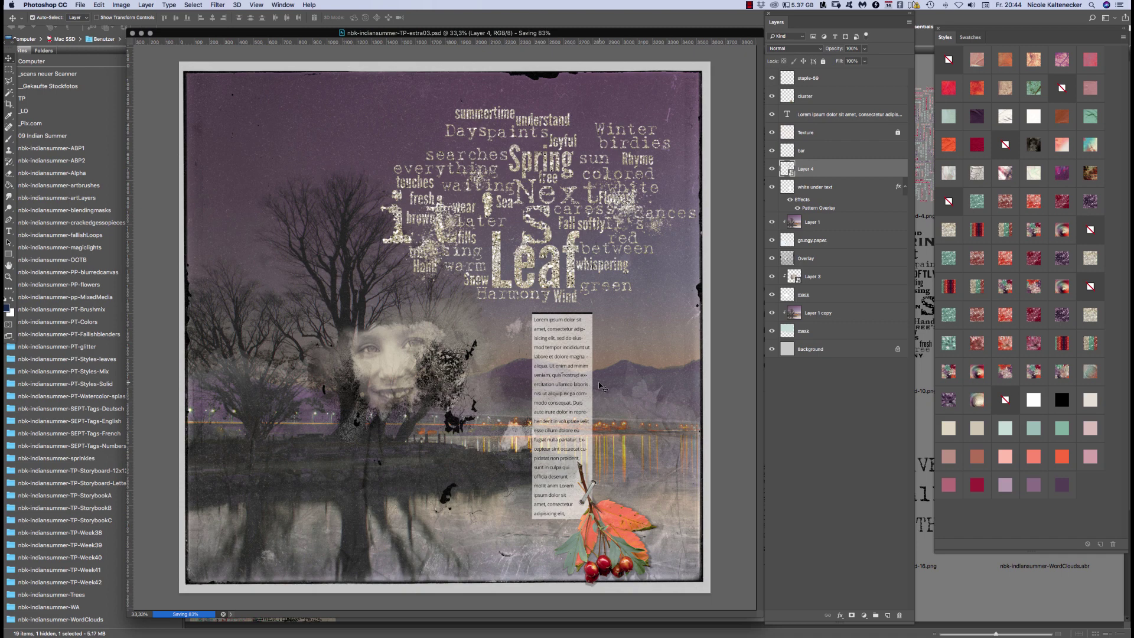
{"action": "key", "text": "super+w"}
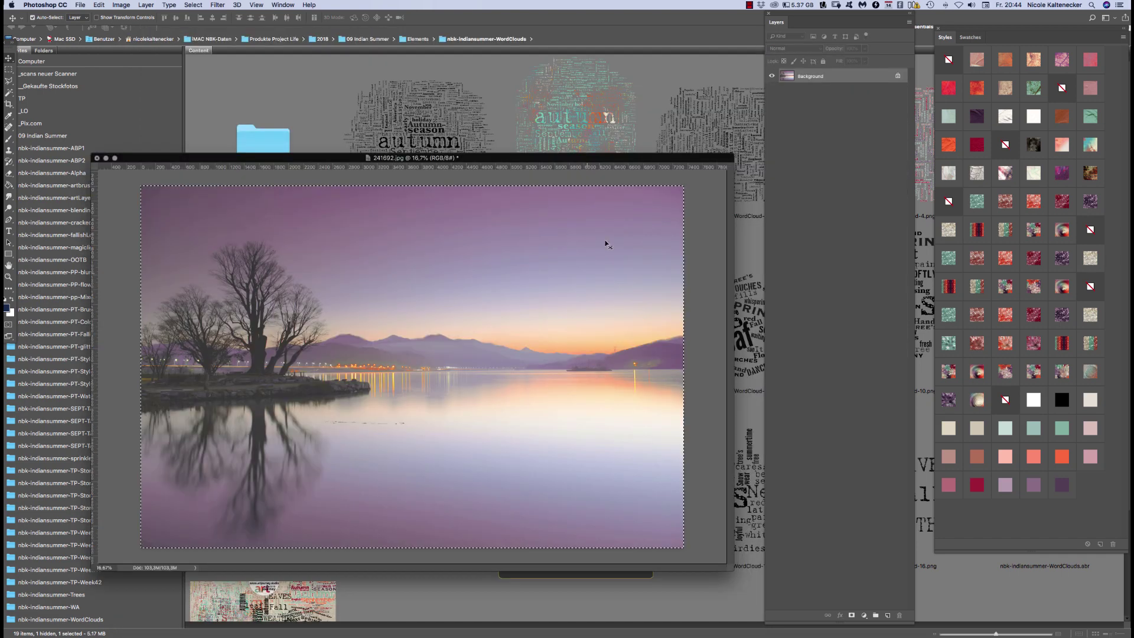
{"action": "key", "text": "super+w"}
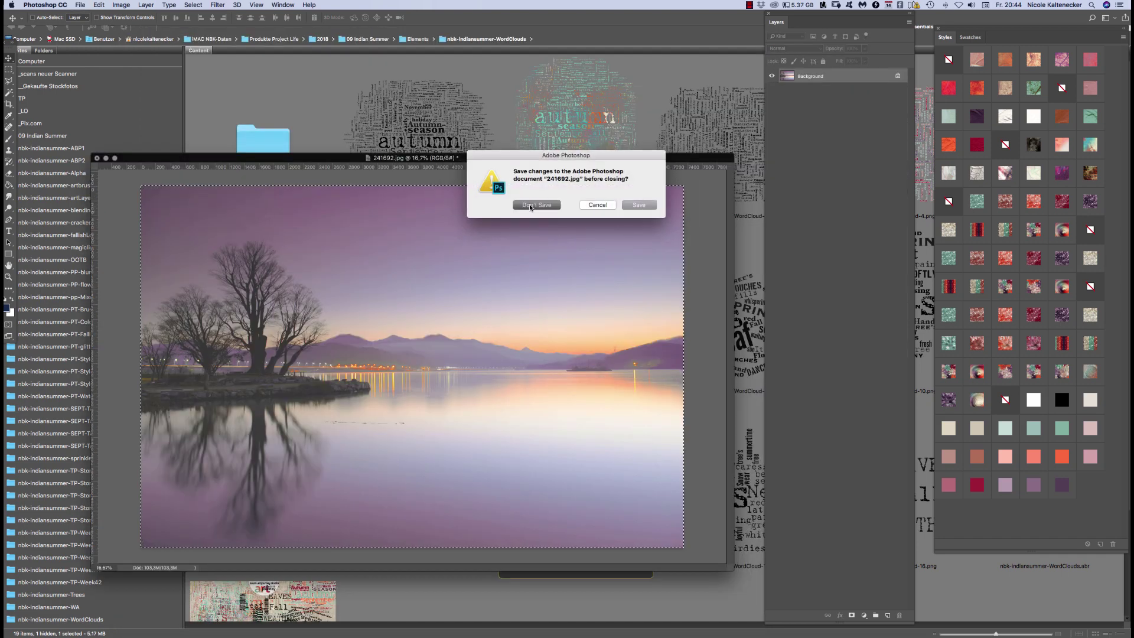
{"action": "left_click", "coordinate": [529, 204]}
Open nbk-indiansummer-TP-Frame.psd from the TP folder in Bridge and select its Background layer in Photoshop
{"action": "left_click", "coordinate": [39, 112]}
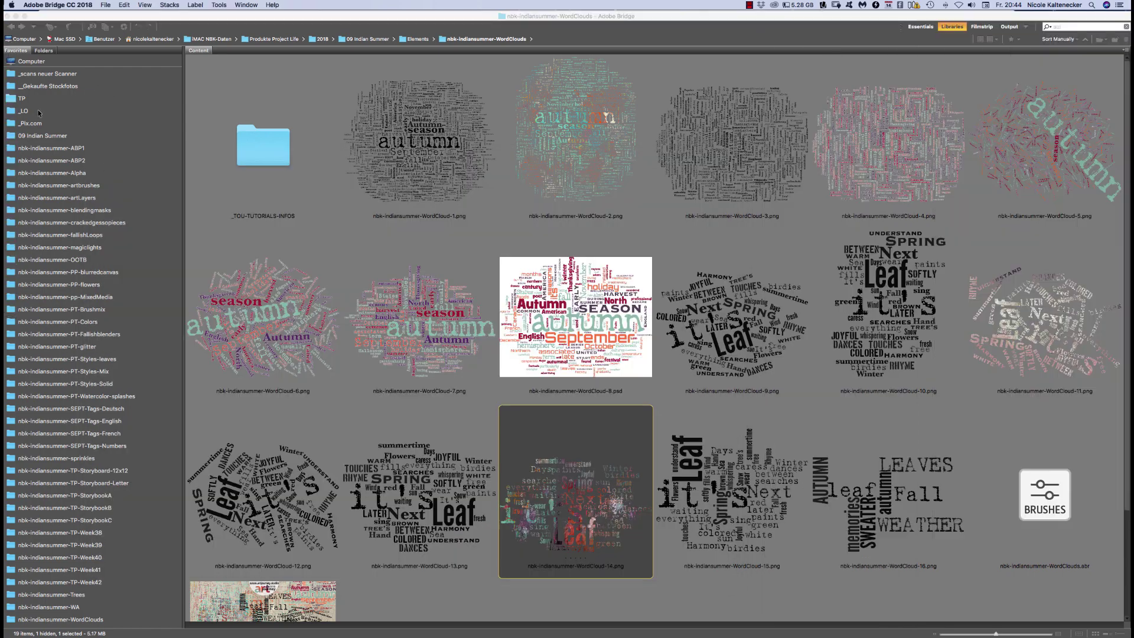
{"action": "left_click", "coordinate": [23, 98]}
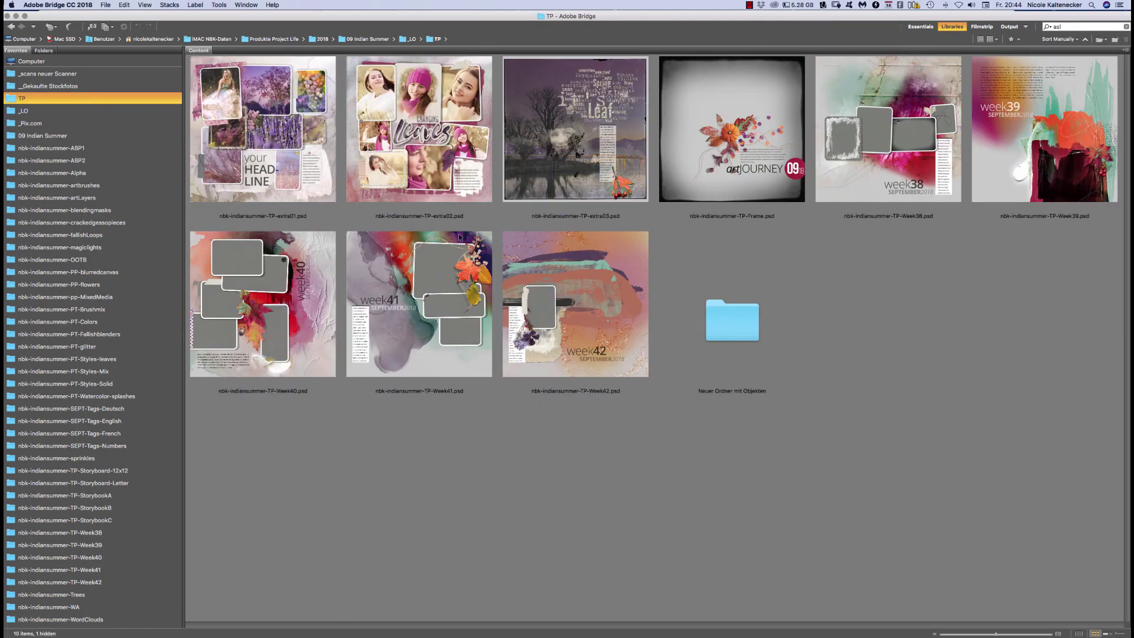
{"action": "left_click", "coordinate": [744, 135]}
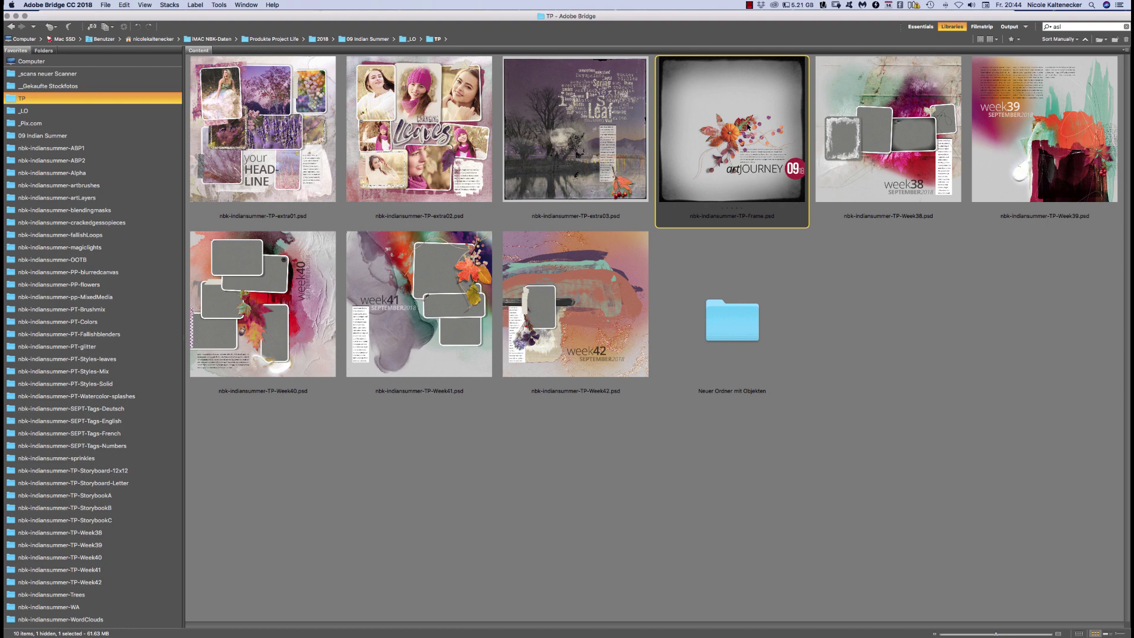
{"action": "double_click", "coordinate": [747, 126]}
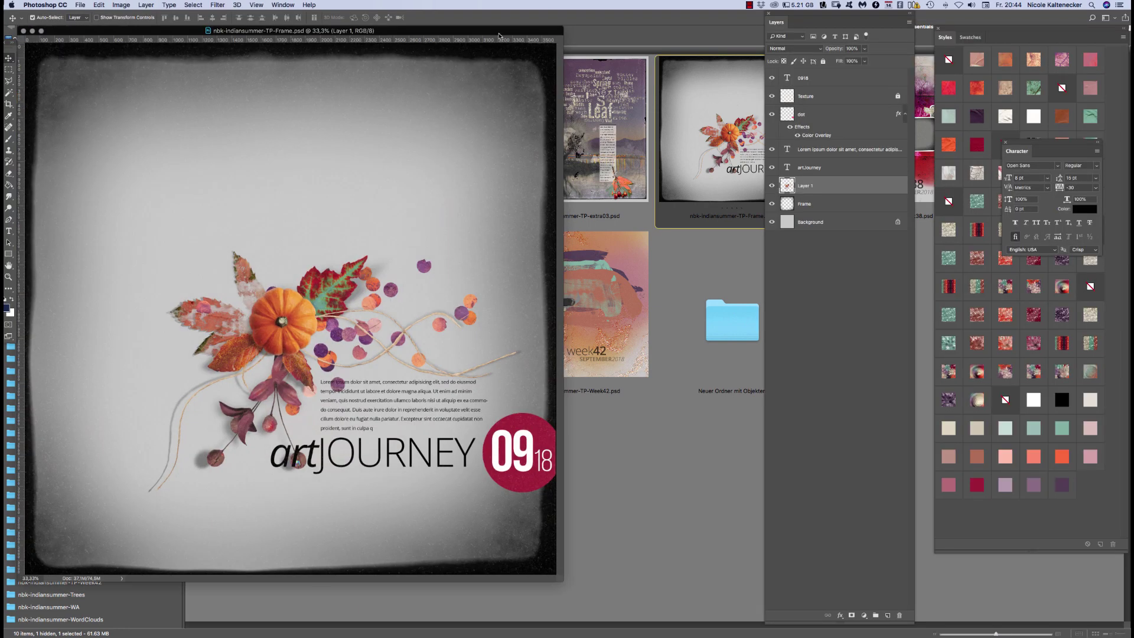
{"action": "left_click_drag", "start_coordinate": [500, 34], "coordinate": [684, 44]}
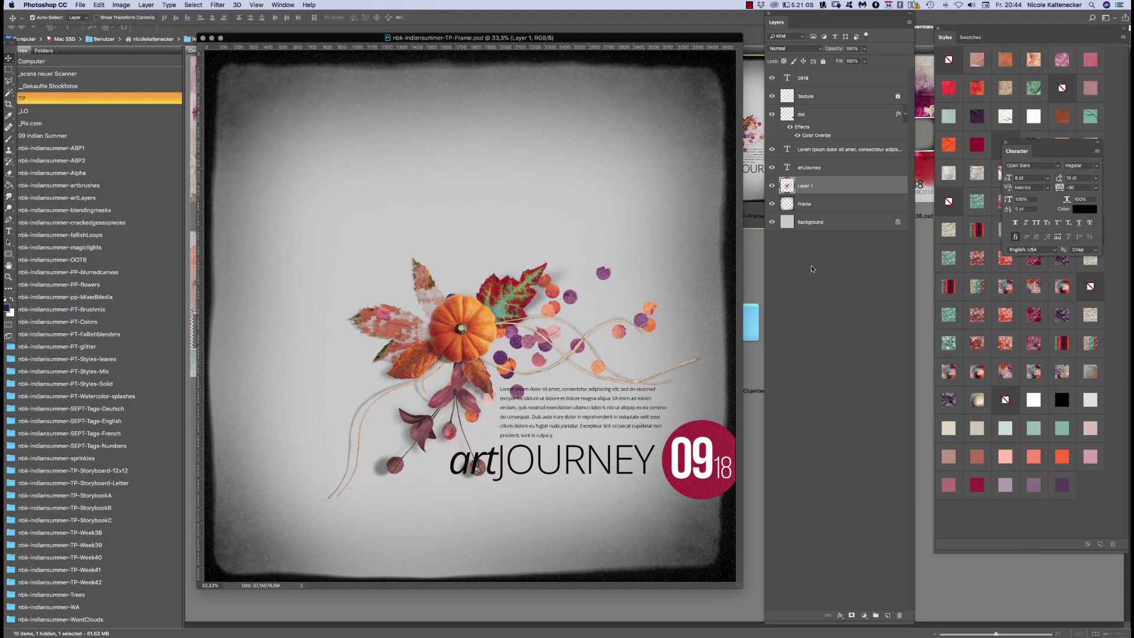
{"action": "left_click", "coordinate": [809, 209]}
{"action": "left_click", "coordinate": [830, 221]}
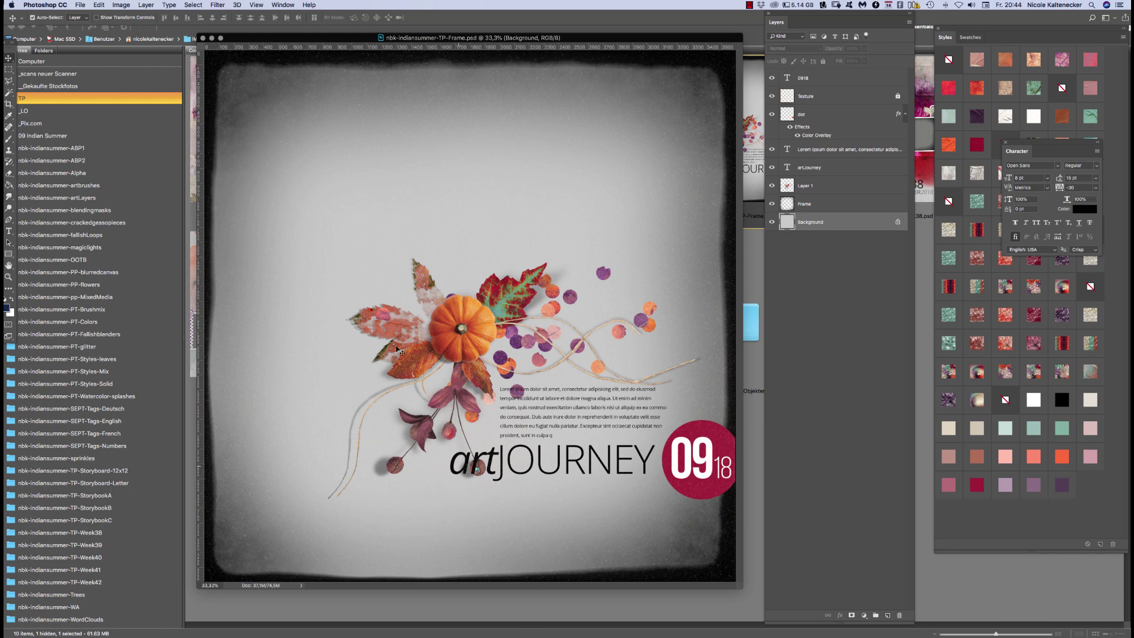
Try IS.jpg from the _LO folder in Bridge as page artwork, pasted above the frame template's Background layer and enlarged to fill the page
{"action": "left_click", "coordinate": [86, 122]}
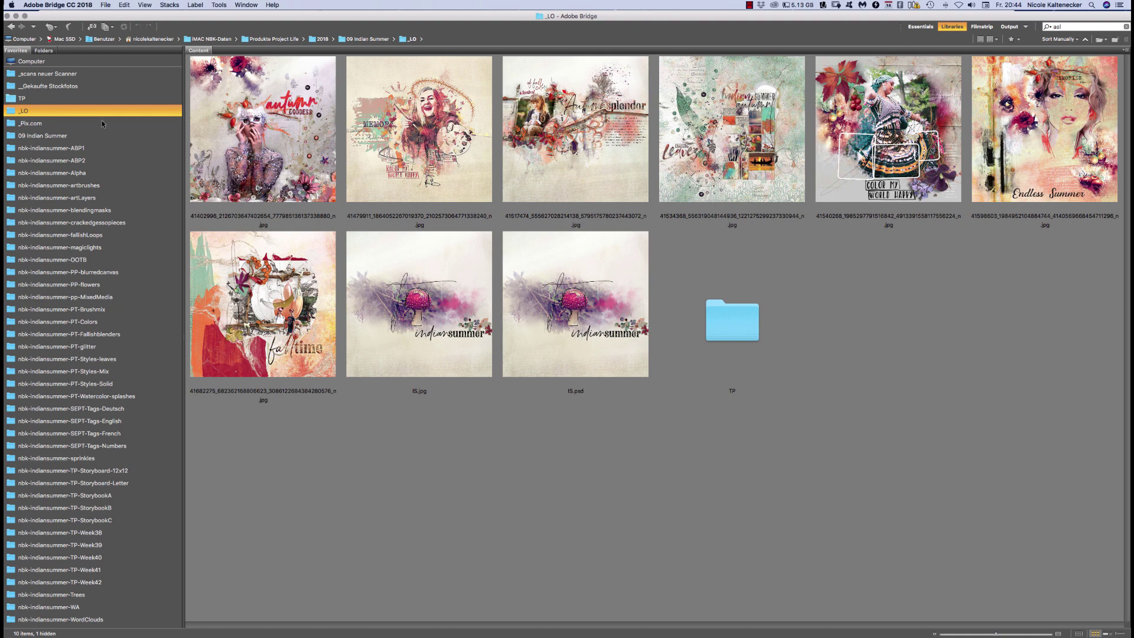
{"action": "left_click", "coordinate": [453, 311]}
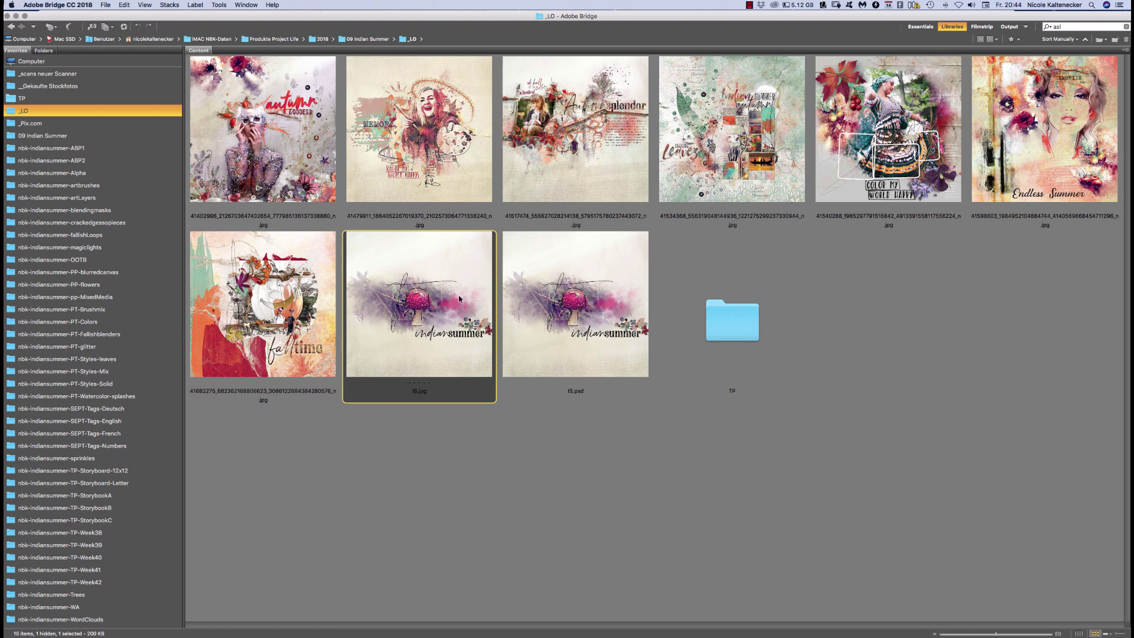
{"action": "double_click", "coordinate": [459, 299]}
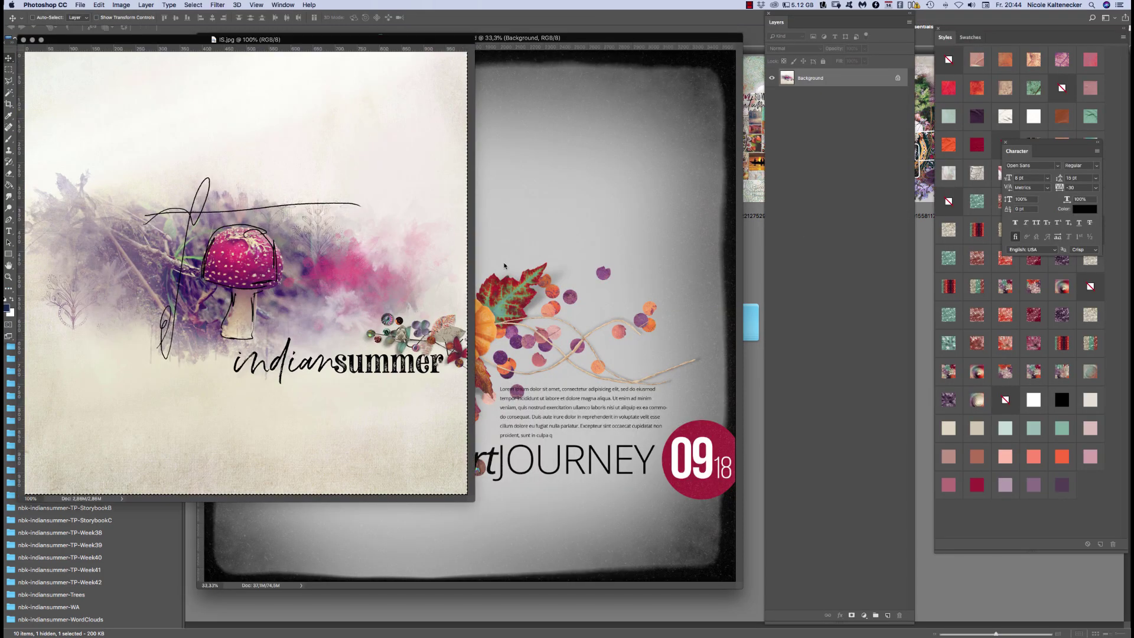
{"action": "left_click", "coordinate": [596, 187]}
{"action": "key", "text": "super+v"}
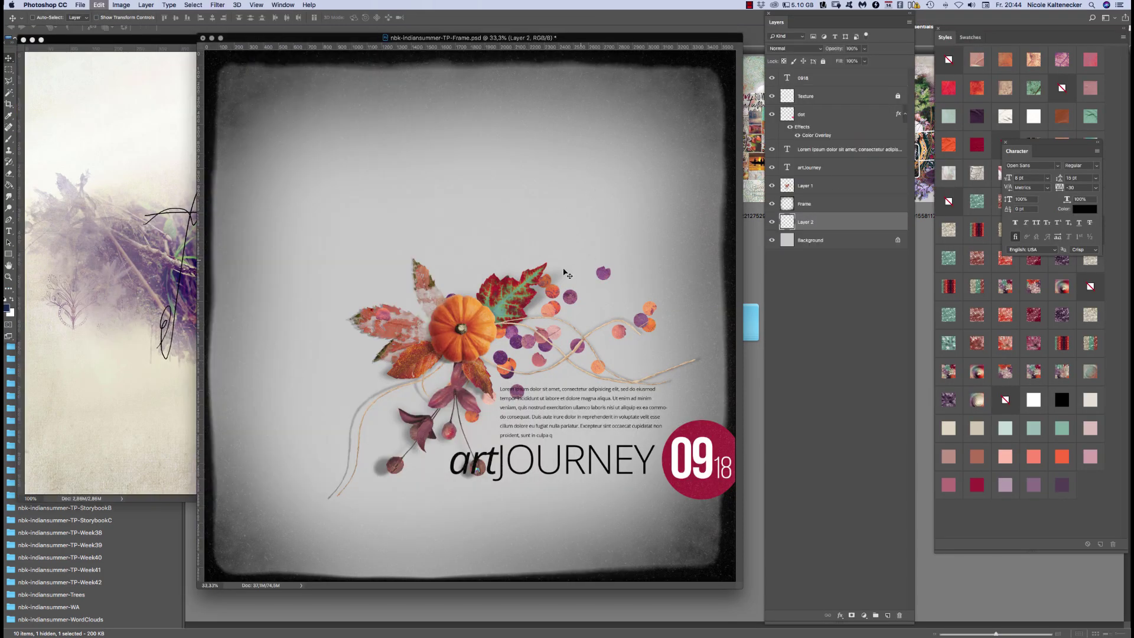
{"action": "key", "text": "super+t"}
{"action": "left_click_drag", "start_coordinate": [634, 118], "coordinate": [680, 128]}
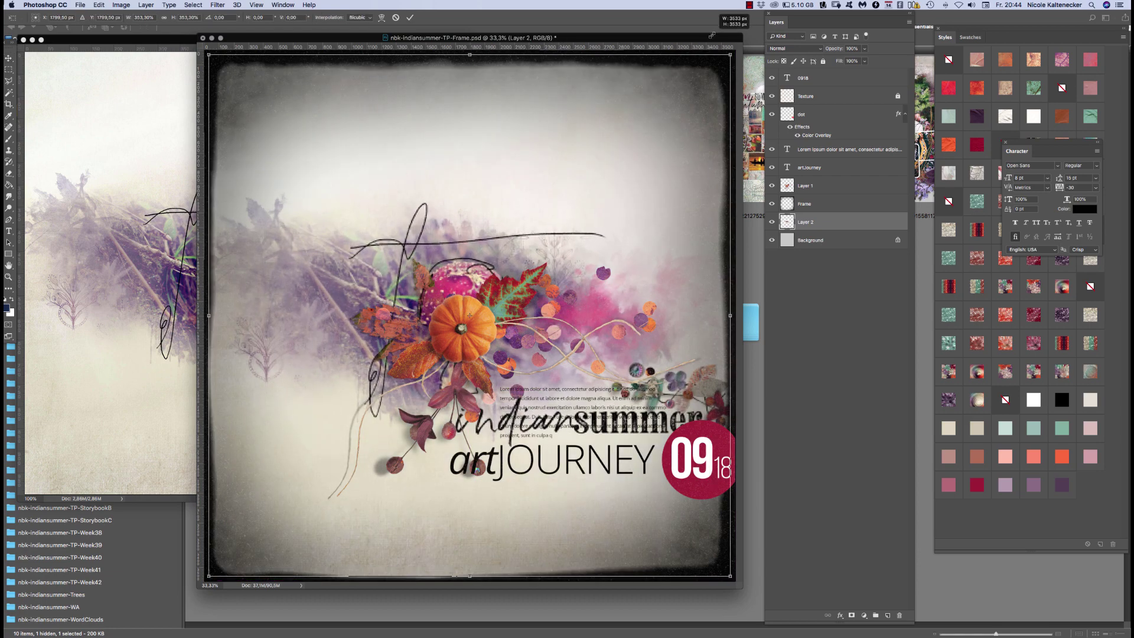
{"action": "key", "text": "Return"}
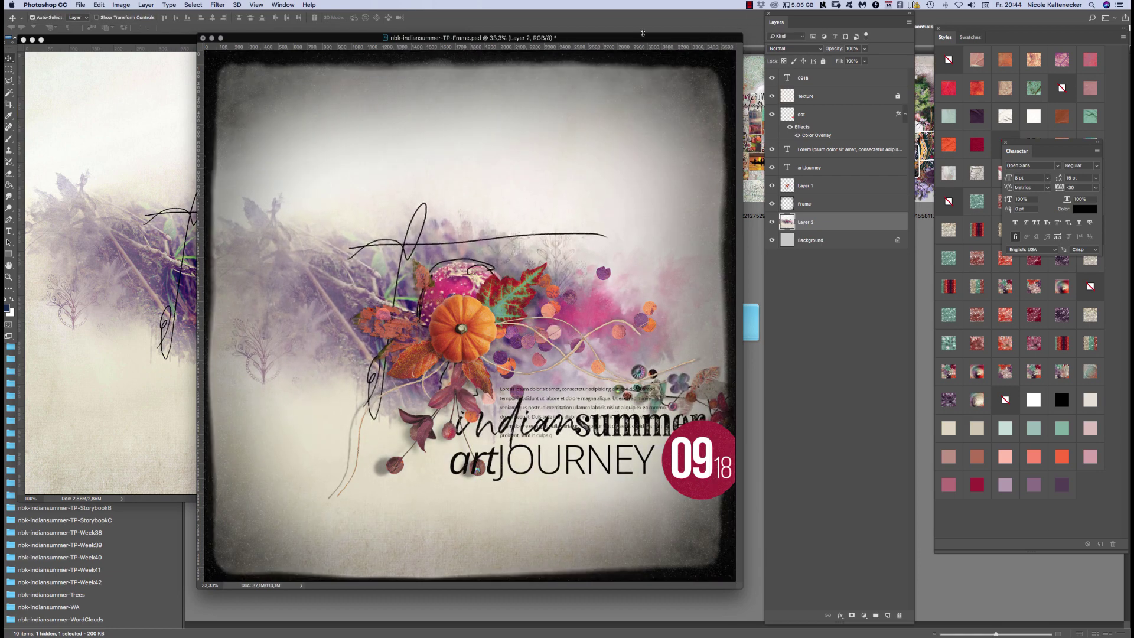
Delete the pasted mushroom artwork layer from the frame template and close IS.jpg
{"action": "key", "text": "Delete"}
{"action": "left_click", "coordinate": [106, 293]}
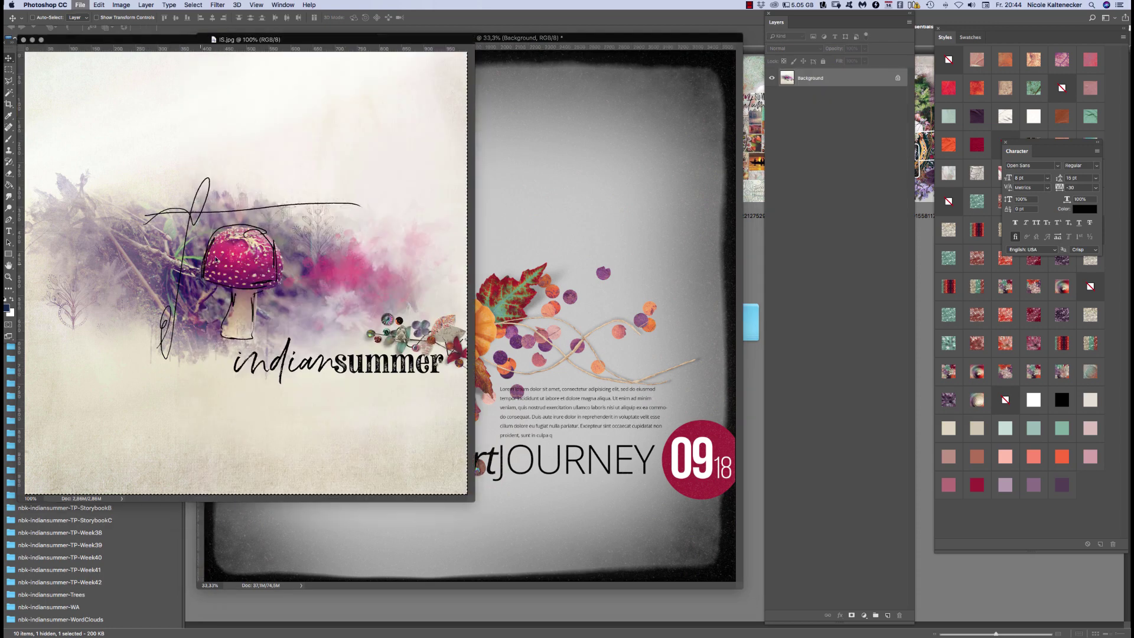
{"action": "key", "text": "super+w"}
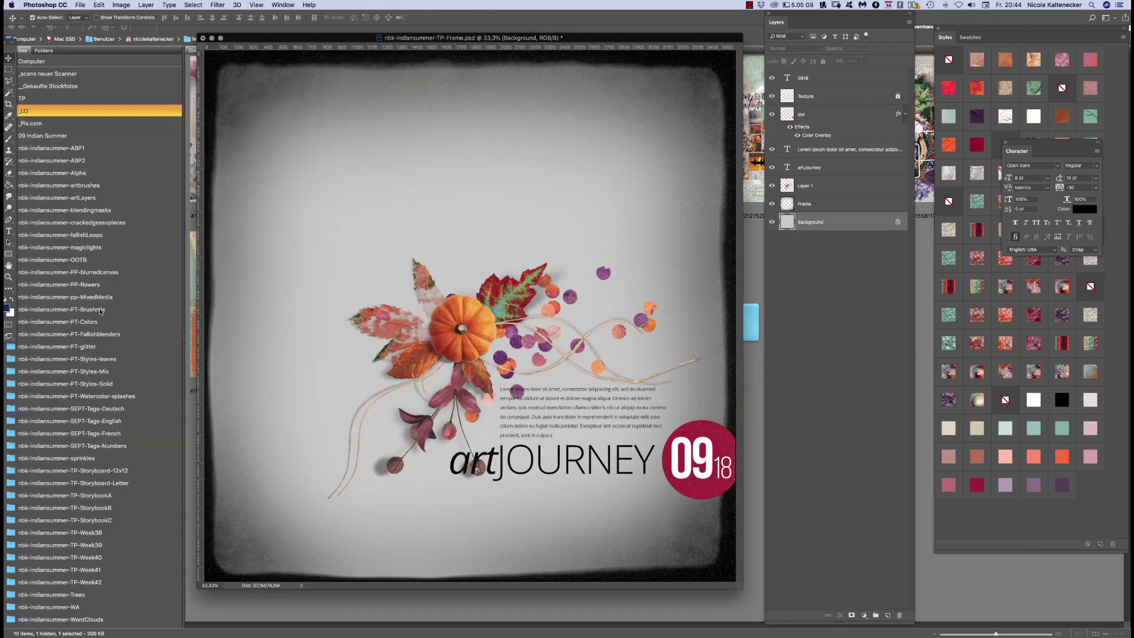
Copy the red maple leaf photo 58751.jpg from Bridge's _Pix.com folder into the frame template above the Background layer, closing the source photo
{"action": "left_click", "coordinate": [134, 122]}
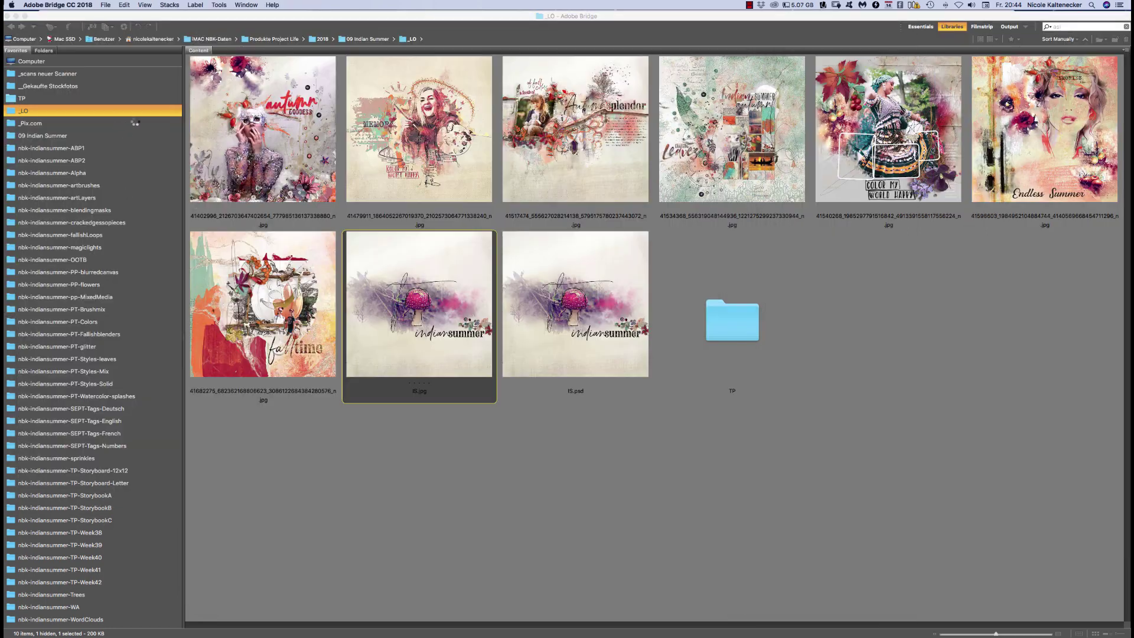
{"action": "left_click", "coordinate": [143, 123]}
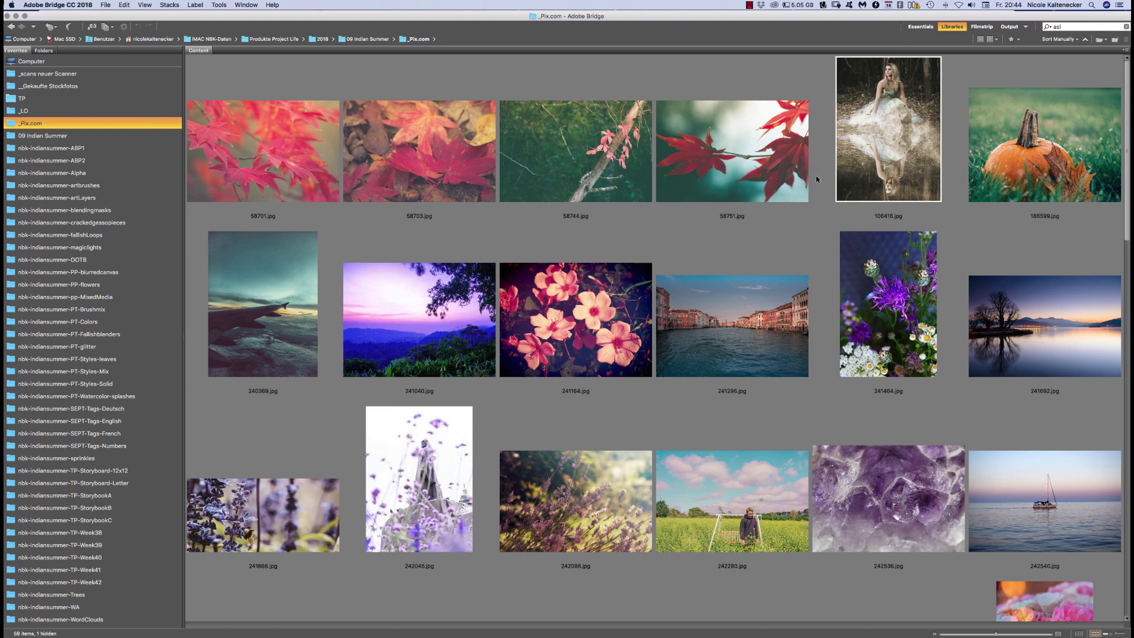
{"action": "double_click", "coordinate": [747, 174]}
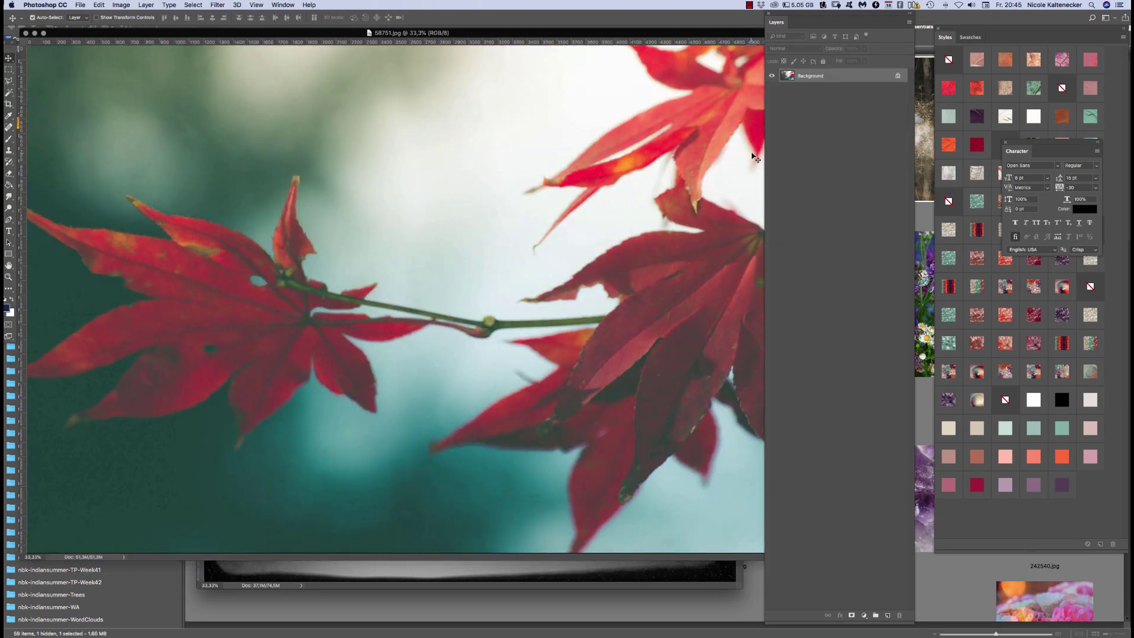
{"action": "key", "text": "super+w"}
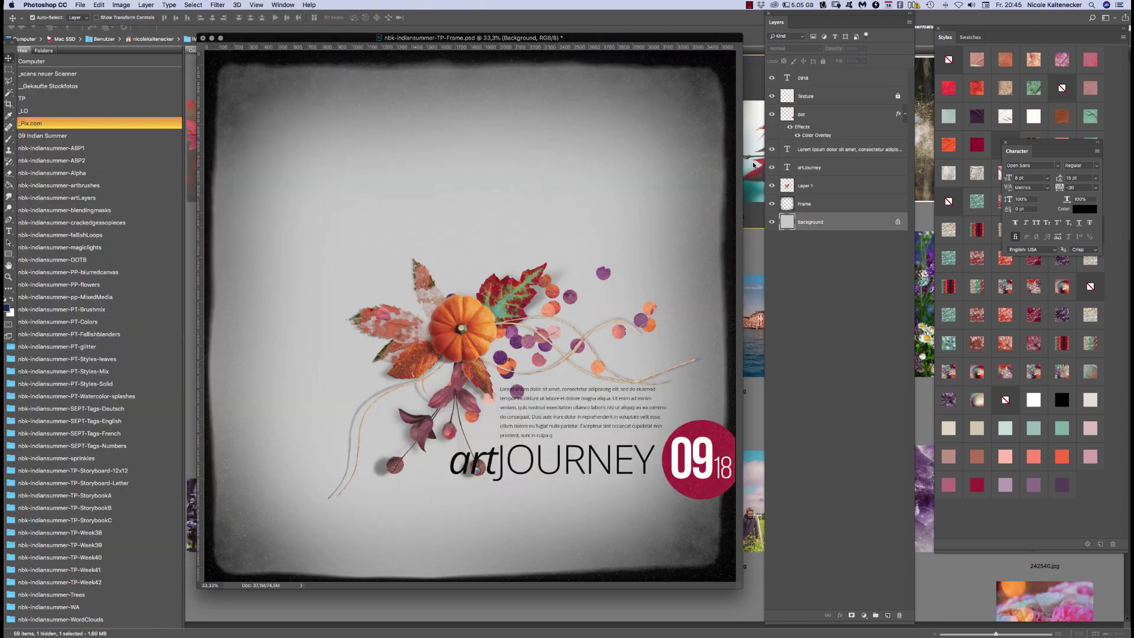
{"action": "key", "text": "super+v"}
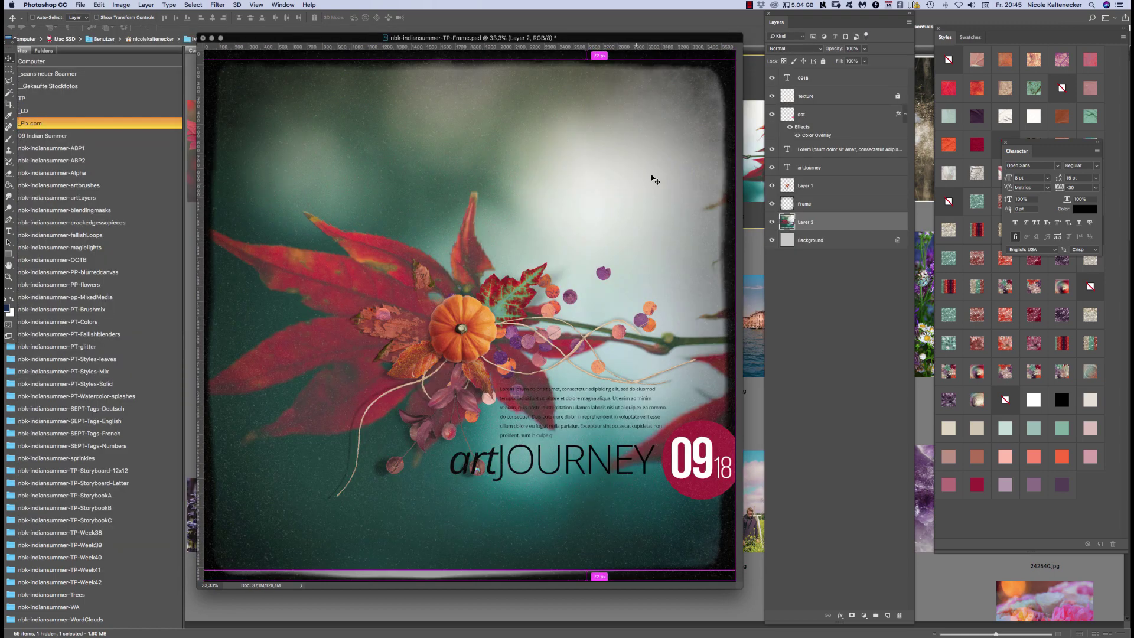
Enlarge the maple leaf photo to about 106% so it covers the full height of the page beneath the frame
{"action": "left_click_drag", "start_coordinate": [413, 37], "coordinate": [380, 29]}
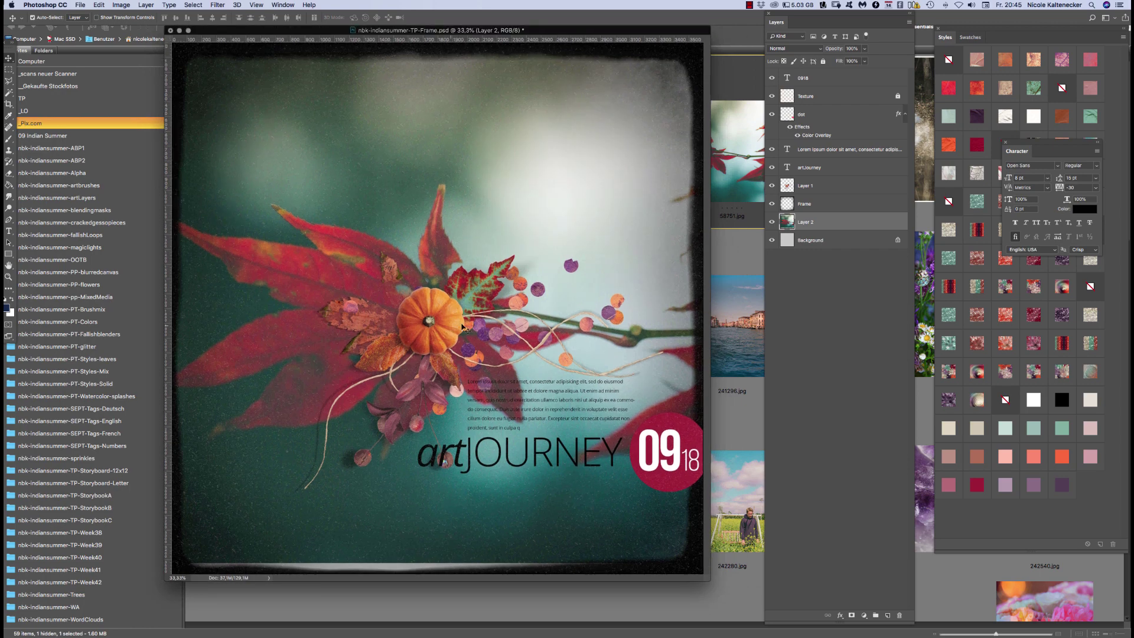
{"action": "key", "text": "super+minus"}
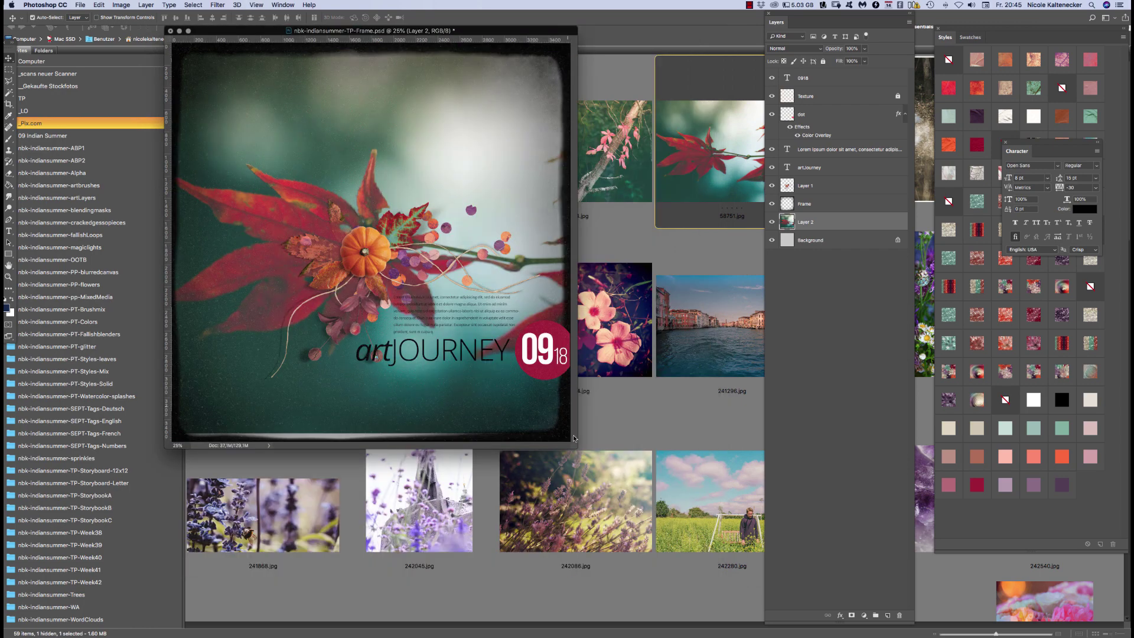
{"action": "left_click_drag", "start_coordinate": [576, 442], "coordinate": [522, 444]}
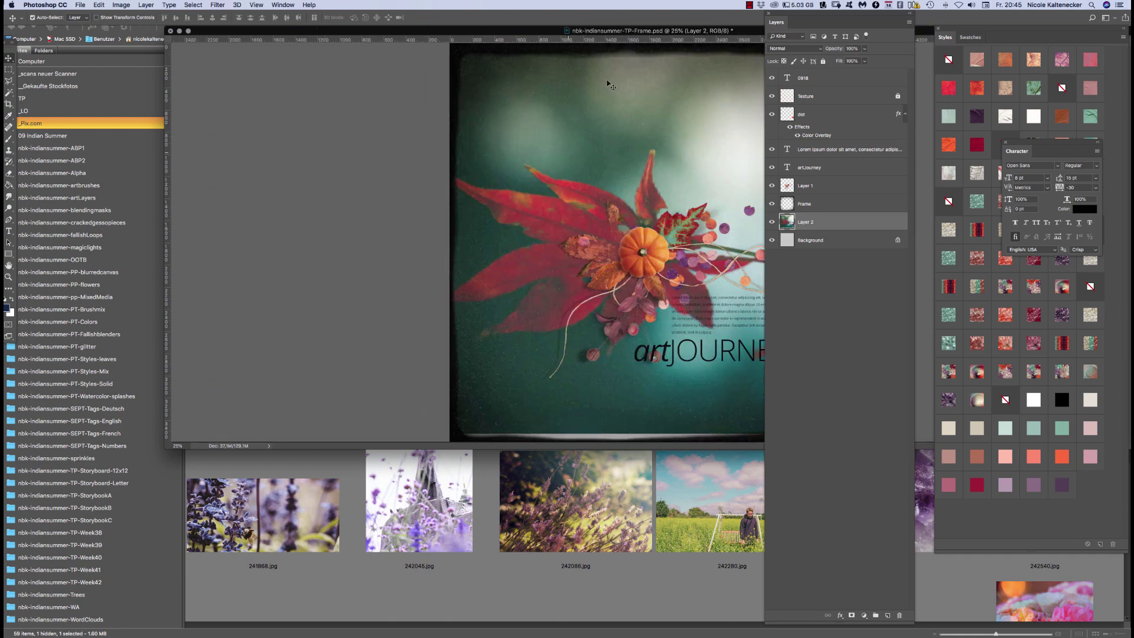
{"action": "double_click", "coordinate": [606, 27]}
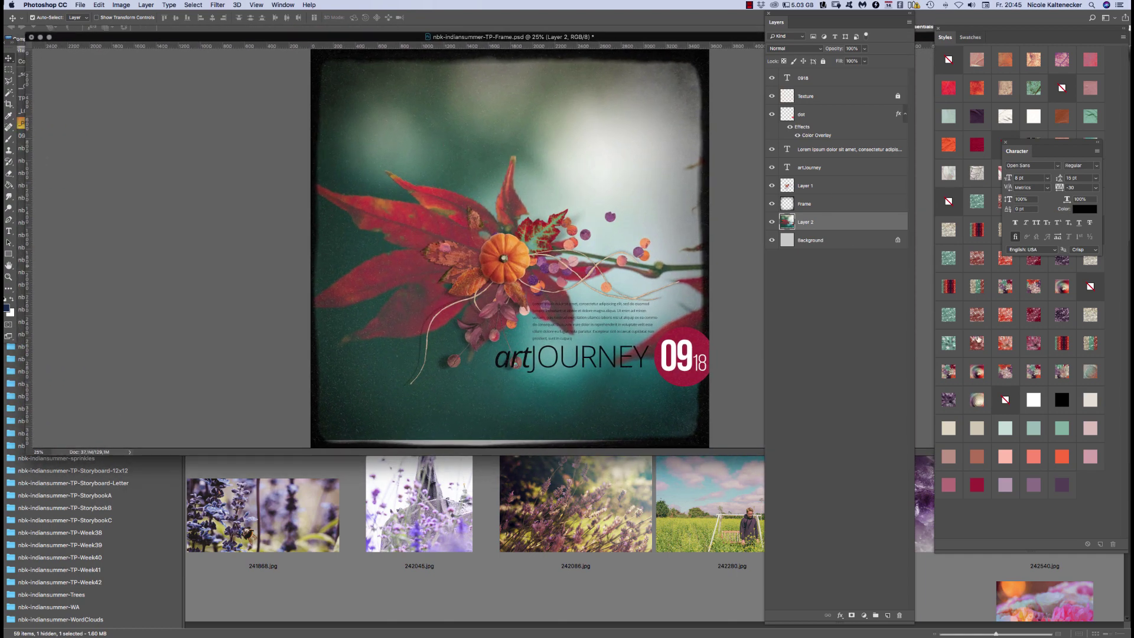
{"action": "left_click_drag", "start_coordinate": [1126, 551], "coordinate": [1114, 342]}
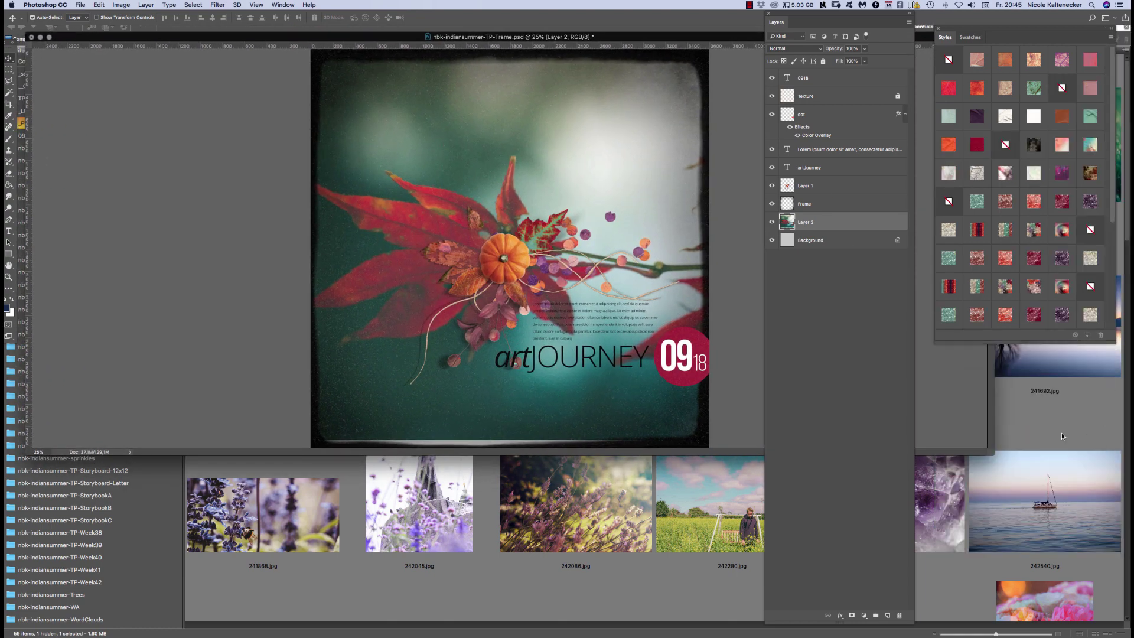
{"action": "left_click_drag", "start_coordinate": [990, 449], "coordinate": [755, 575]}
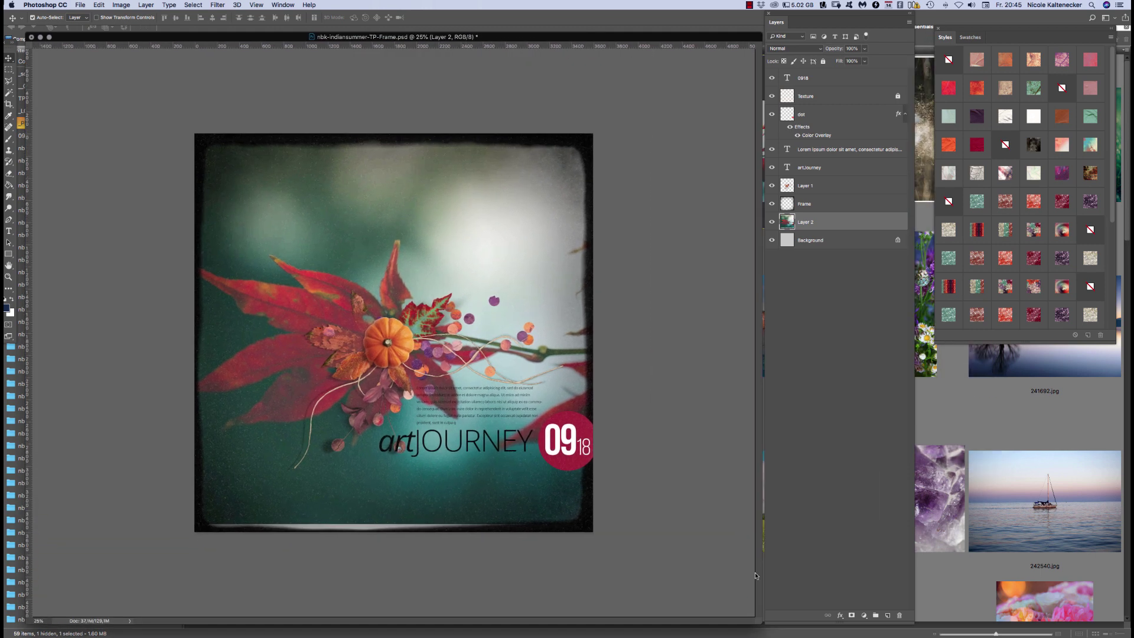
{"action": "key", "text": "super+t"}
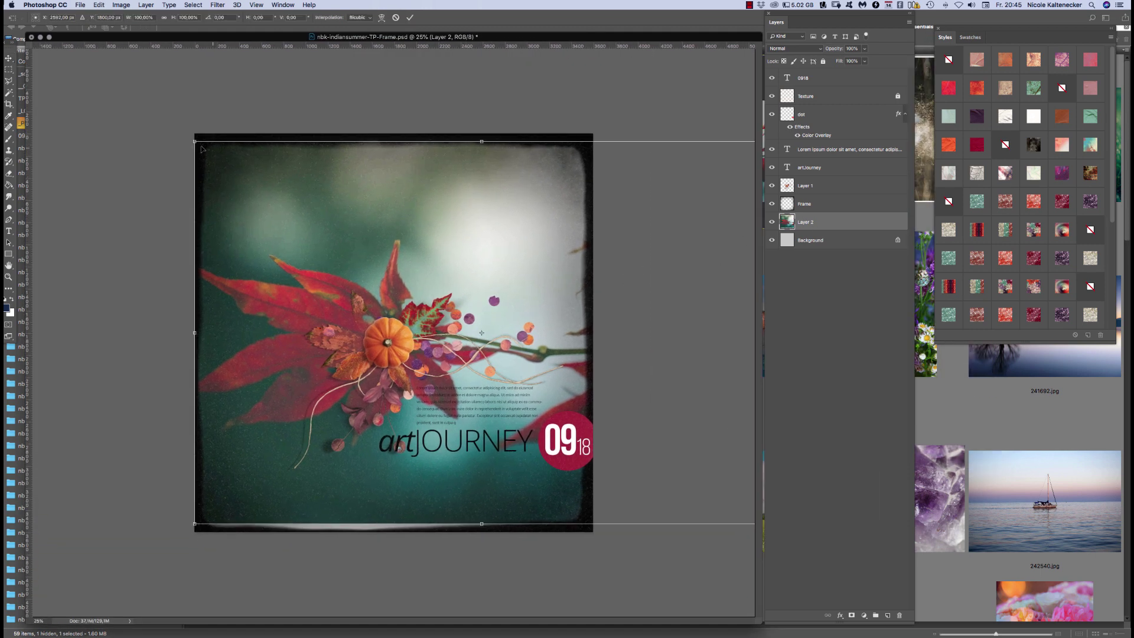
{"action": "left_click_drag", "start_coordinate": [196, 142], "coordinate": [179, 131]}
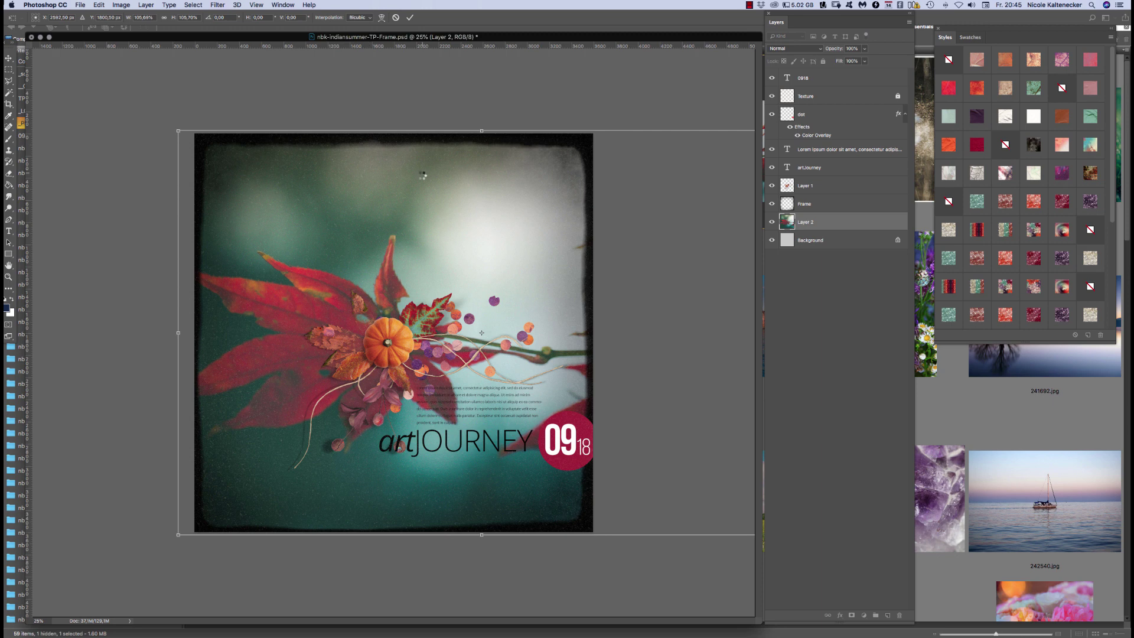
{"action": "key", "text": "Return"}
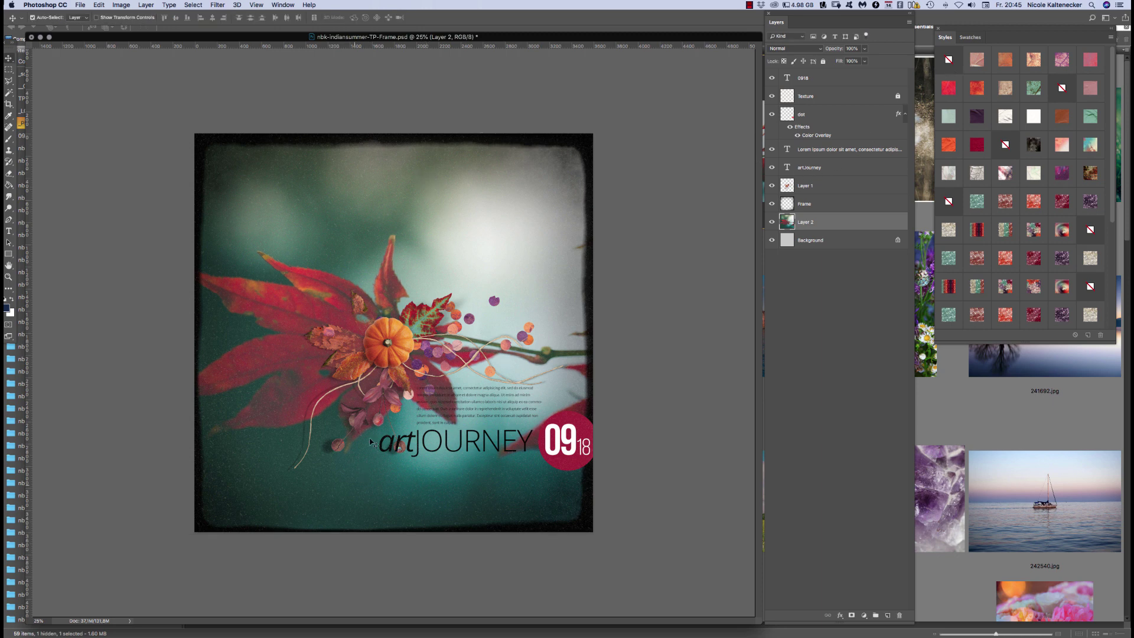
Use Replace Color on the maple leaf photo to change its sampled teal background to the sage green swatch 7fb1a4
{"action": "left_click", "coordinate": [970, 37]}
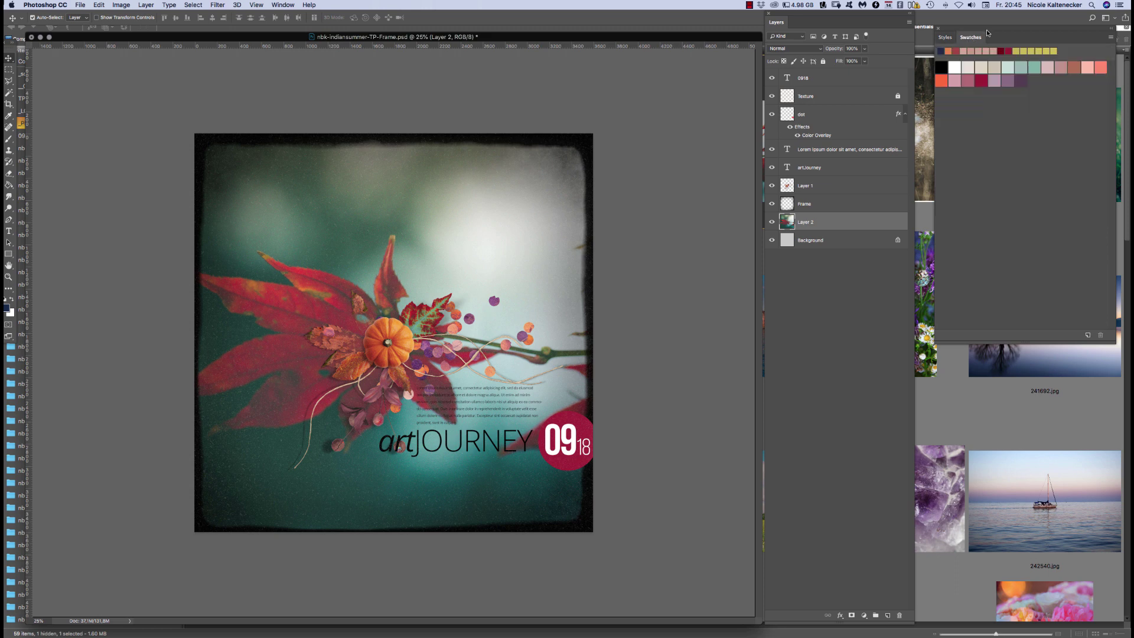
{"action": "left_click_drag", "start_coordinate": [979, 34], "coordinate": [976, 61]}
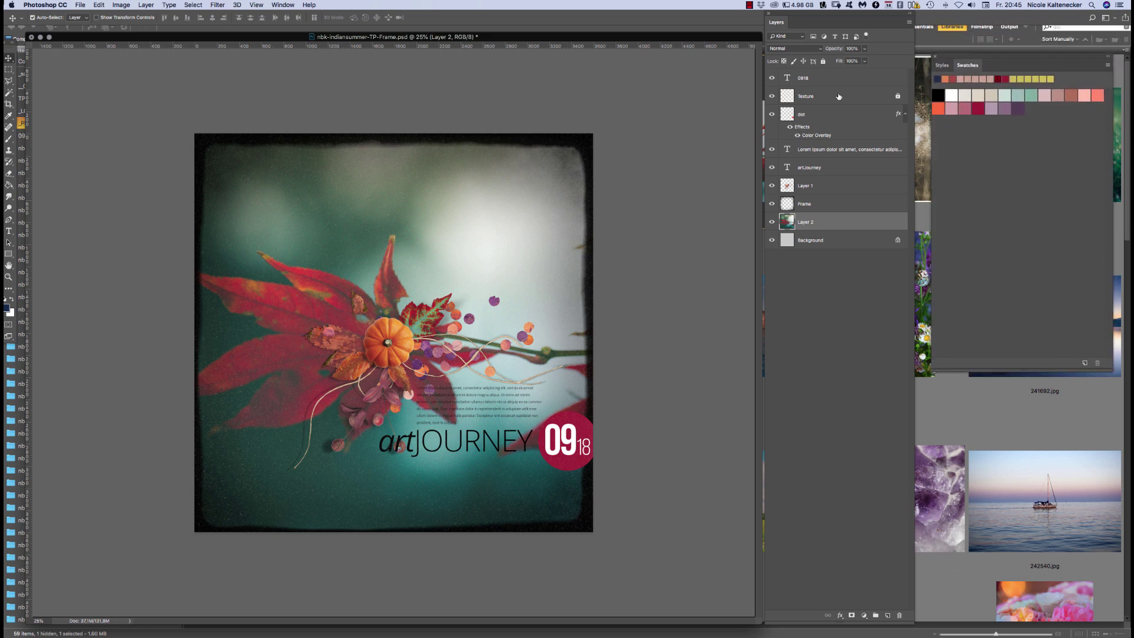
{"action": "left_click", "coordinate": [121, 5]}
{"action": "mouse_move", "coordinate": [127, 18]}
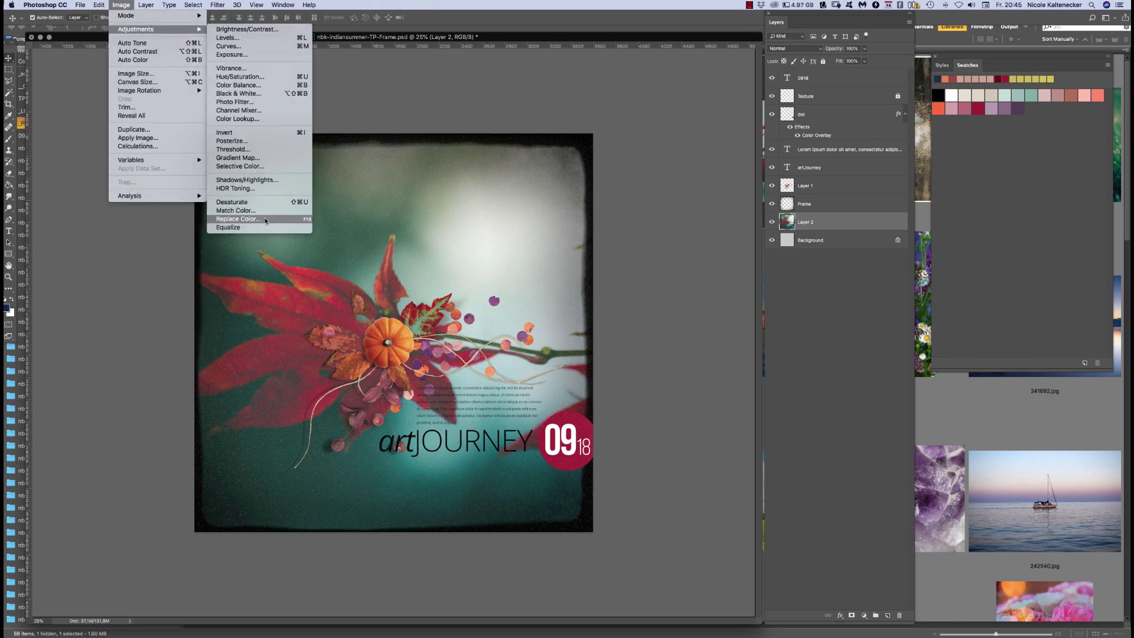
{"action": "left_click", "coordinate": [265, 219]}
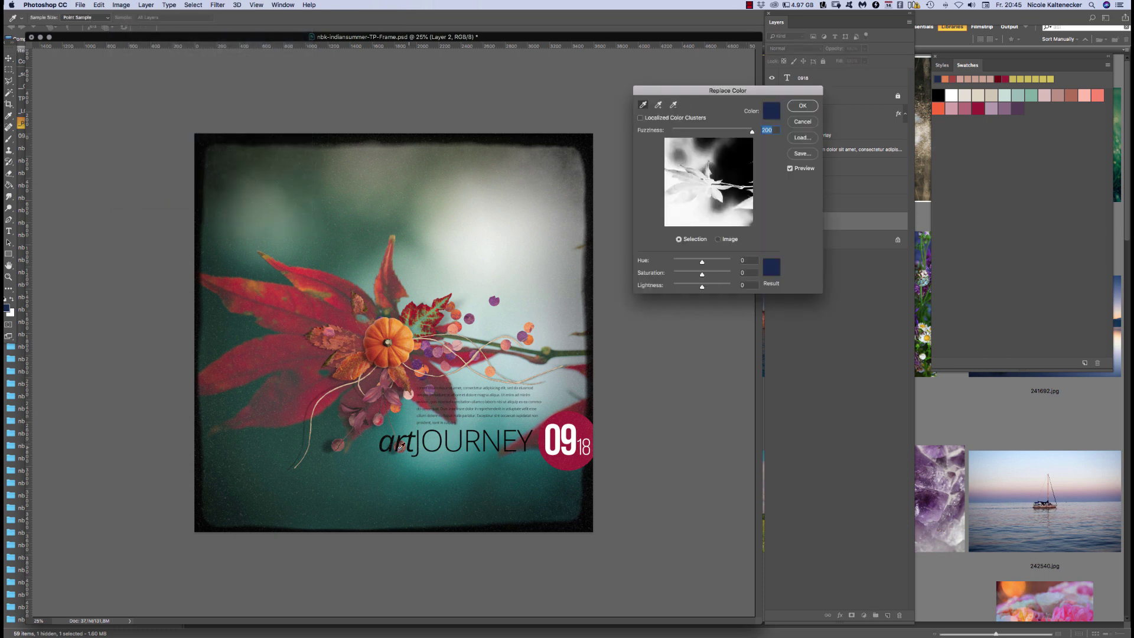
{"action": "left_click", "coordinate": [410, 464]}
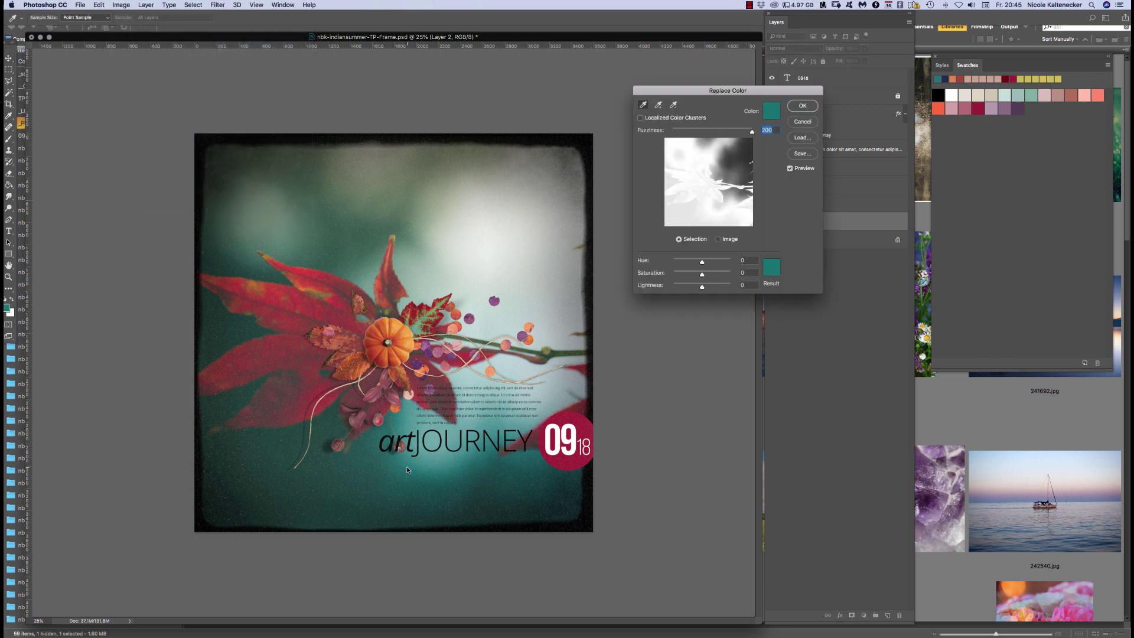
{"action": "left_click", "coordinate": [771, 266]}
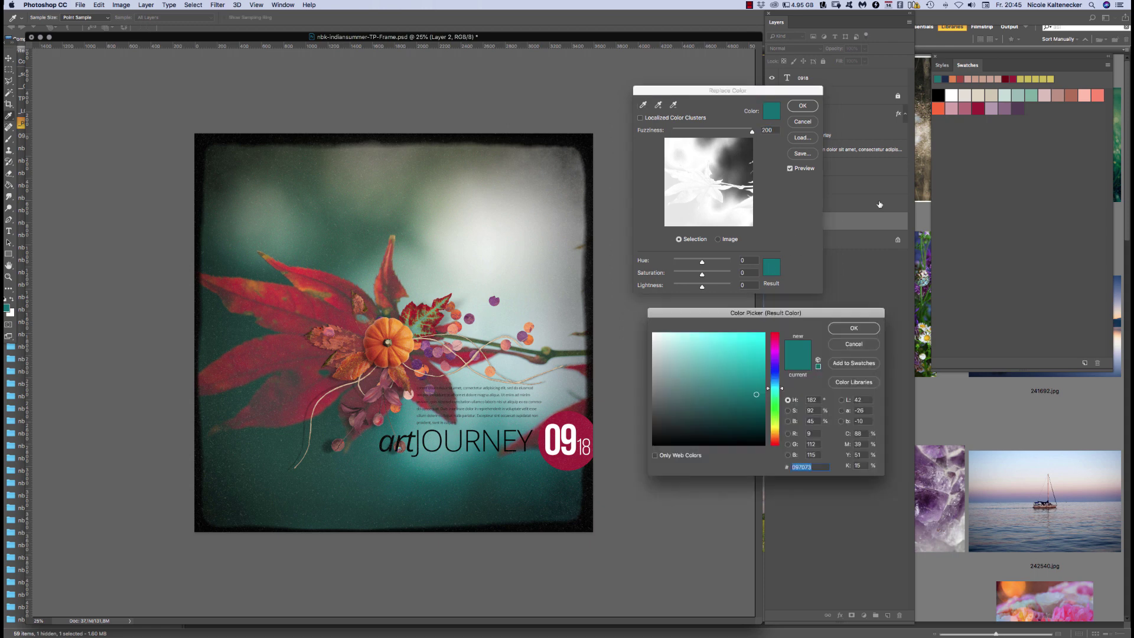
{"action": "left_click", "coordinate": [1028, 95]}
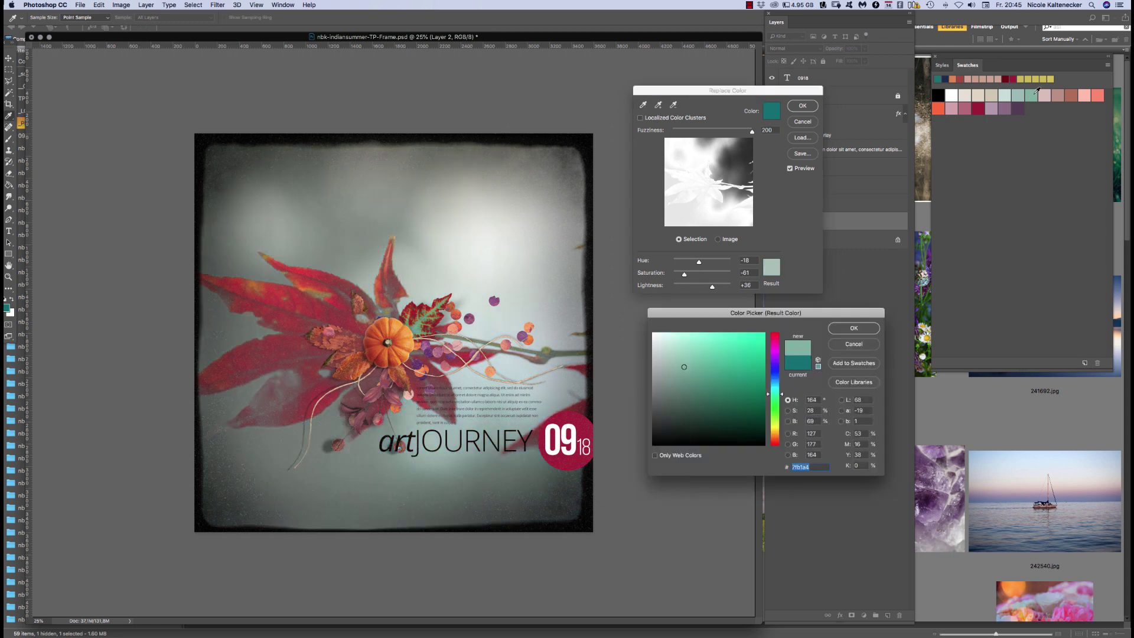
{"action": "left_click", "coordinate": [861, 328]}
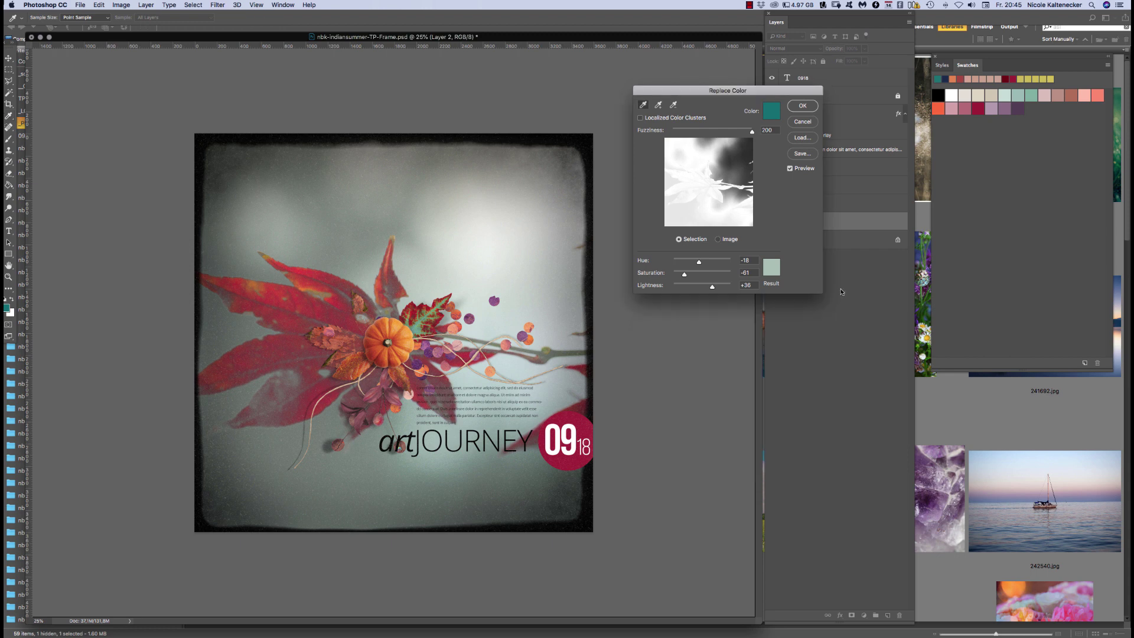
{"action": "left_click", "coordinate": [813, 105]}
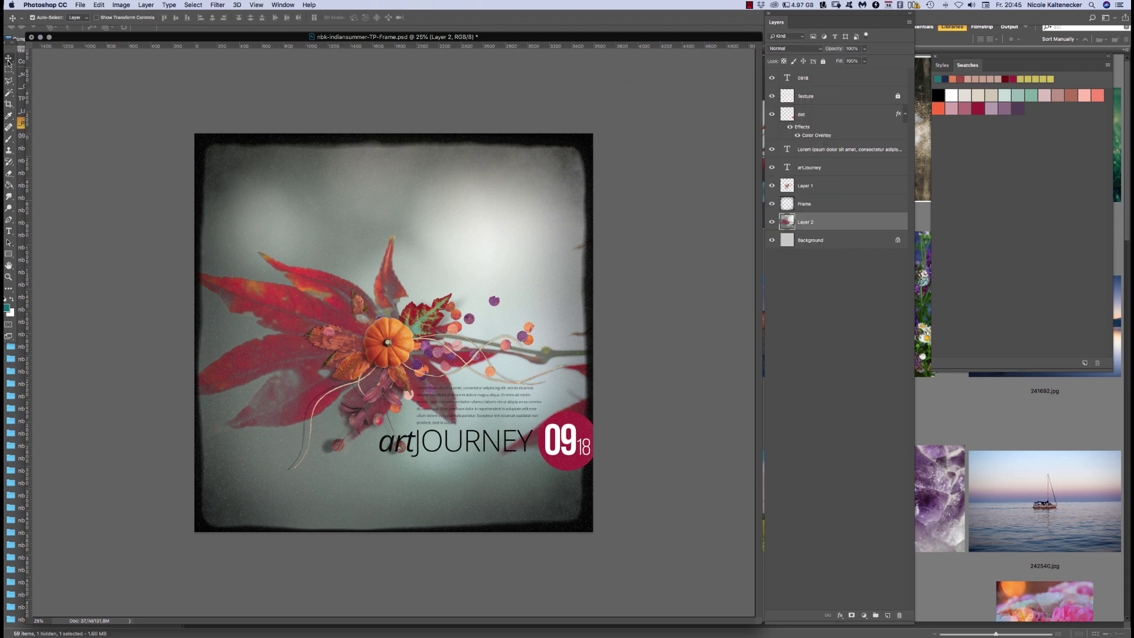
Move the pumpkin and leaf cluster slightly right and up, and delete the artJOURNEY title layer
{"action": "left_click_drag", "start_coordinate": [409, 338], "coordinate": [442, 329]}
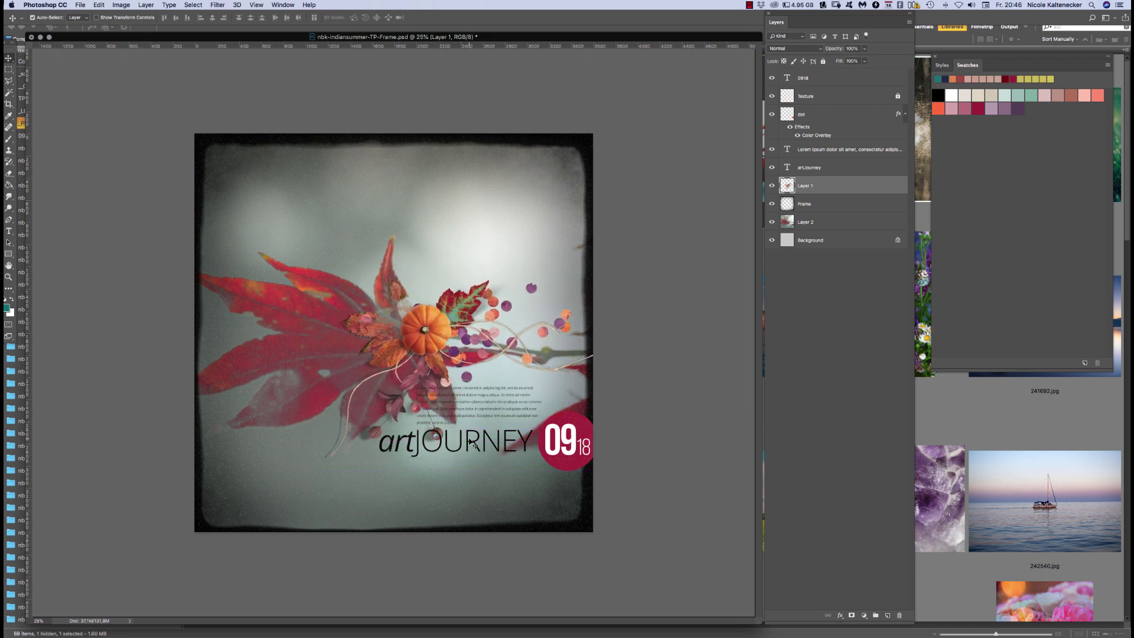
{"action": "left_click", "coordinate": [471, 443]}
{"action": "left_click_drag", "start_coordinate": [470, 443], "coordinate": [469, 469]}
{"action": "key", "text": "Delete"}
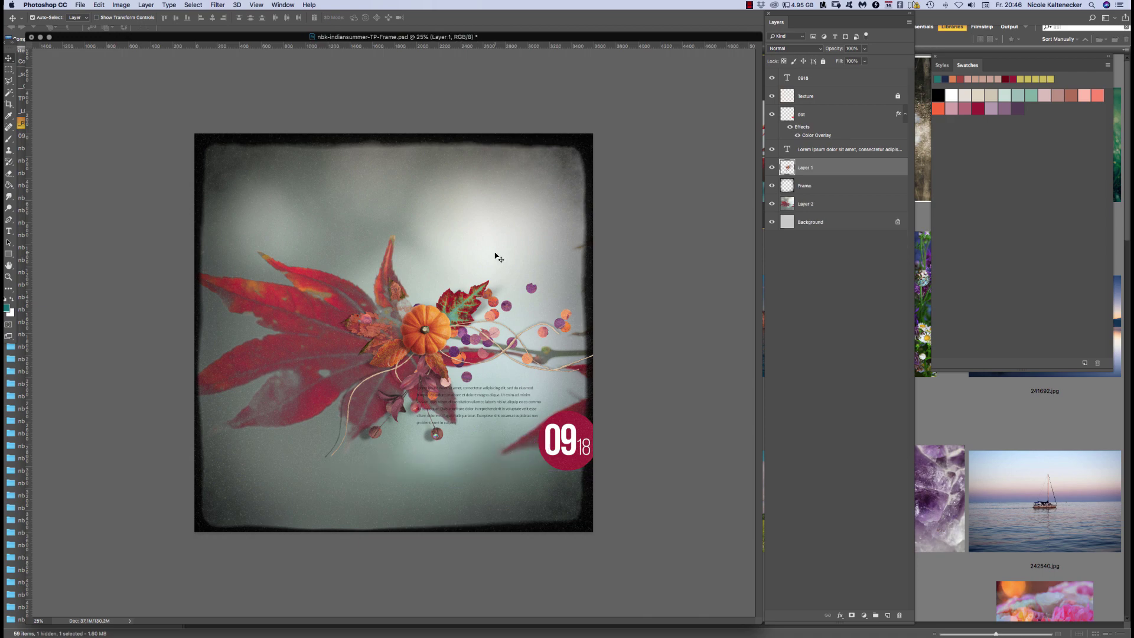
Copy nbk-IS-WA-falltime.png from Bridge's nbk-indiansummer-WA folder in Elements onto the page's old title spot, layered beneath the pumpkin cluster
{"action": "left_click", "coordinate": [954, 582]}
{"action": "left_click", "coordinate": [635, 205]}
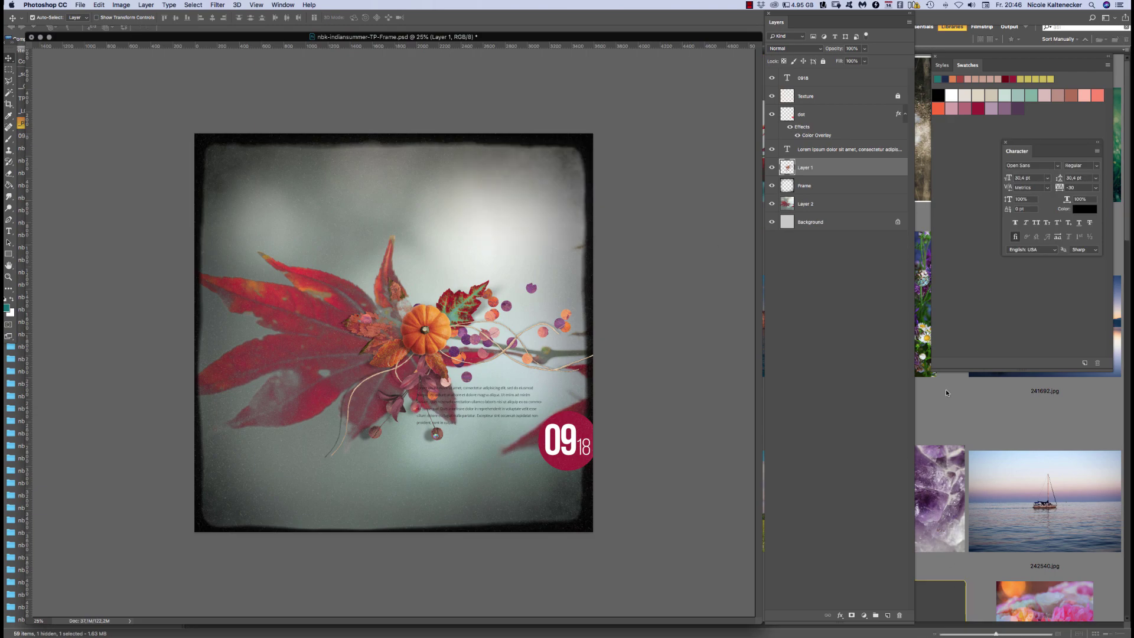
{"action": "left_click", "coordinate": [944, 389]}
{"action": "left_click", "coordinate": [89, 137]}
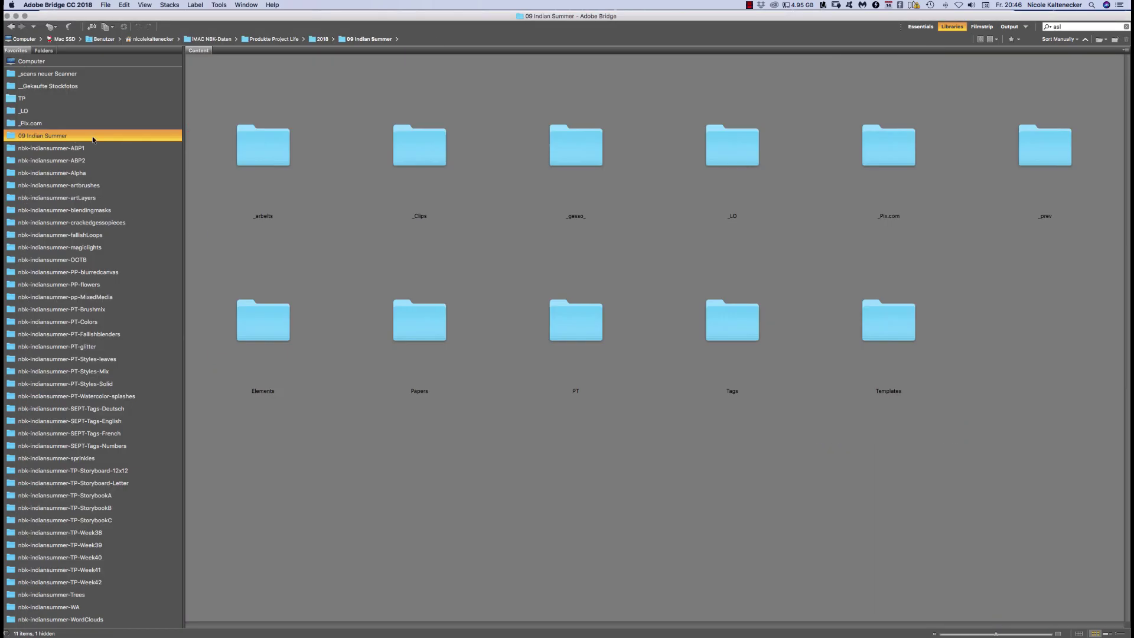
{"action": "left_click", "coordinate": [728, 333]}
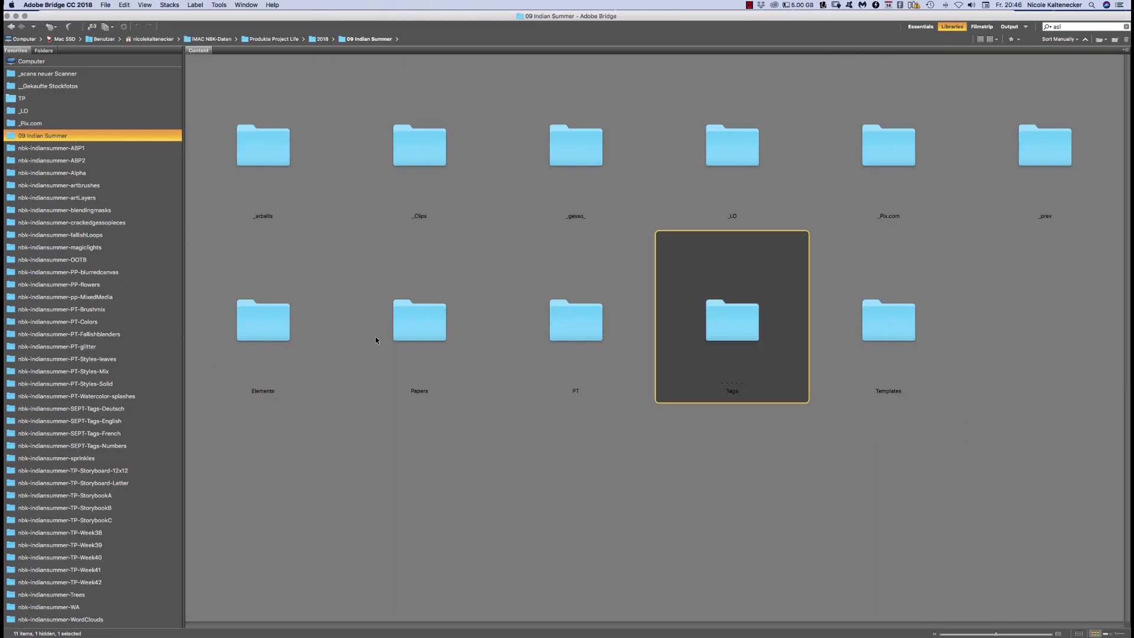
{"action": "double_click", "coordinate": [271, 340]}
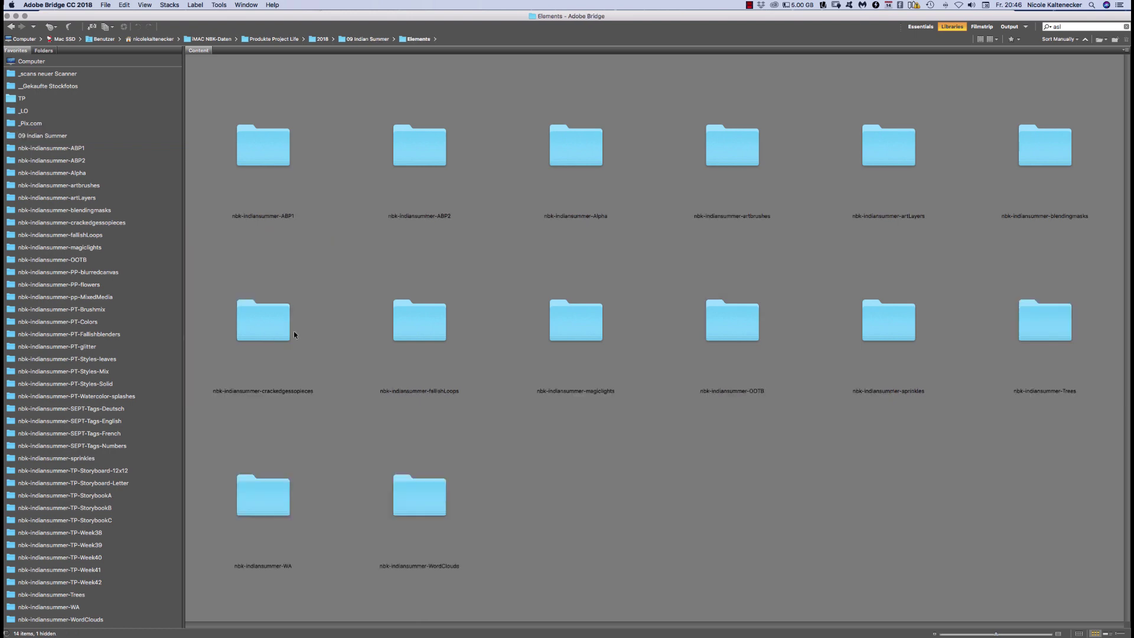
{"action": "left_click", "coordinate": [277, 506]}
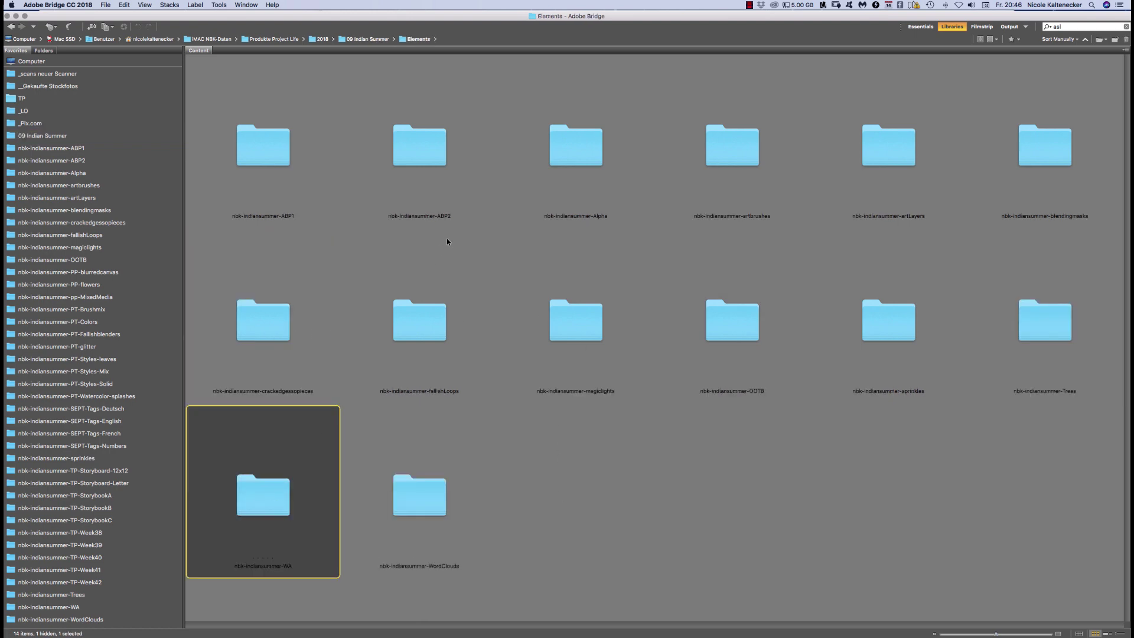
{"action": "key", "text": "super+Down"}
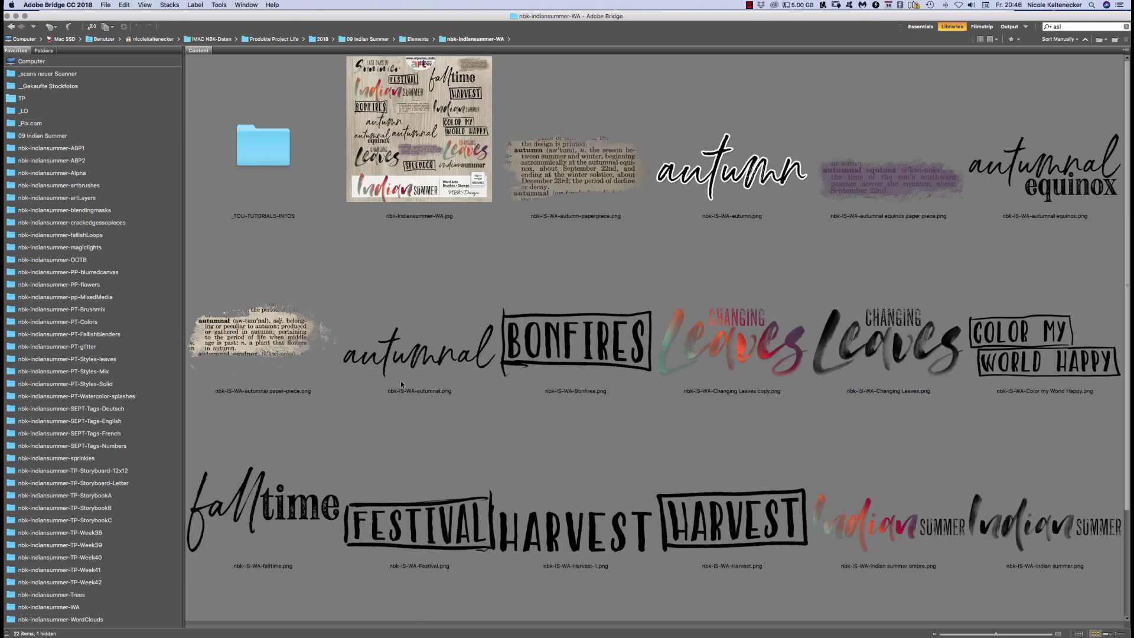
{"action": "double_click", "coordinate": [306, 501]}
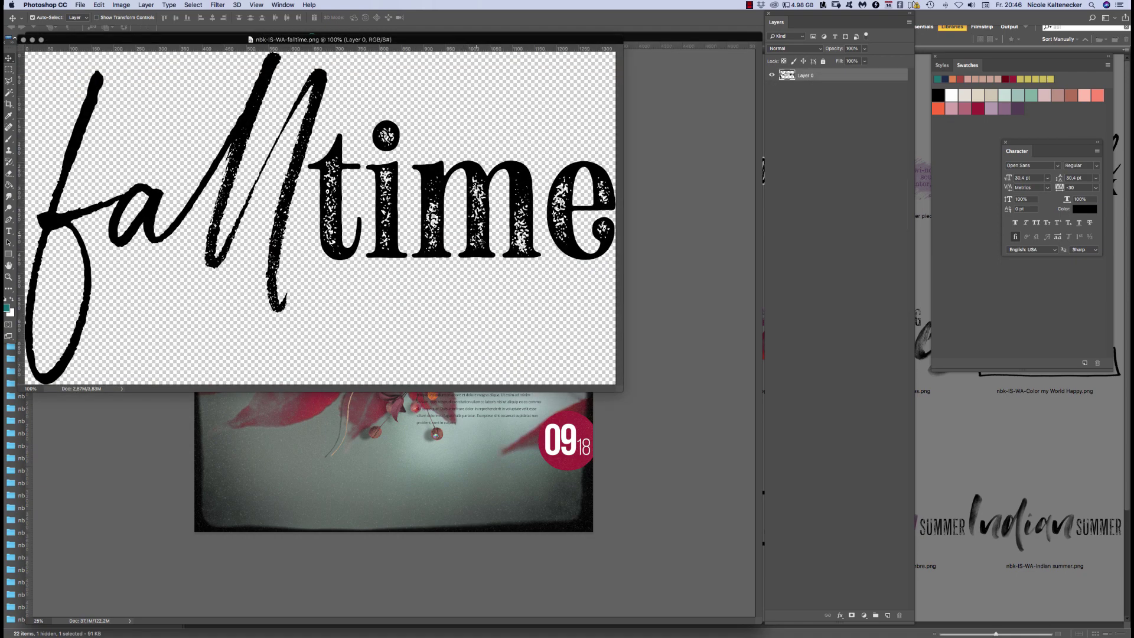
{"action": "left_click_drag", "start_coordinate": [482, 240], "coordinate": [429, 449]}
{"action": "key", "text": "super+bracketleft"}
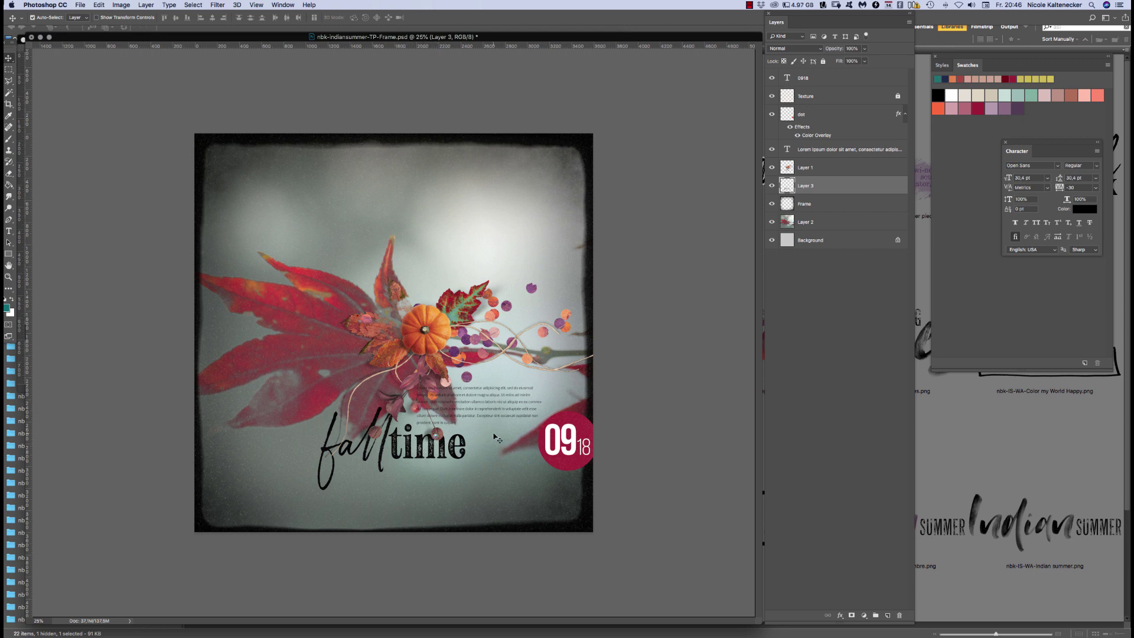
Try a beige solid-color style on the maple leaf photo layer and undo it
{"action": "left_click", "coordinate": [466, 458]}
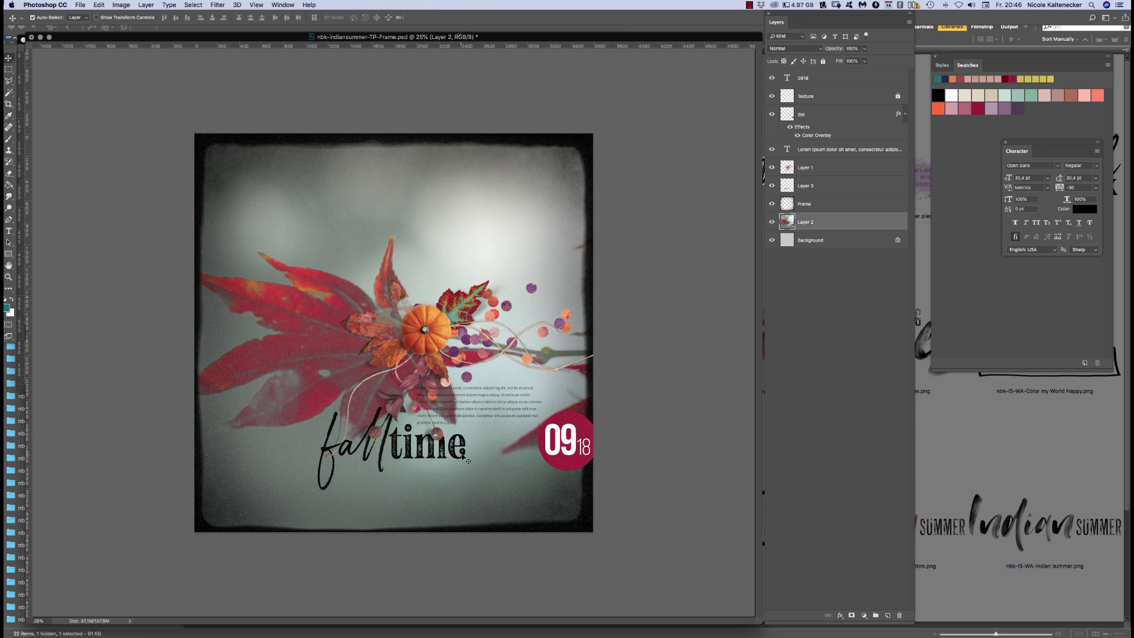
{"action": "left_click", "coordinate": [942, 65]}
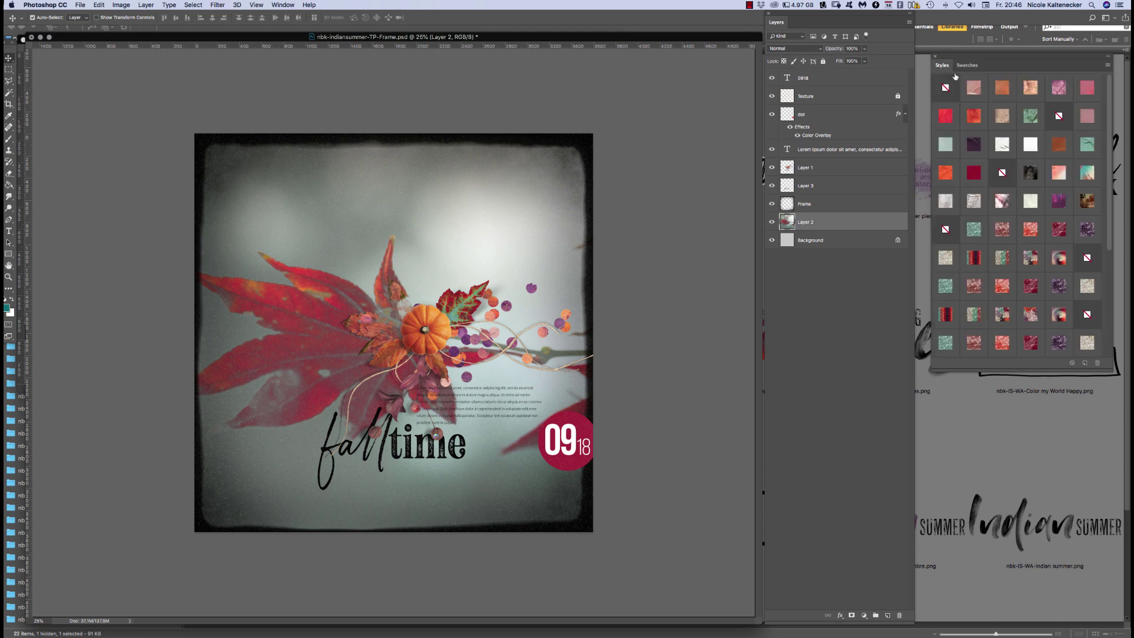
{"action": "scroll", "coordinate": [1070, 324], "scroll_direction": "down", "scroll_amount": 1}
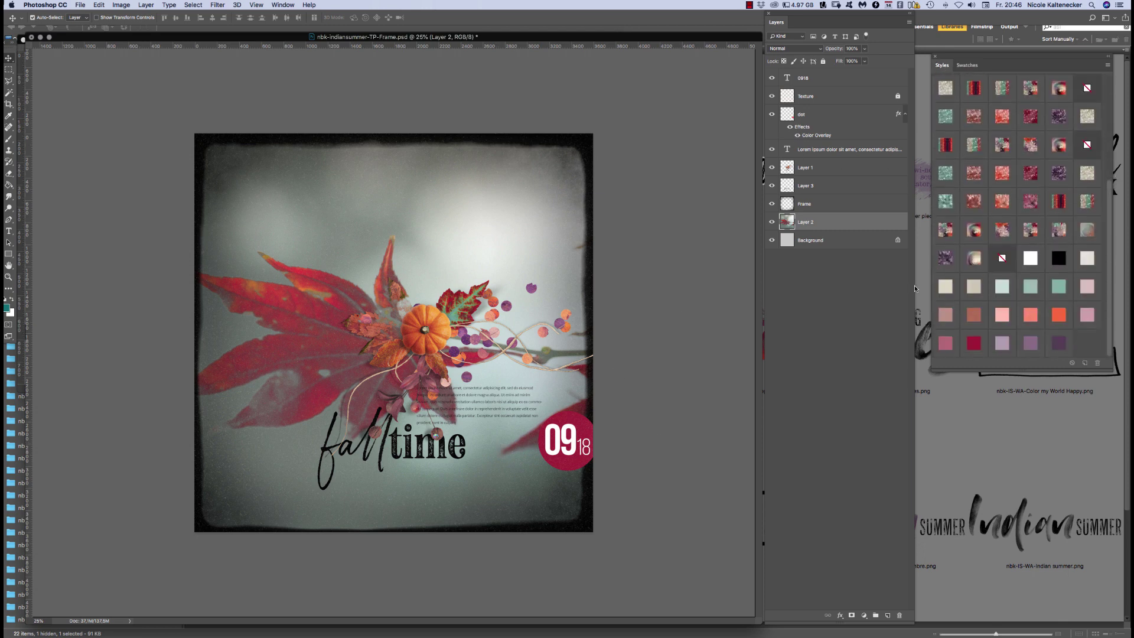
{"action": "left_click", "coordinate": [975, 287]}
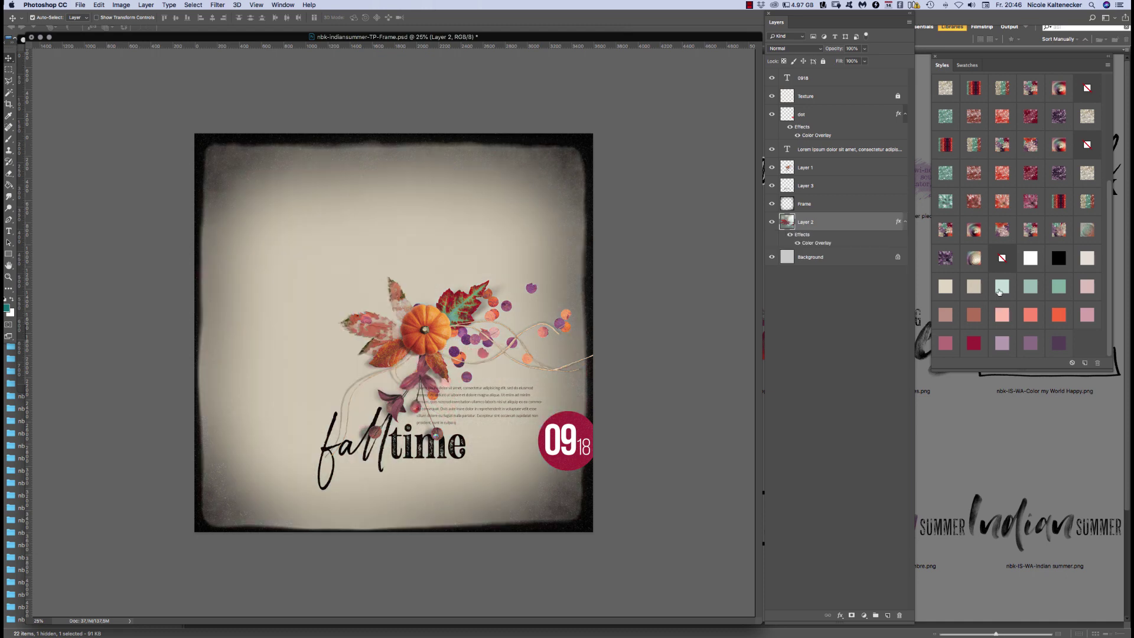
{"action": "key", "text": "super+z"}
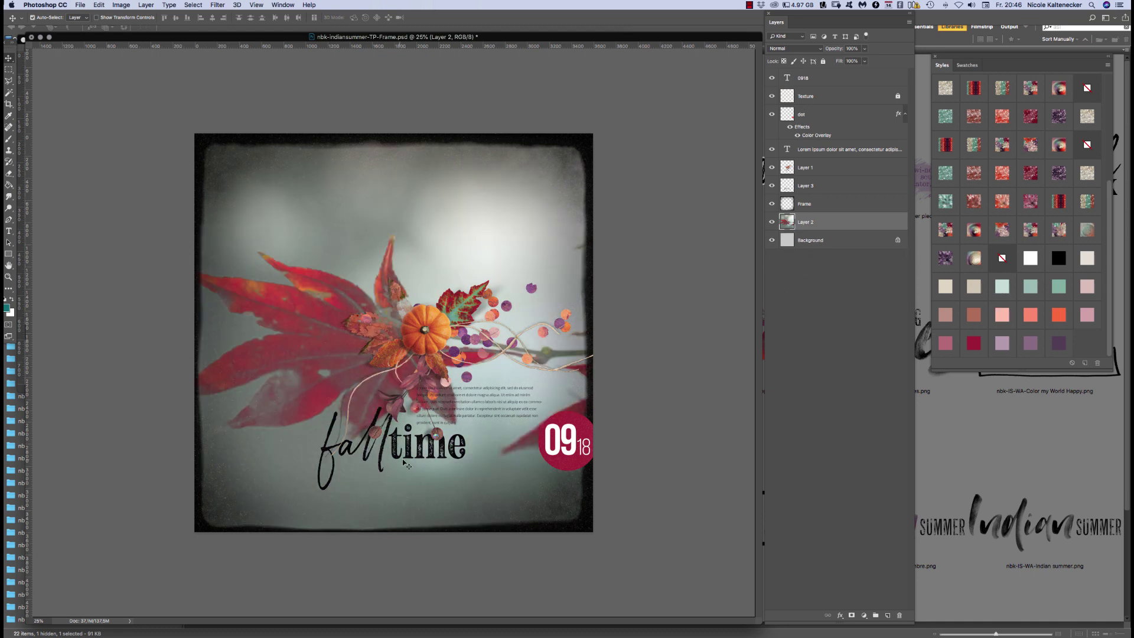
Recolor the falltime word art with solid-color styles, trying beige before settling on crimson to match the date dot
{"action": "left_click", "coordinate": [435, 459]}
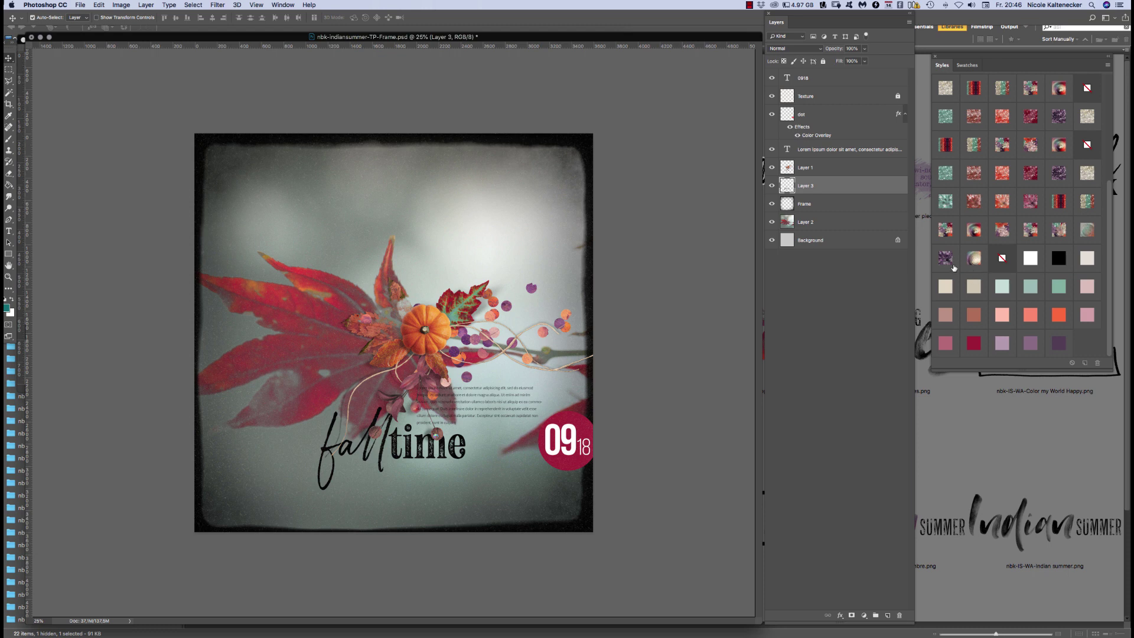
{"action": "left_click", "coordinate": [971, 288]}
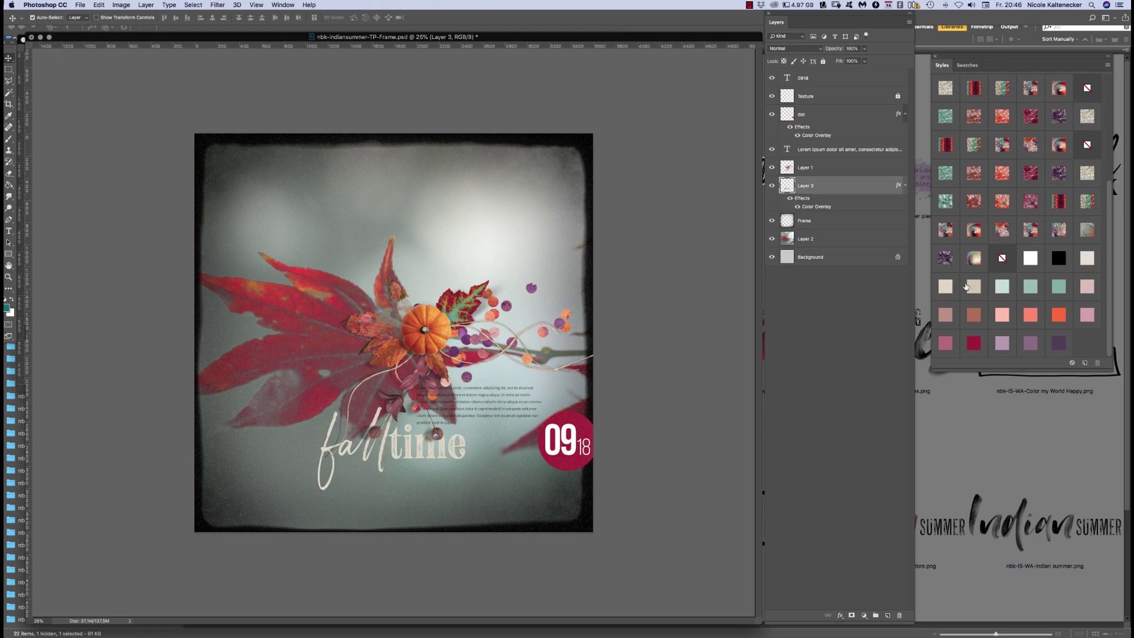
{"action": "left_click", "coordinate": [1057, 342]}
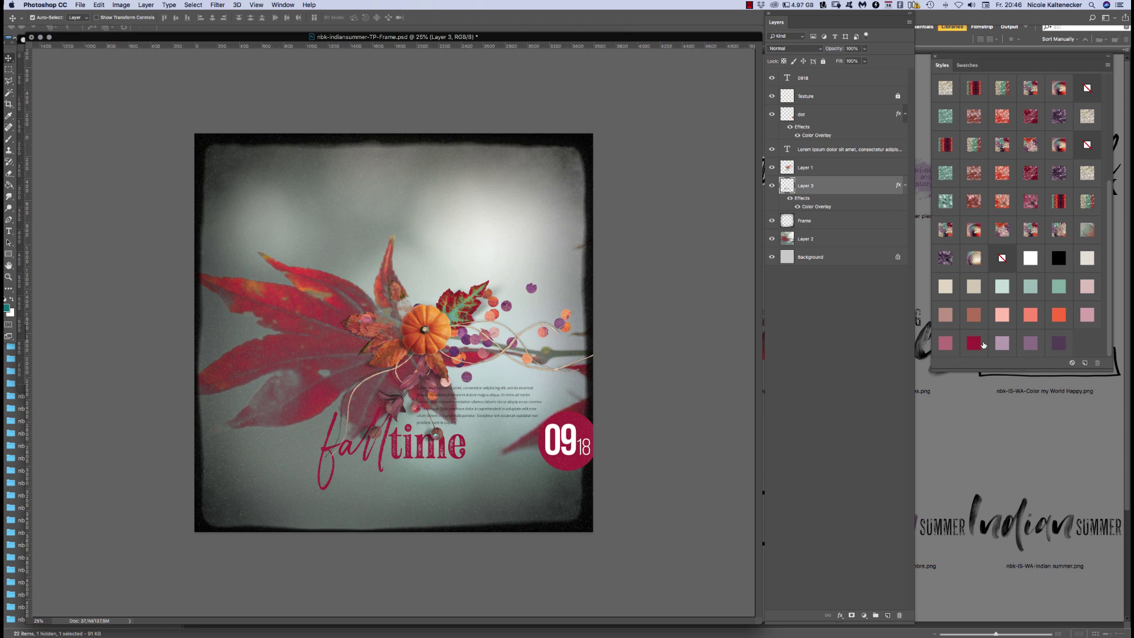
Move the lorem ipsum text block up above the pumpkin cluster and save the page
{"action": "left_click", "coordinate": [581, 442]}
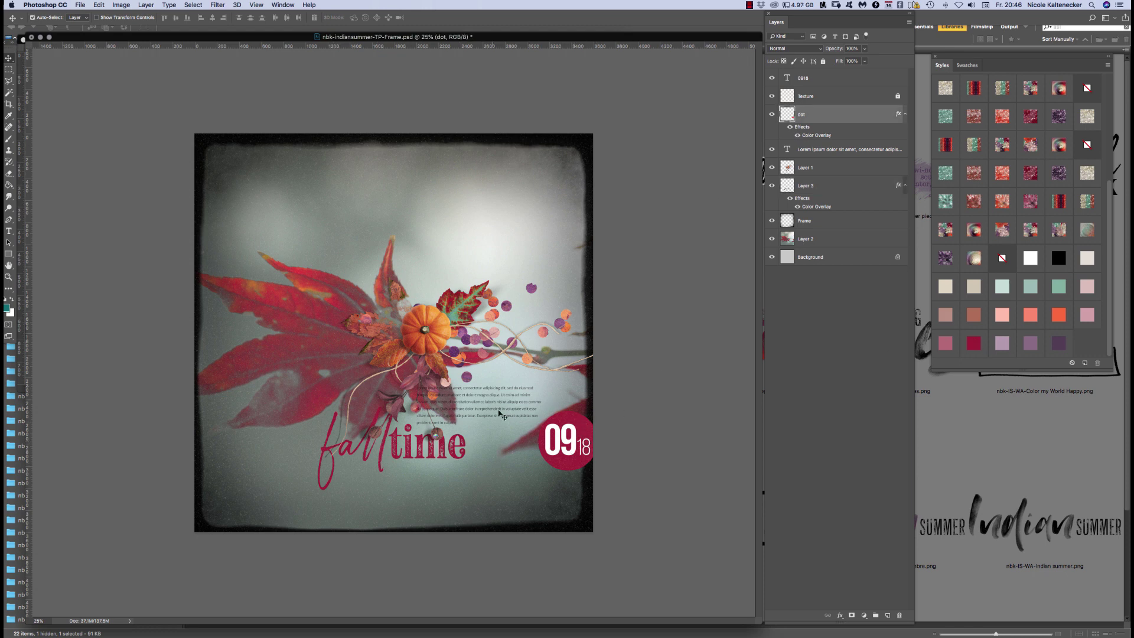
{"action": "left_click_drag", "start_coordinate": [509, 407], "coordinate": [506, 261]}
{"action": "key", "text": "super+s"}
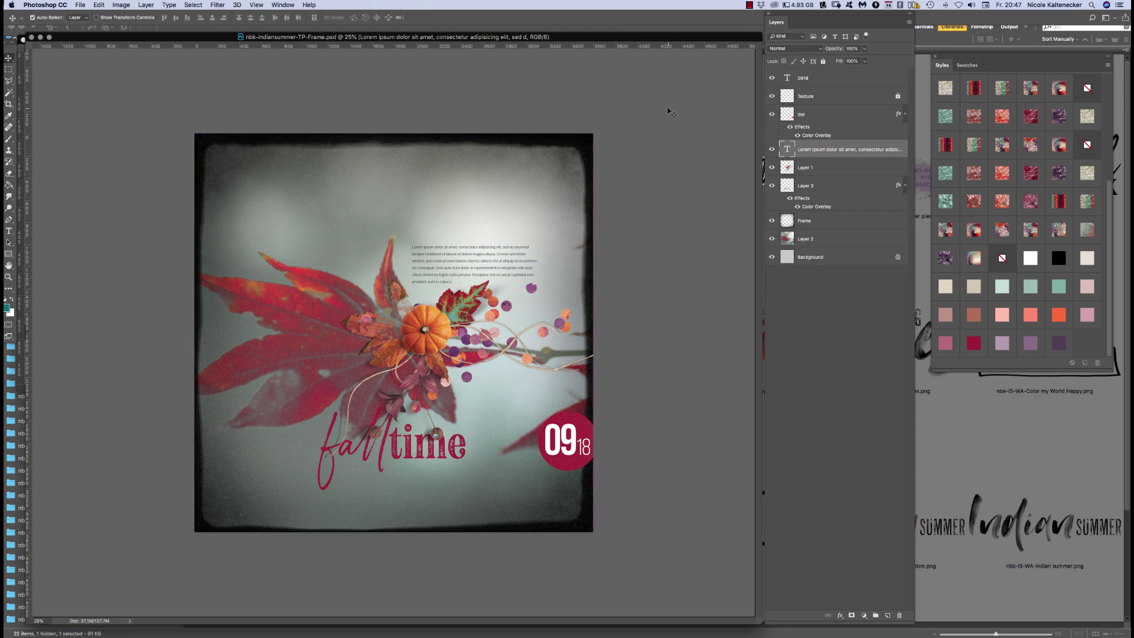
Compare beige, sage green, dark purple and crimson solid-color styles on the Frame layer, then apply the white one
{"action": "left_click", "coordinate": [587, 145]}
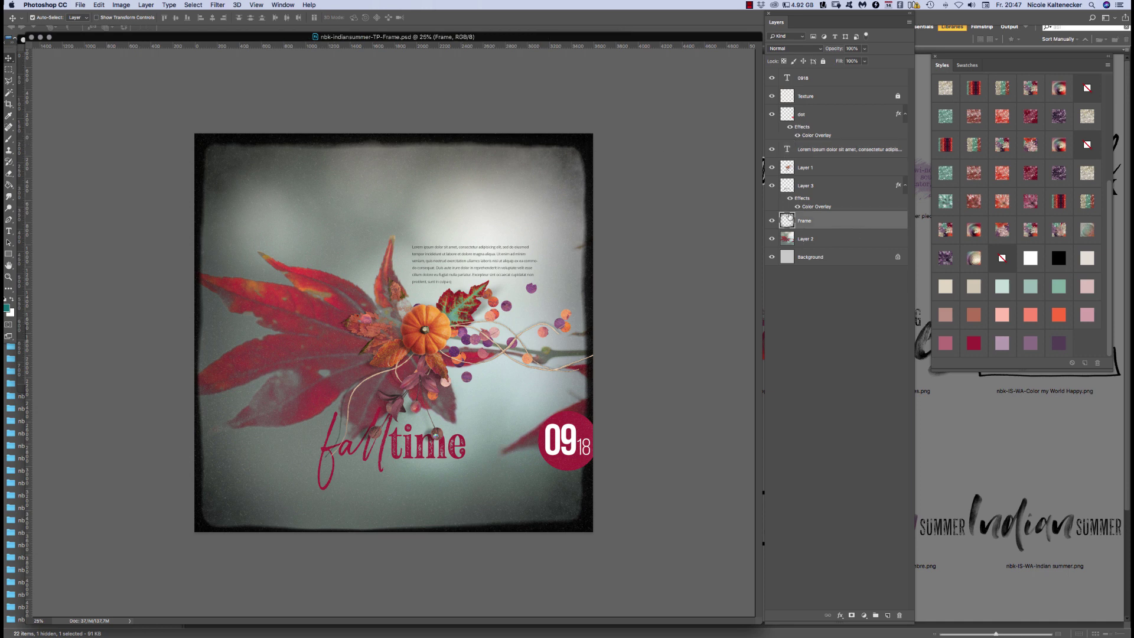
{"action": "left_click", "coordinate": [973, 286]}
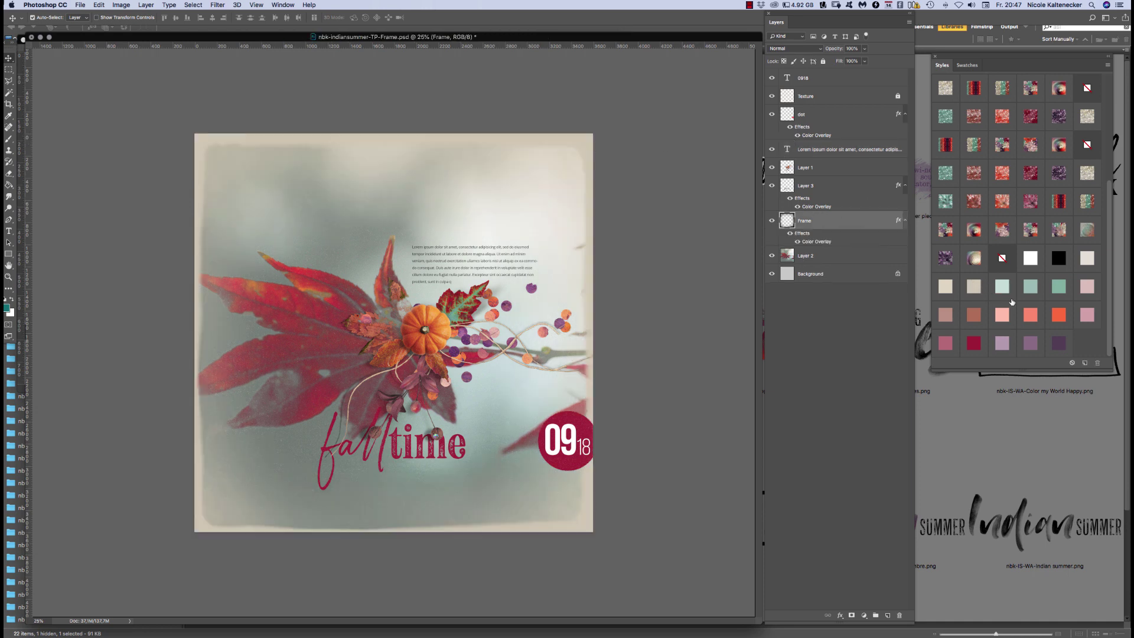
{"action": "left_click", "coordinate": [1025, 320]}
{"action": "left_click", "coordinate": [1031, 294]}
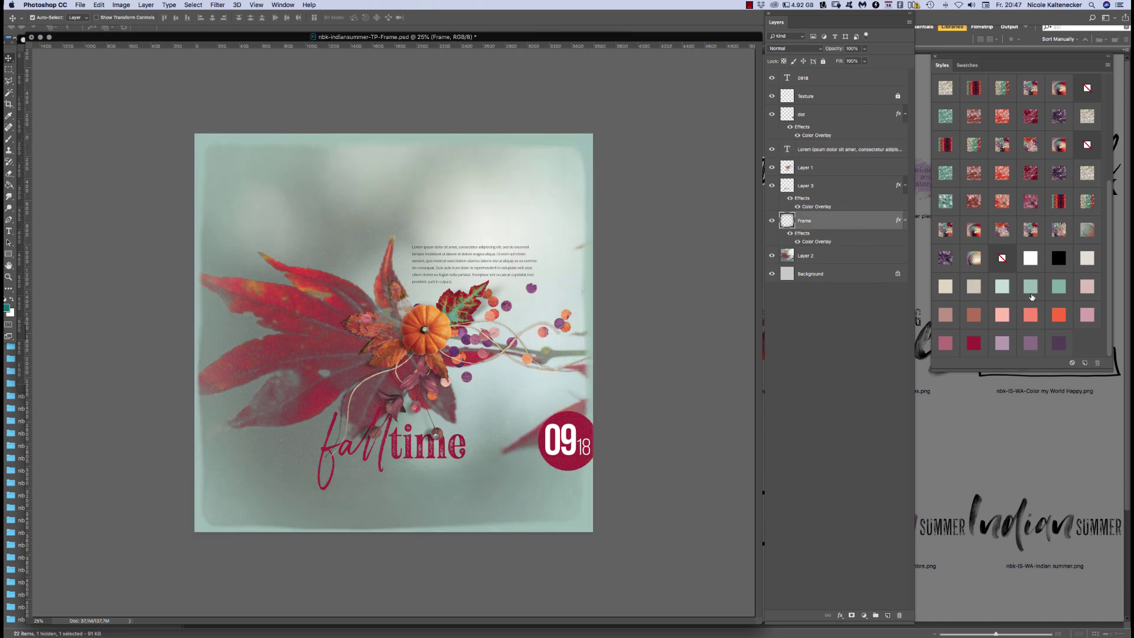
{"action": "left_click", "coordinate": [1056, 342]}
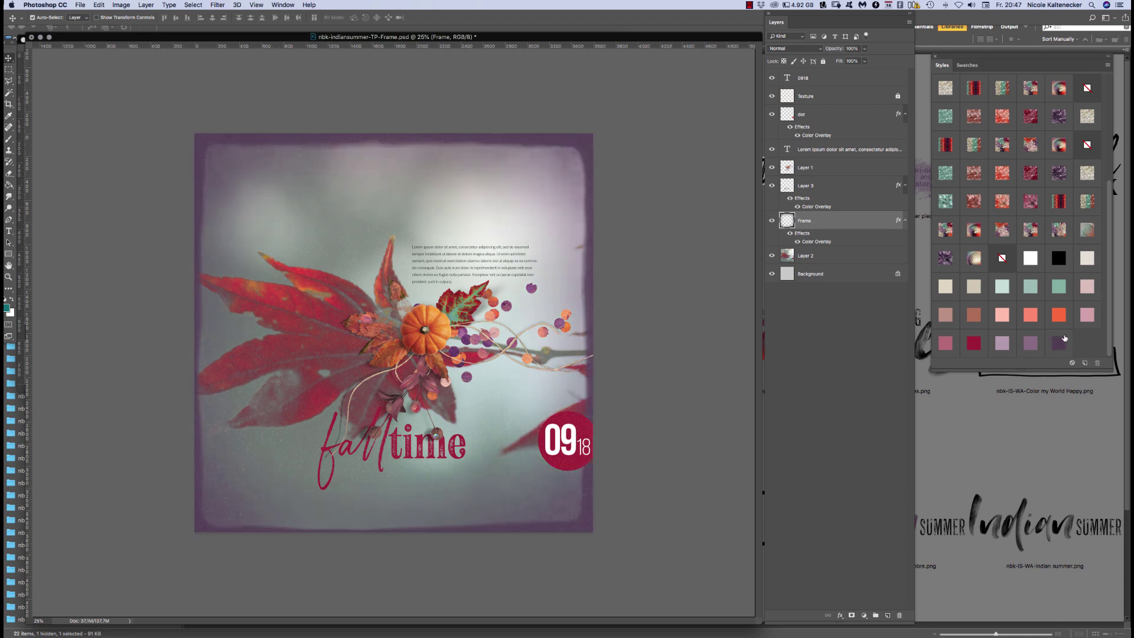
{"action": "left_click", "coordinate": [1085, 313]}
{"action": "left_click", "coordinate": [974, 351]}
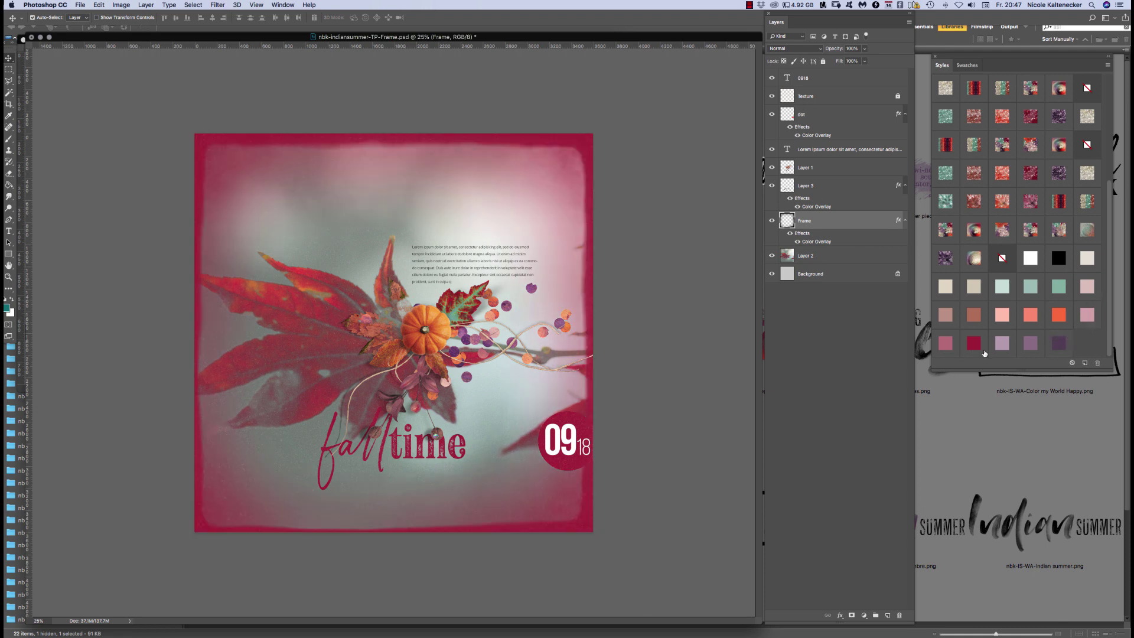
{"action": "left_click", "coordinate": [1030, 259]}
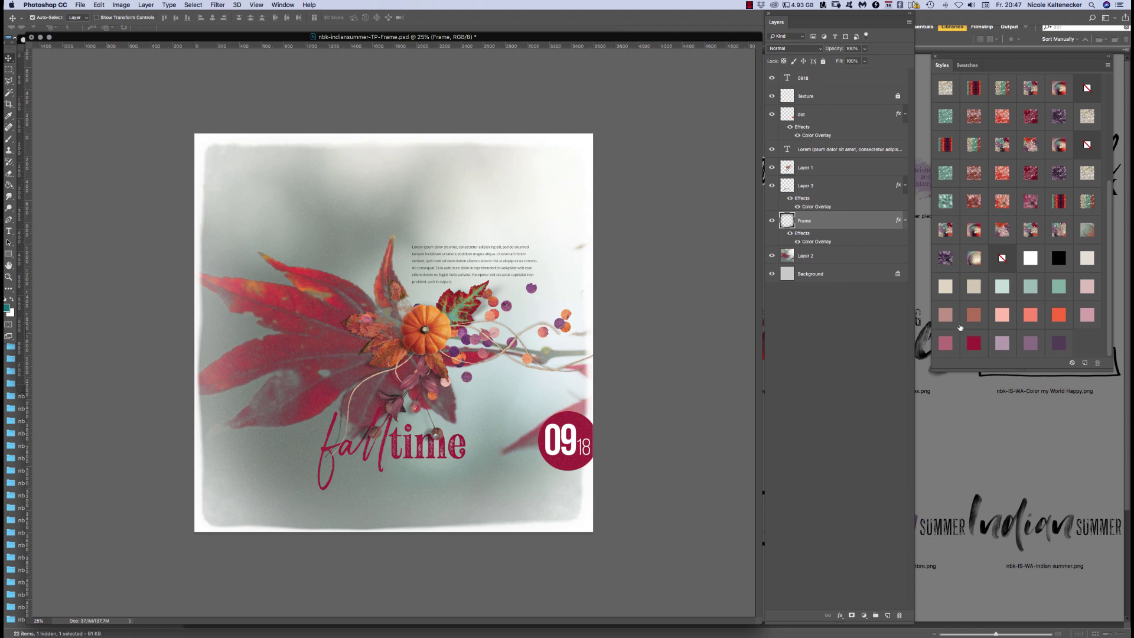
Apply the light beige solid-color style to the Frame layer, then save and close the page
{"action": "left_click", "coordinate": [945, 287]}
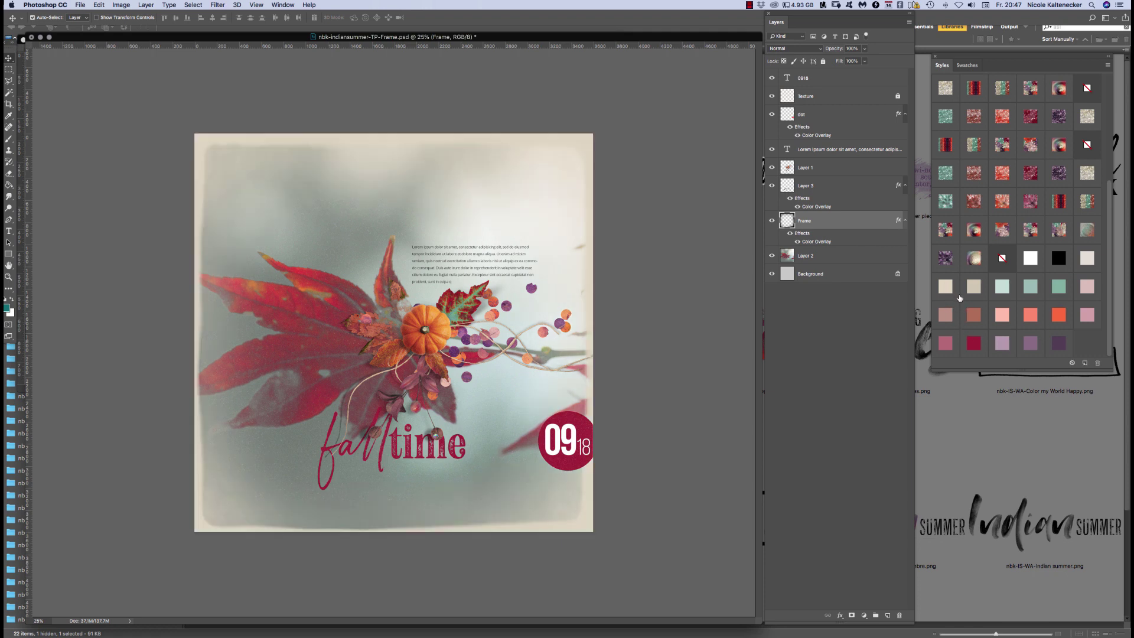
{"action": "key", "text": "super+s"}
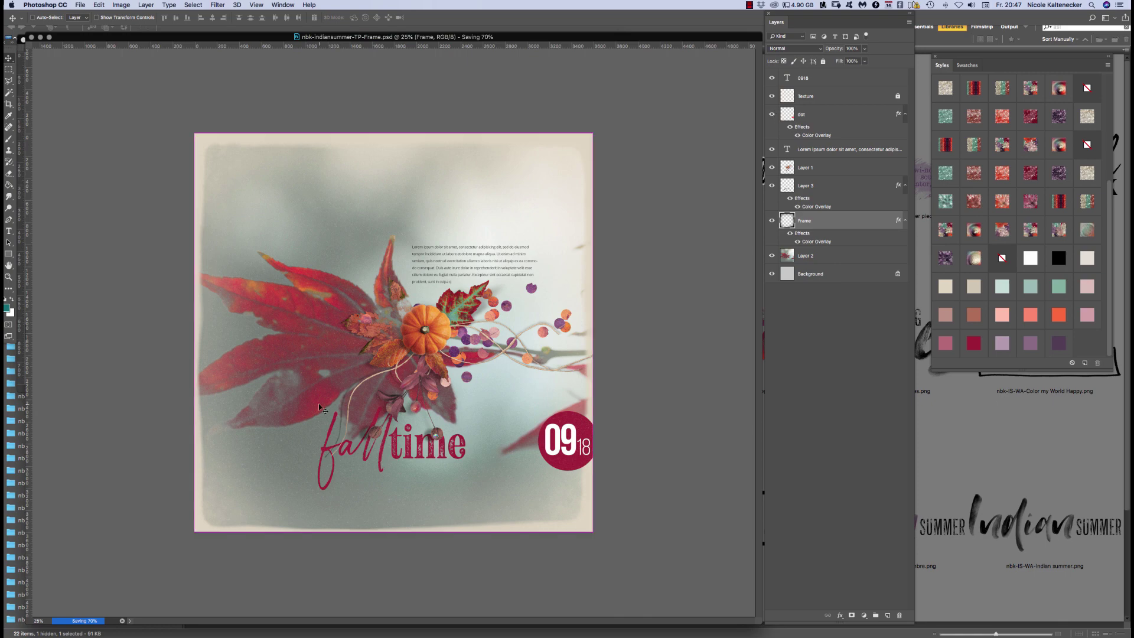
{"action": "key", "text": "super+w"}
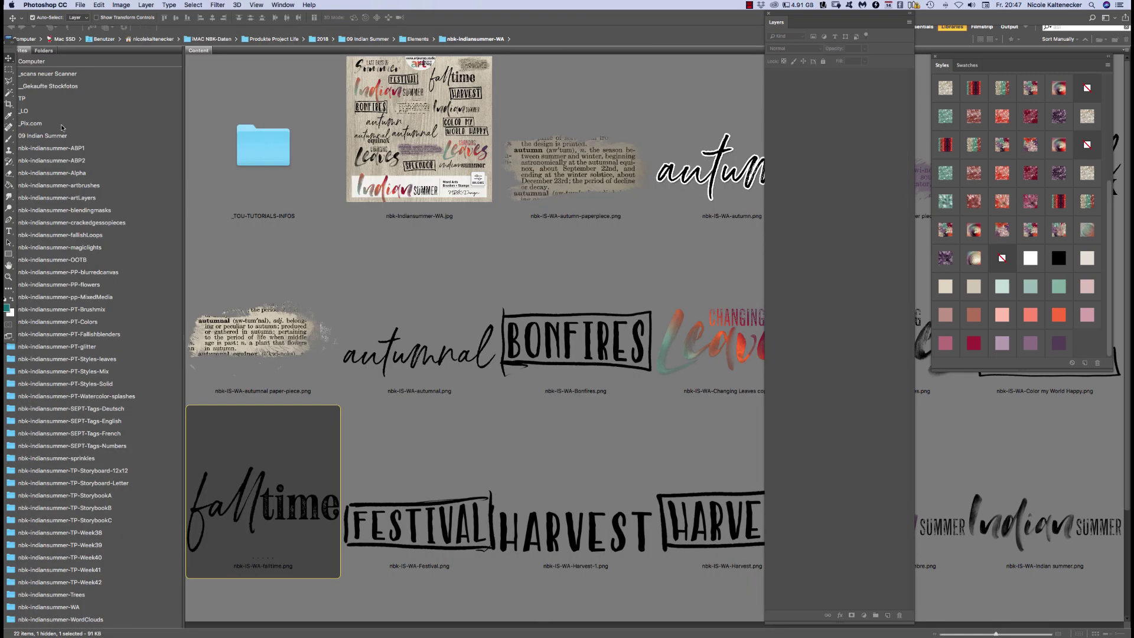
Switch to Bridge, open nbk-indiansummer-TP-Week38.psd from the TP folder, and enlarge its window around the page
{"action": "left_click", "coordinate": [59, 117]}
{"action": "left_click", "coordinate": [55, 98]}
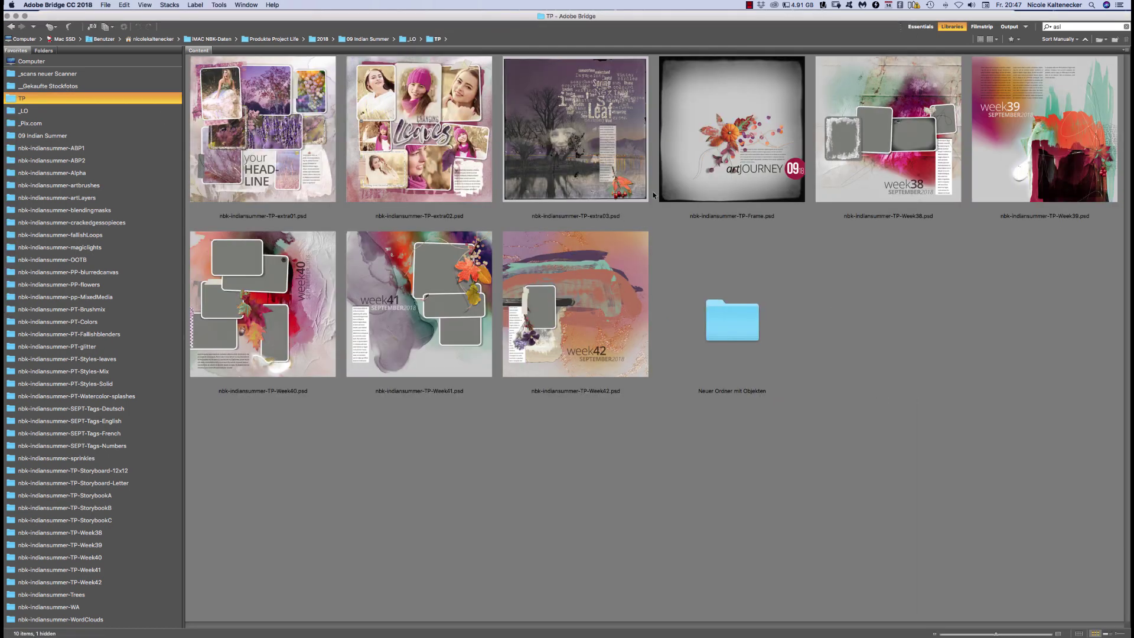
{"action": "left_click", "coordinate": [898, 104]}
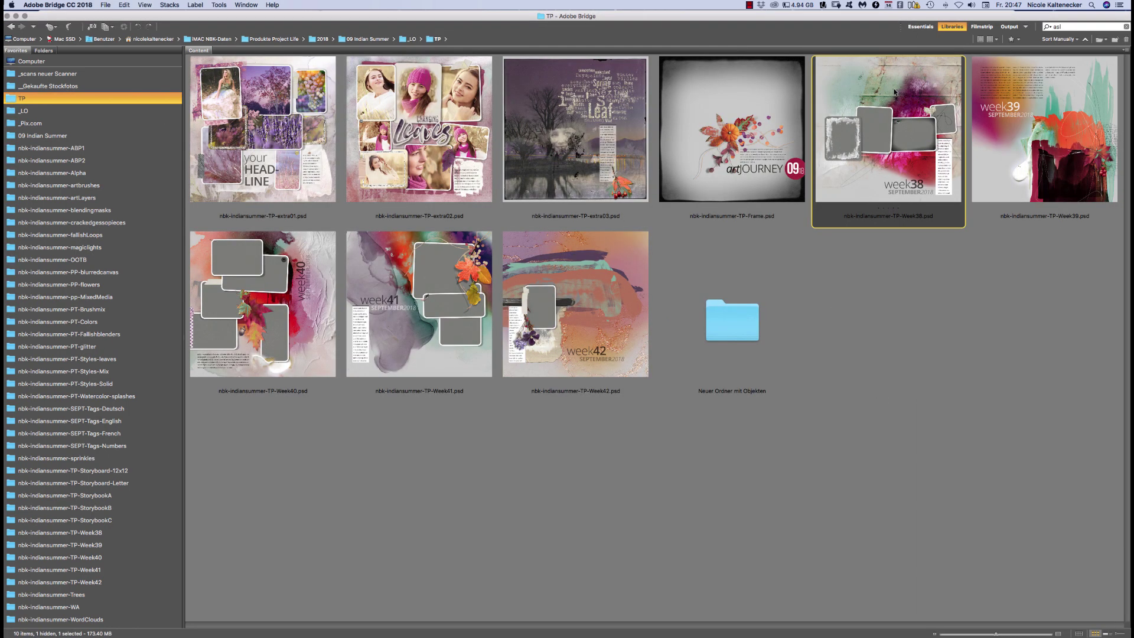
{"action": "double_click", "coordinate": [894, 93]}
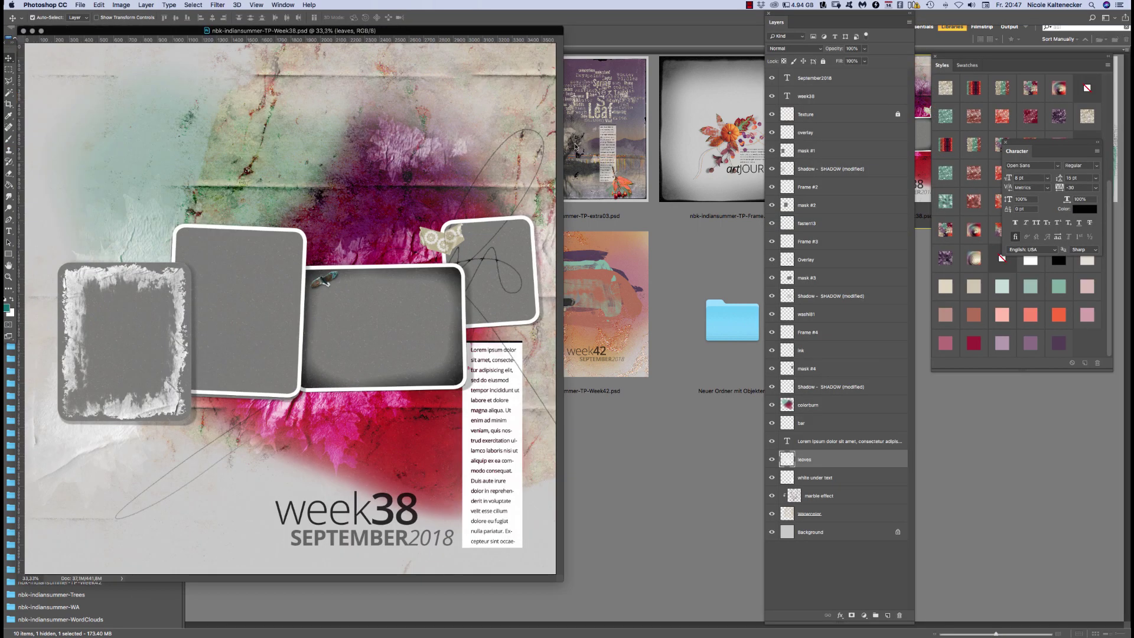
{"action": "key", "text": "alt+bracketleft"}
{"action": "key", "text": "alt+bracketleft"}
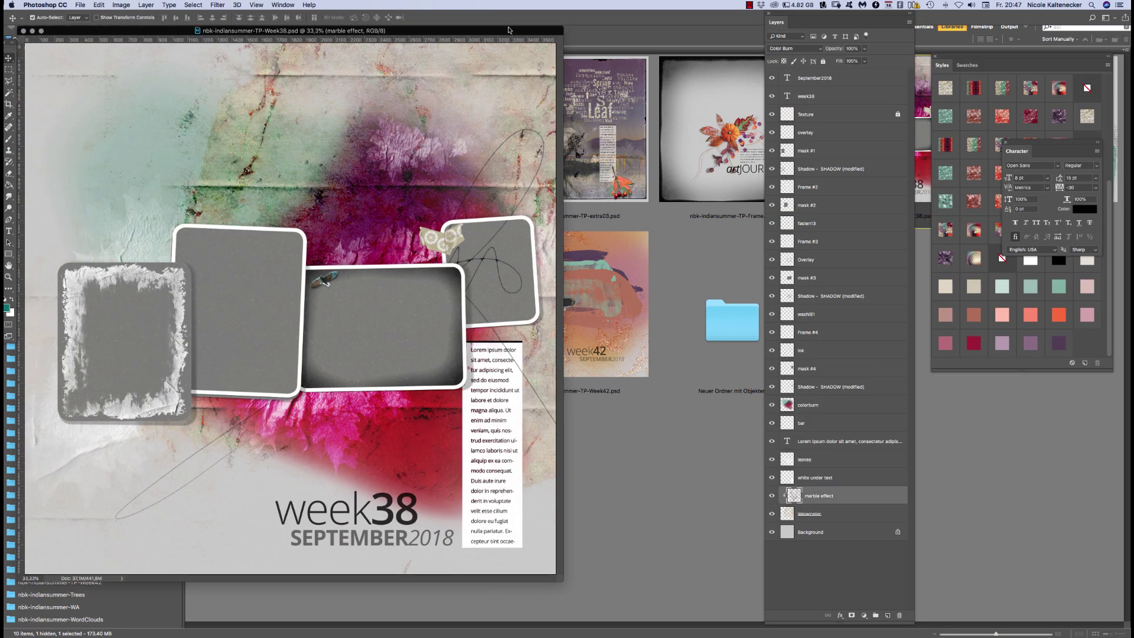
{"action": "left_click_drag", "start_coordinate": [508, 30], "coordinate": [628, 36]}
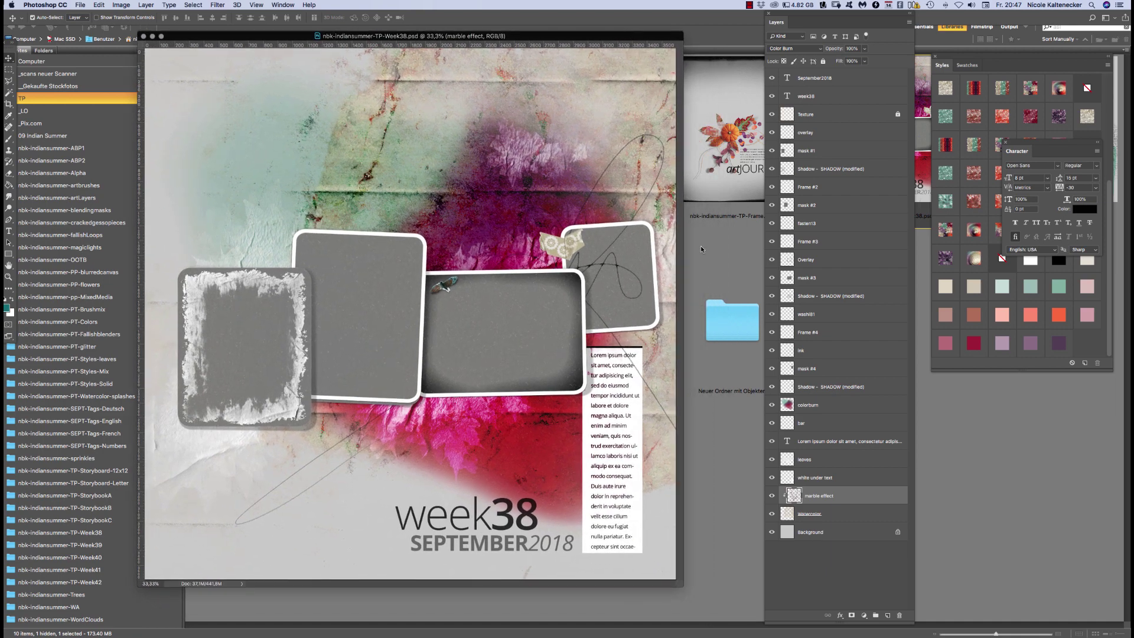
{"action": "left_click_drag", "start_coordinate": [677, 581], "coordinate": [725, 605]}
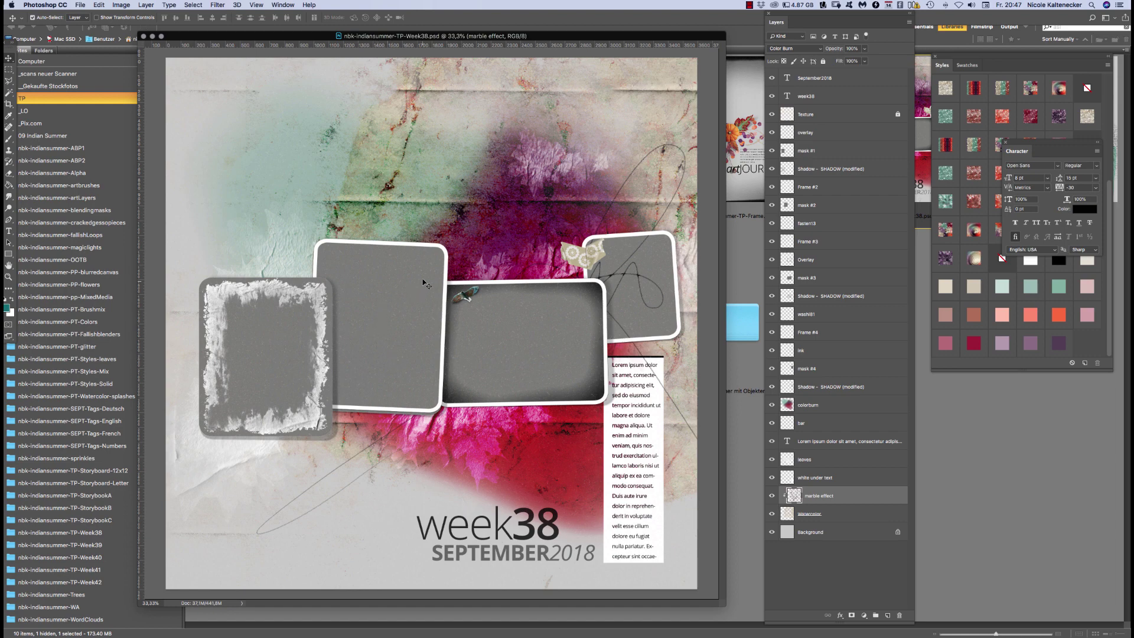
{"action": "left_click_drag", "start_coordinate": [558, 38], "coordinate": [572, 37]}
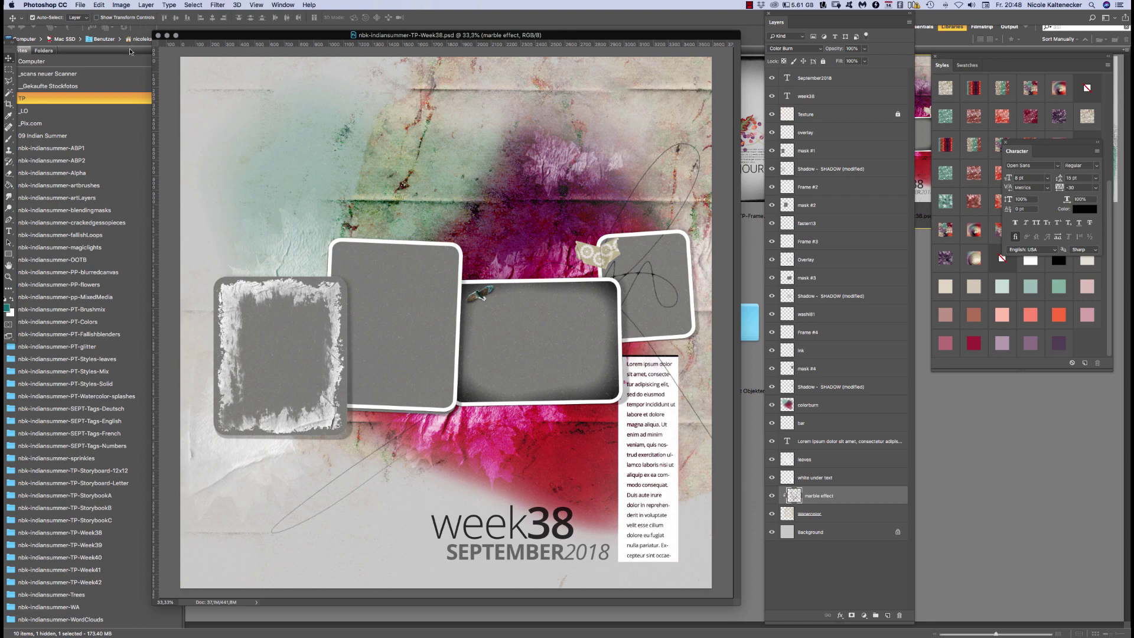
Open 241296.jpg from the _Pix.com folder in Bridge, copy the whole photo and close its file
{"action": "left_click", "coordinate": [26, 123]}
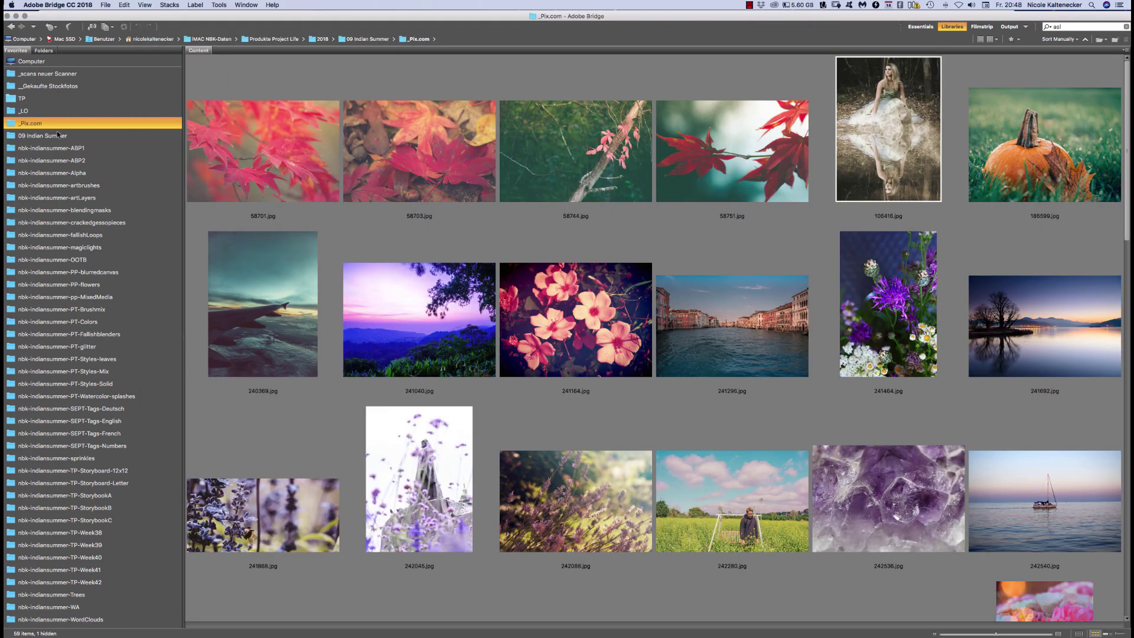
{"action": "left_click", "coordinate": [762, 308]}
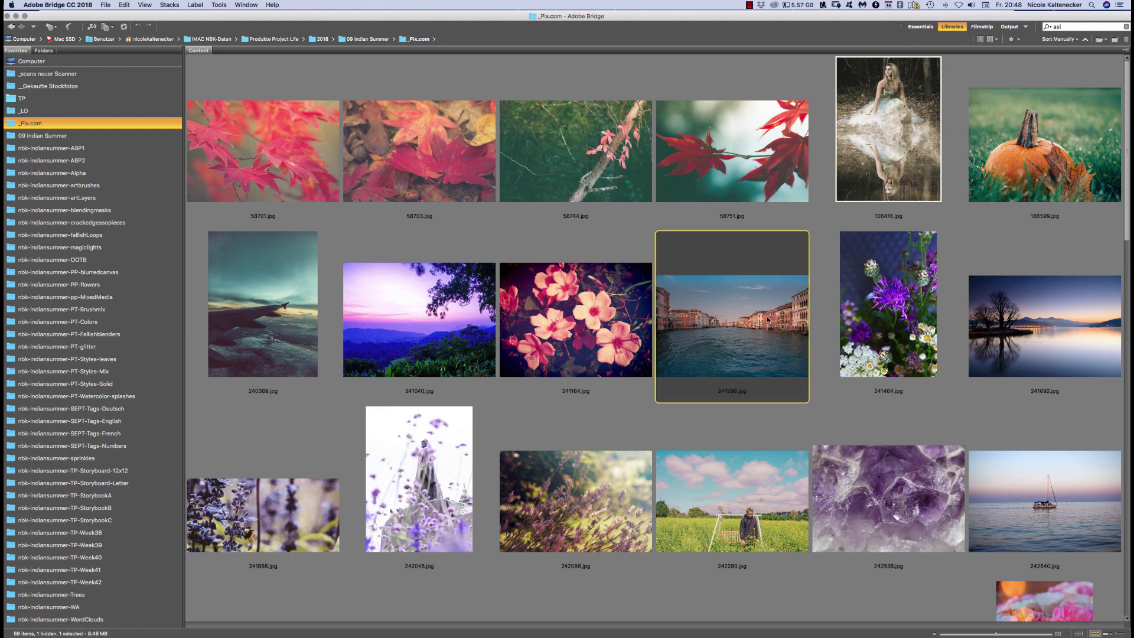
{"action": "key", "text": "super+Tab"}
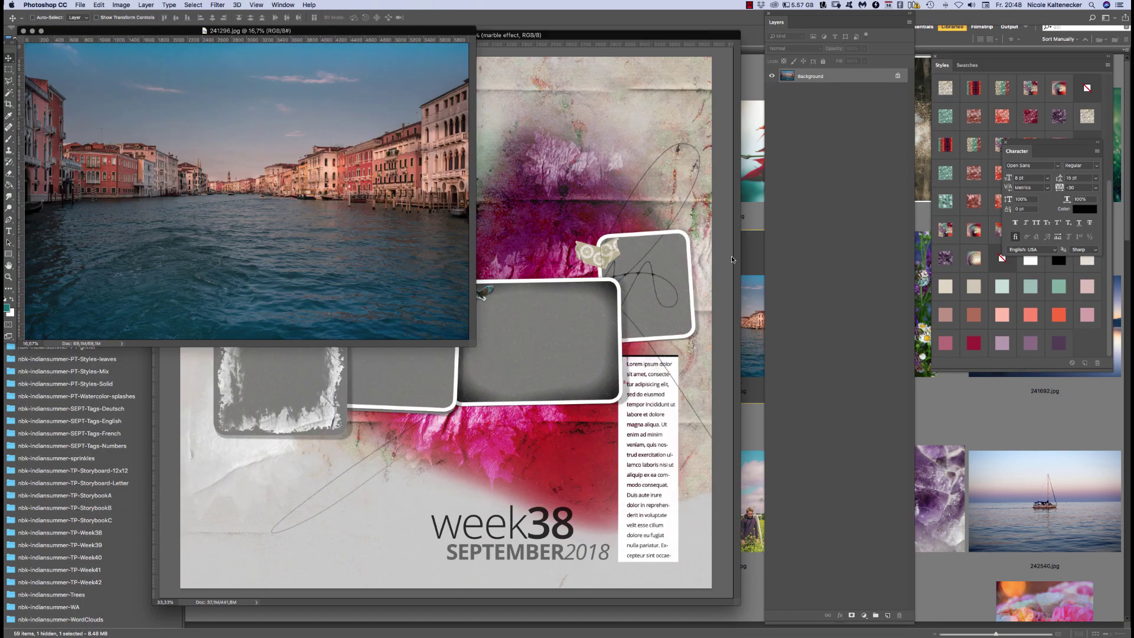
{"action": "key", "text": "super+a"}
{"action": "key", "text": "super+w"}
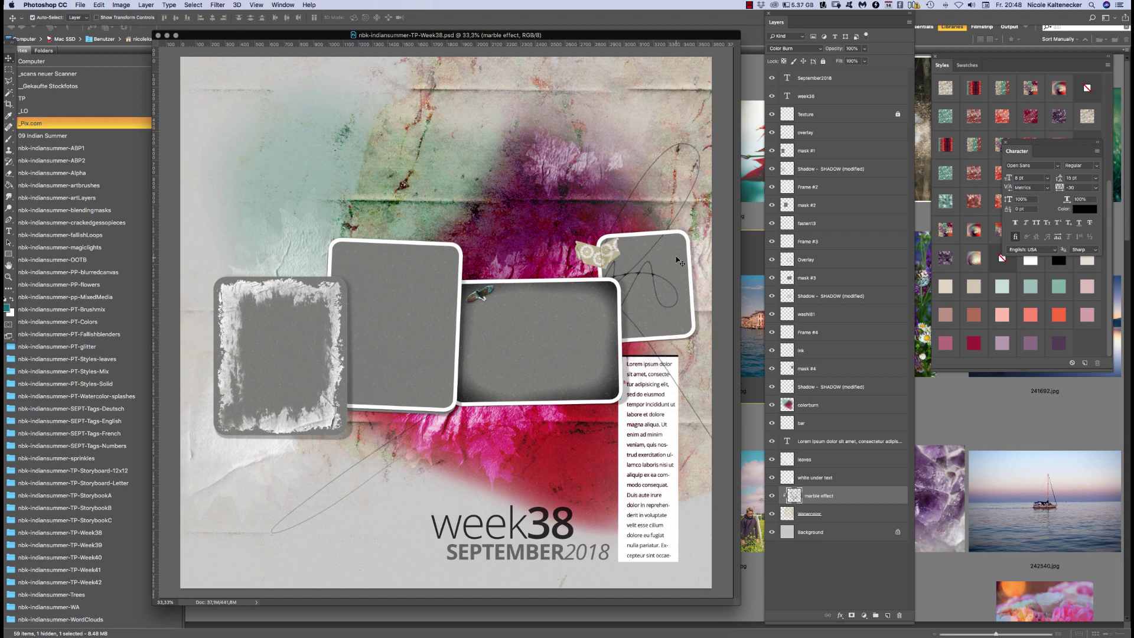
Paste the Venice photo above mask #4, convert it to a smart object and clip it to the mask
{"action": "left_click", "coordinate": [679, 262]}
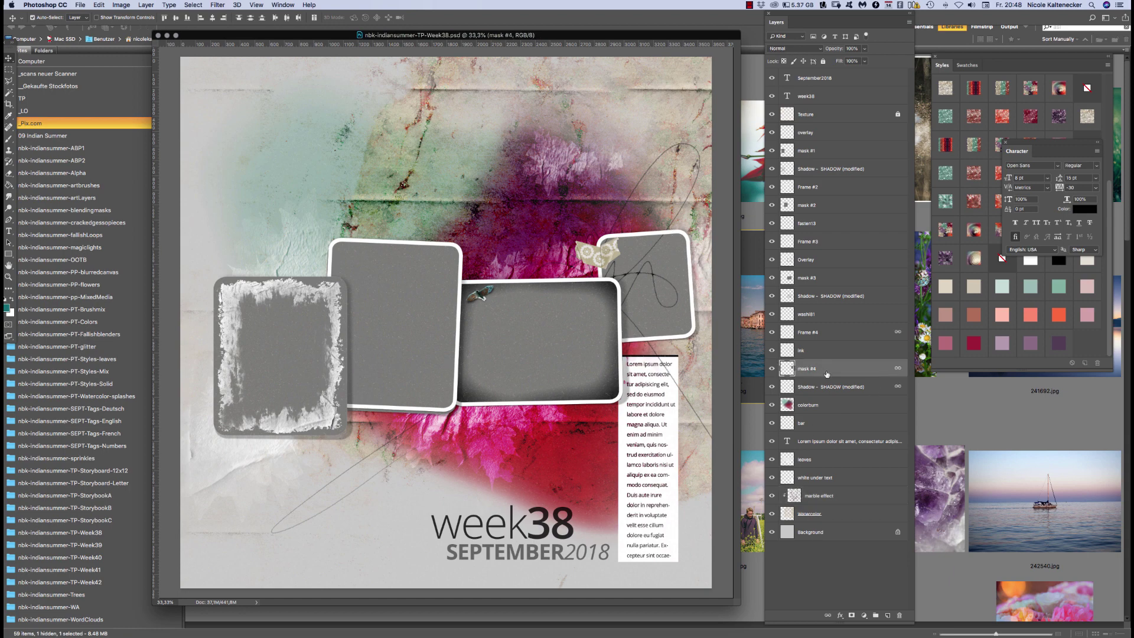
{"action": "key", "text": "super+v"}
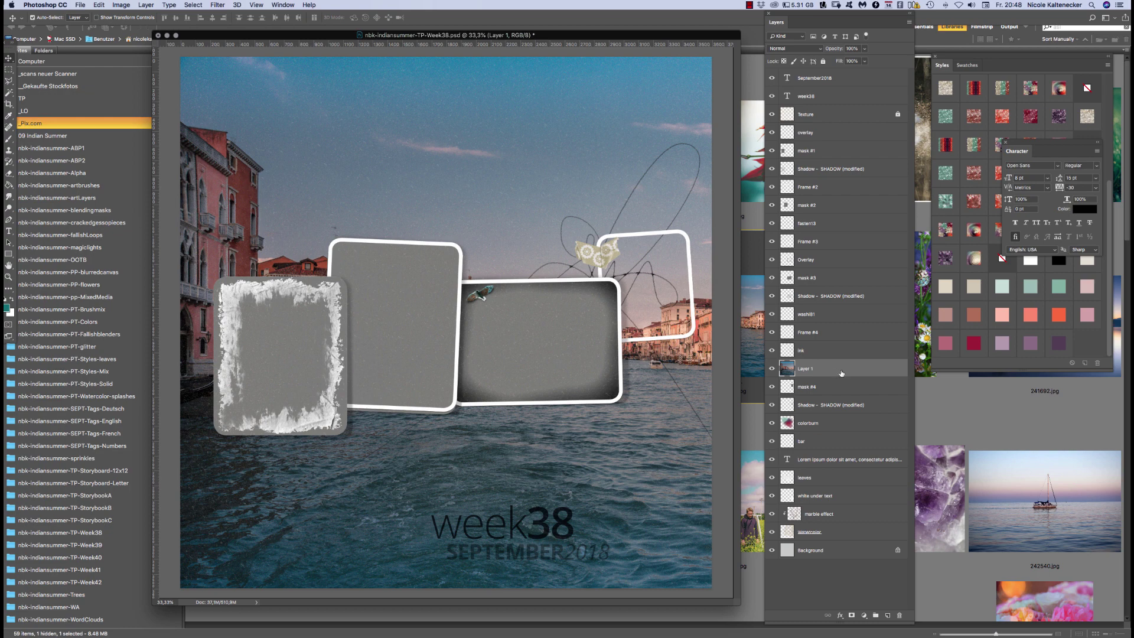
{"action": "right_click", "coordinate": [840, 369]}
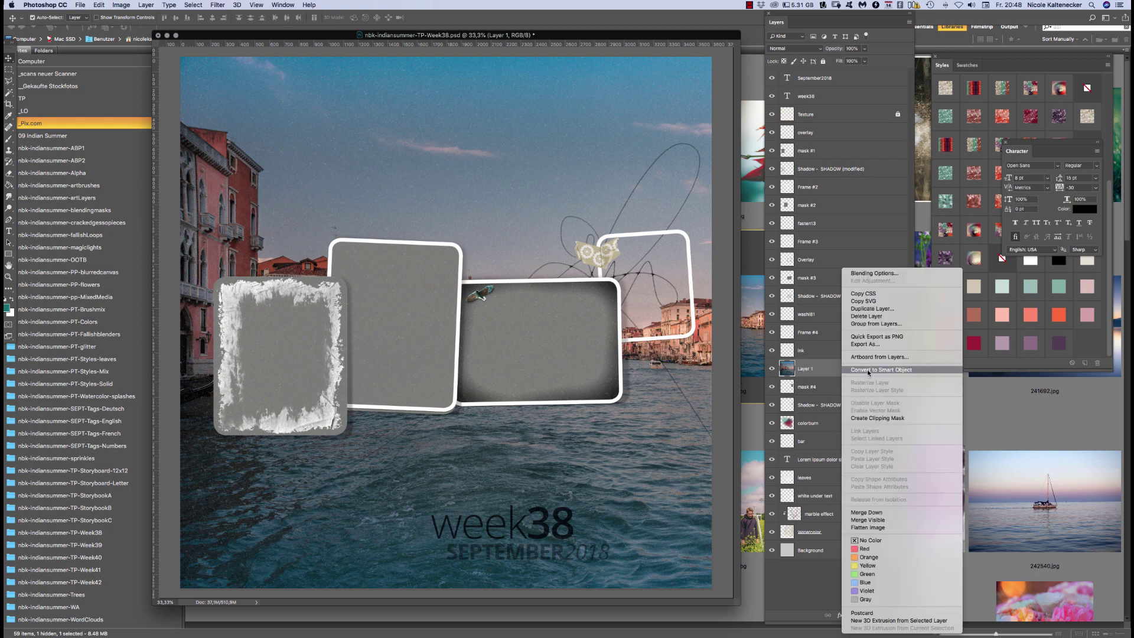
{"action": "left_click", "coordinate": [871, 369]}
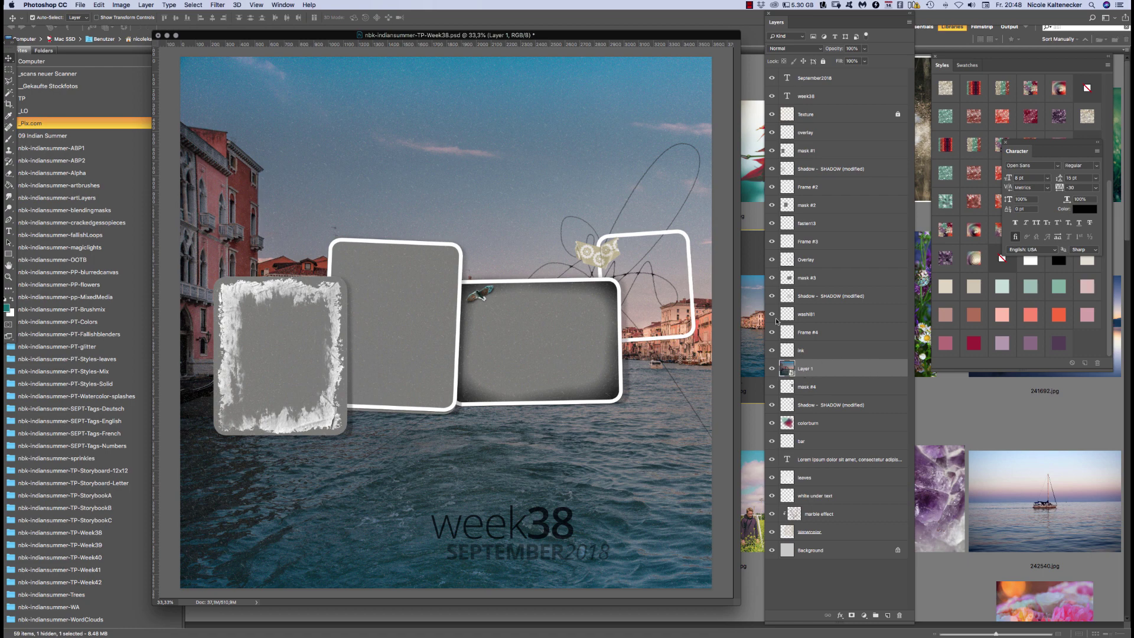
{"action": "key", "text": "super+alt+g"}
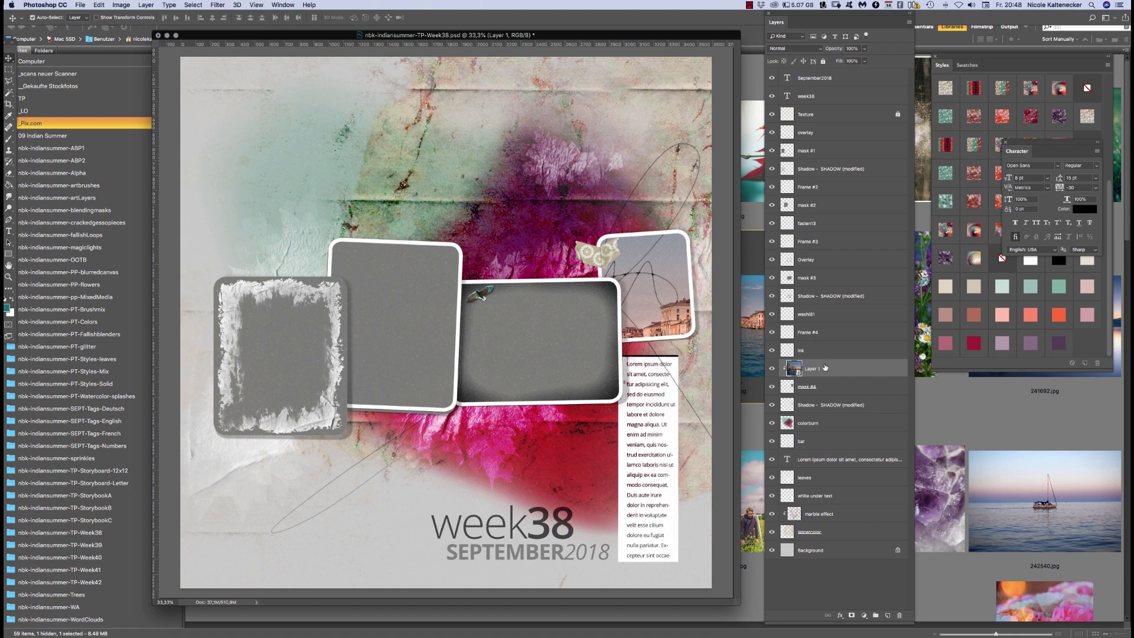
Duplicate the photo smart object directly above mask #3 and mask #2, clipping each copy to its mask
{"action": "left_click_drag", "start_coordinate": [827, 369], "coordinate": [824, 266]}
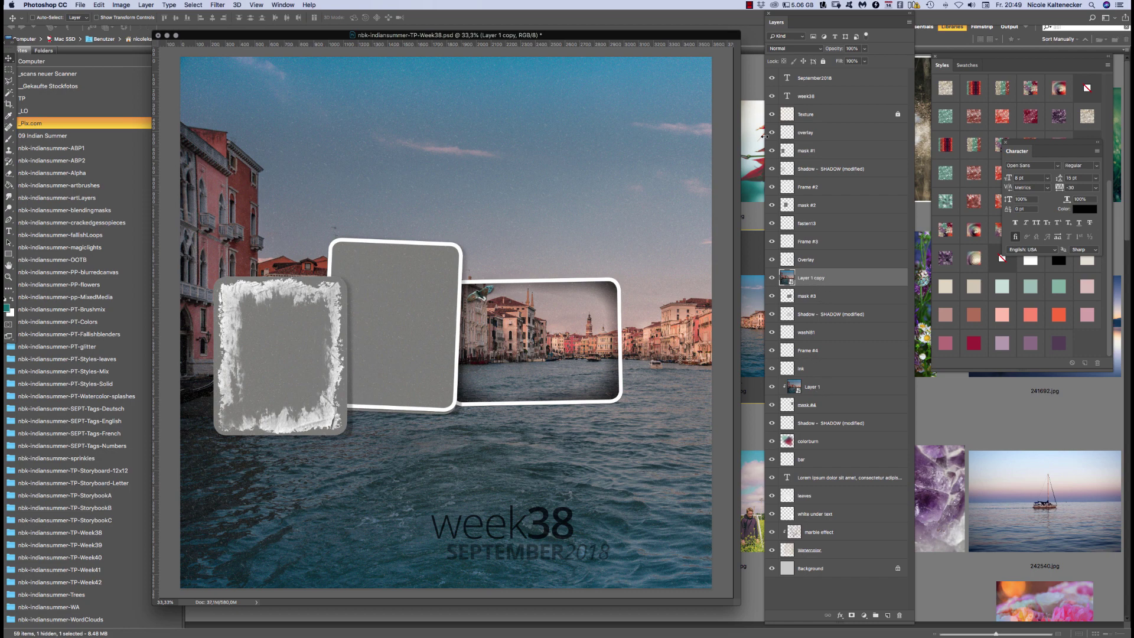
{"action": "key", "text": "super+alt+g"}
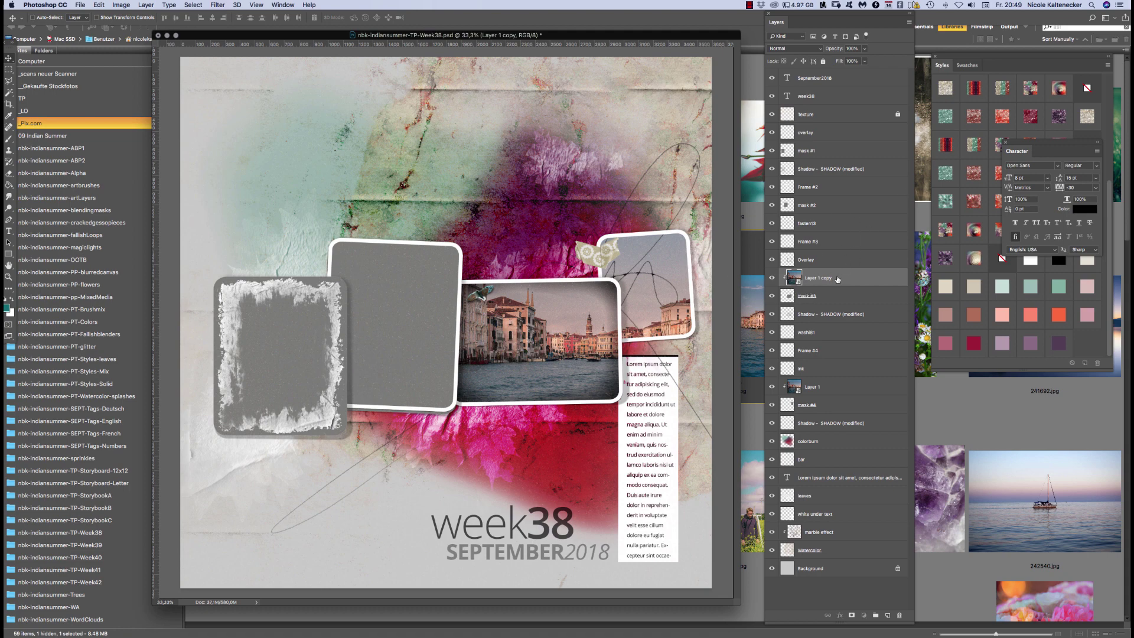
{"action": "left_click_drag", "start_coordinate": [836, 278], "coordinate": [828, 185]}
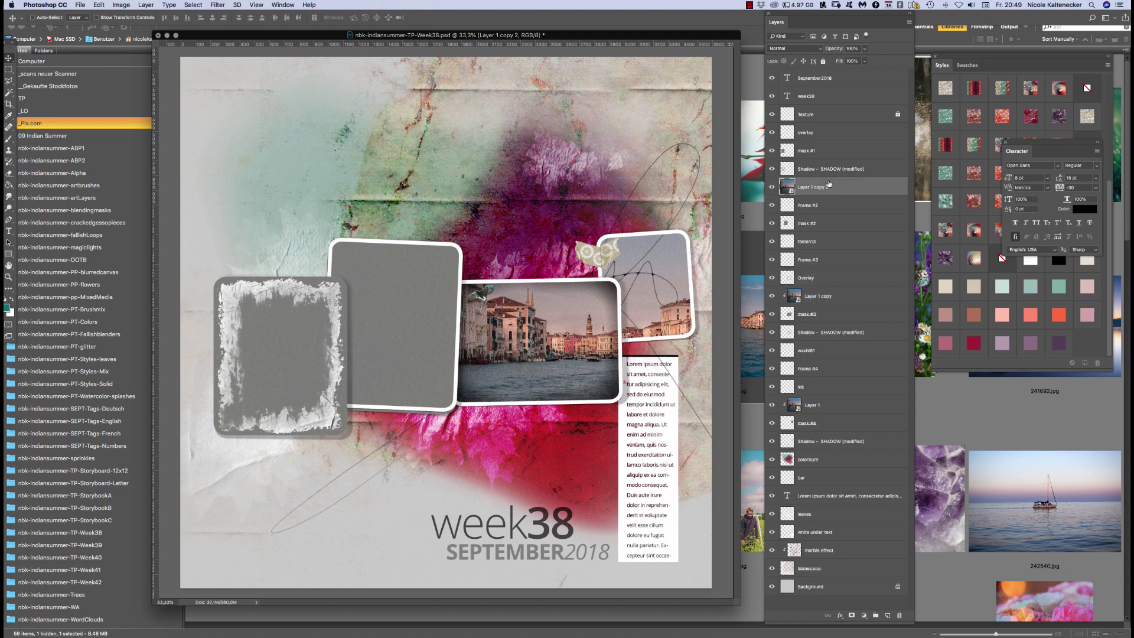
{"action": "key", "text": "super+alt+g"}
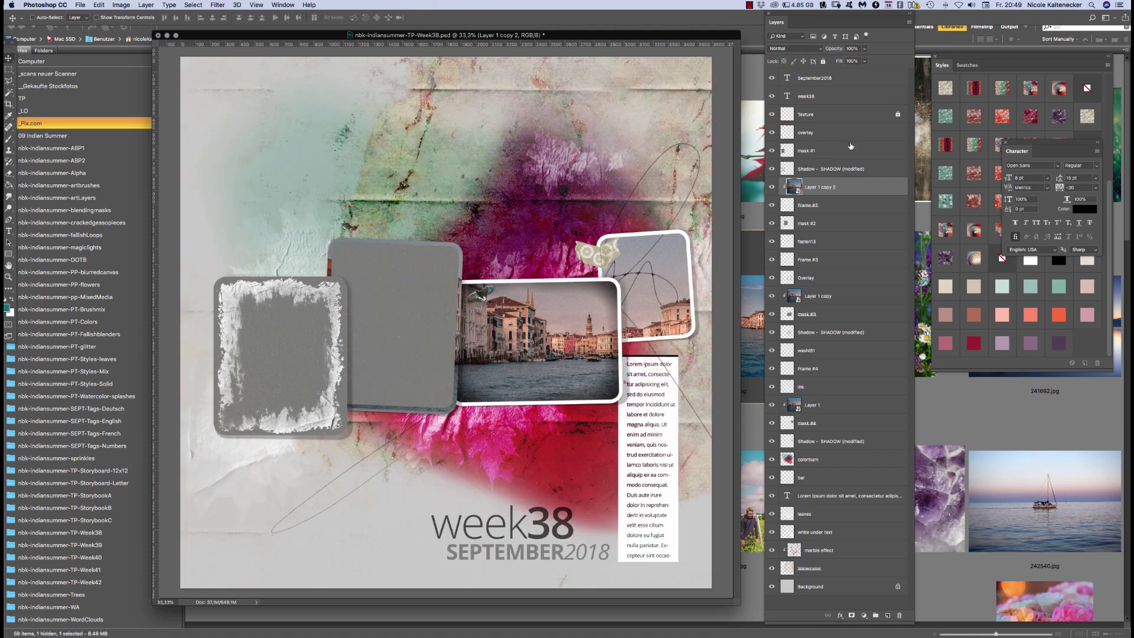
{"action": "key", "text": "super+z"}
{"action": "left_click_drag", "start_coordinate": [819, 188], "coordinate": [819, 214]}
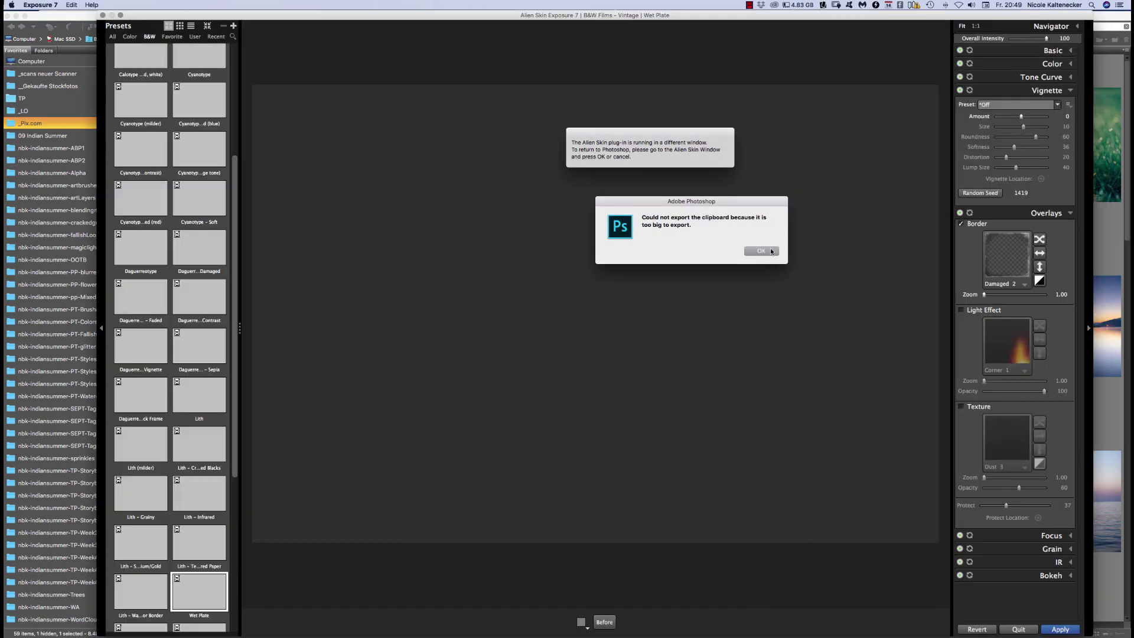
{"action": "left_click", "coordinate": [770, 251]}
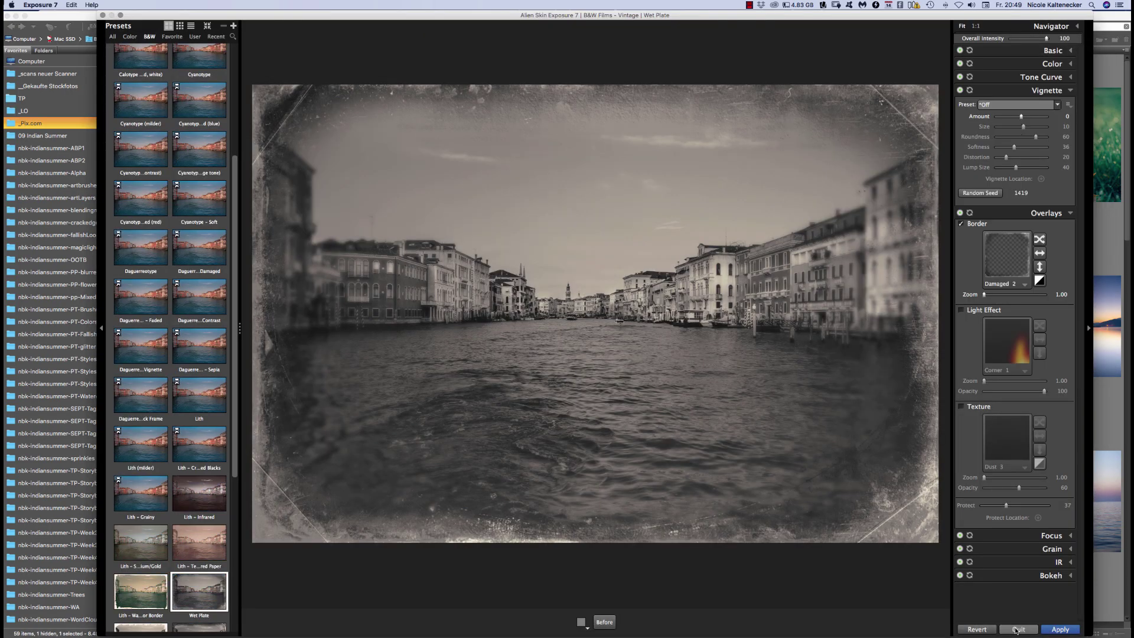
{"action": "left_click", "coordinate": [1018, 629]}
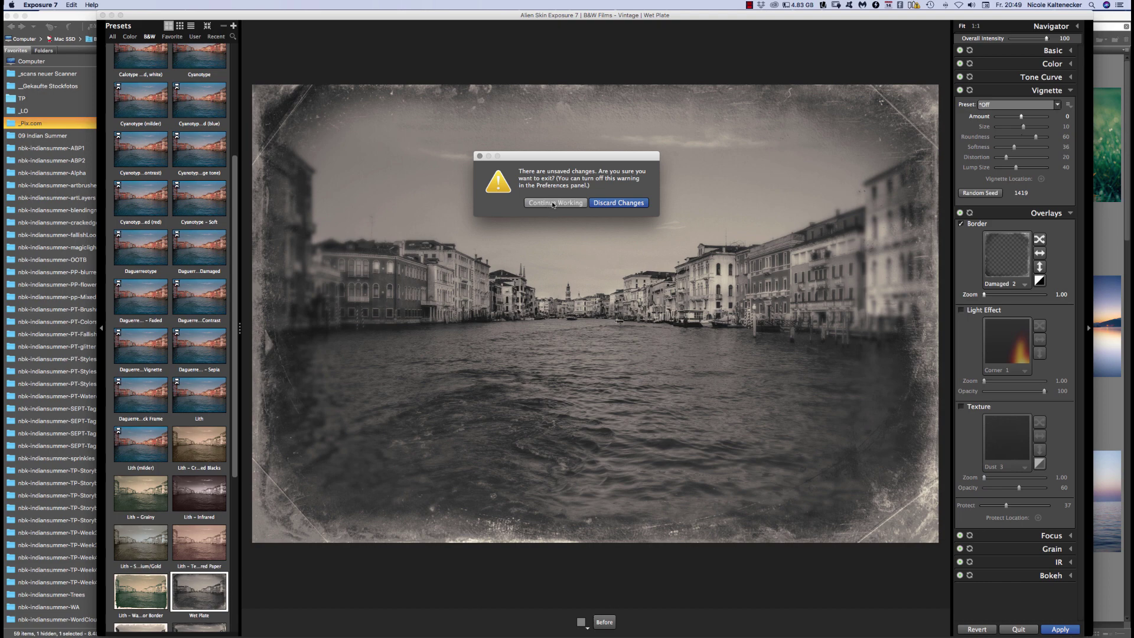
{"action": "left_click", "coordinate": [613, 207]}
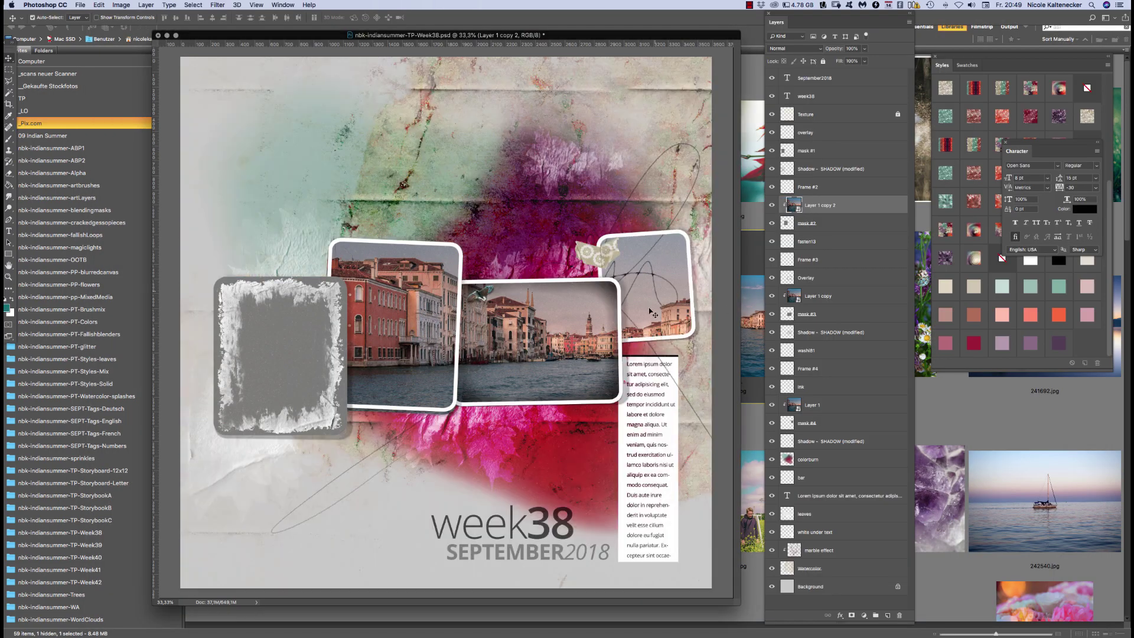
Duplicate the photo smart object directly above mask #1 and clip the copy to that mask
{"action": "left_click_drag", "start_coordinate": [836, 197], "coordinate": [850, 141]}
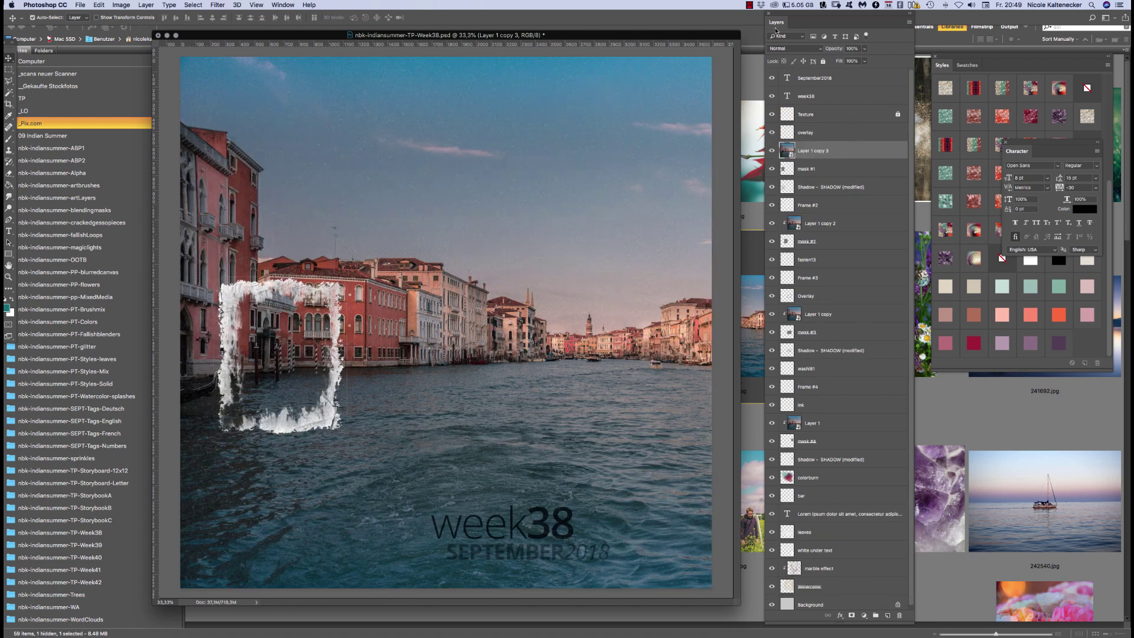
{"action": "key", "text": "super+g"}
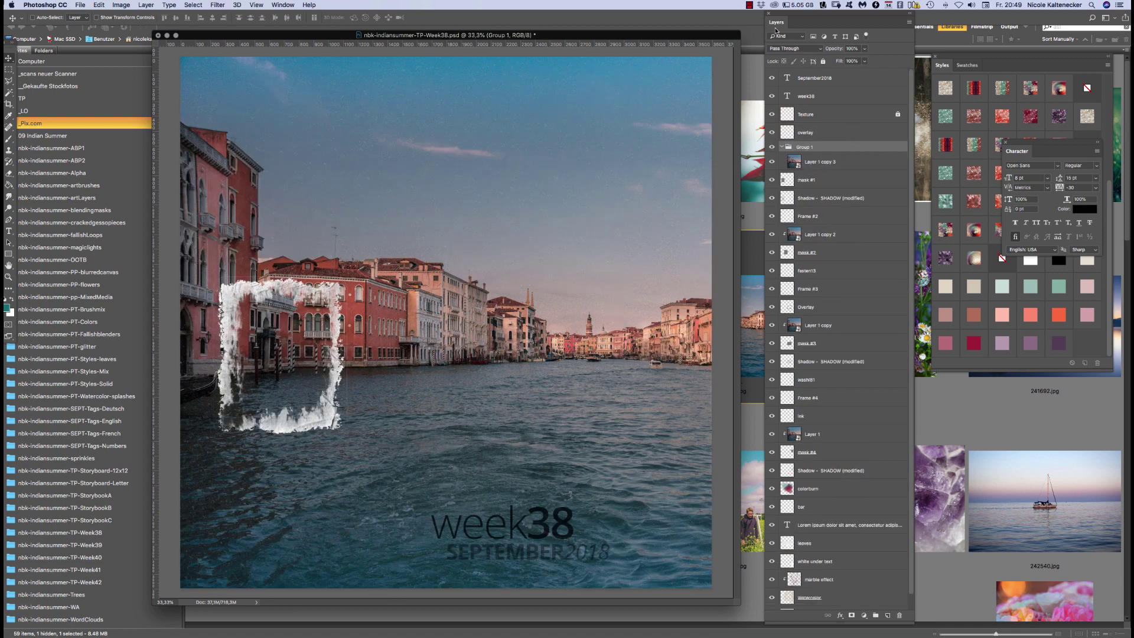
{"action": "key", "text": "super+z"}
{"action": "key", "text": "super+alt+g"}
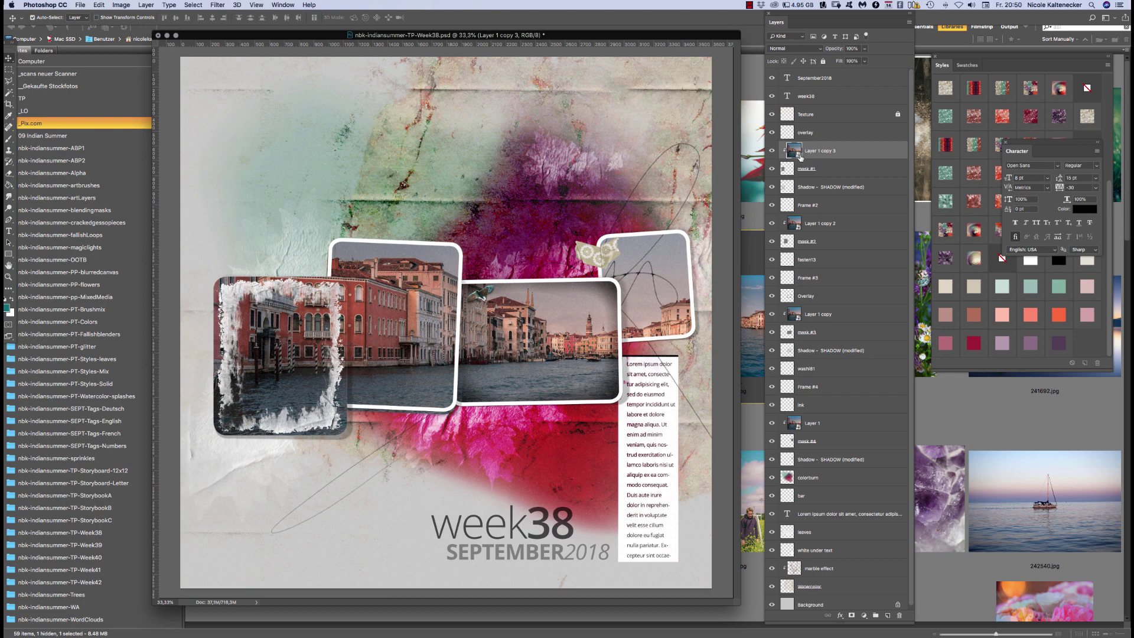
Open the contents of the smart object clipped to mask #1, fit the photo in an enlarged window and select its layer
{"action": "double_click", "coordinate": [801, 156]}
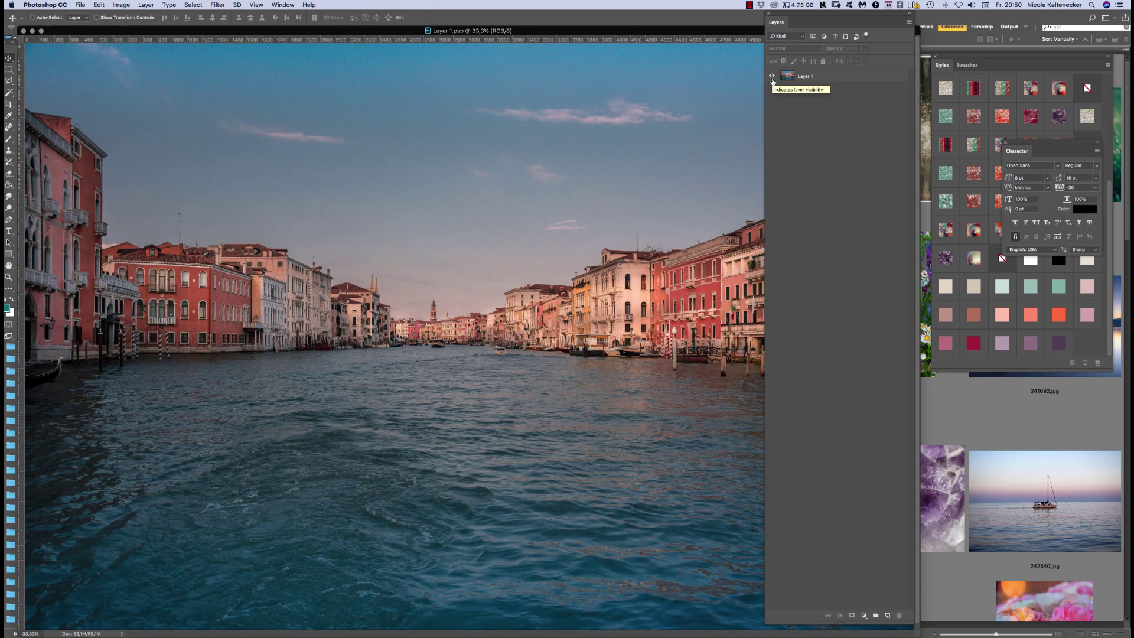
{"action": "key", "text": "super+minus"}
{"action": "key", "text": "super+minus"}
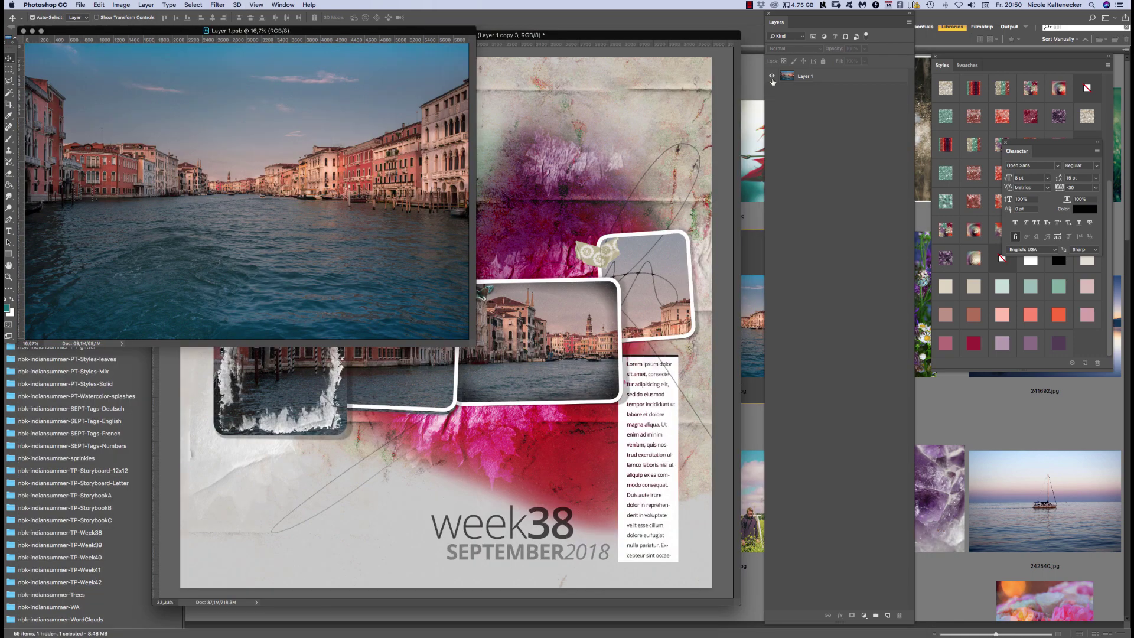
{"action": "left_click_drag", "start_coordinate": [318, 31], "coordinate": [411, 191]}
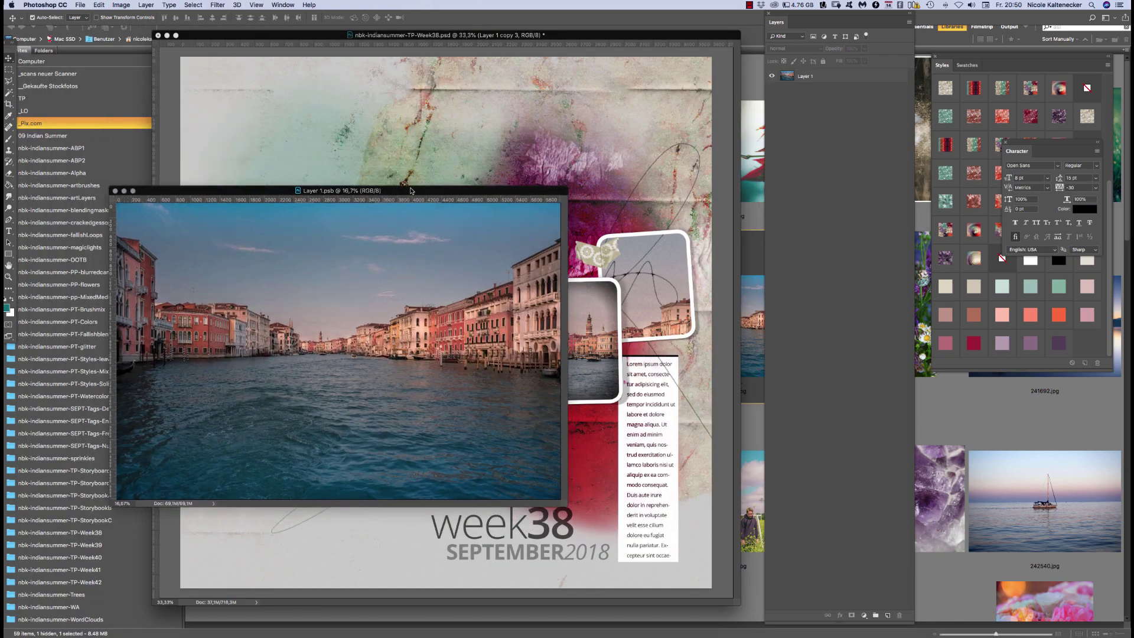
{"action": "left_click_drag", "start_coordinate": [564, 504], "coordinate": [737, 611]}
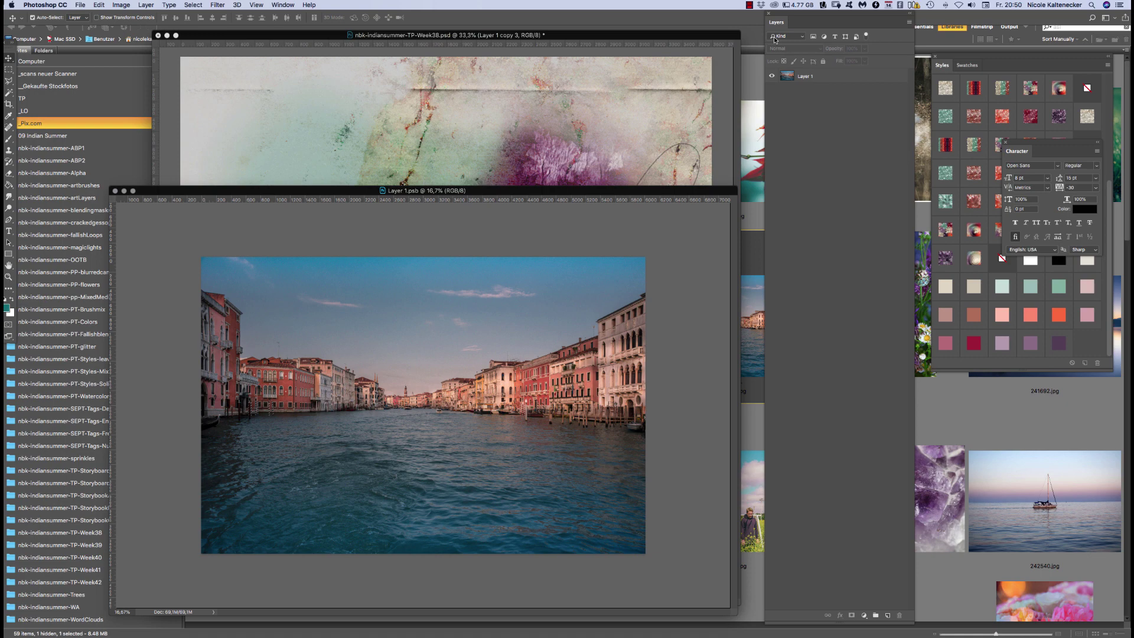
{"action": "left_click", "coordinate": [840, 79]}
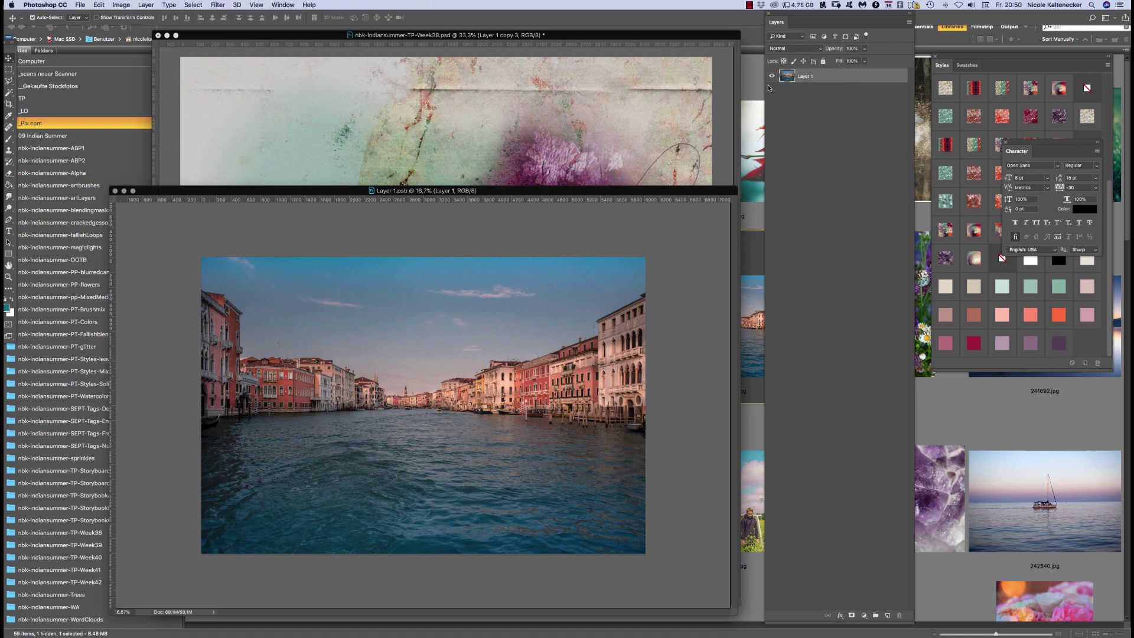
Start Replace Color on the Venice photo, show the color swatches and sample the water's dark blue as the color to replace
{"action": "key", "text": "super+shift+r"}
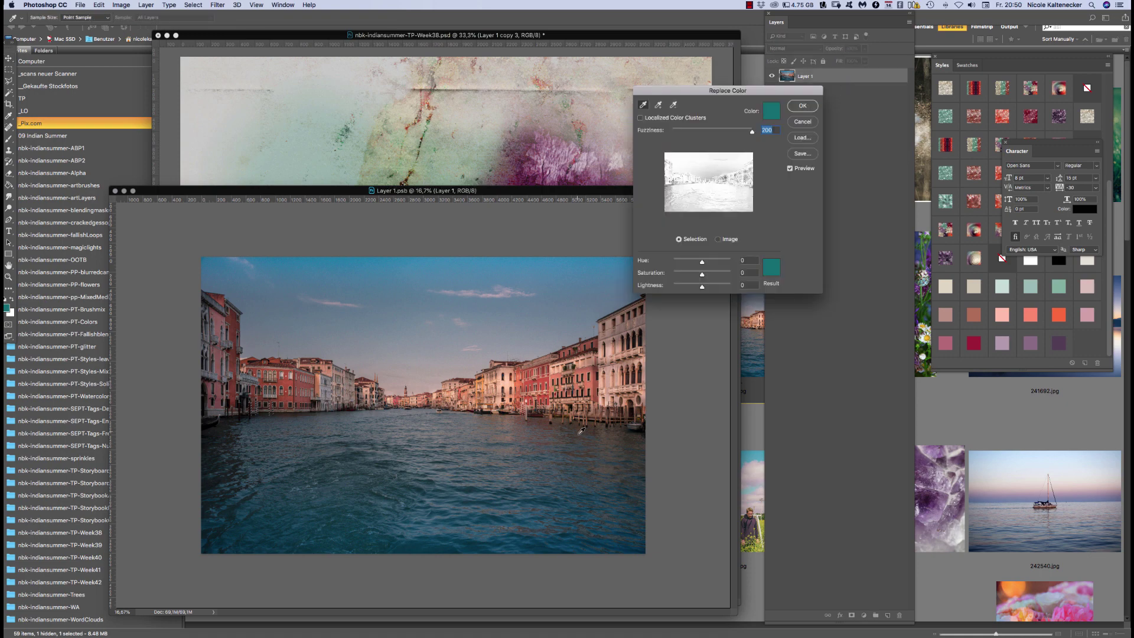
{"action": "left_click", "coordinate": [591, 460]}
{"action": "left_click", "coordinate": [523, 506]}
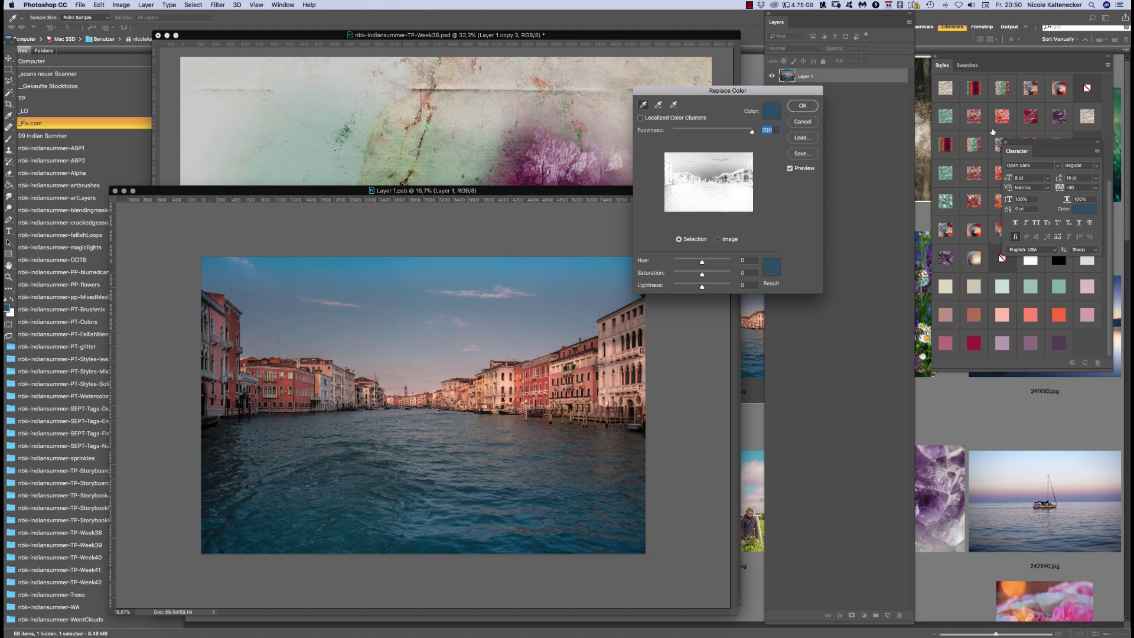
{"action": "left_click", "coordinate": [968, 64]}
{"action": "left_click", "coordinate": [1031, 95]}
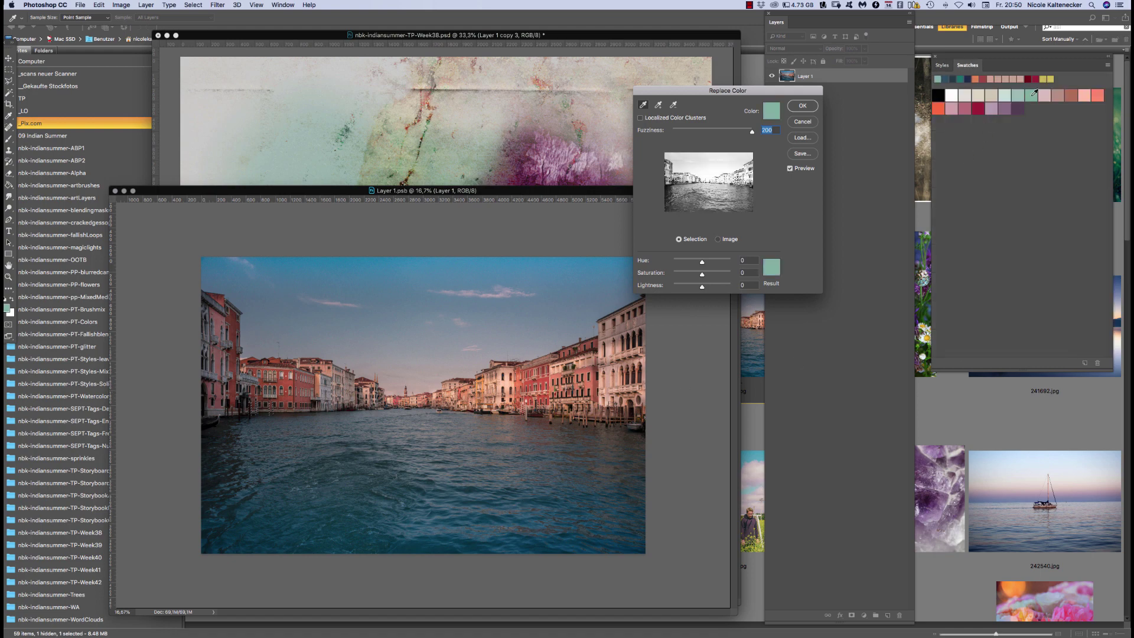
{"action": "left_click", "coordinate": [537, 480]}
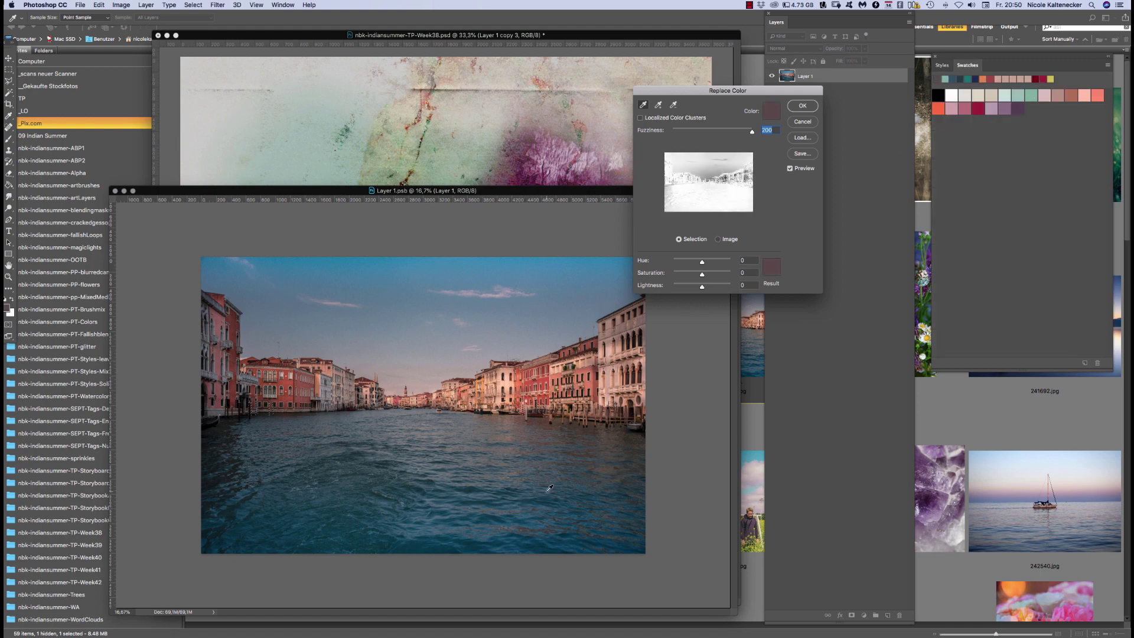
{"action": "left_click", "coordinate": [551, 486]}
{"action": "left_click", "coordinate": [592, 498]}
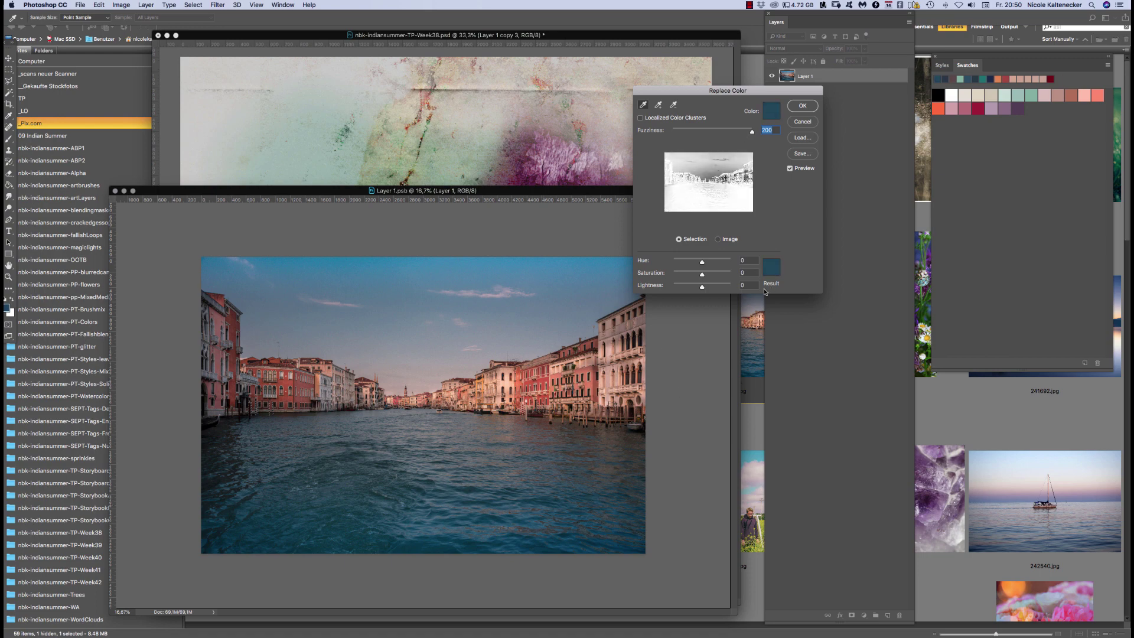
Try green, purple and salmon swatches as the replacement's result color, ending on light salmon ffbdaa
{"action": "left_click", "coordinate": [771, 267]}
{"action": "left_click", "coordinate": [1036, 96]}
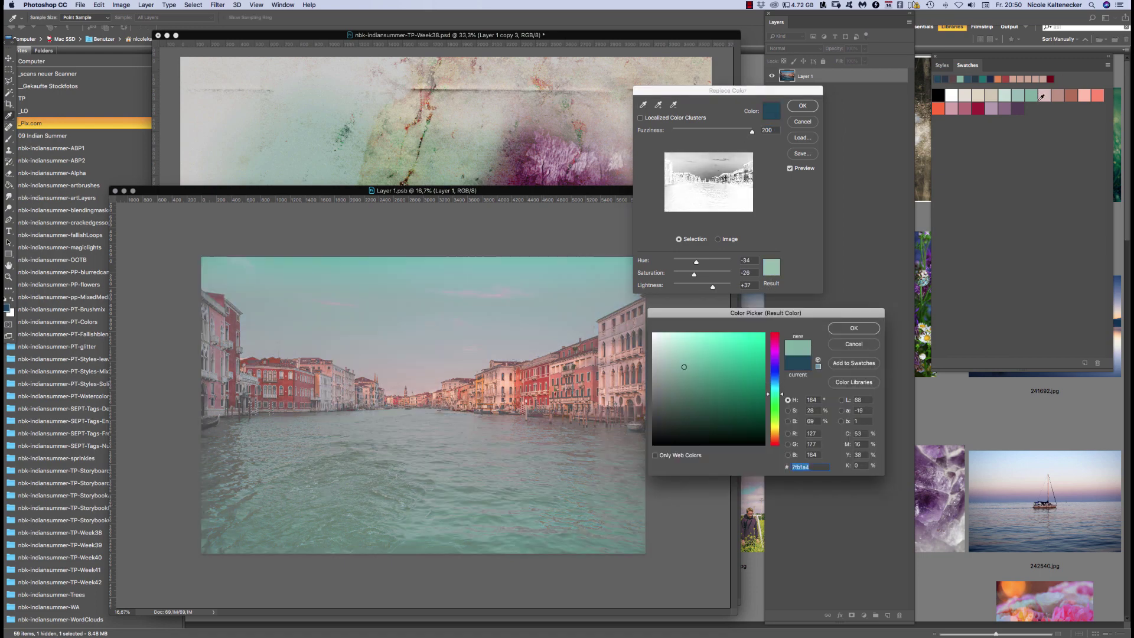
{"action": "left_click", "coordinate": [1021, 96]}
{"action": "left_click", "coordinate": [999, 108]}
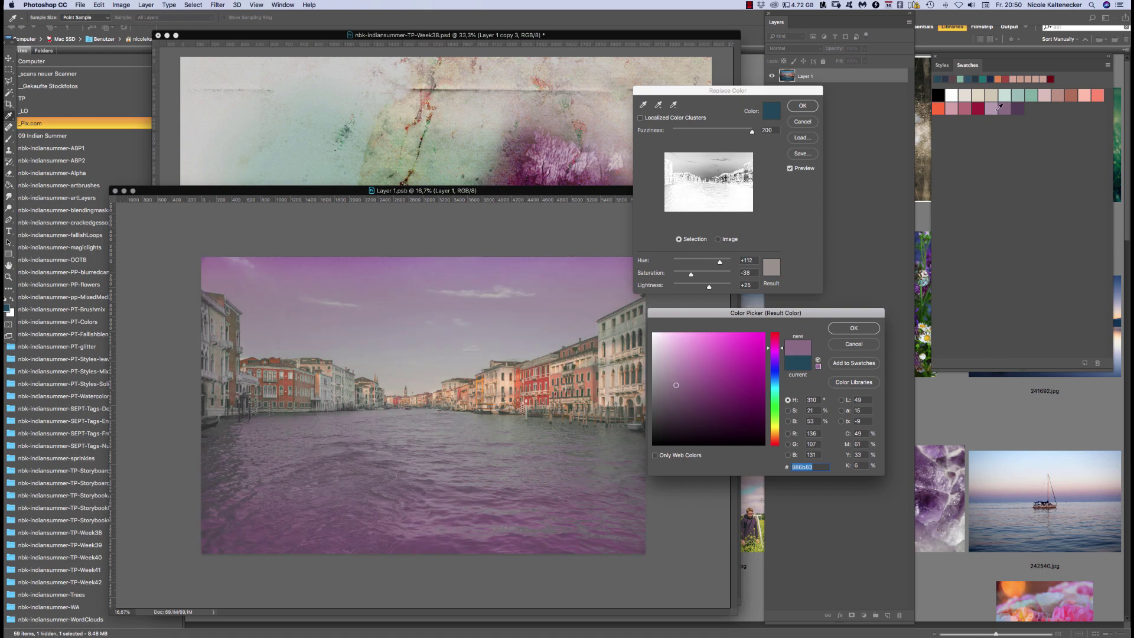
{"action": "left_click", "coordinate": [1085, 93]}
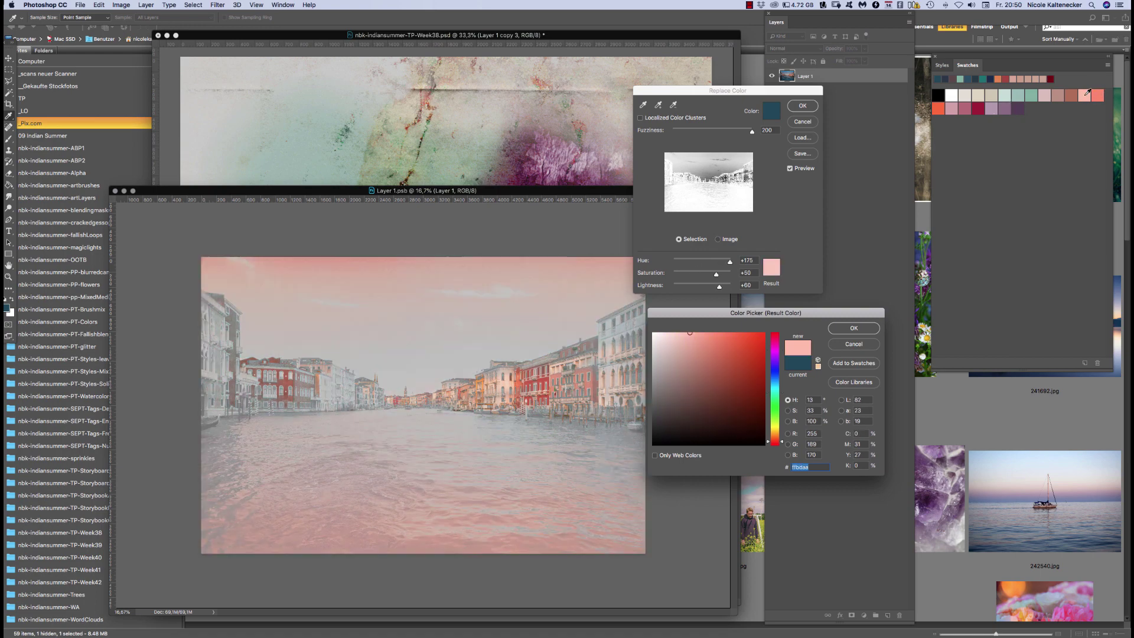
Replace the Venice photo's selected blue tones with the muted green swatch 7fb1a4 using Replace Color
{"action": "left_click", "coordinate": [951, 109]}
{"action": "left_click", "coordinate": [965, 109]}
{"action": "left_click", "coordinate": [938, 108]}
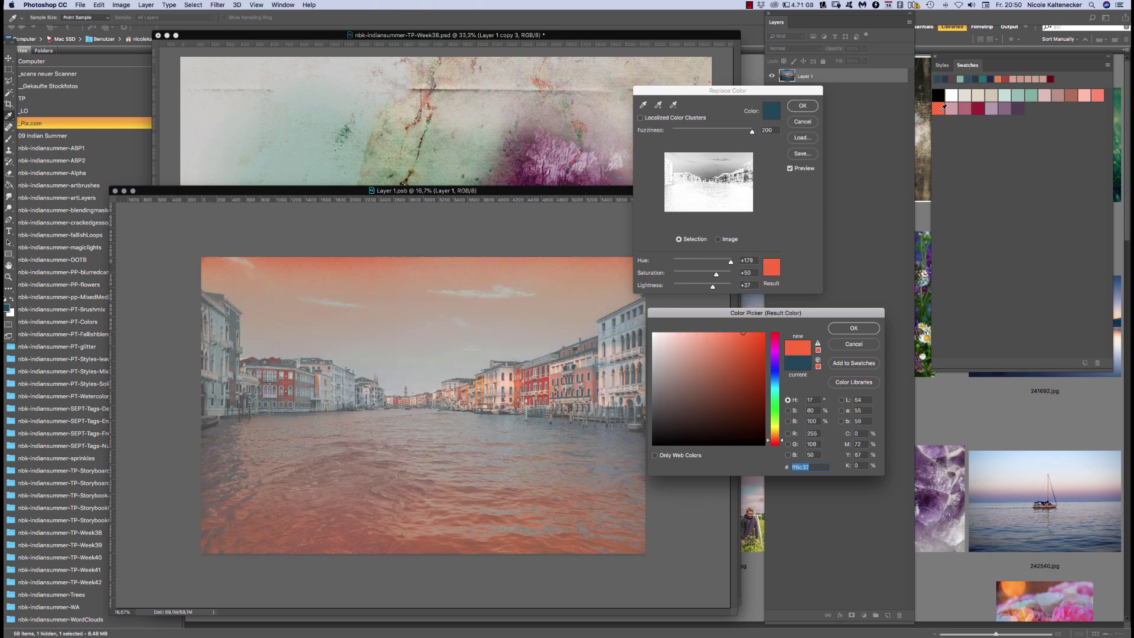
{"action": "left_click", "coordinate": [1058, 96]}
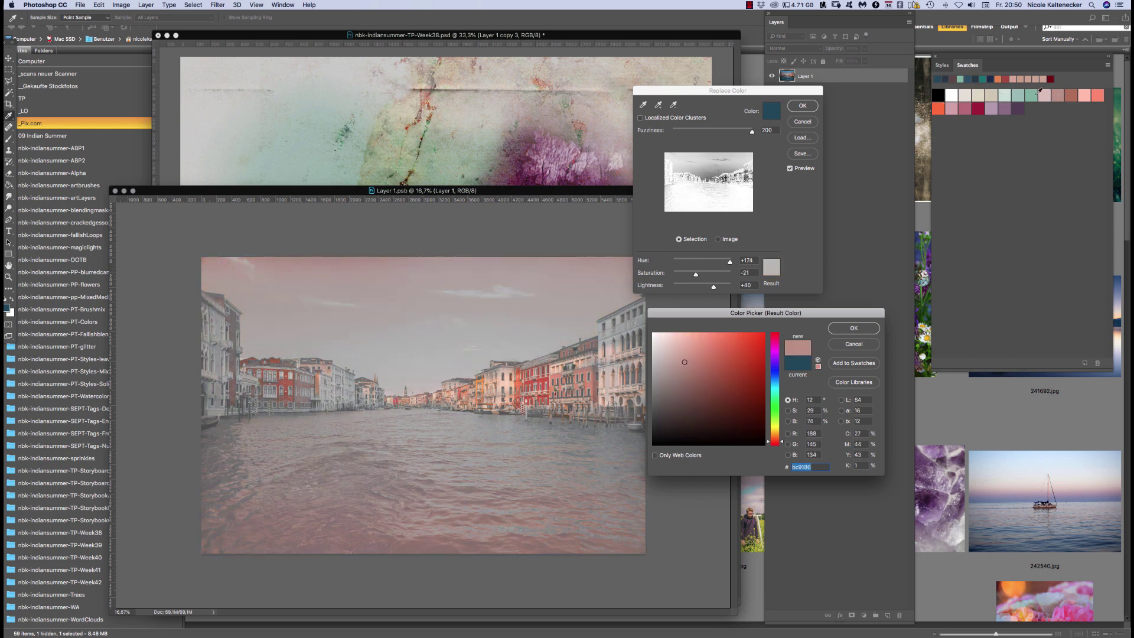
{"action": "double_click", "coordinate": [1035, 95]}
{"action": "left_click", "coordinate": [673, 303]}
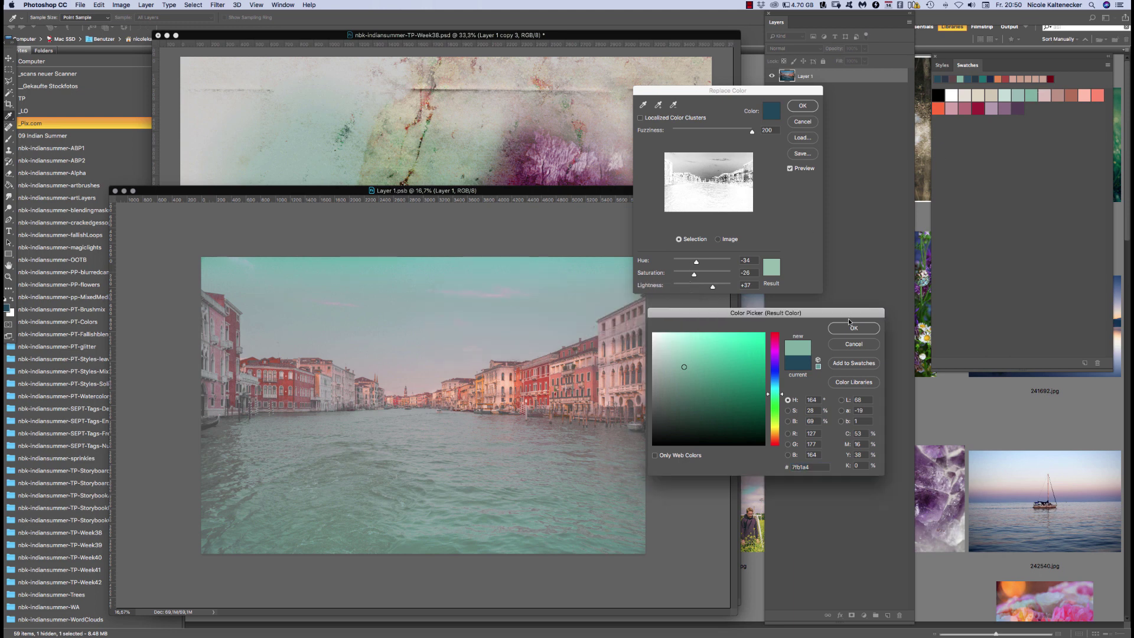
{"action": "left_click", "coordinate": [854, 327]}
{"action": "left_click", "coordinate": [802, 105]}
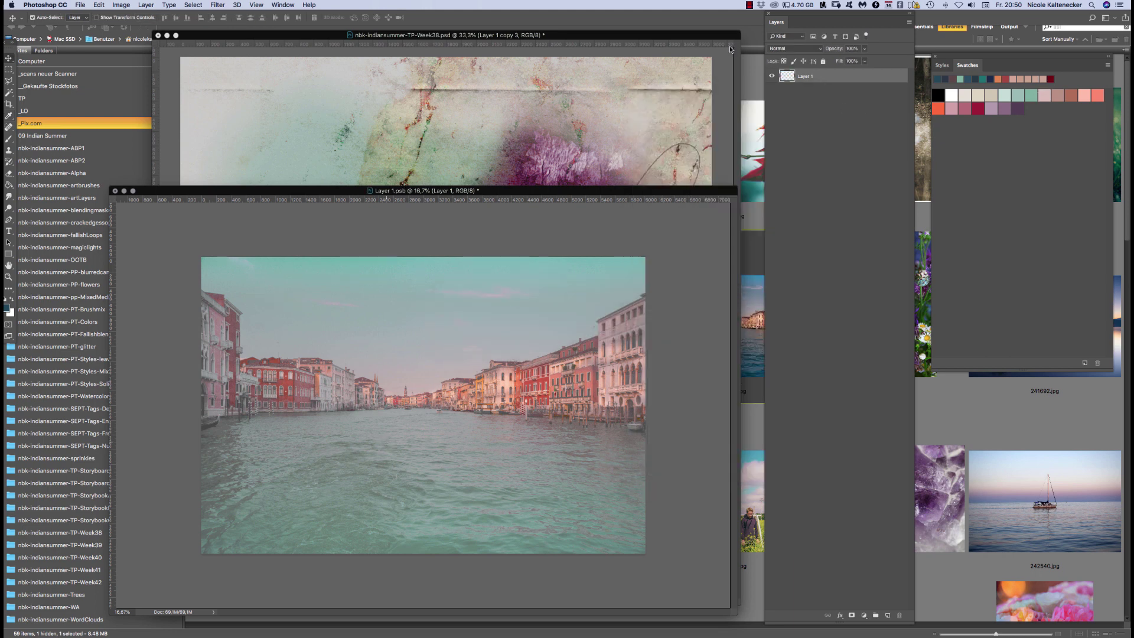
Save the recolored smart object Layer 1.psb and close it to return to the Week38 layout
{"action": "key", "text": "v"}
{"action": "key", "text": "super+s"}
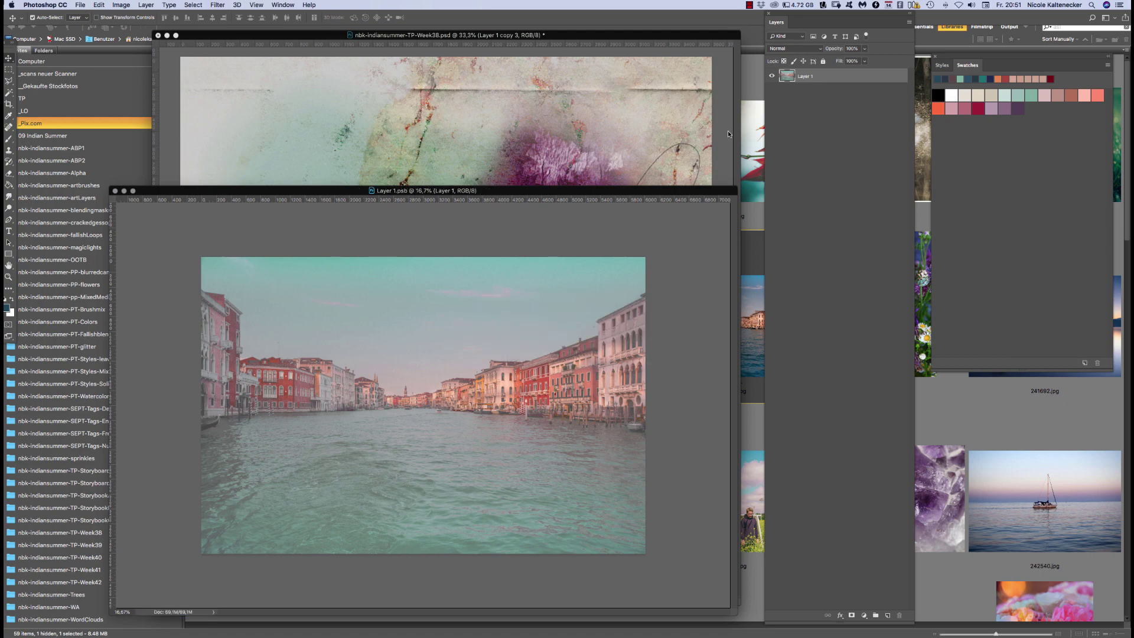
{"action": "key", "text": "super+w"}
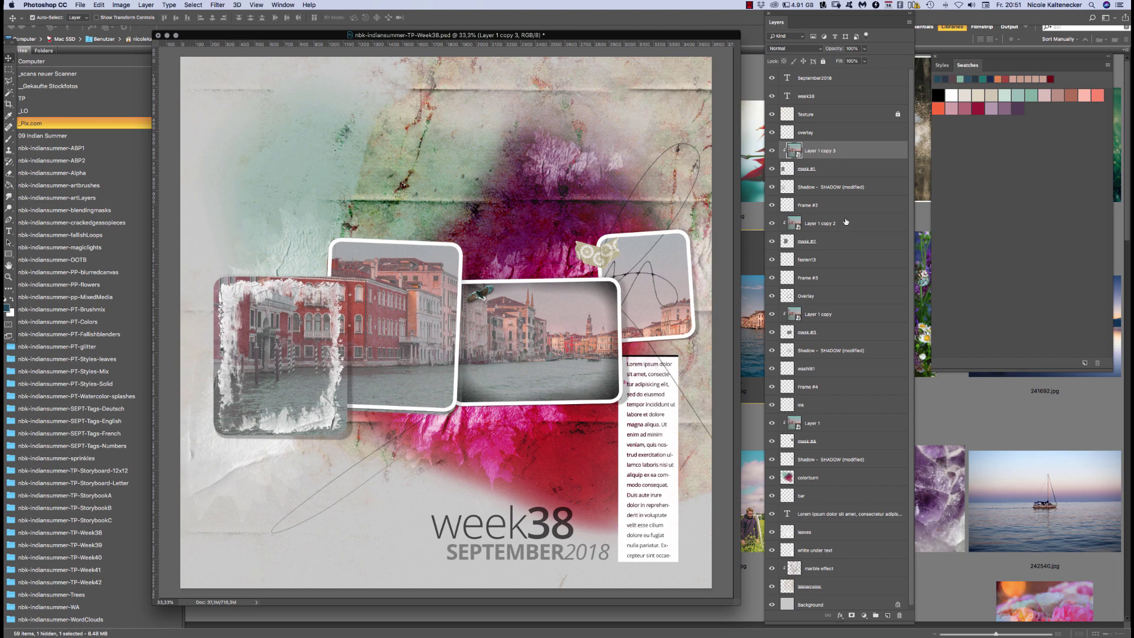
Link the four clipped photo layers Layer 1, Layer 1 copy, Layer 1 copy 2 and Layer 1 copy 3 together
{"action": "left_click", "coordinate": [841, 223], "text": "super"}
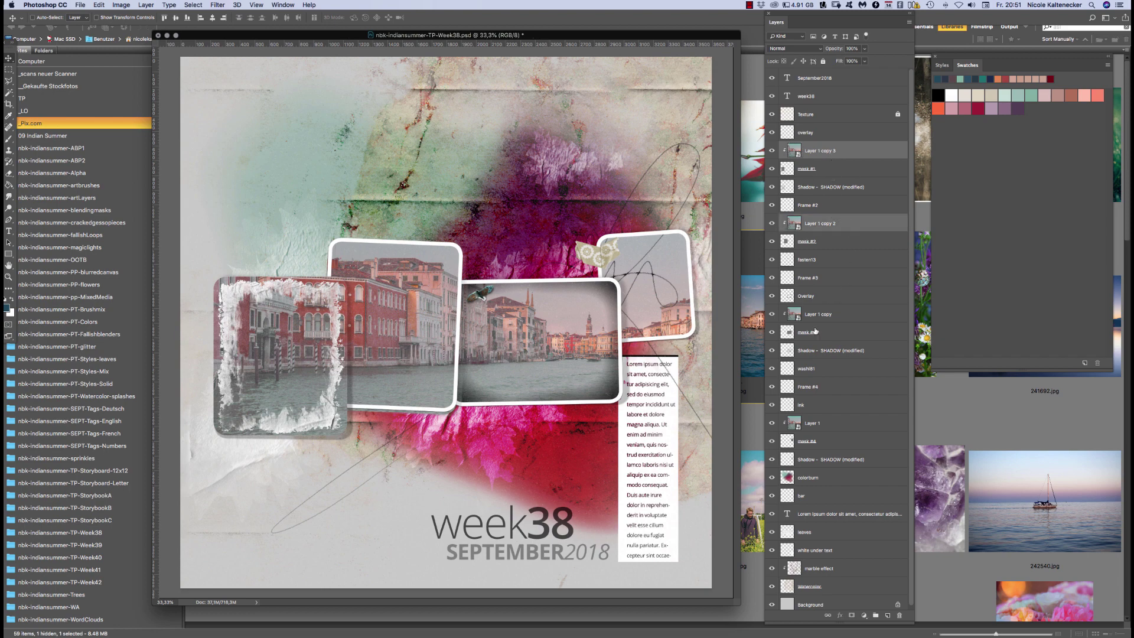
{"action": "left_click", "coordinate": [827, 313], "text": "super"}
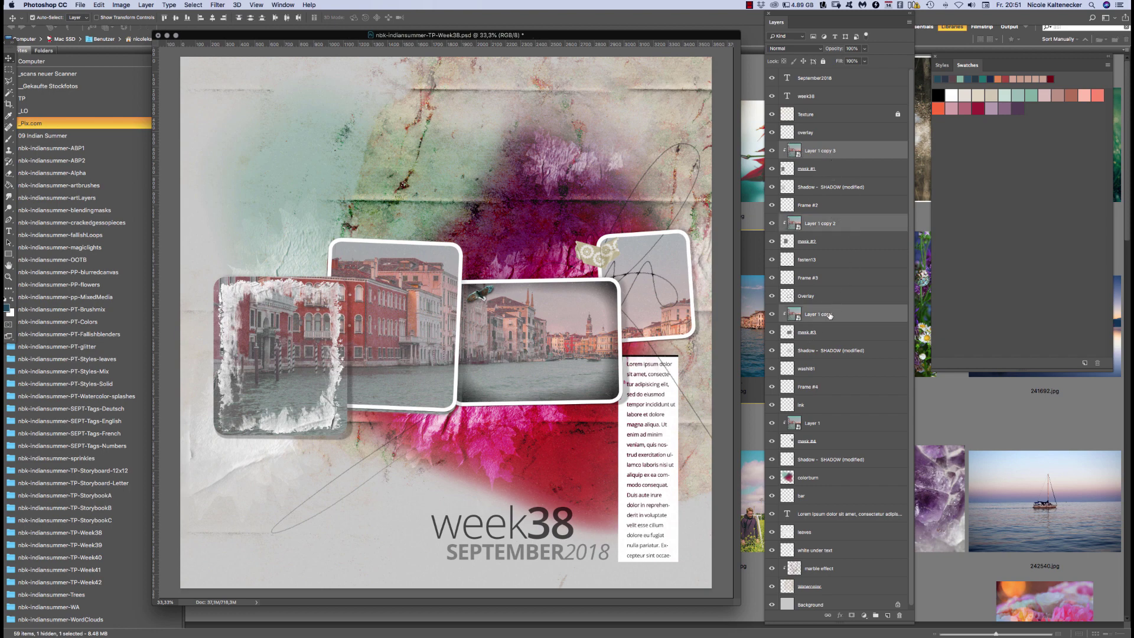
{"action": "left_click", "coordinate": [824, 420], "text": "super"}
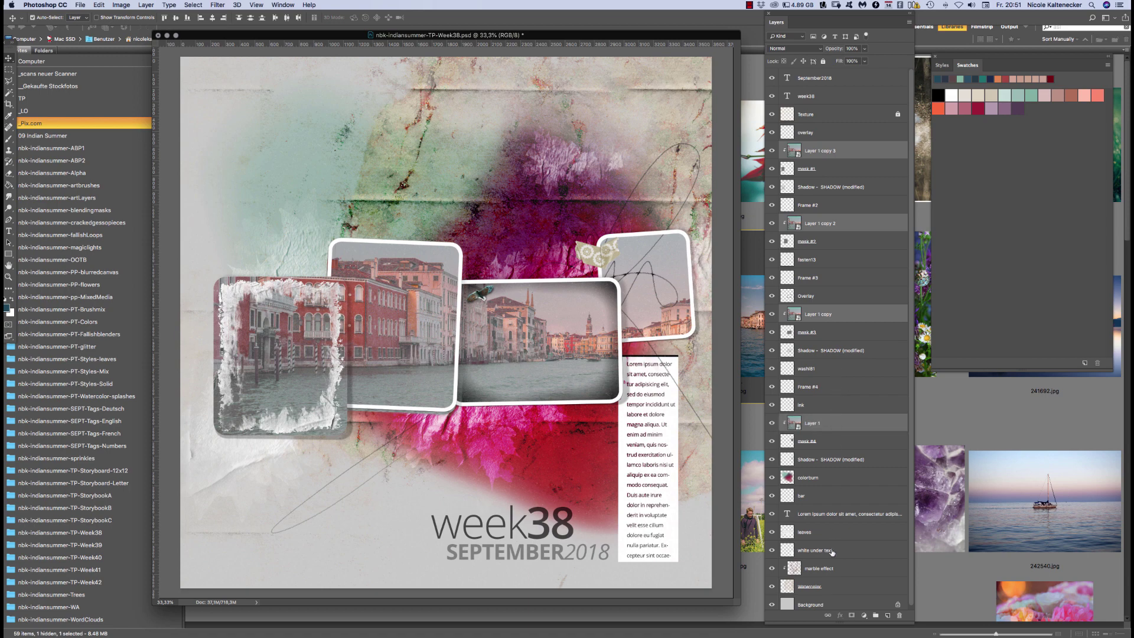
{"action": "left_click", "coordinate": [828, 615]}
Scale the linked Venice photos to about 91.27%, rotate them about -2.99 degrees and reposition them inside the frames
{"action": "mouse_move", "coordinate": [584, 334]}
{"action": "left_mouse_down"}
{"action": "mouse_move", "coordinate": [600, 310]}
{"action": "mouse_move", "coordinate": [599, 332]}
{"action": "left_mouse_up"}
{"action": "key", "text": "super+t"}
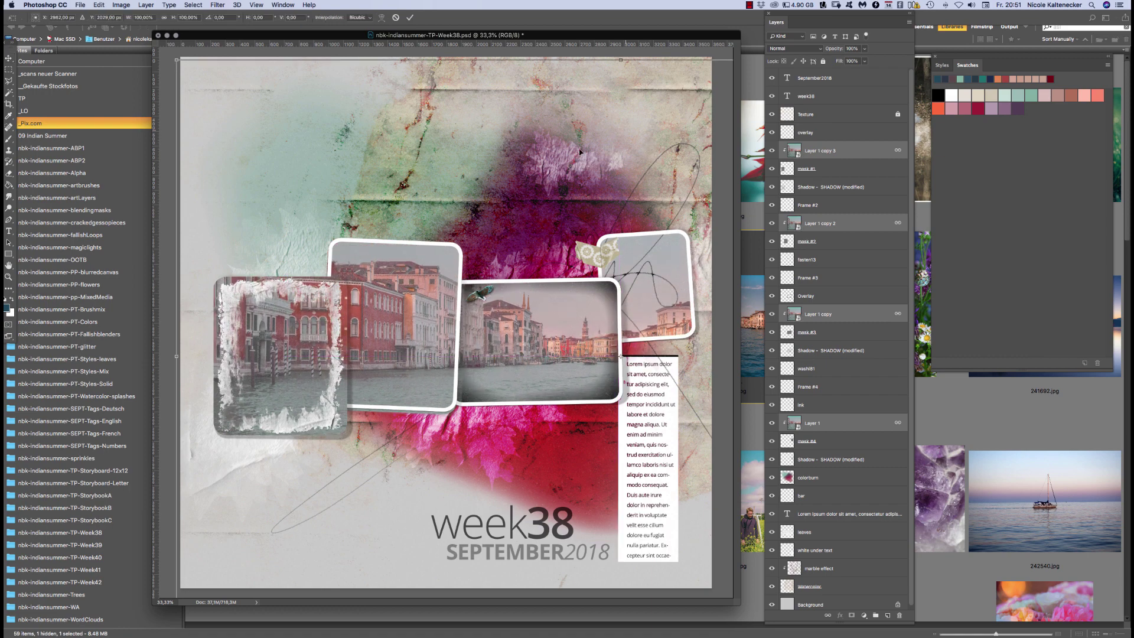
{"action": "left_click_drag", "start_coordinate": [173, 52], "coordinate": [202, 109]}
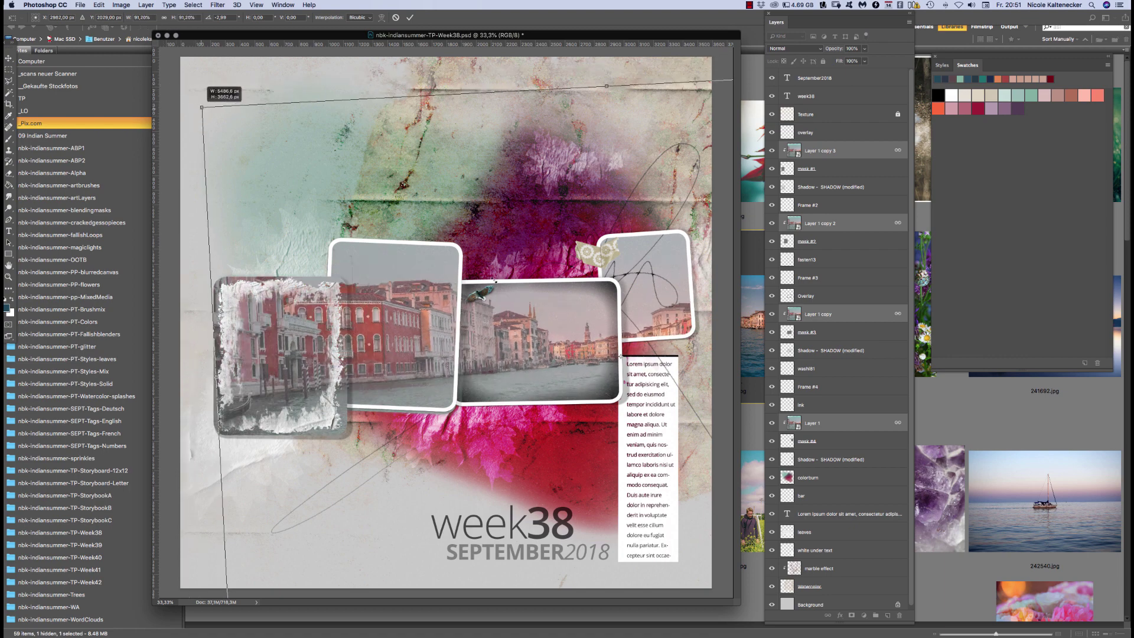
{"action": "left_click_drag", "start_coordinate": [524, 341], "coordinate": [494, 339]}
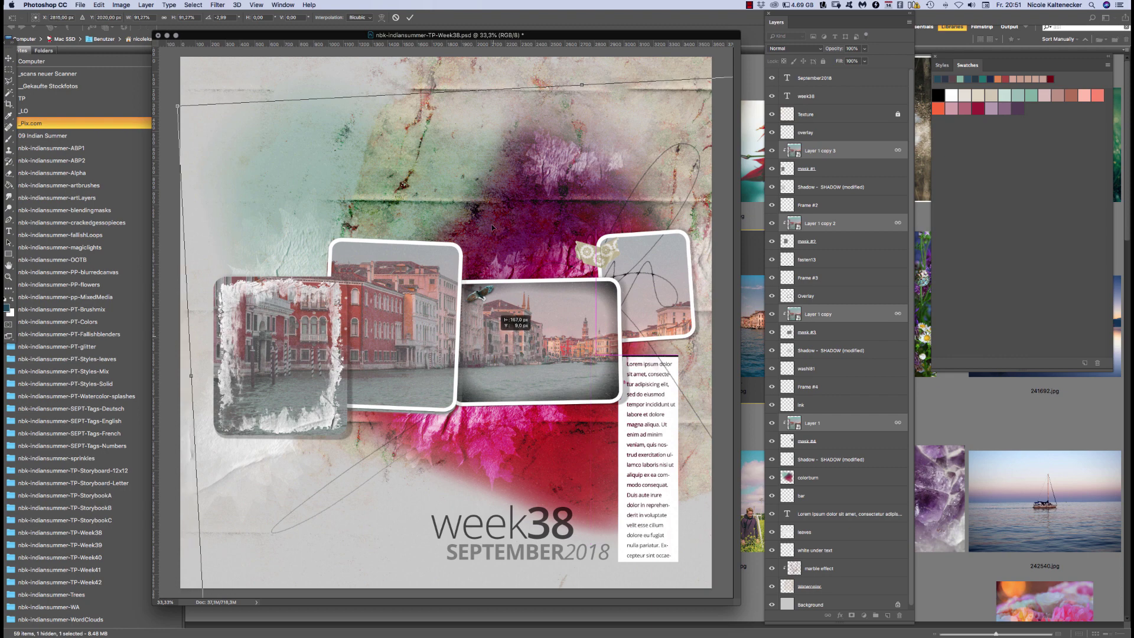
{"action": "left_click_drag", "start_coordinate": [492, 226], "coordinate": [492, 227]}
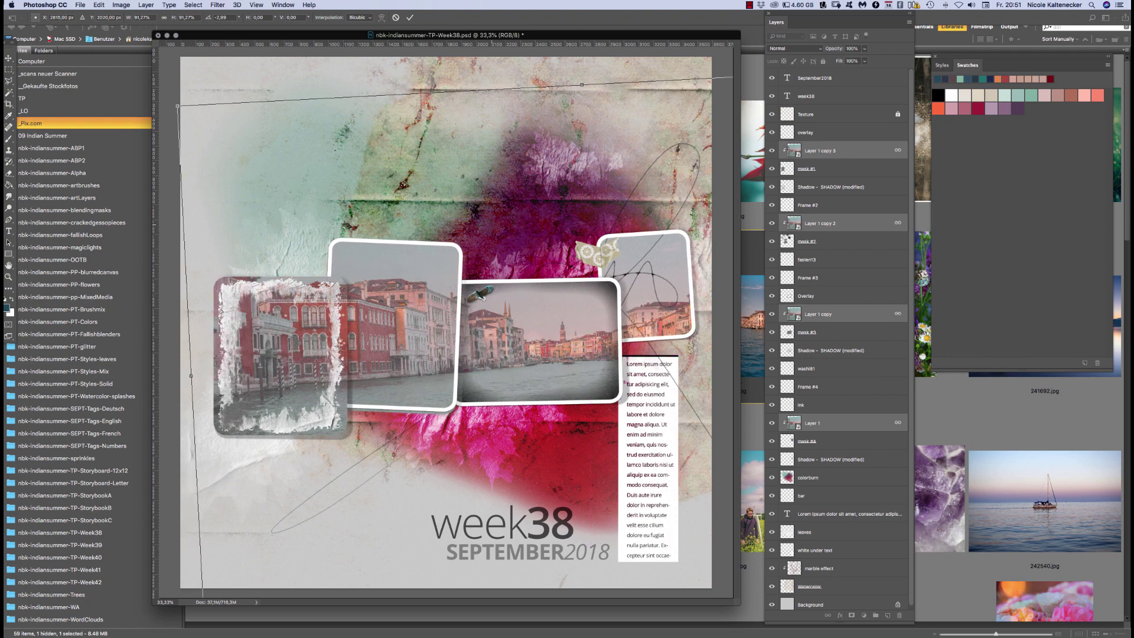
{"action": "key", "text": "Return"}
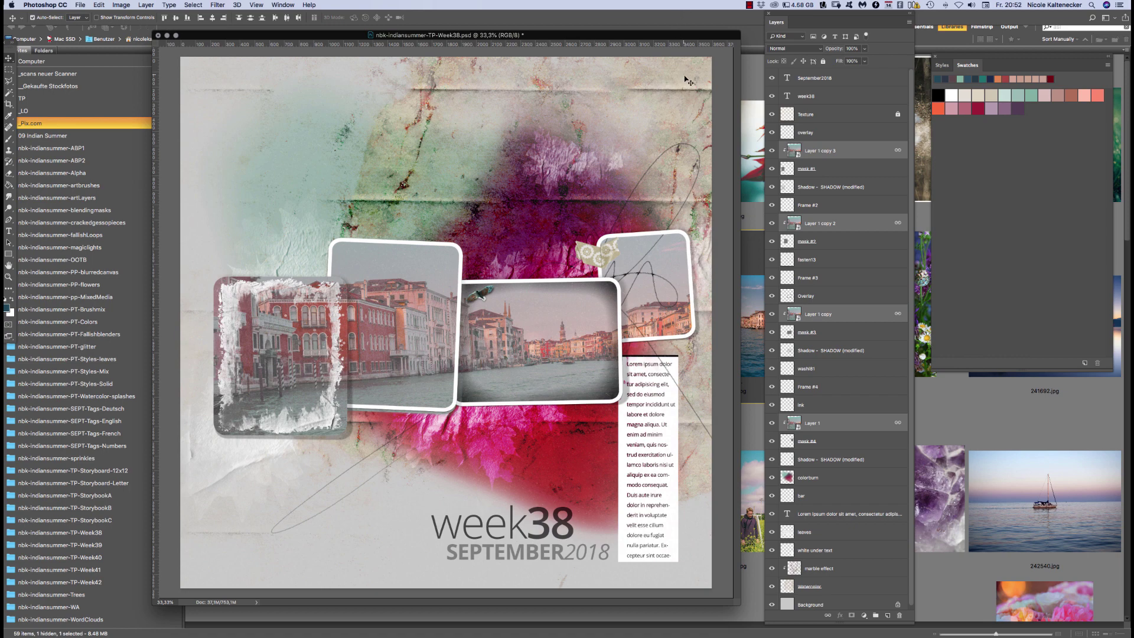
Move the colorburn layer directly below the Texture layer and set its blend mode to Soft Light
{"action": "left_click", "coordinate": [857, 476]}
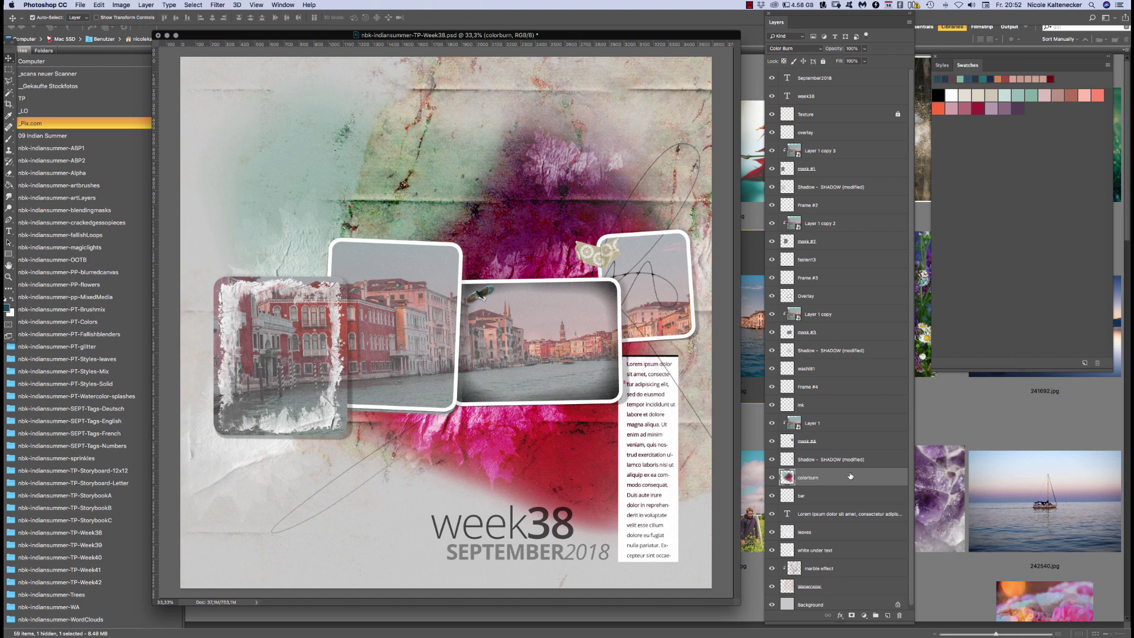
{"action": "left_click_drag", "start_coordinate": [806, 479], "coordinate": [816, 118]}
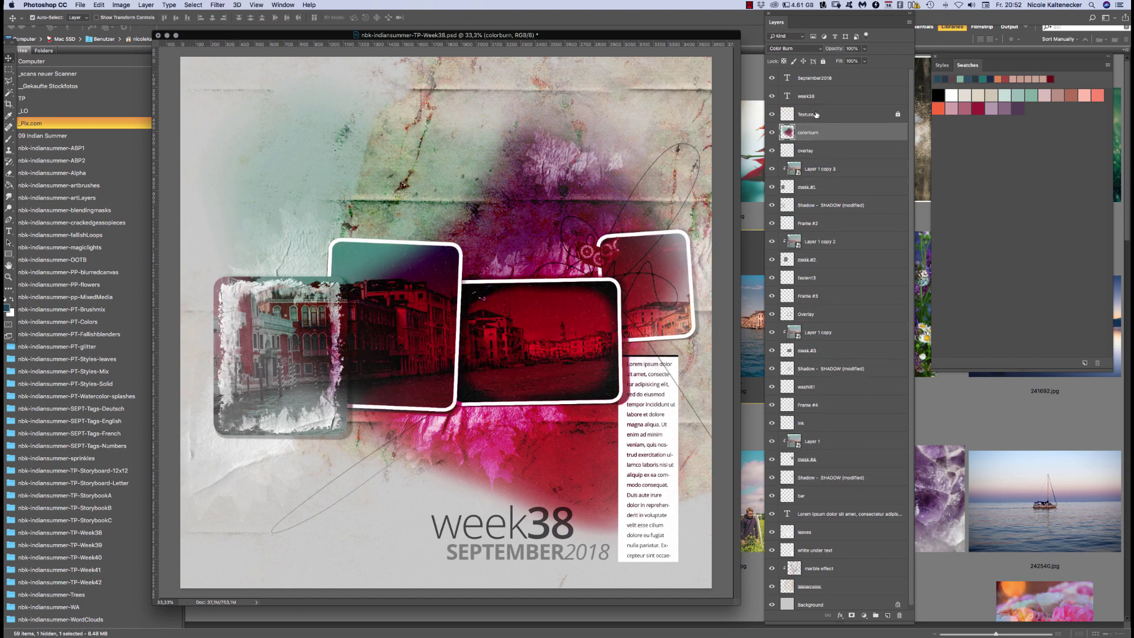
{"action": "left_click", "coordinate": [798, 49]}
{"action": "left_click", "coordinate": [796, 57]}
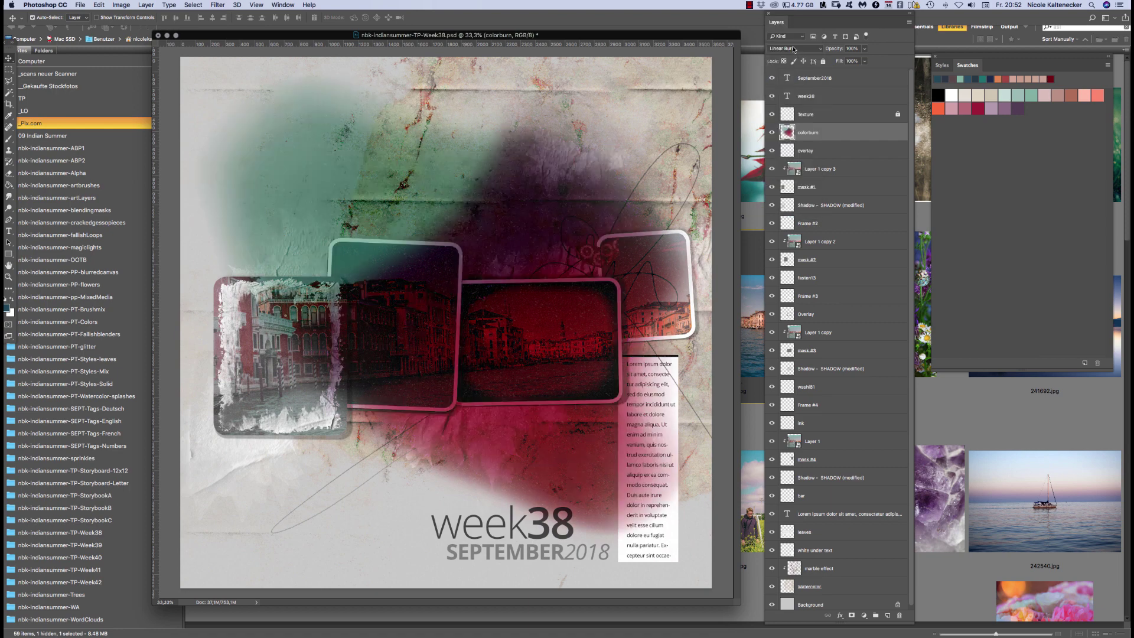
{"action": "left_click", "coordinate": [793, 49]}
{"action": "left_click", "coordinate": [801, 102]}
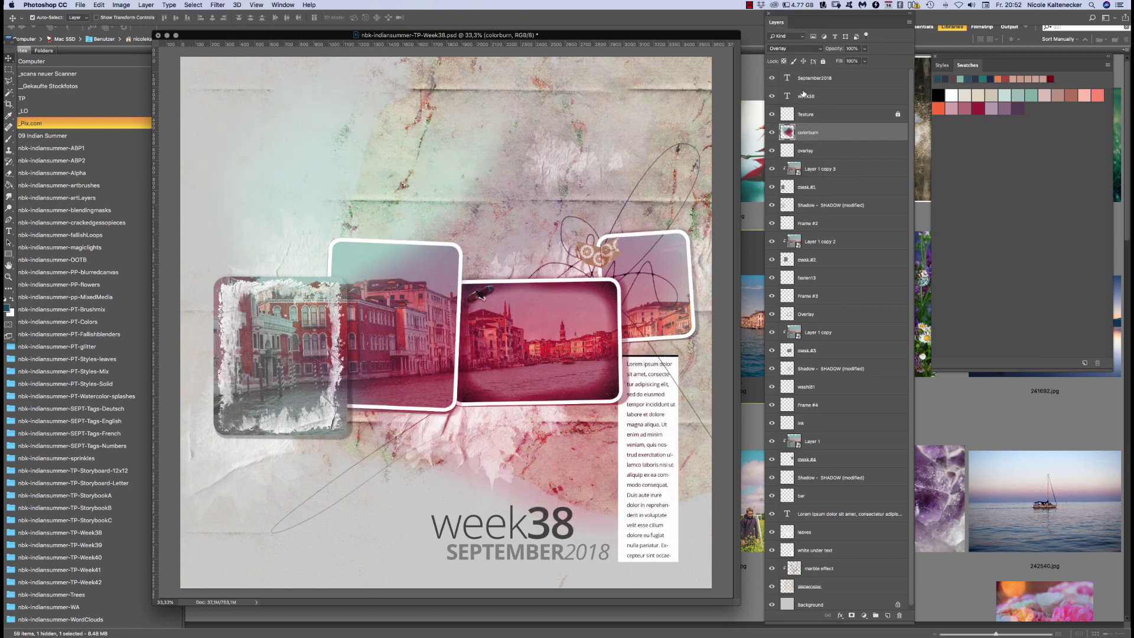
{"action": "left_click", "coordinate": [794, 50]}
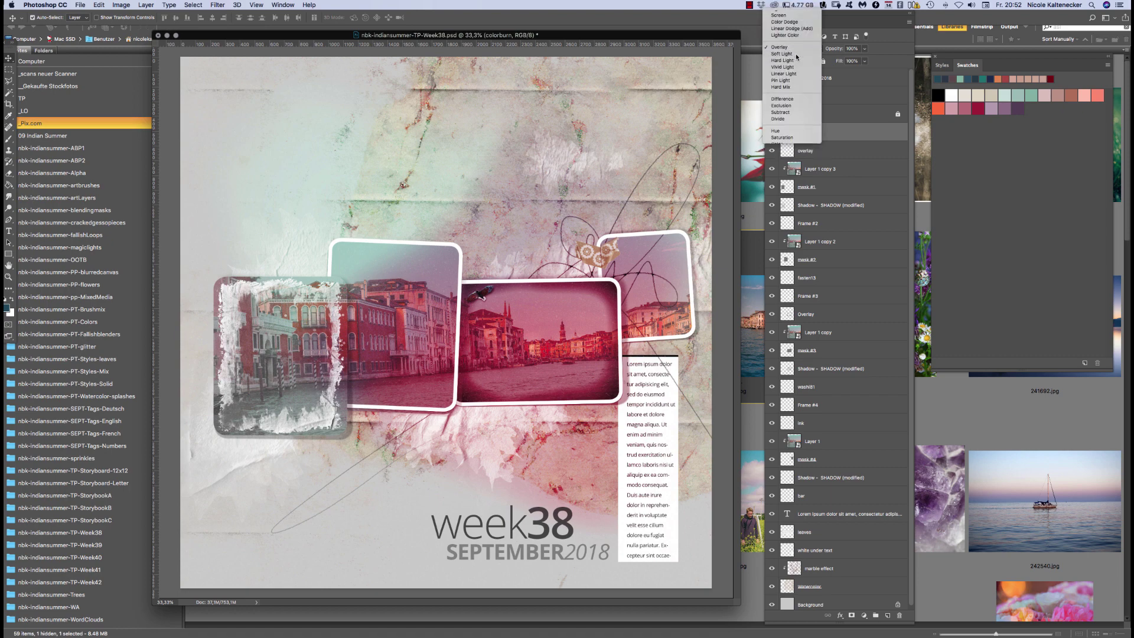
{"action": "left_click", "coordinate": [795, 54]}
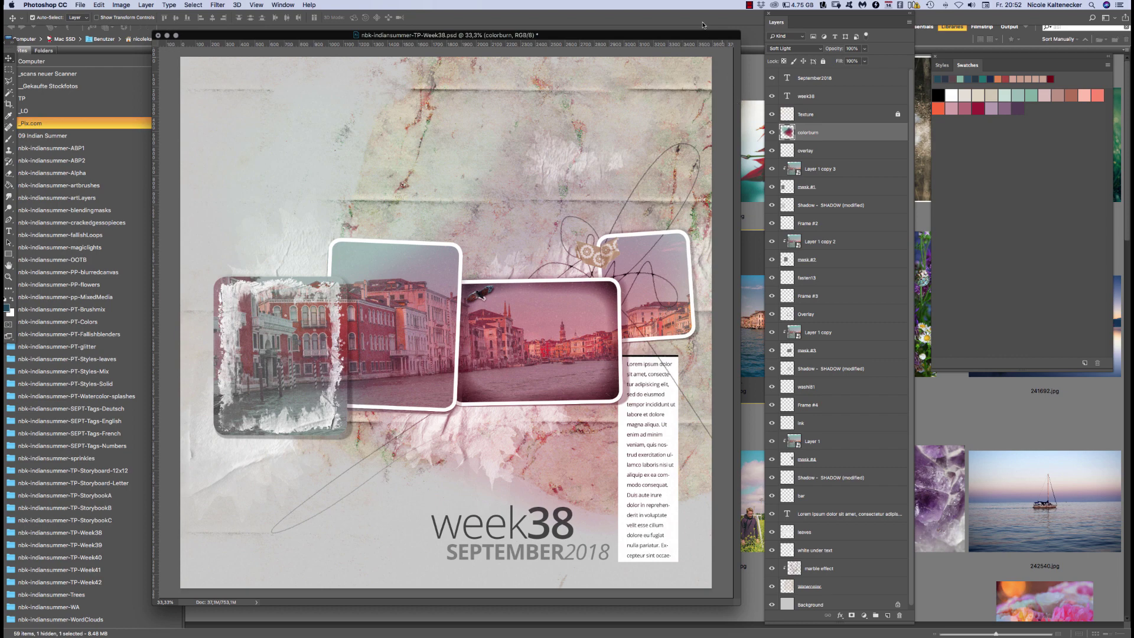
{"action": "left_click_drag", "start_coordinate": [692, 36], "coordinate": [705, 38]}
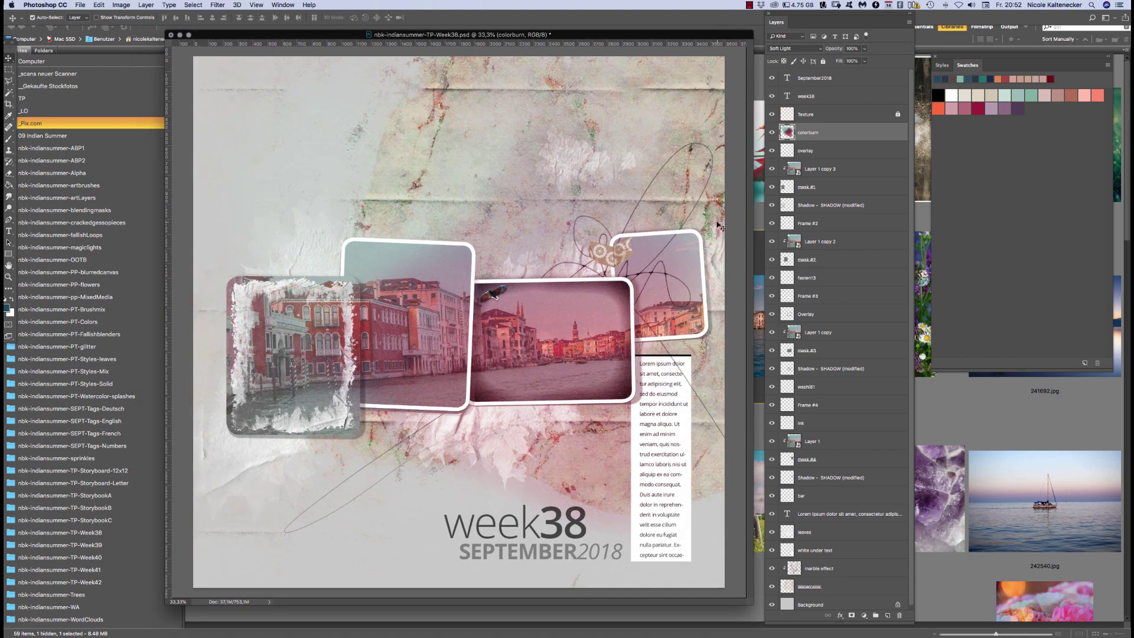
{"action": "left_click_drag", "start_coordinate": [716, 220], "coordinate": [718, 221]}
{"action": "left_click", "coordinate": [679, 83]}
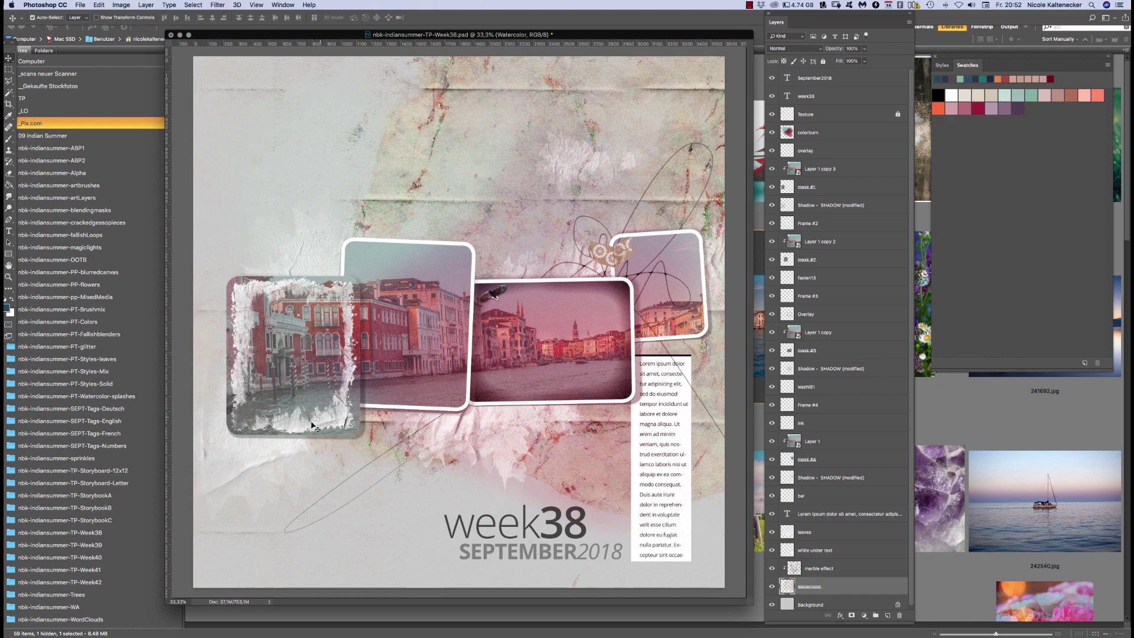
Try green glitter, silver glitter, coral, white and pink styles on the leftmost photo's overlay layer, and clear the style
{"action": "left_click", "coordinate": [335, 420]}
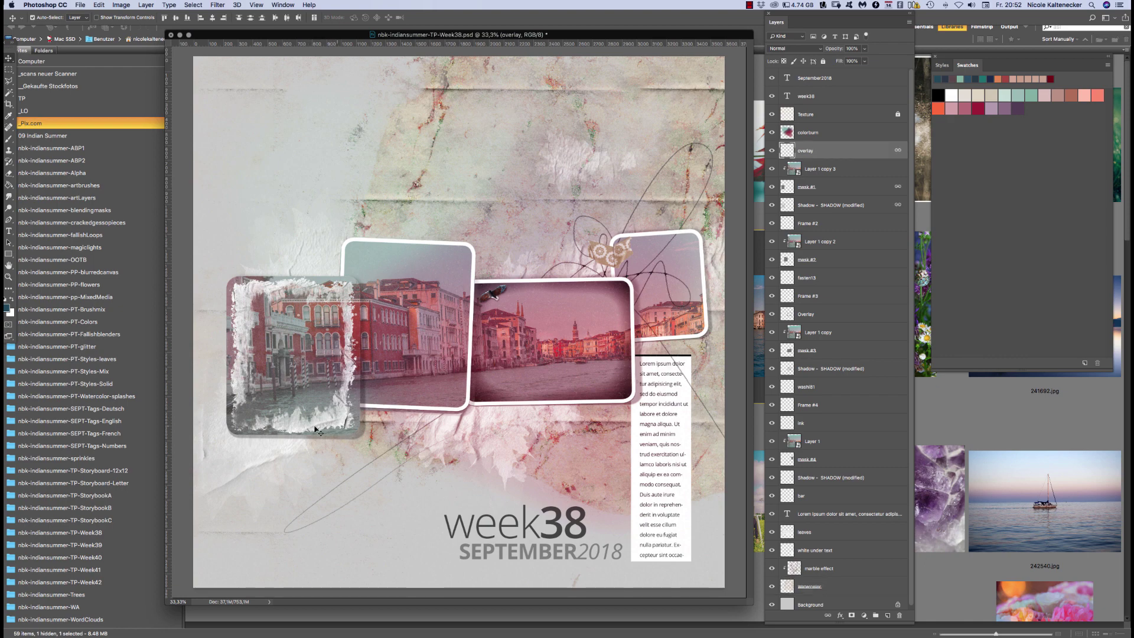
{"action": "left_click", "coordinate": [941, 65]}
{"action": "left_click", "coordinate": [948, 170]}
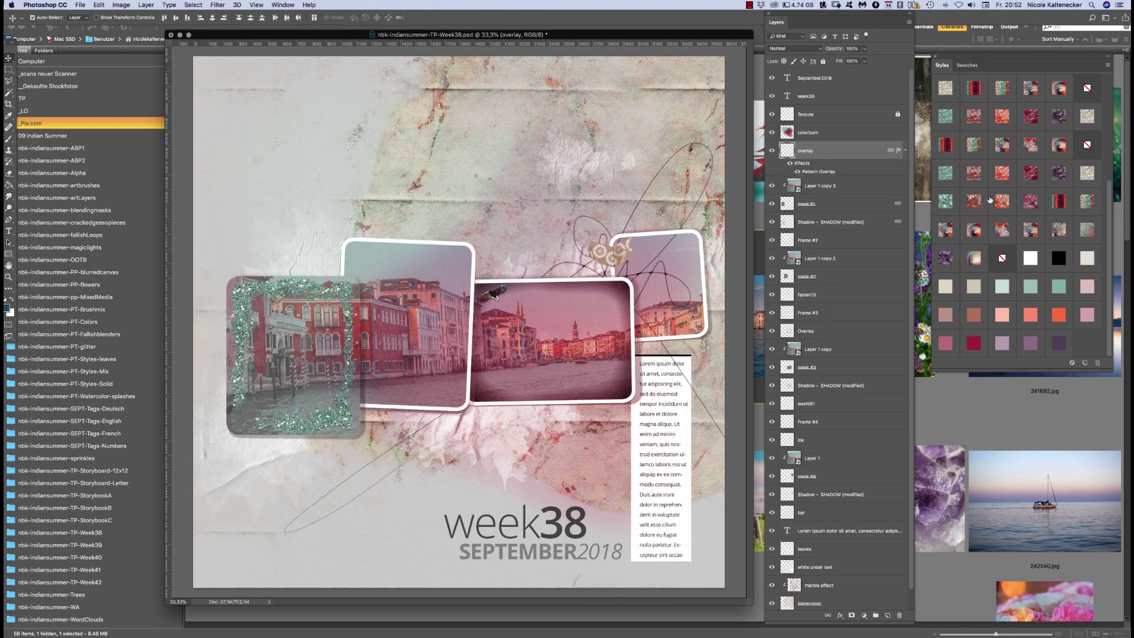
{"action": "left_click", "coordinate": [975, 89]}
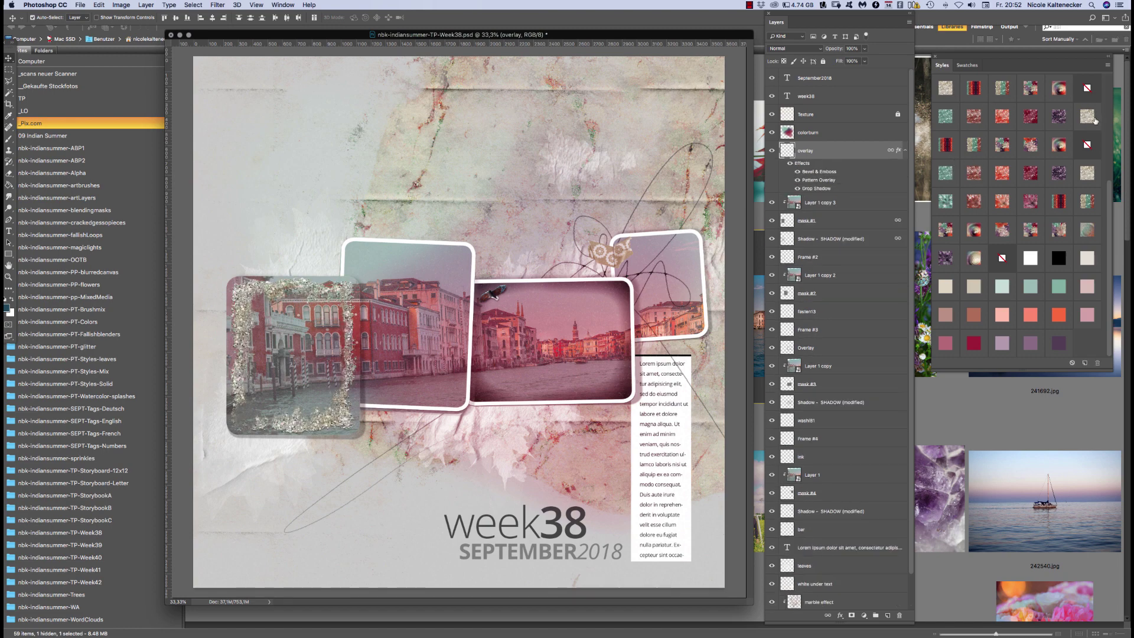
{"action": "left_click", "coordinate": [1031, 313]}
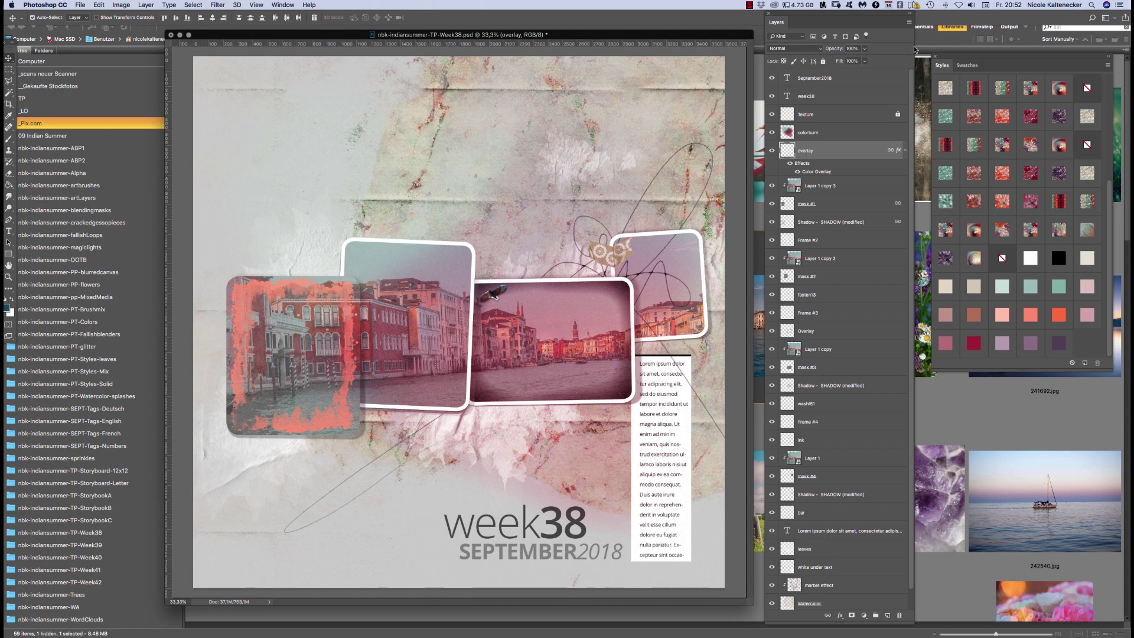
{"action": "left_click", "coordinate": [1031, 259]}
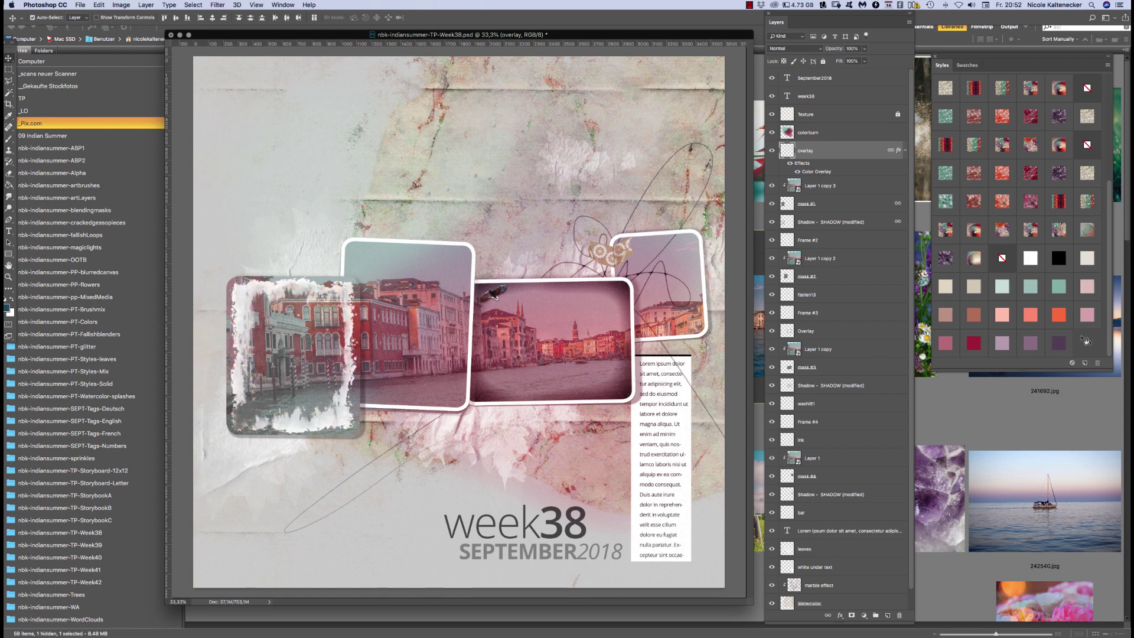
{"action": "left_click", "coordinate": [1086, 316]}
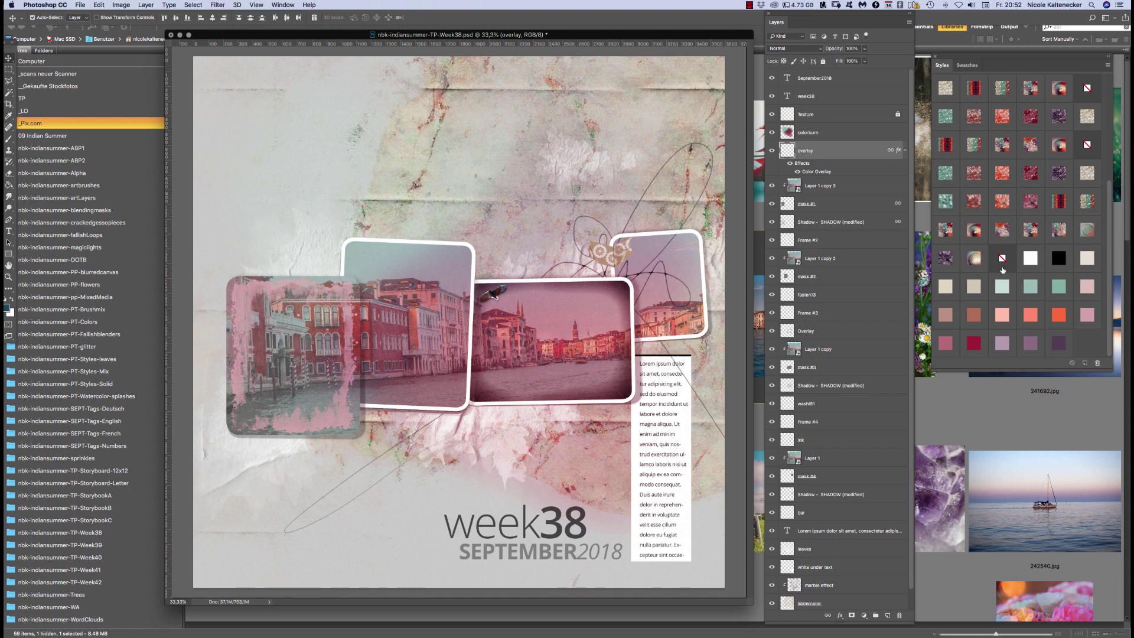
{"action": "left_click", "coordinate": [1002, 260]}
{"action": "left_click", "coordinate": [820, 49]}
{"action": "left_click", "coordinate": [836, 52]}
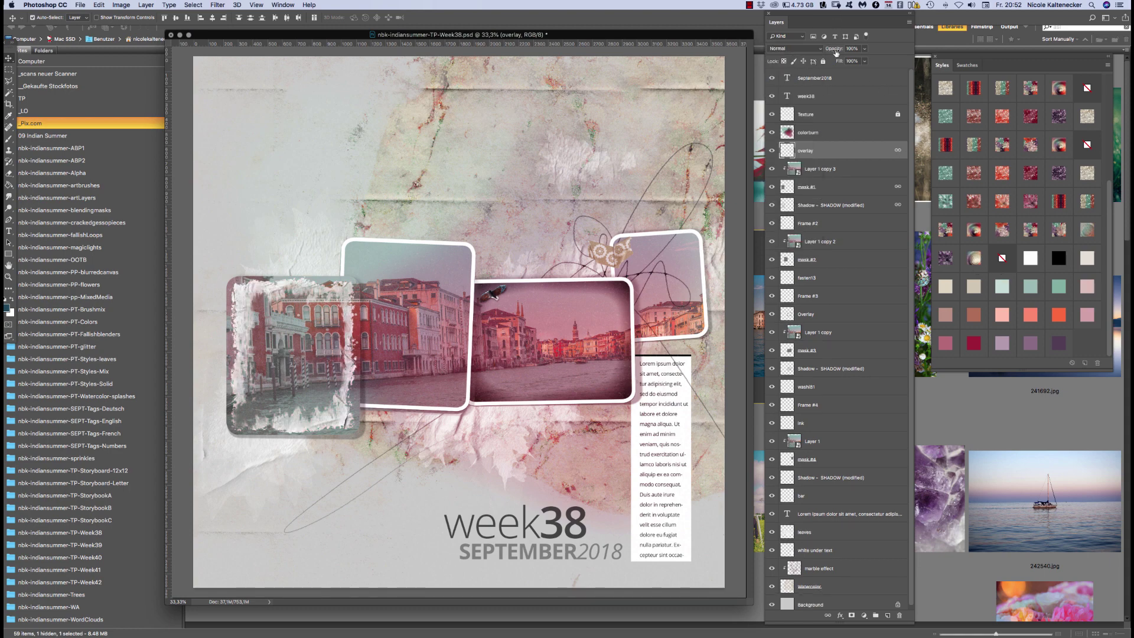
{"action": "left_click", "coordinate": [862, 51]}
{"action": "mouse_move", "coordinate": [865, 59]}
{"action": "left_mouse_down"}
{"action": "mouse_move", "coordinate": [839, 57]}
{"action": "mouse_move", "coordinate": [865, 59]}
{"action": "left_mouse_up"}
Save and close the layout nbk-indiansummer-TP-Week38.psd
{"action": "key", "text": "super+s"}
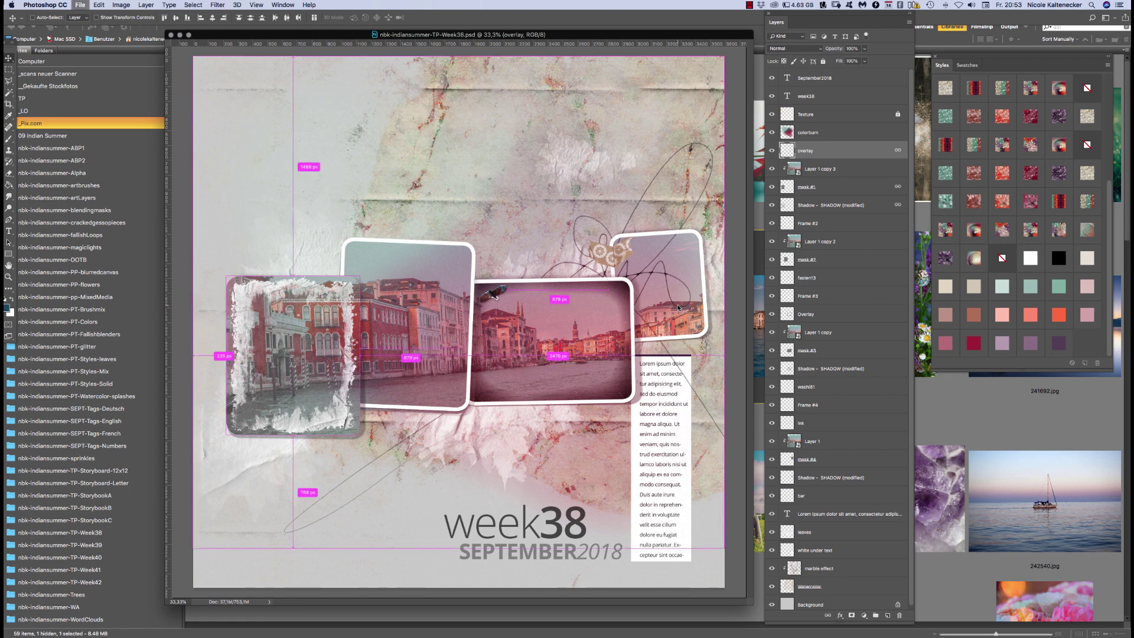
{"action": "key", "text": "super+w"}
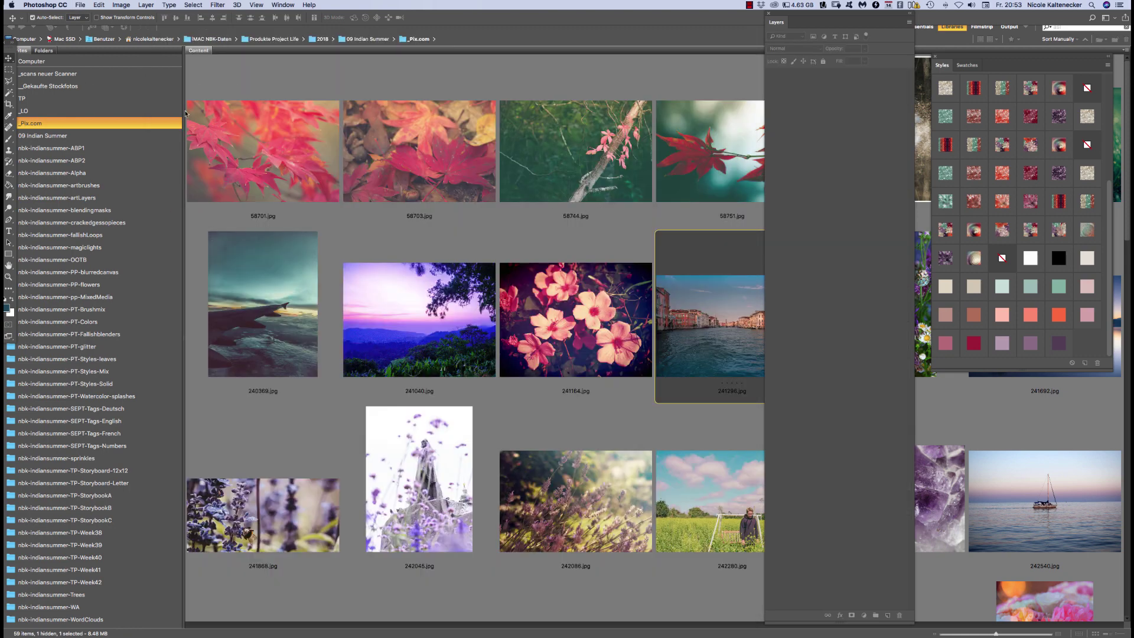
Switch to Adobe Bridge and open nbk-indiansummer-TP-Week39.psd from the TP folder in Photoshop
{"action": "left_click", "coordinate": [235, 62]}
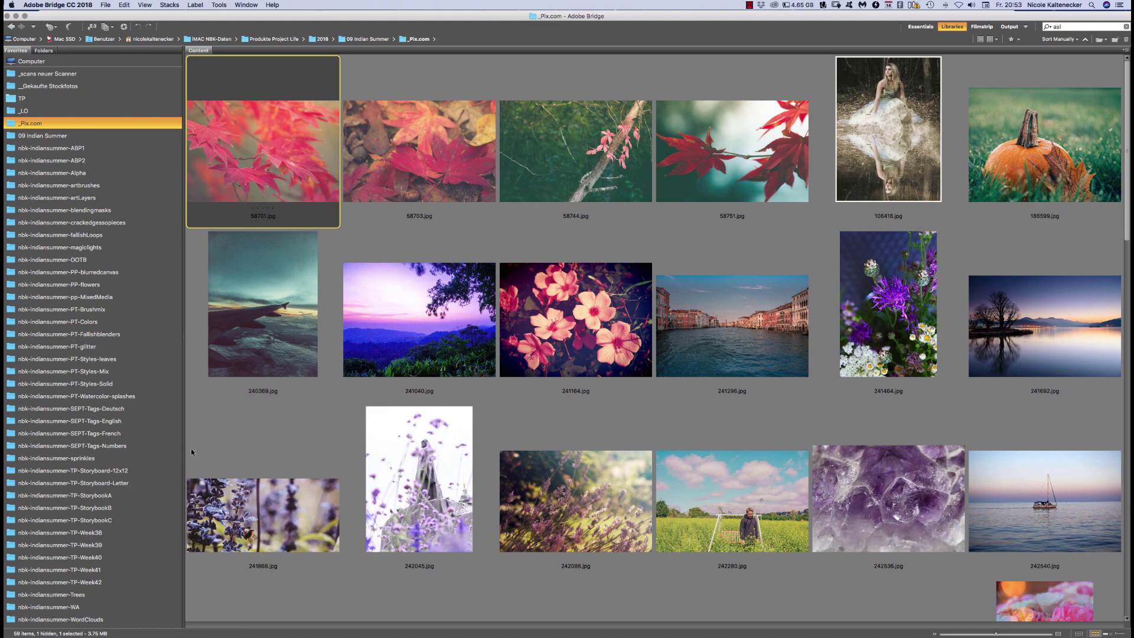
{"action": "left_click", "coordinate": [92, 98]}
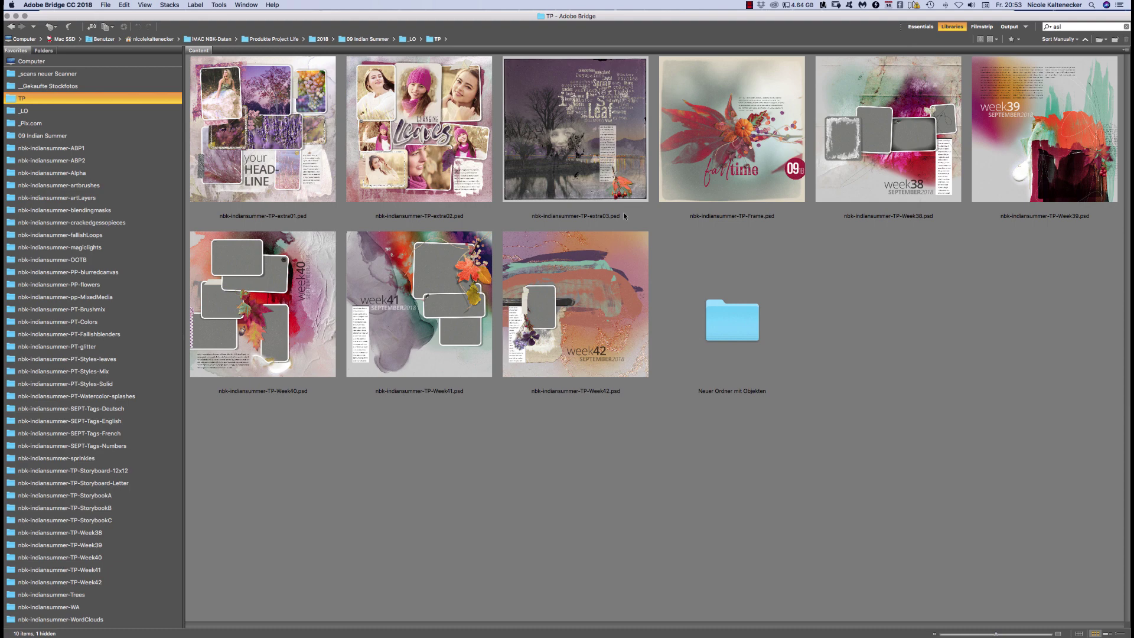
{"action": "left_click", "coordinate": [1068, 123]}
{"action": "double_click", "coordinate": [1062, 123]}
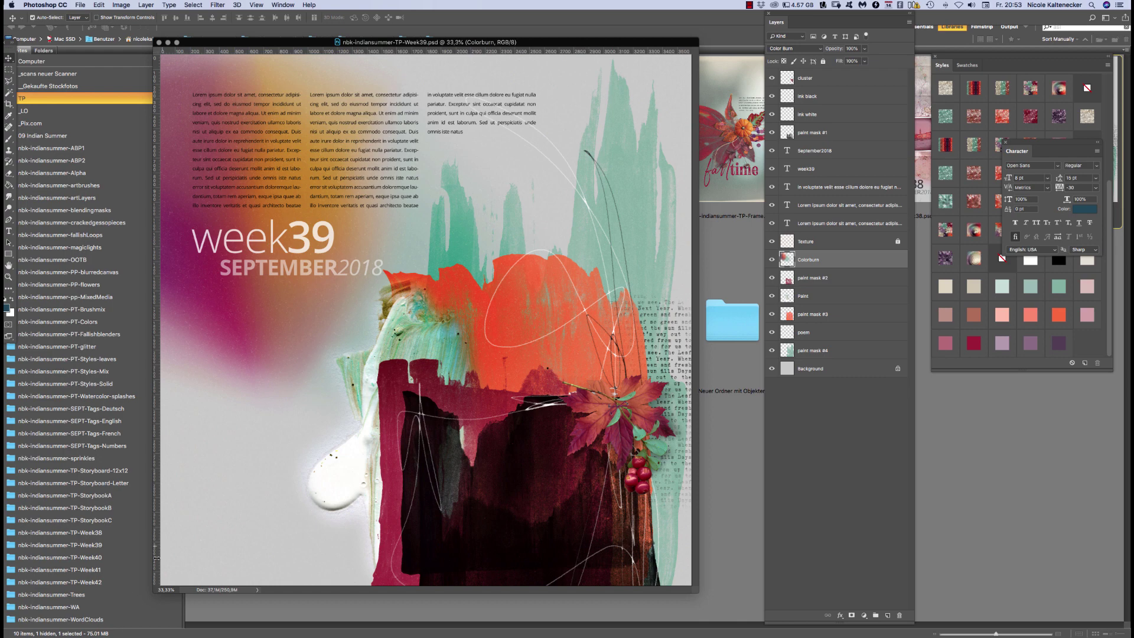
Switch to Adobe Bridge, open 240369.jpg from the _Pix.com folder in Photoshop, and copy the photo into the Week39 layout above paint mask #1
{"action": "left_click", "coordinate": [141, 607]}
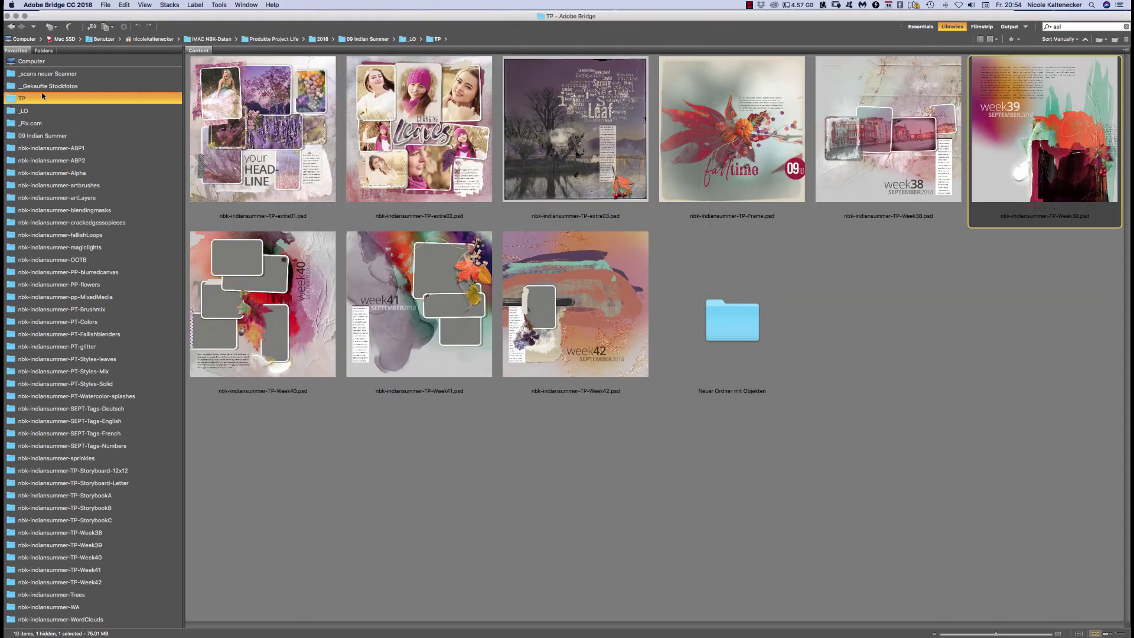
{"action": "left_click", "coordinate": [52, 123]}
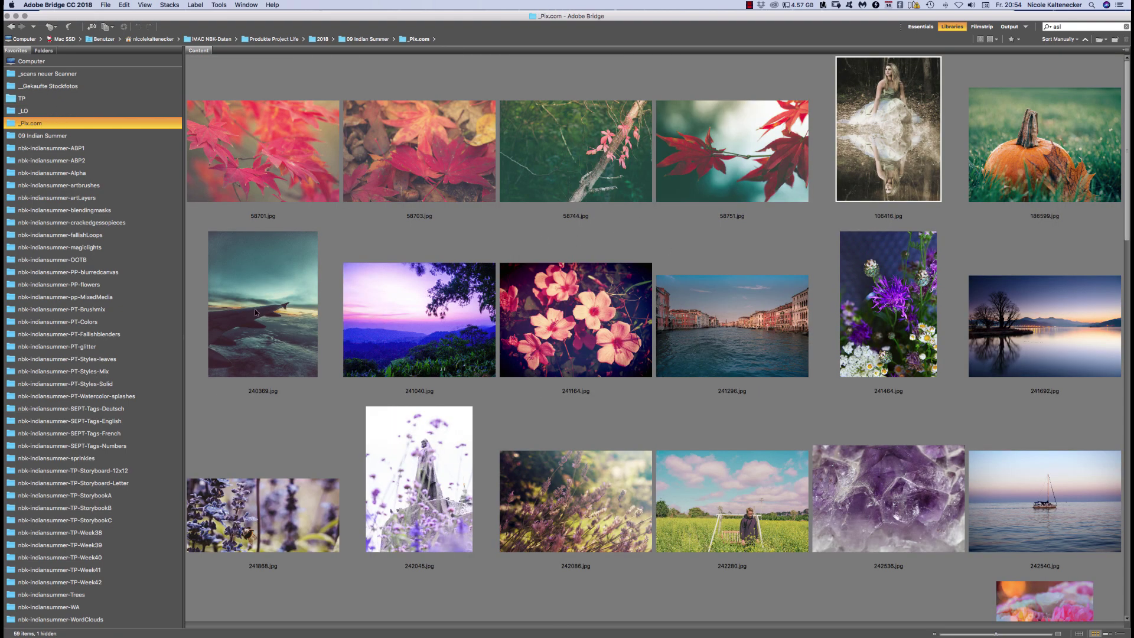
{"action": "left_click_drag", "start_coordinate": [258, 314], "coordinate": [260, 315]}
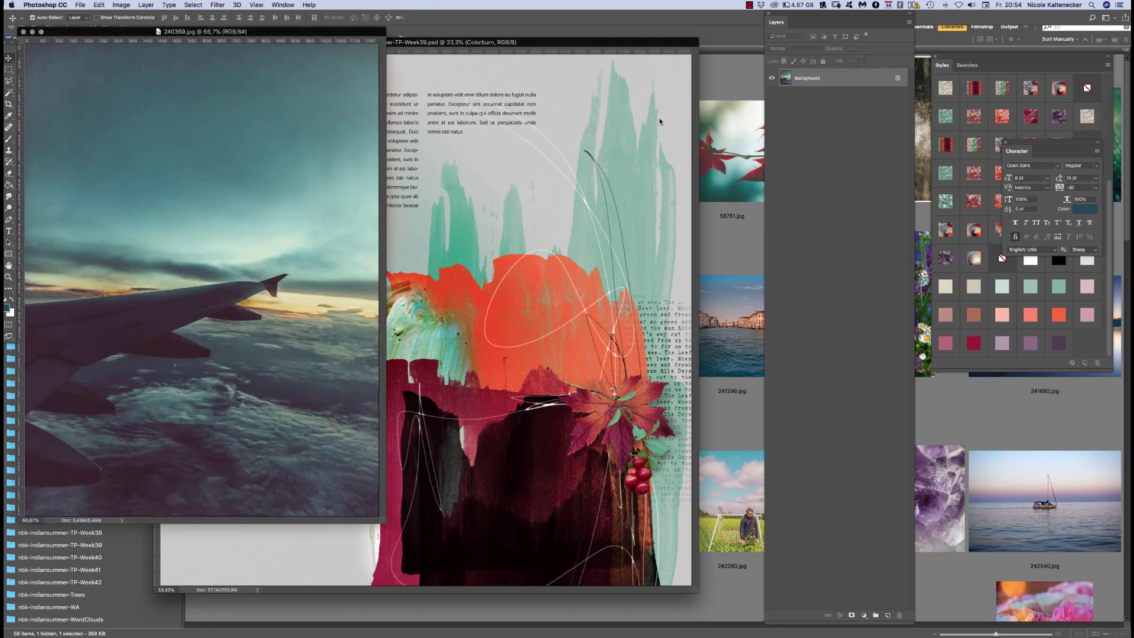
{"action": "left_click", "coordinate": [661, 129]}
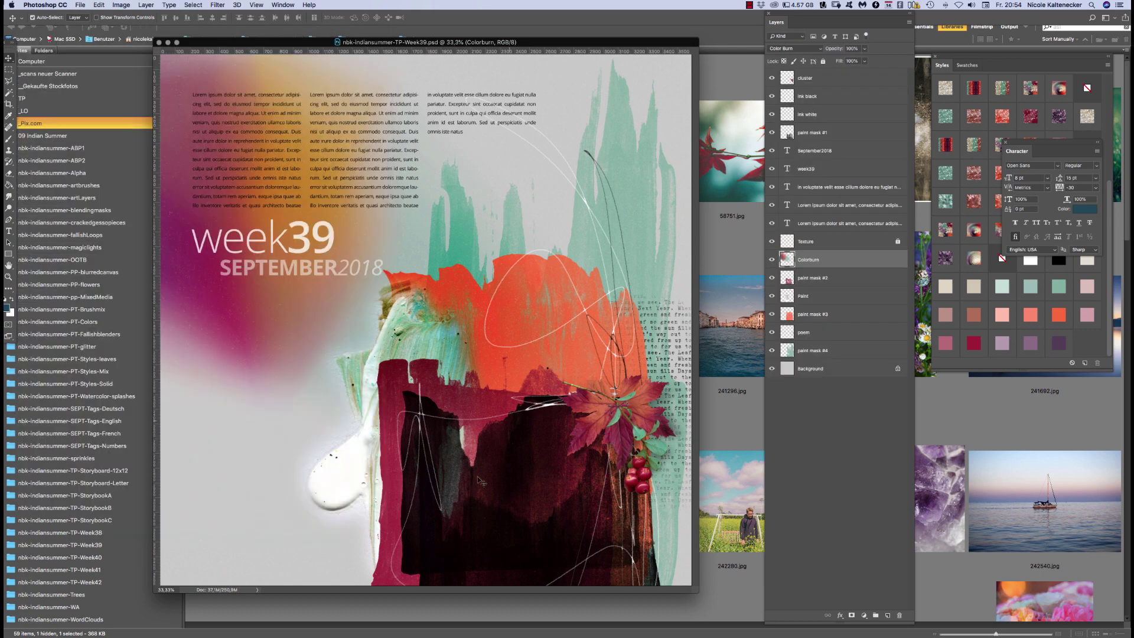
{"action": "key", "text": "cmd+v"}
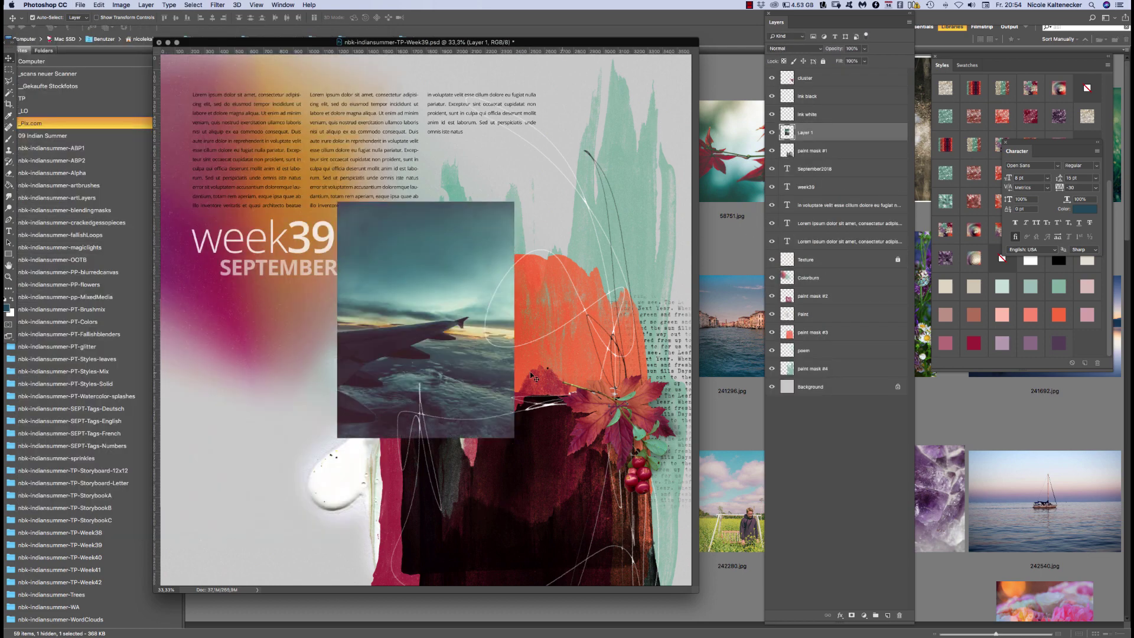
Enlarge the airplane wing photo to about 189%, position it over the painted area, and clip it to paint mask #1
{"action": "key", "text": "cmd+t"}
{"action": "left_click_drag", "start_coordinate": [496, 262], "coordinate": [542, 415]}
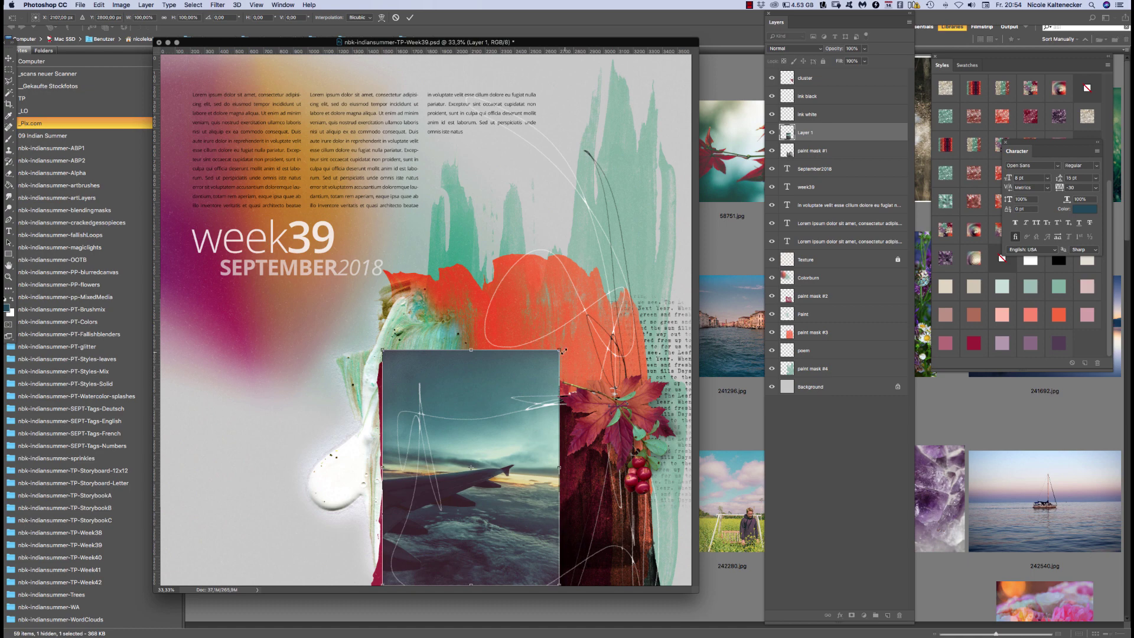
{"action": "left_click_drag", "start_coordinate": [560, 350], "coordinate": [700, 134]}
{"action": "mouse_move", "coordinate": [636, 193]}
{"action": "left_mouse_down"}
{"action": "mouse_move", "coordinate": [626, 187]}
{"action": "mouse_move", "coordinate": [627, 204]}
{"action": "left_mouse_up"}
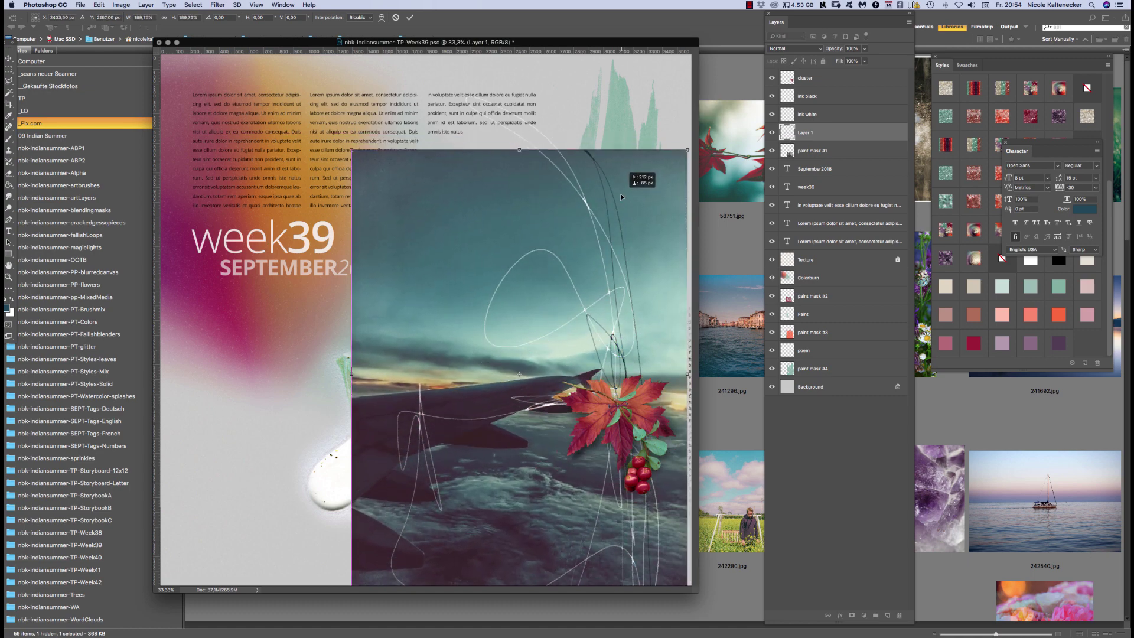
{"action": "key", "text": "Return"}
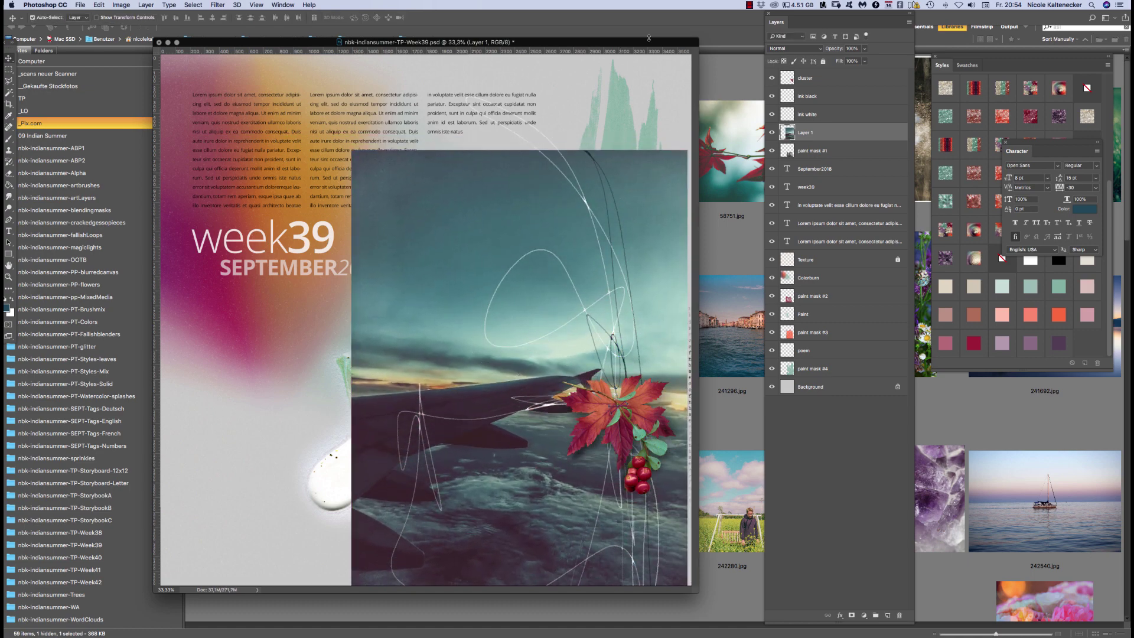
{"action": "key", "text": "cmd+alt+g"}
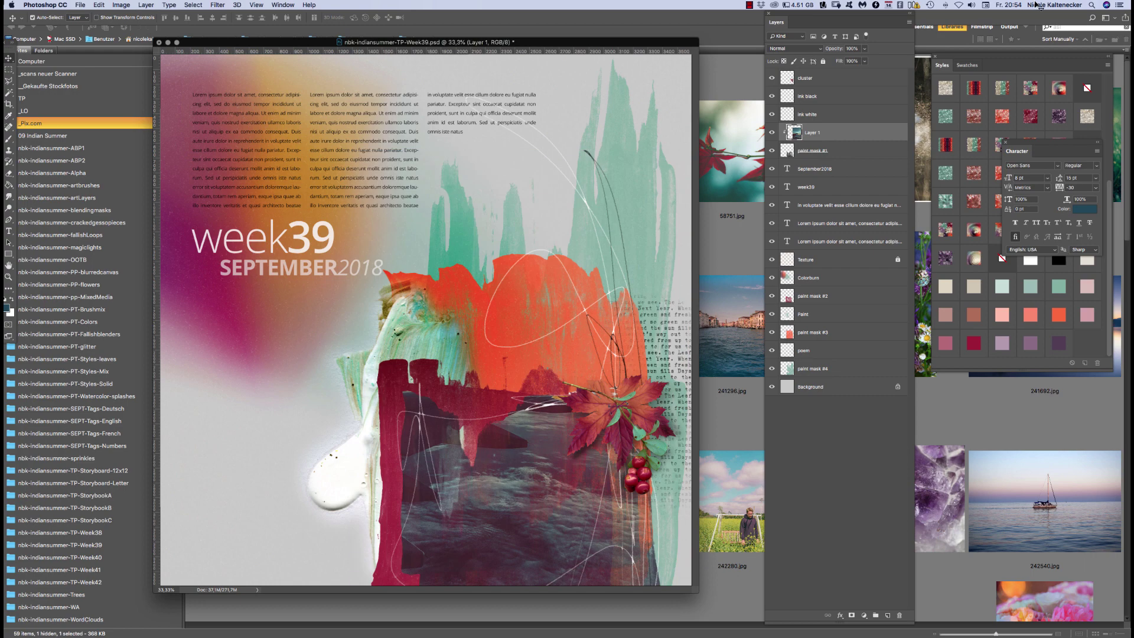
Duplicate the photo layer directly above paint mask #3 and clip the copy to that mask
{"action": "left_click", "coordinate": [519, 324]}
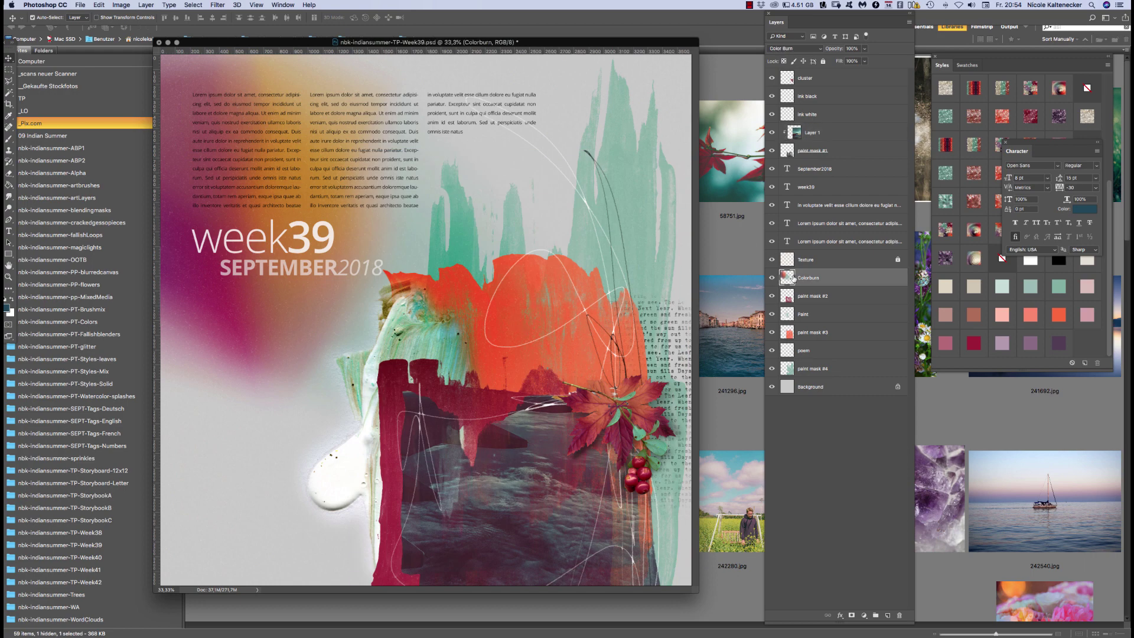
{"action": "mouse_move", "coordinate": [826, 141]}
{"action": "left_mouse_down"}
{"action": "mouse_move", "coordinate": [835, 136]}
{"action": "mouse_move", "coordinate": [824, 324]}
{"action": "left_mouse_up"}
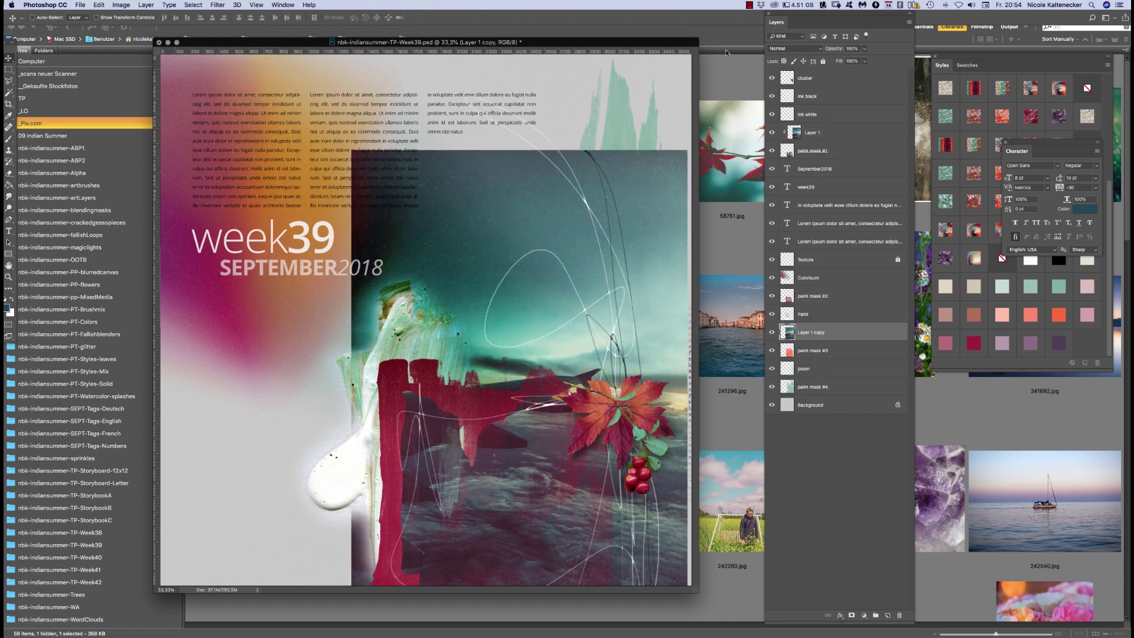
{"action": "key", "text": "super+alt+g"}
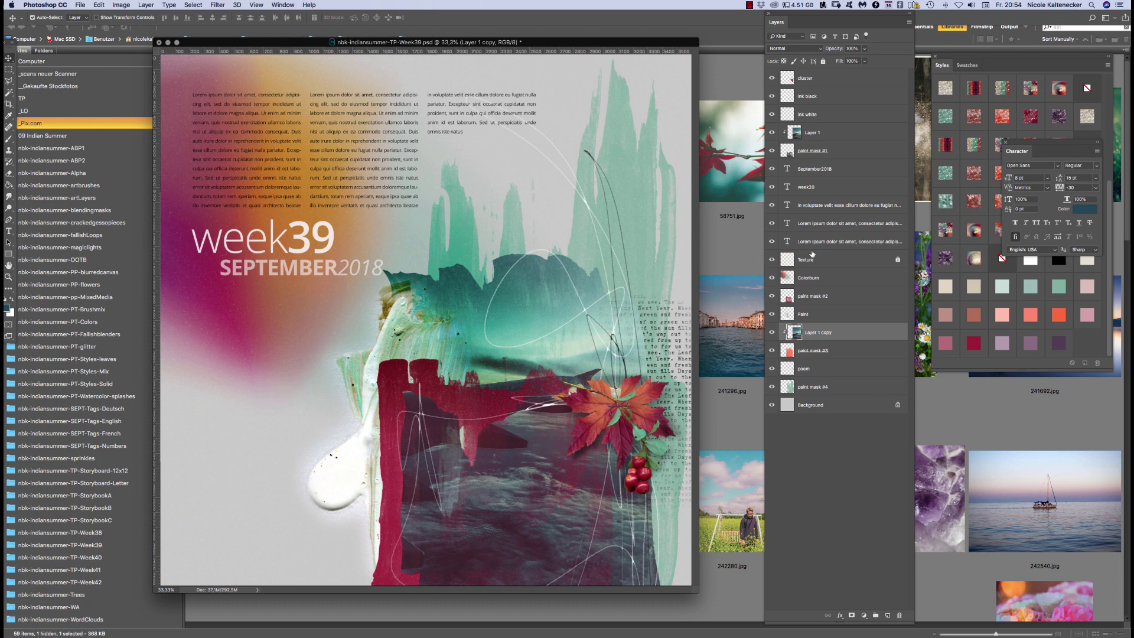
Duplicate the photo layer directly above paint mask #2 and clip the copy to that mask
{"action": "key", "text": "super"}
{"action": "left_click_drag", "start_coordinate": [817, 335], "coordinate": [820, 276]}
{"action": "left_click_drag", "start_coordinate": [819, 289], "coordinate": [820, 291]}
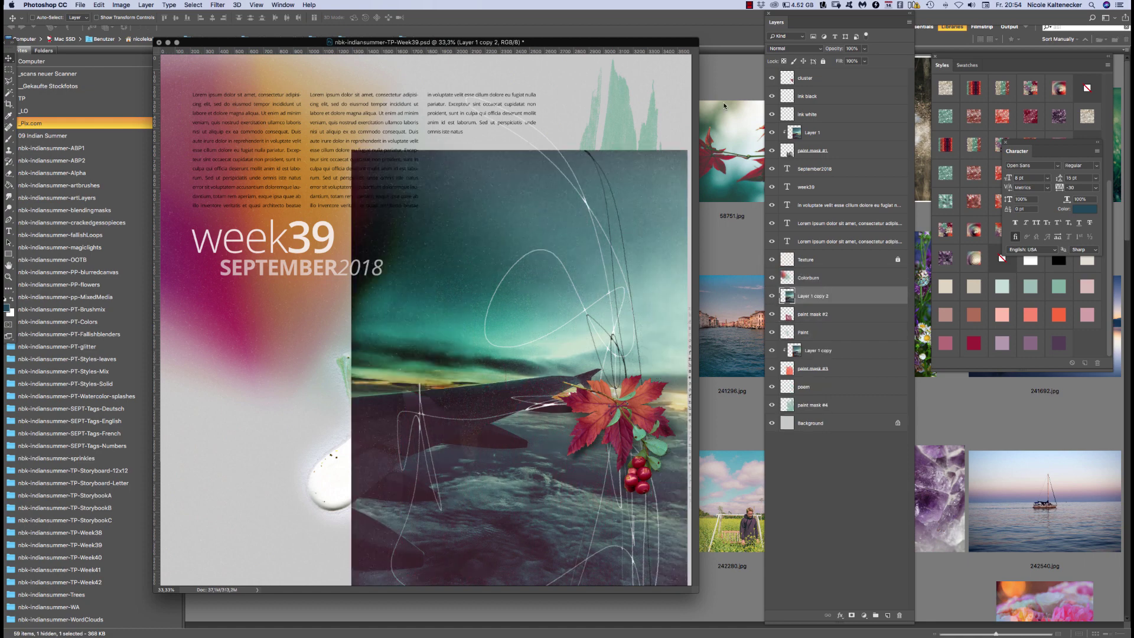
{"action": "key", "text": "ctrl+super+f"}
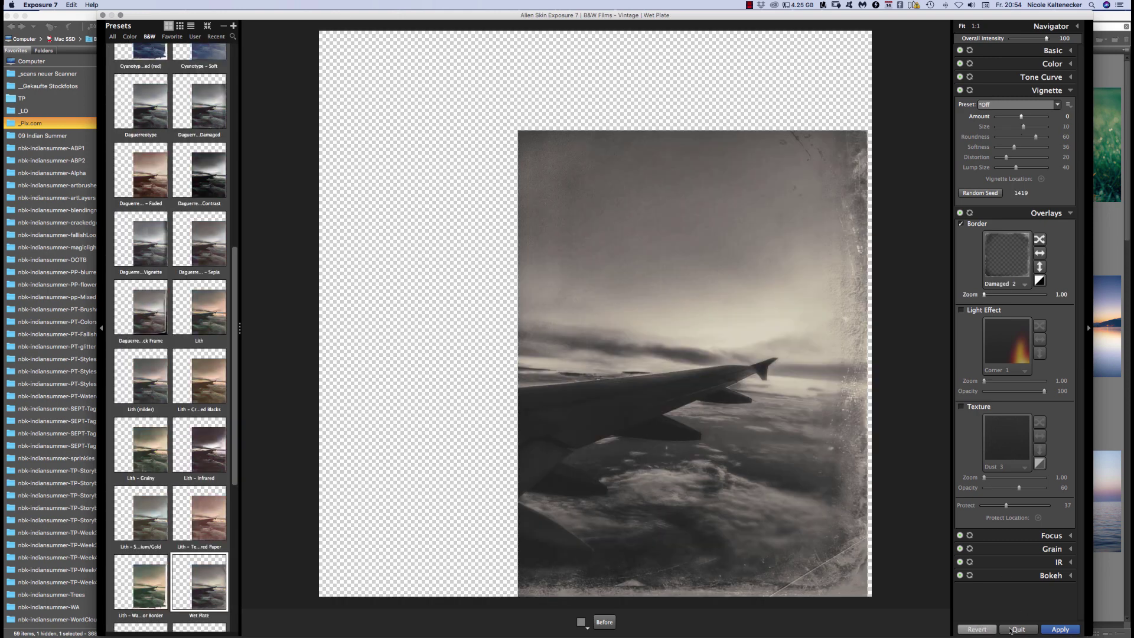
{"action": "left_click", "coordinate": [1017, 628]}
{"action": "left_click", "coordinate": [649, 198]}
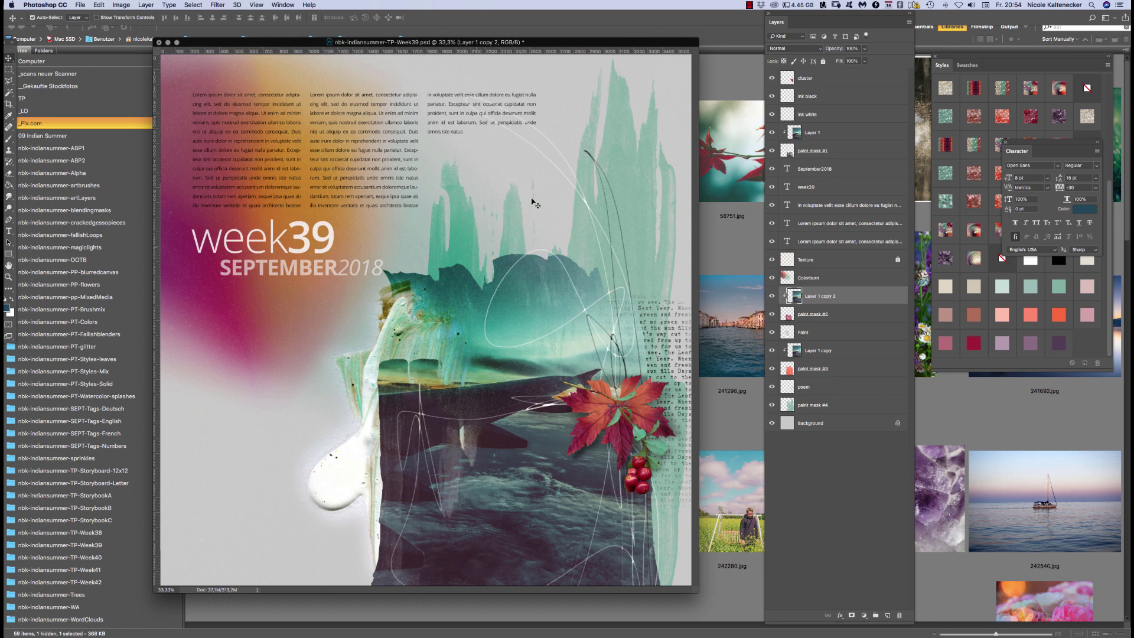
Delete the photo layers clipped to paint mask #2 and paint mask #1, keeping only the copy on paint mask #3
{"action": "left_click", "coordinate": [970, 65]}
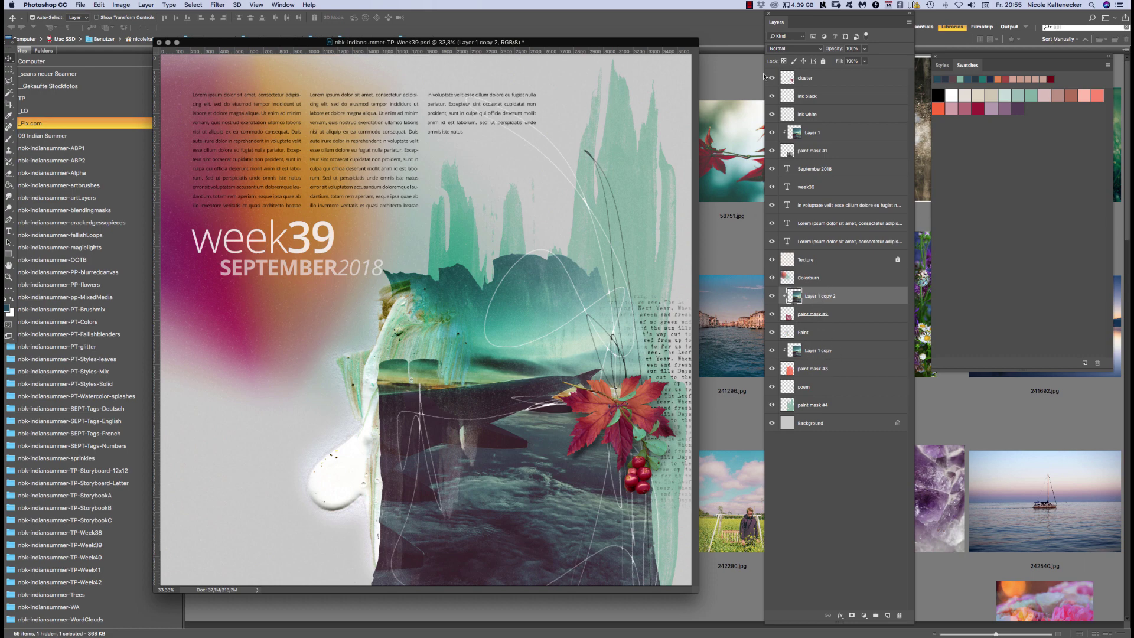
{"action": "key", "text": "BackSpace"}
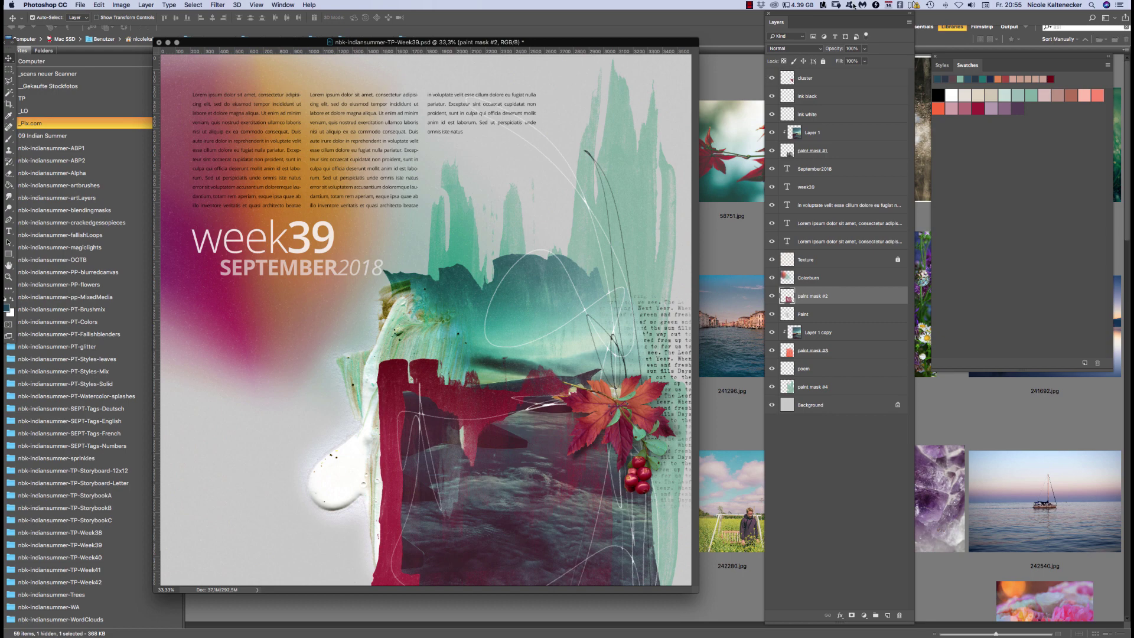
{"action": "left_click", "coordinate": [846, 135]}
{"action": "key", "text": "BackSpace"}
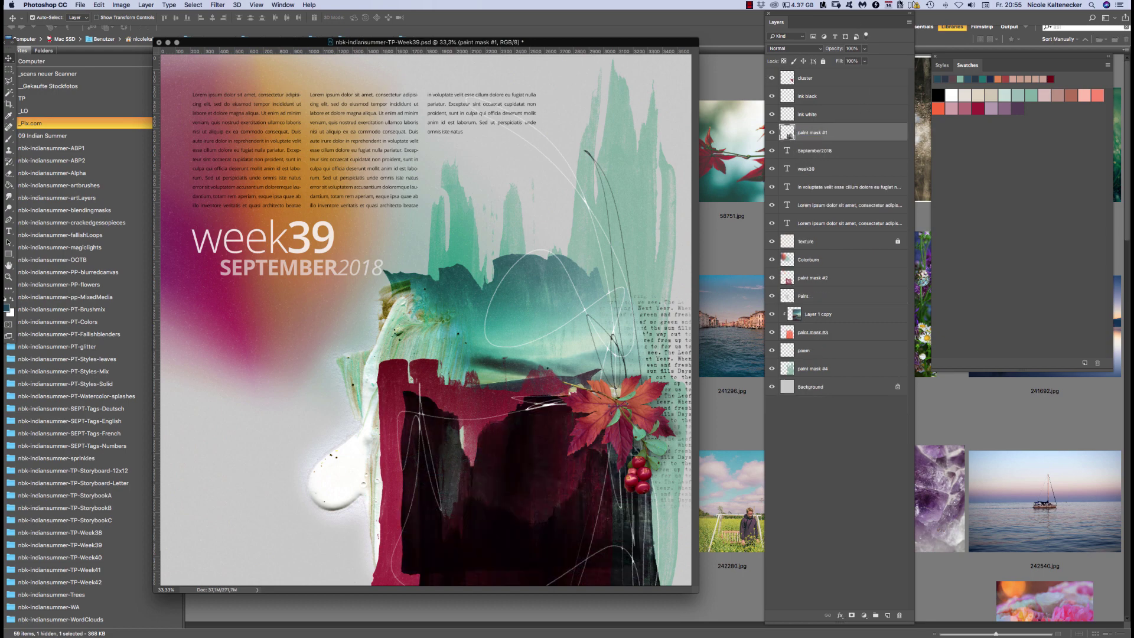
Convert the photo layer clipped to paint mask #3 into a smart object
{"action": "left_click", "coordinate": [837, 313]}
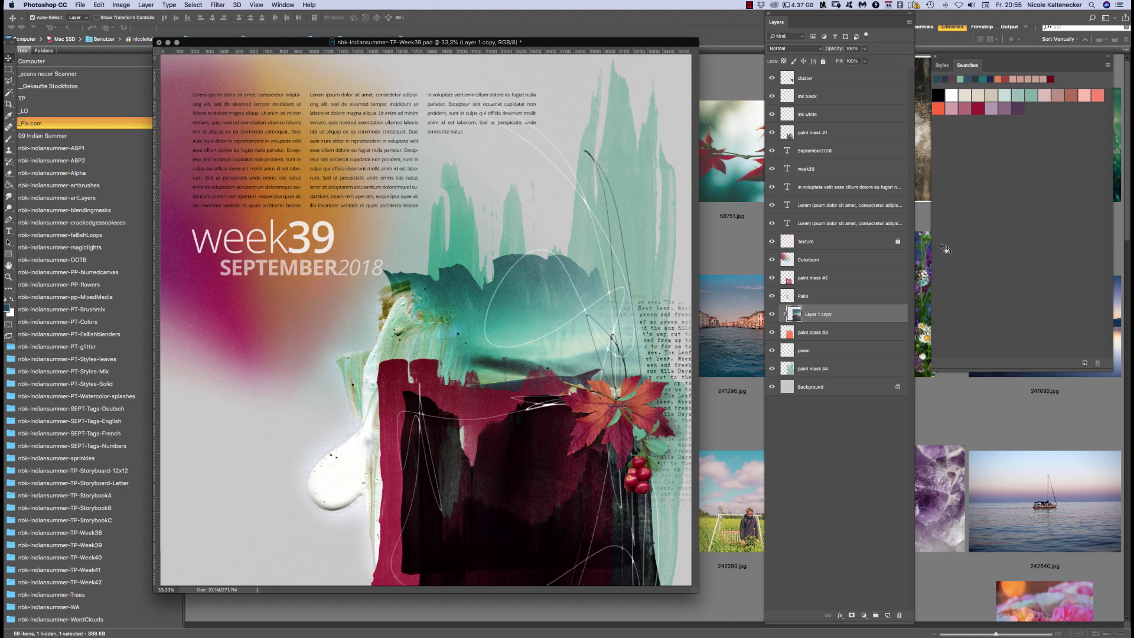
{"action": "right_click", "coordinate": [874, 318]}
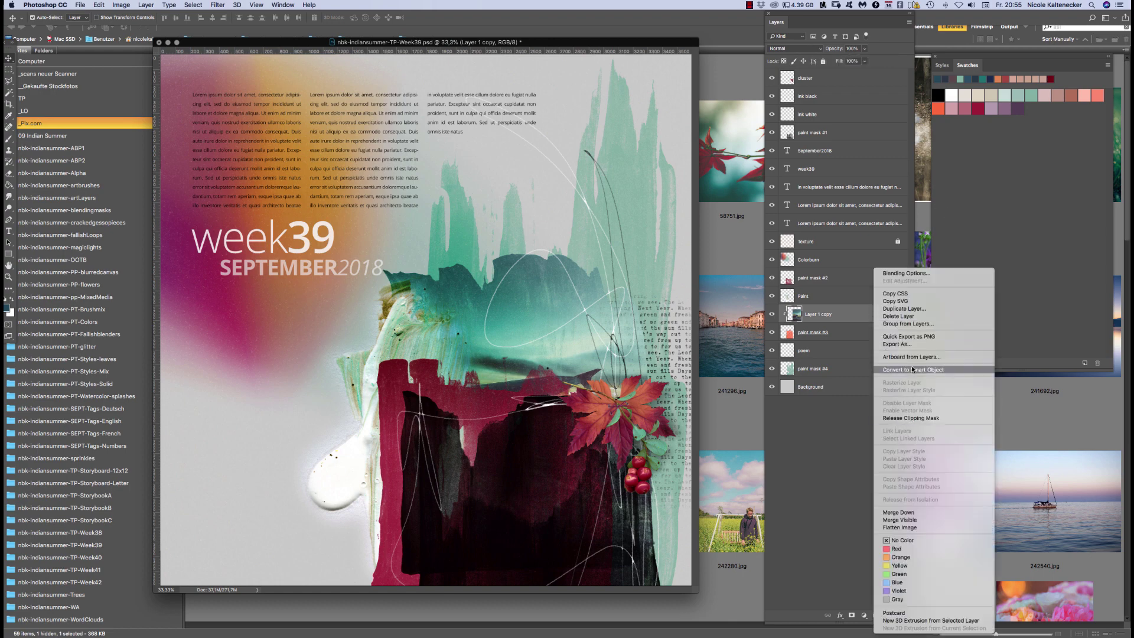
{"action": "key", "text": "Escape"}
Duplicate the smart object photo above paint mask #1 and above paint mask #2, clipping each copy to its mask
{"action": "mouse_move", "coordinate": [823, 311]}
{"action": "left_mouse_down"}
{"action": "mouse_move", "coordinate": [839, 315]}
{"action": "mouse_move", "coordinate": [850, 207]}
{"action": "mouse_move", "coordinate": [830, 125]}
{"action": "left_mouse_up"}
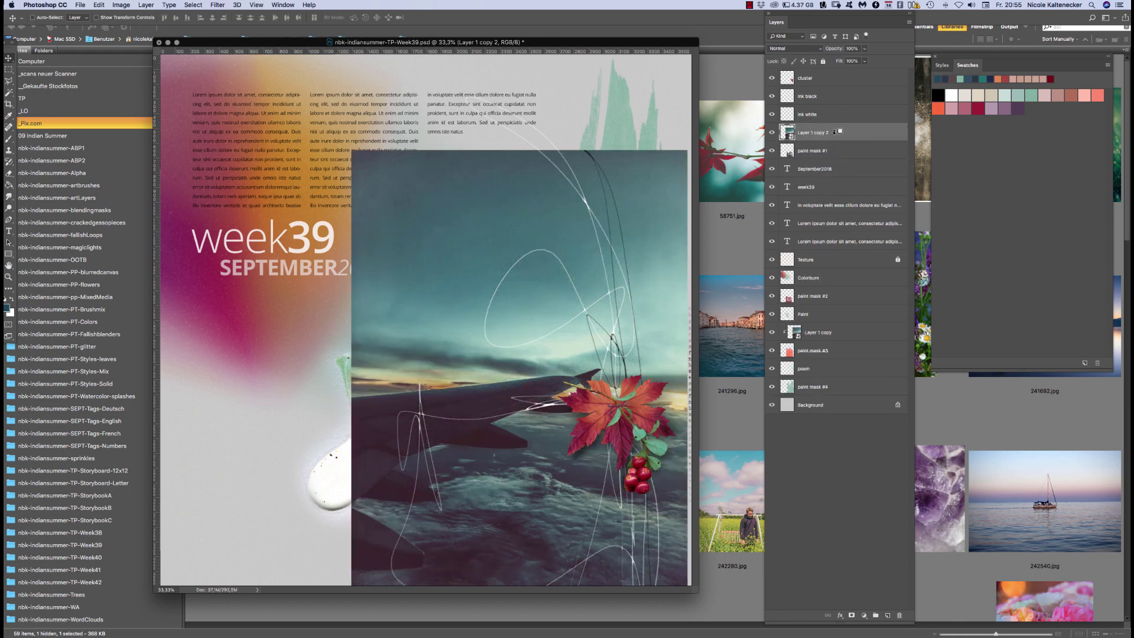
{"action": "key", "text": "super+alt+g"}
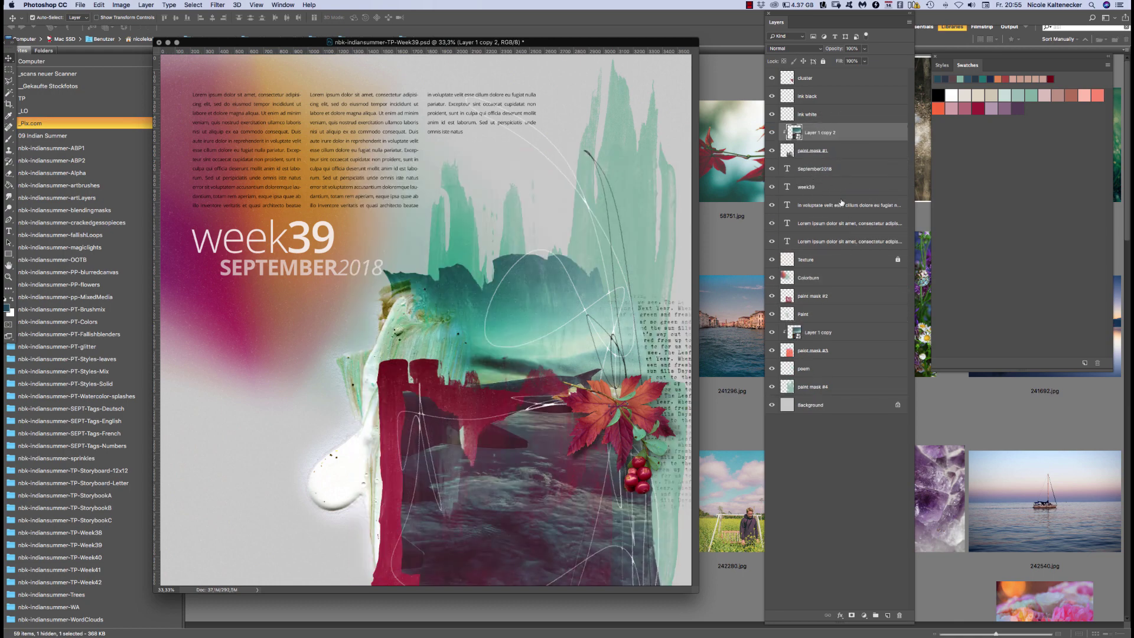
{"action": "mouse_move", "coordinate": [821, 133]}
{"action": "left_mouse_down"}
{"action": "mouse_move", "coordinate": [850, 205]}
{"action": "mouse_move", "coordinate": [861, 289]}
{"action": "left_mouse_up"}
{"action": "key", "text": "super+alt+g"}
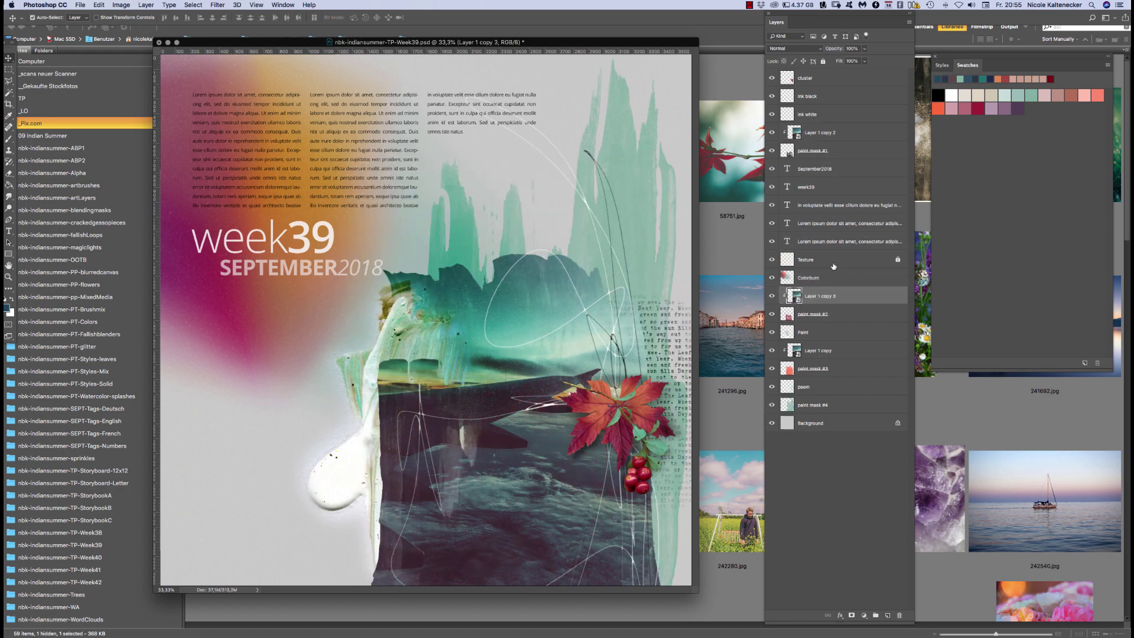
Open the contents of the smart object on paint mask #3 and place its window over the layout
{"action": "left_click", "coordinate": [800, 353]}
{"action": "double_click", "coordinate": [792, 296]}
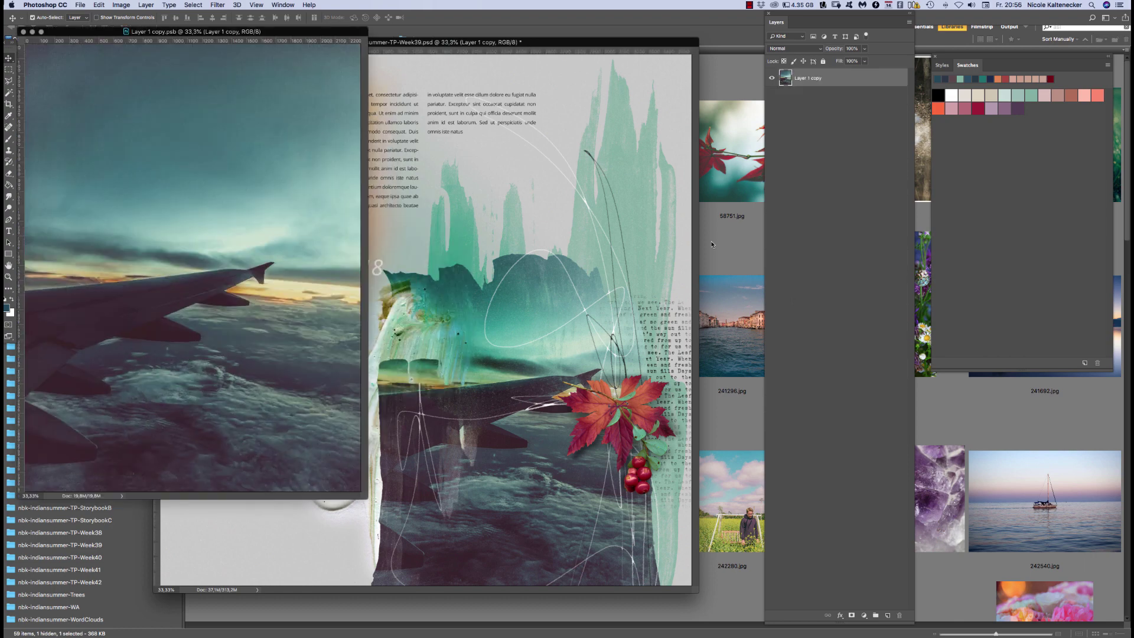
{"action": "left_click_drag", "start_coordinate": [306, 32], "coordinate": [517, 33]}
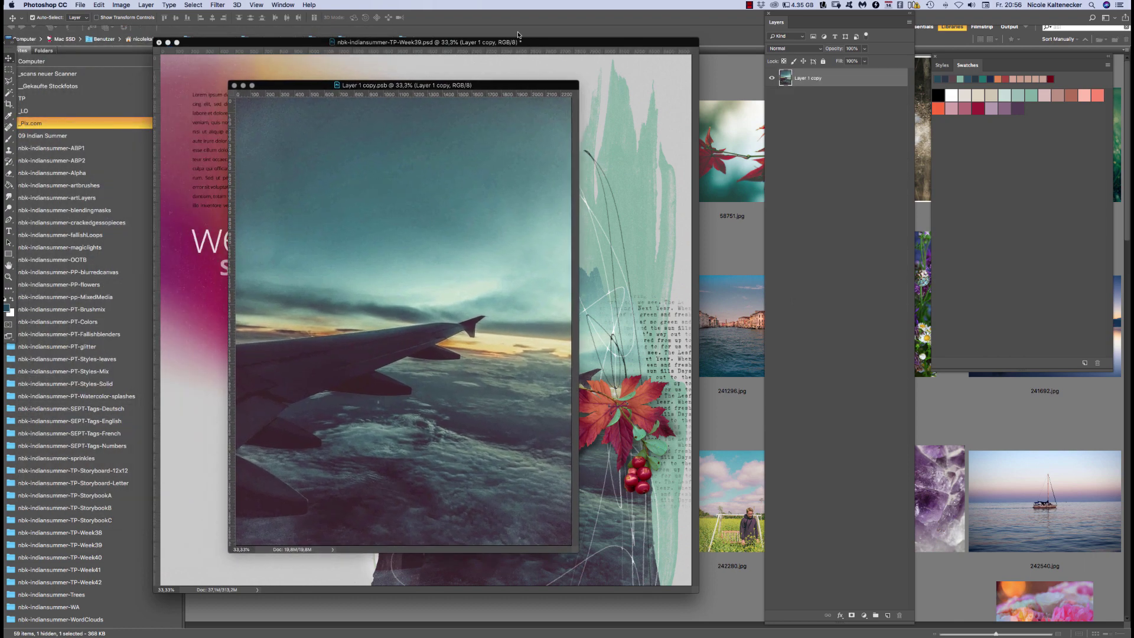
Use Replace Color at fuzziness 200 to turn the photo's dark cloud tone into the reddish-brown swatch color, and save and close the smart object
{"action": "key", "text": "alt+shift+super+r"}
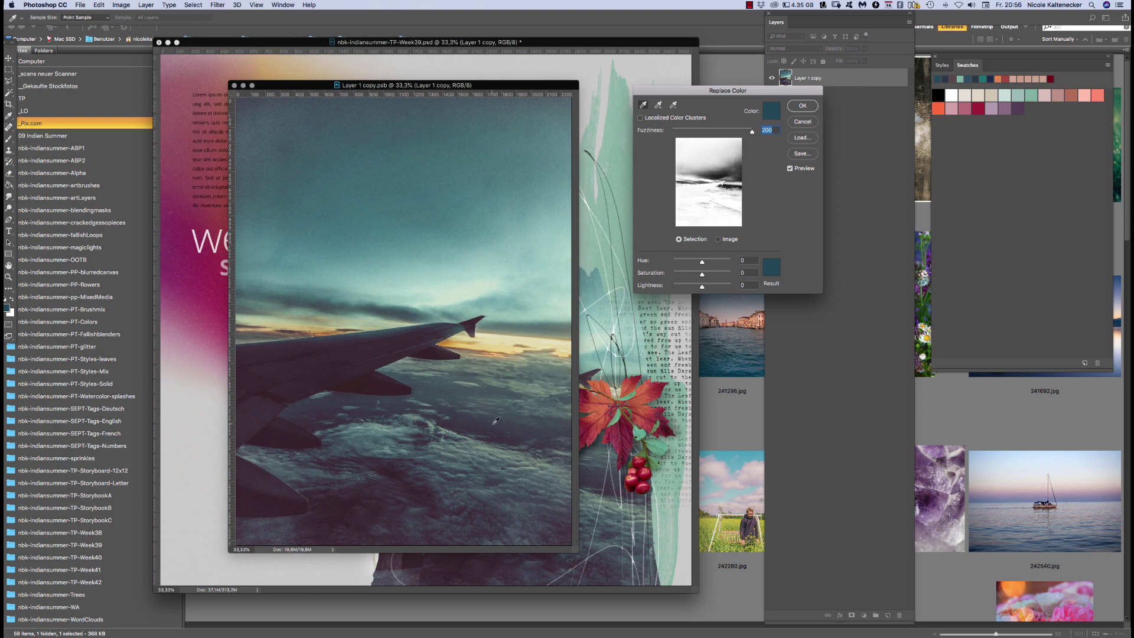
{"action": "left_click", "coordinate": [492, 423]}
{"action": "left_click", "coordinate": [771, 267]}
{"action": "left_click", "coordinate": [1018, 108]}
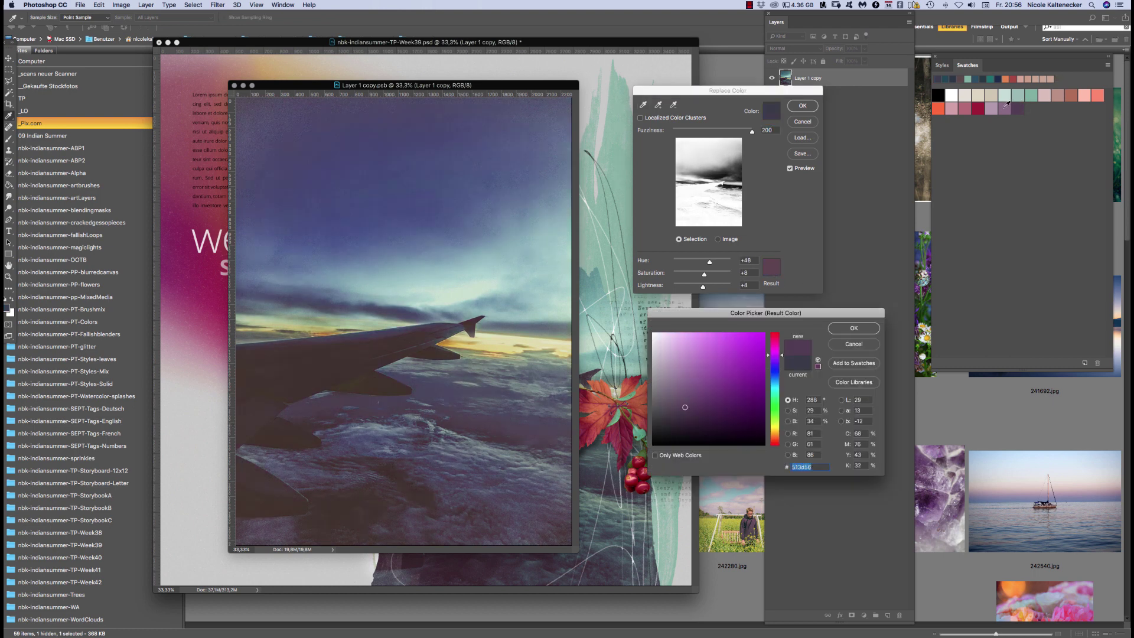
{"action": "left_click", "coordinate": [1006, 108]}
{"action": "left_click", "coordinate": [993, 107]}
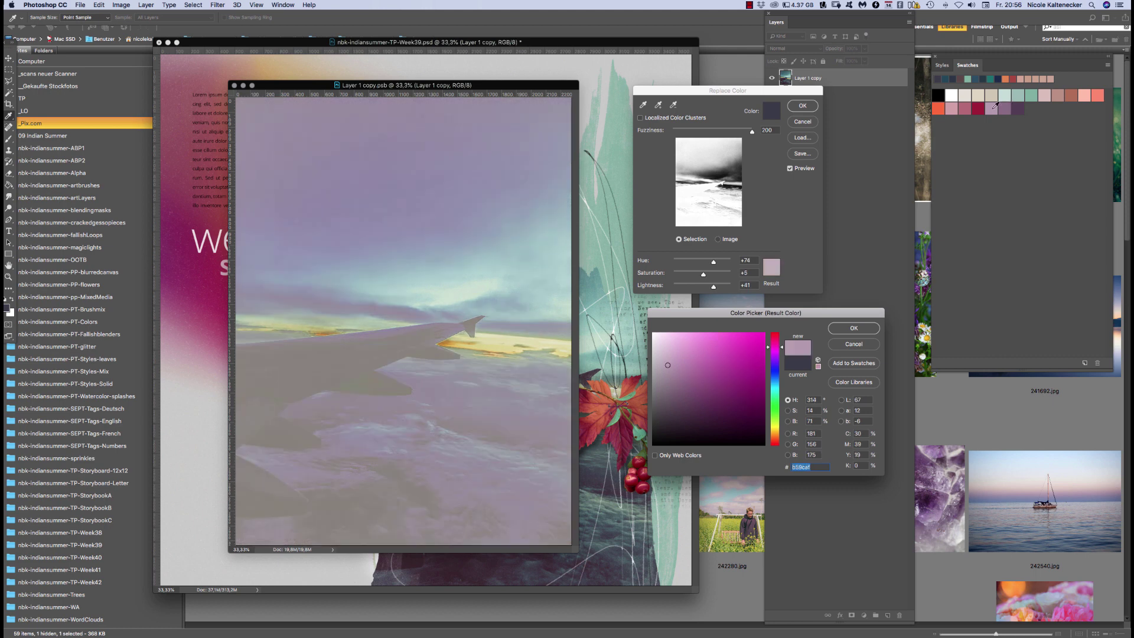
{"action": "left_click", "coordinate": [1071, 94]}
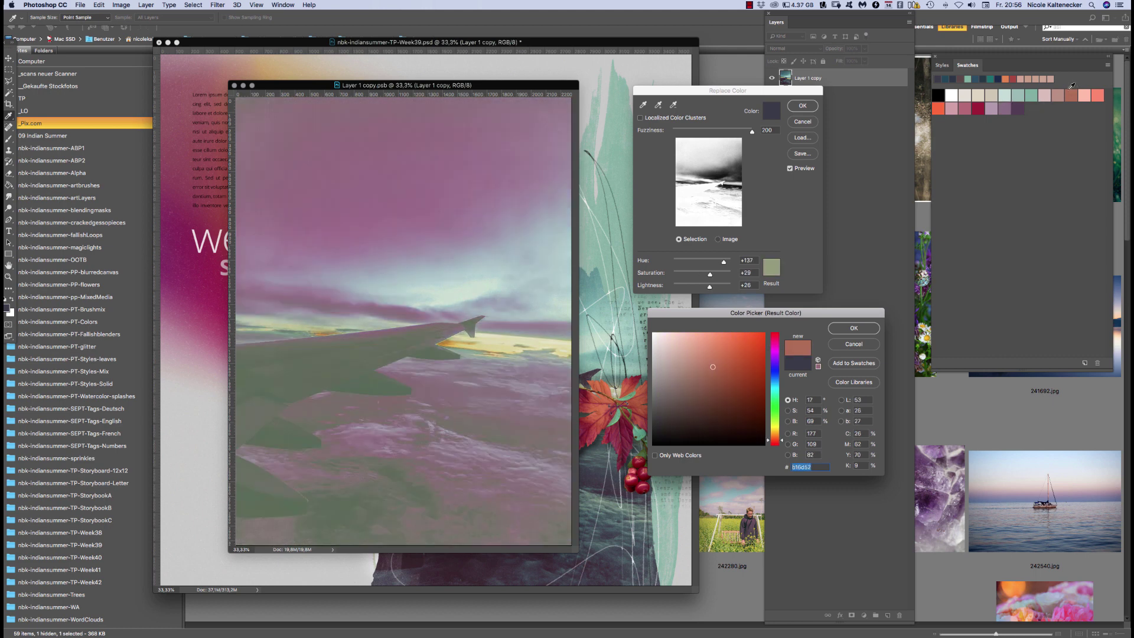
{"action": "key", "text": "Return"}
{"action": "key", "text": "Return"}
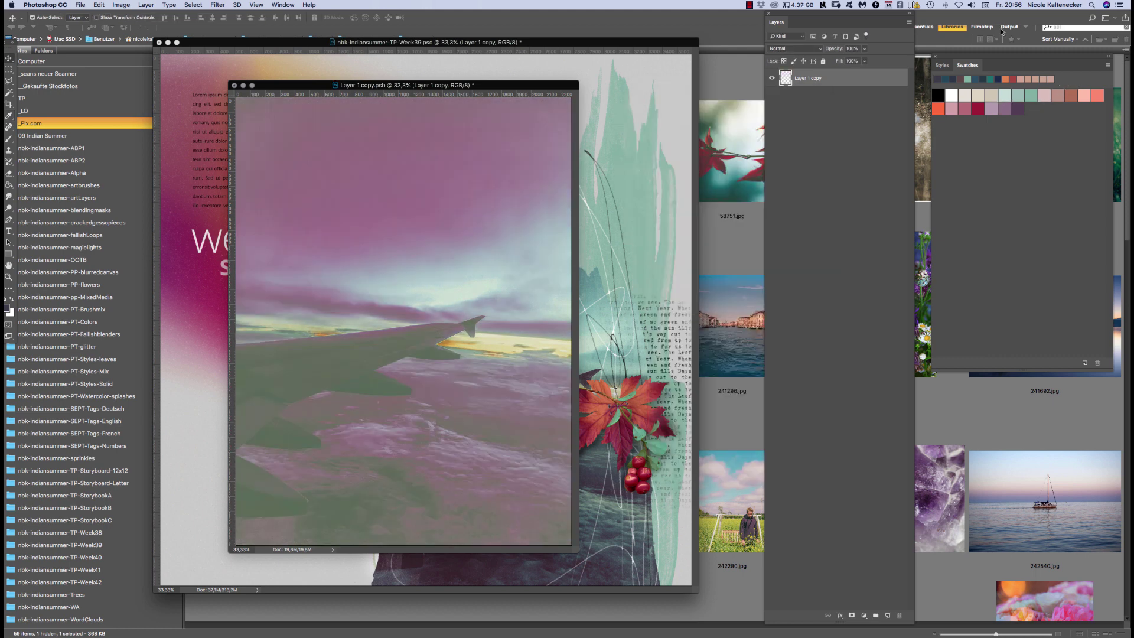
{"action": "key", "text": "cmd+s"}
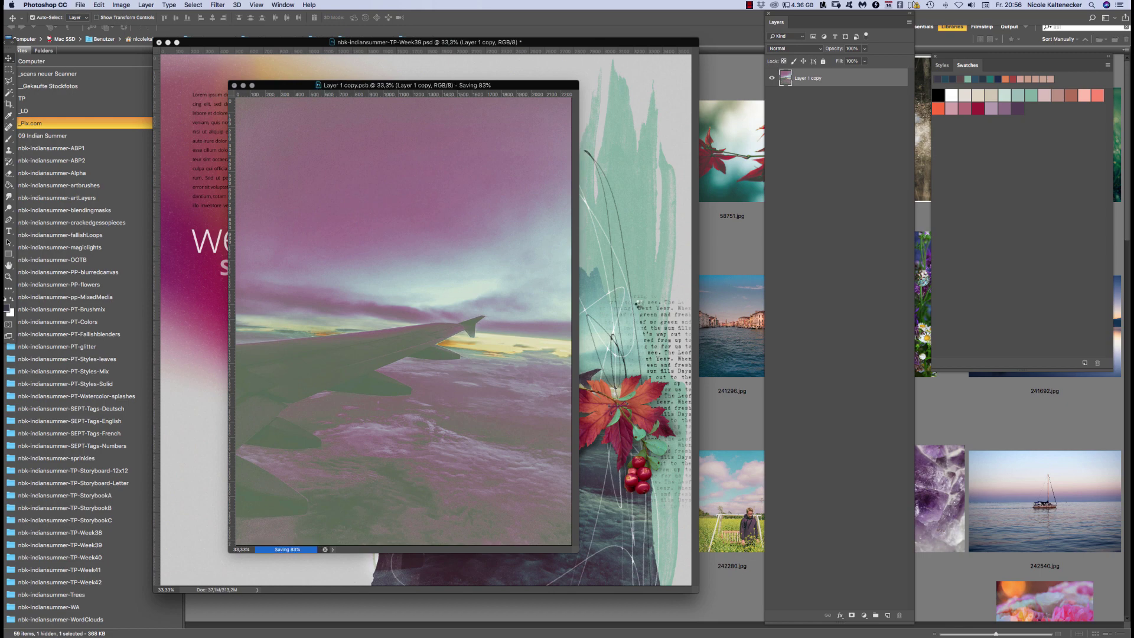
{"action": "key", "text": "cmd+w"}
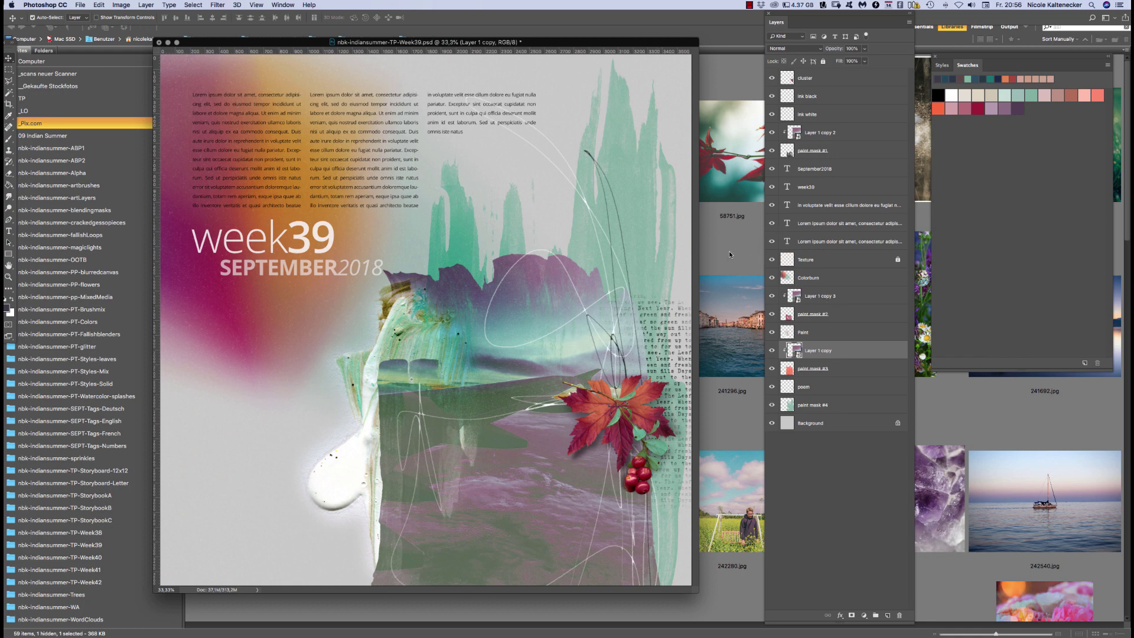
Use Replace Color at fuzziness 200 on the Colorburn layer to turn its magenta into the dark purple swatch color #513d56
{"action": "left_click_drag", "start_coordinate": [695, 589], "coordinate": [735, 615]}
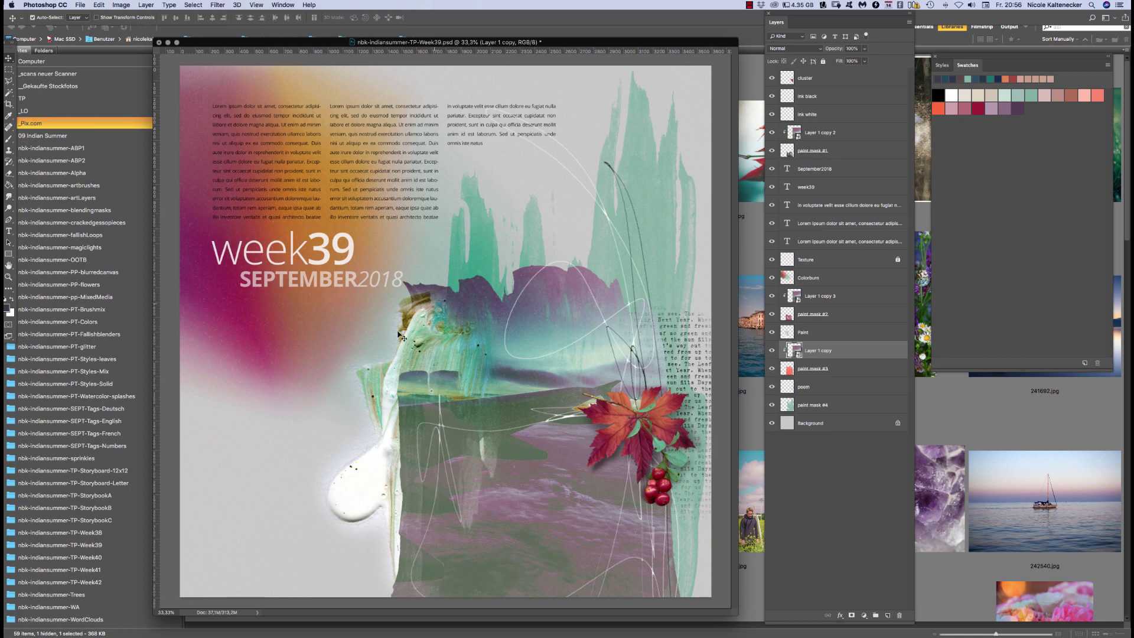
{"action": "left_click", "coordinate": [229, 329]}
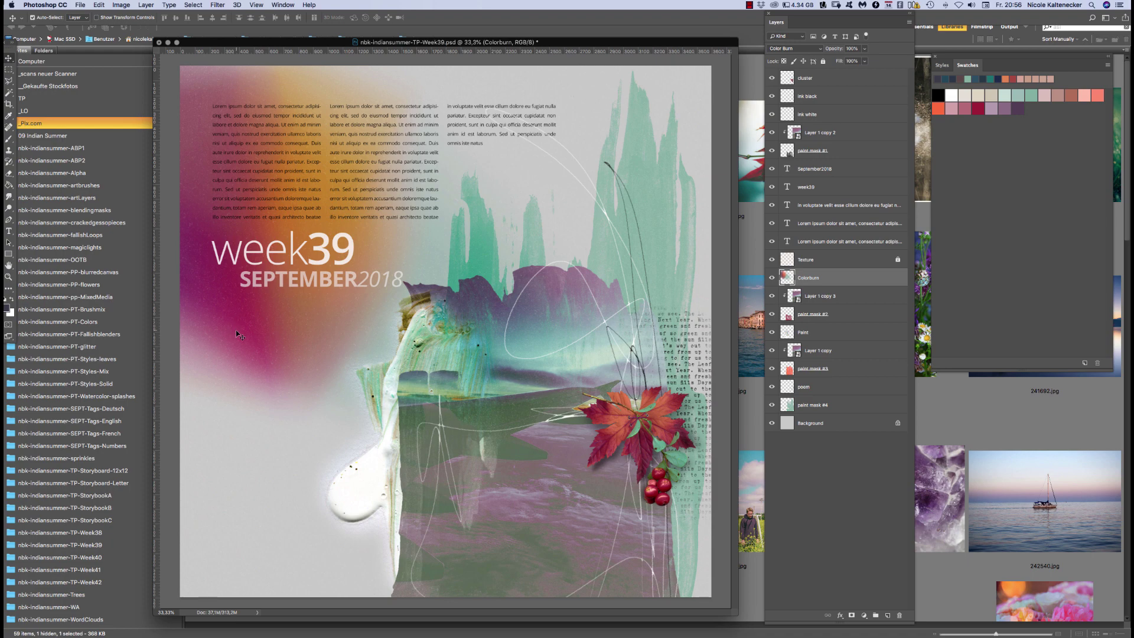
{"action": "key", "text": "super+alt+r"}
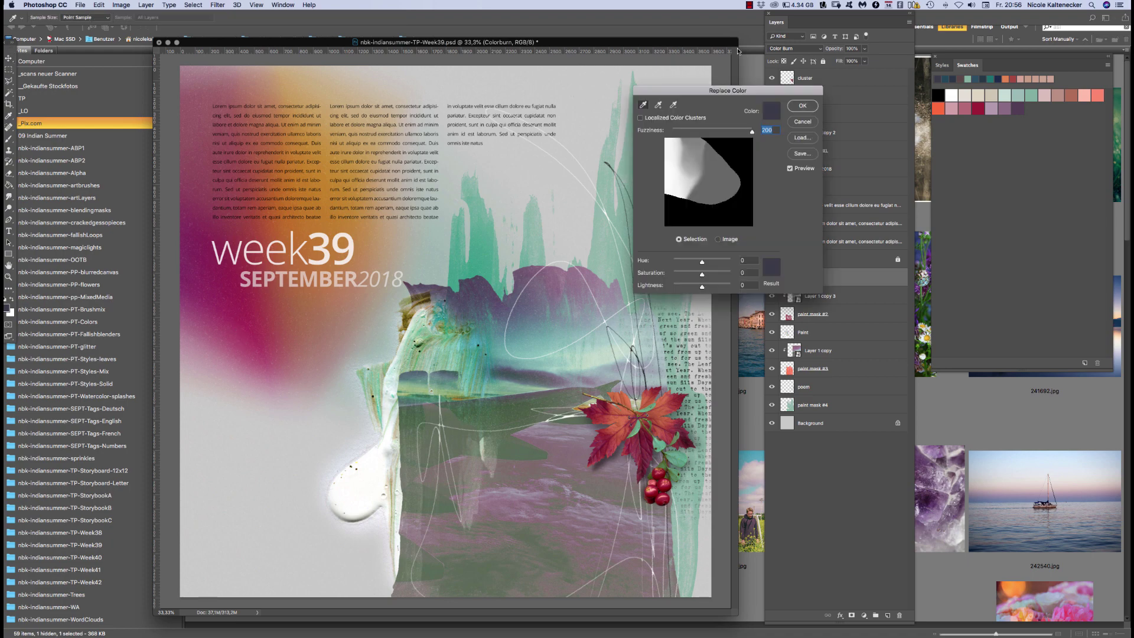
{"action": "left_click", "coordinate": [247, 314]}
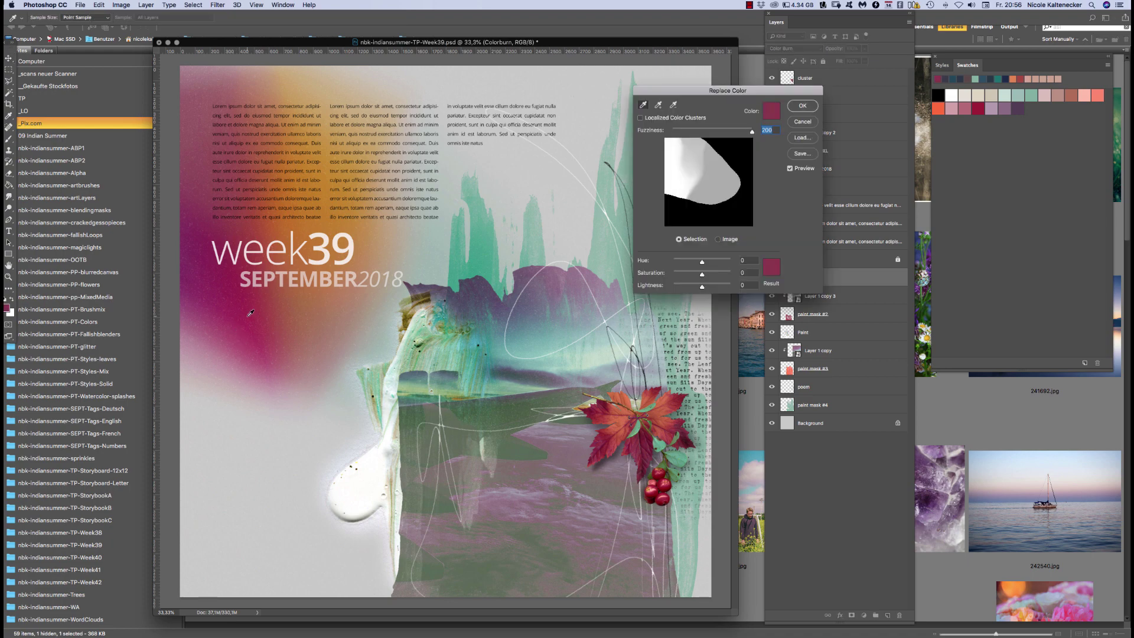
{"action": "left_click", "coordinate": [771, 266]}
{"action": "left_click", "coordinate": [1017, 108]}
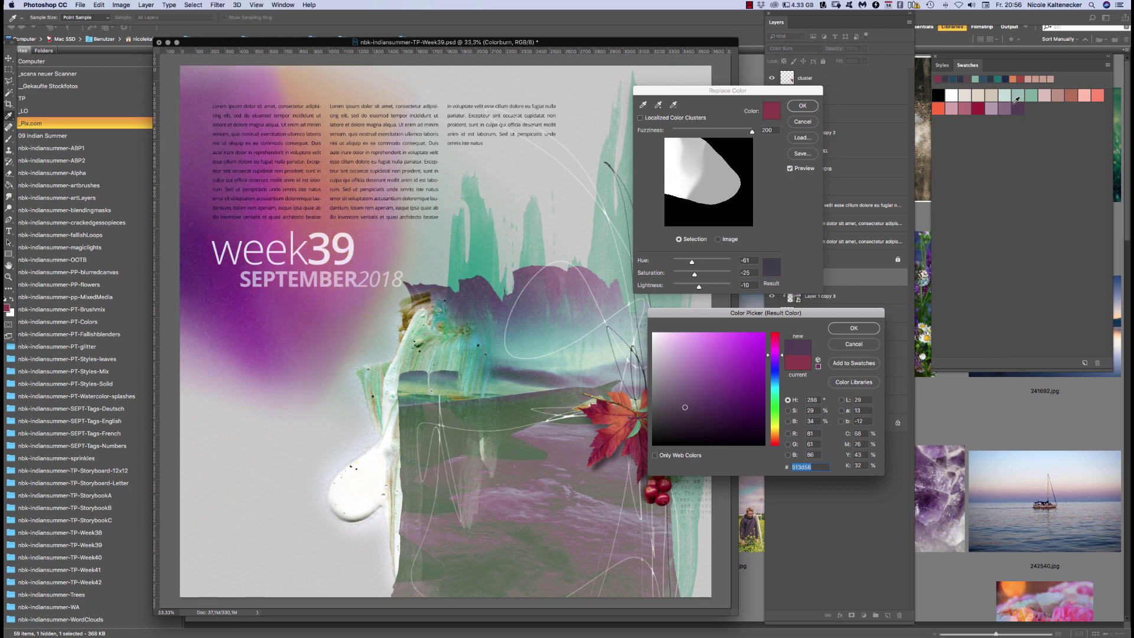
{"action": "left_click", "coordinate": [855, 327]}
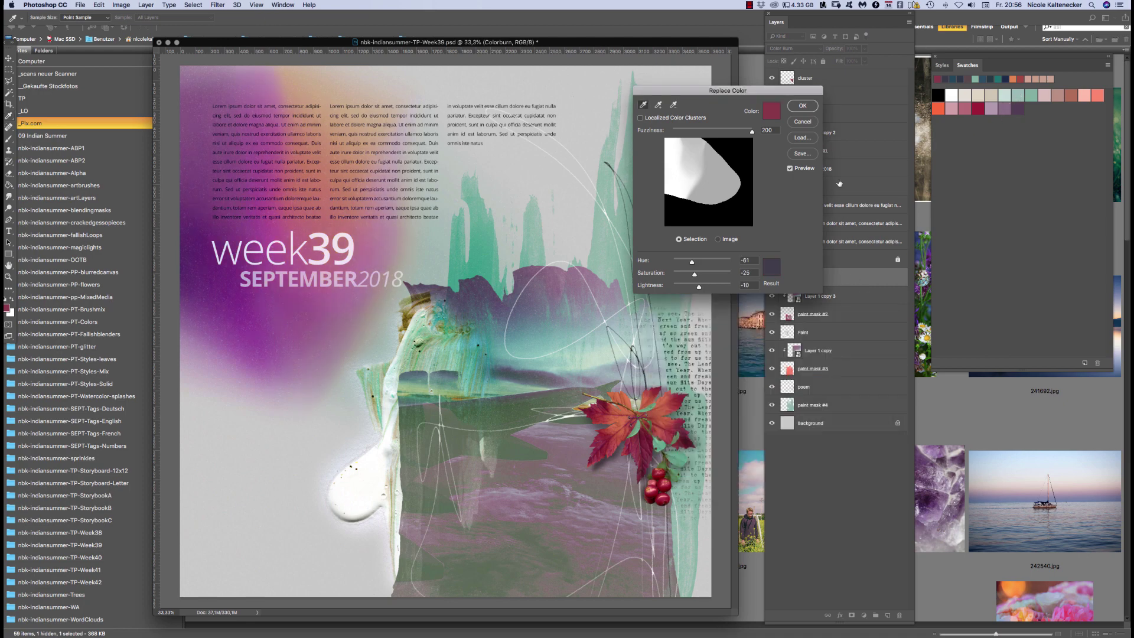
{"action": "left_click", "coordinate": [801, 107]}
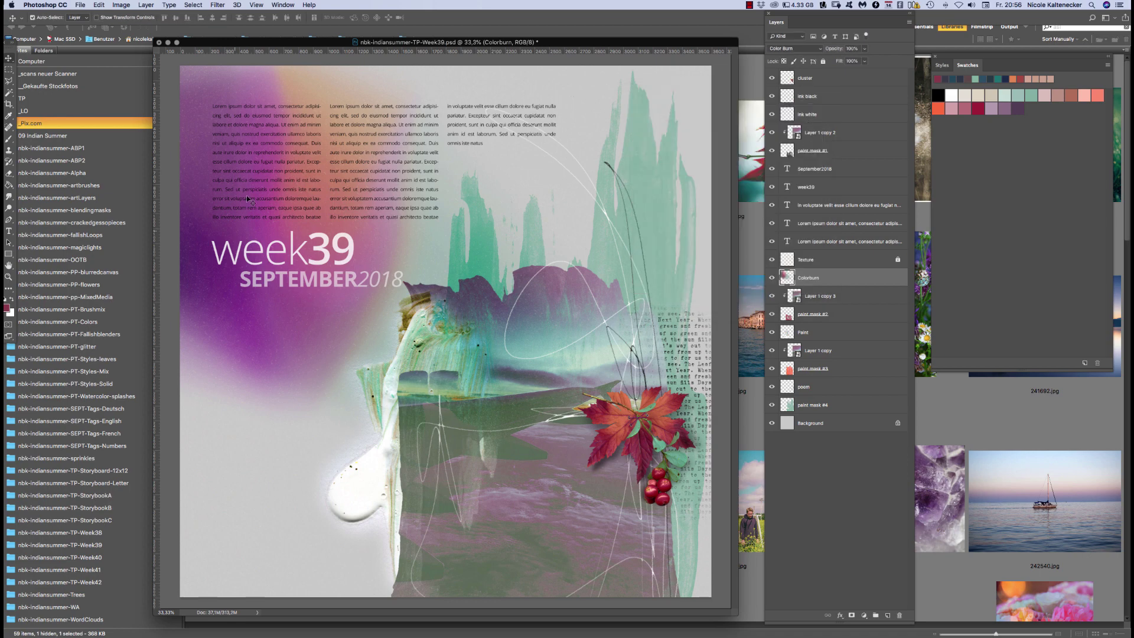
Replace the Colorburn layer's purple with the muted mauve swatch color #886b83 and set the replacement's saturation to -34
{"action": "key", "text": "super+shift+r"}
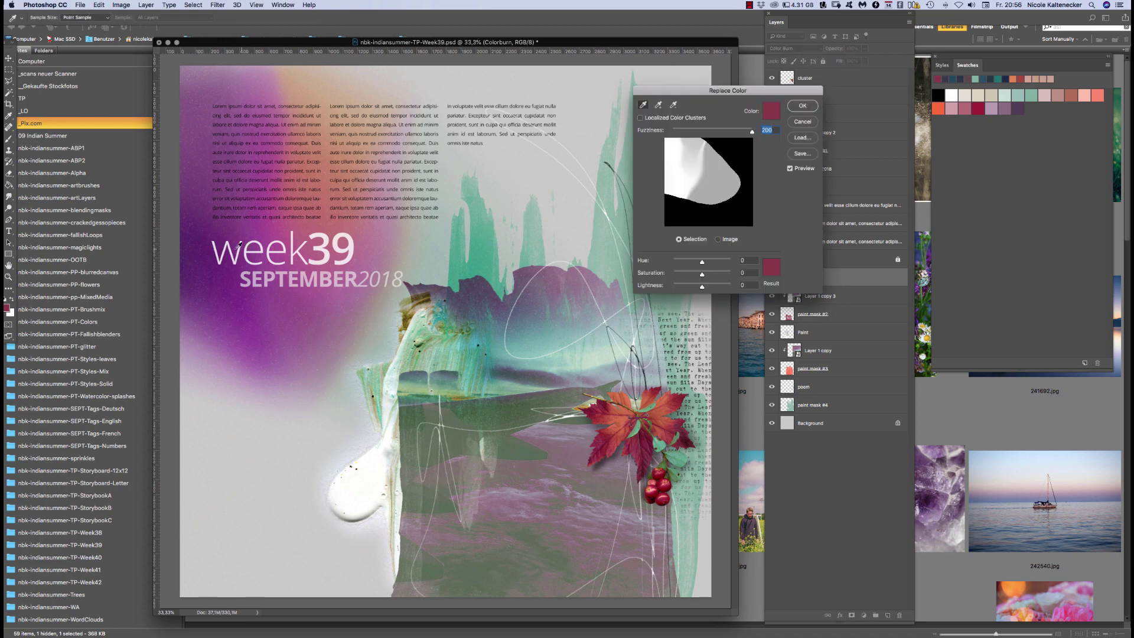
{"action": "left_click", "coordinate": [253, 225]}
{"action": "left_click", "coordinate": [772, 266]}
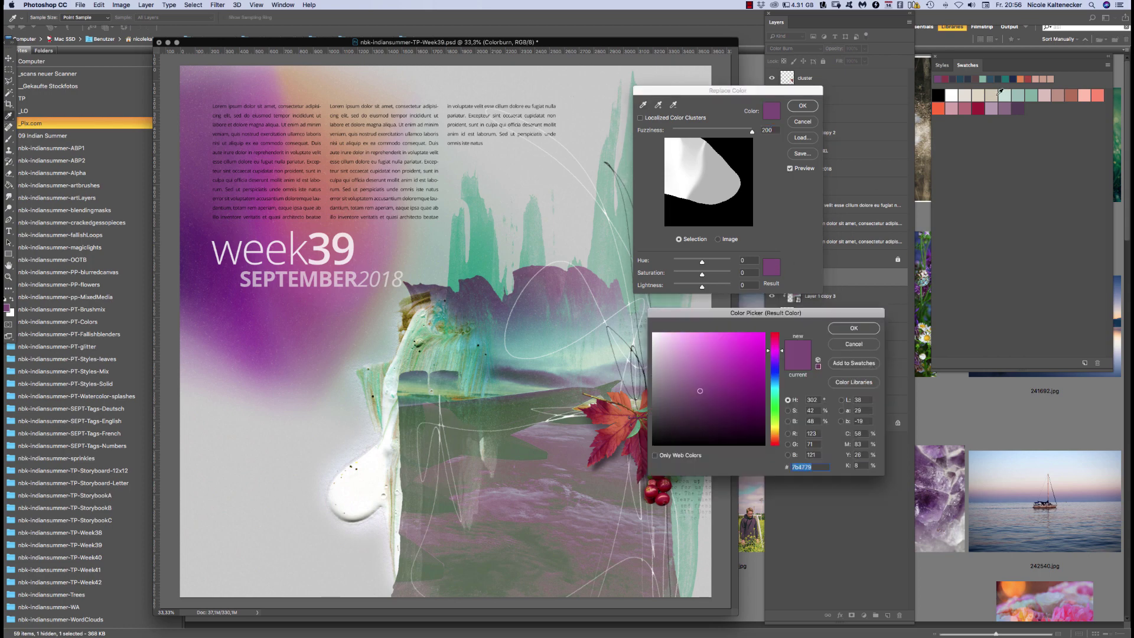
{"action": "left_click", "coordinate": [1004, 104]}
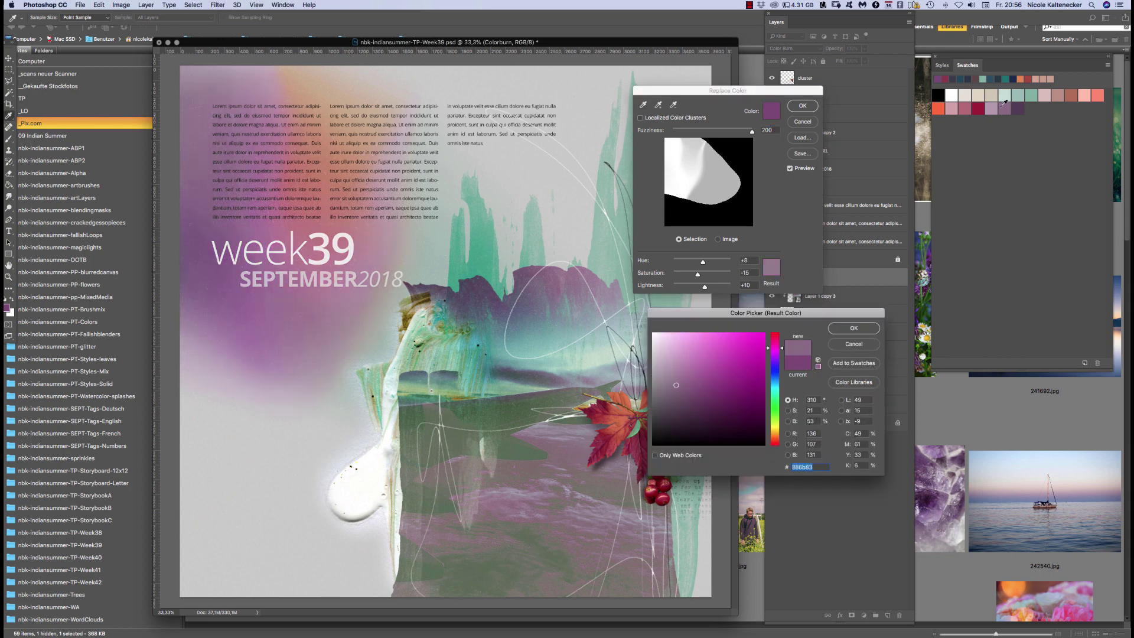
{"action": "left_click", "coordinate": [852, 328]}
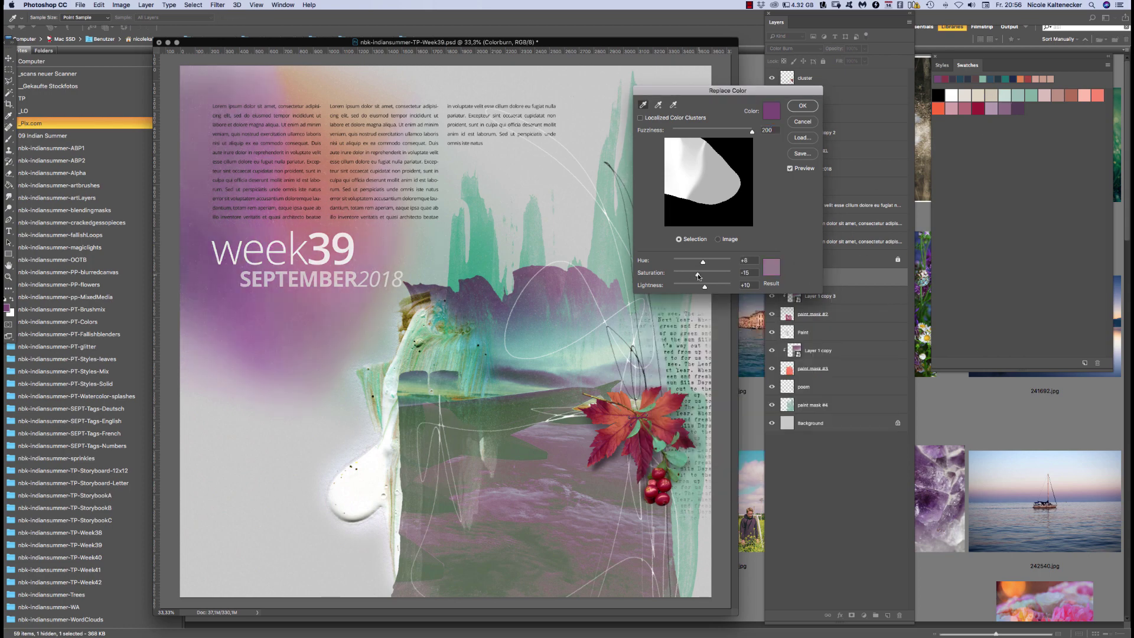
{"action": "left_click_drag", "start_coordinate": [697, 276], "coordinate": [692, 276]}
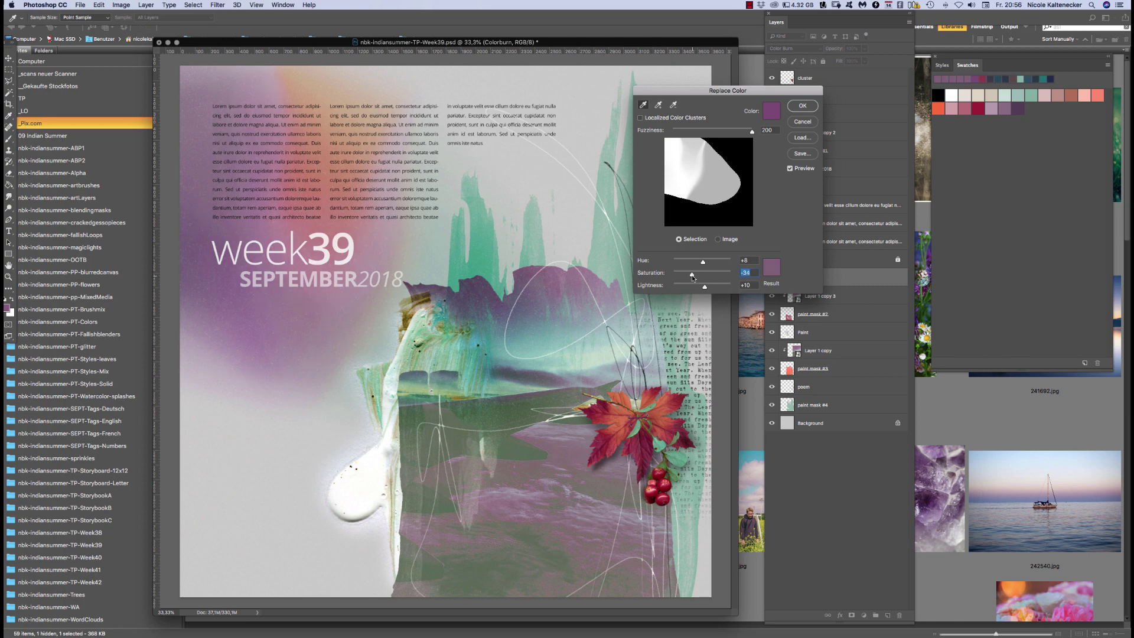
{"action": "left_click", "coordinate": [815, 105]}
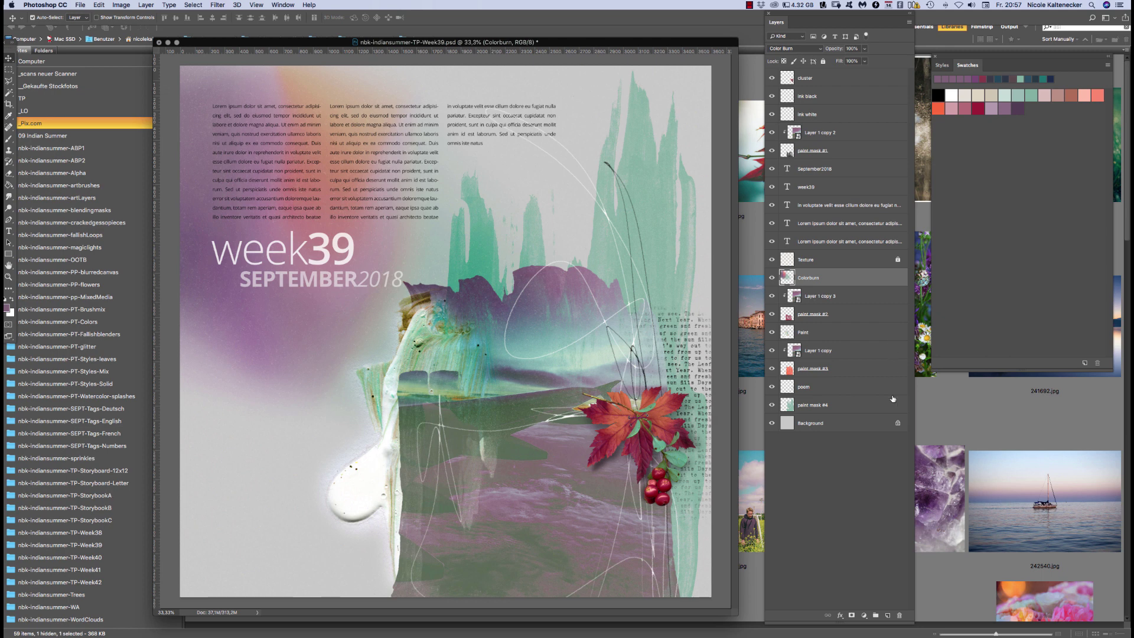
Save and close the Week39 layout, and open nbk-indiansummer-TP-Week40.psd from the TP folder in Bridge, placing its window beside the layer list
{"action": "key", "text": "super+s"}
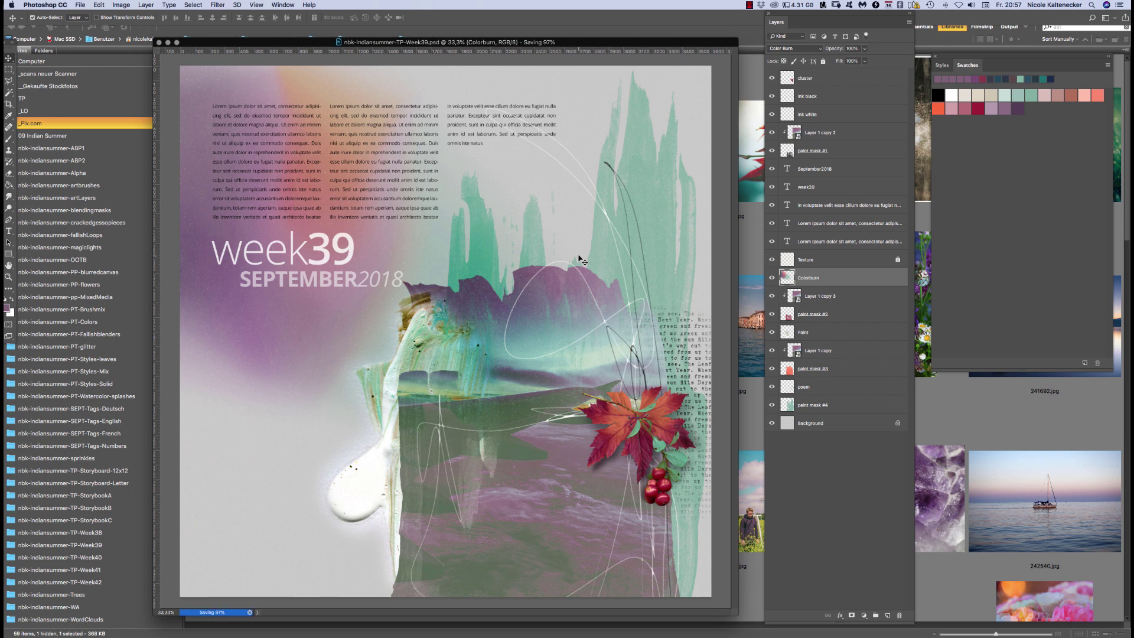
{"action": "key", "text": "super+w"}
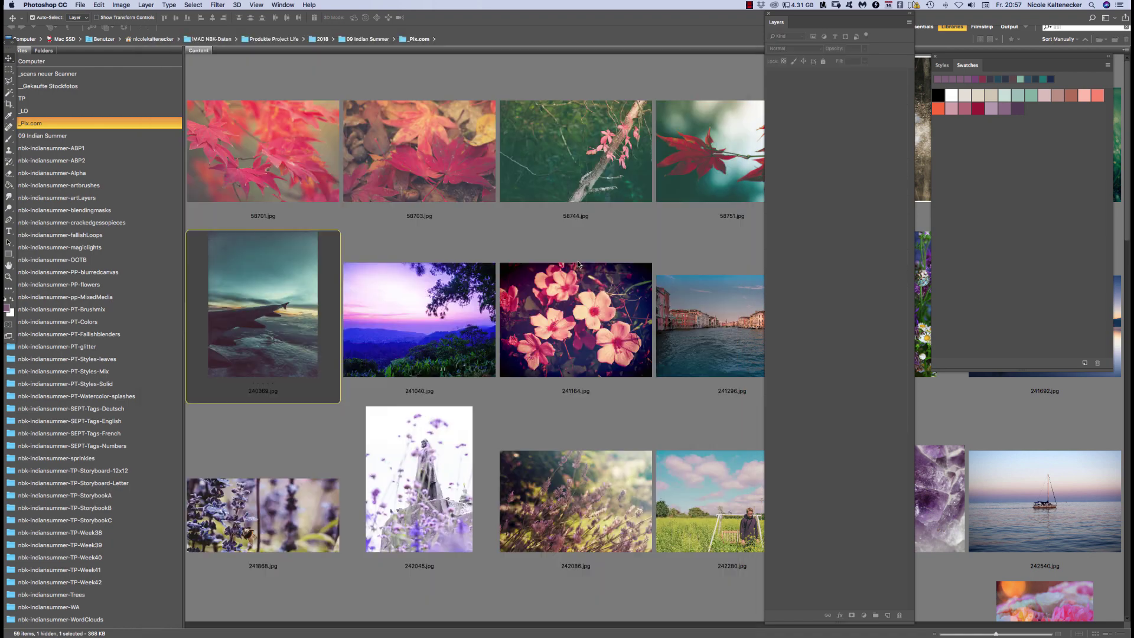
{"action": "left_click", "coordinate": [89, 101]}
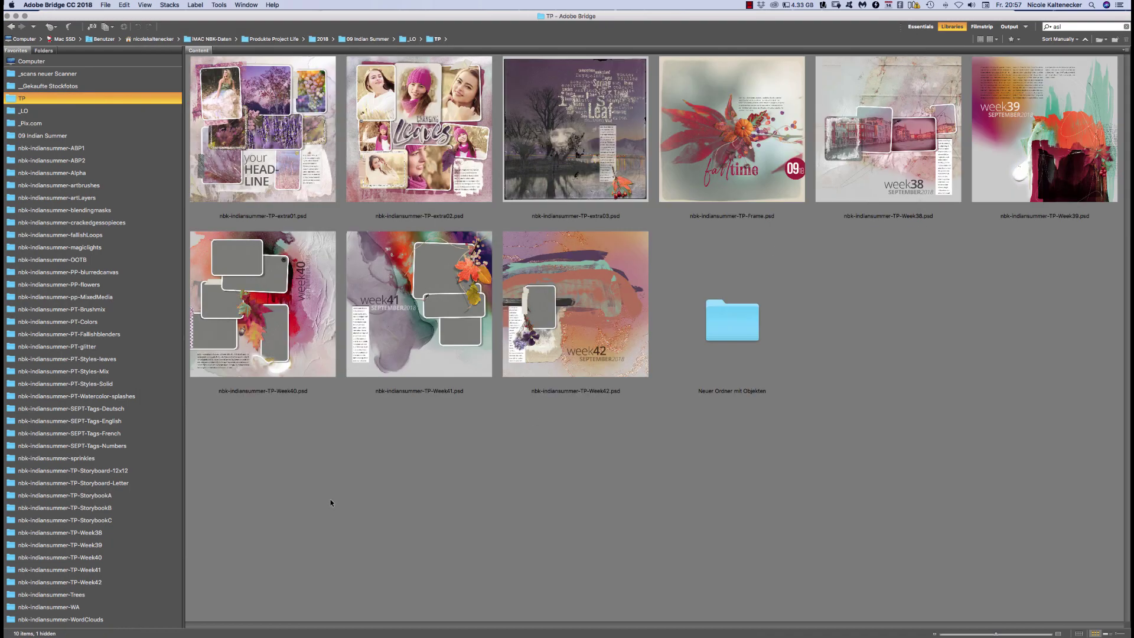
{"action": "double_click", "coordinate": [292, 332]}
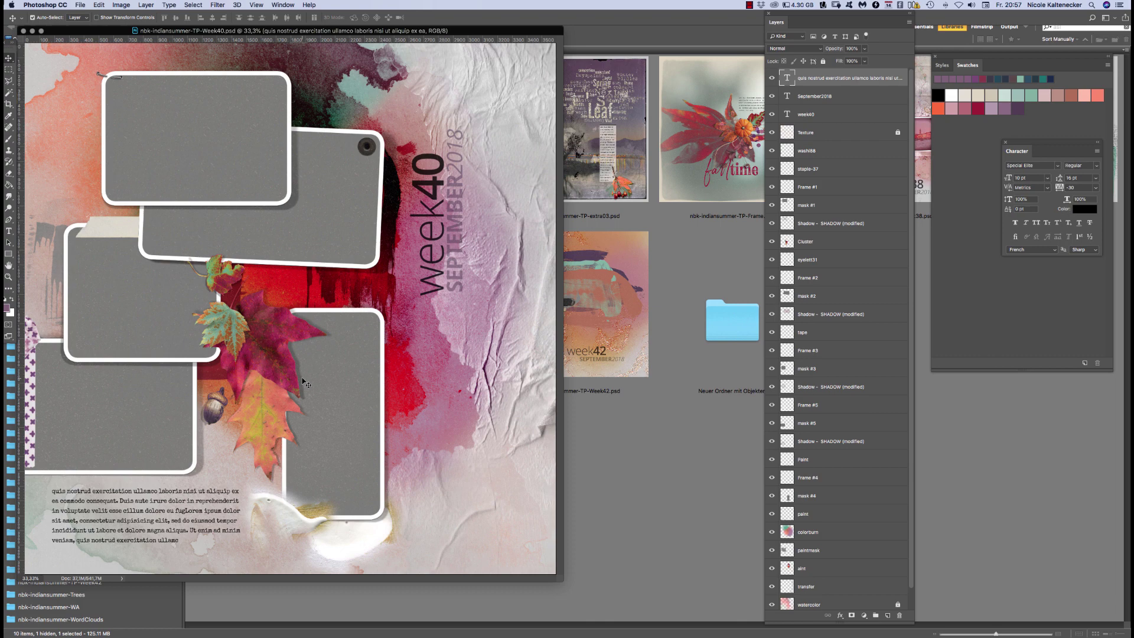
{"action": "left_click_drag", "start_coordinate": [475, 34], "coordinate": [603, 44]}
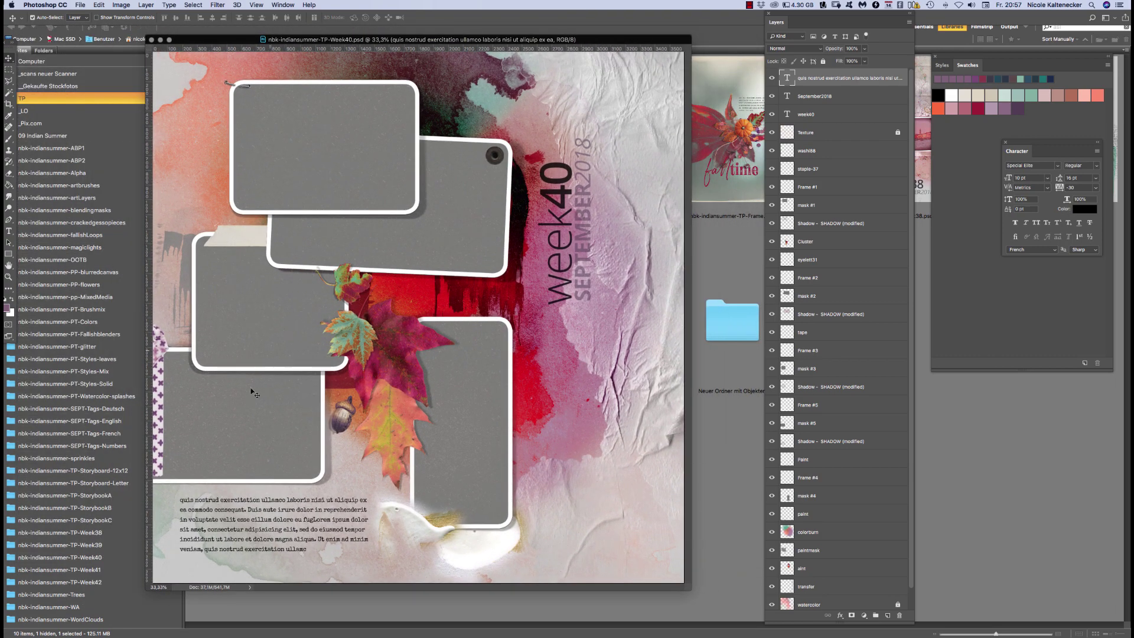
{"action": "left_click_drag", "start_coordinate": [589, 39], "coordinate": [636, 50]}
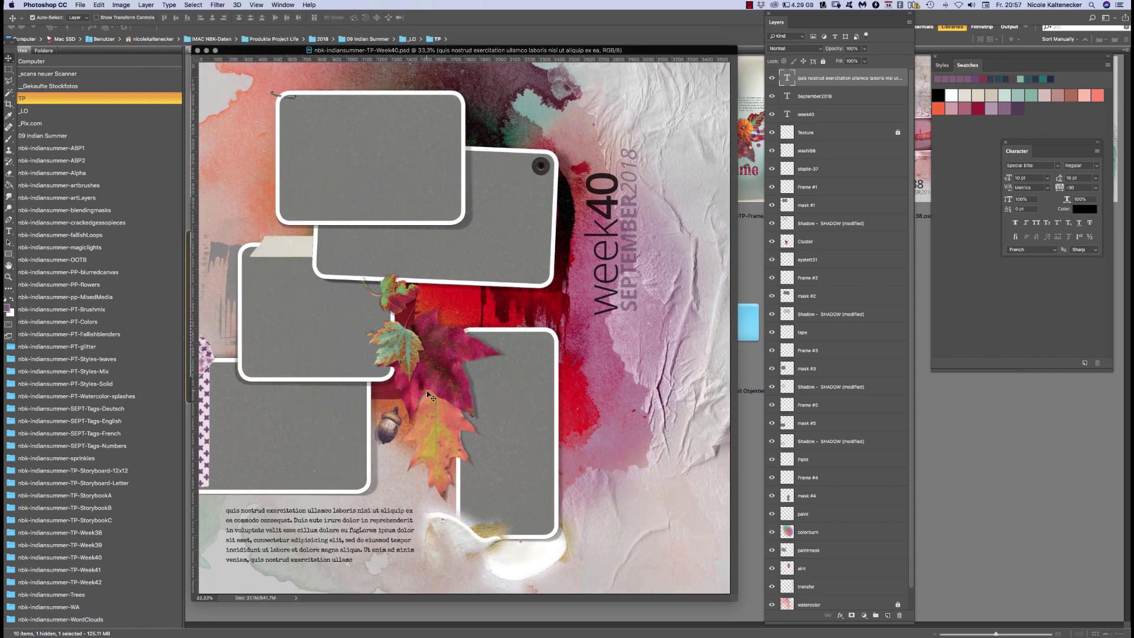
{"action": "left_click_drag", "start_coordinate": [610, 52], "coordinate": [637, 49]}
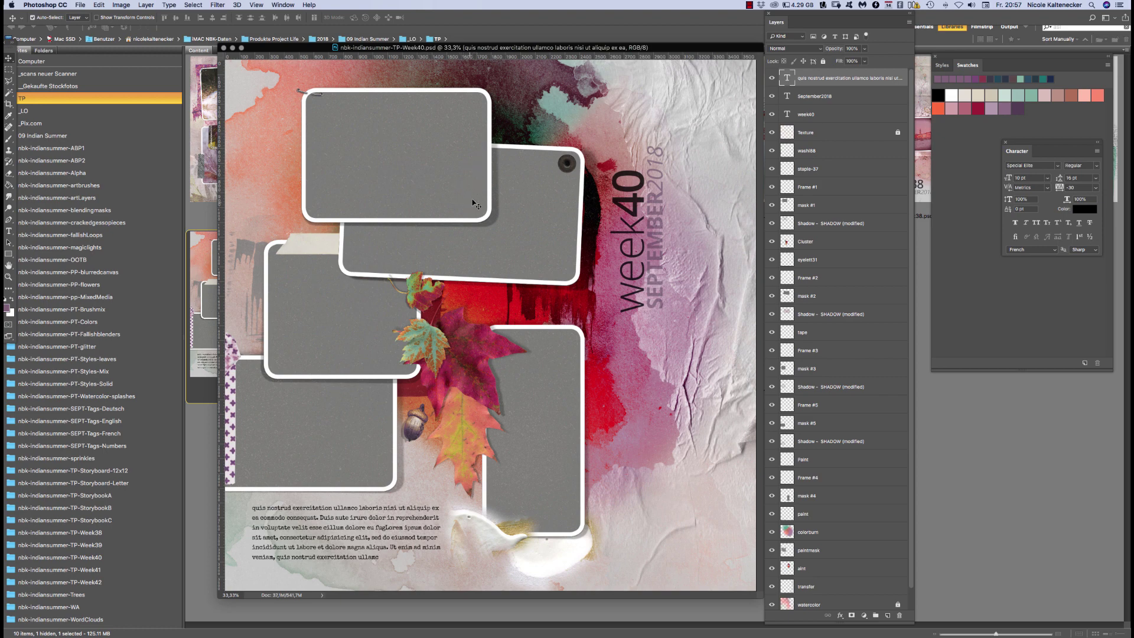
Select the mask #5 layer, and find and open the blue hydrangea photo 244526.jpg from the _Pix.com folder in Bridge
{"action": "left_click", "coordinate": [570, 353]}
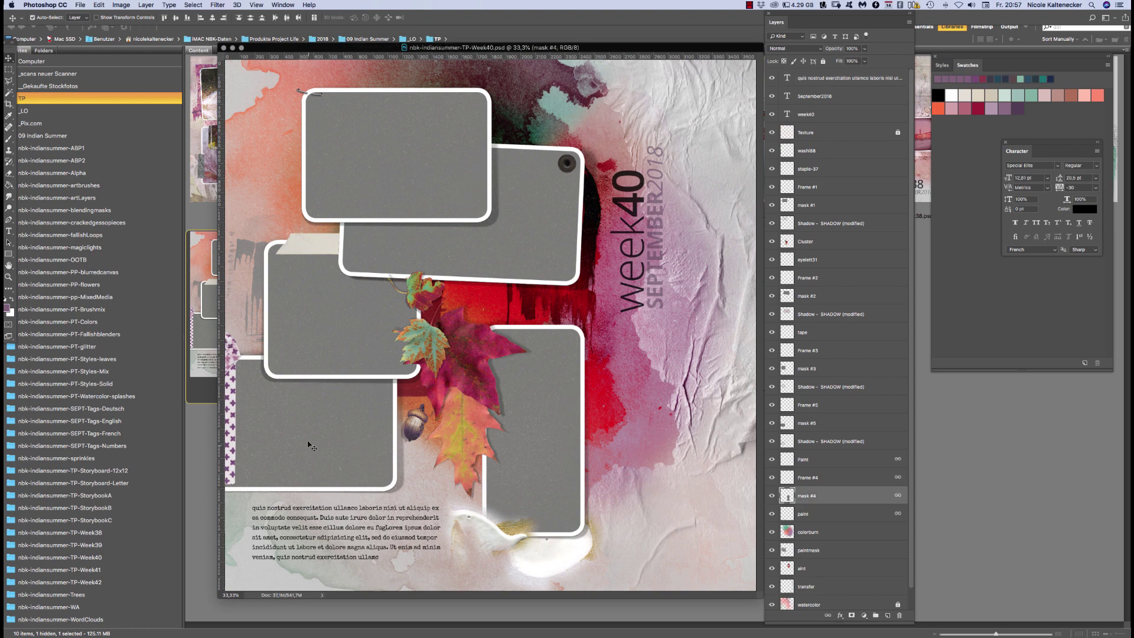
{"action": "left_click", "coordinate": [343, 362]}
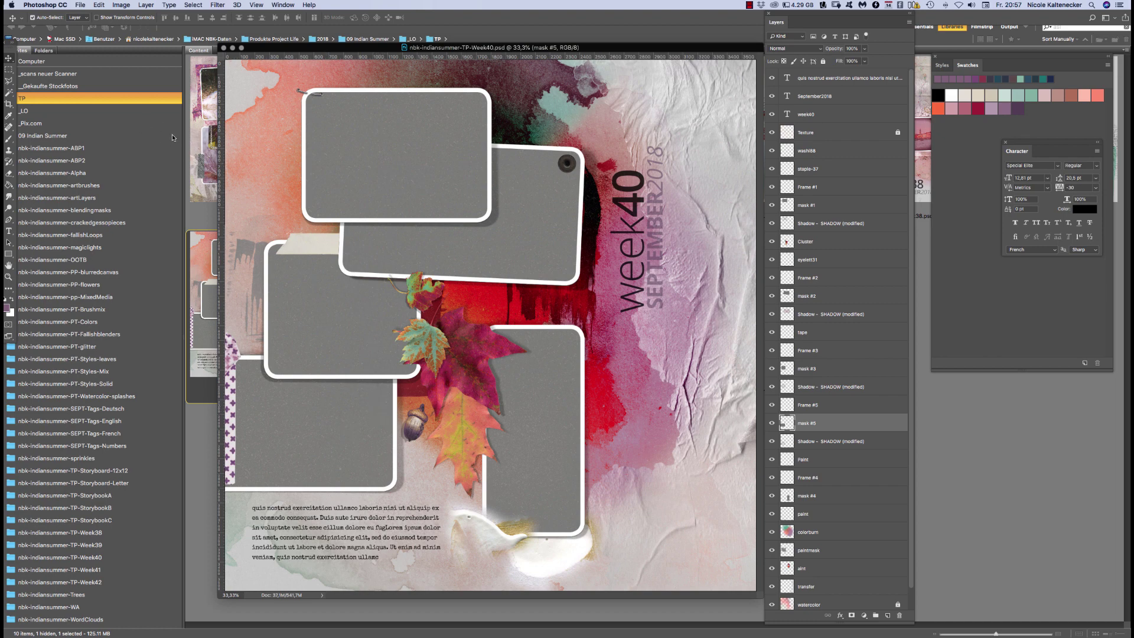
{"action": "left_click", "coordinate": [143, 104]}
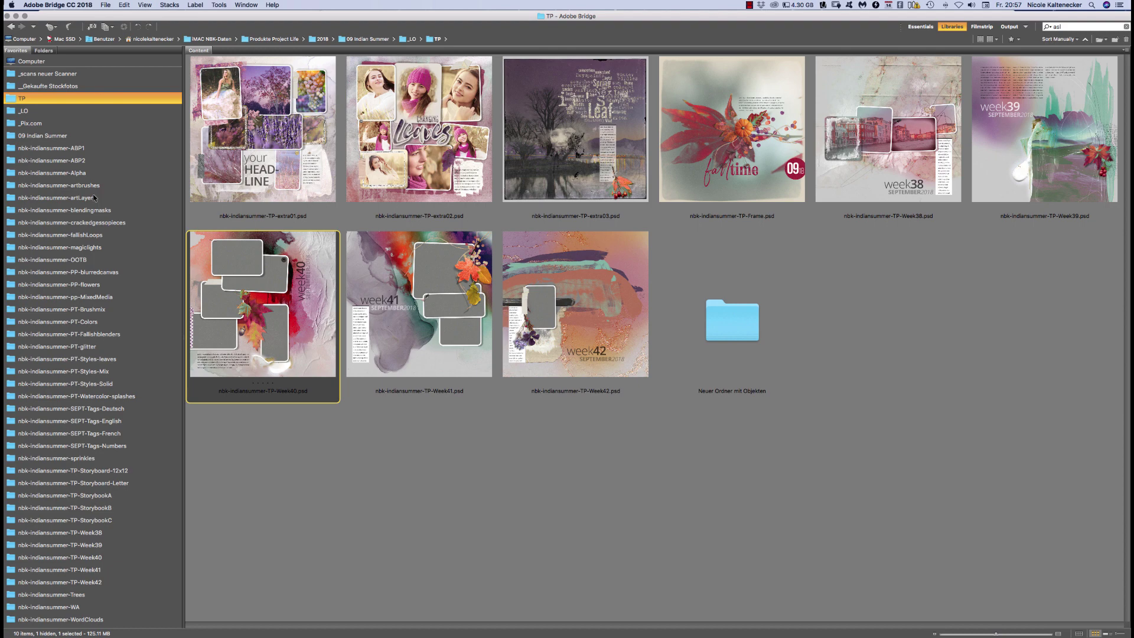
{"action": "left_click", "coordinate": [61, 123]}
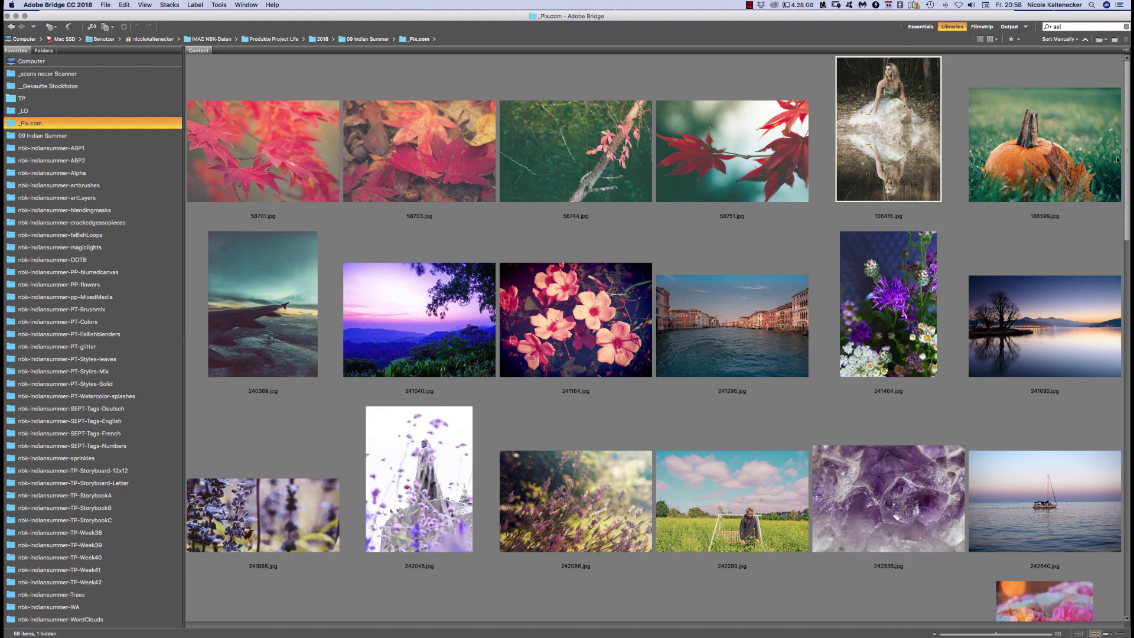
{"action": "scroll", "coordinate": [1116, 165], "scroll_direction": "down", "scroll_amount": 10}
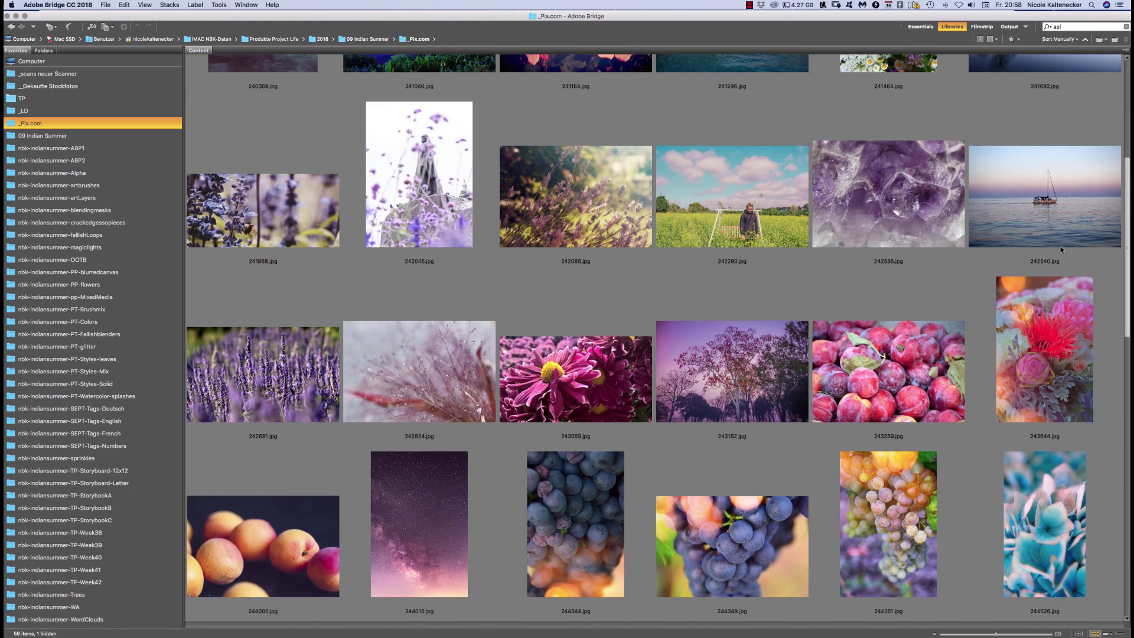
{"action": "scroll", "coordinate": [1037, 296], "scroll_direction": "down", "scroll_amount": 6}
{"action": "scroll", "coordinate": [1029, 330], "scroll_direction": "down", "scroll_amount": 3}
{"action": "scroll", "coordinate": [1029, 330], "scroll_direction": "up", "scroll_amount": 1}
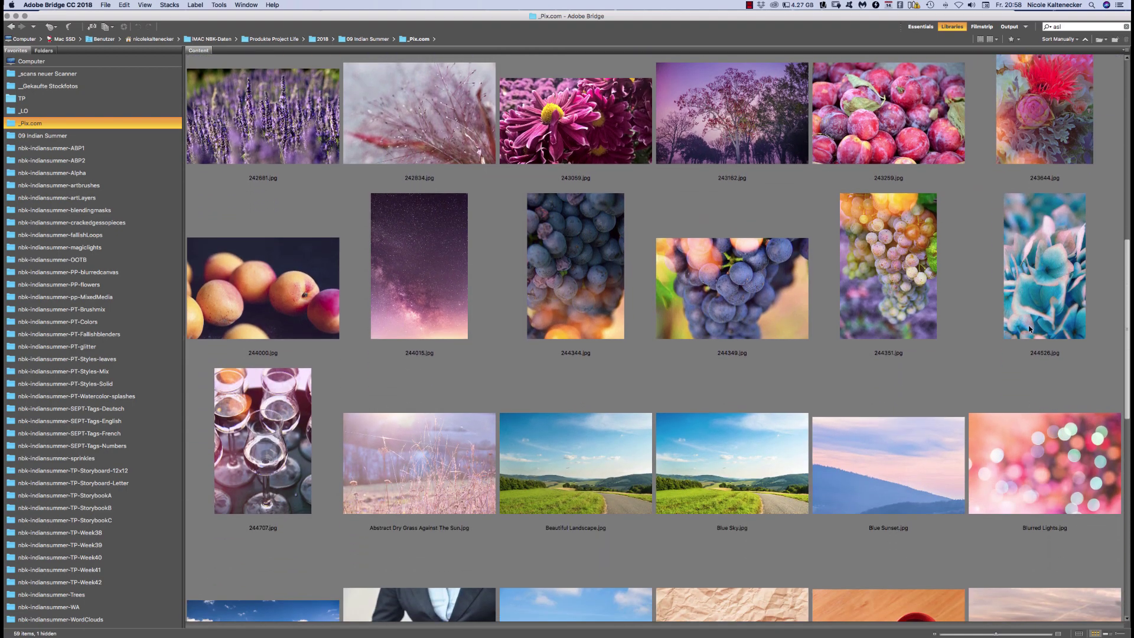
{"action": "scroll", "coordinate": [1030, 329], "scroll_direction": "down", "scroll_amount": 10}
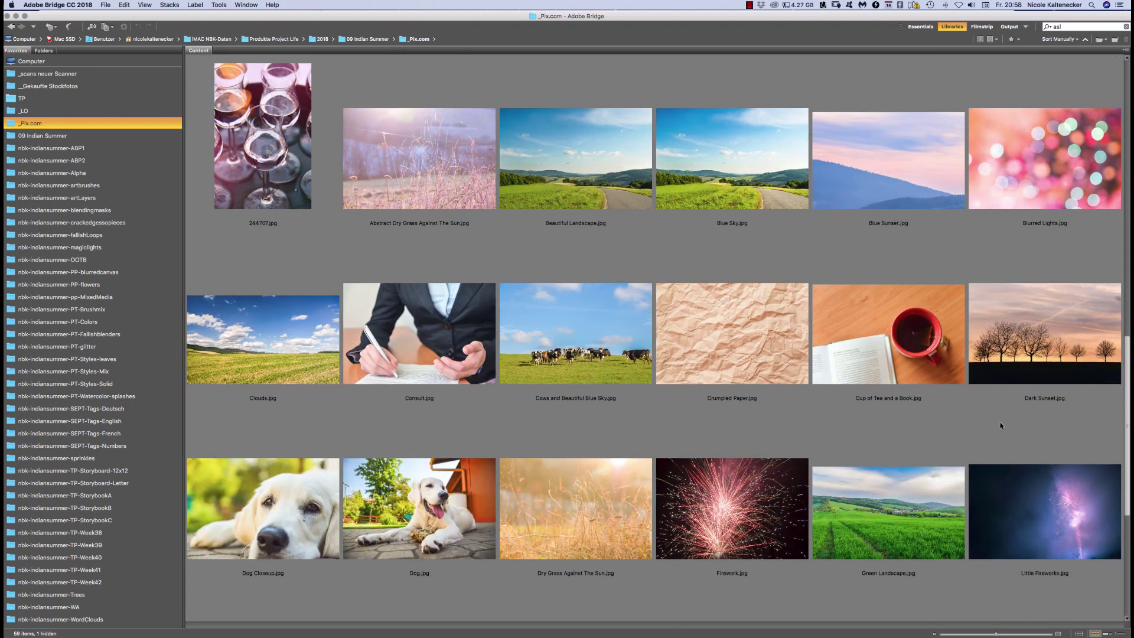
{"action": "scroll", "coordinate": [1000, 421], "scroll_direction": "up", "scroll_amount": 14}
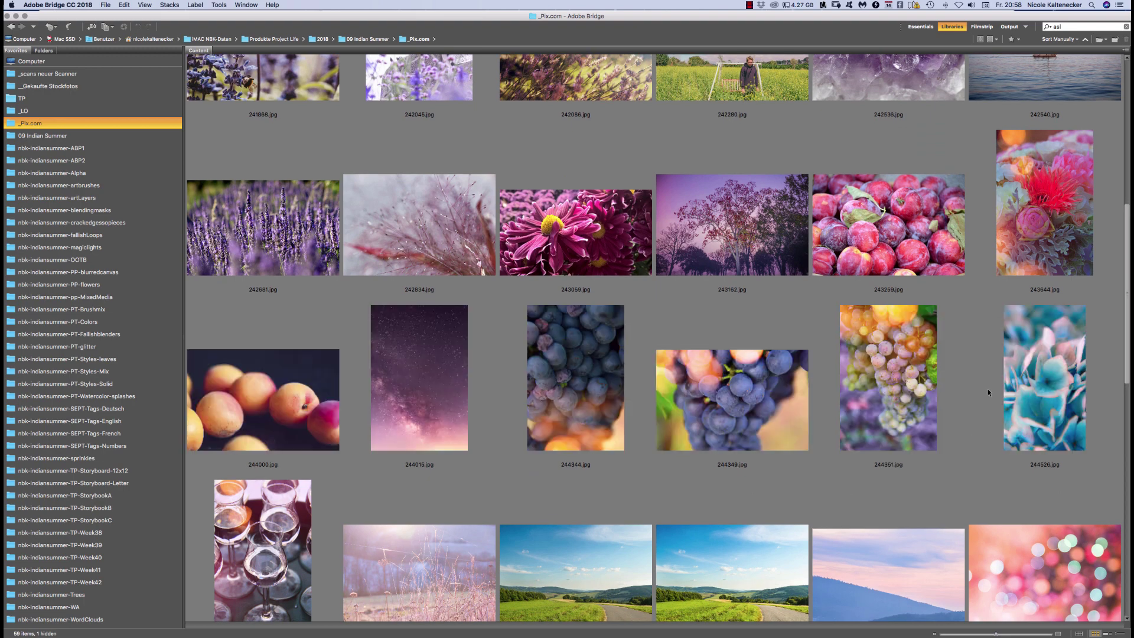
{"action": "double_click", "coordinate": [1032, 385]}
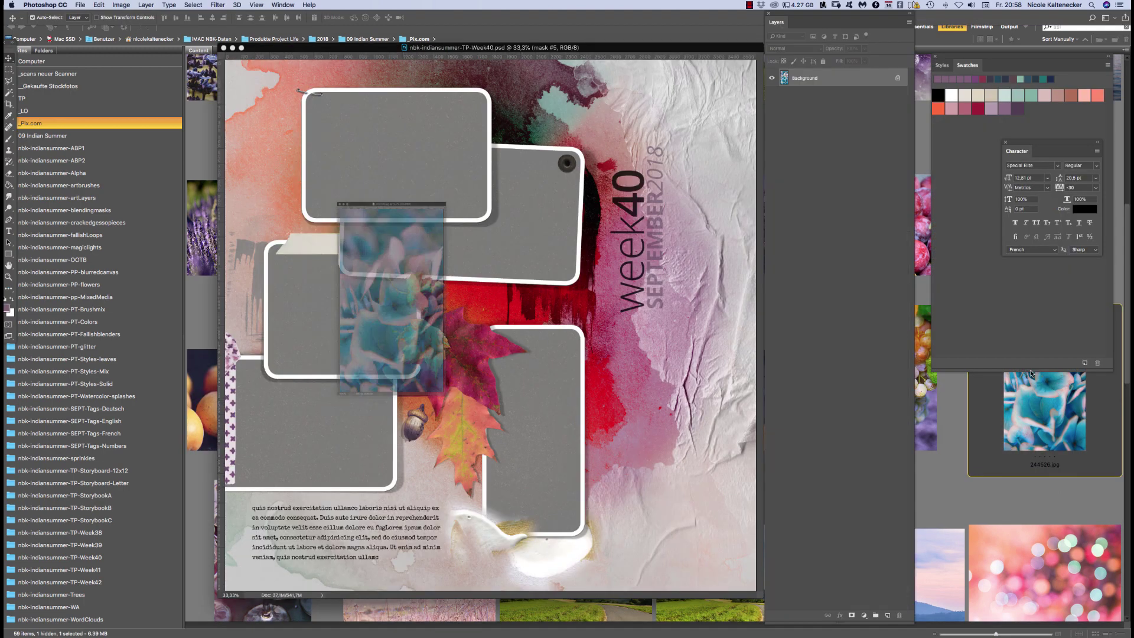
Copy the whole hydrangea photo, close its file, and paste it into the Week40 layout directly above mask #5
{"action": "key", "text": "super+a"}
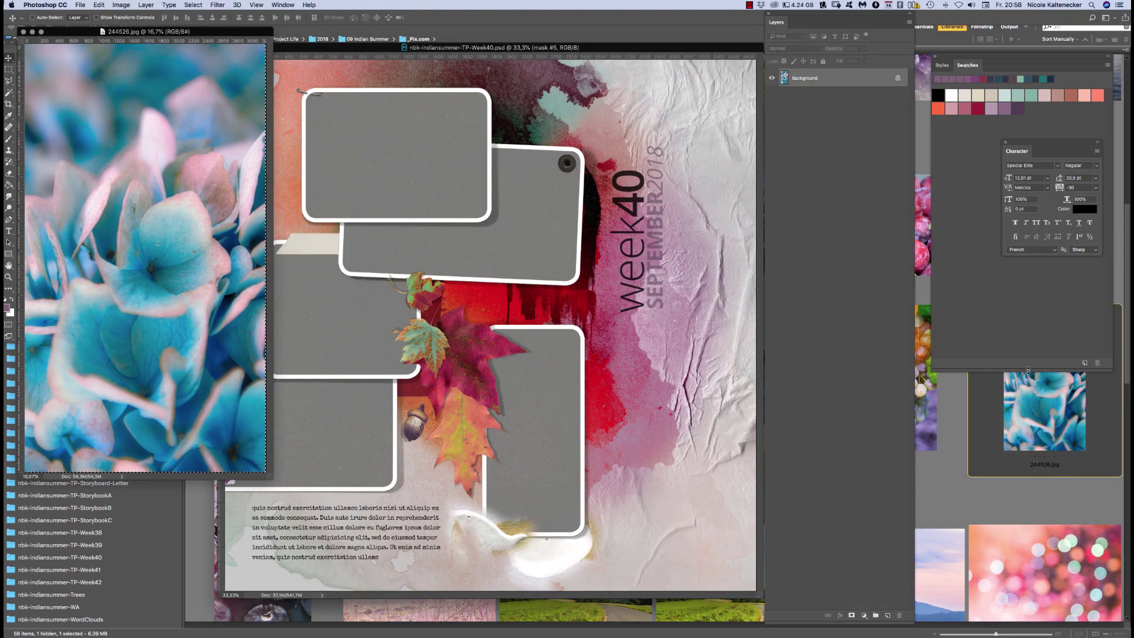
{"action": "key", "text": "super+c"}
{"action": "key", "text": "super+w"}
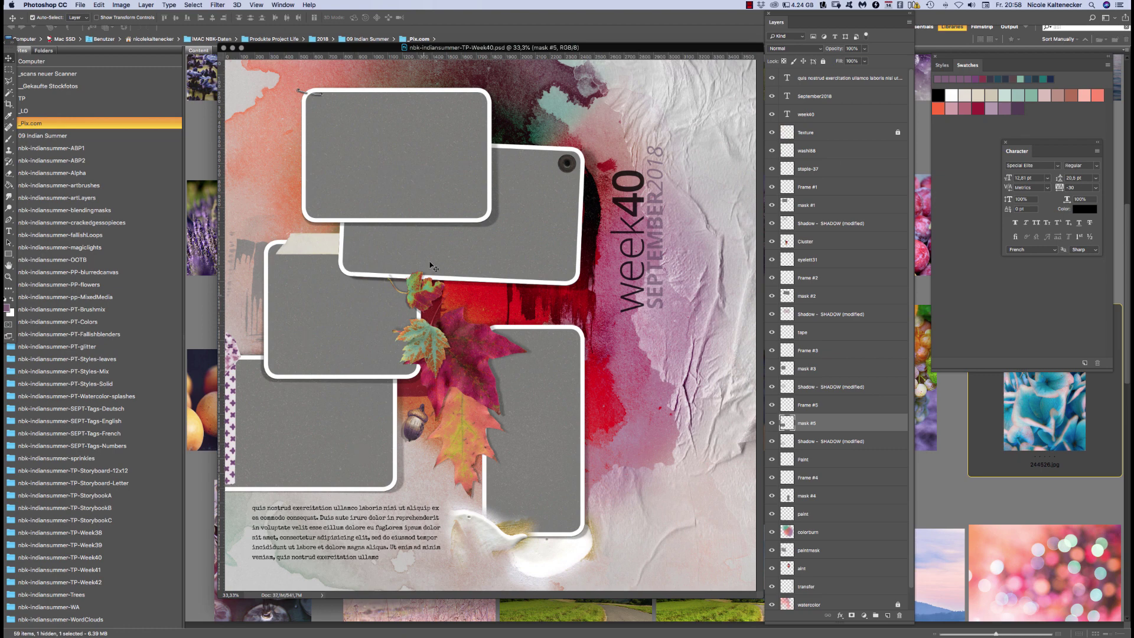
{"action": "key", "text": "super+g"}
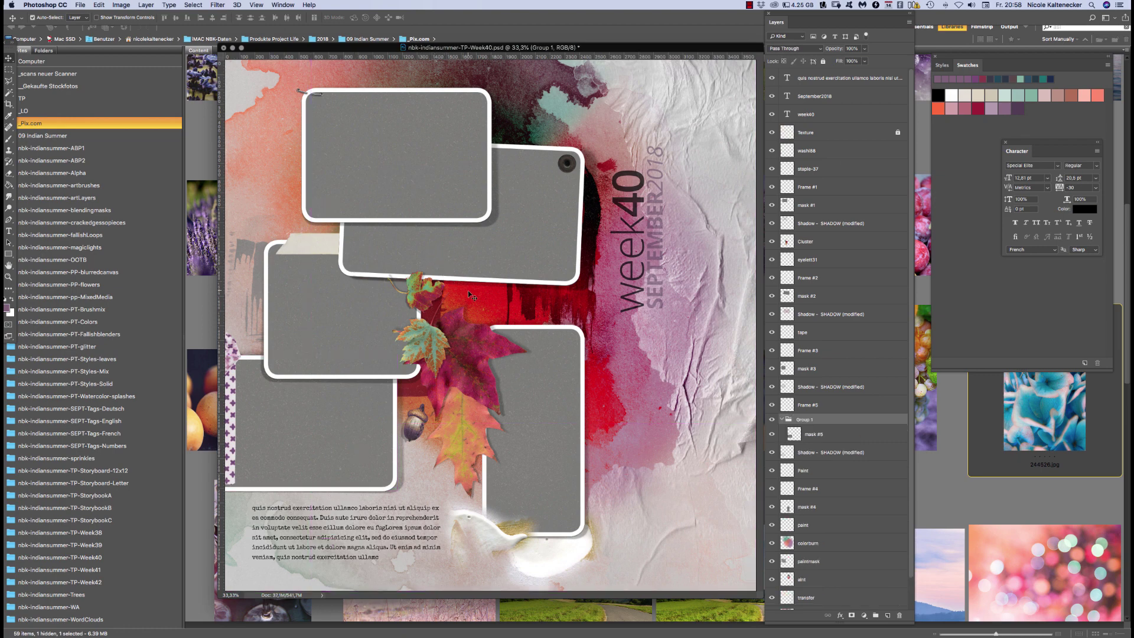
{"action": "key", "text": "super+z"}
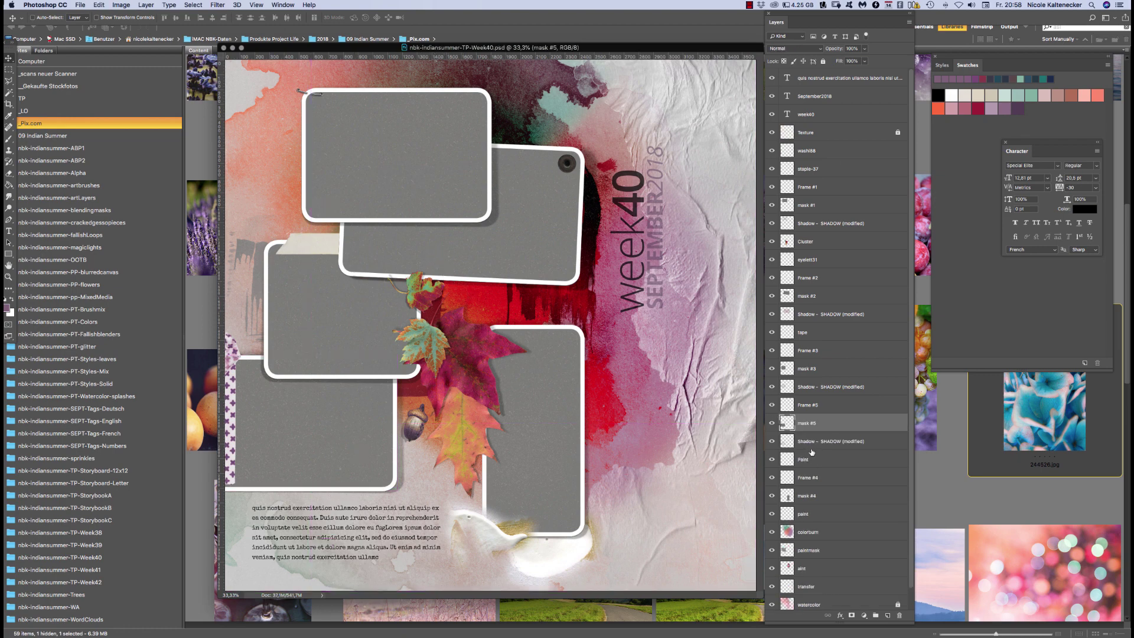
{"action": "key", "text": "super+v"}
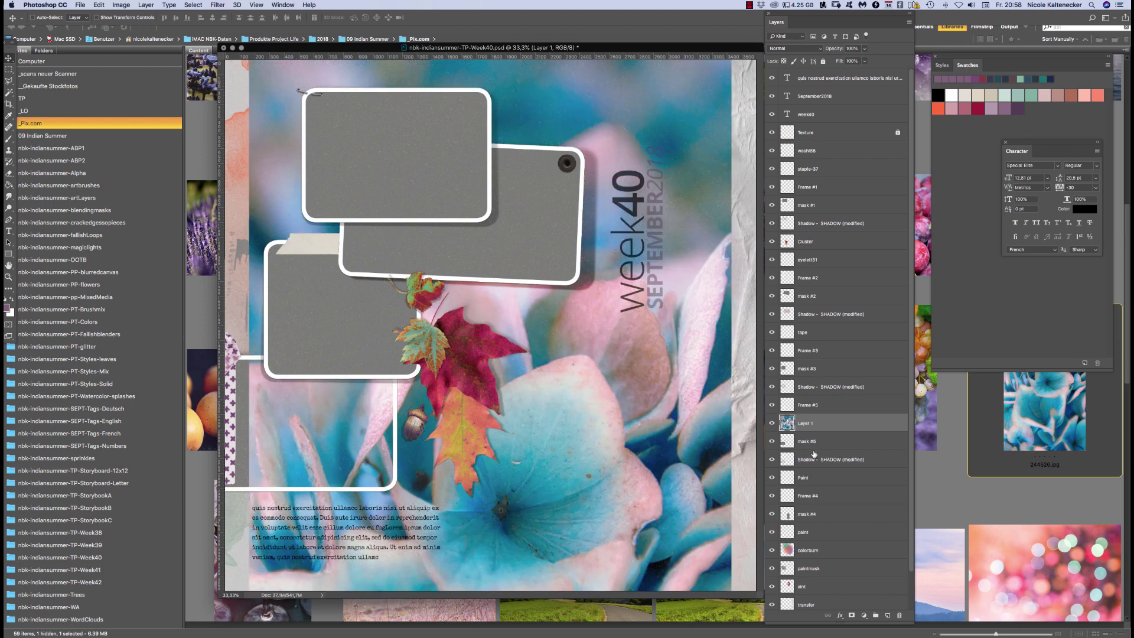
Convert the pasted hydrangea photo layer above mask #5 to a Smart Object
{"action": "key", "text": "super+t"}
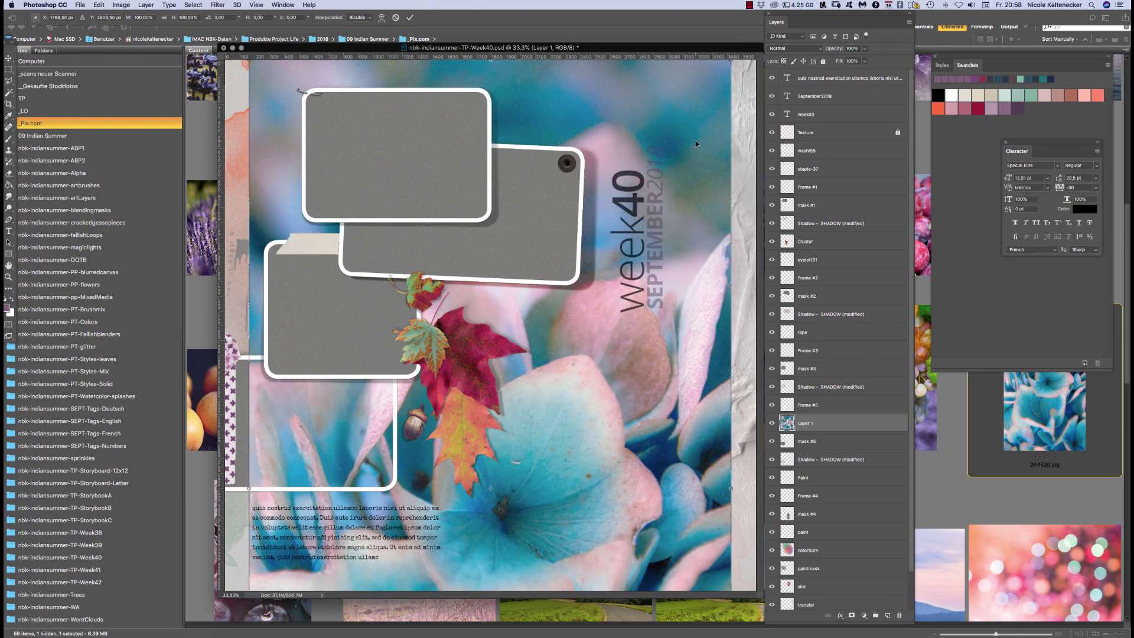
{"action": "key", "text": "Return"}
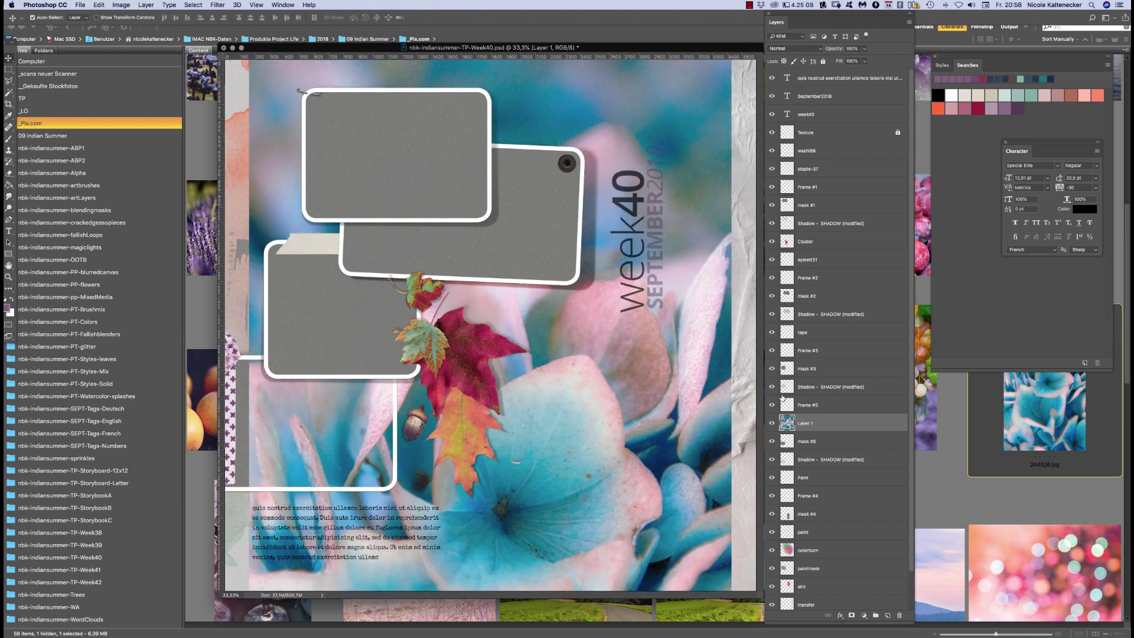
{"action": "right_click", "coordinate": [833, 426]}
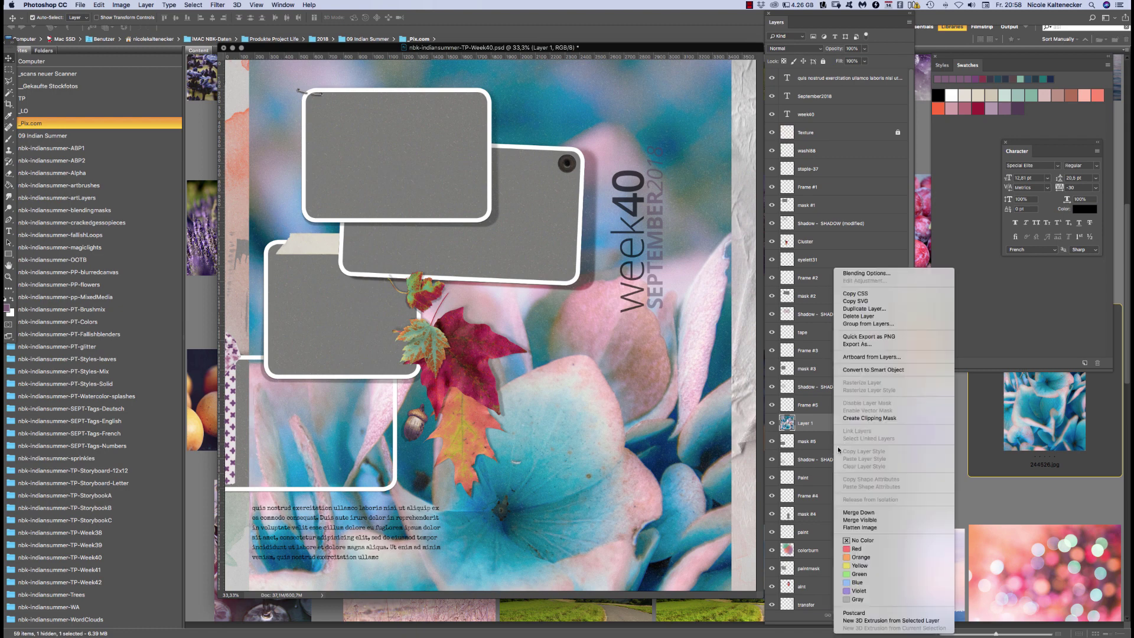
{"action": "left_click", "coordinate": [863, 369]}
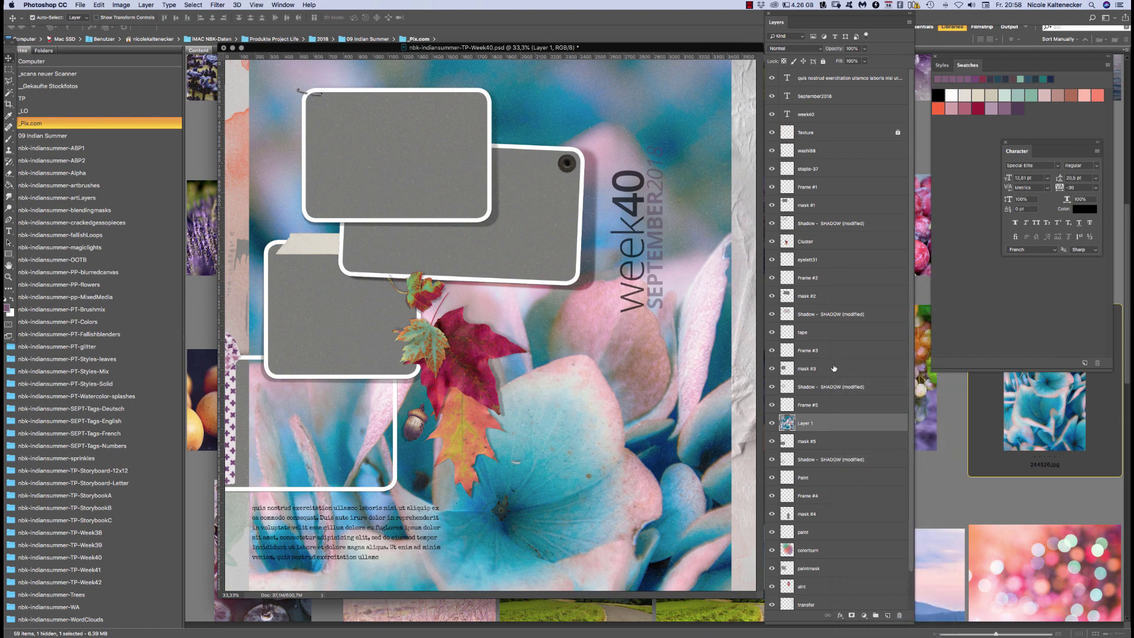
Scale the hydrangea photo to about 78%, position it over the lower-left frame, and clip it to mask #5
{"action": "key", "text": "super+minus"}
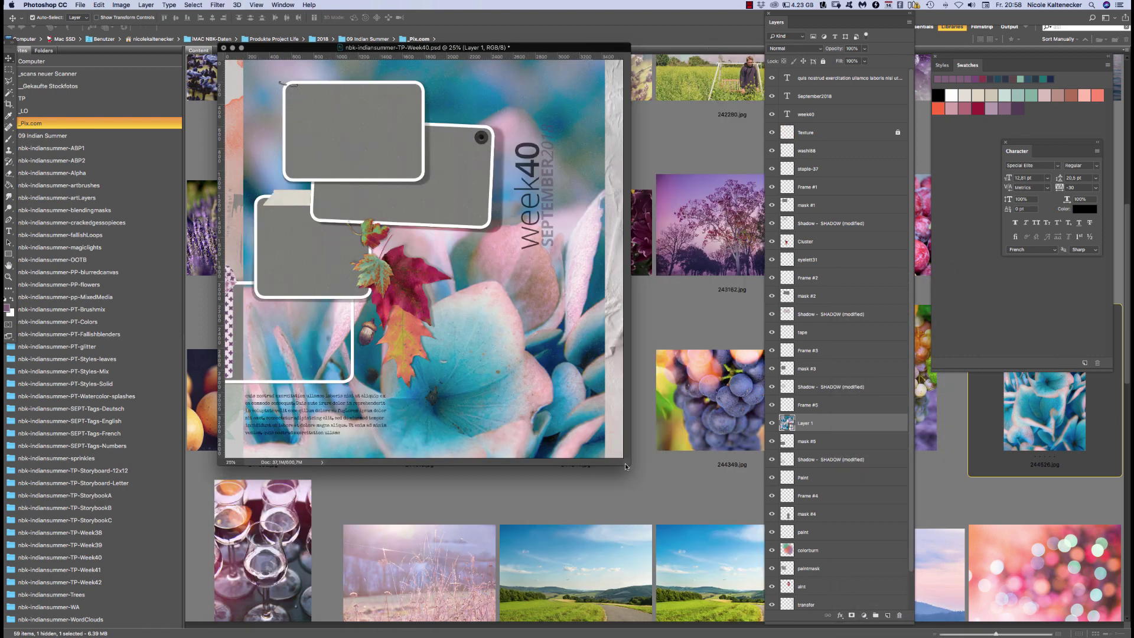
{"action": "left_click_drag", "start_coordinate": [629, 464], "coordinate": [759, 636]}
{"action": "key", "text": "super+t"}
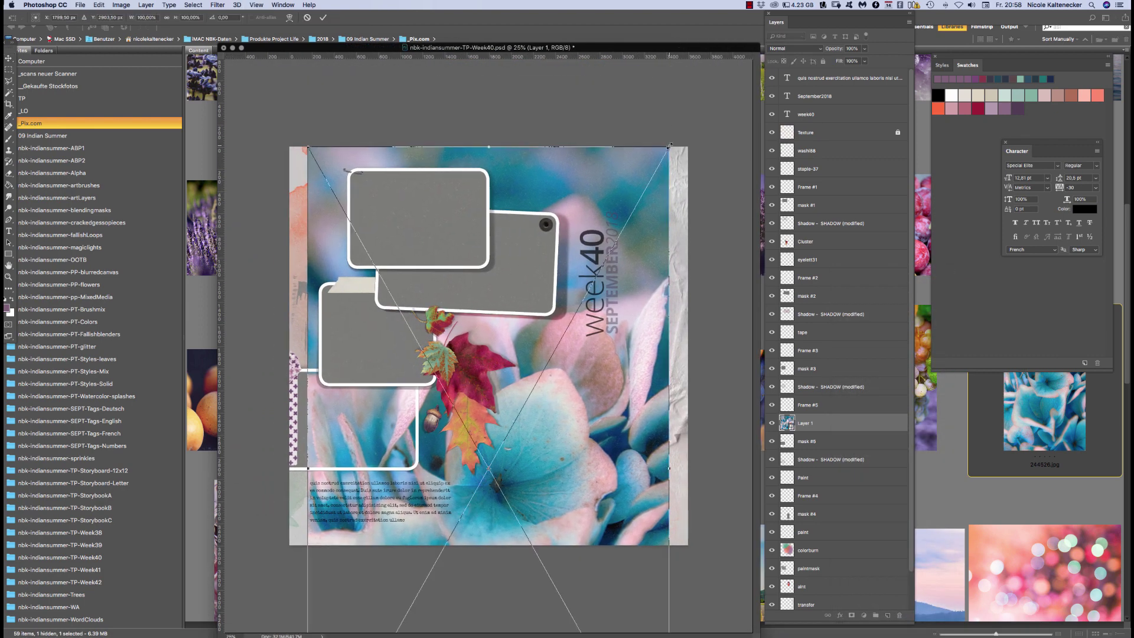
{"action": "left_click_drag", "start_coordinate": [669, 147], "coordinate": [621, 189]}
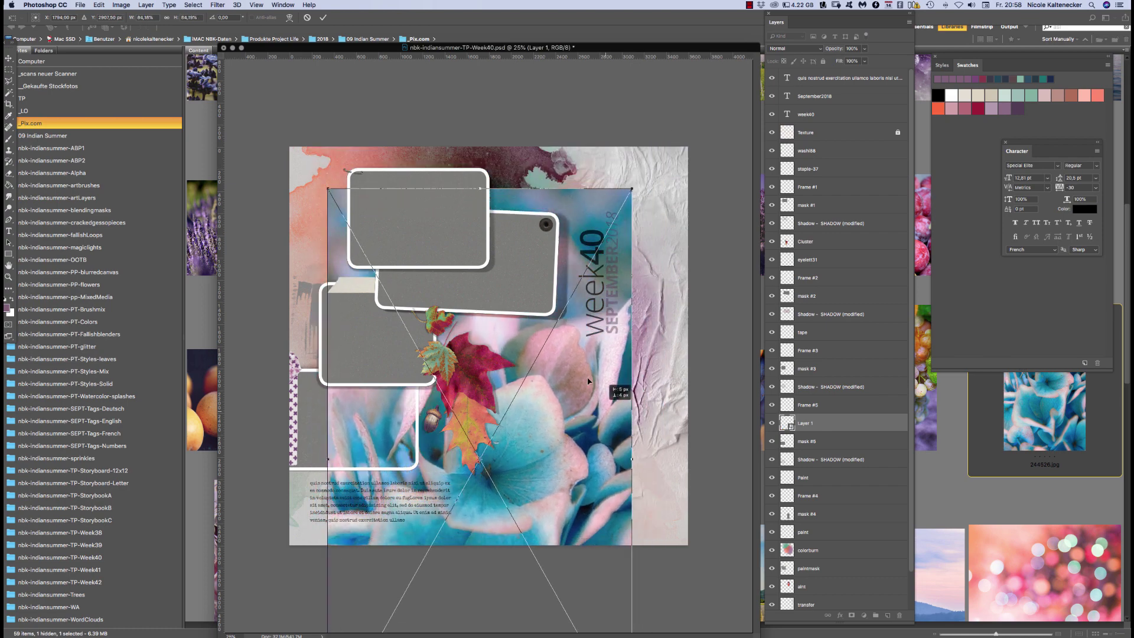
{"action": "left_click_drag", "start_coordinate": [613, 414], "coordinate": [562, 223]}
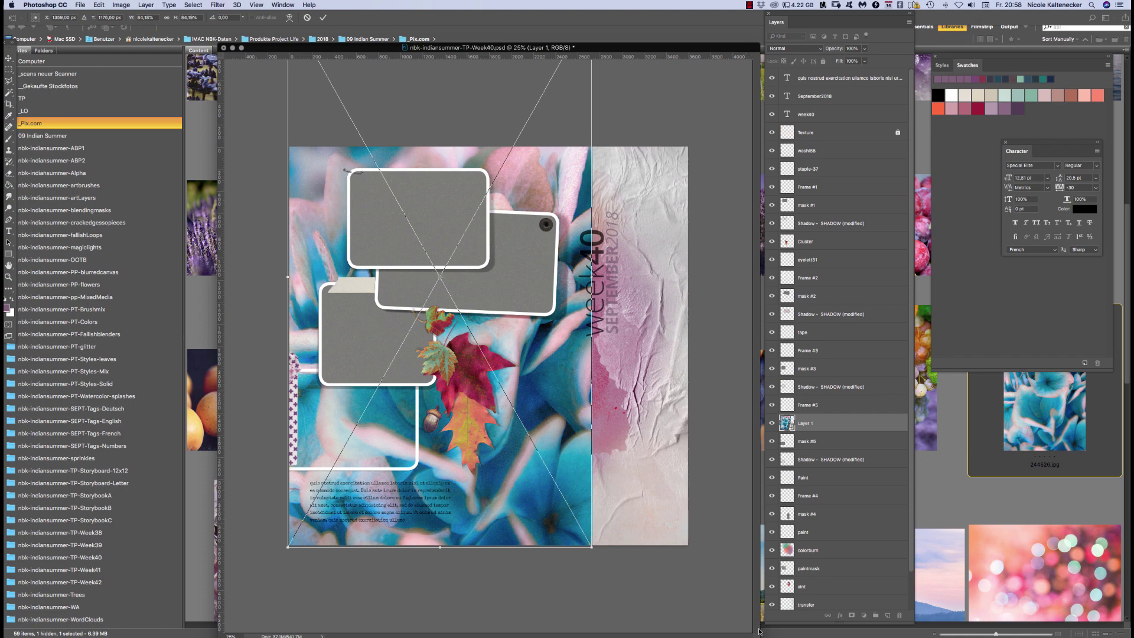
{"action": "left_click_drag", "start_coordinate": [556, 180], "coordinate": [590, 156]}
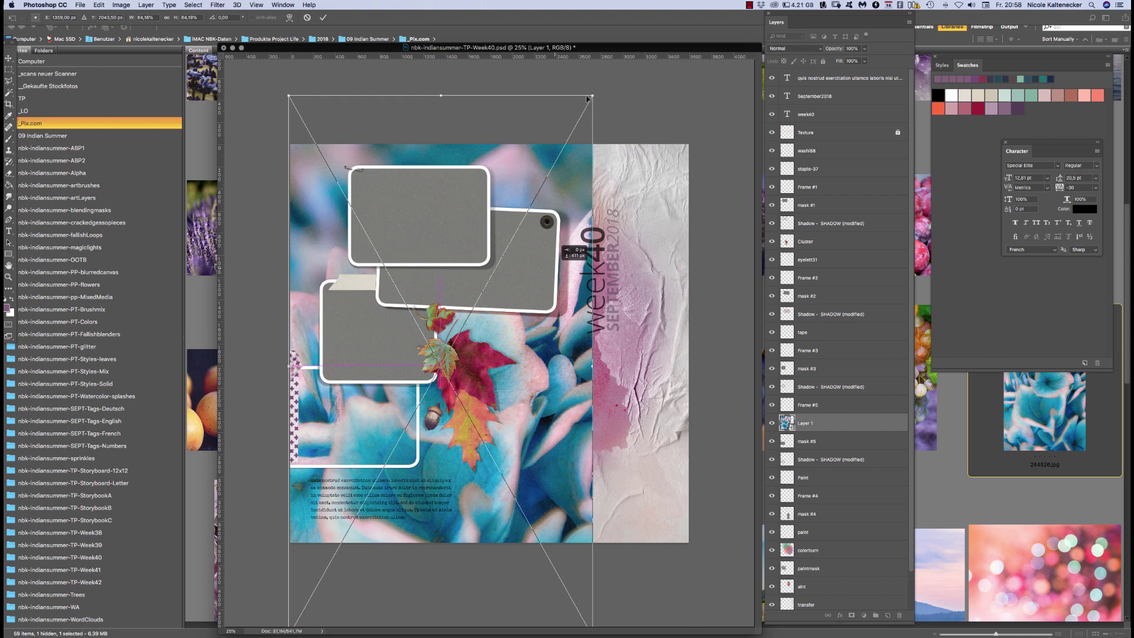
{"action": "left_click_drag", "start_coordinate": [590, 96], "coordinate": [570, 131]}
{"action": "left_click_drag", "start_coordinate": [527, 432], "coordinate": [528, 326]}
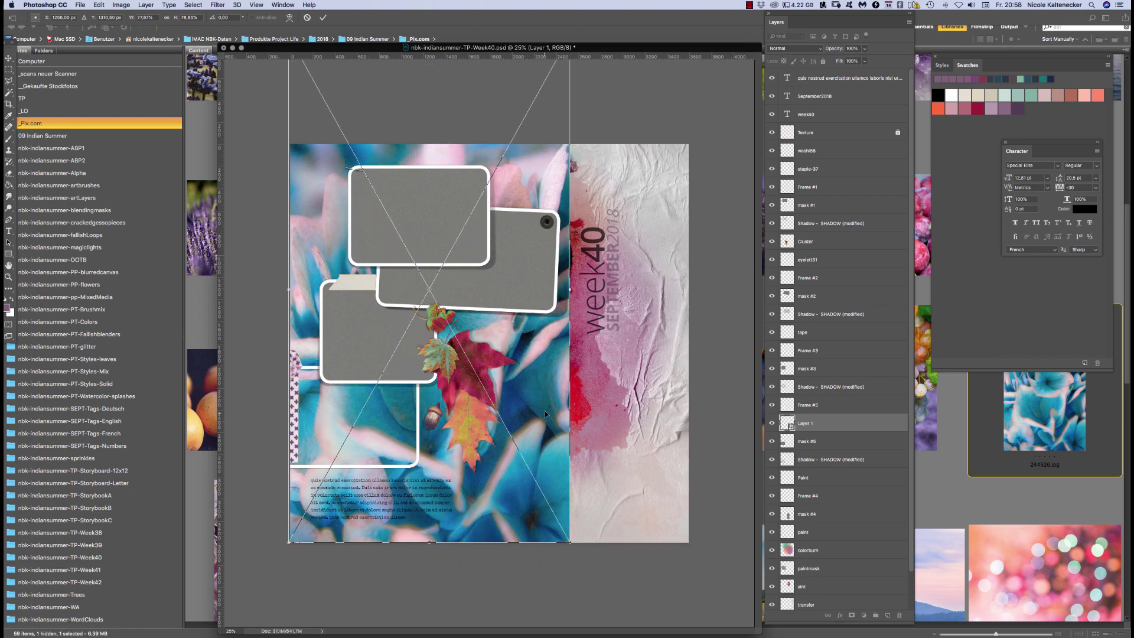
{"action": "key", "text": "Return"}
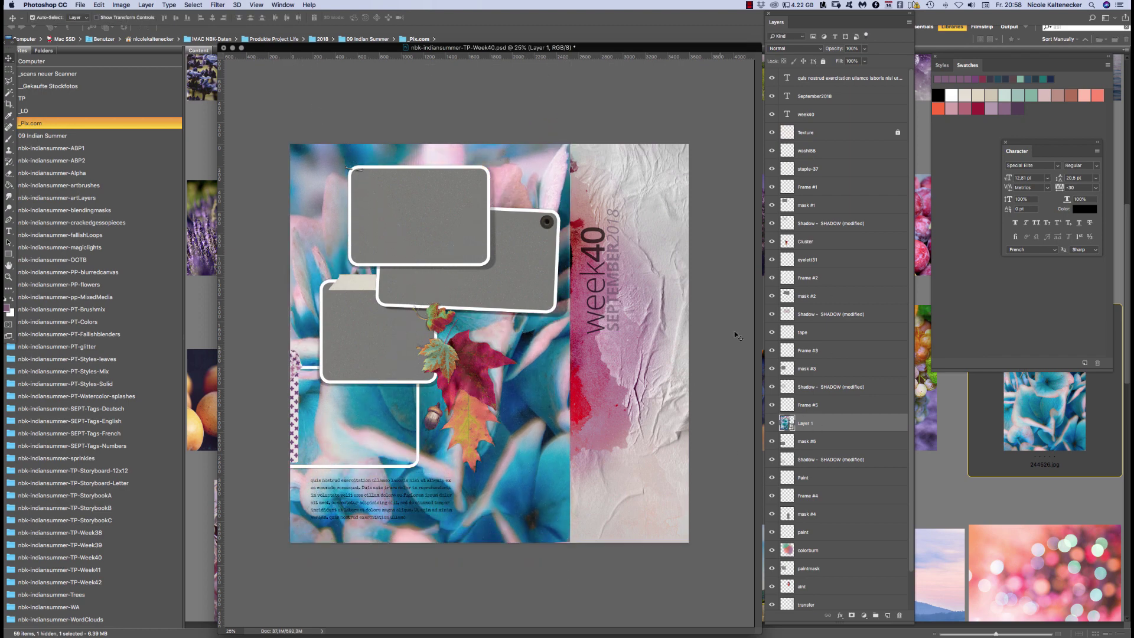
{"action": "key", "text": "super+alt+g"}
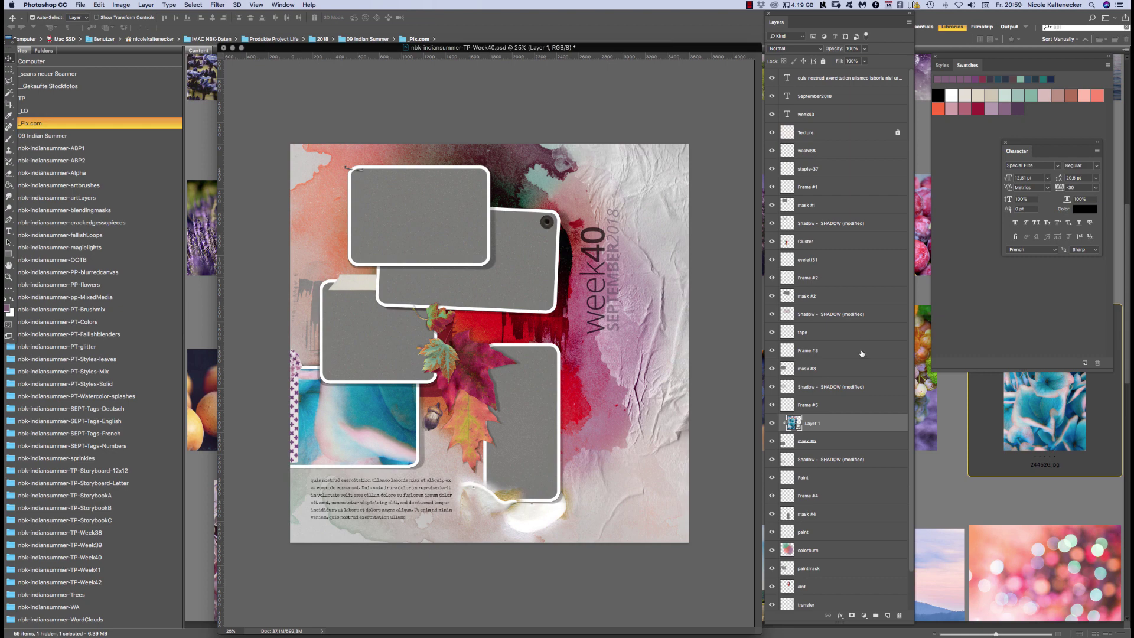
Duplicate the hydrangea Smart Object above mask #3, mask #2 and mask #1, clipping each copy to its mask
{"action": "left_click_drag", "start_coordinate": [824, 416], "coordinate": [829, 287]}
{"action": "key", "text": "super+alt+g"}
{"action": "key", "text": "super+alt+g"}
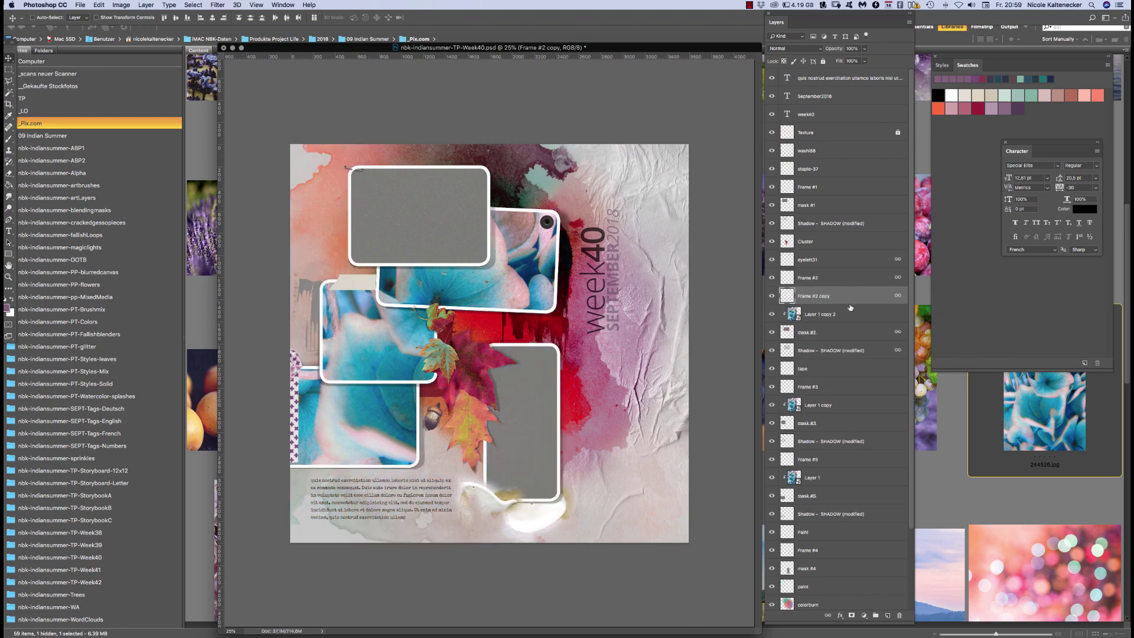
{"action": "left_click_drag", "start_coordinate": [857, 298], "coordinate": [850, 197]}
{"action": "key", "text": "super+alt+g"}
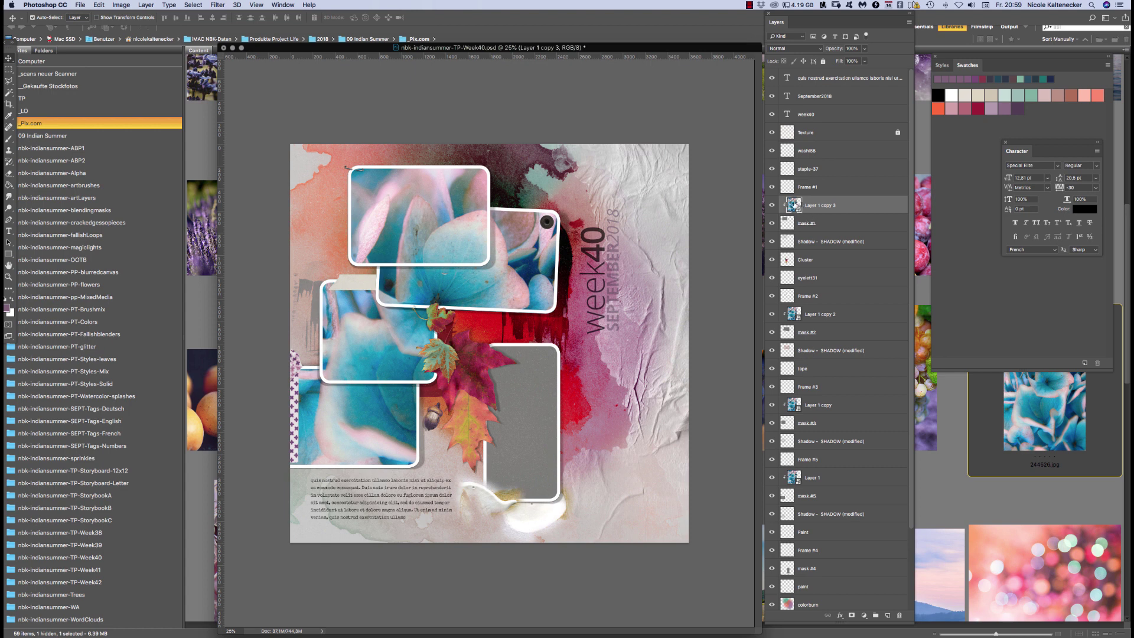
Open the contents of the hydrangea Smart Object above mask #1 and sample the petals' blue in Replace Color
{"action": "double_click", "coordinate": [794, 207]}
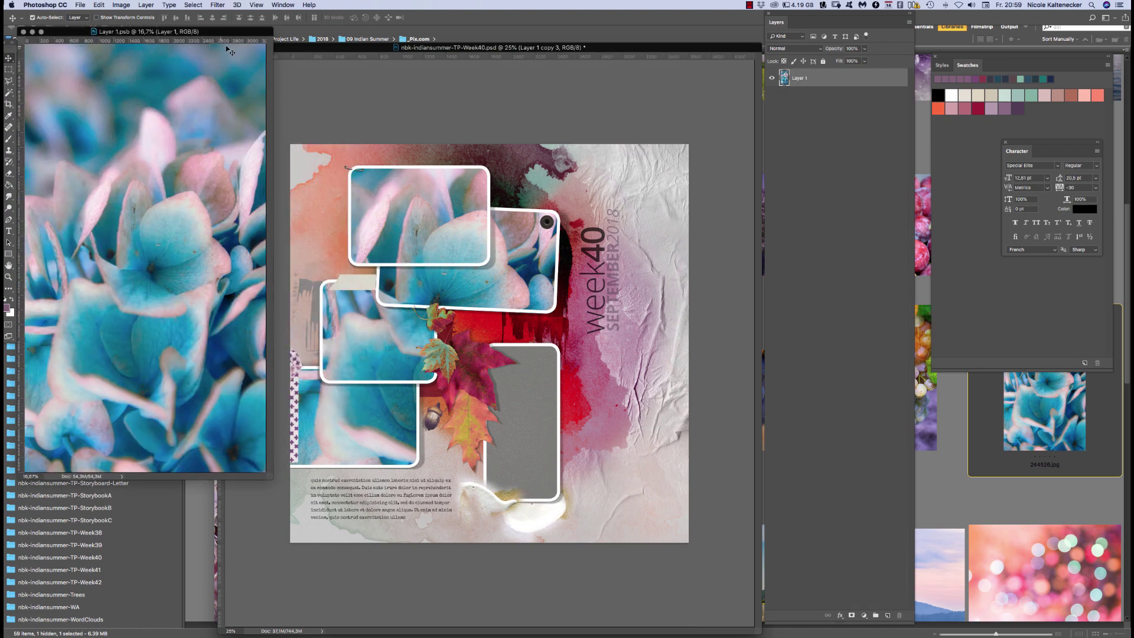
{"action": "left_click_drag", "start_coordinate": [229, 38], "coordinate": [614, 117]}
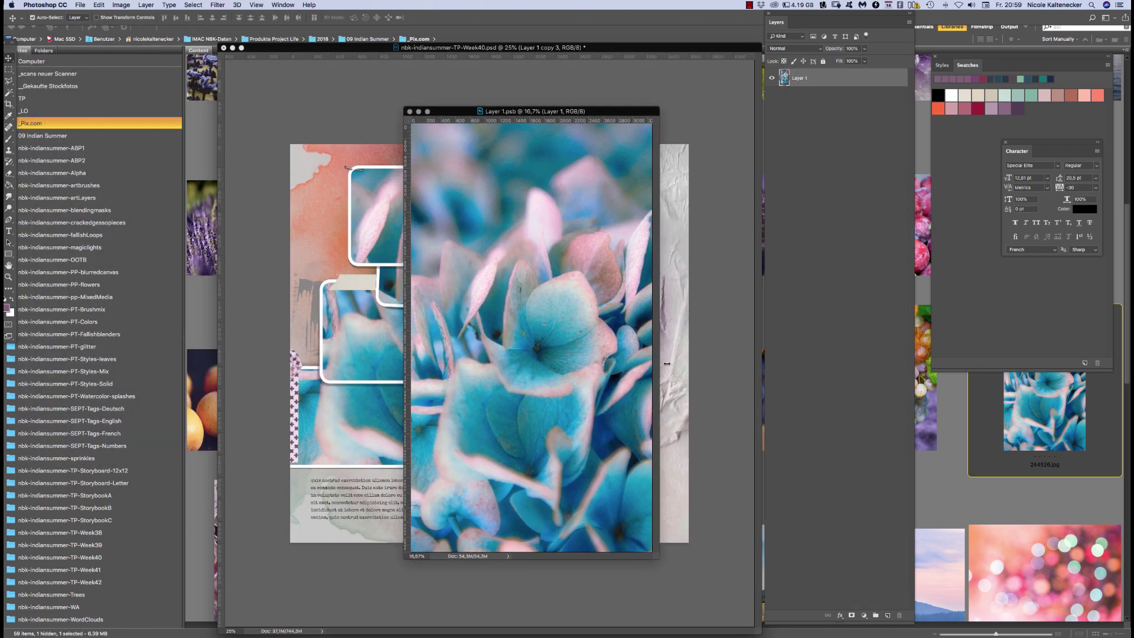
{"action": "key", "text": "shift+super+r"}
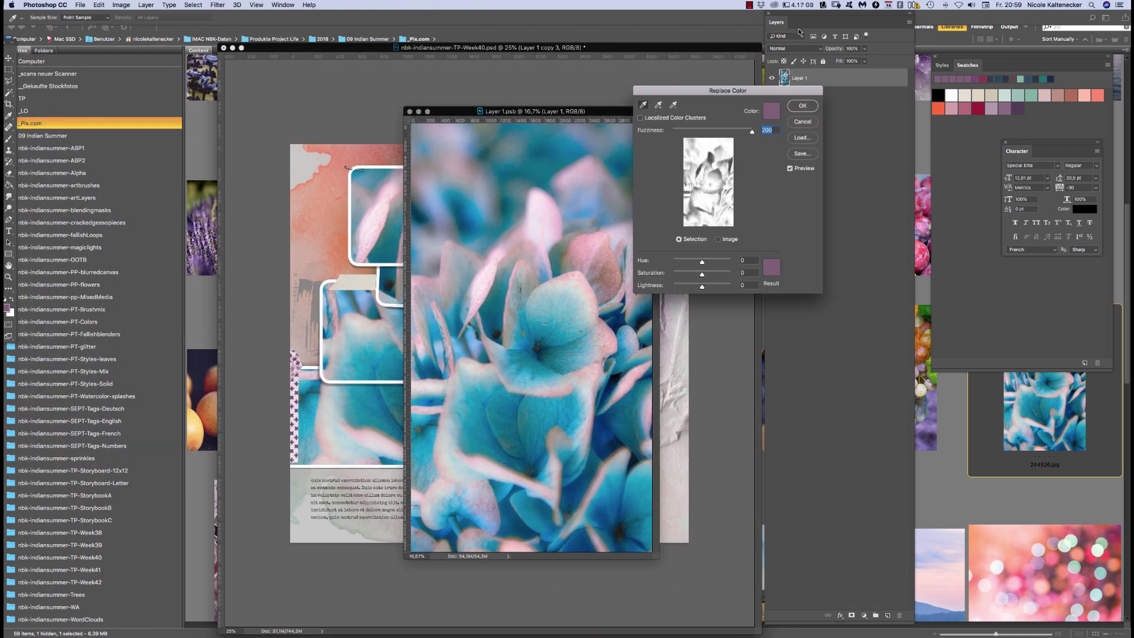
{"action": "left_click", "coordinate": [573, 419]}
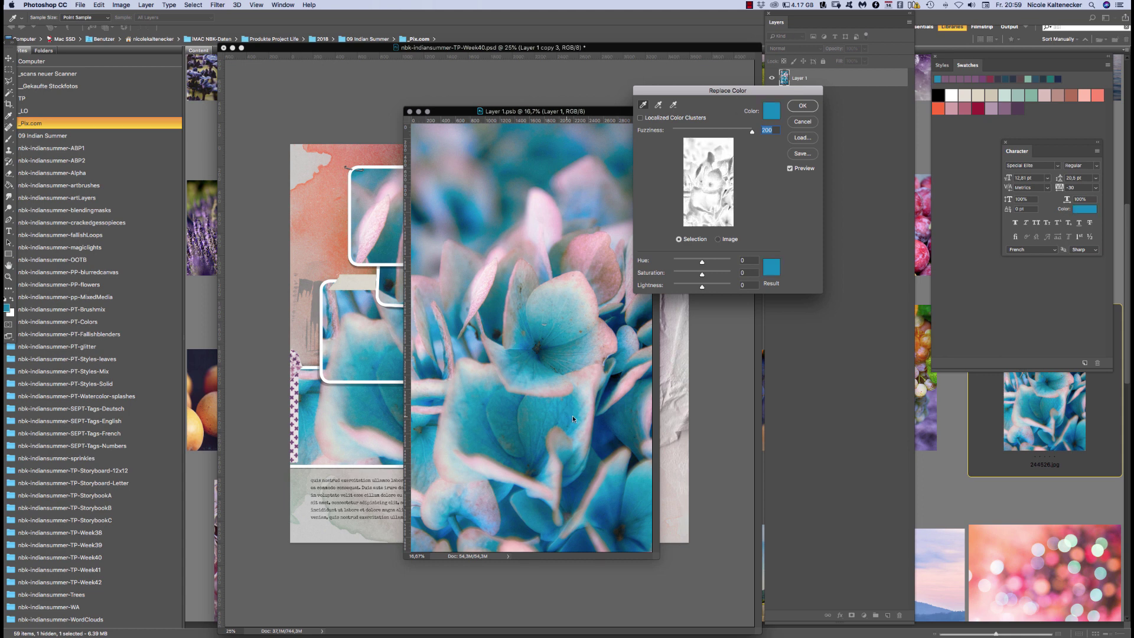
Replace the sampled blue with the crimson swatch, then save and close the Smart Object's contents
{"action": "left_click", "coordinate": [770, 274]}
{"action": "left_click", "coordinate": [1018, 109]}
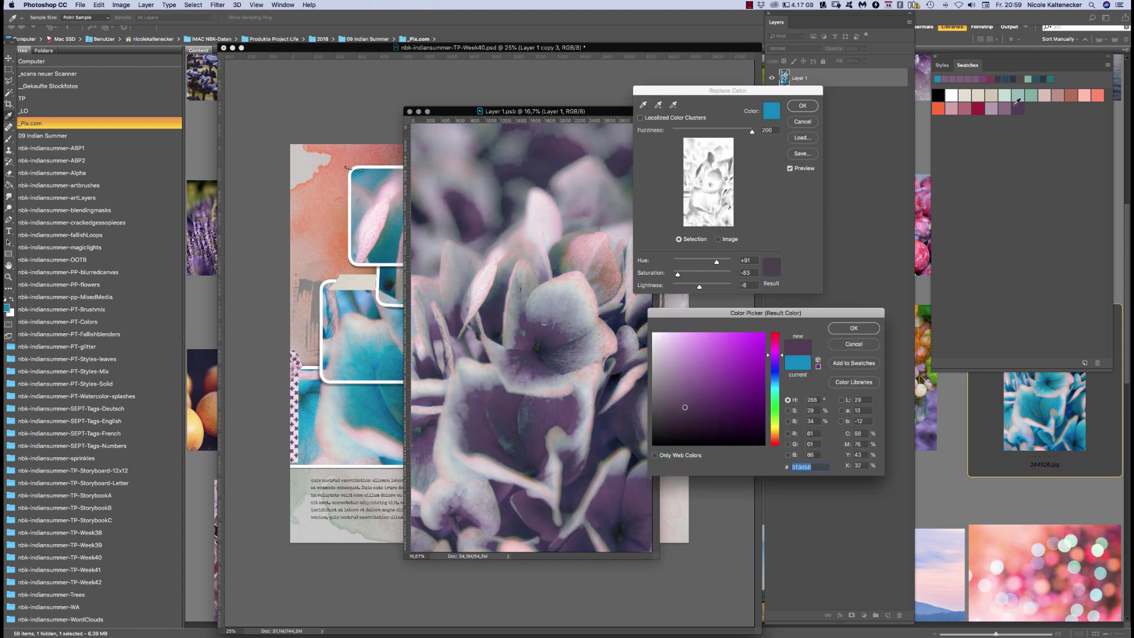
{"action": "left_click", "coordinate": [1003, 113]}
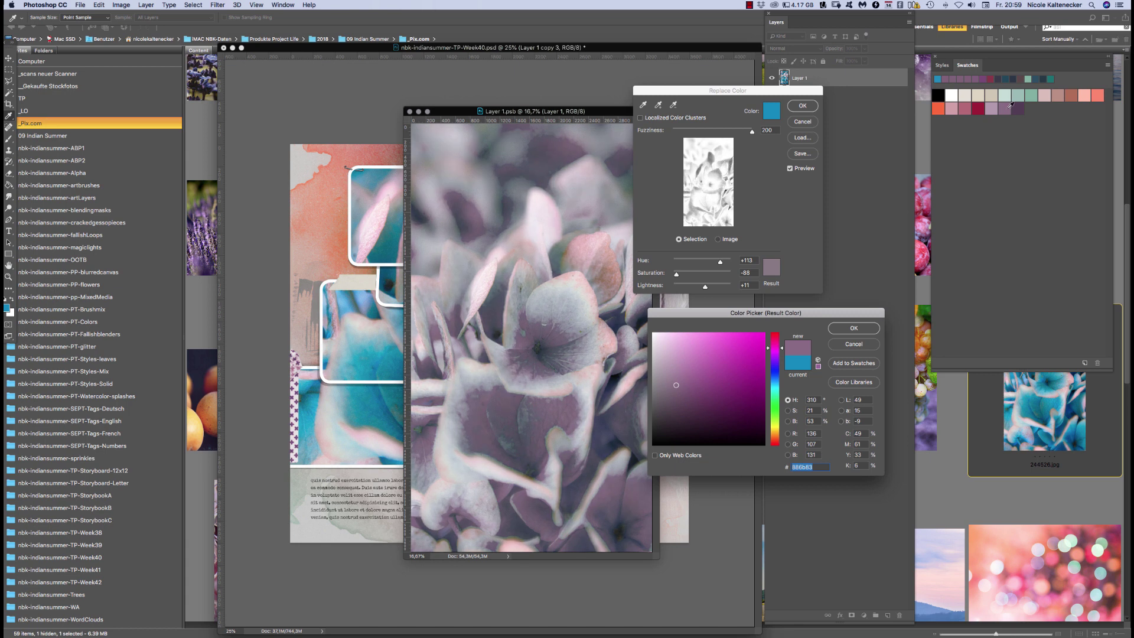
{"action": "left_click", "coordinate": [977, 110]}
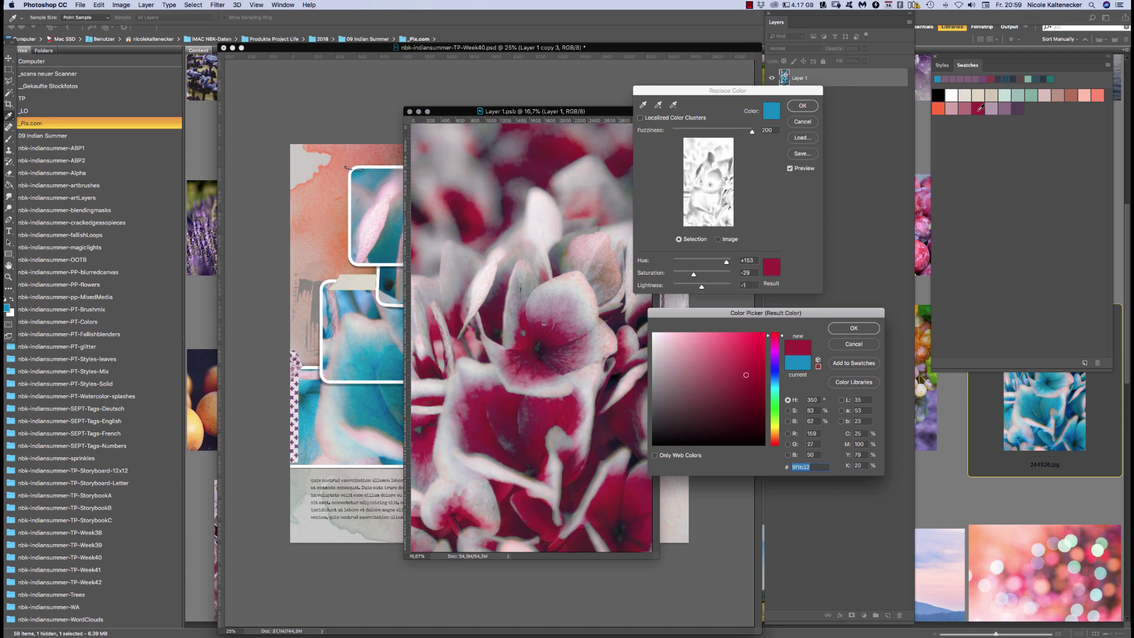
{"action": "key", "text": "Return"}
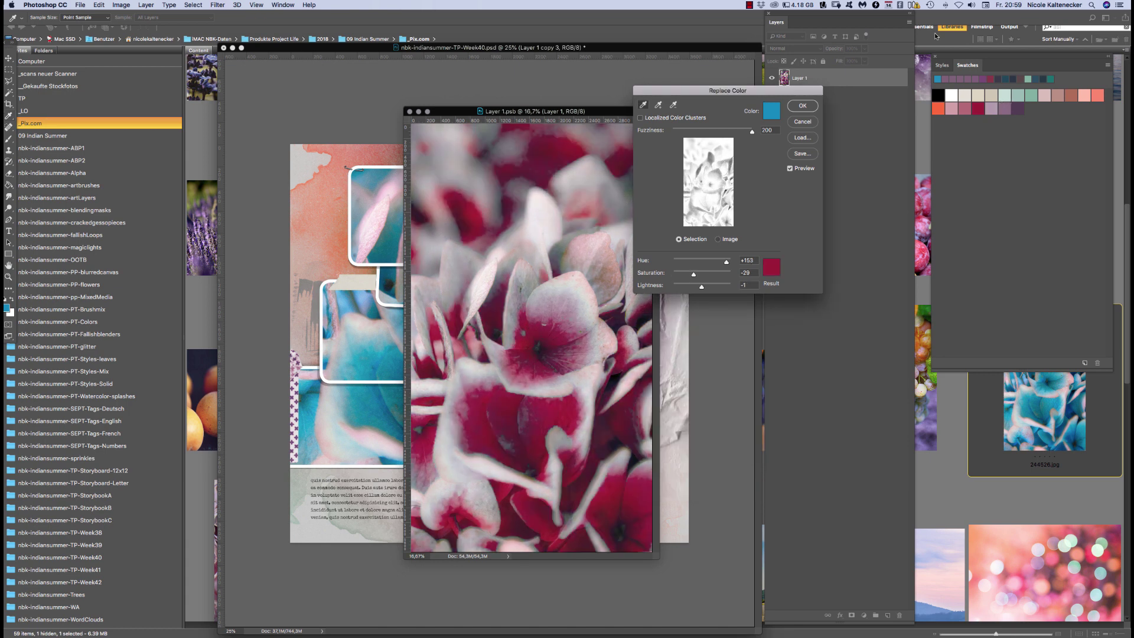
{"action": "key", "text": "Return"}
{"action": "key", "text": "super+s"}
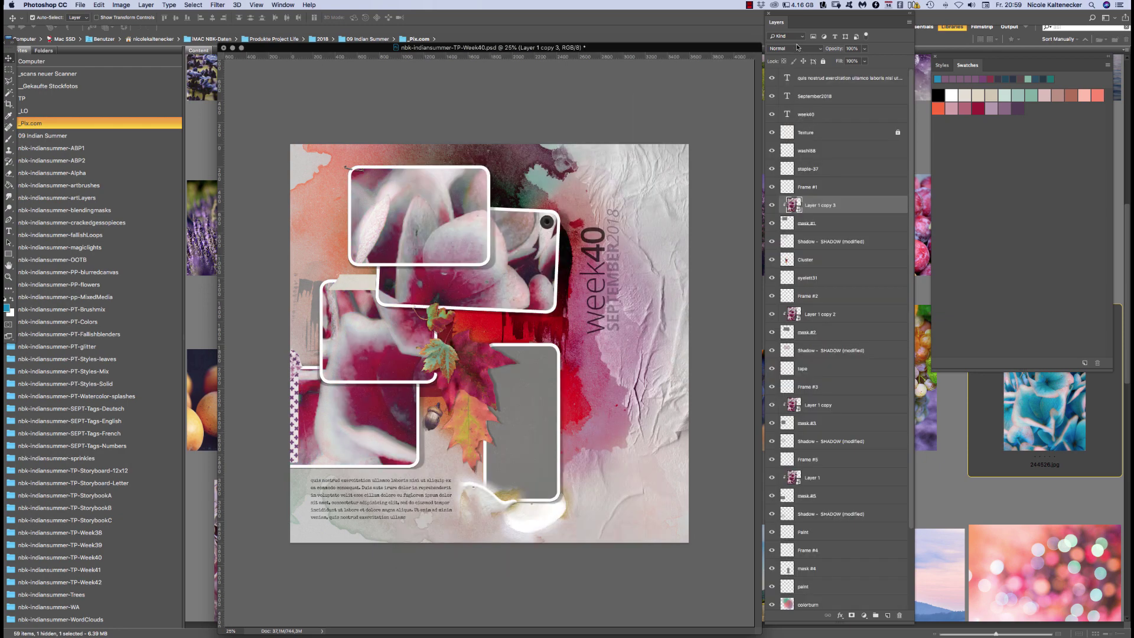
Select the mask #4 layer, and open the red and pink flower bouquet photo 243644.jpg from the _Pix.com folder in Bridge
{"action": "left_click", "coordinate": [365, 456]}
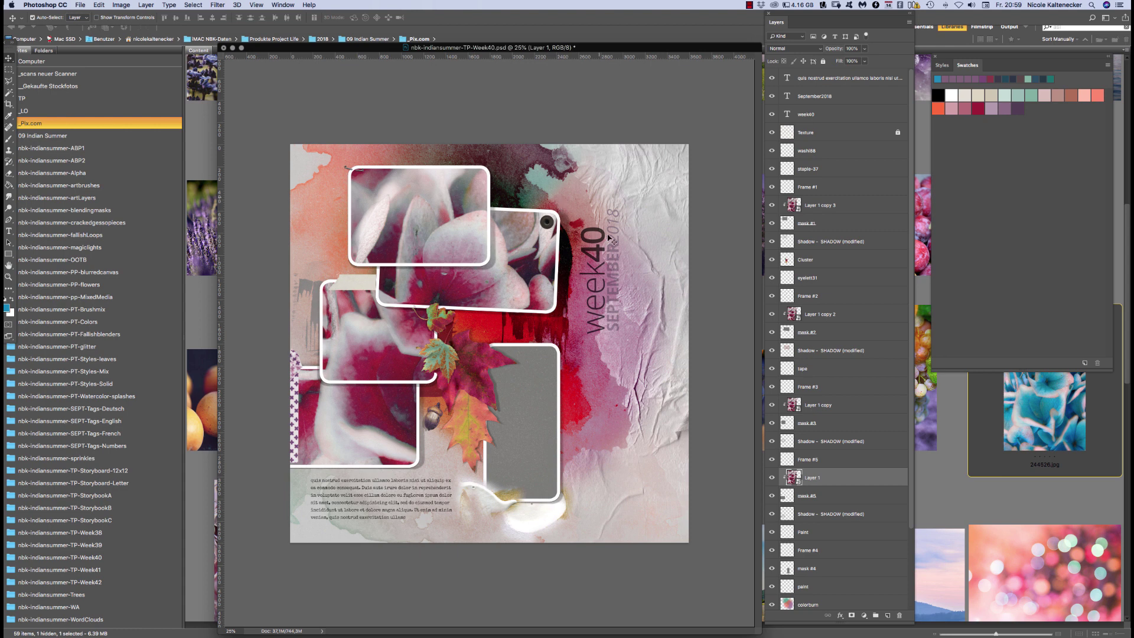
{"action": "left_click", "coordinate": [538, 438]}
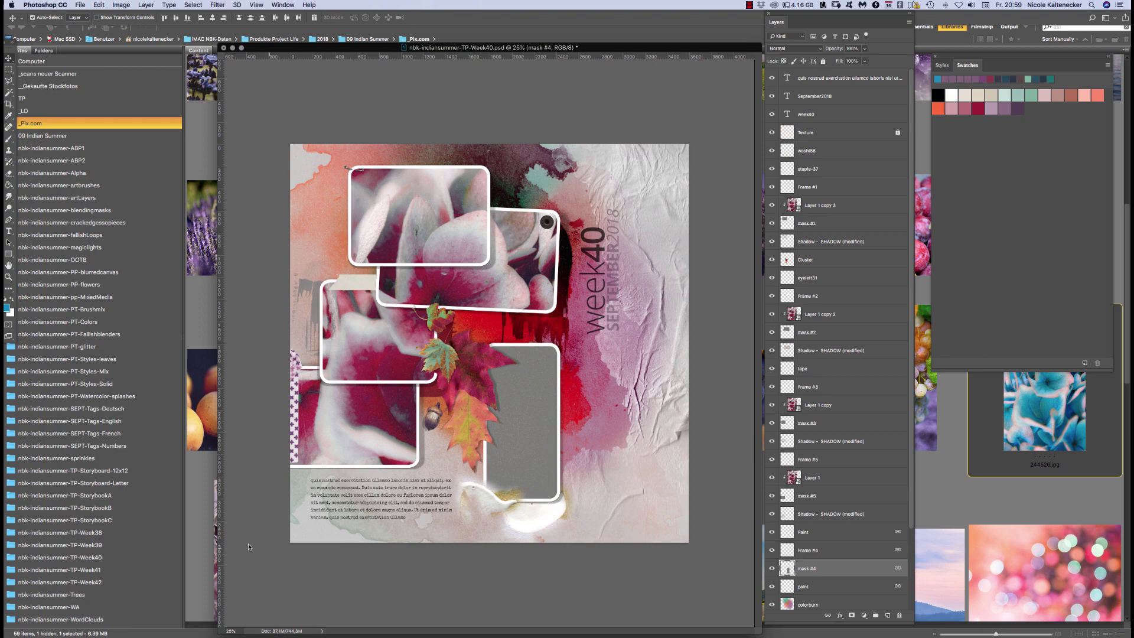
{"action": "left_click", "coordinate": [194, 508]}
{"action": "key", "text": "Return"}
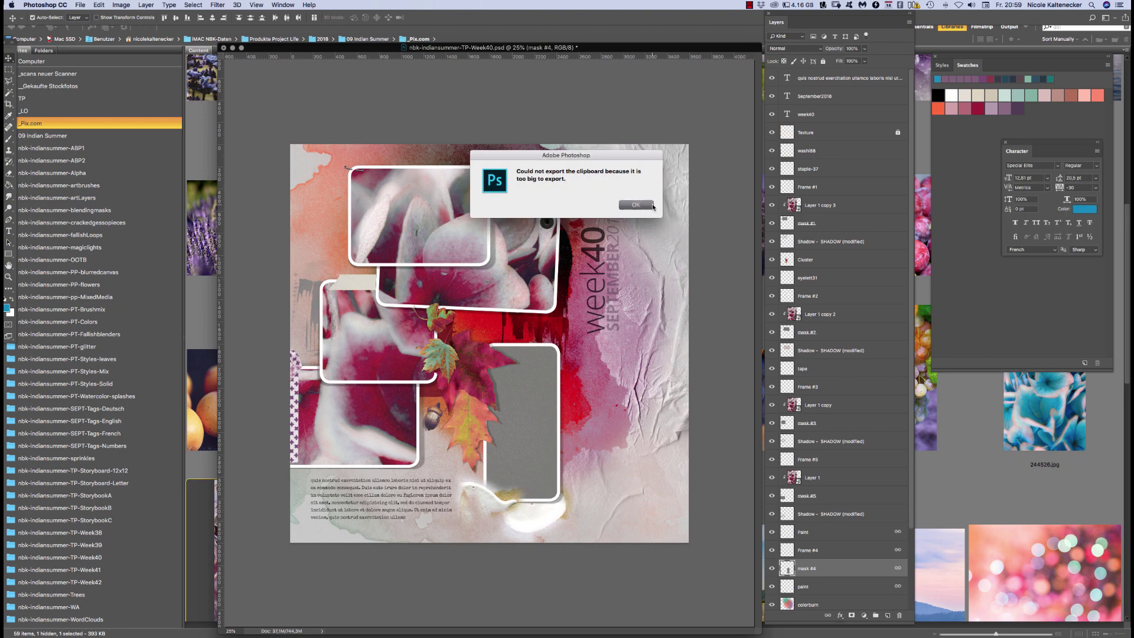
{"action": "left_click", "coordinate": [204, 481]}
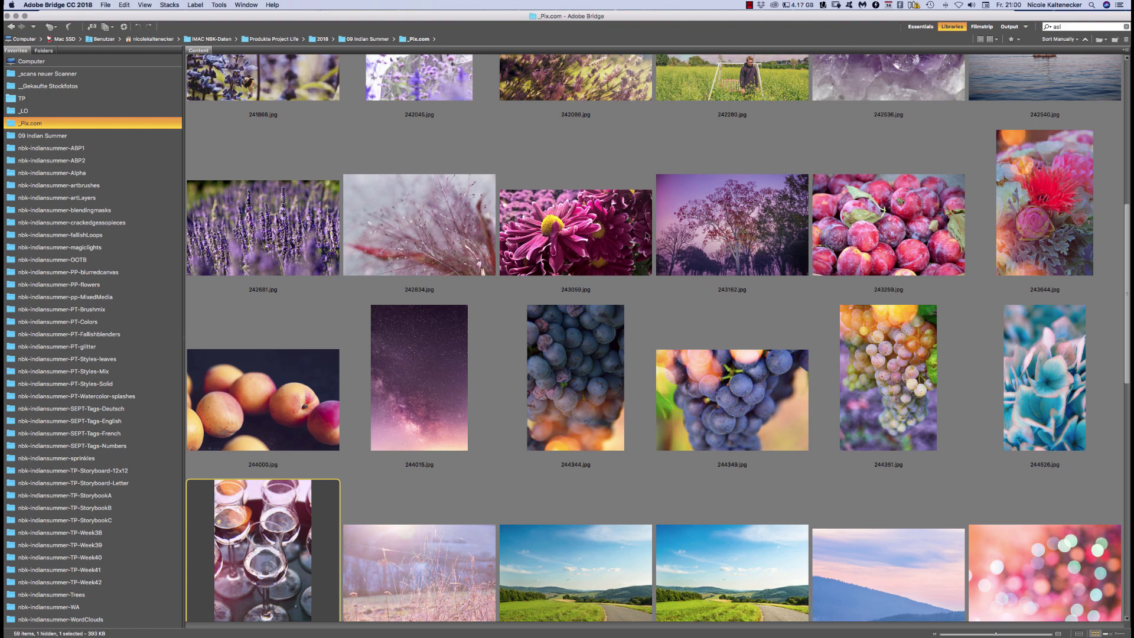
{"action": "double_click", "coordinate": [1050, 183]}
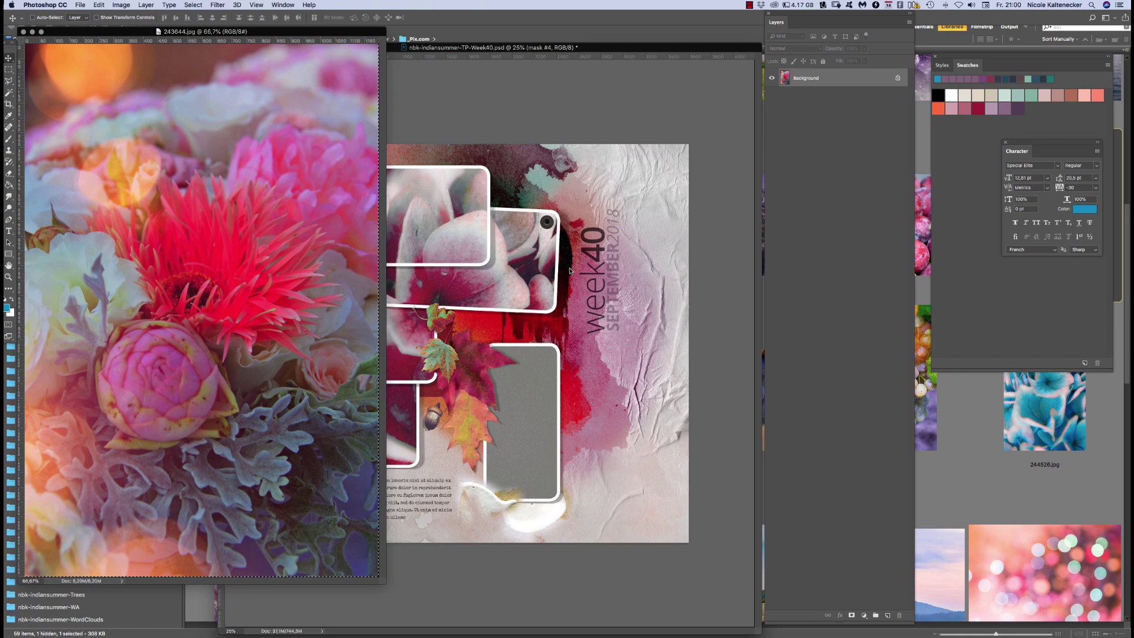
Close the bouquet photo's file, paste its copy above mask #4, and position it in the frame clipped to that mask
{"action": "key", "text": "super+w"}
{"action": "key", "text": "super+v"}
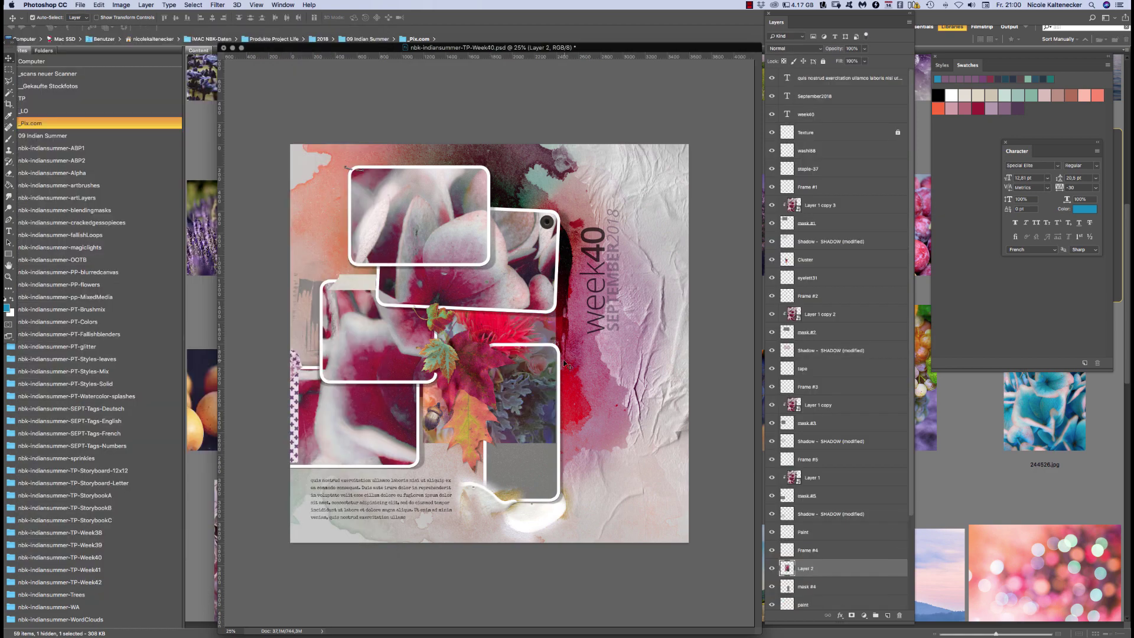
{"action": "key", "text": "super+z"}
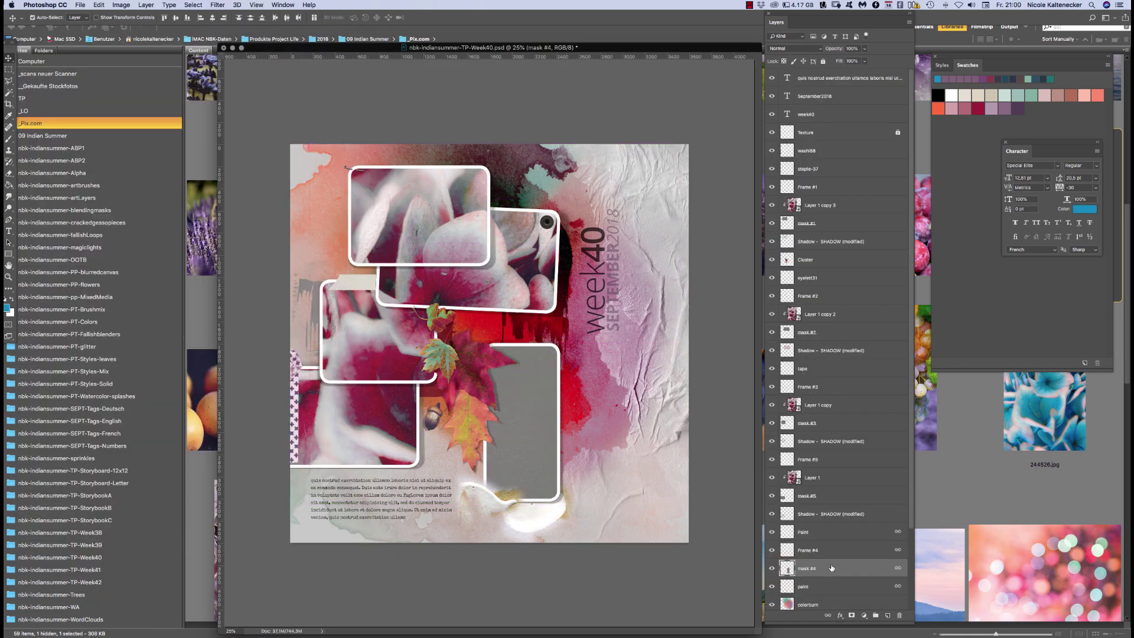
{"action": "key", "text": "super+v"}
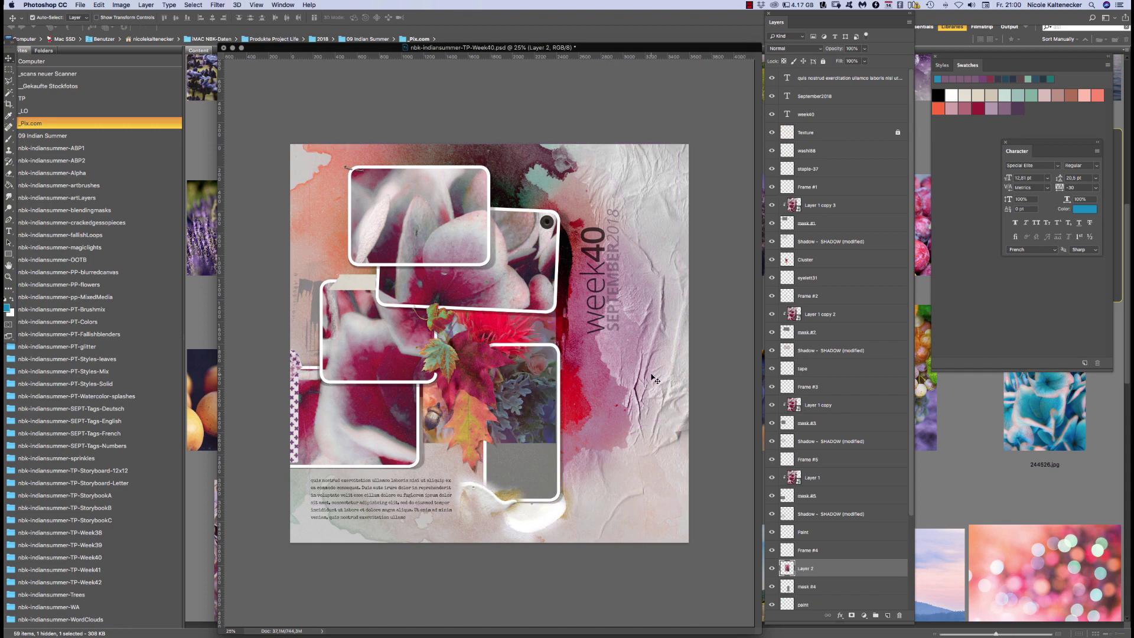
{"action": "left_click_drag", "start_coordinate": [497, 331], "coordinate": [538, 418]}
{"action": "key", "text": "super+alt+g"}
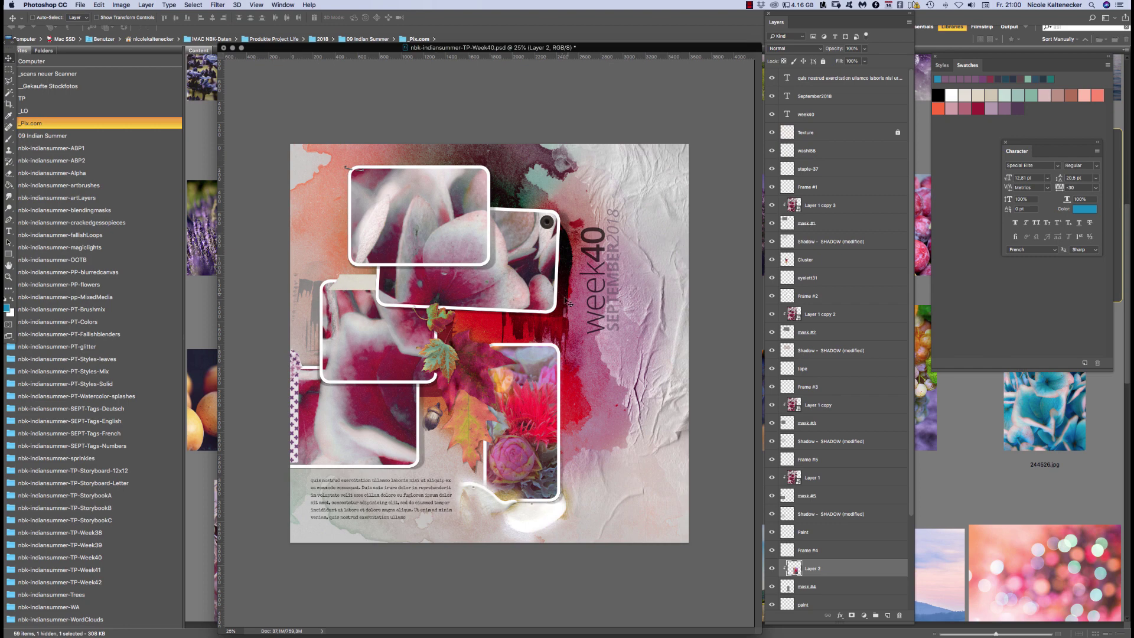
Save and close the Week40 layout, and switch to the TP folder in Bridge
{"action": "key", "text": "super+s"}
{"action": "key", "text": "super"}
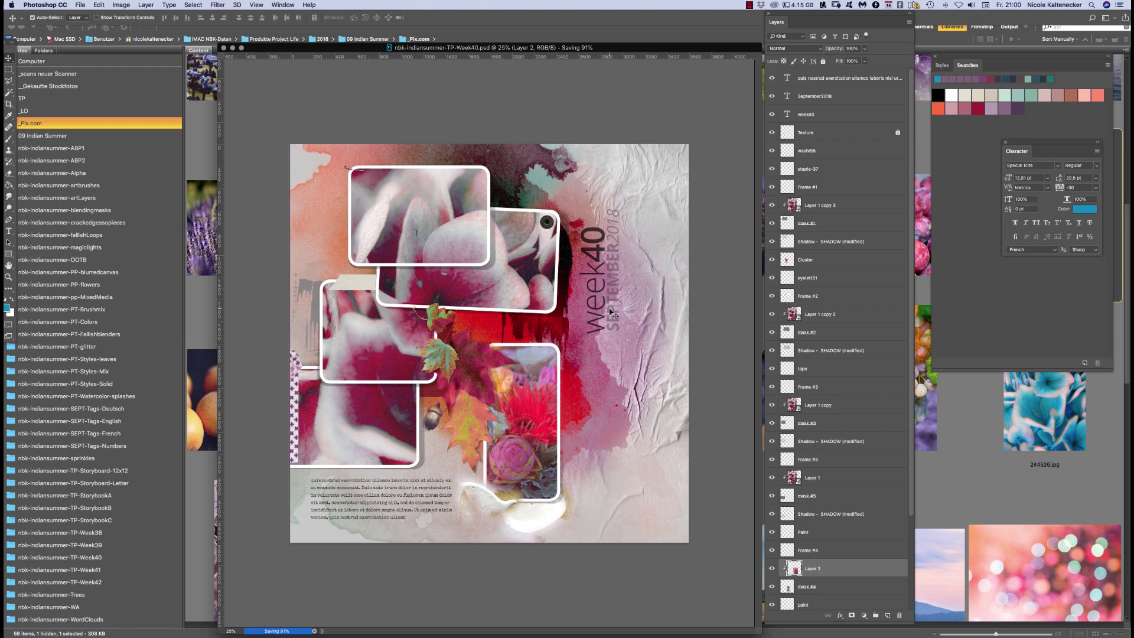
{"action": "key", "text": "super+s"}
{"action": "key", "text": "super+w"}
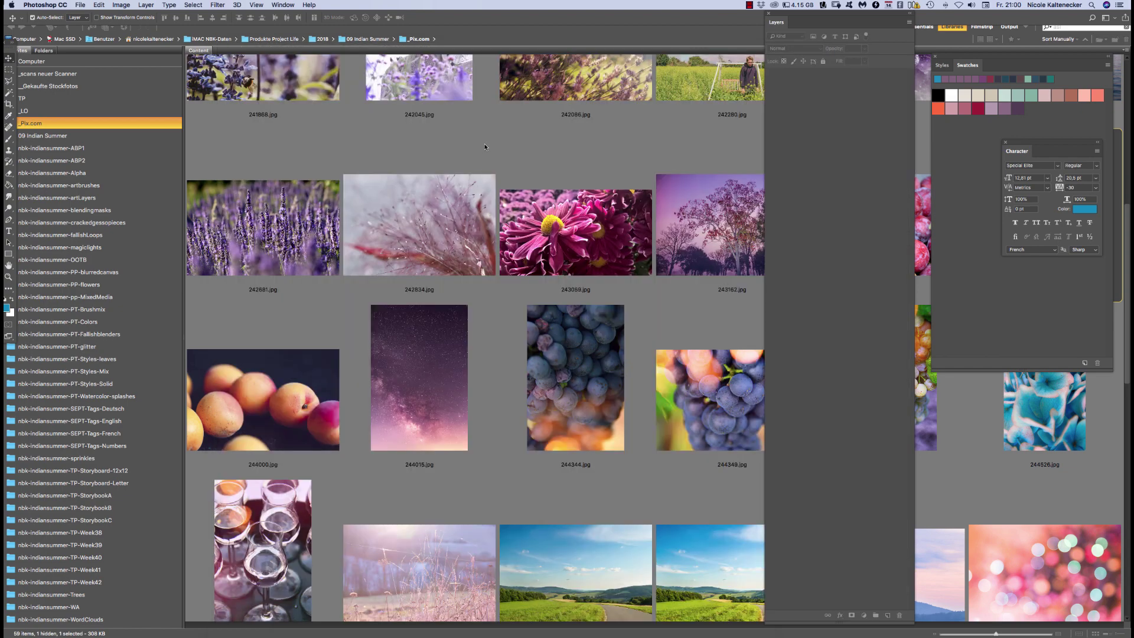
{"action": "left_click", "coordinate": [107, 101]}
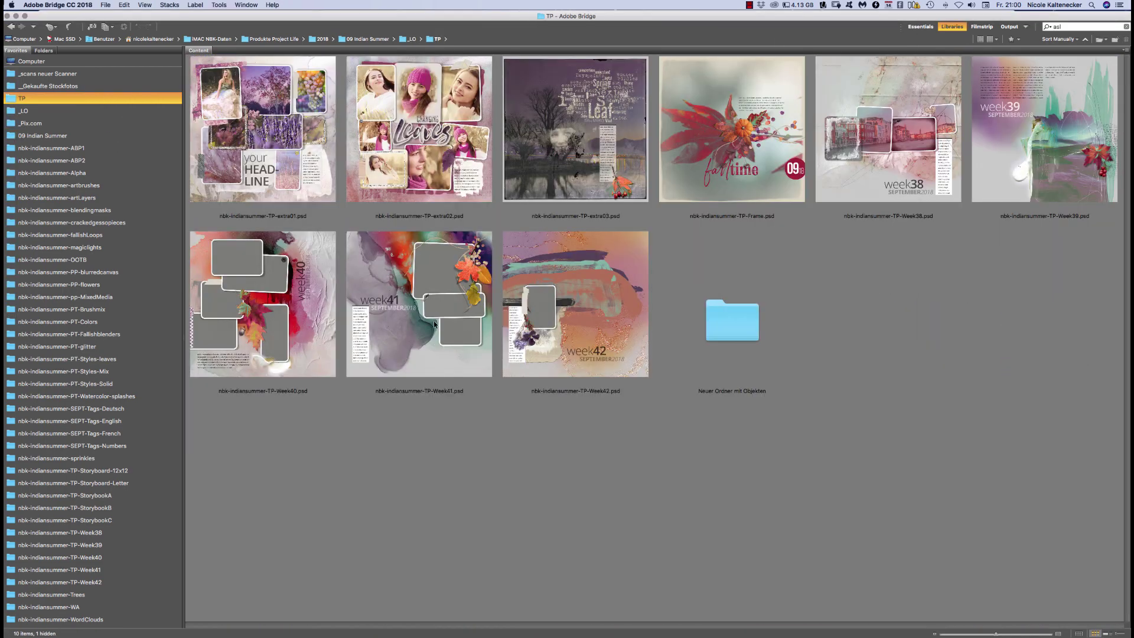
Open the nbk-indiansummer-TP-Week41.psd template in Photoshop, and move and enlarge its window to show the whole page
{"action": "double_click", "coordinate": [434, 324]}
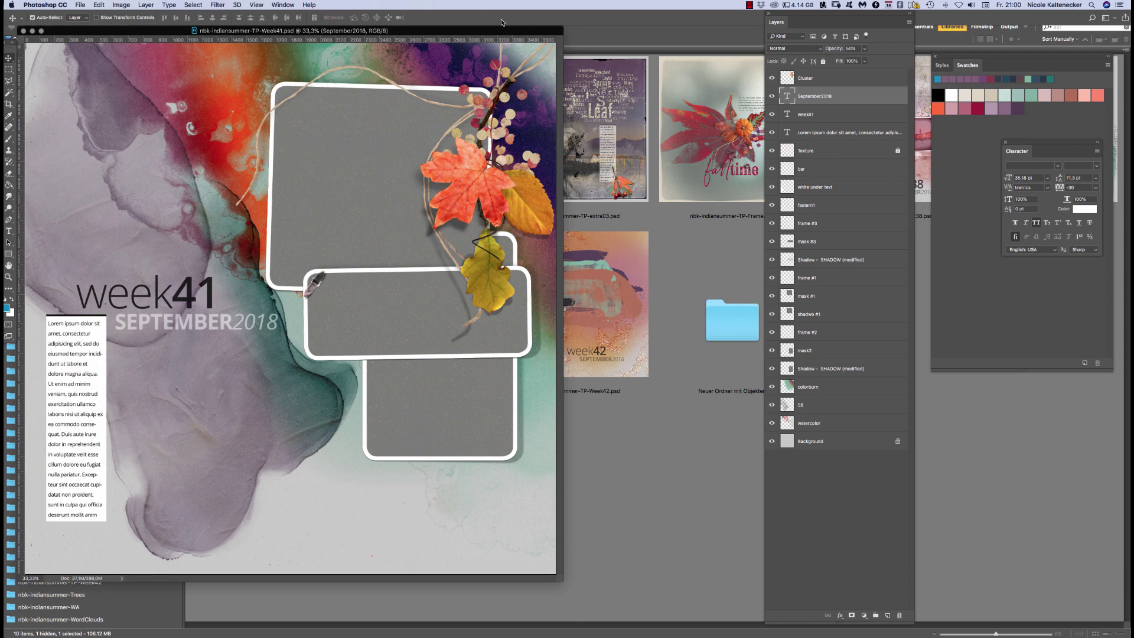
{"action": "left_click_drag", "start_coordinate": [486, 32], "coordinate": [674, 64]}
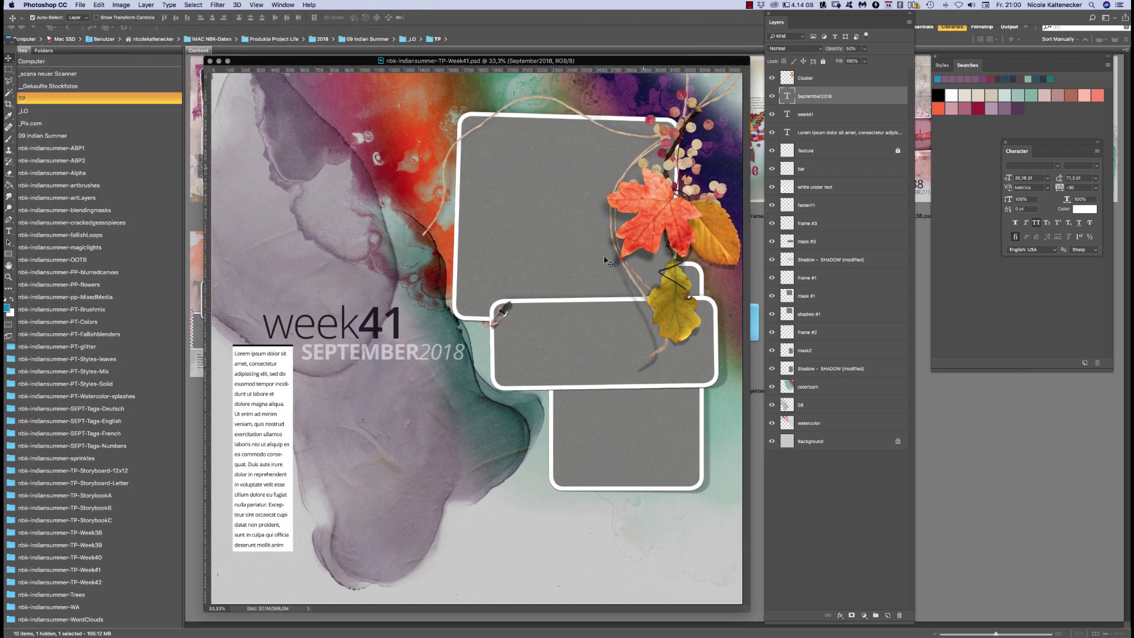
{"action": "left_click_drag", "start_coordinate": [746, 612], "coordinate": [768, 632]}
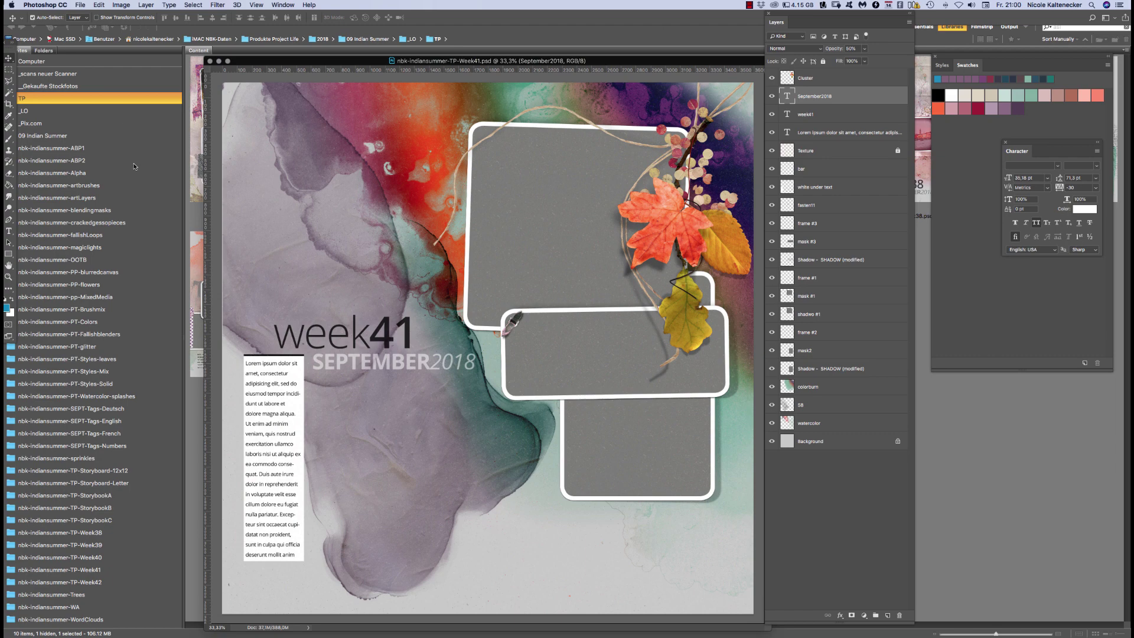
Switch back to Bridge and open the _Stock Photos folder inside __Gekaufte Stockfotos
{"action": "left_click", "coordinate": [101, 110]}
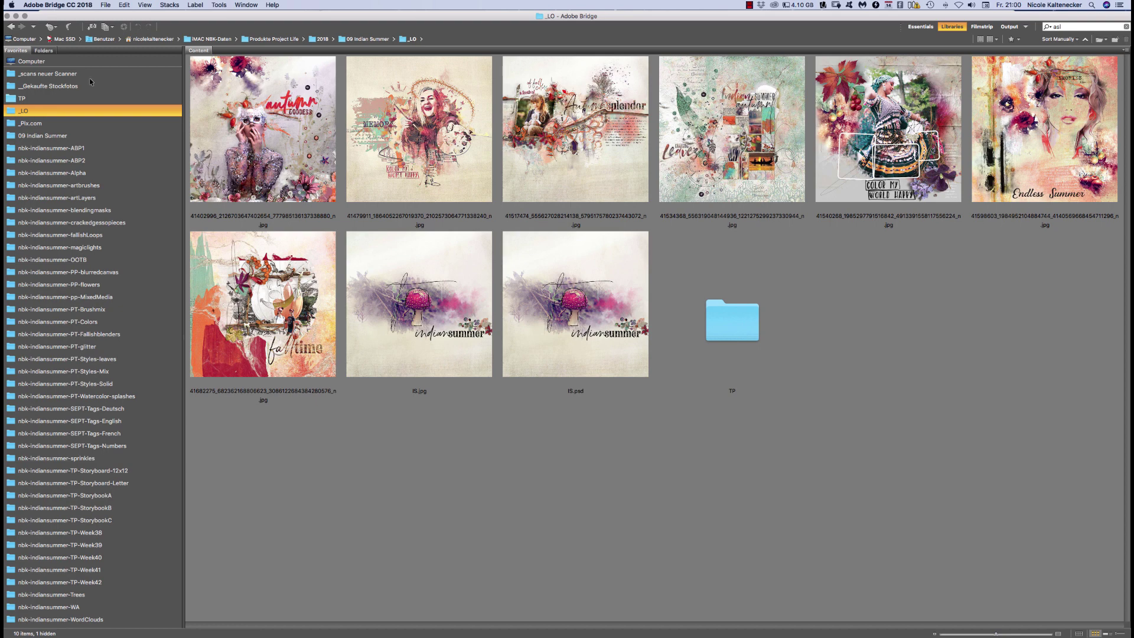
{"action": "left_click", "coordinate": [95, 87]}
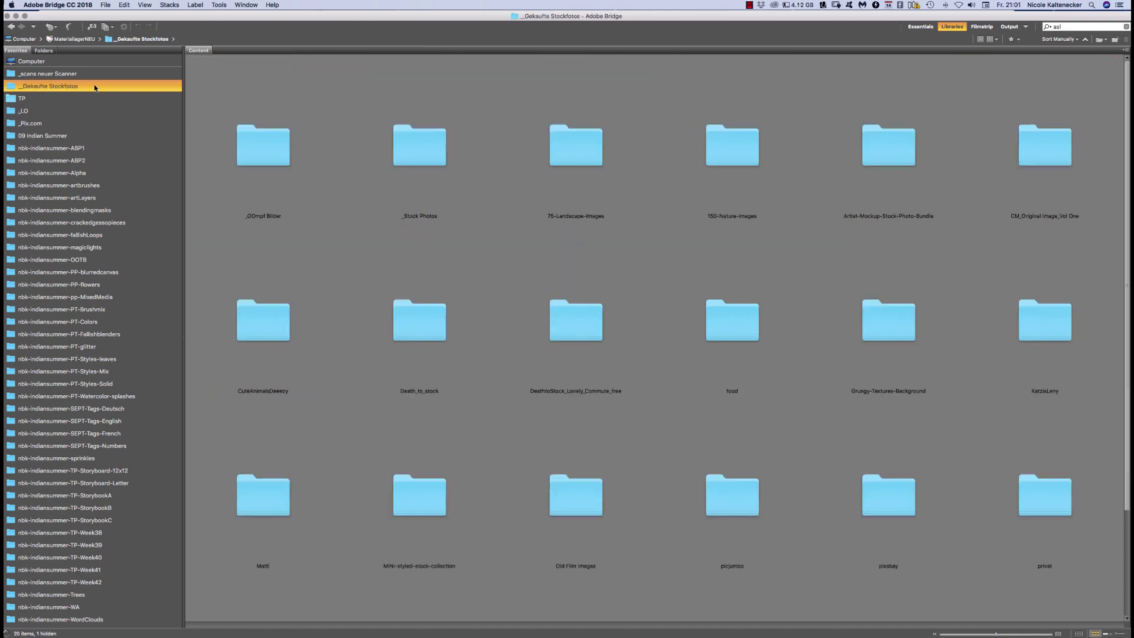
{"action": "left_click", "coordinate": [574, 160]}
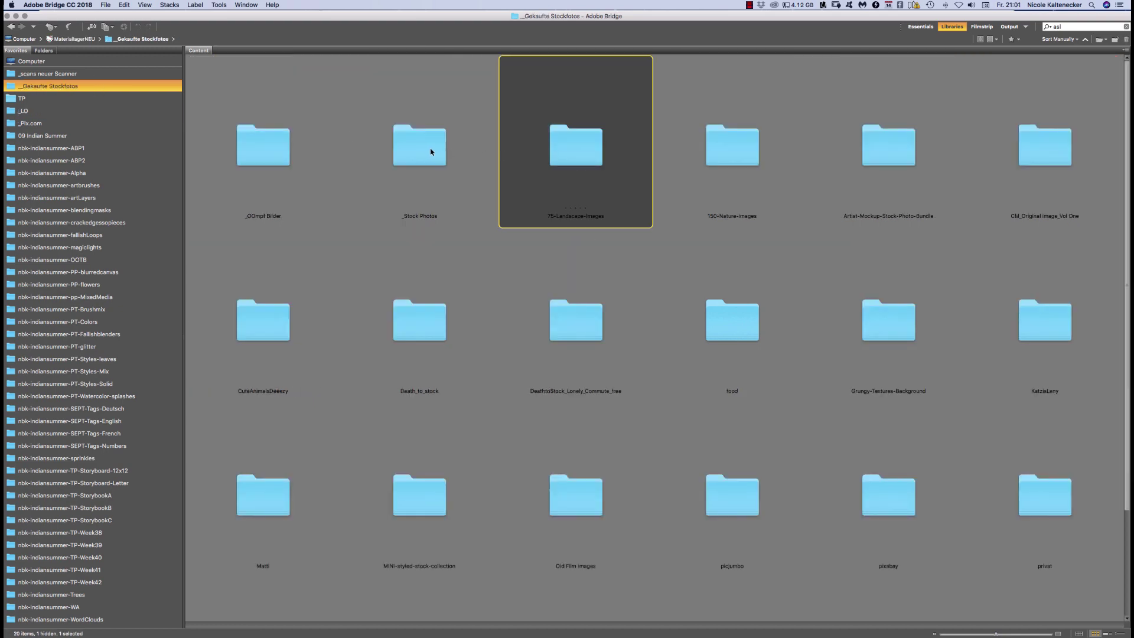
{"action": "double_click", "coordinate": [462, 148]}
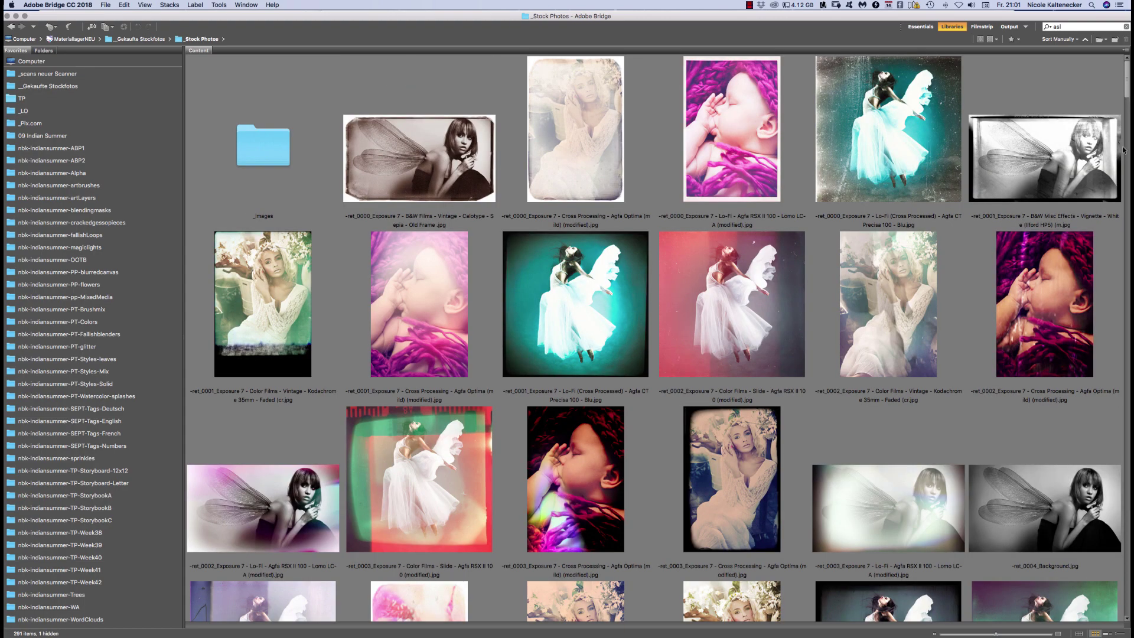
Browse the stock photos and open Depositphotos_3730584_original.jpg, the woman running through a grain field
{"action": "scroll", "coordinate": [1120, 122], "scroll_direction": "down", "scroll_amount": 5}
{"action": "scroll", "coordinate": [1120, 122], "scroll_direction": "down", "scroll_amount": 5}
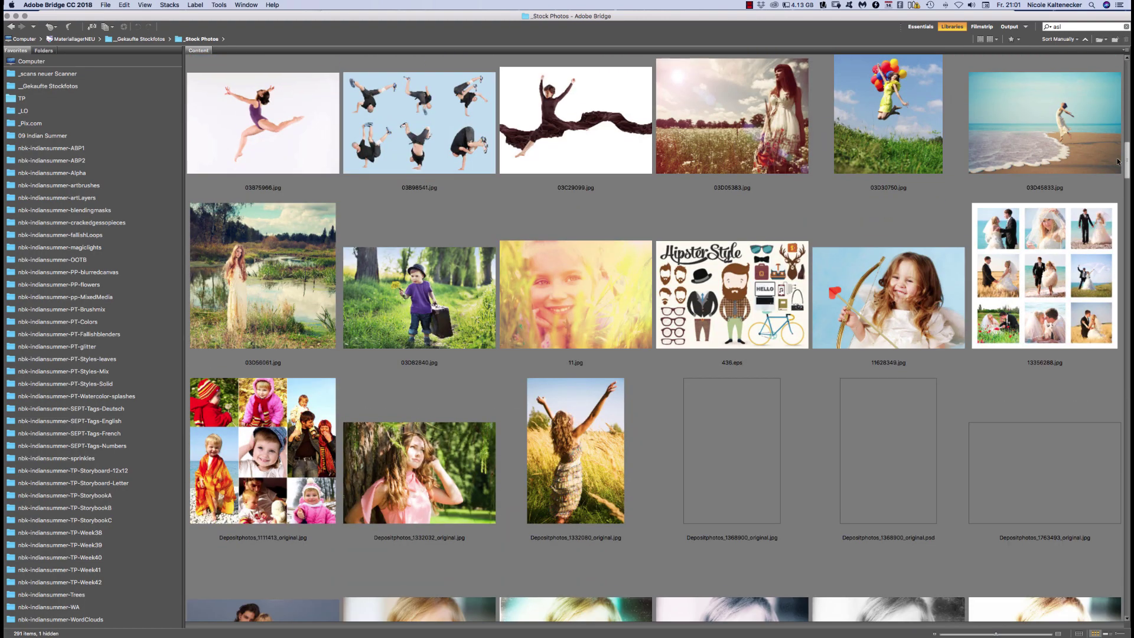
{"action": "scroll", "coordinate": [1110, 177], "scroll_direction": "down", "scroll_amount": 5}
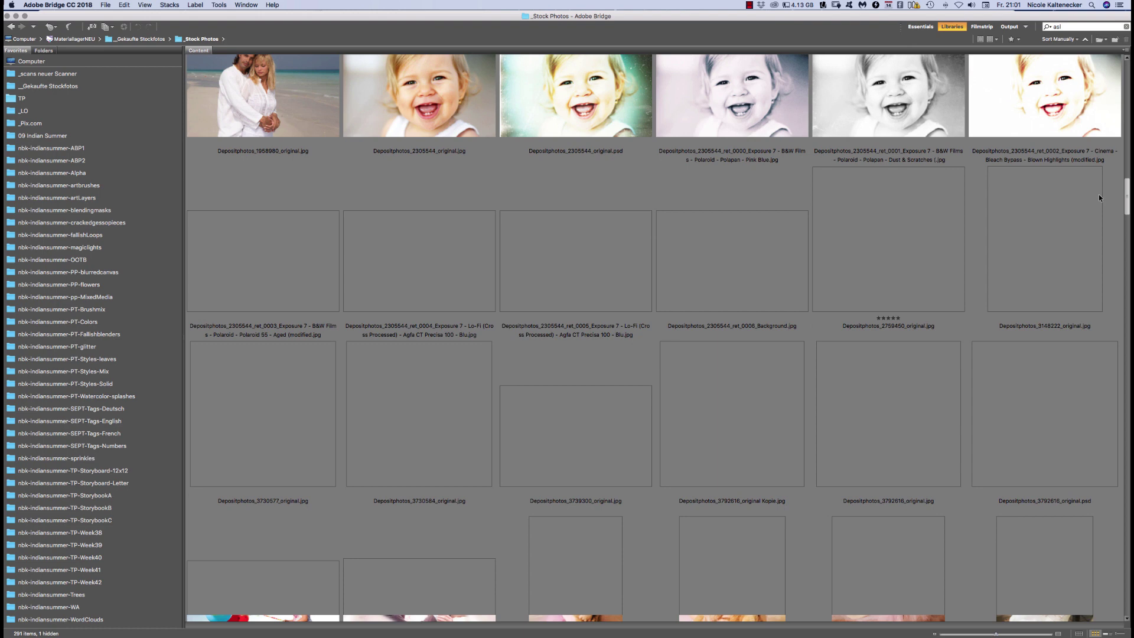
{"action": "scroll", "coordinate": [1100, 198], "scroll_direction": "up", "scroll_amount": 2}
{"action": "scroll", "coordinate": [1098, 195], "scroll_direction": "down", "scroll_amount": 2}
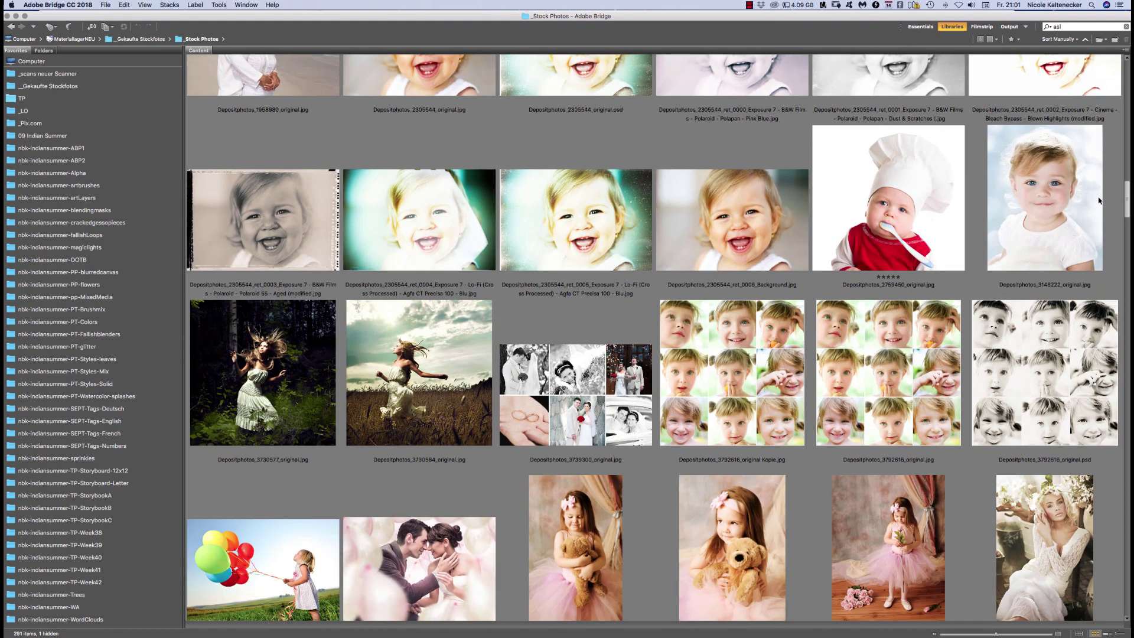
{"action": "left_click", "coordinate": [418, 367]}
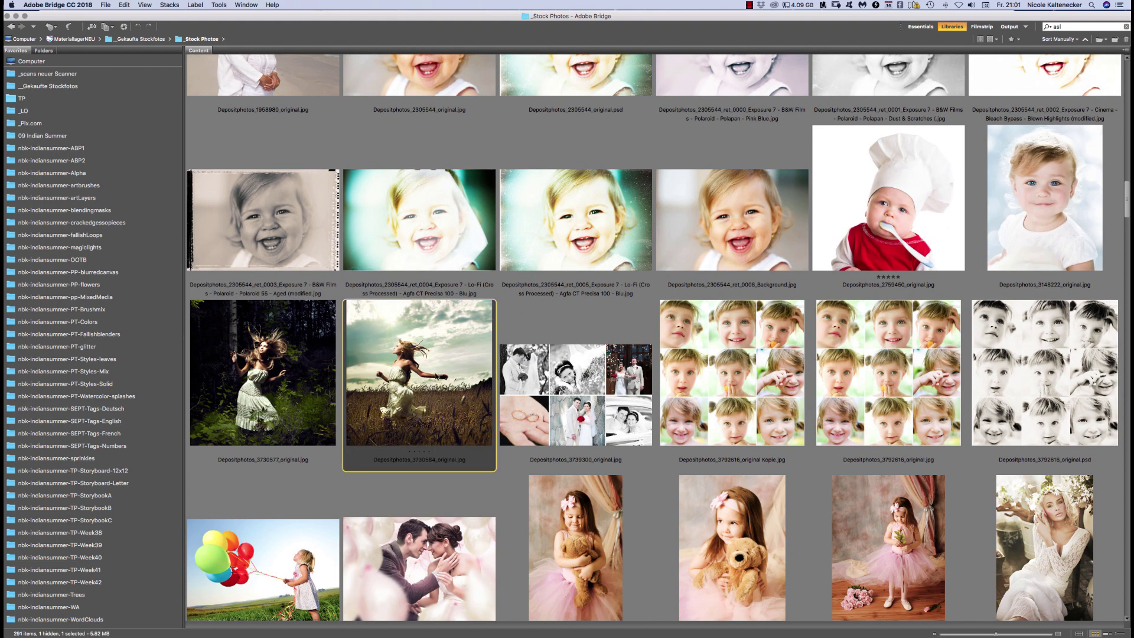
{"action": "double_click", "coordinate": [438, 374]}
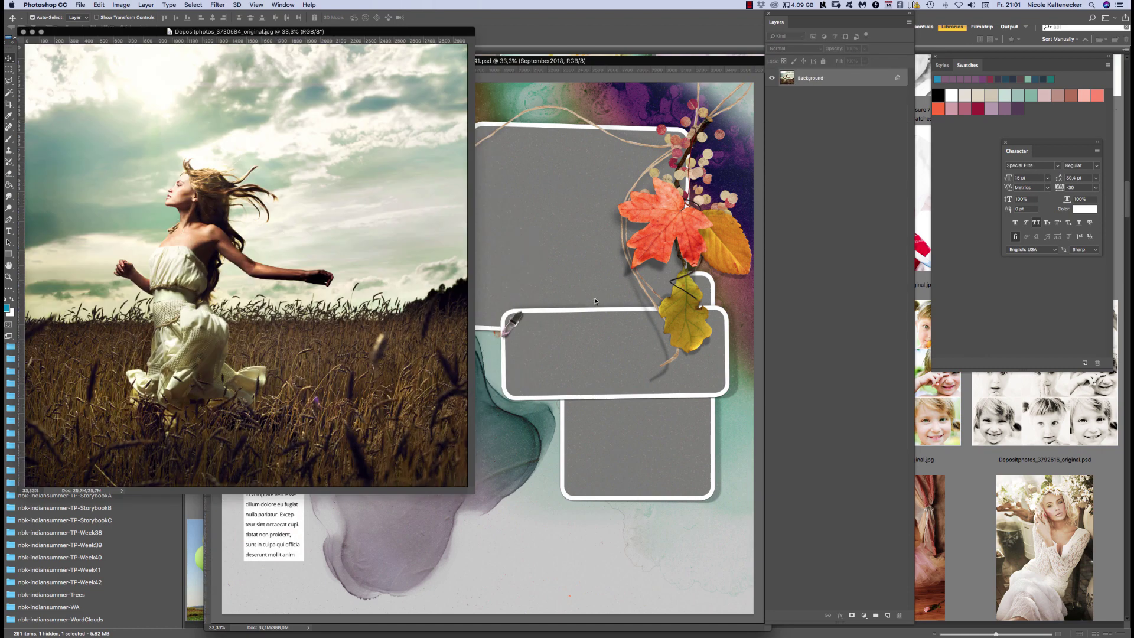
Close the field photo's file, paste its copy above mask #1 in the Week41 layout, and move it over the large frame
{"action": "left_click", "coordinate": [591, 295]}
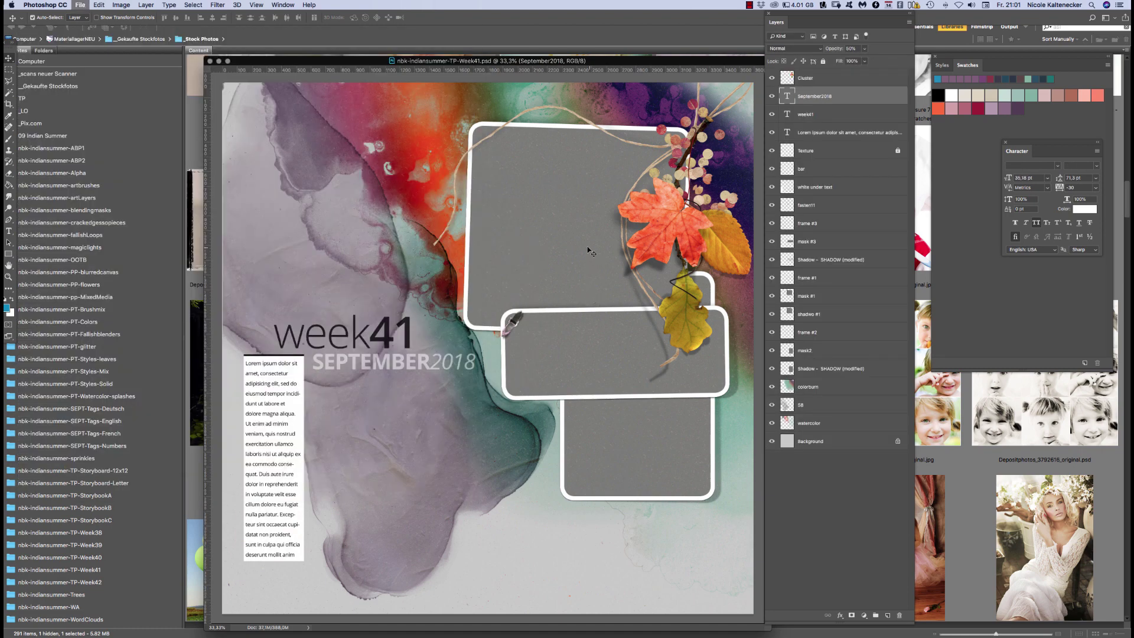
{"action": "left_click", "coordinate": [595, 260], "text": "super"}
{"action": "left_click_drag", "start_coordinate": [595, 263], "coordinate": [597, 296]}
{"action": "key", "text": "super+v"}
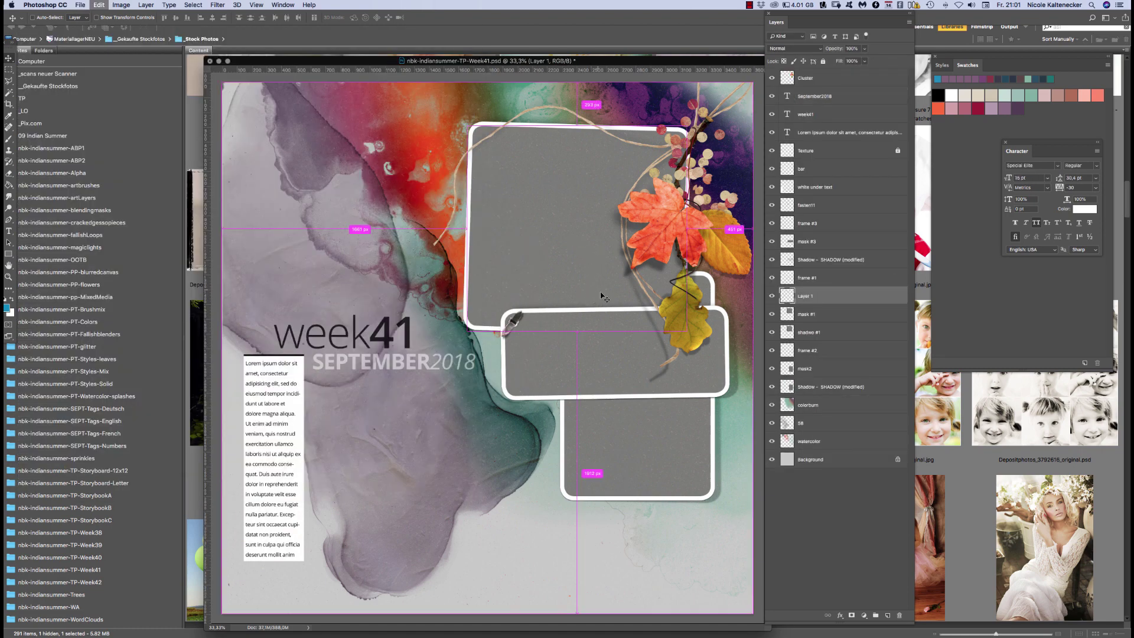
{"action": "left_click_drag", "start_coordinate": [435, 374], "coordinate": [576, 269]}
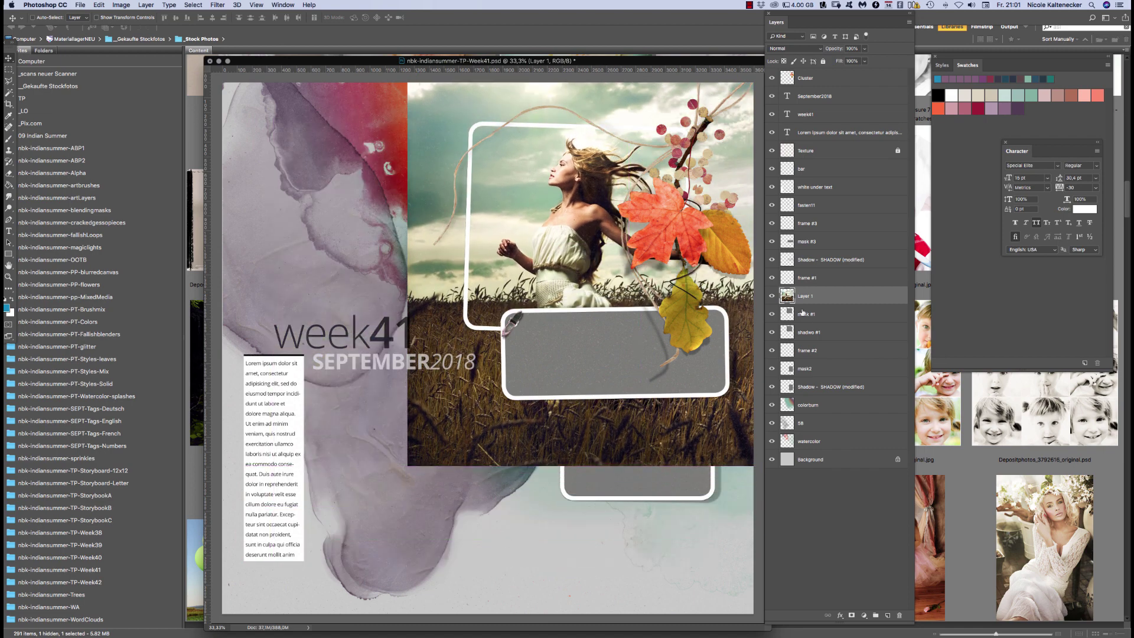
Convert the field photo to a Smart Object, scale it to about 69%, rotate it about 3°, and clip it to mask #1
{"action": "right_click", "coordinate": [826, 298]}
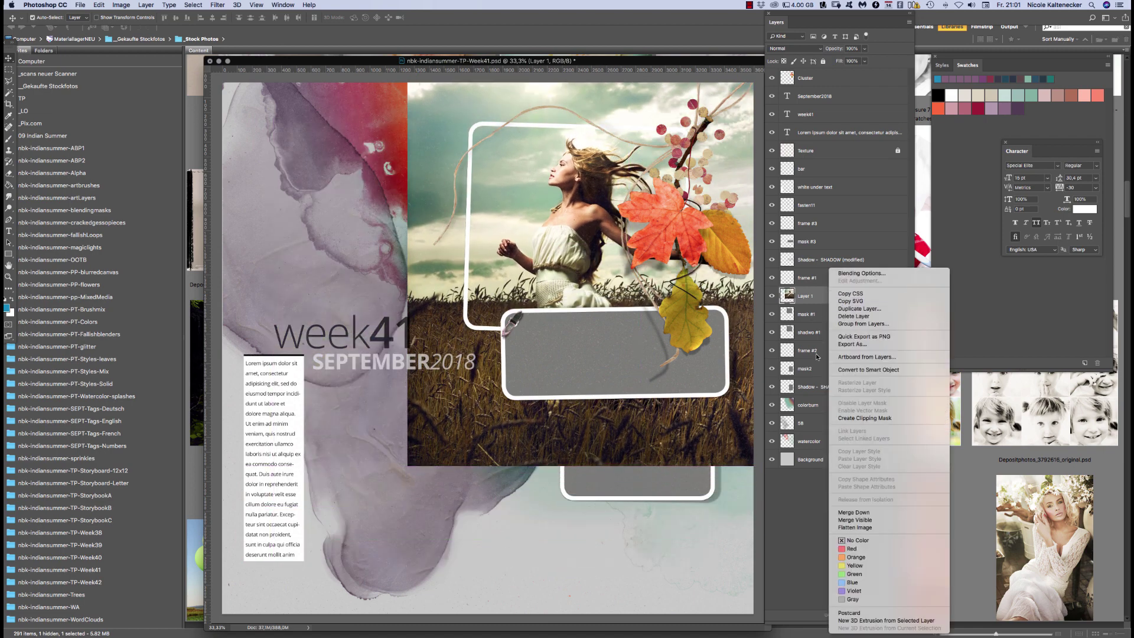
{"action": "left_click", "coordinate": [865, 370]}
{"action": "key", "text": "super+t"}
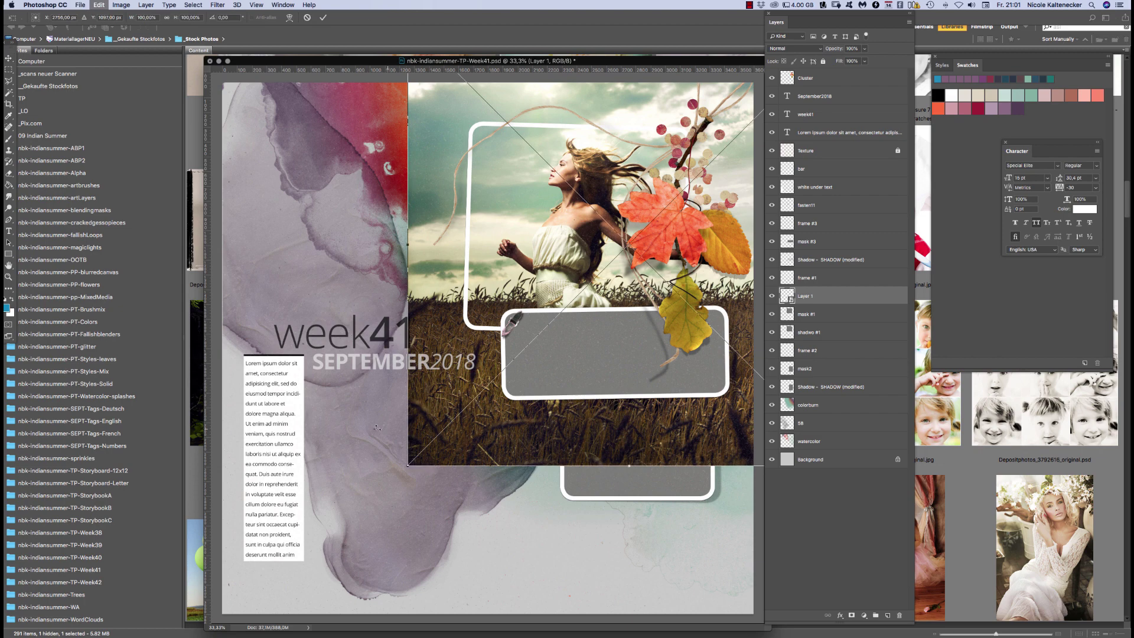
{"action": "left_click_drag", "start_coordinate": [407, 466], "coordinate": [477, 379]}
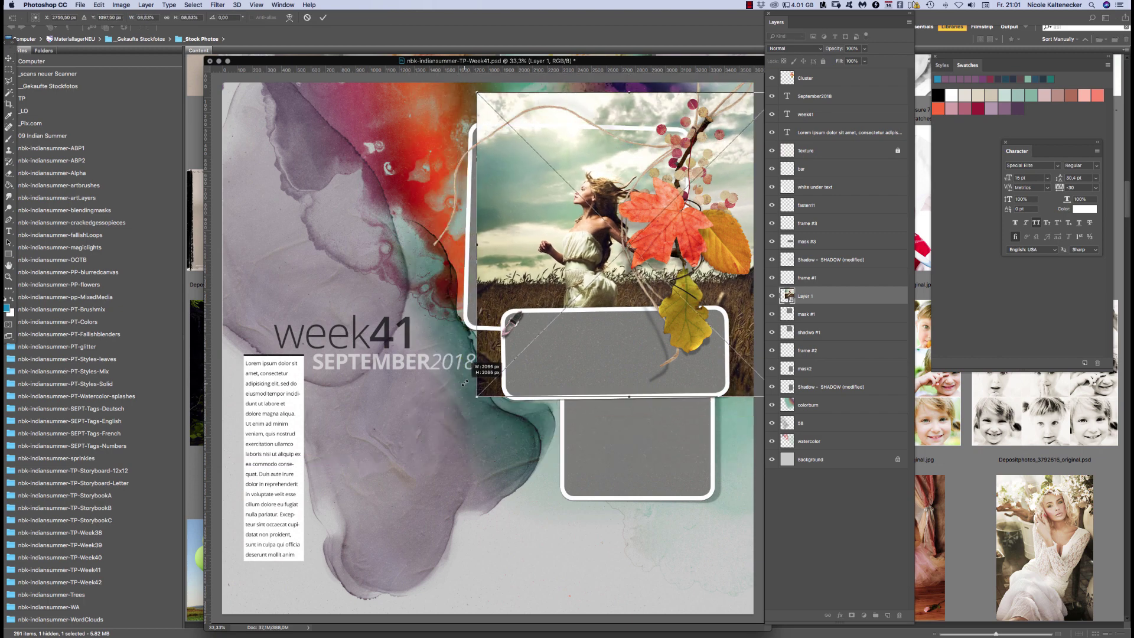
{"action": "left_click_drag", "start_coordinate": [591, 266], "coordinate": [563, 263]}
{"action": "left_click_drag", "start_coordinate": [494, 450], "coordinate": [492, 436]}
{"action": "left_click_drag", "start_coordinate": [522, 279], "coordinate": [535, 272]}
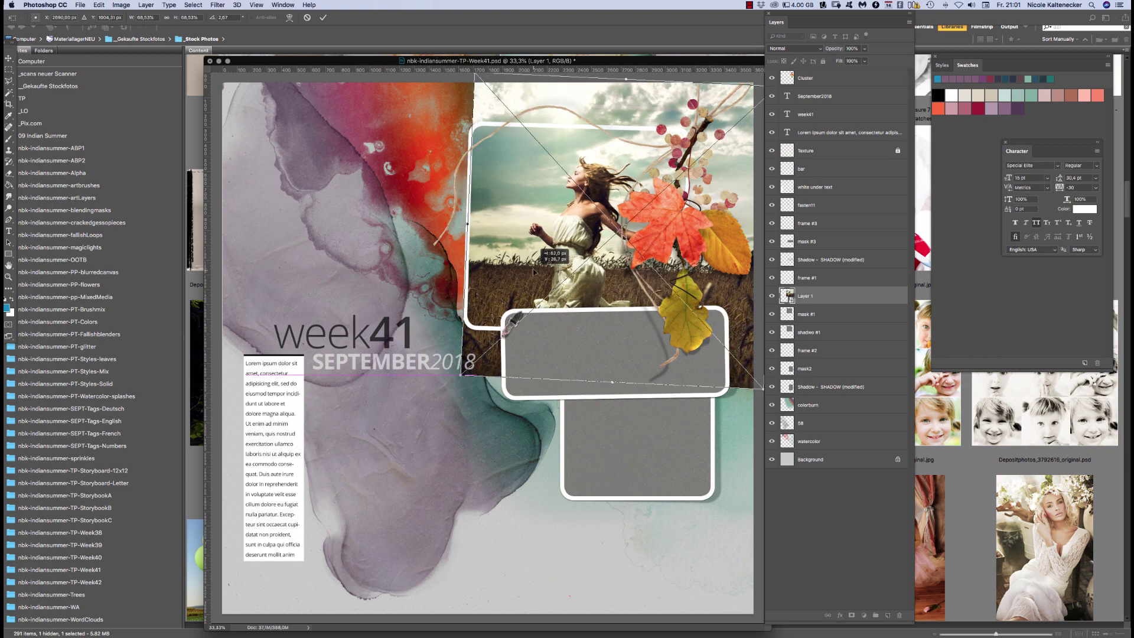
{"action": "key", "text": "Return"}
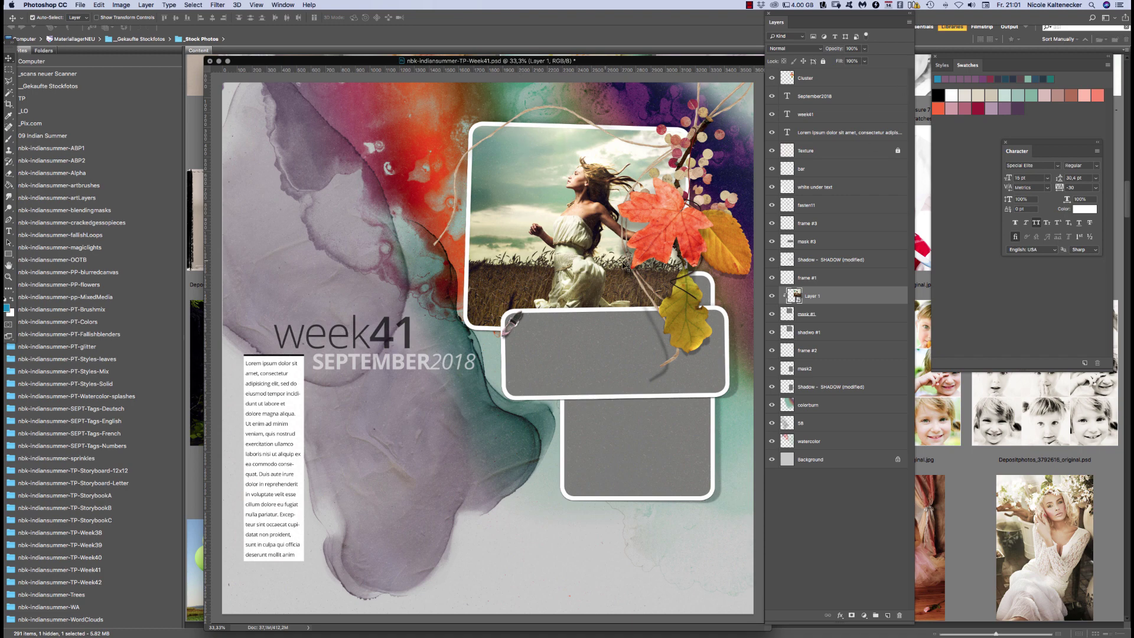
Select the mask2 layer, open the forest photo Depositphotos_3730577_original.jpg from Bridge, copy the whole image, and close its file
{"action": "left_click", "coordinate": [613, 372]}
{"action": "left_click", "coordinate": [646, 473]}
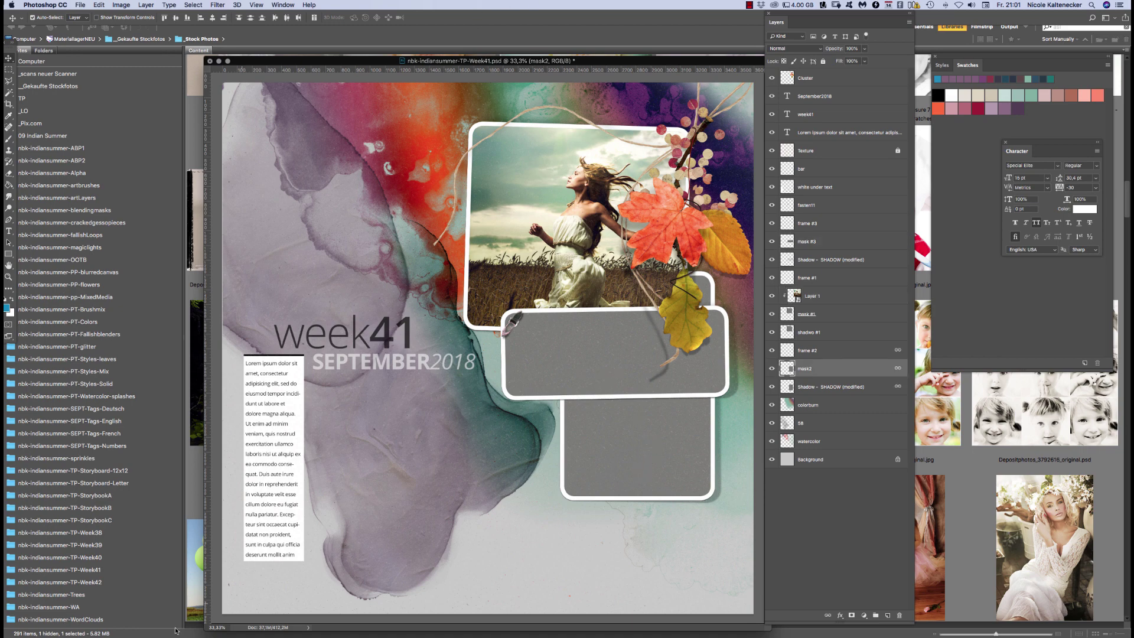
{"action": "left_click", "coordinate": [97, 460]}
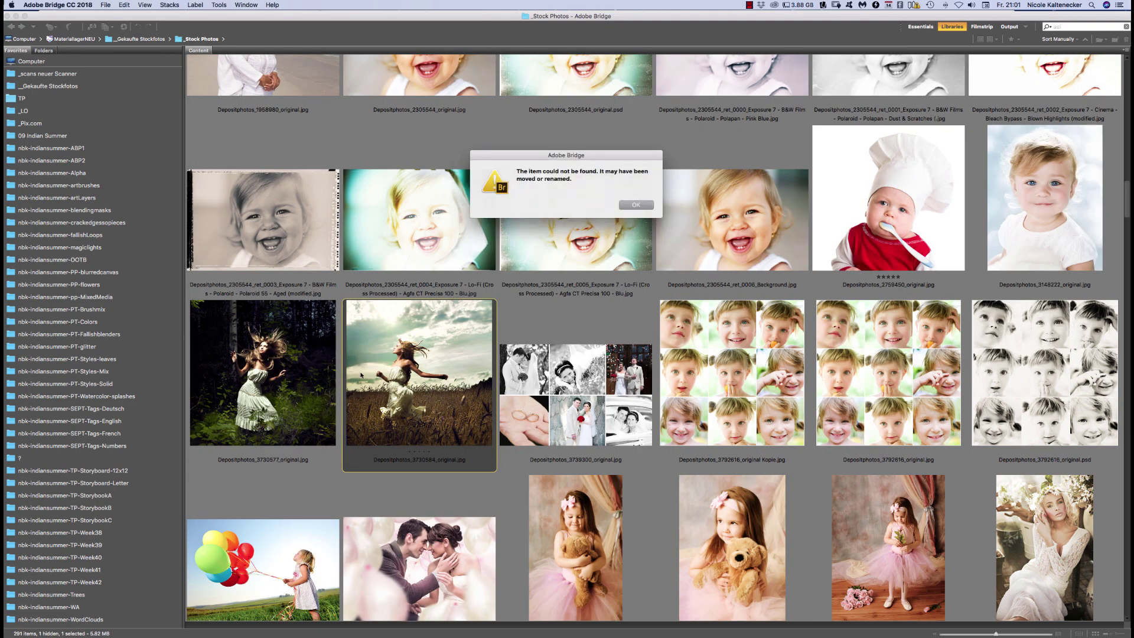
{"action": "left_click", "coordinate": [636, 205]}
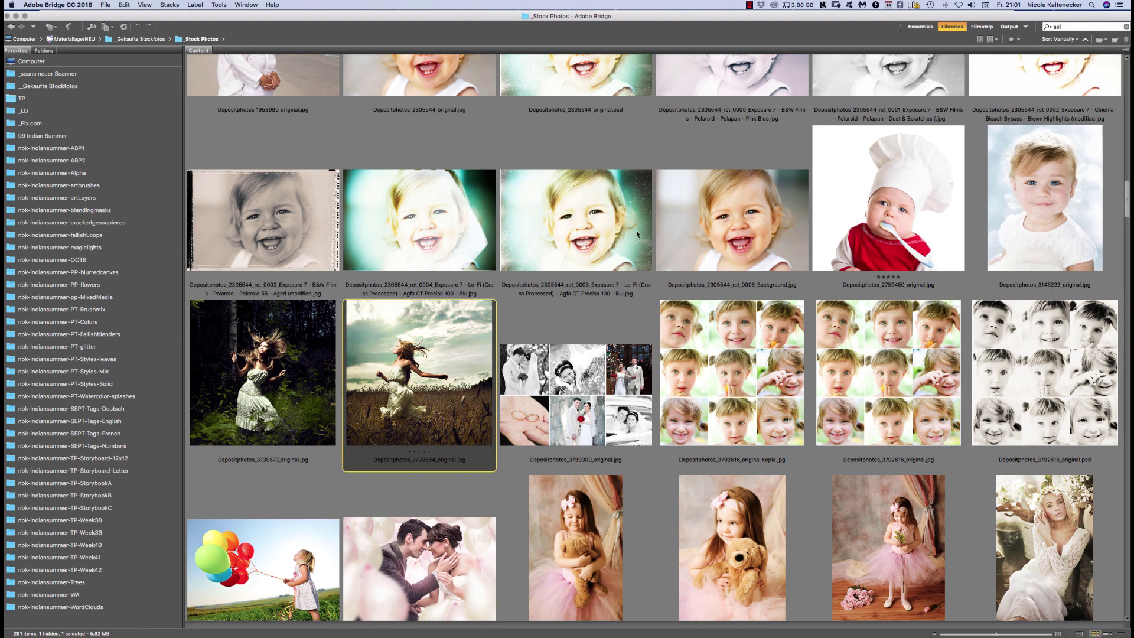
{"action": "double_click", "coordinate": [311, 389]}
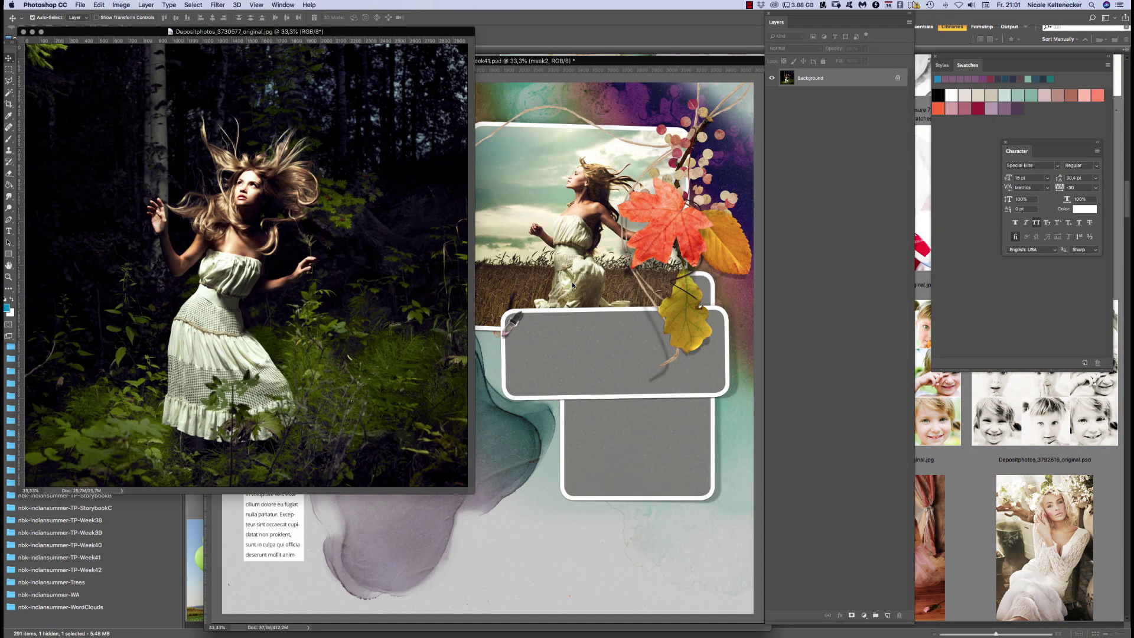
{"action": "key", "text": "super+a"}
{"action": "key", "text": "super+w"}
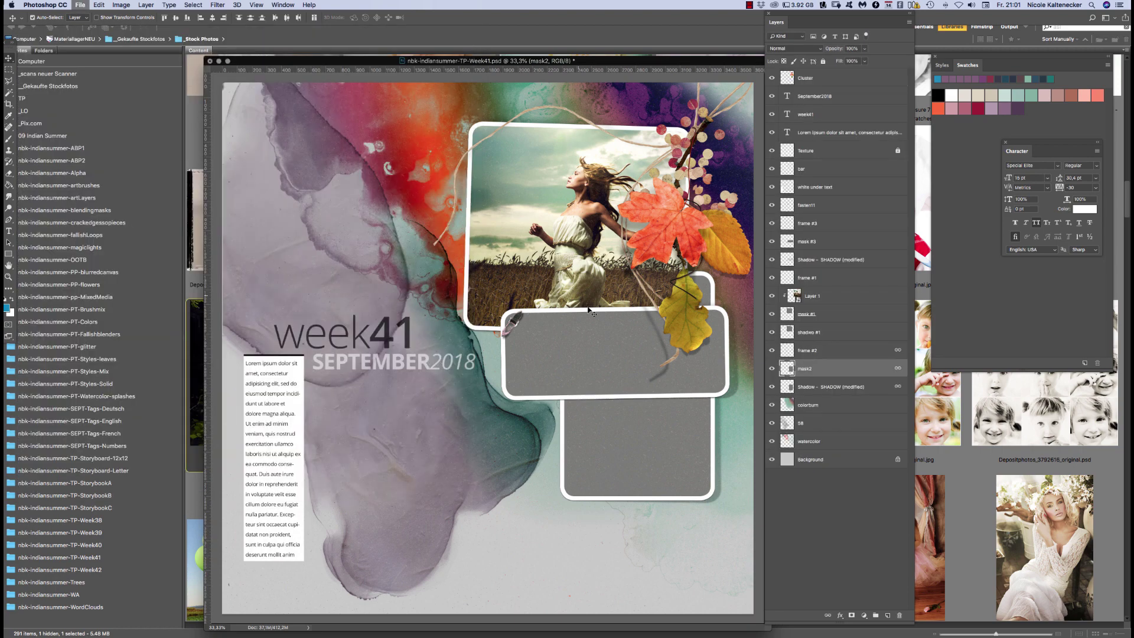
Paste the forest photo above mask2 and convert it to a Smart Object
{"action": "key", "text": "super+v"}
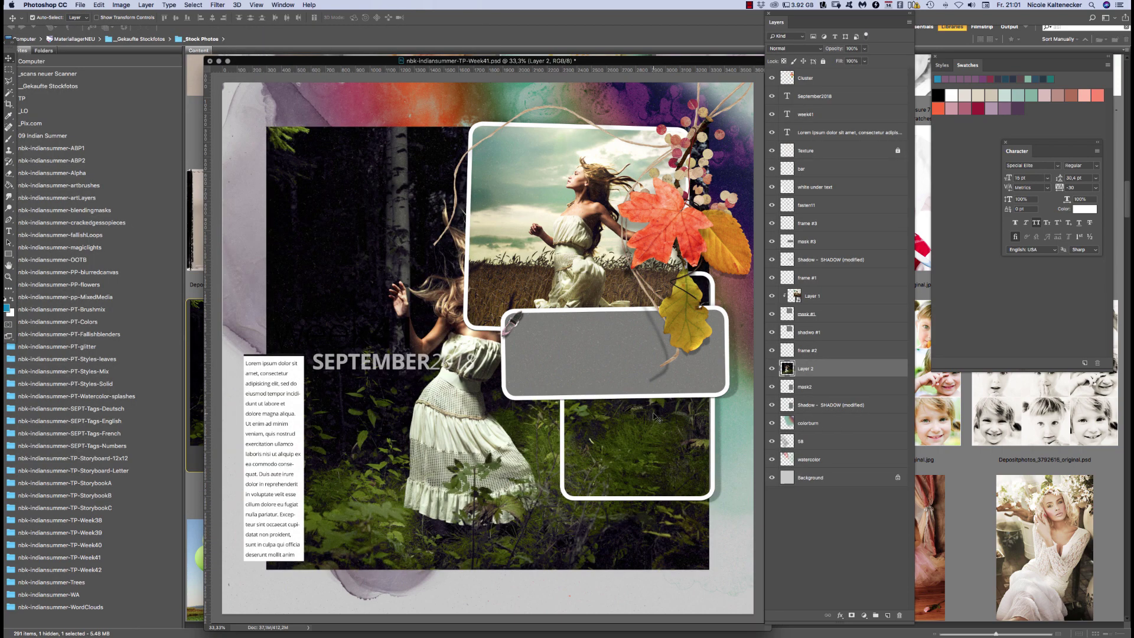
{"action": "right_click", "coordinate": [813, 369]}
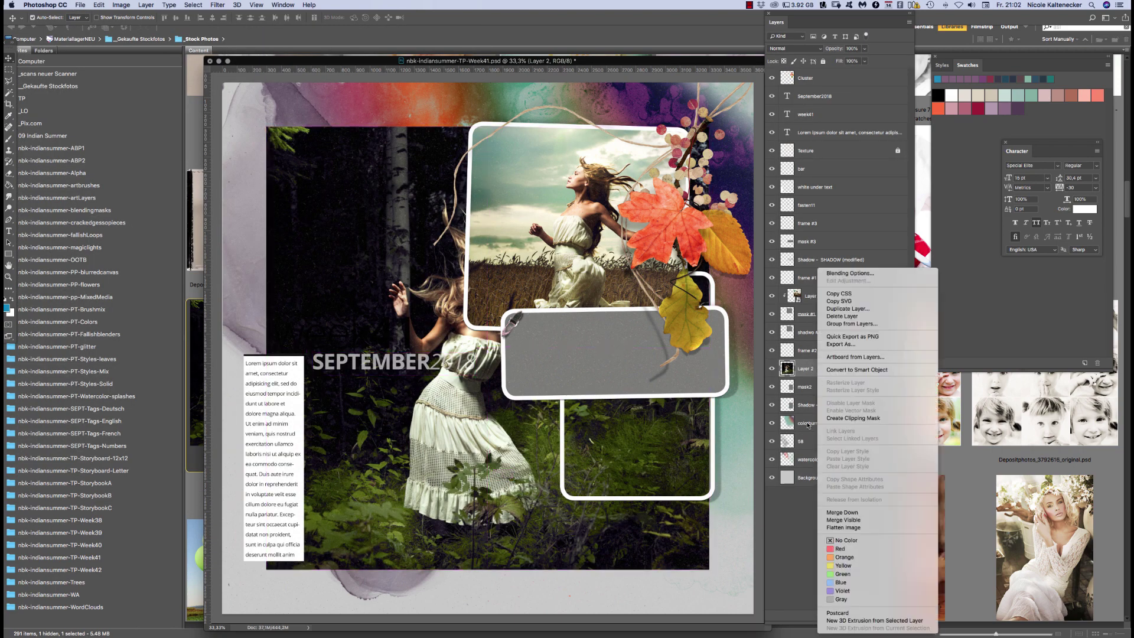
{"action": "left_click", "coordinate": [848, 369]}
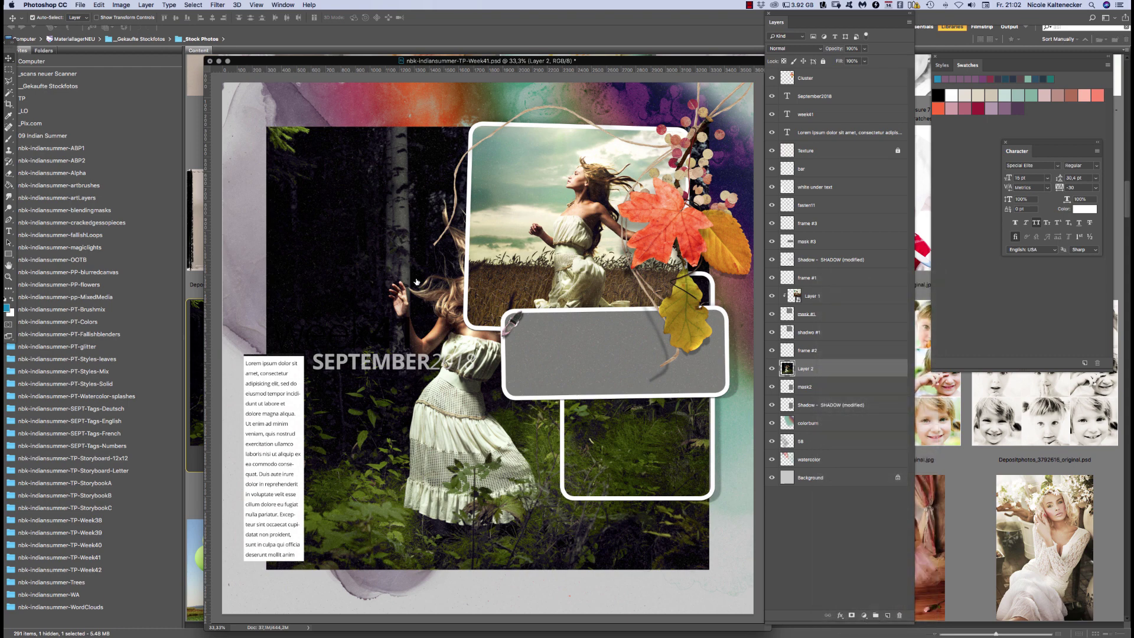
Scale the forest photo to about 54%, center the woman in the lowest frame, and clip it to mask2
{"action": "left_click_drag", "start_coordinate": [492, 351], "coordinate": [650, 510]}
{"action": "key", "text": "super+t"}
{"action": "left_click_drag", "start_coordinate": [425, 283], "coordinate": [528, 386]}
{"action": "left_click_drag", "start_coordinate": [658, 462], "coordinate": [662, 421]}
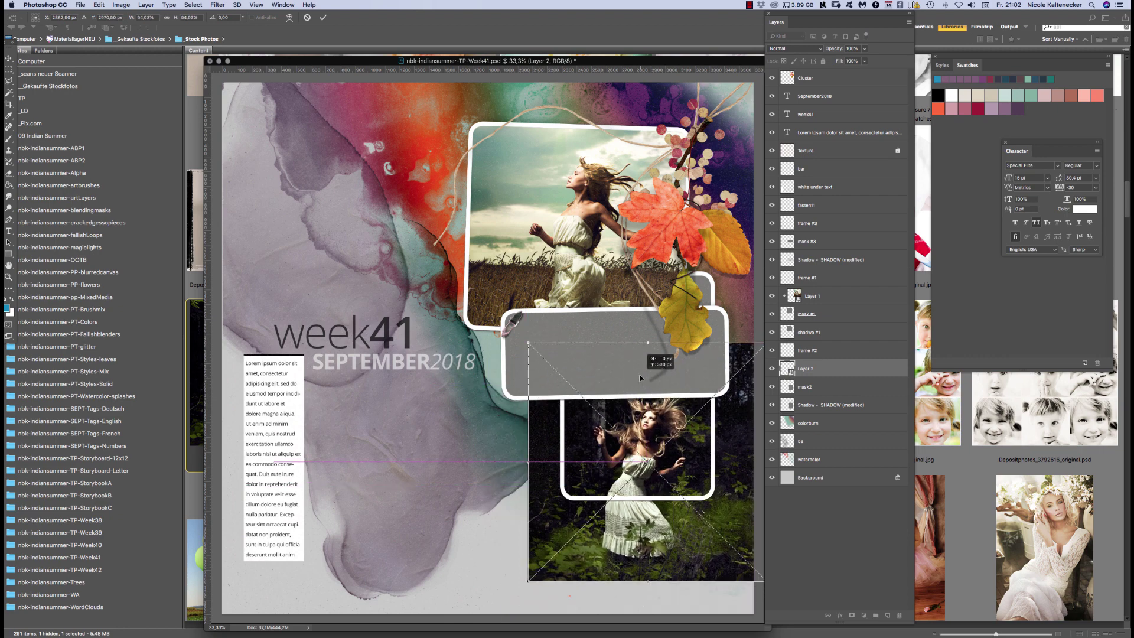
{"action": "key", "text": "Return"}
{"action": "key", "text": "super+alt+g"}
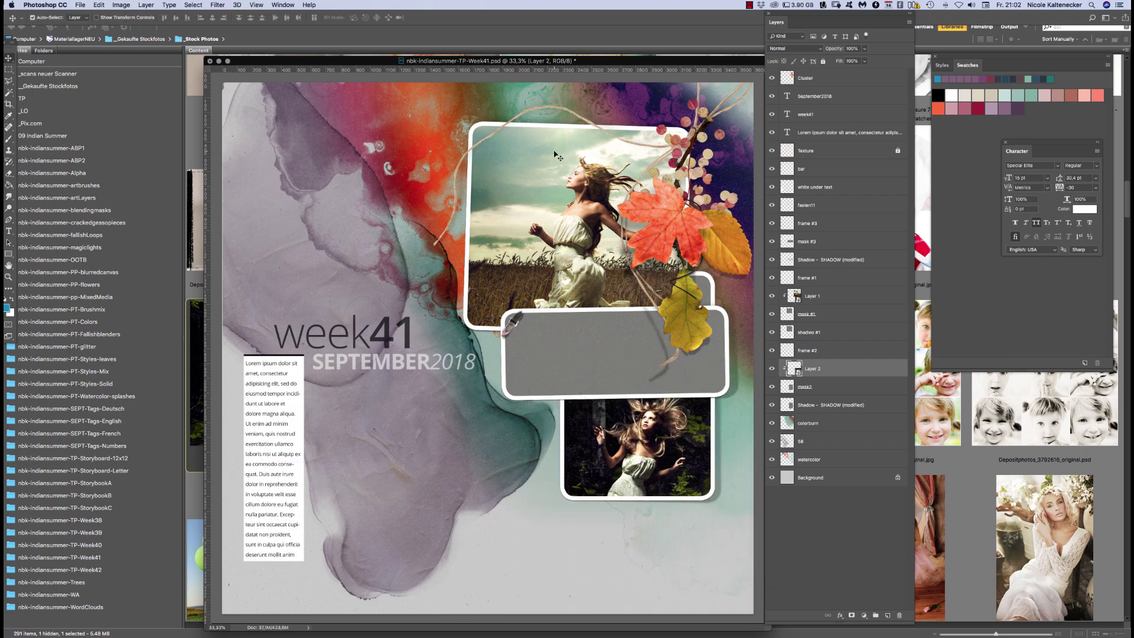
Open the contents of the forest photo's Smart Object and duplicate its layer
{"action": "double_click", "coordinate": [801, 371]}
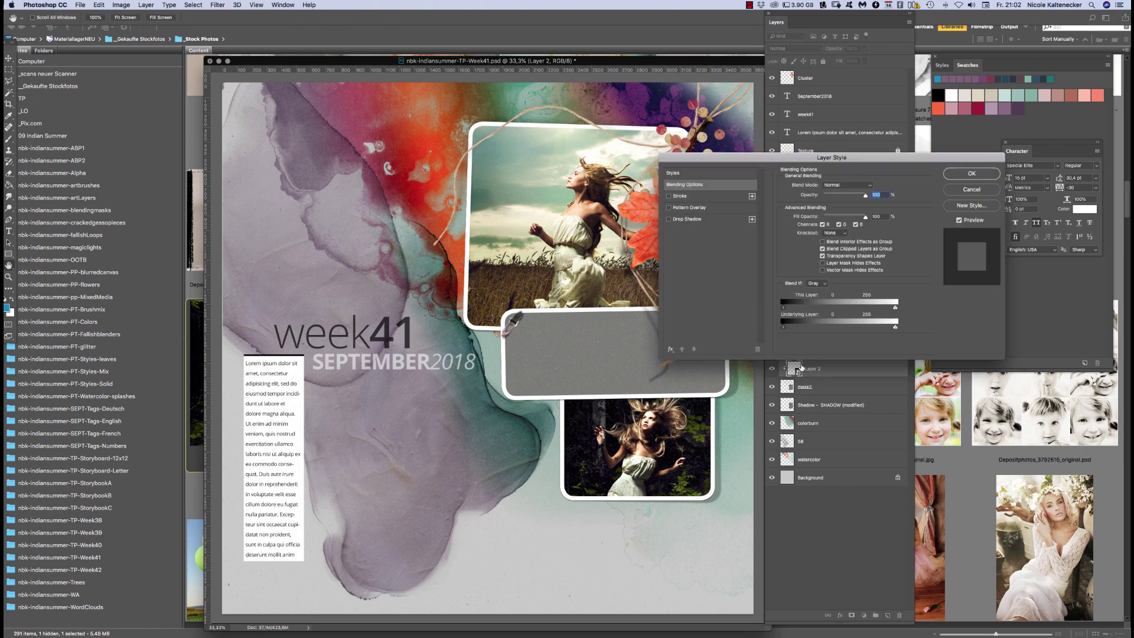
{"action": "left_click", "coordinate": [957, 191]}
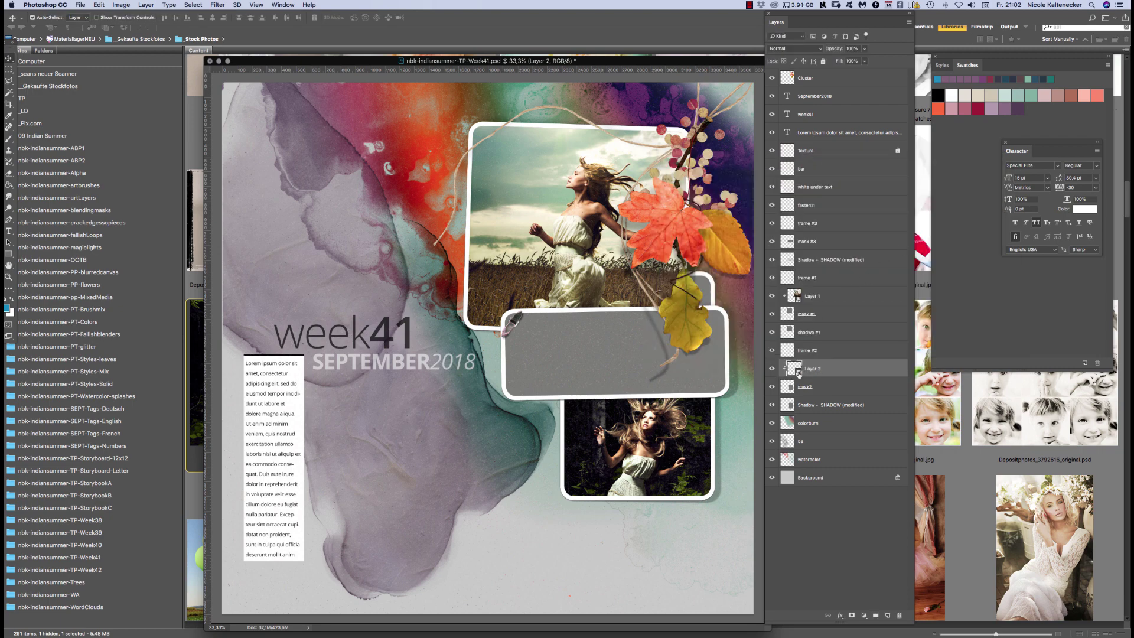
{"action": "double_click", "coordinate": [796, 370]}
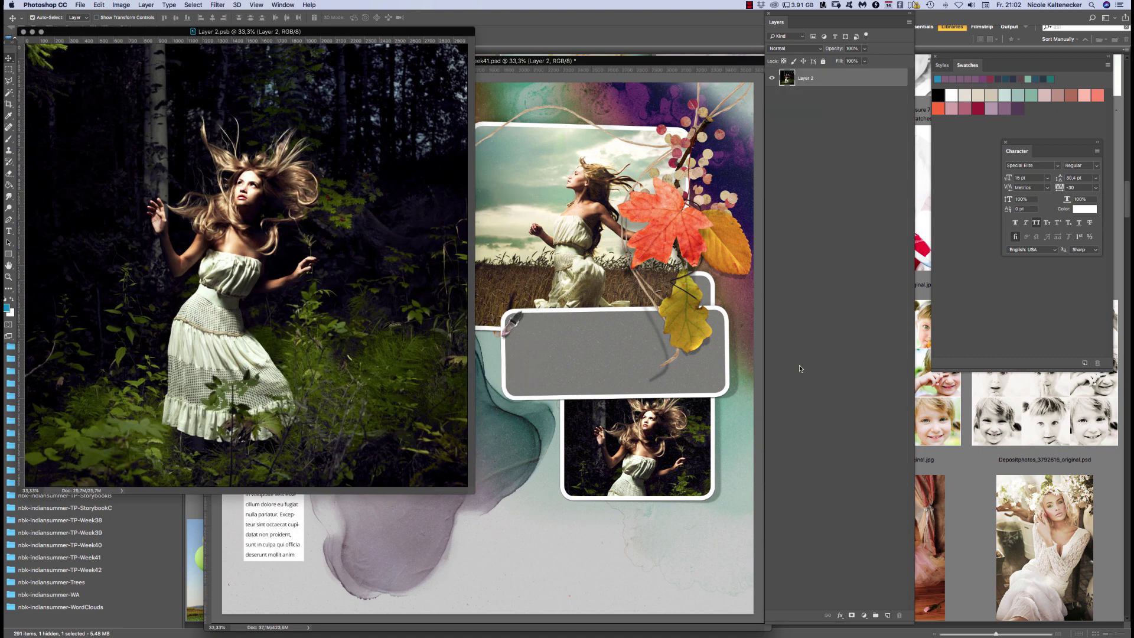
{"action": "left_click_drag", "start_coordinate": [403, 32], "coordinate": [554, 95]}
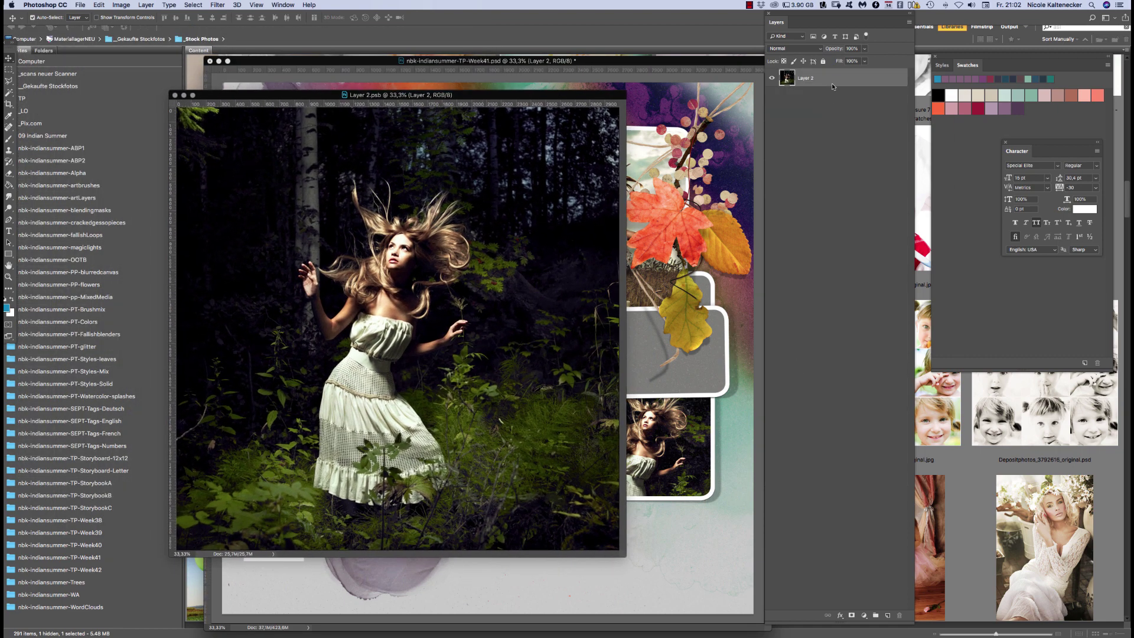
{"action": "right_click", "coordinate": [833, 86]}
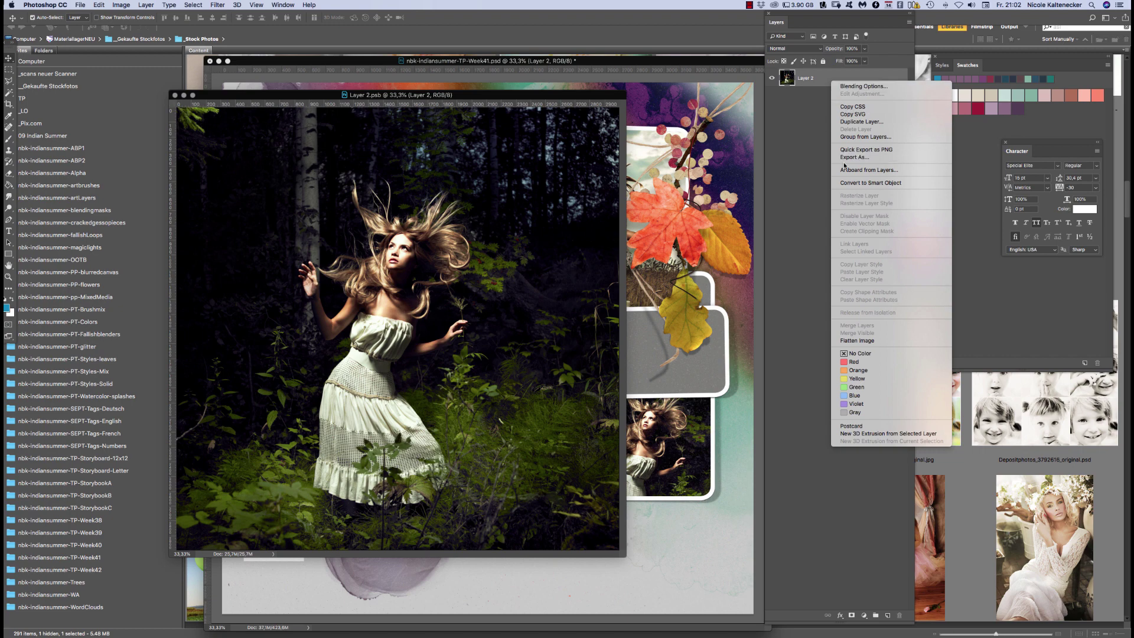
{"action": "left_click", "coordinate": [856, 121]}
{"action": "left_click", "coordinate": [646, 284]}
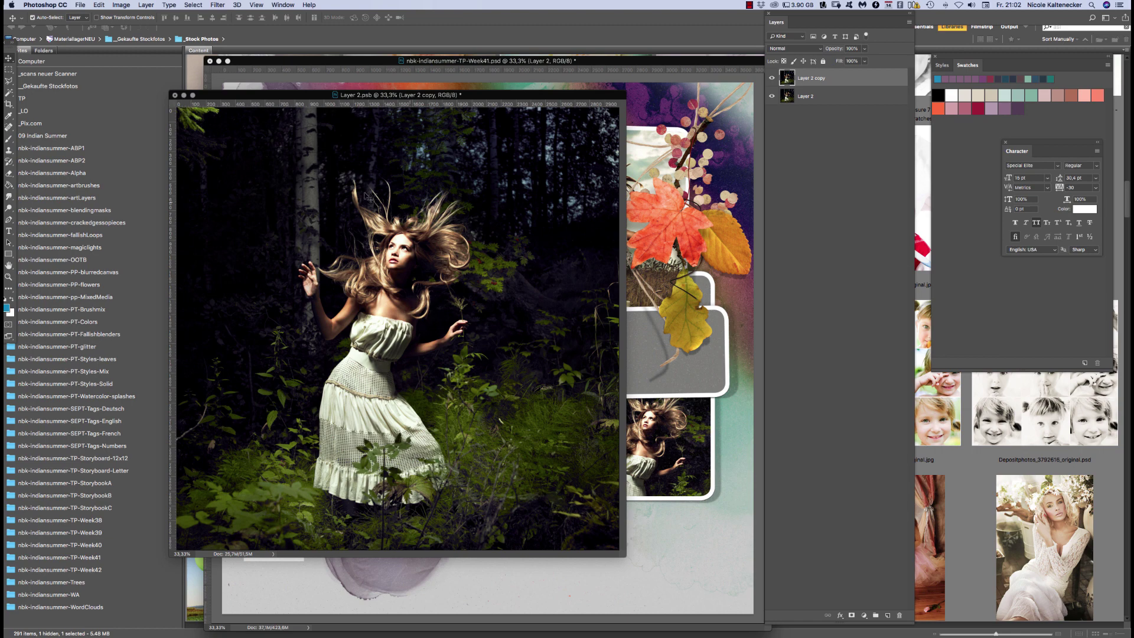
Try Match Color on the duplicated forest layer with nbk-indiansummer-TP-Week41.psd as the source
{"action": "left_click", "coordinate": [145, 5]}
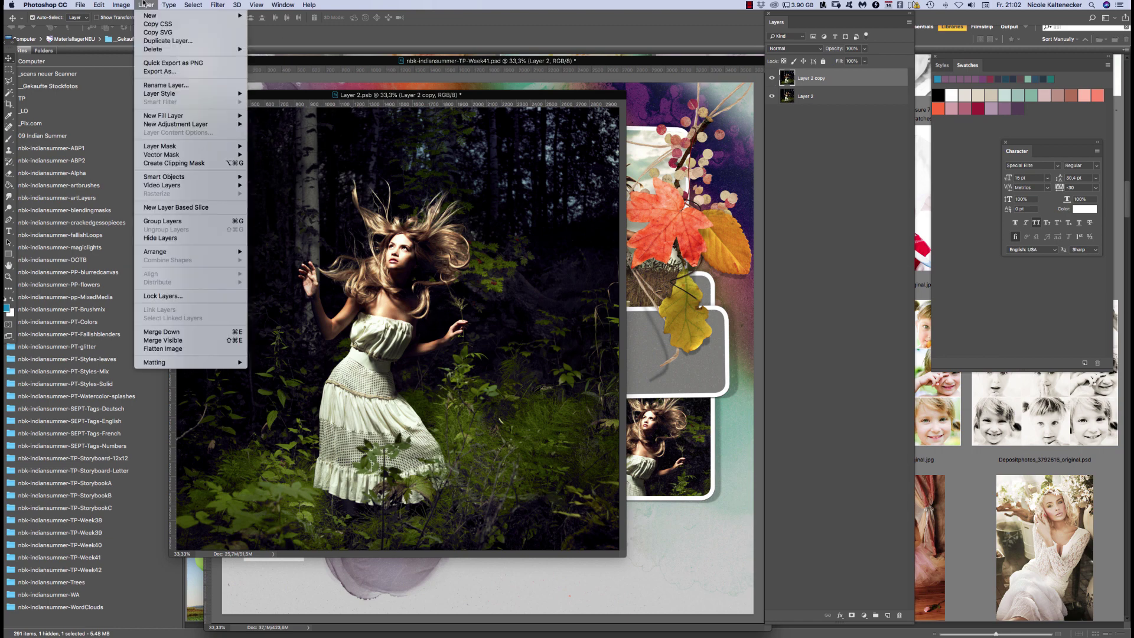
{"action": "mouse_move", "coordinate": [126, 3]}
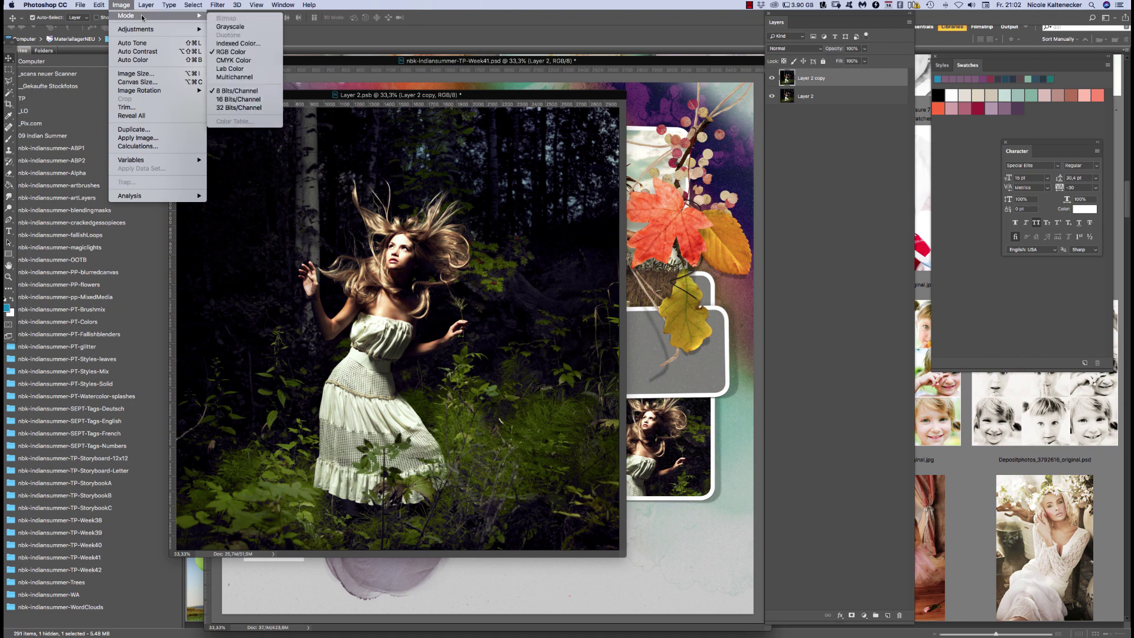
{"action": "mouse_move", "coordinate": [180, 30]}
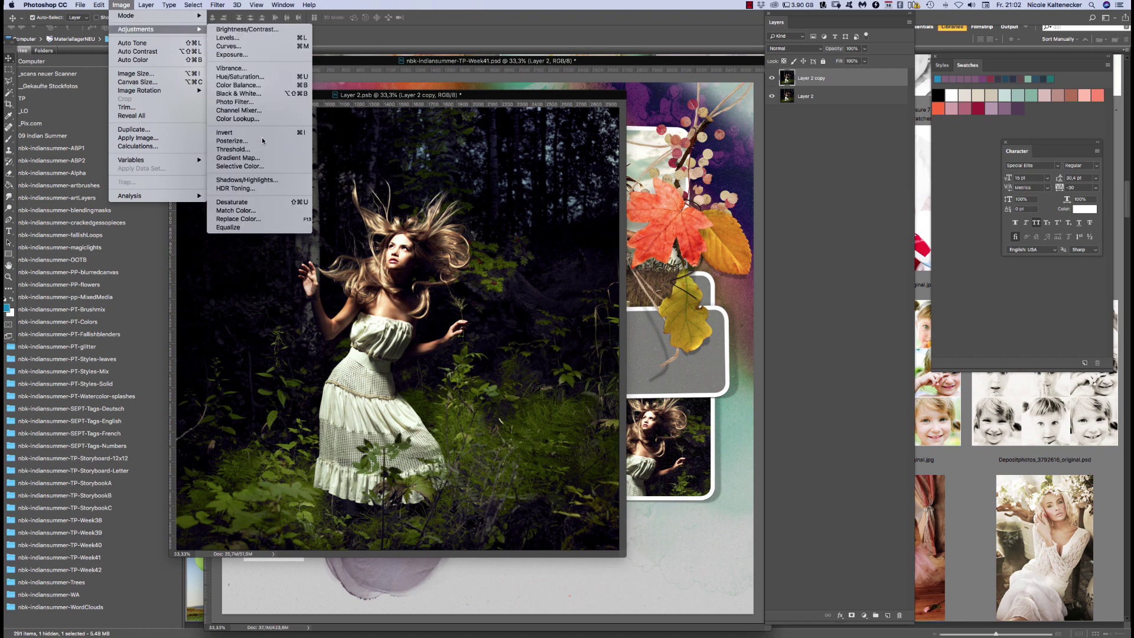
{"action": "left_click", "coordinate": [291, 211]}
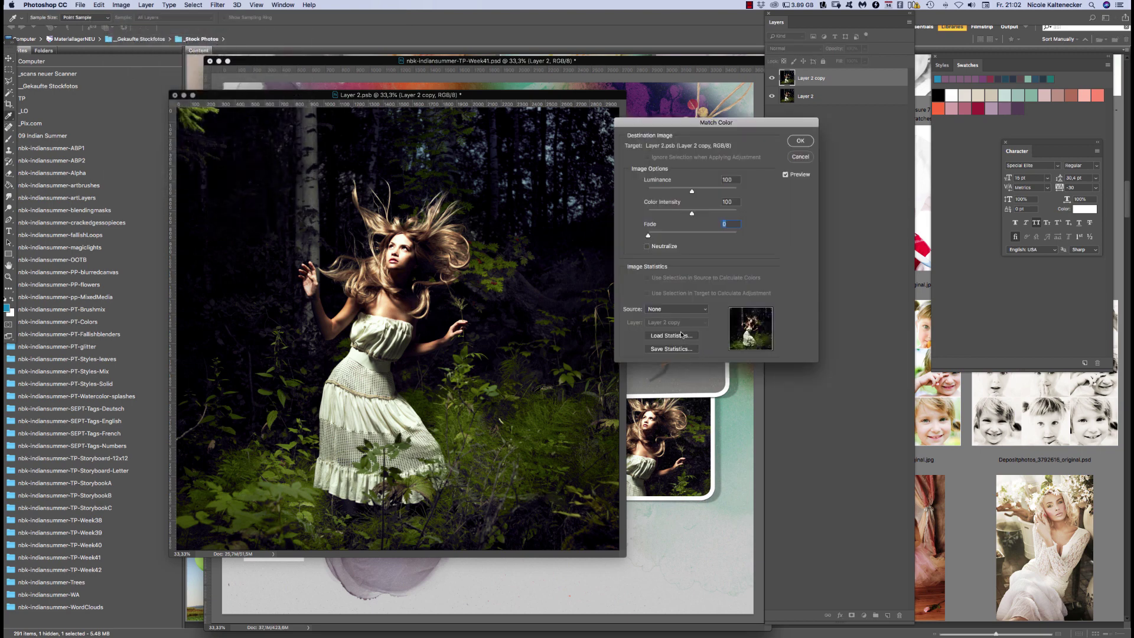
{"action": "left_click", "coordinate": [674, 310]}
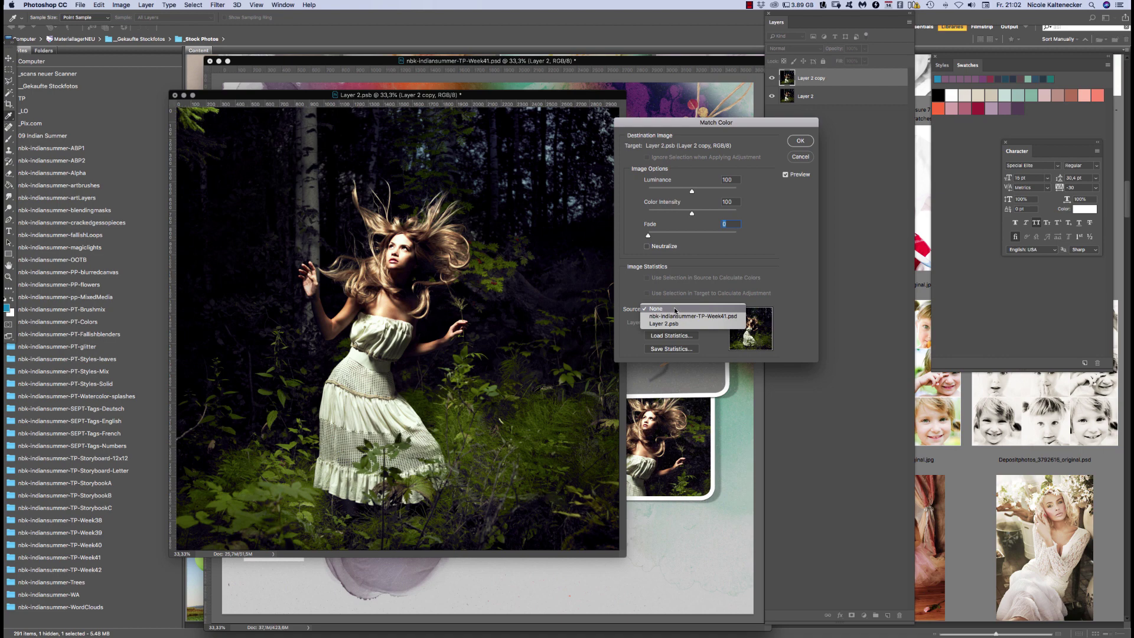
{"action": "left_click", "coordinate": [691, 316]}
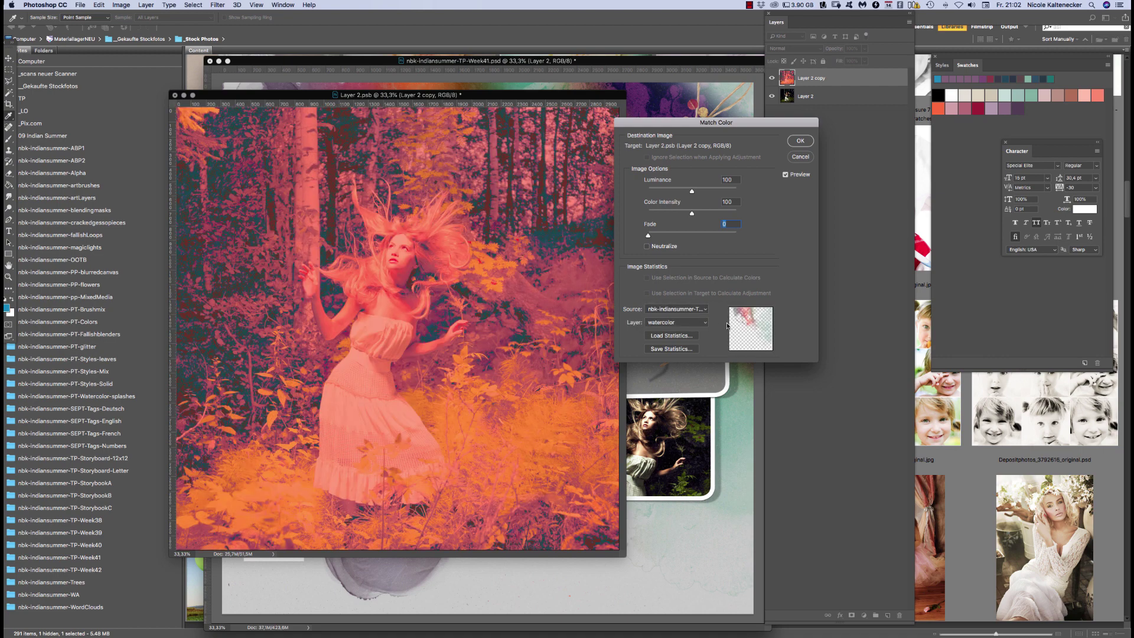
{"action": "left_click", "coordinate": [683, 308]}
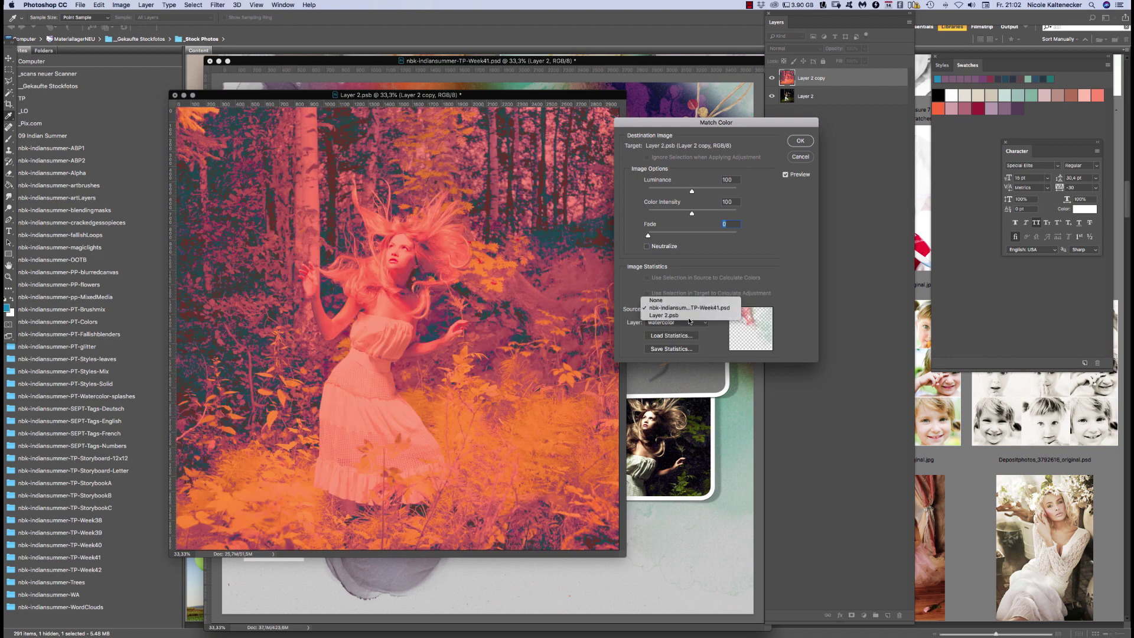
{"action": "left_click", "coordinate": [689, 320]}
{"action": "left_click", "coordinate": [799, 157]}
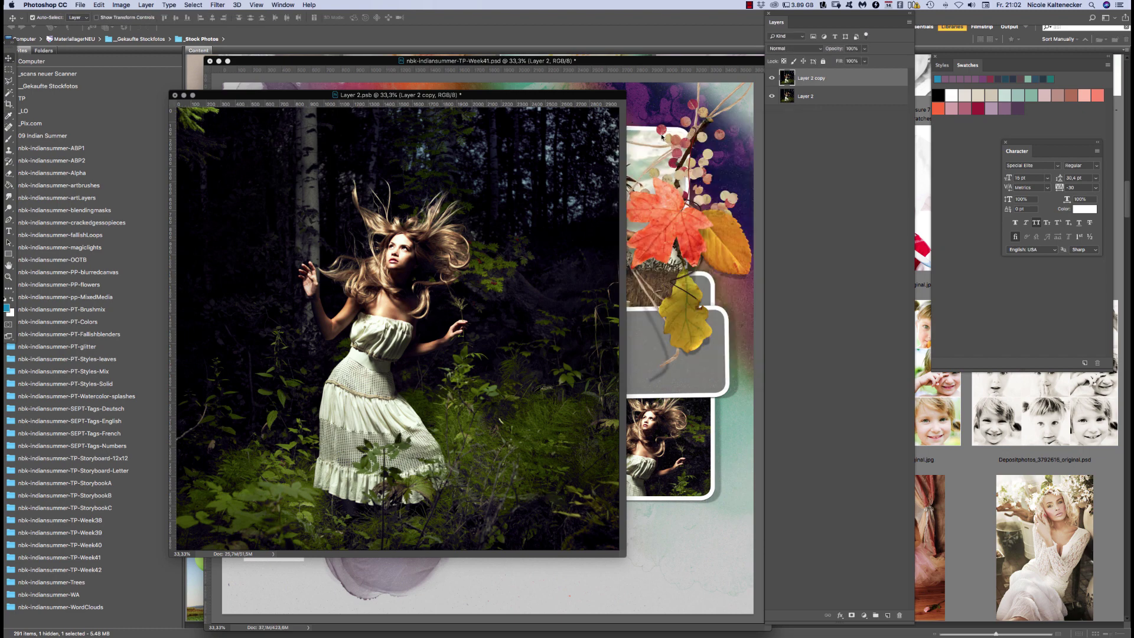
Open the contents of the field photo's Smart Object and arrange its window beside the forest photo's window
{"action": "left_click_drag", "start_coordinate": [354, 95], "coordinate": [264, 129]}
{"action": "left_click", "coordinate": [602, 251]}
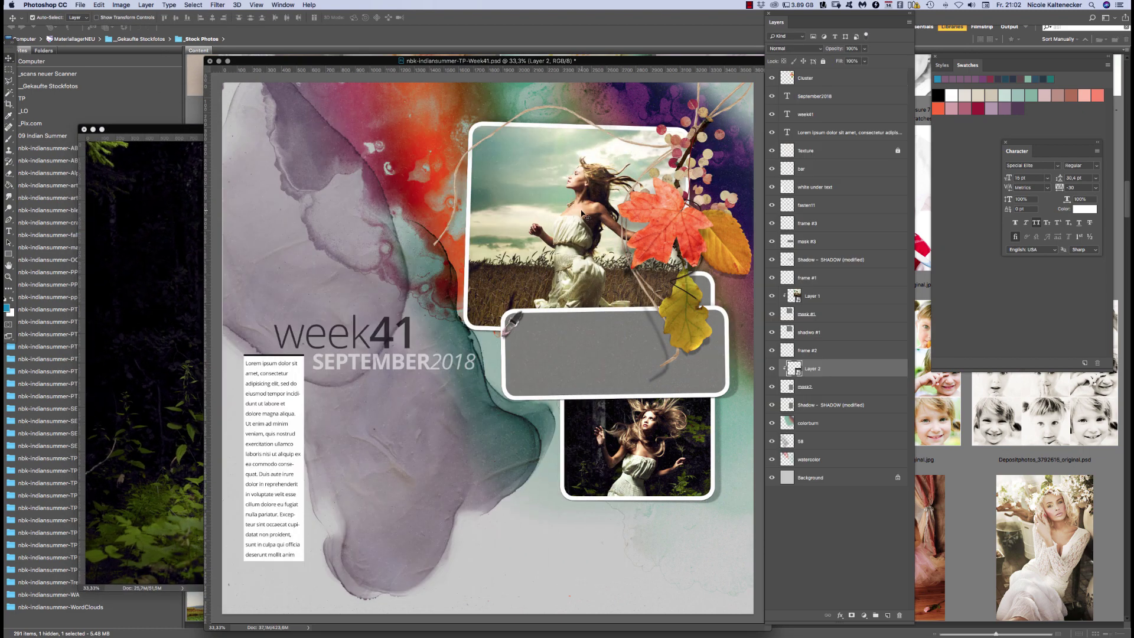
{"action": "left_click", "coordinate": [794, 296]}
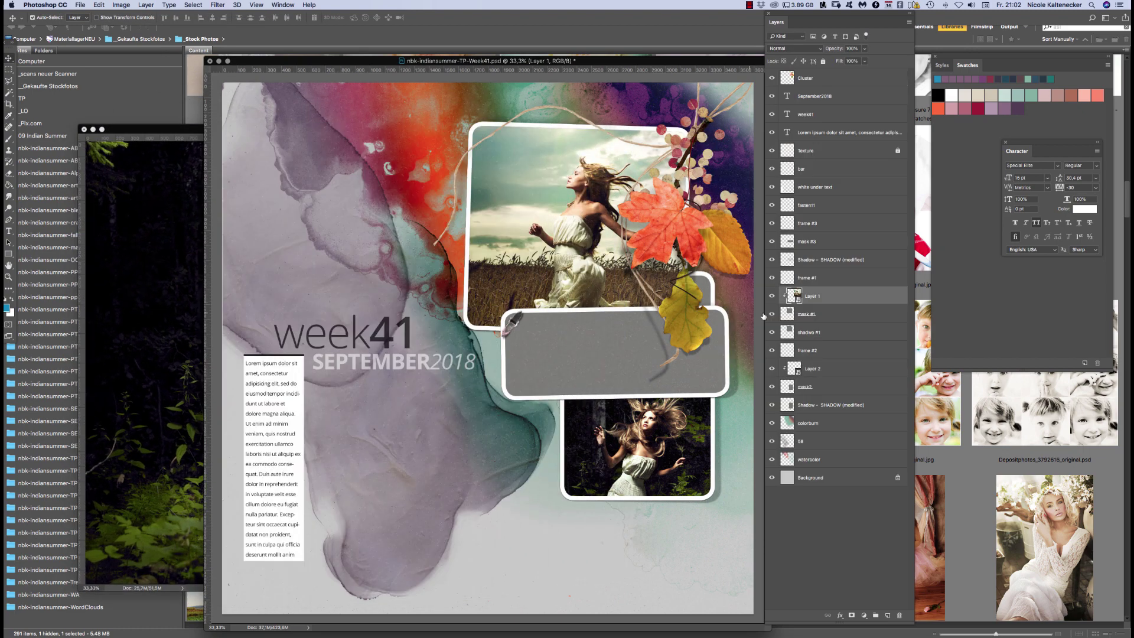
{"action": "double_click", "coordinate": [794, 295]}
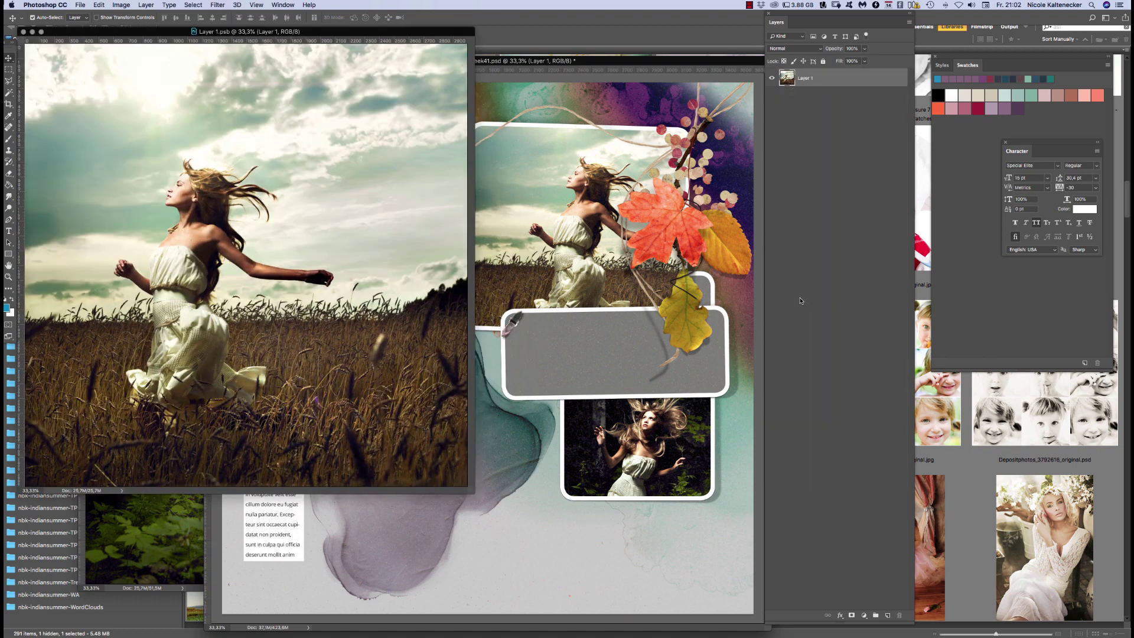
{"action": "key", "text": "ctrl+Tab"}
{"action": "left_click_drag", "start_coordinate": [375, 121], "coordinate": [601, 131]}
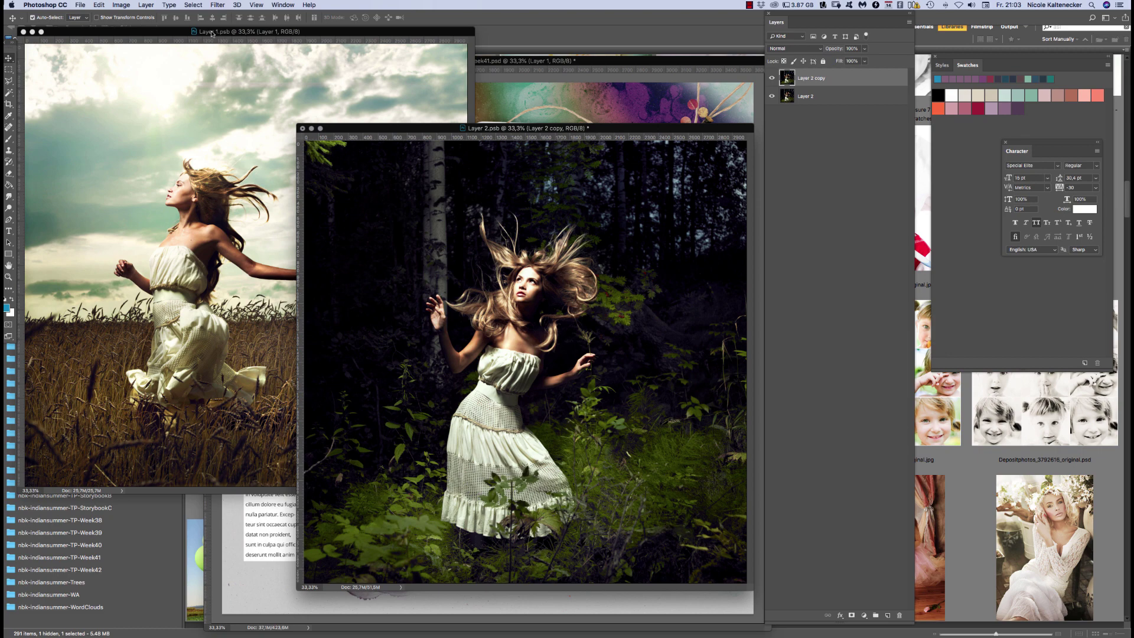
Try Match Color on the duplicated forest layer with Layer 1.psb as the source, reduced luminance, color intensity 23 and fade 28
{"action": "left_click", "coordinate": [146, 5]}
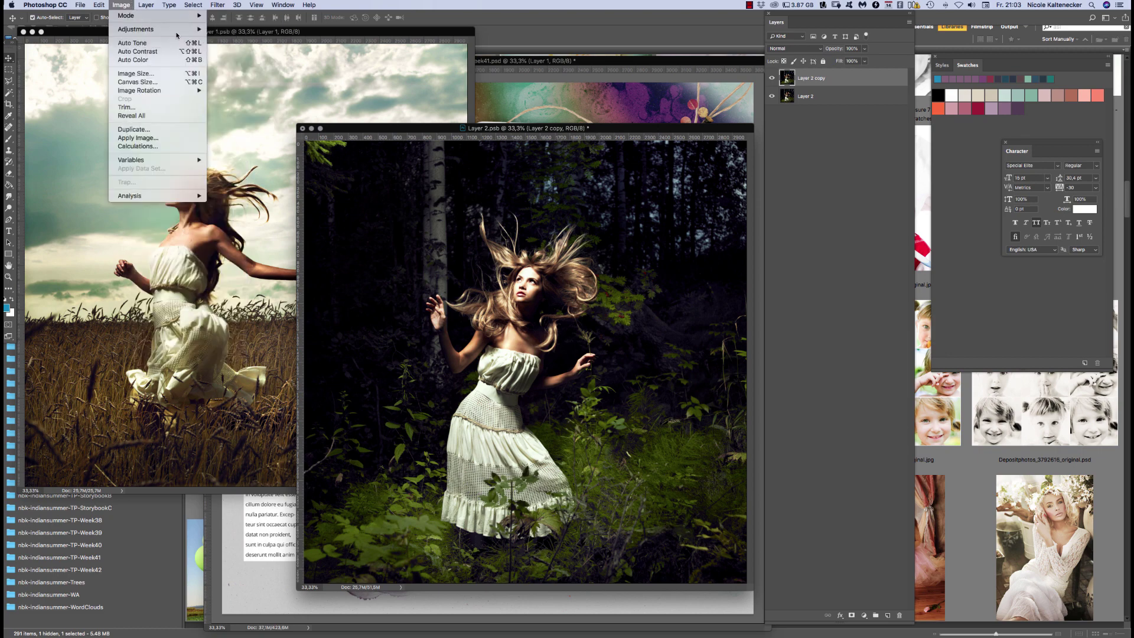
{"action": "mouse_move", "coordinate": [177, 30]}
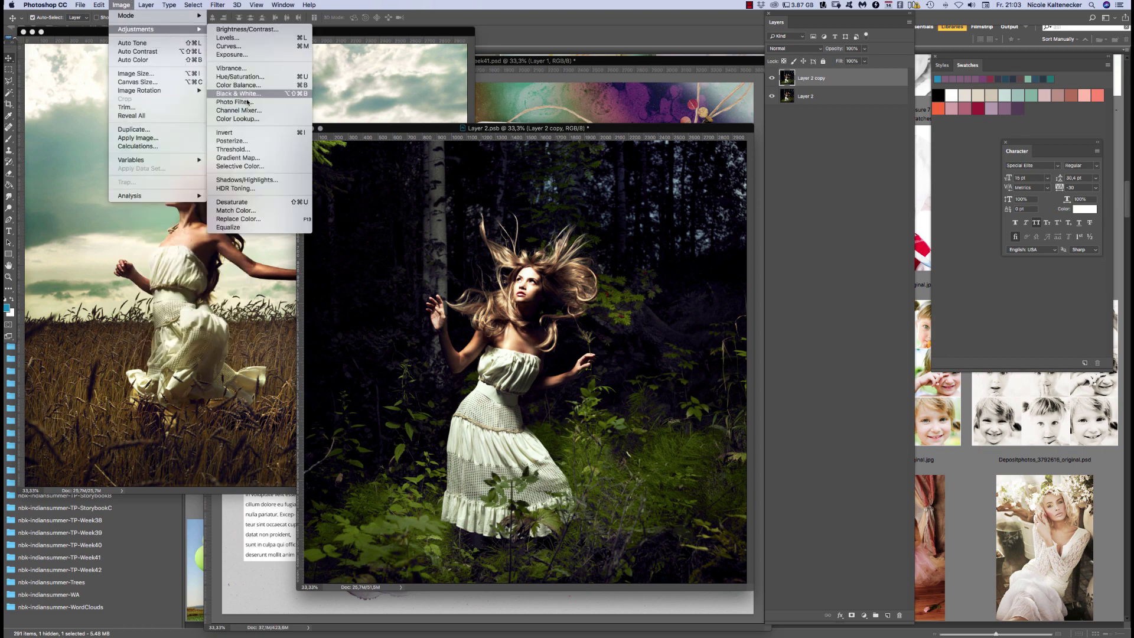
{"action": "left_click", "coordinate": [271, 212]}
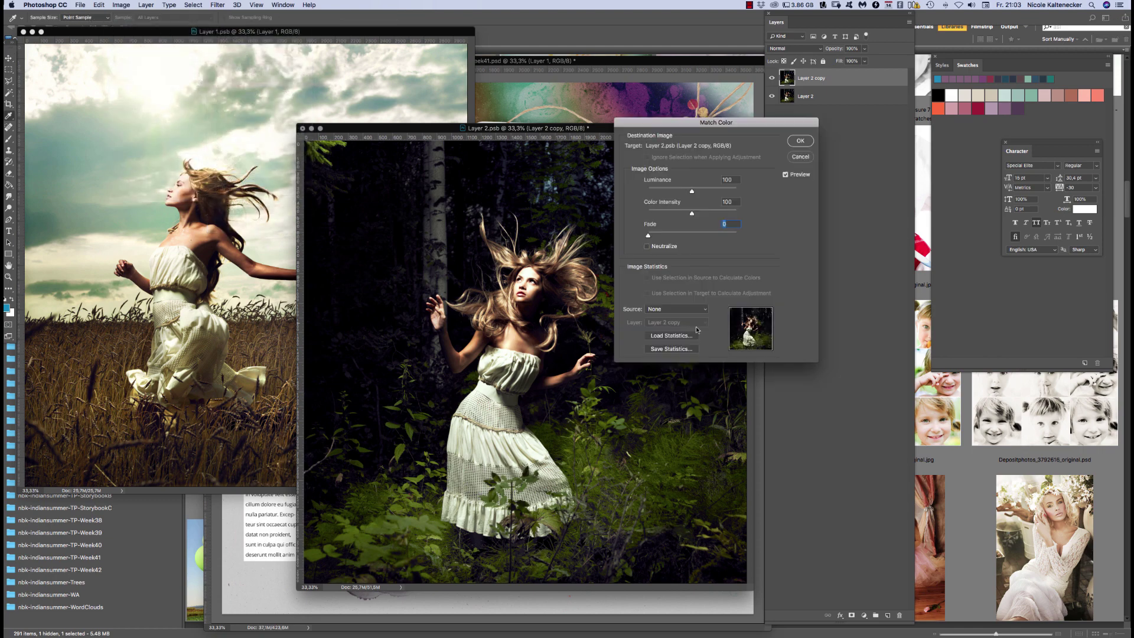
{"action": "left_click", "coordinate": [679, 311]}
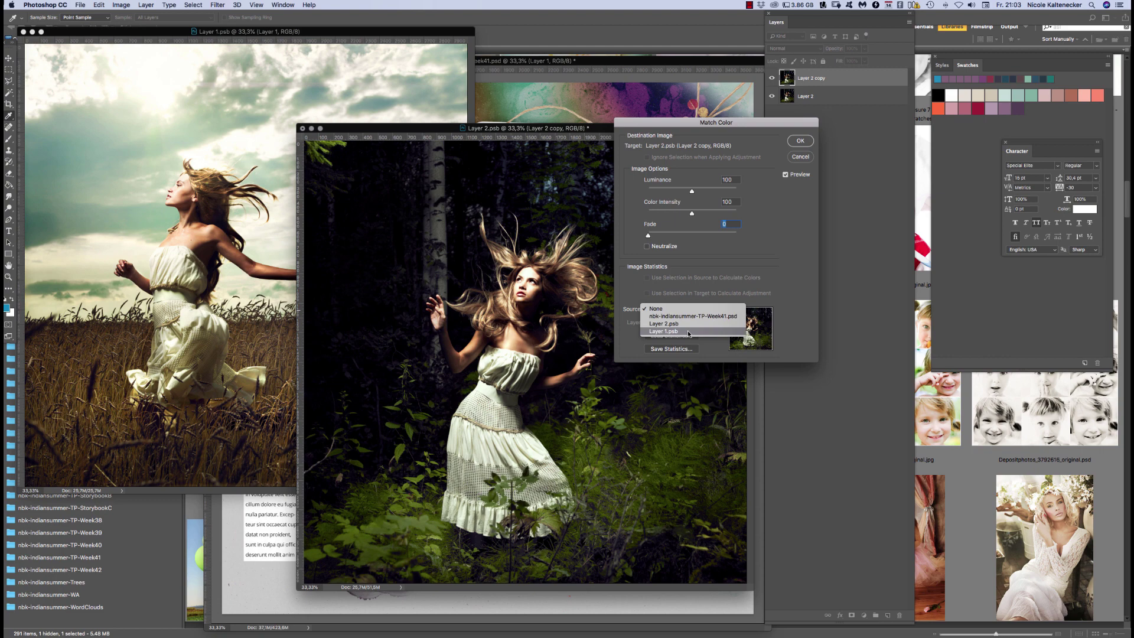
{"action": "left_click", "coordinate": [688, 332]}
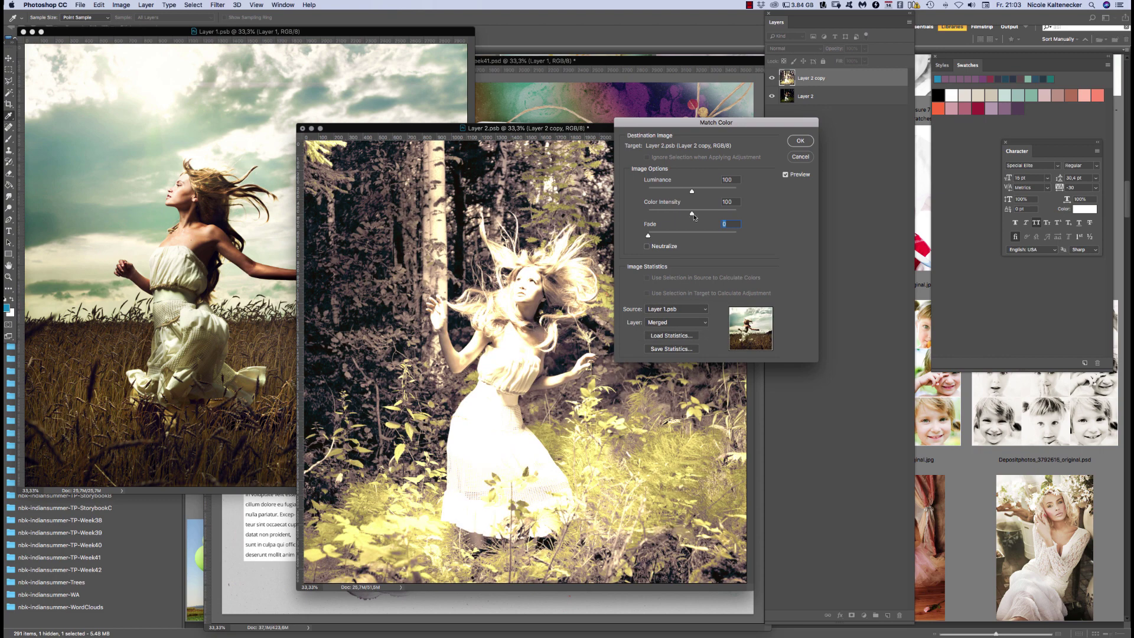
{"action": "left_click_drag", "start_coordinate": [694, 216], "coordinate": [655, 192]}
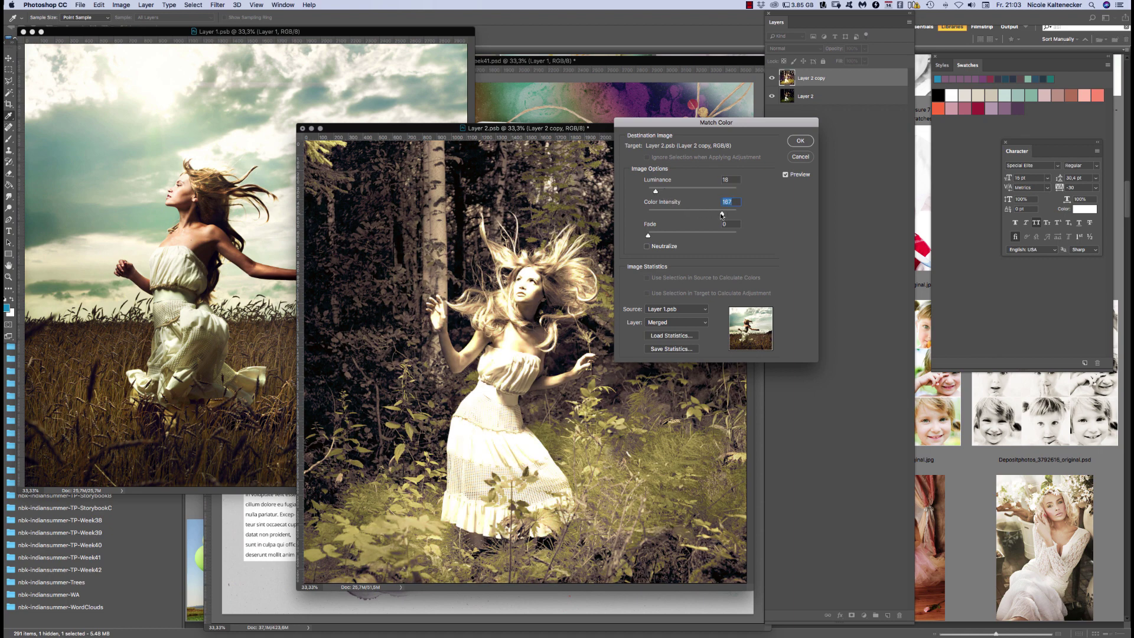
{"action": "left_click_drag", "start_coordinate": [722, 215], "coordinate": [671, 235]}
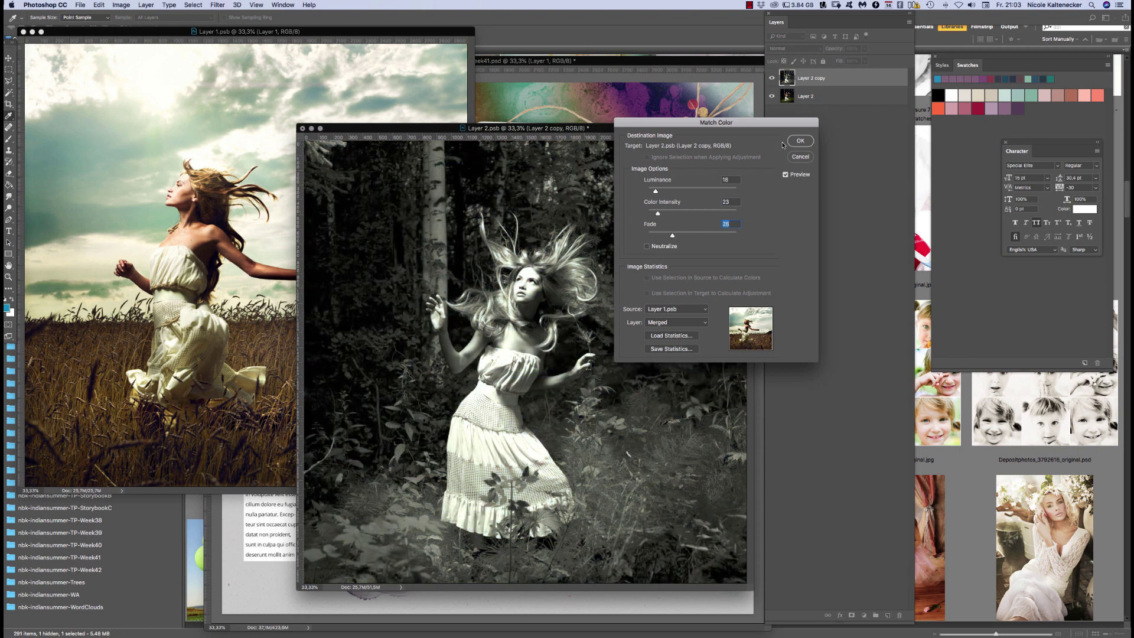
{"action": "left_click", "coordinate": [798, 159]}
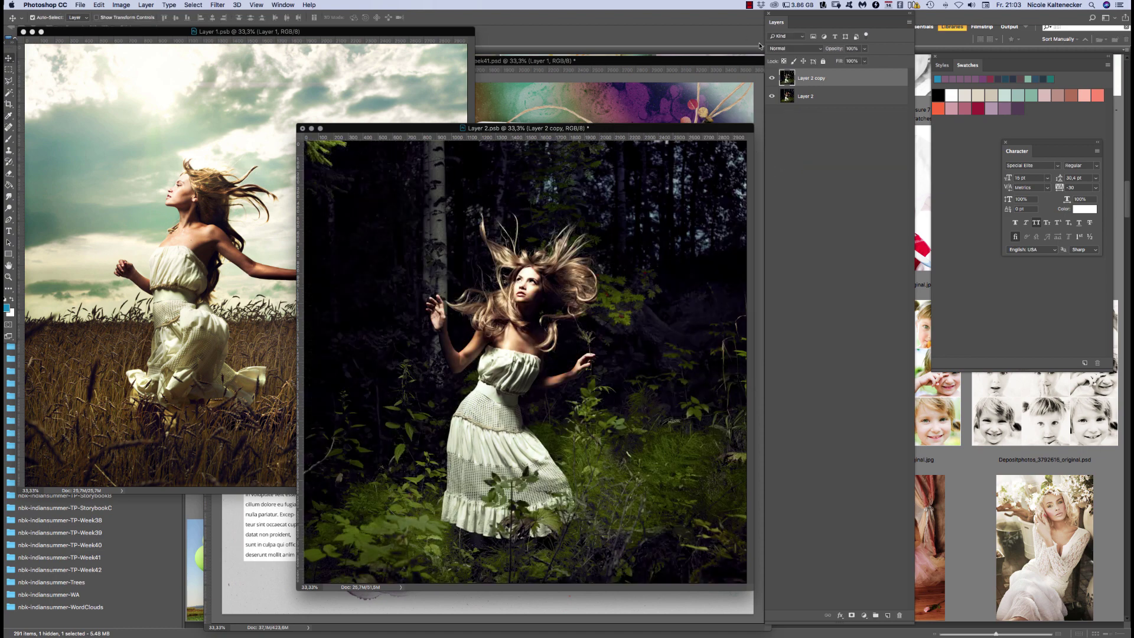
Start Replace Color on the duplicated forest layer, sample the green foliage and open the result color for editing
{"action": "key", "text": "super+shift+r"}
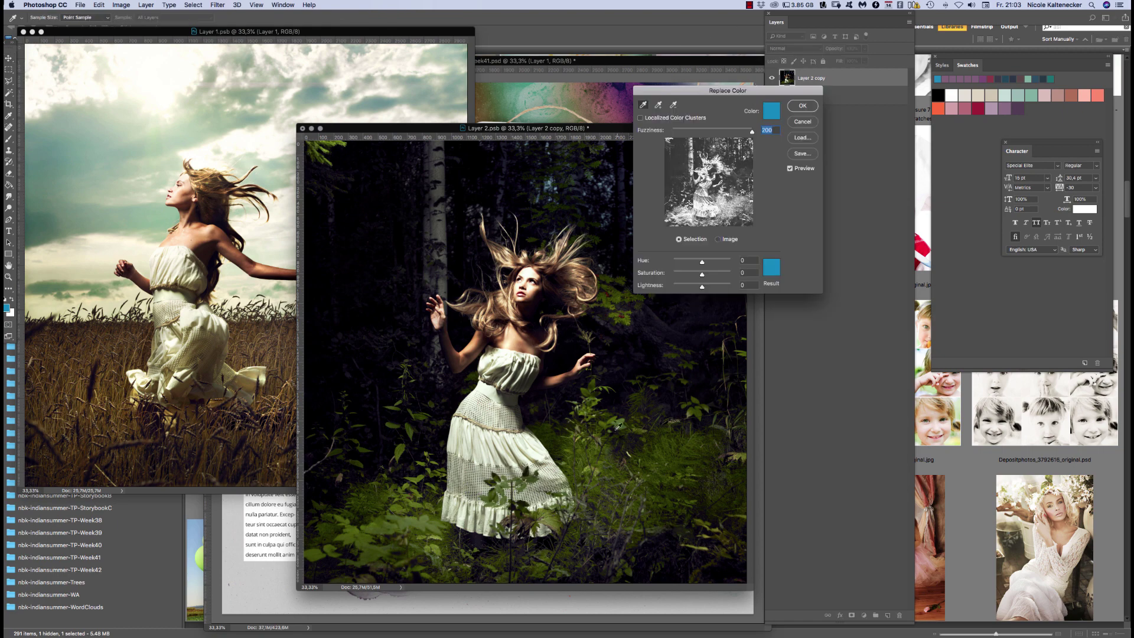
{"action": "left_click", "coordinate": [614, 418]}
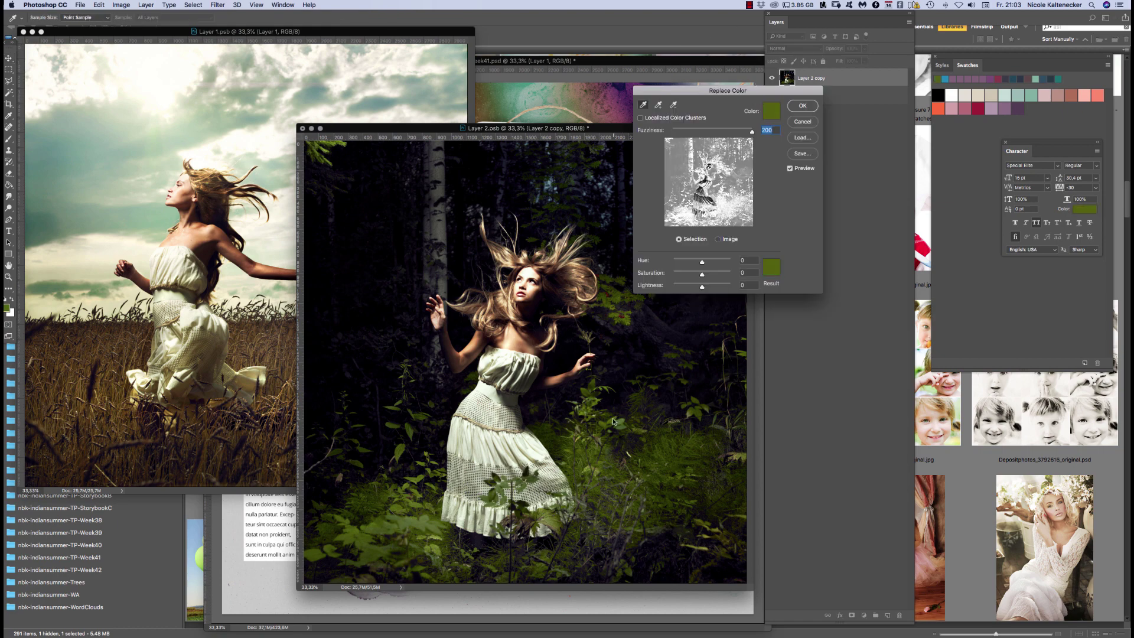
{"action": "left_click", "coordinate": [779, 264]}
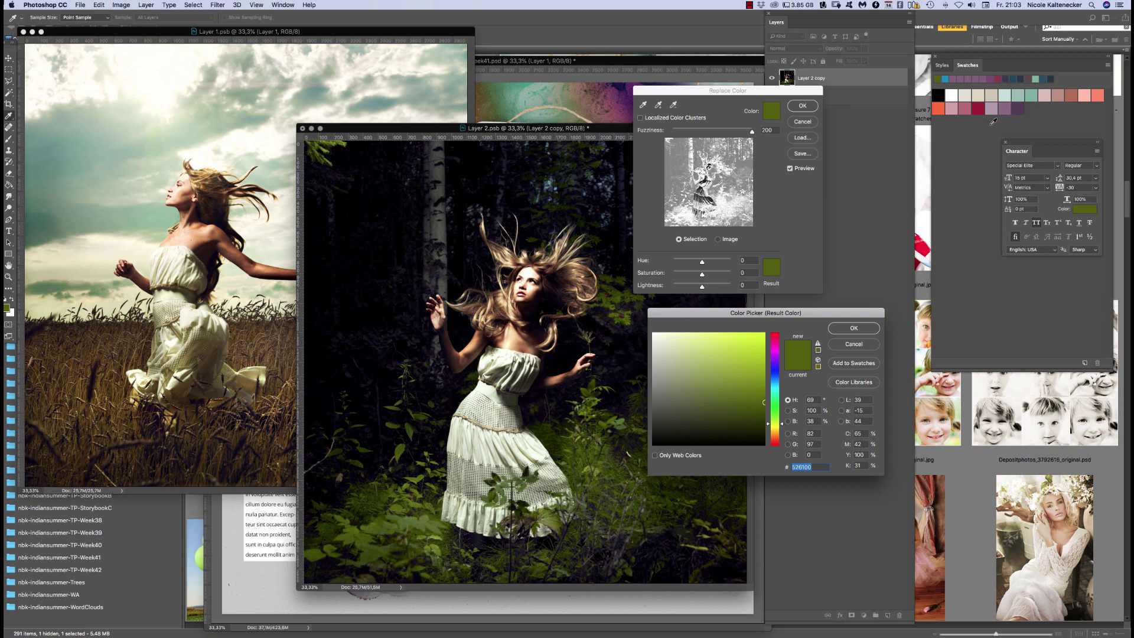
Try teal, brown, pink, beige, mauve and purple palette swatches as the foliage's result color, plus a darker green shade
{"action": "left_click", "coordinate": [1035, 93]}
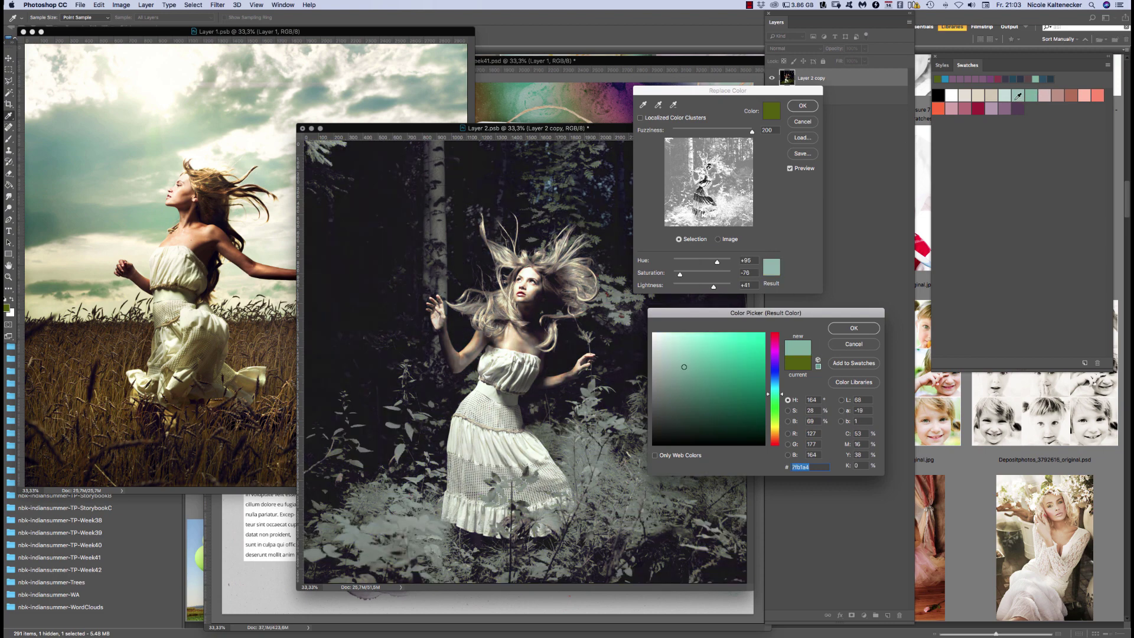
{"action": "left_click", "coordinate": [1009, 98]}
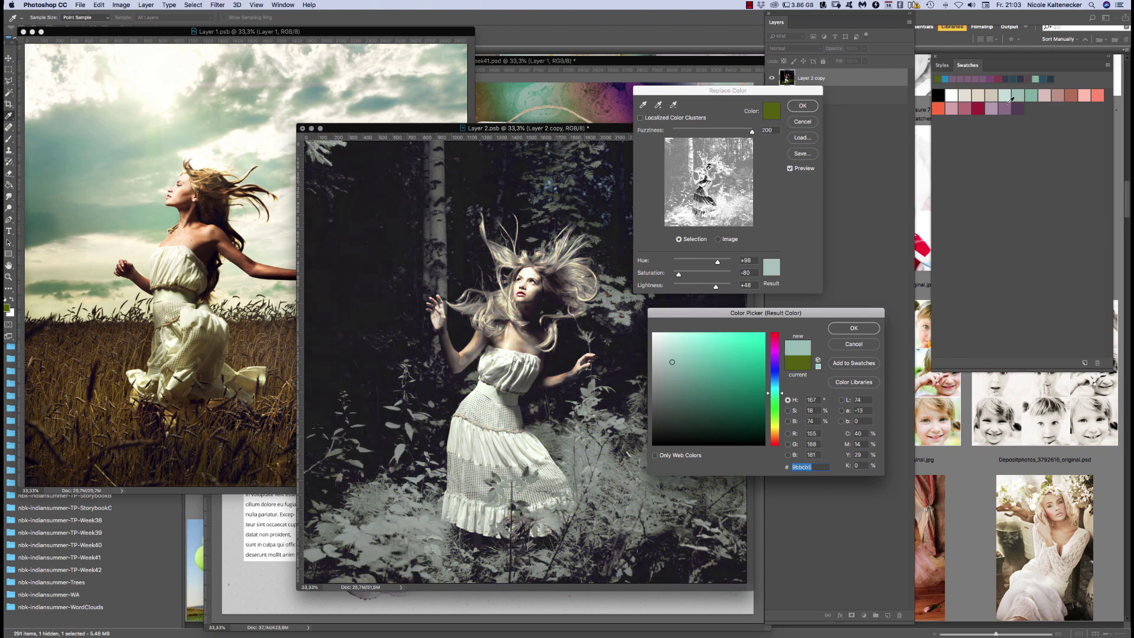
{"action": "left_click", "coordinate": [1073, 97]}
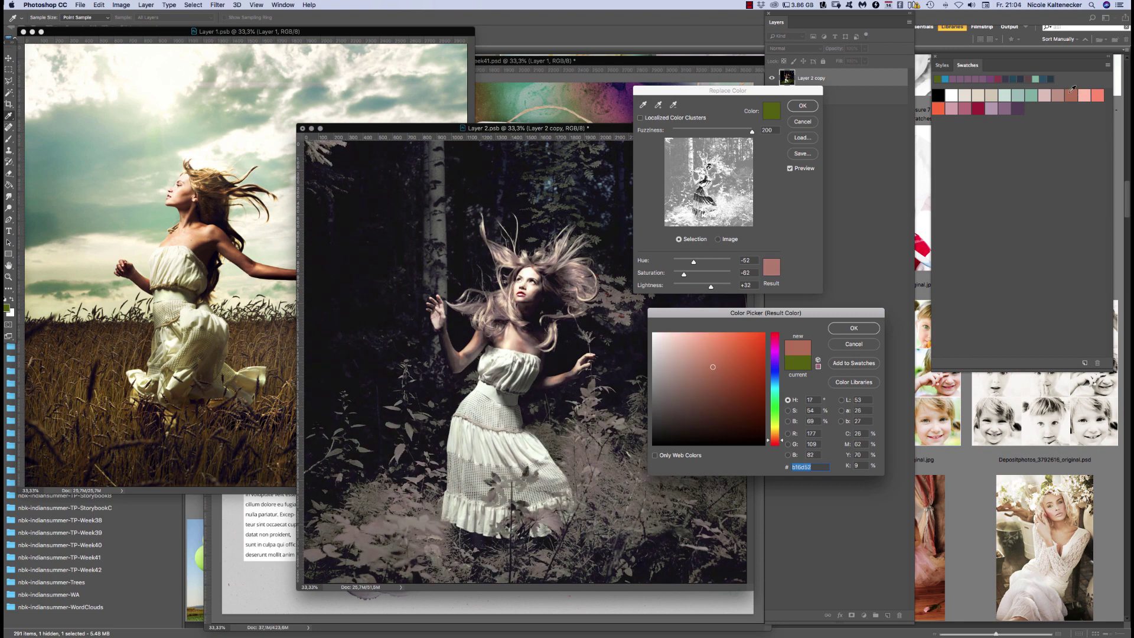
{"action": "left_click", "coordinate": [1085, 95]}
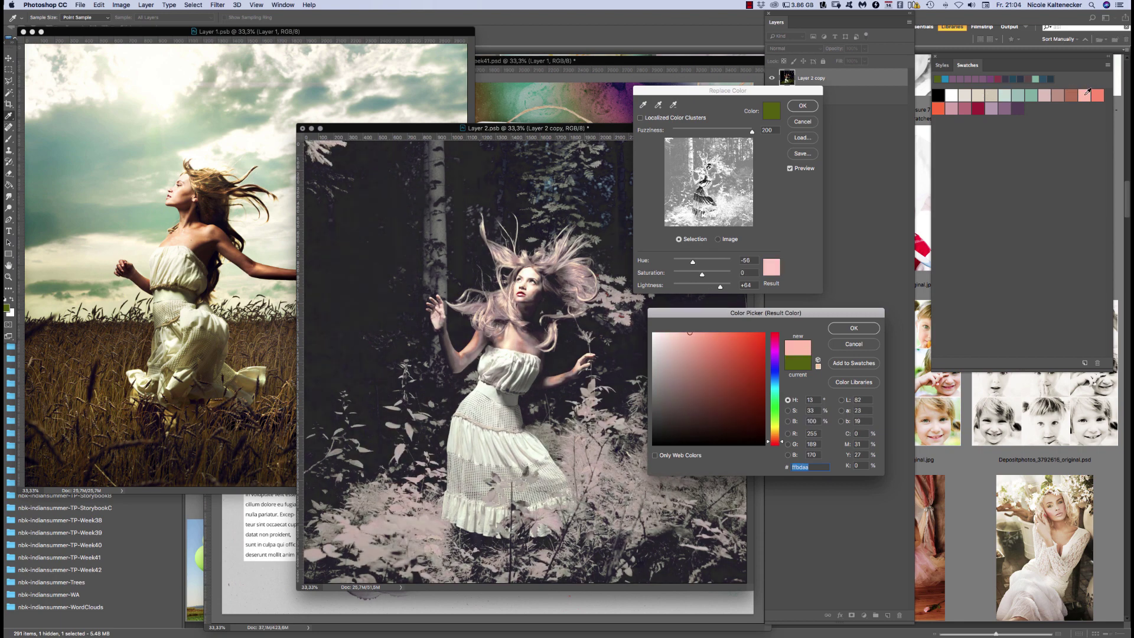
{"action": "left_click", "coordinate": [993, 94]}
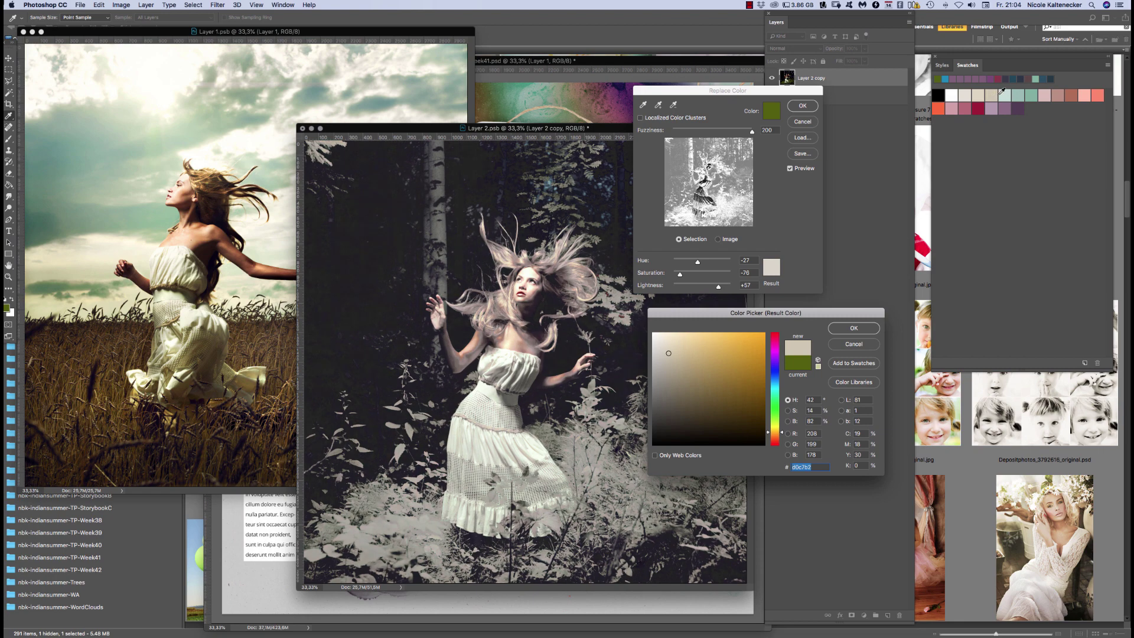
{"action": "left_click", "coordinate": [995, 107]}
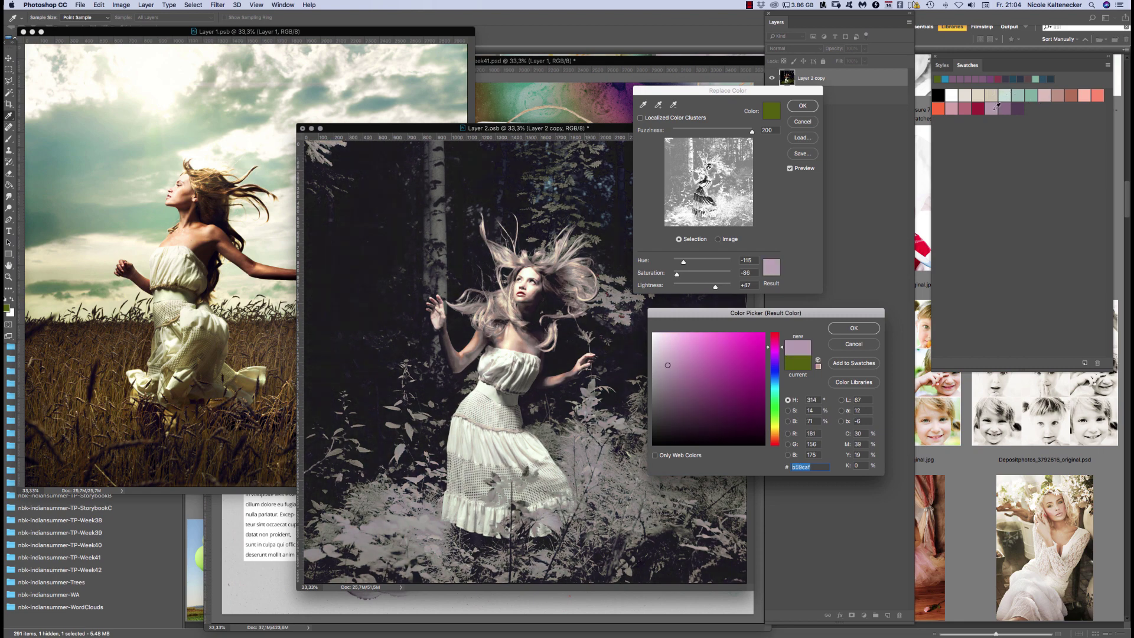
{"action": "left_click", "coordinate": [1019, 106]}
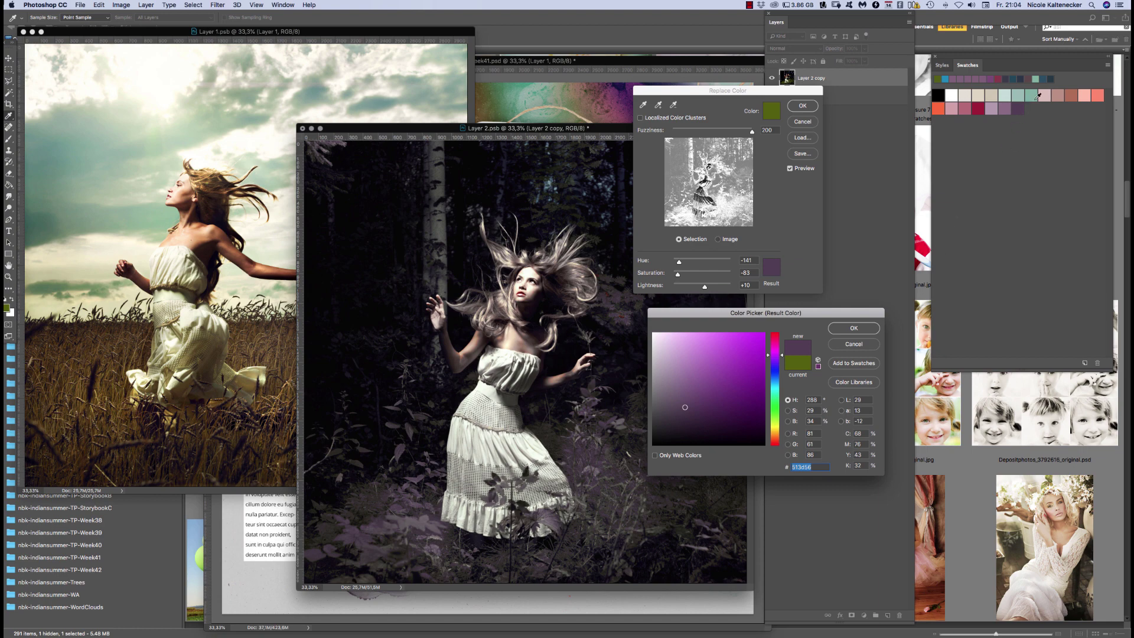
{"action": "left_click", "coordinate": [1034, 97]}
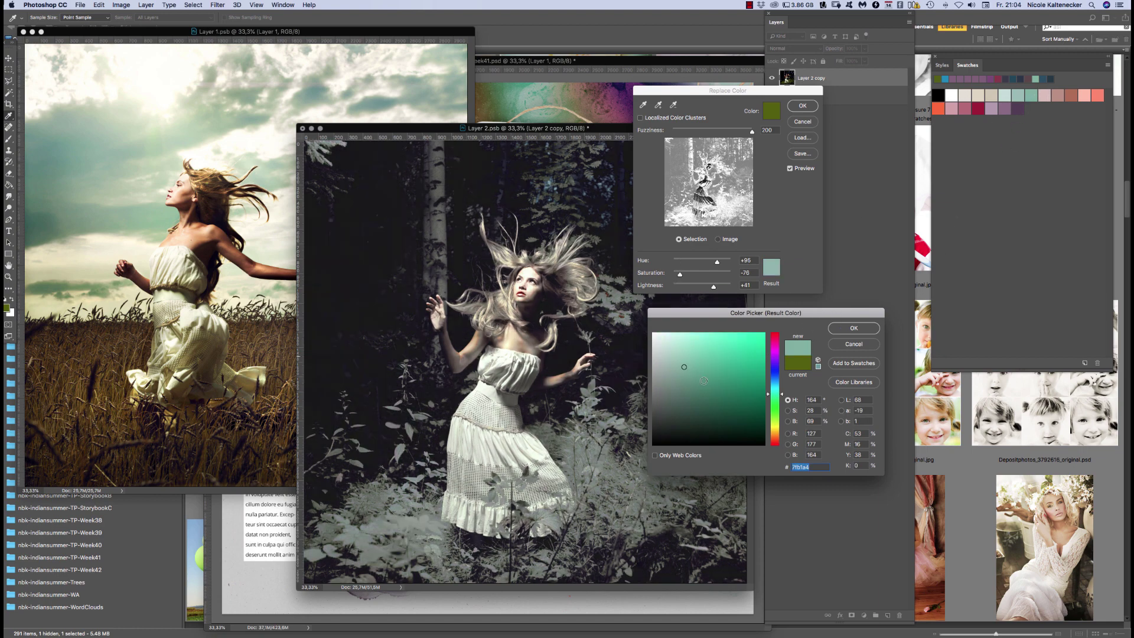
{"action": "left_click_drag", "start_coordinate": [684, 369], "coordinate": [716, 397]}
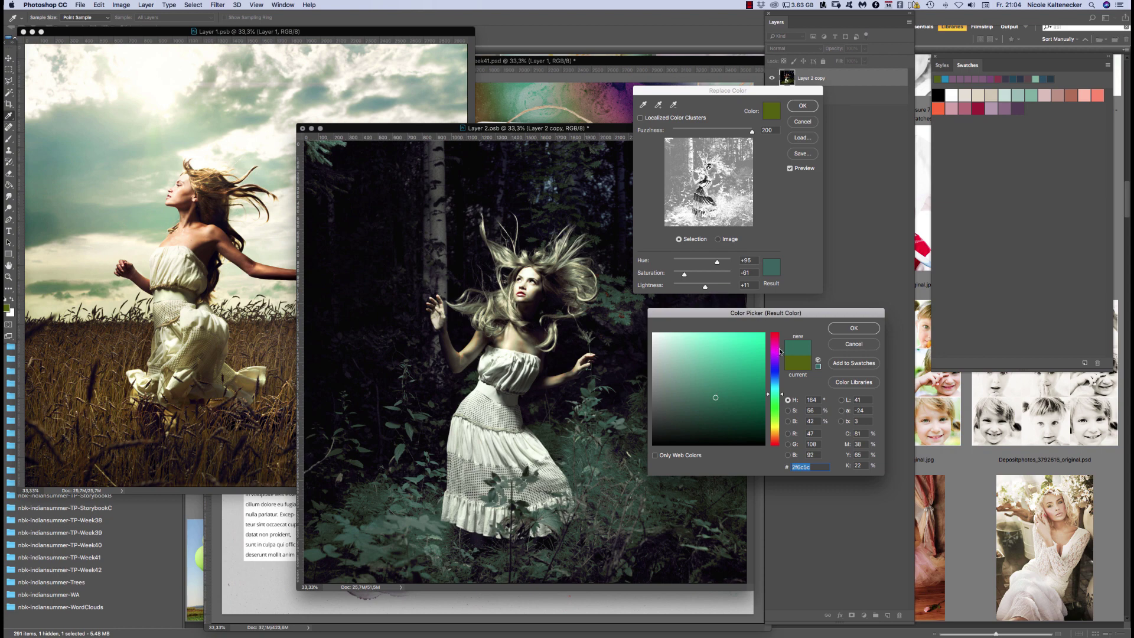
Sample a brown from the wheat in the field photo as the result color, shift it slightly darker and apply Replace Color
{"action": "left_click", "coordinate": [75, 214]}
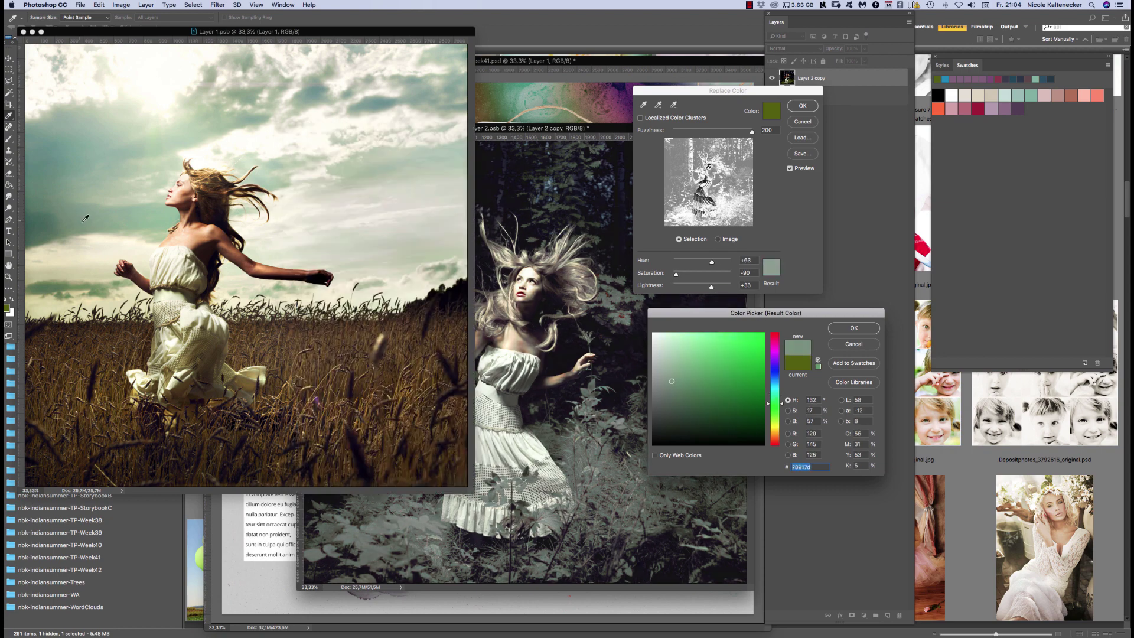
{"action": "left_click", "coordinate": [272, 332]}
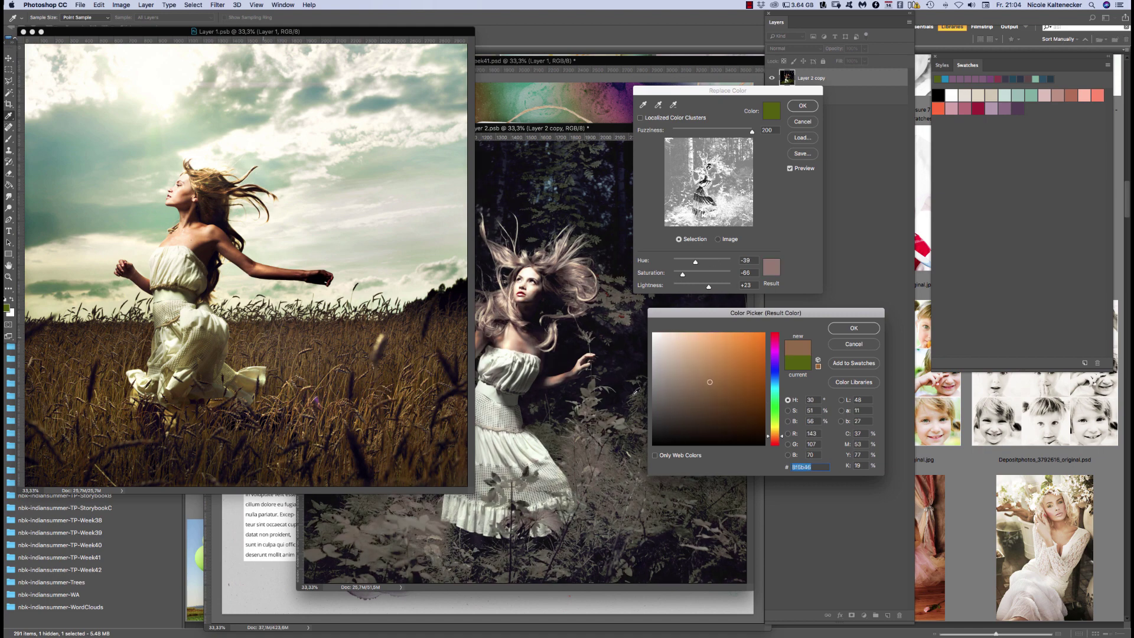
{"action": "mouse_move", "coordinate": [715, 379]}
{"action": "left_mouse_down"}
{"action": "mouse_move", "coordinate": [686, 376]}
{"action": "mouse_move", "coordinate": [705, 387]}
{"action": "left_mouse_up"}
{"action": "left_click", "coordinate": [844, 330]}
{"action": "left_click", "coordinate": [803, 105]}
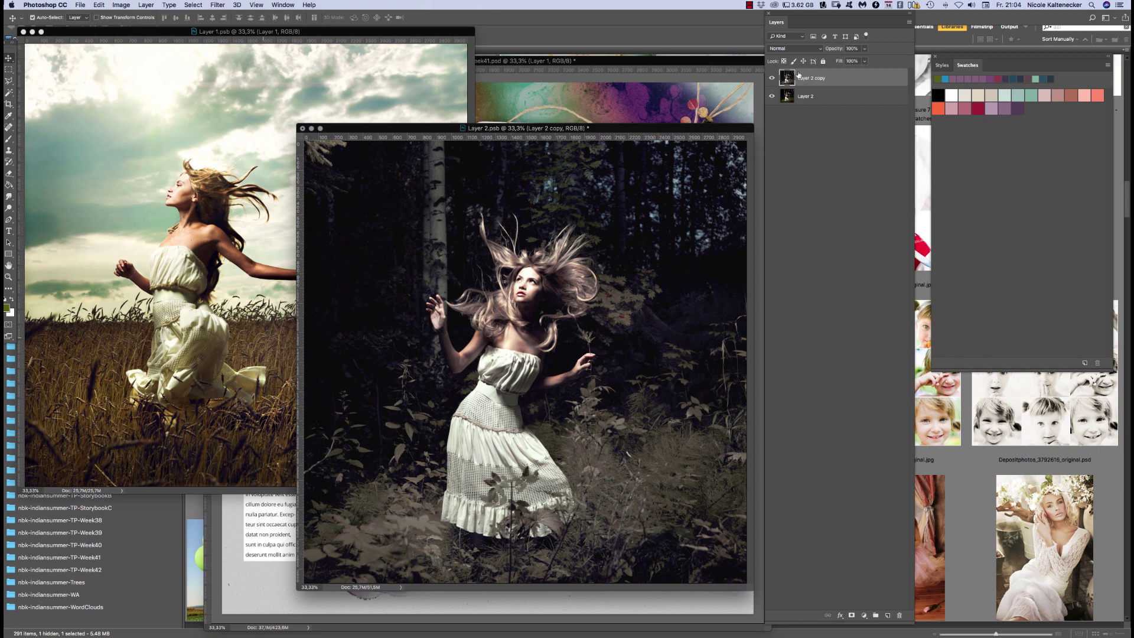
Compare the forest photo with and without the recolored duplicate layer
{"action": "left_click", "coordinate": [774, 79]}
{"action": "left_click", "coordinate": [774, 79]}
{"action": "left_click", "coordinate": [774, 78]}
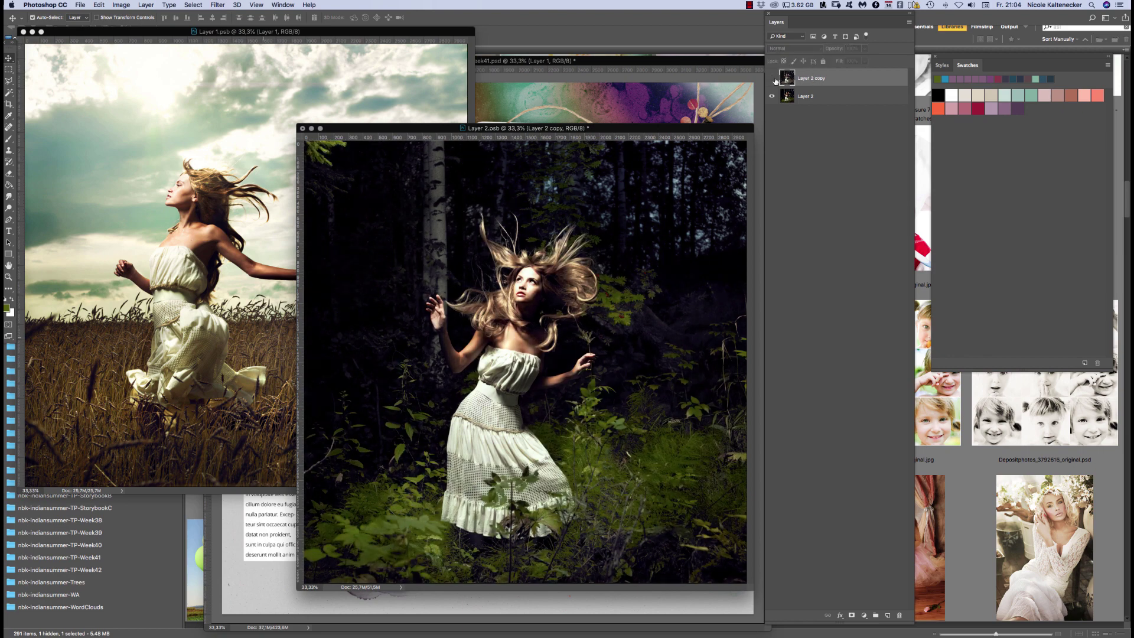
{"action": "left_click", "coordinate": [773, 78]}
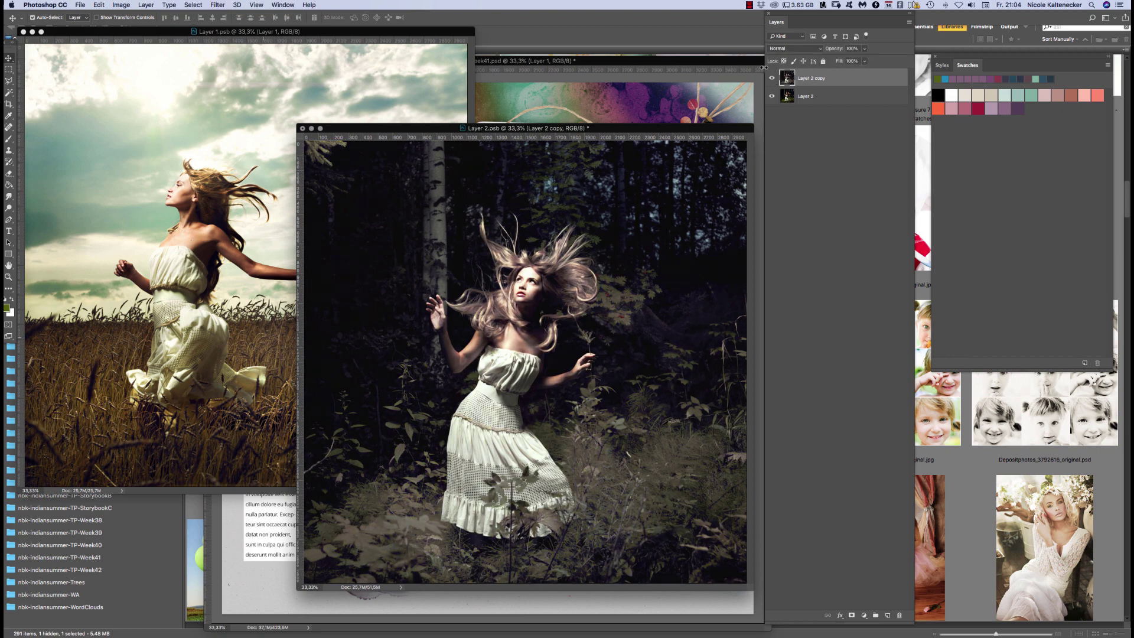
{"action": "left_click", "coordinate": [772, 79]}
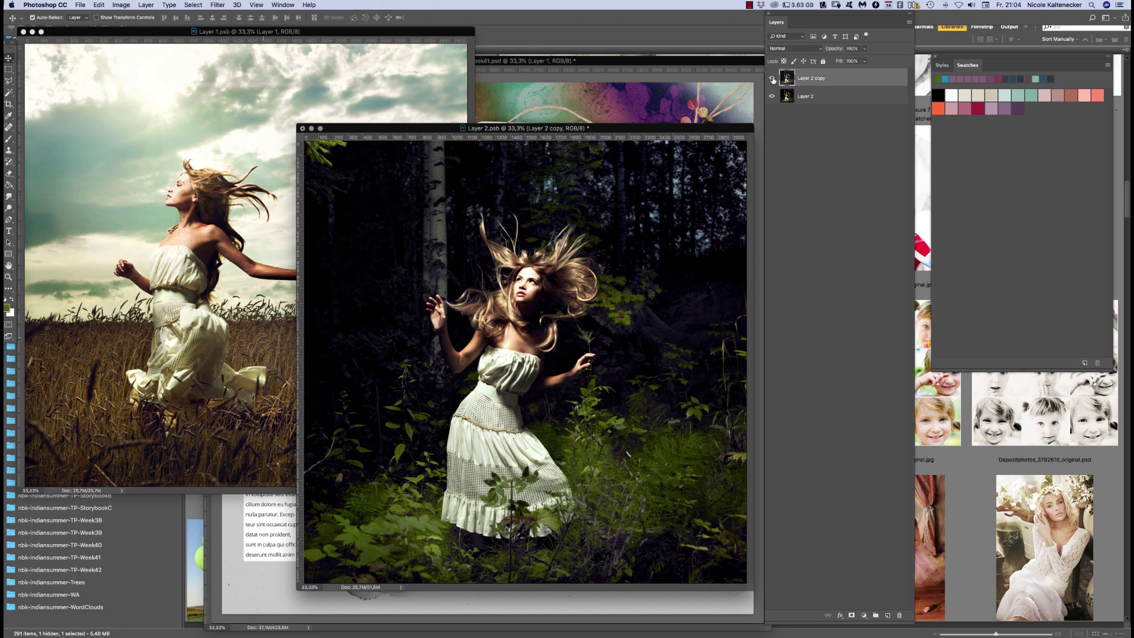
{"action": "left_click", "coordinate": [772, 78]}
Save and close the forest photo's Smart Object and return to the Week41 layout
{"action": "key", "text": "super+s"}
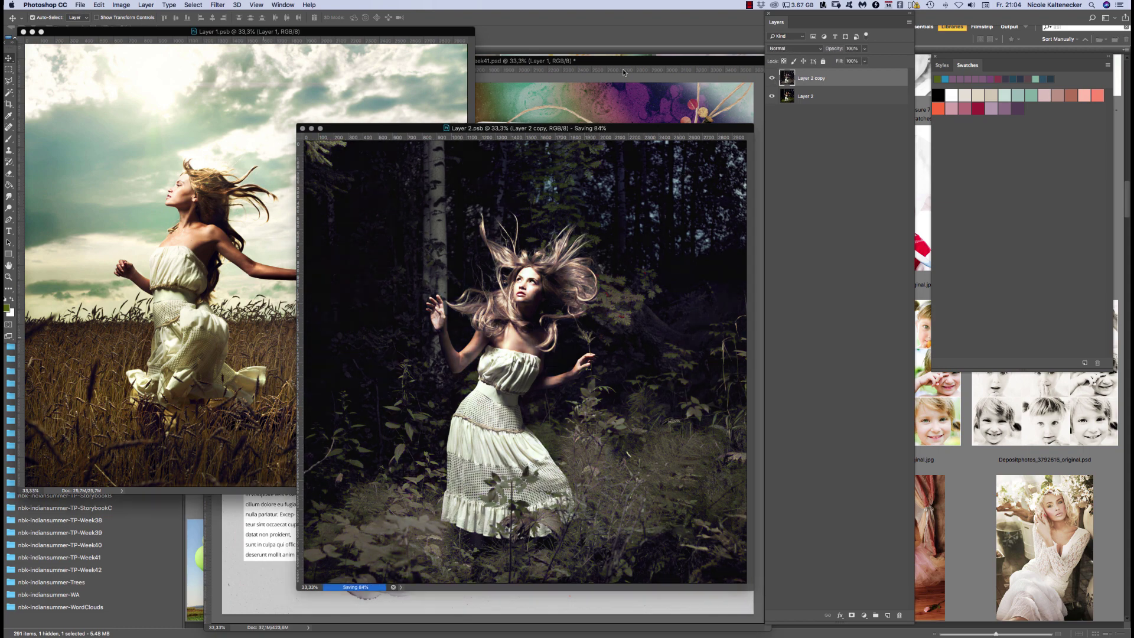
{"action": "key", "text": "super+w"}
{"action": "left_click", "coordinate": [614, 396]}
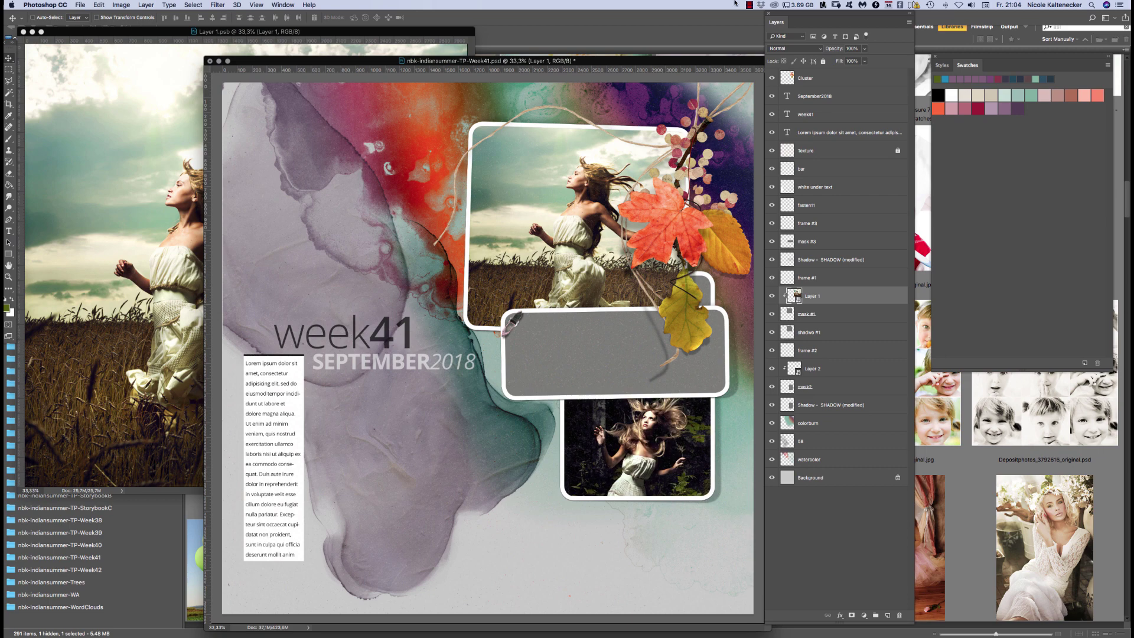
{"action": "key", "text": "super+z"}
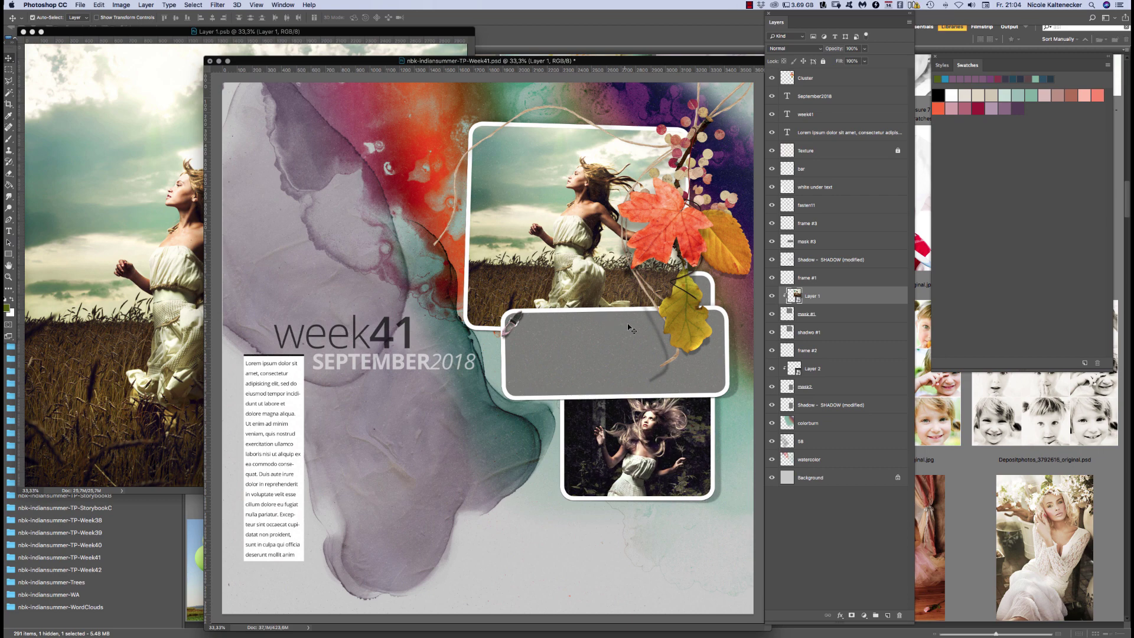
Select the mask #3 layer, switch to Adobe Bridge and open the grass photo 242834.jpg from the _Pix.com folder
{"action": "left_click", "coordinate": [587, 359]}
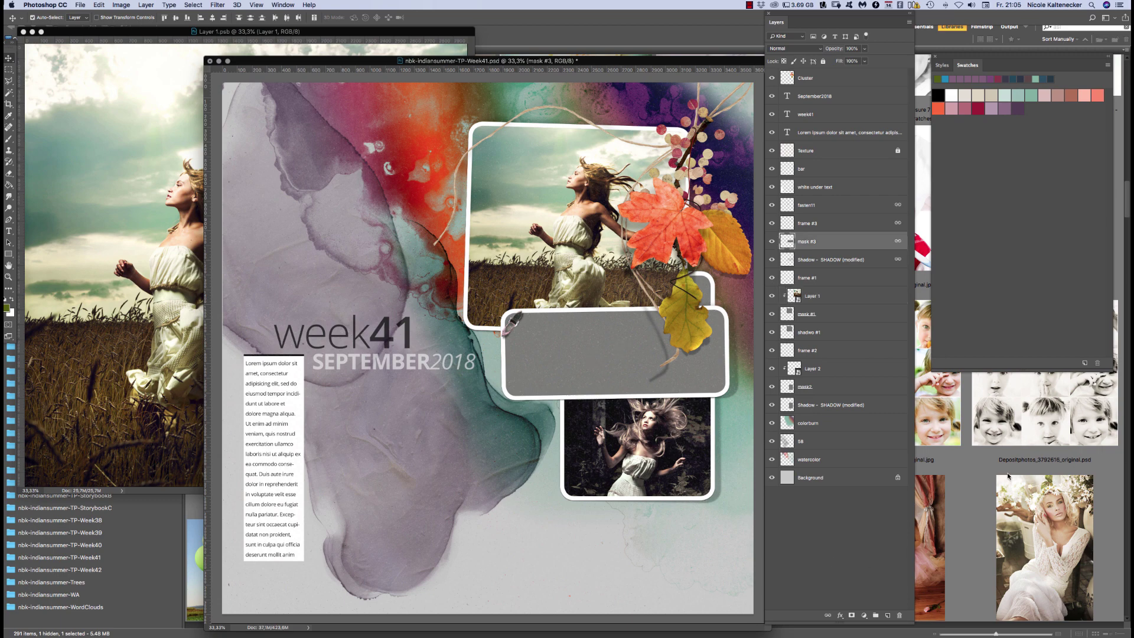
{"action": "left_click", "coordinate": [167, 580]}
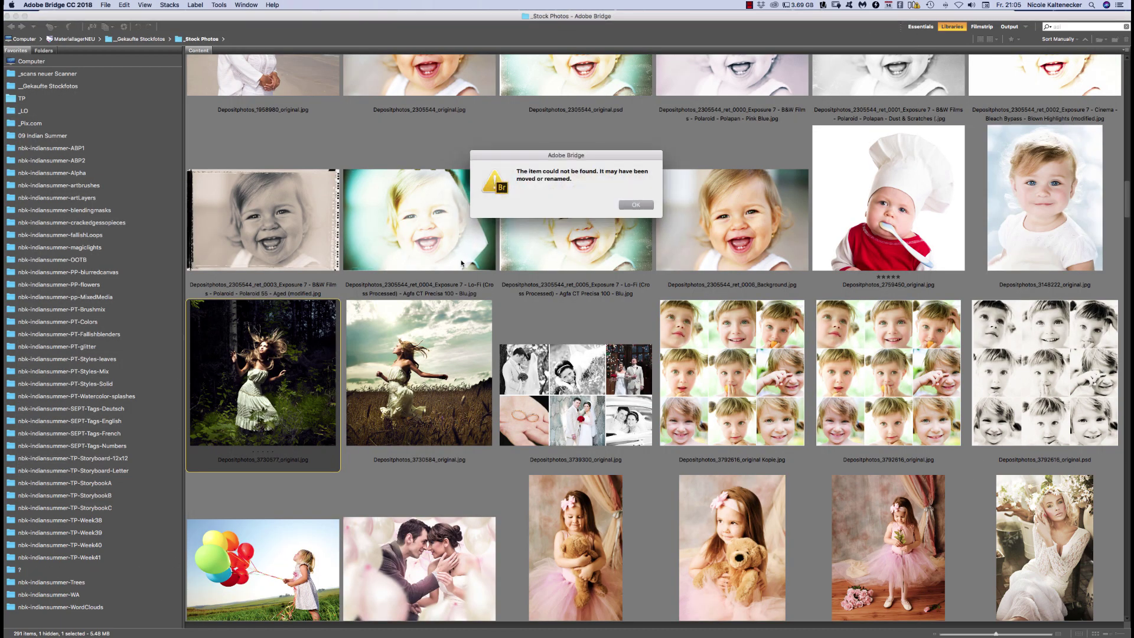
{"action": "key", "text": "Return"}
{"action": "left_click", "coordinate": [44, 125]}
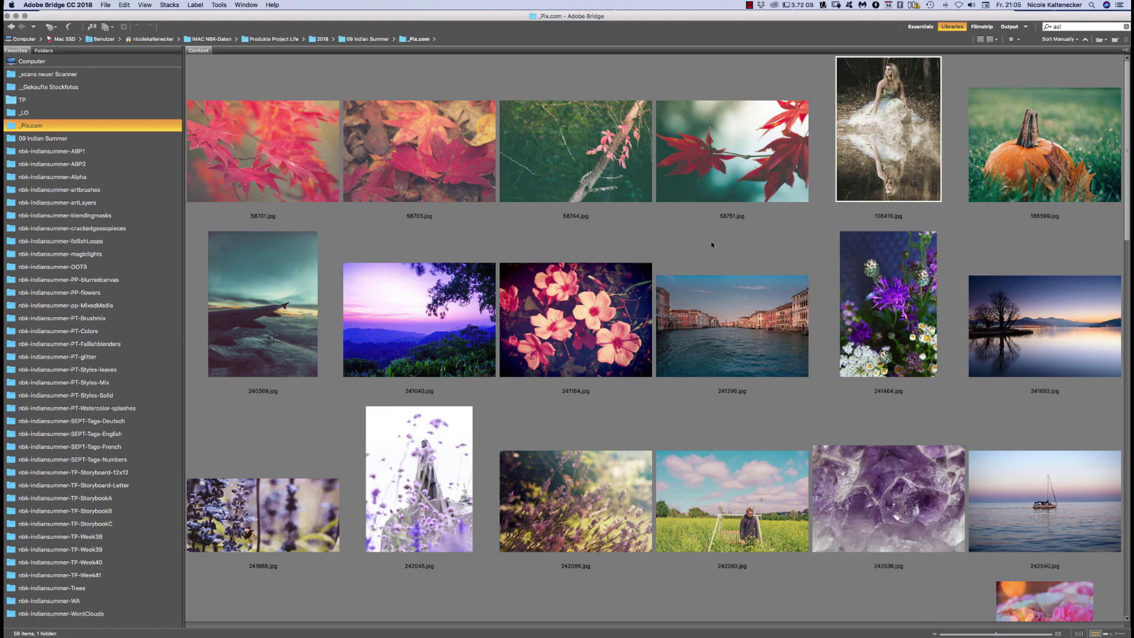
{"action": "scroll", "coordinate": [1015, 298], "scroll_direction": "down", "scroll_amount": 10}
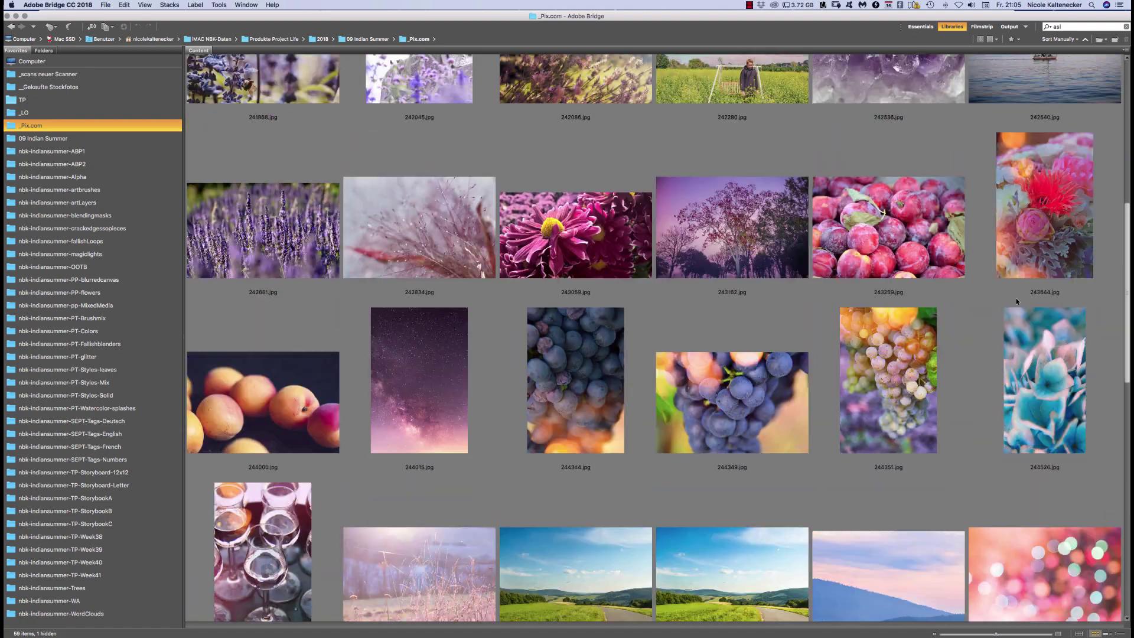
{"action": "scroll", "coordinate": [992, 329], "scroll_direction": "down", "scroll_amount": 3}
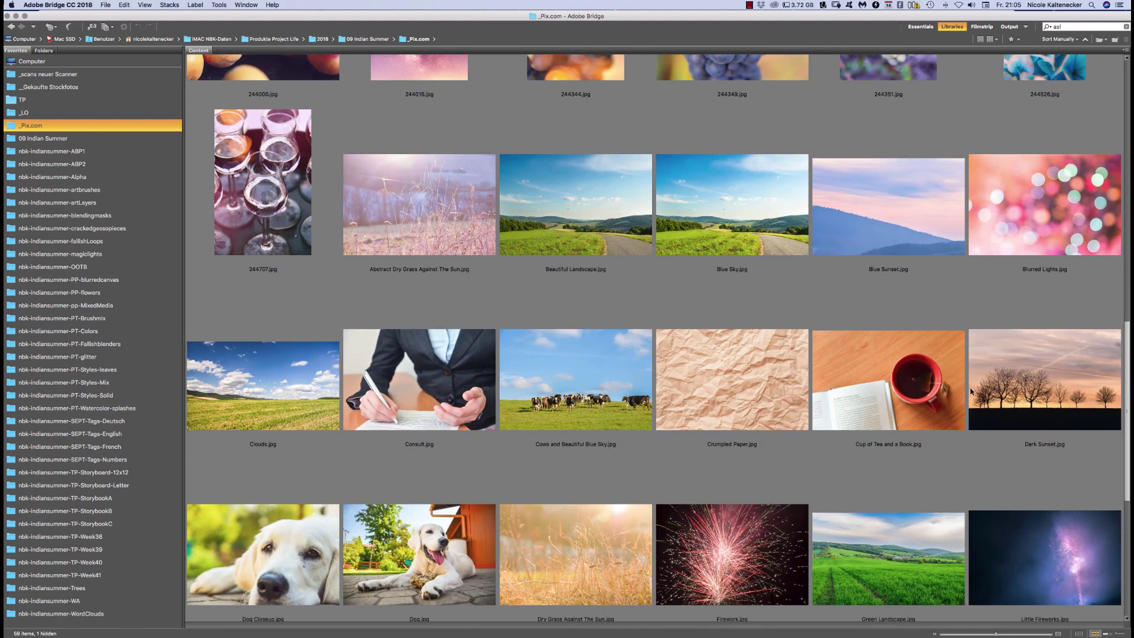
{"action": "scroll", "coordinate": [971, 391], "scroll_direction": "up", "scroll_amount": 1}
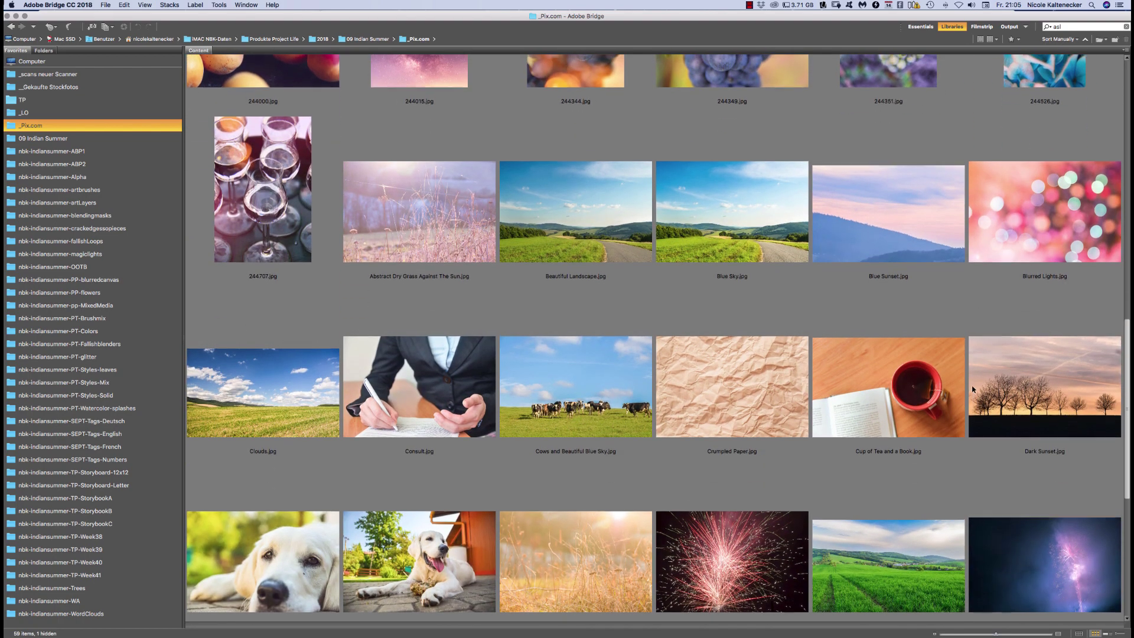
{"action": "scroll", "coordinate": [973, 382], "scroll_direction": "up", "scroll_amount": 9}
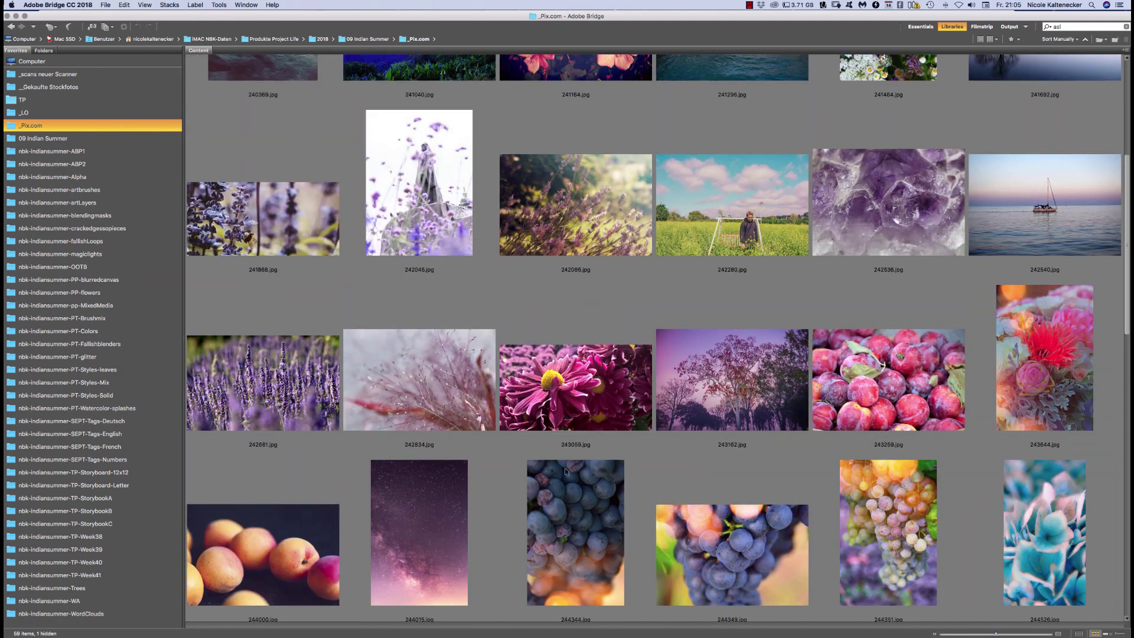
{"action": "double_click", "coordinate": [480, 420]}
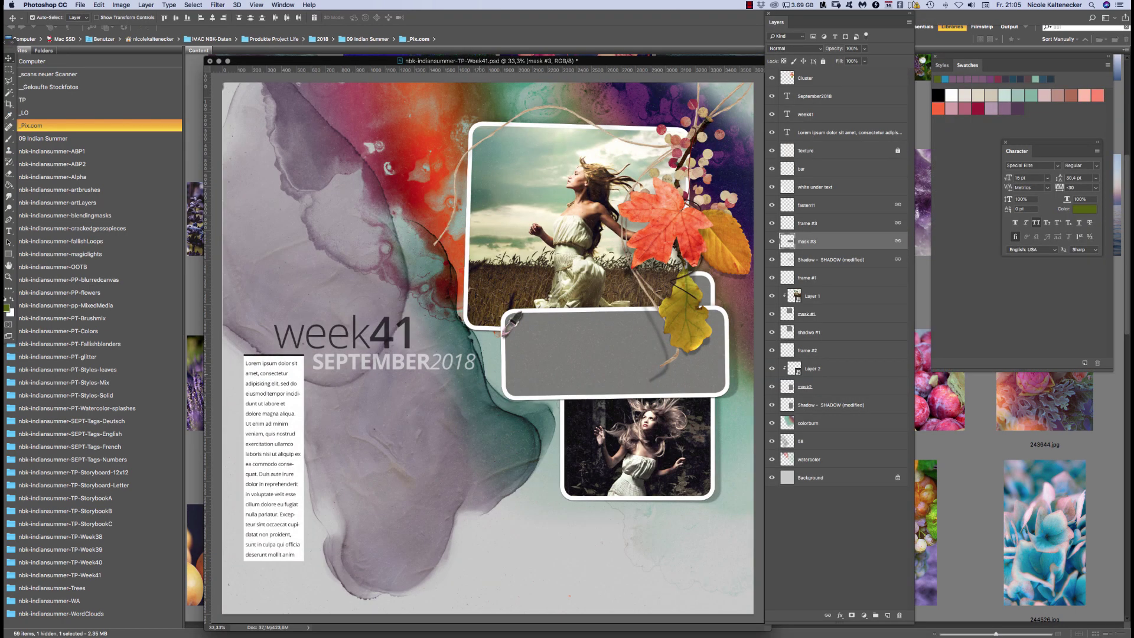
Close the copied grass photo, paste it above mask #3 in the Week41 layout and clip it to that mask
{"action": "key", "text": "super+w"}
{"action": "key", "text": "super+v"}
{"action": "key", "text": "alt+super+g"}
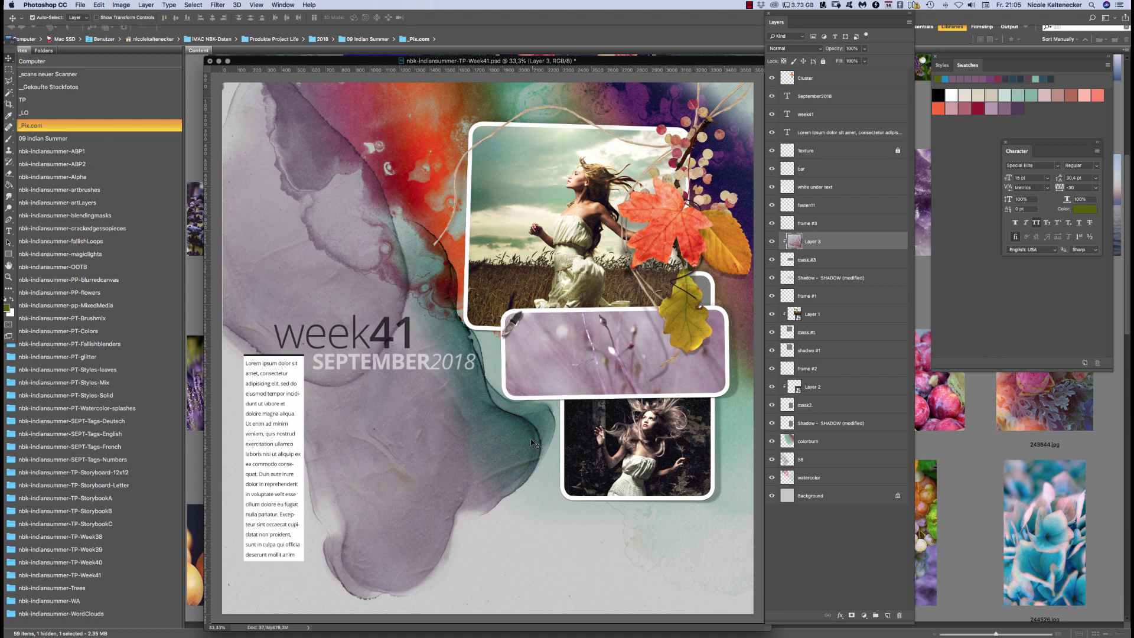
Paste the grass photo above the layer directly below colorburn and clip it to that layer's watercolor shape
{"action": "left_click", "coordinate": [811, 449]}
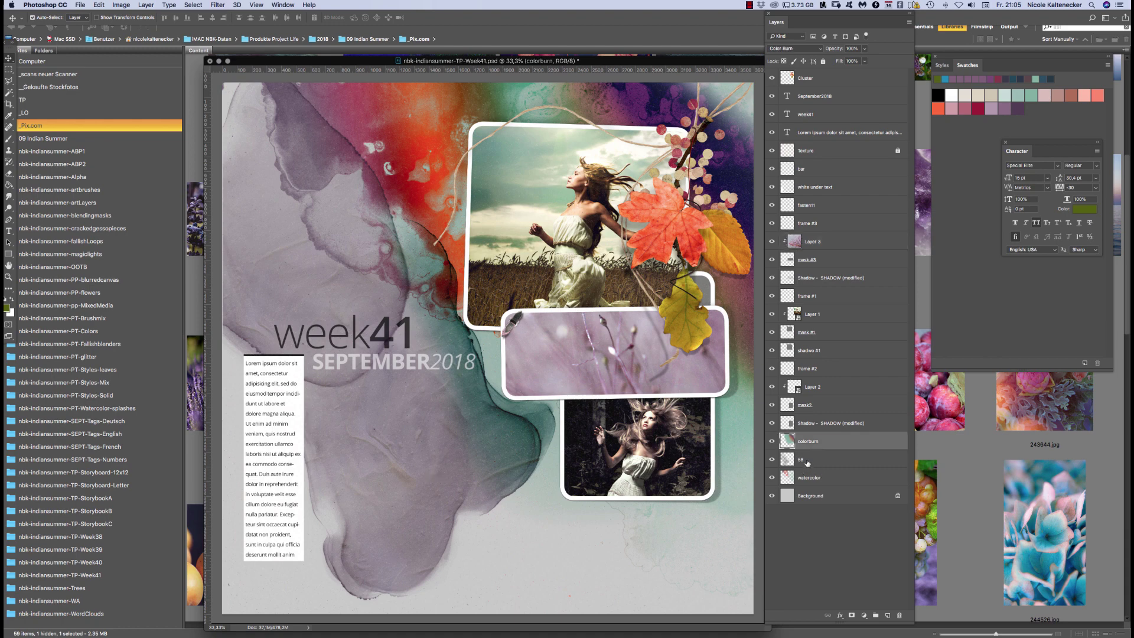
{"action": "left_click", "coordinate": [803, 462]}
{"action": "key", "text": "ctrl+v"}
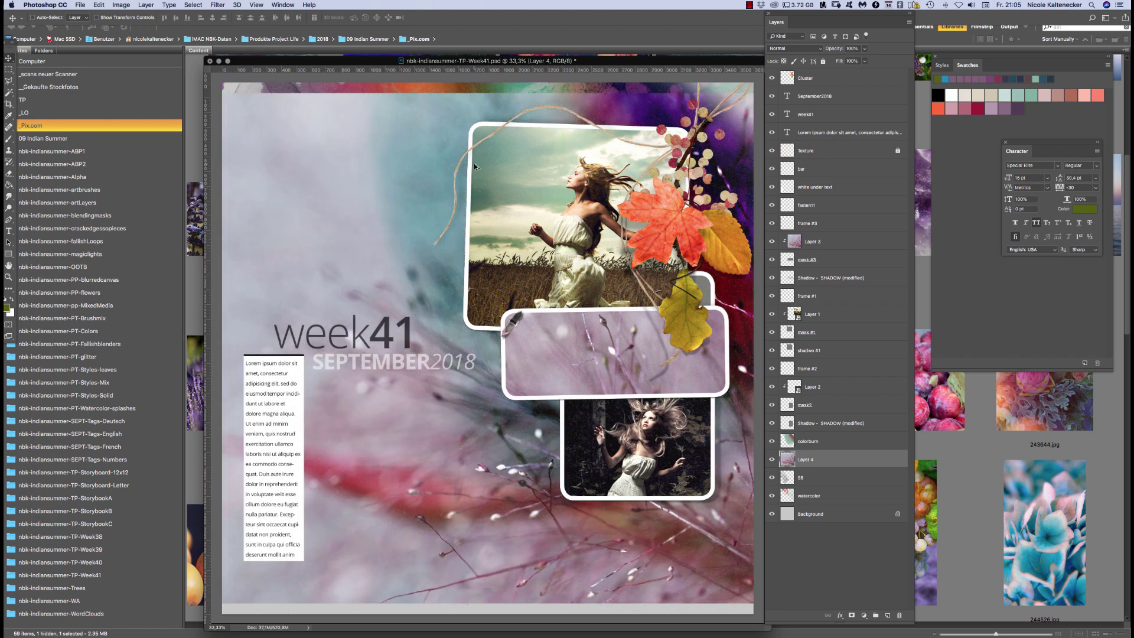
{"action": "key", "text": "ctrl+alt+g"}
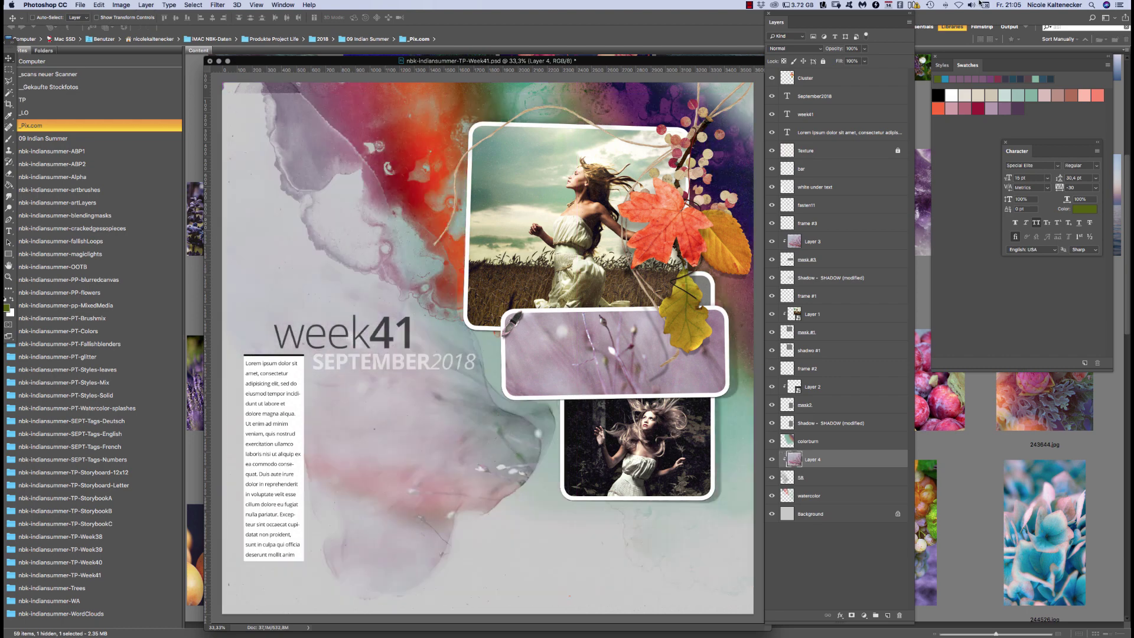
Enlarge the clipped grass photo to about 110% and shift it left across the watercolor shape
{"action": "key", "text": "ctrl+t"}
{"action": "left_click_drag", "start_coordinate": [222, 92], "coordinate": [196, 67]}
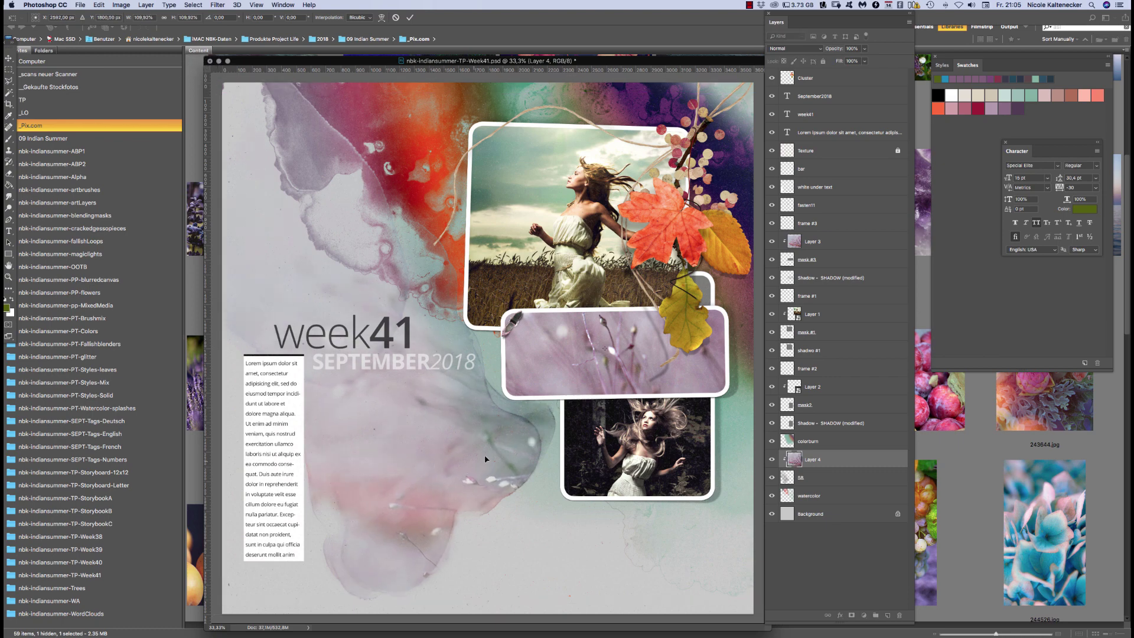
{"action": "left_click_drag", "start_coordinate": [485, 459], "coordinate": [340, 458]}
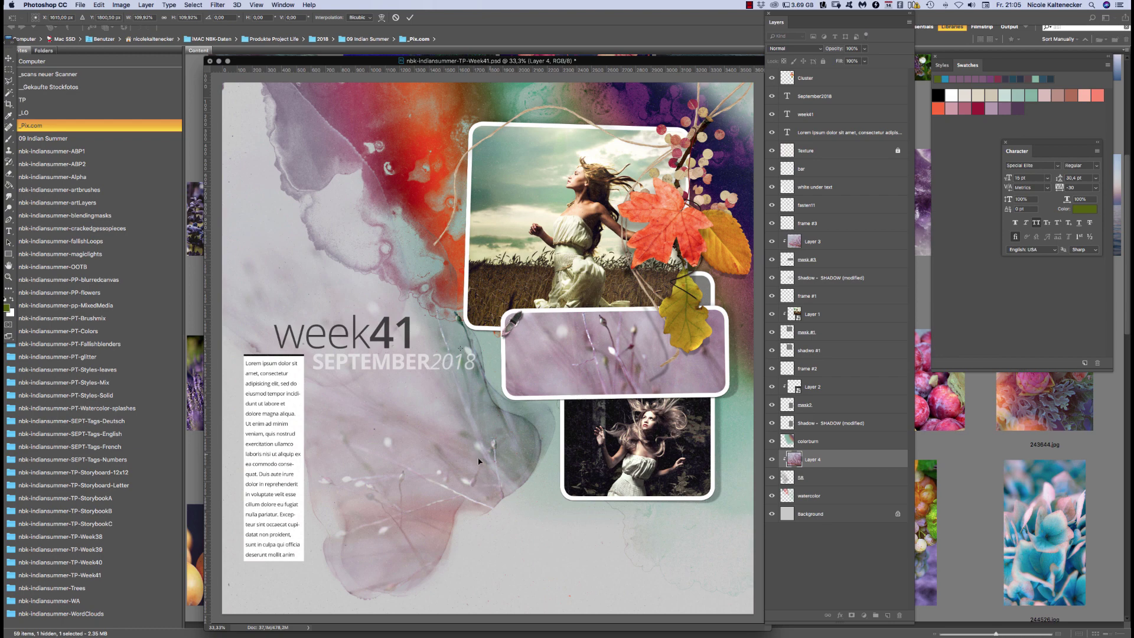
{"action": "key", "text": "Return"}
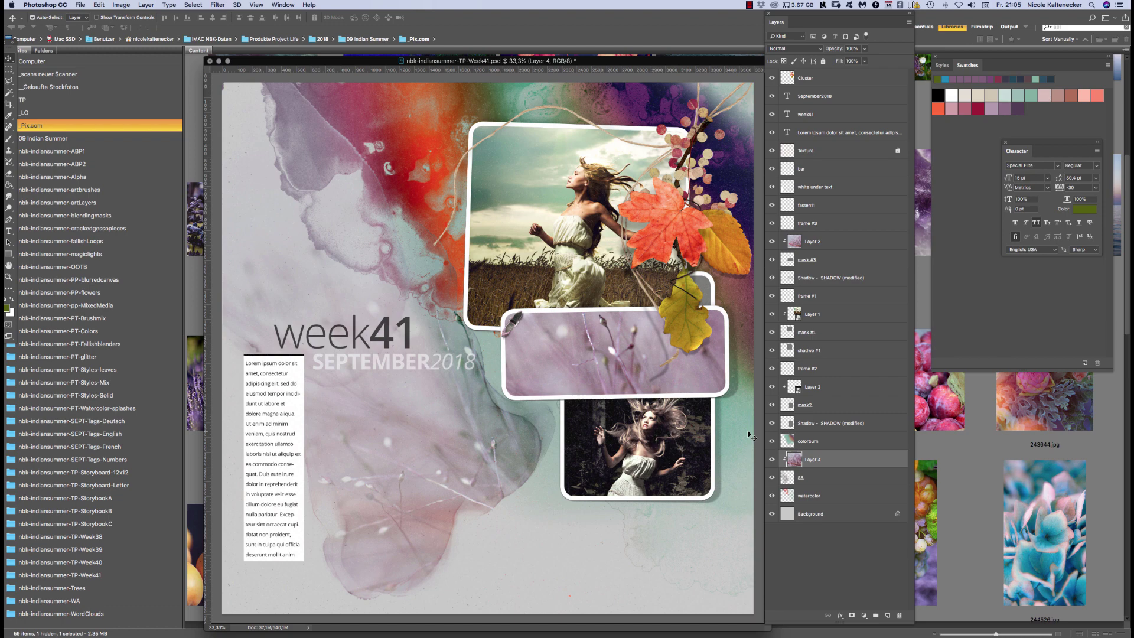
{"action": "left_click", "coordinate": [829, 441]}
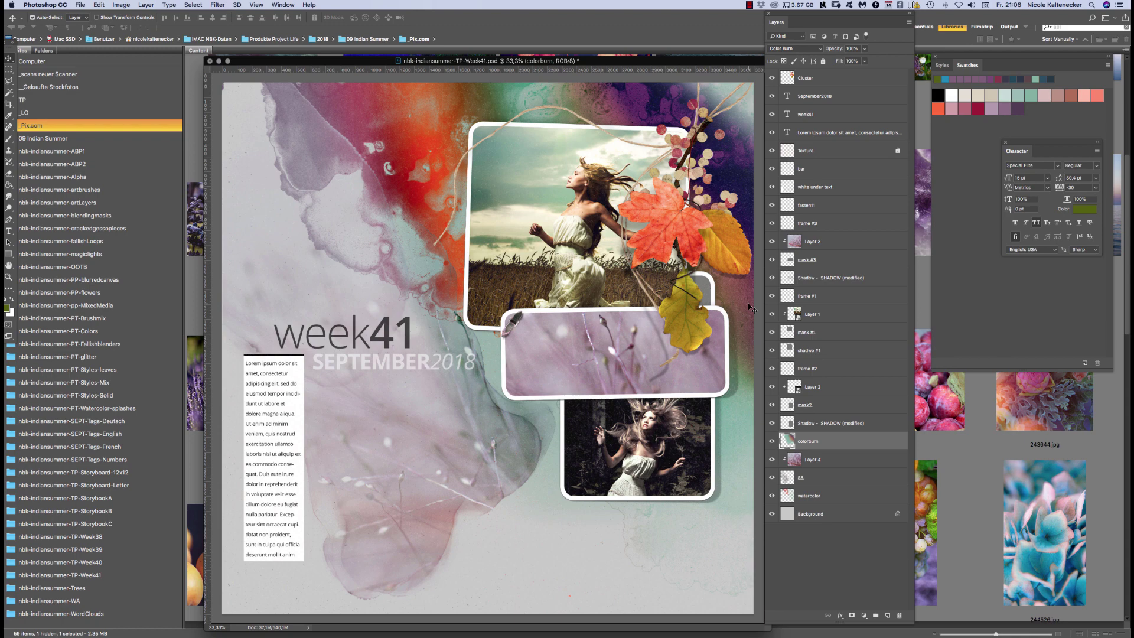
{"action": "key", "text": "super+shift+r"}
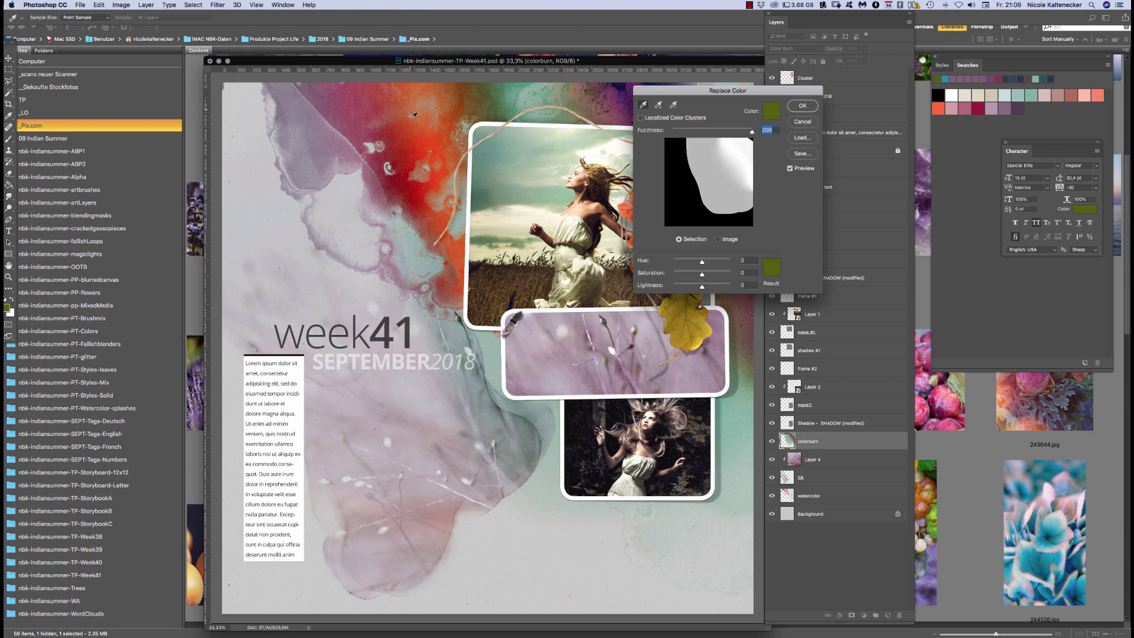
{"action": "left_click", "coordinate": [413, 115]}
{"action": "left_click", "coordinate": [780, 269]}
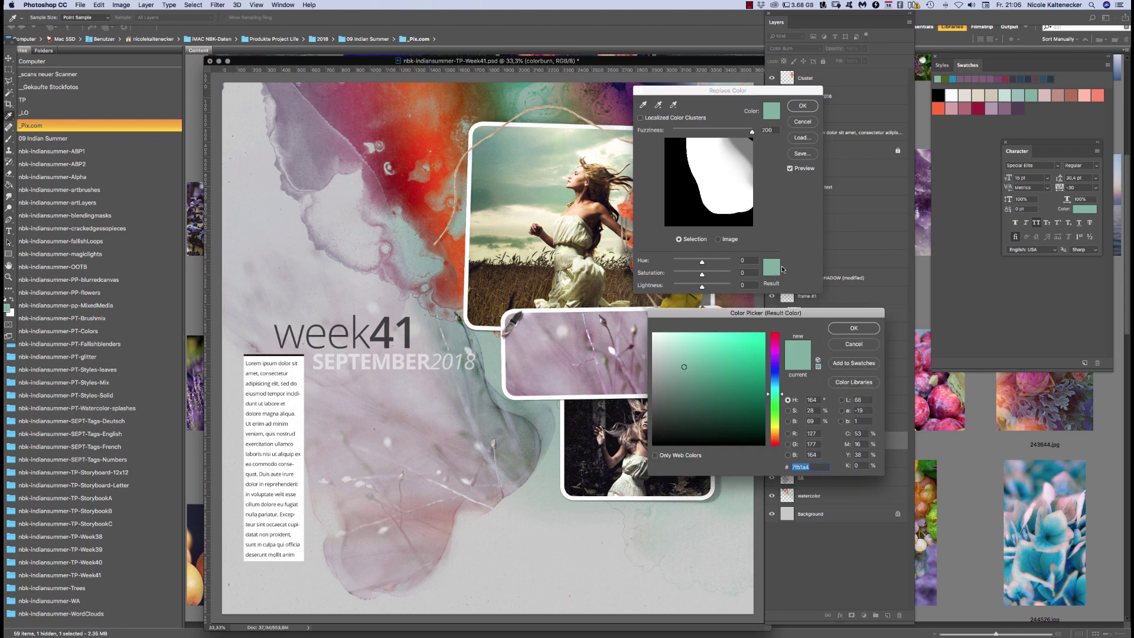
{"action": "left_click", "coordinate": [847, 346]}
{"action": "left_click", "coordinate": [802, 119]}
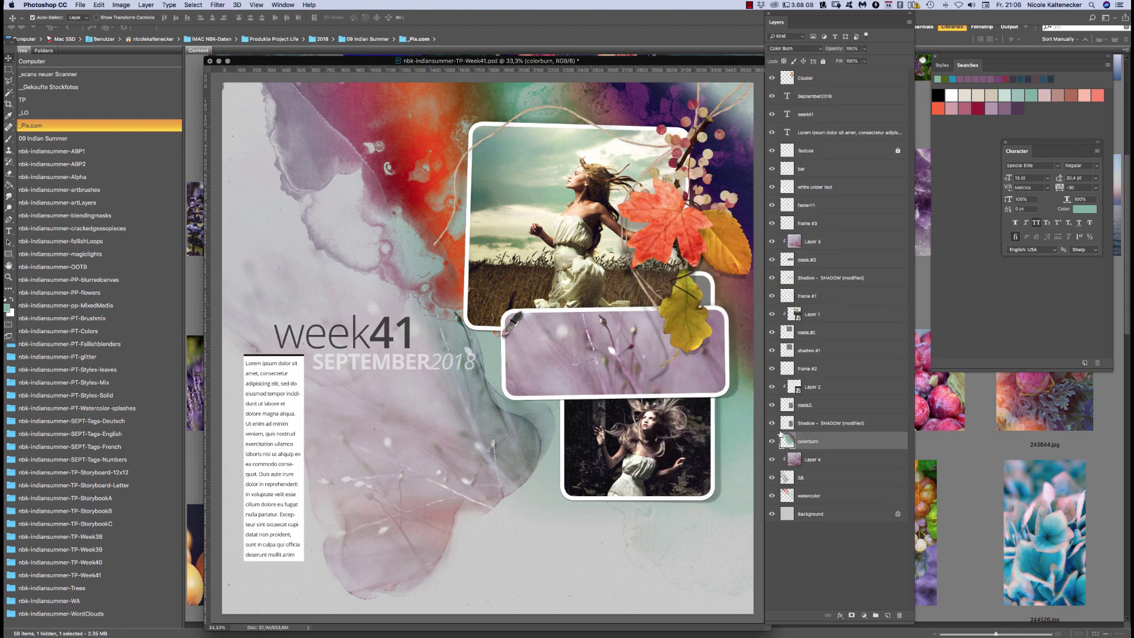
Try several color overlay styles on the watercolor layer and apply the dark purple one
{"action": "left_click", "coordinate": [771, 441]}
{"action": "left_click", "coordinate": [771, 441]}
{"action": "left_click", "coordinate": [810, 496]}
{"action": "left_click", "coordinate": [770, 495]}
{"action": "left_click", "coordinate": [771, 495]}
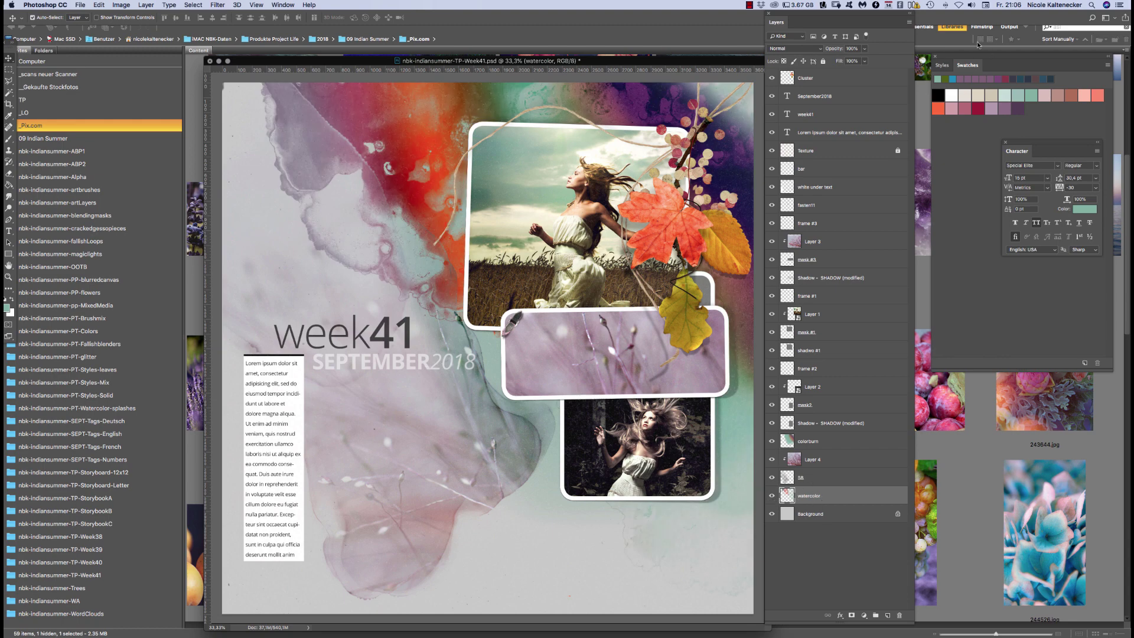
{"action": "left_click", "coordinate": [942, 65]}
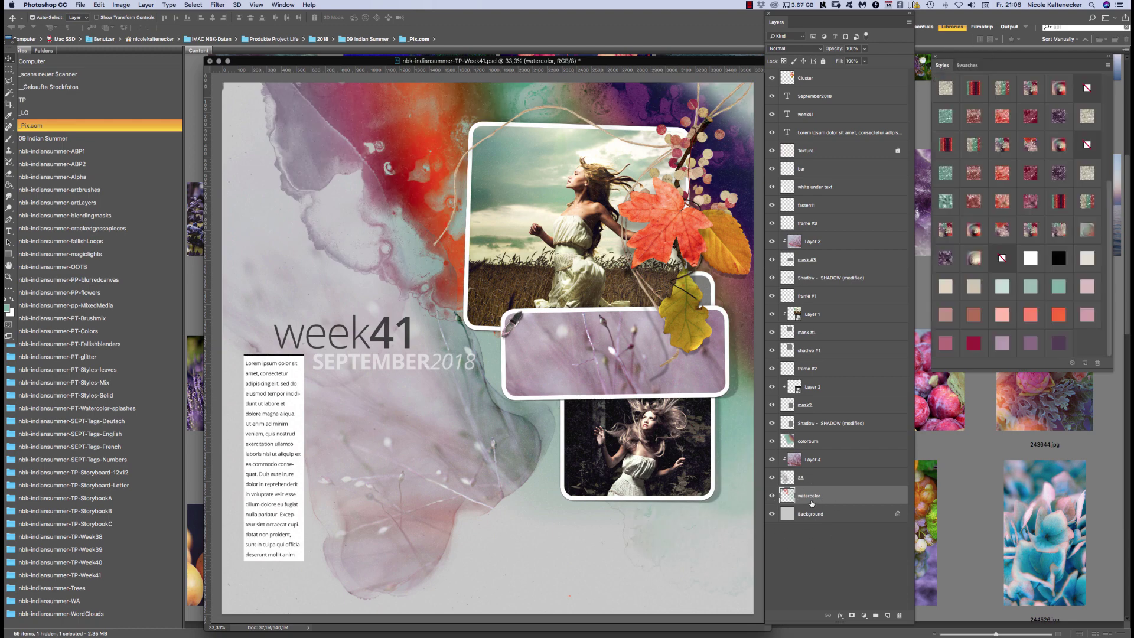
{"action": "left_click", "coordinate": [1029, 284]}
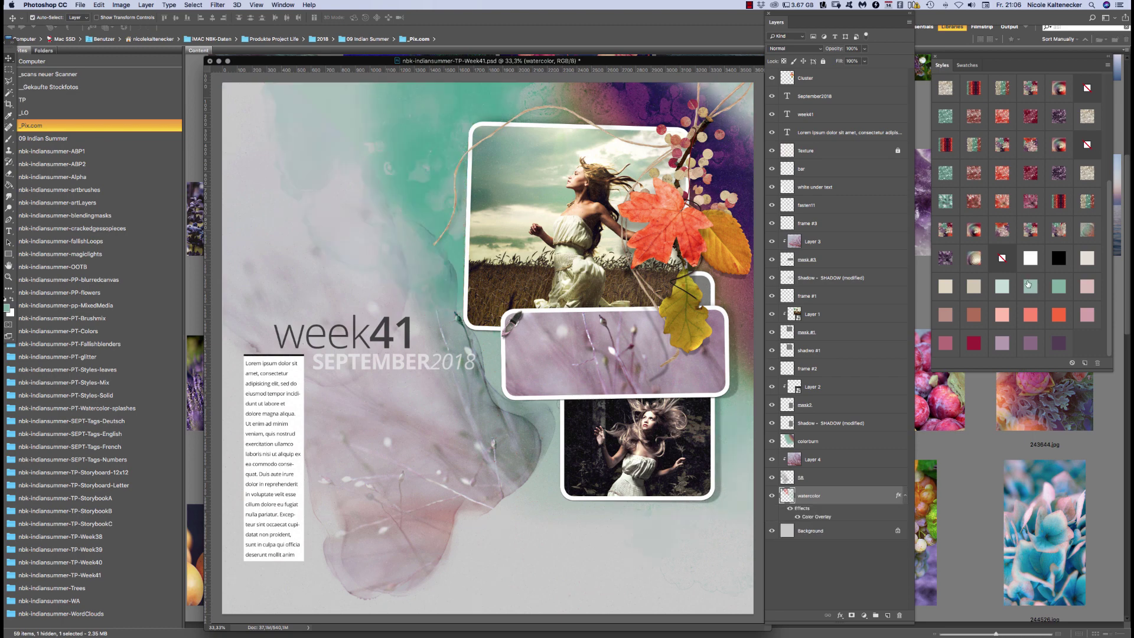
{"action": "left_click", "coordinate": [1052, 314]}
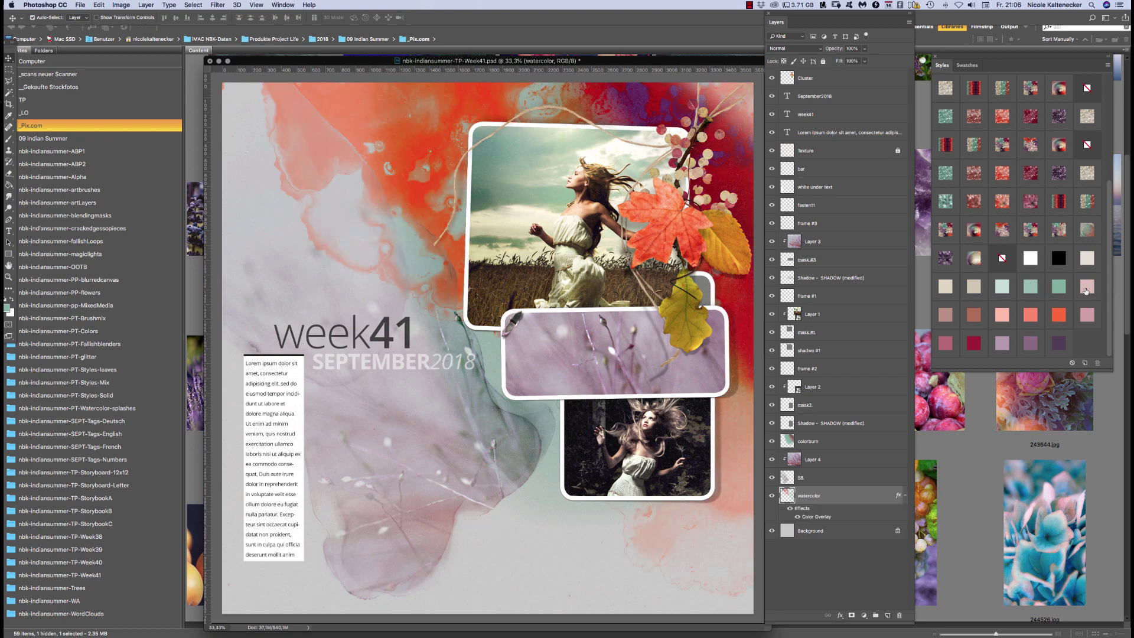
{"action": "left_click", "coordinate": [1058, 286]}
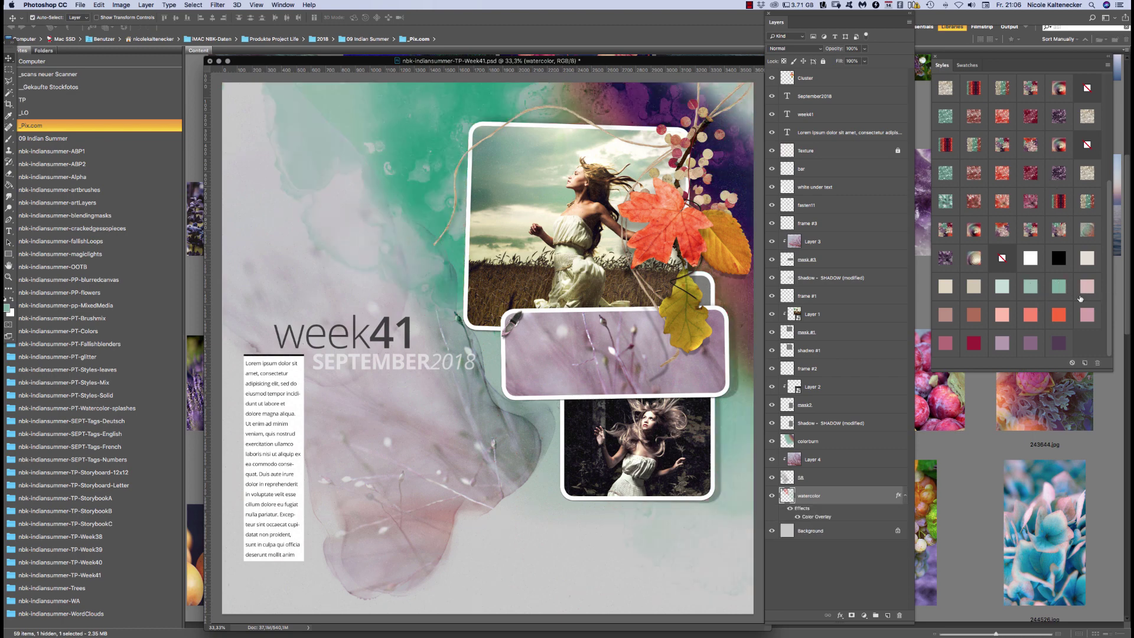
{"action": "left_click", "coordinate": [1038, 341]}
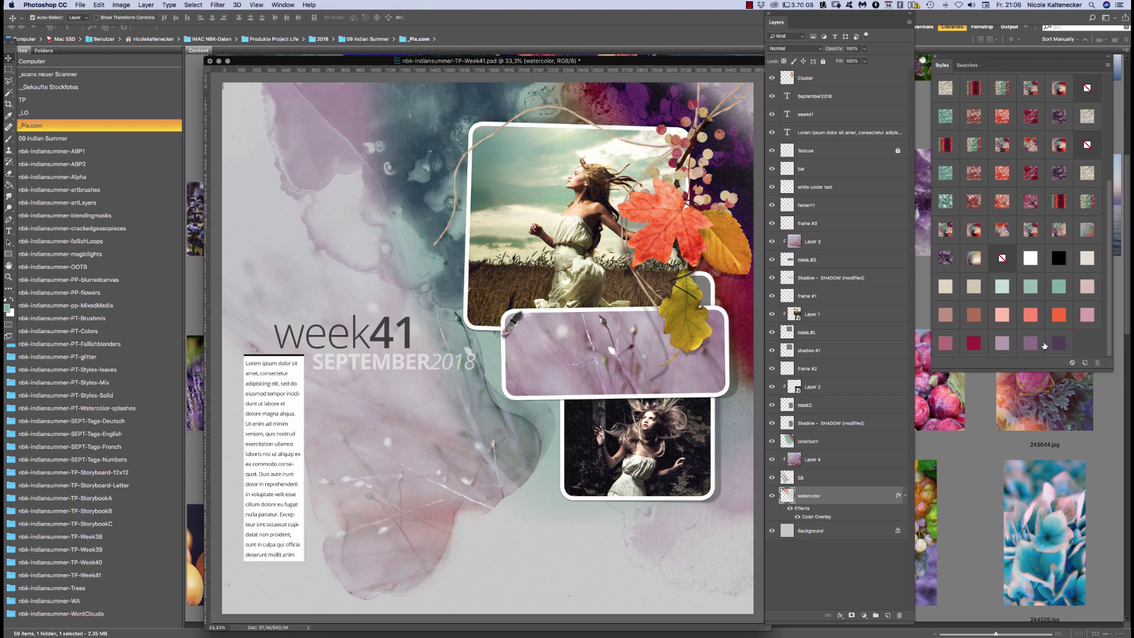
{"action": "left_click", "coordinate": [1057, 347]}
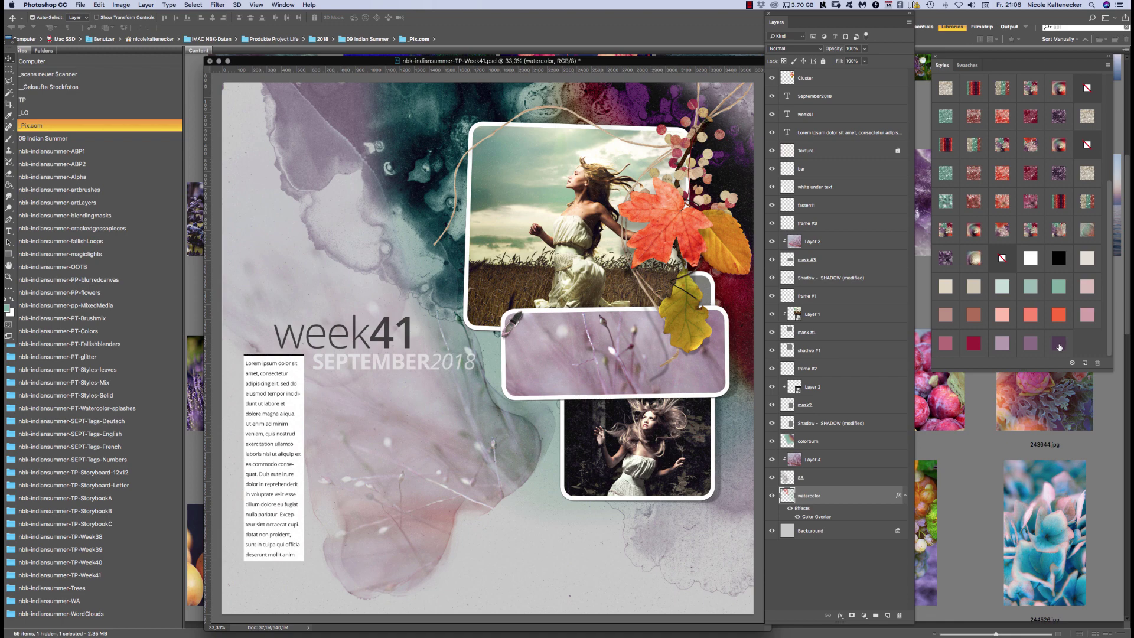
Compare the layout with and without the colorburn layer and set that layer's blend mode to Overlay
{"action": "left_click", "coordinate": [774, 441]}
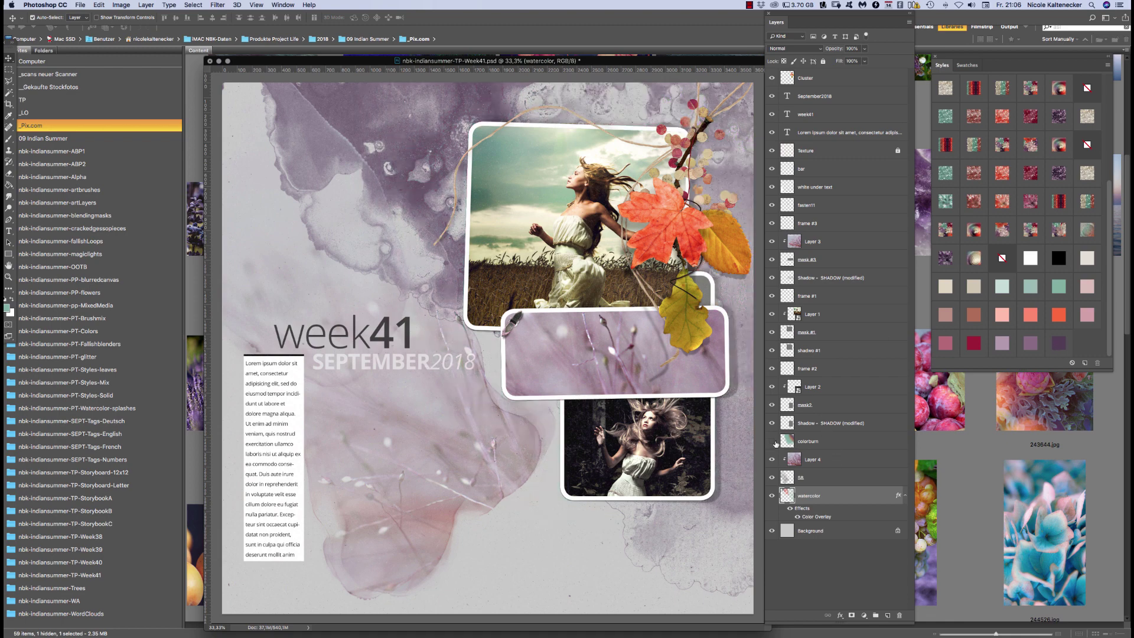
{"action": "left_click", "coordinate": [773, 442]}
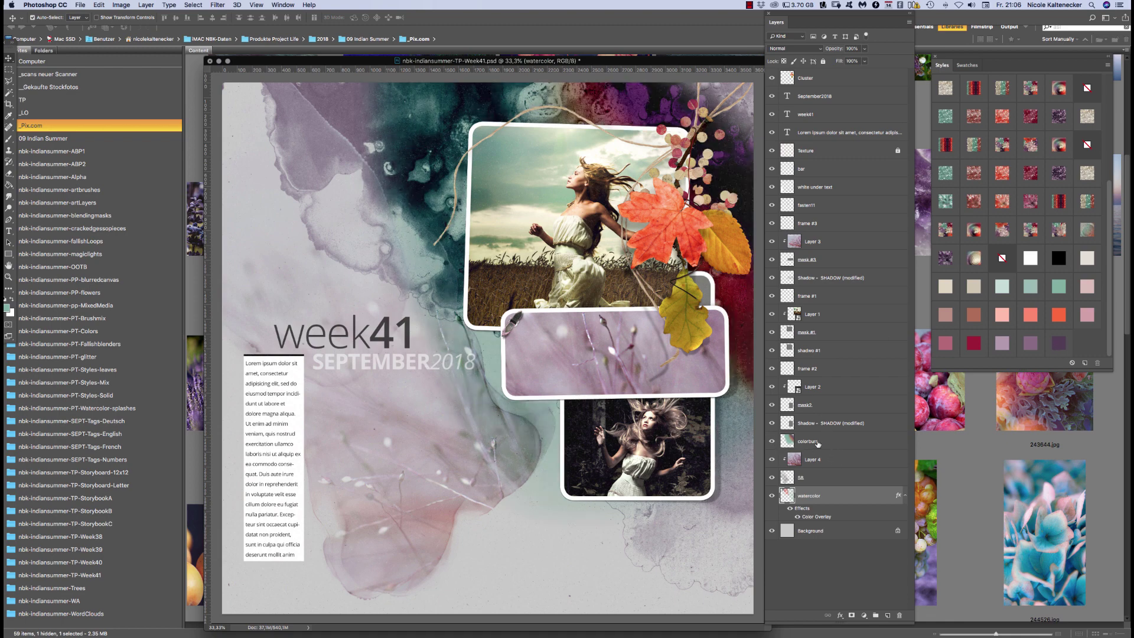
{"action": "left_click", "coordinate": [772, 442]}
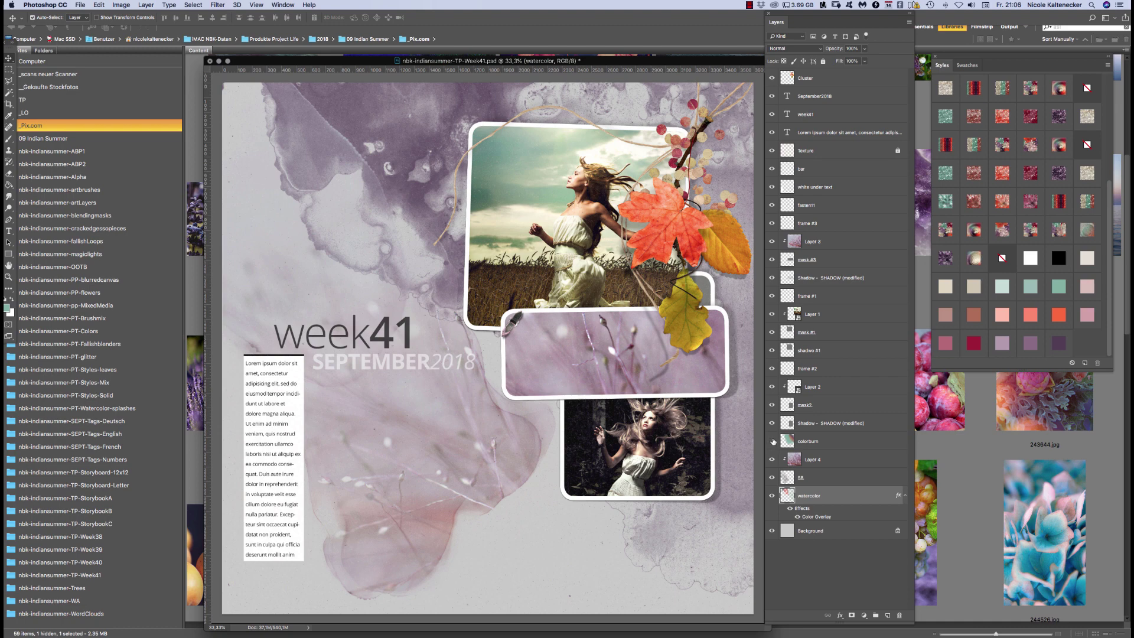
{"action": "left_click", "coordinate": [772, 442]}
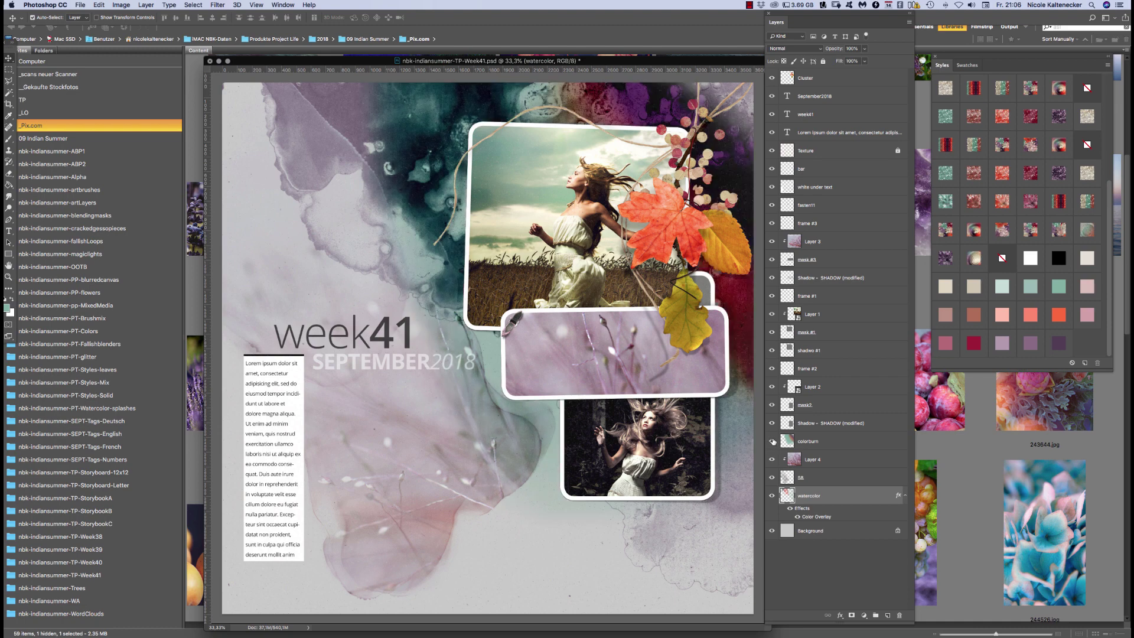
{"action": "left_click", "coordinate": [819, 446]}
{"action": "left_click", "coordinate": [808, 50]}
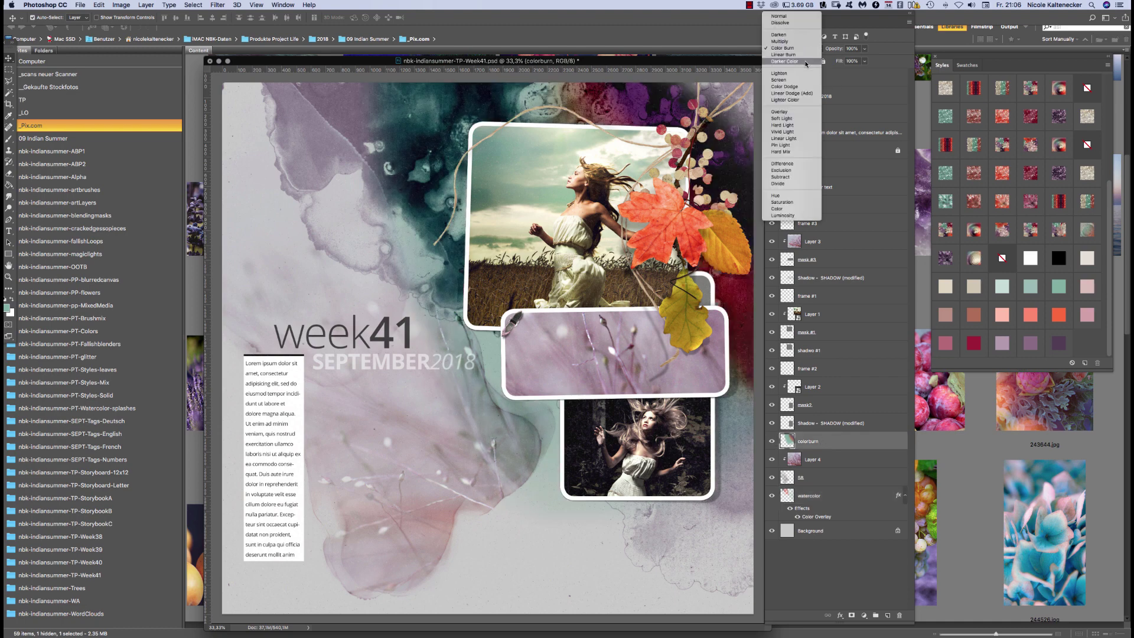
{"action": "left_click", "coordinate": [812, 105]}
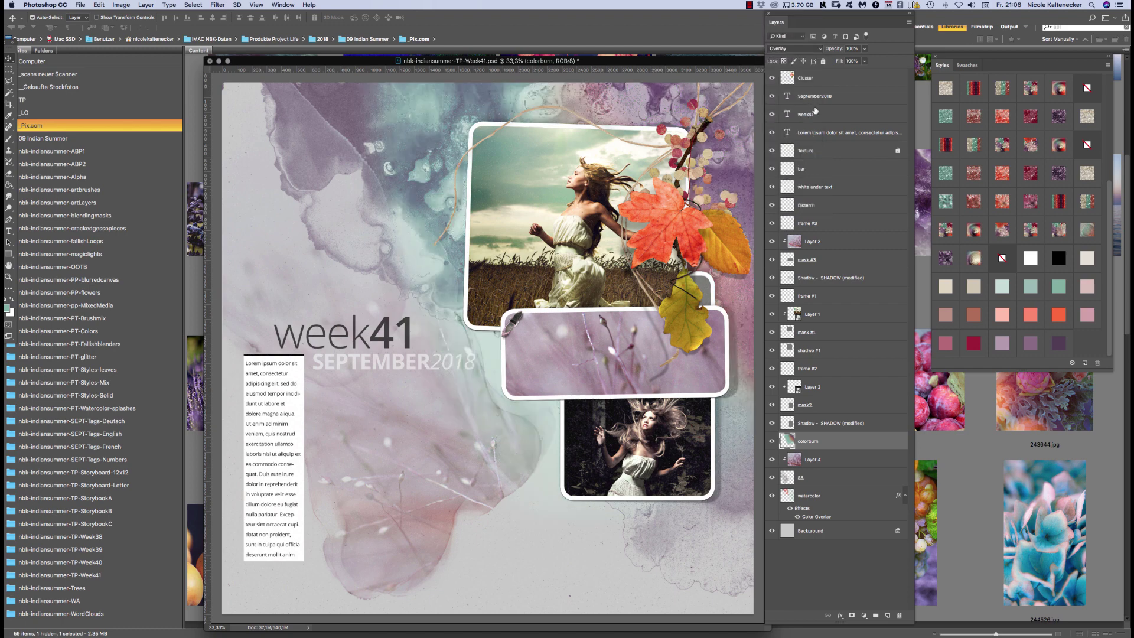
Use Replace Color on the Cluster layer to change the maple leaf's red to dusty pink #dbc0b9
{"action": "left_click", "coordinate": [691, 239]}
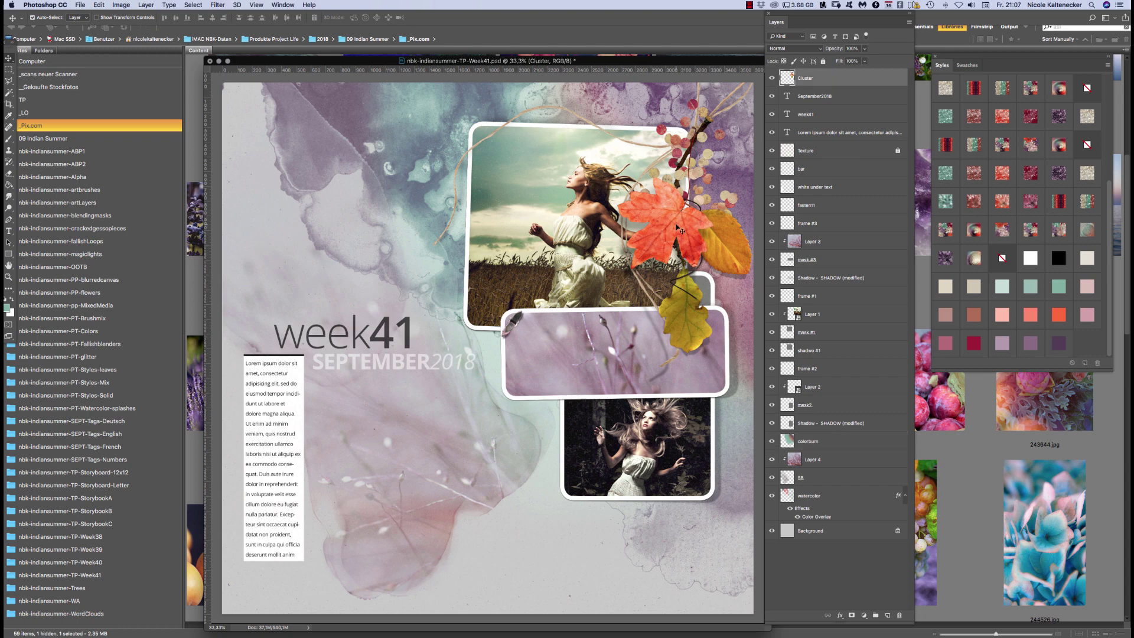
{"action": "key", "text": "super+shift+r"}
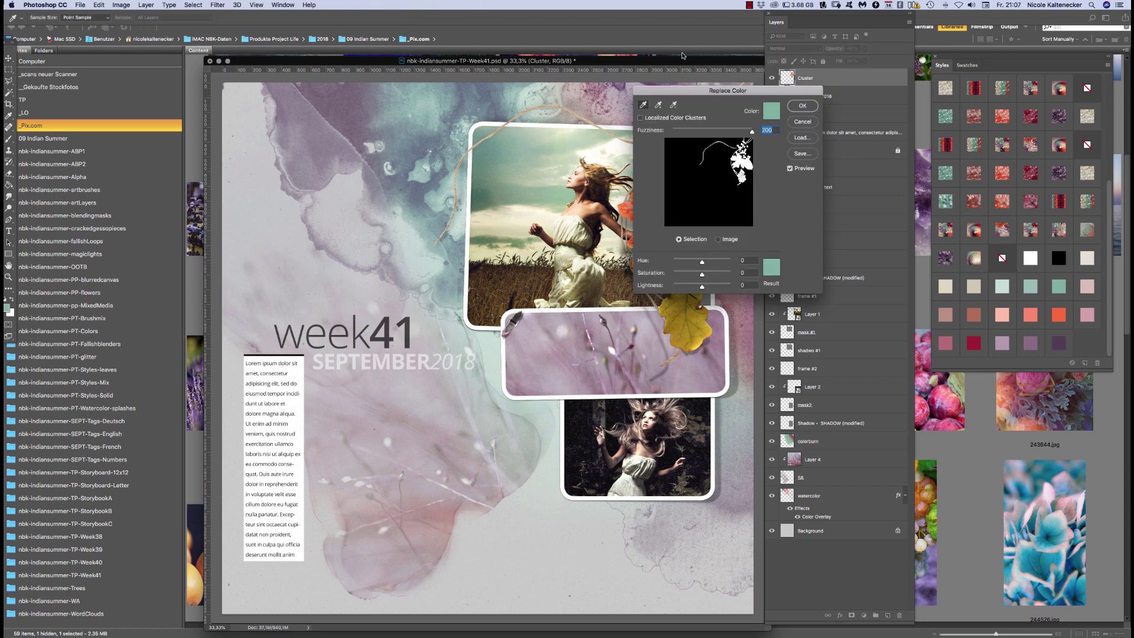
{"action": "left_click_drag", "start_coordinate": [722, 97], "coordinate": [607, 383]}
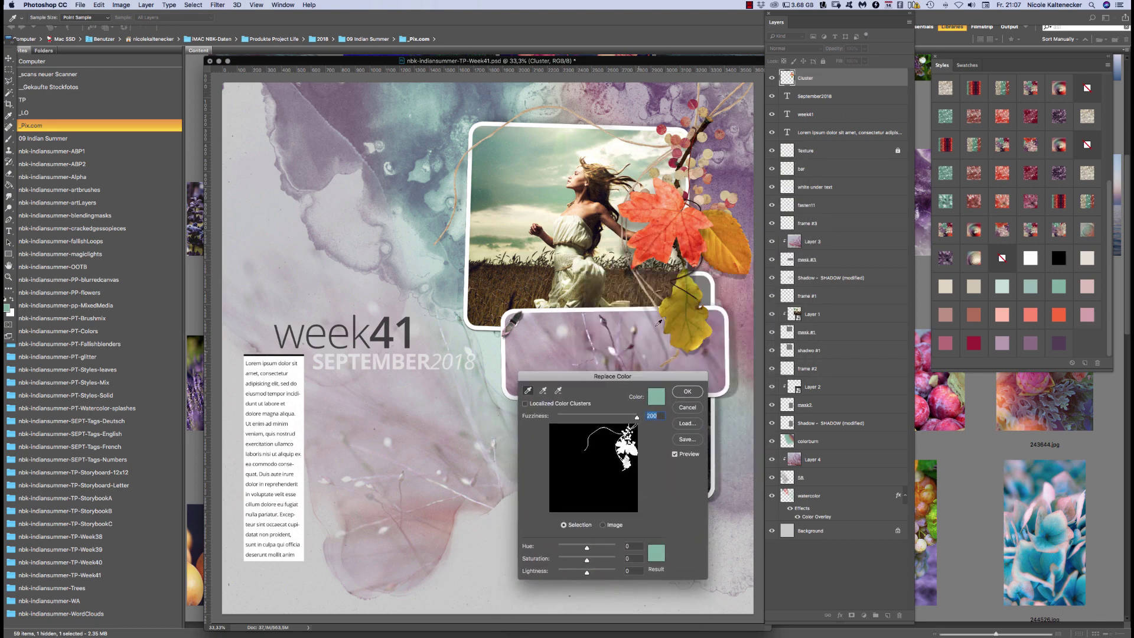
{"action": "left_click", "coordinate": [674, 220]}
{"action": "left_click", "coordinate": [975, 66]}
{"action": "left_click", "coordinate": [658, 553]}
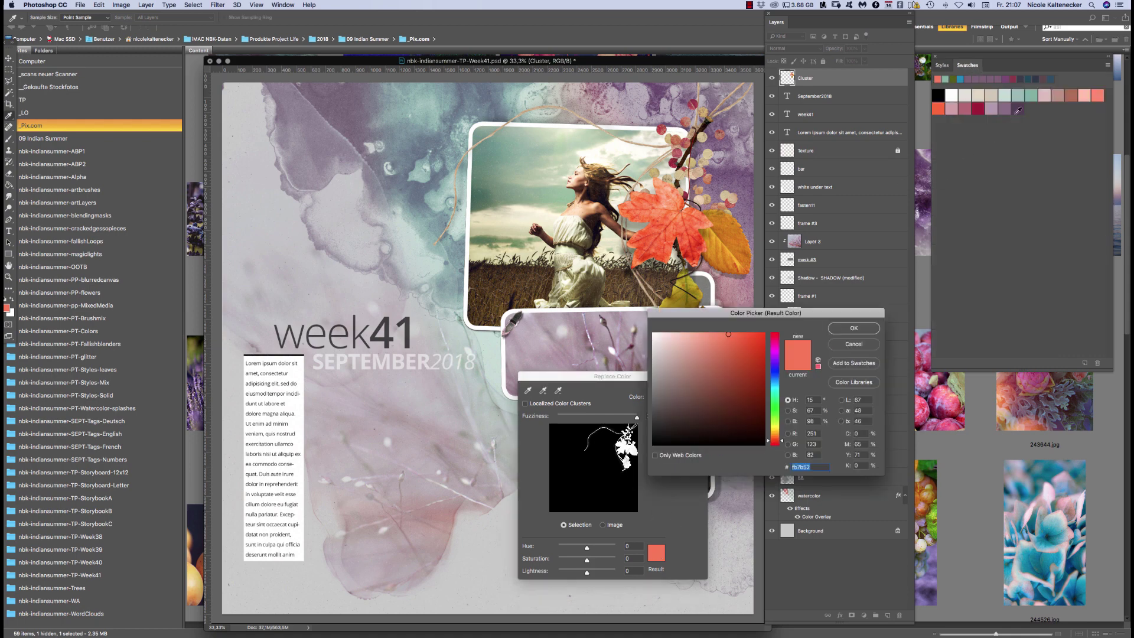
{"action": "left_click", "coordinate": [1090, 93]}
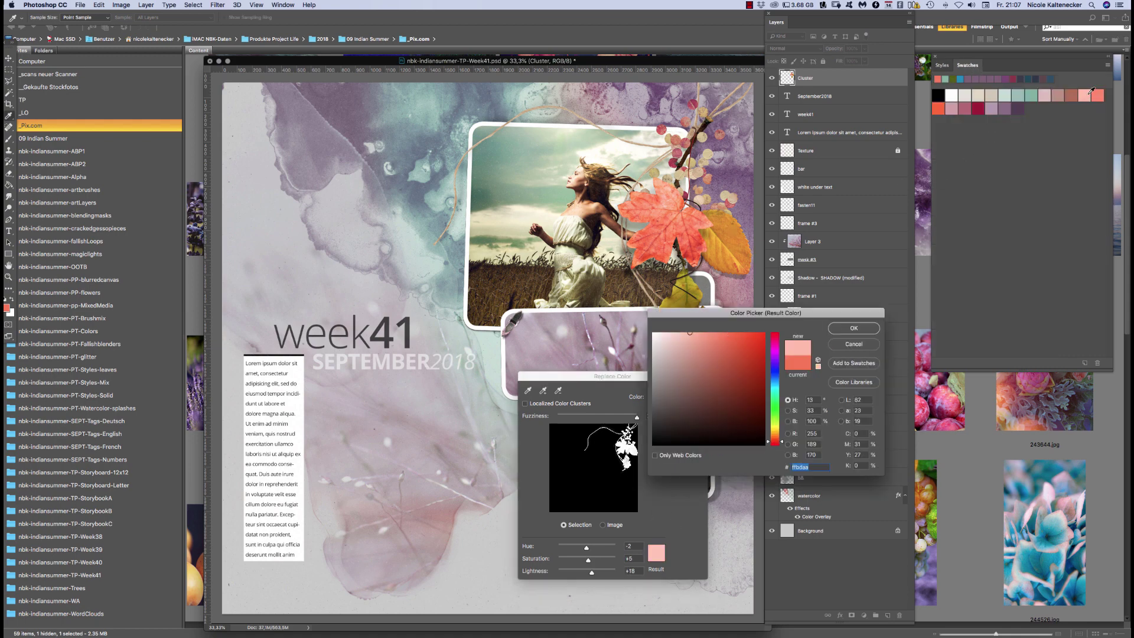
{"action": "left_click", "coordinate": [1048, 95]}
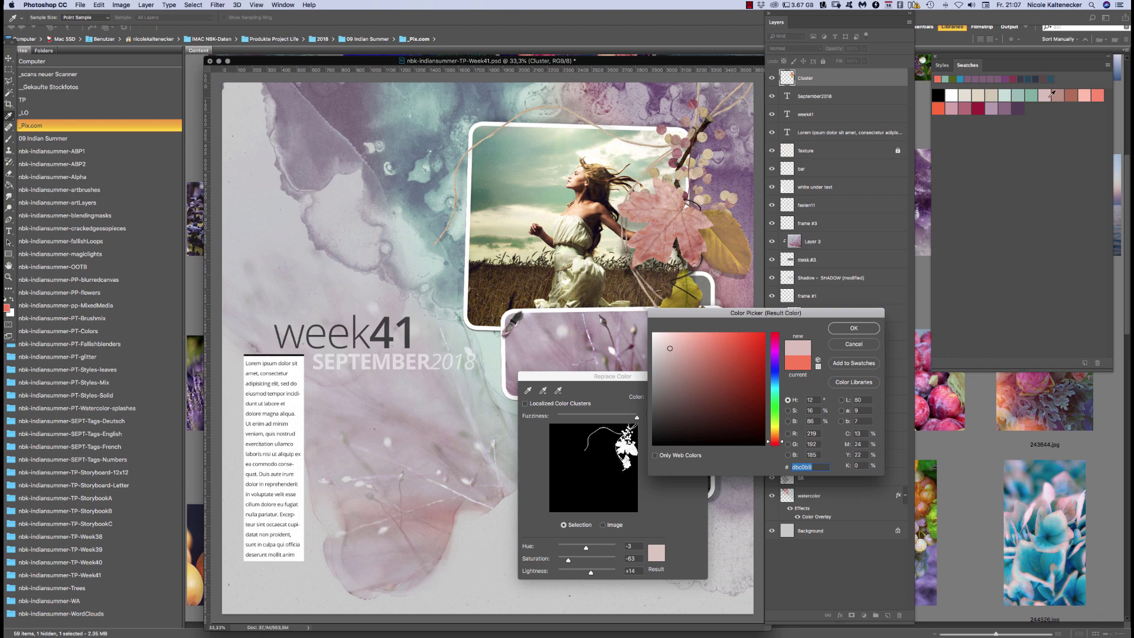
{"action": "left_click", "coordinate": [855, 329]}
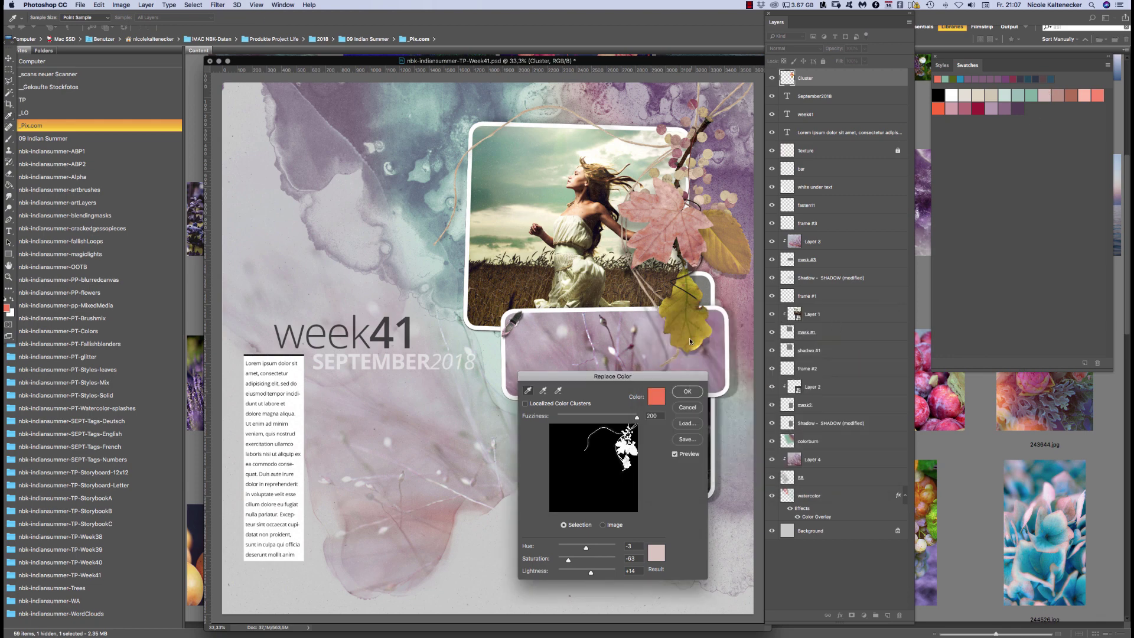
{"action": "key", "text": "Return"}
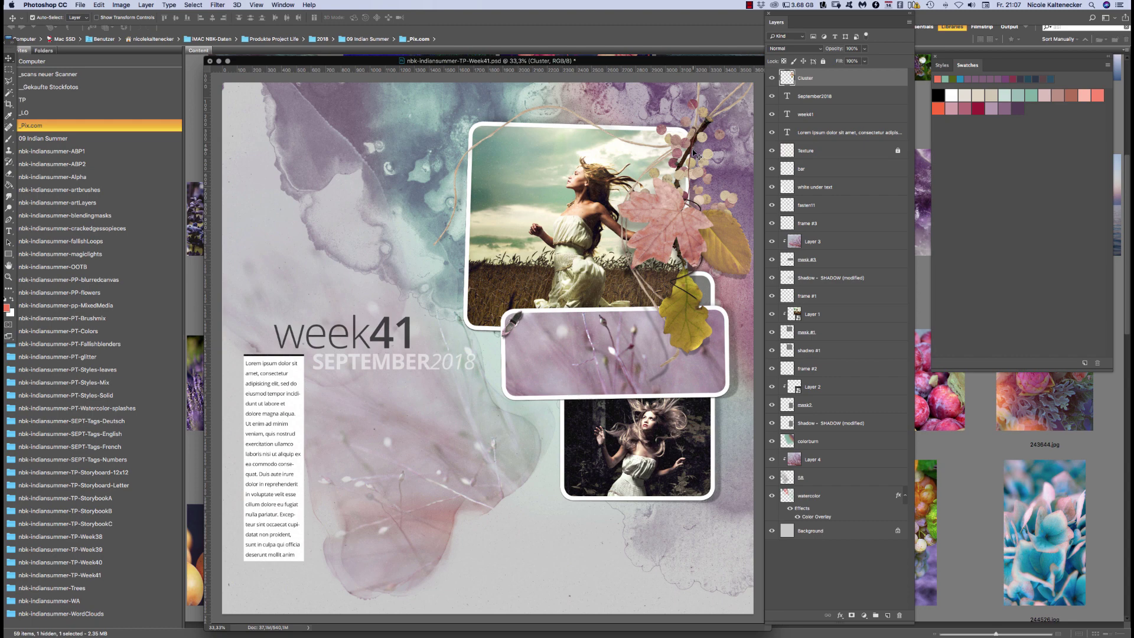
Save the Week41 layout, close it, and close the open Layer 1.psb Smart Object document
{"action": "key", "text": "super+s"}
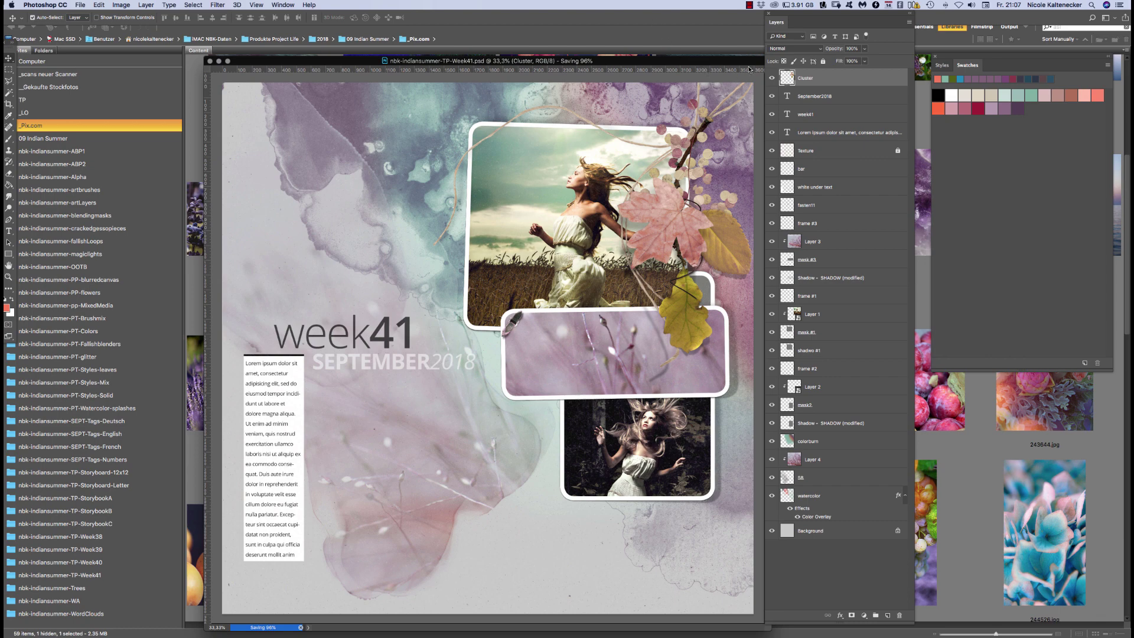
{"action": "left_click", "coordinate": [750, 5]}
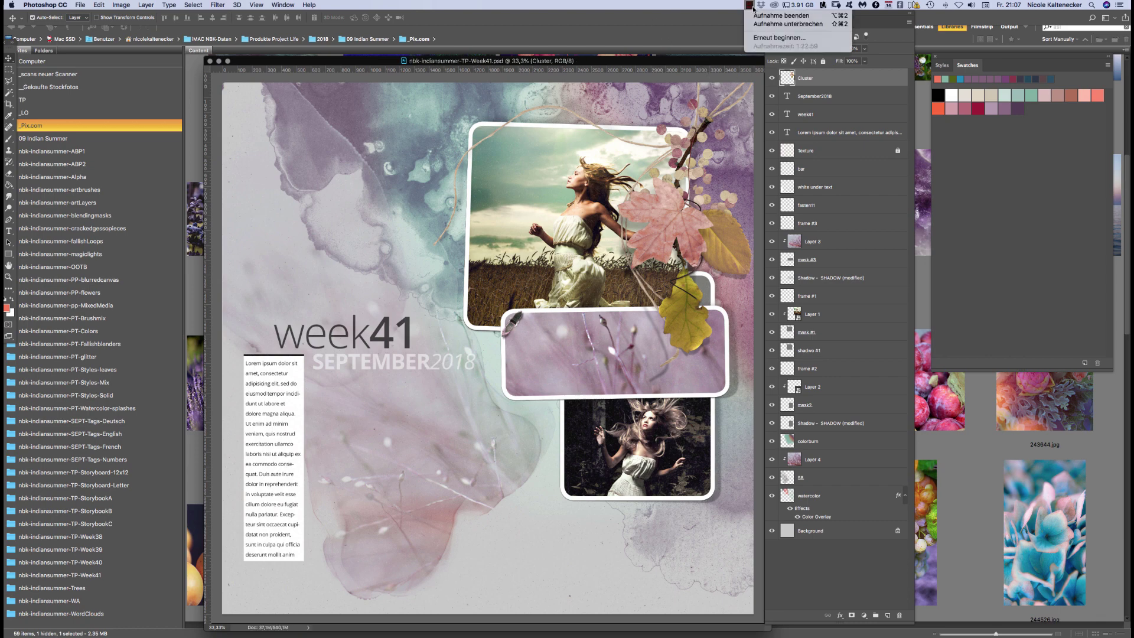
{"action": "left_click", "coordinate": [749, 5]}
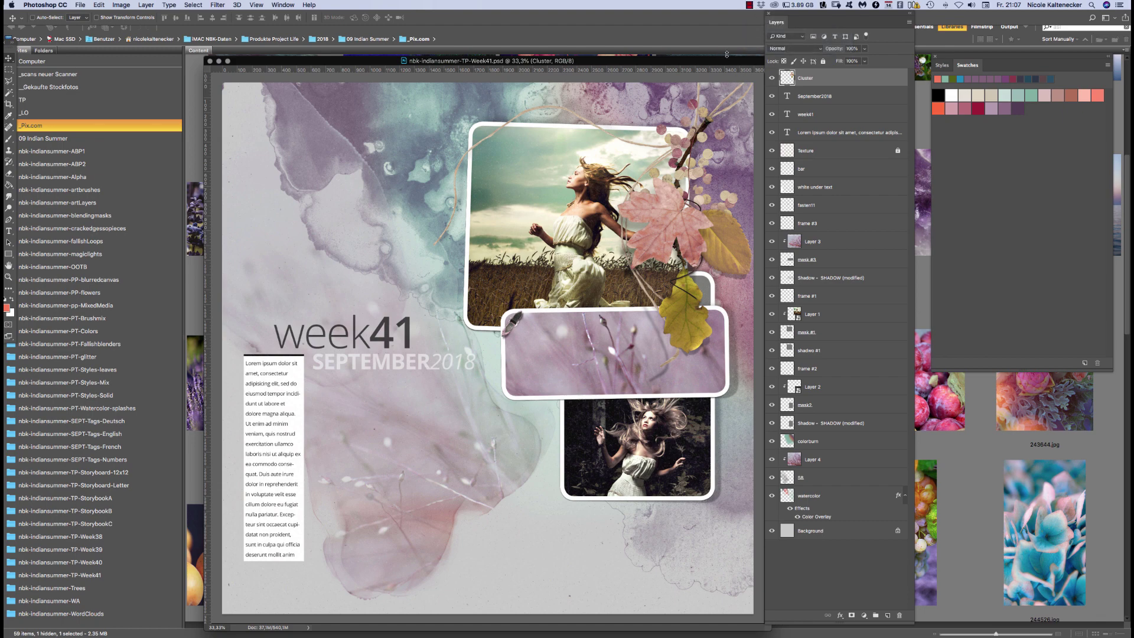
{"action": "key", "text": "super+w"}
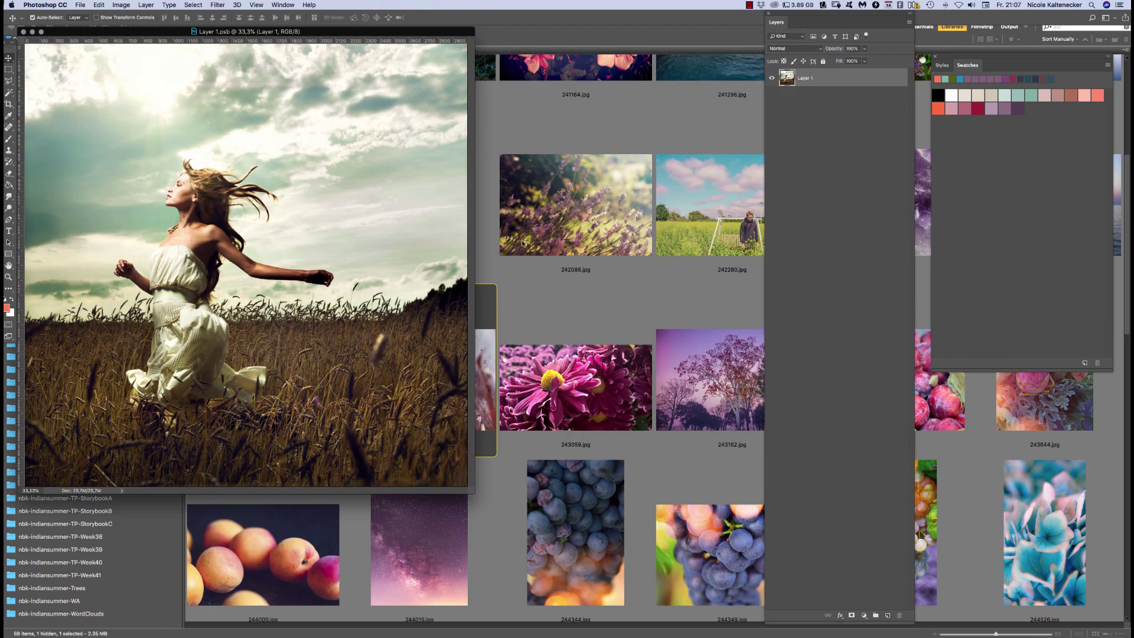
{"action": "key", "text": "super+w"}
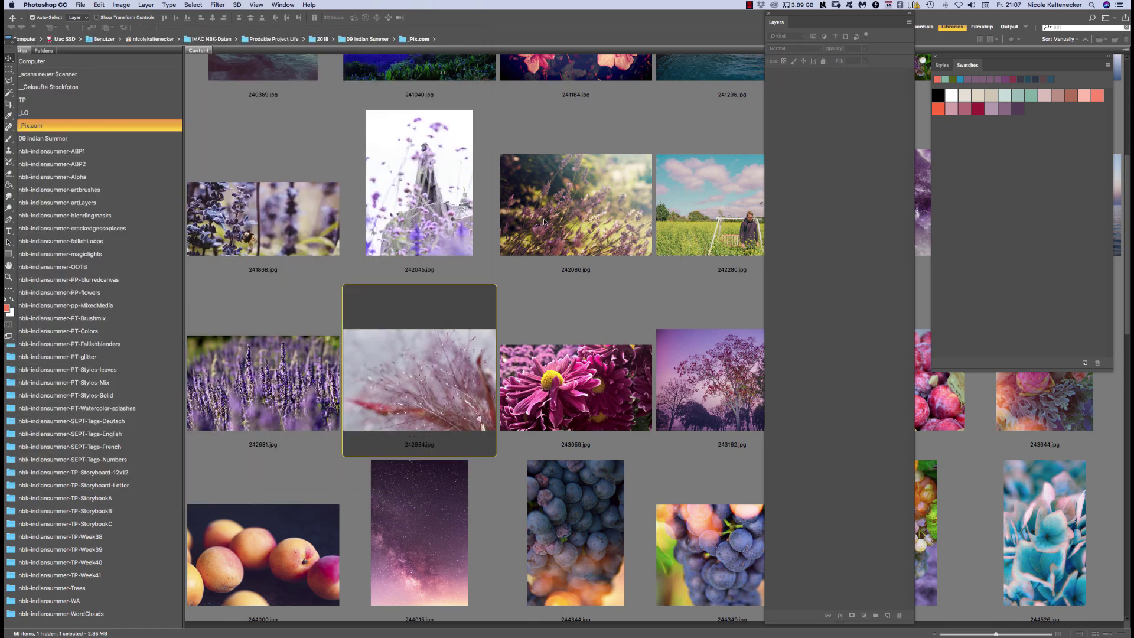
Switch to Adobe Bridge and show the TP folder inside _LO, dismissing the clipboard warning
{"action": "left_click", "coordinate": [53, 114]}
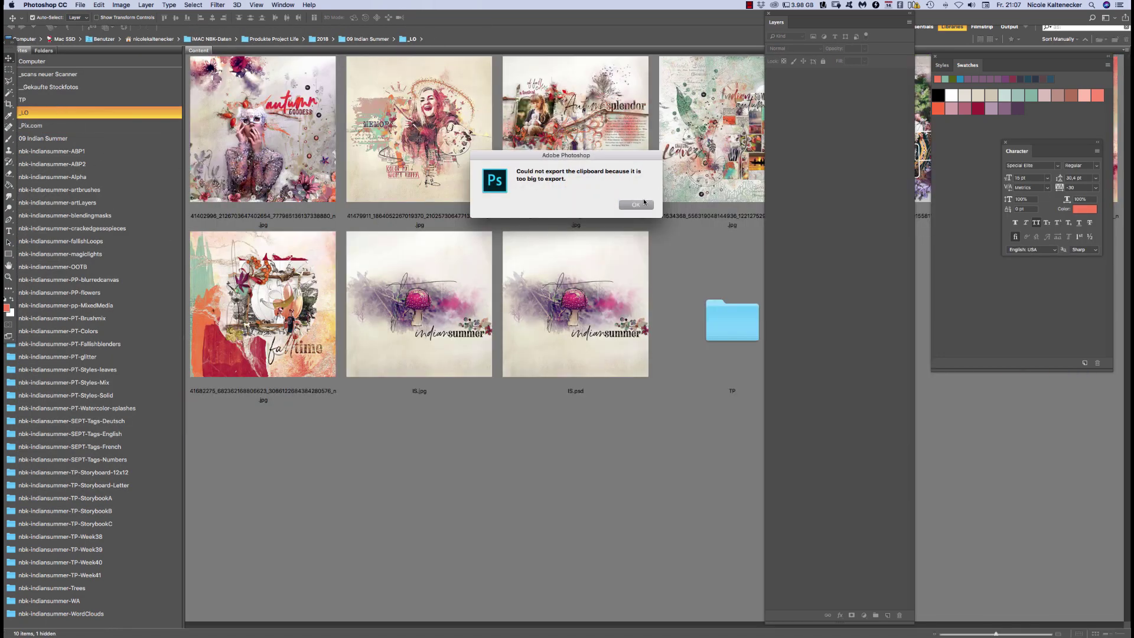
{"action": "left_click", "coordinate": [642, 203]}
{"action": "left_click", "coordinate": [118, 97]}
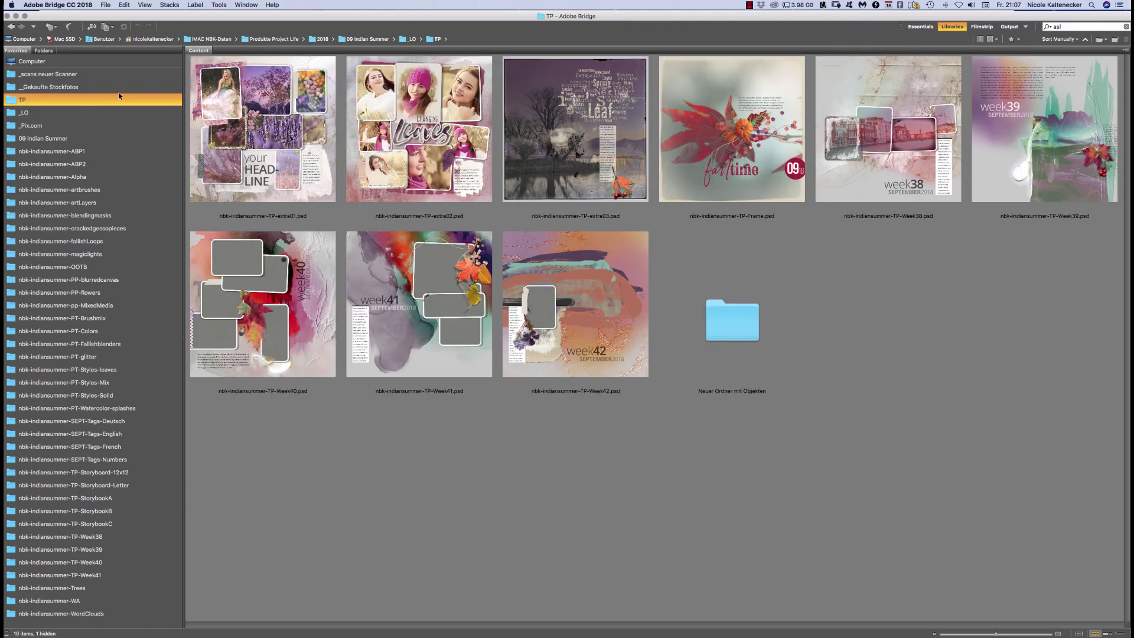
Open nbk-indiansummer-TP-Week42.psd and position its document window so the whole page is visible
{"action": "double_click", "coordinate": [639, 288]}
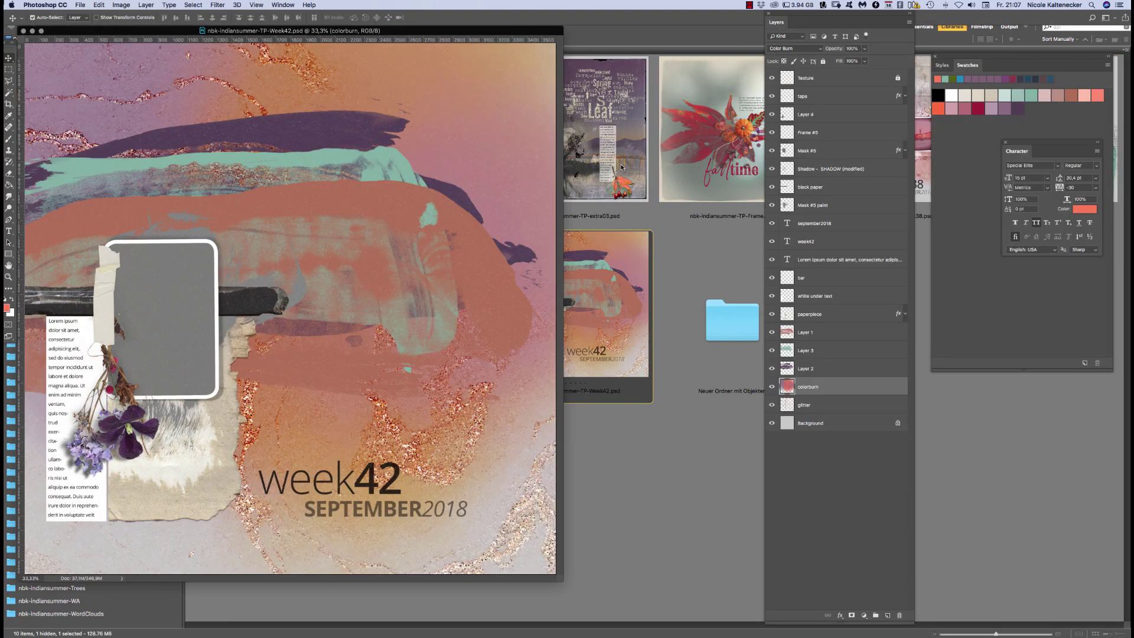
{"action": "left_click_drag", "start_coordinate": [494, 30], "coordinate": [623, 41]}
{"action": "left_click_drag", "start_coordinate": [699, 599], "coordinate": [739, 625]}
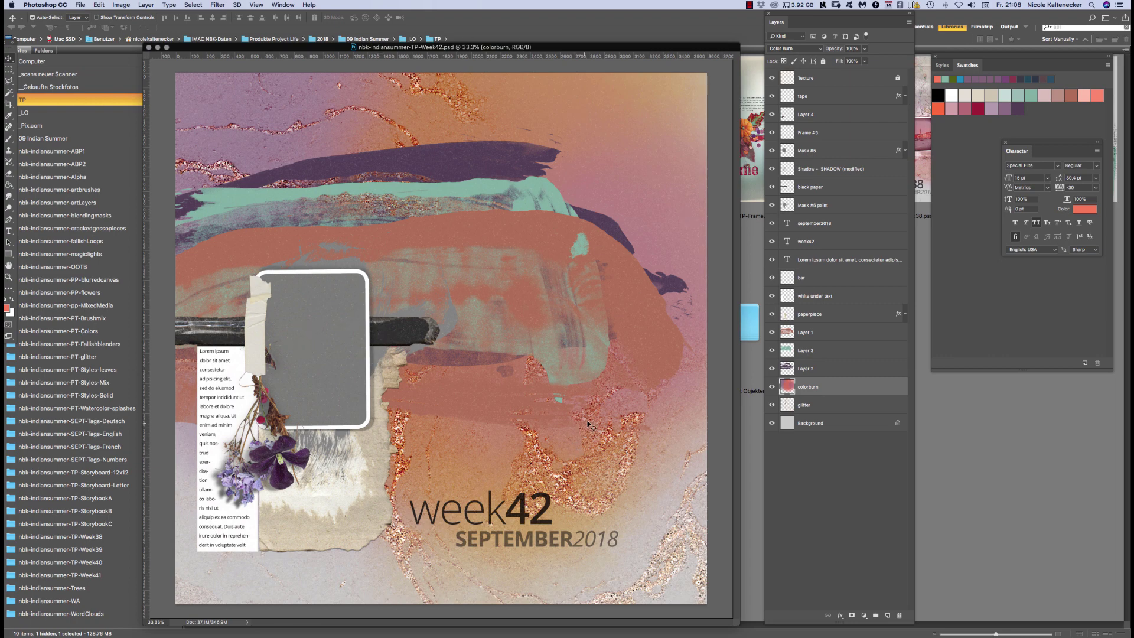
{"action": "left_click_drag", "start_coordinate": [574, 46], "coordinate": [589, 37]}
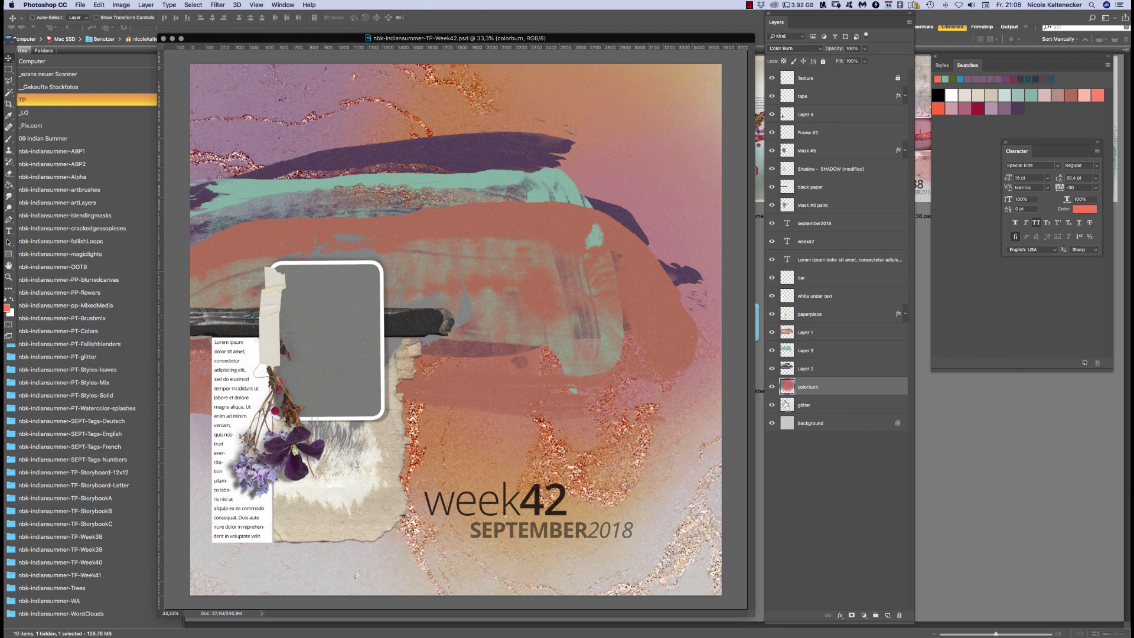
{"action": "left_click_drag", "start_coordinate": [663, 363], "coordinate": [671, 378]}
Switch to Bridge, open 244015.jpg from the _Pix.com folder, copy the entire starry sky image and close it
{"action": "left_click", "coordinate": [139, 100]}
{"action": "left_click", "coordinate": [72, 127]}
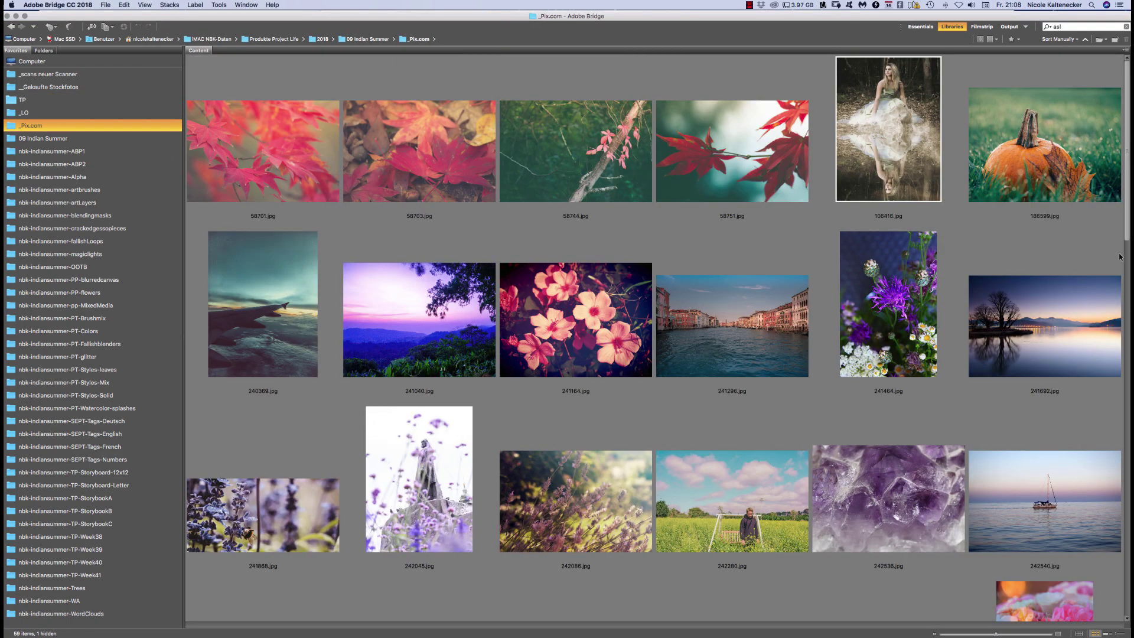
{"action": "scroll", "coordinate": [1119, 257], "scroll_direction": "down", "scroll_amount": 8}
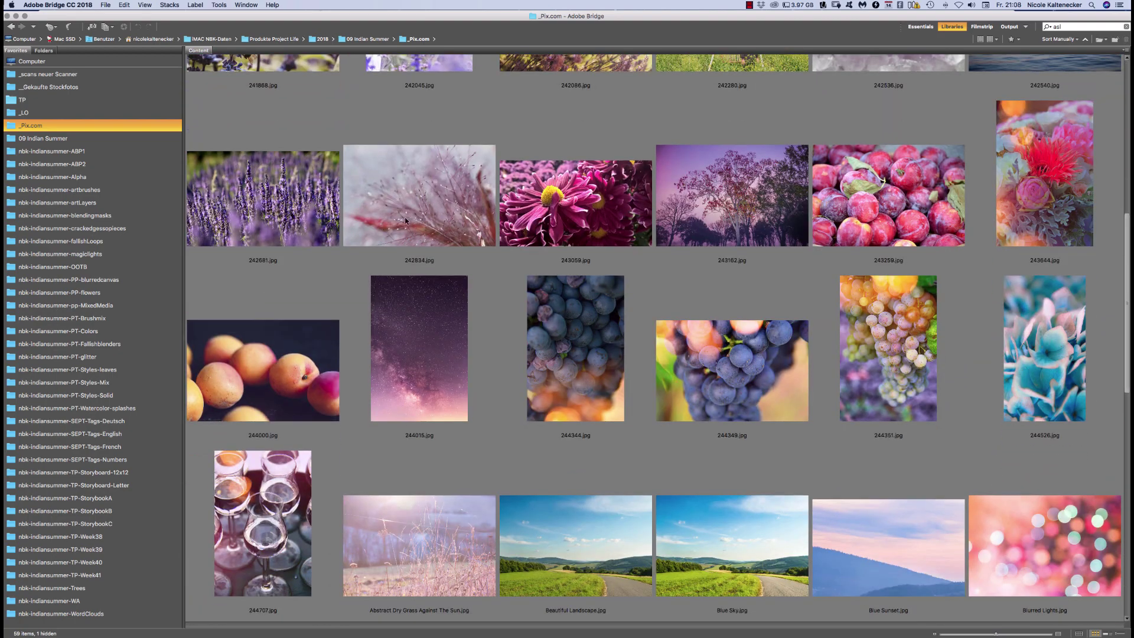
{"action": "left_click", "coordinate": [413, 202]}
{"action": "double_click", "coordinate": [442, 340]}
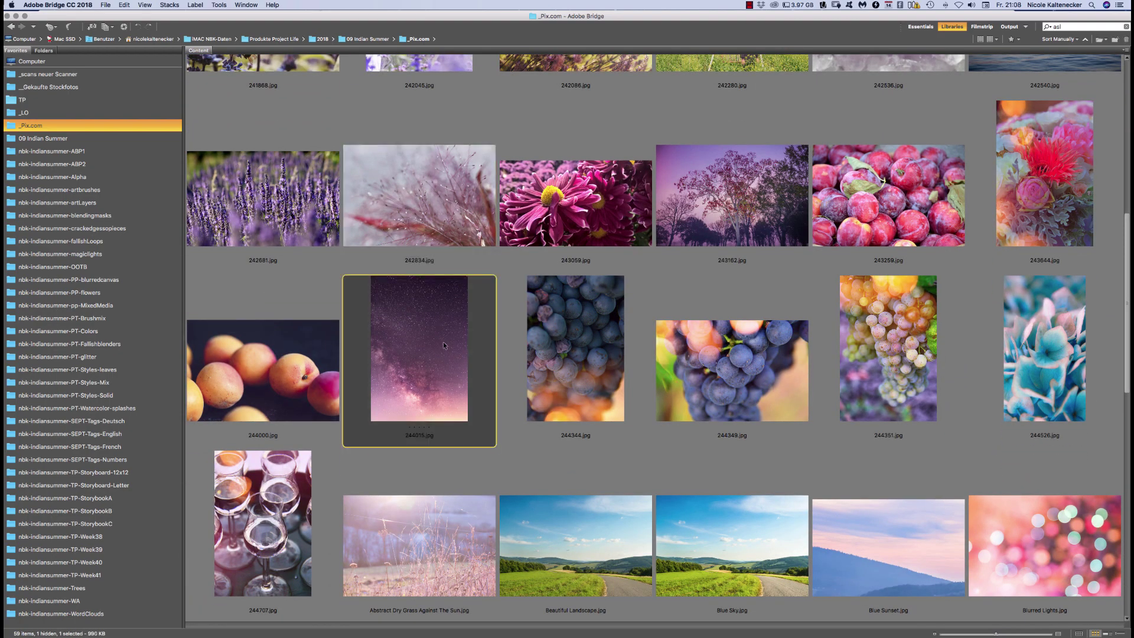
{"action": "key", "text": "super+a"}
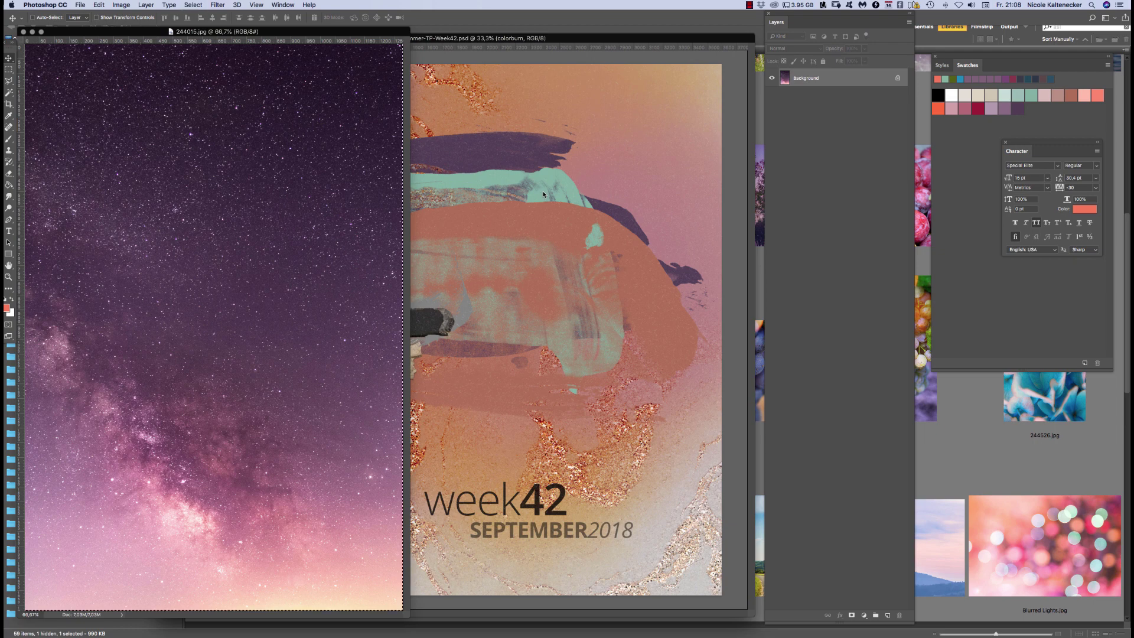
{"action": "key", "text": "super+c"}
{"action": "key", "text": "super+w"}
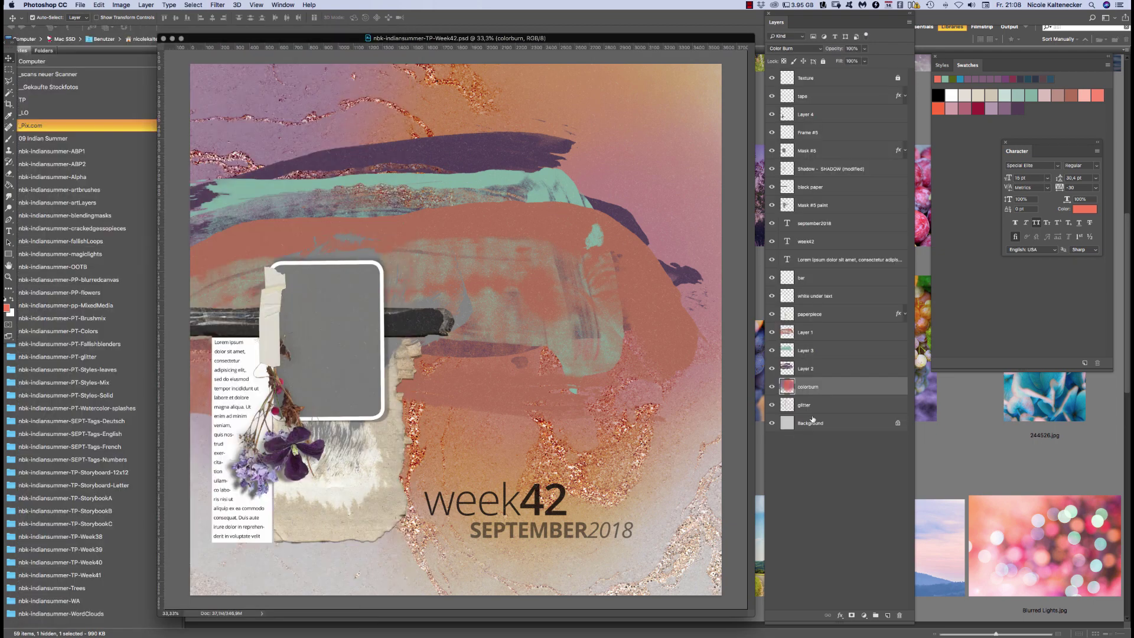
Paste the starry sky directly above the Background layer, enlarge it to cover the whole page and adjust its vertical position
{"action": "key", "text": "super+v"}
{"action": "key", "text": "super+t"}
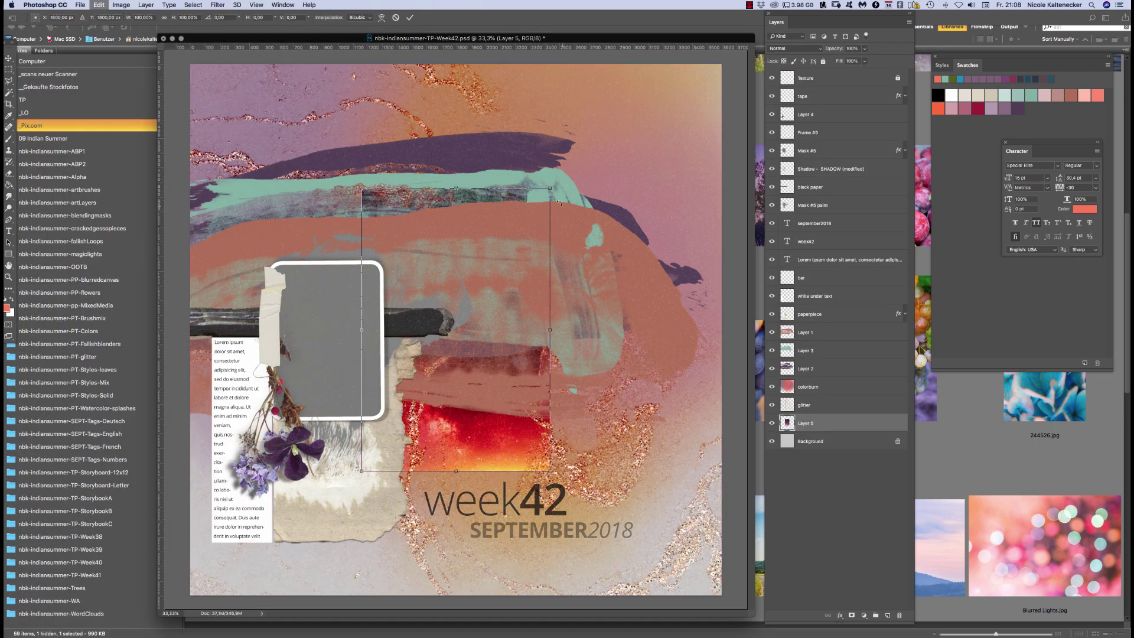
{"action": "left_click_drag", "start_coordinate": [651, 90], "coordinate": [852, 4]}
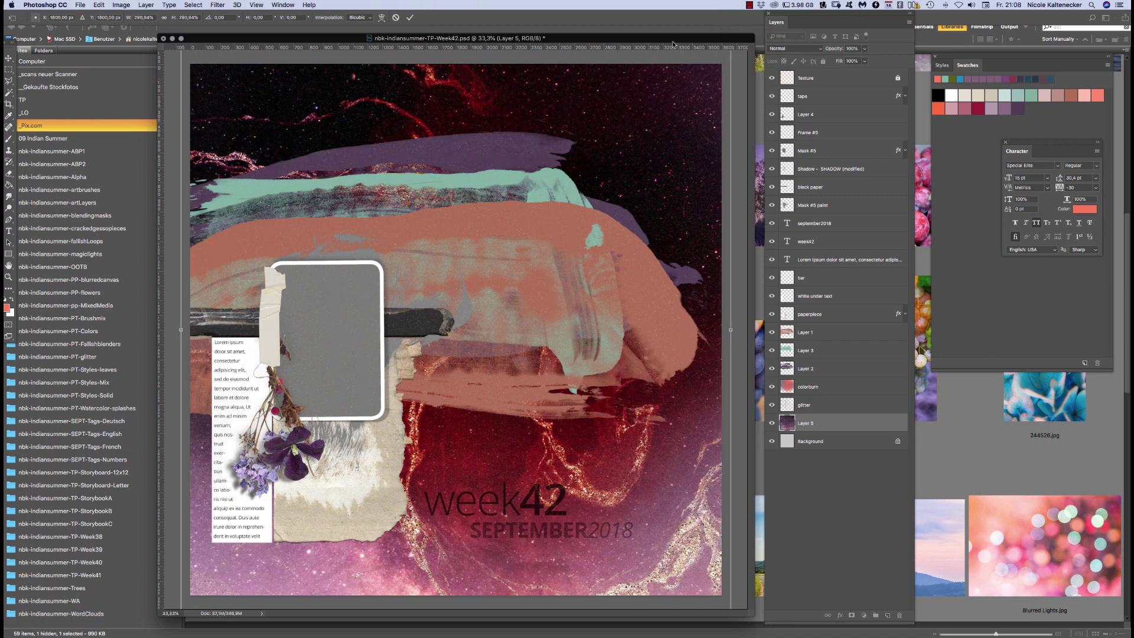
{"action": "left_click_drag", "start_coordinate": [670, 115], "coordinate": [673, 227]}
{"action": "key", "text": "Return"}
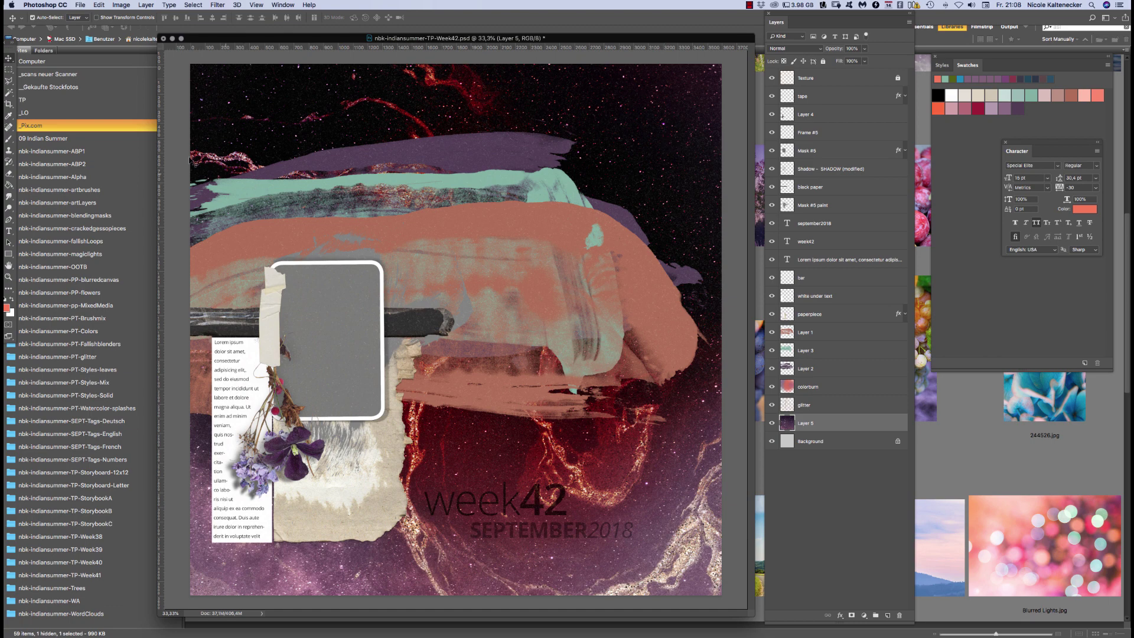
Switch to Bridge and open the _Stock Photos folder inside __Gekaufte Stockfotos
{"action": "left_click", "coordinate": [89, 101]}
{"action": "left_click", "coordinate": [105, 86]}
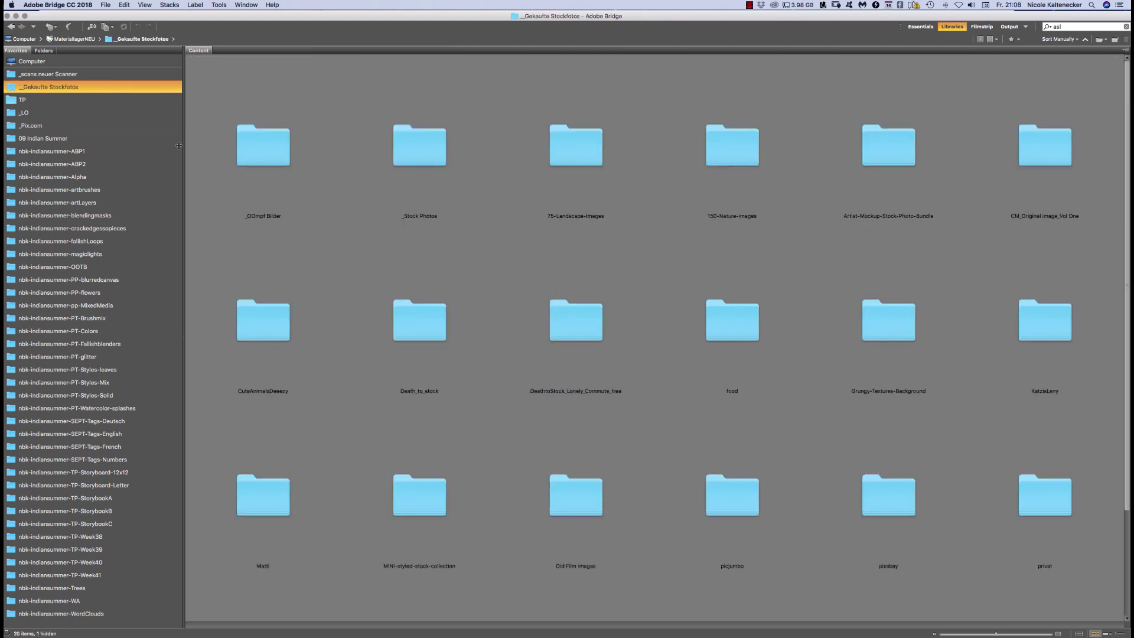
{"action": "left_click", "coordinate": [433, 157]}
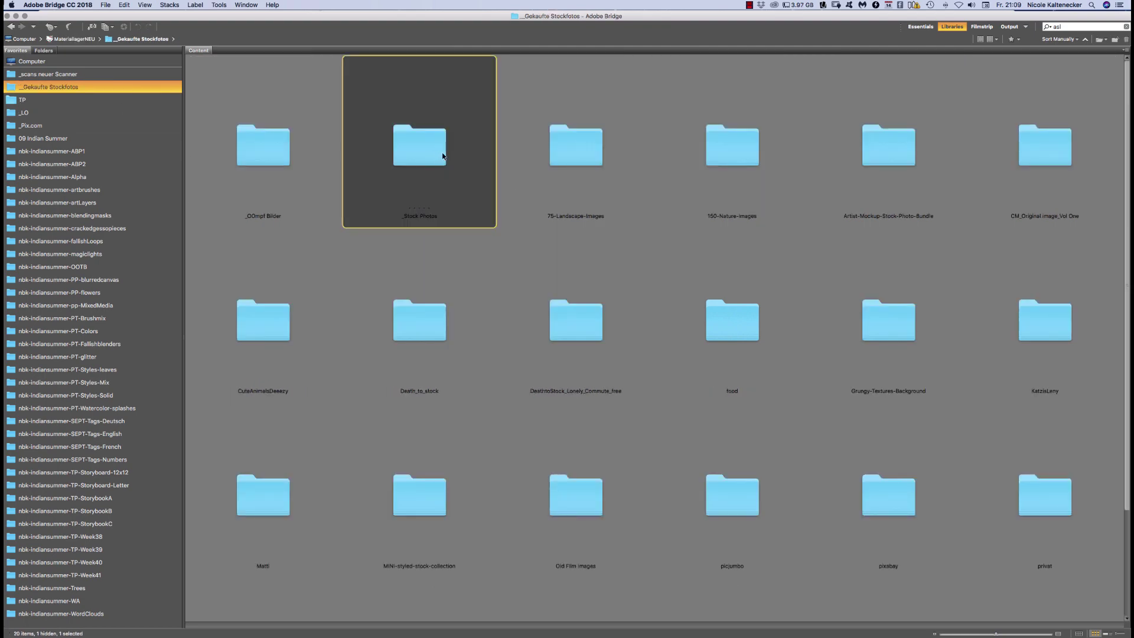
{"action": "double_click", "coordinate": [443, 156]}
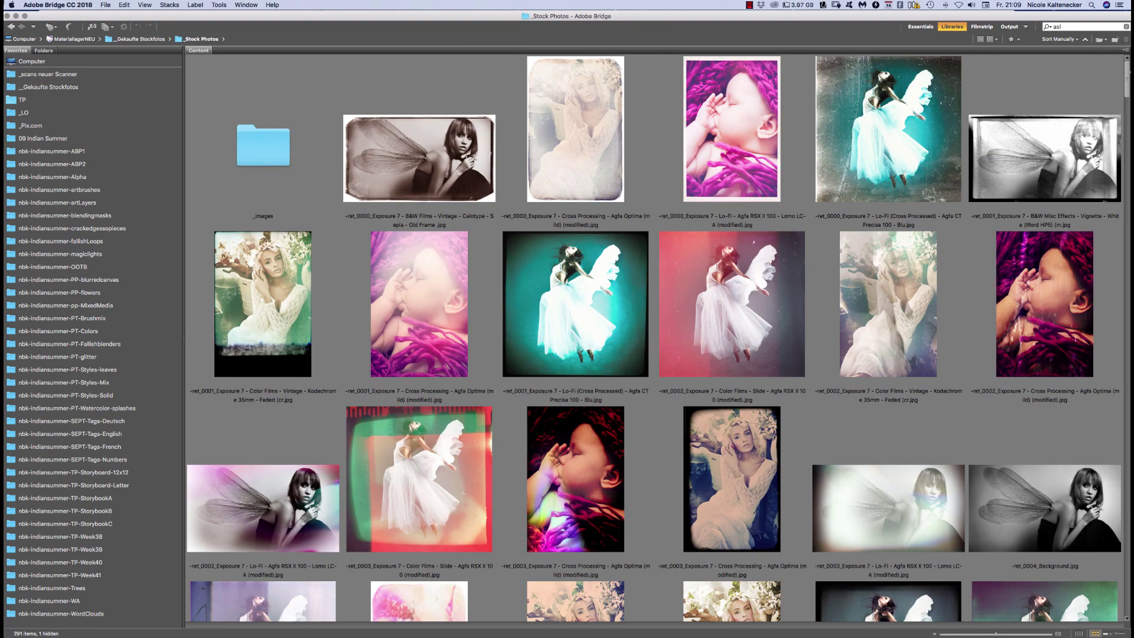
Browse the stock photos for a portrait and open Depositphotos_4750454_original.psd in Photoshop
{"action": "scroll", "coordinate": [1101, 137], "scroll_direction": "down", "scroll_amount": 15}
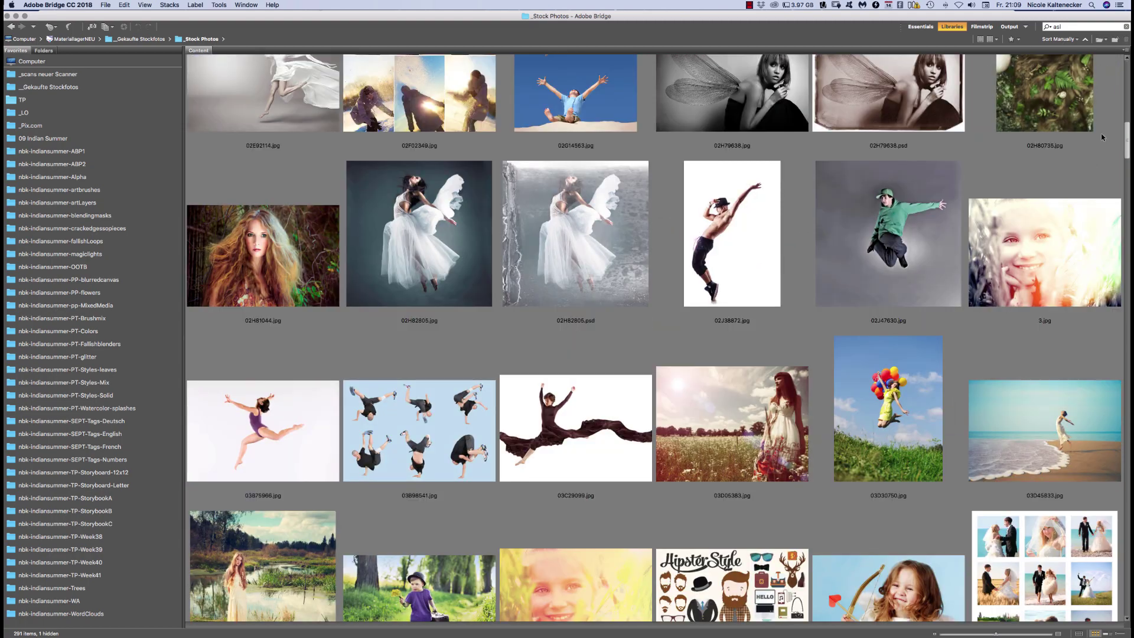
{"action": "scroll", "coordinate": [1101, 137], "scroll_direction": "down", "scroll_amount": 10}
{"action": "scroll", "coordinate": [1063, 177], "scroll_direction": "up", "scroll_amount": 8}
{"action": "scroll", "coordinate": [1040, 203], "scroll_direction": "down", "scroll_amount": 6}
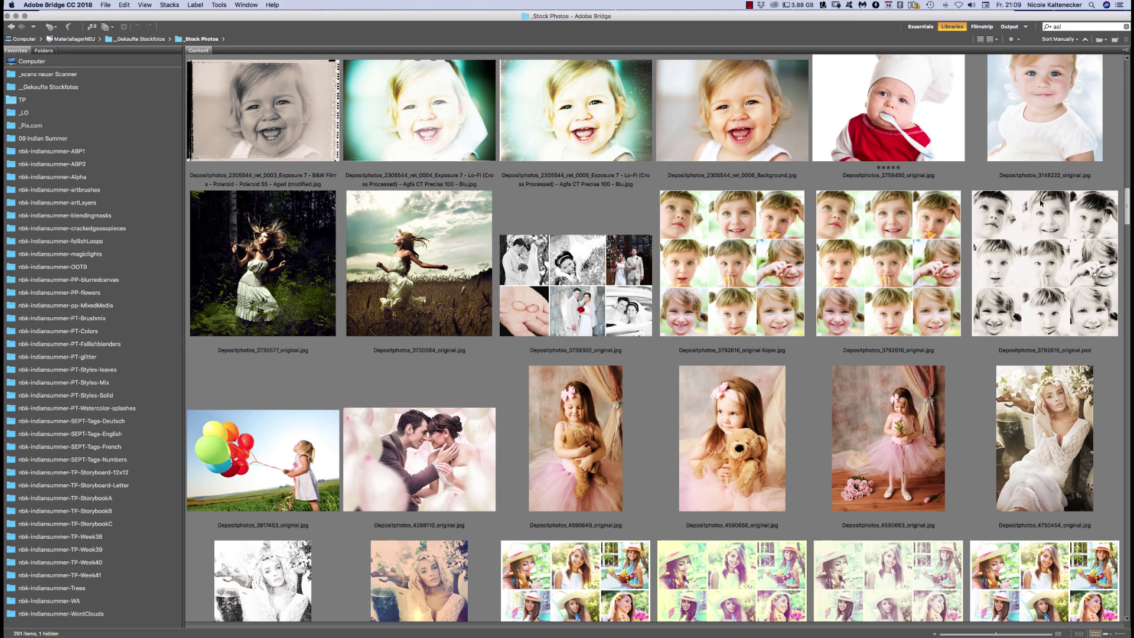
{"action": "scroll", "coordinate": [1040, 201], "scroll_direction": "up", "scroll_amount": 3}
{"action": "scroll", "coordinate": [1041, 197], "scroll_direction": "down", "scroll_amount": 6}
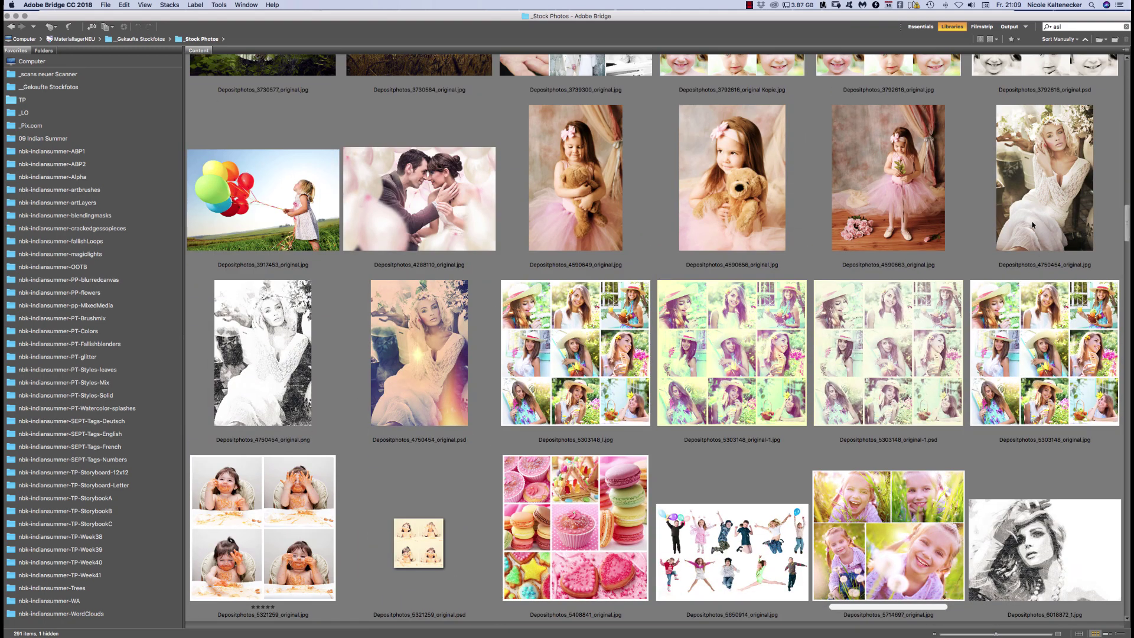
{"action": "left_click", "coordinate": [456, 354]}
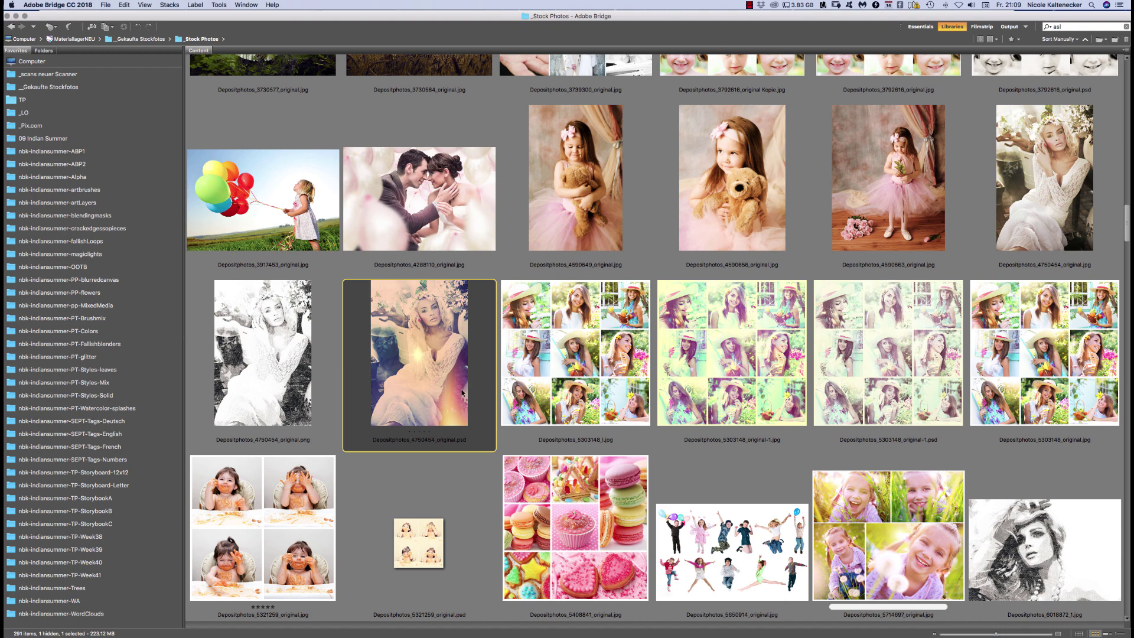
{"action": "key", "text": "super+Tab"}
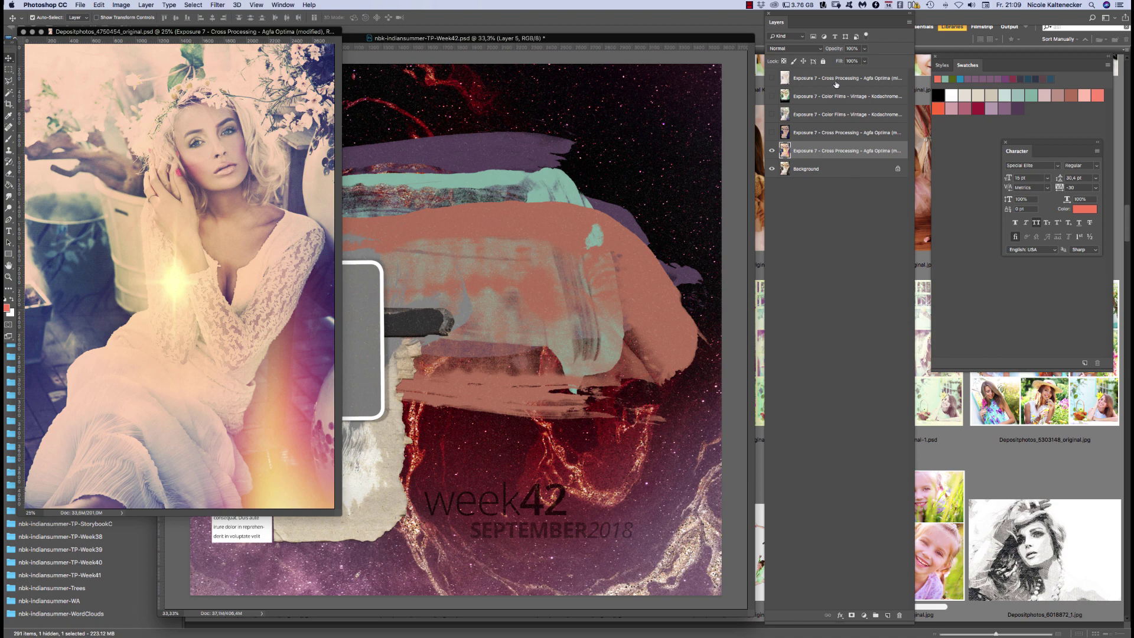
Paste the copied portrait into the Week42 layout directly above the Mask #5 layer and convert it to a Smart Object
{"action": "left_click", "coordinate": [413, 367]}
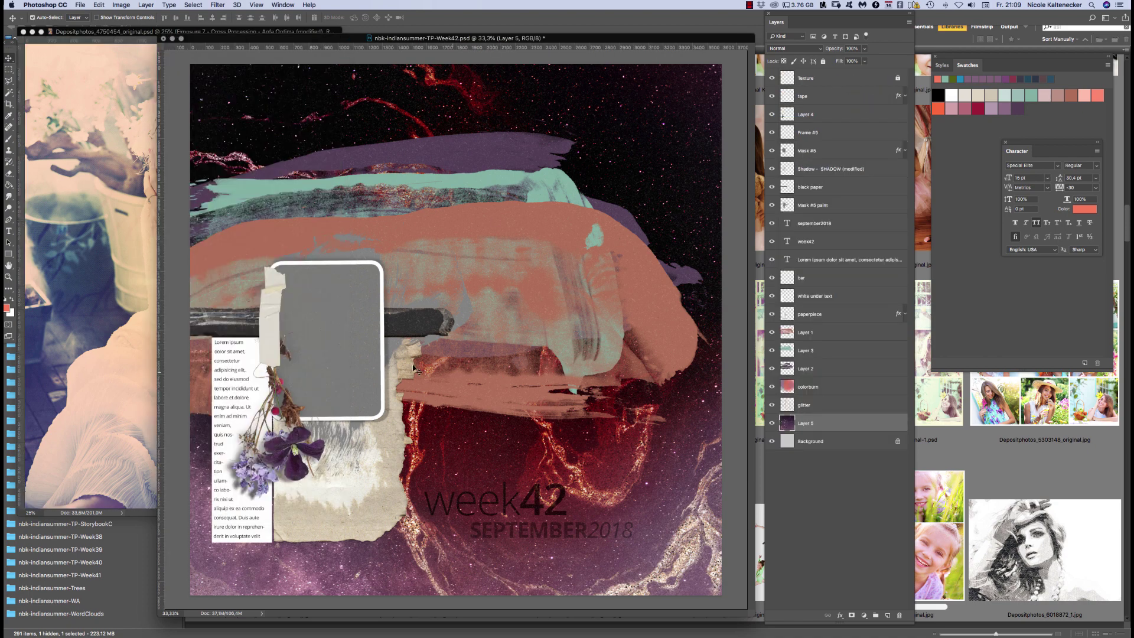
{"action": "left_click", "coordinate": [356, 347]}
{"action": "key", "text": "super+c"}
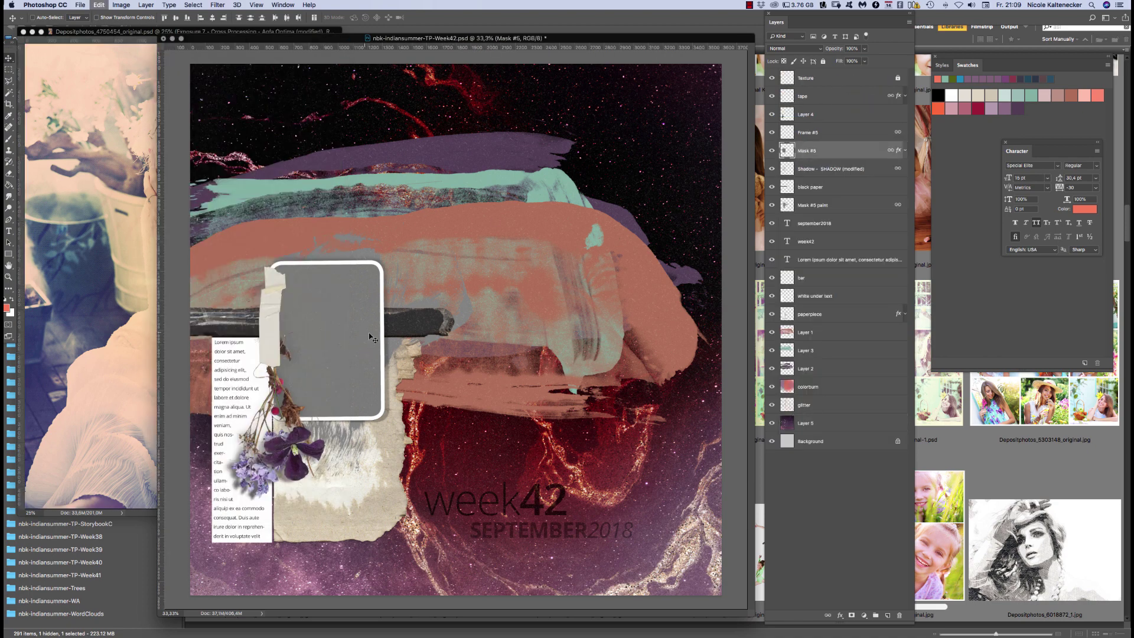
{"action": "key", "text": "super+v"}
{"action": "key", "text": "super+t"}
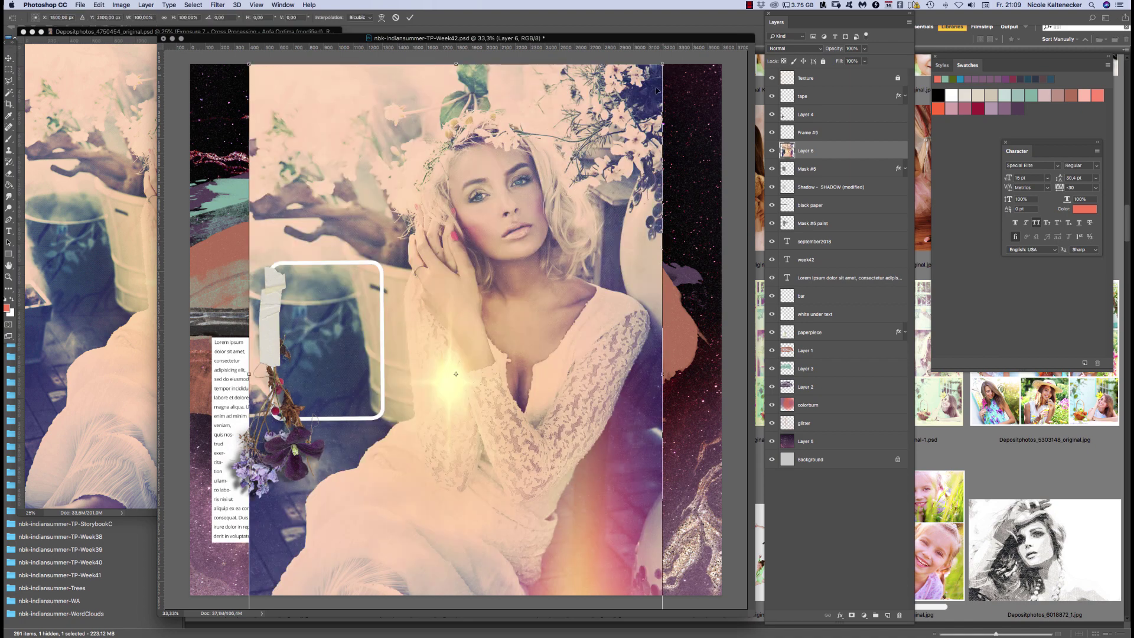
{"action": "key", "text": "Return"}
{"action": "right_click", "coordinate": [860, 151]}
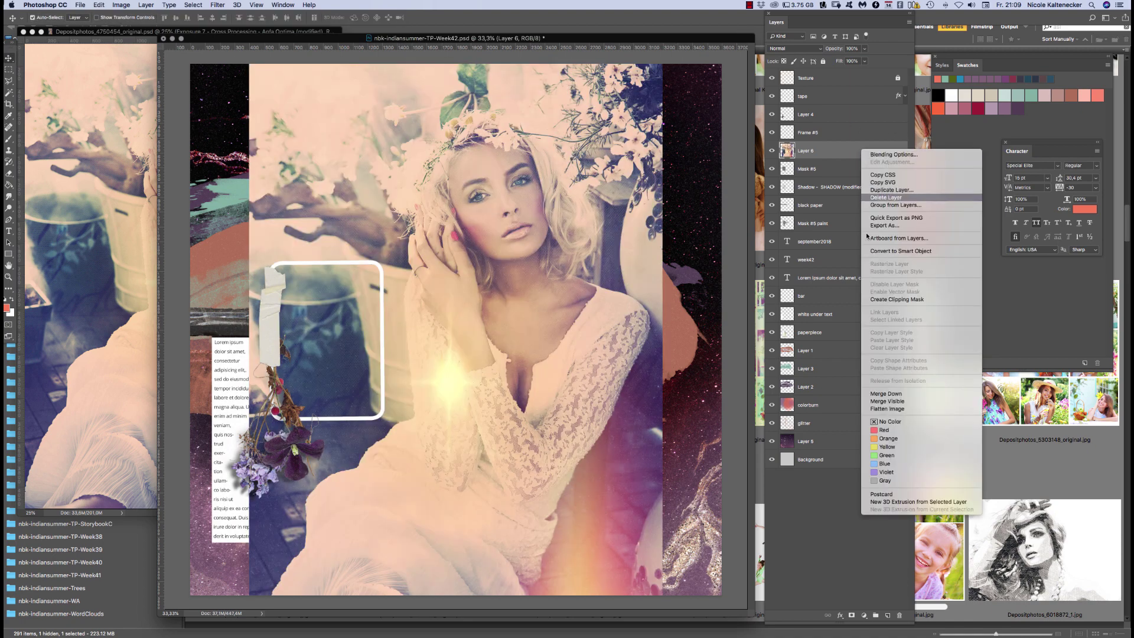
{"action": "left_click", "coordinate": [895, 251]}
Scale the portrait down to fit the photo frame and clip it to the Mask #5 layer
{"action": "key", "text": "super+t"}
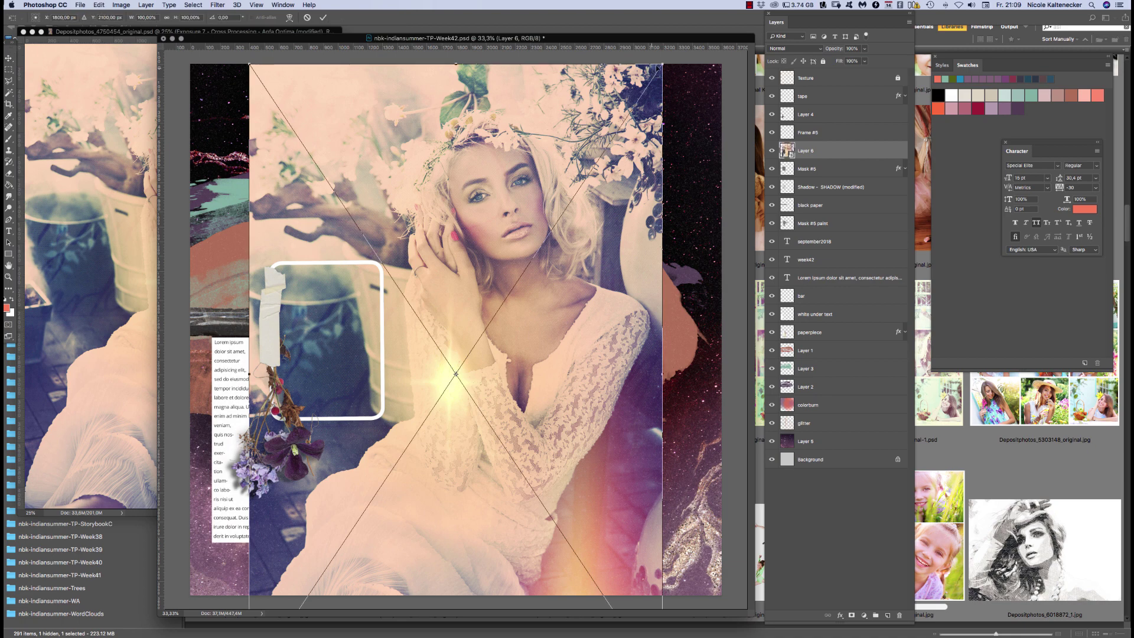
{"action": "left_click_drag", "start_coordinate": [659, 67], "coordinate": [544, 241]}
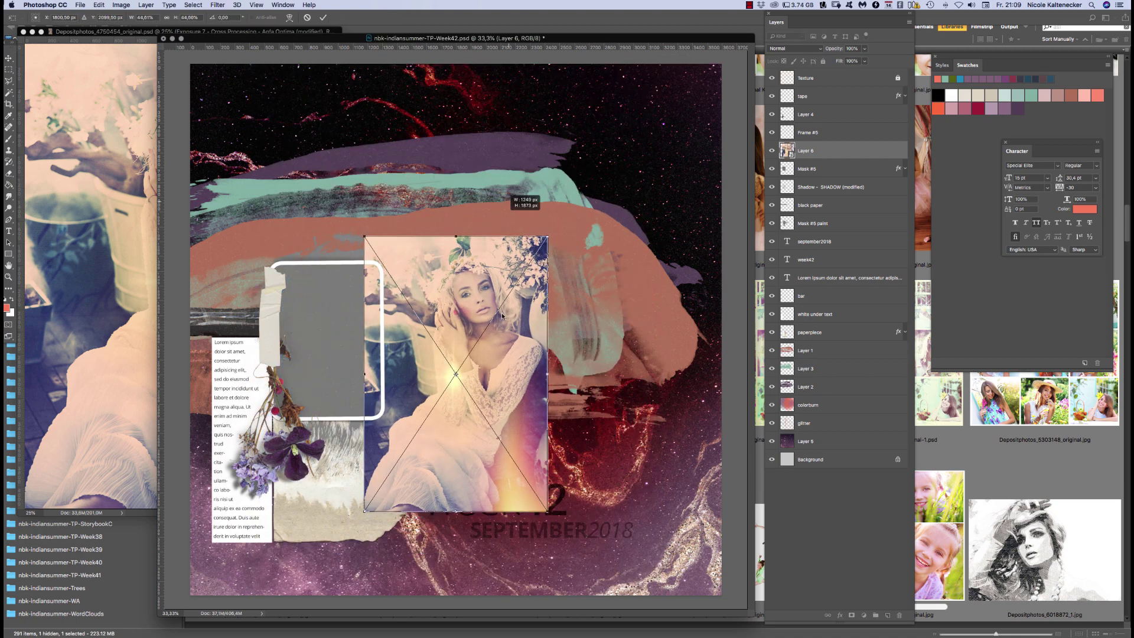
{"action": "left_click_drag", "start_coordinate": [504, 344], "coordinate": [358, 356]}
{"action": "left_click_drag", "start_coordinate": [220, 533], "coordinate": [273, 453]}
{"action": "left_click_drag", "start_coordinate": [402, 452], "coordinate": [384, 428]}
{"action": "key", "text": "Return"}
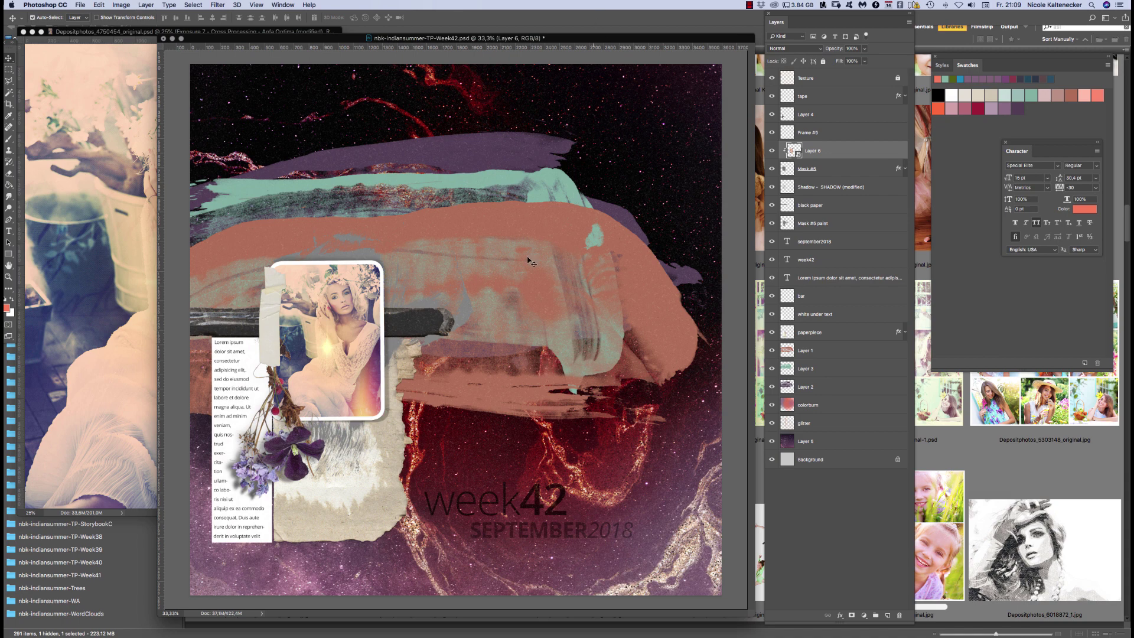
Try solid color styles on the week42 and september2018 text layers together and apply the coral Color Overlay style
{"action": "left_click", "coordinate": [555, 513]}
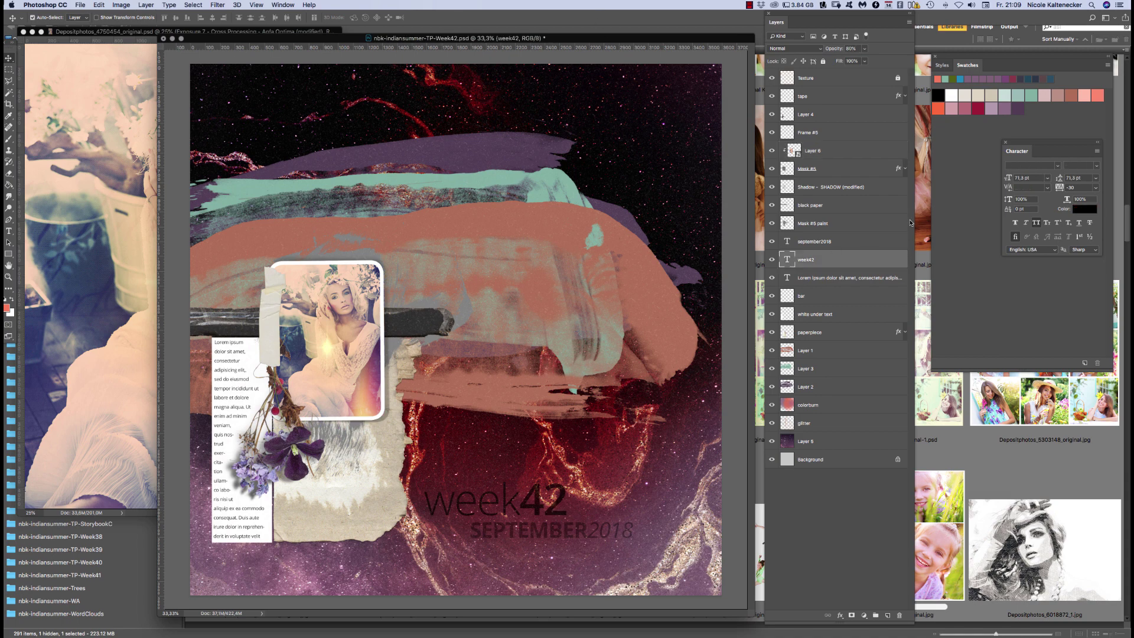
{"action": "left_click", "coordinate": [839, 241], "text": "shift"}
{"action": "left_click", "coordinate": [942, 65]}
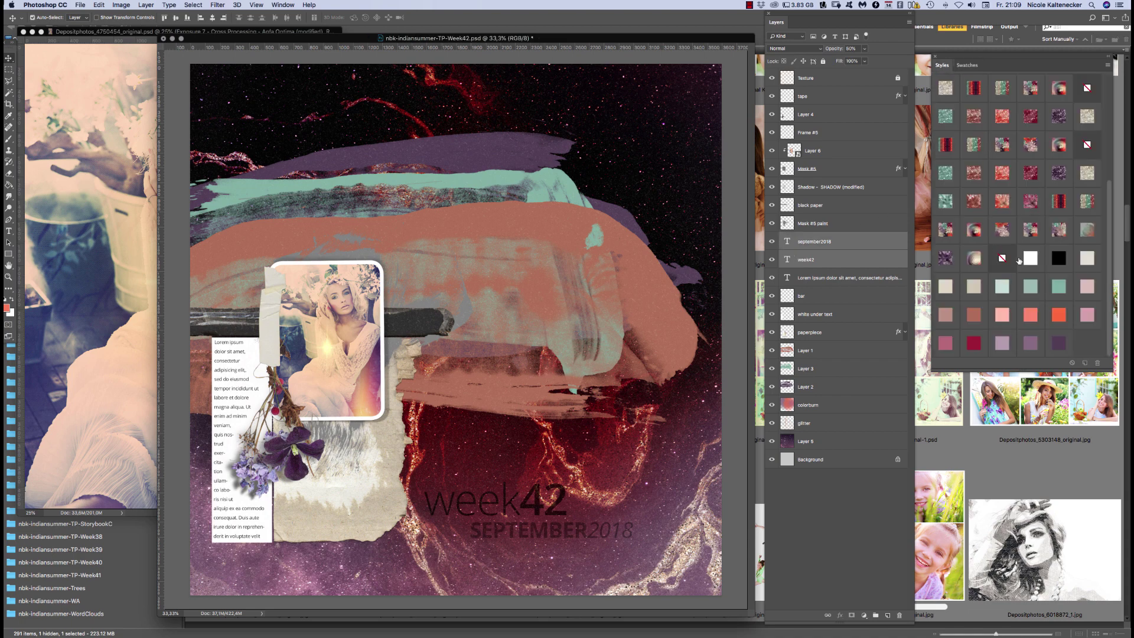
{"action": "left_click", "coordinate": [1025, 261]}
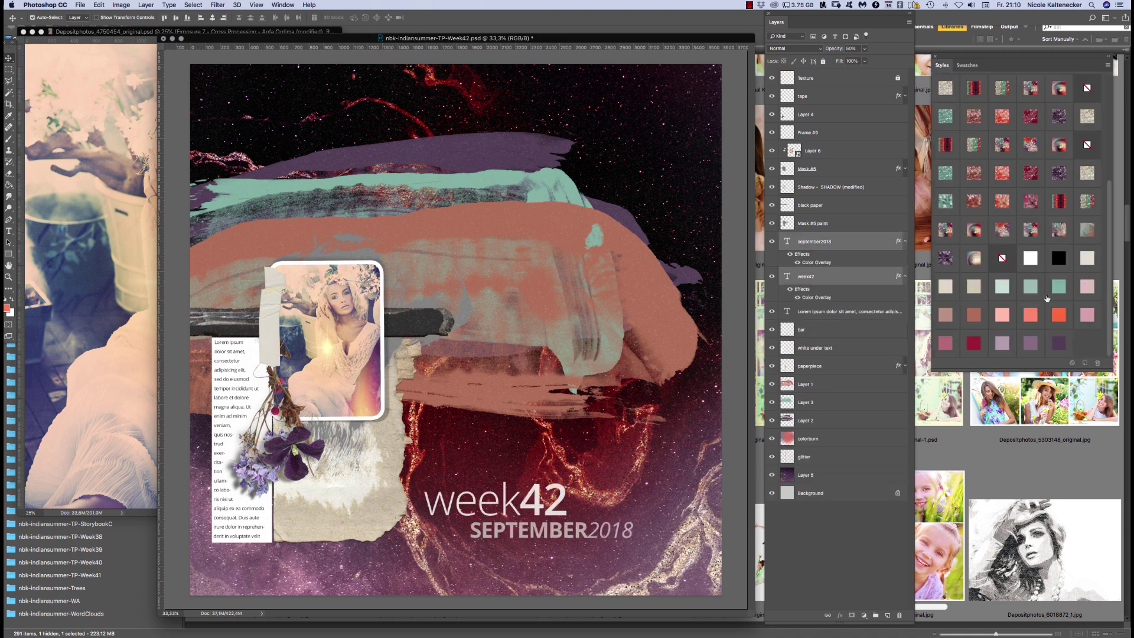
{"action": "left_click", "coordinate": [1058, 344]}
{"action": "left_click", "coordinate": [1032, 313]}
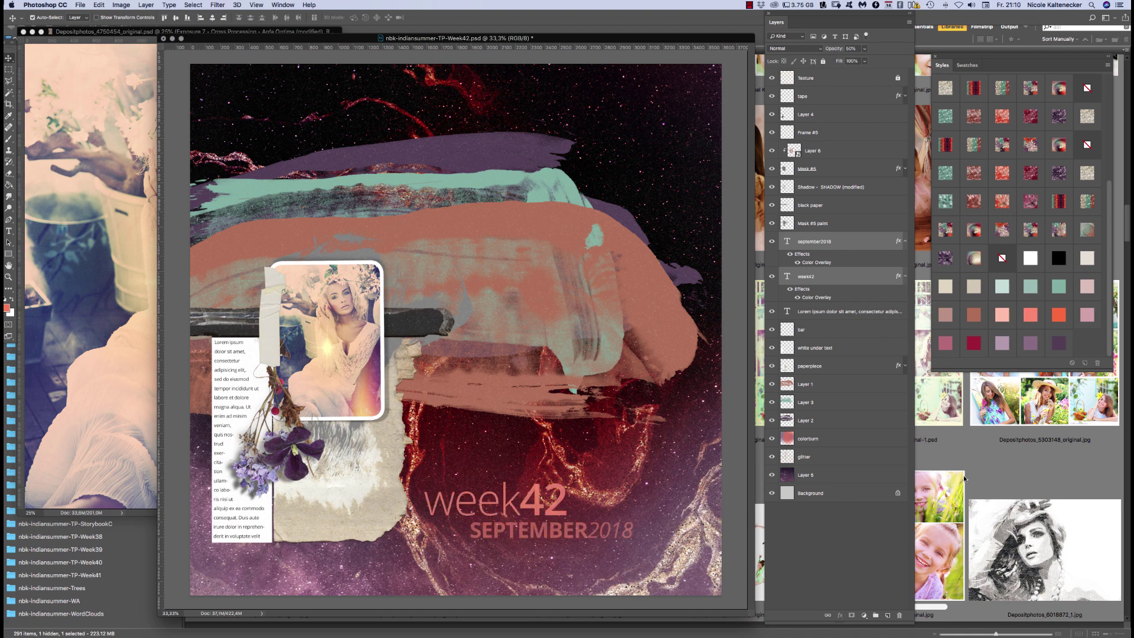
Try patterned styles on the september2018 text layer alone and apply the beige style with Bevel & Emboss and Pattern Overlay
{"action": "left_click", "coordinate": [835, 545]}
{"action": "left_click", "coordinate": [866, 241]}
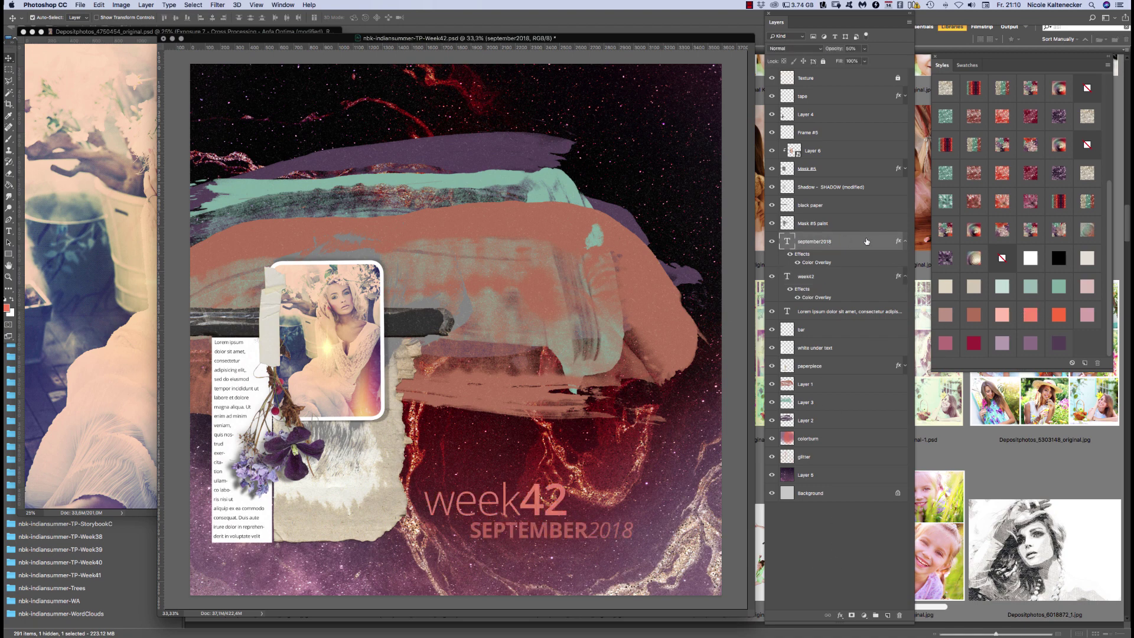
{"action": "left_click", "coordinate": [1032, 199]}
{"action": "left_click", "coordinate": [945, 89]}
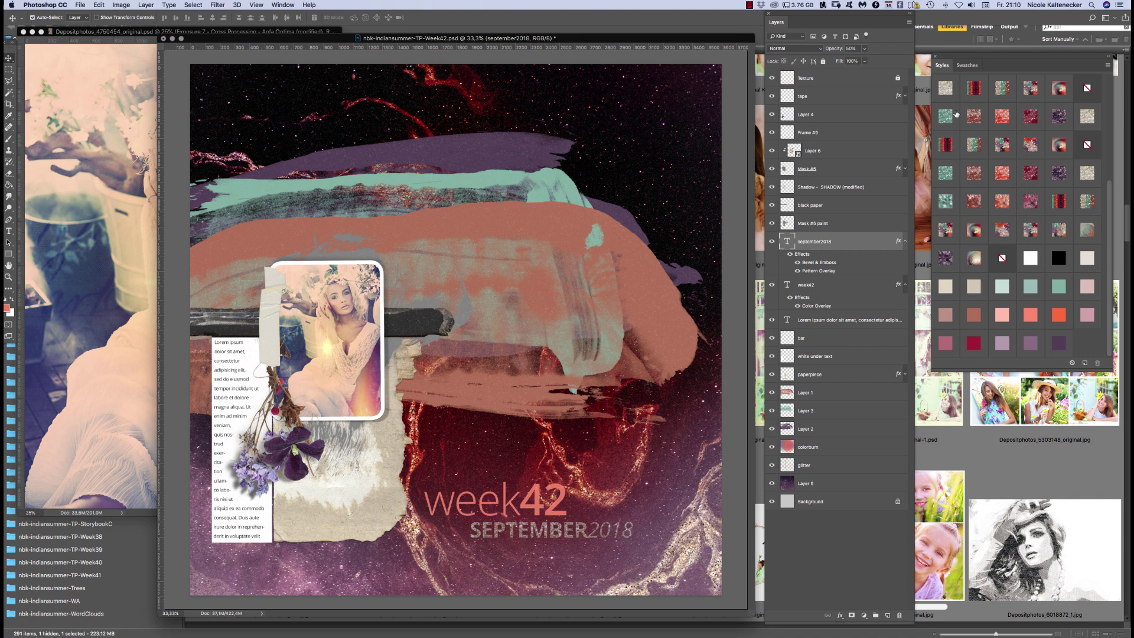
{"action": "left_click", "coordinate": [952, 115]}
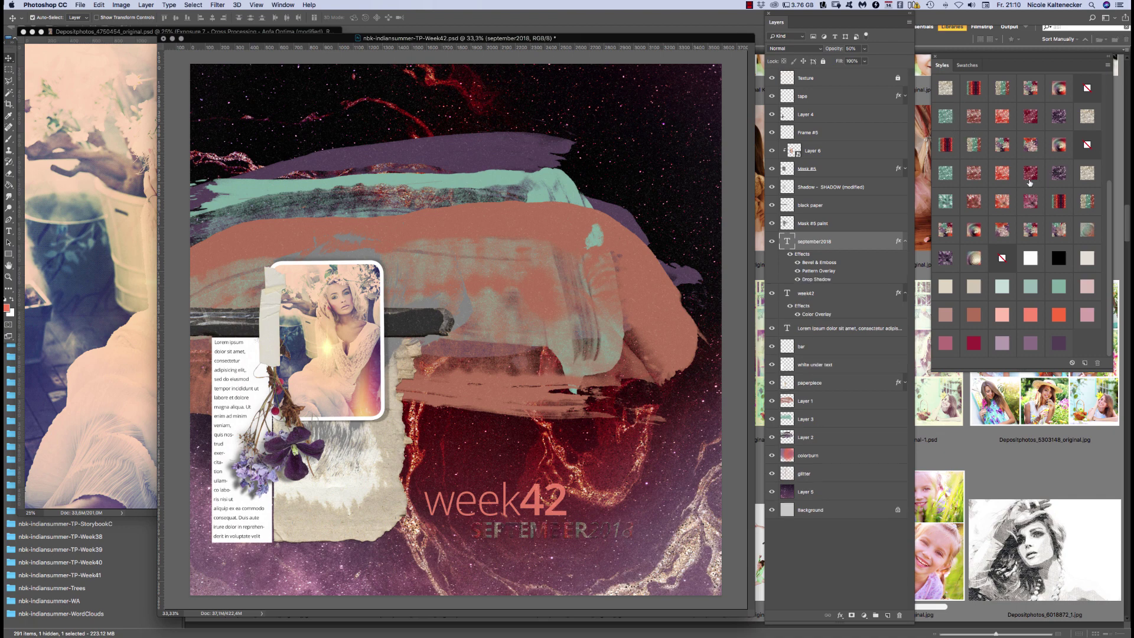
{"action": "key", "text": "super+alt+z"}
{"action": "key", "text": "super+alt+z"}
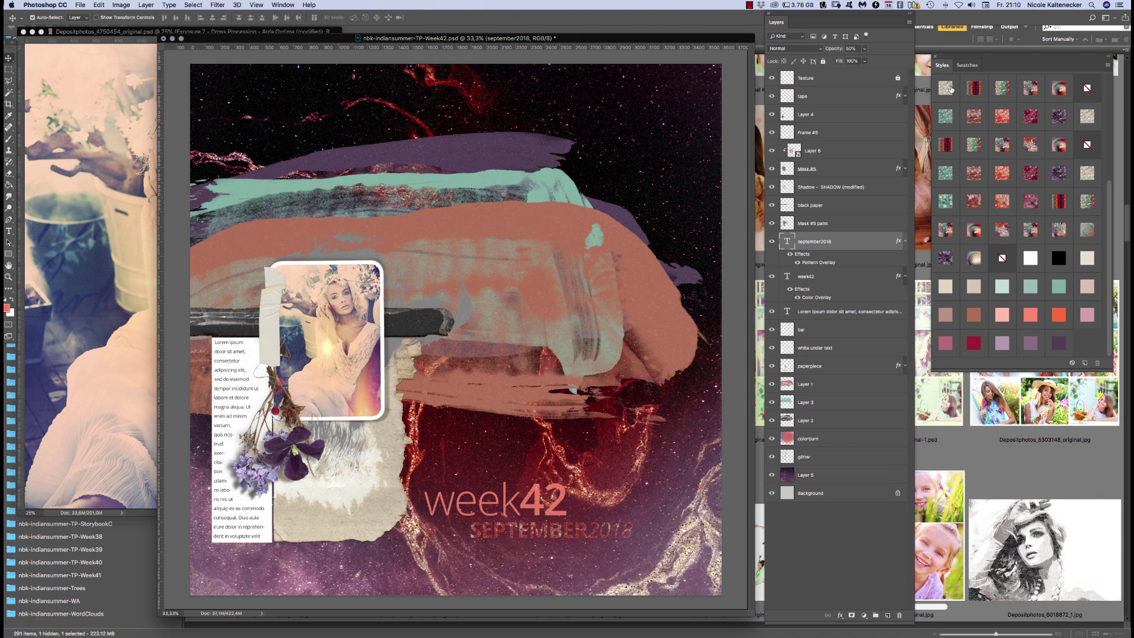
{"action": "left_click", "coordinate": [945, 88]}
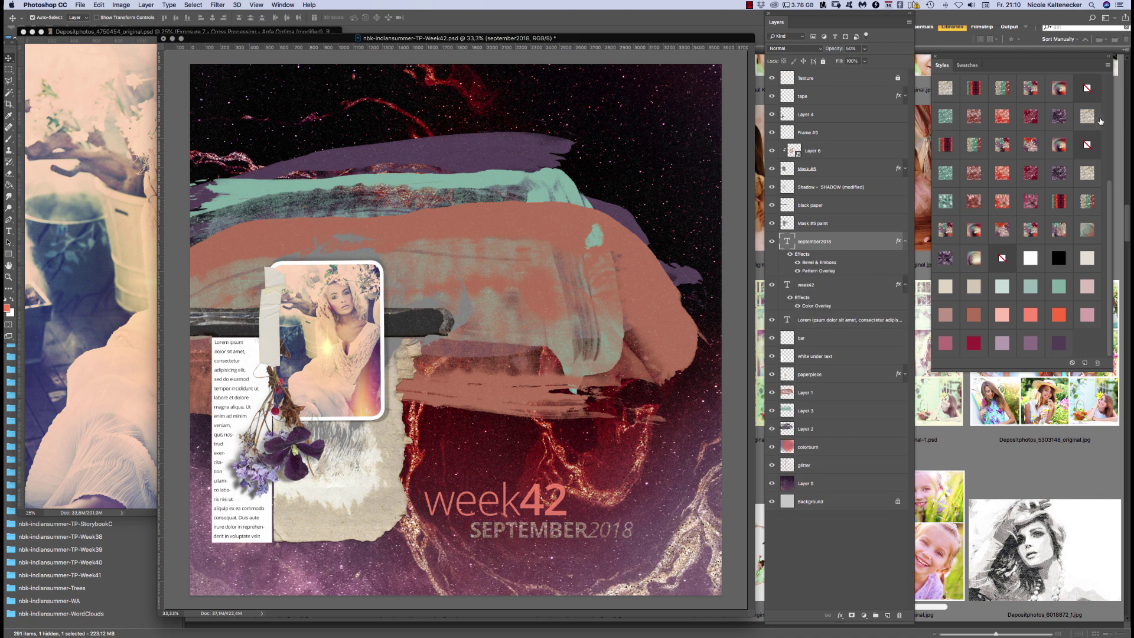
Raise the september2018 text layer's opacity to 100%
{"action": "left_click", "coordinate": [864, 49]}
{"action": "left_click_drag", "start_coordinate": [864, 61], "coordinate": [902, 62]}
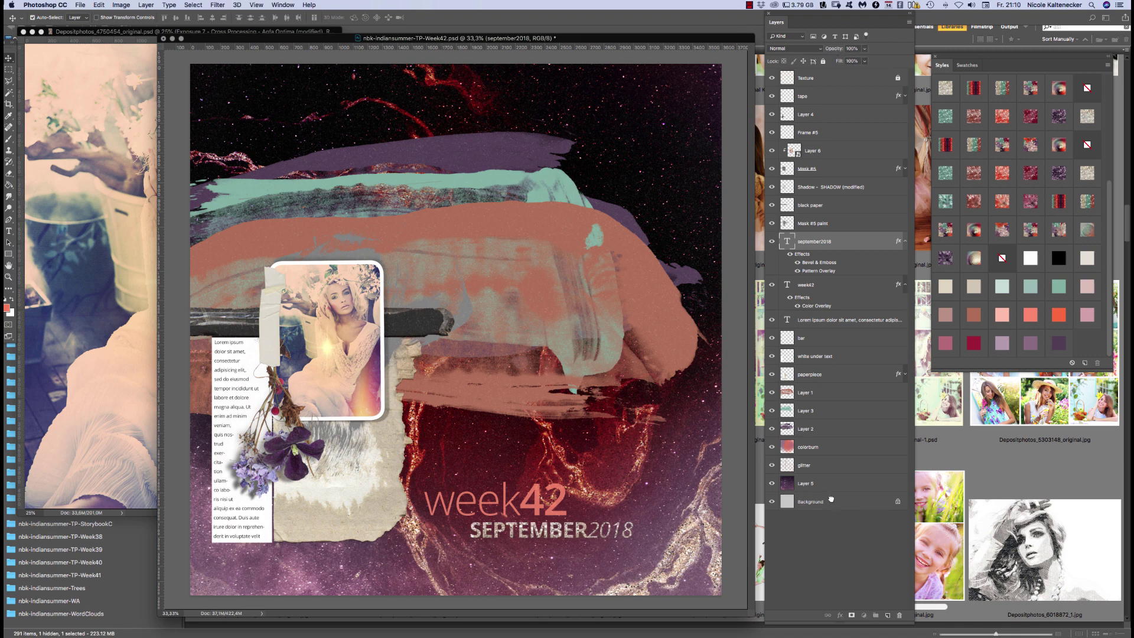
{"action": "left_click", "coordinate": [810, 501]}
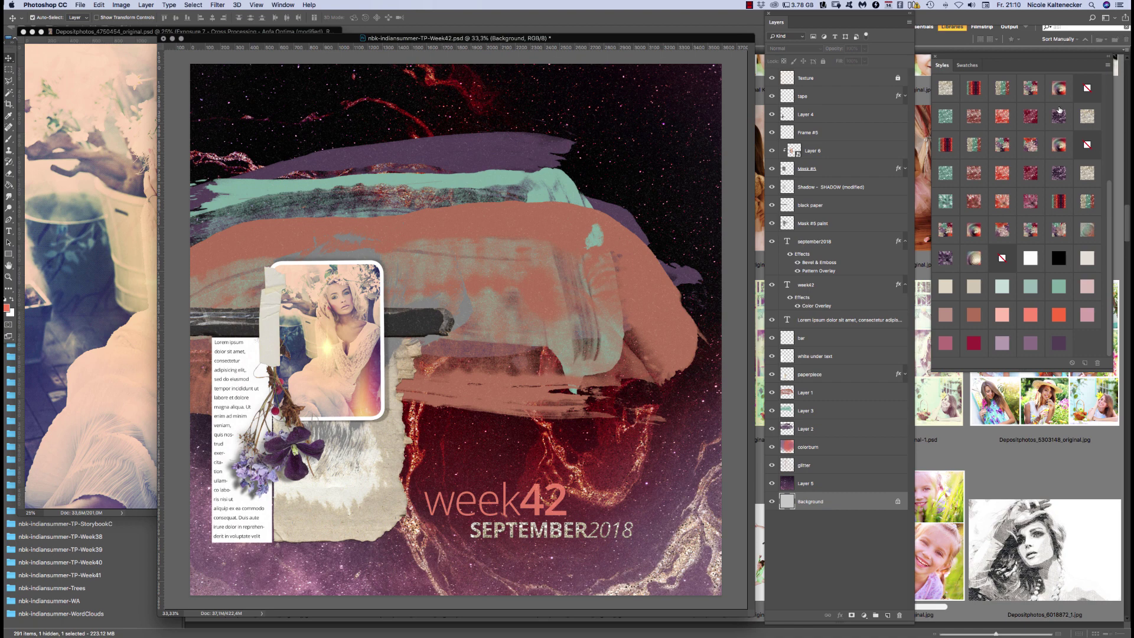
Try purple and red styles on the september2018 text layer, apply the orange-red Pattern Overlay style, and save the document
{"action": "left_click", "coordinate": [581, 531]}
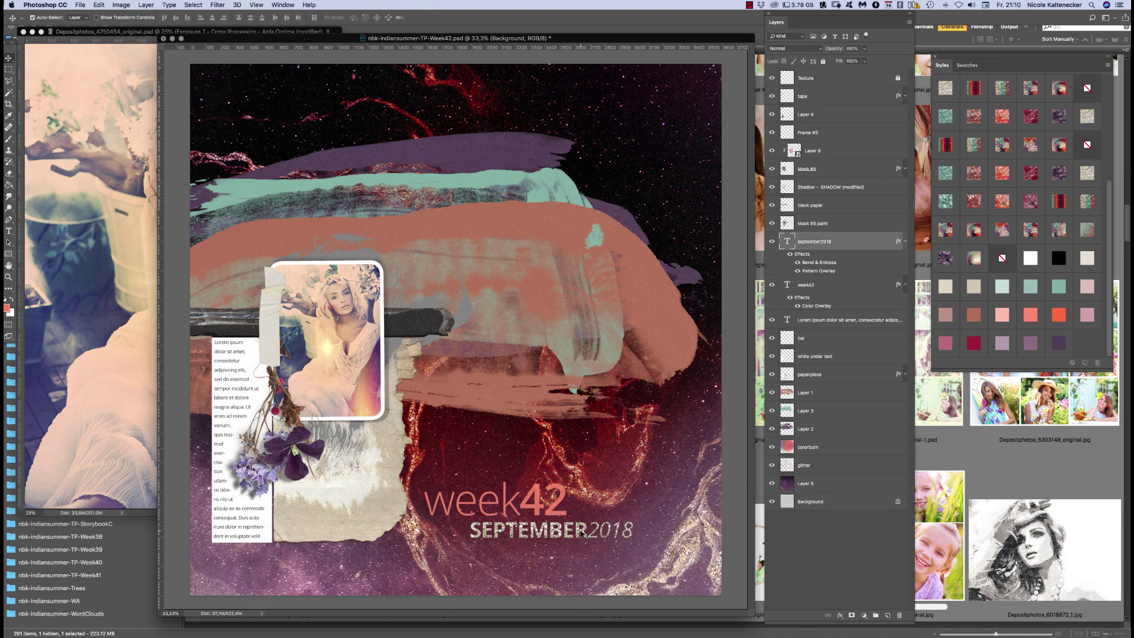
{"action": "left_click", "coordinate": [1060, 120]}
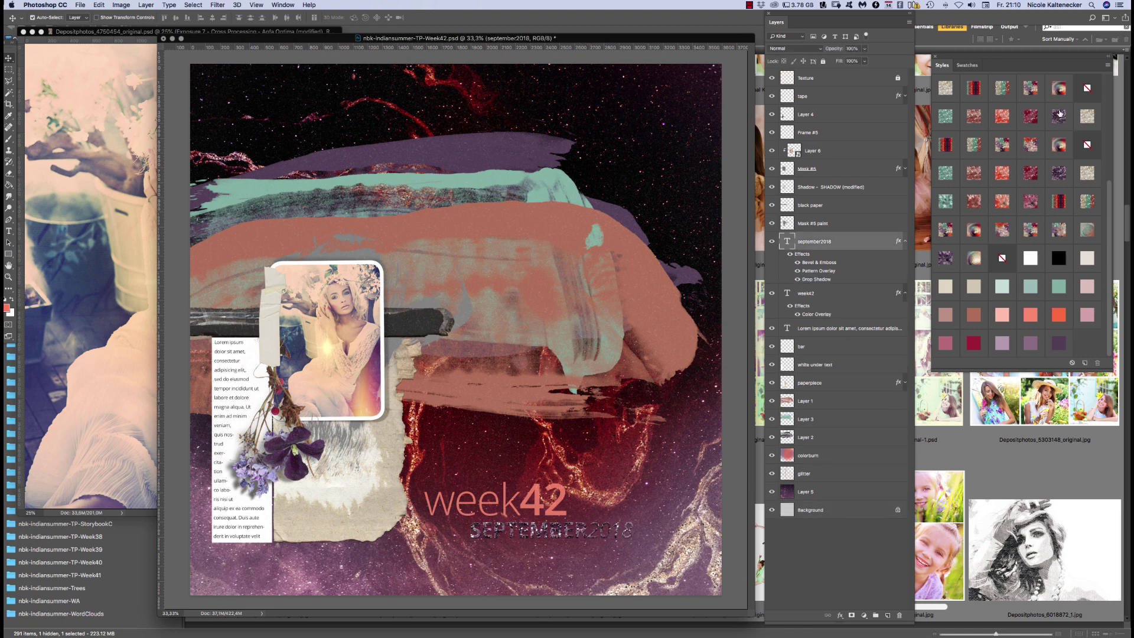
{"action": "scroll", "coordinate": [1109, 188], "scroll_direction": "up", "scroll_amount": 5}
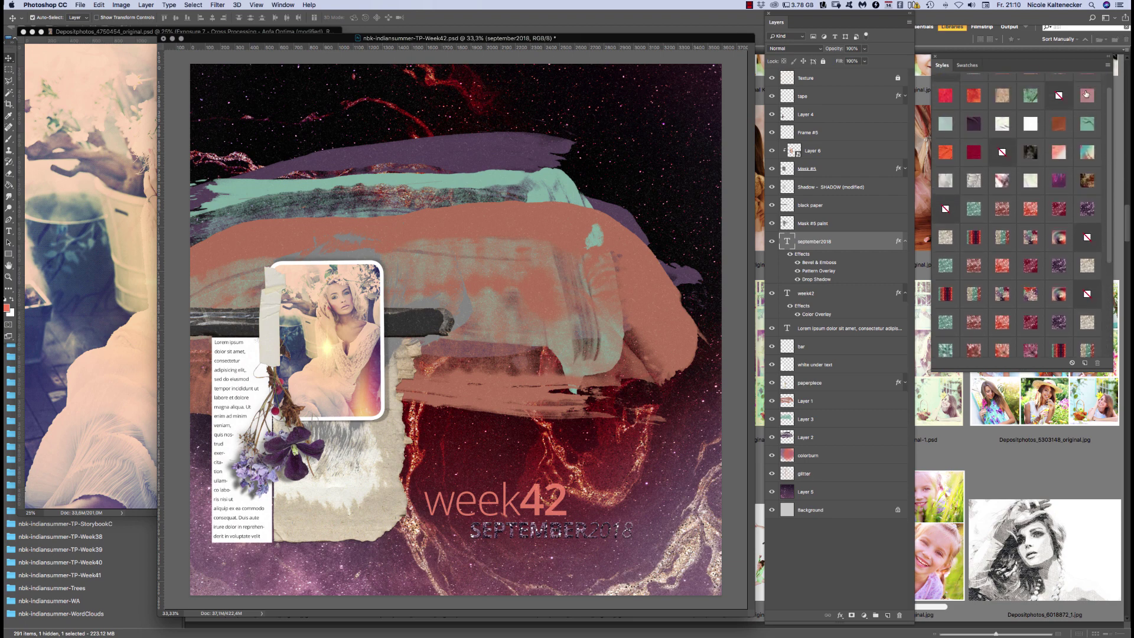
{"action": "left_click", "coordinate": [1061, 176]}
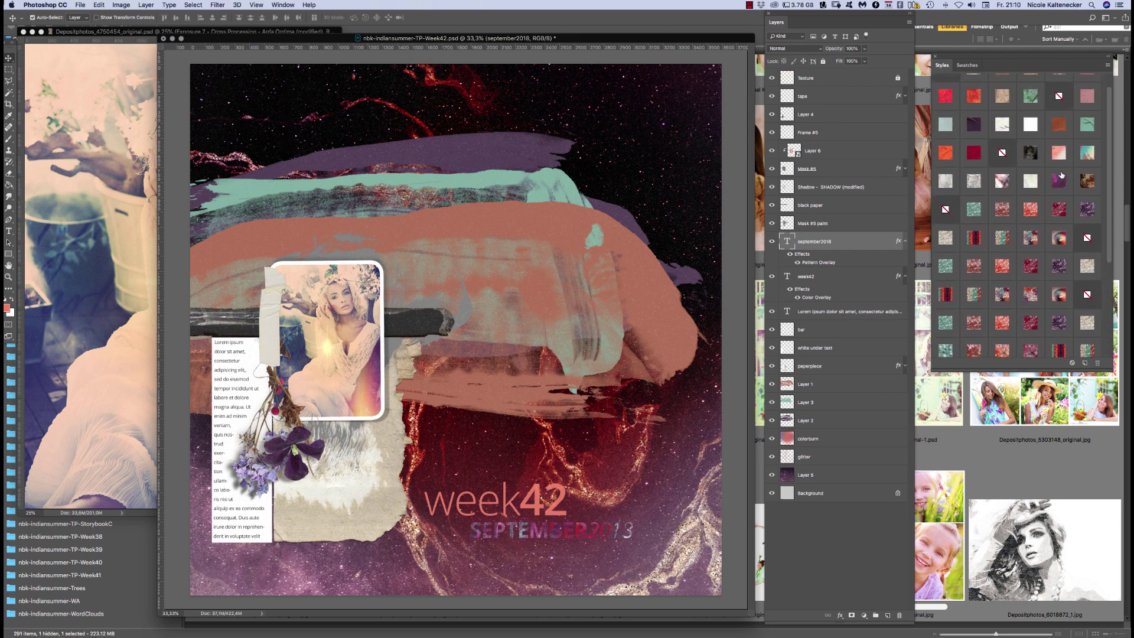
{"action": "left_click", "coordinate": [1002, 124]}
{"action": "left_click", "coordinate": [948, 100]}
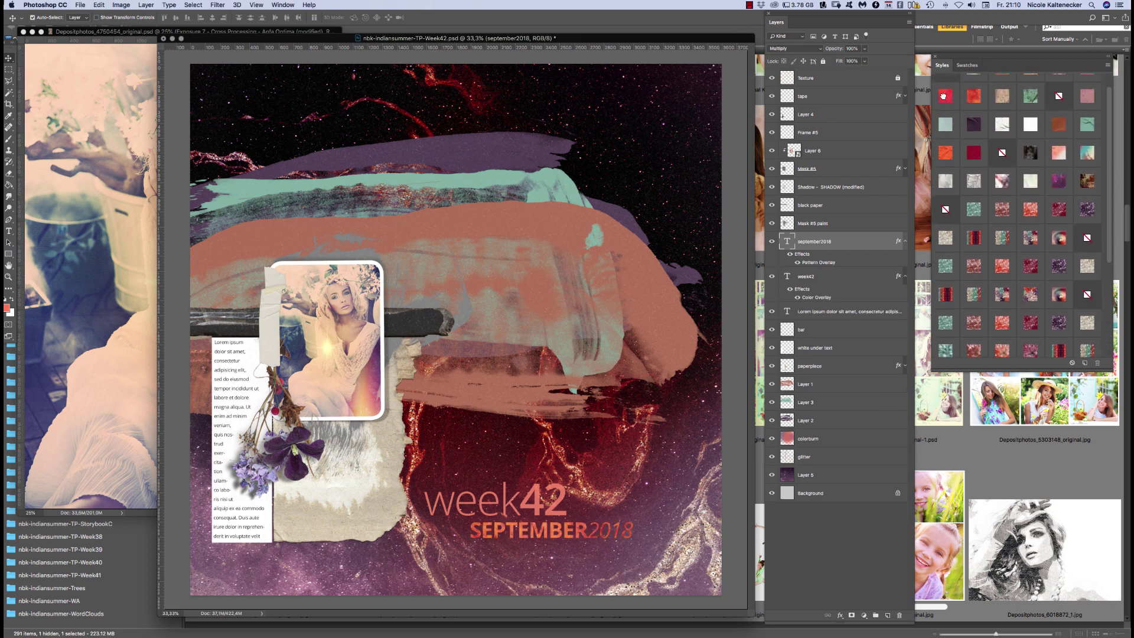
{"action": "left_click", "coordinate": [974, 98]}
{"action": "key", "text": "super"}
{"action": "key", "text": "super+s"}
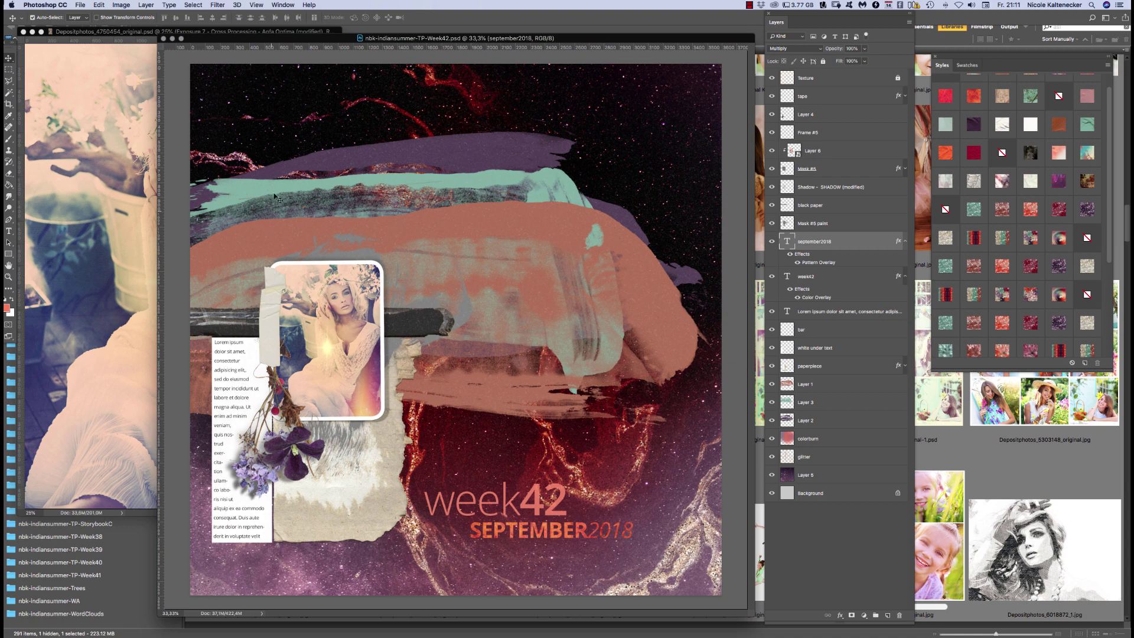
{"action": "left_click", "coordinate": [128, 4]}
{"action": "mouse_move", "coordinate": [134, 29]}
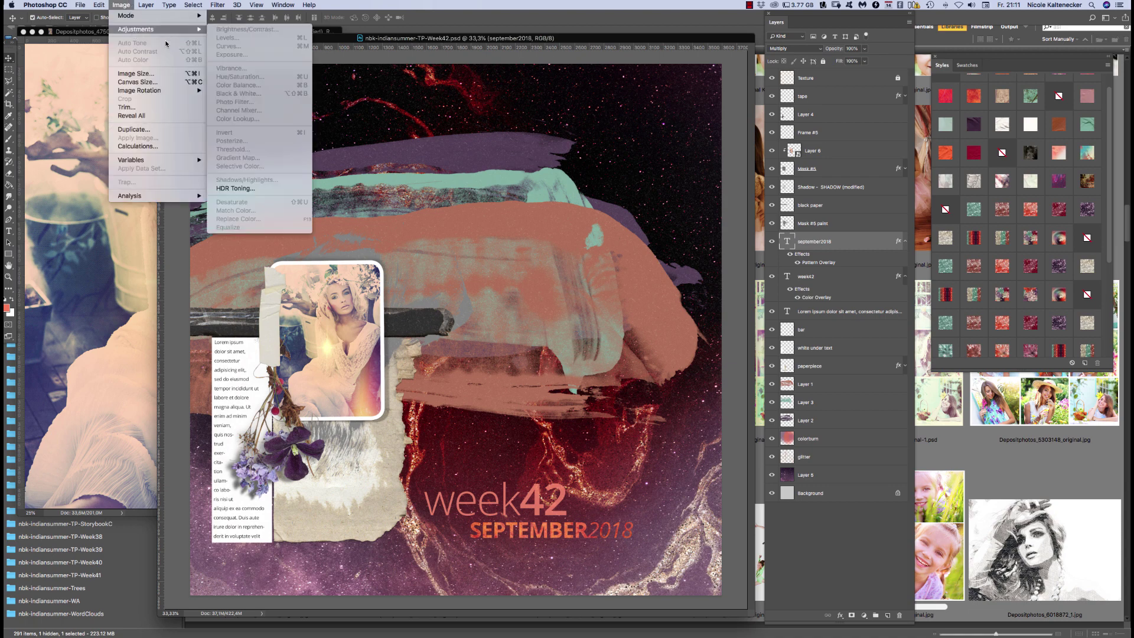
{"action": "key", "text": "Escape"}
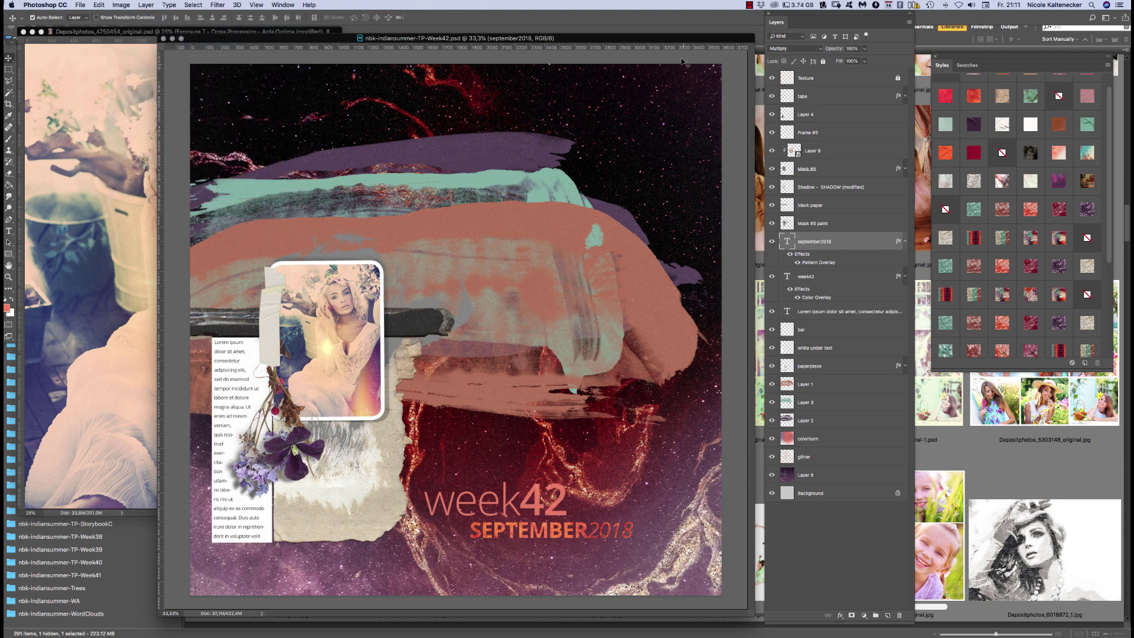
{"action": "left_click_drag", "start_coordinate": [674, 43], "coordinate": [660, 47]}
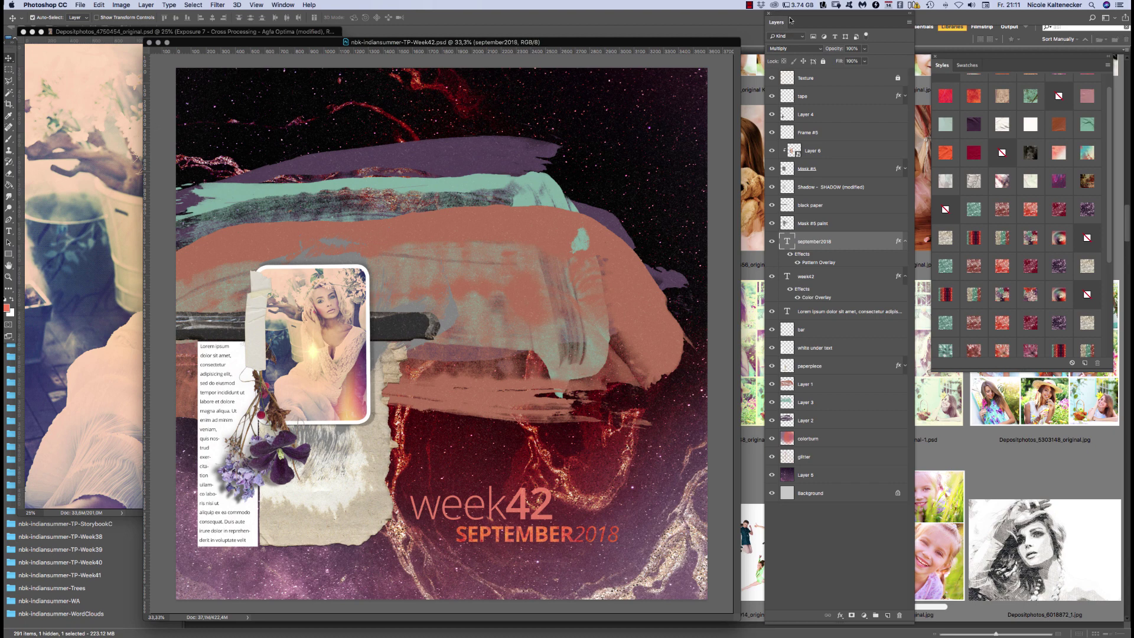
{"action": "left_click", "coordinate": [749, 5]}
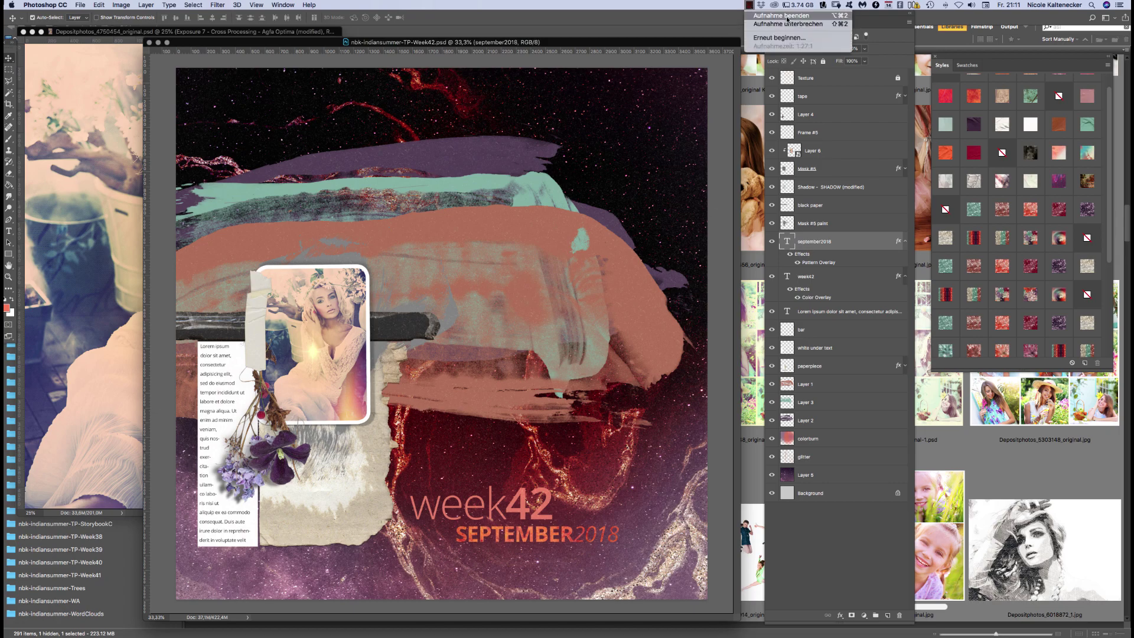